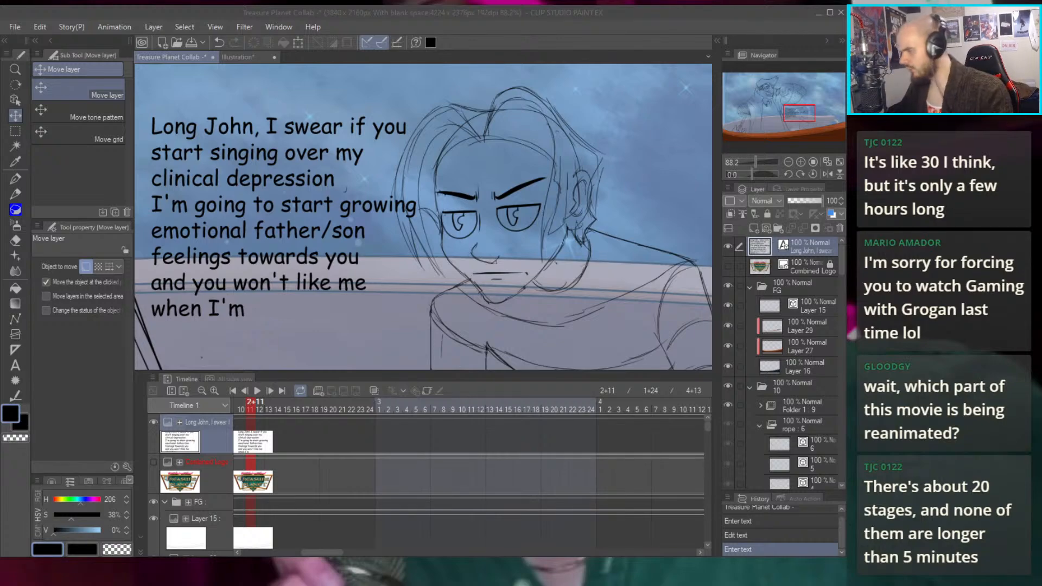
# Collapse the FG, 10 and BG layer folders and hide them together with the speech text layer
pyautogui.hotkey('ctrl', '0')
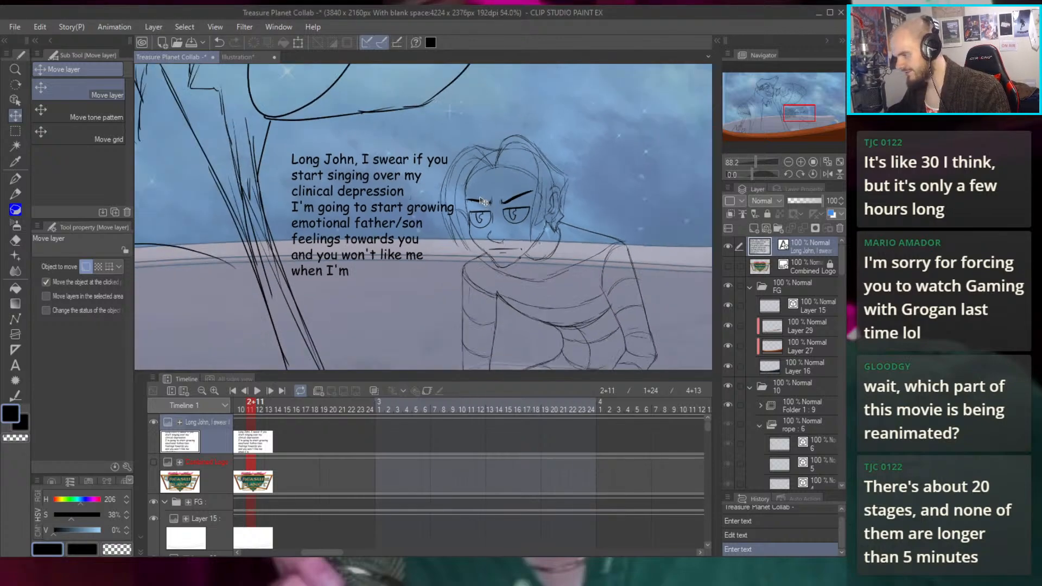
pyautogui.scroll(2, 448, 243)
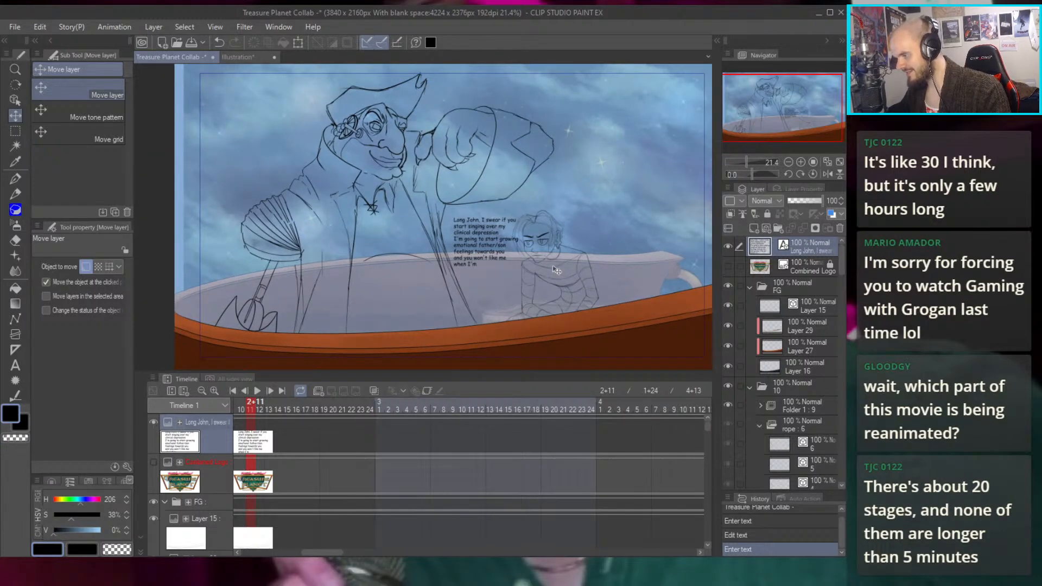
pyautogui.scroll(-1, 368, 430)
pyautogui.scroll(-6, 362, 441)
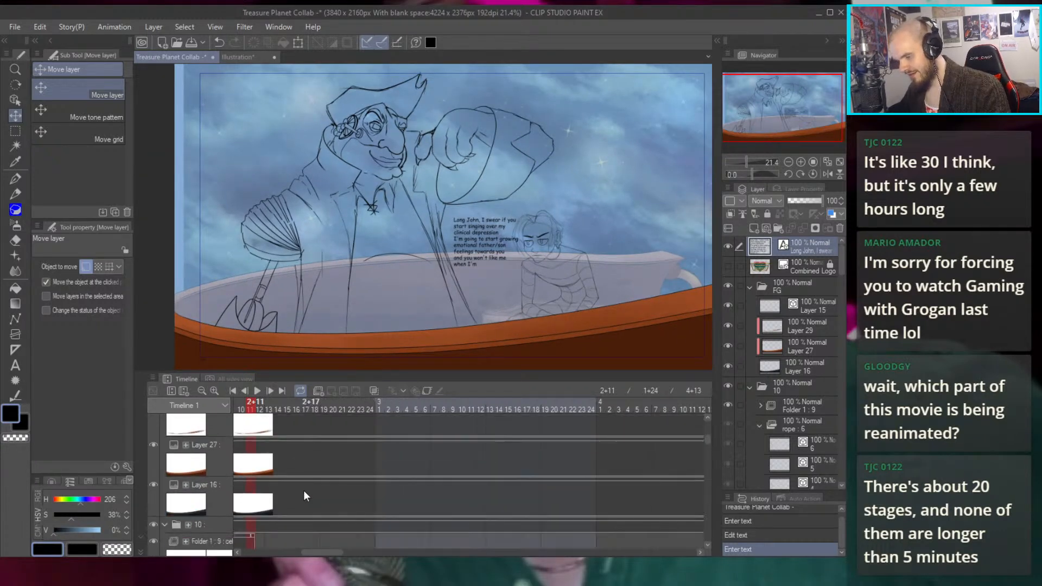
pyautogui.click(759, 426)
pyautogui.click(750, 387)
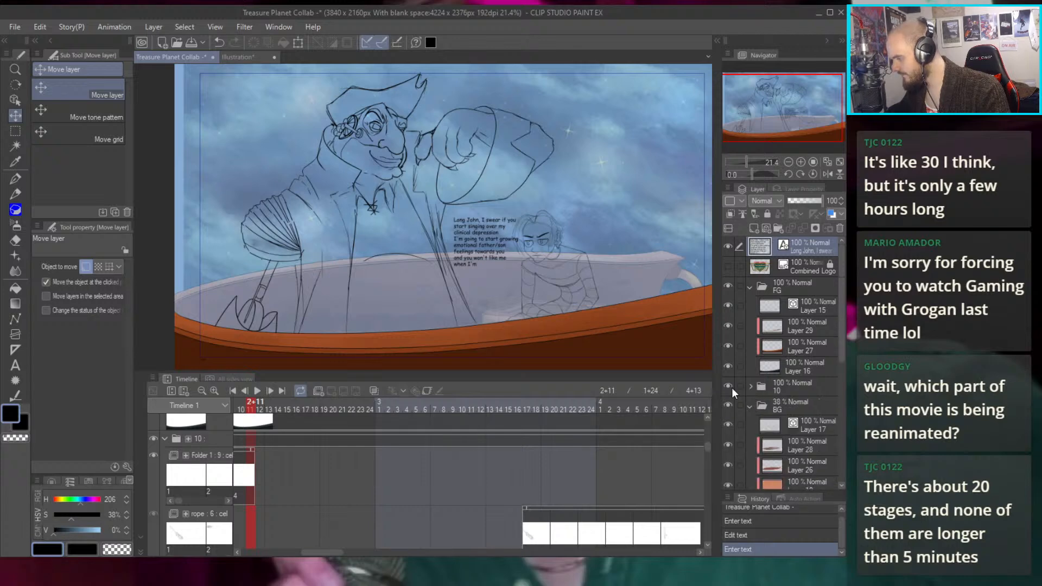
pyautogui.click(749, 406)
pyautogui.click(729, 405)
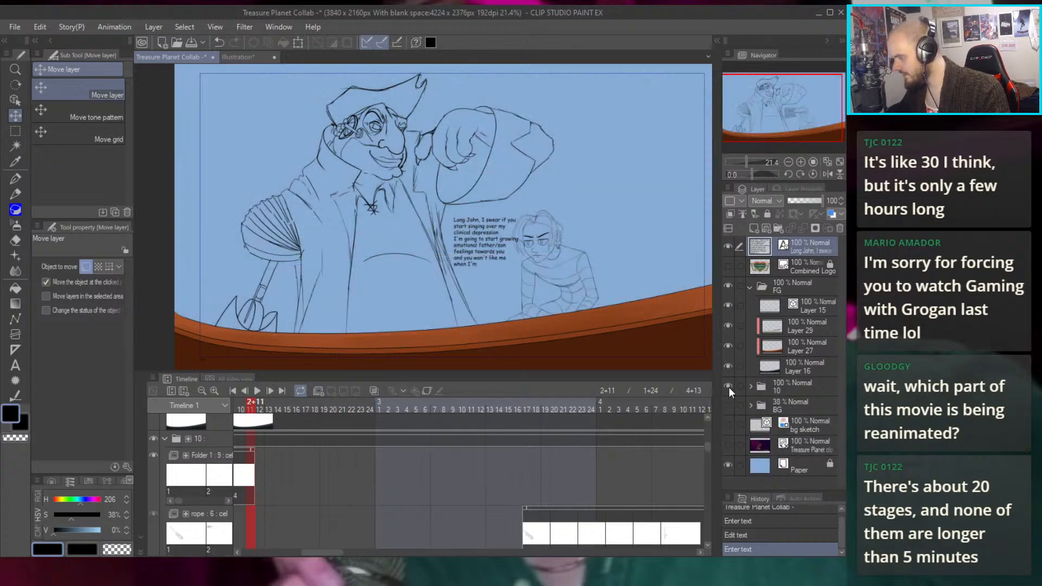
pyautogui.click(728, 387)
pyautogui.click(751, 291)
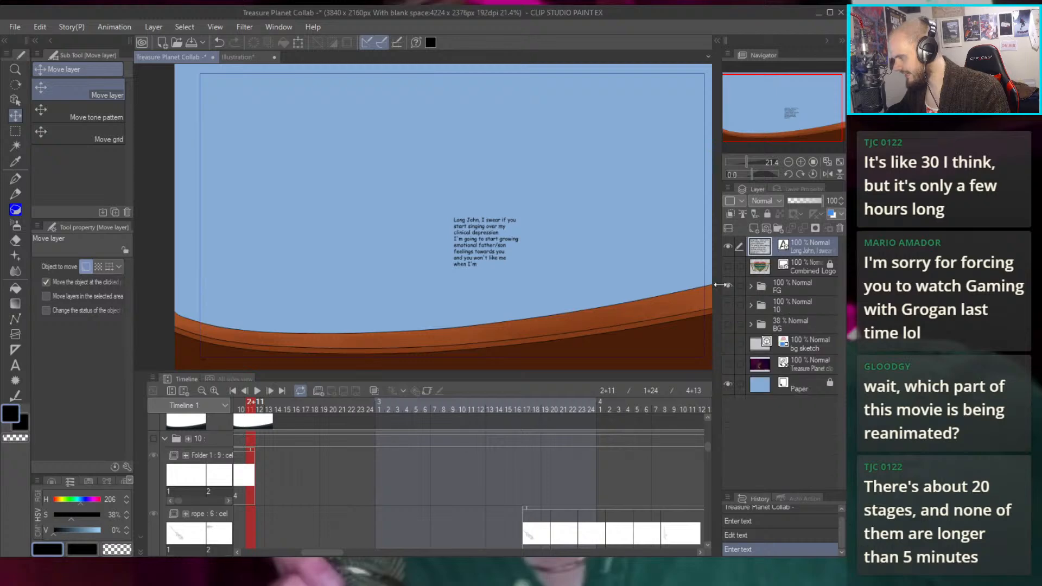
pyautogui.click(729, 284)
pyautogui.click(728, 247)
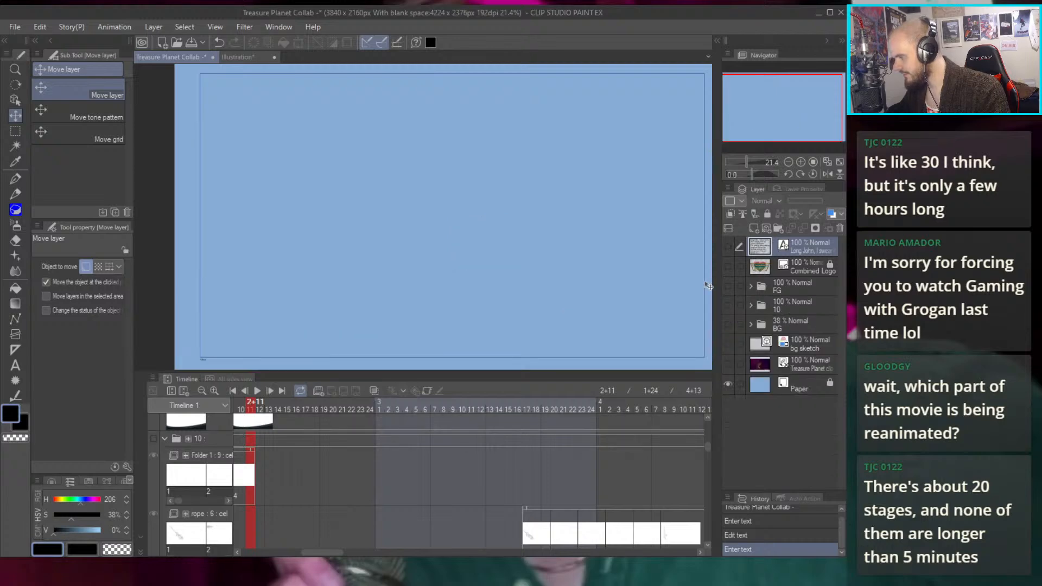
# Show the Treasure Planet reference clip layer and enlarge the clip from its corner to nearly fill the canvas
pyautogui.click(728, 363)
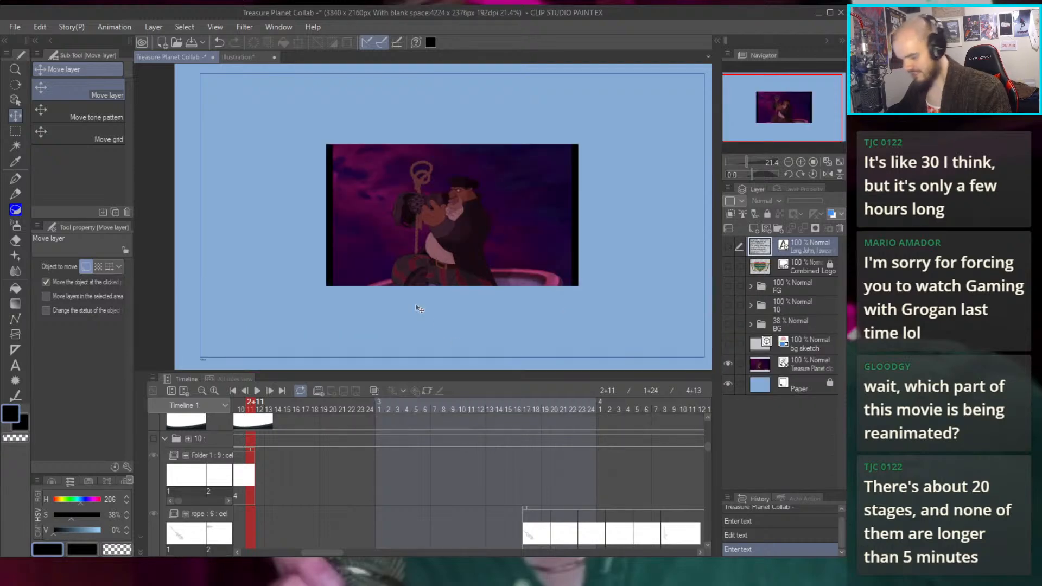
pyautogui.press('o')
pyautogui.click(416, 234)
pyautogui.moveTo(326, 145); pyautogui.dragTo(184, 84)
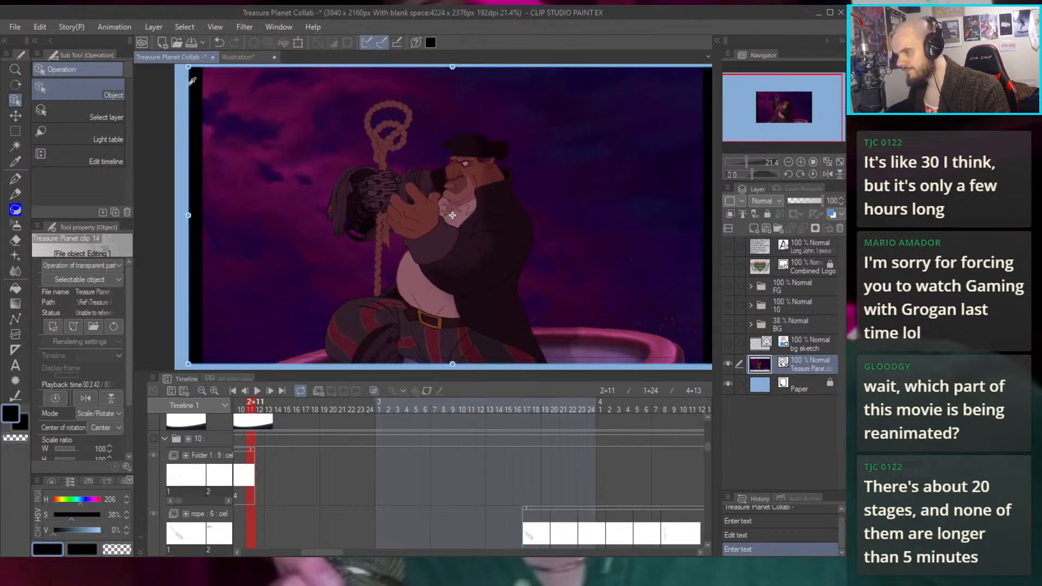
# Find the reference clip's track in the timeline, delete the Treasure Planet clip layer and import the movie file again
pyautogui.moveTo(245, 424); pyautogui.dragTo(366, 409)
pyautogui.scroll(-2, 324, 463)
pyautogui.scroll(-4, 324, 463)
pyautogui.hscroll(-5, 380, 472)
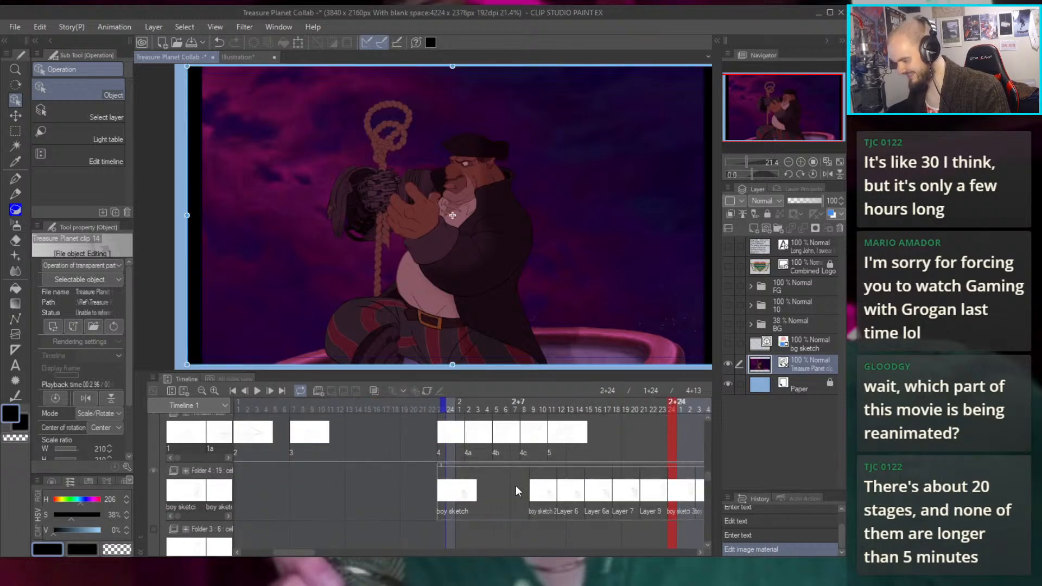
pyautogui.scroll(-5, 516, 485)
pyautogui.hscroll(2, 515, 486)
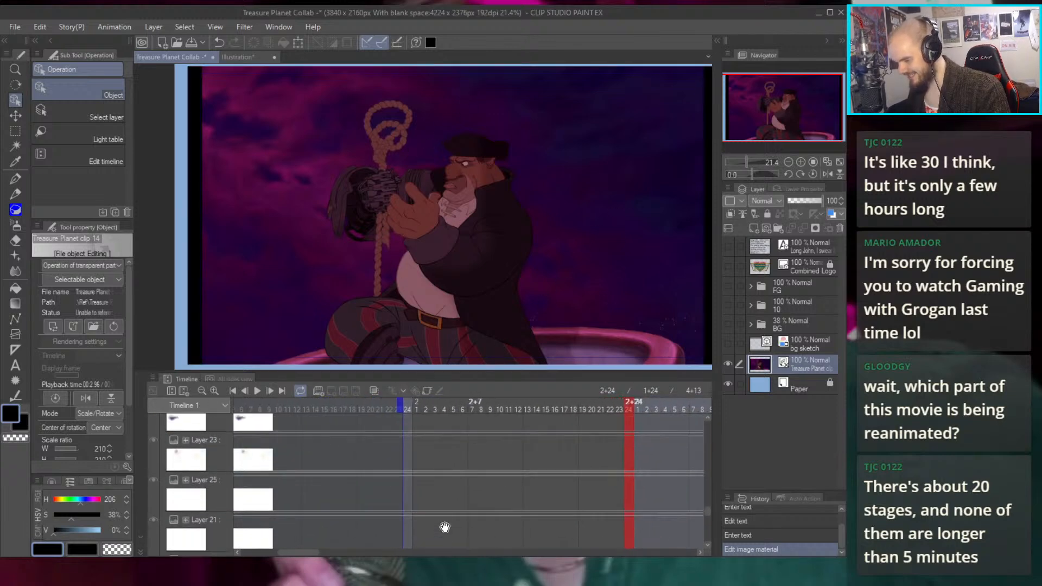
pyautogui.scroll(-4, 380, 472)
pyautogui.hscroll(2, 380, 472)
pyautogui.click(360, 323)
pyautogui.click(305, 406)
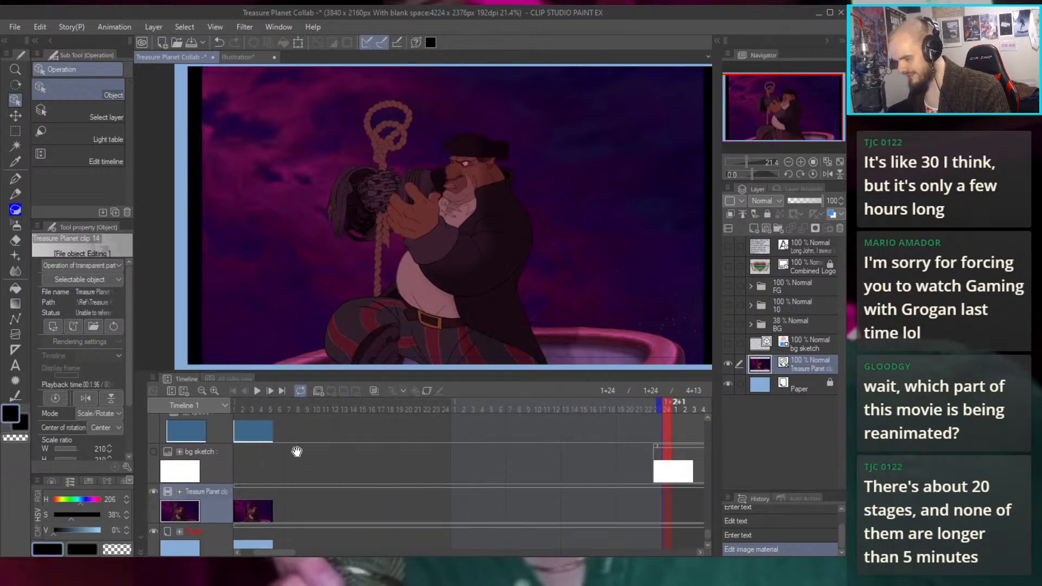
pyautogui.hscroll(-3, 380, 445)
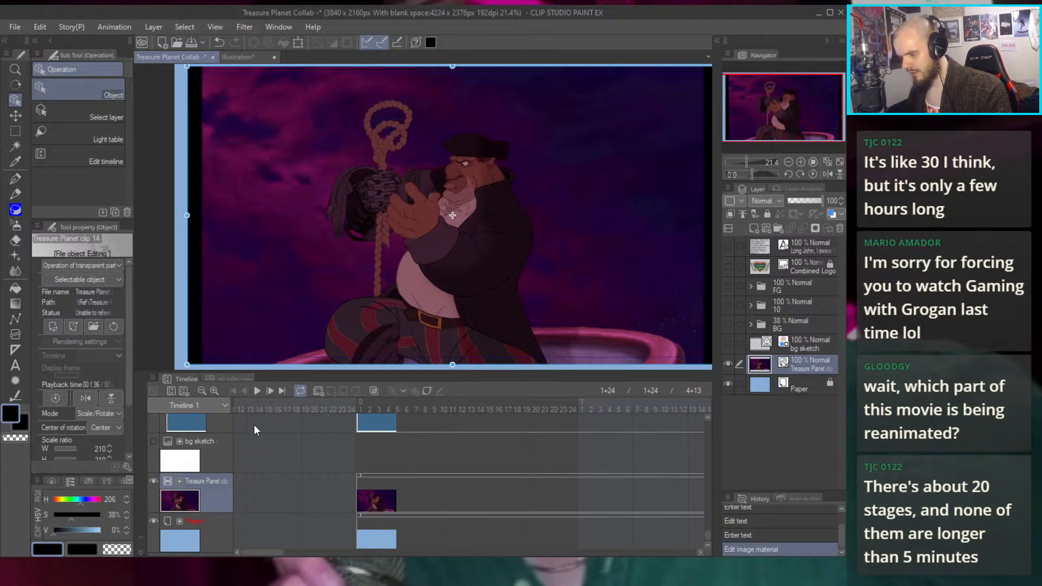
pyautogui.press('Delete')
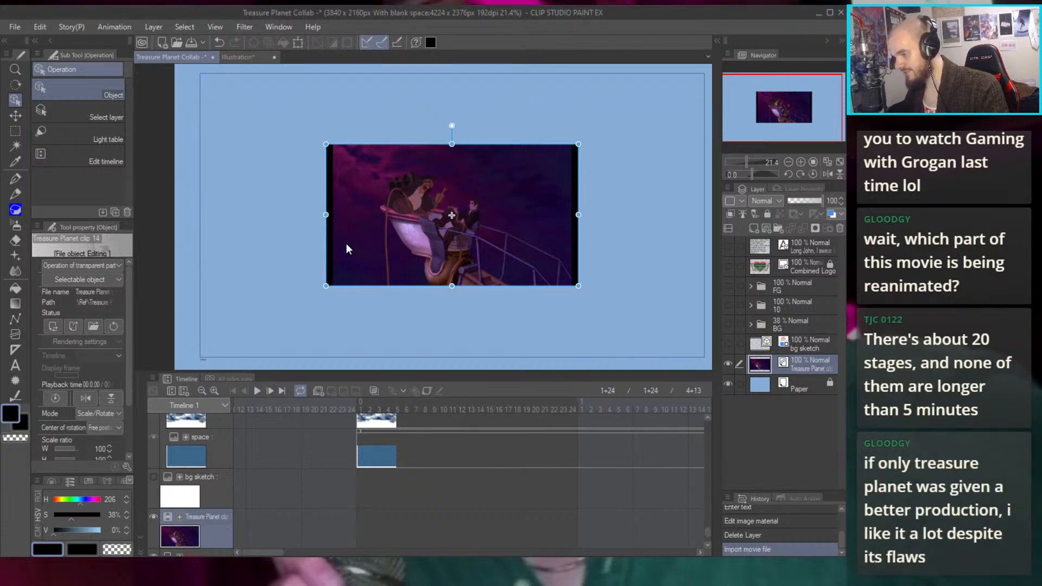
# Scale the imported reference clip up to about 201% so it nearly fills the canvas
pyautogui.scroll(-3, 438, 245)
pyautogui.scroll(3, 272, 266)
pyautogui.scroll(-3, 255, 255)
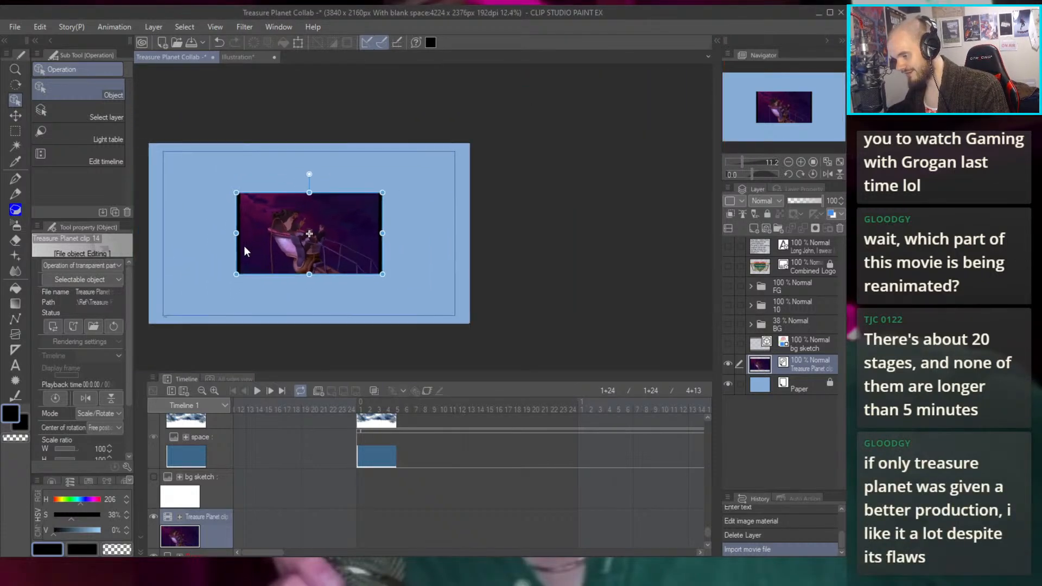
pyautogui.scroll(3, 245, 251)
pyautogui.scroll(-1, 322, 279)
pyautogui.scroll(2, 303, 292)
pyautogui.moveTo(303, 291); pyautogui.dragTo(177, 336)
pyautogui.click(325, 283)
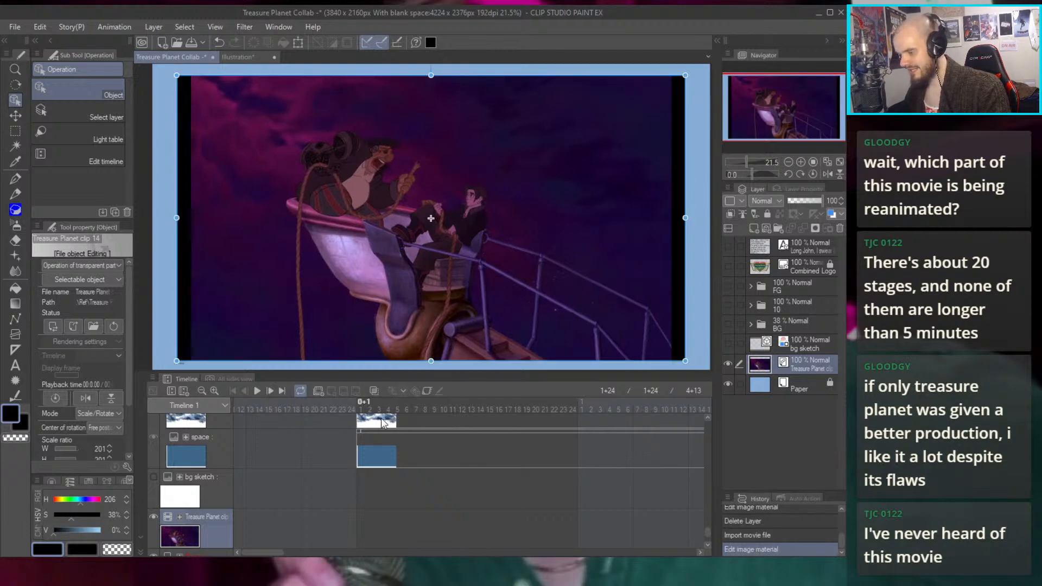
# Set the timeline's playback start to frame 0+1 and move the reference clip to begin at that frame
pyautogui.click(295, 456)
pyautogui.scroll(-2, 295, 467)
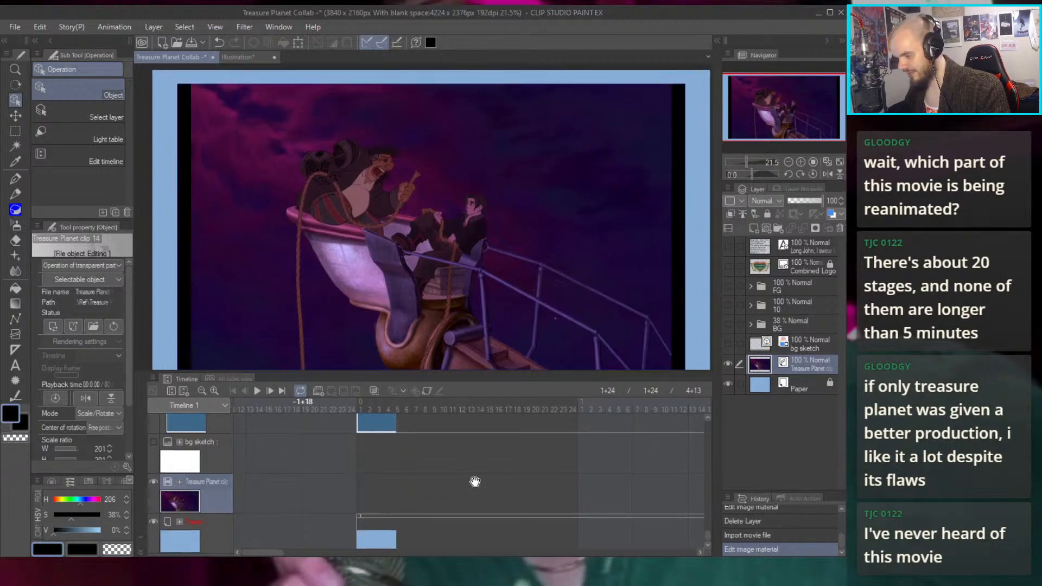
pyautogui.moveTo(563, 465); pyautogui.dragTo(402, 386)
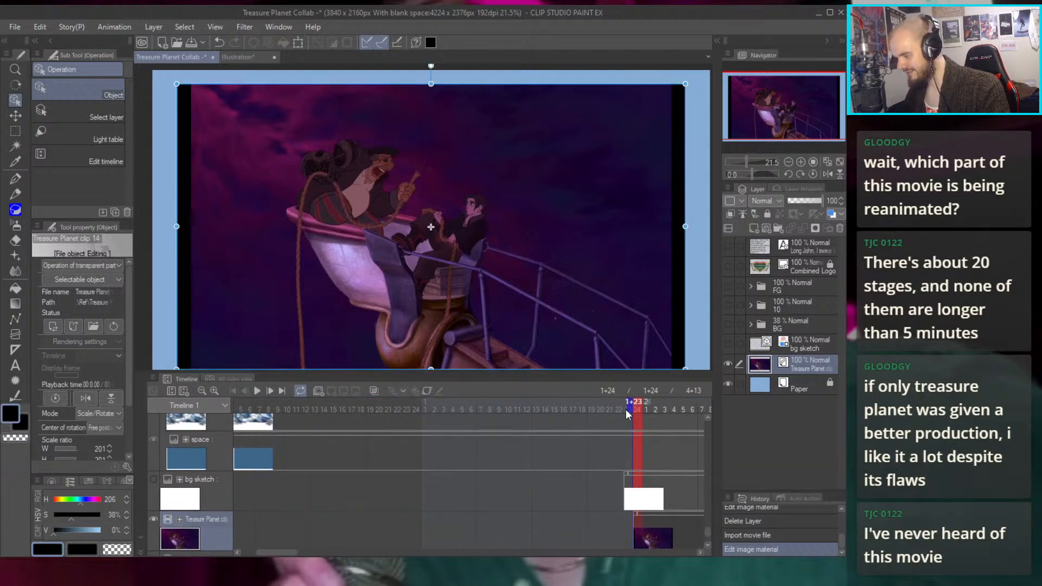
pyautogui.moveTo(628, 406)
pyautogui.mouseDown()
pyautogui.moveTo(251, 426)
pyautogui.moveTo(359, 438)
pyautogui.moveTo(336, 441)
pyautogui.mouseUp()
pyautogui.moveTo(588, 463); pyautogui.dragTo(436, 393)
pyautogui.moveTo(608, 480); pyautogui.dragTo(273, 449)
pyautogui.moveTo(256, 409); pyautogui.dragTo(315, 409)
pyautogui.click(377, 411)
pyautogui.moveTo(471, 415); pyautogui.dragTo(245, 455)
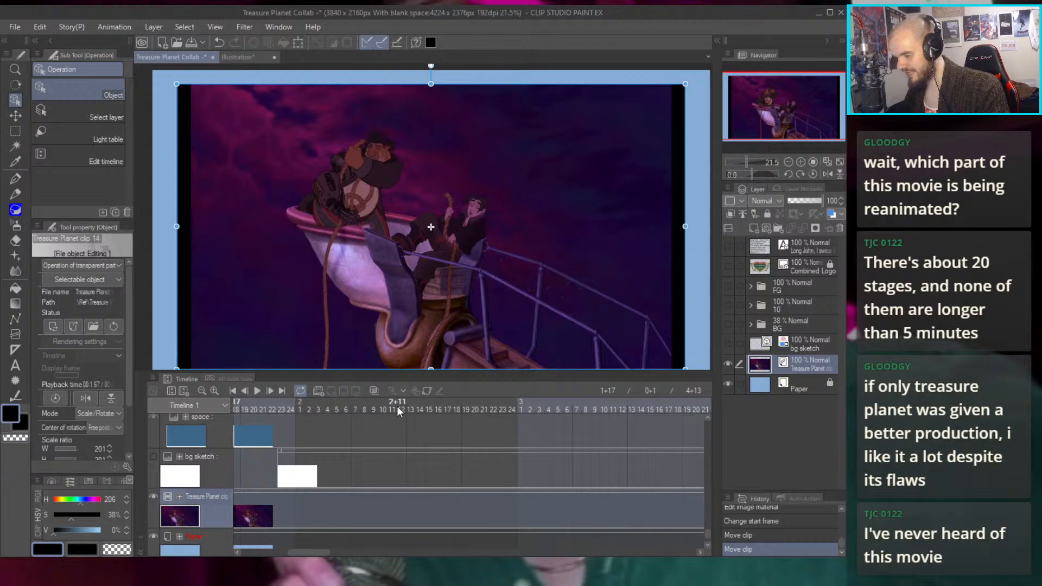
# Check the reference clip's action at frames 3+1, 3+17, 4+5 and 4+13
pyautogui.click(521, 408)
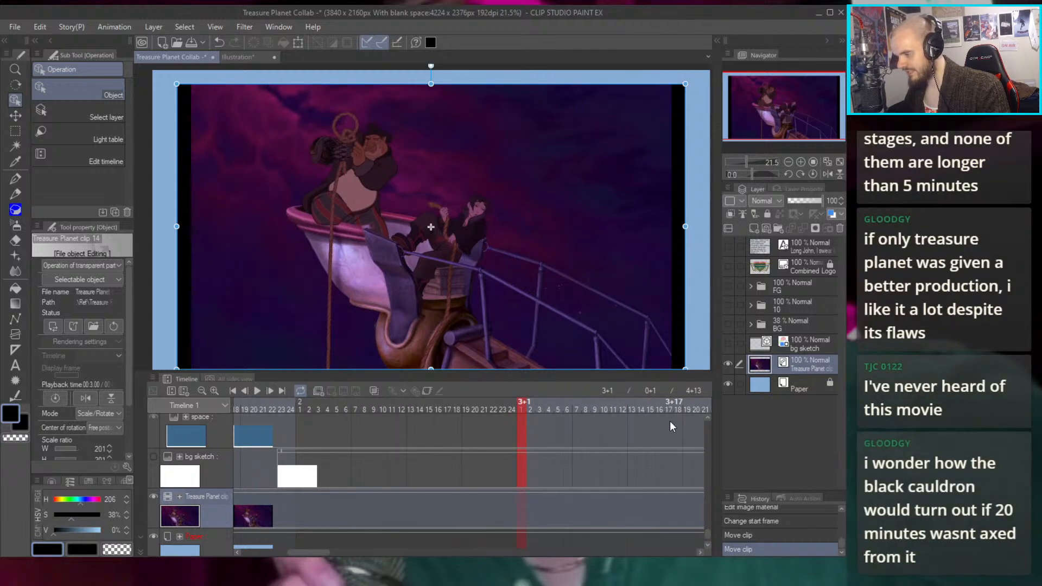
pyautogui.click(679, 431)
pyautogui.moveTo(679, 431); pyautogui.dragTo(421, 431)
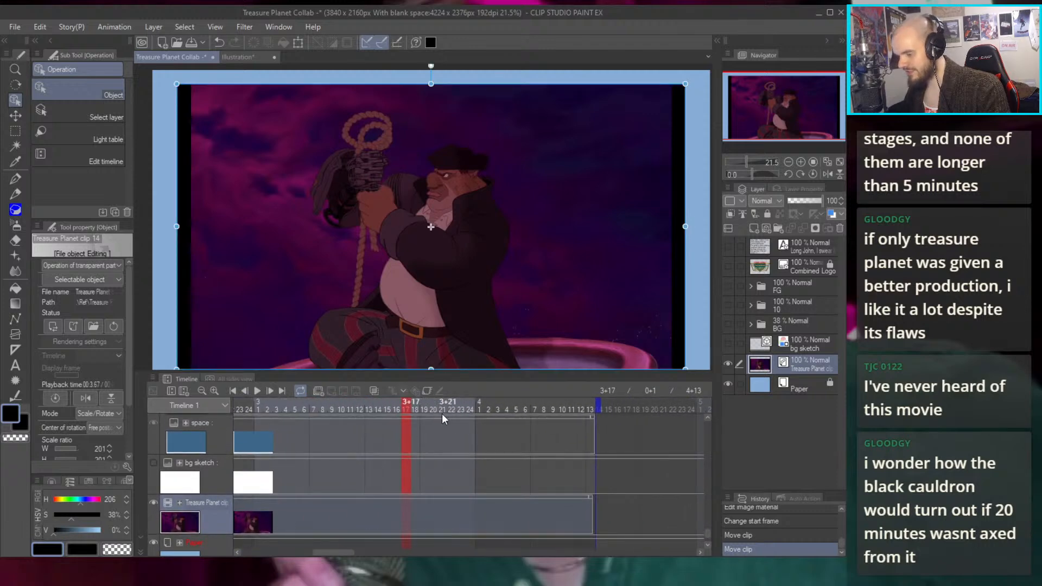
pyautogui.click(518, 411)
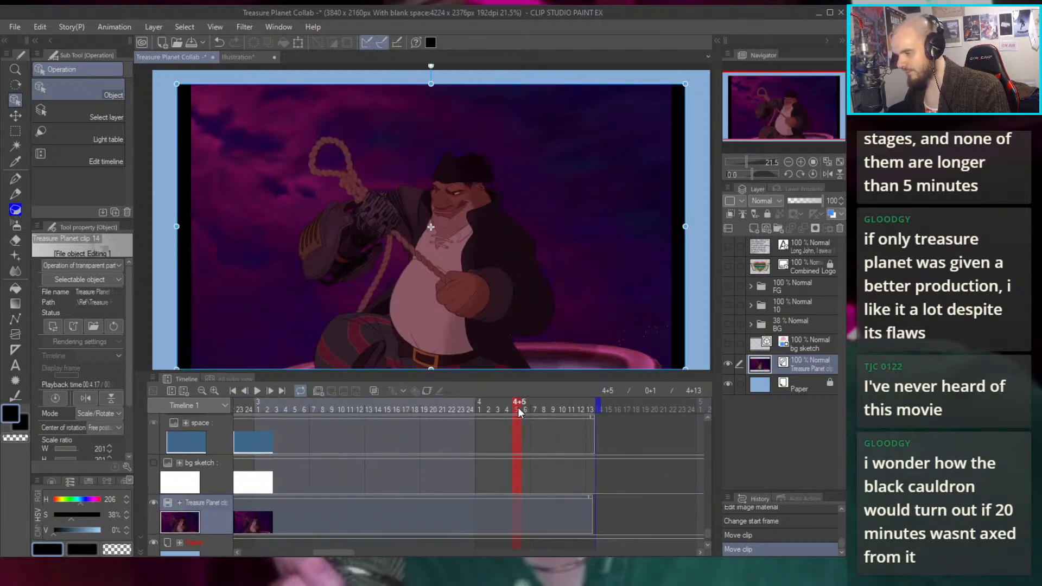
pyautogui.click(575, 411)
pyautogui.click(592, 411)
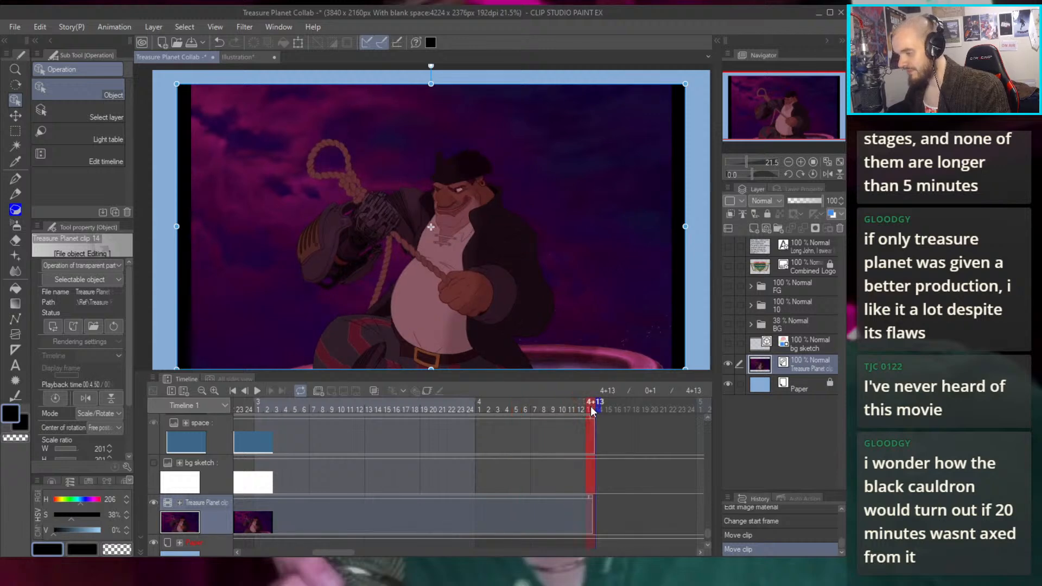
pyautogui.scroll(-1, 305, 496)
pyautogui.hscroll(-3, 305, 497)
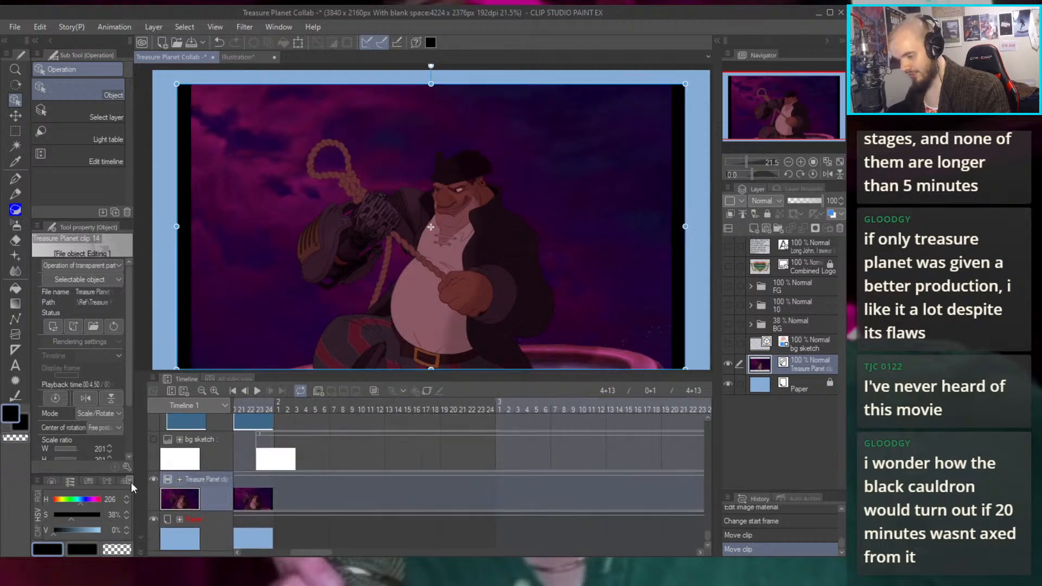
# Hide the reference clip, show the FG and 10 folders, and return to frame 0+1
pyautogui.click(153, 481)
pyautogui.hscroll(-3, 272, 458)
pyautogui.scroll(1, 298, 460)
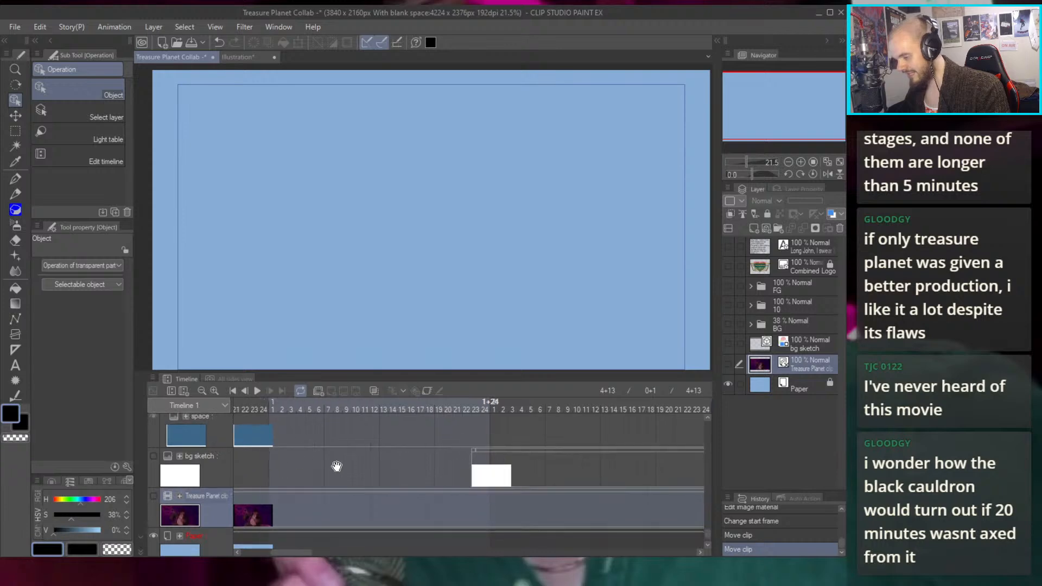
pyautogui.hscroll(-3, 395, 463)
pyautogui.scroll(1, 380, 472)
pyautogui.hscroll(-3, 372, 481)
pyautogui.click(288, 408)
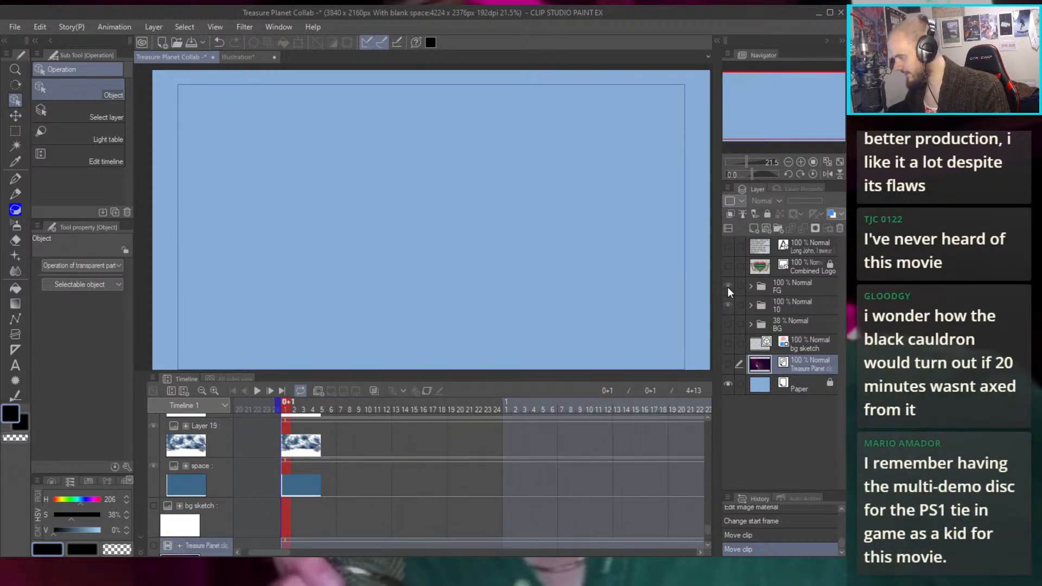
# Scrub through the sketched animation from the first frame to frame 1+24
pyautogui.click(286, 412)
pyautogui.moveTo(375, 415)
pyautogui.mouseDown()
pyautogui.moveTo(621, 407)
pyautogui.moveTo(411, 443)
pyautogui.moveTo(389, 426)
pyautogui.mouseUp()
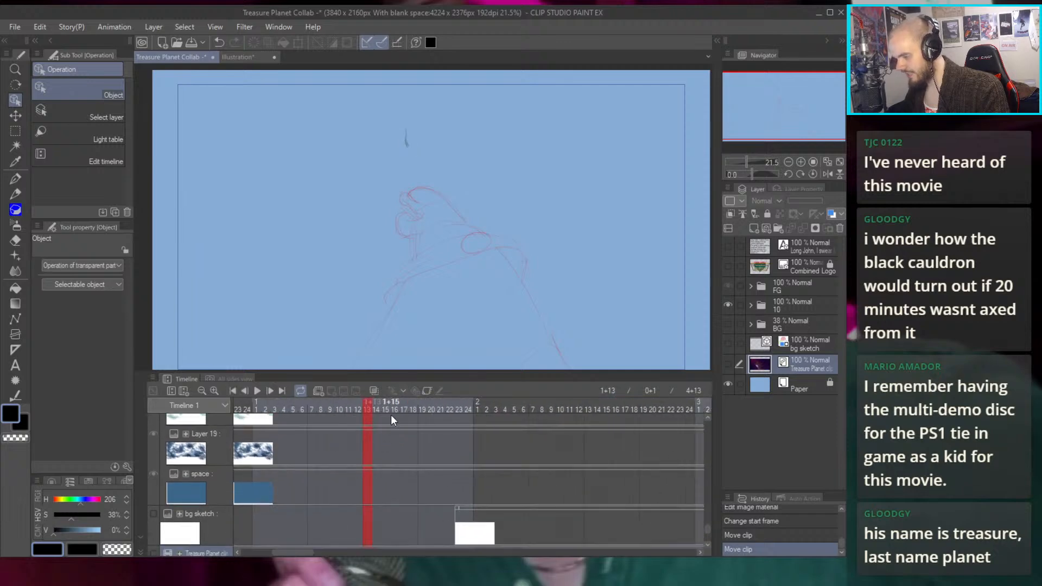
pyautogui.moveTo(454, 405); pyautogui.dragTo(467, 406)
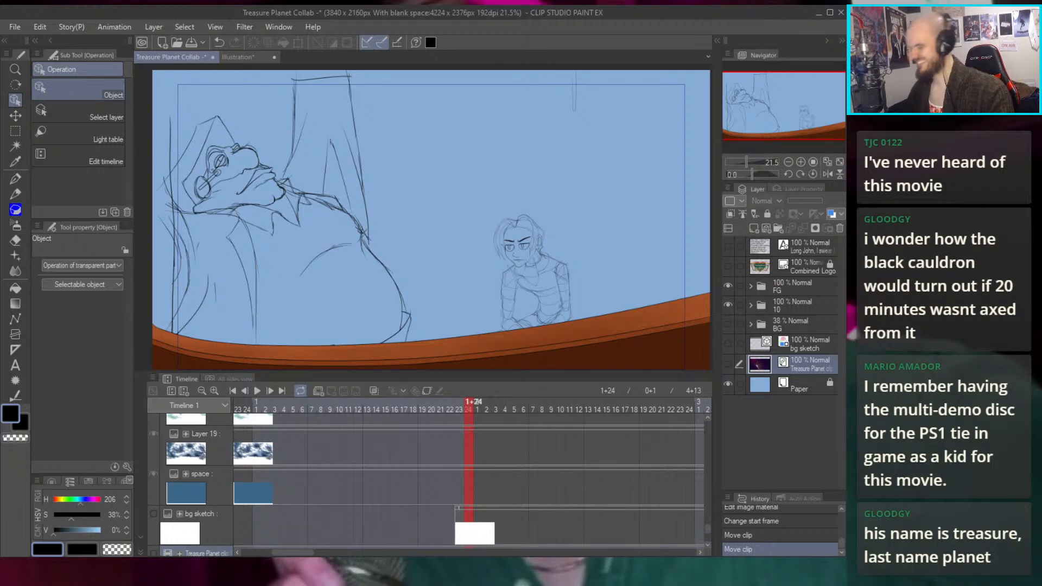
pyautogui.moveTo(547, 460); pyautogui.dragTo(390, 440)
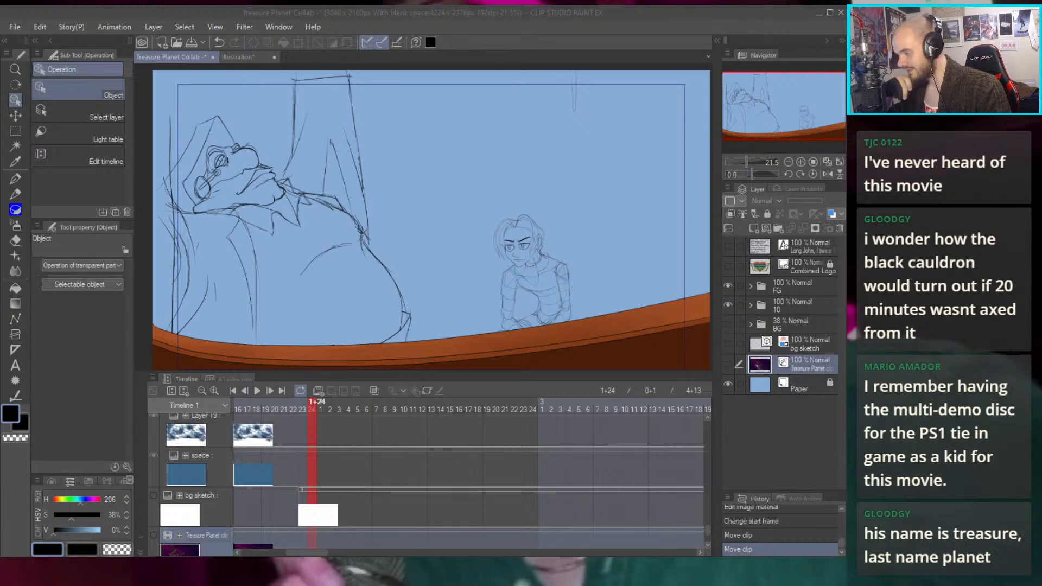
pyautogui.click(513, 294)
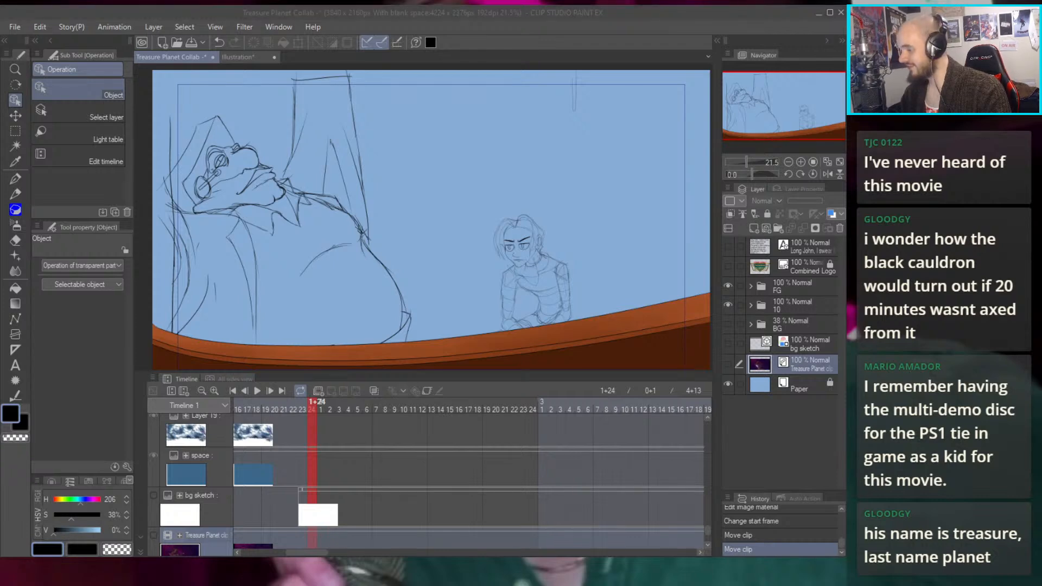
pyautogui.click(776, 27)
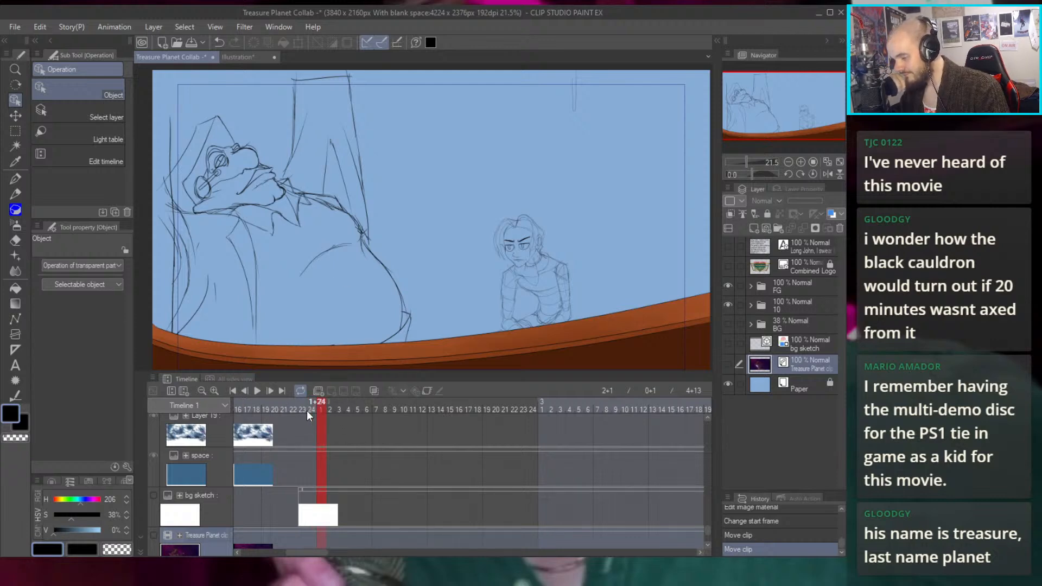
# Set the playback start frame to 1+23 and play the sketched animation
pyautogui.moveTo(314, 551); pyautogui.dragTo(272, 552)
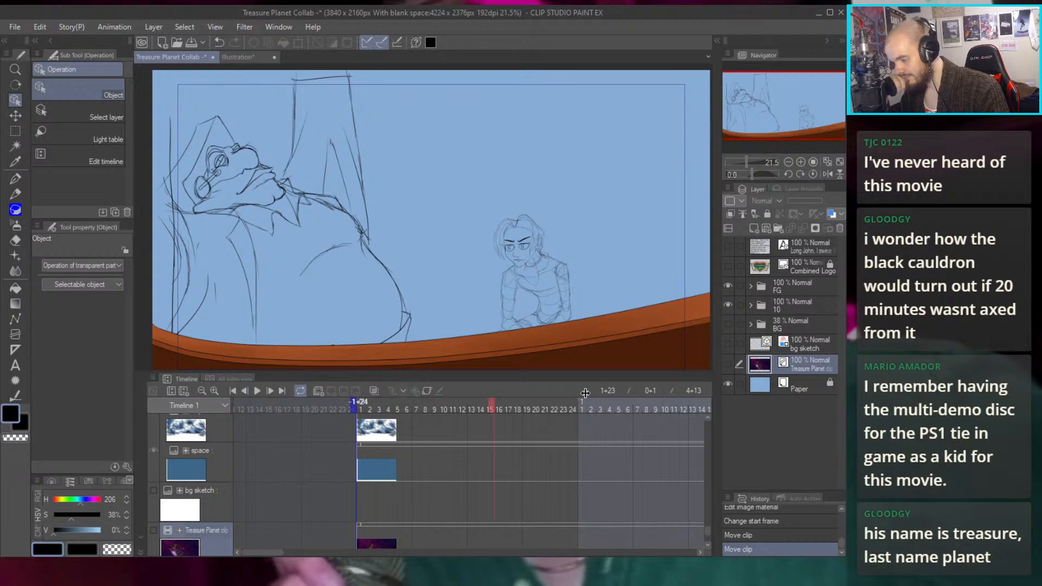
pyautogui.hscroll(3, 350, 405)
pyautogui.hscroll(4, 548, 424)
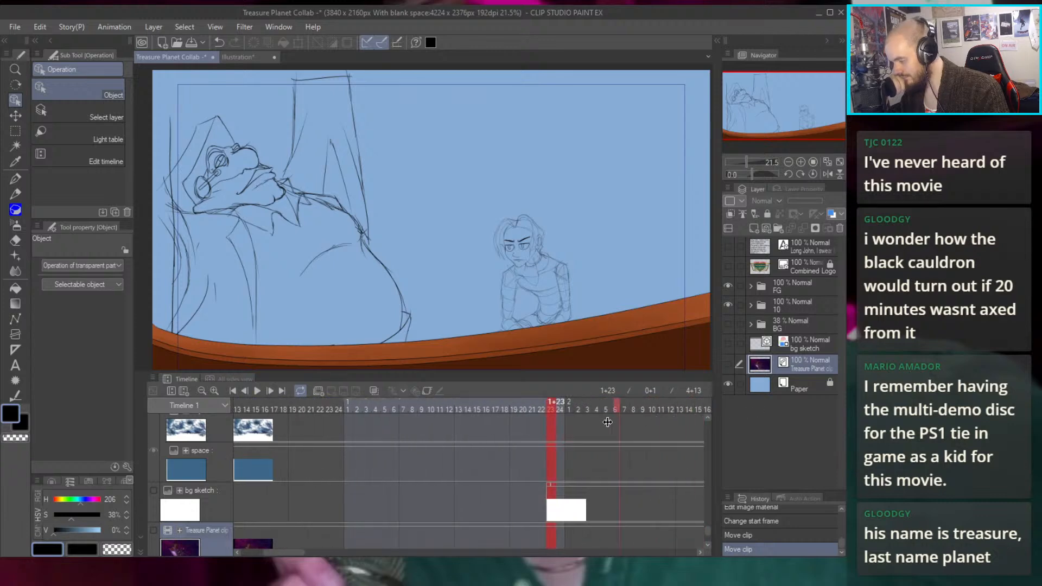
pyautogui.moveTo(542, 424); pyautogui.dragTo(543, 423)
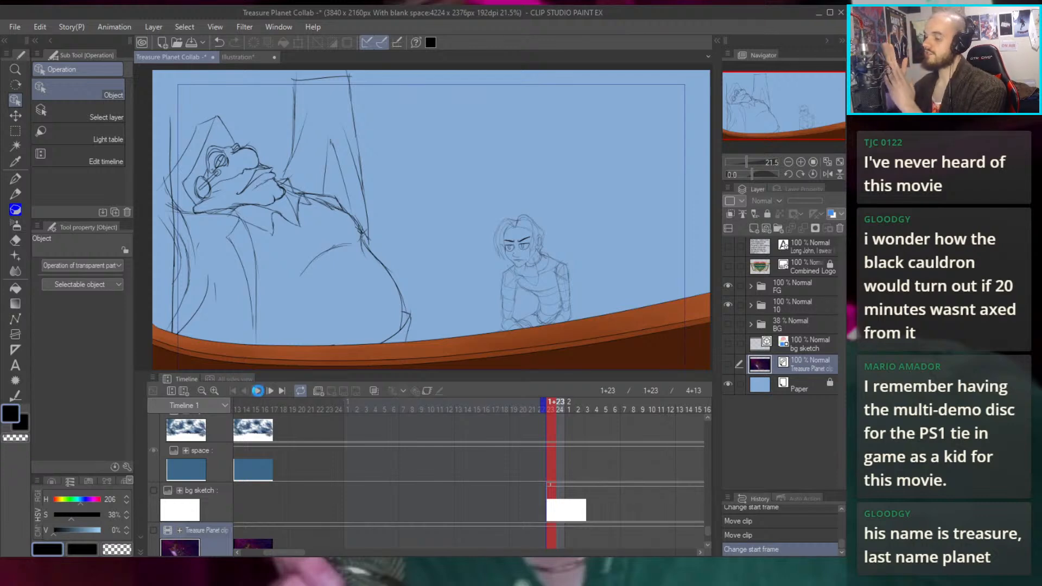
pyautogui.click(259, 391)
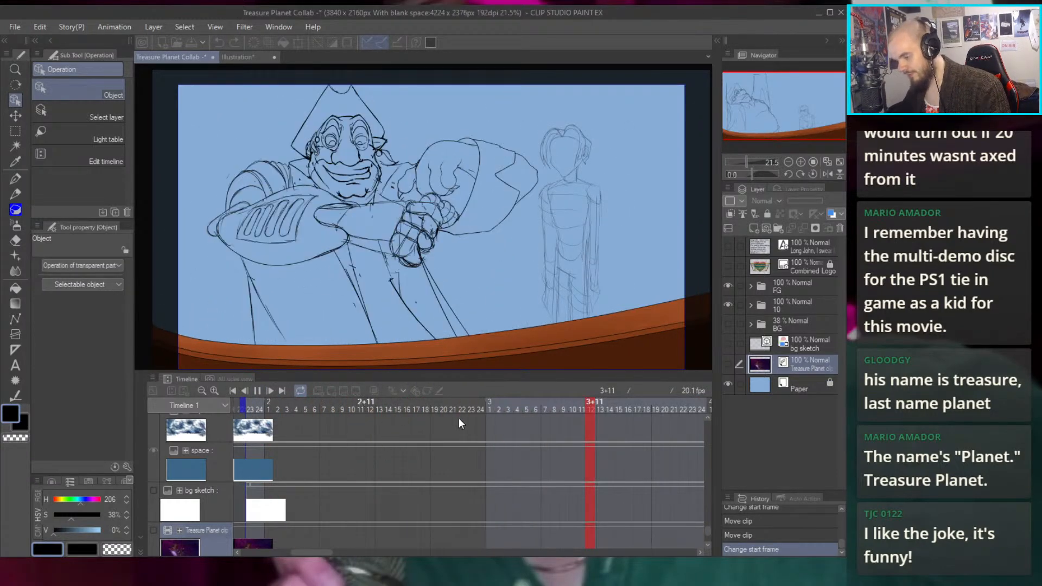
# Stop the animation playback, show the BG folder and raise its opacity to 100%
pyautogui.press('space')
pyautogui.press('Home')
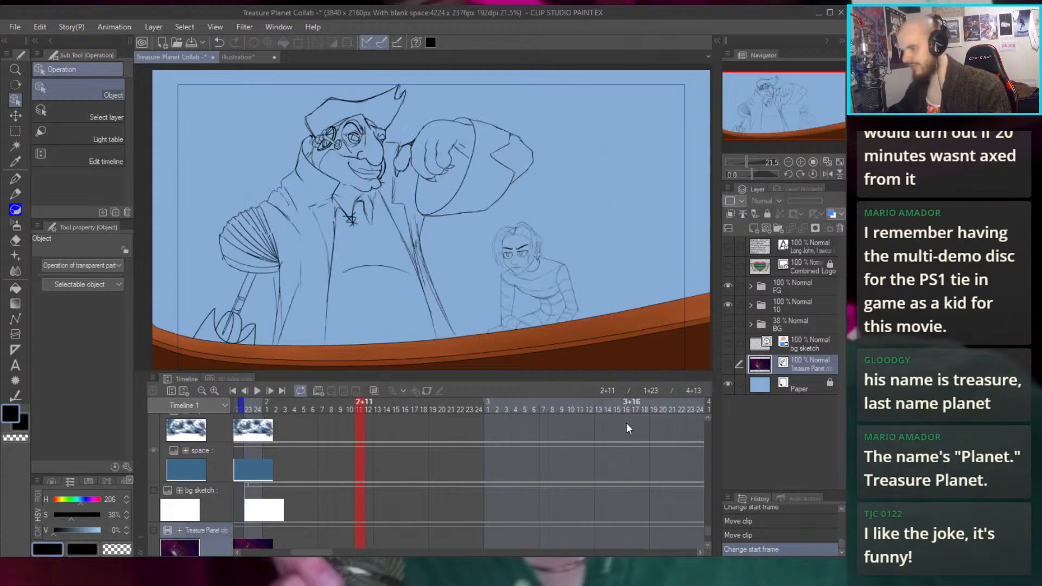
pyautogui.click(728, 324)
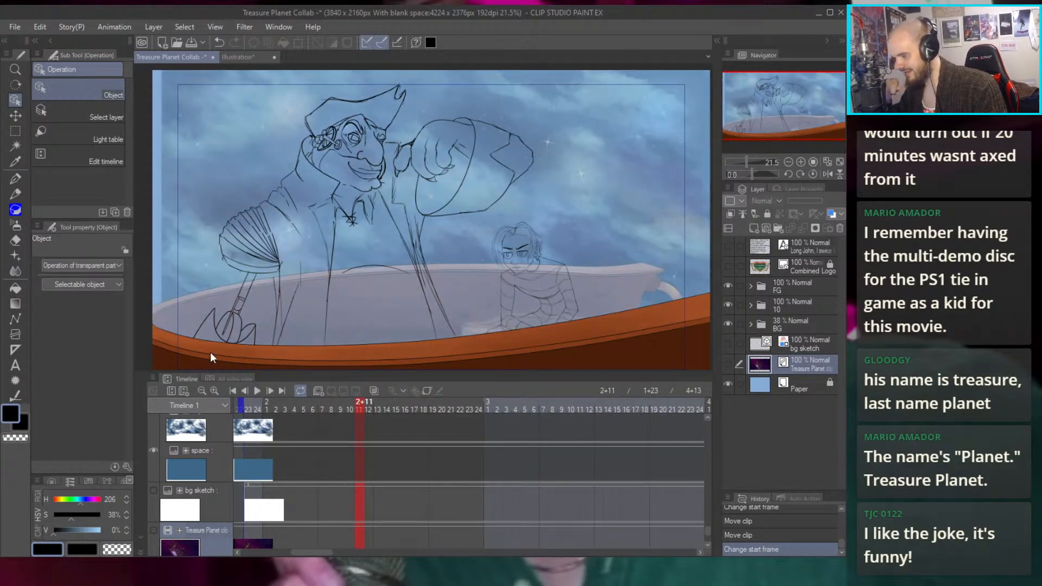
pyautogui.click(781, 324)
pyautogui.moveTo(806, 200); pyautogui.dragTo(824, 200)
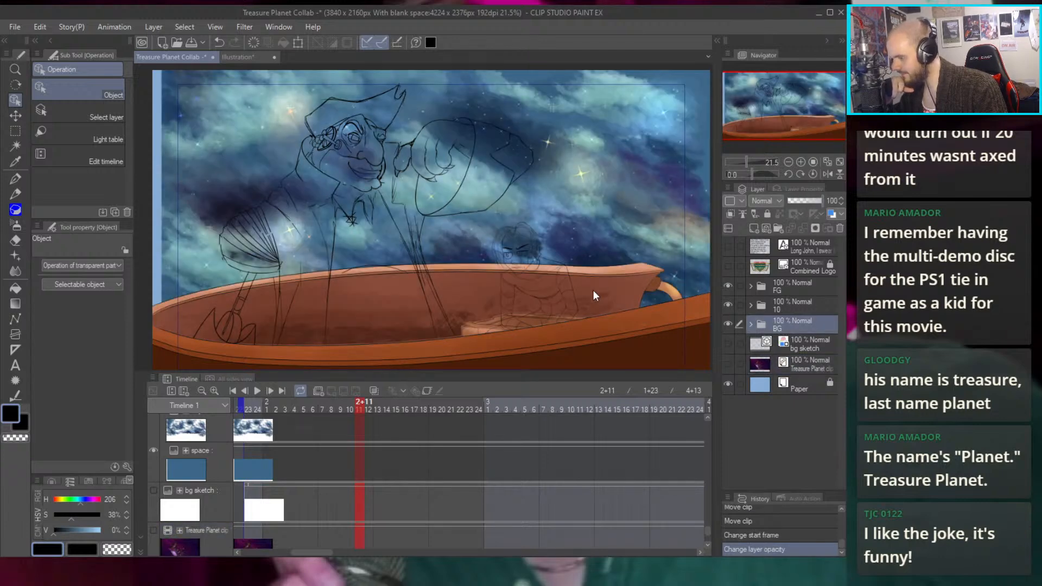
pyautogui.scroll(-1, 433, 217)
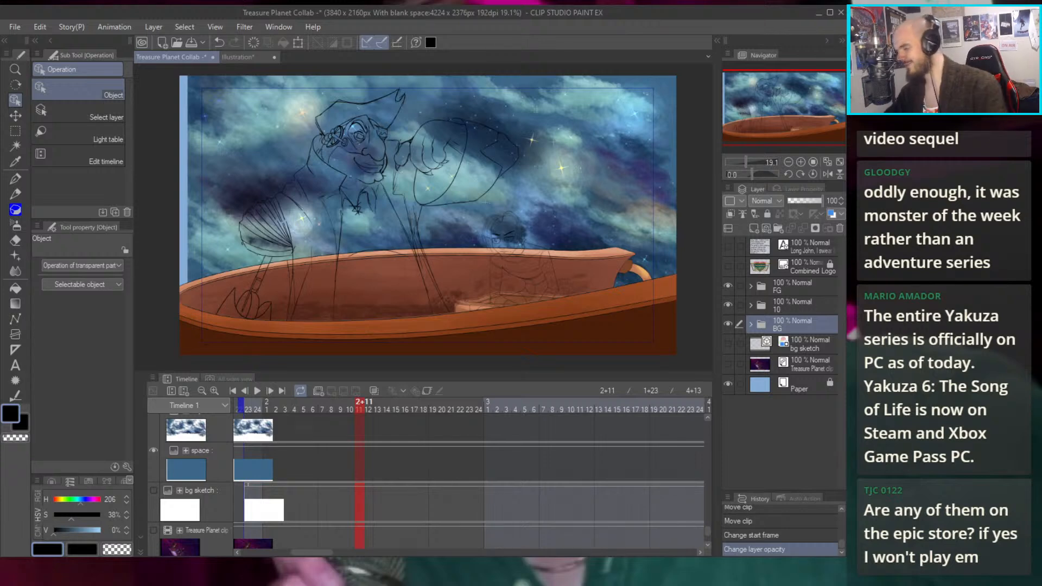
# Go to frame 2+12 and hide the 10 folder so only the painted background shows
pyautogui.click(578, 203)
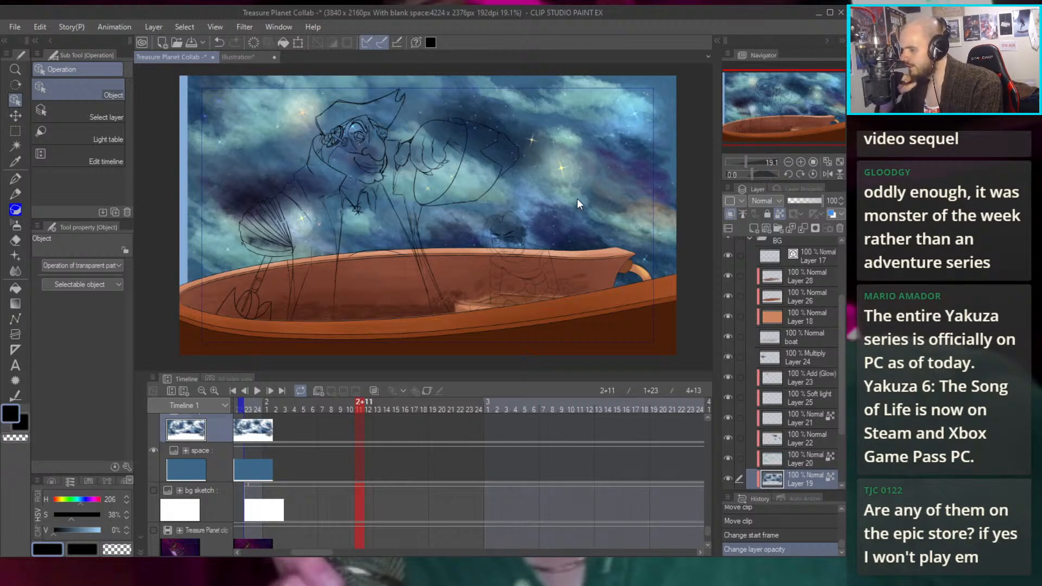
pyautogui.click(367, 409)
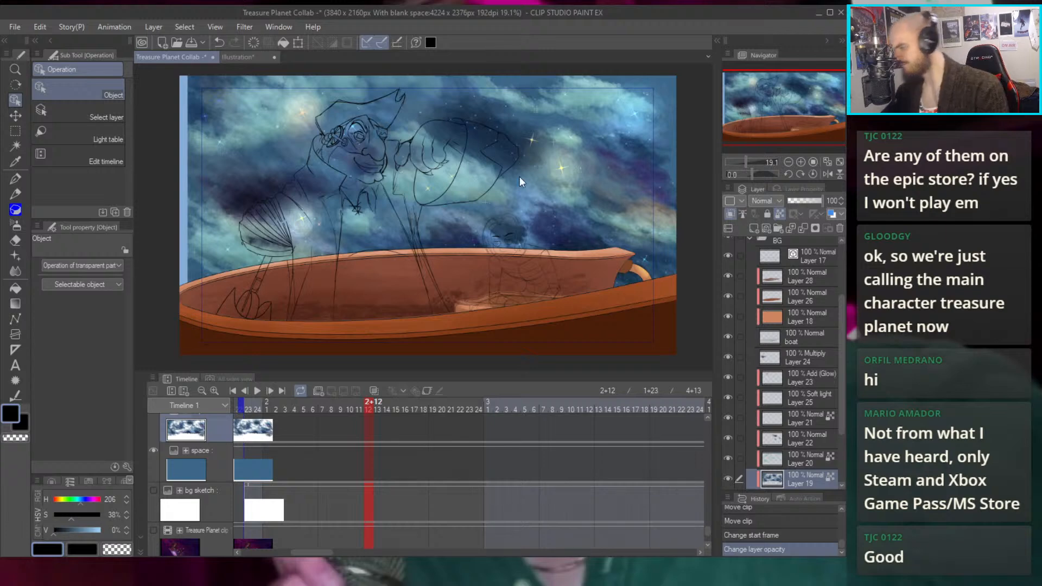
pyautogui.click(771, 274)
pyautogui.scroll(3, 792, 271)
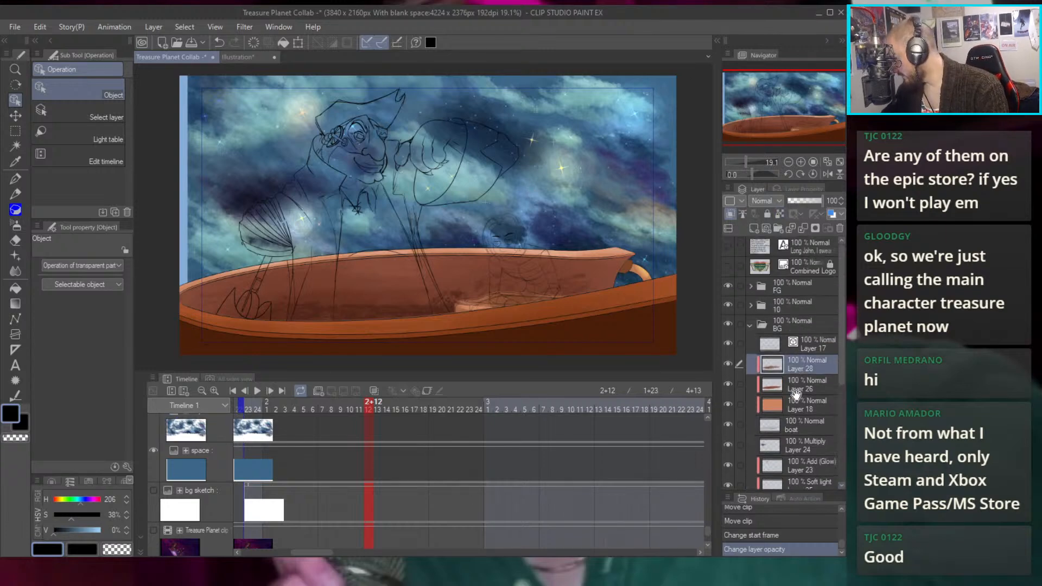
pyautogui.click(728, 305)
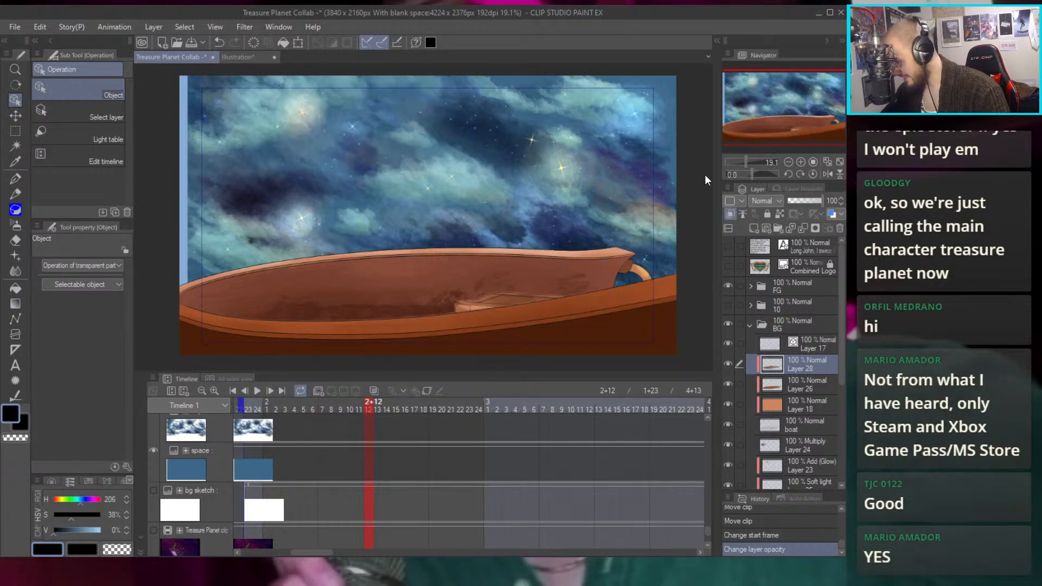
# Shift the teal sky clouds on Layer 19 to purple with a Hue/Saturation/Luminosity correction
pyautogui.scroll(-2, 760, 315)
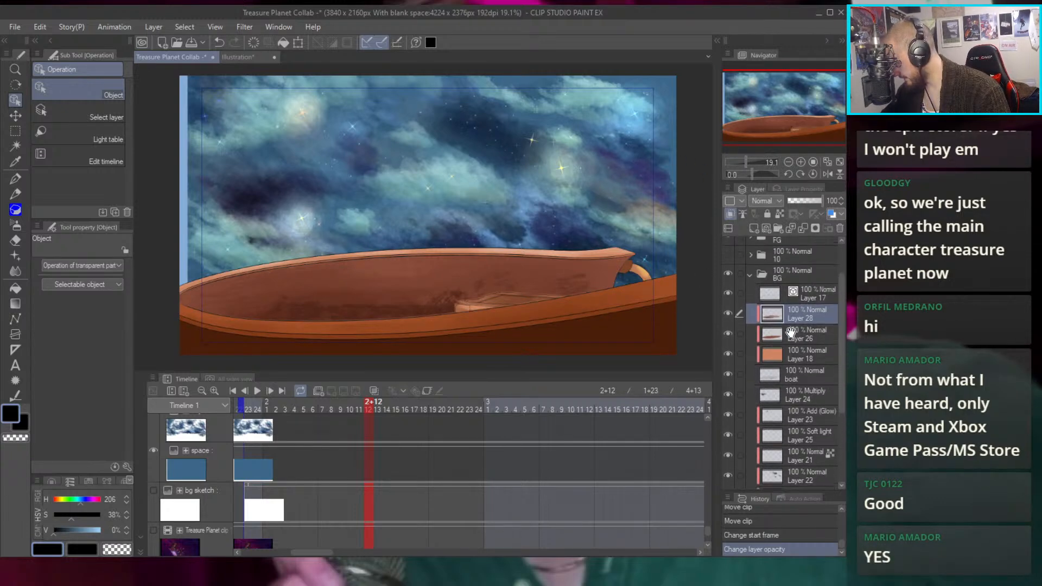
pyautogui.click(782, 396)
pyautogui.scroll(-5, 780, 396)
pyautogui.click(788, 396)
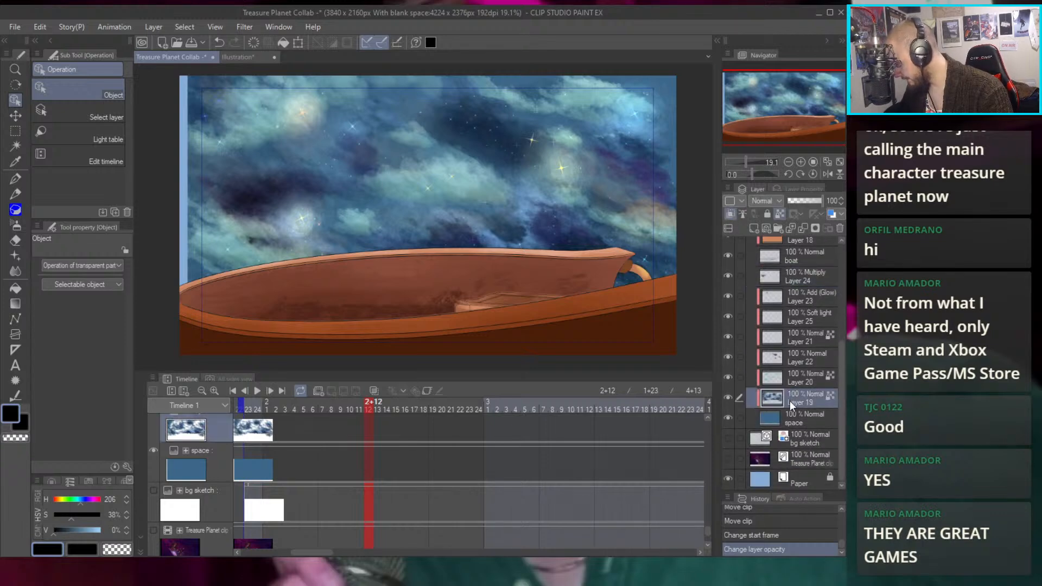
pyautogui.press('k')
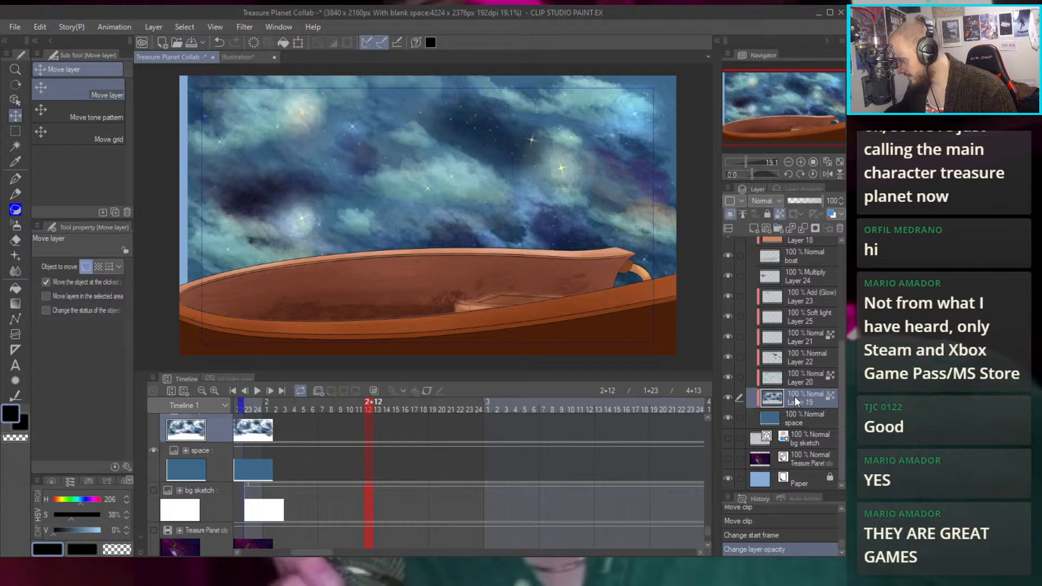
pyautogui.doubleClick(795, 397)
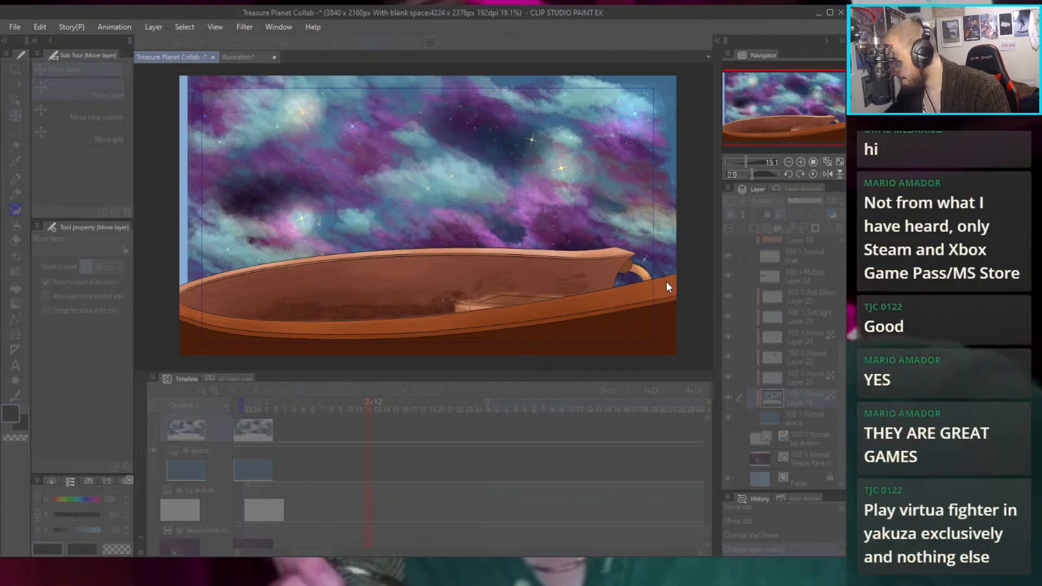
# Recolour Layer 20, the space layer and Layer 22 to match the purple sky using Hue/Saturation/Luminosity
pyautogui.click(788, 376)
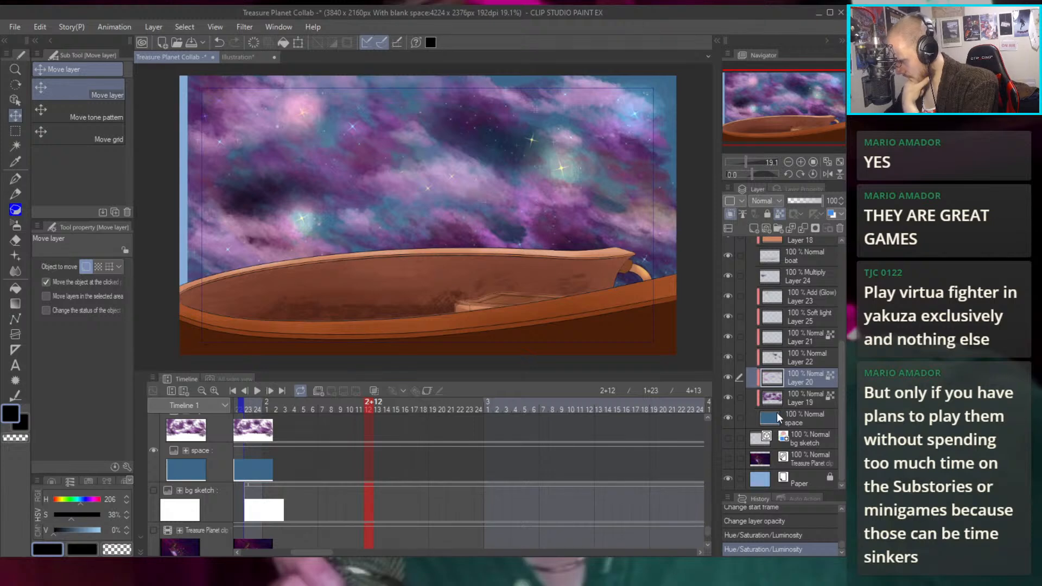
pyautogui.click(776, 414)
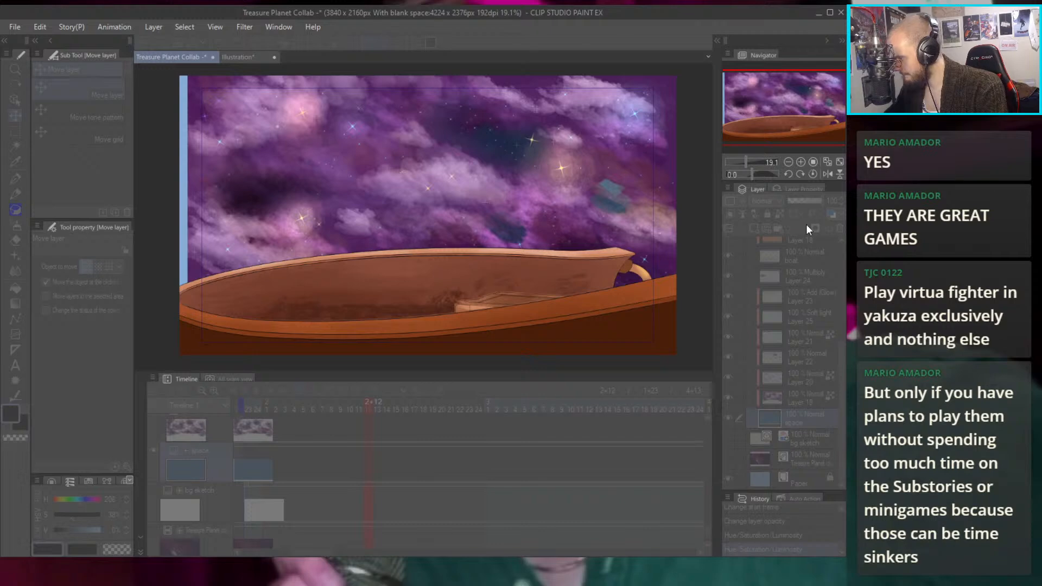
pyautogui.click(793, 355)
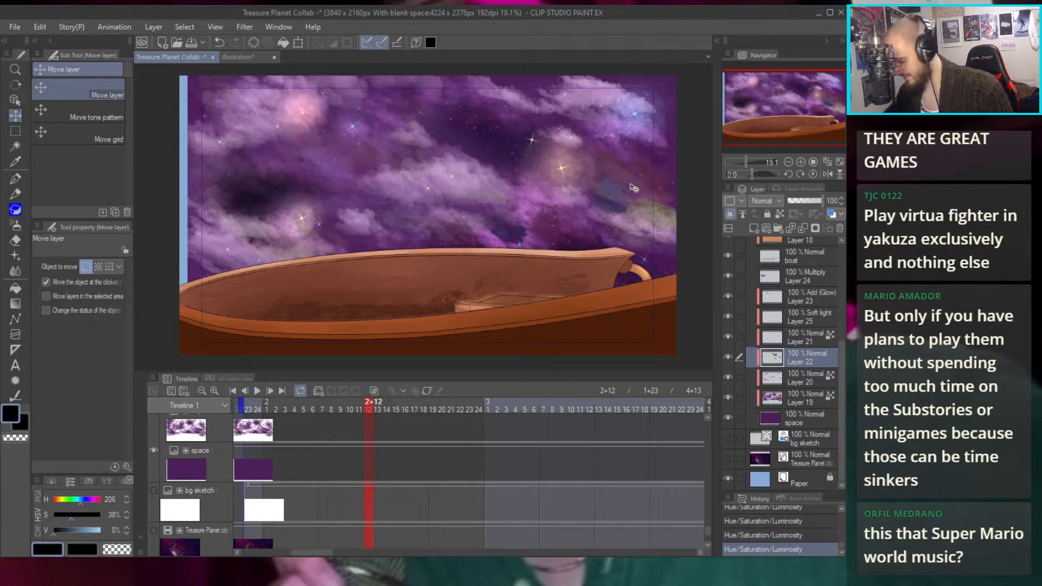
# Blur the off-colour blue patches on Layer 22 into the purple sky above the boat's right end
pyautogui.press('j')
pyautogui.moveTo(607, 178); pyautogui.dragTo(604, 213)
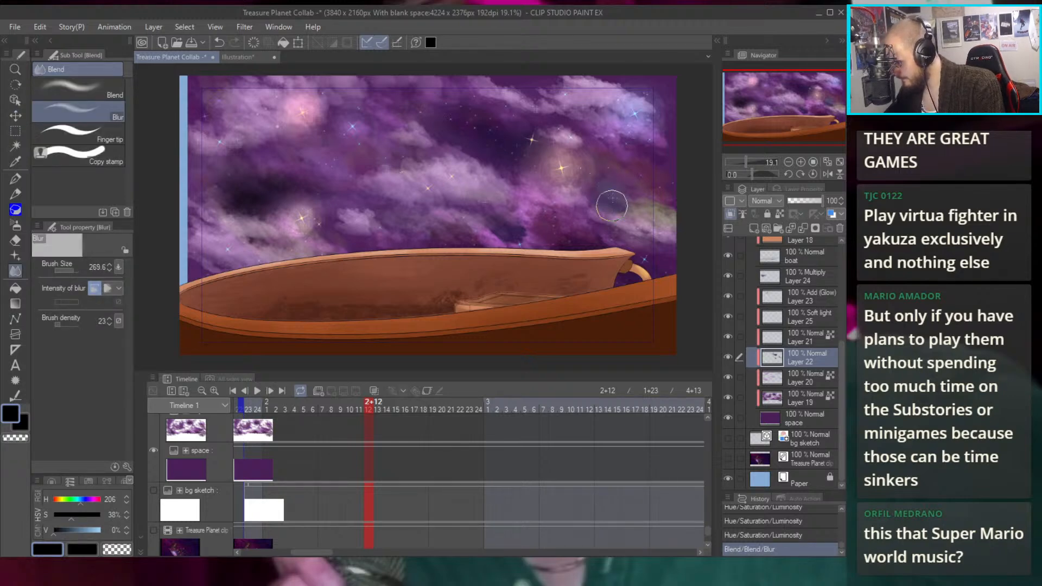
pyautogui.moveTo(646, 219)
pyautogui.mouseDown()
pyautogui.moveTo(642, 194)
pyautogui.moveTo(645, 264)
pyautogui.moveTo(614, 235)
pyautogui.moveTo(625, 216)
pyautogui.moveTo(638, 227)
pyautogui.mouseUp()
pyautogui.scroll(-3, 614, 233)
pyautogui.scroll(3, 614, 234)
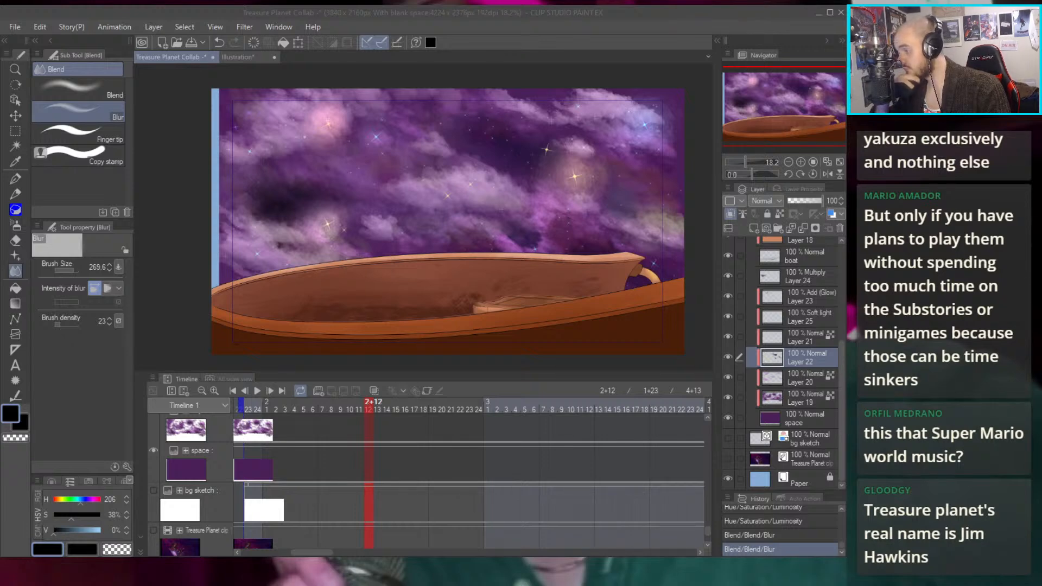
pyautogui.click(803, 273)
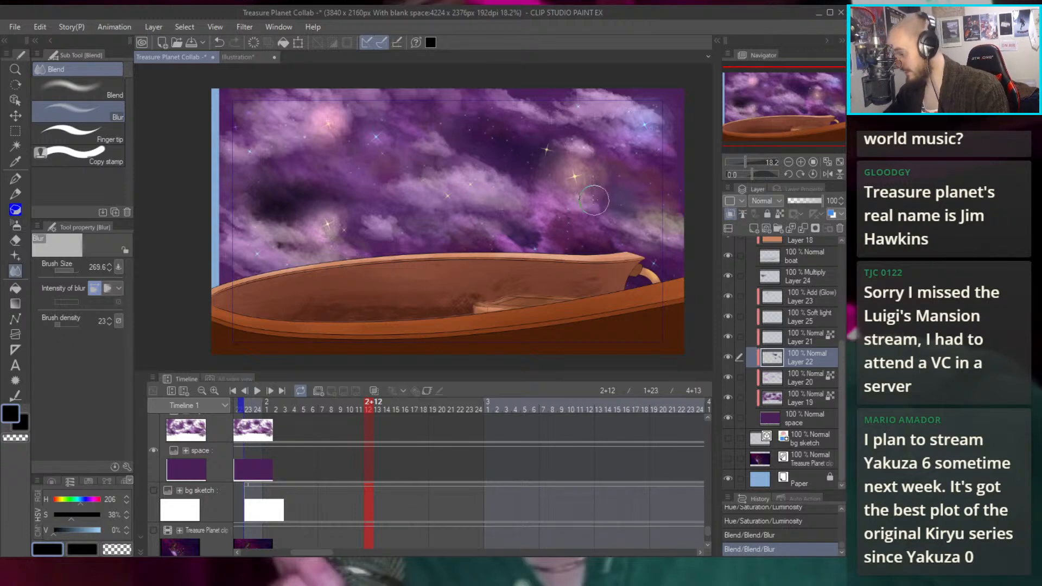
# Find the layer holding the small cyan stars above the boat and check it by turning Layer 21 off and on
pyautogui.press('p')
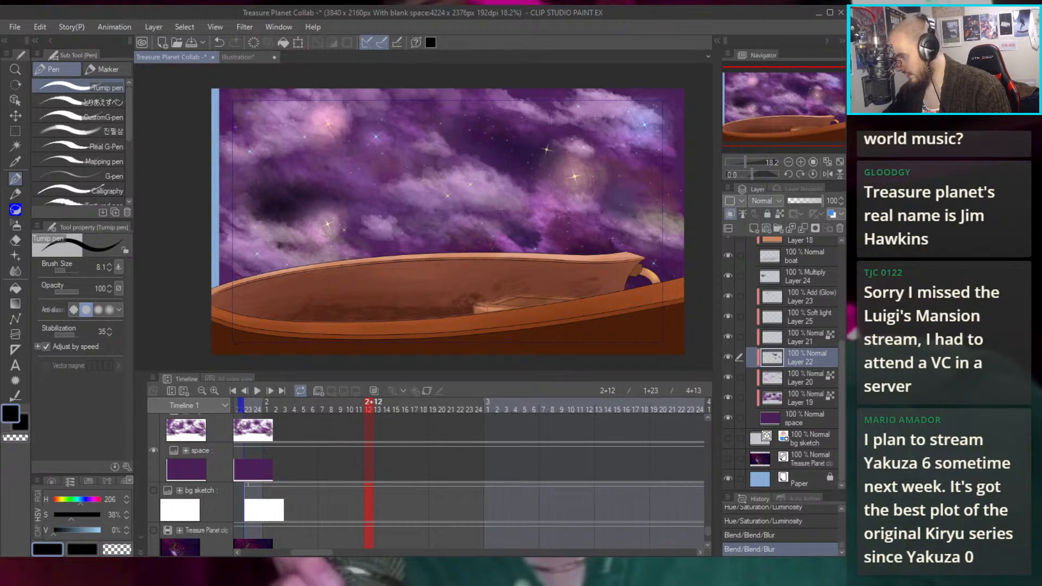
pyautogui.scroll(3, 572, 212)
pyautogui.press('o')
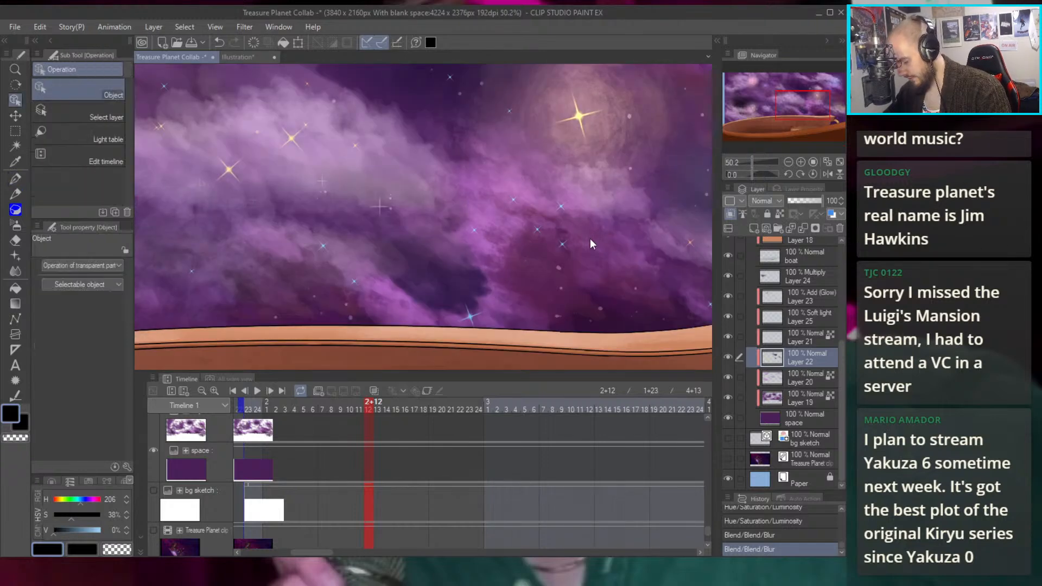
pyautogui.scroll(8, 565, 241)
pyautogui.click(551, 257)
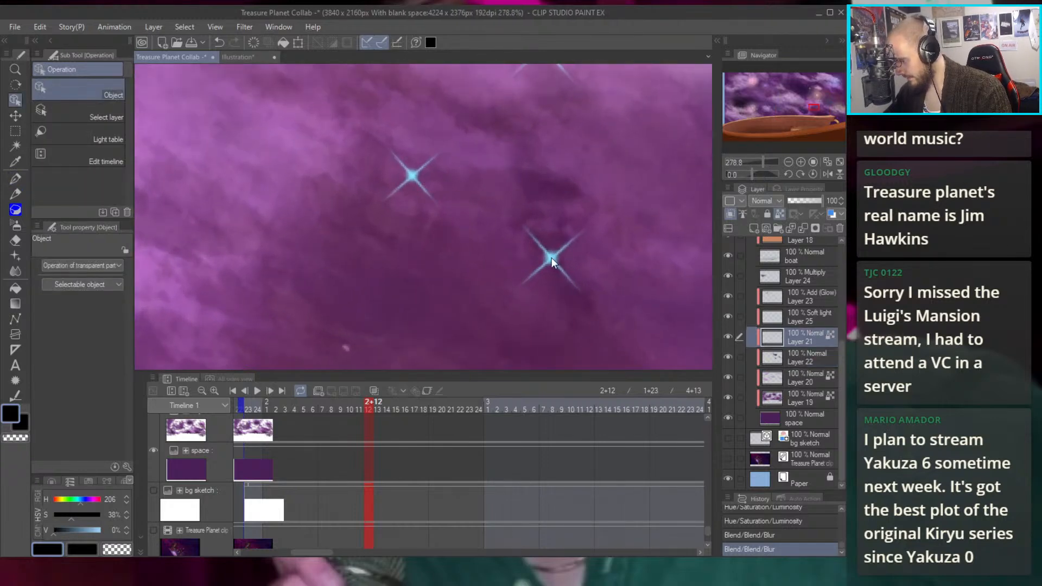
pyautogui.click(728, 336)
pyautogui.click(728, 337)
pyautogui.scroll(-6, 540, 178)
pyautogui.moveTo(540, 177); pyautogui.dragTo(483, 166)
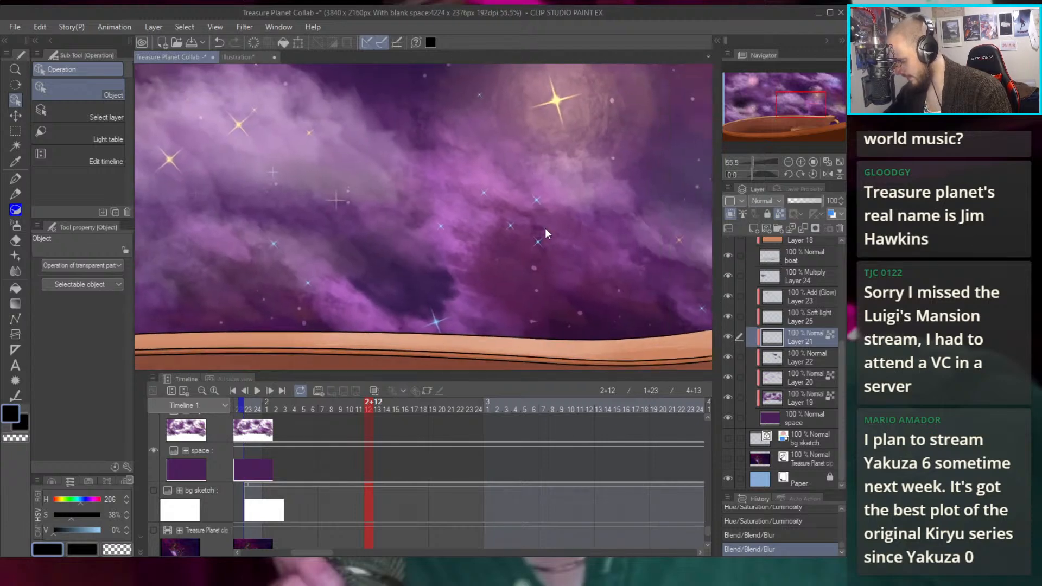
# Set the drawing colour to light blue with hue 206, saturation 23% and value 100%
pyautogui.click(92, 531)
pyautogui.moveTo(71, 514); pyautogui.dragTo(64, 516)
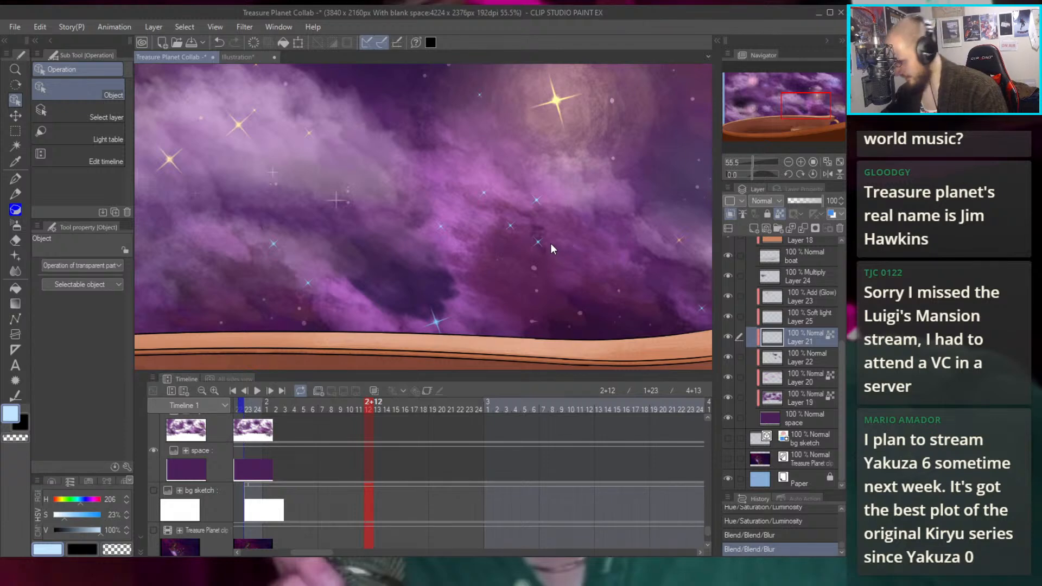
pyautogui.click(555, 263)
pyautogui.press('b')
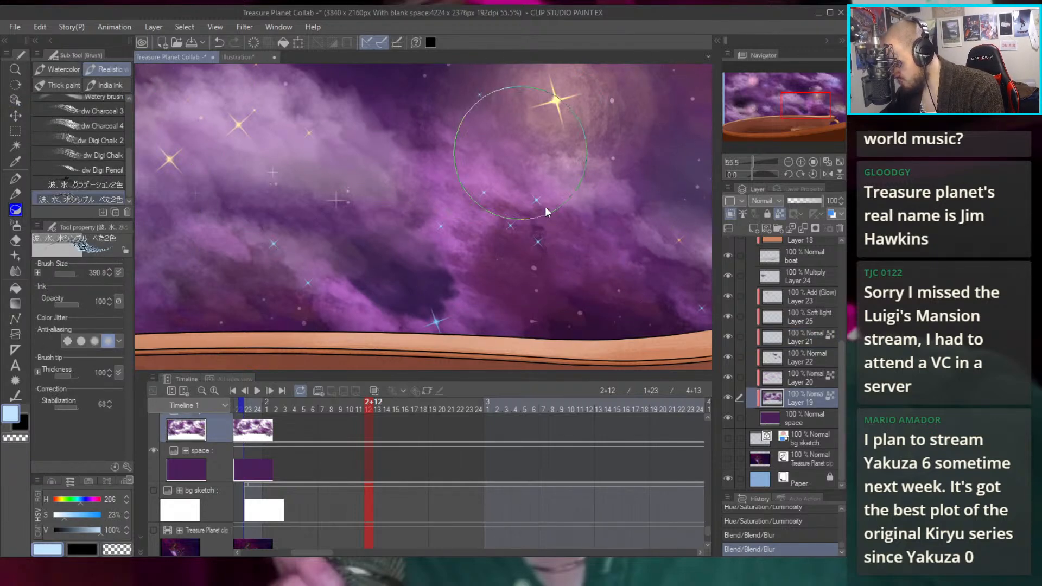
pyautogui.moveTo(535, 209); pyautogui.dragTo(540, 247)
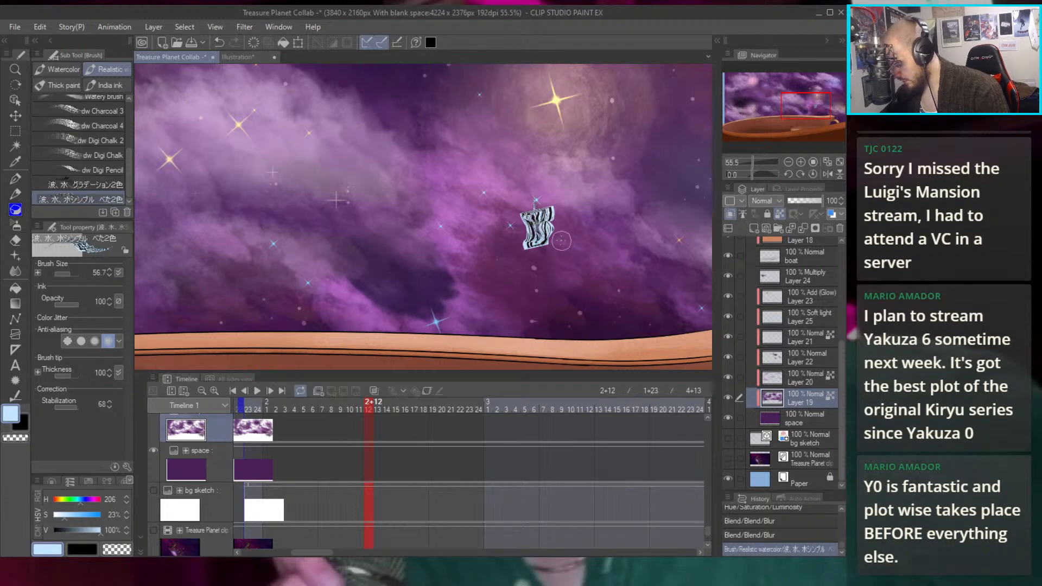
pyautogui.hotkey('ctrl', 'z')
# Switch to the Opaque watercolor brush, test a stroke on Layer 19 and undo it
pyautogui.click(70, 69)
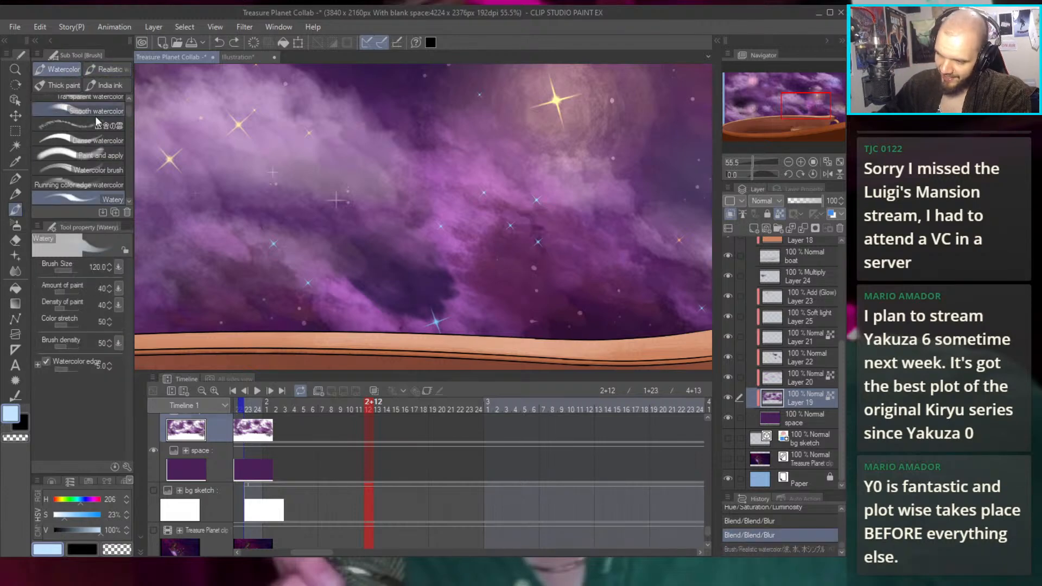
pyautogui.moveTo(129, 131); pyautogui.dragTo(126, 103)
pyautogui.click(106, 119)
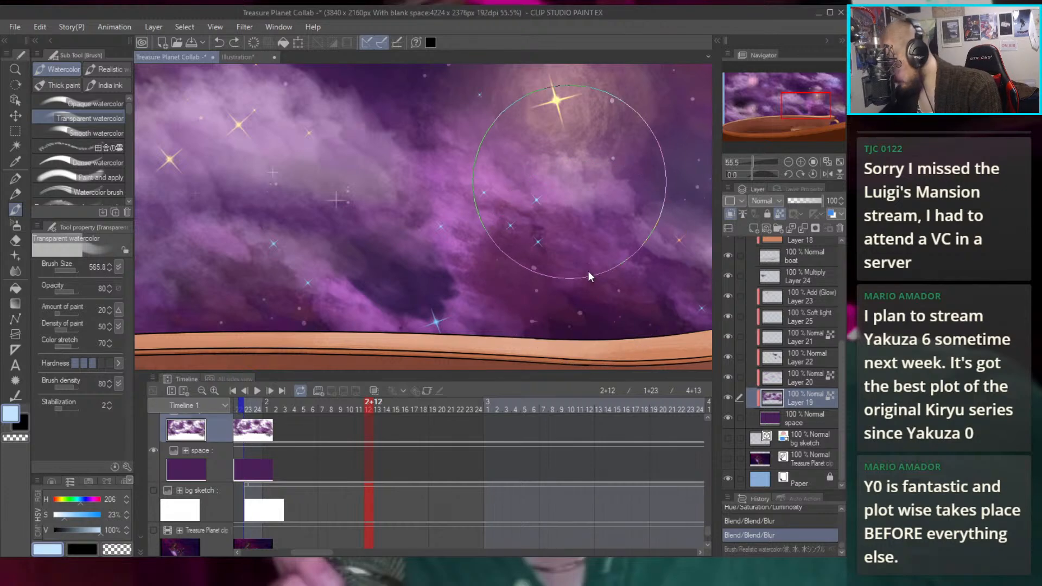
pyautogui.click(117, 103)
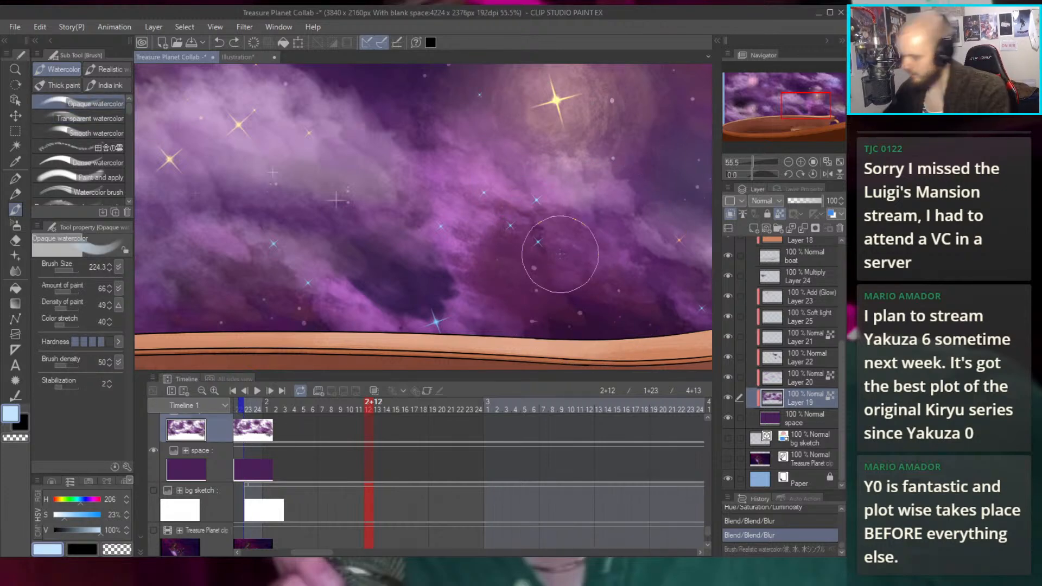
pyautogui.moveTo(524, 261)
pyautogui.mouseDown()
pyautogui.moveTo(542, 187)
pyautogui.moveTo(535, 255)
pyautogui.mouseUp()
pyautogui.hotkey('ctrl', 'z')
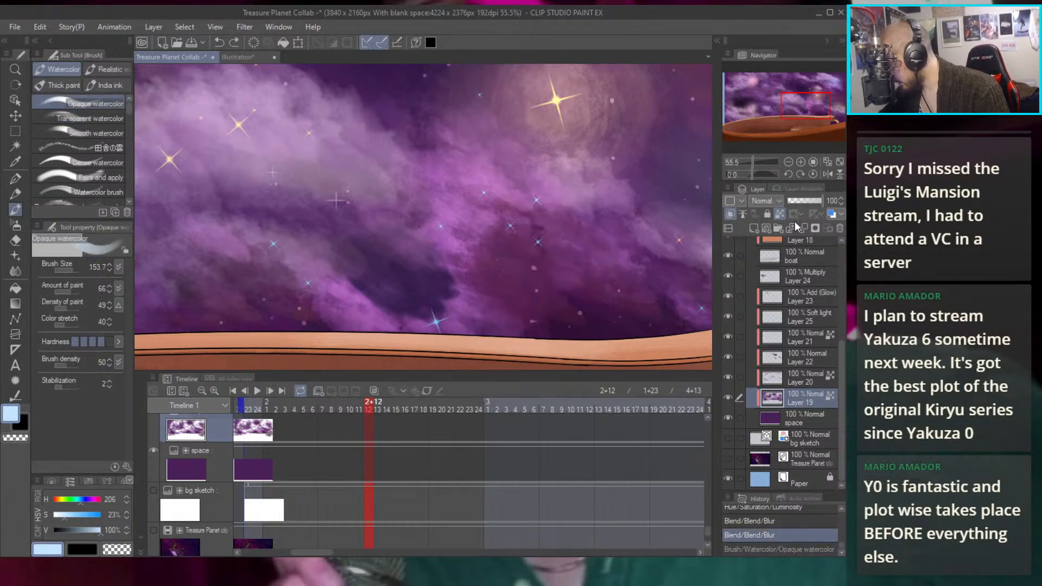
# Paint light blue over the small cyan star cluster on Layer 21 with the Opaque watercolor brush
pyautogui.click(798, 337)
pyautogui.click(728, 336)
pyautogui.click(728, 337)
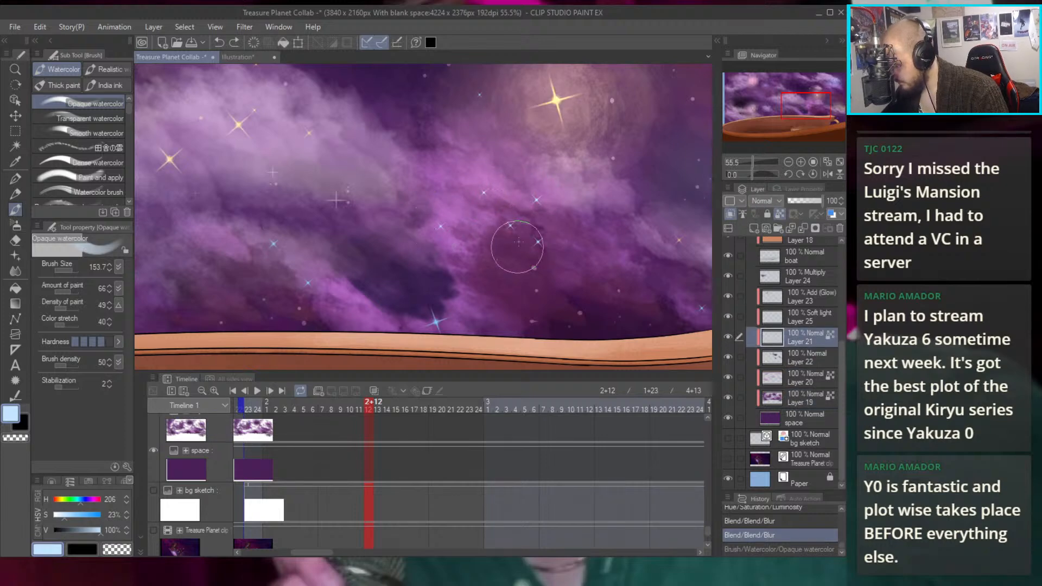
pyautogui.moveTo(507, 239); pyautogui.dragTo(564, 255)
pyautogui.scroll(-5, 587, 207)
pyautogui.scroll(8, 587, 207)
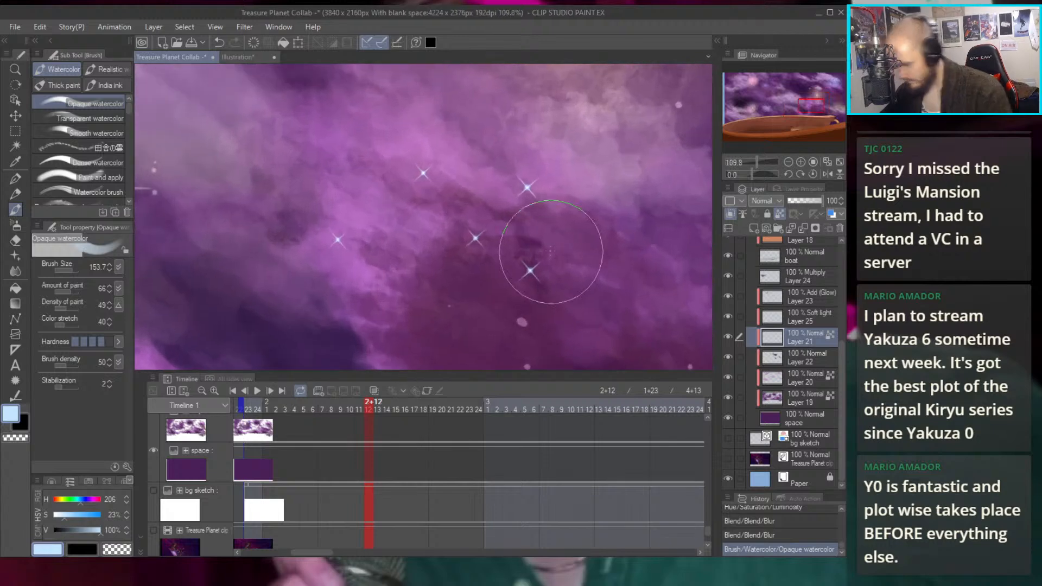
# Set the drawing colour's hue to 281 and repaint the small stars on Layer 21 in pale lilac
pyautogui.moveTo(85, 500); pyautogui.dragTo(89, 501)
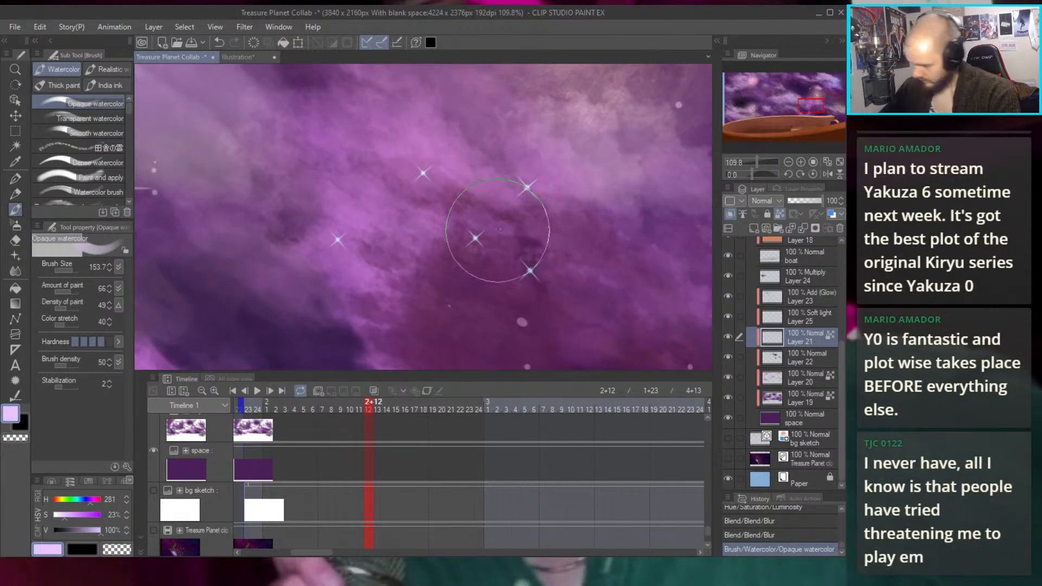
pyautogui.moveTo(523, 281); pyautogui.dragTo(543, 238)
pyautogui.scroll(-5, 537, 250)
pyautogui.scroll(2, 513, 293)
pyautogui.moveTo(485, 314)
pyautogui.mouseDown()
pyautogui.moveTo(517, 228)
pyautogui.moveTo(485, 238)
pyautogui.moveTo(706, 275)
pyautogui.mouseUp()
pyautogui.scroll(2, 517, 228)
pyautogui.click(440, 284)
pyautogui.scroll(-6, 530, 163)
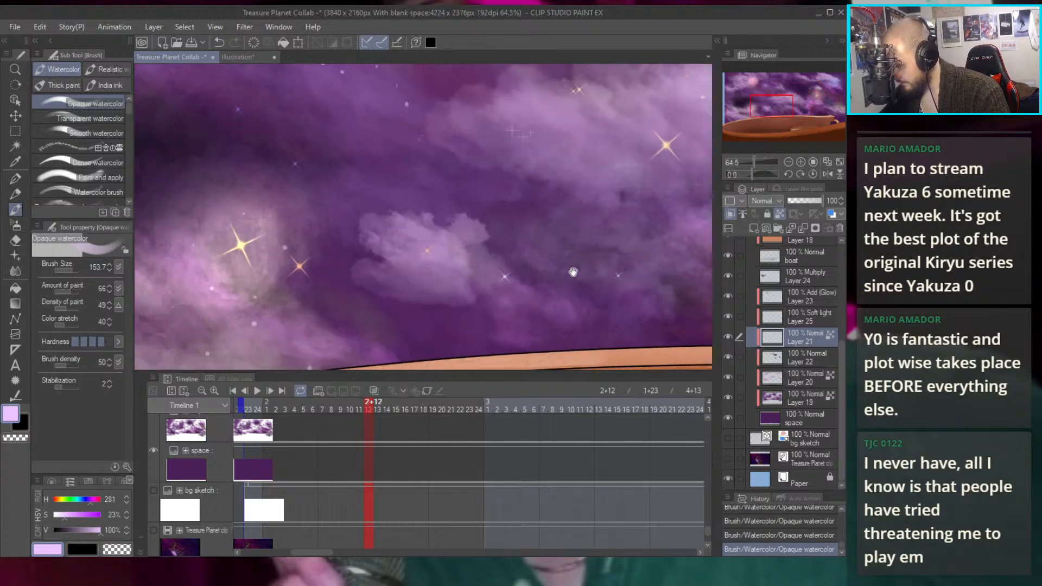
pyautogui.scroll(5, 570, 174)
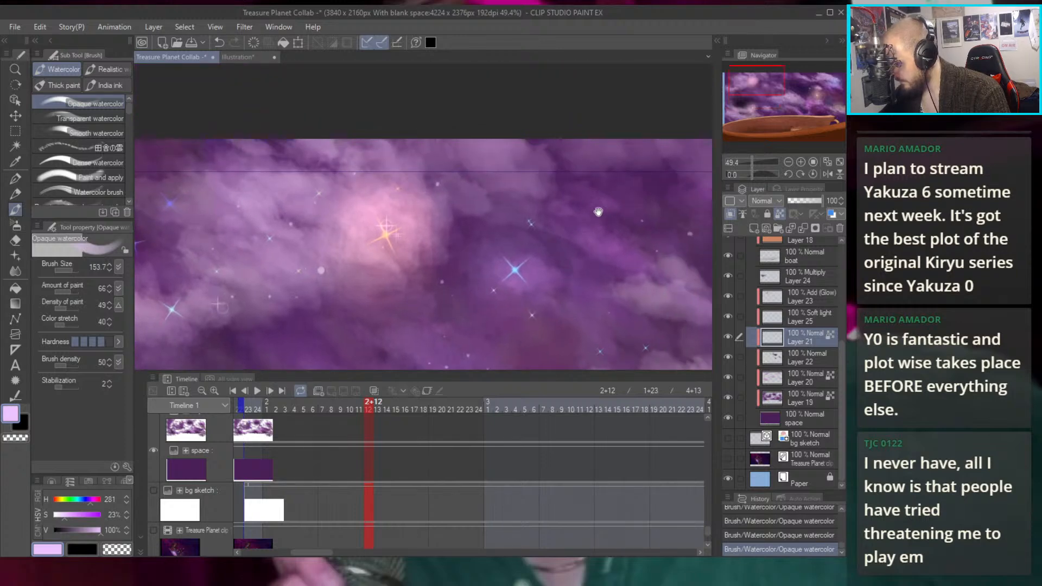
pyautogui.scroll(-1, 591, 207)
pyautogui.moveTo(500, 282)
pyautogui.mouseDown()
pyautogui.moveTo(607, 258)
pyautogui.moveTo(604, 139)
pyautogui.mouseUp()
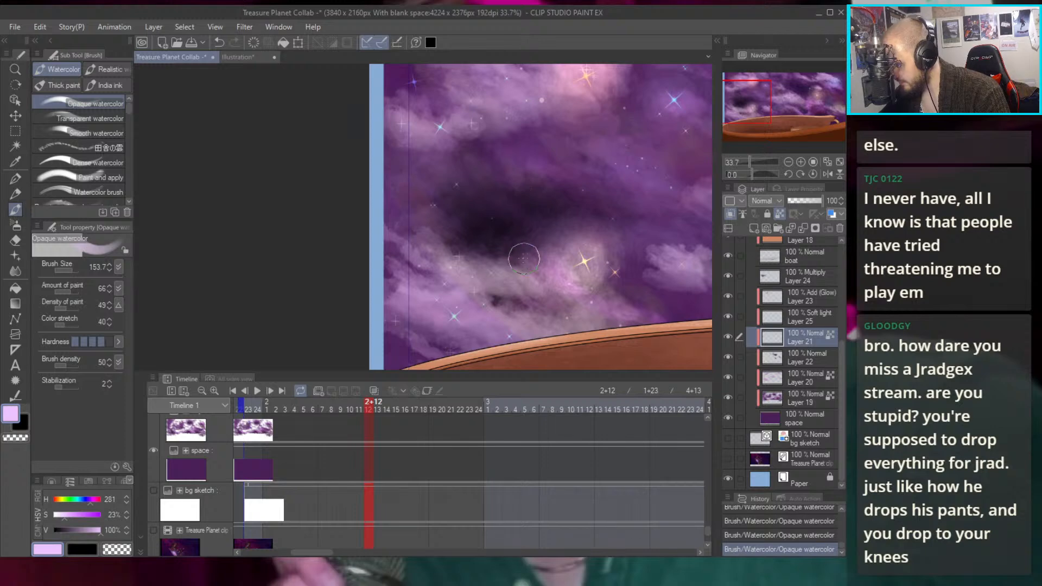
# Look over the recoloured stars and clouds across the whole purple sky above the boat
pyautogui.moveTo(563, 242); pyautogui.dragTo(504, 165)
pyautogui.moveTo(636, 183); pyautogui.dragTo(547, 210)
pyautogui.moveTo(611, 215); pyautogui.dragTo(567, 218)
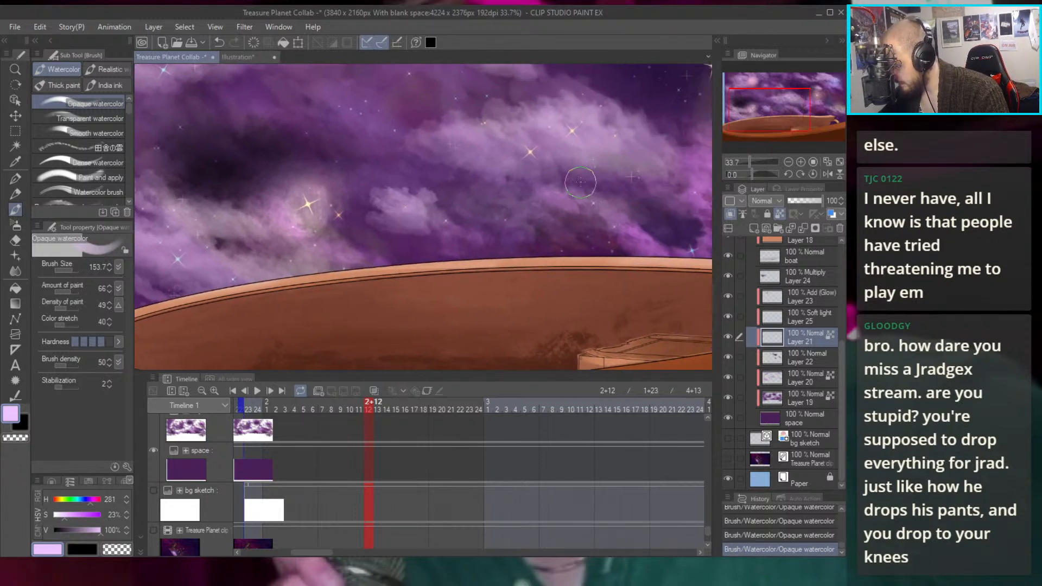
pyautogui.moveTo(646, 212); pyautogui.dragTo(562, 254)
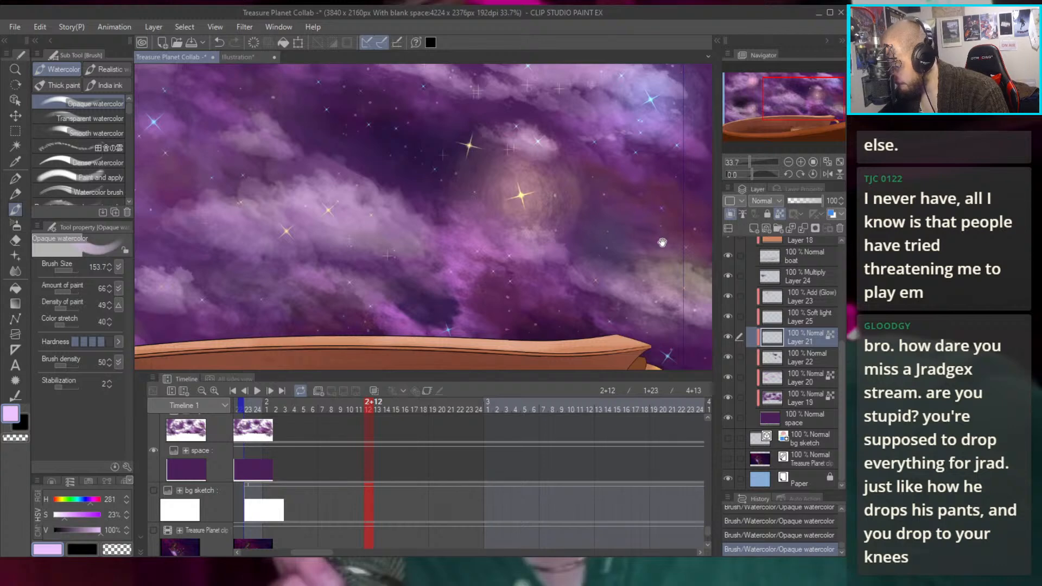
pyautogui.moveTo(663, 242); pyautogui.dragTo(608, 224)
pyautogui.moveTo(589, 316); pyautogui.dragTo(535, 315)
pyautogui.moveTo(611, 228)
pyautogui.mouseDown()
pyautogui.moveTo(517, 221)
pyautogui.moveTo(601, 263)
pyautogui.mouseUp()
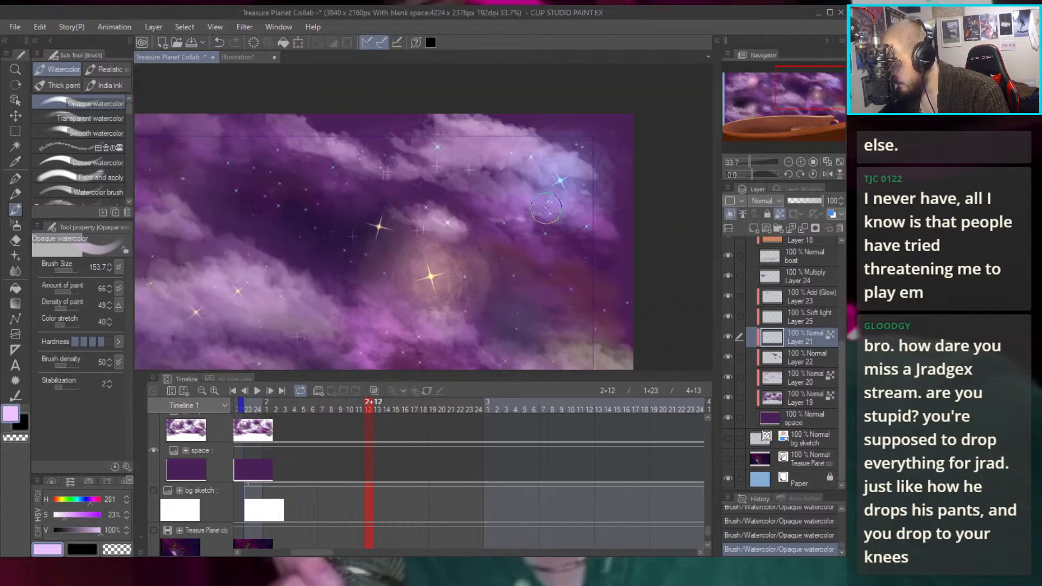
pyautogui.moveTo(418, 189)
pyautogui.mouseDown()
pyautogui.moveTo(539, 212)
pyautogui.moveTo(608, 203)
pyautogui.mouseUp()
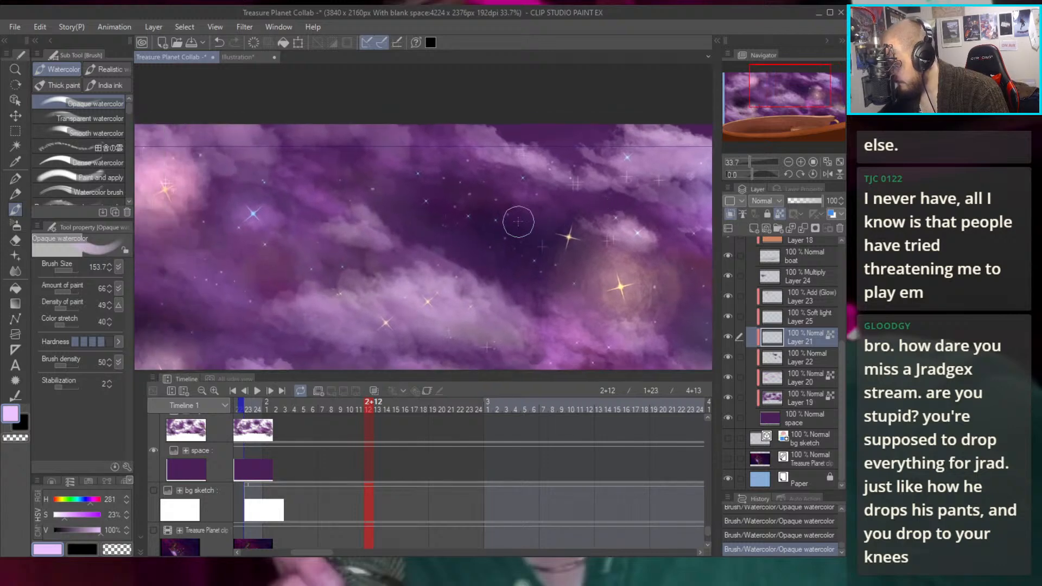
pyautogui.moveTo(502, 253); pyautogui.dragTo(557, 267)
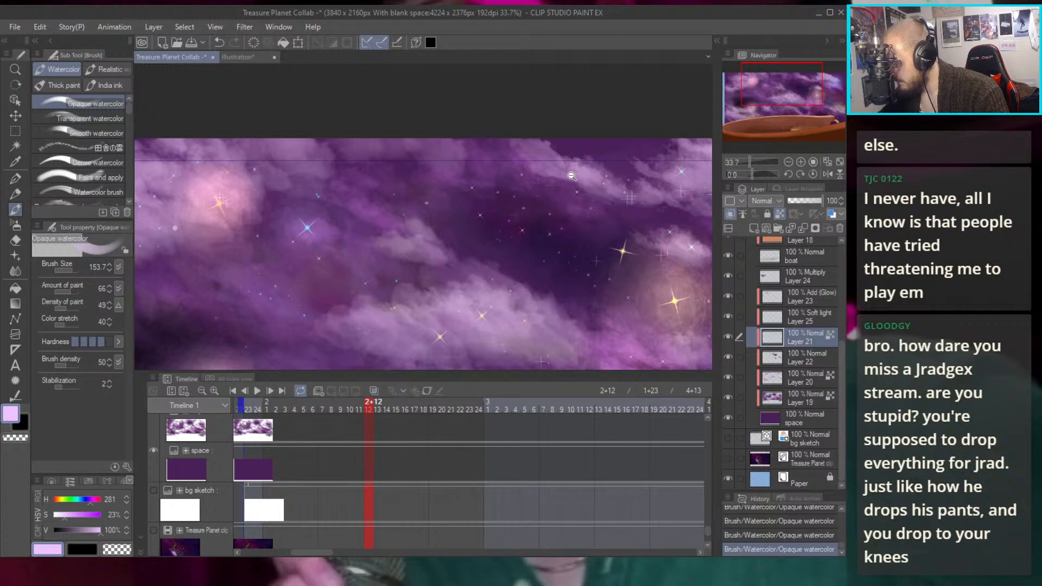
pyautogui.scroll(-1, 573, 177)
pyautogui.moveTo(459, 247); pyautogui.dragTo(523, 245)
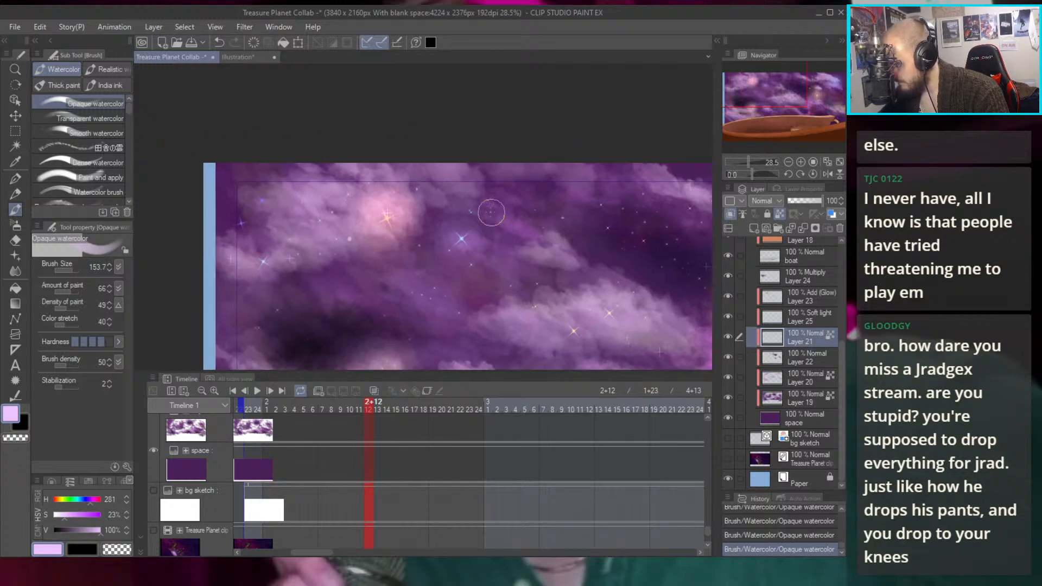
pyautogui.scroll(-2, 565, 200)
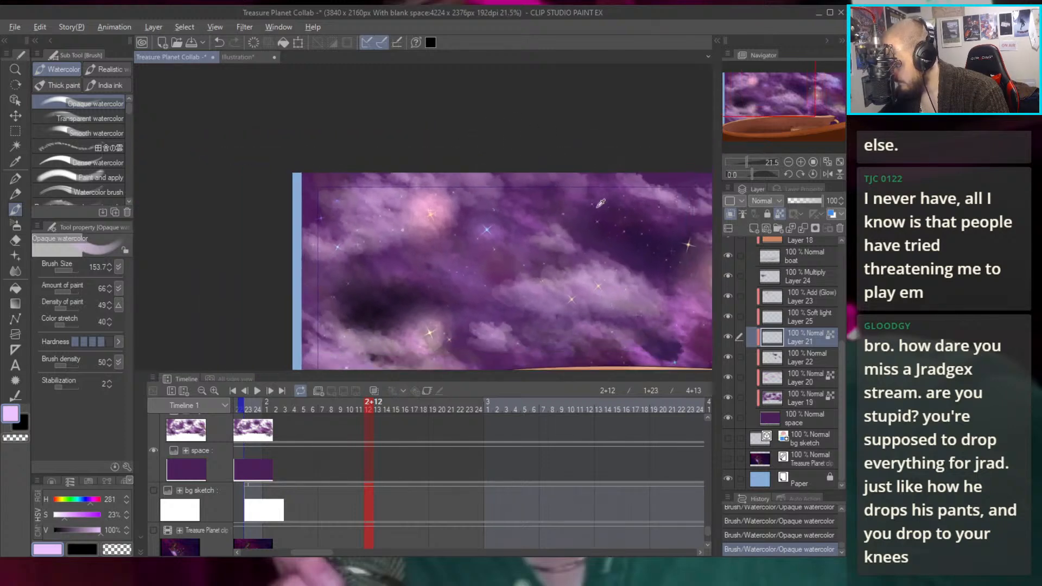
# Undo and redo the last two strokes on Layer 21 to compare the star tint, and check the whole shot
pyautogui.hotkey('ctrl', 'z')
pyautogui.hotkey('ctrl', 'z')
pyautogui.scroll(5, 619, 230)
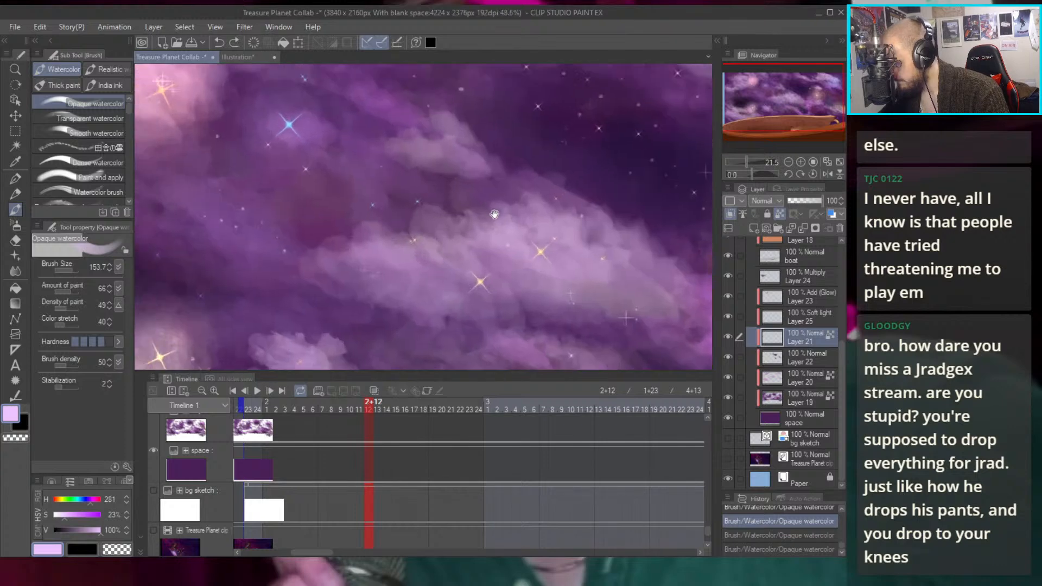
pyautogui.hotkey('ctrl', 'y')
pyautogui.hotkey('ctrl', 'y')
pyautogui.scroll(-5, 493, 130)
pyautogui.moveTo(655, 224)
pyautogui.mouseDown()
pyautogui.moveTo(618, 179)
pyautogui.moveTo(599, 173)
pyautogui.mouseUp()
pyautogui.scroll(2, 617, 179)
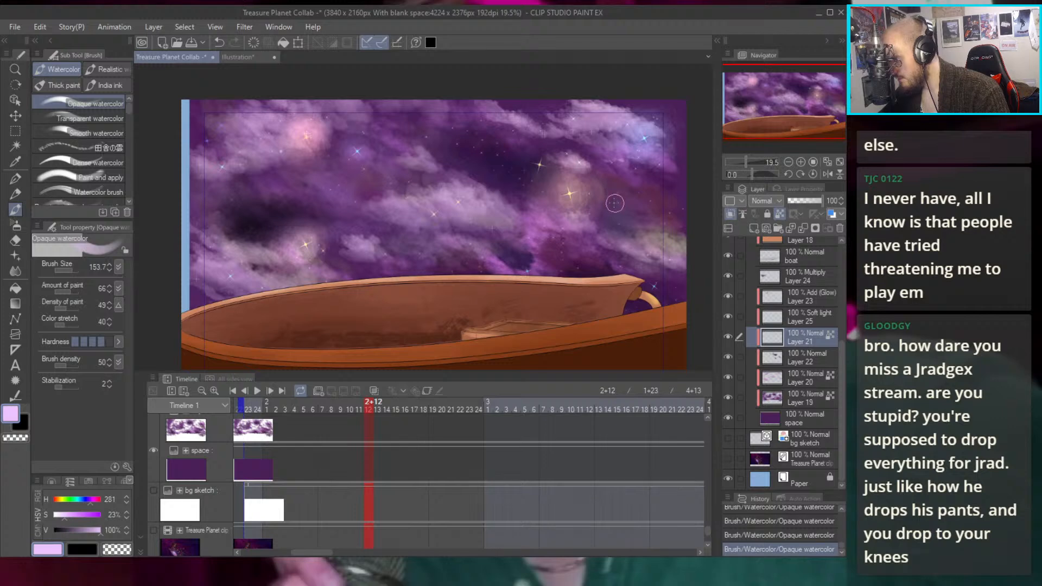
pyautogui.moveTo(239, 131); pyautogui.dragTo(245, 186)
pyautogui.moveTo(539, 162); pyautogui.dragTo(536, 104)
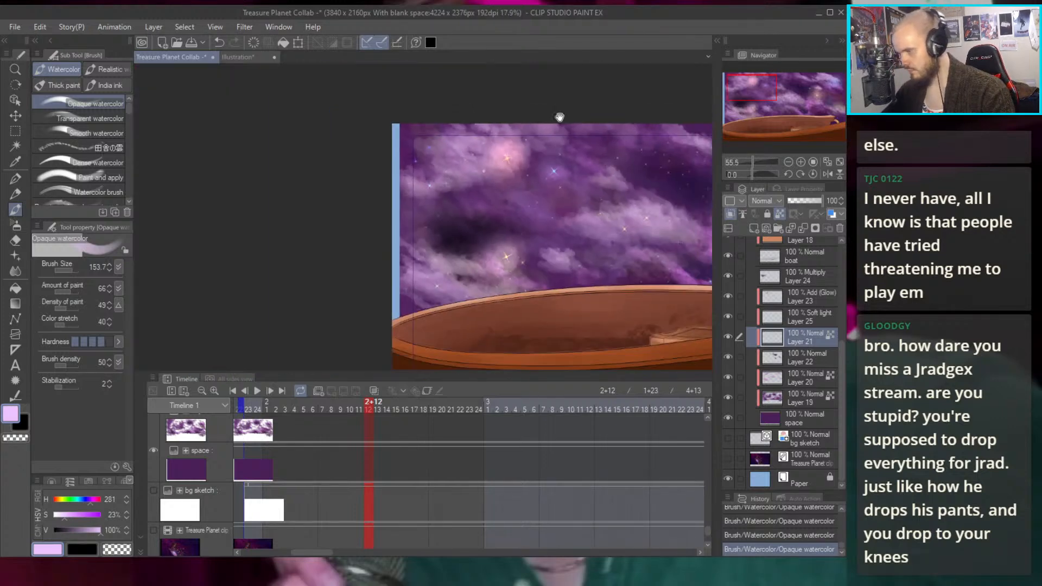
pyautogui.moveTo(625, 183); pyautogui.dragTo(517, 136)
pyautogui.moveTo(607, 144); pyautogui.dragTo(608, 152)
pyautogui.moveTo(645, 187); pyautogui.dragTo(603, 198)
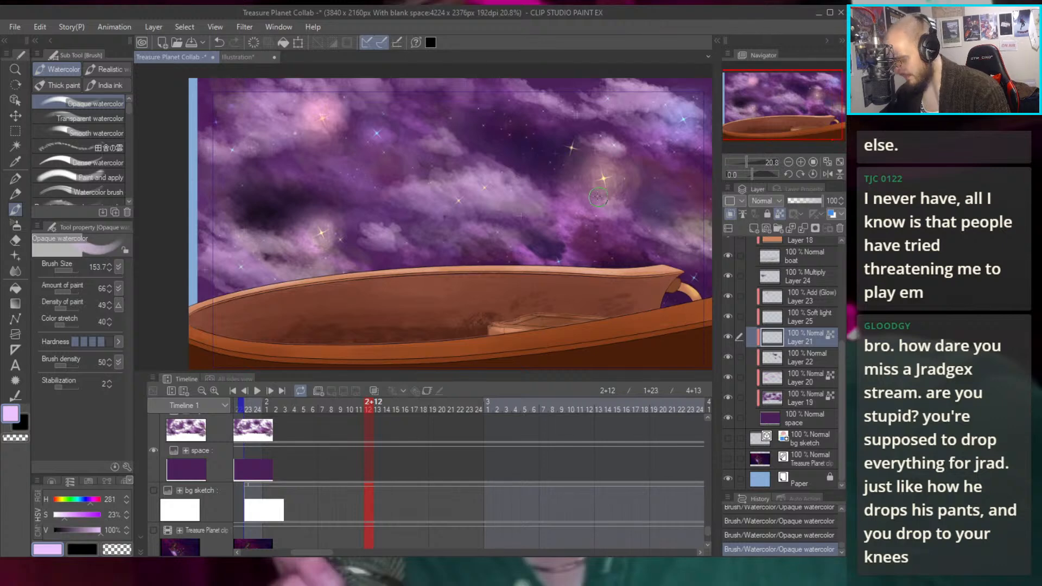
# Create a new animation folder directly above Layer 17 in the BG folder
pyautogui.press('p')
pyautogui.scroll(3, 807, 339)
pyautogui.scroll(4, 807, 339)
pyautogui.click(808, 323)
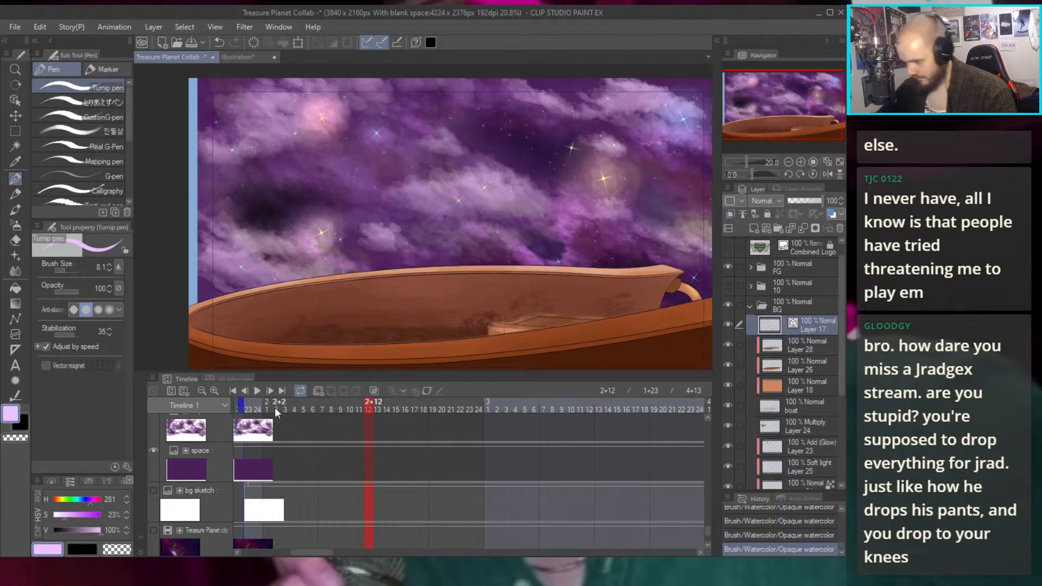
pyautogui.click(320, 391)
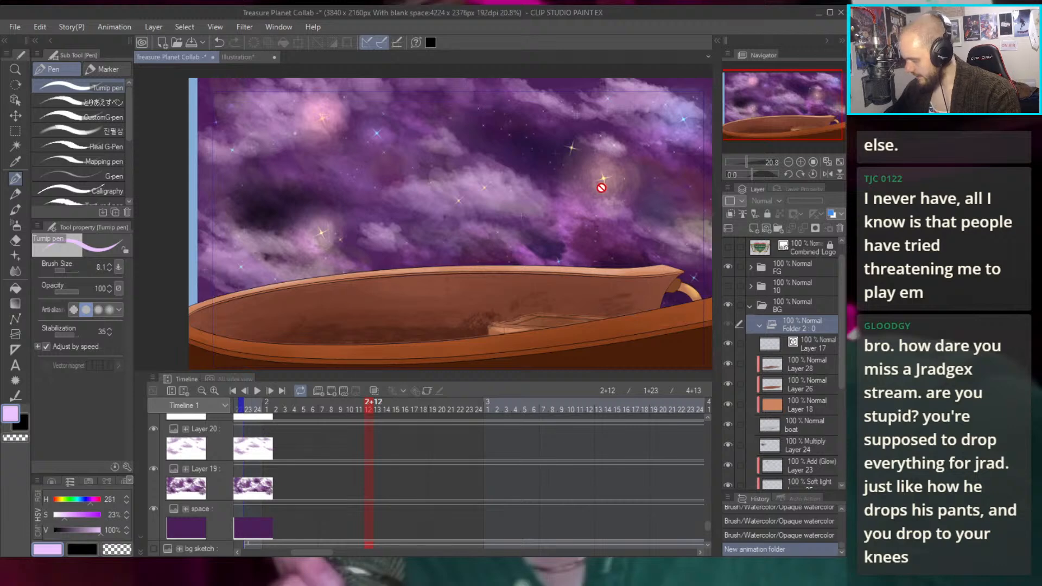
# Add a new animation cel to the new folder at frame 1+23 and switch back to the Opaque watercolor brush
pyautogui.moveTo(474, 198); pyautogui.dragTo(629, 243)
pyautogui.scroll(10, 467, 174)
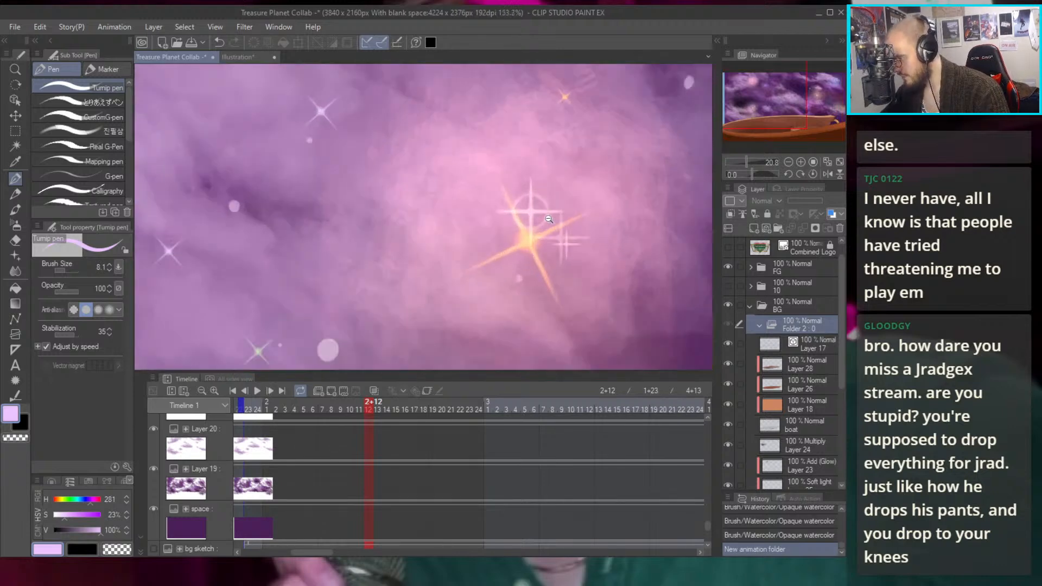
pyautogui.press('b')
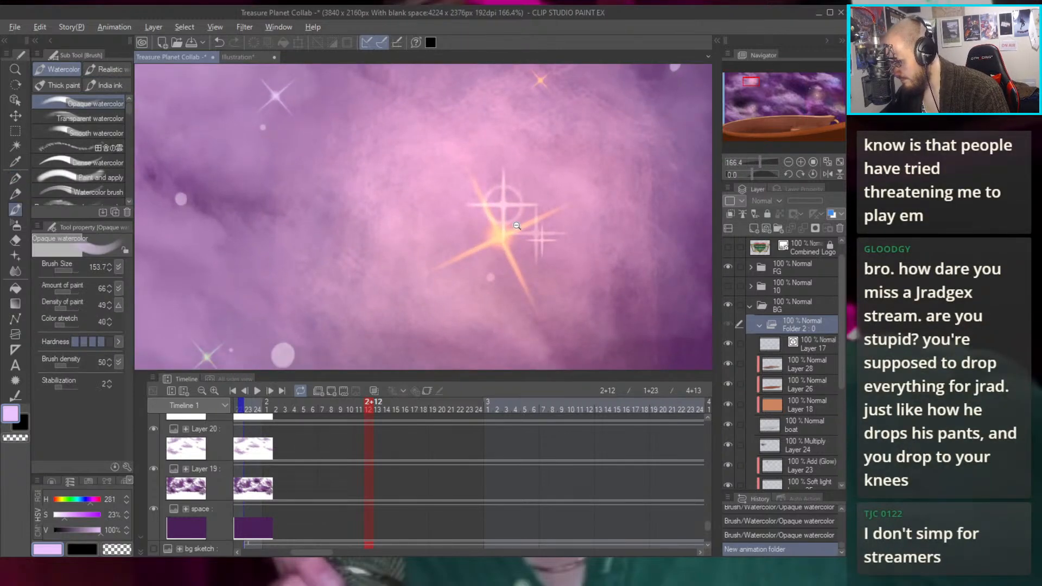
pyautogui.scroll(-1, 516, 225)
pyautogui.moveTo(385, 430)
pyautogui.mouseDown()
pyautogui.moveTo(440, 545)
pyautogui.moveTo(414, 510)
pyautogui.moveTo(414, 466)
pyautogui.moveTo(484, 475)
pyautogui.moveTo(453, 449)
pyautogui.moveTo(442, 484)
pyautogui.moveTo(521, 438)
pyautogui.moveTo(484, 414)
pyautogui.mouseUp()
pyautogui.click(489, 409)
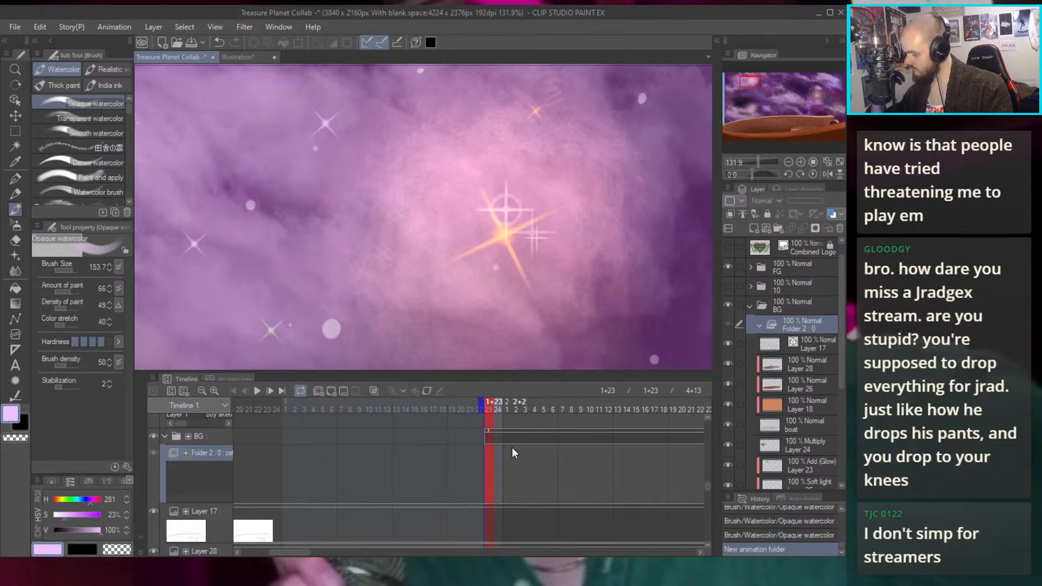
pyautogui.click(333, 391)
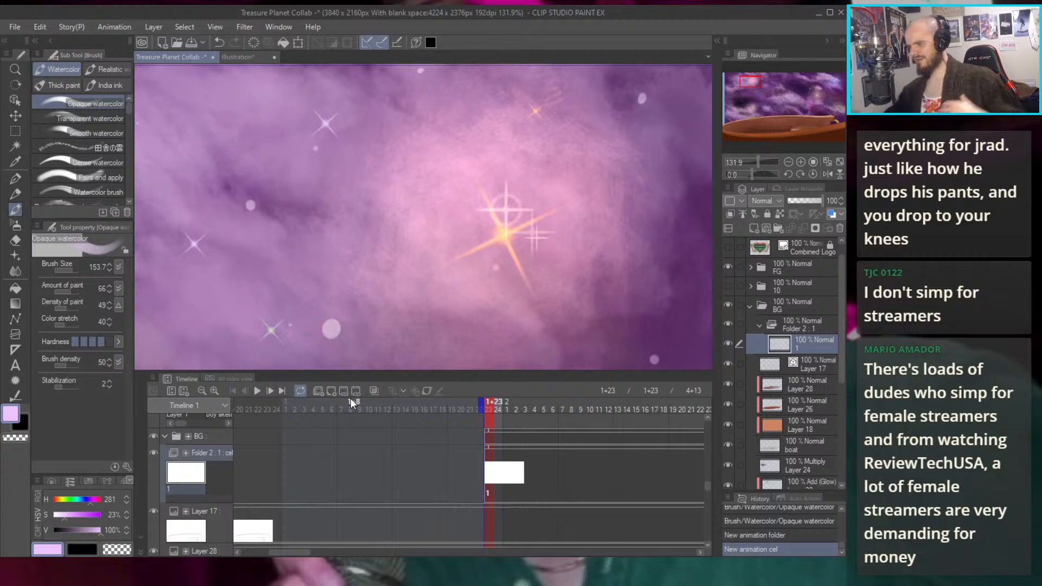
# Try lilac Opaque watercolor strokes over the gold star in the pink glow, and undo the last one
pyautogui.moveTo(502, 244); pyautogui.dragTo(516, 206)
pyautogui.scroll(-2, 527, 191)
pyautogui.scroll(-1, 527, 190)
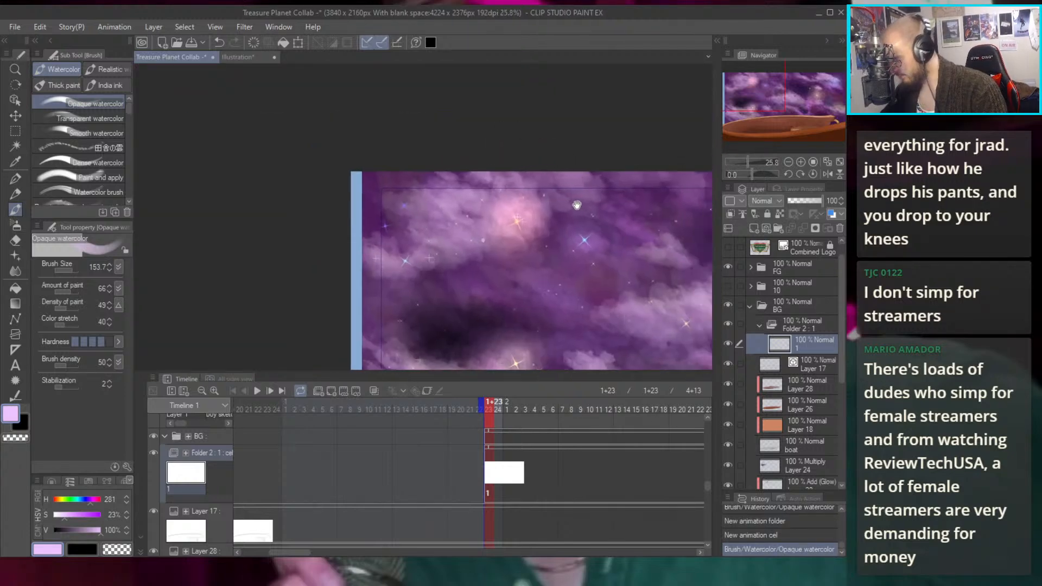
pyautogui.moveTo(480, 213)
pyautogui.mouseDown()
pyautogui.moveTo(470, 188)
pyautogui.moveTo(488, 211)
pyautogui.mouseUp()
pyautogui.hotkey('ctrl', 'z')
# Set the drawing colour to an off-white with hue 45 and saturation 5%, and paint a disc over the gold star
pyautogui.moveTo(65, 515); pyautogui.dragTo(25, 500)
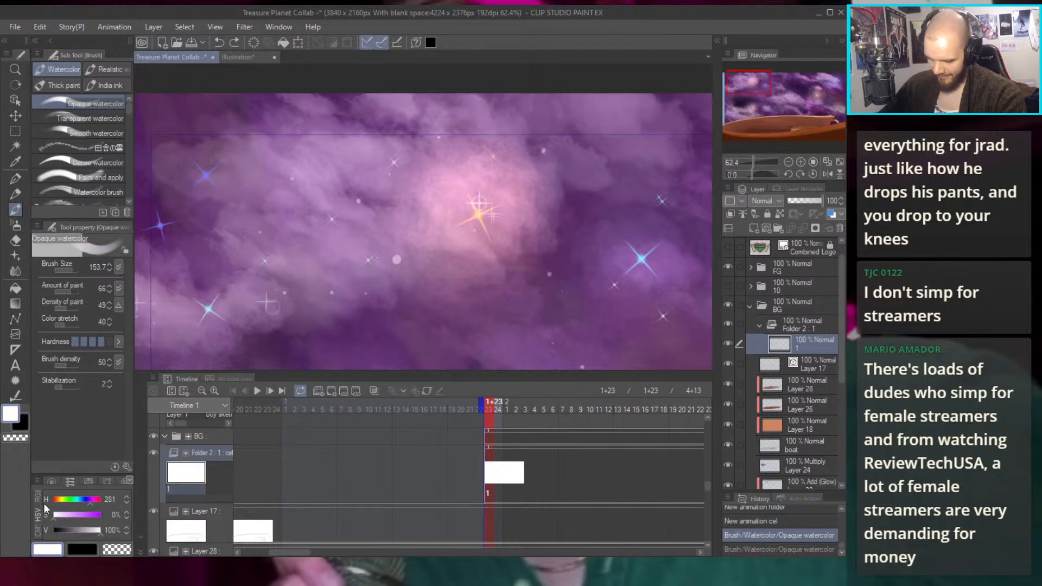
pyautogui.click(61, 502)
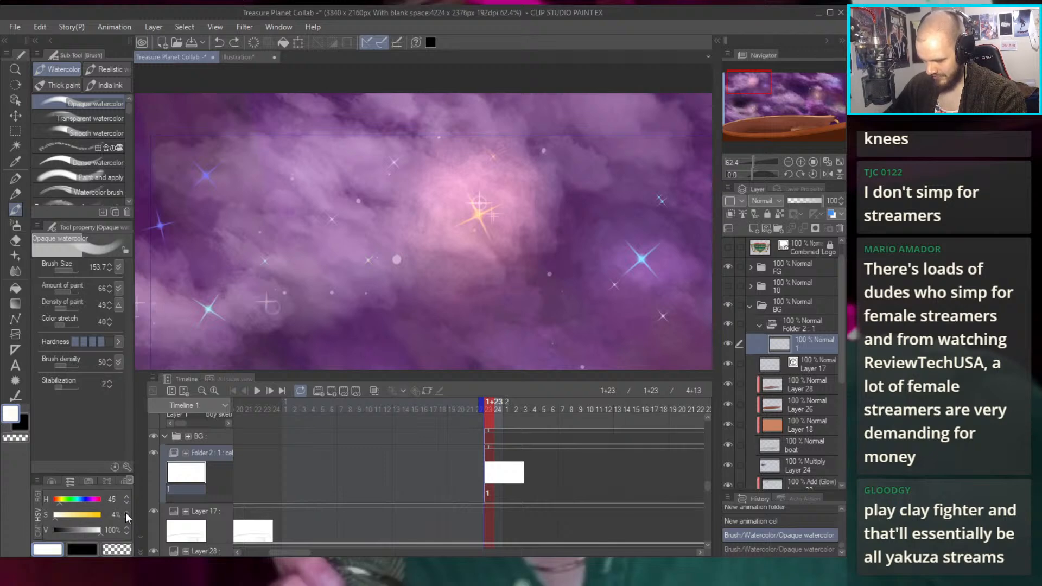
pyautogui.moveTo(466, 225)
pyautogui.mouseDown()
pyautogui.moveTo(484, 232)
pyautogui.moveTo(514, 218)
pyautogui.moveTo(478, 212)
pyautogui.mouseUp()
pyautogui.hotkey('ctrl', 'z')
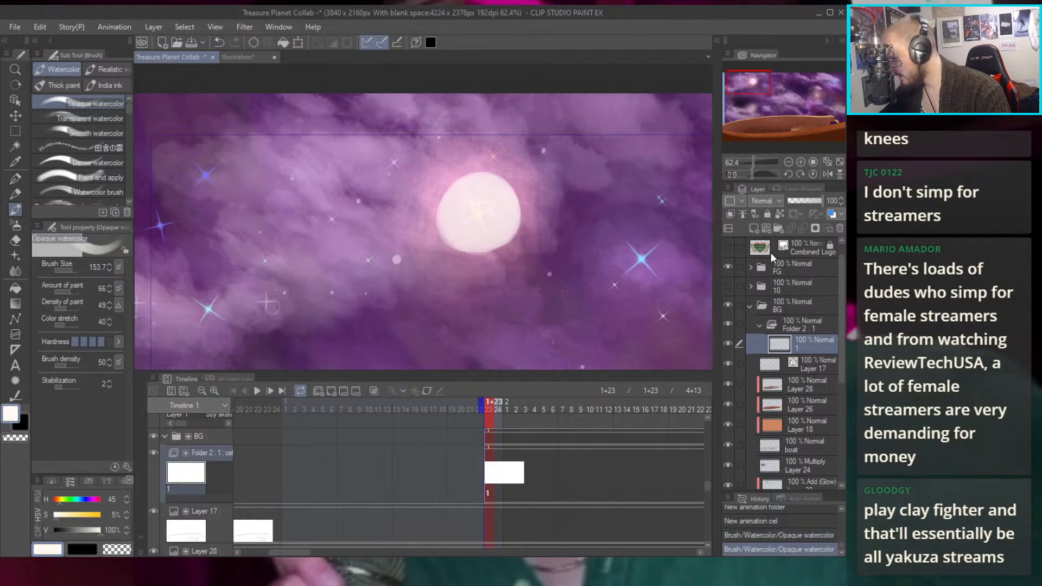
# Try Overlay blending on cel 1, and apply Overlay to its animation folder instead, keeping the cel at Normal
pyautogui.hotkey('alt', 'shift', 'o')
pyautogui.moveTo(535, 203); pyautogui.dragTo(476, 196)
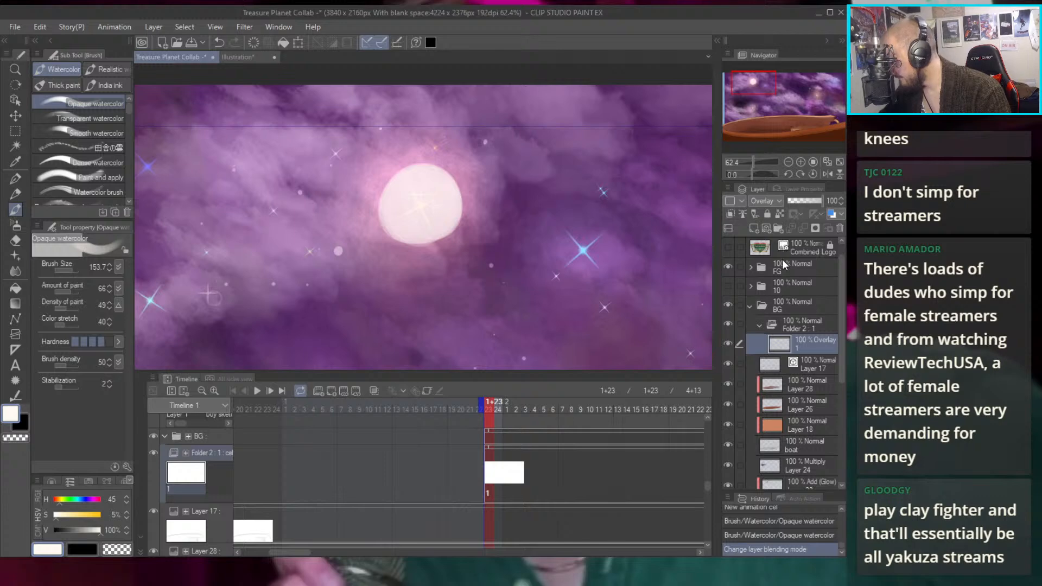
pyautogui.click(800, 324)
pyautogui.click(771, 373)
pyautogui.moveTo(457, 206); pyautogui.dragTo(466, 204)
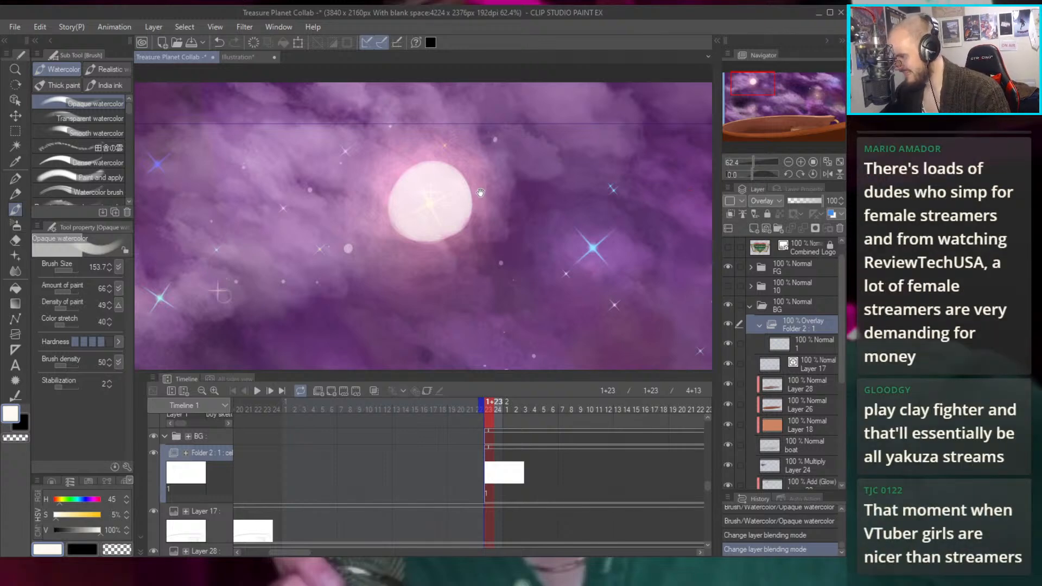
pyautogui.moveTo(478, 194); pyautogui.dragTo(455, 197)
# Set the drawing colour's saturation to 45% for a warm yellow and clear the off-white disc from cel 1
pyautogui.moveTo(68, 520); pyautogui.dragTo(75, 515)
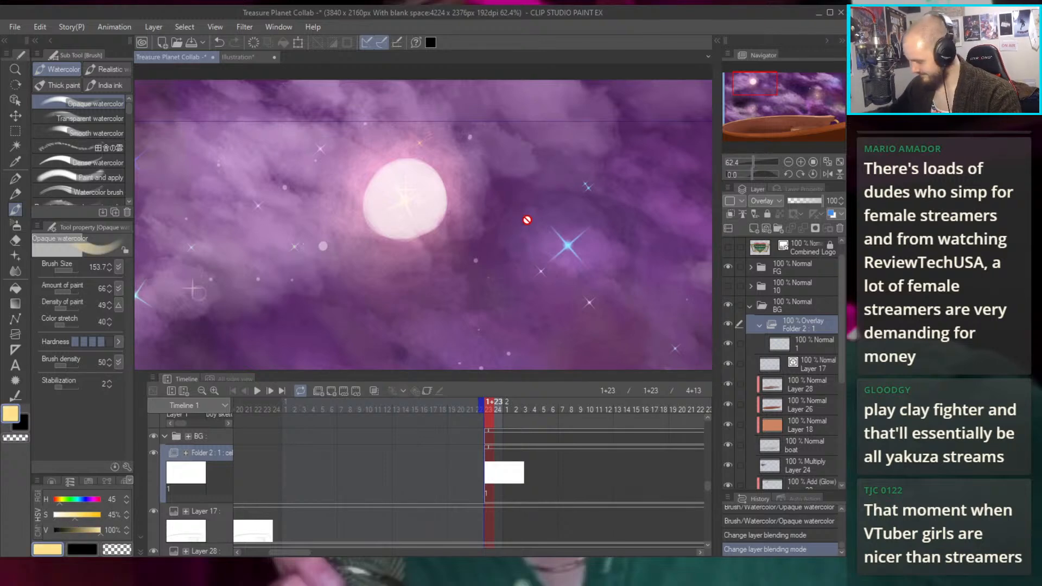
pyautogui.click(792, 343)
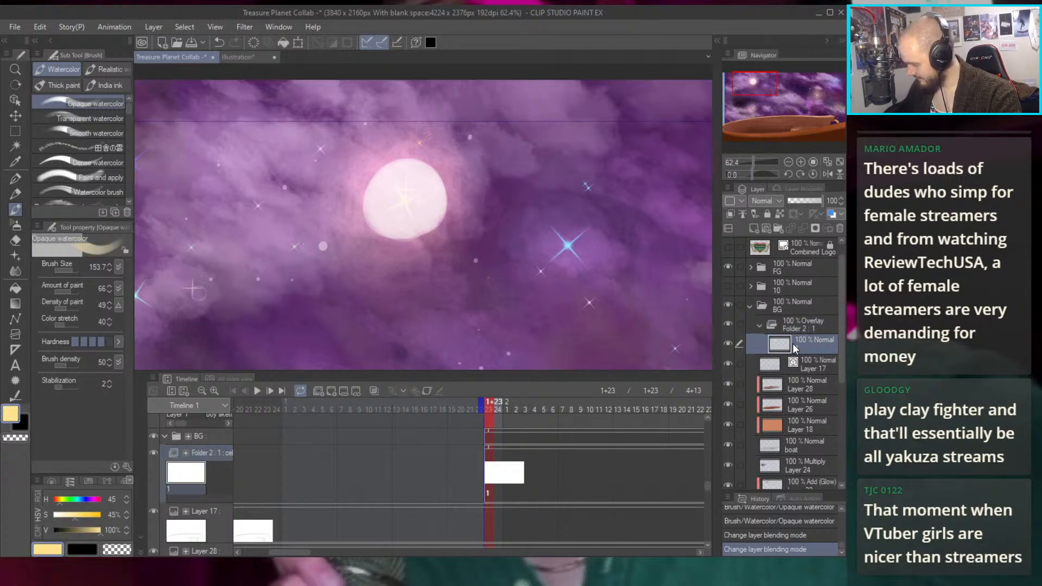
pyautogui.press('Delete')
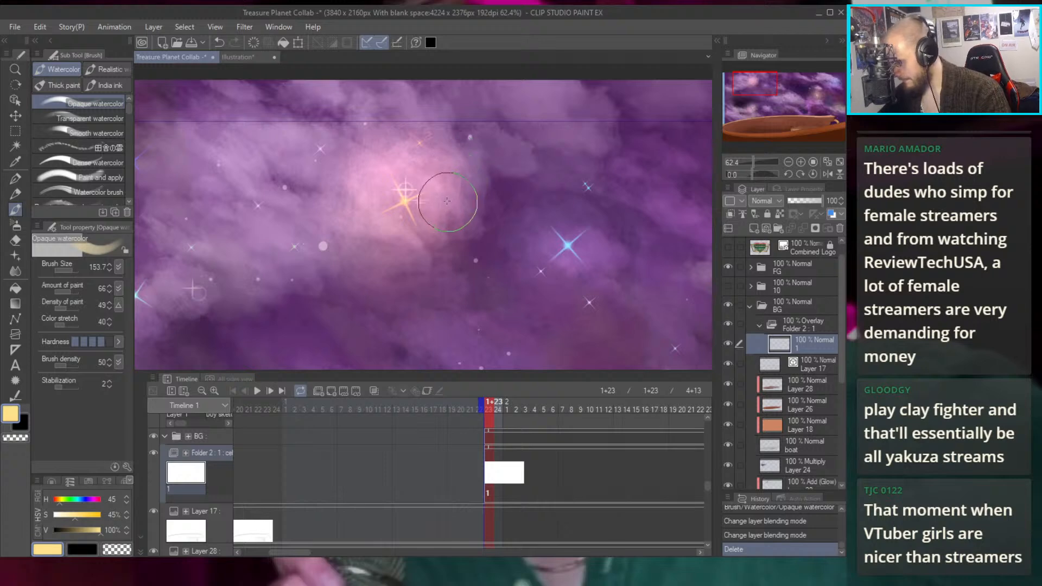
# Test the Smooth watercolor brush with a large yellow disc over the gold star on cel 1 and undo it
pyautogui.click(96, 133)
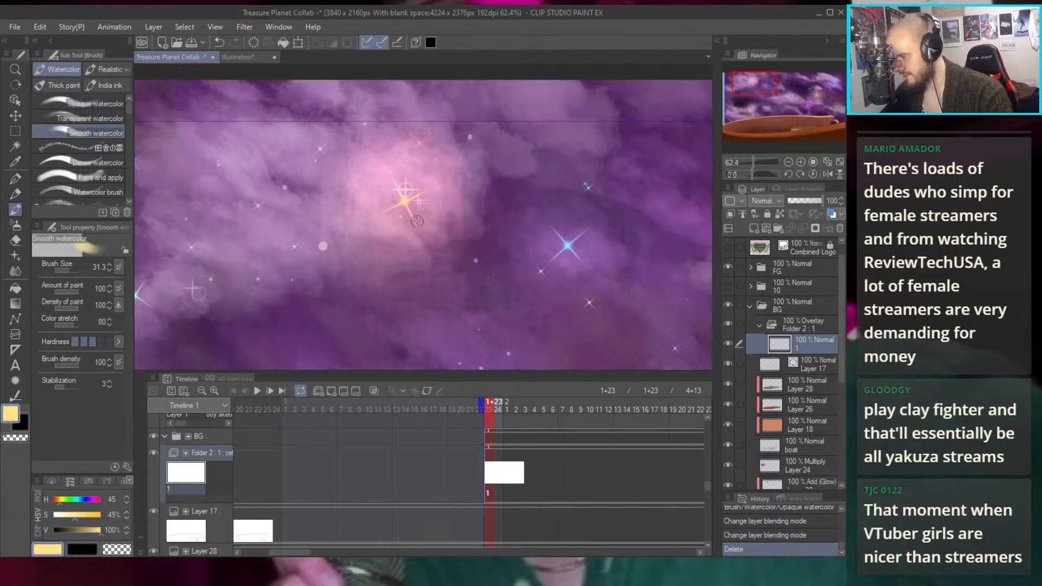
pyautogui.moveTo(411, 174); pyautogui.dragTo(436, 202)
pyautogui.click(402, 196)
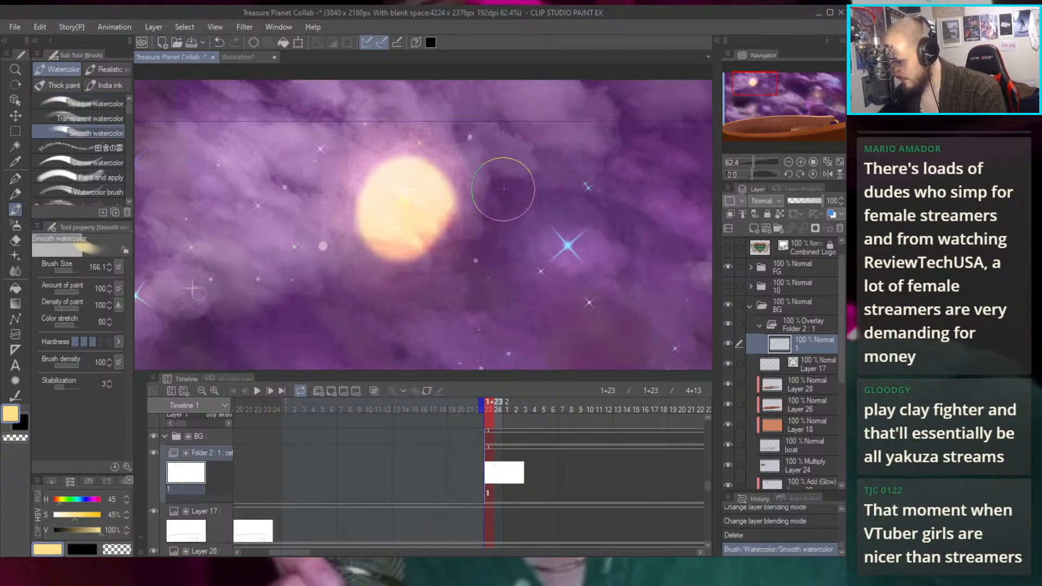
pyautogui.hotkey('ctrl', 'z')
# Dab a smaller yellow glow over the gold star with the Smooth watercolor brush, check it zoomed out and clear the cel
pyautogui.click(400, 193)
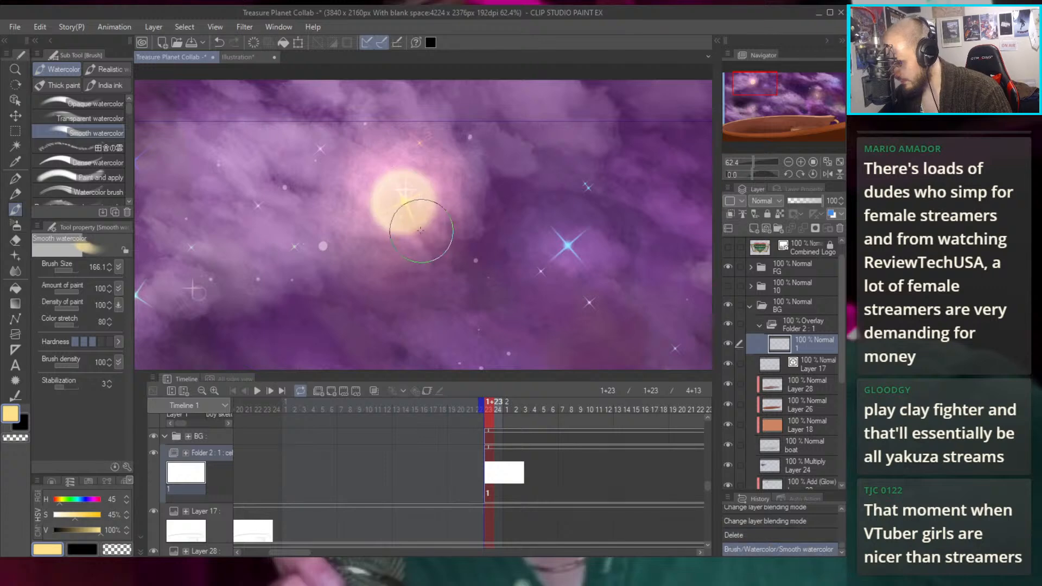
pyautogui.click(383, 202)
pyautogui.click(380, 205)
pyautogui.click(413, 228)
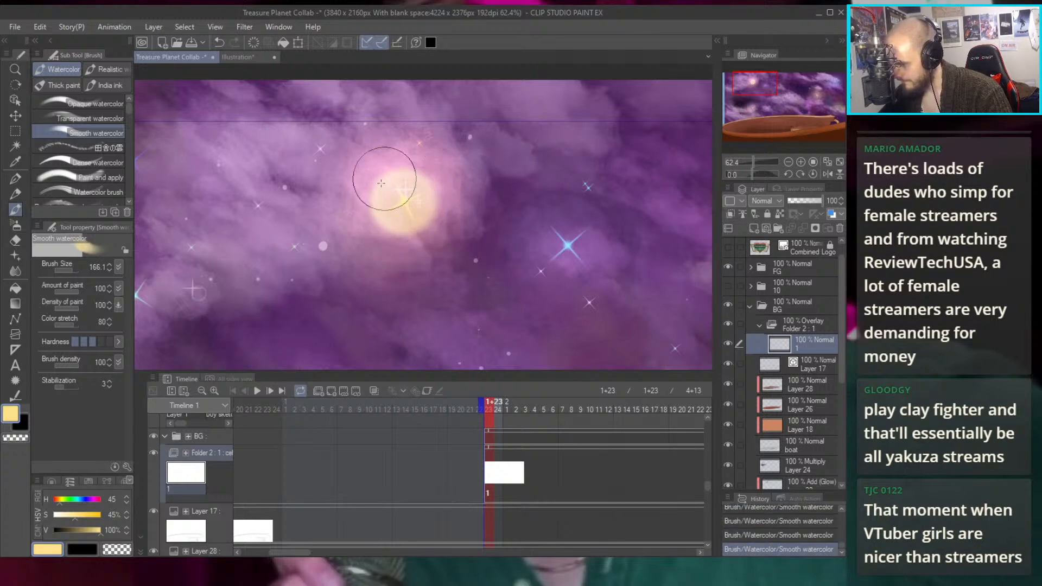
pyautogui.scroll(-3, 447, 141)
pyautogui.scroll(-1, 447, 142)
pyautogui.scroll(2, 492, 211)
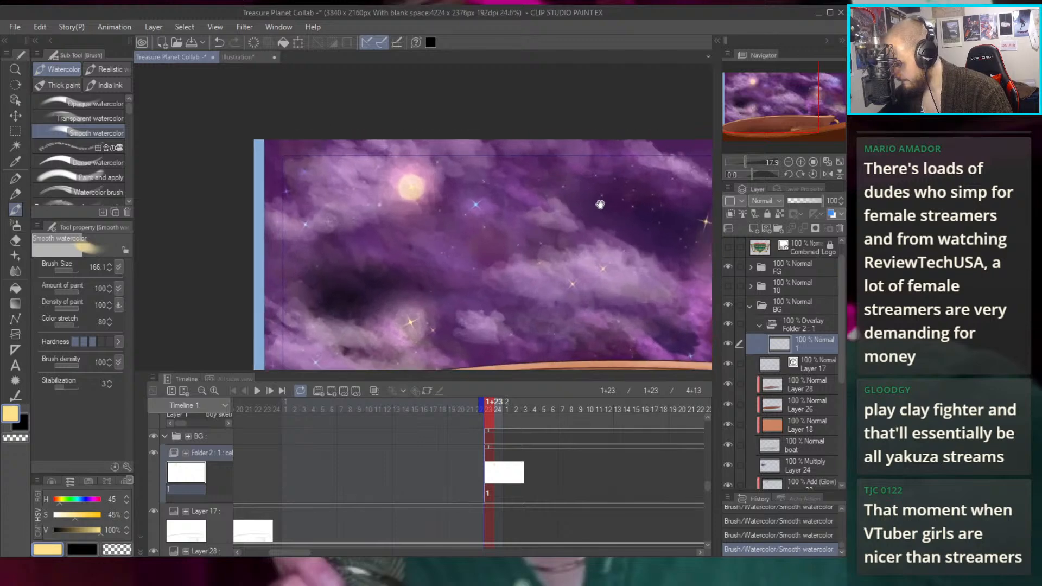
pyautogui.press('Delete')
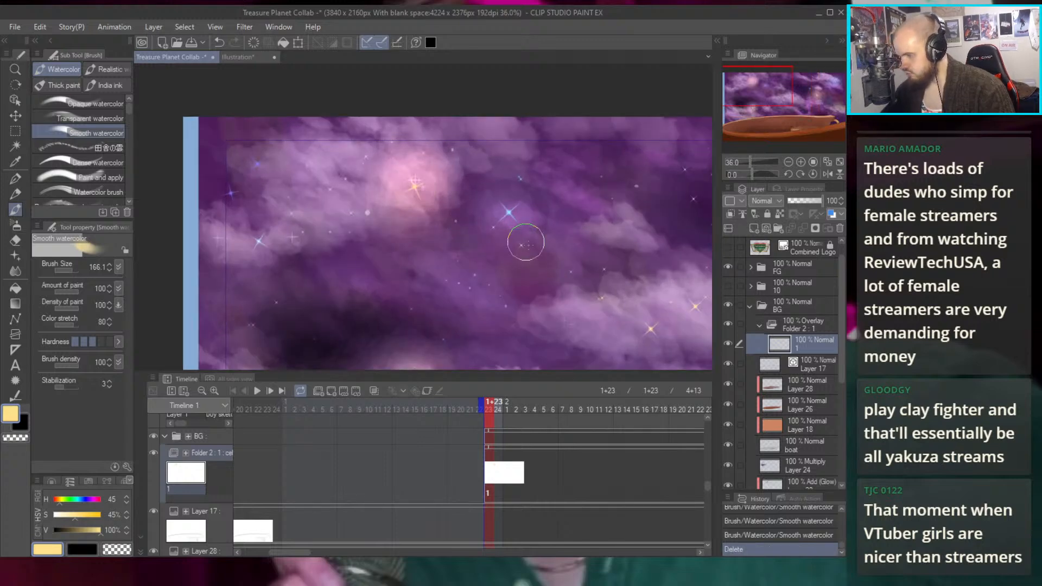
# Switch to the Uneven layering brush and paint a soft yellow glow over the gold star on cel 1
pyautogui.moveTo(129, 109); pyautogui.dragTo(132, 127)
pyautogui.click(108, 113)
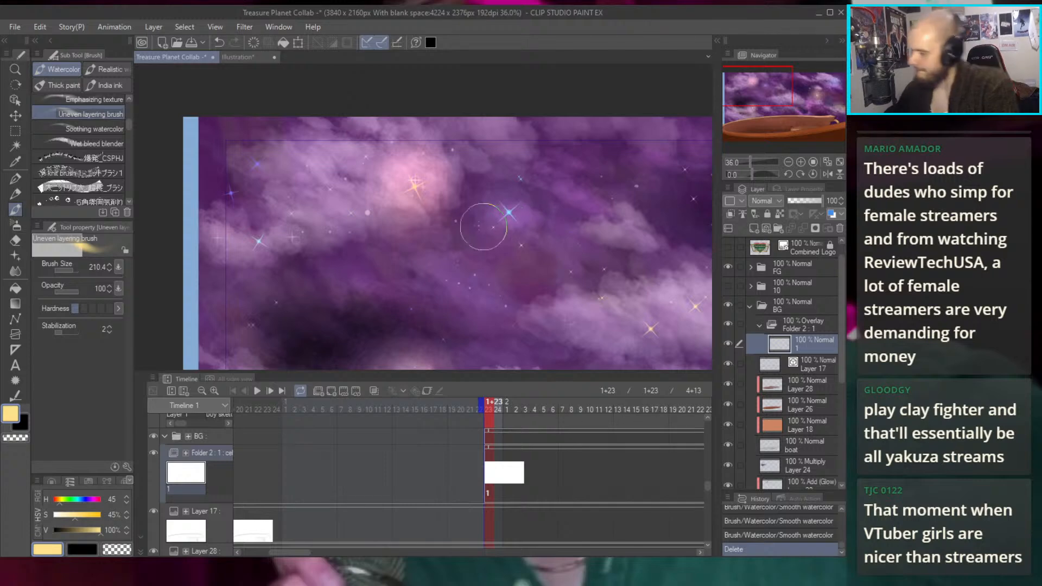
pyautogui.moveTo(408, 187)
pyautogui.mouseDown()
pyautogui.moveTo(424, 179)
pyautogui.moveTo(437, 195)
pyautogui.moveTo(426, 190)
pyautogui.moveTo(417, 204)
pyautogui.moveTo(419, 186)
pyautogui.moveTo(418, 209)
pyautogui.moveTo(438, 191)
pyautogui.mouseUp()
pyautogui.scroll(3, 423, 178)
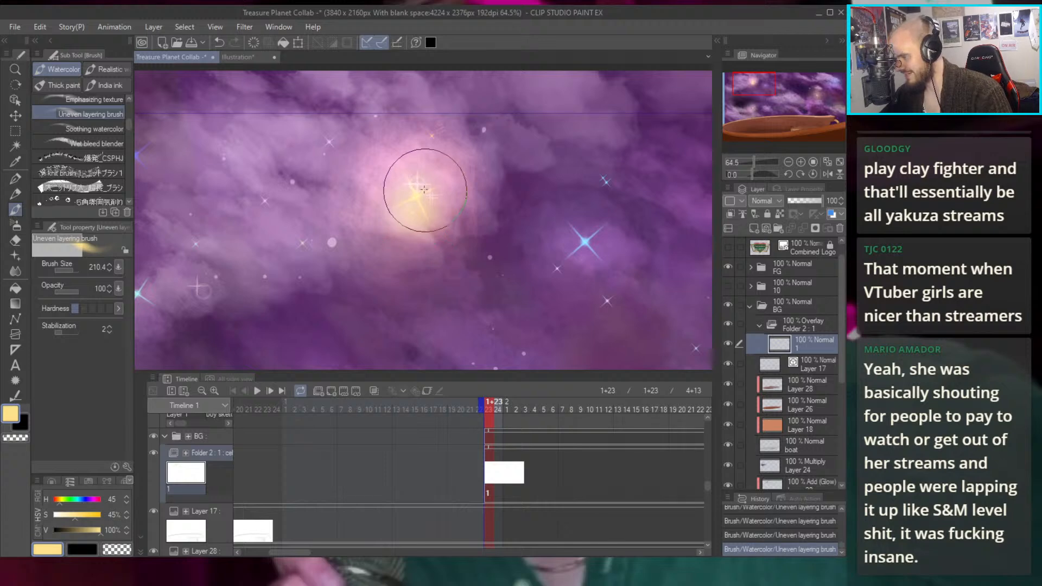
pyautogui.scroll(-5, 407, 144)
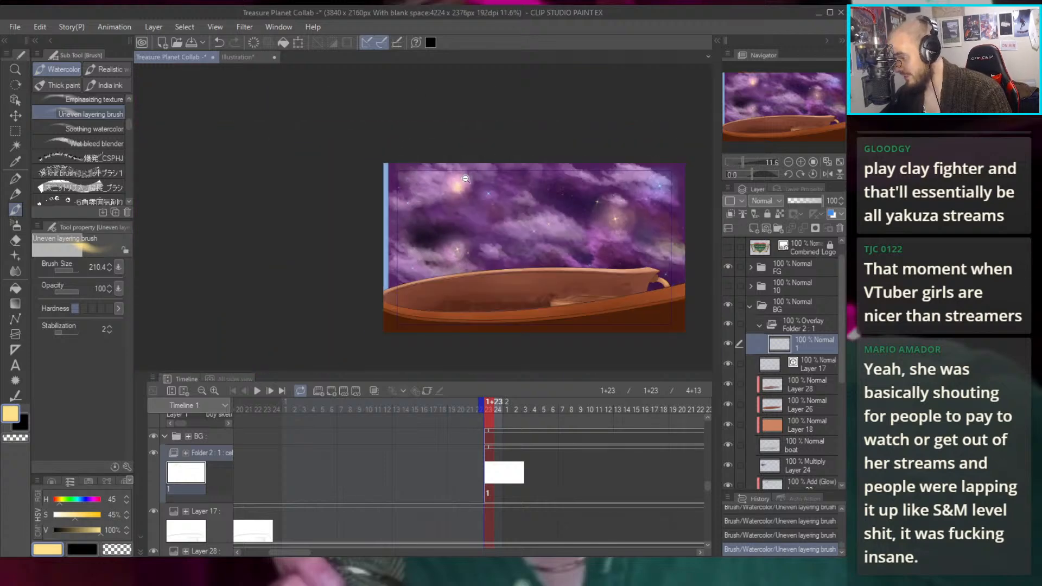
# Compare the upper gold star with and without its last glow stroke, and paint a soft yellow glow over the gold star in the central cloud
pyautogui.scroll(5, 523, 233)
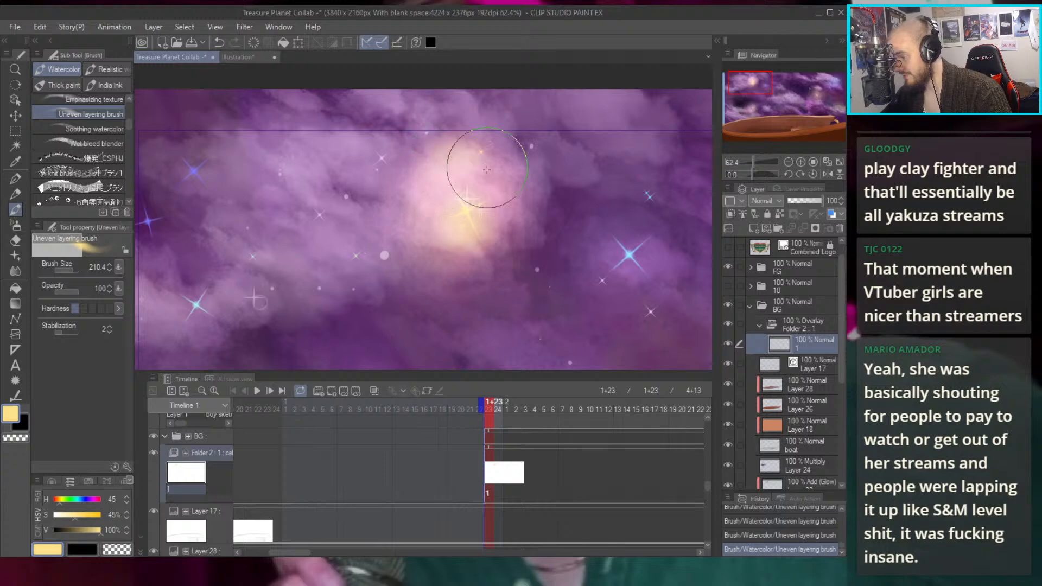
pyautogui.hotkey('ctrl', 'z')
pyautogui.hotkey('ctrl', 'y')
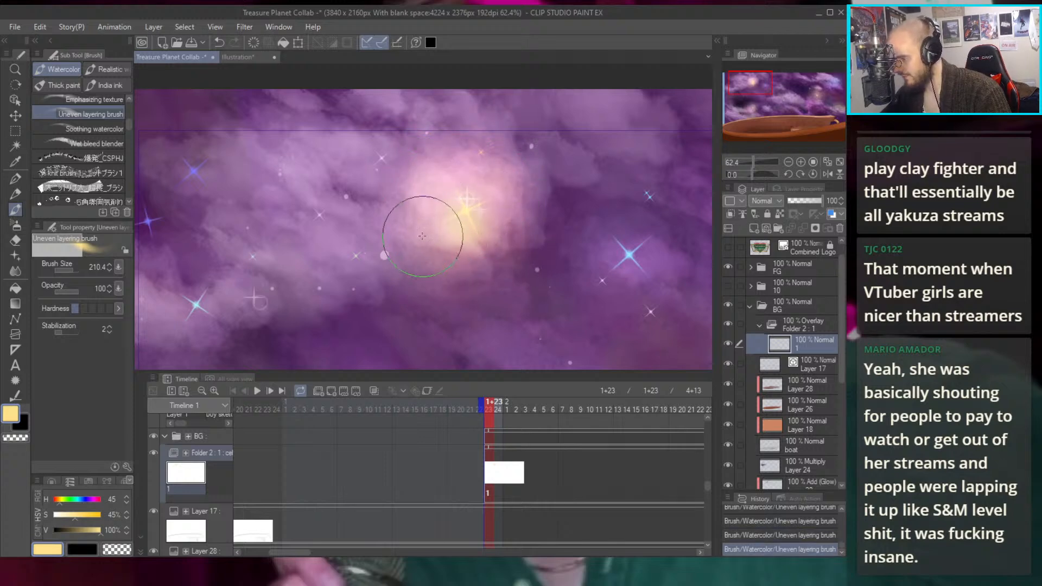
pyautogui.scroll(-4, 390, 239)
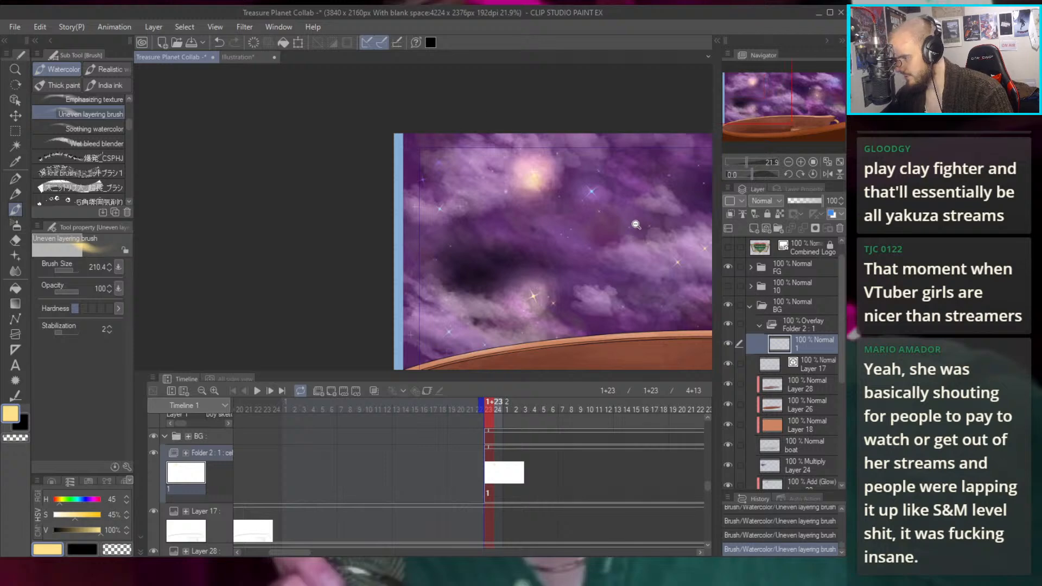
pyautogui.scroll(5, 634, 223)
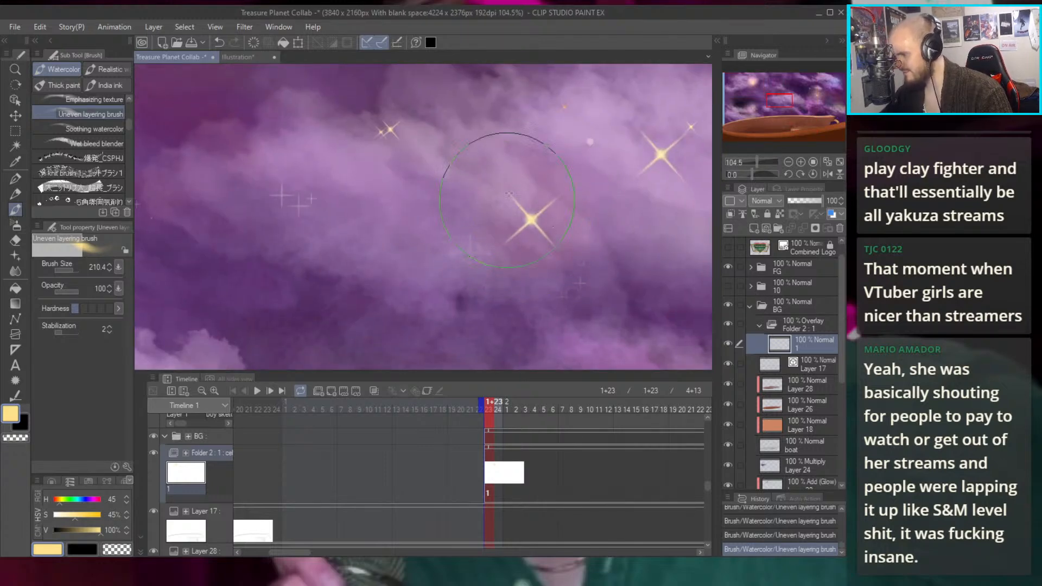
pyautogui.moveTo(537, 220)
pyautogui.mouseDown()
pyautogui.moveTo(484, 234)
pyautogui.moveTo(442, 228)
pyautogui.moveTo(456, 240)
pyautogui.mouseUp()
pyautogui.scroll(-5, 611, 184)
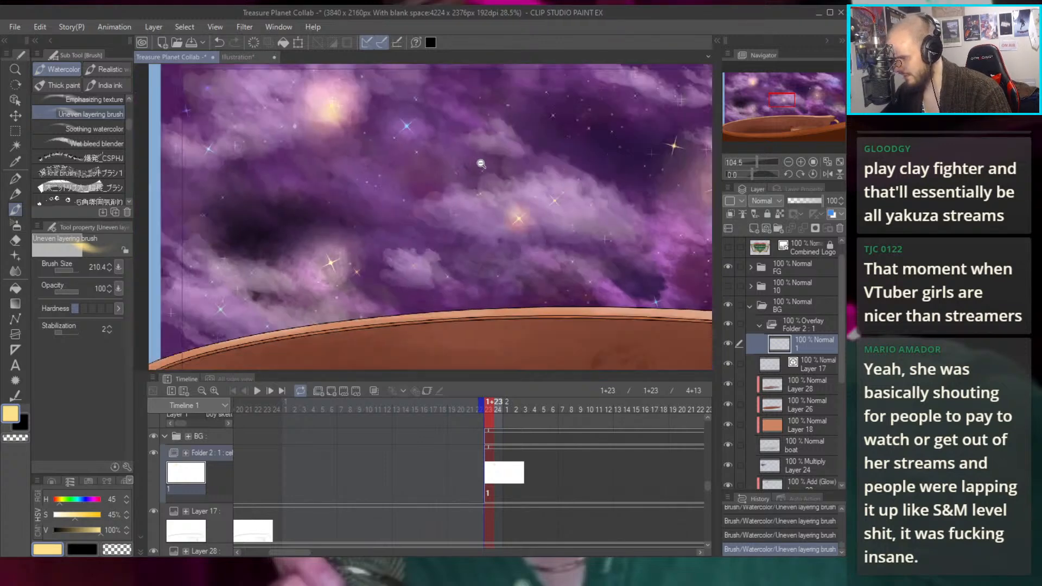
pyautogui.scroll(5, 553, 196)
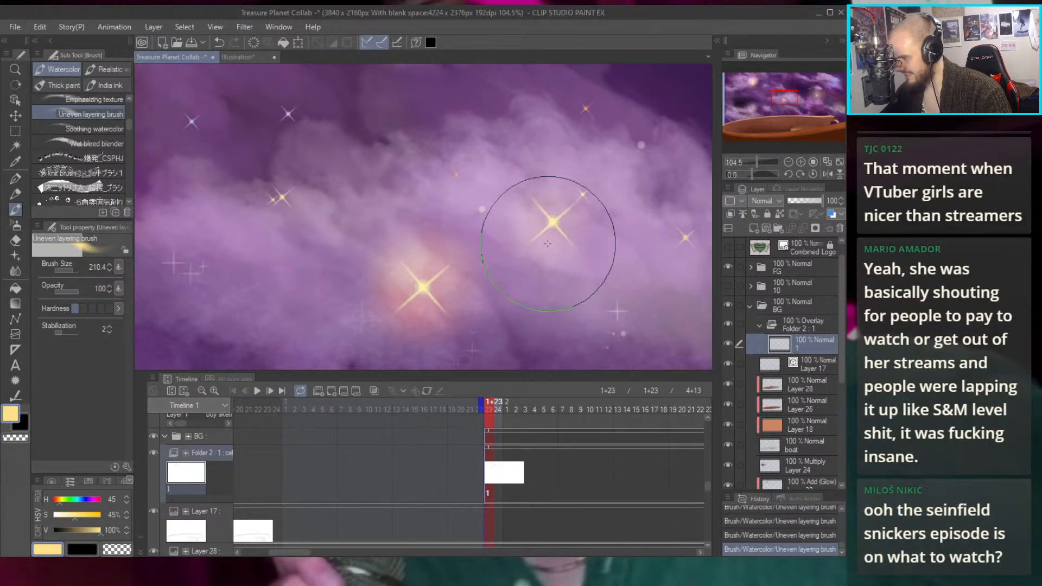
# Test the dw Charcoal brush over the neighbouring gold star, undo the coarse marks and dab a faint yellow glow there instead
pyautogui.scroll(-3, 128, 128)
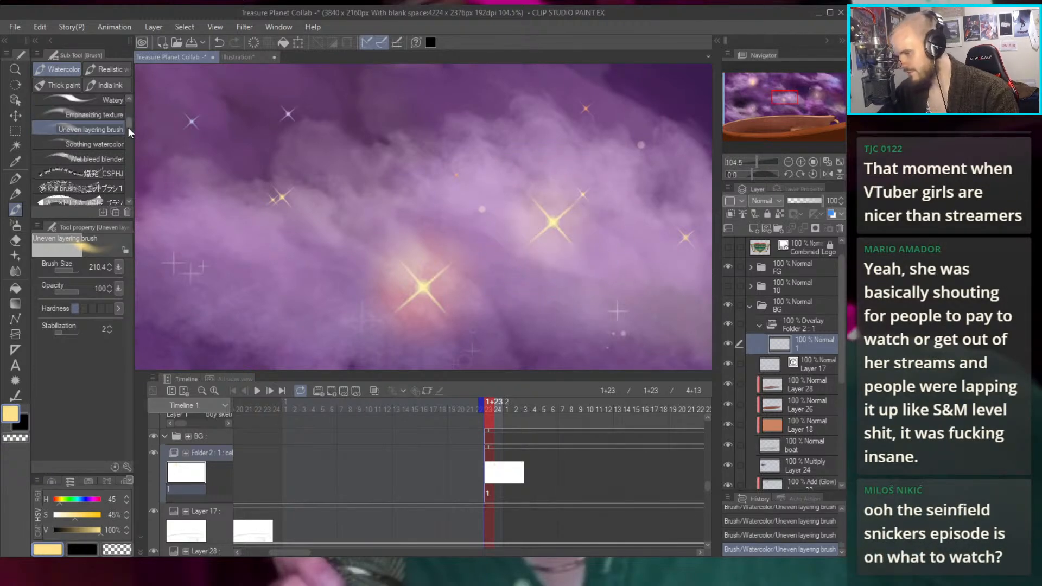
pyautogui.moveTo(129, 135); pyautogui.dragTo(129, 159)
pyautogui.scroll(-3, 129, 152)
pyautogui.click(111, 136)
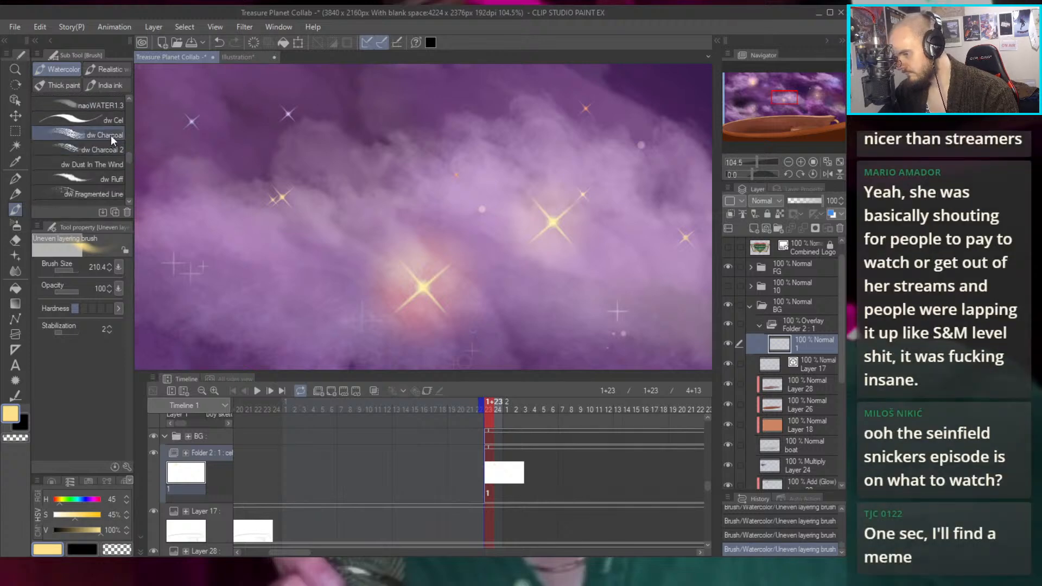
pyautogui.moveTo(565, 210); pyautogui.dragTo(551, 221)
pyautogui.hotkey('ctrl', 'z')
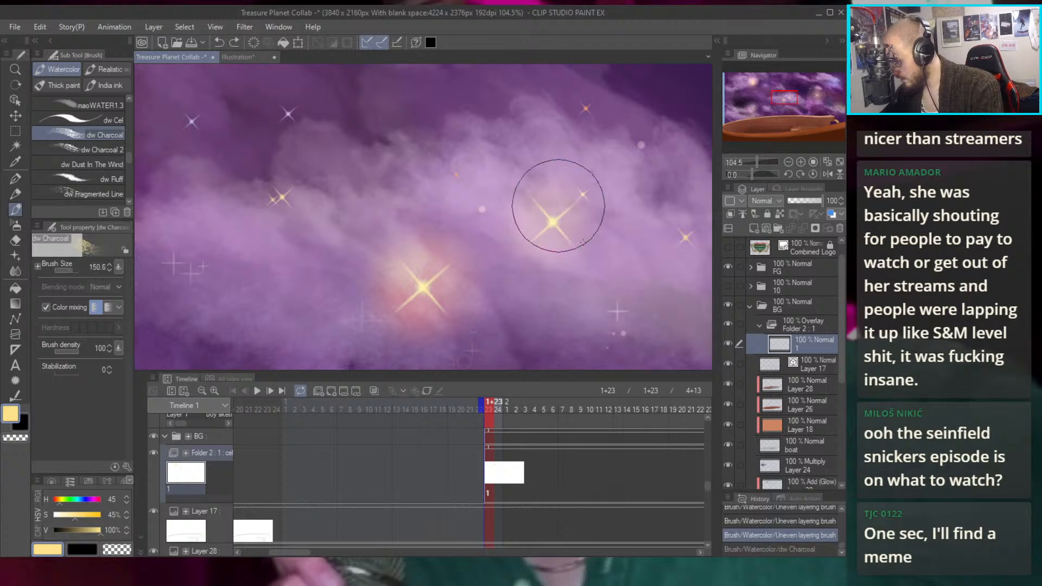
pyautogui.click(552, 226)
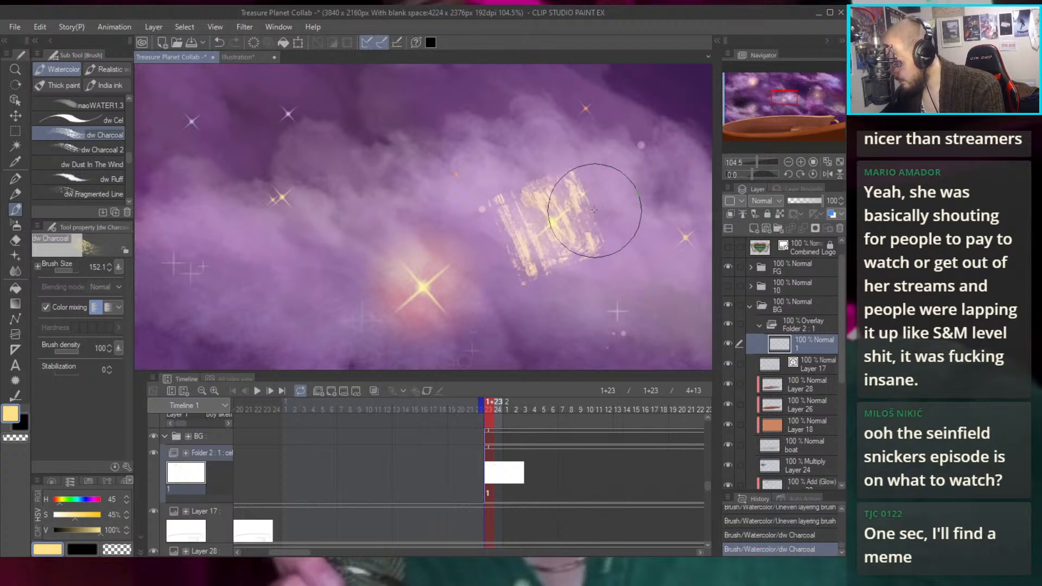
pyautogui.hotkey('ctrl', 'z')
pyautogui.click(544, 222)
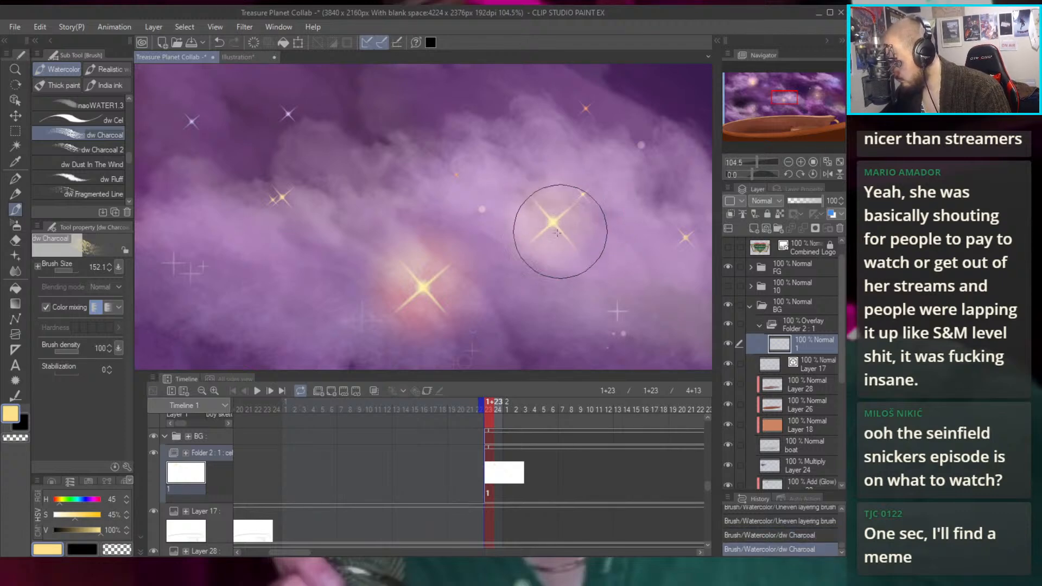
pyautogui.click(549, 217)
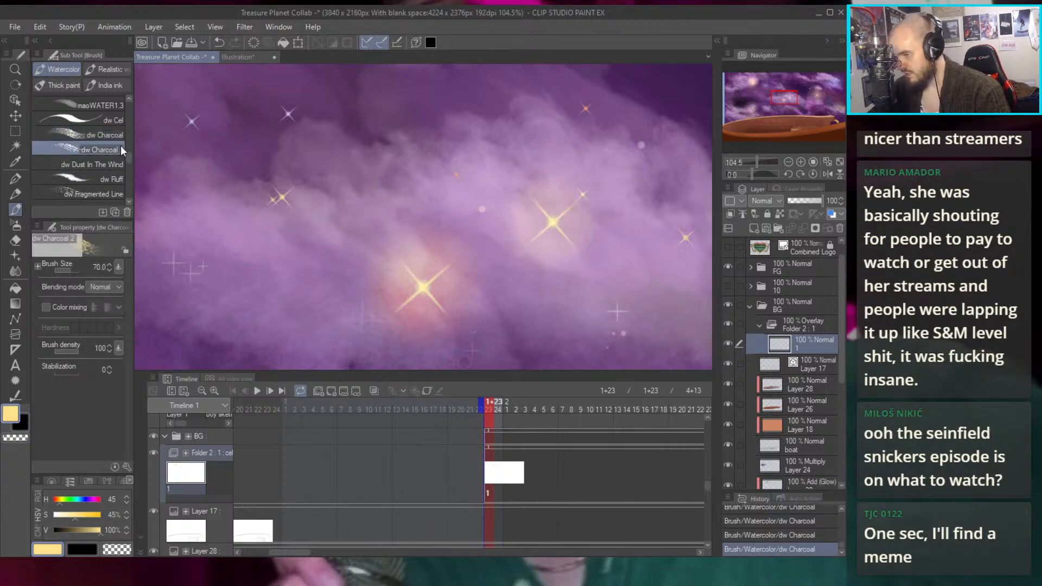
# Switch to the naoWATER1.3 brush at size 156.5 and build up round yellow glows over the two gold stars in the central cloud
pyautogui.click(109, 103)
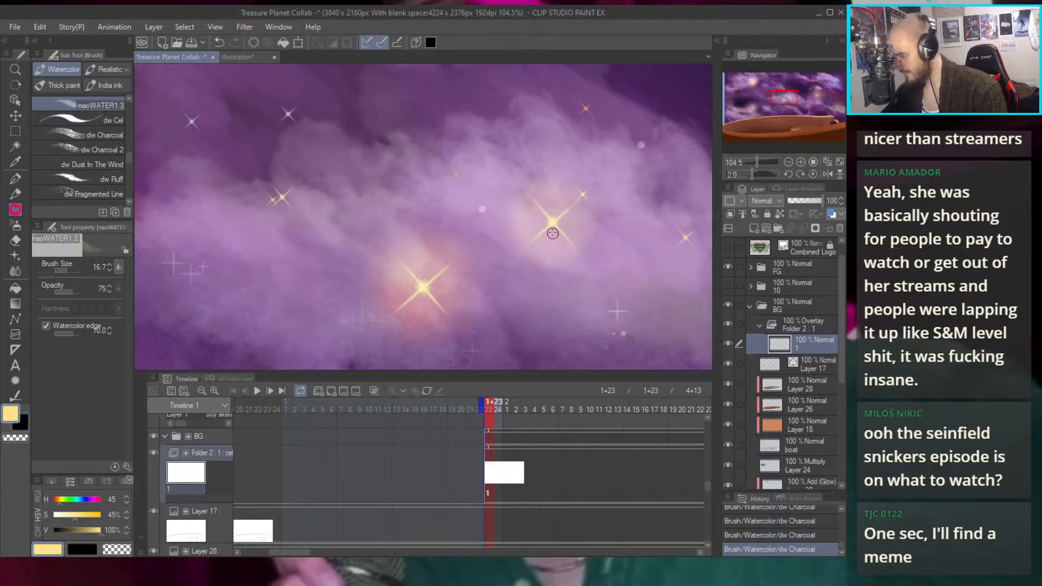
pyautogui.moveTo(549, 201); pyautogui.dragTo(551, 216)
pyautogui.click(553, 207)
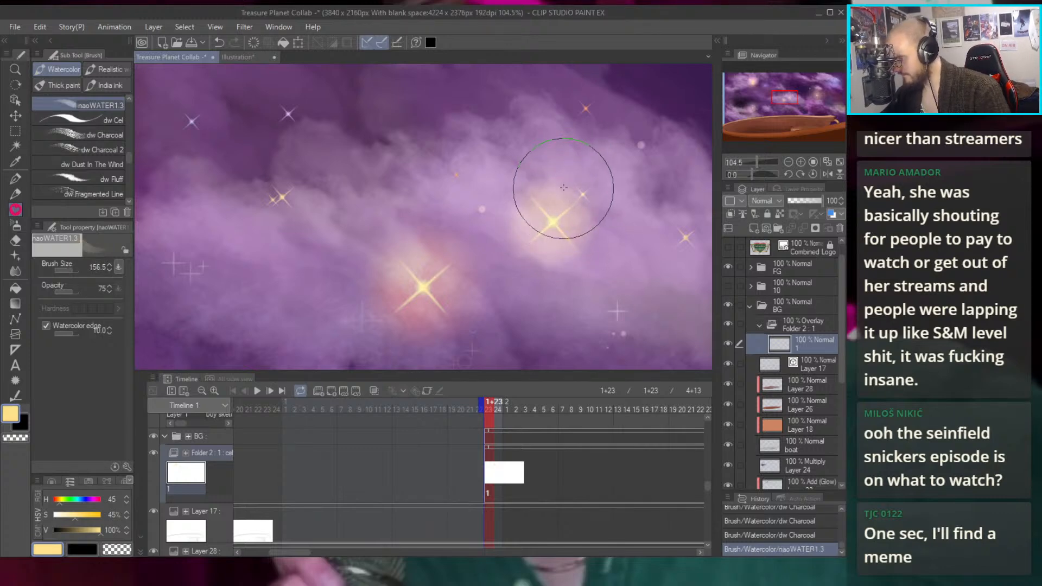
pyautogui.click(556, 218)
pyautogui.moveTo(434, 278)
pyautogui.mouseDown()
pyautogui.moveTo(533, 233)
pyautogui.moveTo(505, 239)
pyautogui.moveTo(526, 204)
pyautogui.moveTo(531, 267)
pyautogui.mouseUp()
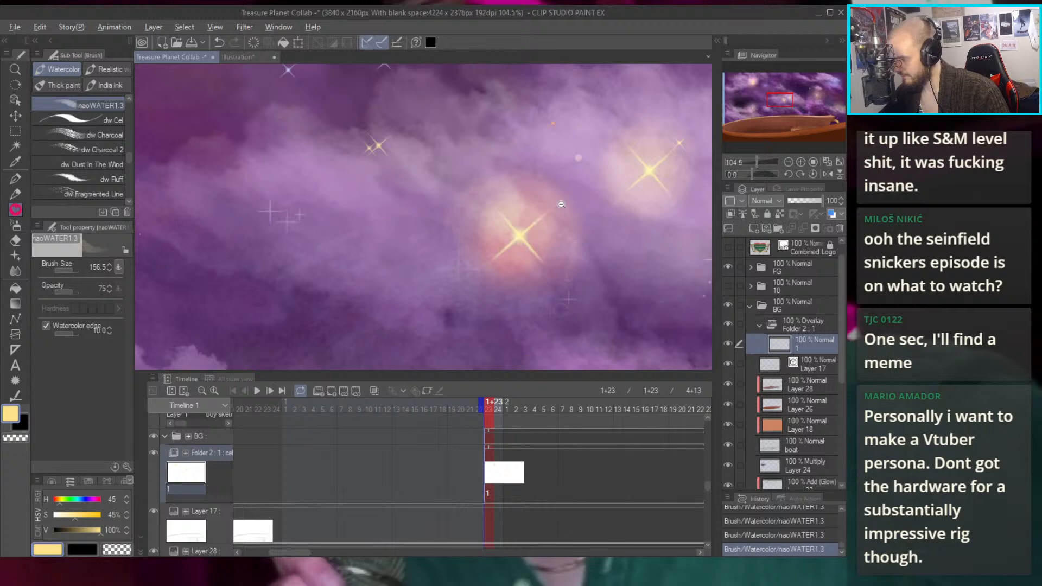
# Paint a yellow naoWATER1.3 glow over the gold star below the dark cloud, just above the boat's edge
pyautogui.scroll(-6, 556, 83)
pyautogui.scroll(4, 511, 237)
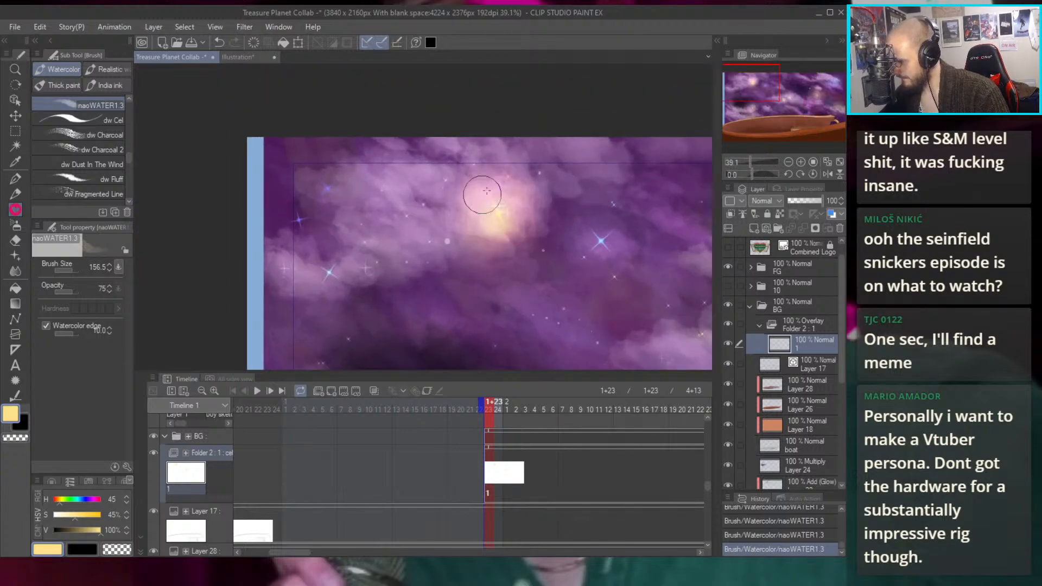
pyautogui.moveTo(547, 245); pyautogui.dragTo(429, 121)
pyautogui.moveTo(463, 259); pyautogui.dragTo(560, 222)
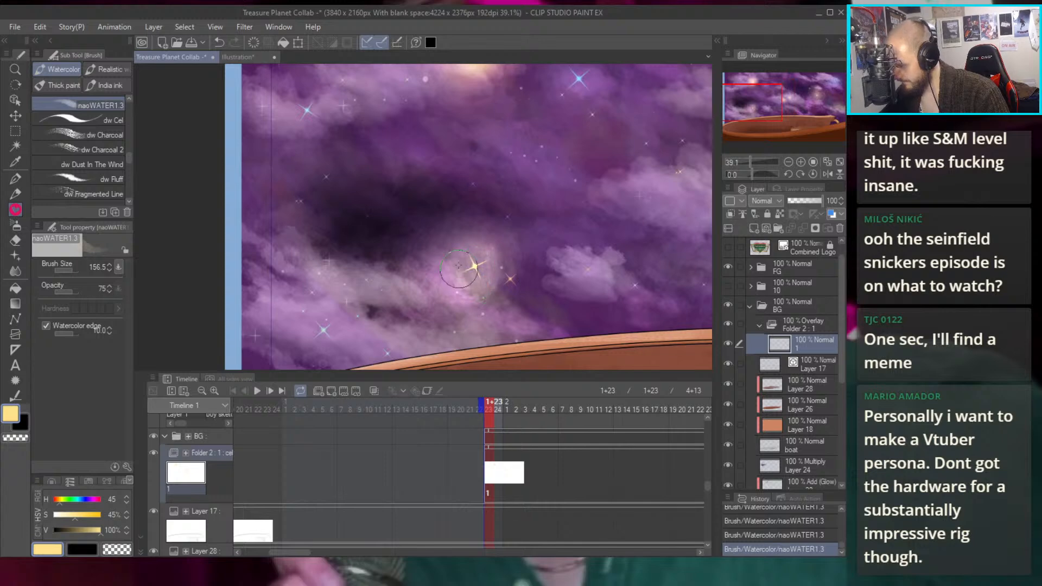
pyautogui.scroll(5, 474, 267)
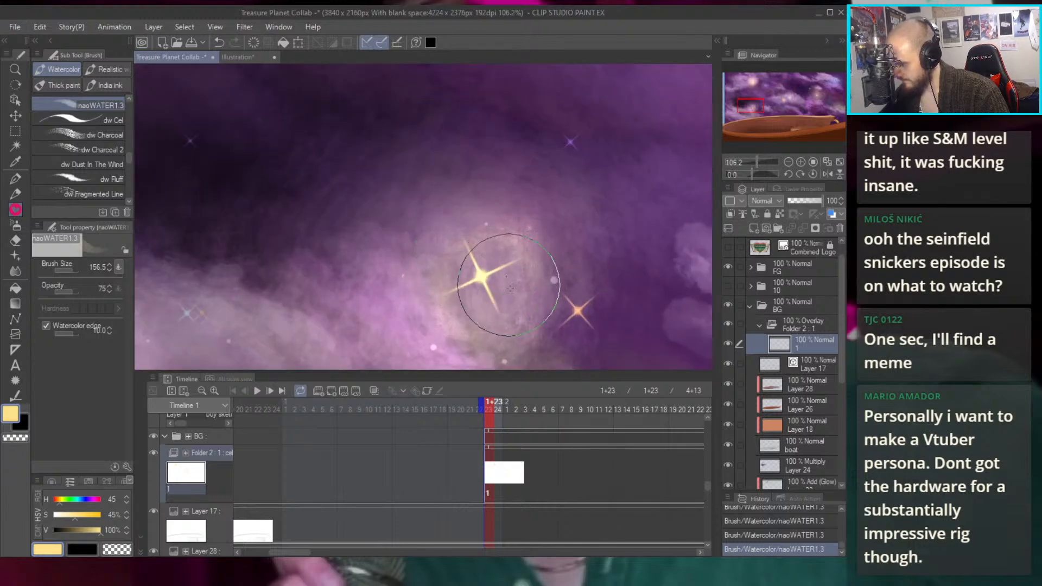
pyautogui.moveTo(503, 242); pyautogui.dragTo(518, 151)
pyautogui.moveTo(577, 233); pyautogui.dragTo(528, 224)
# Add a yellow glow to the core of the large gold star in the swirling halo and strengthen the central cloud star's glow
pyautogui.moveTo(493, 161)
pyautogui.mouseDown()
pyautogui.moveTo(544, 194)
pyautogui.moveTo(511, 206)
pyautogui.moveTo(550, 255)
pyautogui.mouseUp()
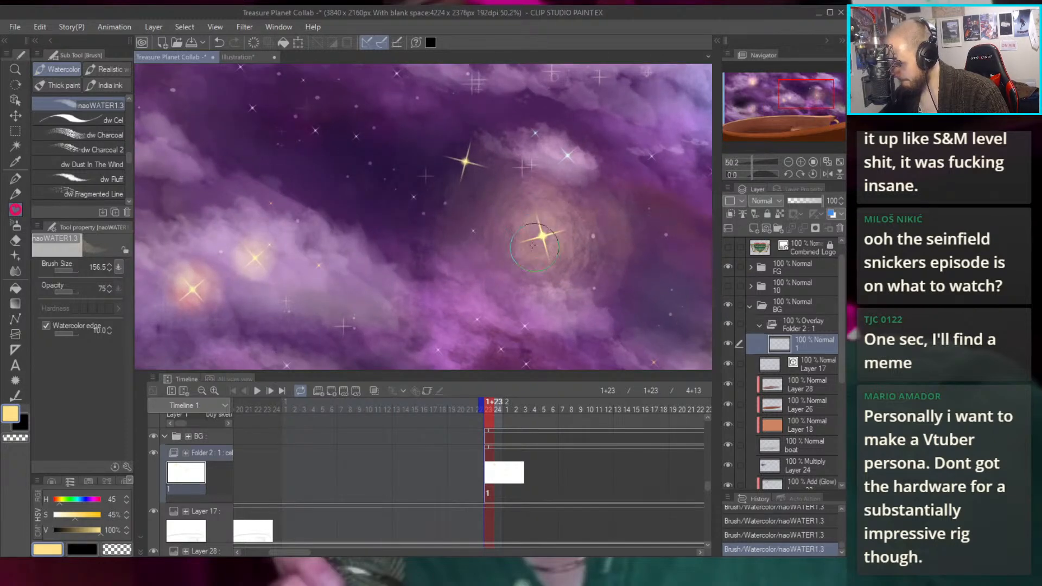
pyautogui.moveTo(548, 231); pyautogui.dragTo(536, 252)
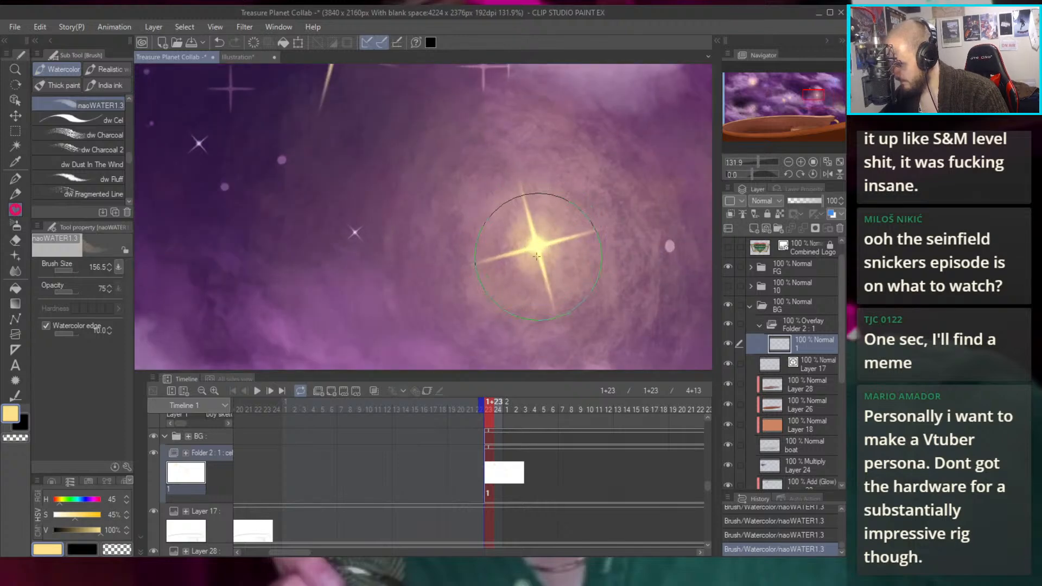
pyautogui.moveTo(537, 252); pyautogui.dragTo(566, 75)
pyautogui.moveTo(396, 248); pyautogui.dragTo(489, 236)
pyautogui.moveTo(526, 199); pyautogui.dragTo(592, 198)
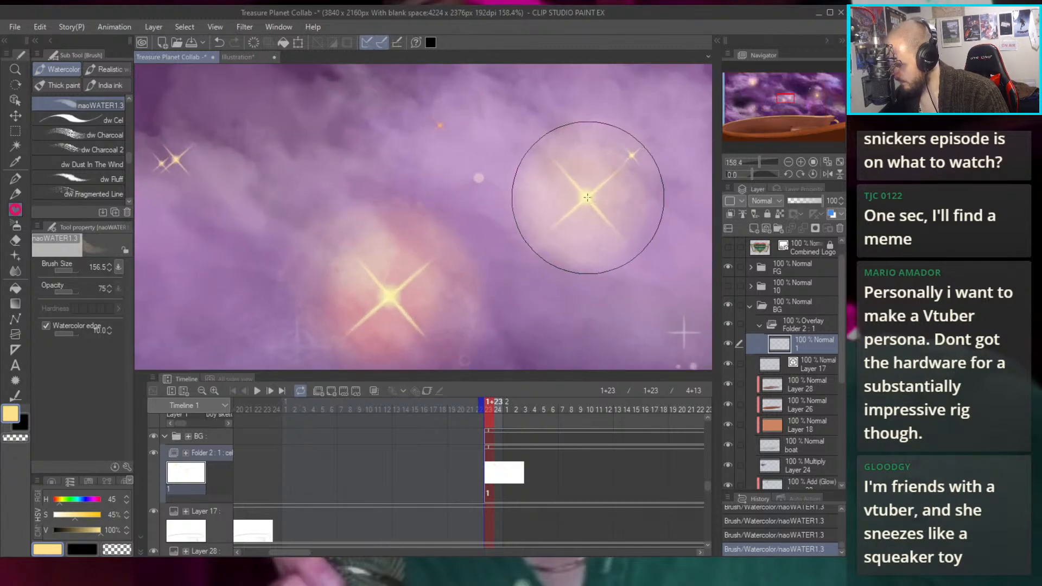
pyautogui.moveTo(578, 161)
pyautogui.mouseDown()
pyautogui.moveTo(596, 183)
pyautogui.moveTo(587, 187)
pyautogui.moveTo(621, 213)
pyautogui.mouseUp()
# Reduce the brush size to 80.3 and dab a small yellow glow on the gold star at the edge of the dark sky patch
pyautogui.moveTo(599, 205)
pyautogui.mouseDown()
pyautogui.moveTo(572, 205)
pyautogui.moveTo(593, 181)
pyautogui.moveTo(522, 140)
pyautogui.moveTo(529, 233)
pyautogui.moveTo(496, 210)
pyautogui.moveTo(547, 201)
pyautogui.moveTo(472, 171)
pyautogui.mouseUp()
pyautogui.moveTo(647, 217); pyautogui.dragTo(641, 172)
pyautogui.scroll(8, 621, 192)
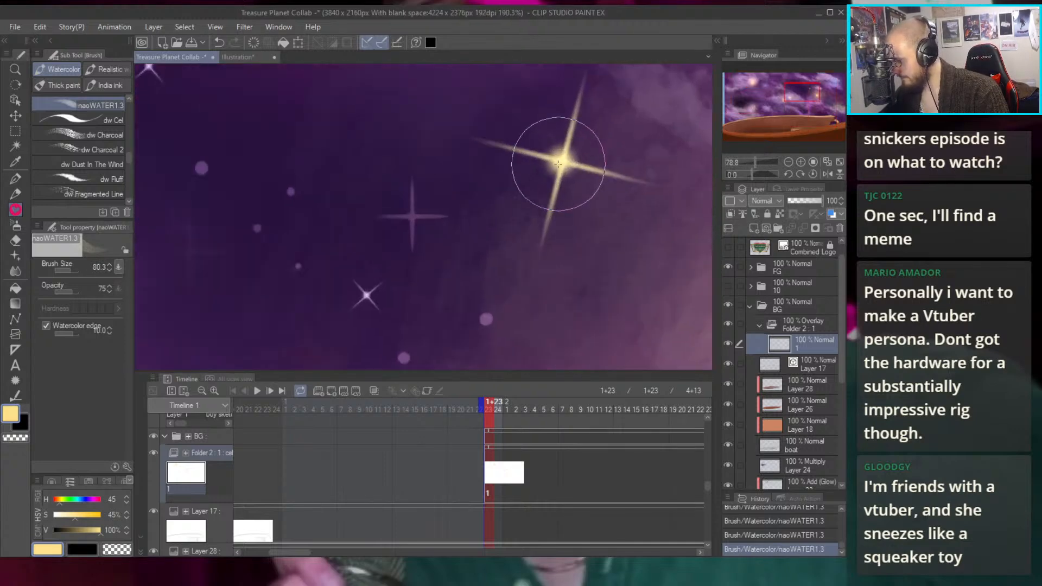
pyautogui.scroll(-6, 554, 76)
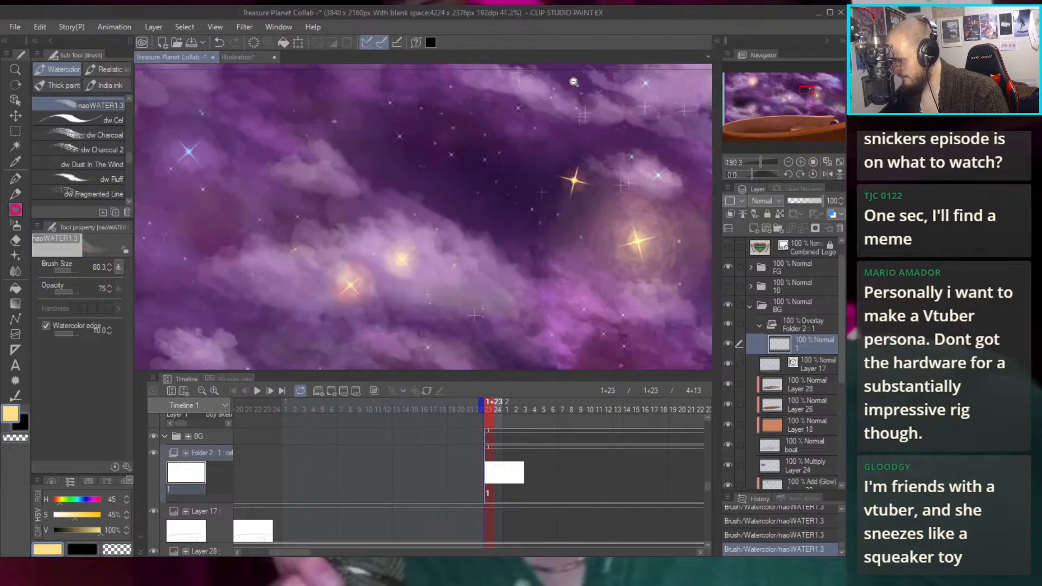
pyautogui.scroll(-2, 661, 198)
# Try a light cyan glow with hue 180, saturation 33% and value 100% over the large blue star and undo it
pyautogui.scroll(8, 603, 173)
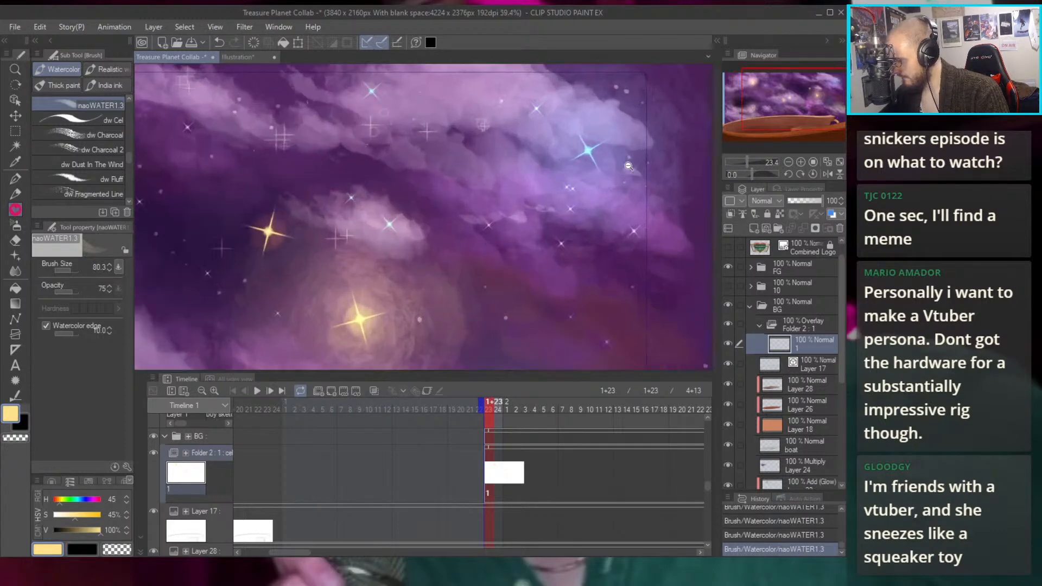
pyautogui.moveTo(603, 168)
pyautogui.mouseDown()
pyautogui.moveTo(617, 175)
pyautogui.moveTo(559, 259)
pyautogui.mouseUp()
pyautogui.scroll(-8, 581, 168)
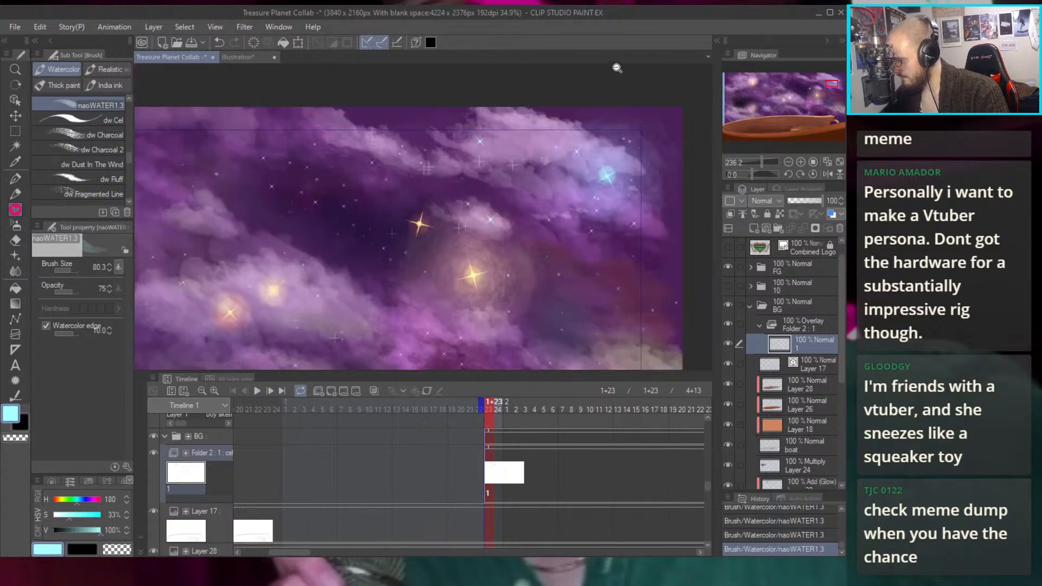
pyautogui.scroll(1, 640, 176)
pyautogui.hotkey('ctrl', 'z')
pyautogui.hotkey('ctrl', 'z')
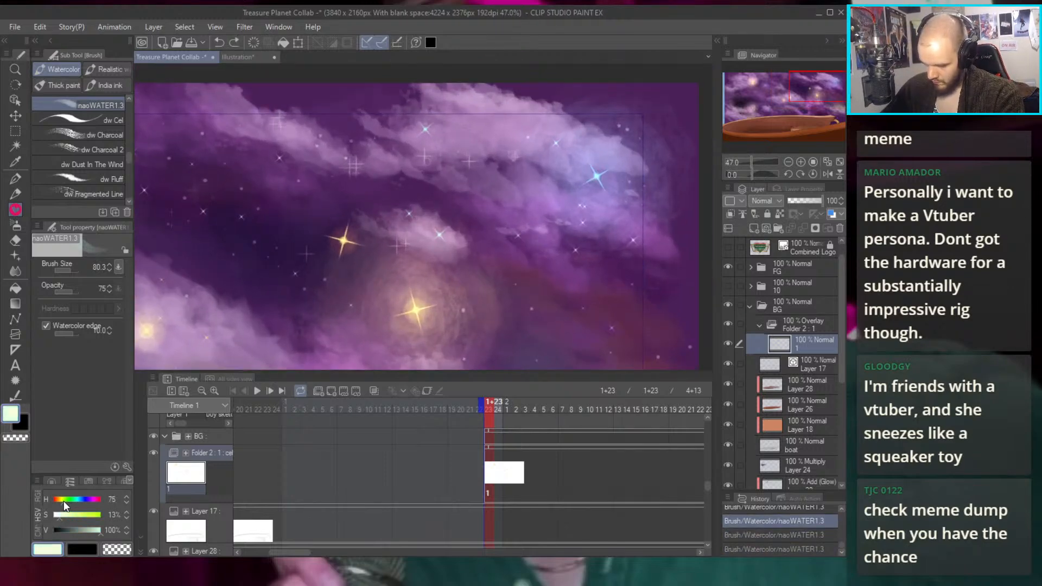
# Set the drawing colour to hue 75, saturation 13%, value 100% and paint a pale glow over the large blue star, redoing the first attempt
pyautogui.scroll(4, 590, 171)
pyautogui.moveTo(603, 180)
pyautogui.mouseDown()
pyautogui.moveTo(591, 206)
pyautogui.moveTo(615, 199)
pyautogui.moveTo(579, 176)
pyautogui.moveTo(614, 237)
pyautogui.moveTo(634, 168)
pyautogui.moveTo(600, 149)
pyautogui.moveTo(631, 197)
pyautogui.mouseUp()
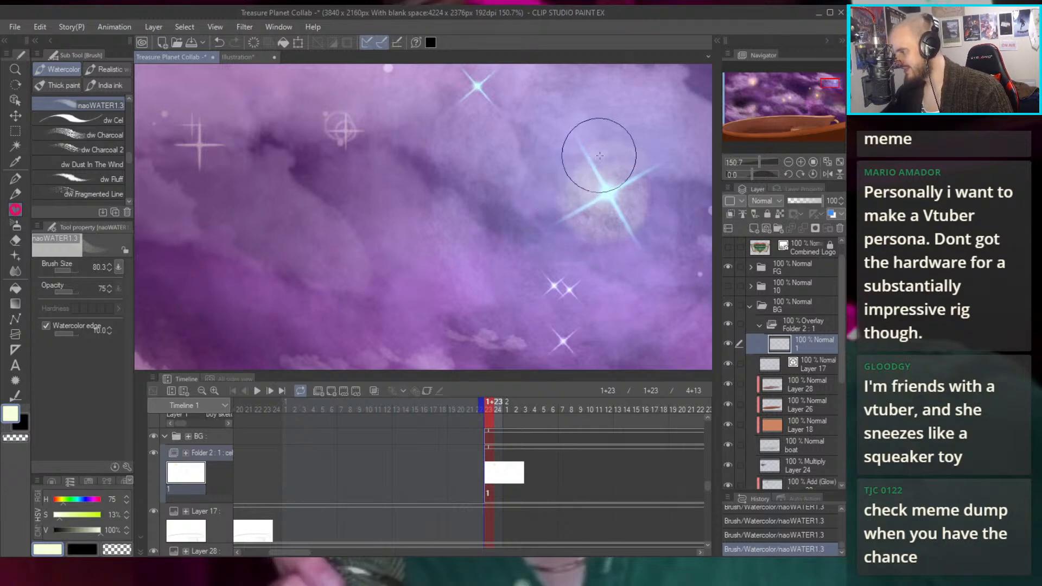
pyautogui.press('space')
pyautogui.hotkey('ctrl', 'z')
pyautogui.moveTo(651, 186)
pyautogui.mouseDown()
pyautogui.moveTo(576, 229)
pyautogui.moveTo(633, 219)
pyautogui.moveTo(563, 219)
pyautogui.moveTo(607, 162)
pyautogui.moveTo(561, 178)
pyautogui.moveTo(613, 240)
pyautogui.mouseUp()
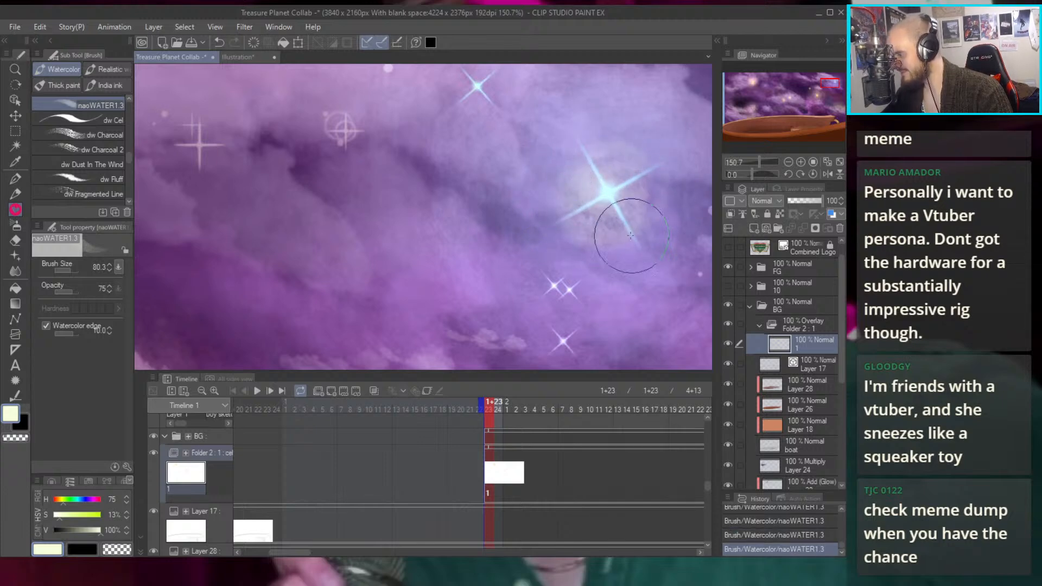
pyautogui.hotkey('ctrl', '0')
# Dab the same pale glow over the smaller cyan star beside the large blue one and the cyan star near the frame's upper line
pyautogui.scroll(8, 648, 165)
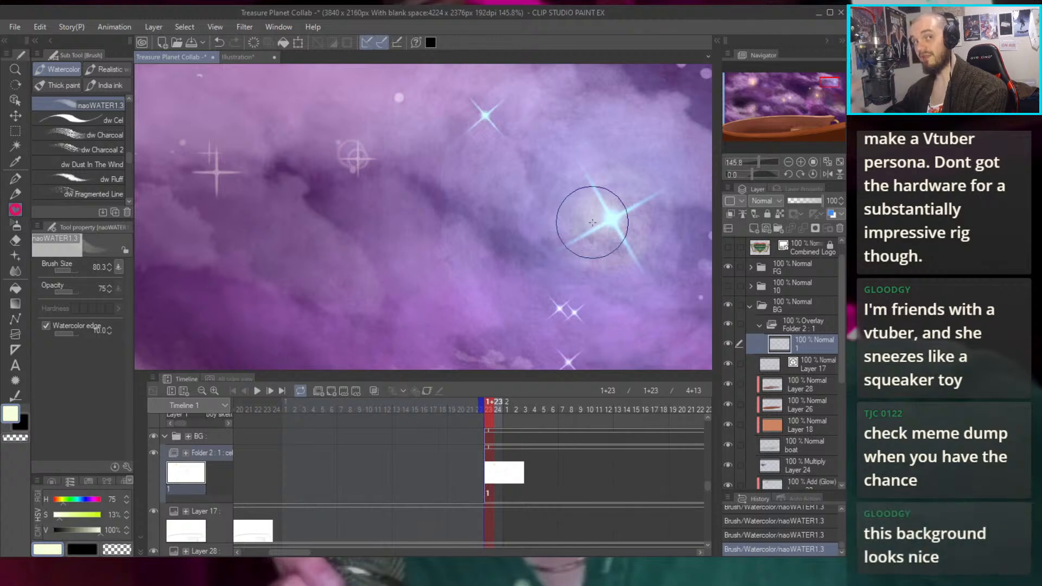
pyautogui.moveTo(481, 123); pyautogui.dragTo(548, 187)
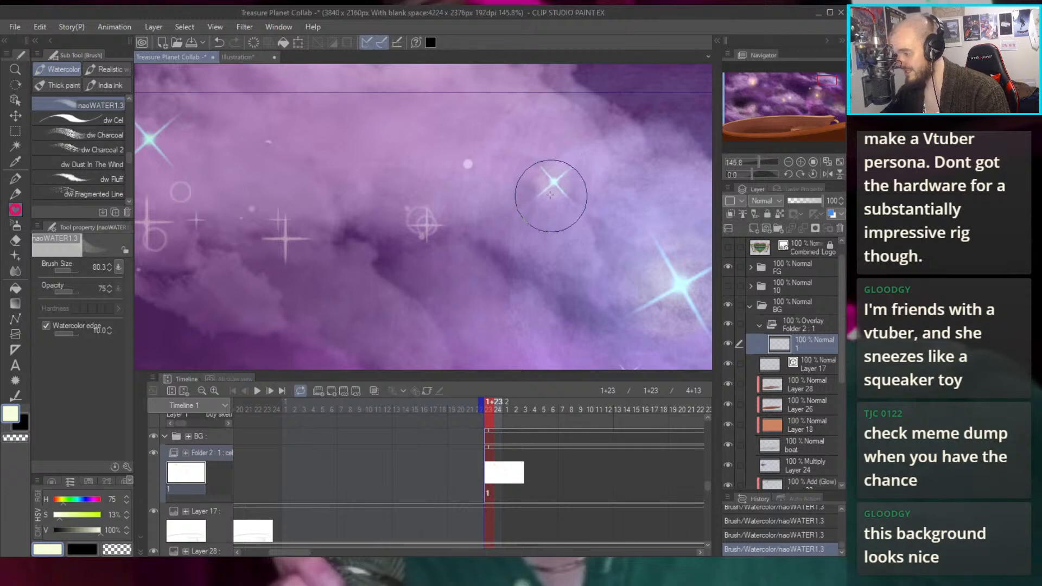
pyautogui.scroll(-3, 550, 174)
pyautogui.scroll(-2, 549, 174)
pyautogui.scroll(6, 521, 241)
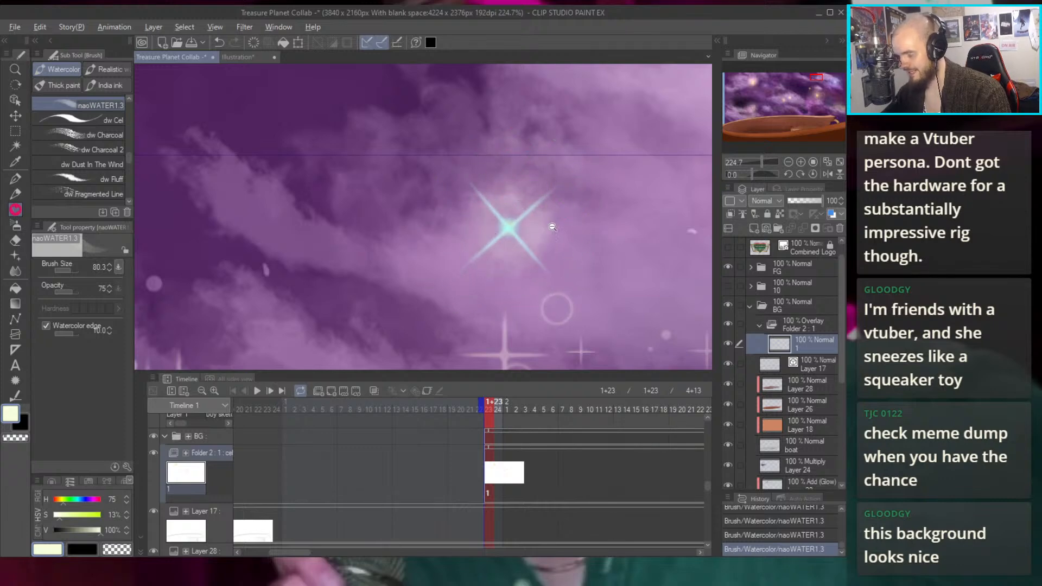
pyautogui.scroll(-9, 537, 133)
pyautogui.scroll(10, 563, 247)
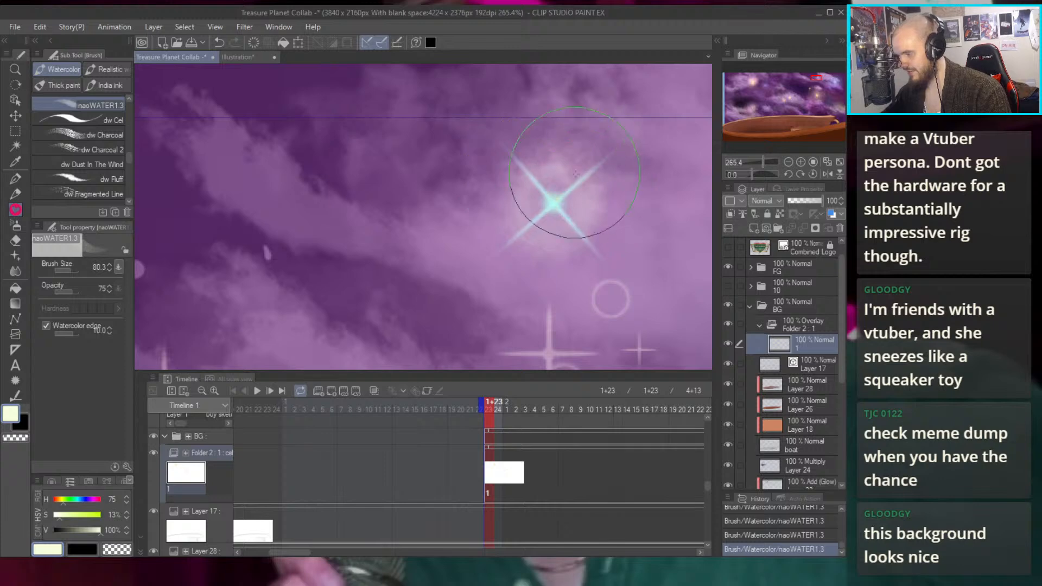
# Sample a pale lavender (hue 262, saturation 14%, value 100%) and paint a glow over the isolated blue star between the clouds
pyautogui.scroll(-9, 593, 190)
pyautogui.scroll(9, 533, 231)
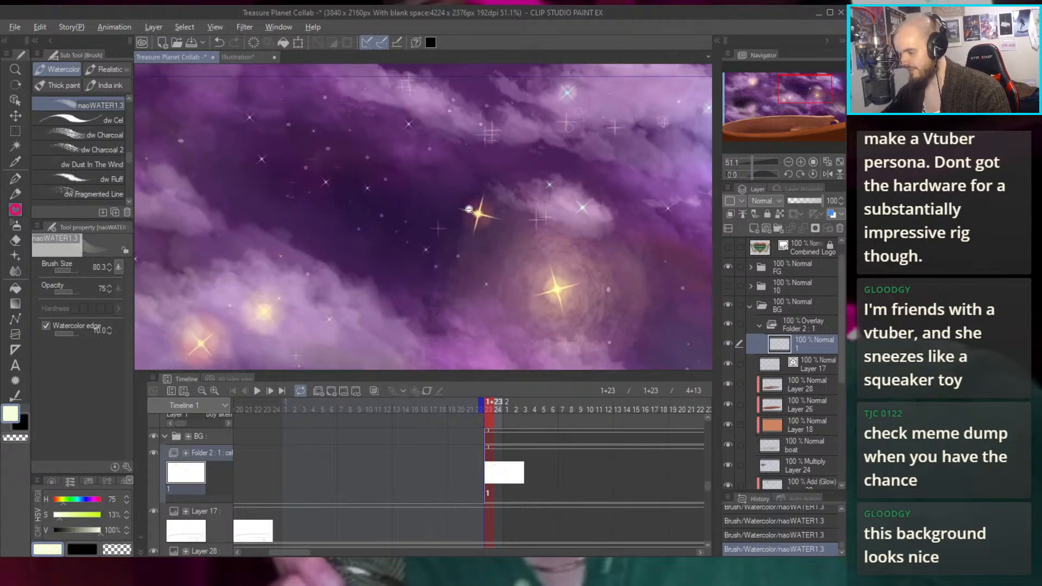
pyautogui.scroll(-6, 506, 109)
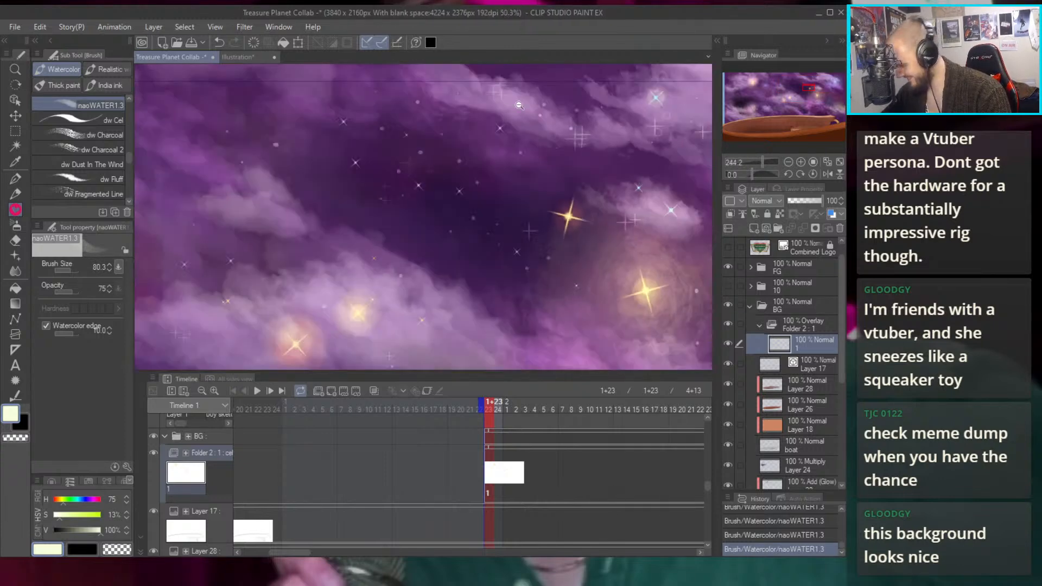
pyautogui.moveTo(613, 226); pyautogui.dragTo(534, 145)
pyautogui.scroll(6, 549, 216)
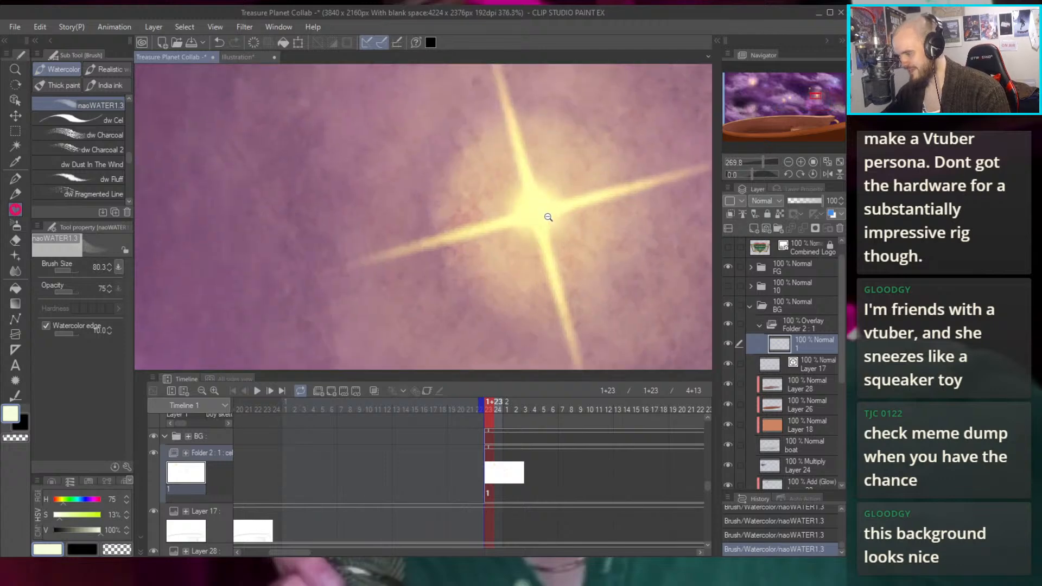
pyautogui.scroll(-8, 462, 165)
pyautogui.scroll(-4, 461, 165)
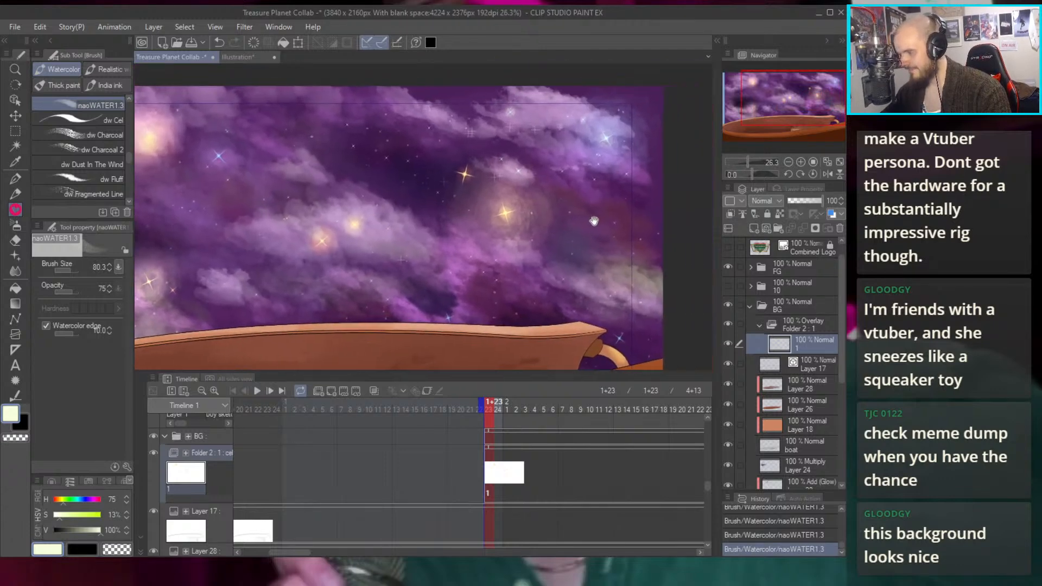
pyautogui.scroll(-3, 582, 142)
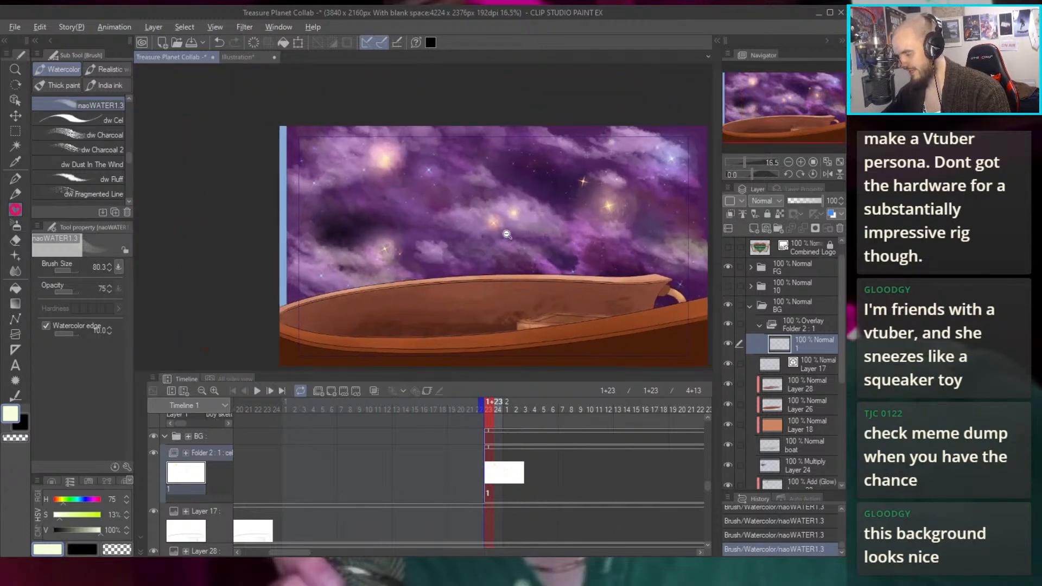
pyautogui.scroll(18, 424, 161)
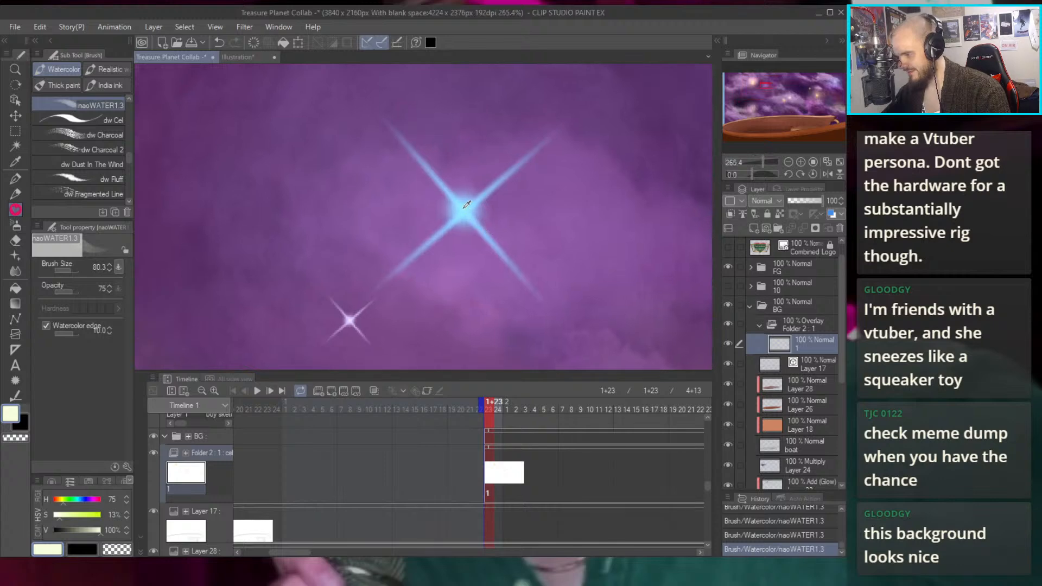
pyautogui.keyDown('alt'); pyautogui.click(448, 245); pyautogui.keyUp('alt')
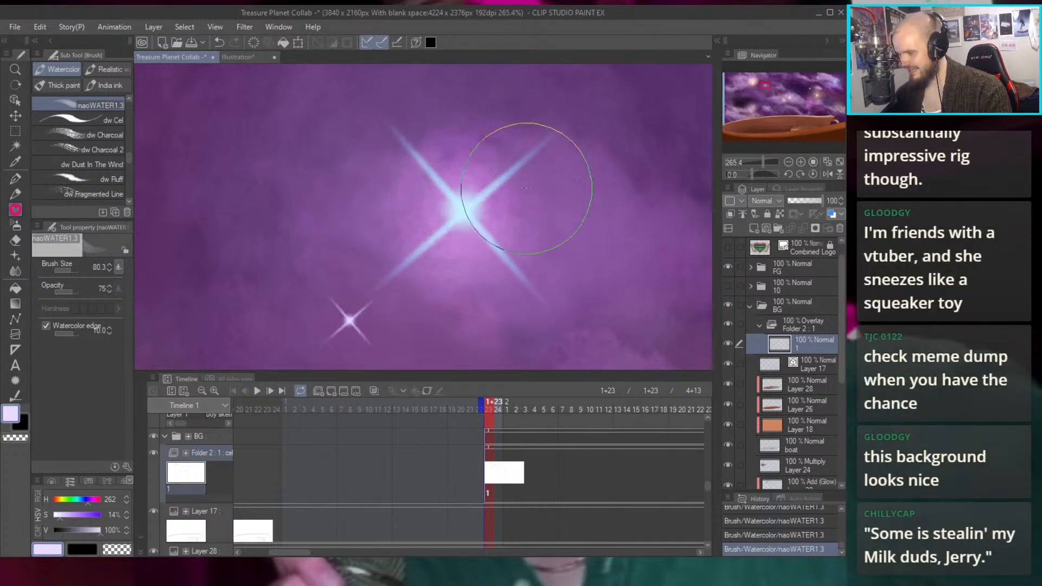
# Soften the glow at the core of the large pinkish-gold star with the Soft eraser
pyautogui.scroll(-10, 601, 218)
pyautogui.scroll(3, 601, 219)
pyautogui.scroll(-3, 519, 279)
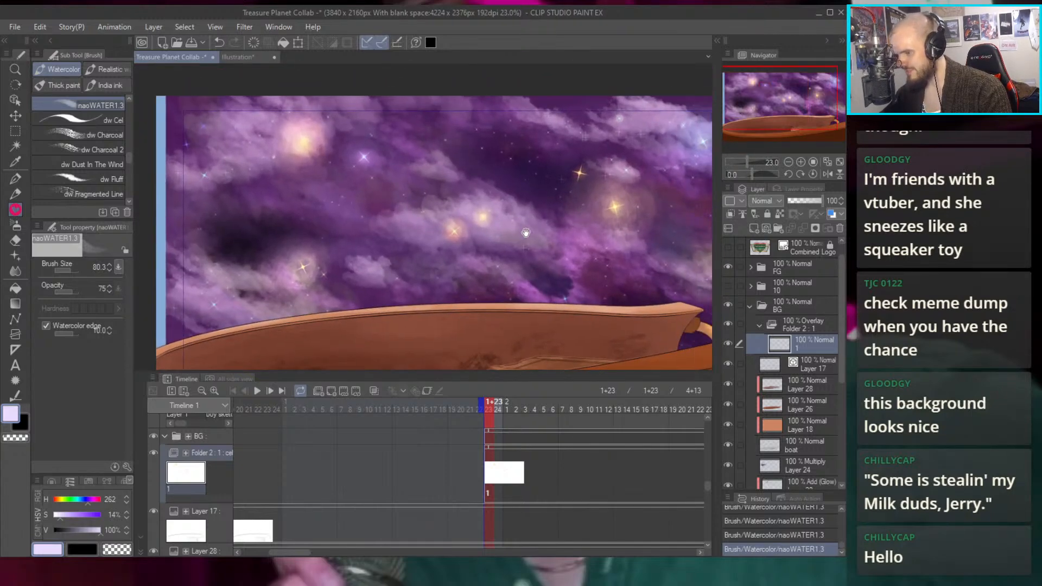
pyautogui.scroll(5, 519, 279)
pyautogui.press('e')
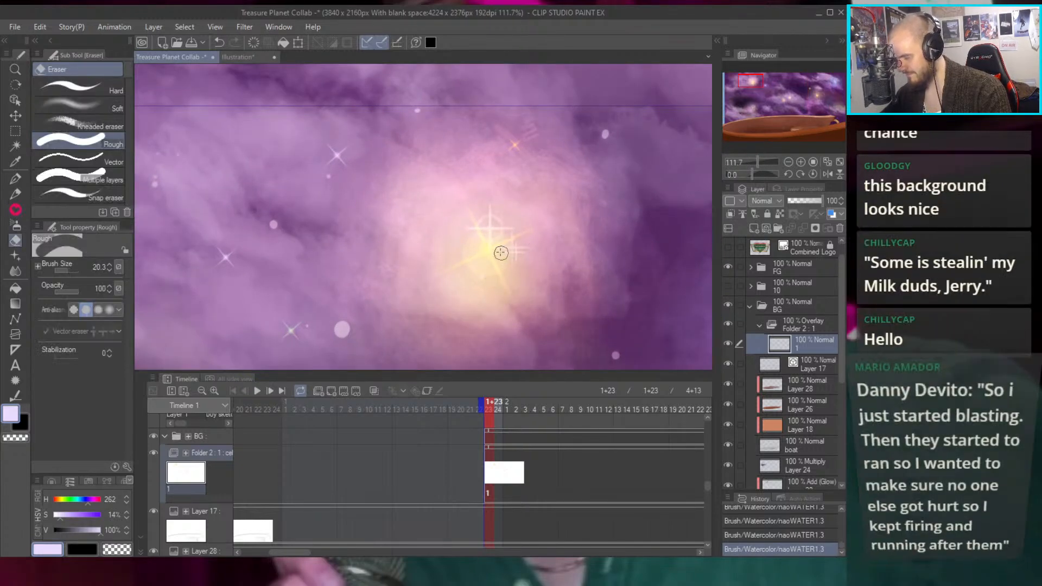
pyautogui.click(109, 100)
pyautogui.moveTo(493, 257)
pyautogui.mouseDown()
pyautogui.moveTo(493, 242)
pyautogui.moveTo(516, 237)
pyautogui.moveTo(477, 234)
pyautogui.moveTo(491, 238)
pyautogui.mouseUp()
pyautogui.scroll(-8, 520, 220)
pyautogui.moveTo(589, 185)
pyautogui.mouseDown()
pyautogui.moveTo(538, 143)
pyautogui.moveTo(531, 185)
pyautogui.mouseUp()
pyautogui.scroll(3, 577, 167)
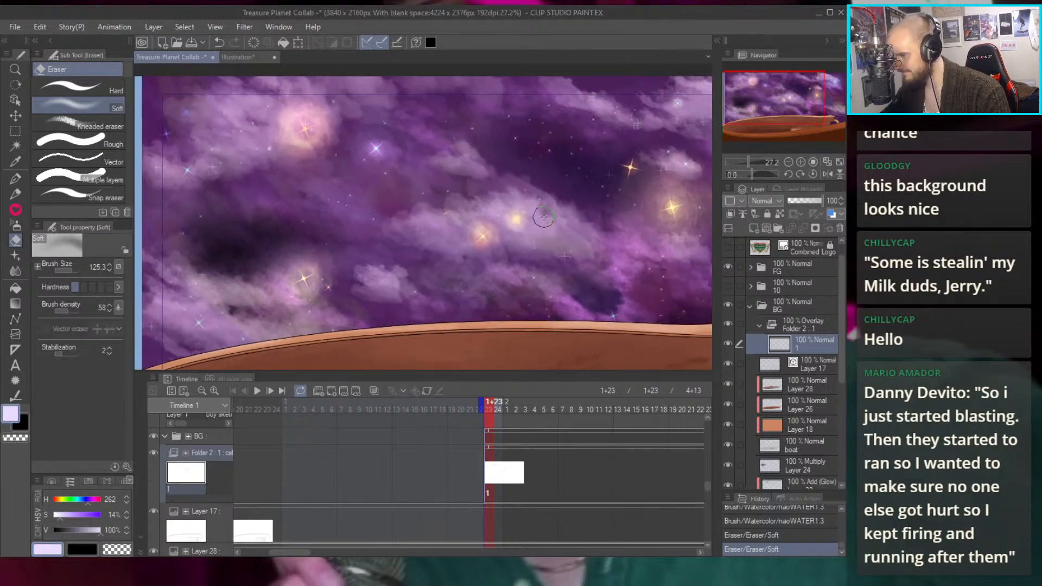
# Paint the lavender glow over the two gold stars in the central cloud, enlarging the brush to 221.2
pyautogui.press('k')
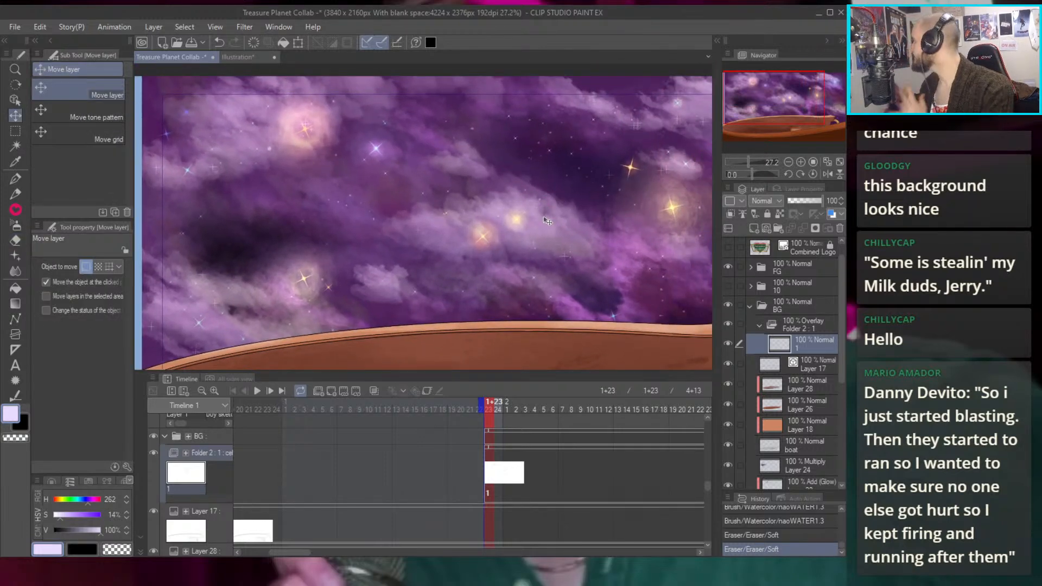
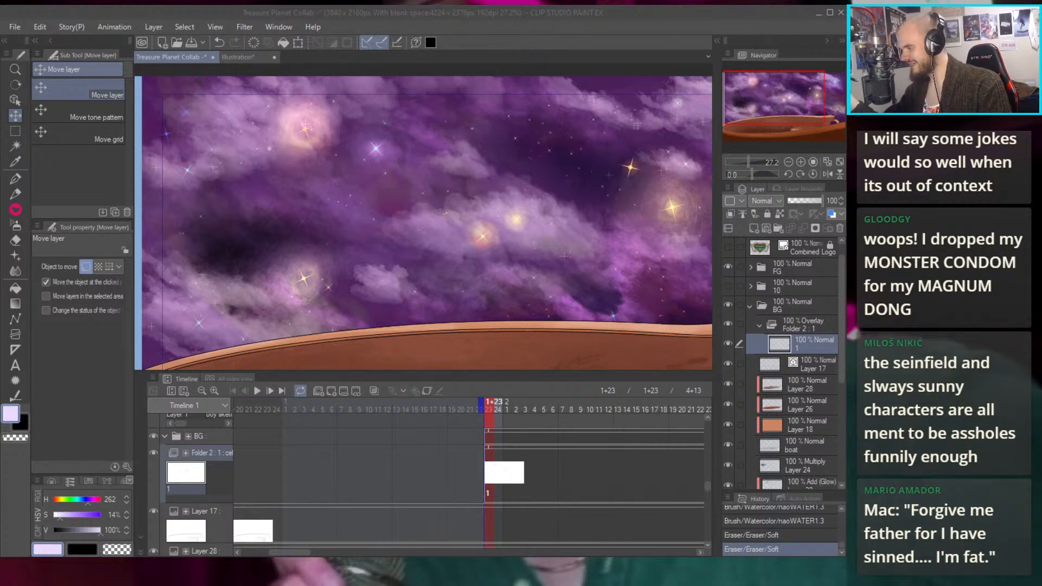
pyautogui.scroll(-3, 507, 219)
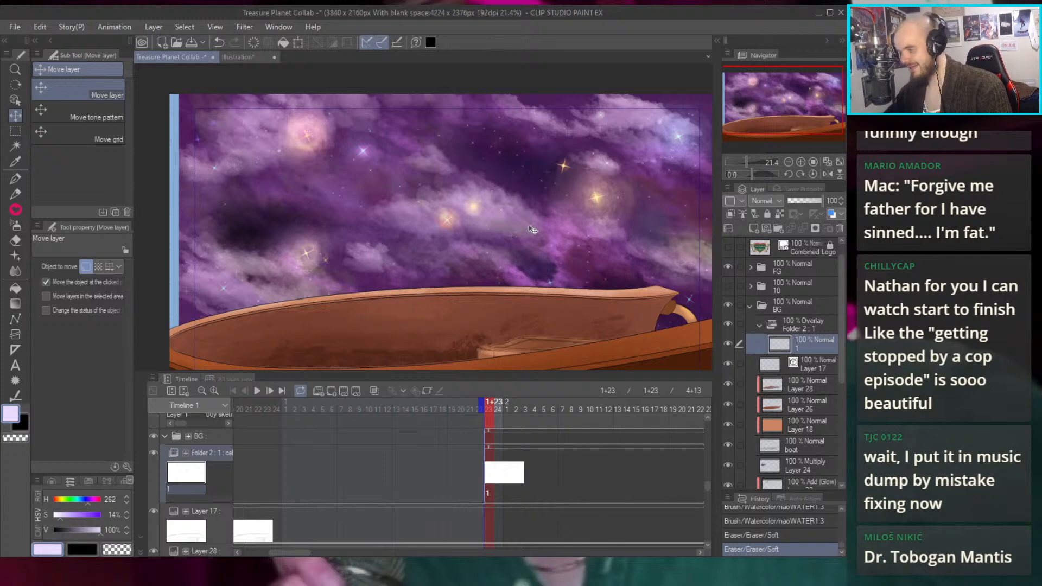
pyautogui.press('b')
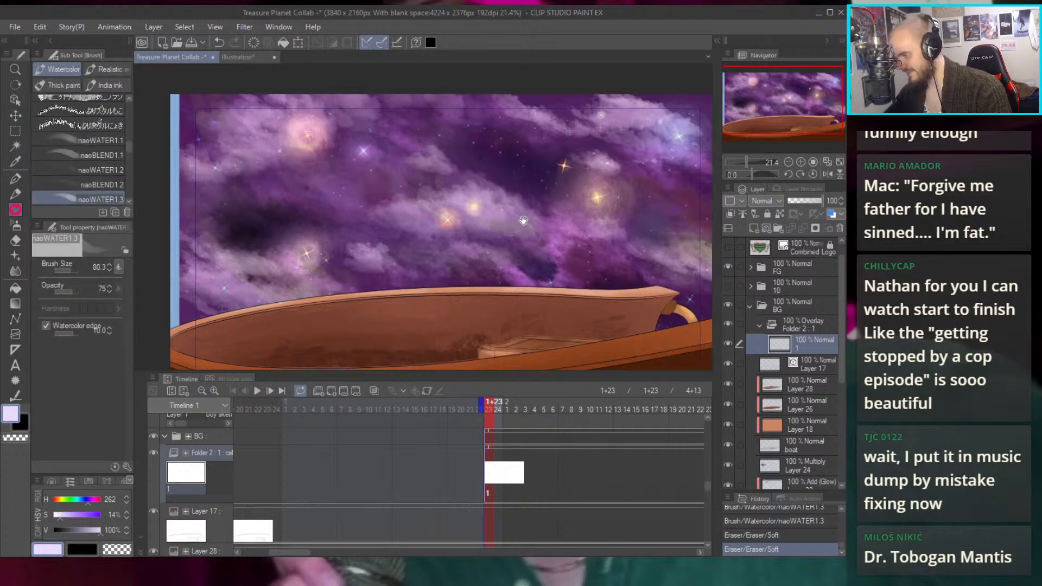
pyautogui.scroll(4, 530, 226)
pyautogui.click(519, 253)
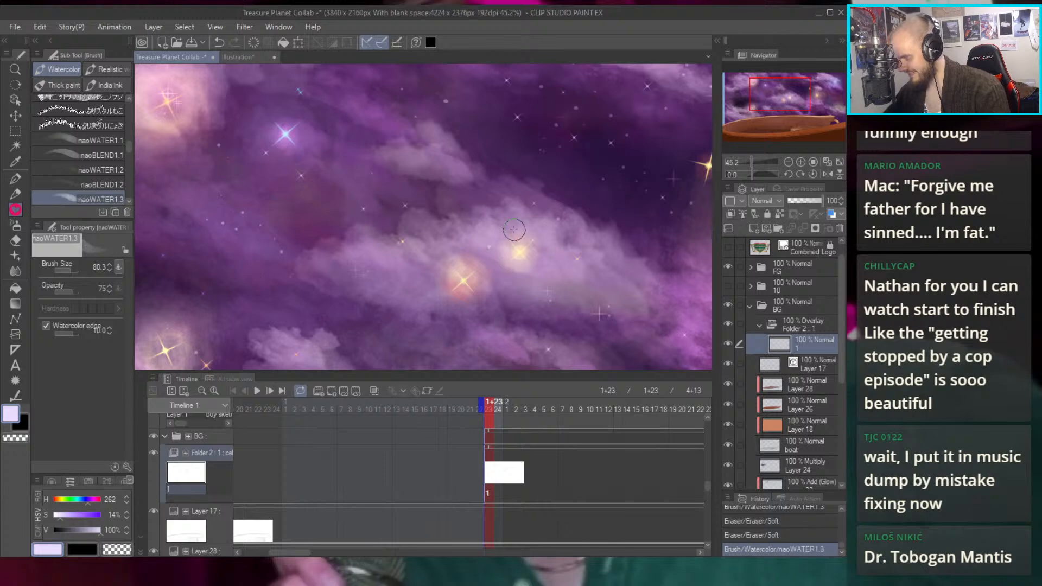
pyautogui.moveTo(521, 266)
pyautogui.mouseDown()
pyautogui.moveTo(540, 243)
pyautogui.moveTo(520, 277)
pyautogui.moveTo(492, 251)
pyautogui.moveTo(488, 265)
pyautogui.moveTo(474, 255)
pyautogui.moveTo(489, 265)
pyautogui.moveTo(483, 298)
pyautogui.moveTo(437, 288)
pyautogui.moveTo(452, 256)
pyautogui.mouseUp()
pyautogui.scroll(-4, 562, 251)
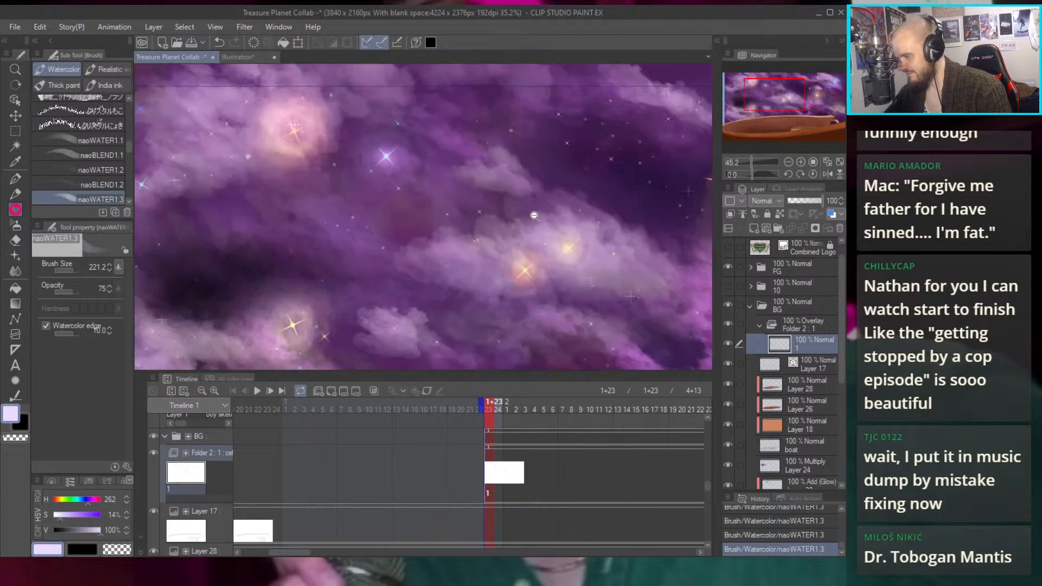
# Sample a pale green (hue 102, saturation 9%, value 85%) and dab glows over the large cyan star and the small stars in the lower-left cloud
pyautogui.scroll(2, 562, 251)
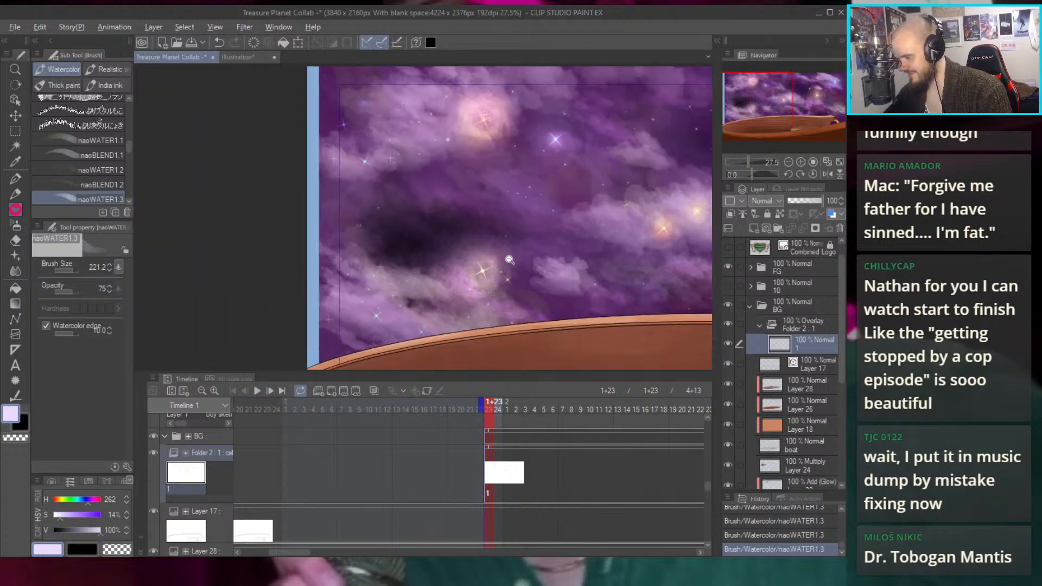
pyautogui.moveTo(373, 337); pyautogui.dragTo(463, 294)
pyautogui.scroll(6, 463, 294)
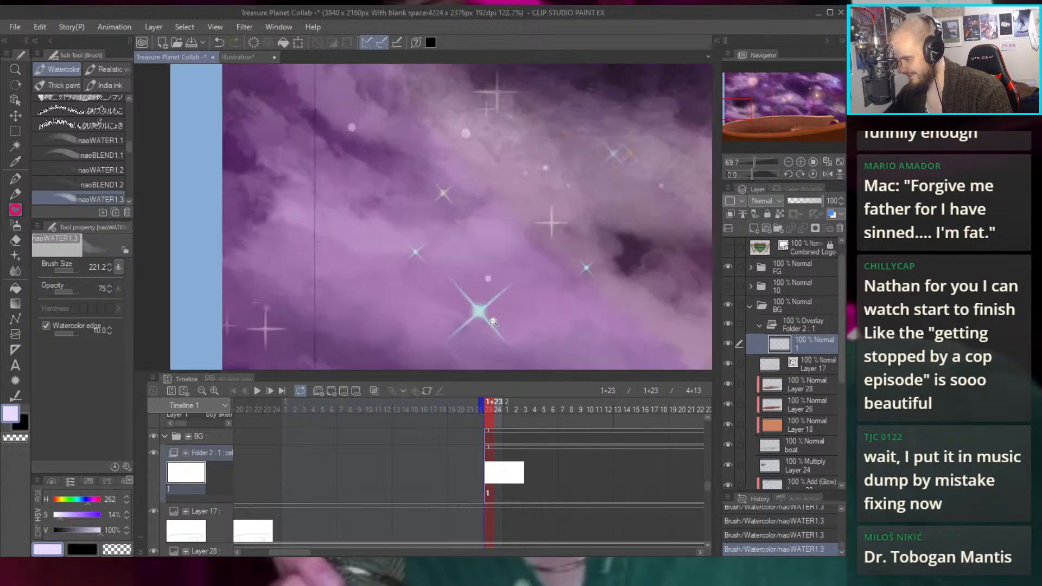
pyautogui.keyDown('alt'); pyautogui.click(484, 310); pyautogui.keyUp('alt')
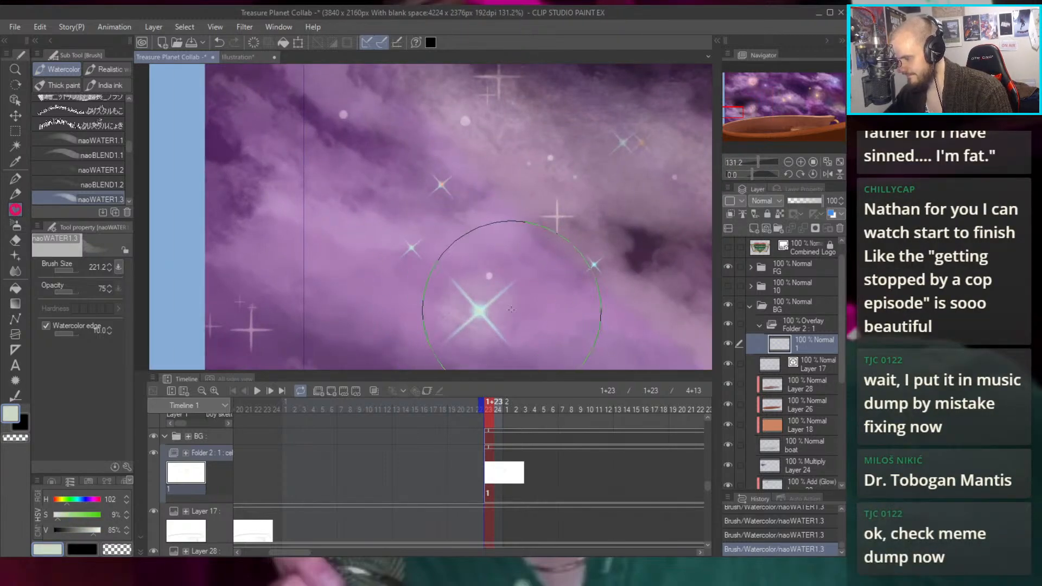
pyautogui.moveTo(440, 184)
pyautogui.mouseDown()
pyautogui.moveTo(427, 179)
pyautogui.moveTo(484, 258)
pyautogui.mouseUp()
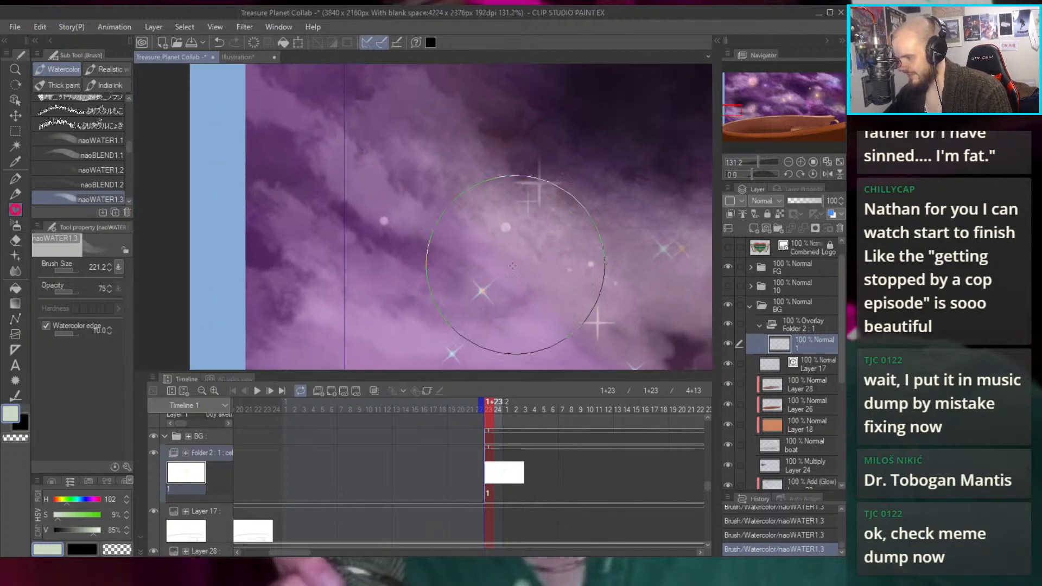
pyautogui.moveTo(495, 302)
pyautogui.mouseDown()
pyautogui.moveTo(515, 238)
pyautogui.moveTo(558, 167)
pyautogui.mouseUp()
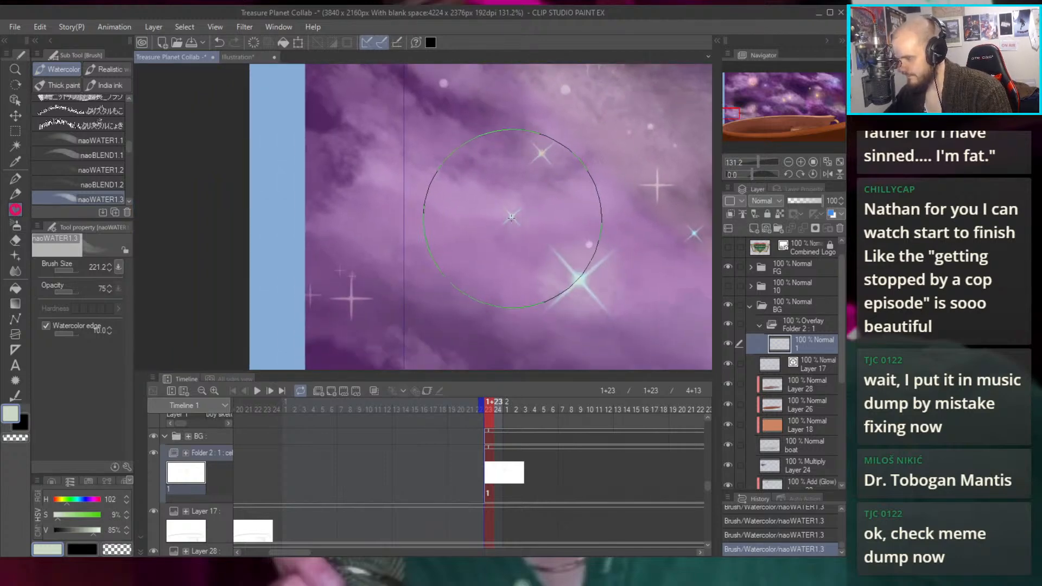
pyautogui.scroll(-6, 521, 213)
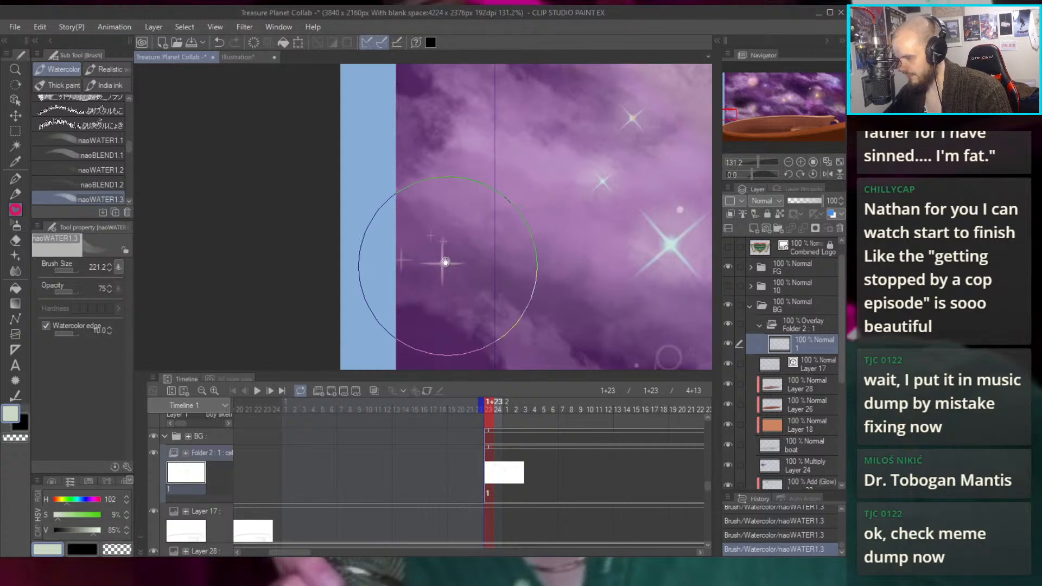
# Dab the same pale green glow over the small cyan star just above the boat's rim and the cyan star in the upper-left cloud
pyautogui.scroll(1, 621, 201)
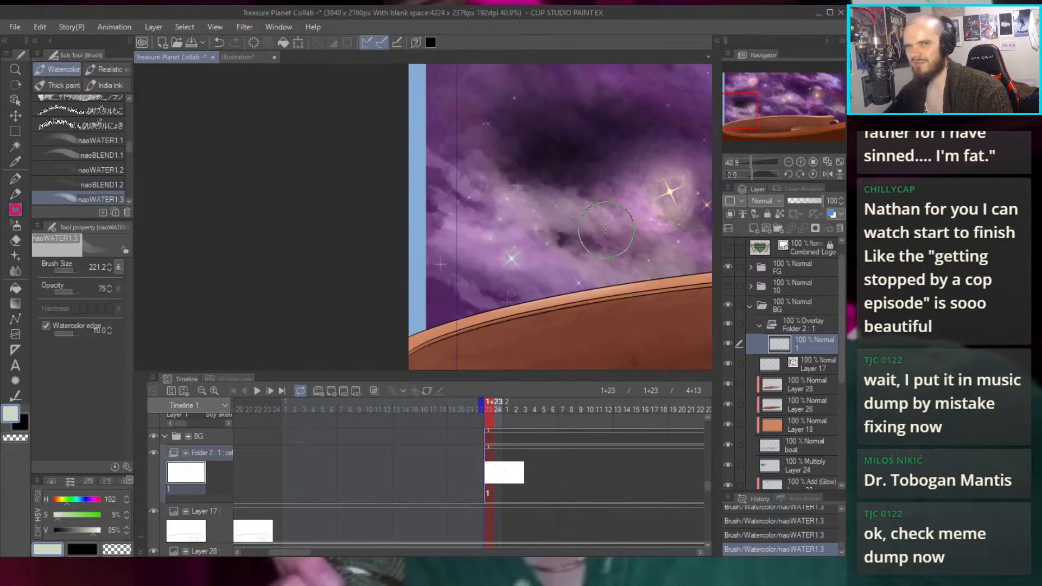
pyautogui.scroll(3, 597, 279)
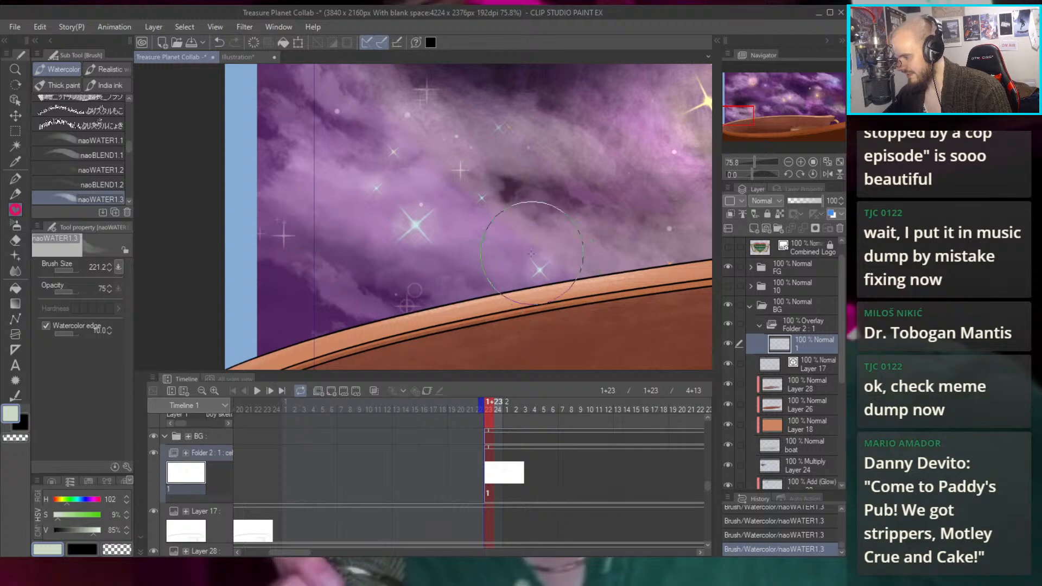
pyautogui.scroll(1, 497, 271)
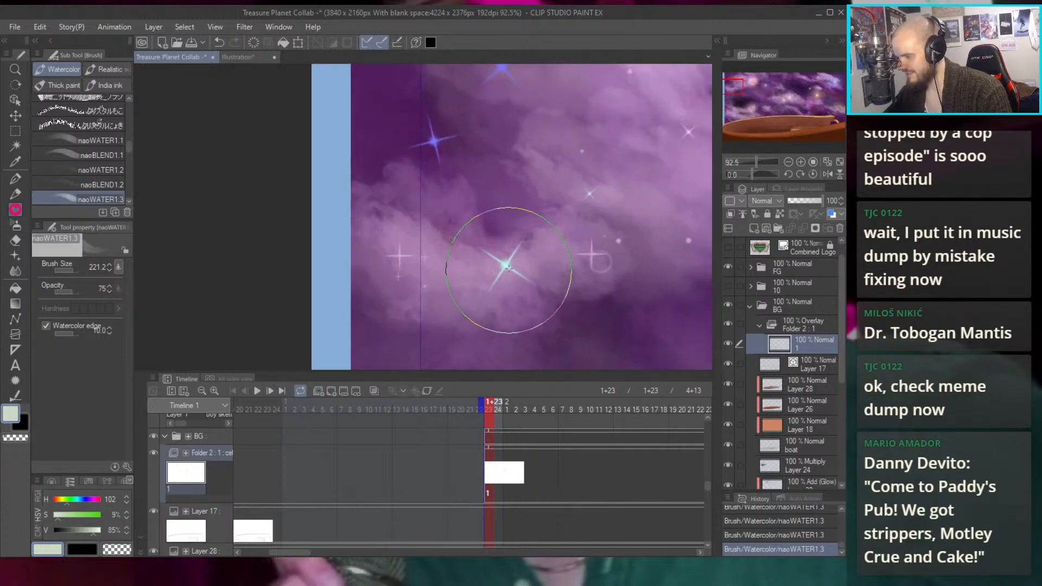
pyautogui.scroll(-6, 505, 267)
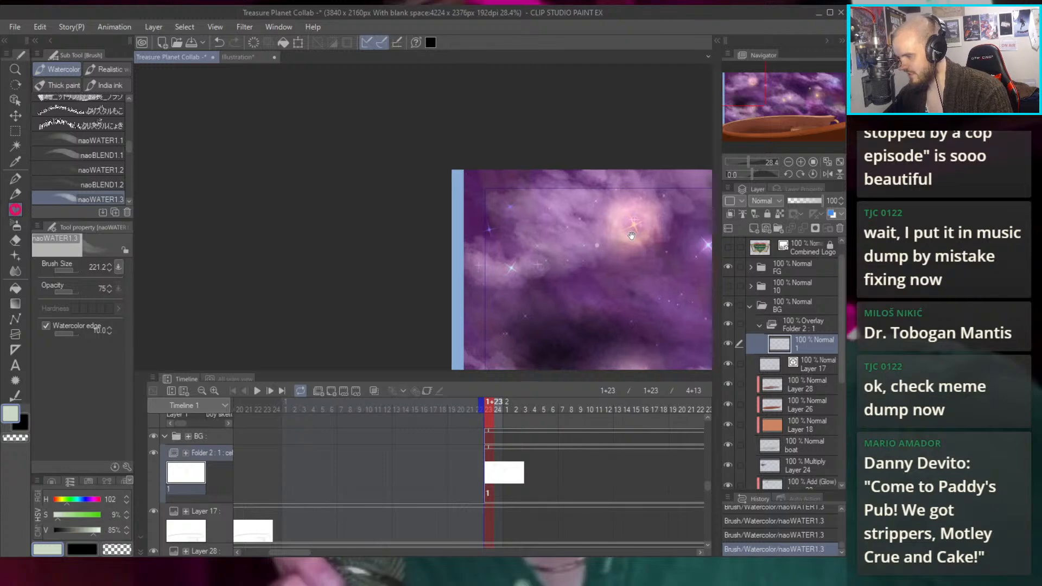
# Paint a pale green glow on the blue star above the middle of the boat's rim, softly erasing the first attempt and repainting it
pyautogui.scroll(-3, 592, 216)
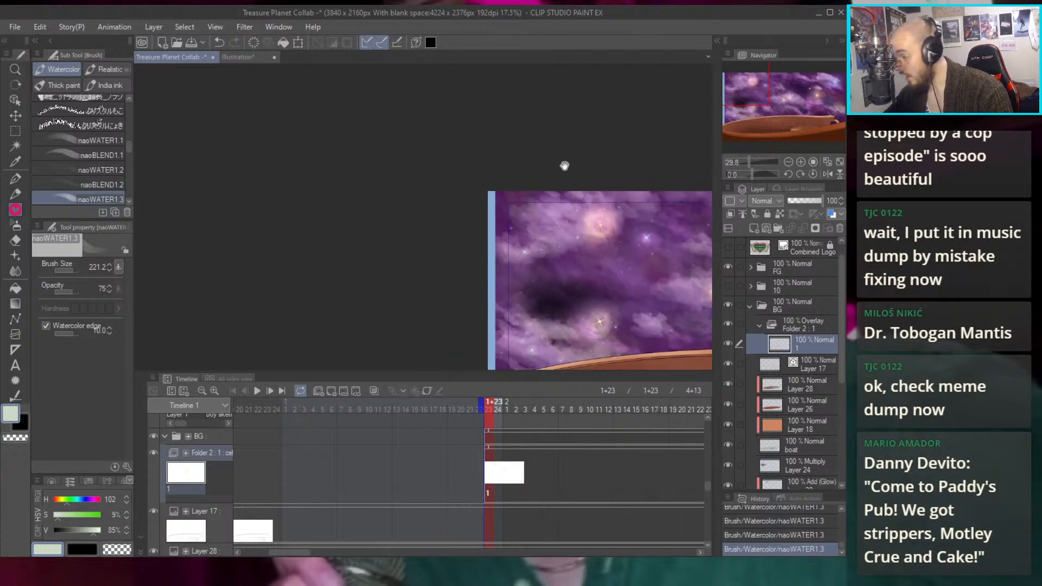
pyautogui.scroll(2, 590, 211)
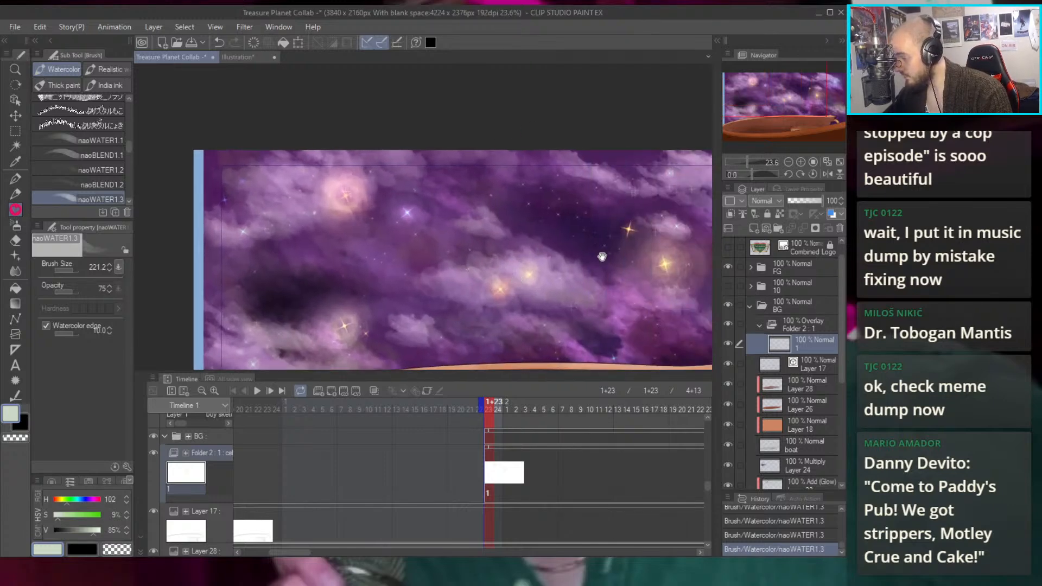
pyautogui.scroll(4, 596, 261)
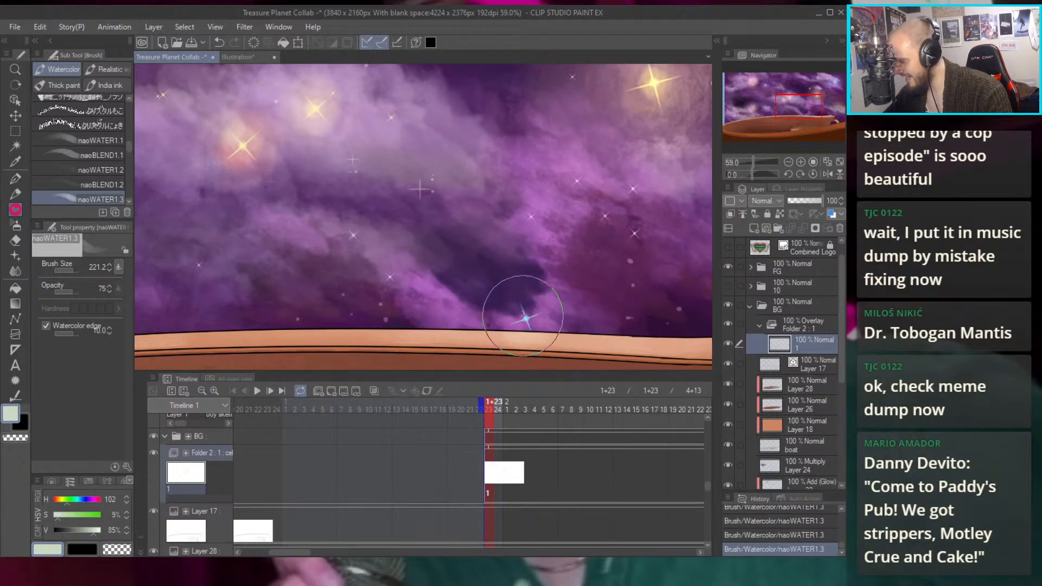
pyautogui.press('e')
pyautogui.moveTo(514, 344); pyautogui.dragTo(600, 351)
pyautogui.moveTo(590, 237); pyautogui.dragTo(500, 232)
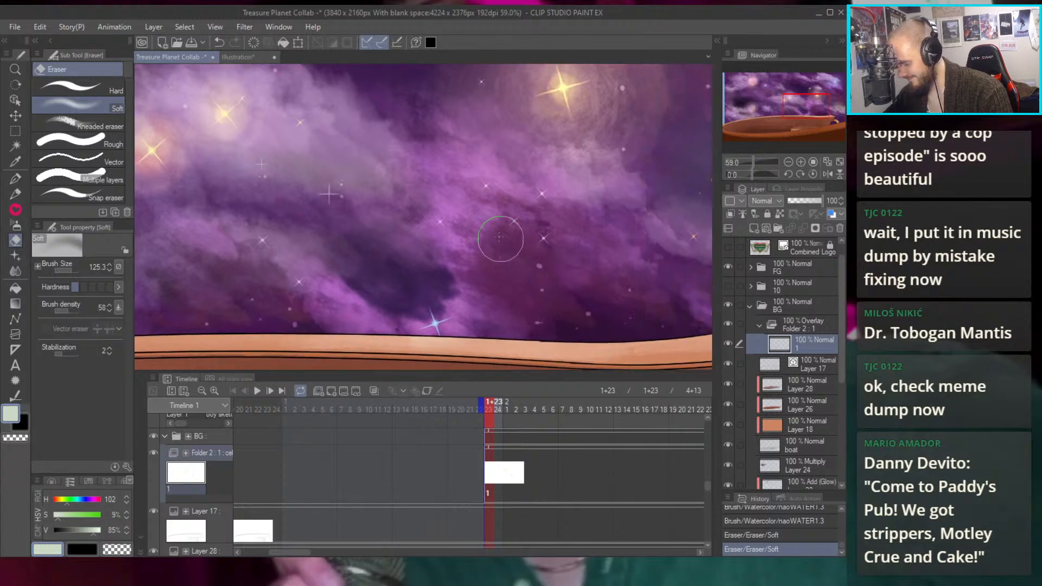
pyautogui.press('b')
pyautogui.moveTo(429, 307); pyautogui.dragTo(413, 280)
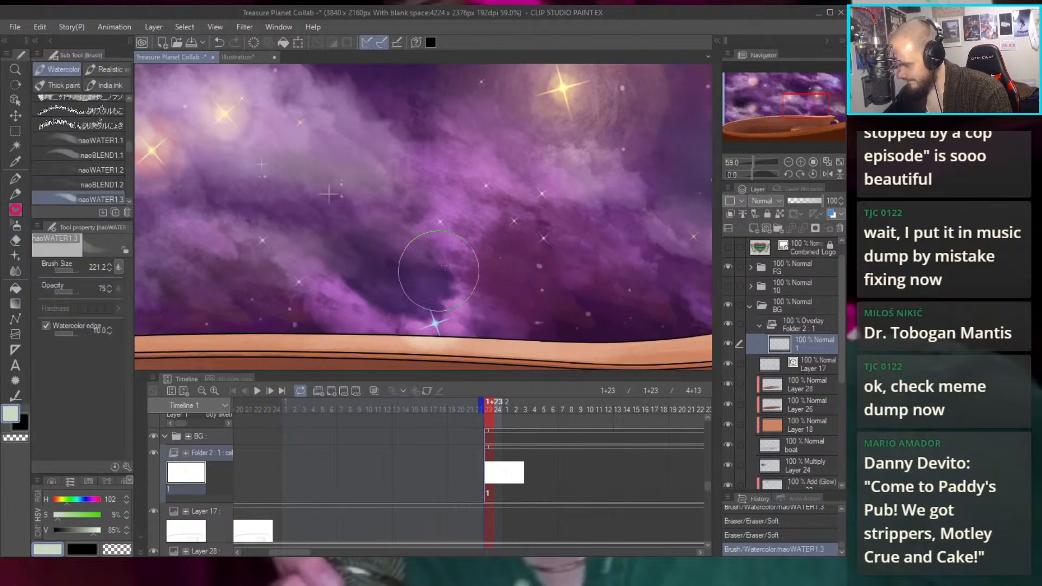
# Paint the pale green glow over the blue star above the boat's rim and the blue star beside the spout
pyautogui.scroll(-5, 494, 172)
pyautogui.scroll(5, 600, 198)
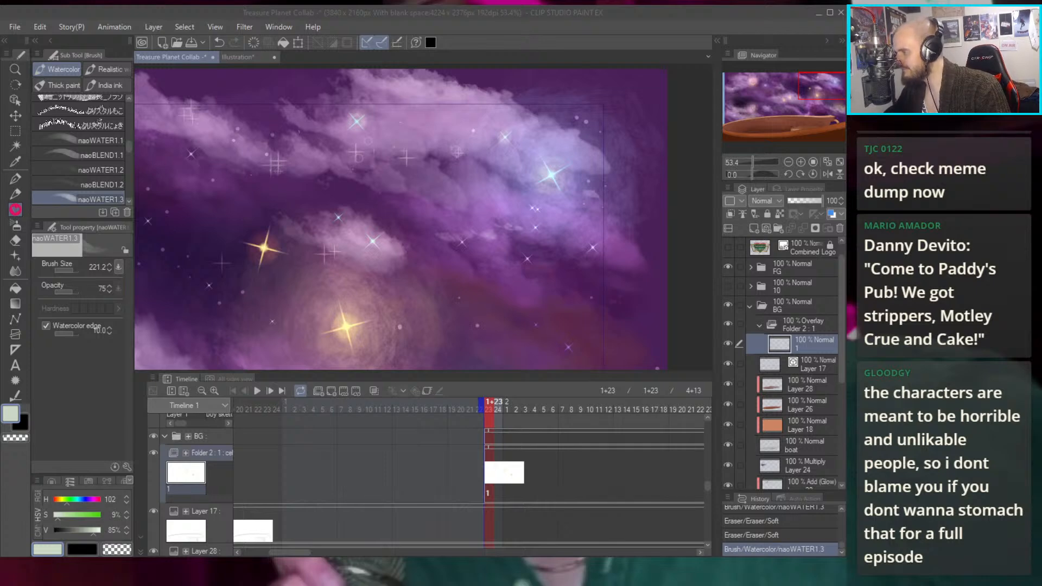
pyautogui.scroll(-5, 558, 244)
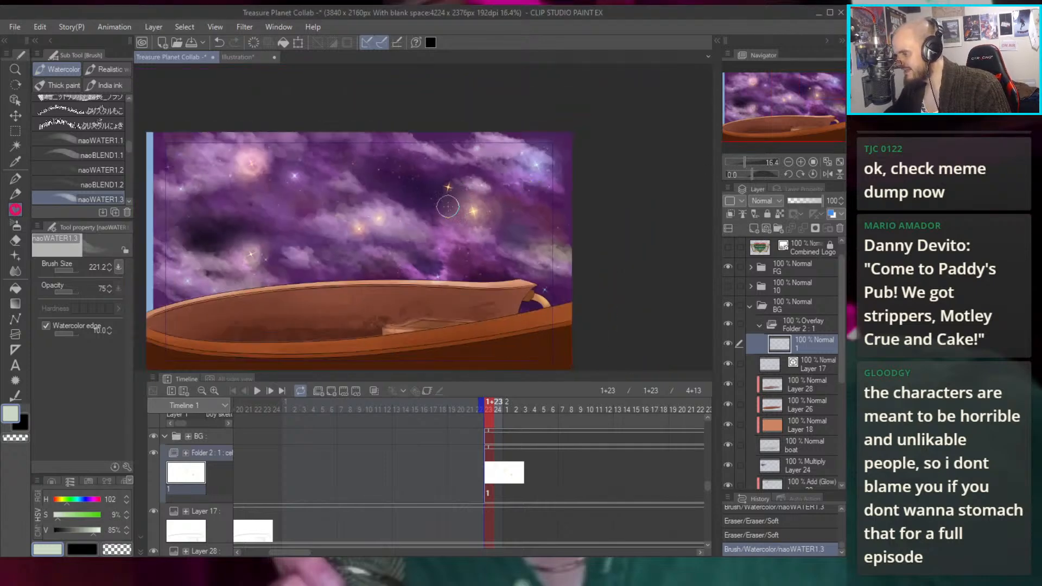
pyautogui.scroll(2, 453, 201)
pyautogui.scroll(-2, 532, 235)
pyautogui.scroll(3, 470, 278)
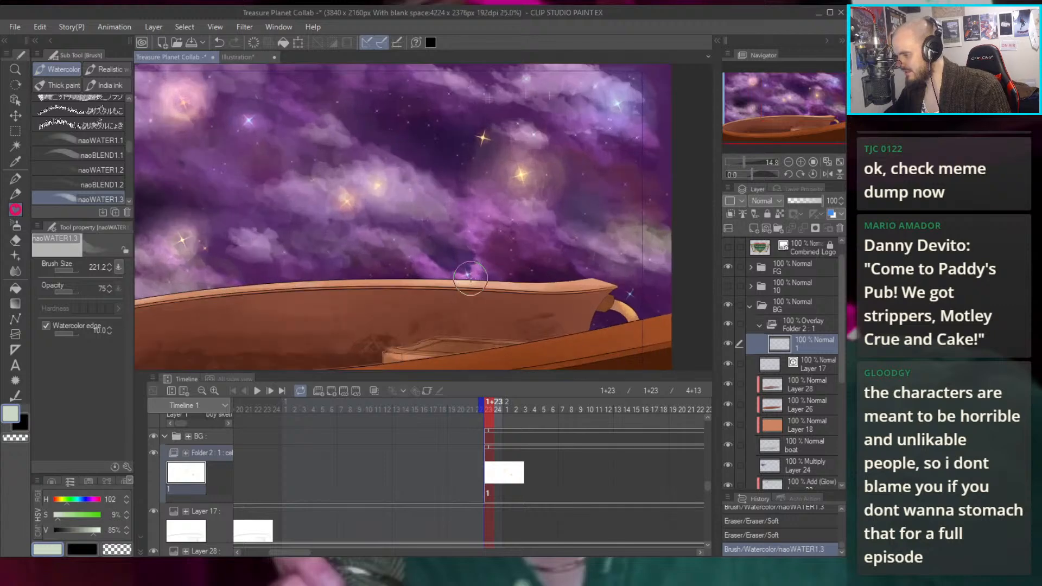
pyautogui.scroll(5, 470, 278)
pyautogui.moveTo(445, 275); pyautogui.dragTo(462, 271)
pyautogui.moveTo(705, 223)
pyautogui.mouseDown()
pyautogui.moveTo(597, 221)
pyautogui.moveTo(483, 176)
pyautogui.mouseUp()
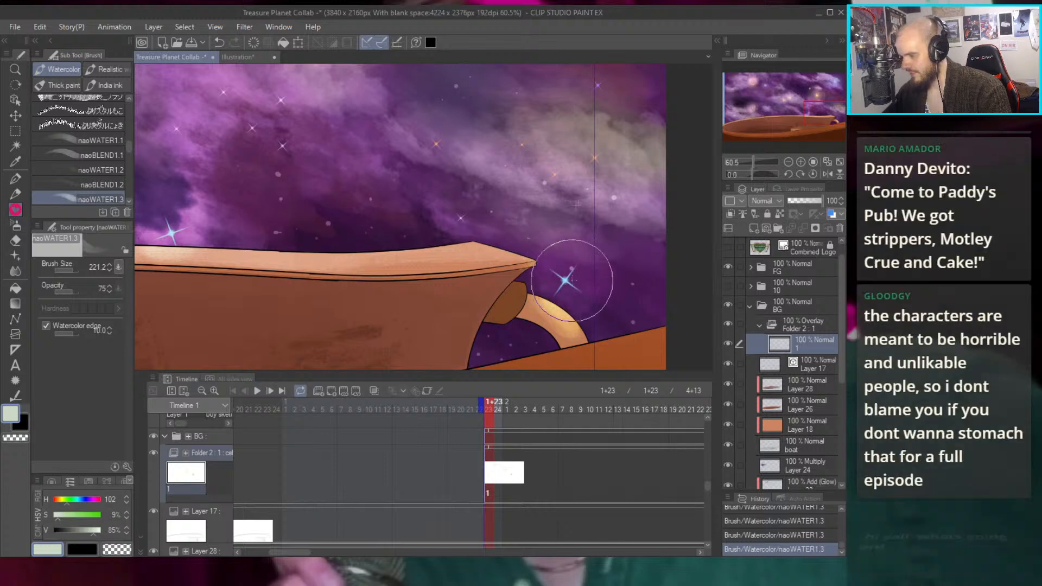
# Sample a small star's lavender (hue 279, saturation 24%, value 98%) and recolour the two blue stars by the boat's rim and spout on Layer 21
pyautogui.scroll(3, 475, 217)
pyautogui.scroll(4, 475, 217)
pyautogui.keyDown('alt'); pyautogui.click(513, 269); pyautogui.keyUp('alt')
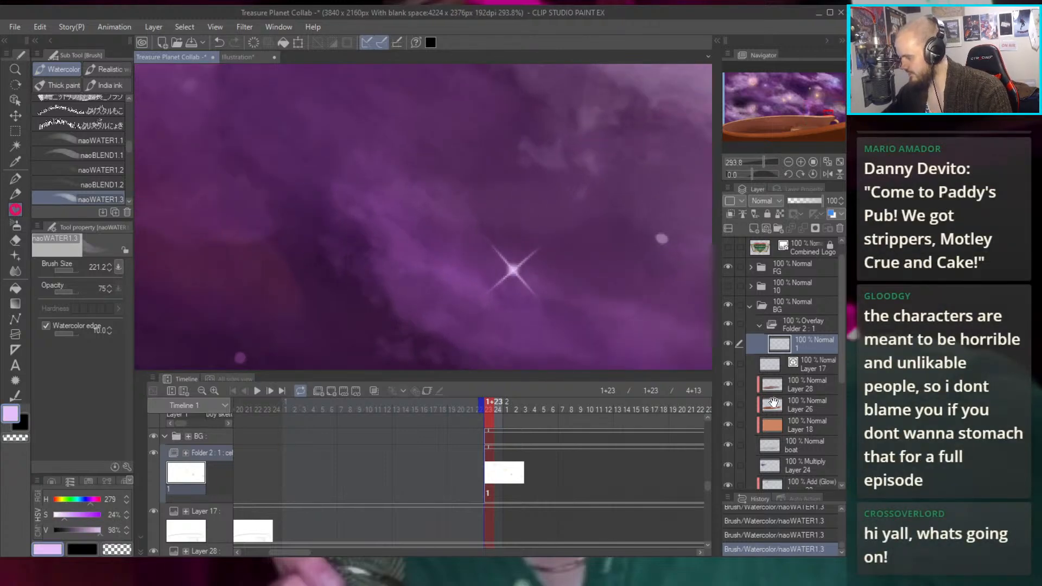
pyautogui.scroll(-5, 774, 401)
pyautogui.scroll(-4, 780, 364)
pyautogui.click(780, 364)
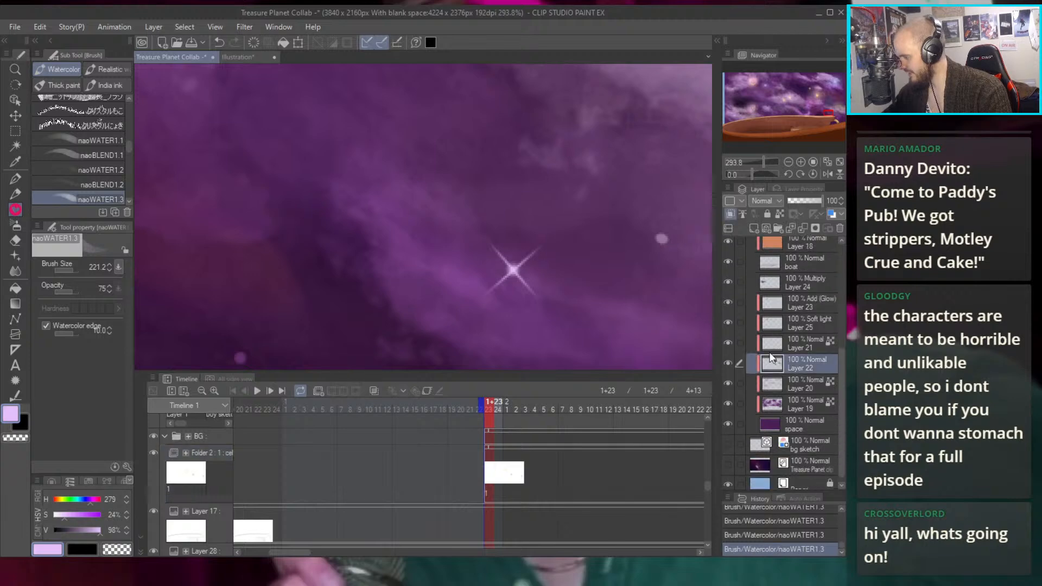
pyautogui.click(810, 348)
pyautogui.scroll(-8, 510, 280)
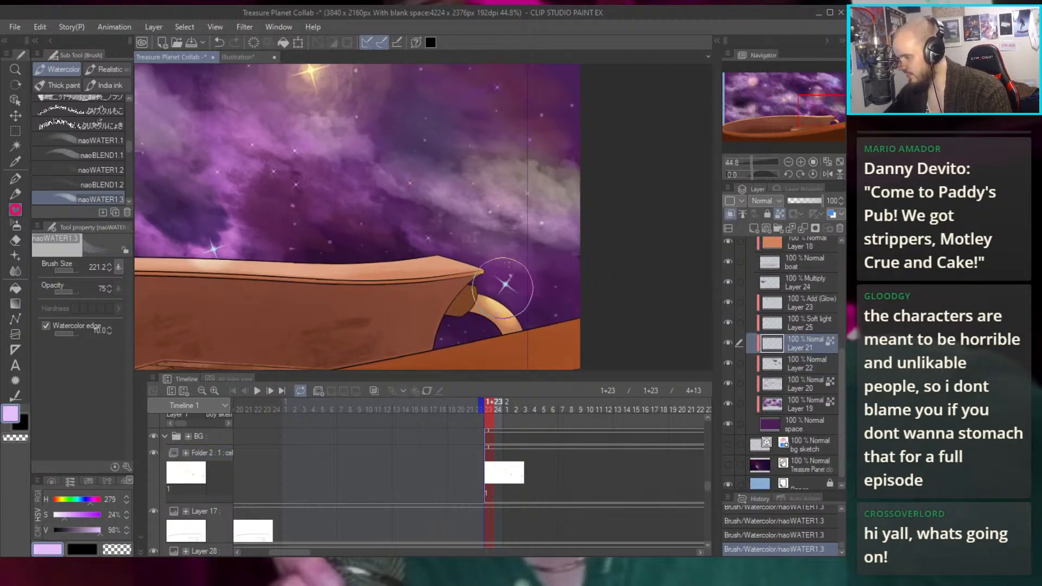
pyautogui.scroll(3, 525, 275)
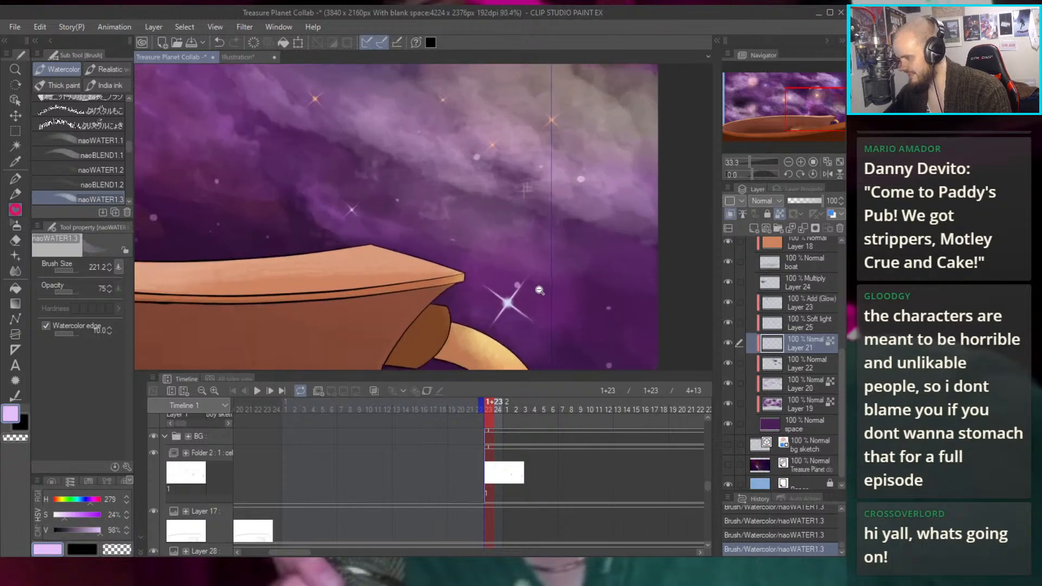
pyautogui.scroll(-4, 522, 293)
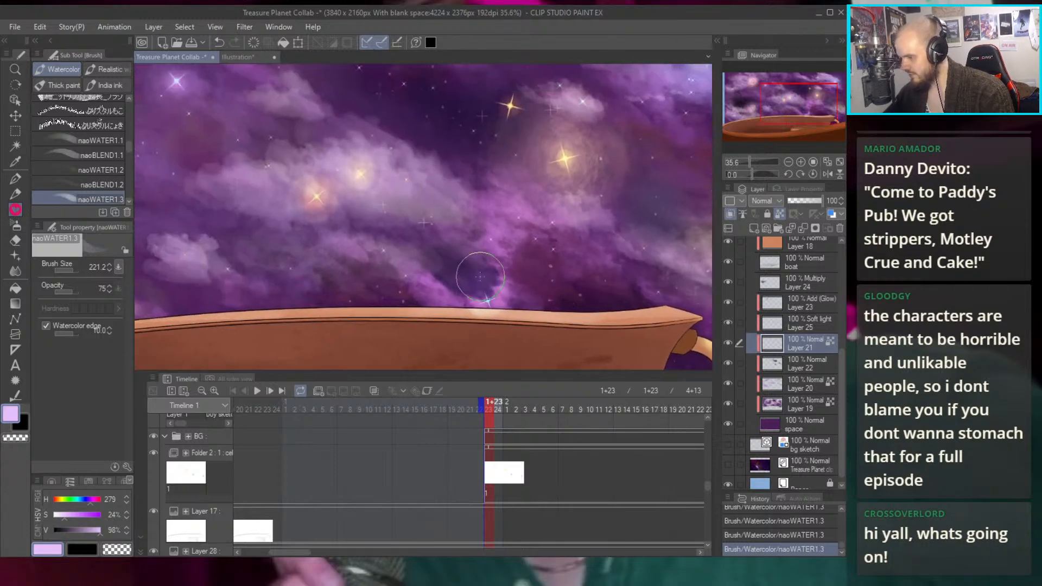
pyautogui.scroll(4, 490, 292)
pyautogui.scroll(-5, 491, 292)
# Examine the star colours and glows across the rest of the sky
pyautogui.moveTo(439, 288); pyautogui.dragTo(698, 301)
pyautogui.scroll(2, 467, 298)
pyautogui.moveTo(467, 298); pyautogui.dragTo(482, 347)
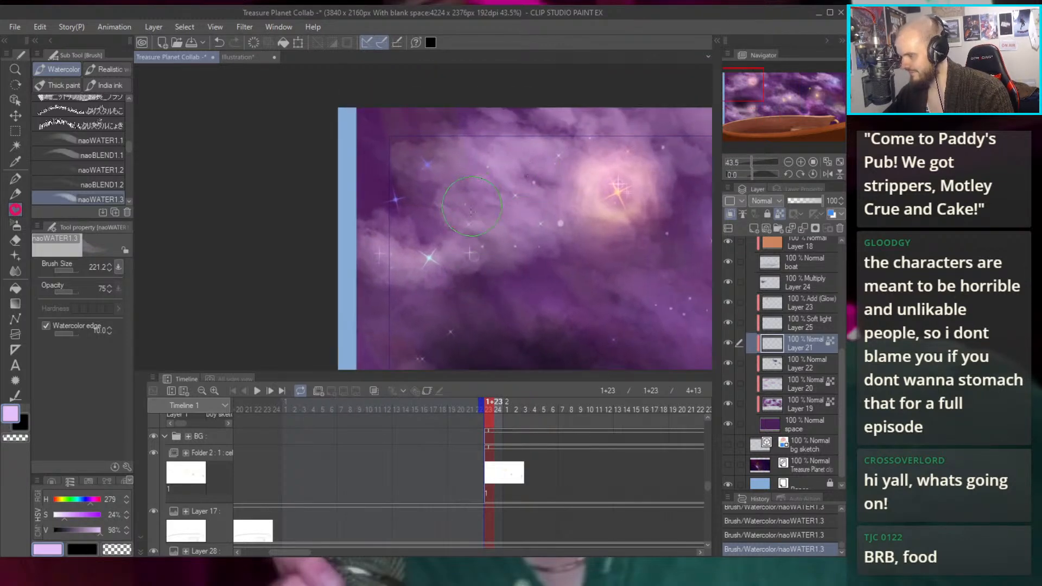
pyautogui.moveTo(541, 223); pyautogui.dragTo(334, 176)
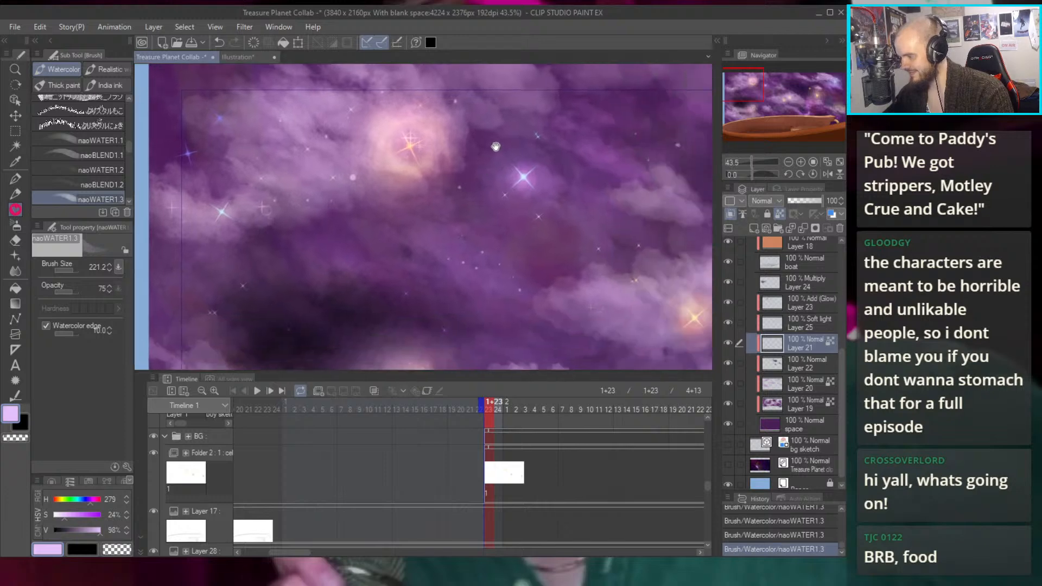
pyautogui.moveTo(563, 230); pyautogui.dragTo(483, 230)
pyautogui.moveTo(642, 221); pyautogui.dragTo(568, 189)
pyautogui.moveTo(673, 202); pyautogui.dragTo(710, 203)
pyautogui.moveTo(608, 223); pyautogui.dragTo(598, 220)
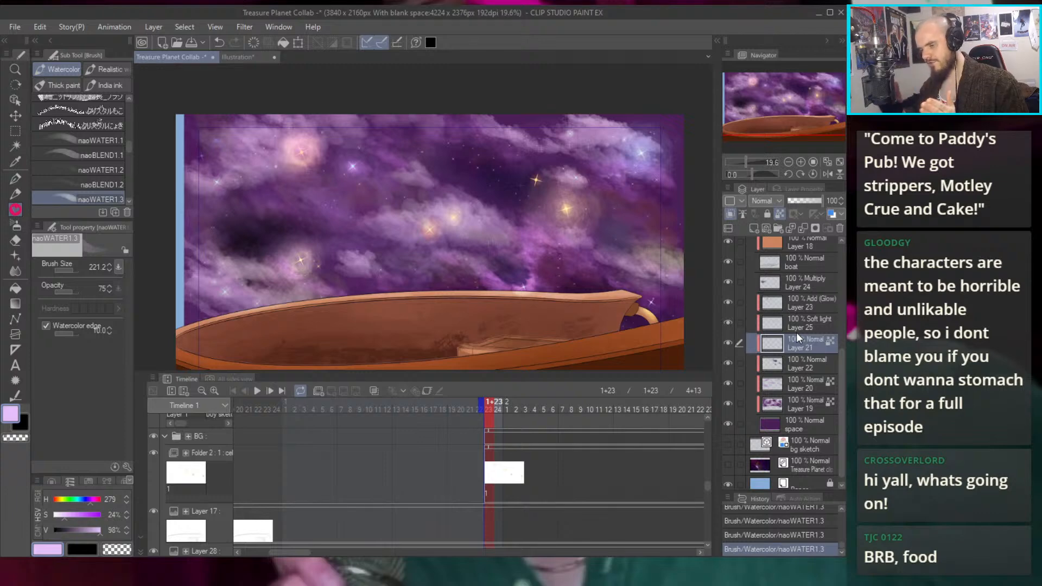
# Compare the sky with and without the star glows by hiding and reshowing cel 1 of the Overlay animation folder
pyautogui.scroll(5, 776, 313)
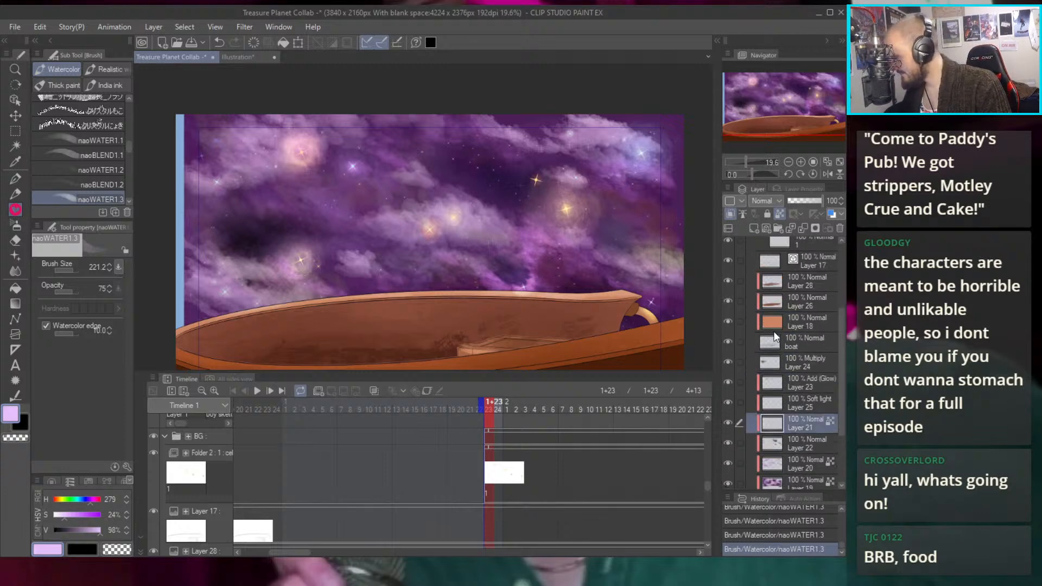
pyautogui.click(780, 363)
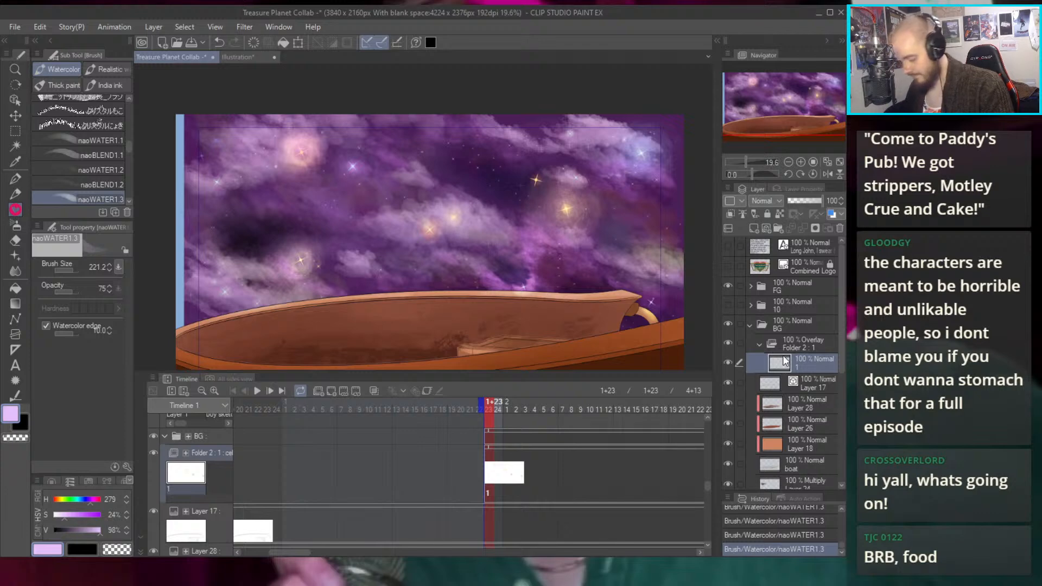
pyautogui.press('k')
pyautogui.scroll(-3, 369, 202)
pyautogui.scroll(3, 414, 191)
pyautogui.scroll(-3, 408, 205)
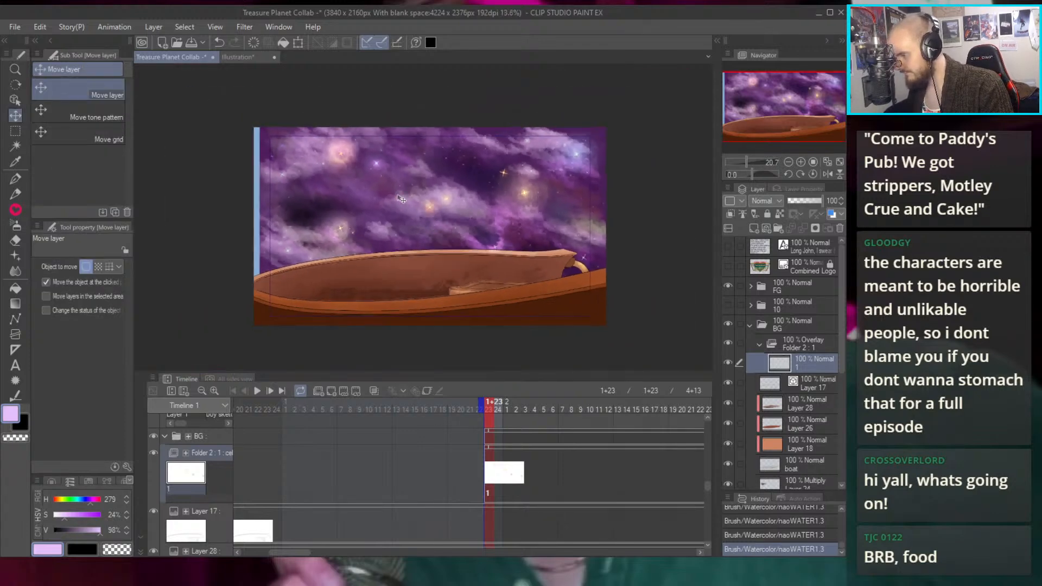
pyautogui.scroll(3, 408, 204)
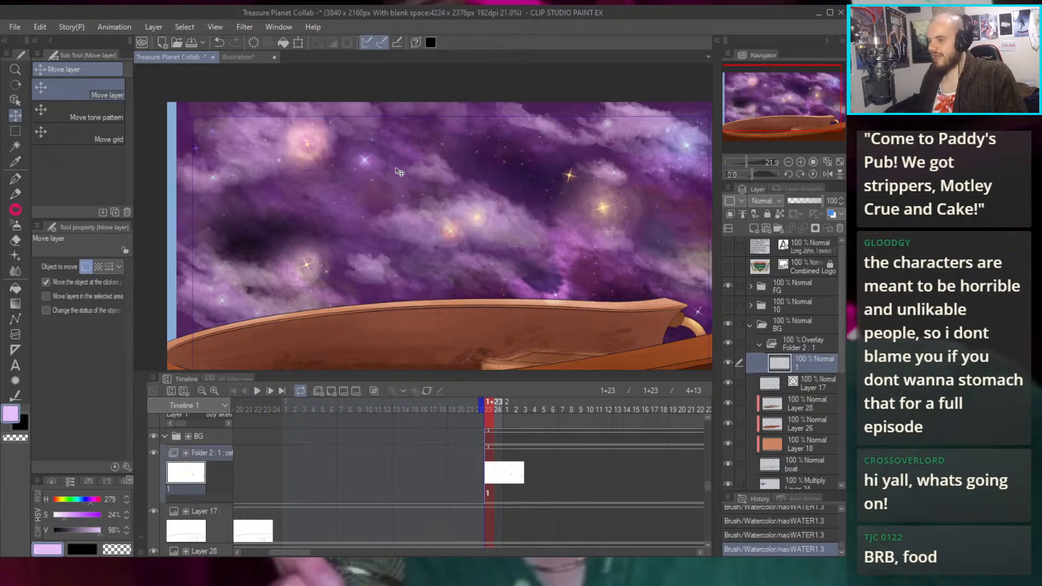
pyautogui.click(728, 362)
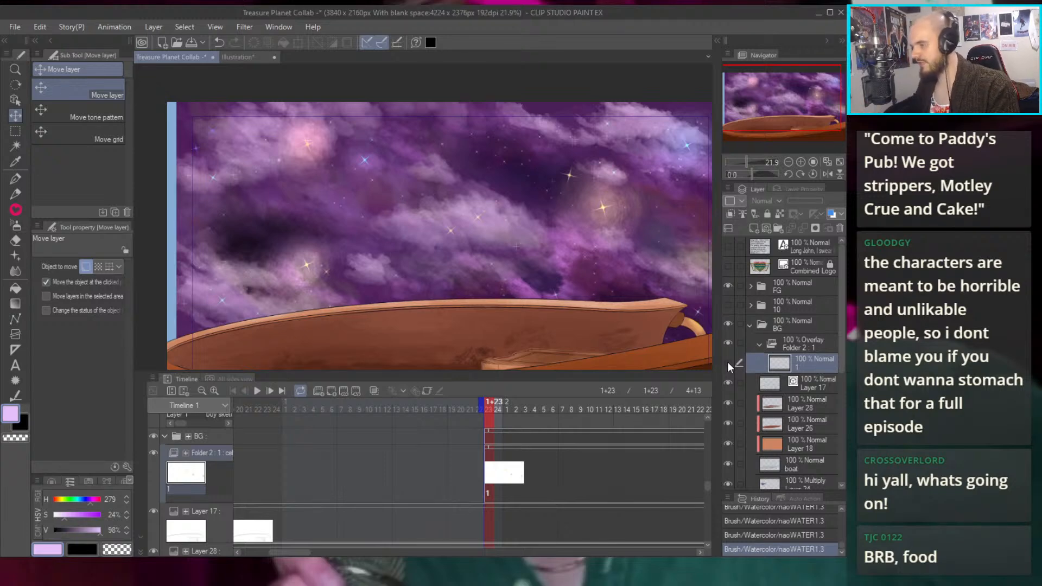
pyautogui.click(728, 361)
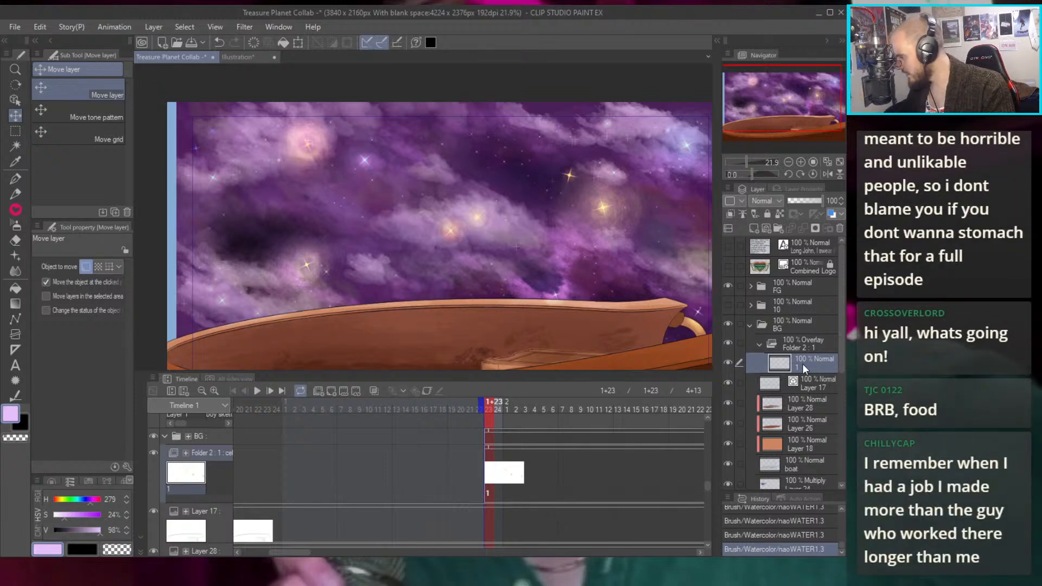
# Take glow cel 1 out of animation Folder 2, place it directly above the folder, and set its blending mode to Overlay
pyautogui.moveTo(786, 334); pyautogui.dragTo(786, 336)
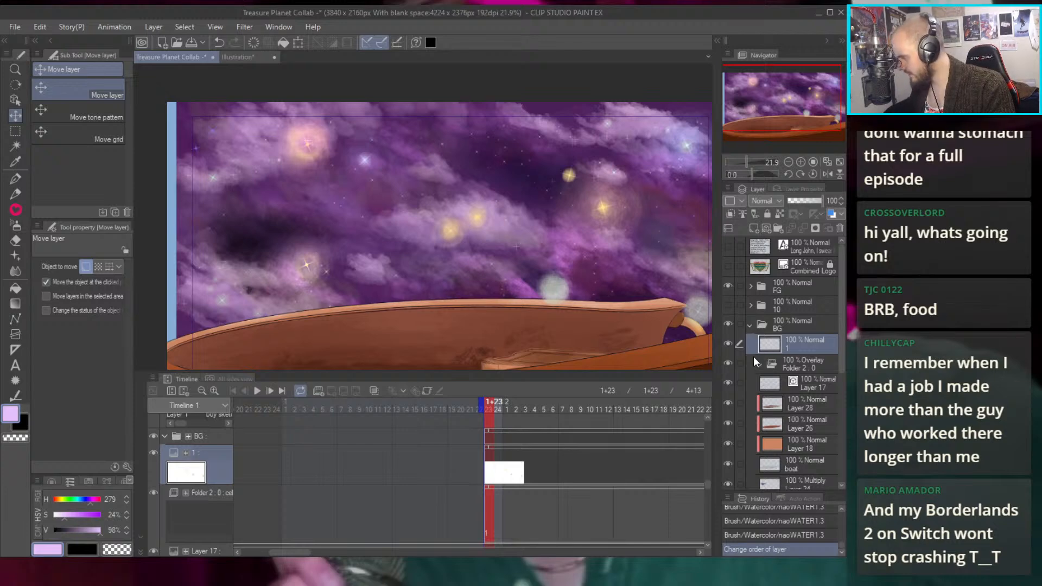
pyautogui.hotkey('alt', 'shift', 'o')
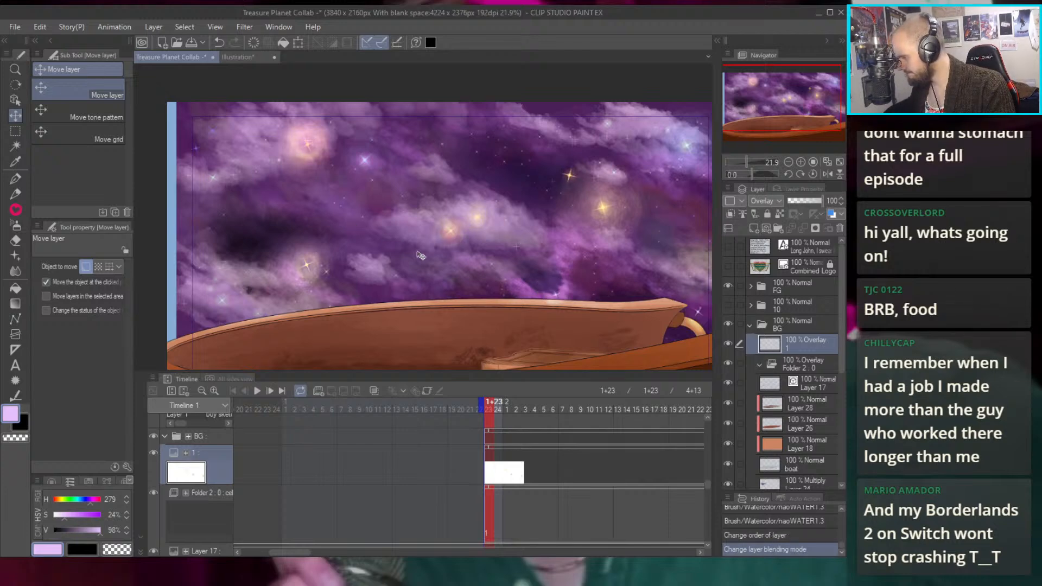
pyautogui.scroll(-2, 421, 196)
pyautogui.scroll(3, 450, 237)
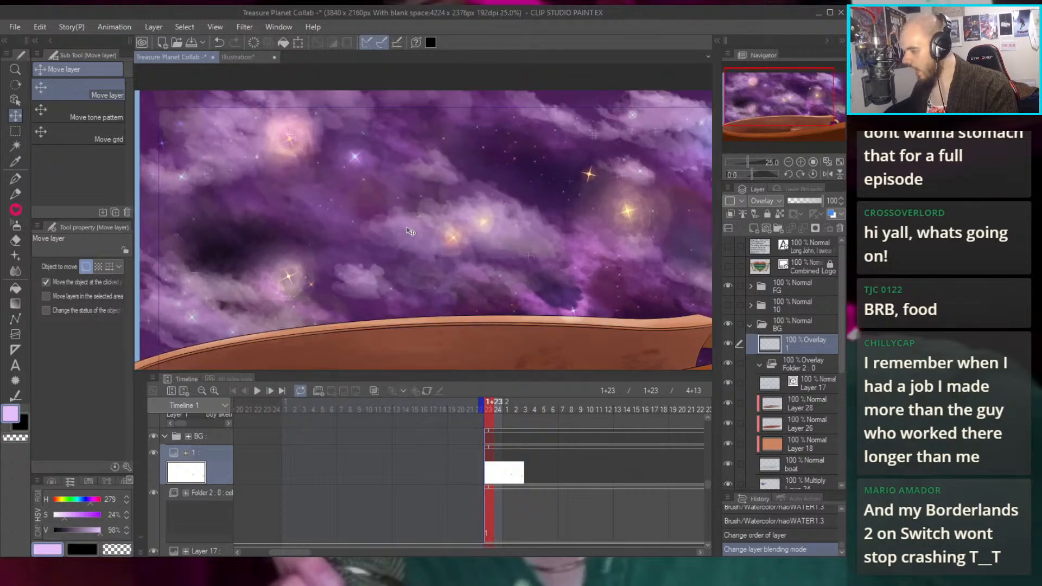
# Soften the glow on the orange-gold star in the central cloud with the Blur tool at brush size 269.6
pyautogui.press('j')
pyautogui.moveTo(450, 234); pyautogui.dragTo(453, 231)
pyautogui.scroll(-2, 363, 160)
pyautogui.scroll(1, 363, 159)
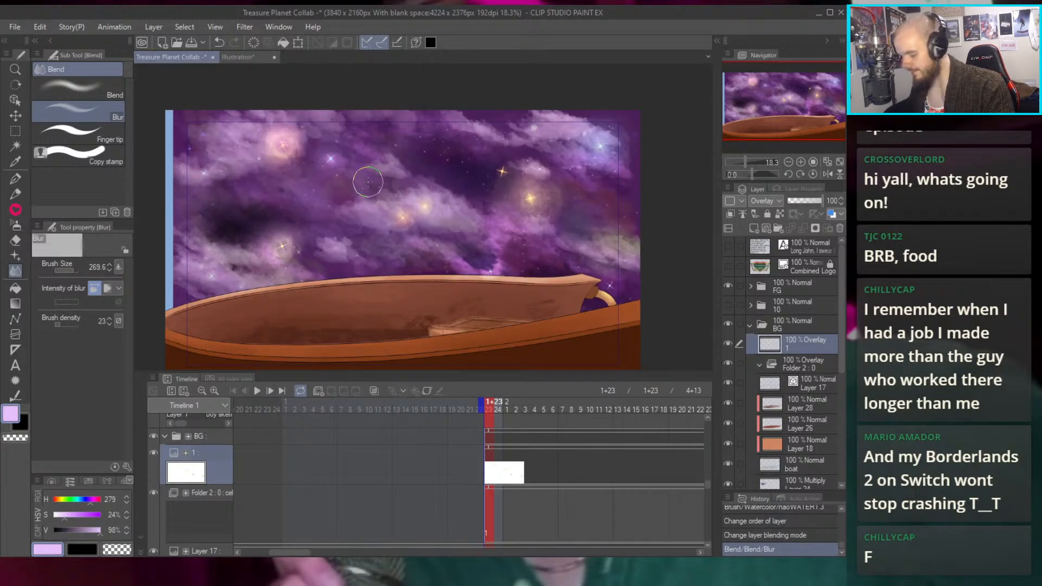
# Enable keyframes on the Overlay glow layer 1
pyautogui.press('v')
pyautogui.moveTo(539, 461); pyautogui.dragTo(352, 444)
pyautogui.click(428, 392)
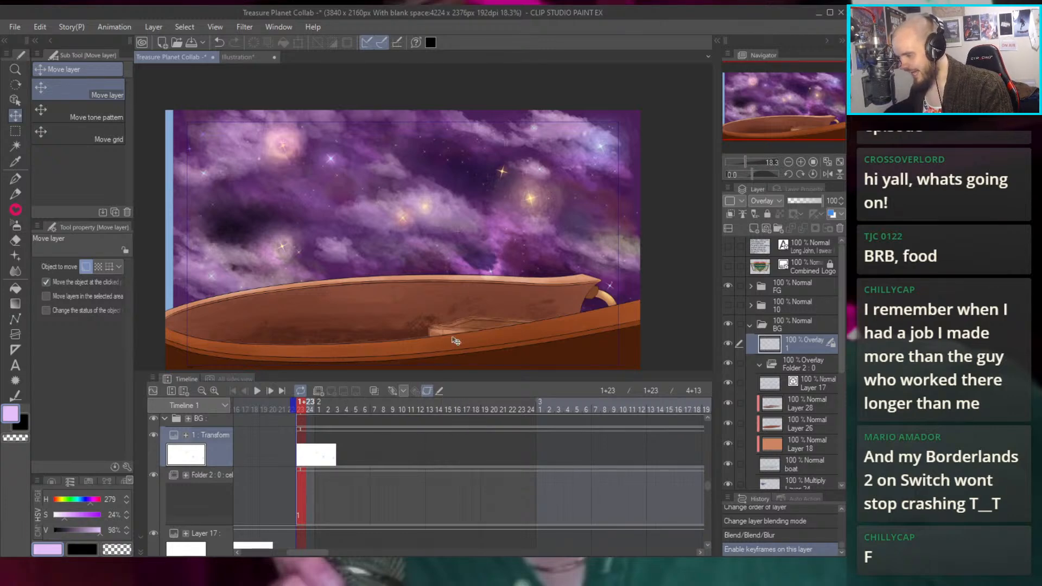
# Select glow layer 1 with the Object tool and add opacity and transform keyframes at frame 1+23
pyautogui.press('o')
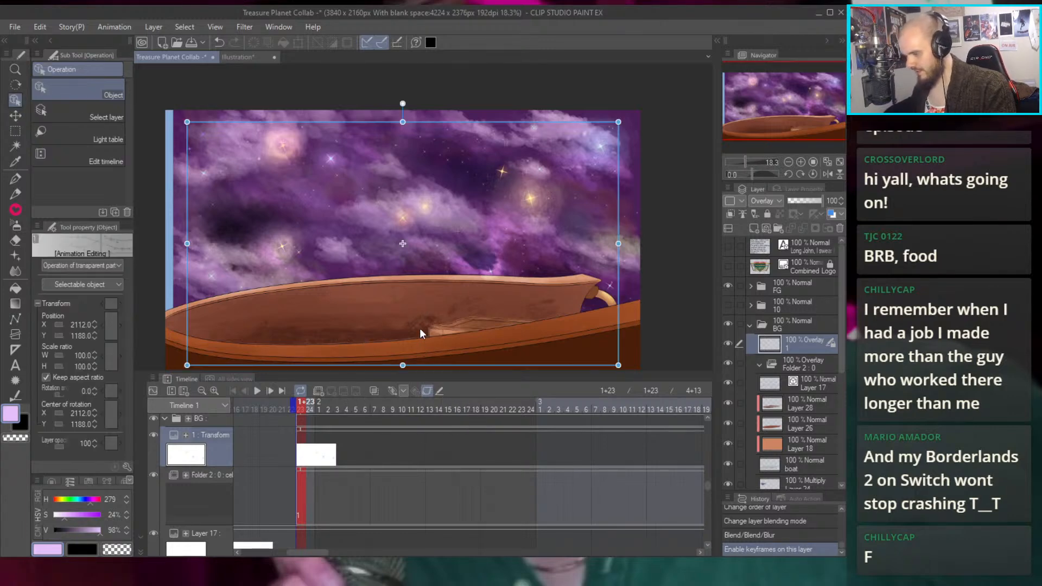
pyautogui.moveTo(419, 327); pyautogui.dragTo(419, 331)
pyautogui.scroll(5, 419, 334)
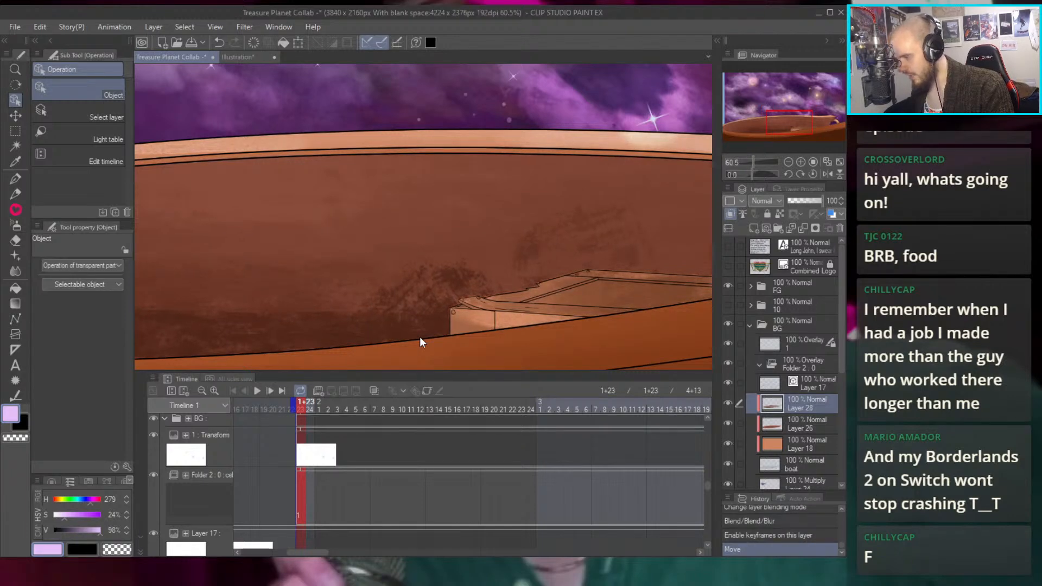
pyautogui.scroll(-5, 376, 290)
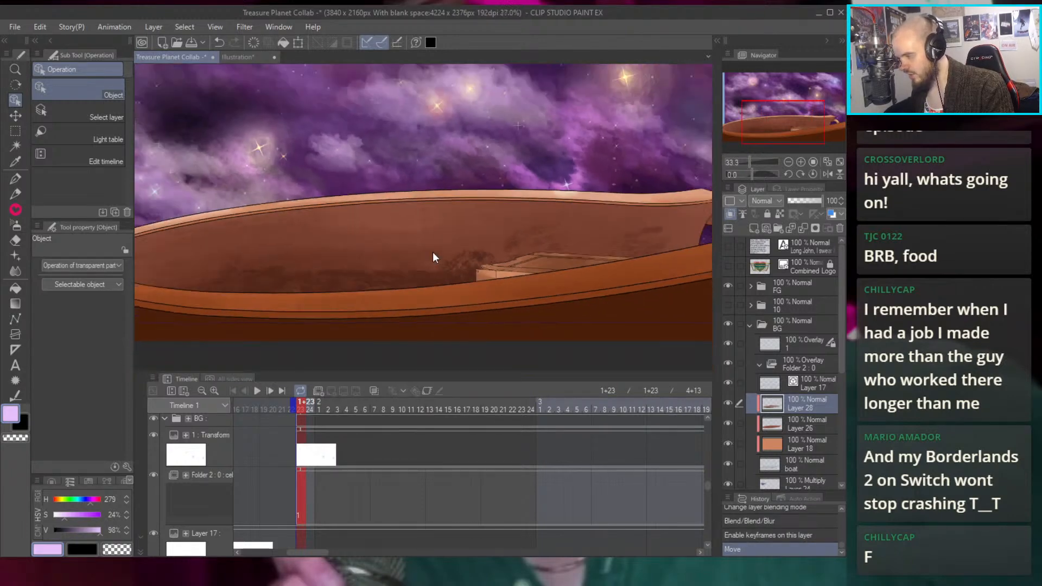
pyautogui.click(815, 342)
pyautogui.scroll(-3, 272, 321)
pyautogui.scroll(2, 324, 243)
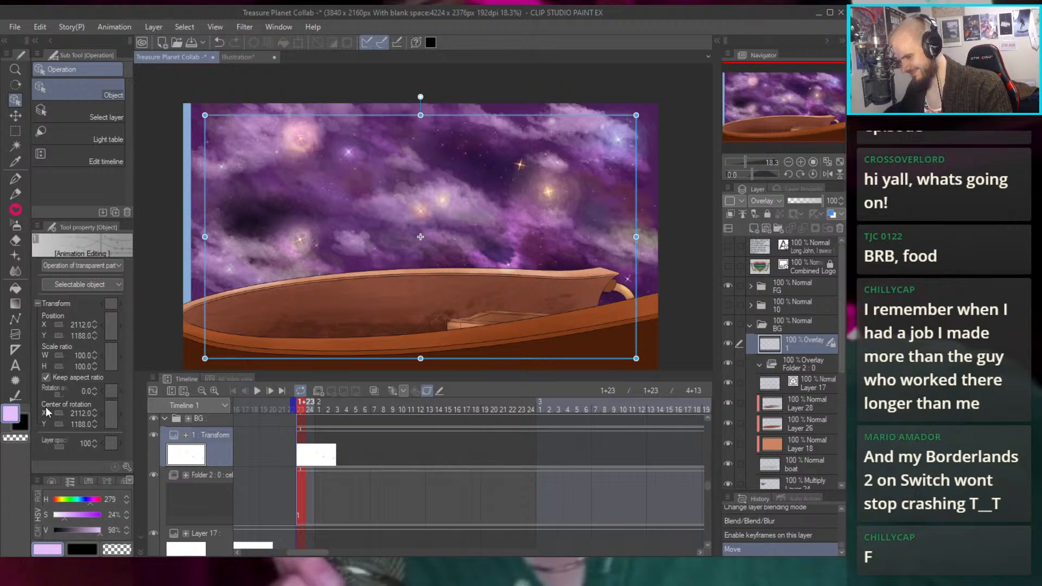
pyautogui.click(108, 444)
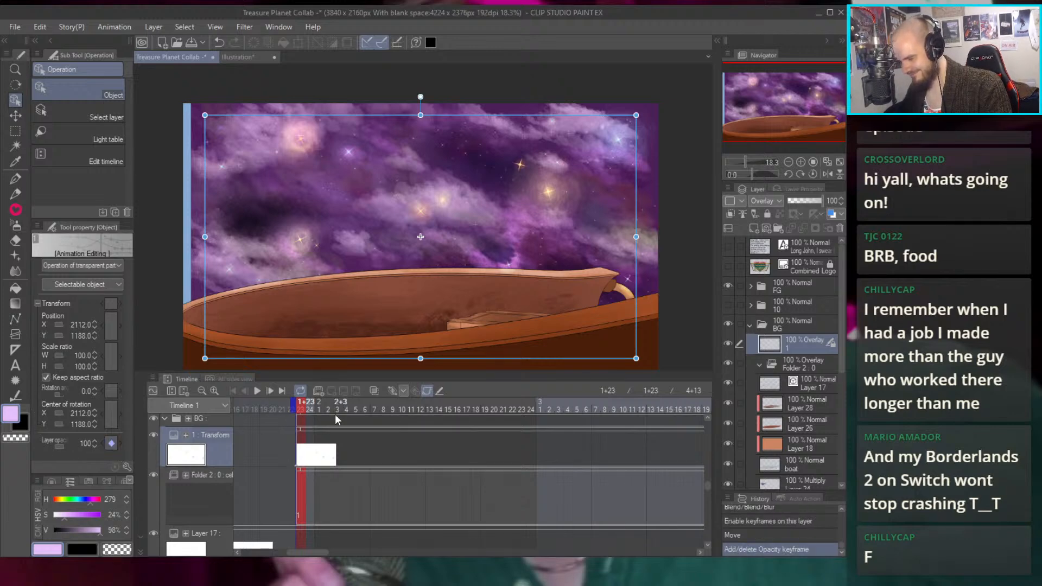
pyautogui.click(392, 391)
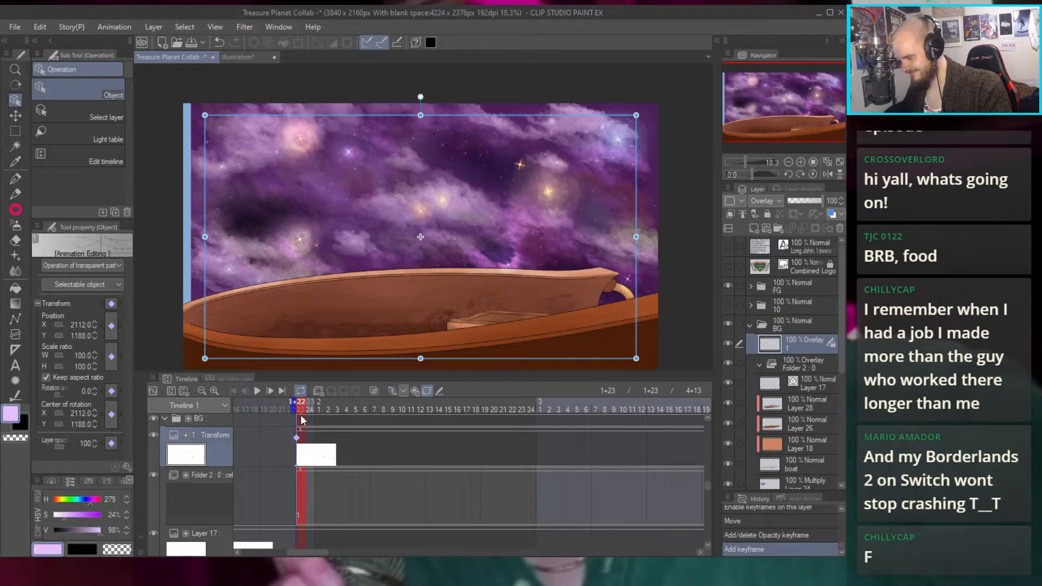
# Set the glow layer's opacity to 70 at frame 2+24
pyautogui.click(383, 409)
pyautogui.click(439, 409)
pyautogui.click(496, 405)
pyautogui.click(531, 410)
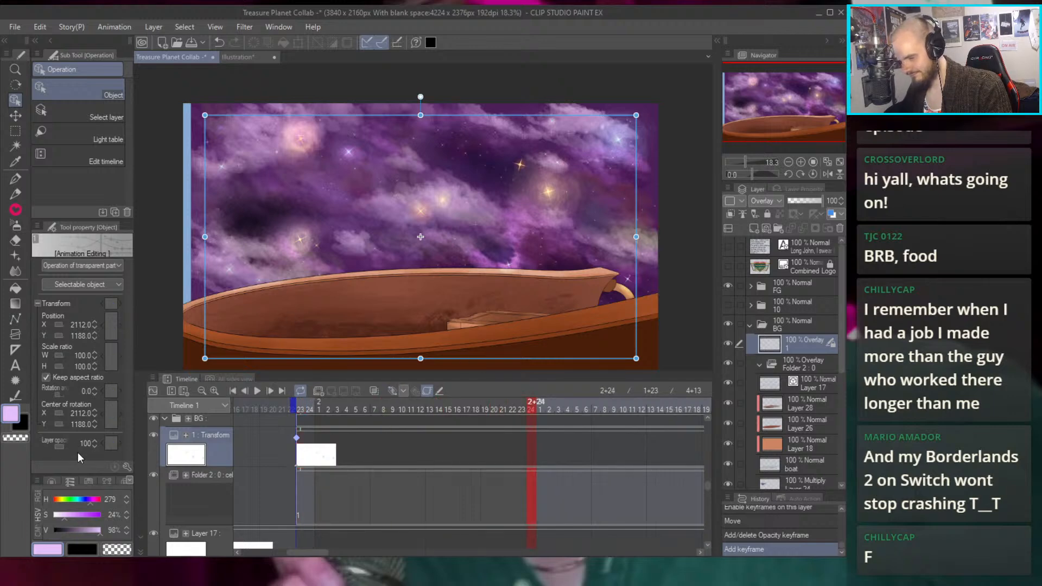
pyautogui.click(65, 447)
pyautogui.click(65, 448)
pyautogui.click(66, 448)
pyautogui.click(65, 447)
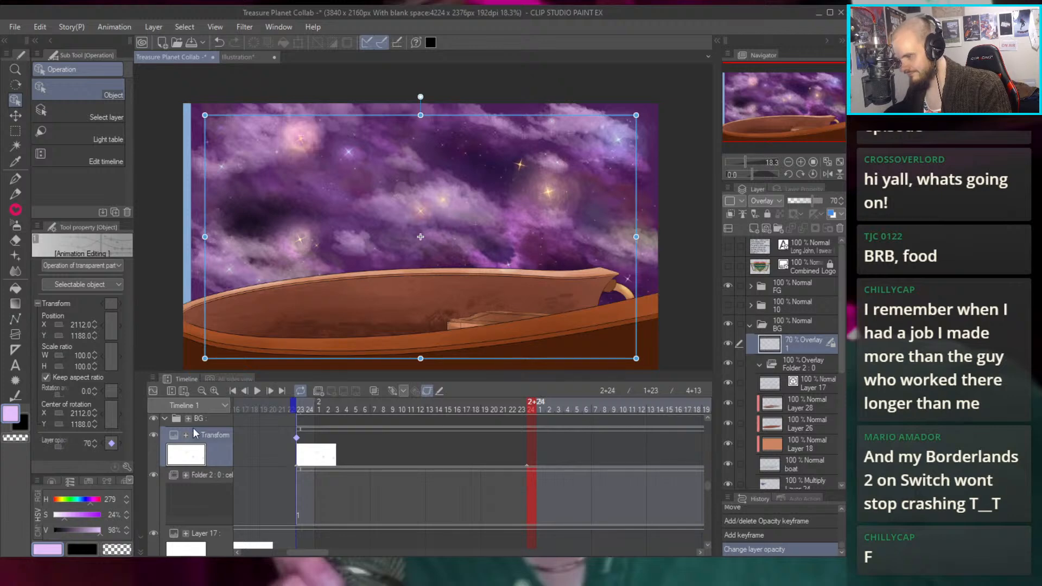
# Set the glow layer's opacity to 100 at frame 3+15
pyautogui.moveTo(537, 406); pyautogui.dragTo(668, 411)
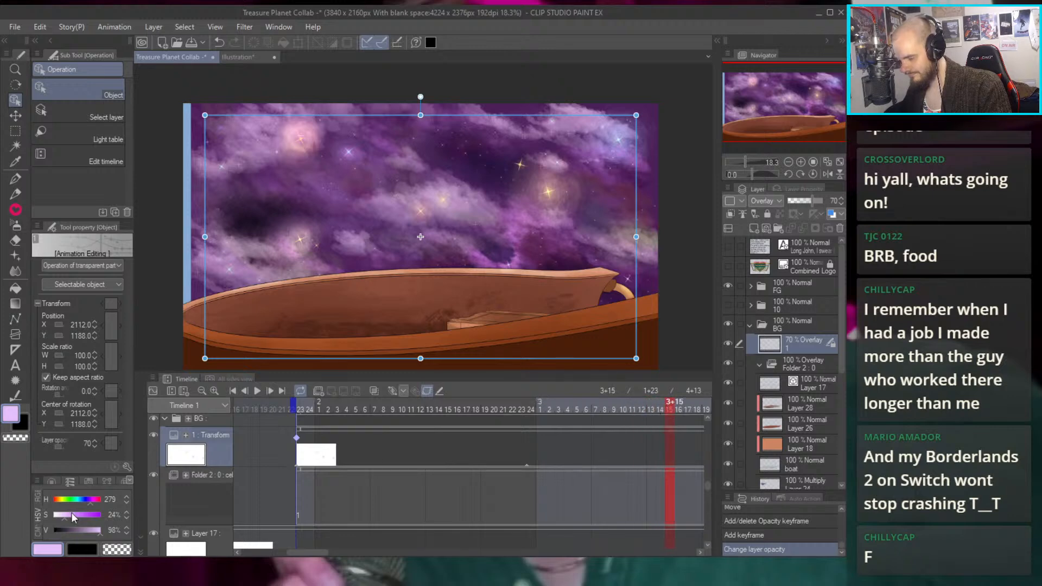
pyautogui.moveTo(59, 445); pyautogui.dragTo(99, 447)
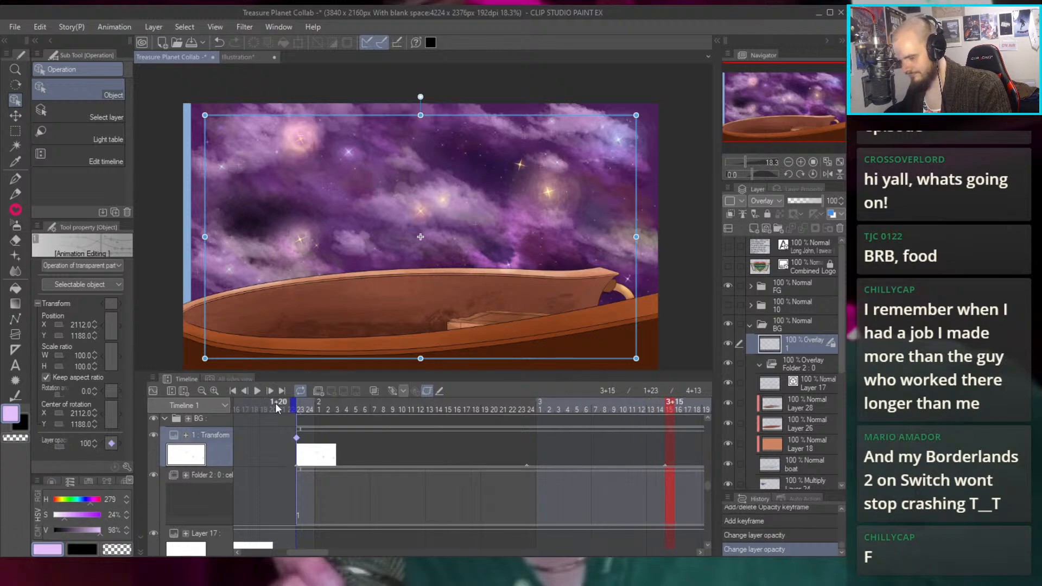
# Scrub through the keyframed range and play the animation from frame 1+23 to check the pulsing glow
pyautogui.moveTo(308, 408); pyautogui.dragTo(500, 424)
pyautogui.moveTo(624, 419); pyautogui.dragTo(441, 425)
pyautogui.moveTo(320, 432); pyautogui.dragTo(281, 435)
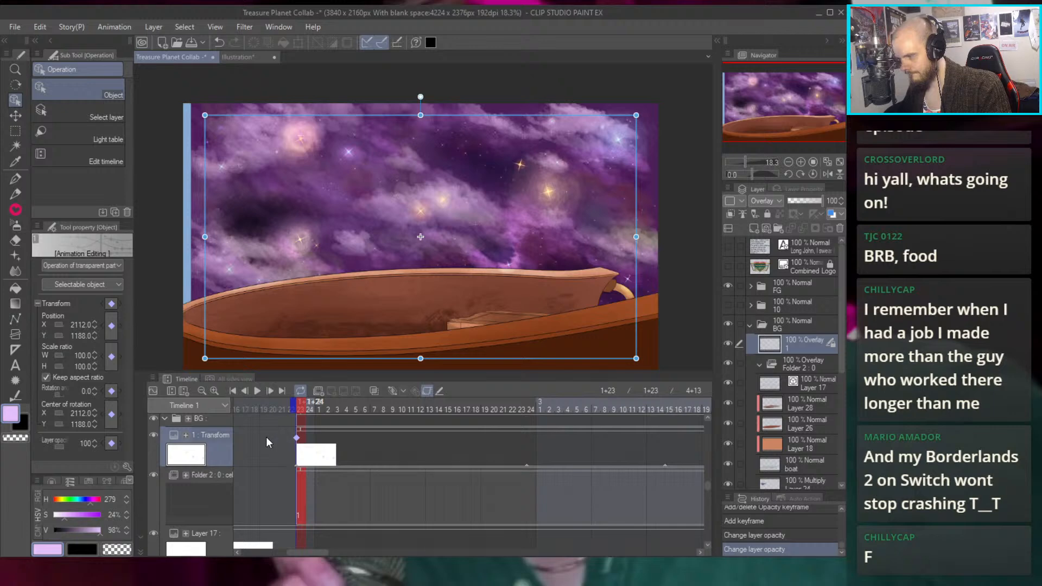
pyautogui.click(256, 391)
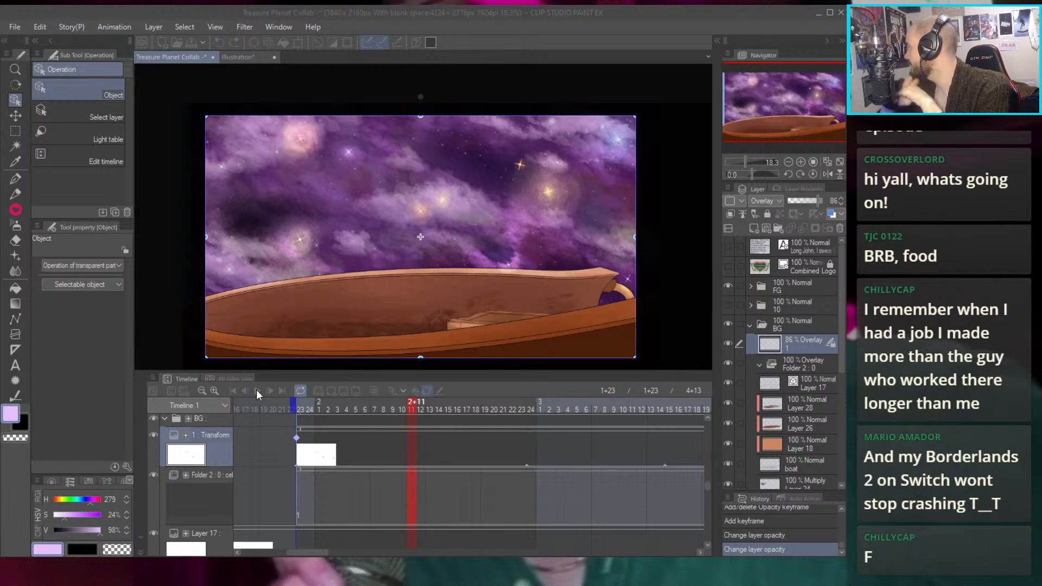
# Play the animation in a loop to review the pulsing star glow, then stop playback
pyautogui.click(256, 389)
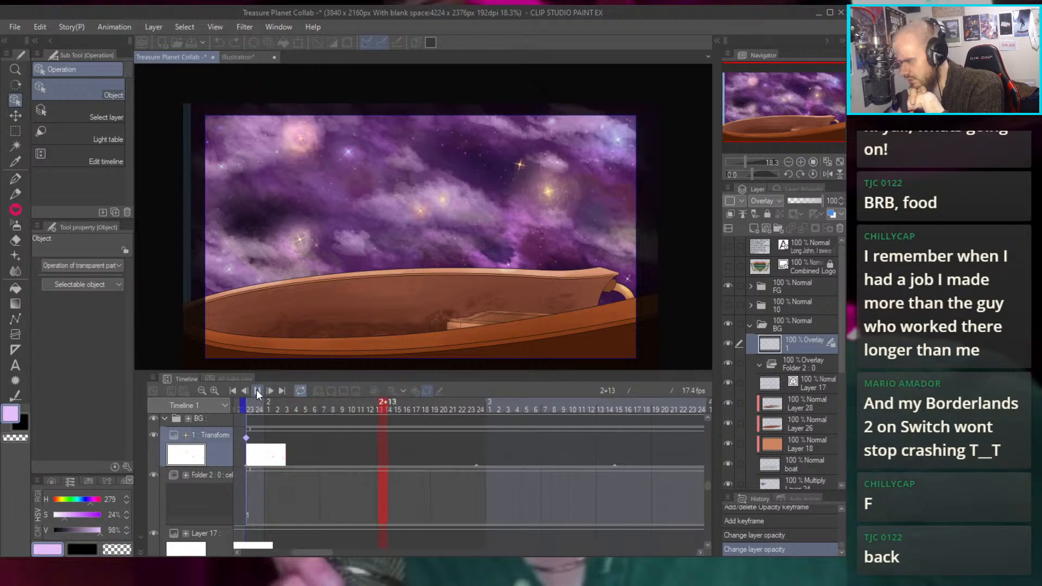
pyautogui.click(274, 407)
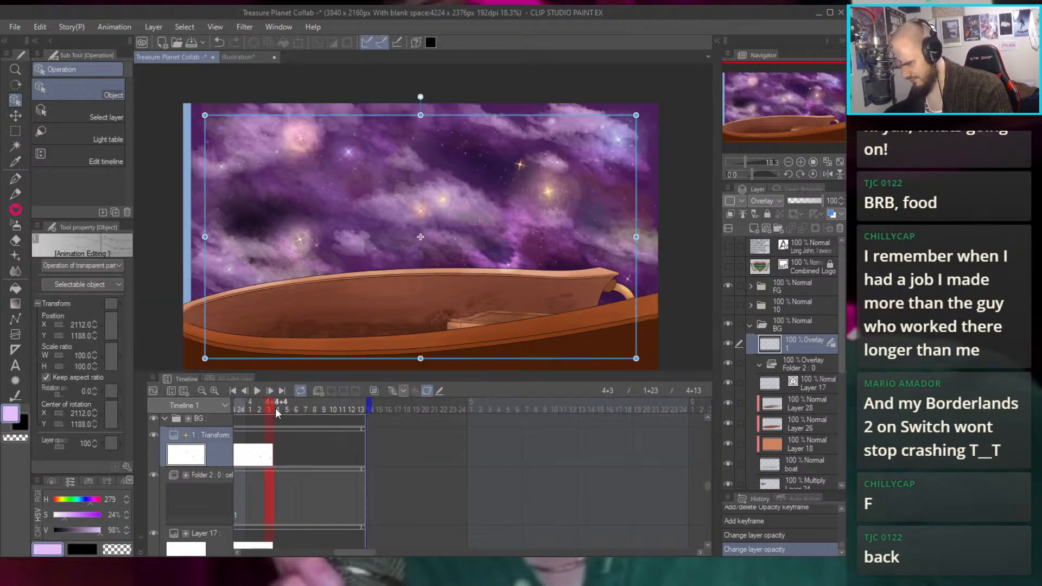
pyautogui.moveTo(263, 446); pyautogui.dragTo(654, 460)
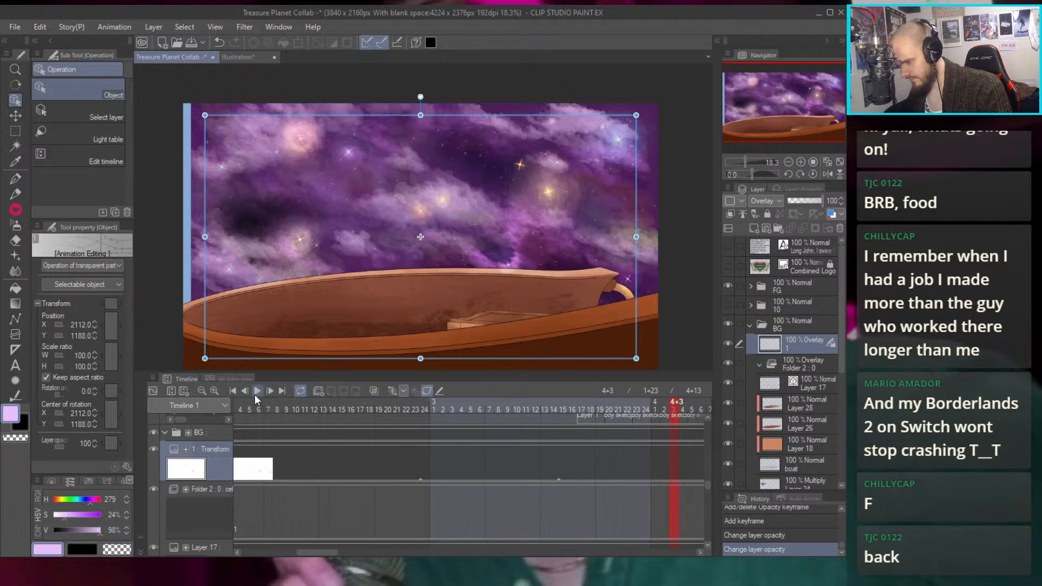
# Remove the glow layer's opacity keyframe at frame 3+15
pyautogui.click(202, 391)
pyautogui.click(201, 391)
pyautogui.moveTo(471, 466); pyautogui.dragTo(359, 478)
pyautogui.click(480, 419)
pyautogui.moveTo(480, 416); pyautogui.dragTo(488, 414)
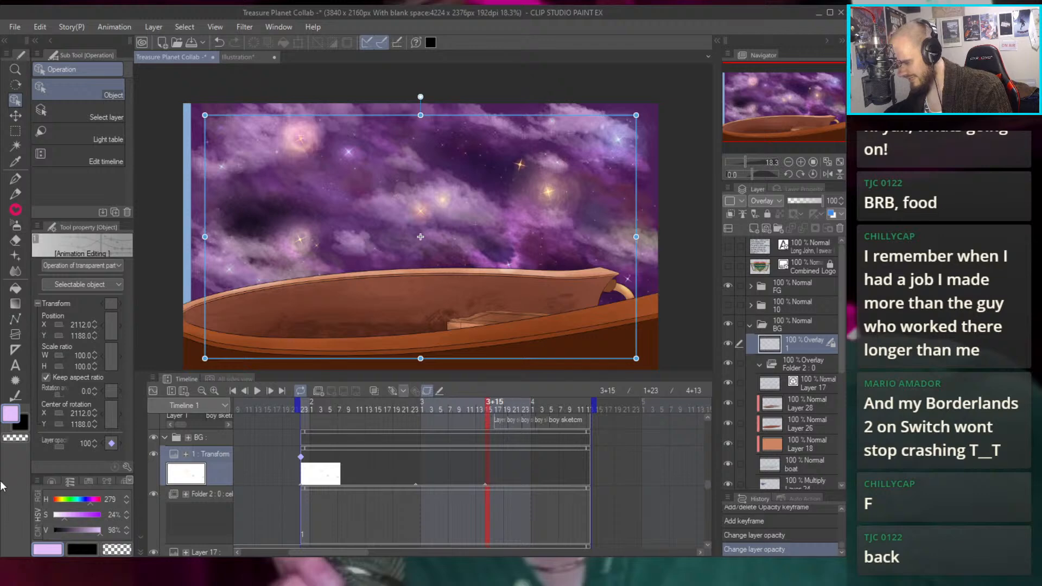
pyautogui.click(111, 444)
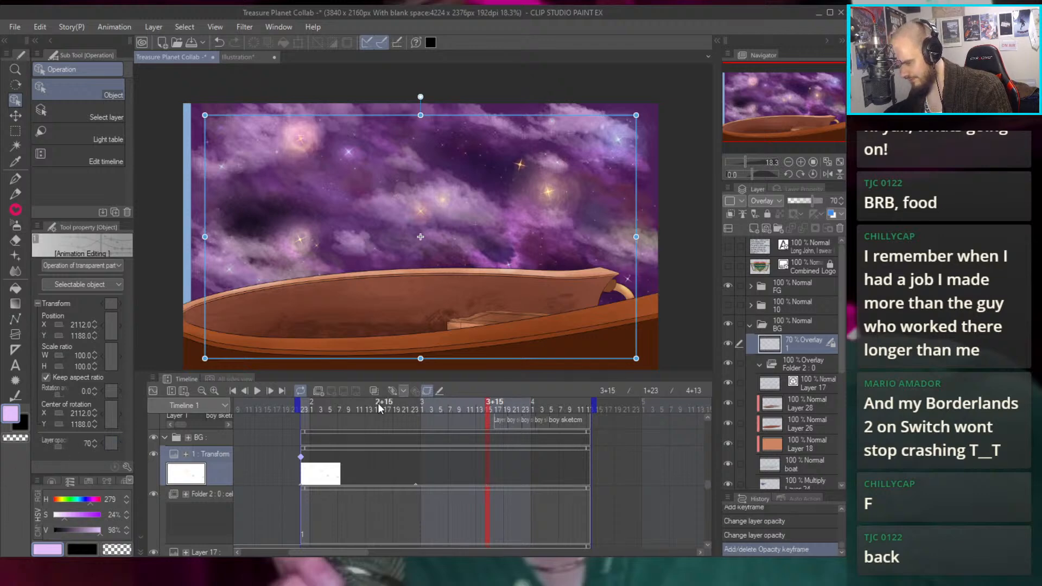
# Add an opacity keyframe to the glow layer at frame 4+1 and set its opacity to 100
pyautogui.click(538, 411)
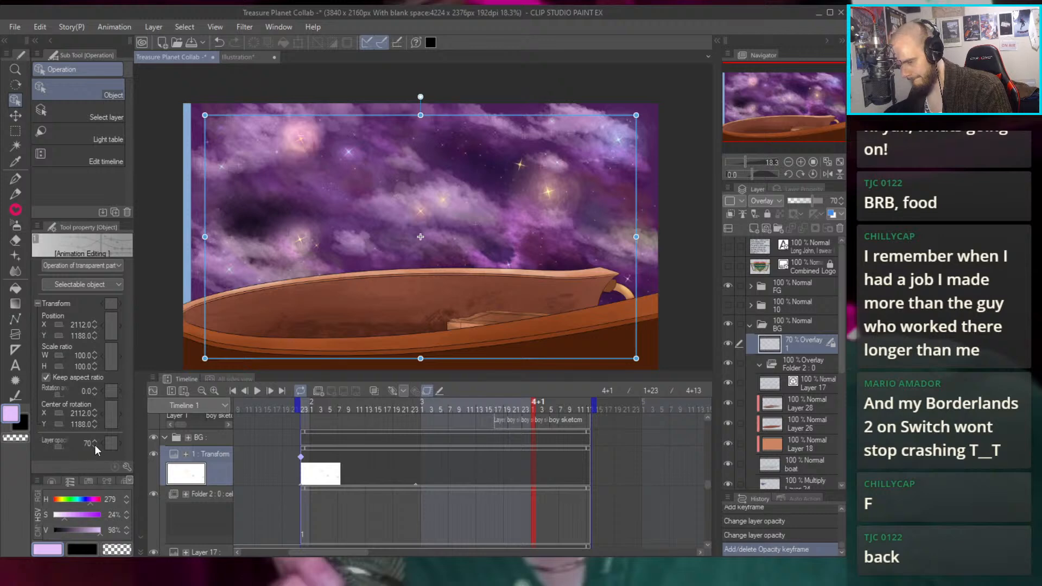
pyautogui.click(112, 444)
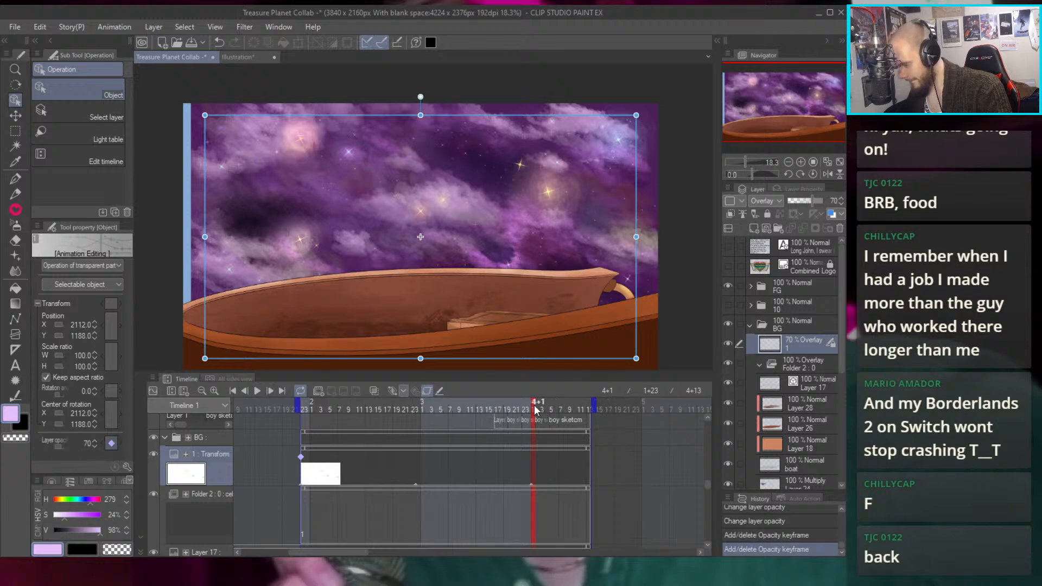
pyautogui.moveTo(61, 447); pyautogui.dragTo(103, 447)
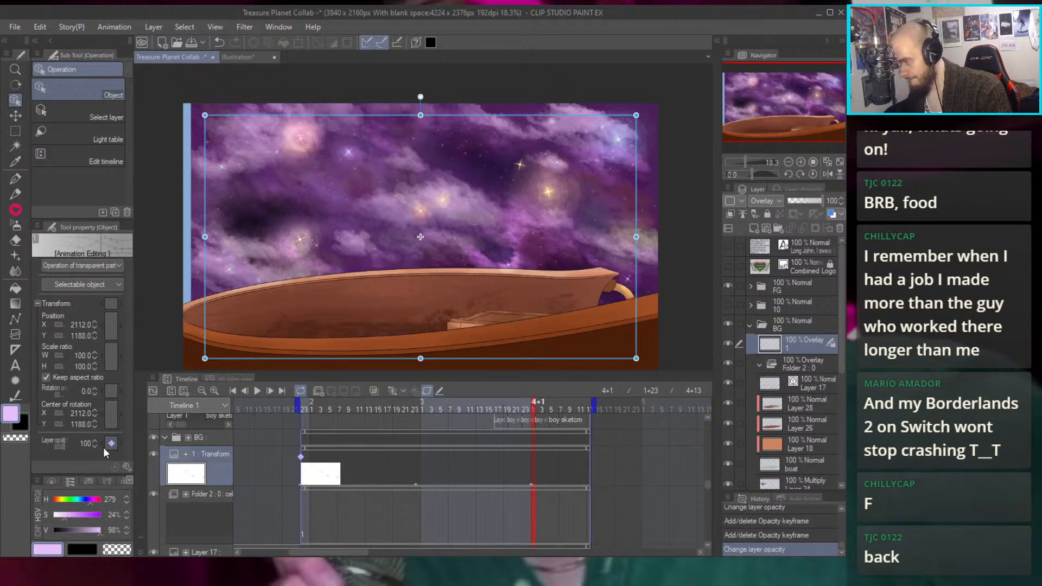
# Play the animation from frame 1+23 and scrub to frame 2+13 to check the glow's retimed fade
pyautogui.click(591, 409)
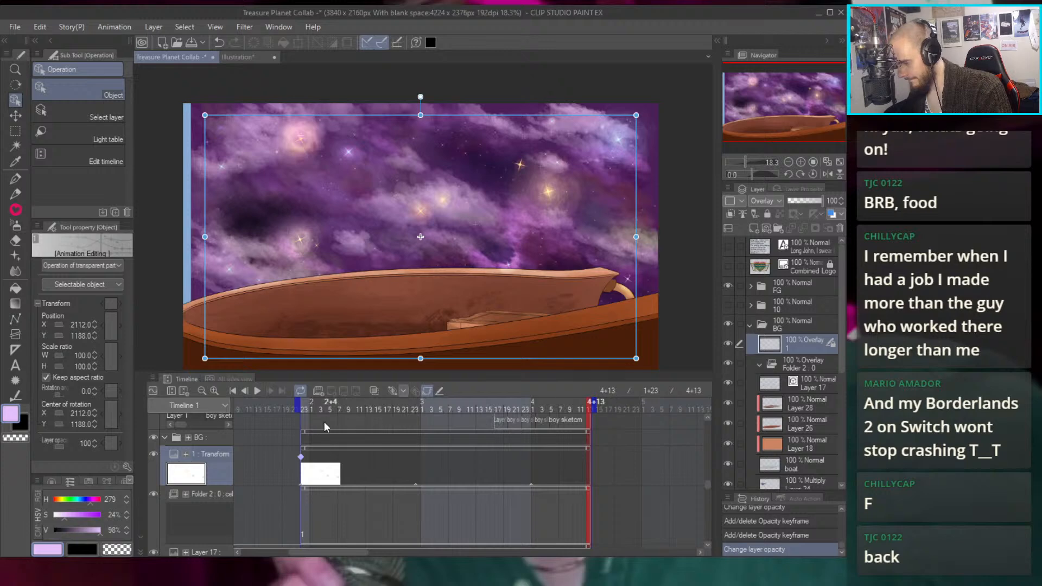
pyautogui.moveTo(307, 408); pyautogui.dragTo(298, 410)
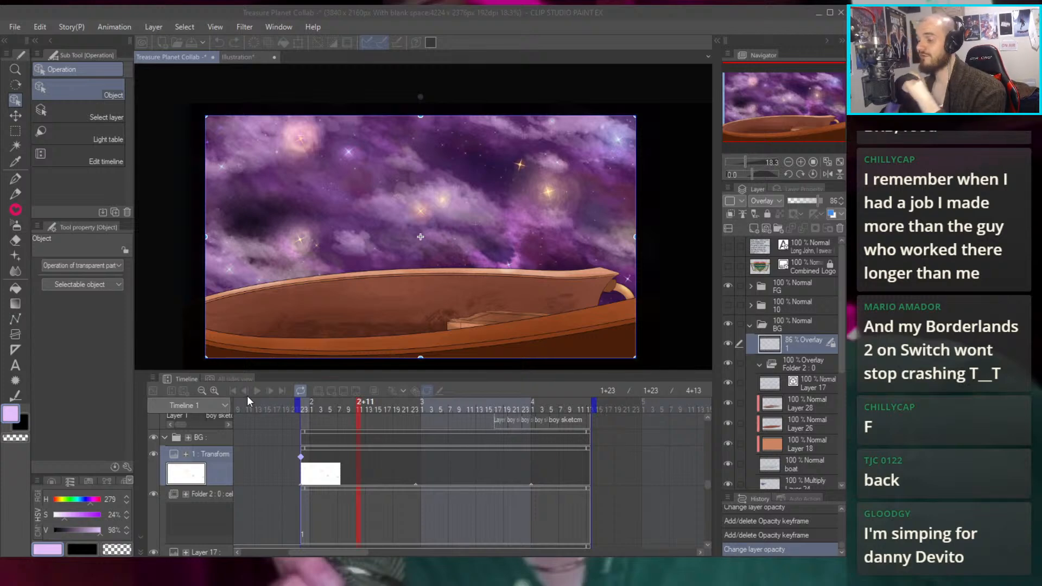
pyautogui.press('Return')
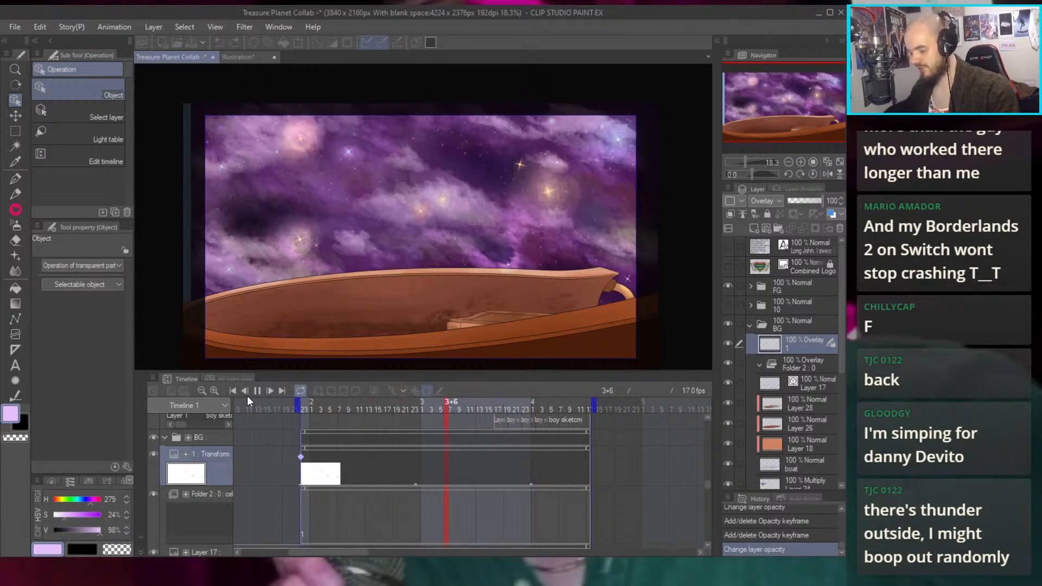
pyautogui.click(313, 410)
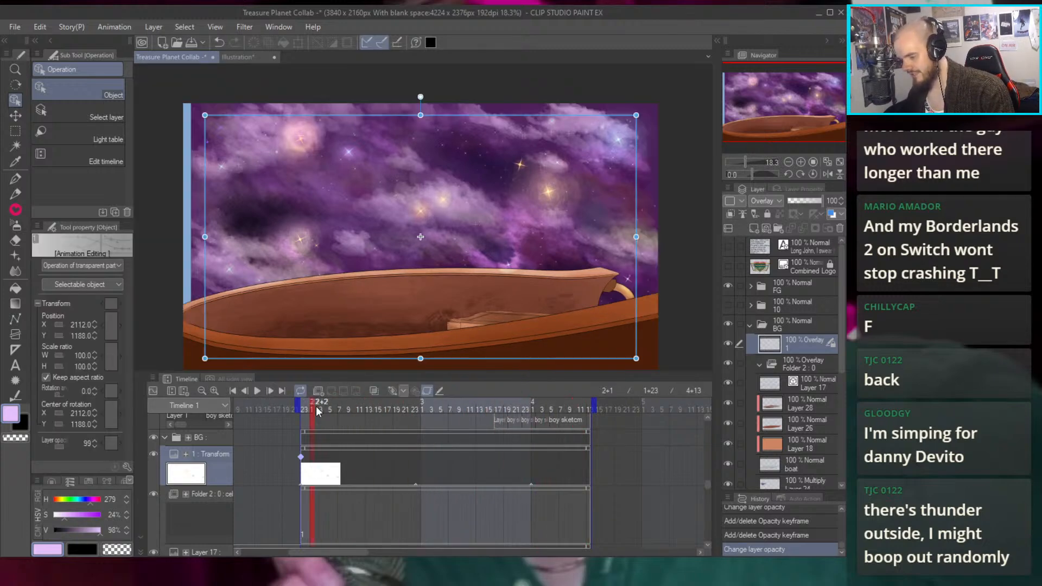
pyautogui.click(368, 410)
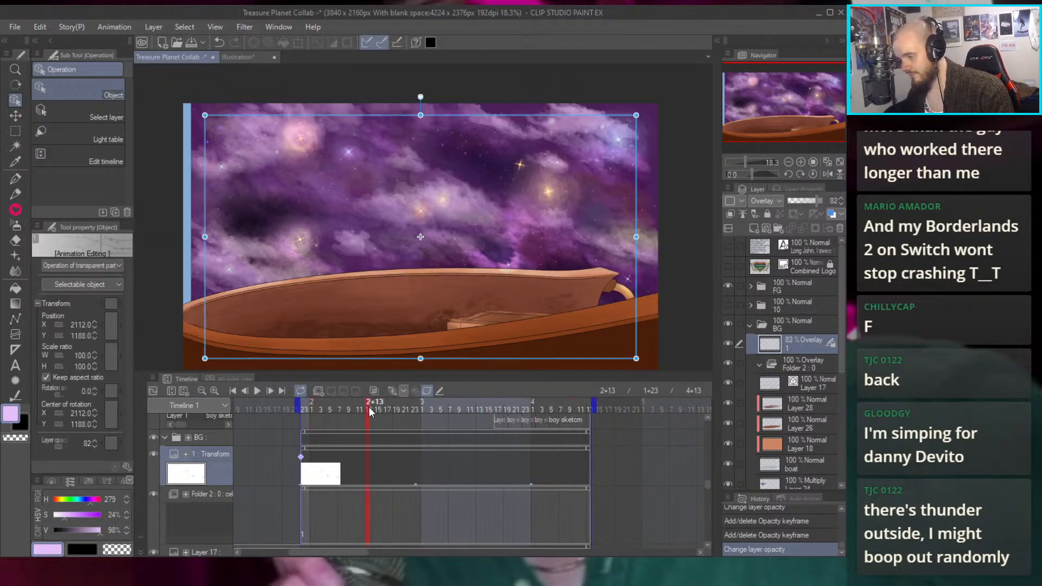
# Adjust the glow layer's Hue/Saturation/Luminosity with its keyframes temporarily disabled, re-enabling them at frame 1+23
pyautogui.click(427, 394)
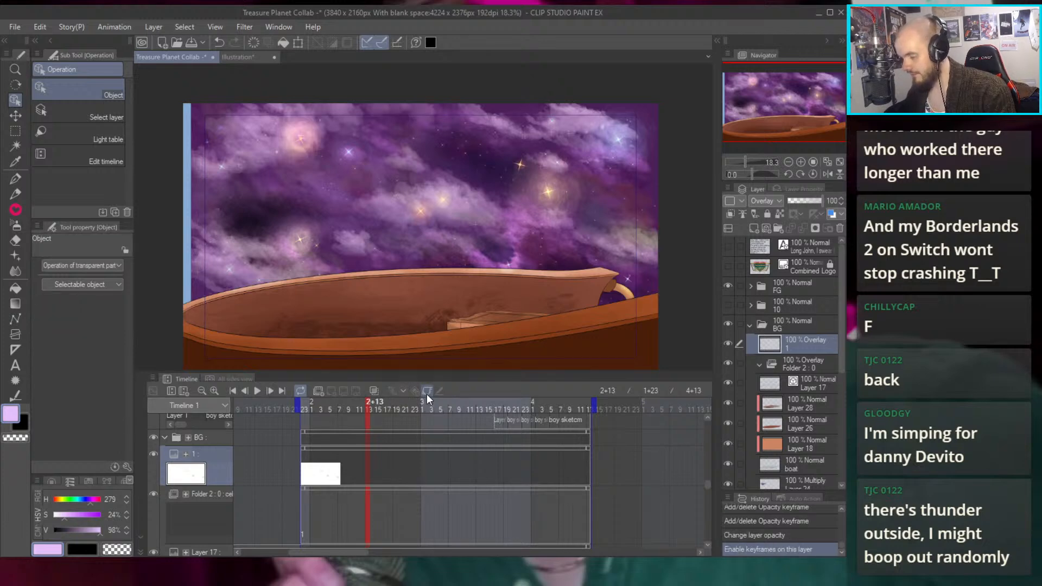
pyautogui.click(369, 448)
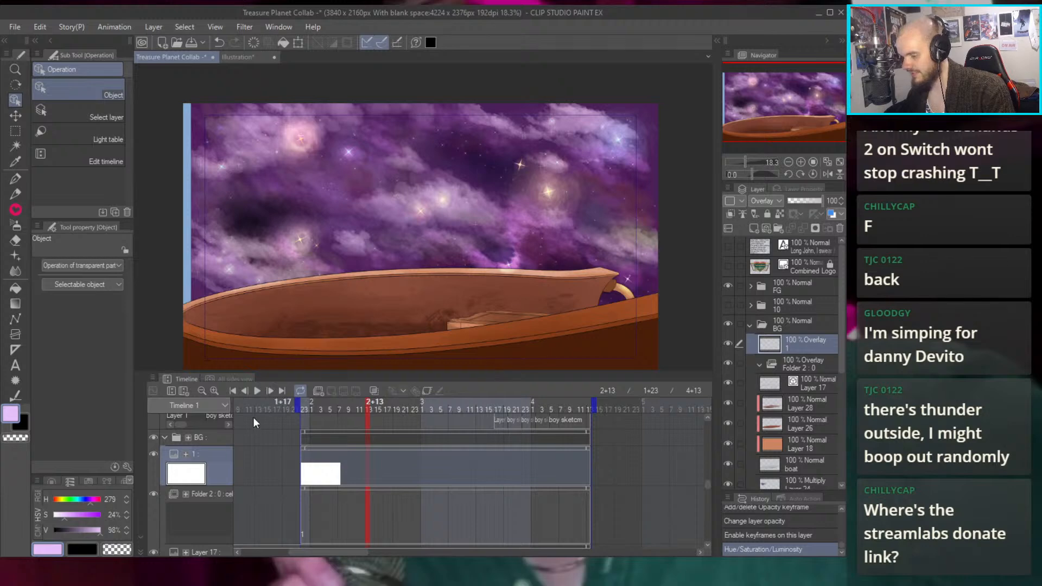
pyautogui.click(302, 408)
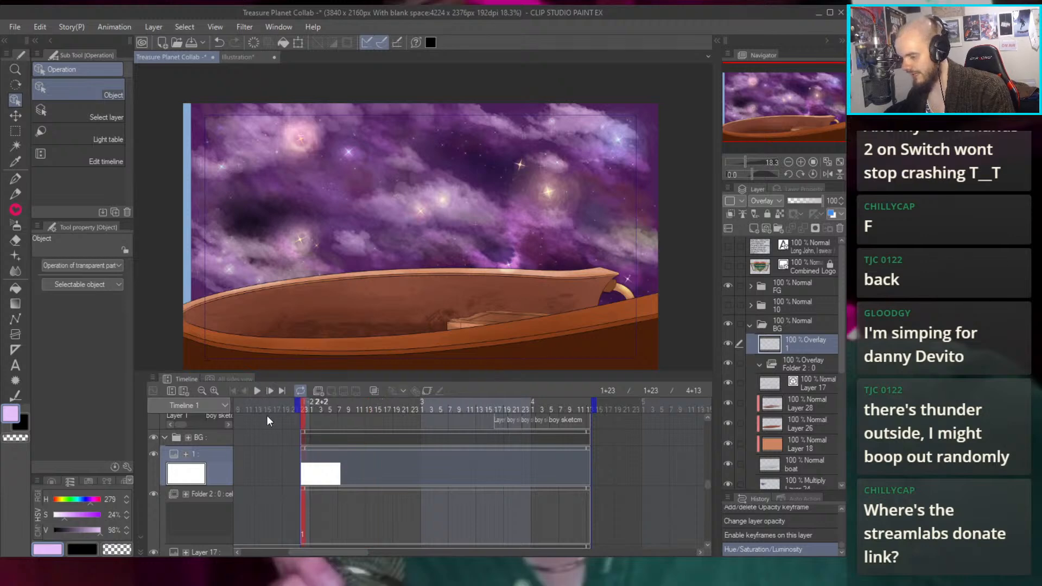
pyautogui.click(429, 390)
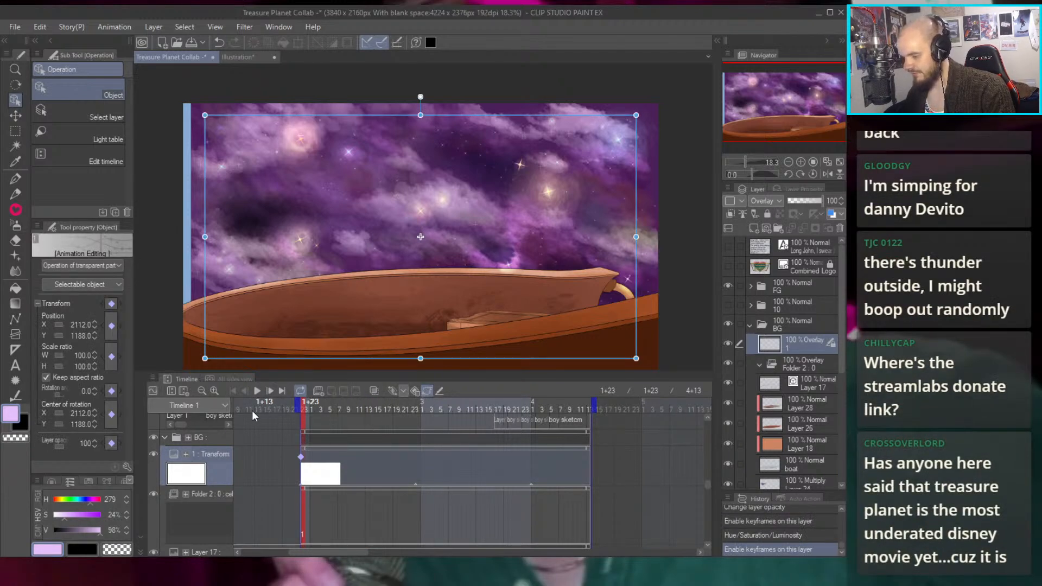
# Delete the glow layer's transform keyframes at frame 1+23, keeping the opacity keyframe, and play the animation to check it
pyautogui.click(302, 458)
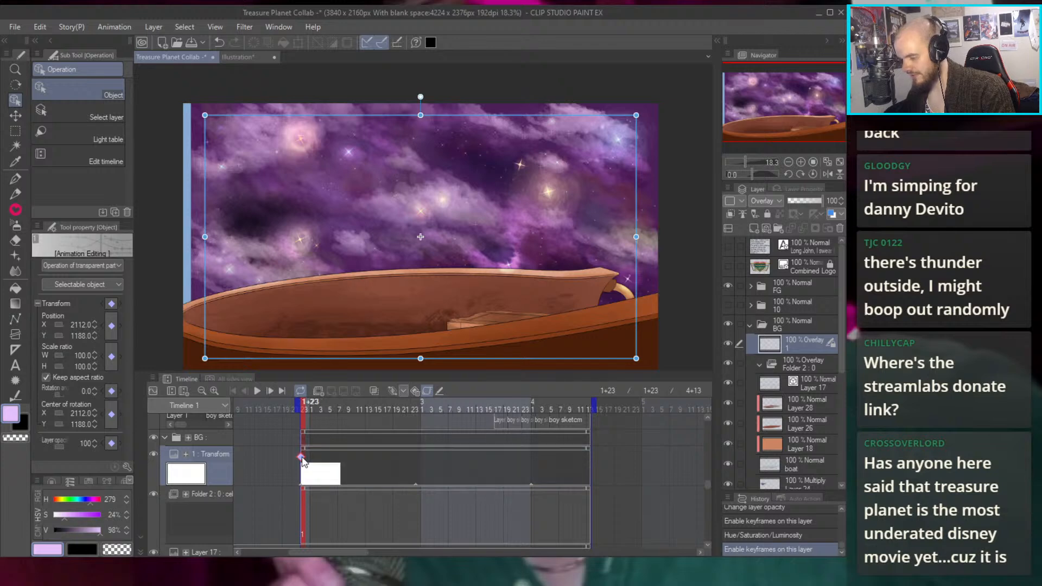
pyautogui.click(413, 389)
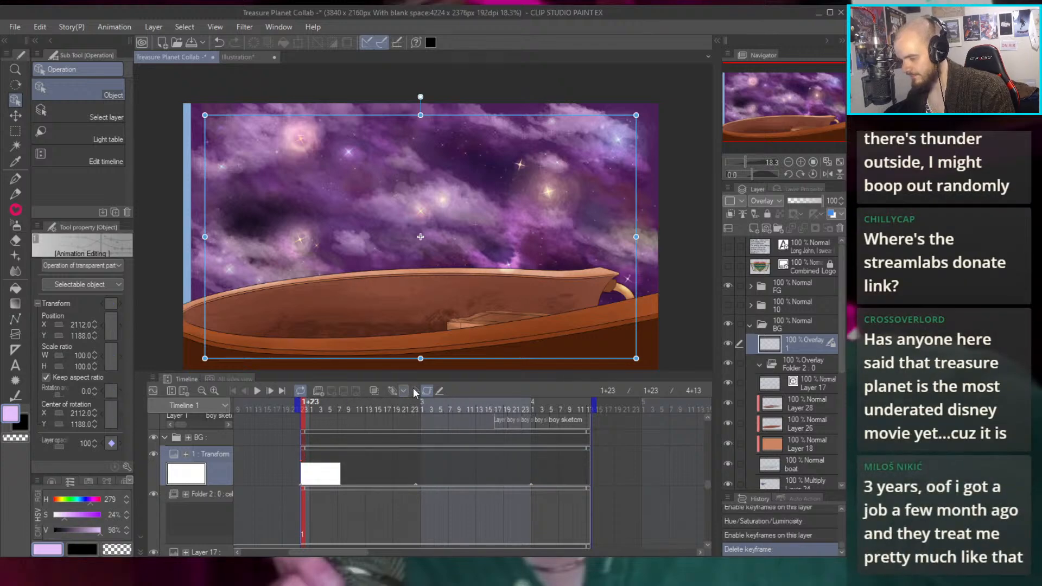
pyautogui.click(260, 389)
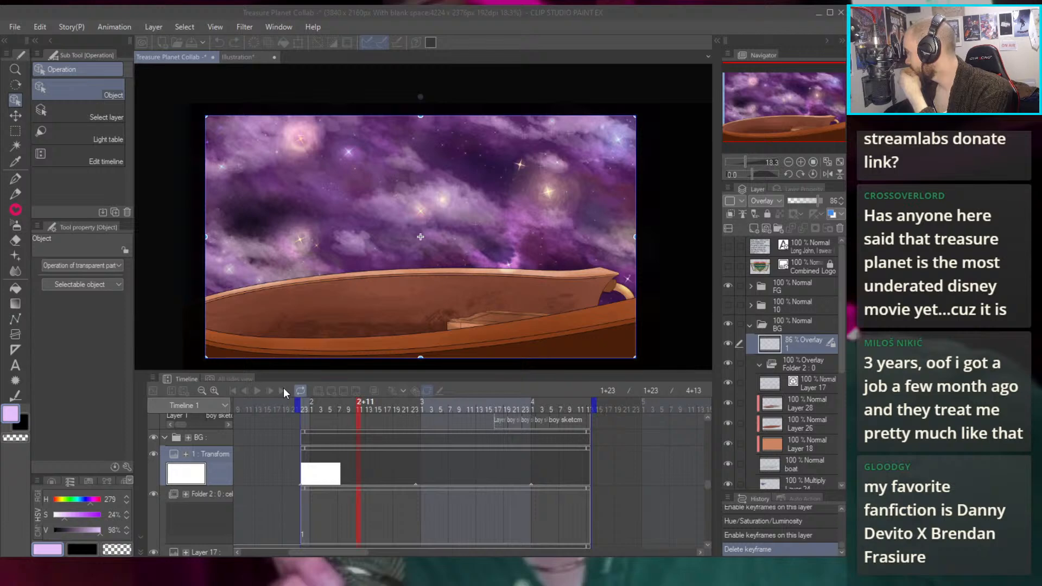
pyautogui.press('space')
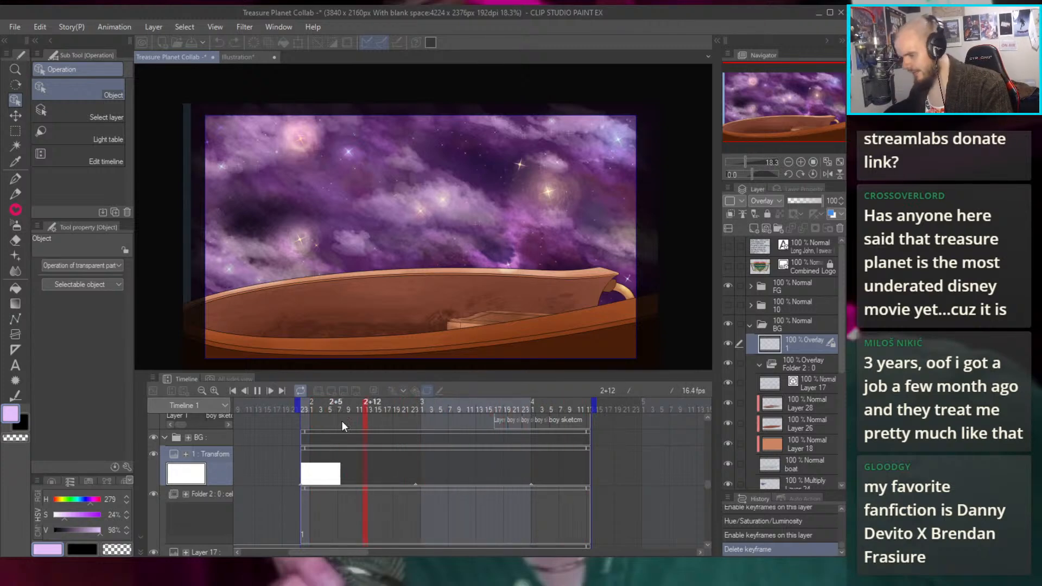
# Disable the glow layer's keyframes and paint large soft lilac glow patches around the sky's bright stars with the naoWATER1.3 brush
pyautogui.click(317, 450)
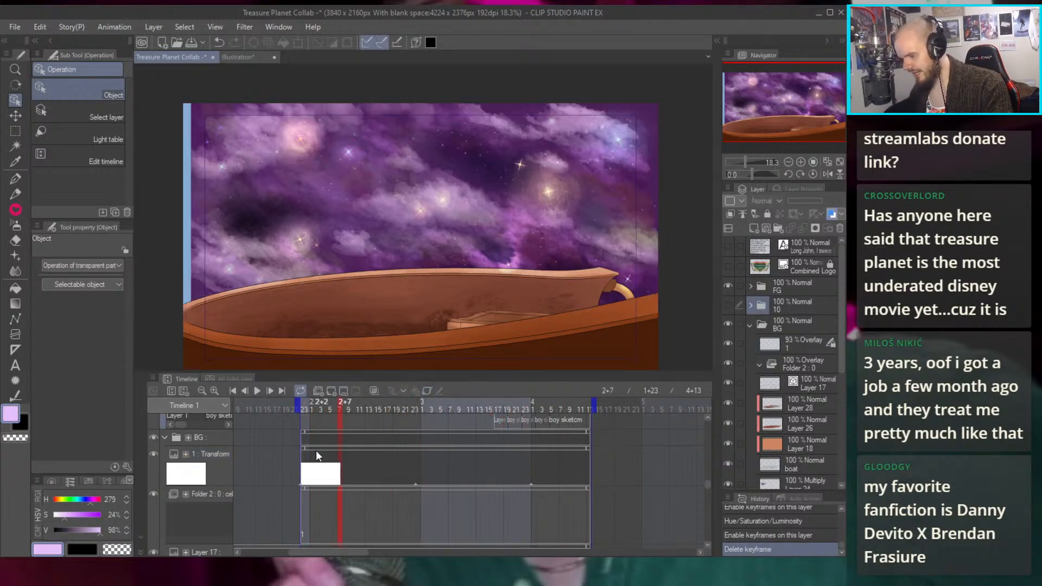
pyautogui.click(427, 390)
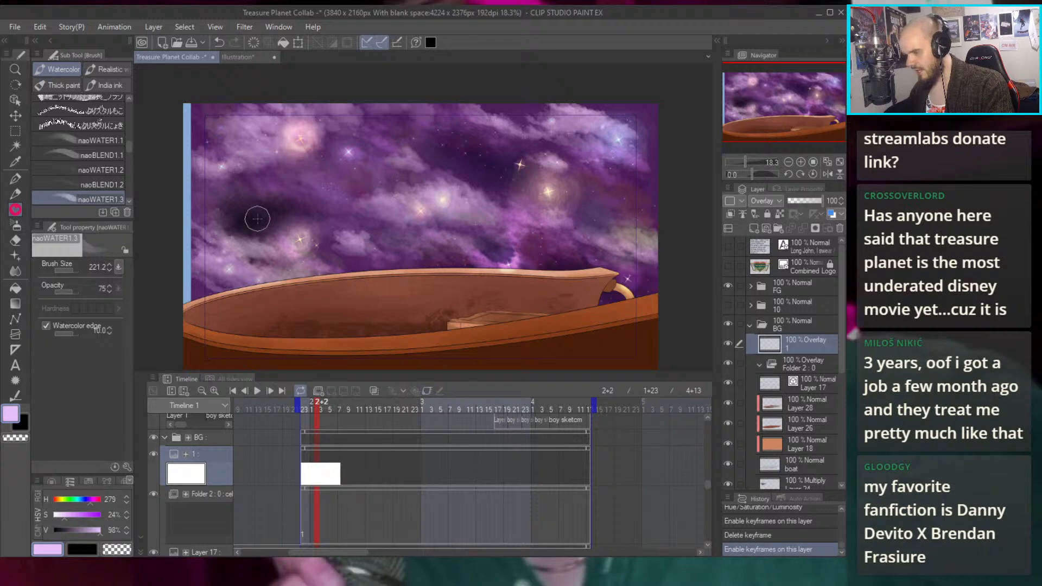
pyautogui.moveTo(322, 150); pyautogui.dragTo(382, 149)
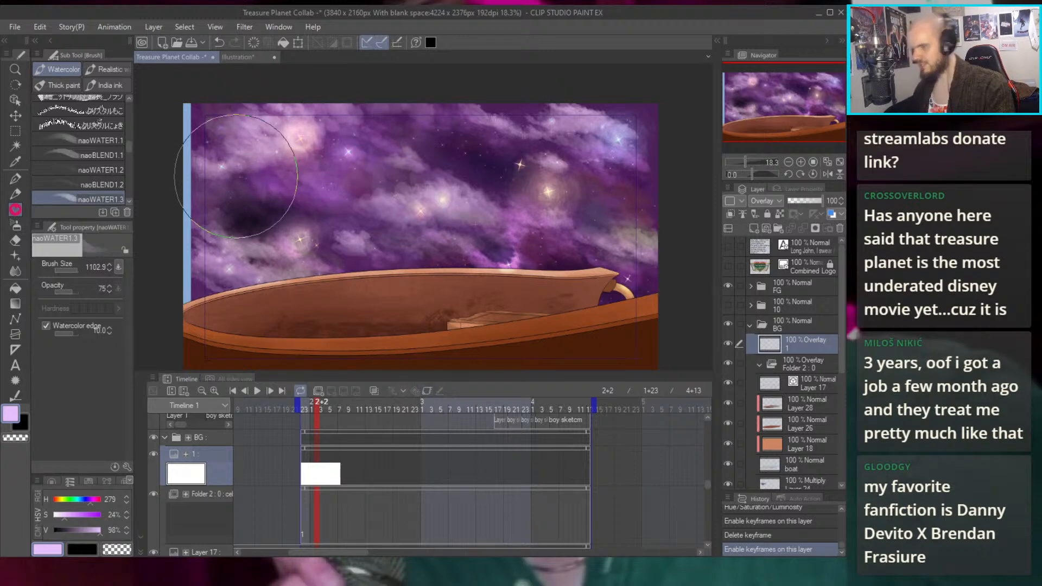
pyautogui.moveTo(236, 177); pyautogui.dragTo(226, 190)
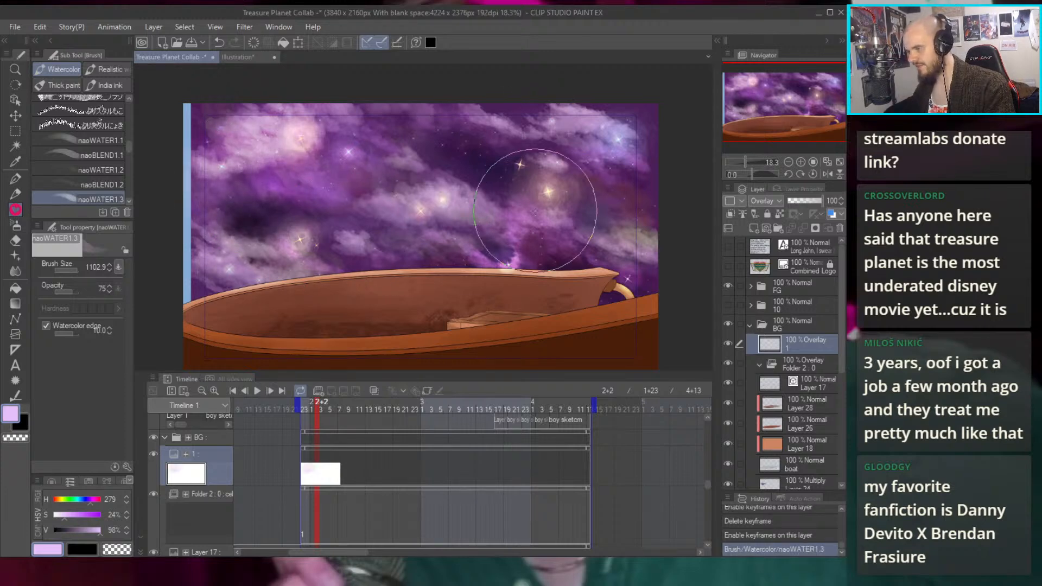
pyautogui.moveTo(538, 190)
pyautogui.mouseDown()
pyautogui.moveTo(592, 172)
pyautogui.moveTo(569, 178)
pyautogui.moveTo(646, 177)
pyautogui.mouseUp()
pyautogui.moveTo(553, 178); pyautogui.dragTo(621, 178)
pyautogui.moveTo(524, 194)
pyautogui.mouseDown()
pyautogui.moveTo(566, 190)
pyautogui.moveTo(588, 167)
pyautogui.mouseUp()
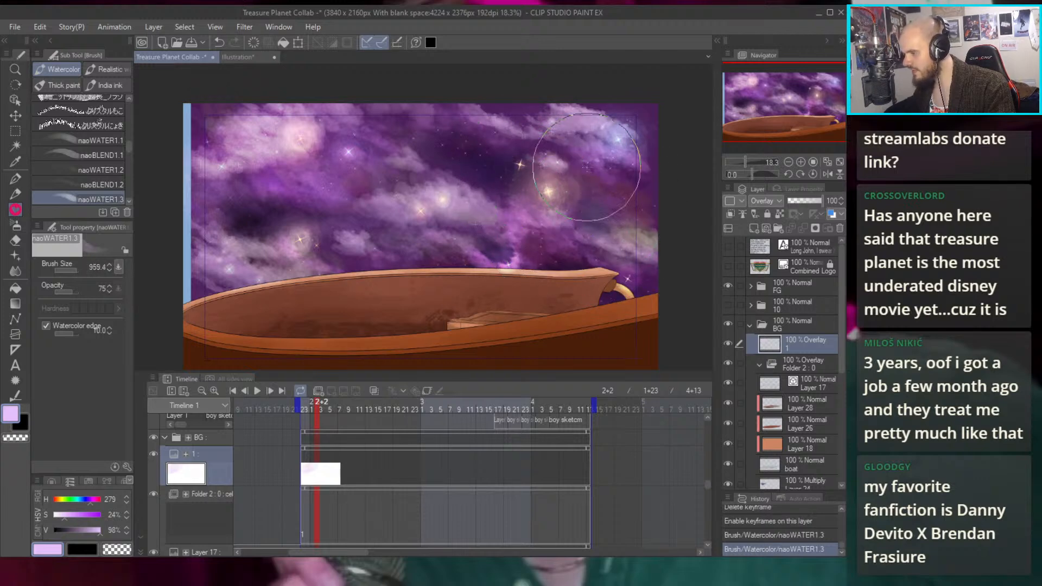
pyautogui.moveTo(419, 196)
pyautogui.mouseDown()
pyautogui.moveTo(456, 180)
pyautogui.moveTo(444, 209)
pyautogui.moveTo(415, 214)
pyautogui.mouseUp()
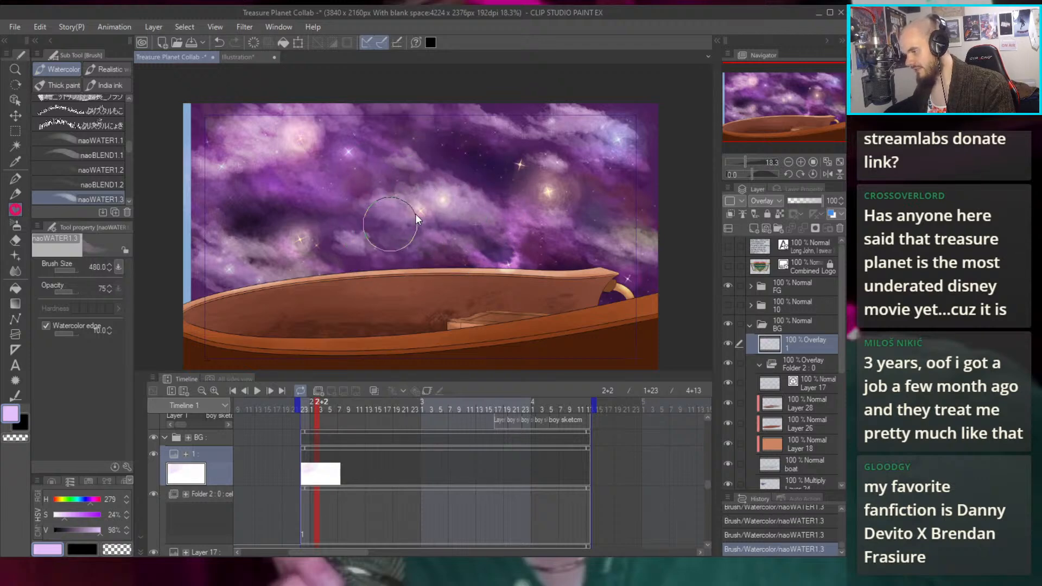
pyautogui.moveTo(259, 249)
pyautogui.mouseDown()
pyautogui.moveTo(292, 243)
pyautogui.moveTo(290, 235)
pyautogui.mouseUp()
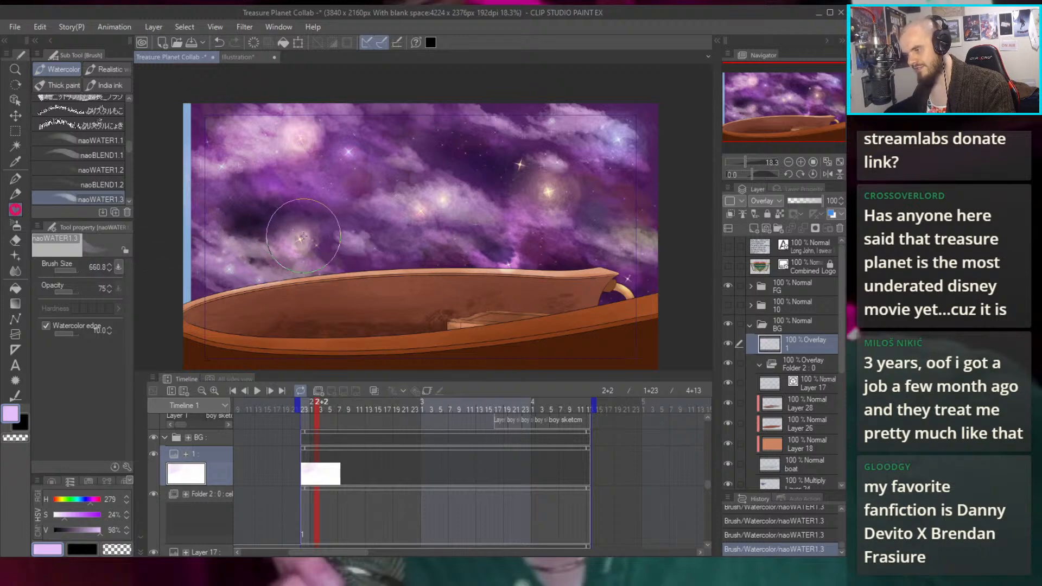
# Paint light blue glow (H 187, S 47, V 98) over the sky's lower-left and right areas, then sample a purple from the sky
pyautogui.click(78, 499)
pyautogui.click(76, 514)
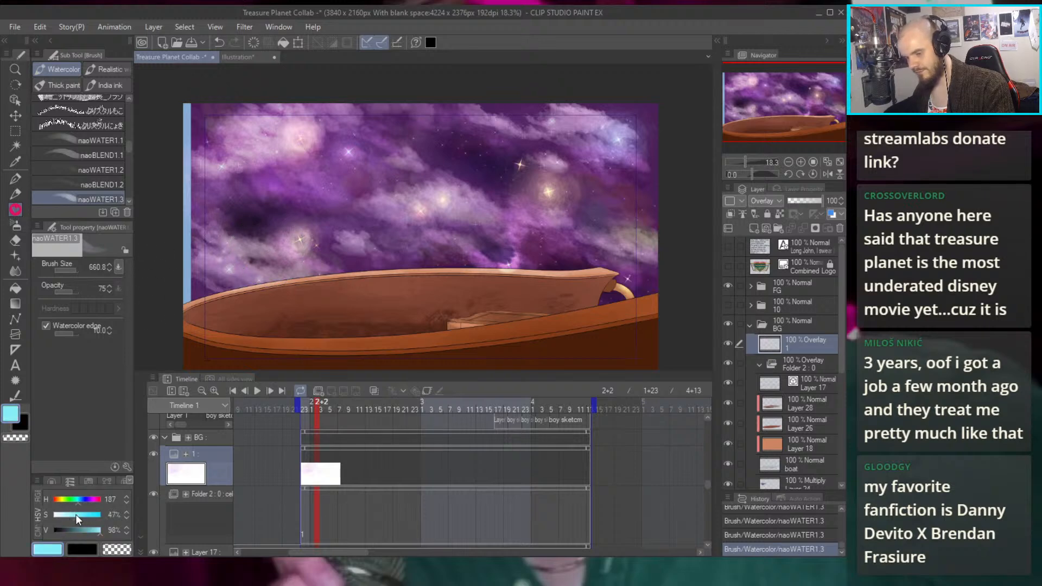
pyautogui.moveTo(191, 291); pyautogui.dragTo(237, 271)
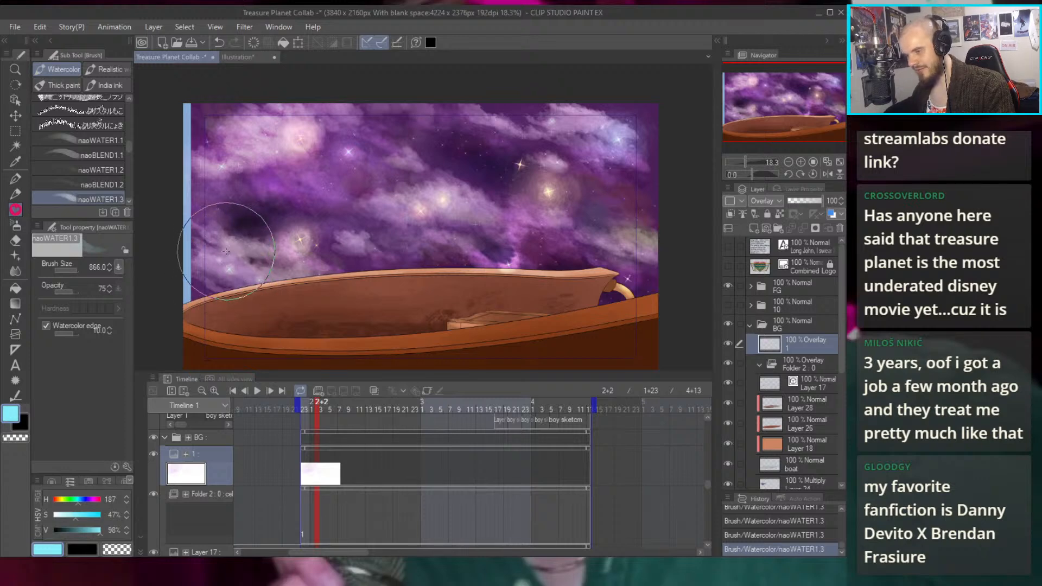
pyautogui.moveTo(622, 210); pyautogui.dragTo(602, 215)
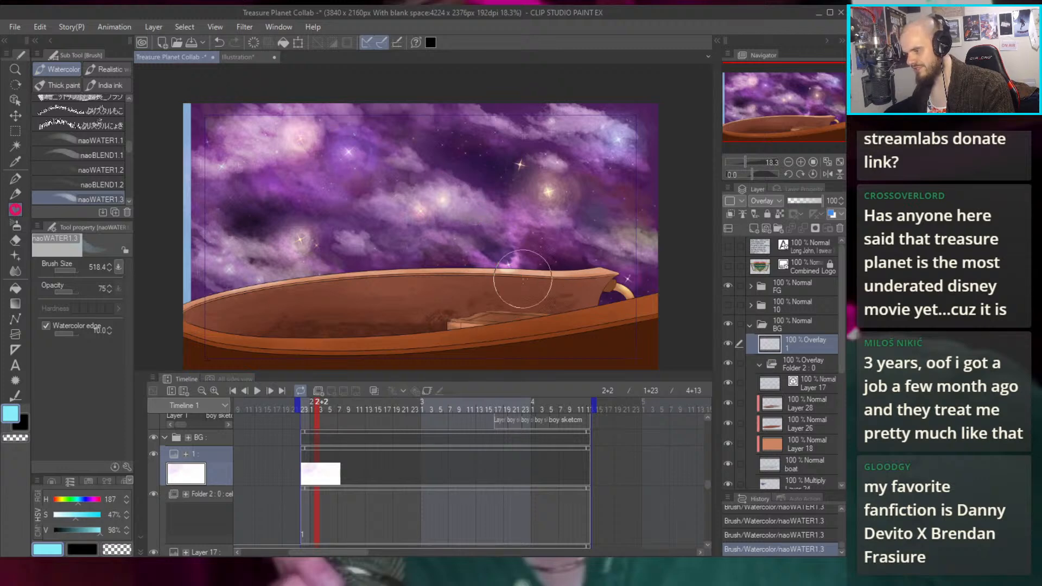
pyautogui.keyDown('alt'); pyautogui.click(522, 254); pyautogui.keyUp('alt')
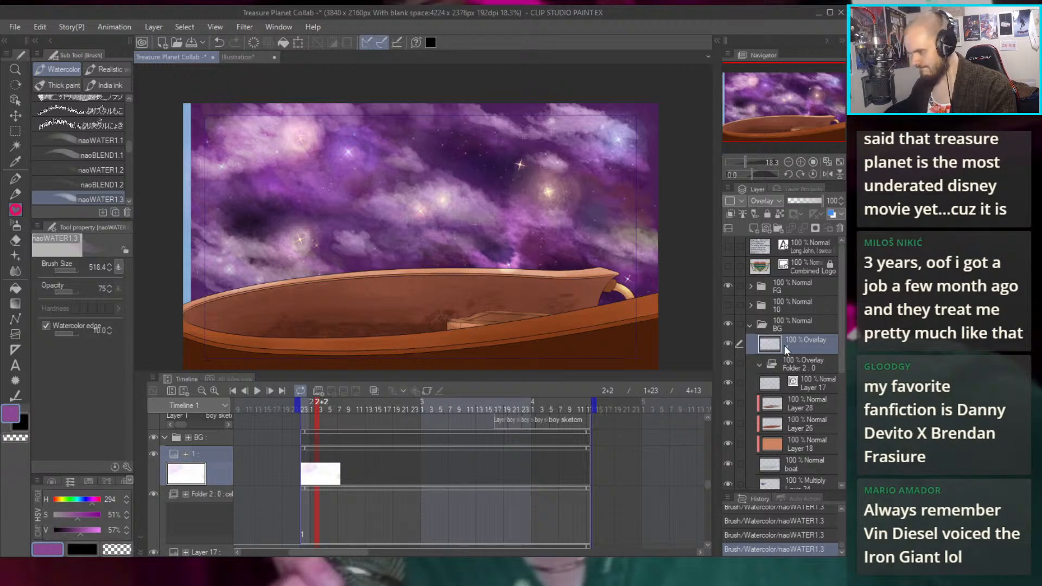
# Re-enable keyframes on the glow layer and scrub from frame 1+23 to frame 2+23 to check the opacity fade
pyautogui.press('k')
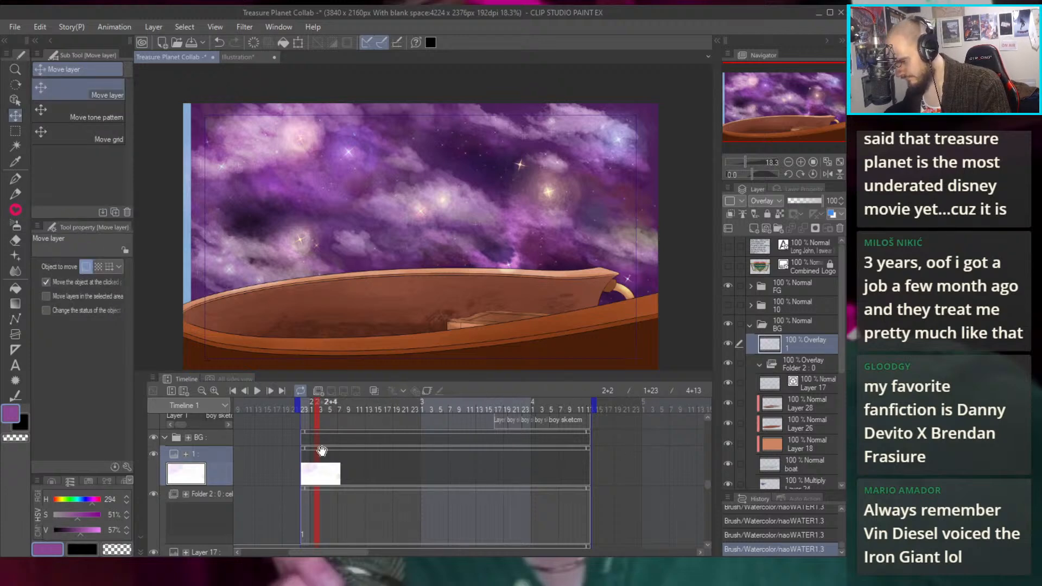
pyautogui.click(429, 391)
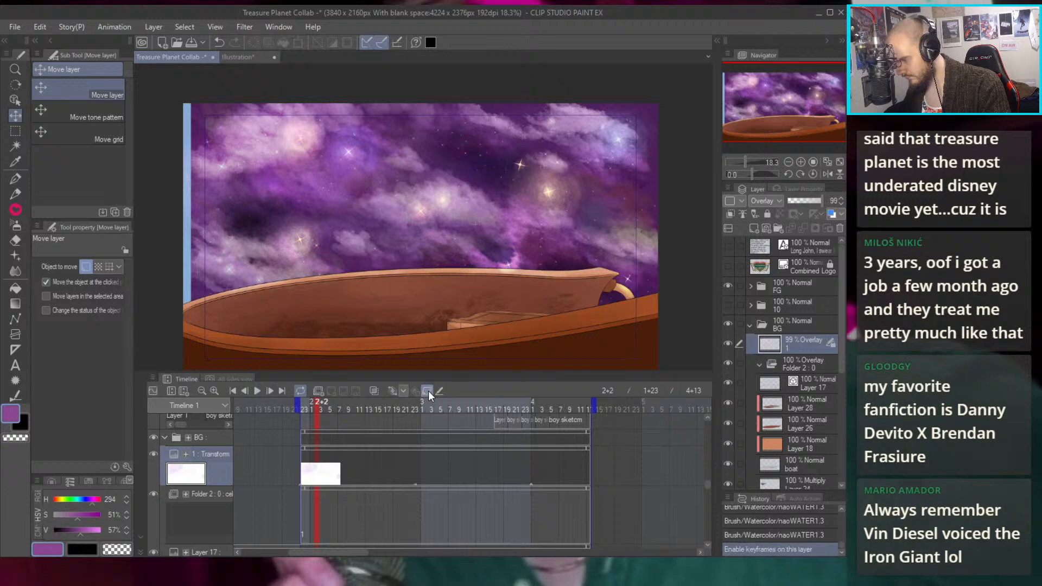
pyautogui.click(304, 402)
pyautogui.click(414, 406)
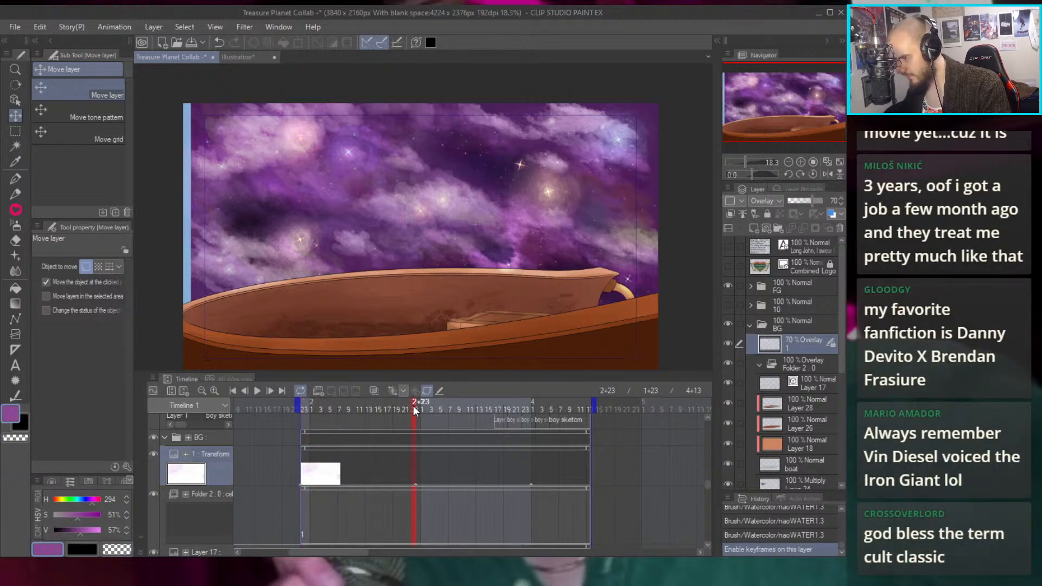
# Set the glow layer's opacity to 47 at frame 2+24 and play the animation from frame 1+23 to check the pulse
pyautogui.click(425, 410)
pyautogui.press('Left')
pyautogui.press('o')
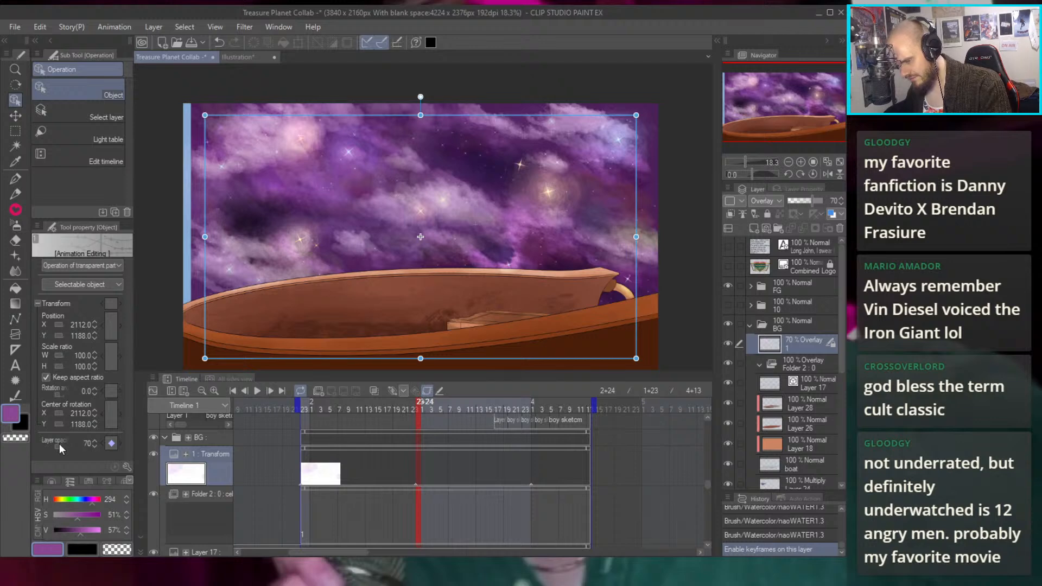
pyautogui.moveTo(60, 444); pyautogui.dragTo(60, 445)
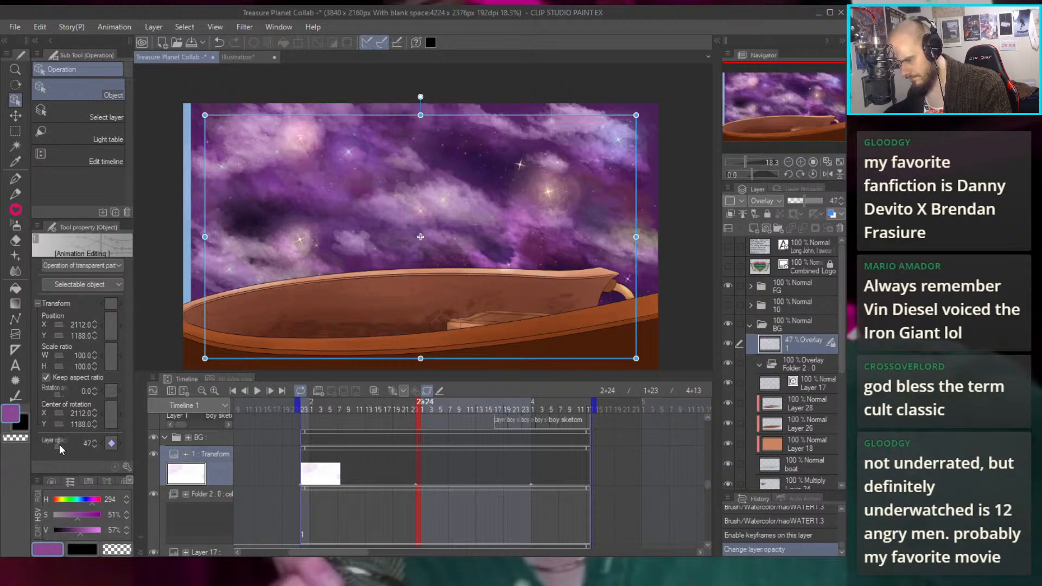
pyautogui.click(308, 408)
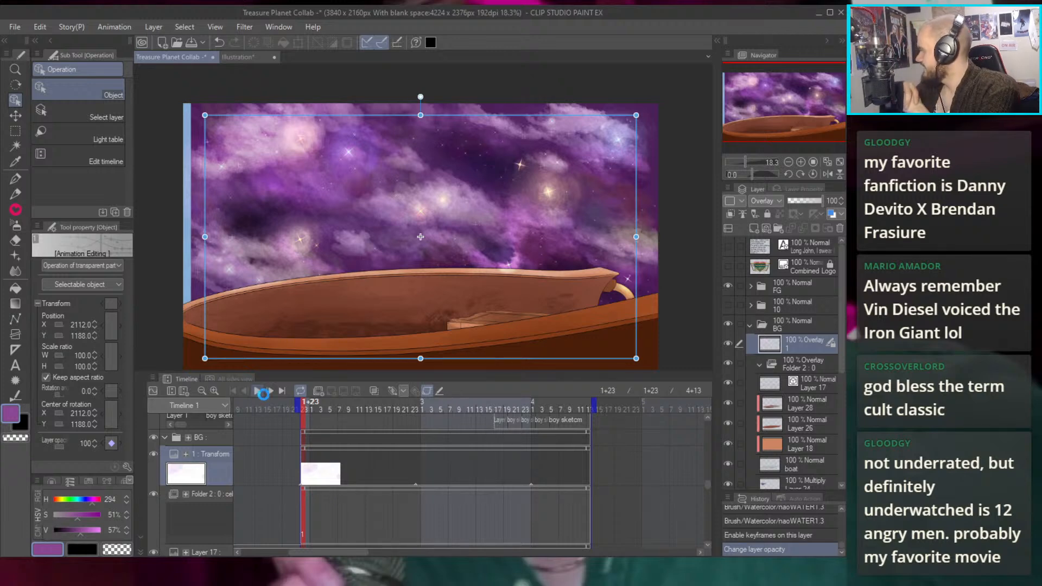
pyautogui.click(263, 394)
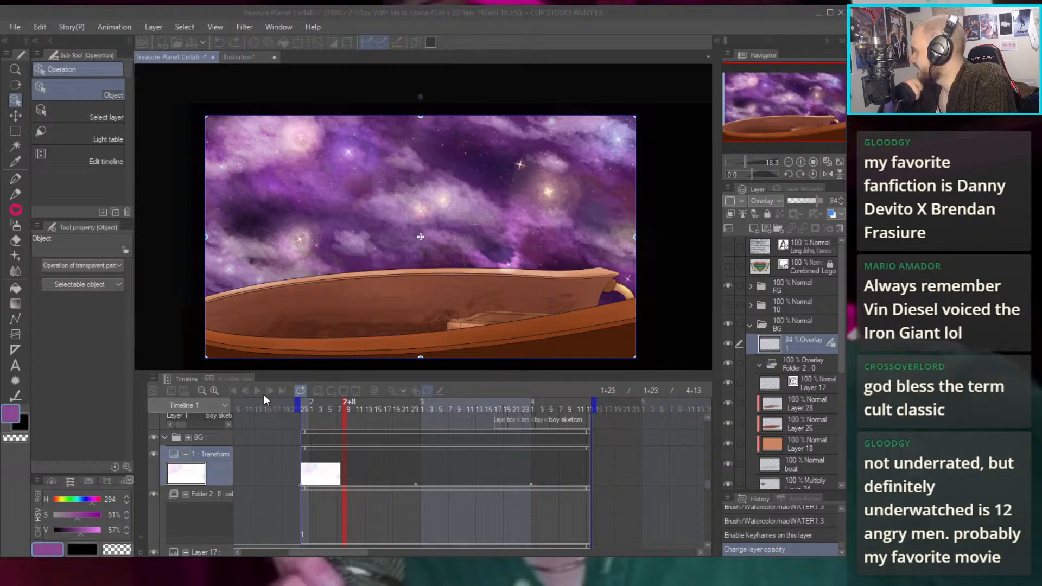
pyautogui.click(264, 395)
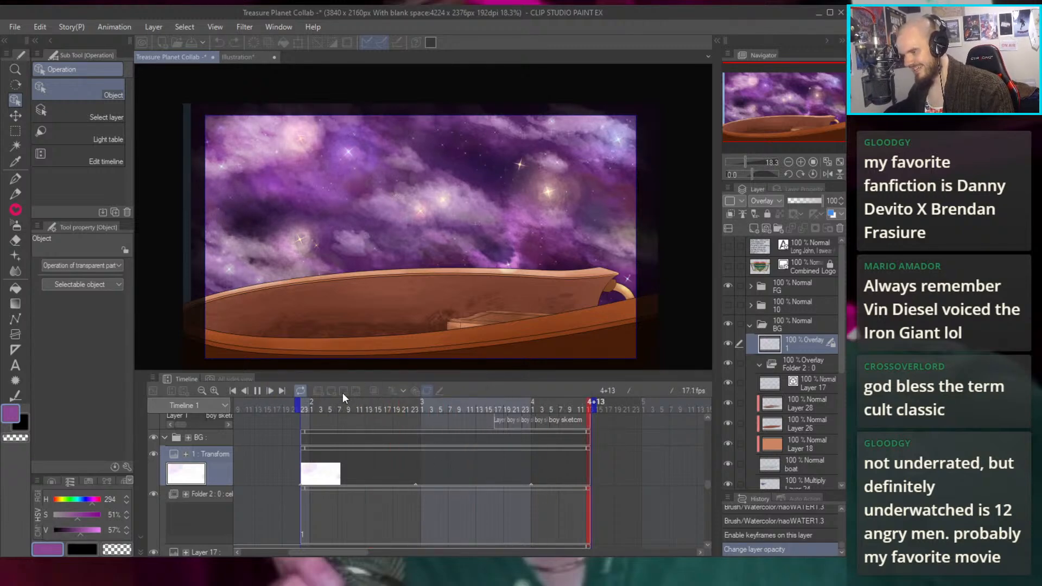
pyautogui.click(327, 406)
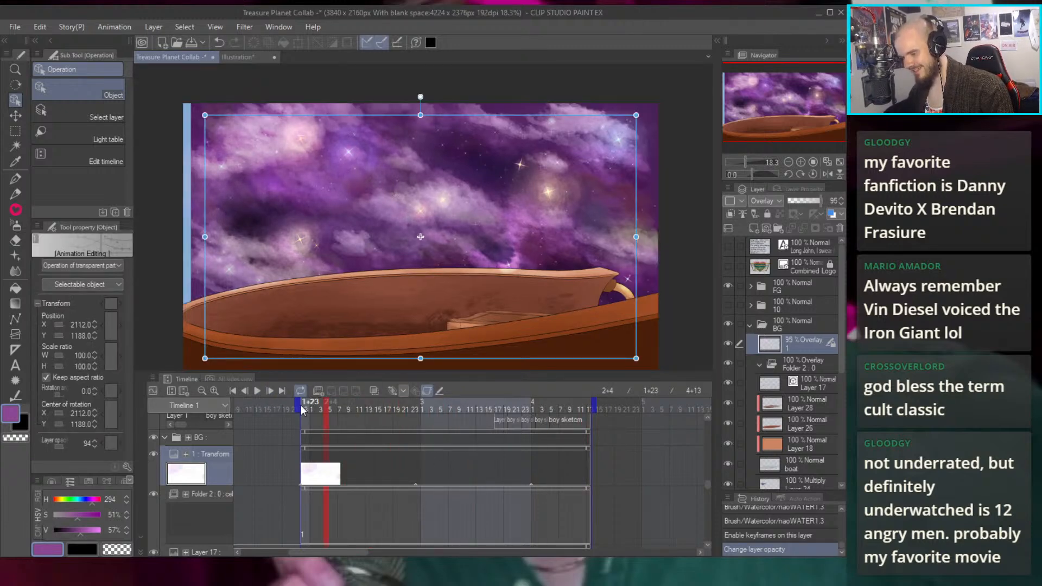
pyautogui.click(302, 407)
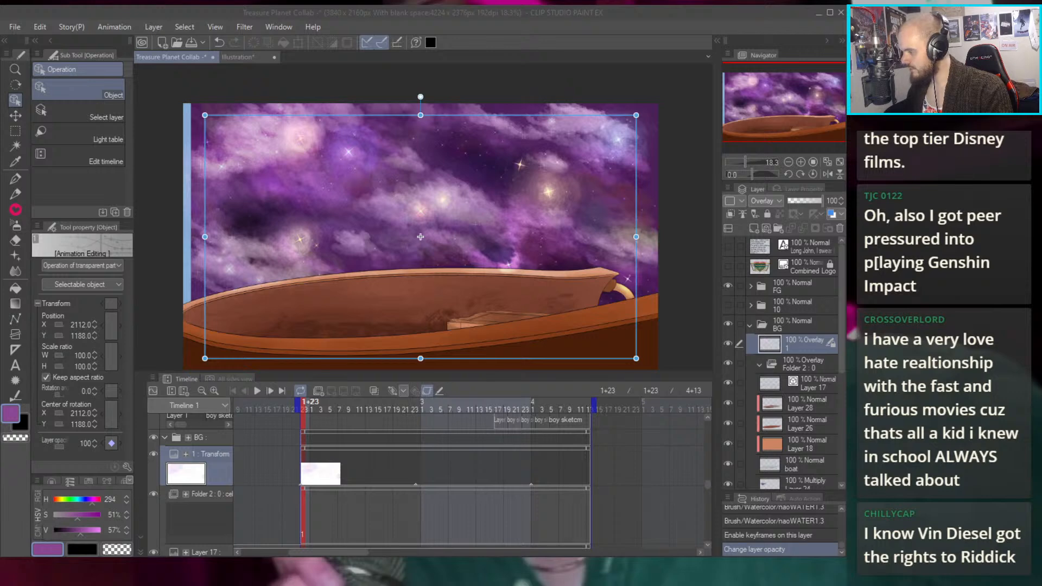
# Compare the glow at frames 1+23 and 2+23, replay the animation, and scrub through to frame 4+7
pyautogui.click(544, 222)
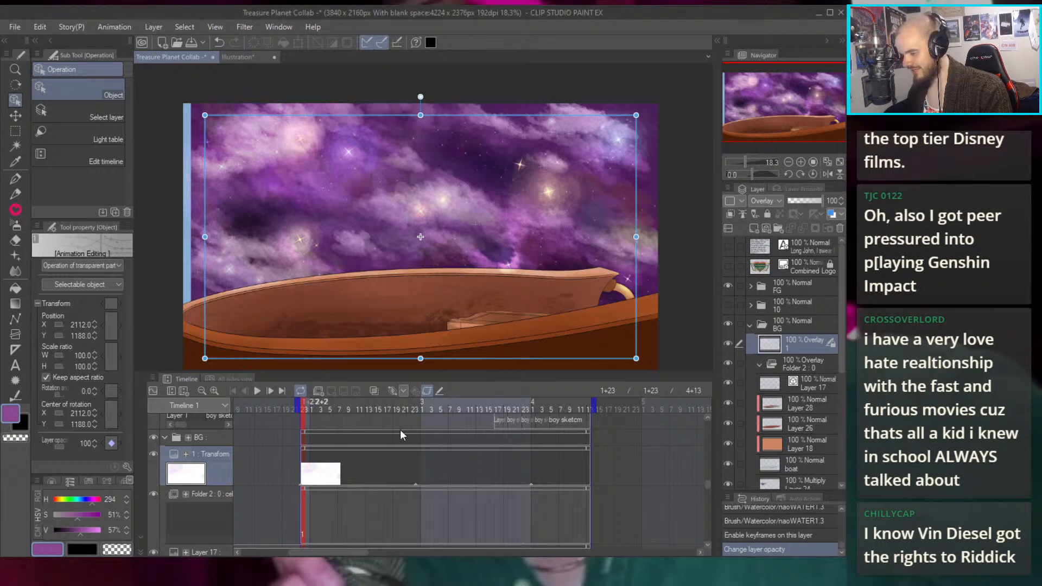
pyautogui.click(414, 417)
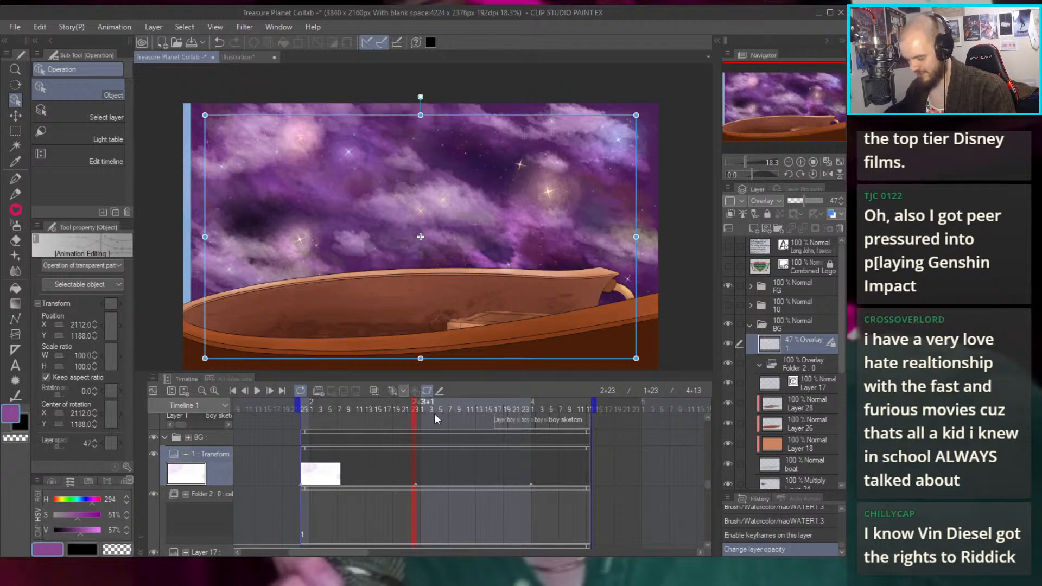
pyautogui.press('j')
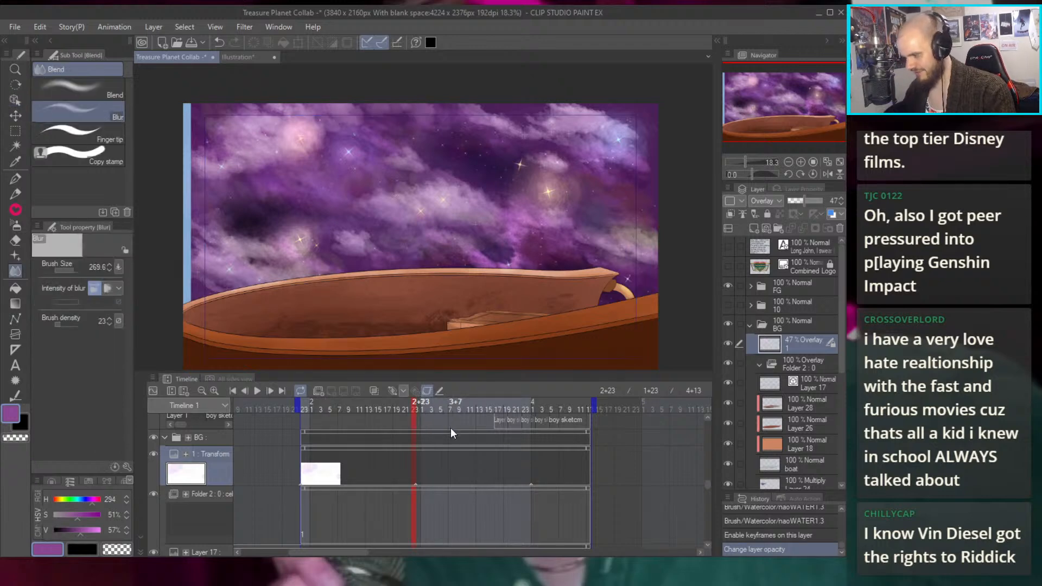
pyautogui.click(417, 458)
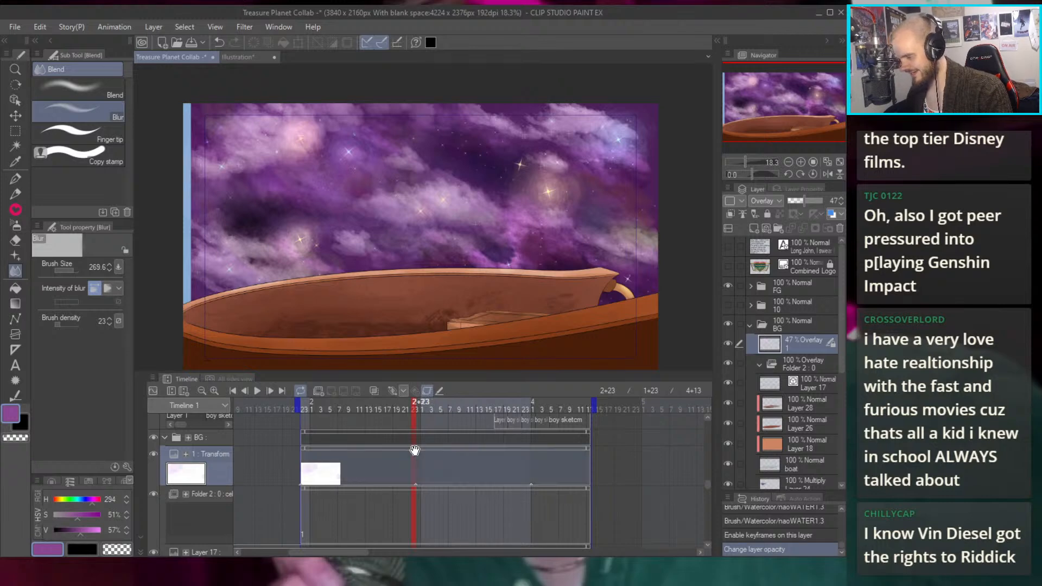
pyautogui.click(306, 404)
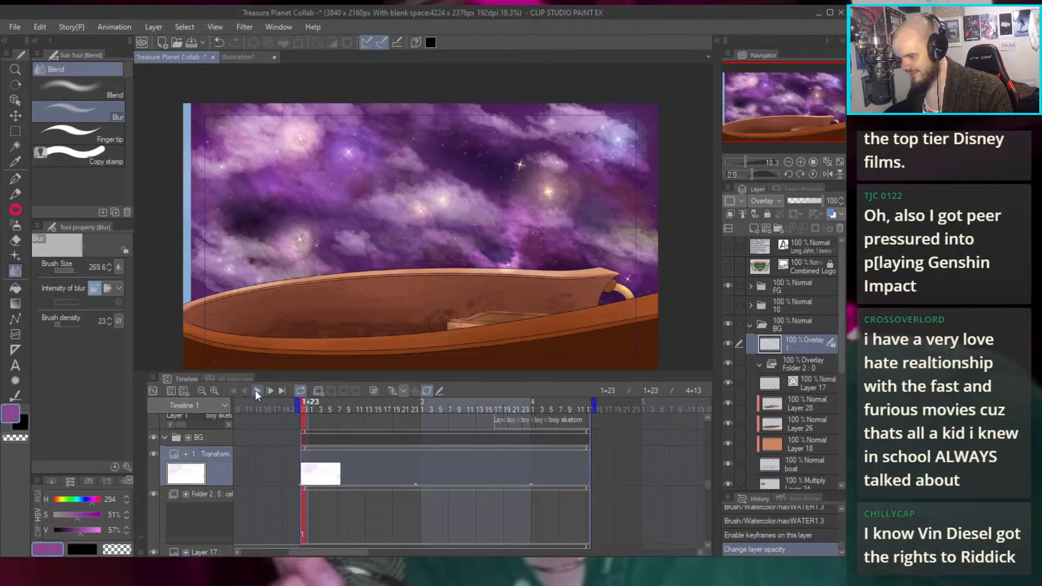
pyautogui.click(257, 391)
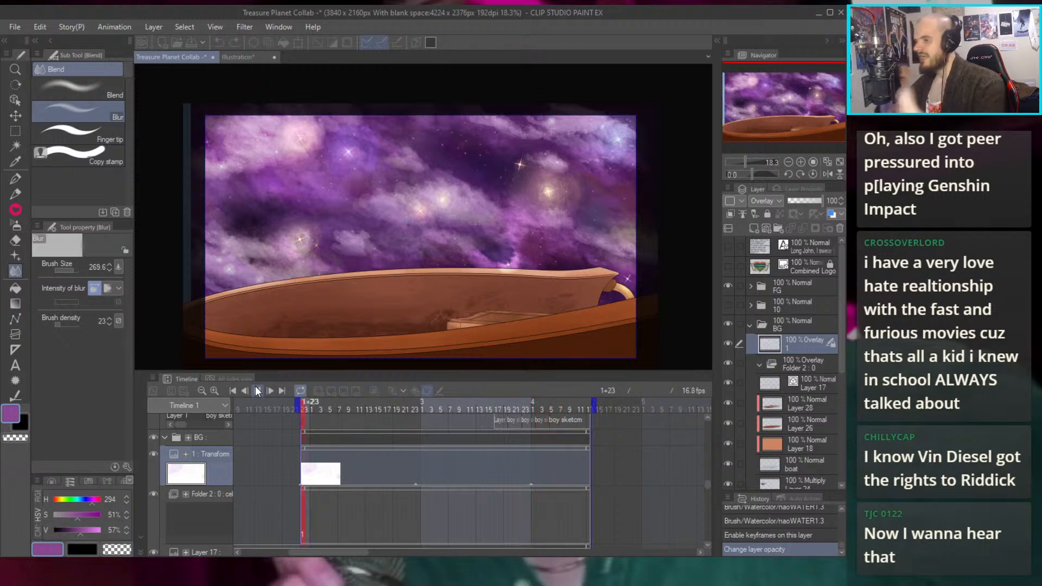
pyautogui.click(258, 390)
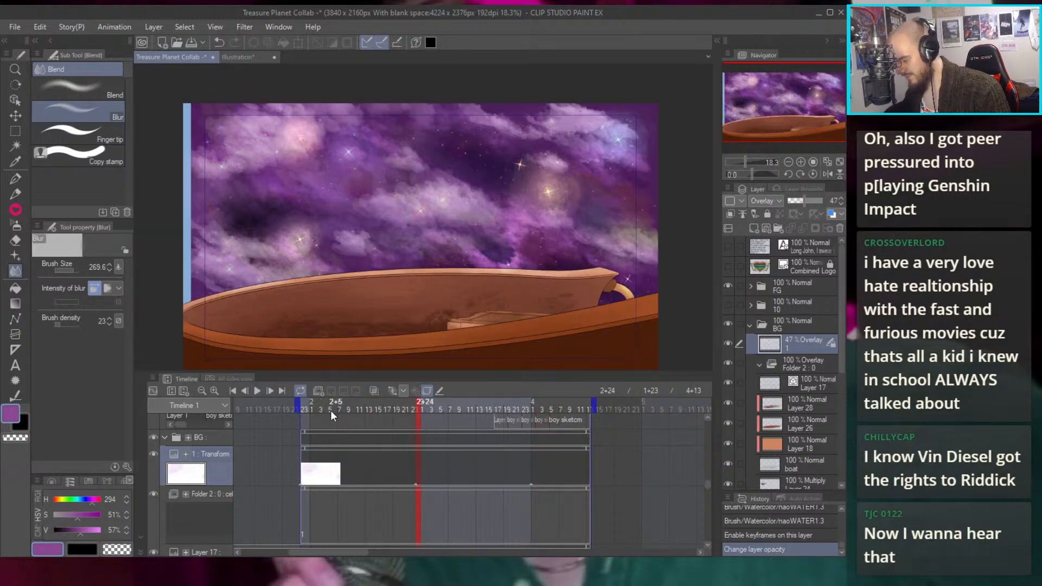
pyautogui.click(330, 411)
pyautogui.moveTo(331, 410); pyautogui.dragTo(537, 423)
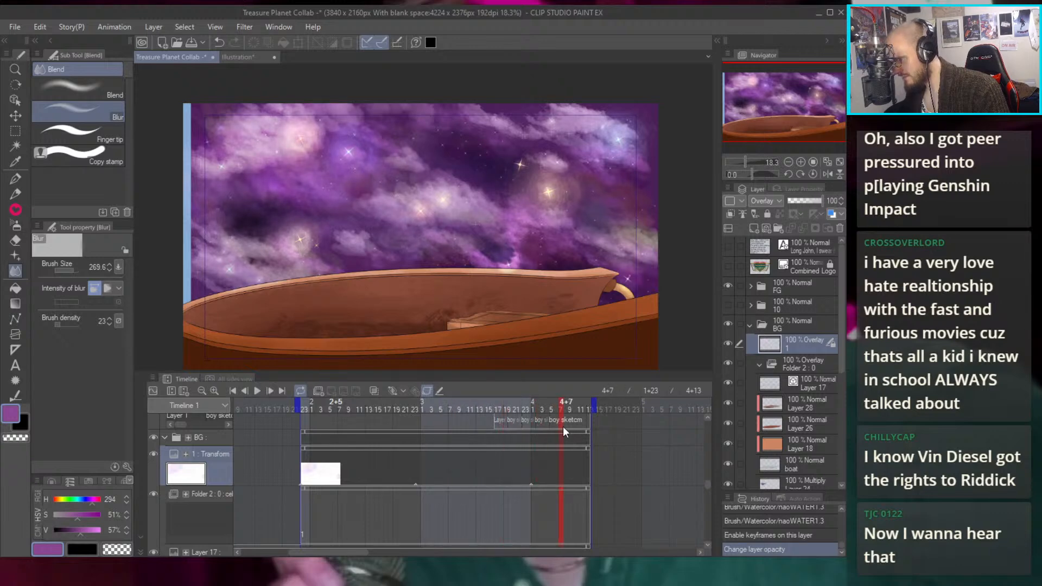
# Disable the keyframes on the glow layer and delete its painted contents
pyautogui.click(345, 451)
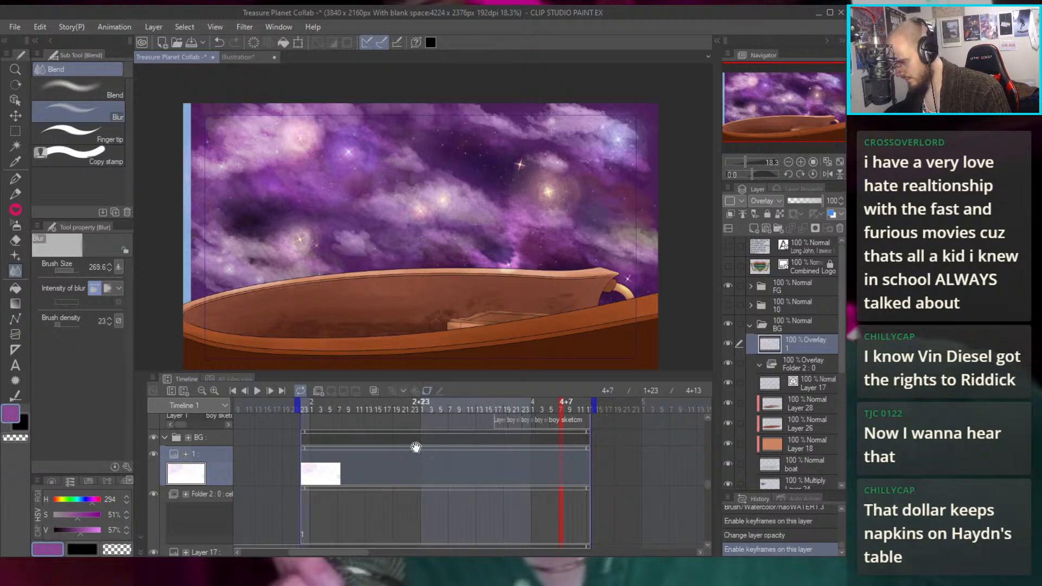
pyautogui.press('Delete')
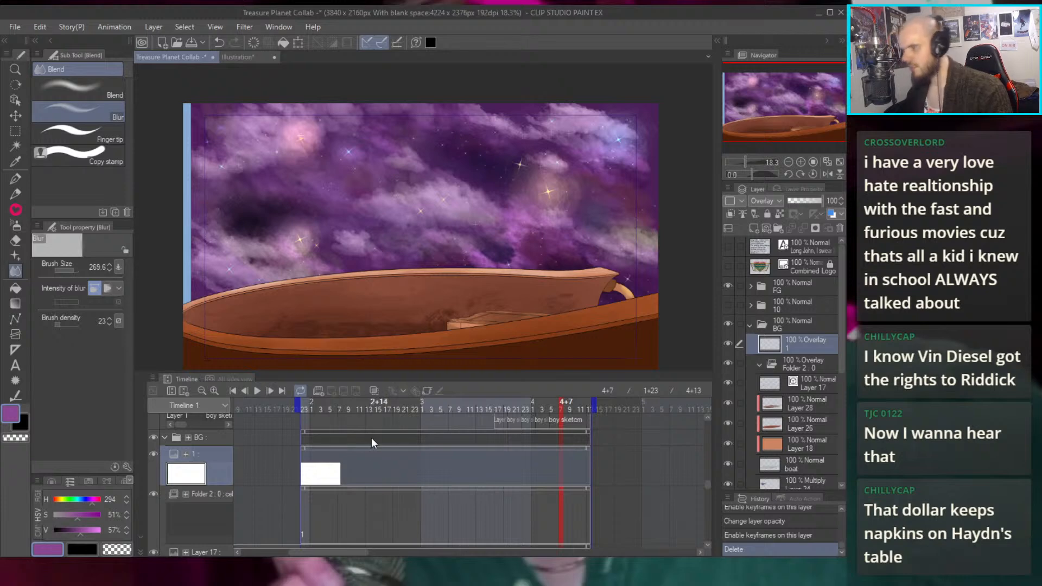
pyautogui.press('g')
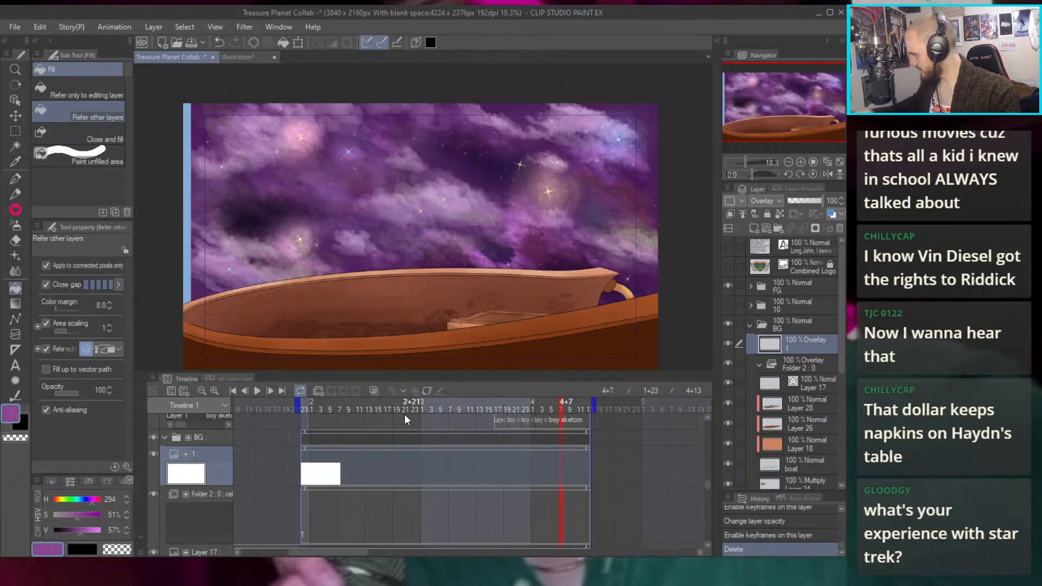
# Set the drawing colour to white (S 0, V 100) and select the Sparkle C effect brush
pyautogui.moveTo(83, 530); pyautogui.dragTo(16, 521)
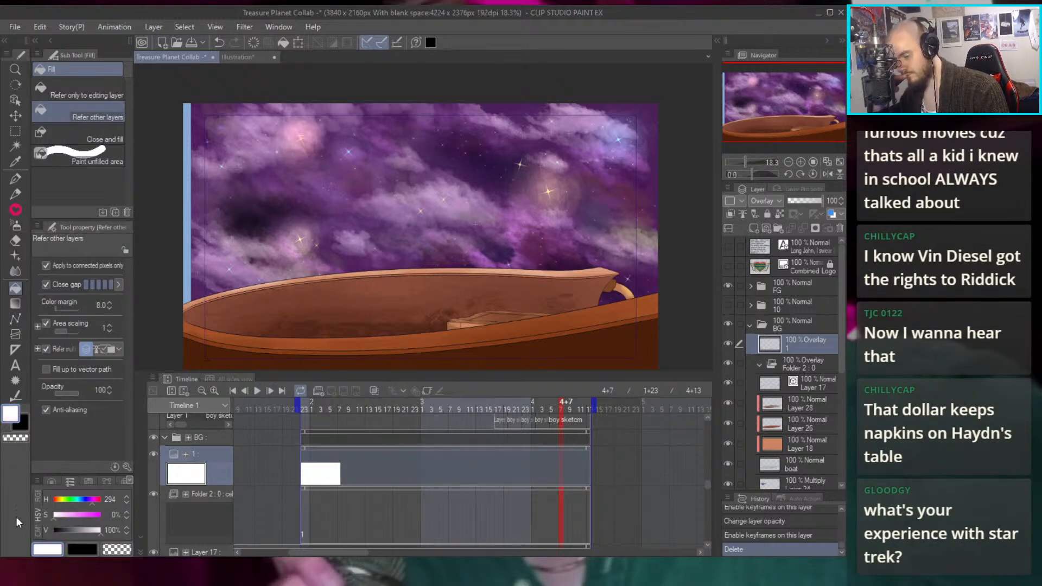
pyautogui.click(8, 255)
pyautogui.click(96, 154)
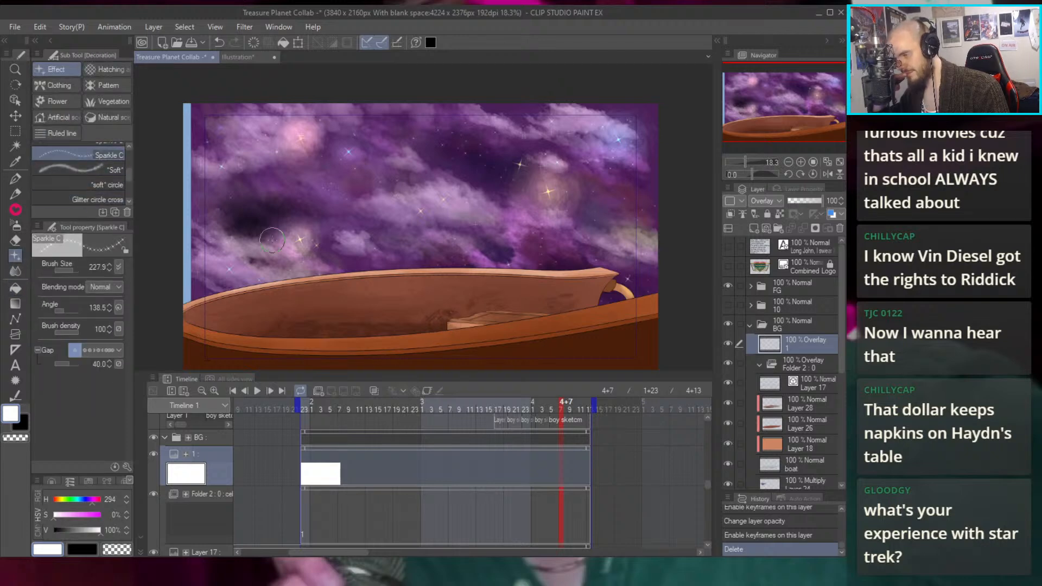
# Move the emptied layer 1 into Folder 2 and change its blending mode from Overlay to Normal
pyautogui.scroll(3, 271, 235)
pyautogui.scroll(5, 347, 237)
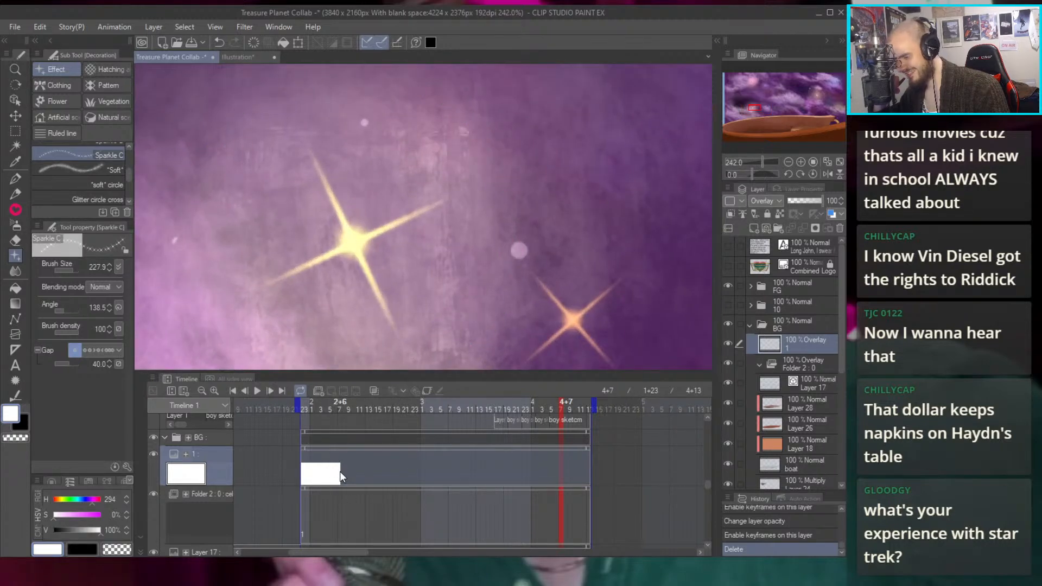
pyautogui.scroll(-1, 337, 467)
pyautogui.moveTo(807, 338); pyautogui.dragTo(807, 361)
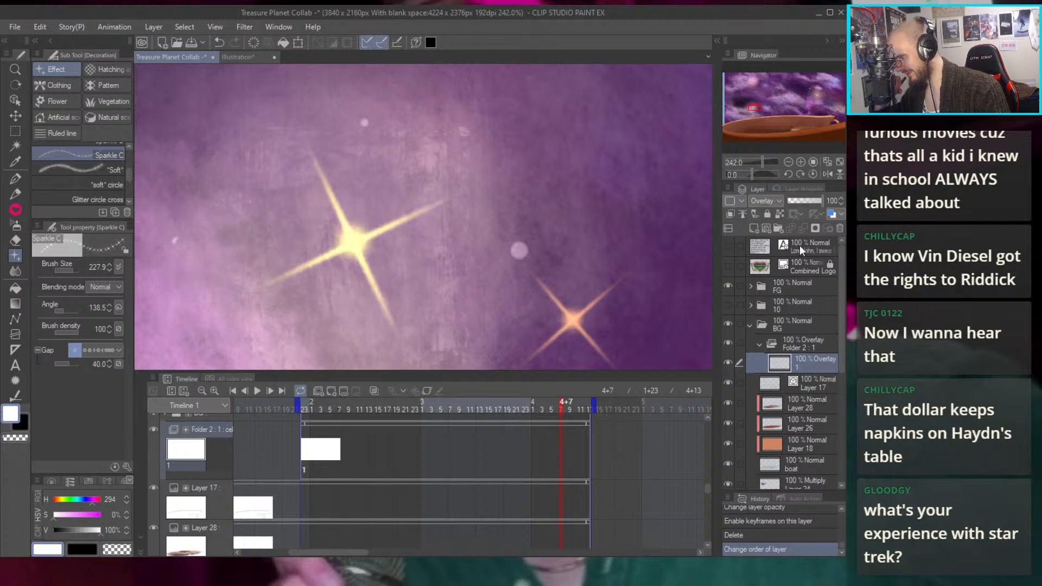
pyautogui.click(762, 201)
pyautogui.click(770, 212)
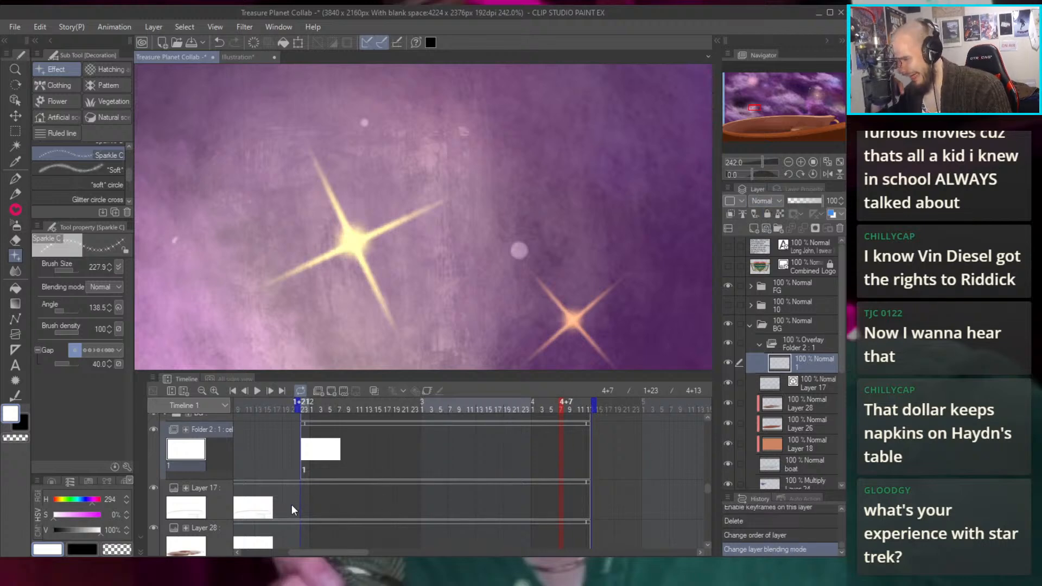
# Try white Sparkle C stamps beside and over the large yellow star, reducing the brush size to 53.5
pyautogui.click(465, 280)
pyautogui.moveTo(465, 279); pyautogui.dragTo(546, 275)
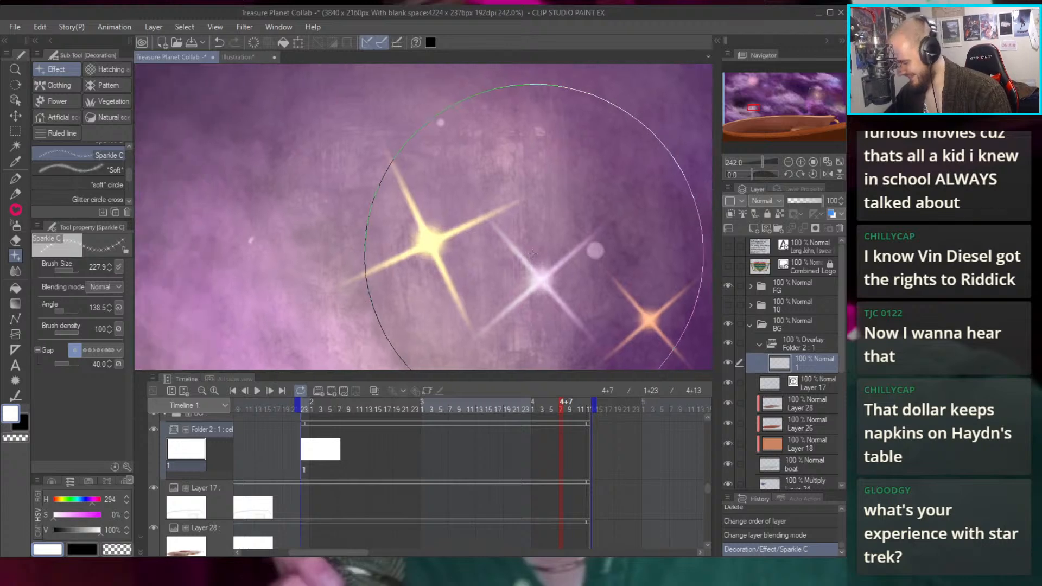
pyautogui.hotkey('ctrl', 'z')
pyautogui.moveTo(526, 235); pyautogui.dragTo(438, 330)
pyautogui.click(432, 237)
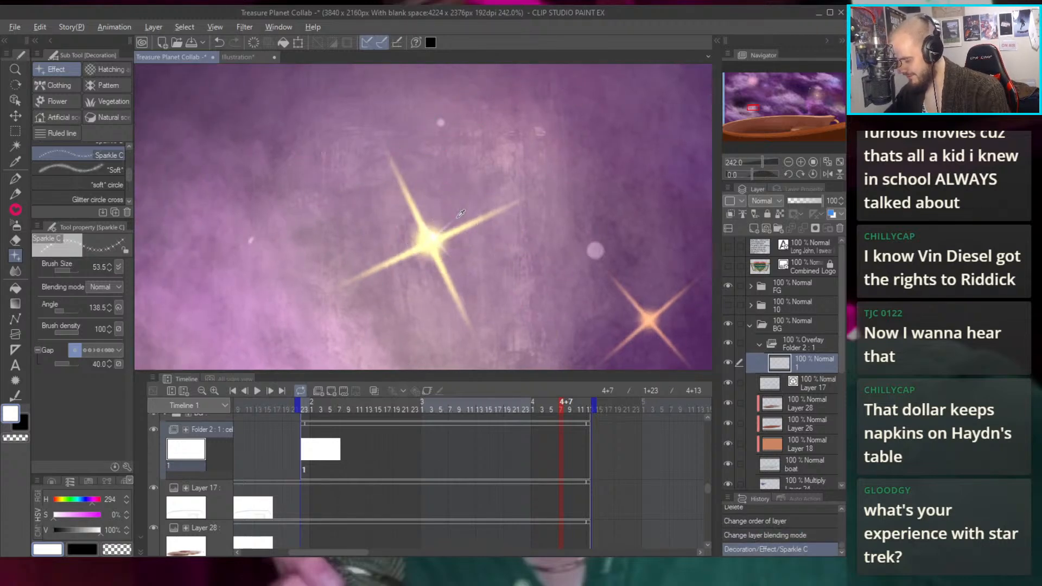
pyautogui.hotkey('ctrl', 'z')
# Sample pale yellow (H 60, S 26, V 100) from the large star, stamp small Sparkle C highlights around its centre, and enlarge the brush to 94.8
pyautogui.keyDown('alt'); pyautogui.click(443, 242); pyautogui.keyUp('alt')
pyautogui.click(442, 242)
pyautogui.moveTo(443, 243); pyautogui.dragTo(458, 218)
pyautogui.click(420, 266)
pyautogui.click(394, 253)
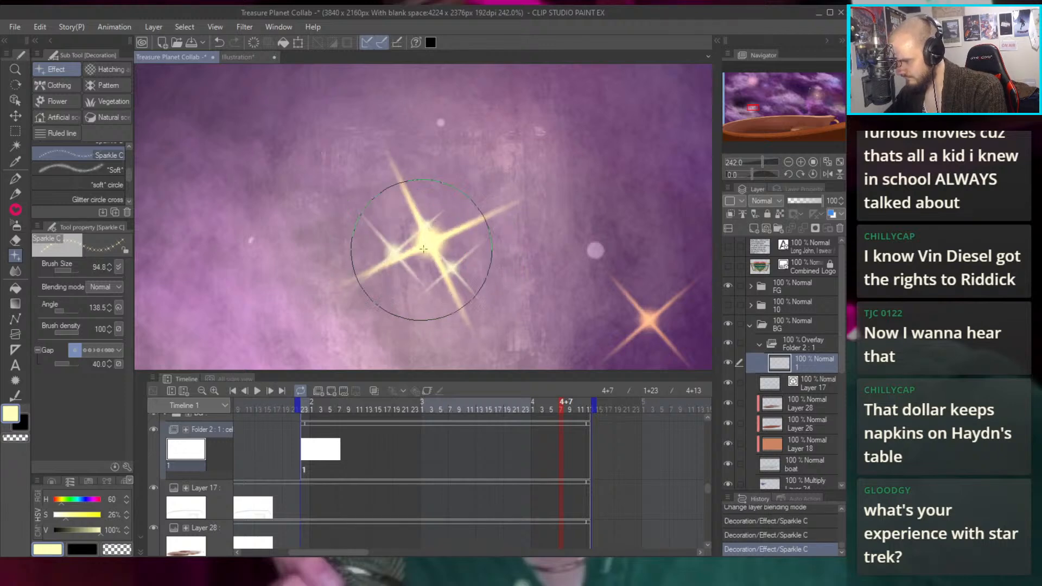
pyautogui.keyDown('ctrl'); pyautogui.keyDown('alt'); pyautogui.click(472, 217); pyautogui.keyUp('alt'); pyautogui.keyUp('ctrl')
pyautogui.moveTo(472, 218); pyautogui.dragTo(403, 217)
# Stamp a pale yellow Sparkle C highlight on the small orange star next to the large yellow one
pyautogui.moveTo(623, 205); pyautogui.dragTo(492, 240)
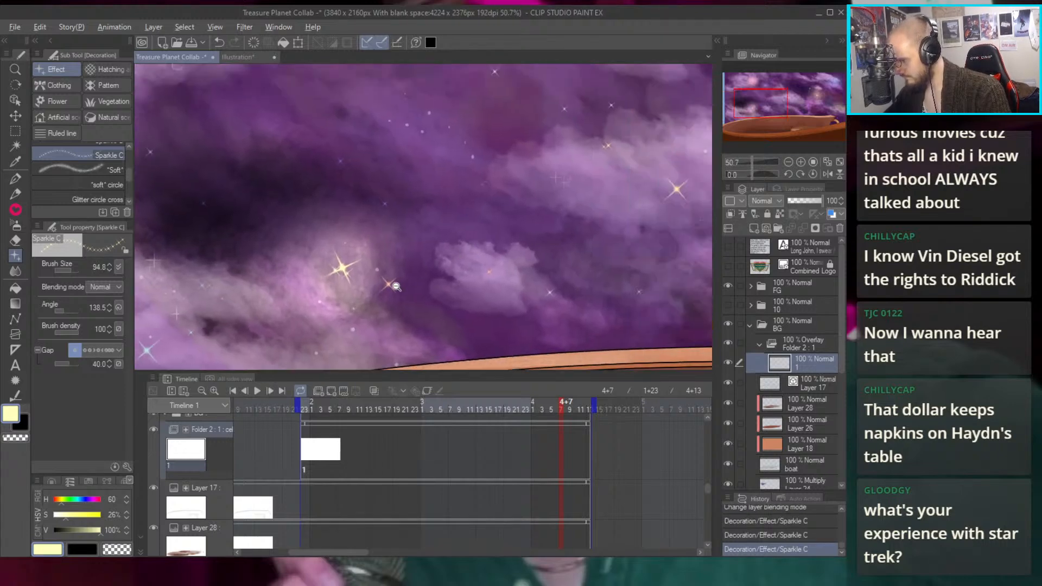
pyautogui.moveTo(401, 282); pyautogui.dragTo(472, 290)
pyautogui.click(397, 294)
pyautogui.scroll(-8, 412, 300)
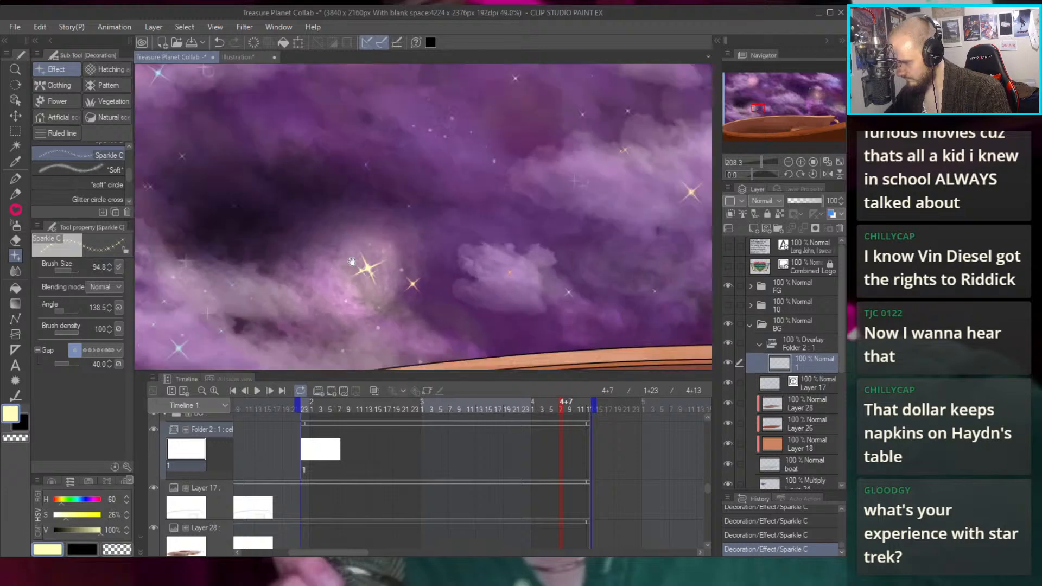
# Stamp pale yellow Sparkle C highlights on the bright blue star and the orange star inside the pink glow
pyautogui.moveTo(562, 187); pyautogui.dragTo(574, 264)
pyautogui.scroll(8, 485, 216)
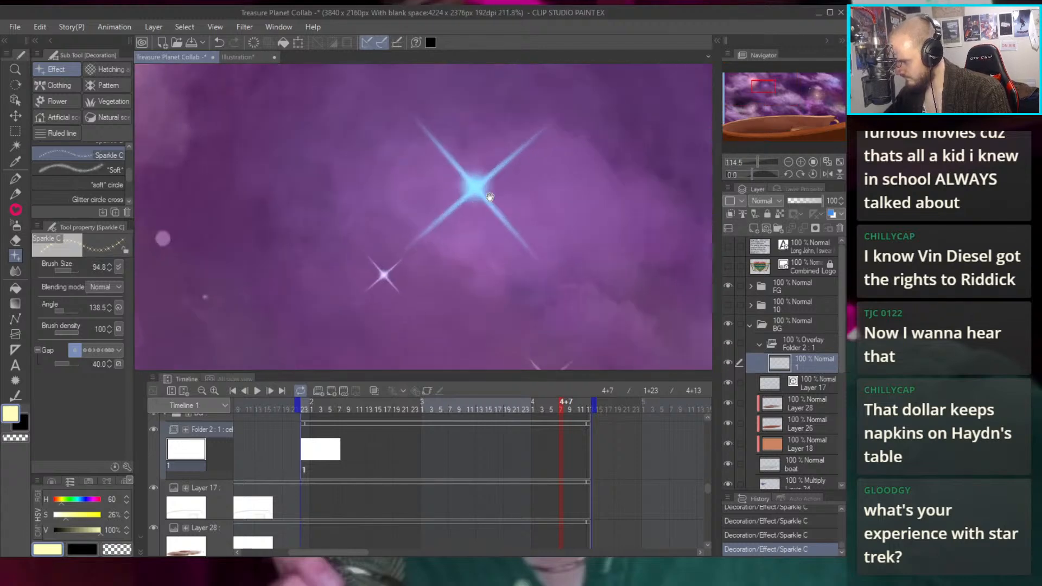
pyautogui.scroll(-3, 528, 223)
pyautogui.moveTo(451, 232); pyautogui.dragTo(469, 261)
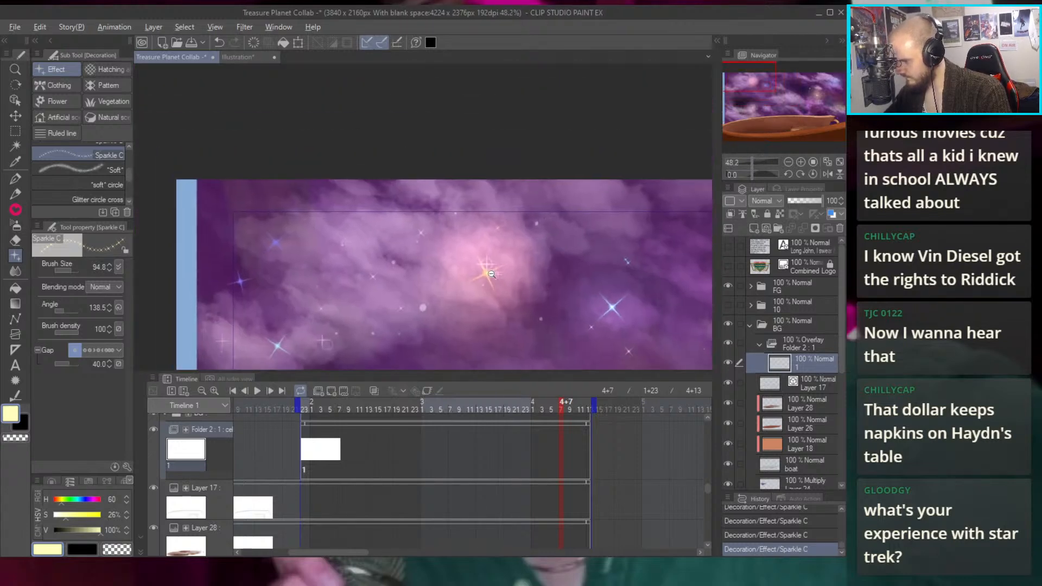
pyautogui.scroll(4, 469, 261)
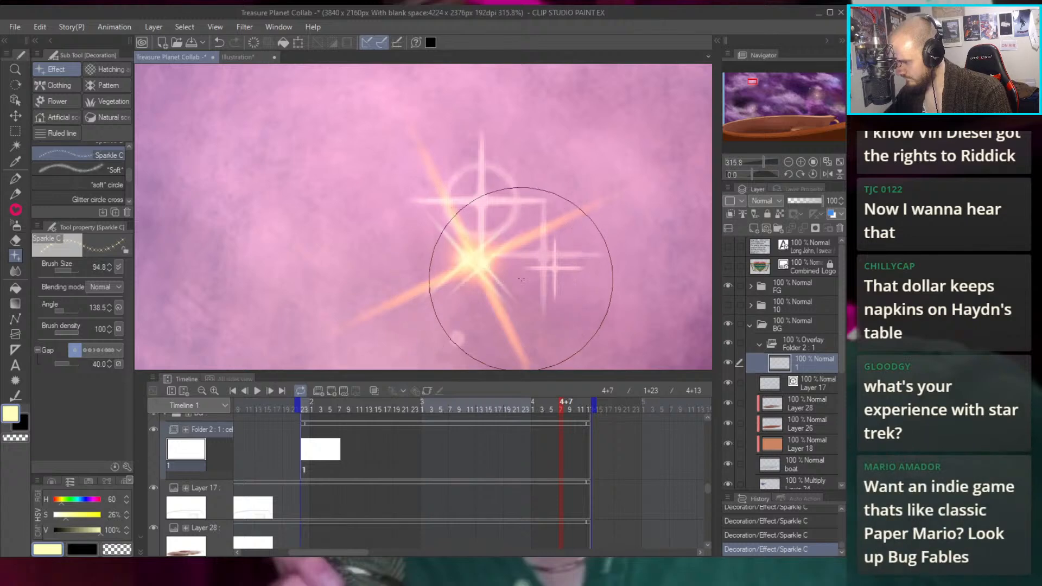
# Stamp a pale yellow Sparkle C highlight on the bright white-blue star in the pale cloud on the sky's left side
pyautogui.scroll(-9, 488, 256)
pyautogui.moveTo(609, 244); pyautogui.dragTo(700, 223)
pyautogui.scroll(8, 472, 241)
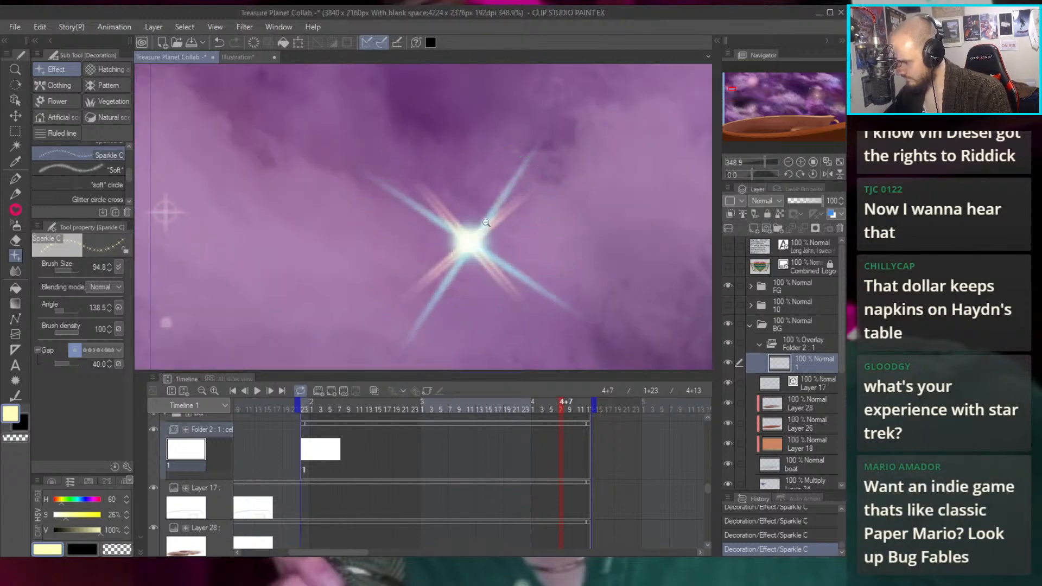
pyautogui.scroll(-9, 492, 229)
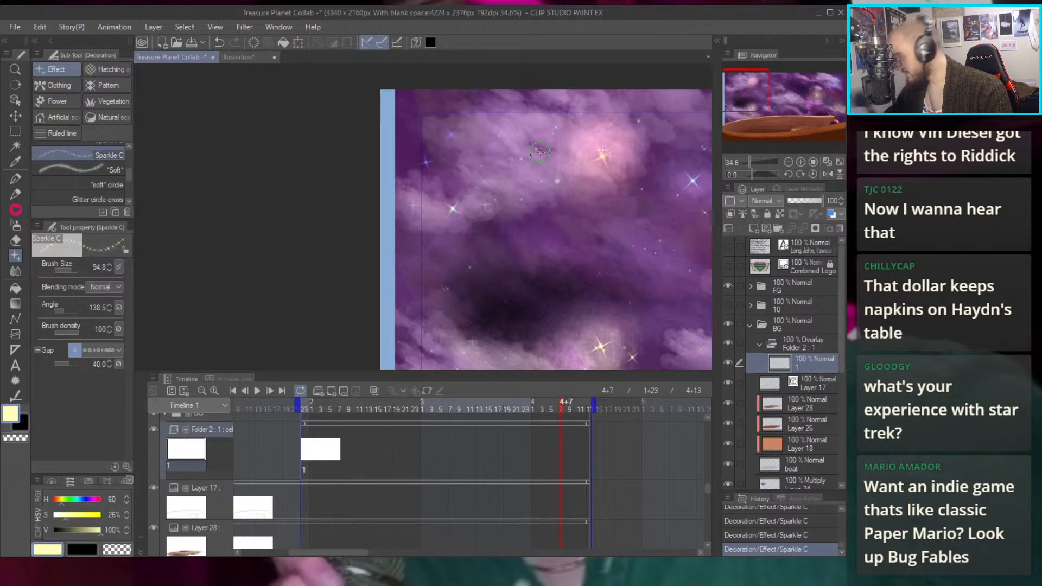
# Stamp pale yellow Sparkle C highlights on the two yellow stars in the large central cloud
pyautogui.scroll(6, 540, 152)
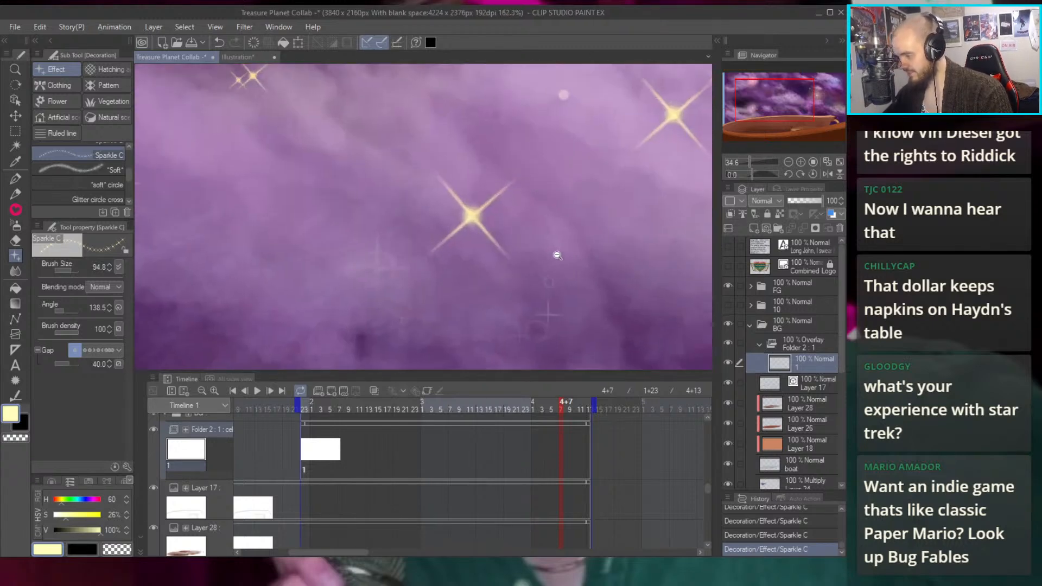
pyautogui.scroll(4, 478, 220)
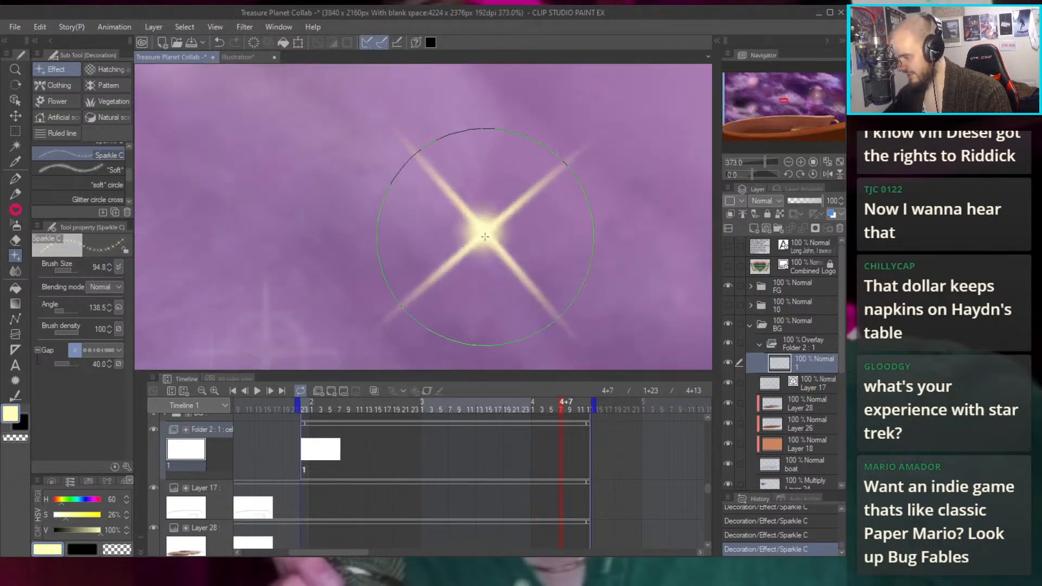
pyautogui.scroll(-5, 515, 255)
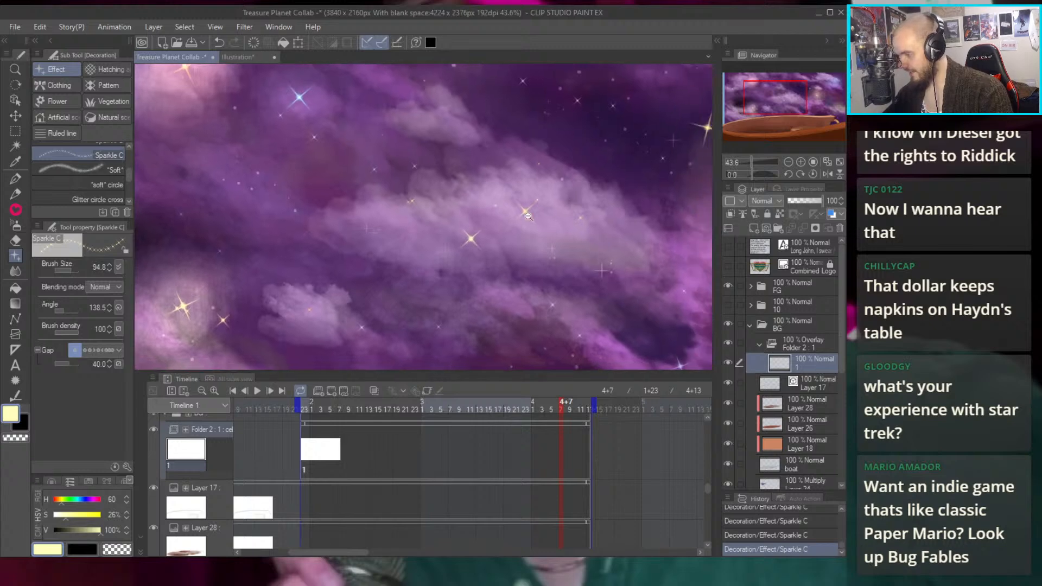
pyautogui.scroll(4, 542, 206)
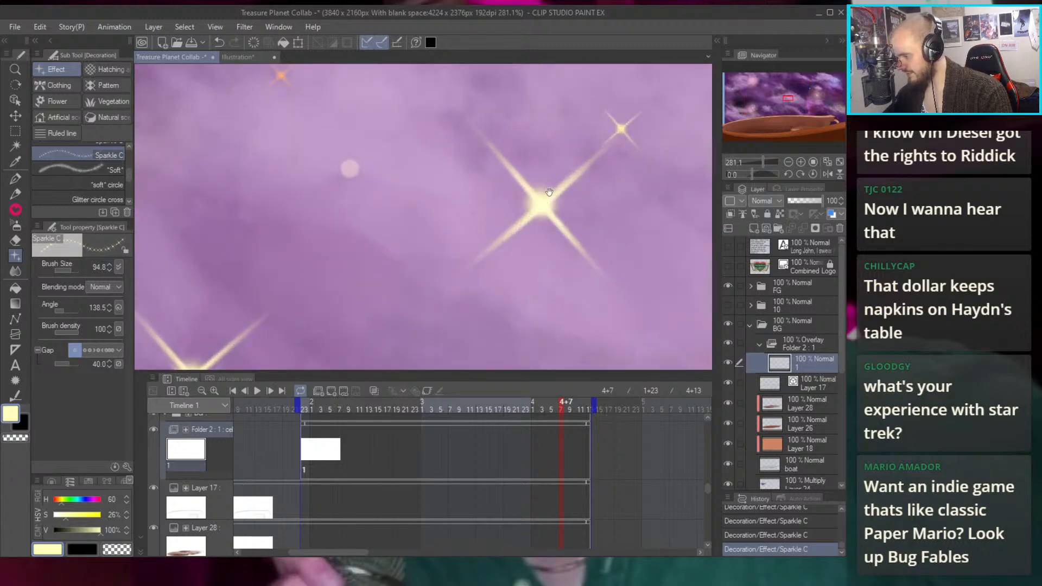
pyautogui.scroll(-5, 546, 199)
# Stamp pale yellow Sparkle C highlights on the large yellow star inside the tan glow and the yellow star up and left of it
pyautogui.scroll(3, 575, 168)
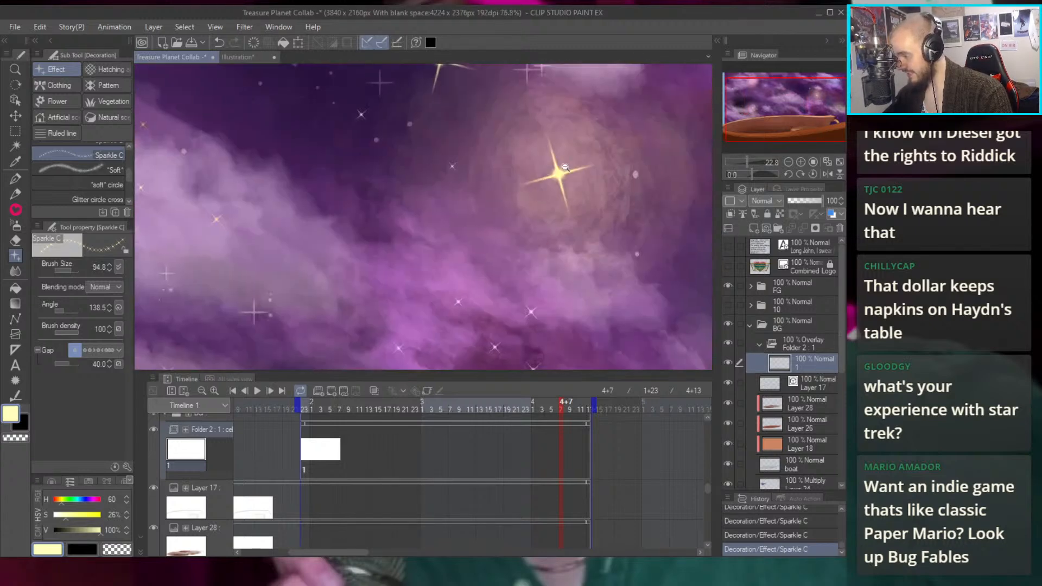
pyautogui.scroll(3, 576, 168)
pyautogui.scroll(-4, 579, 179)
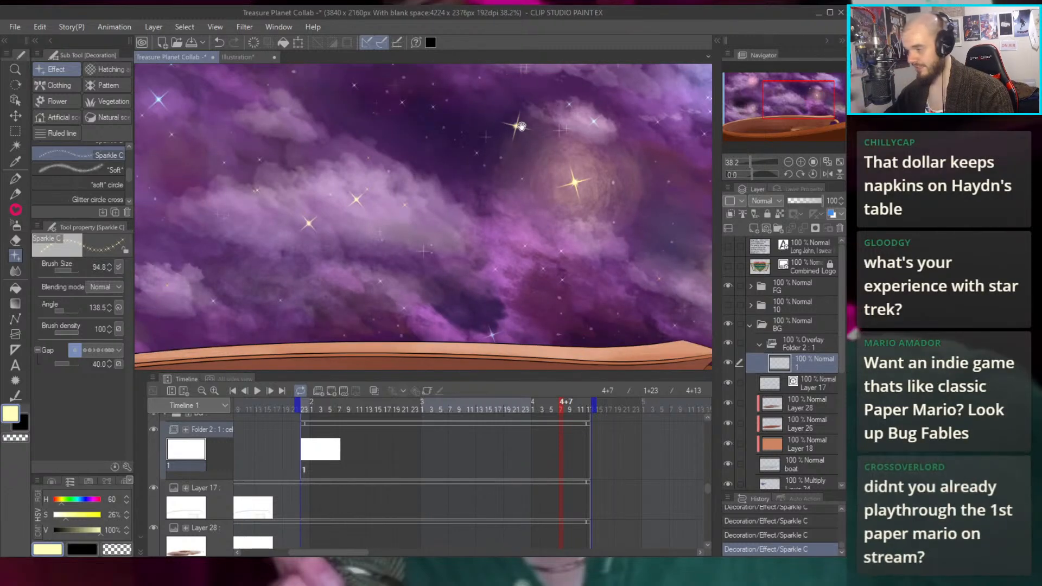
pyautogui.scroll(8, 522, 128)
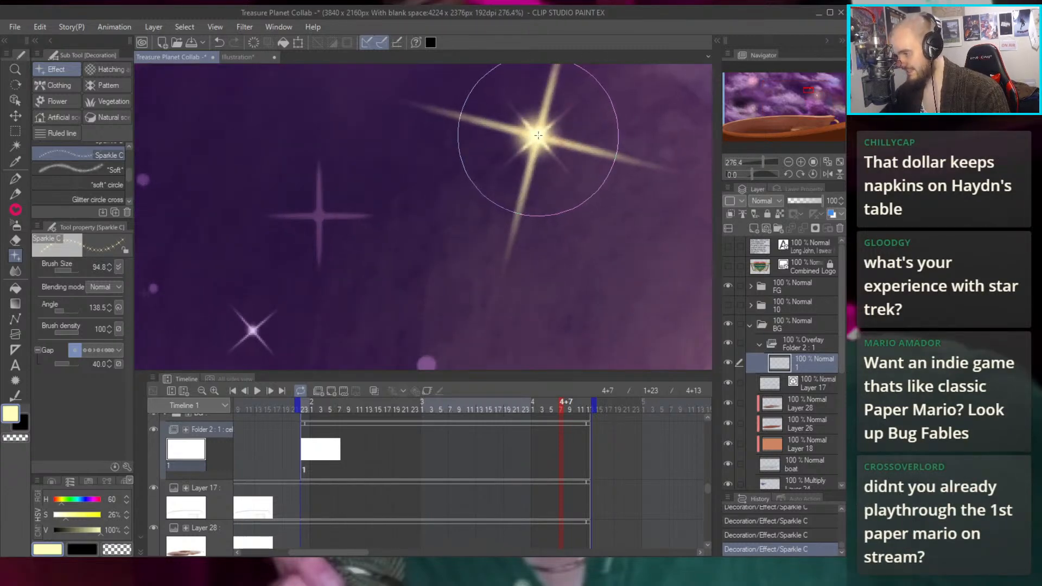
pyautogui.scroll(-9, 576, 173)
# Stamp pale yellow Sparkle C highlights on the teal star over the small cloud and the small pinkish star to its right
pyautogui.scroll(3, 579, 179)
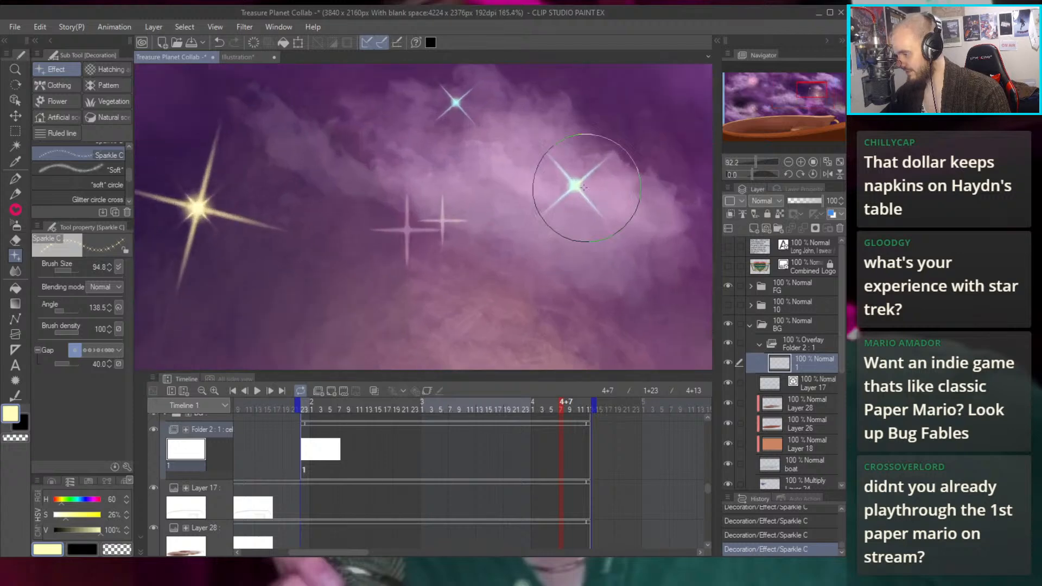
pyautogui.scroll(-4, 597, 114)
pyautogui.scroll(8, 560, 204)
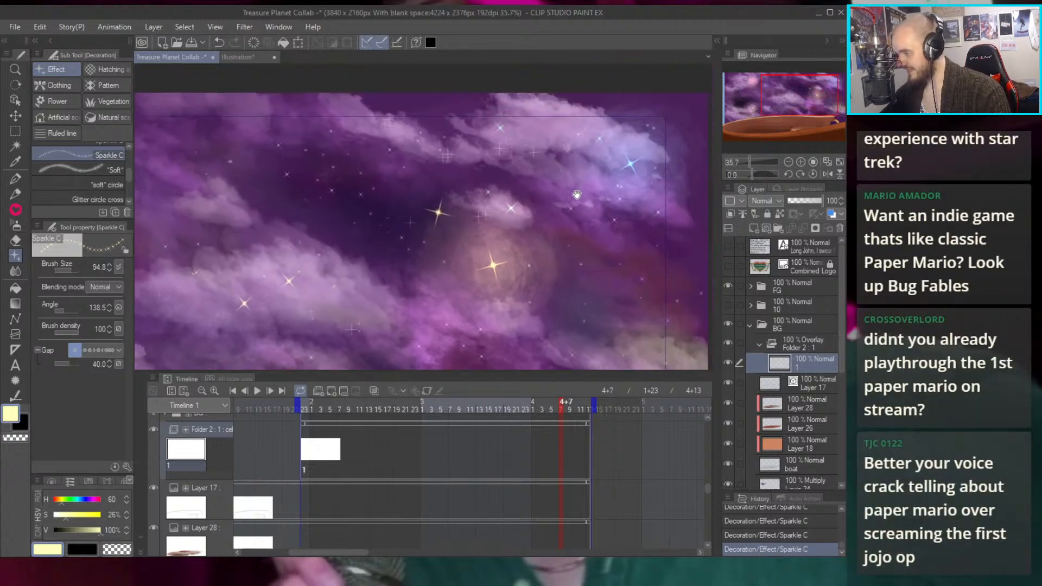
pyautogui.scroll(-8, 560, 203)
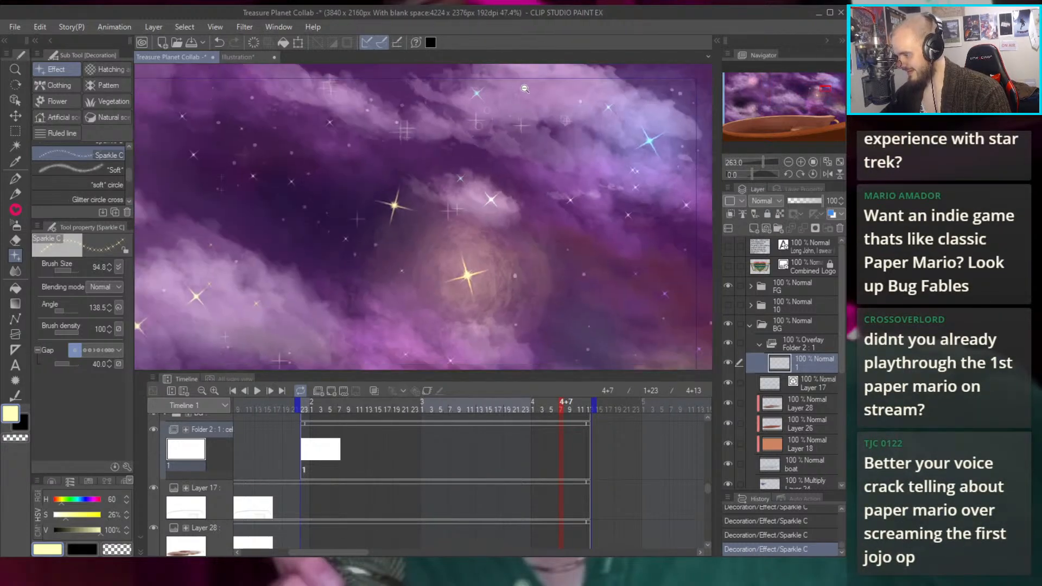
pyautogui.scroll(7, 576, 215)
pyautogui.hotkey('ctrl', 'z')
pyautogui.click(569, 227)
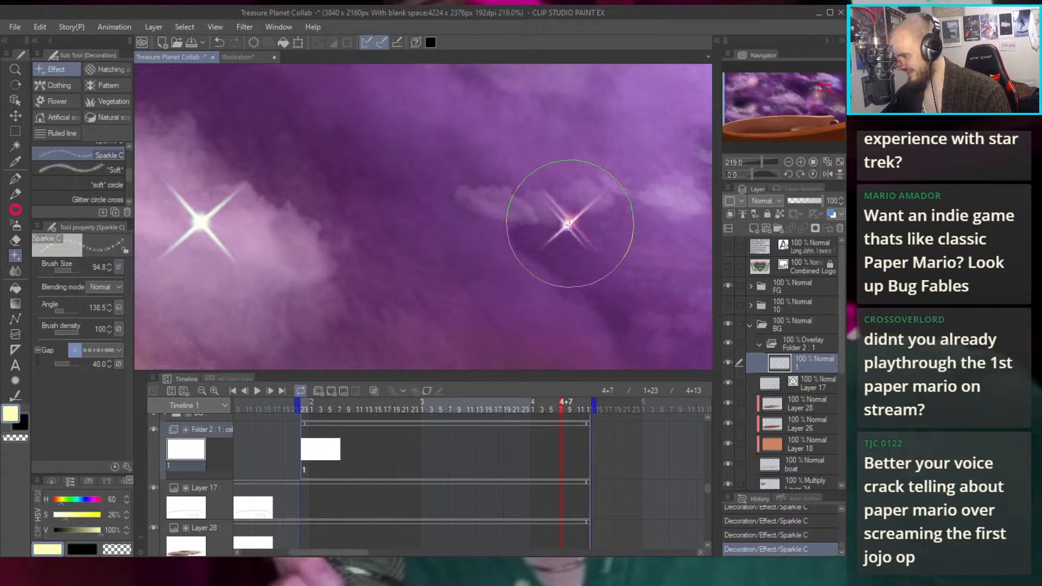
# Stamp pale yellow Sparkle C highlights on the teal star in the upper cloud and the large bright blue star near the sky's right edge
pyautogui.scroll(-6, 560, 216)
pyautogui.scroll(4, 478, 105)
pyautogui.scroll(-6, 630, 181)
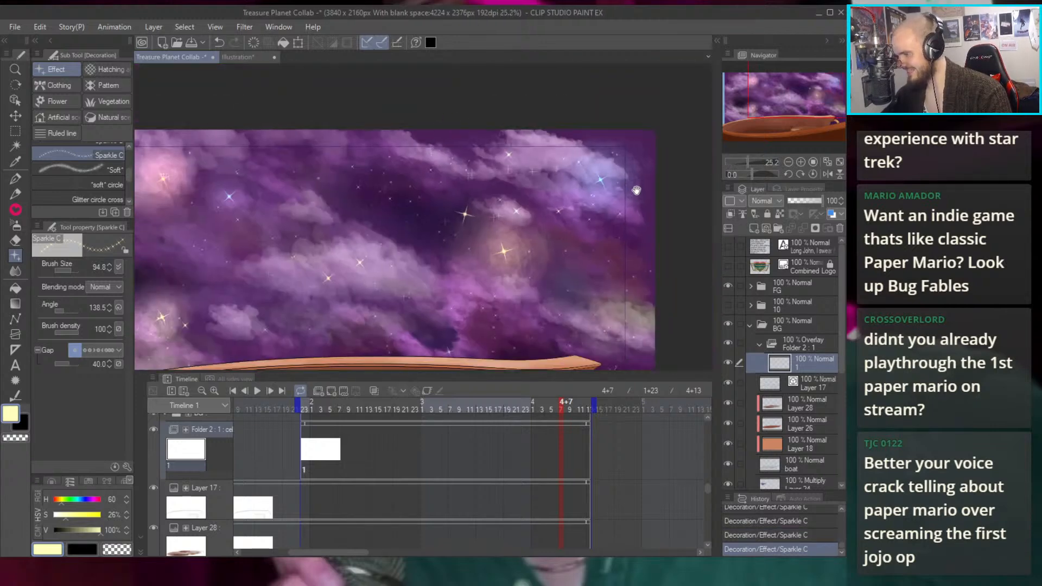
pyautogui.scroll(7, 624, 182)
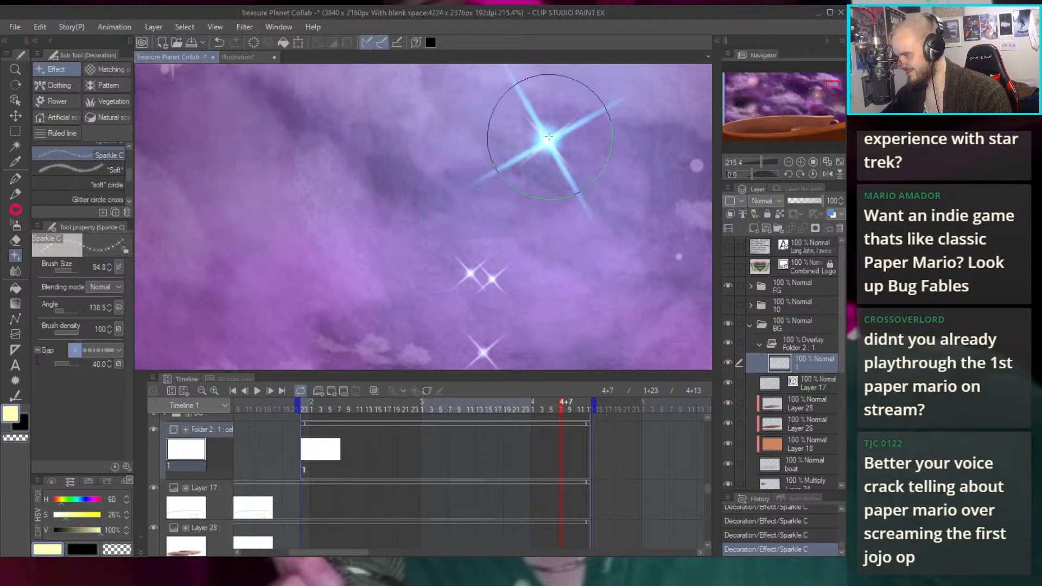
pyautogui.scroll(-8, 549, 139)
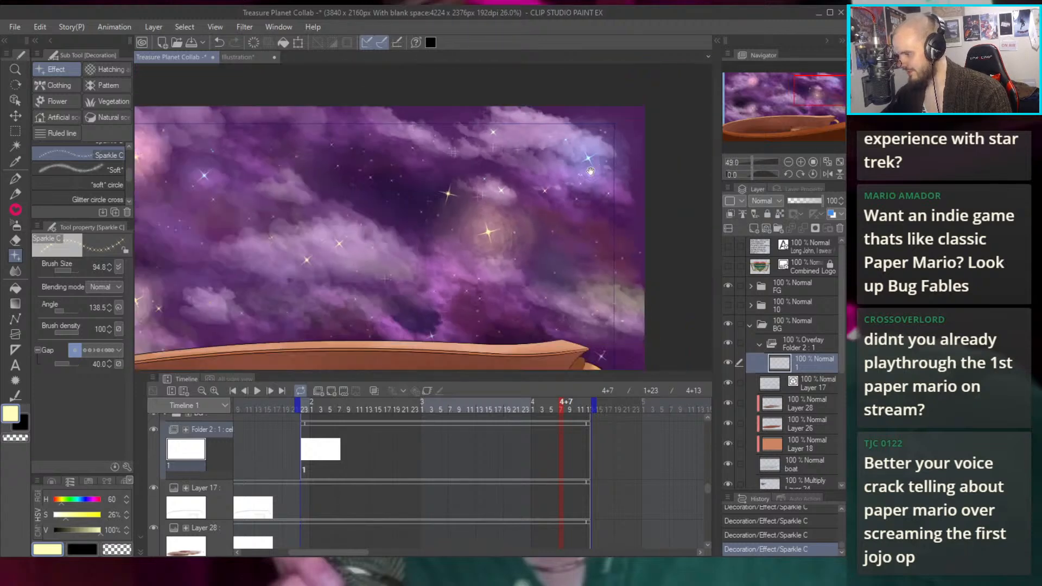
# Stamp pale yellow Sparkle C highlights on the pale blue star beside the boat's tip and the white star just above its rim
pyautogui.scroll(8, 542, 268)
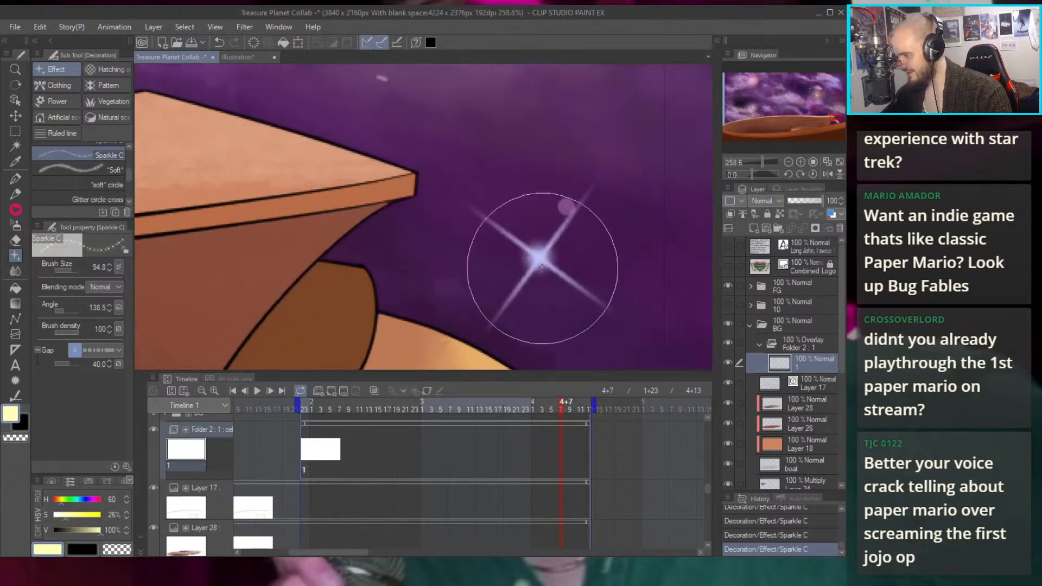
pyautogui.scroll(-5, 548, 217)
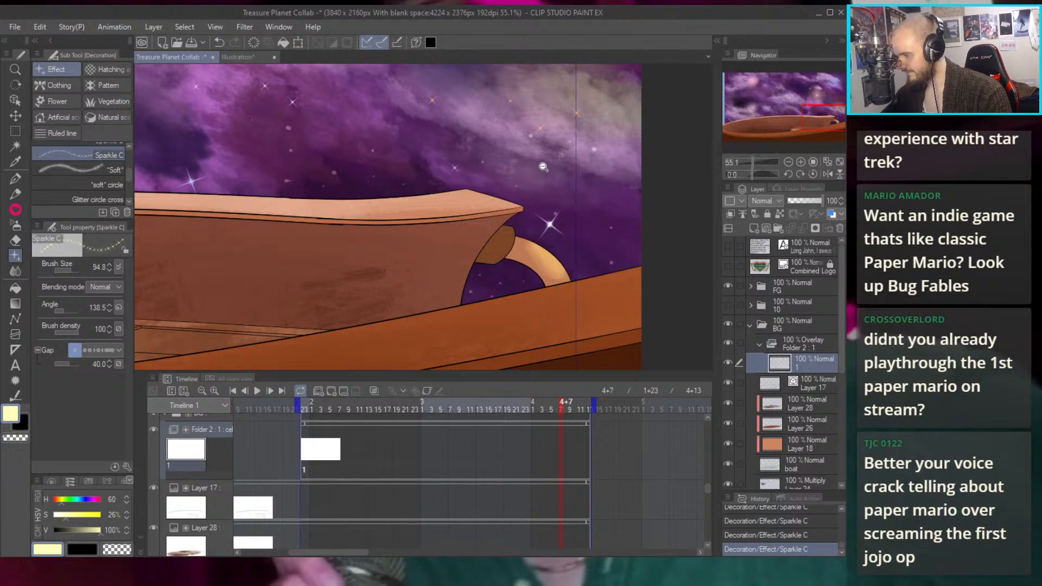
pyautogui.scroll(5, 545, 167)
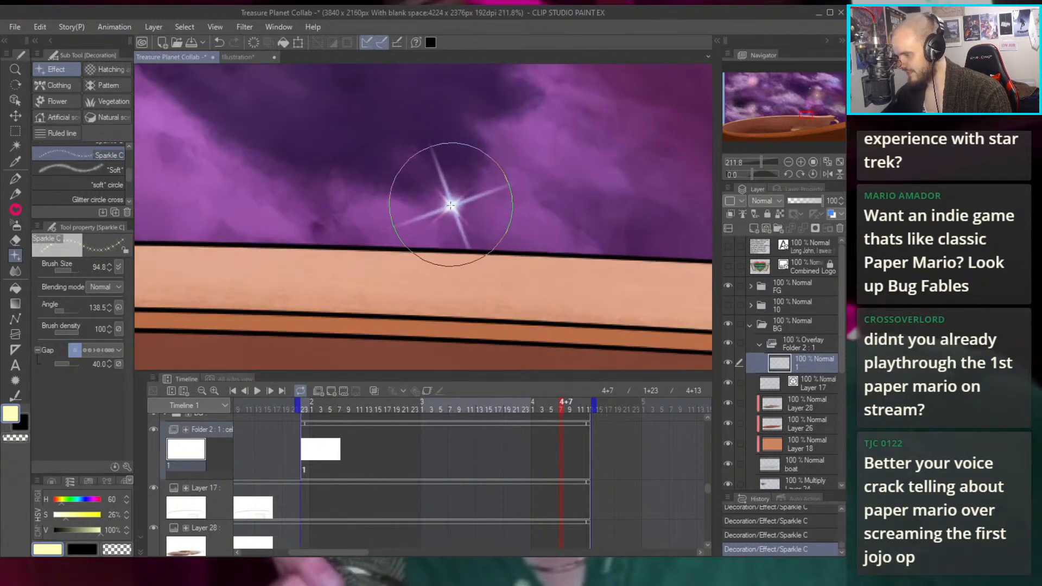
pyautogui.scroll(-8, 608, 204)
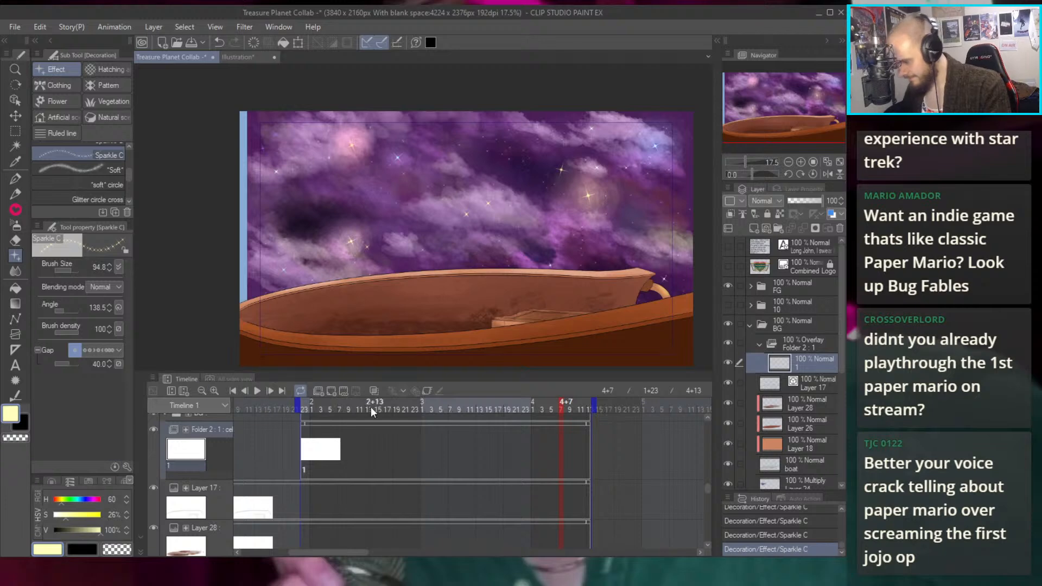
# Add a new animation cel to the Folder 2 sparkle track at frame 2+2
pyautogui.click(286, 408)
pyautogui.press('Right')
pyautogui.press('Right')
pyautogui.press('Right')
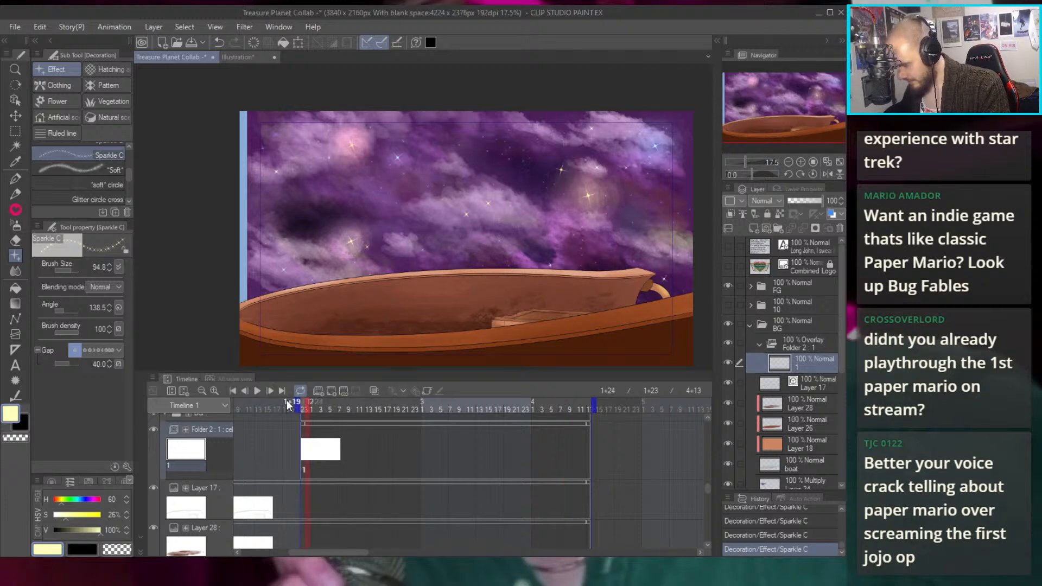
pyautogui.hotkey('alt', 'n')
pyautogui.hotkey('alt', 'o')
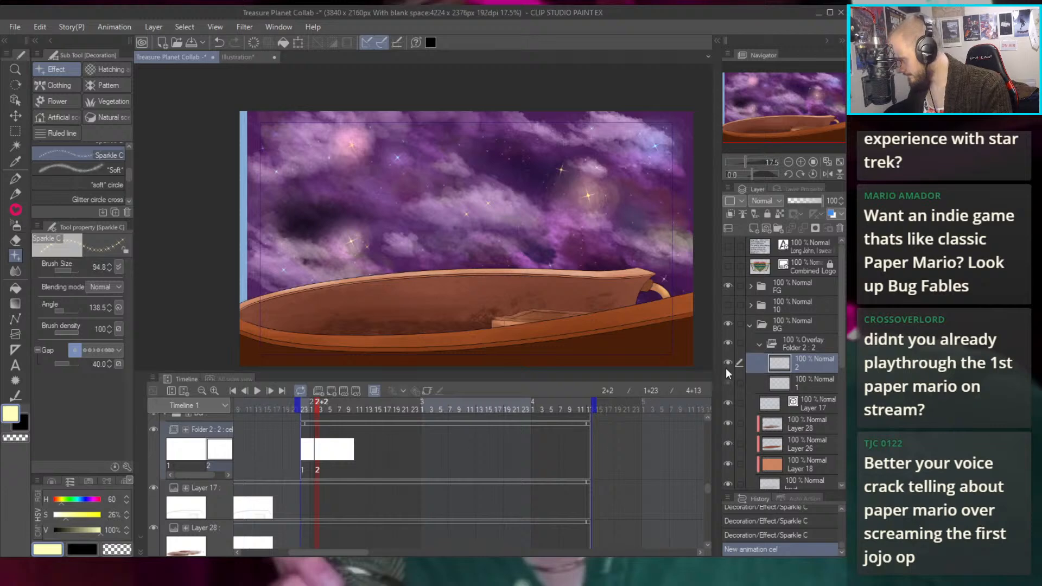
# Try placing the Folder 2 animation folder above the BG folder, and return it to the top of BG
pyautogui.click(758, 344)
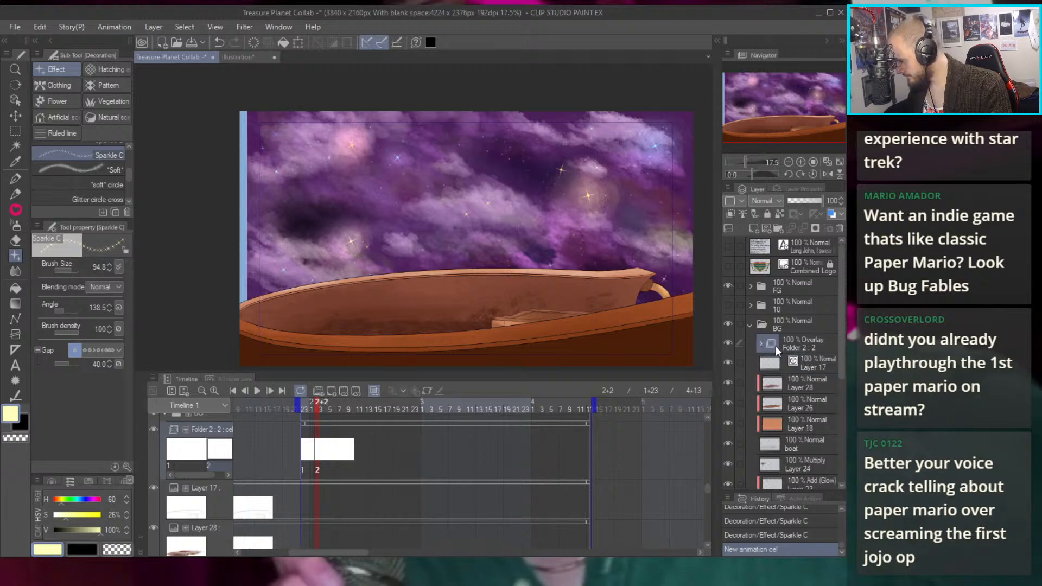
pyautogui.moveTo(791, 343); pyautogui.dragTo(755, 336)
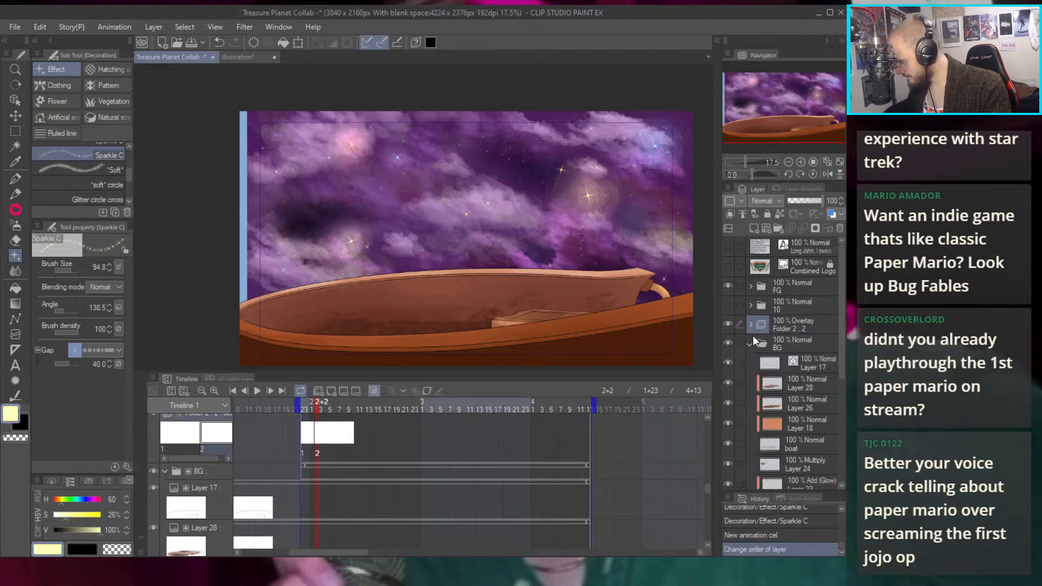
pyautogui.click(749, 345)
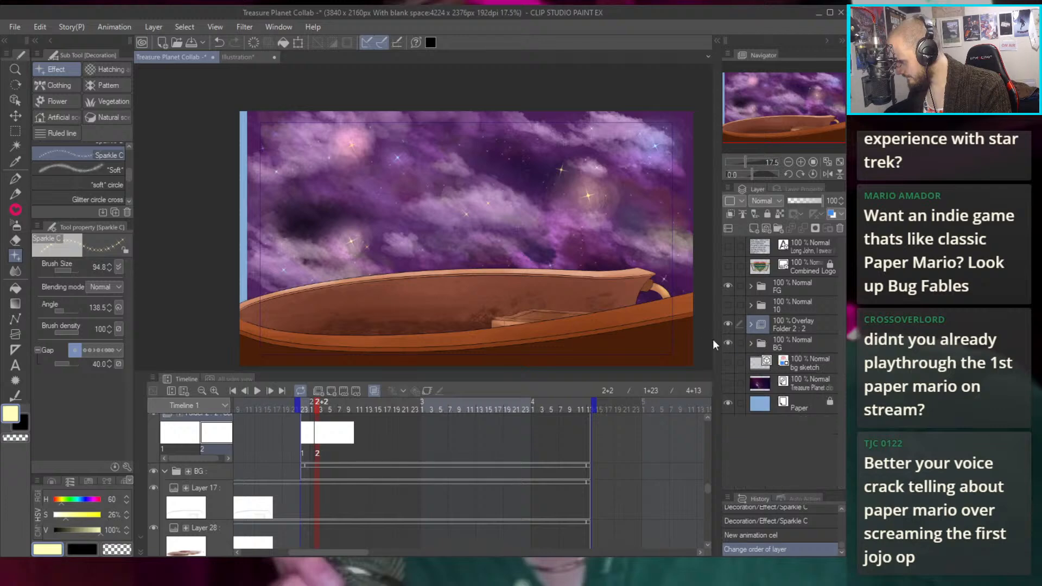
pyautogui.click(729, 345)
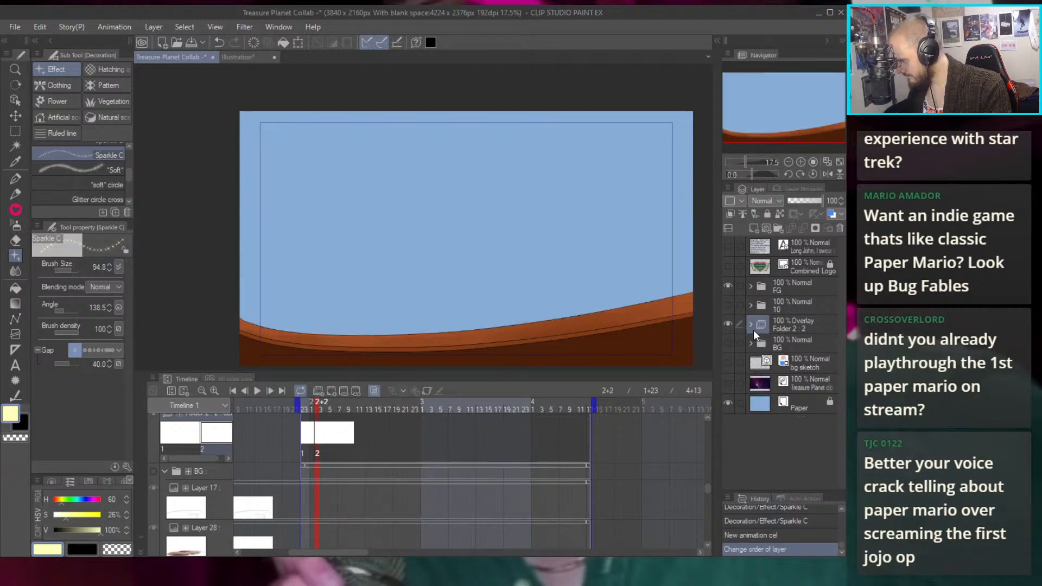
pyautogui.click(728, 343)
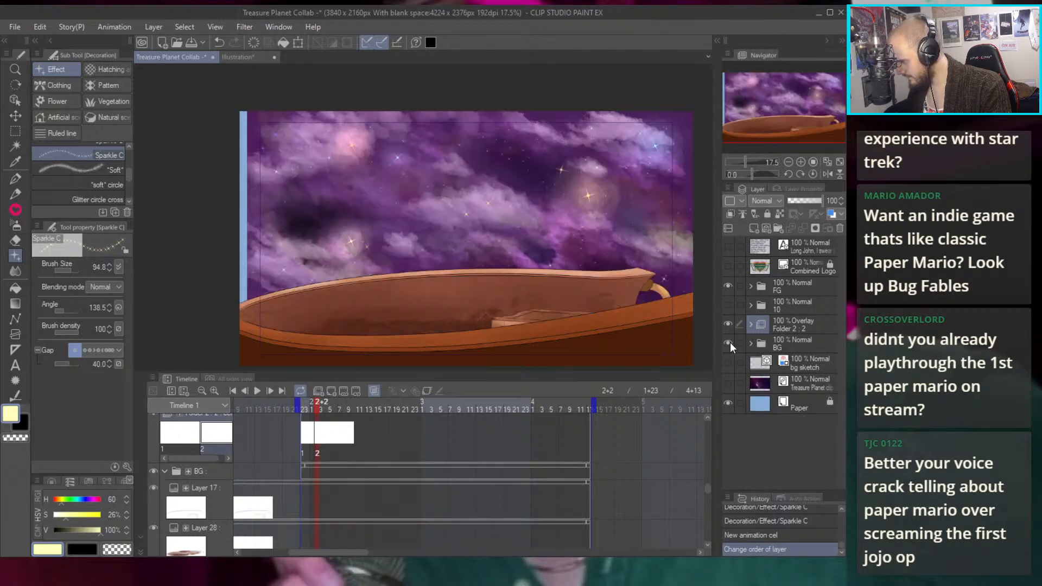
pyautogui.click(751, 342)
pyautogui.moveTo(793, 333); pyautogui.dragTo(789, 358)
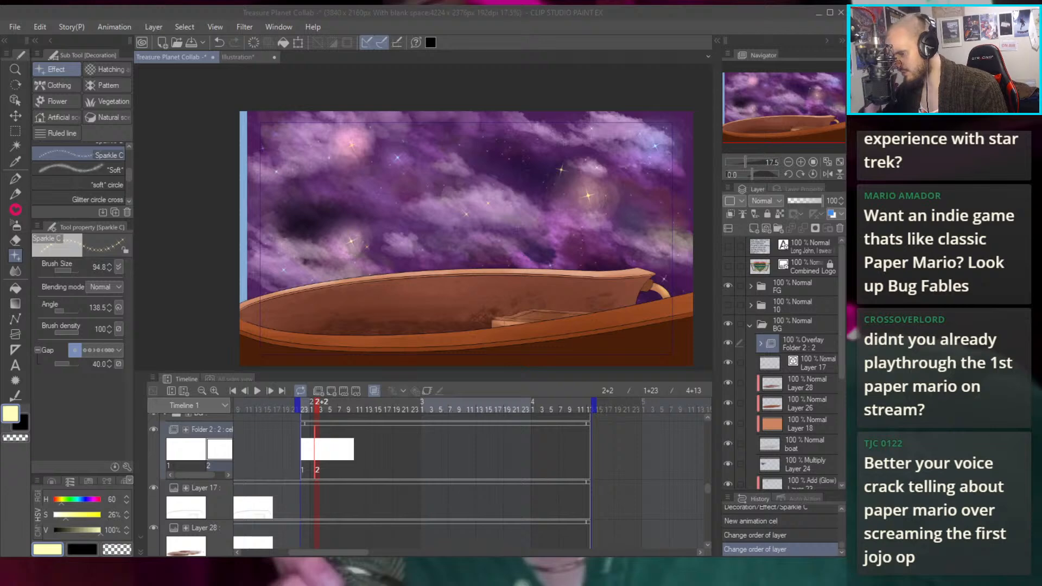
# On cel 2, stamp pale yellow Sparkle C highlights near the sky's right edge and on the large yellow star inside the tan glow
pyautogui.scroll(-1, 222, 194)
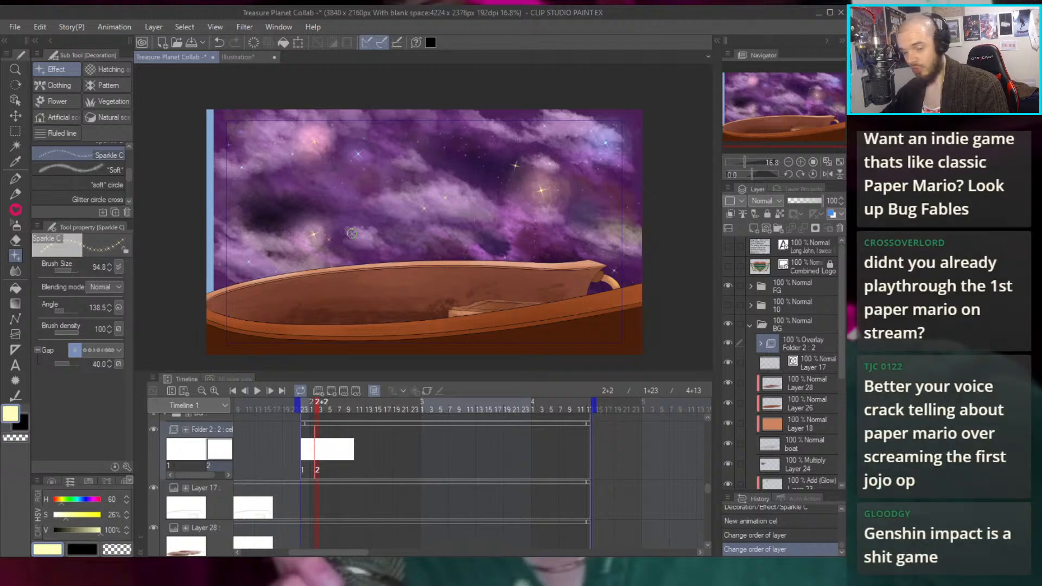
pyautogui.click(645, 172)
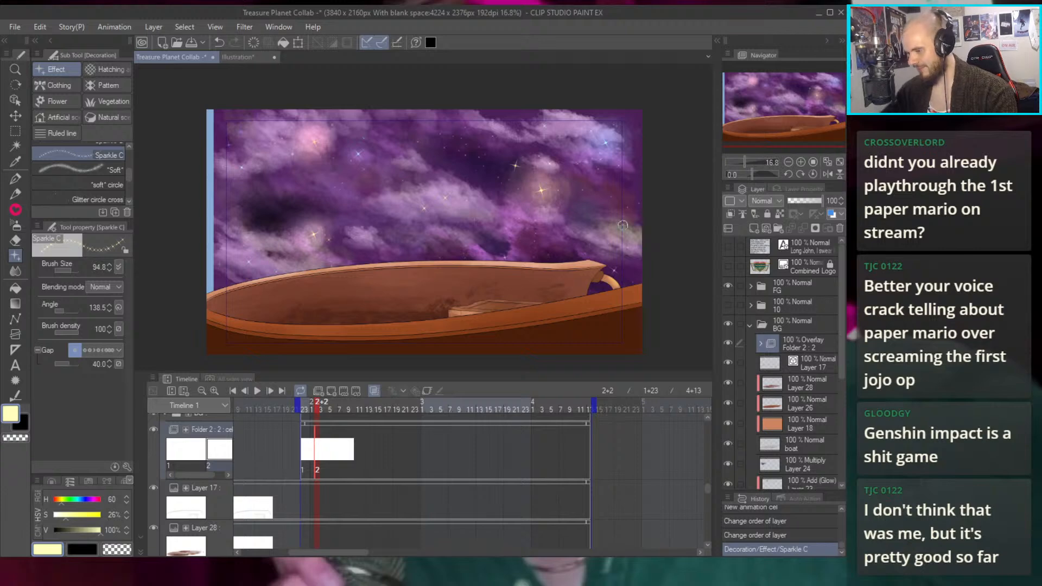
pyautogui.click(655, 232)
pyautogui.scroll(10, 552, 194)
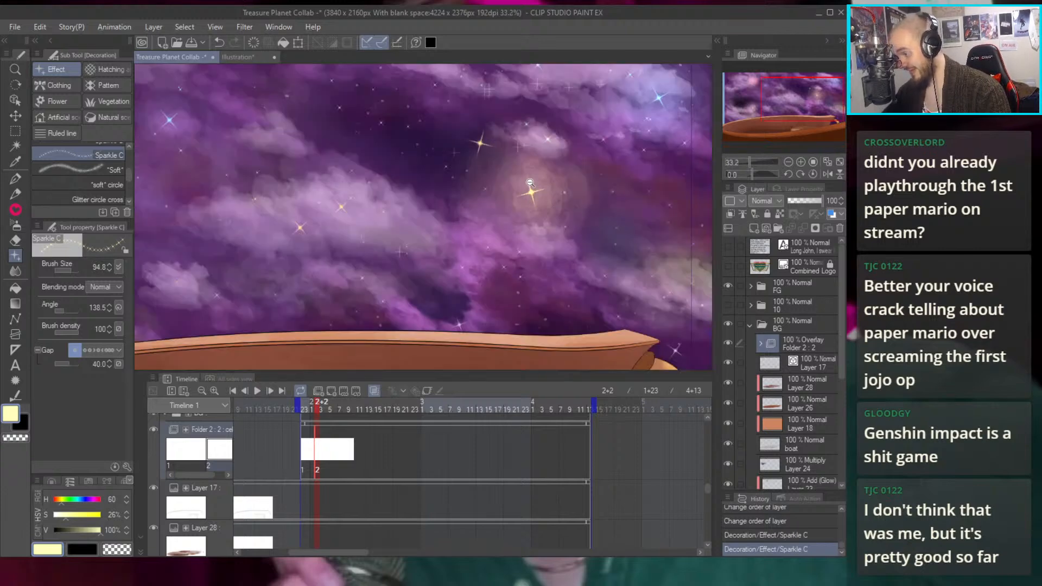
pyautogui.scroll(2, 527, 256)
pyautogui.click(509, 255)
pyautogui.hotkey('ctrl', 'z')
pyautogui.hotkey('ctrl', 'z')
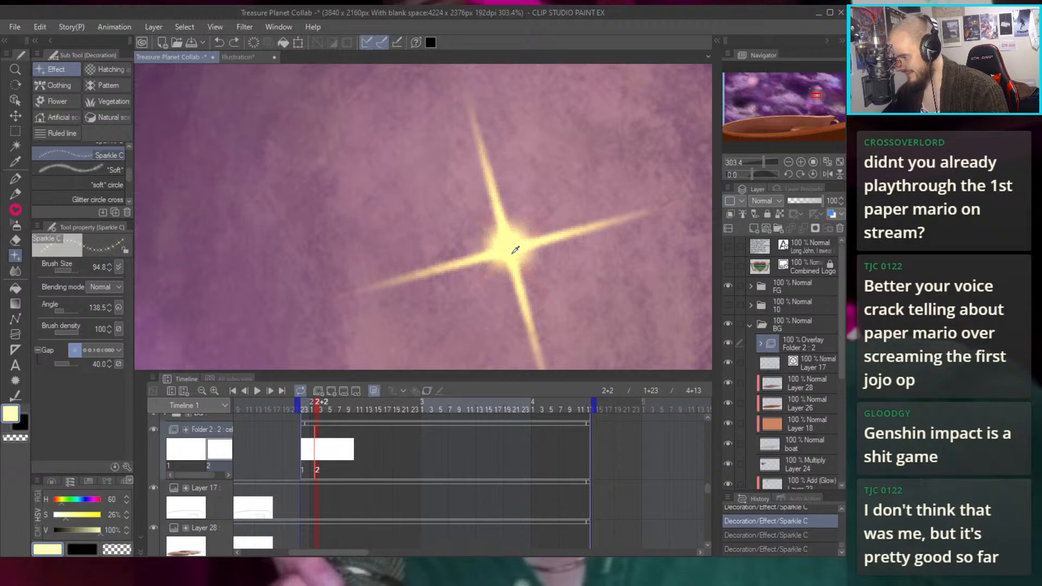
pyautogui.hotkey('ctrl', 'y')
pyautogui.hotkey('ctrl', 'y')
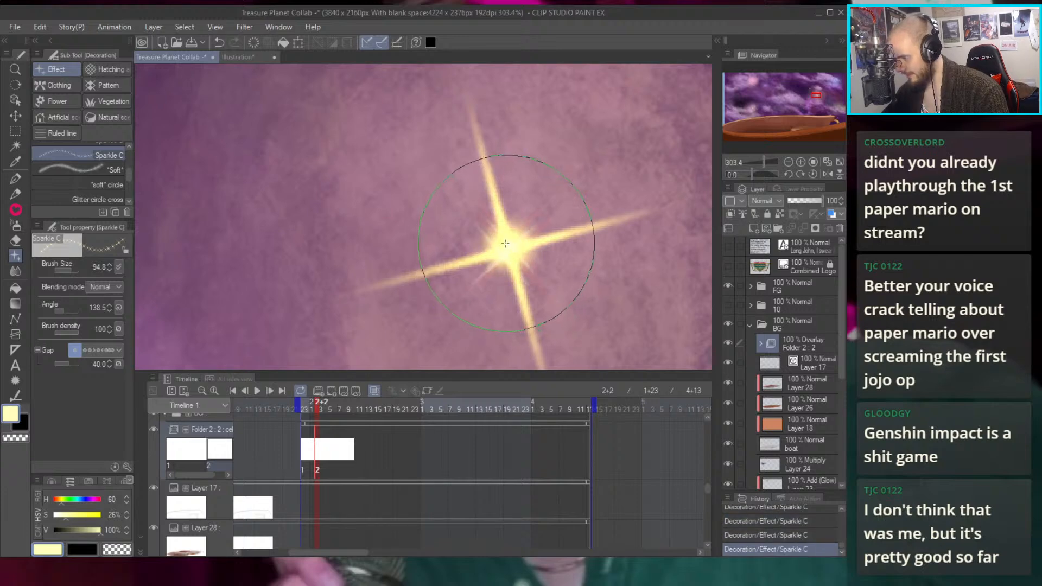
# On cel 2, stamp a pale yellow Sparkle C highlight on the yellow star up and left of the tan glow
pyautogui.scroll(-5, 545, 217)
pyautogui.scroll(7, 495, 220)
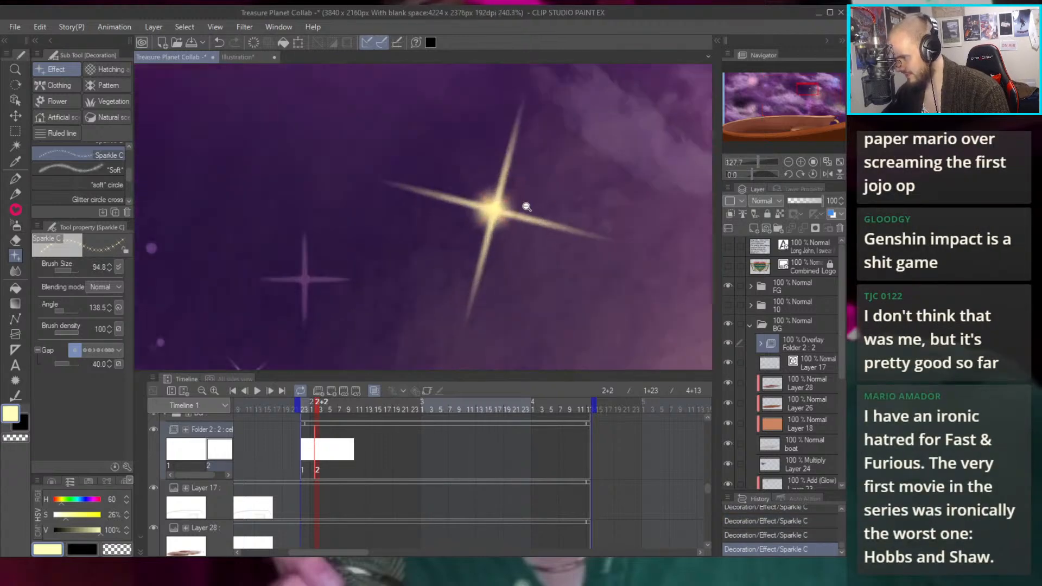
pyautogui.click(513, 223)
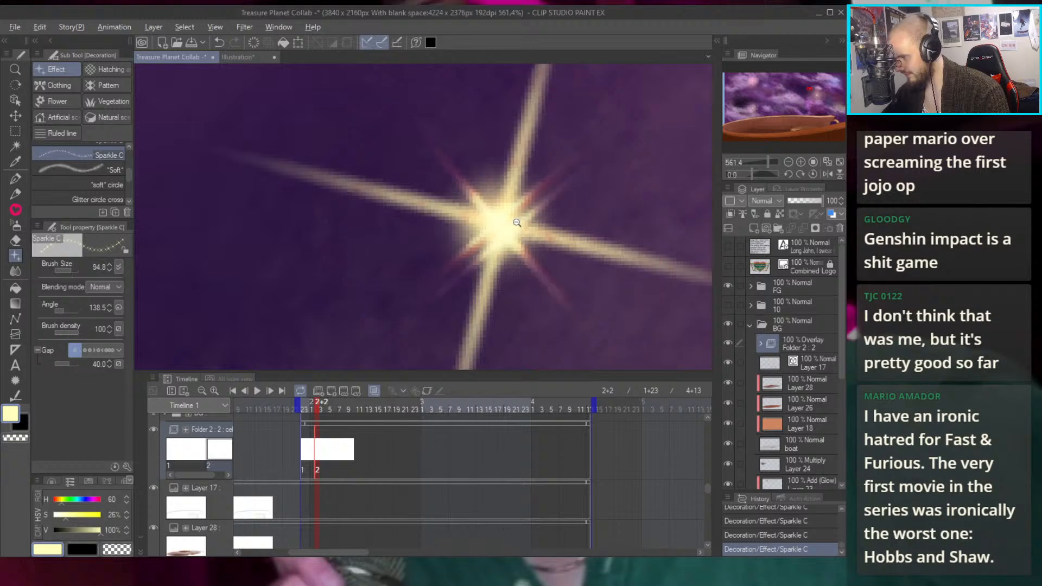
# On cel 2, stamp pale yellow Sparkle C highlights on the blue-white star near the sky's top edge and the bright blue star at upper right
pyautogui.scroll(-10, 518, 201)
pyautogui.scroll(2, 588, 182)
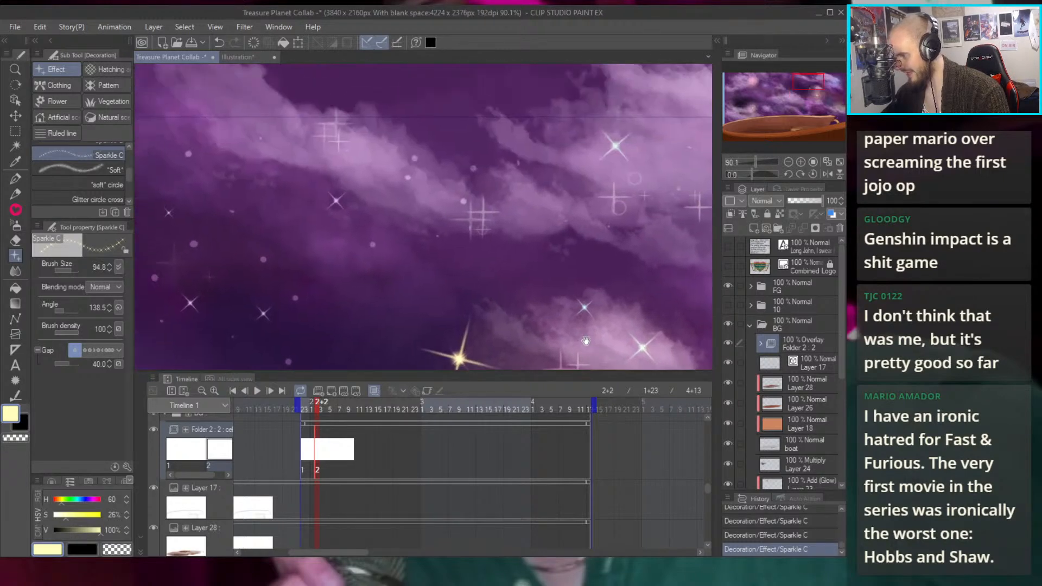
pyautogui.scroll(7, 588, 183)
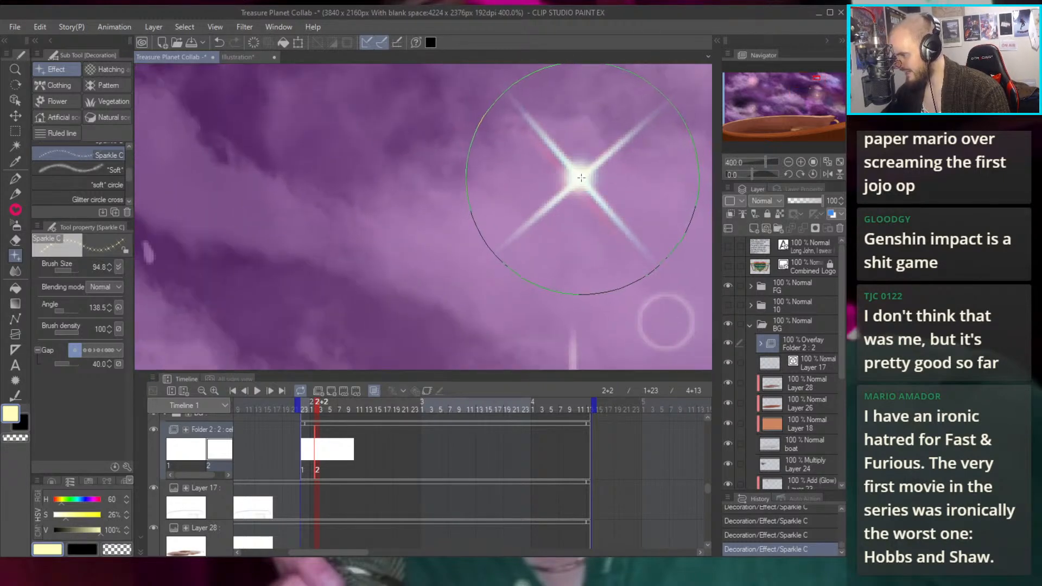
pyautogui.scroll(-8, 582, 179)
pyautogui.scroll(3, 616, 128)
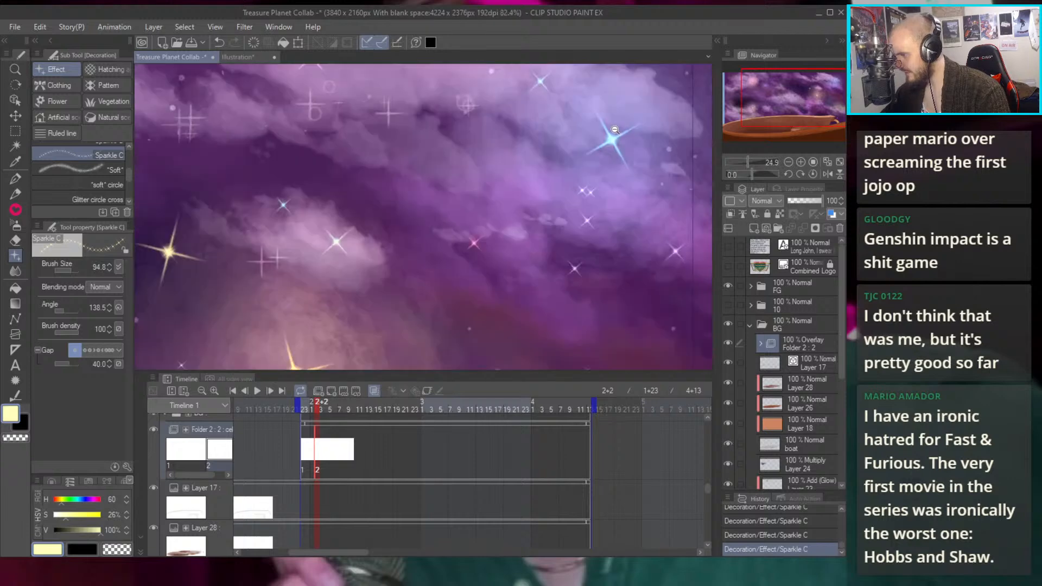
pyautogui.scroll(8, 615, 129)
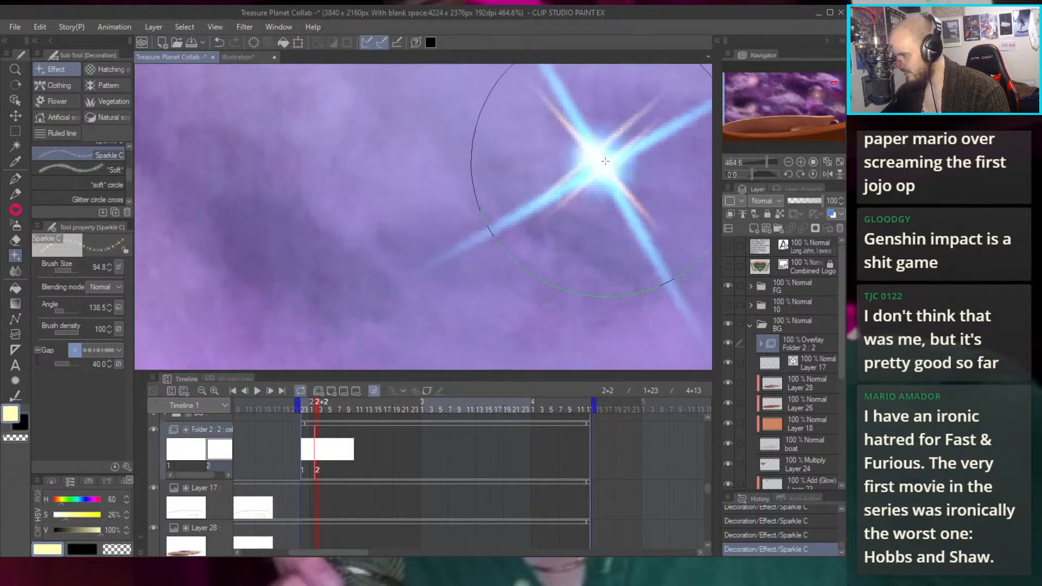
# On cel 2, stamp a pale yellow Sparkle C highlight on the white star beside the boat's curved golden handle
pyautogui.scroll(-9, 602, 161)
pyautogui.scroll(3, 631, 291)
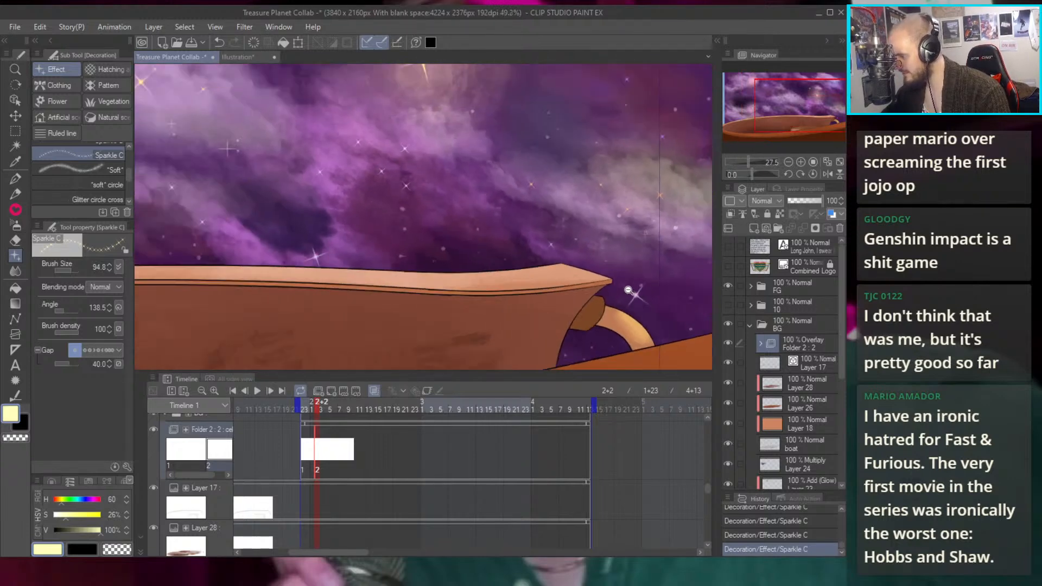
pyautogui.scroll(8, 631, 291)
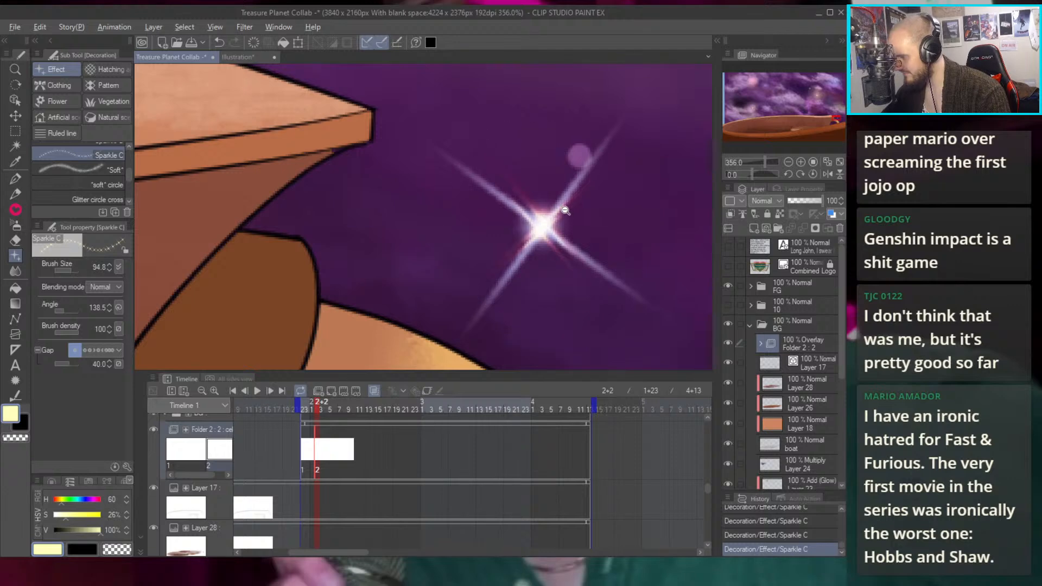
pyautogui.scroll(-6, 566, 212)
pyautogui.scroll(6, 548, 280)
pyautogui.click(505, 277)
# On cel 2, stamp Sparkle C highlights on the yellow star in the glow beside the dark cloud and the large pale blue star near the boat
pyautogui.scroll(-10, 515, 256)
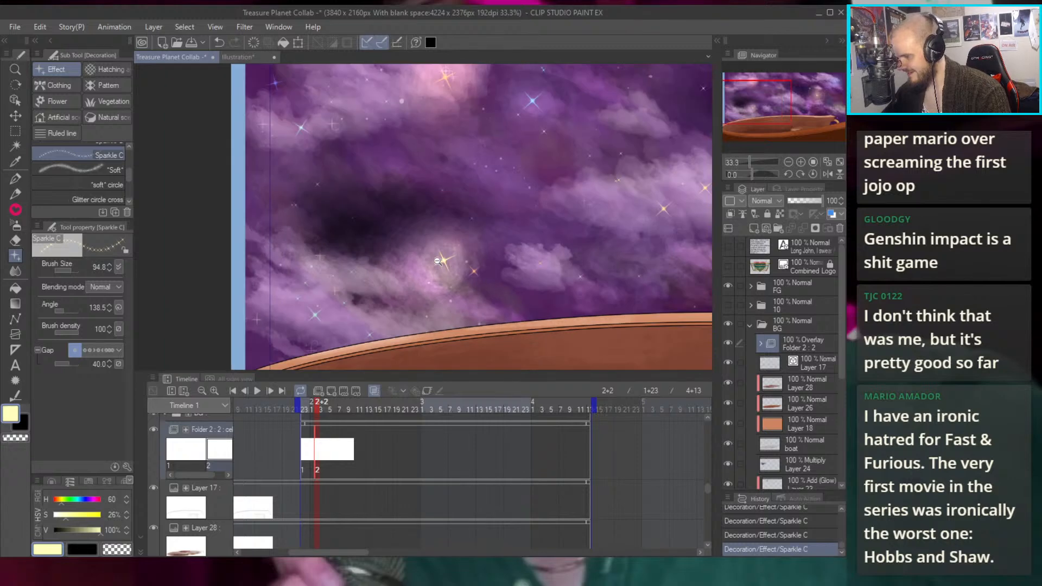
pyautogui.scroll(10, 443, 259)
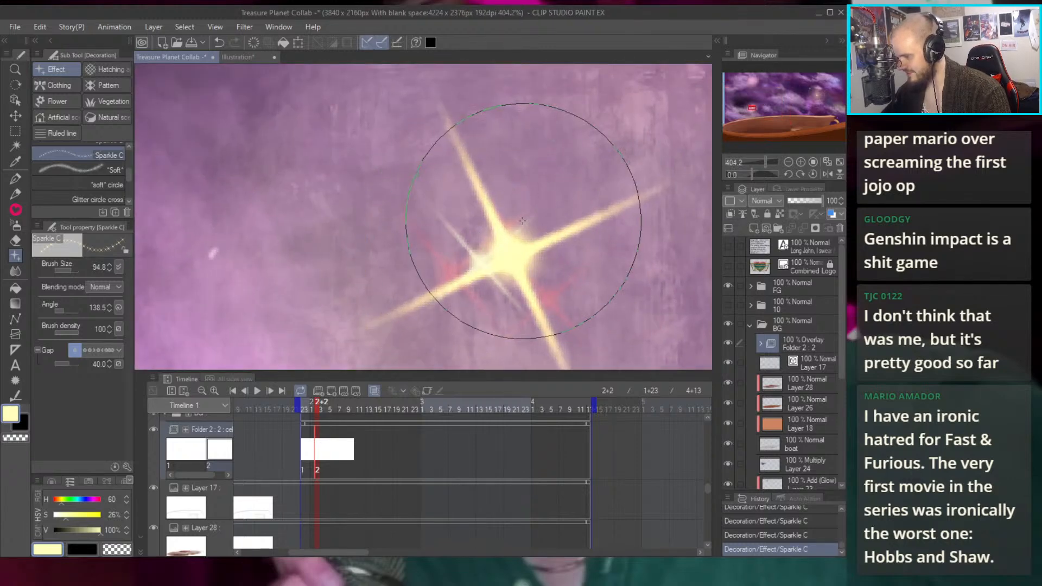
pyautogui.scroll(-6, 550, 252)
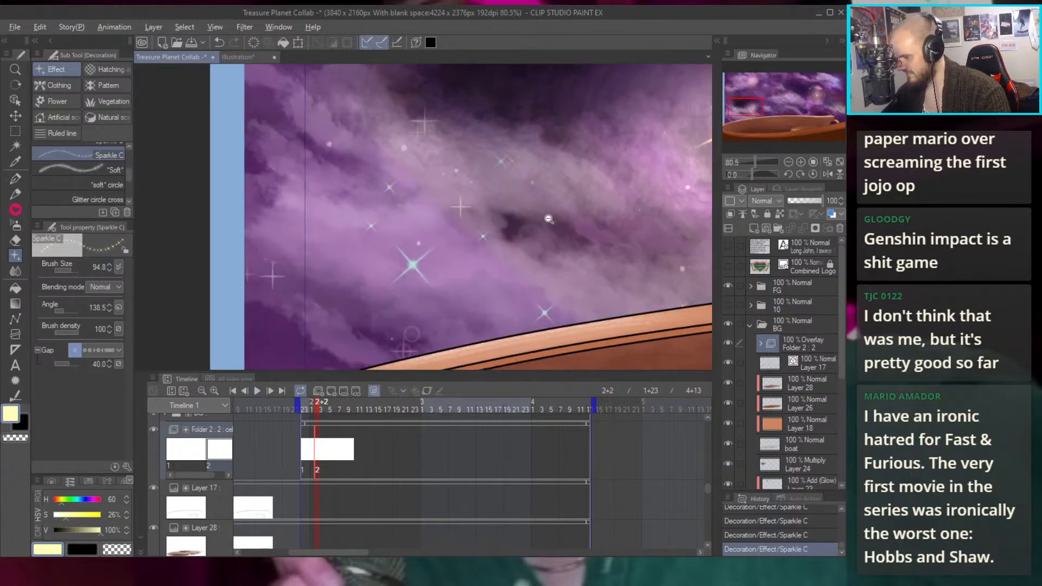
pyautogui.scroll(8, 407, 254)
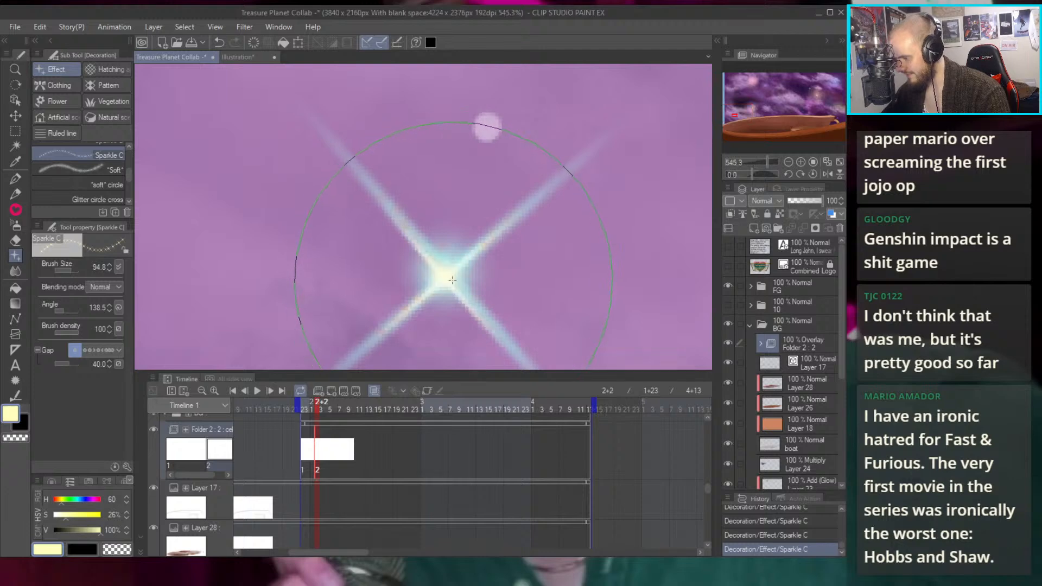
# On cel 2, stamp a pale yellow Sparkle C highlight on the small blue star just above the boat's left rim
pyautogui.scroll(-8, 504, 243)
pyautogui.scroll(8, 560, 234)
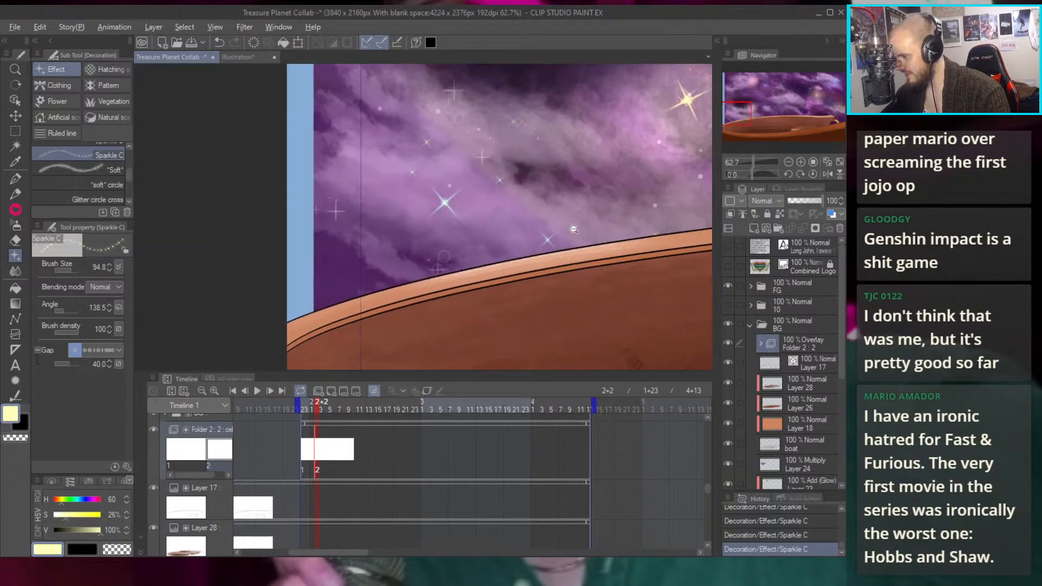
pyautogui.scroll(-8, 560, 233)
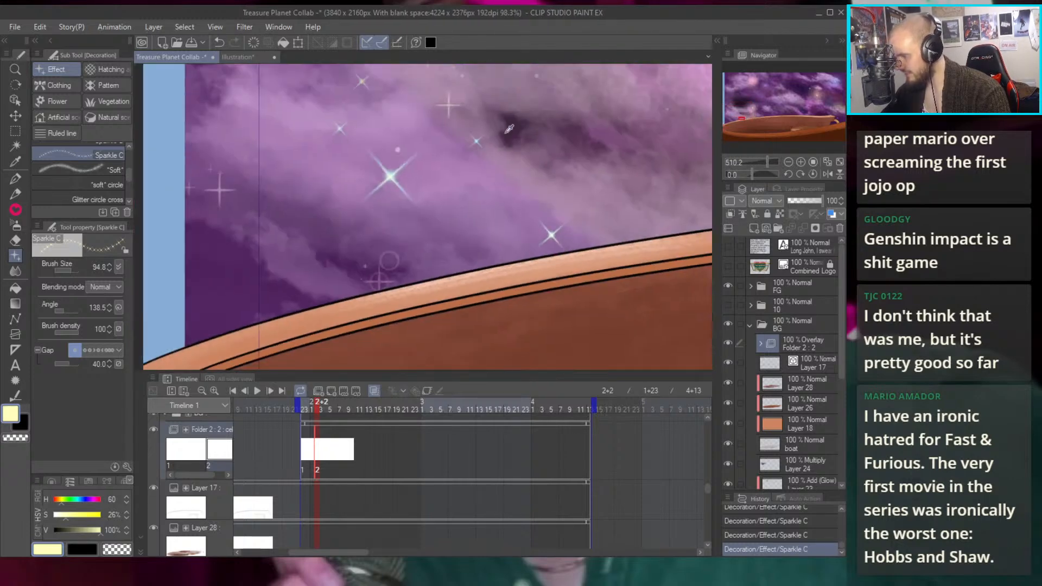
pyautogui.scroll(3, 537, 247)
# On cel 2, undo the off-centre sparkle and restamp a pale yellow highlight on the orange star inside the pink glow
pyautogui.scroll(-4, 538, 248)
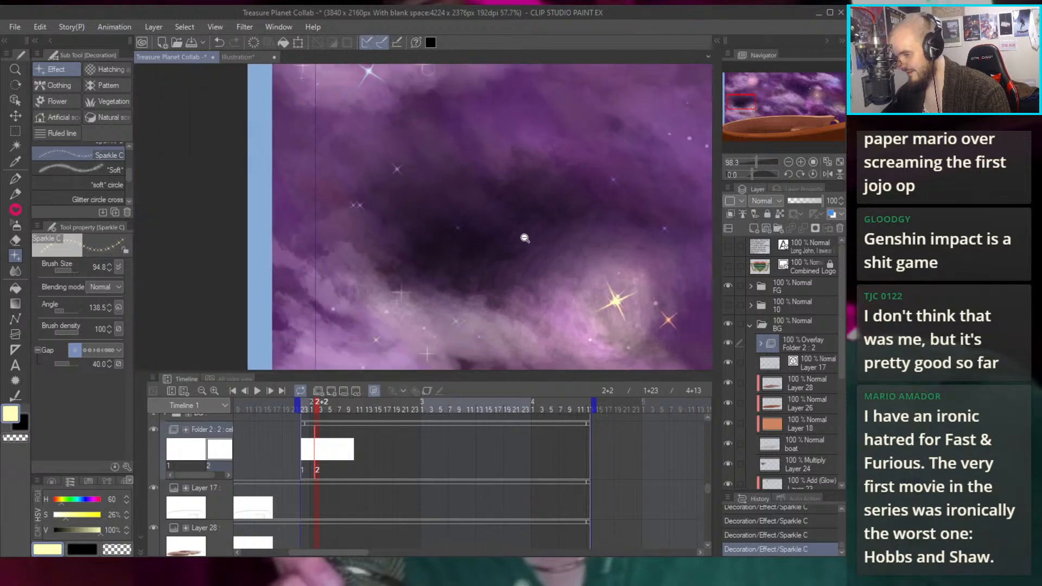
pyautogui.scroll(7, 544, 163)
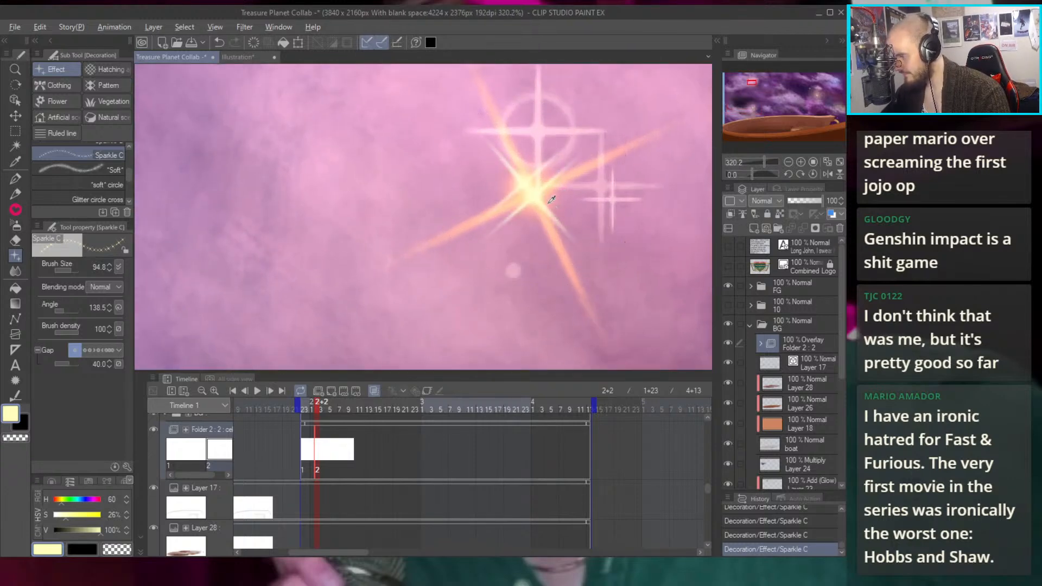
pyautogui.hotkey('ctrl', 'z')
pyautogui.hotkey('ctrl', 'z')
pyautogui.hotkey('ctrl', 'z')
pyautogui.click(534, 195)
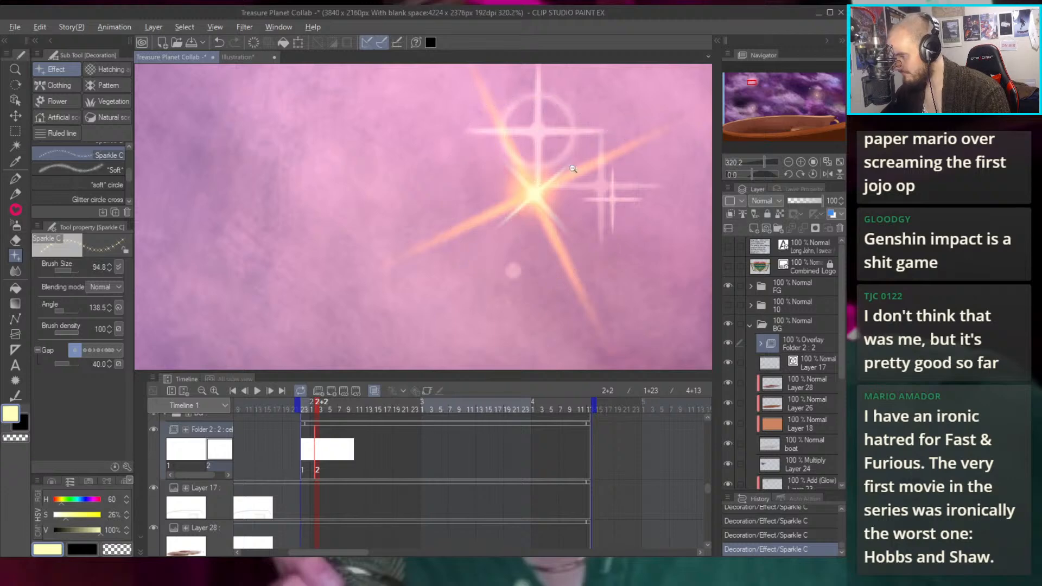
pyautogui.scroll(-8, 554, 186)
pyautogui.scroll(-5, 554, 186)
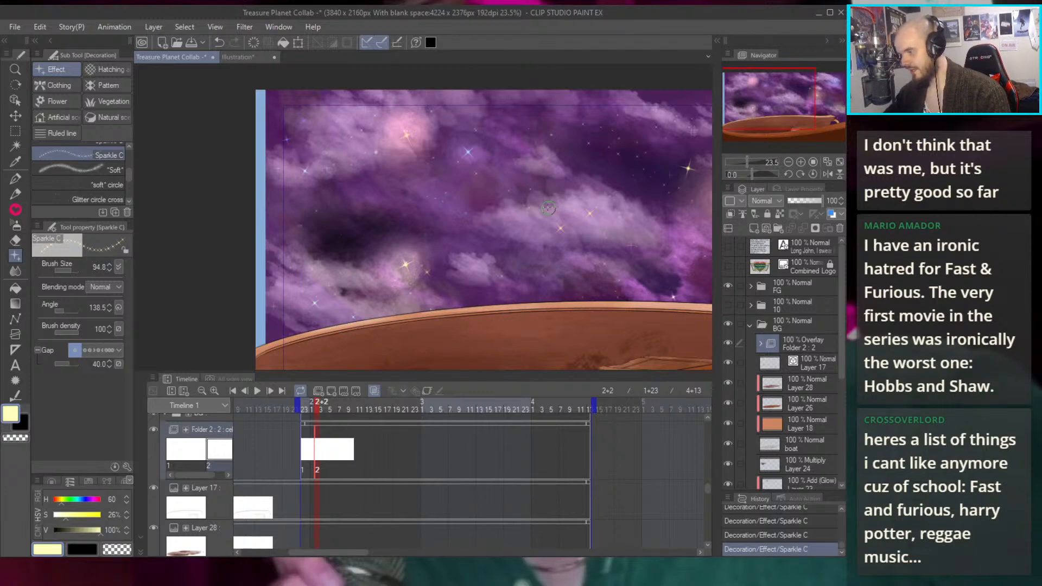
# On cel 2, undo the last sparkle and stamp Sparkle C highlights on the two yellow stars in the central cloud
pyautogui.scroll(2, 553, 187)
pyautogui.hotkey('ctrl', 'z')
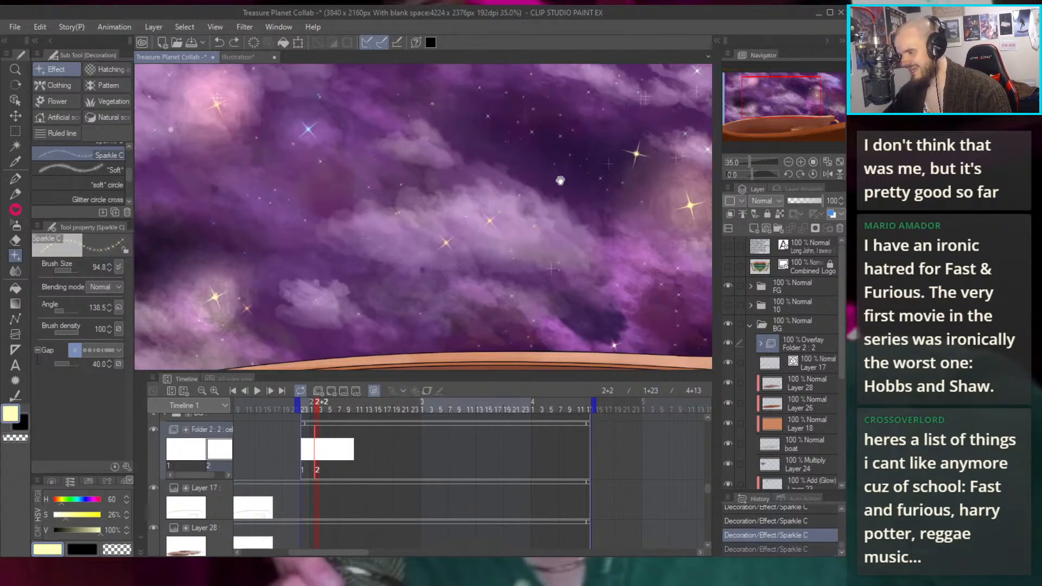
pyautogui.scroll(-2, 574, 189)
pyautogui.scroll(7, 576, 189)
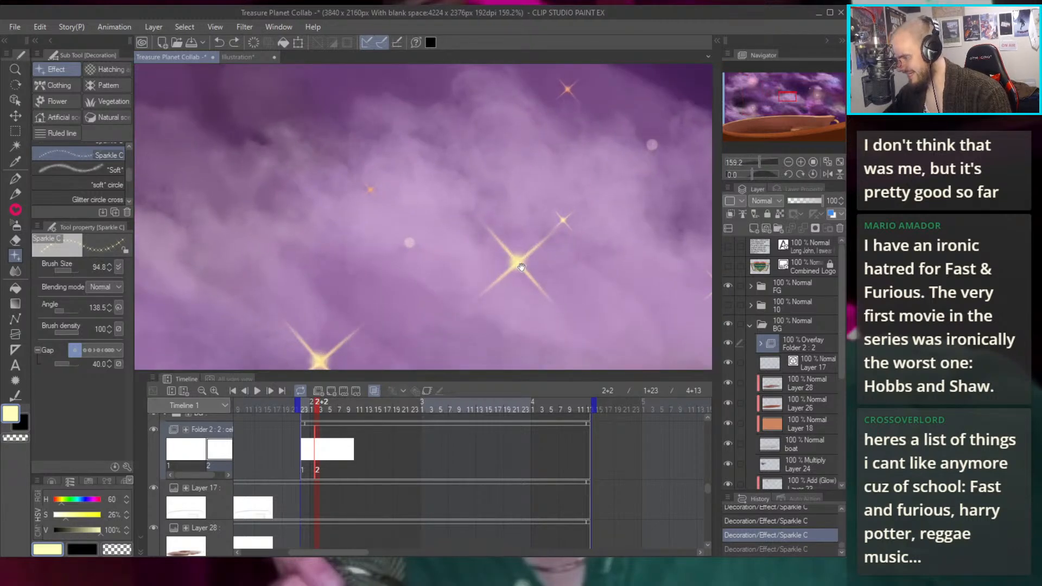
pyautogui.scroll(3, 543, 257)
pyautogui.hotkey('ctrl', 'y')
pyautogui.scroll(-3, 534, 256)
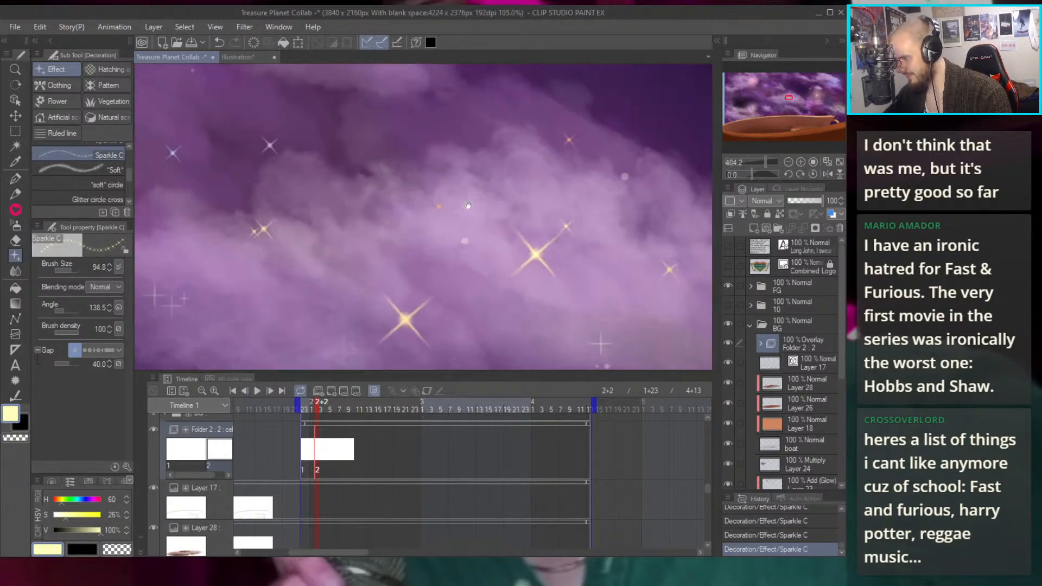
pyautogui.scroll(3, 446, 312)
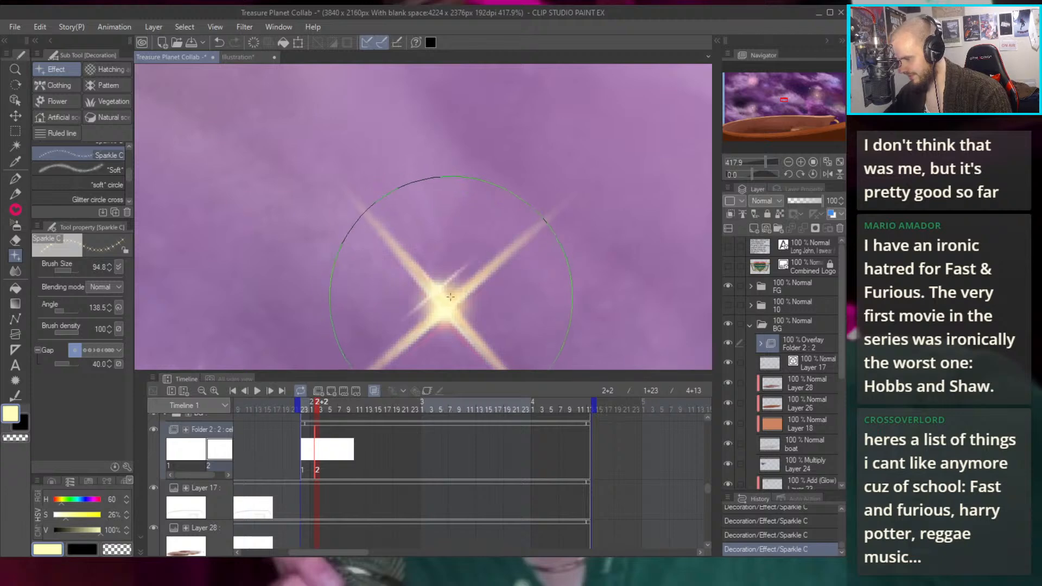
# On cel 2, stamp pale yellow Sparkle C highlights on the white stars above the boat's middle rim and next to its handle
pyautogui.scroll(-9, 472, 255)
pyautogui.scroll(2, 579, 243)
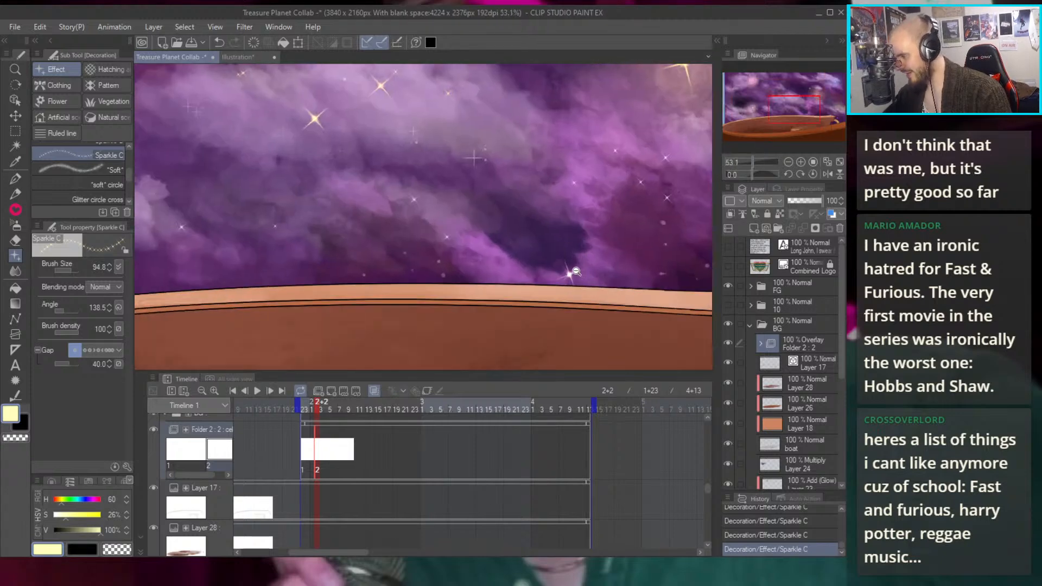
pyautogui.scroll(10, 599, 288)
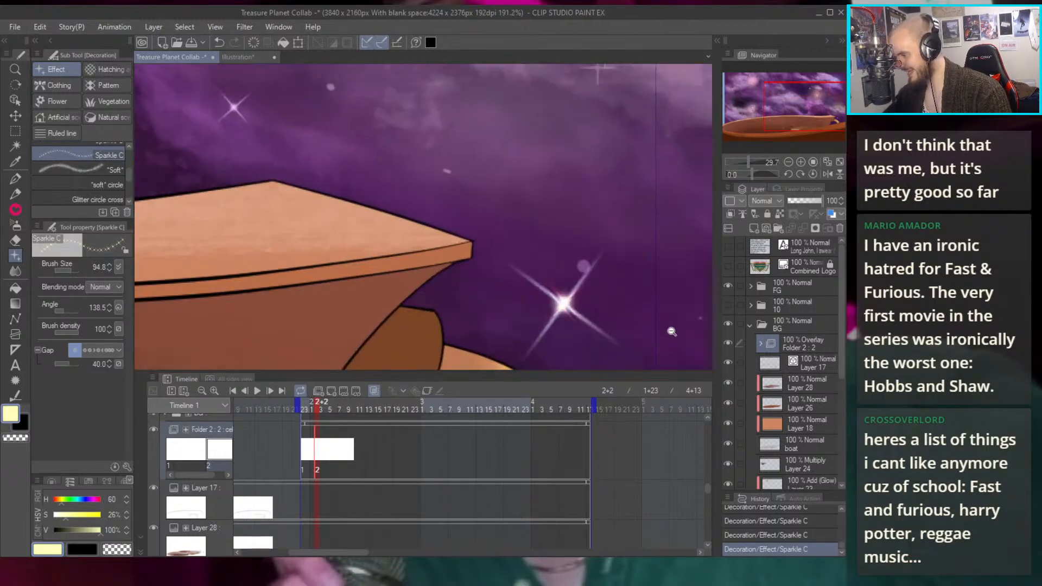
pyautogui.scroll(-8, 537, 281)
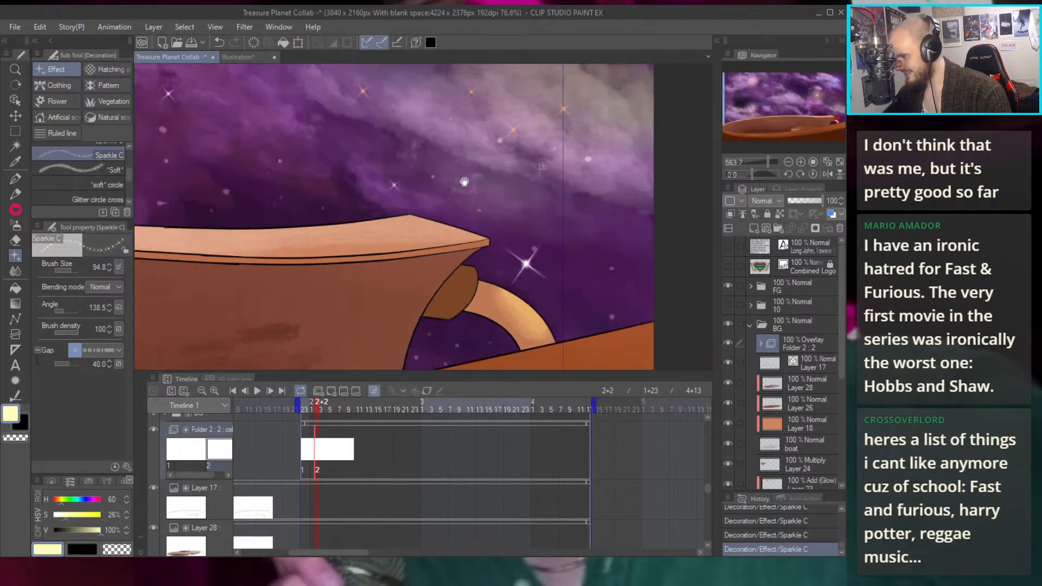
pyautogui.scroll(4, 540, 214)
# On cel 2, stamp a pale yellow Sparkle C highlight on the small red star between the tan glow and the bright blue star
pyautogui.moveTo(540, 213); pyautogui.dragTo(636, 358)
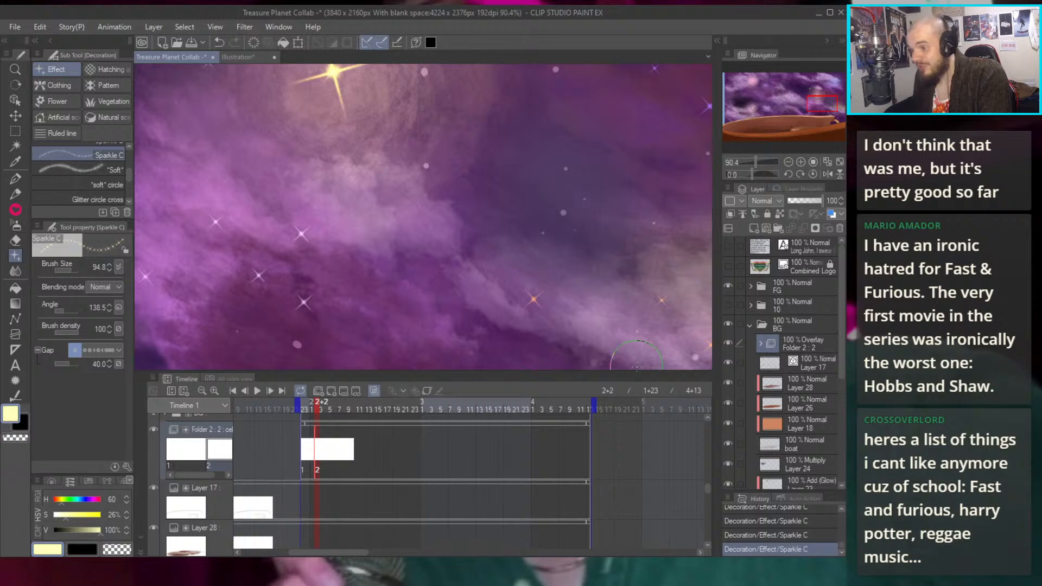
pyautogui.moveTo(533, 165); pyautogui.dragTo(474, 326)
pyautogui.moveTo(537, 149); pyautogui.dragTo(535, 266)
pyautogui.scroll(6, 469, 202)
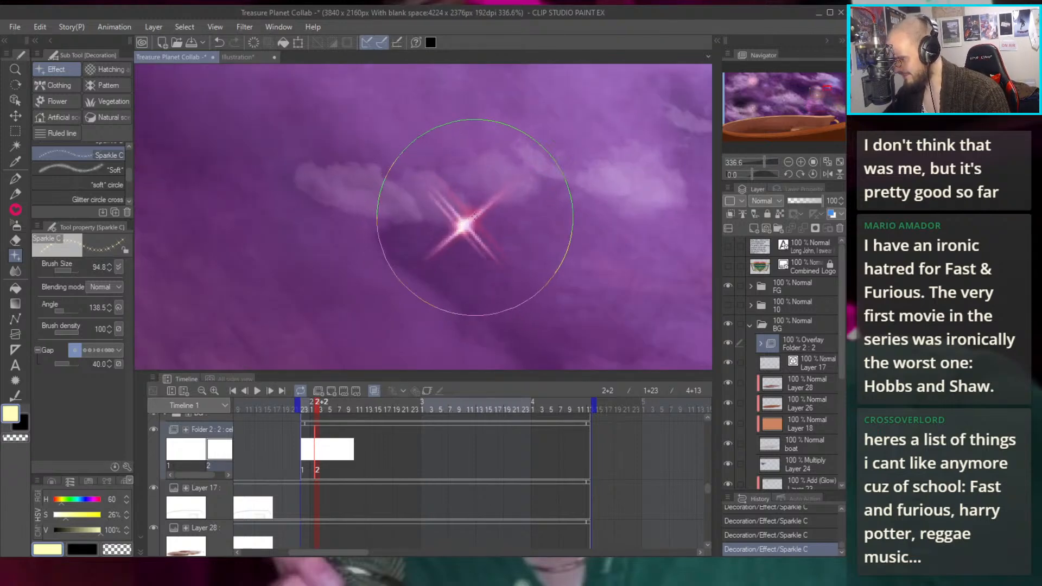
# Examine the highlighted stars on cel 2, from the bright blue star at upper right across to the boat's left rim
pyautogui.scroll(-6, 496, 211)
pyautogui.scroll(6, 559, 179)
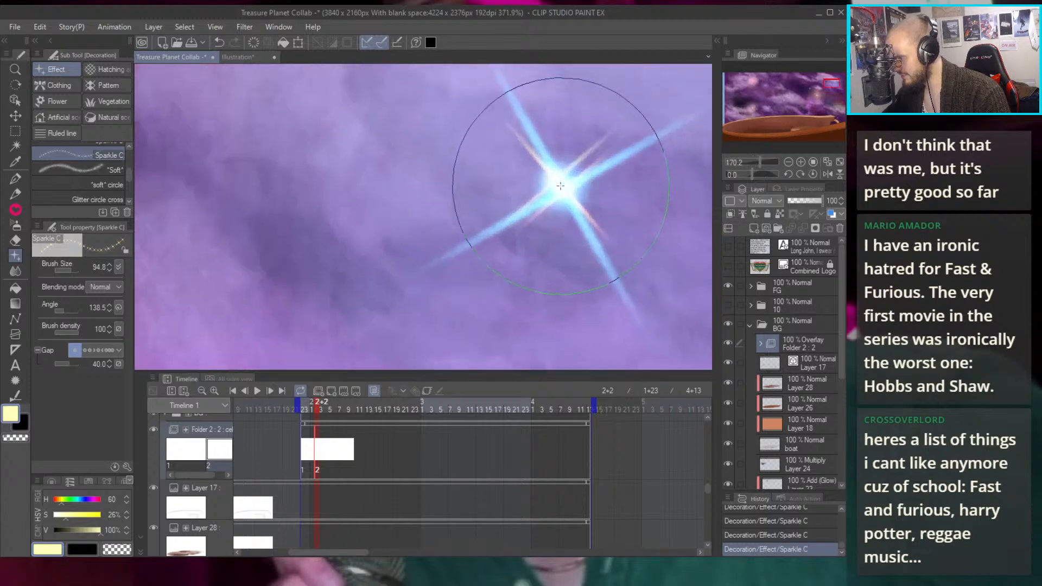
pyautogui.scroll(-8, 584, 205)
pyautogui.moveTo(514, 314); pyautogui.dragTo(574, 141)
pyautogui.scroll(3, 597, 201)
pyautogui.scroll(-8, 481, 250)
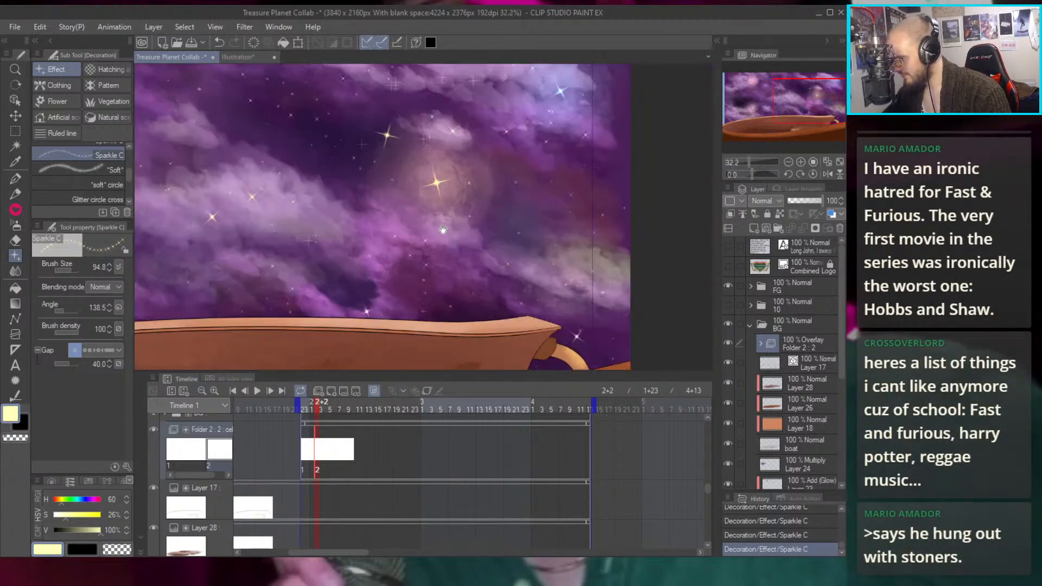
pyautogui.scroll(6, 481, 251)
pyautogui.scroll(-3, 499, 304)
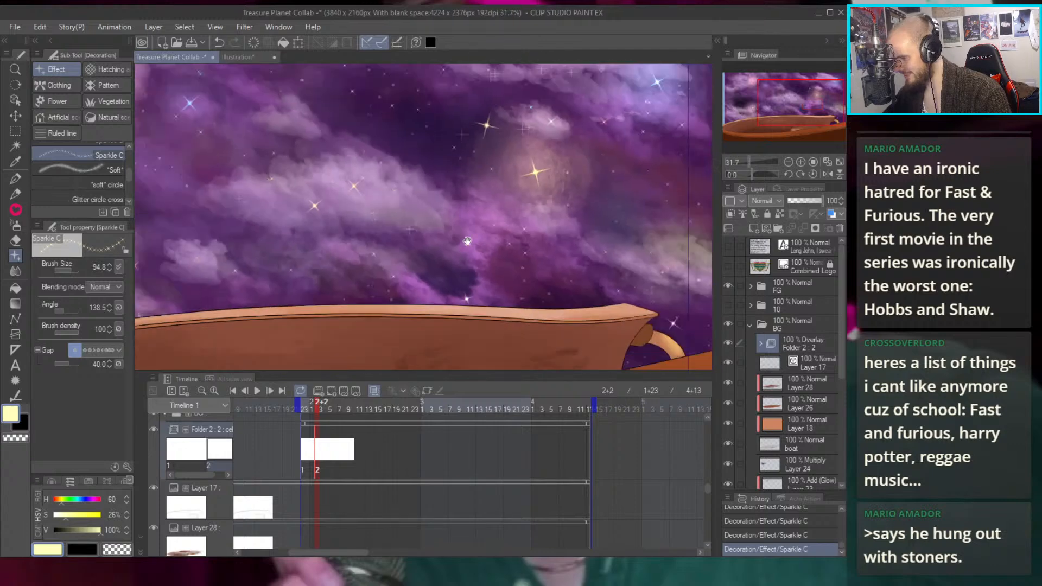
pyautogui.scroll(4, 499, 304)
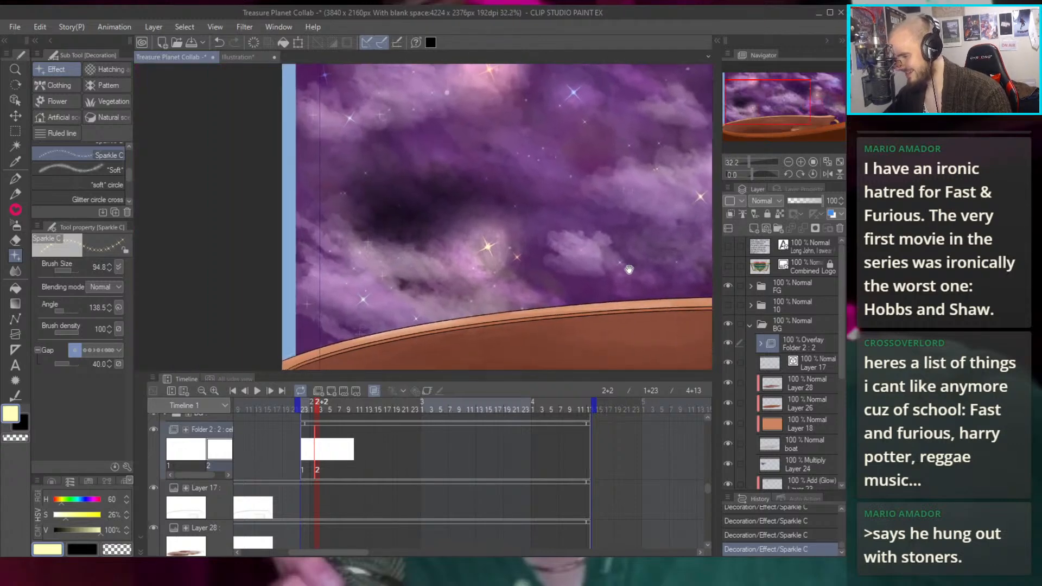
pyautogui.scroll(-3, 543, 283)
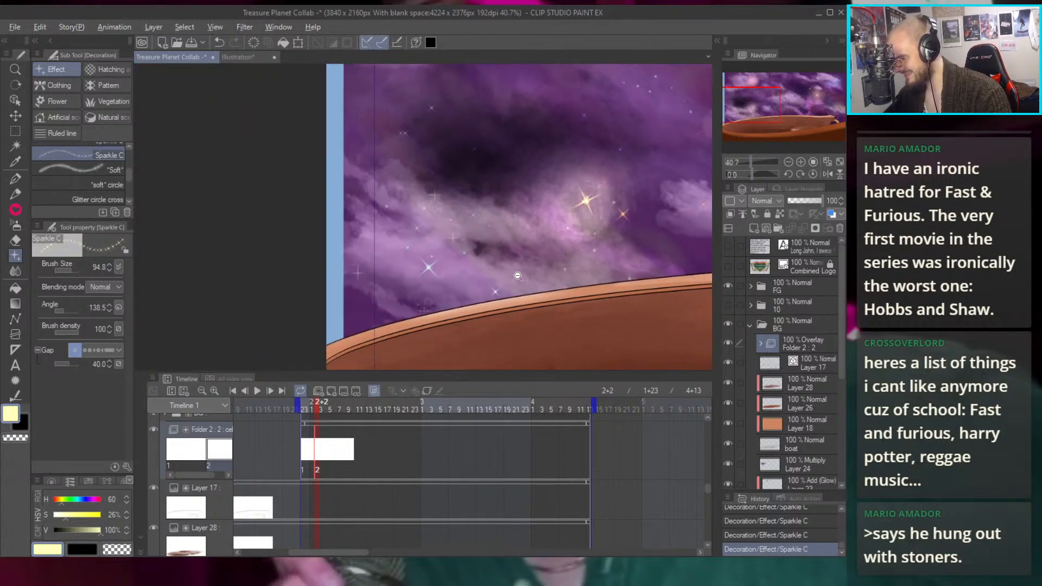
pyautogui.scroll(5, 495, 287)
pyautogui.scroll(-5, 495, 288)
# On cel 2, redo the pale yellow Sparkle C highlight on the pale blue star near the sky's left edge so it sits on the star's centre
pyautogui.moveTo(495, 288)
pyautogui.mouseDown()
pyautogui.moveTo(523, 202)
pyautogui.moveTo(521, 216)
pyautogui.moveTo(544, 218)
pyautogui.mouseUp()
pyautogui.scroll(6, 402, 241)
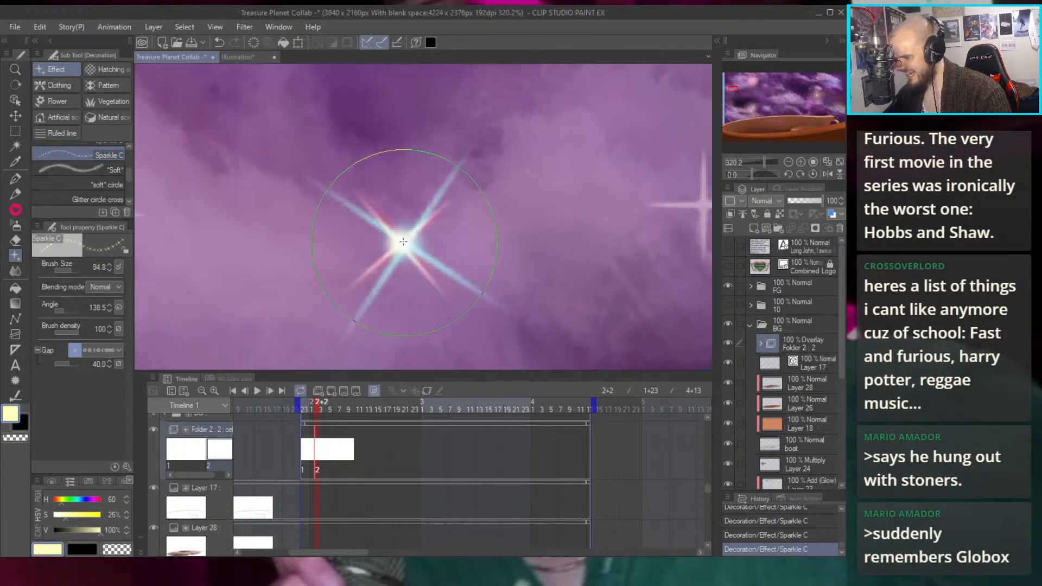
pyautogui.hotkey('ctrl', 'z')
pyautogui.click(405, 240)
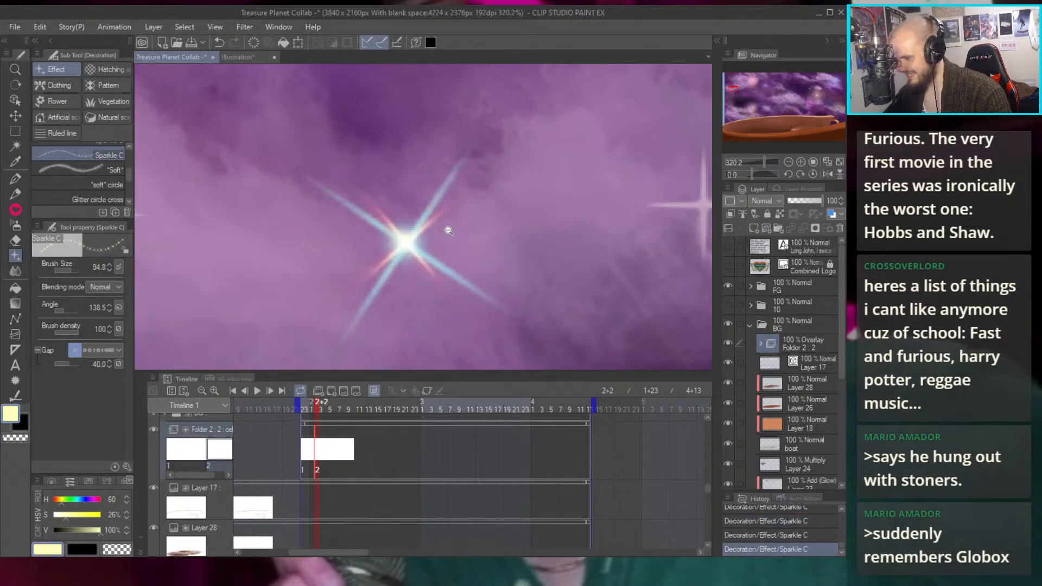
pyautogui.scroll(-5, 453, 231)
pyautogui.scroll(-3, 659, 174)
pyautogui.scroll(-2, 659, 174)
# Add a new animation cel to the Folder 2 sparkle track at frame 2+5
pyautogui.moveTo(625, 185); pyautogui.dragTo(585, 198)
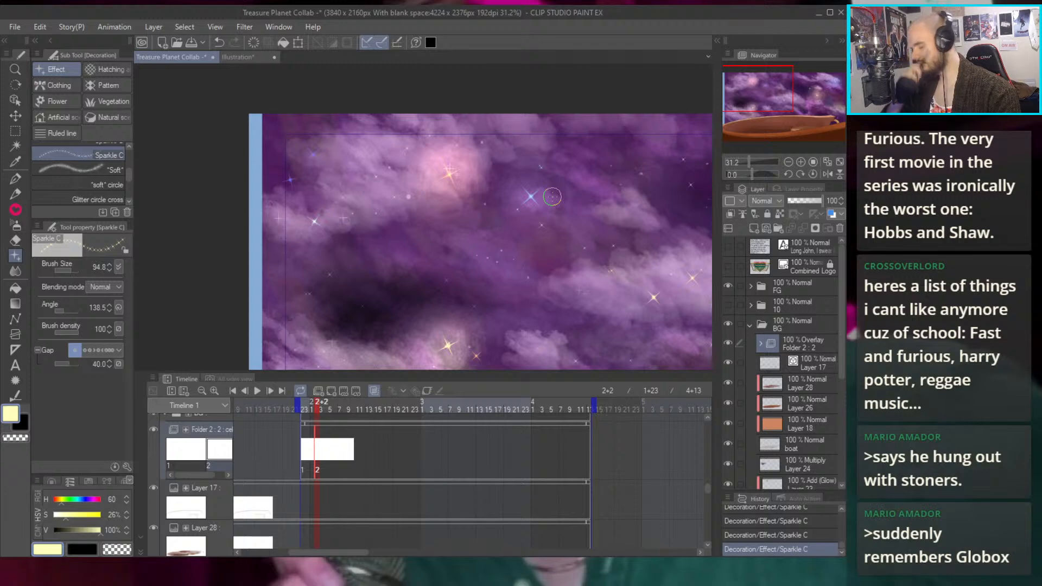
pyautogui.moveTo(552, 196); pyautogui.dragTo(522, 192)
pyautogui.scroll(-2, 523, 192)
pyautogui.moveTo(504, 131)
pyautogui.mouseDown()
pyautogui.moveTo(630, 173)
pyautogui.moveTo(603, 172)
pyautogui.mouseUp()
pyautogui.scroll(2, 603, 172)
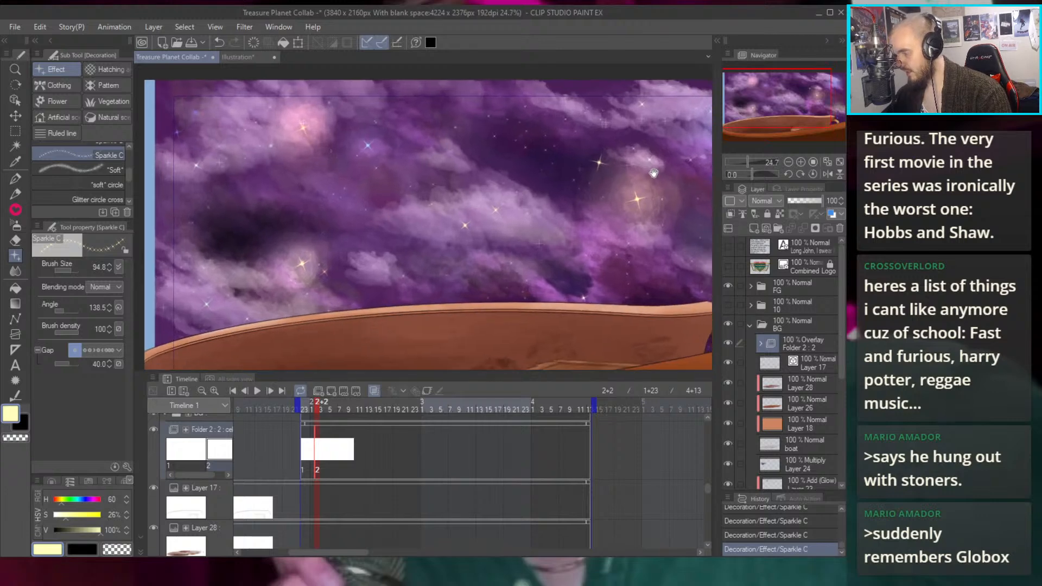
pyautogui.press('Right')
pyautogui.press('Right')
pyautogui.press('Right')
pyautogui.hotkey('ctrl', 'alt', 'shift', 'n')
pyautogui.scroll(10, 476, 247)
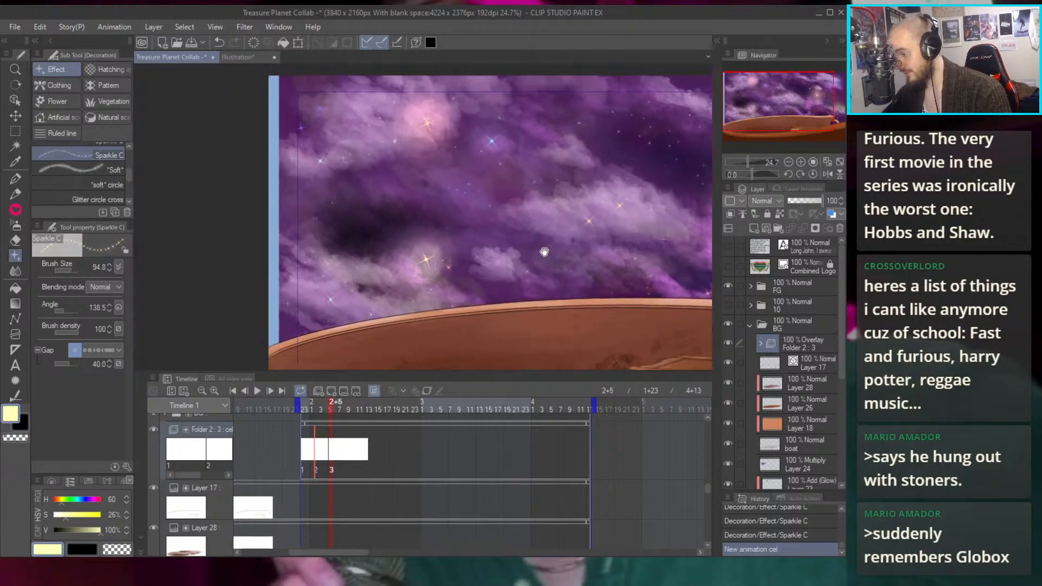
# On cel 3, stamp a pale yellow Sparkle C highlight on the centre of the golden star in the lower-left glow
pyautogui.scroll(4, 475, 247)
pyautogui.click(482, 253)
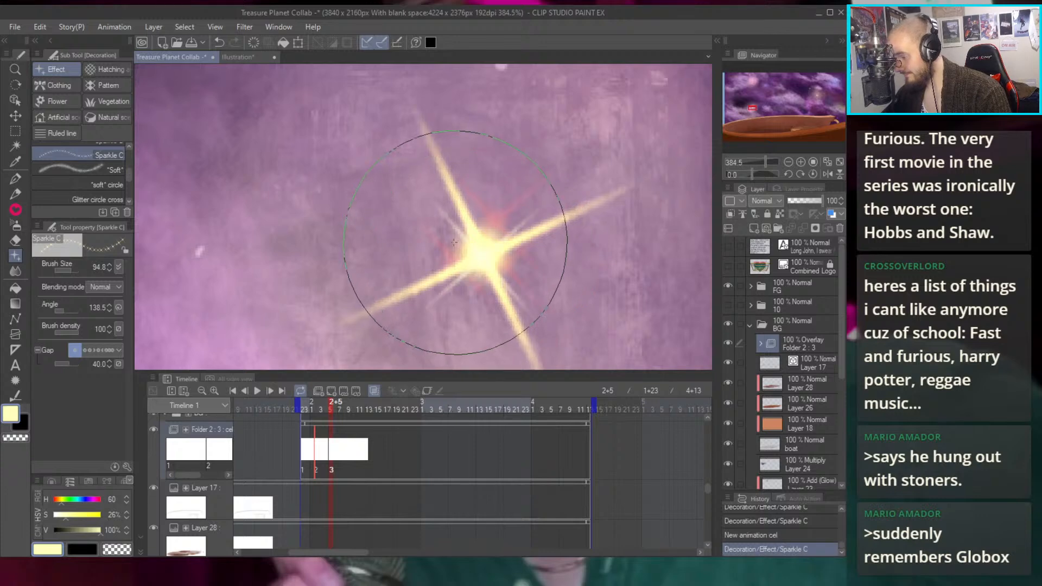
pyautogui.click(484, 256)
pyautogui.scroll(-10, 484, 256)
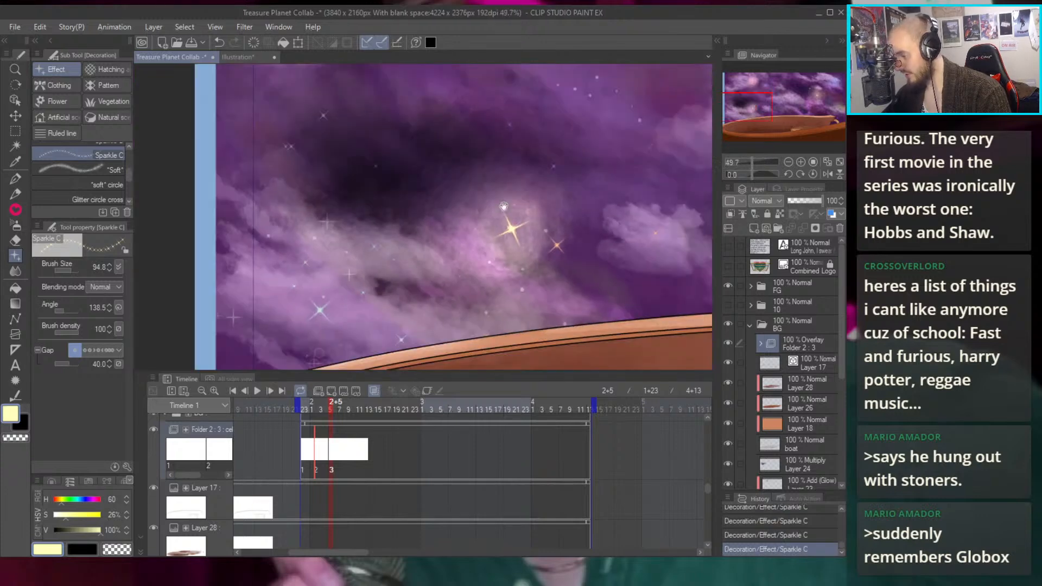
# On cel 3, stamp pale yellow Sparkle C highlights on the pale blue star at lower left and the small star above the boat's left rim
pyautogui.scroll(8, 383, 321)
pyautogui.scroll(-3, 383, 321)
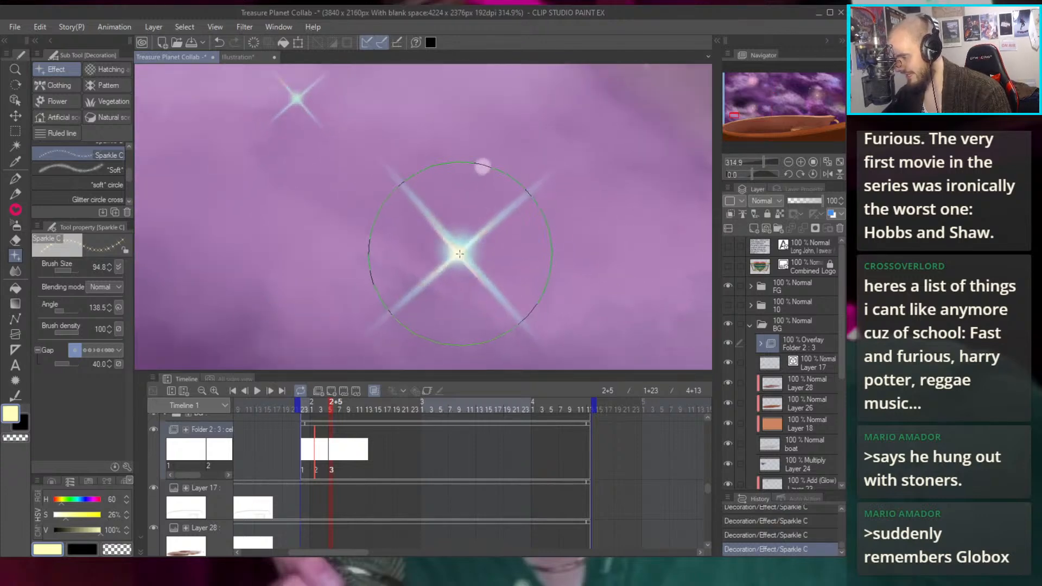
pyautogui.scroll(-3, 428, 207)
pyautogui.scroll(-2, 429, 207)
pyautogui.scroll(8, 527, 231)
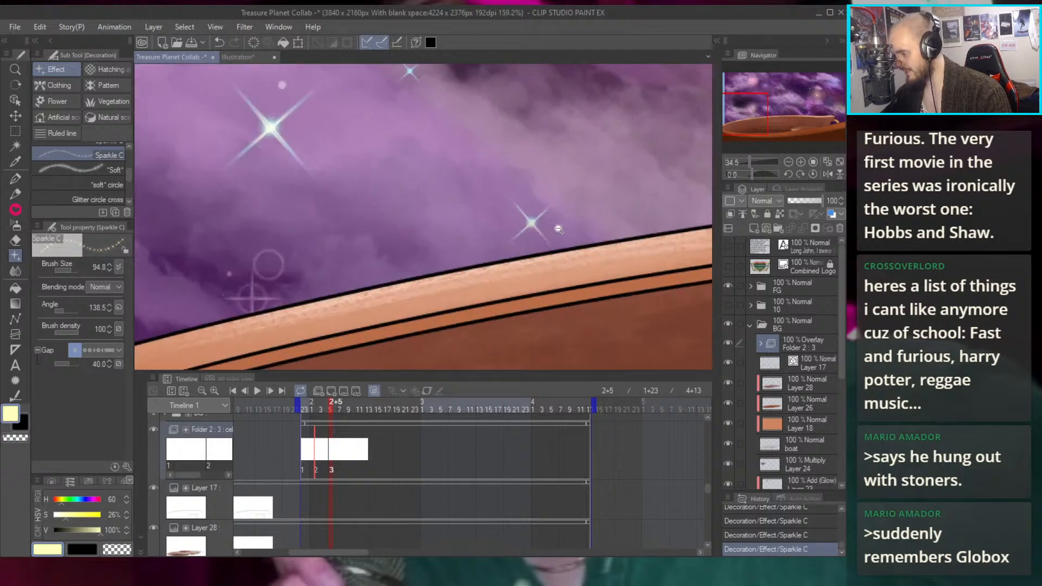
pyautogui.scroll(-8, 528, 231)
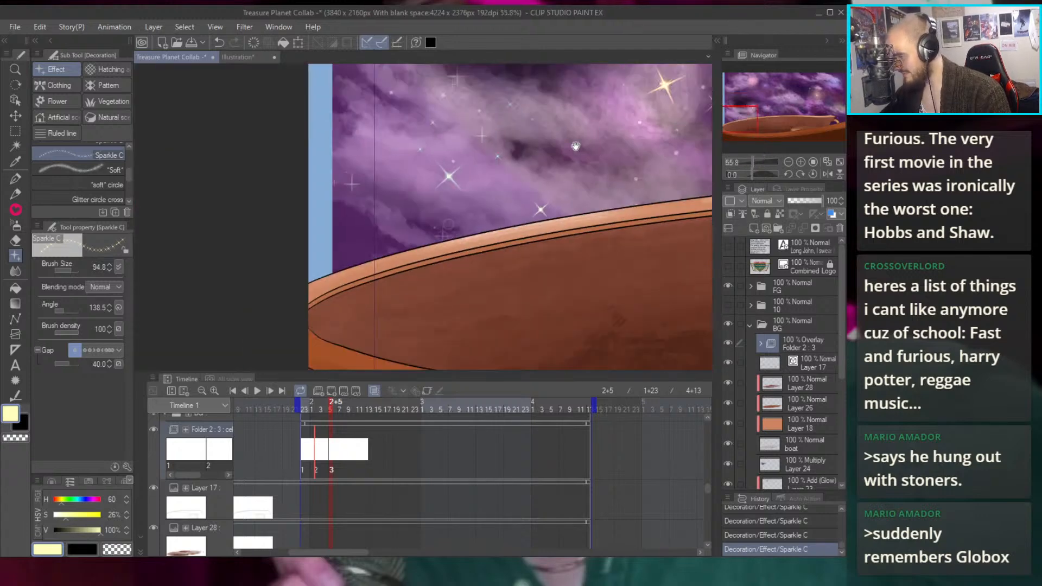
# On cel 3, stamp Sparkle C highlights on the upper-left stars, from the pale star near the sky's left edge across to the bright blue star
pyautogui.scroll(4, 519, 280)
pyautogui.scroll(-2, 519, 280)
pyautogui.scroll(7, 506, 221)
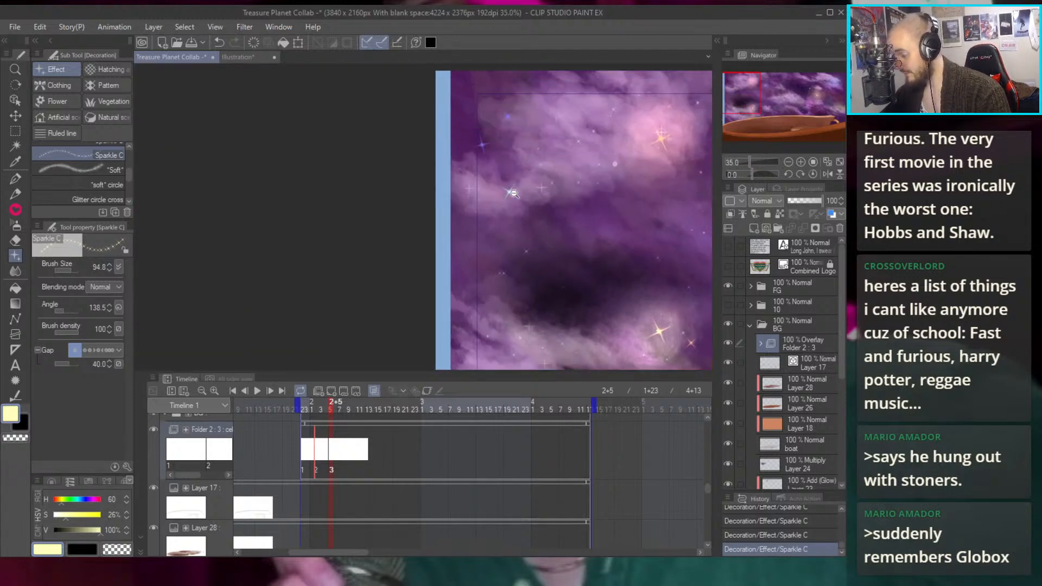
pyautogui.scroll(-3, 508, 216)
pyautogui.scroll(4, 534, 219)
pyautogui.scroll(-1, 533, 219)
pyautogui.scroll(2, 454, 186)
pyautogui.scroll(-3, 465, 218)
pyautogui.scroll(3, 476, 238)
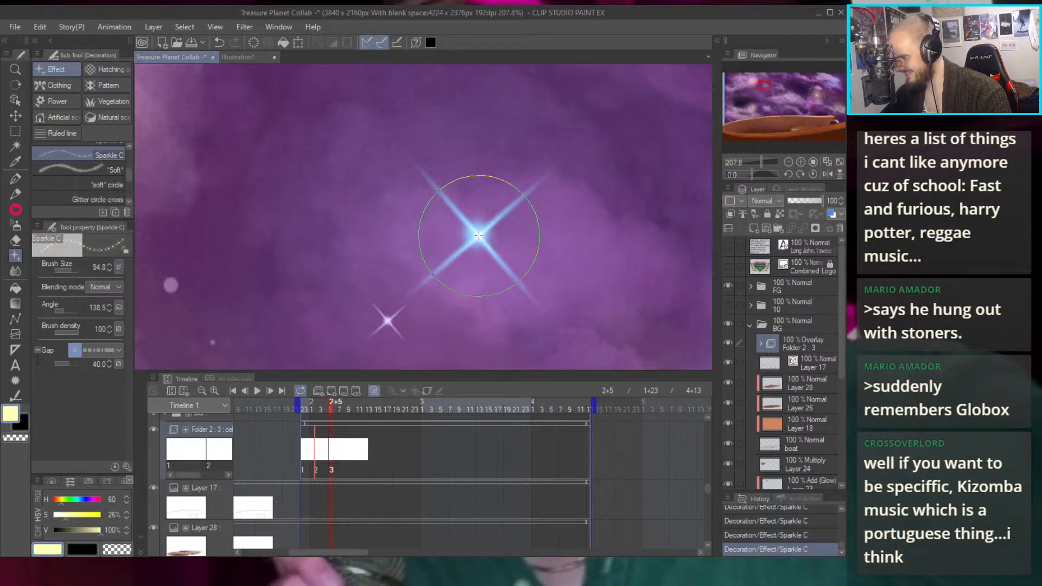
# On cel 3, stamp pale yellow Sparkle C highlights on the pair of golden stars in the central cloud bank
pyautogui.scroll(-6, 480, 228)
pyautogui.scroll(10, 626, 280)
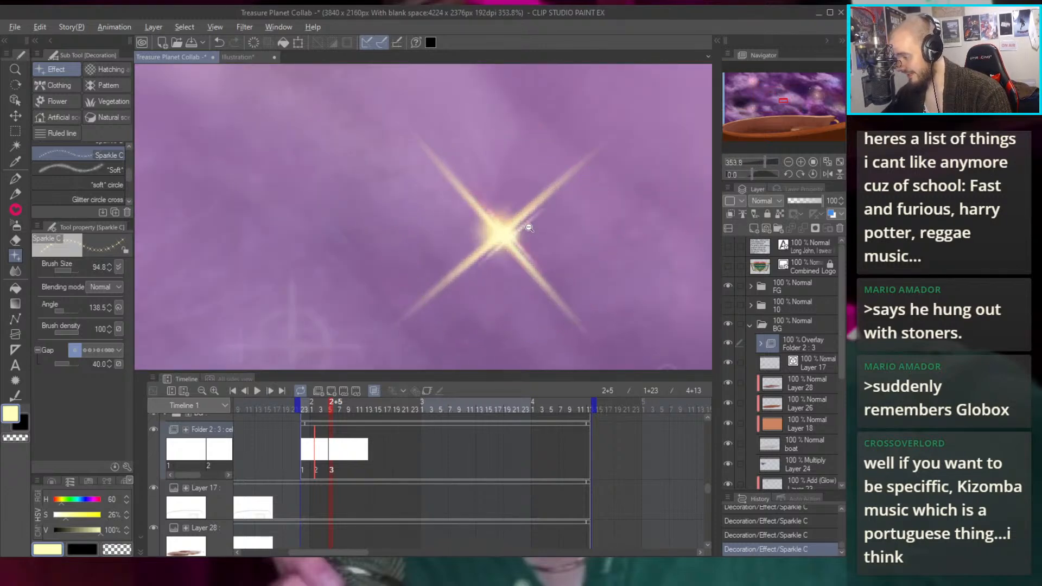
pyautogui.scroll(-10, 530, 232)
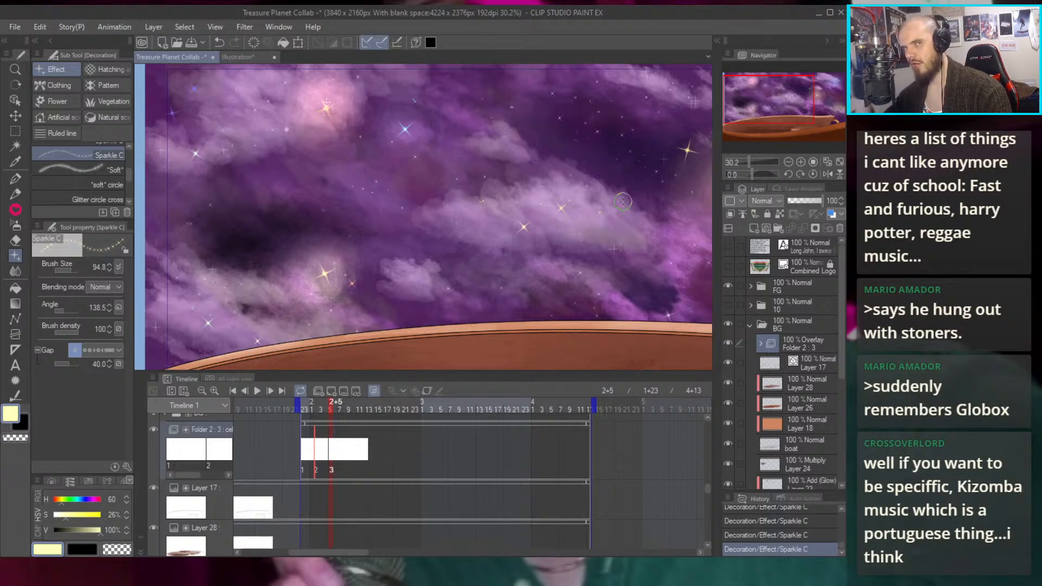
pyautogui.scroll(10, 519, 235)
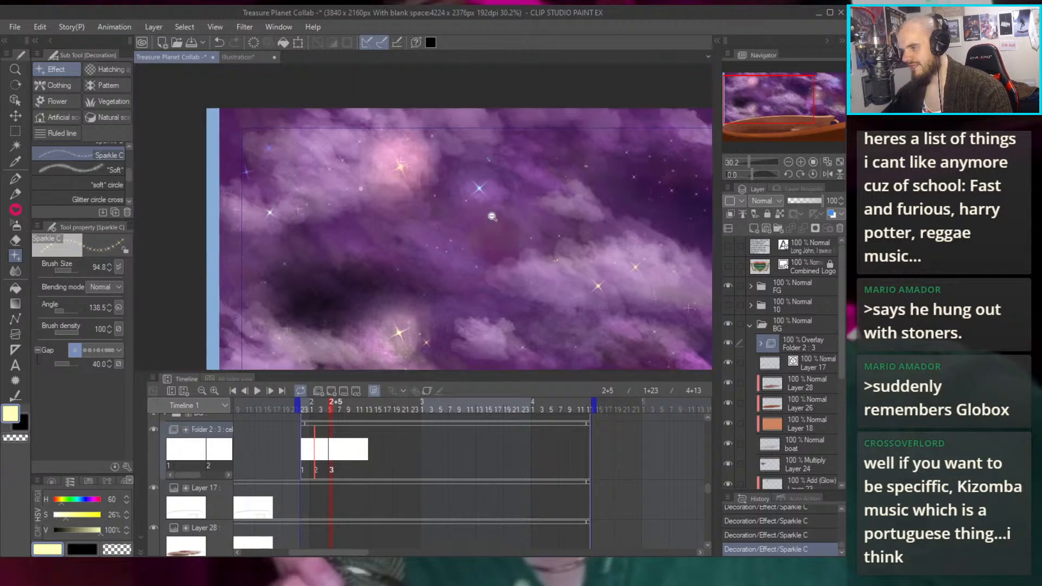
pyautogui.scroll(-10, 519, 235)
pyautogui.moveTo(563, 183); pyautogui.dragTo(487, 89)
pyautogui.scroll(10, 511, 200)
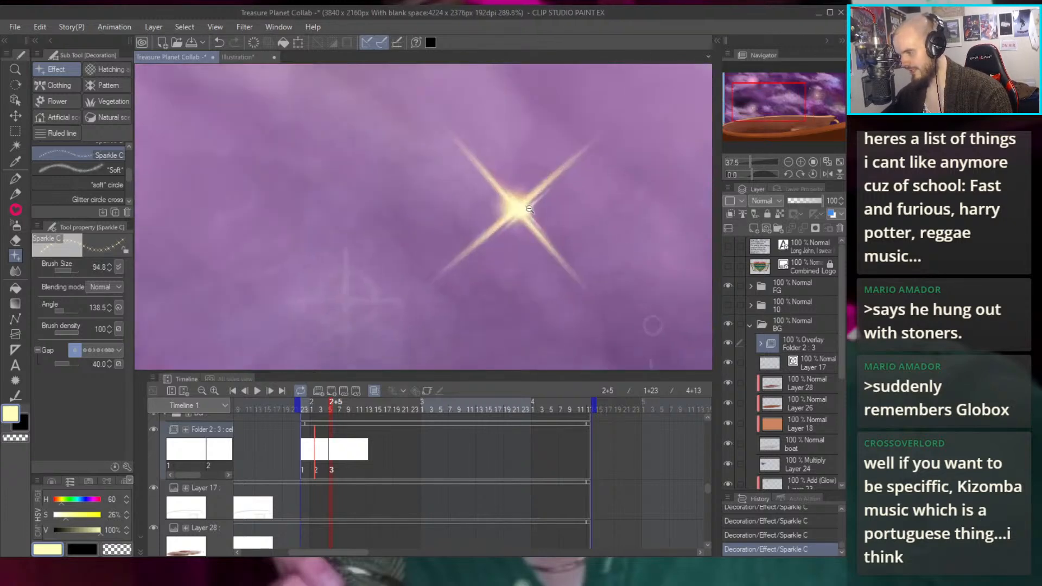
pyautogui.scroll(-8, 511, 200)
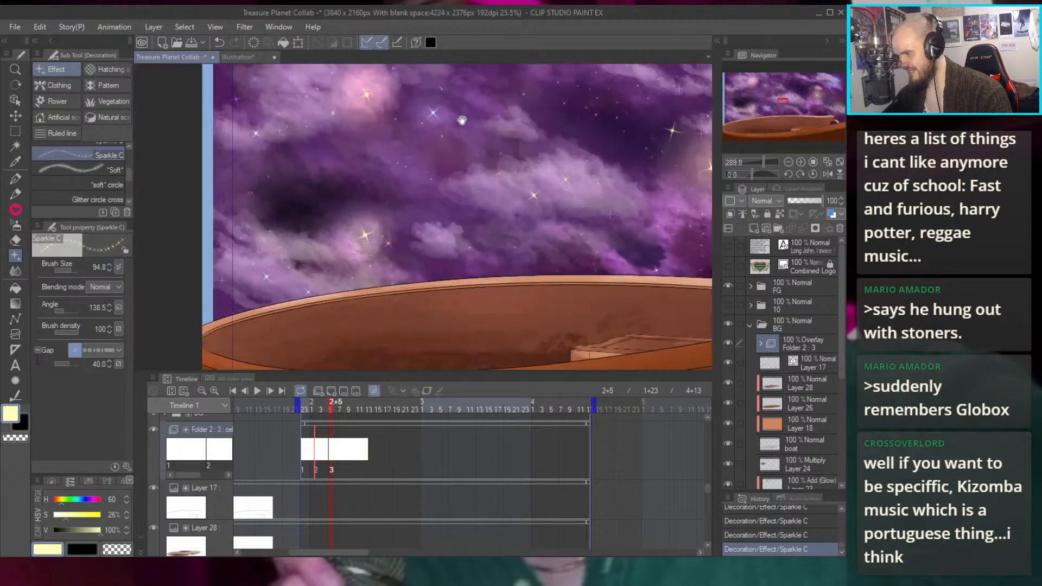
pyautogui.scroll(6, 556, 220)
pyautogui.scroll(-10, 556, 219)
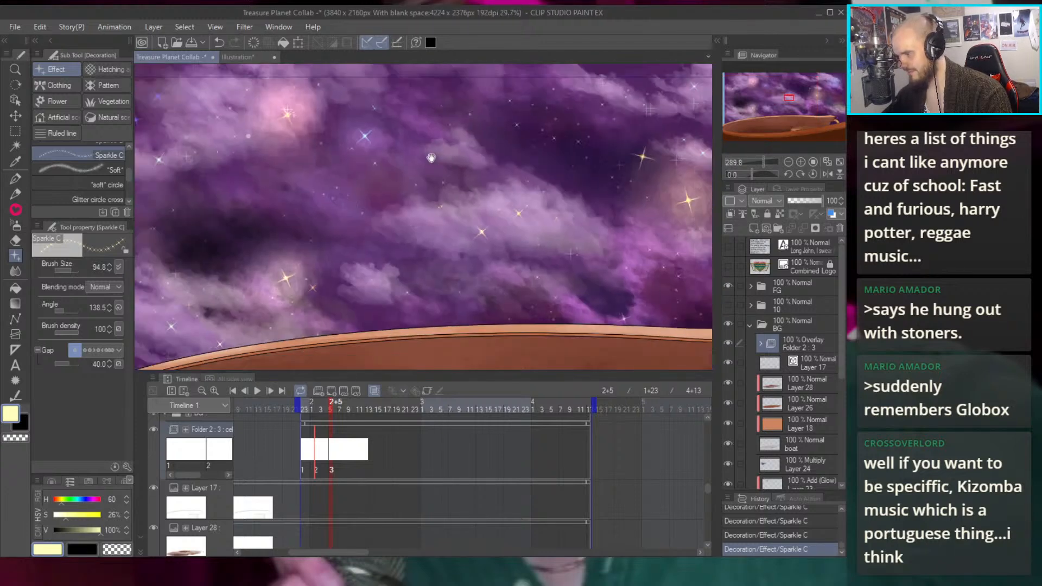
# On cel 3, stamp Sparkle C highlights on the red-haloed white star above the boat's rim and the white star beside its curved handle
pyautogui.scroll(12, 597, 307)
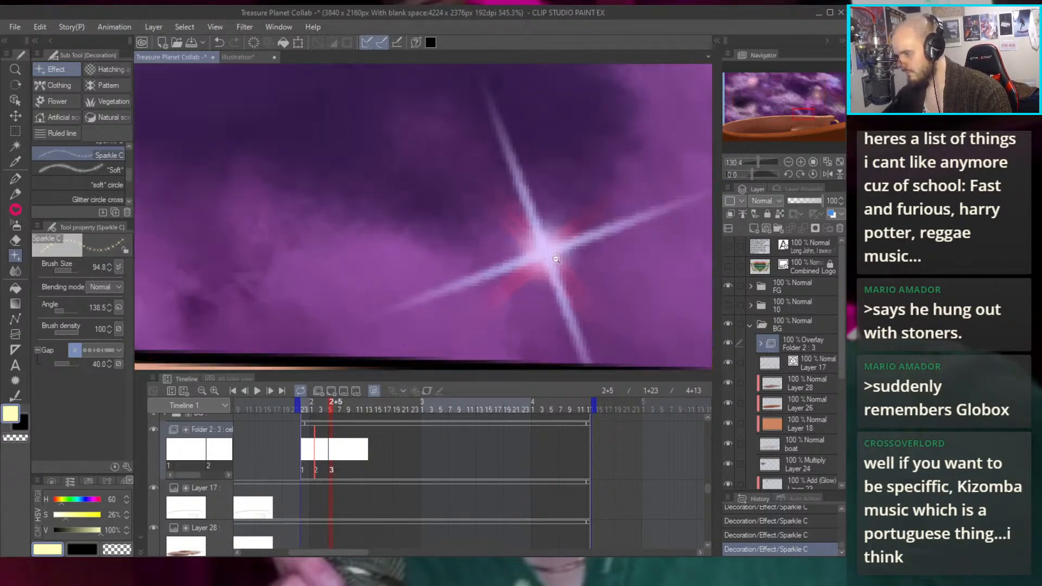
pyautogui.scroll(-12, 545, 253)
pyautogui.scroll(3, 434, 177)
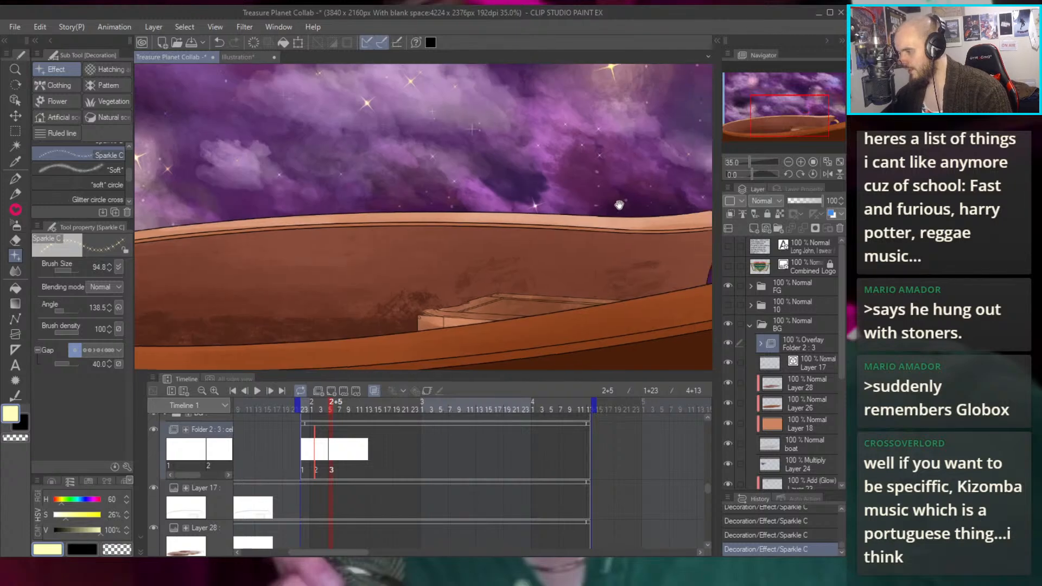
pyautogui.scroll(9, 541, 192)
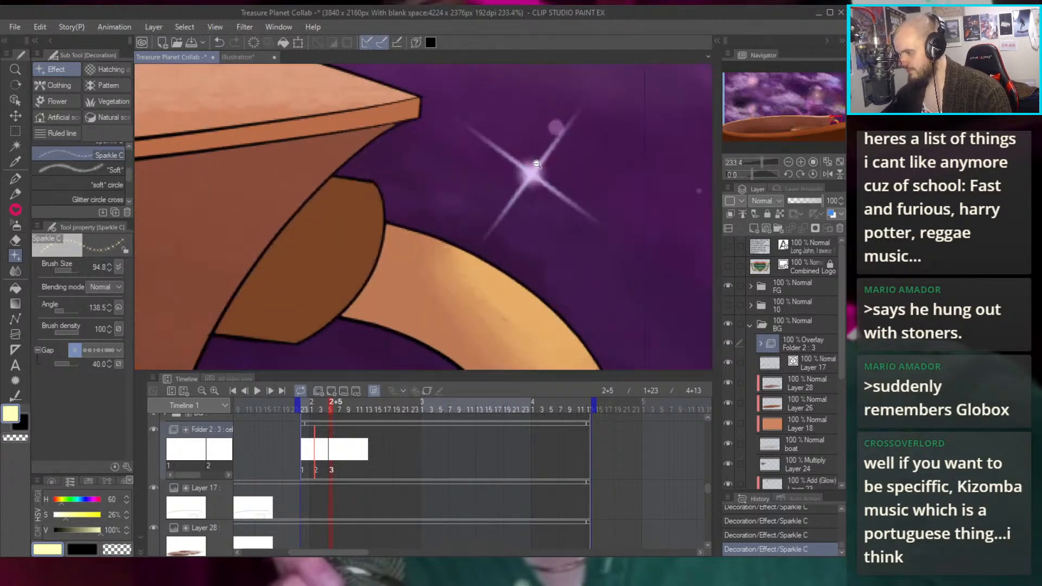
pyautogui.scroll(-9, 531, 195)
# On cel 3, stamp pale yellow Sparkle C highlights on the golden star inside the tan glow and the golden star to its upper left
pyautogui.moveTo(489, 125); pyautogui.dragTo(483, 214)
pyautogui.click(466, 242)
pyautogui.scroll(7, 467, 242)
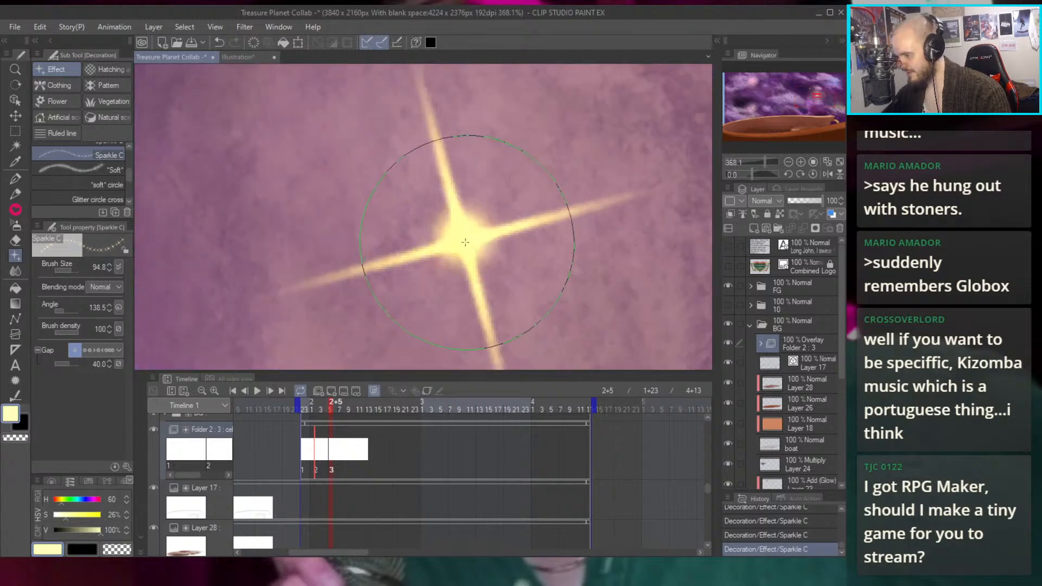
pyautogui.scroll(-6, 462, 226)
pyautogui.click(485, 260)
pyautogui.scroll(5, 485, 260)
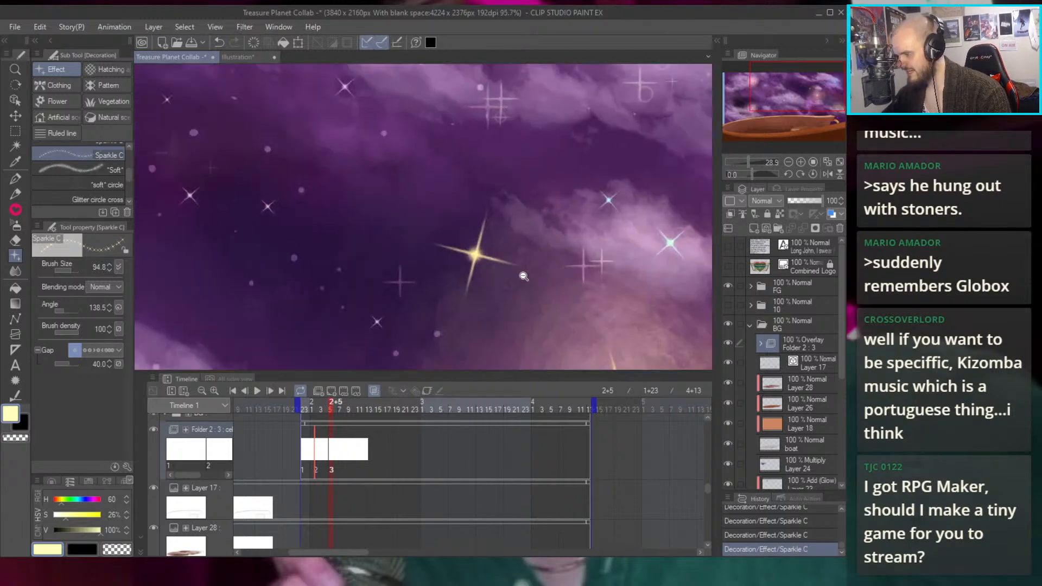
pyautogui.scroll(-7, 486, 259)
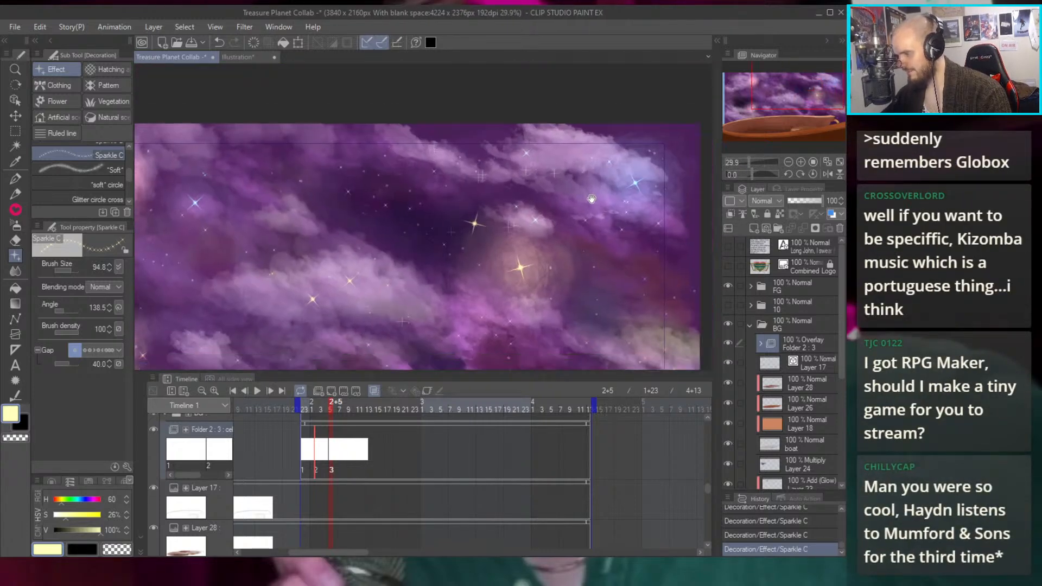
# On cel 3, stamp Sparkle C highlights on the pale blue star in the cloud above the tan glow and the bright blue star at upper right
pyautogui.scroll(3, 560, 172)
pyautogui.scroll(3, 407, 212)
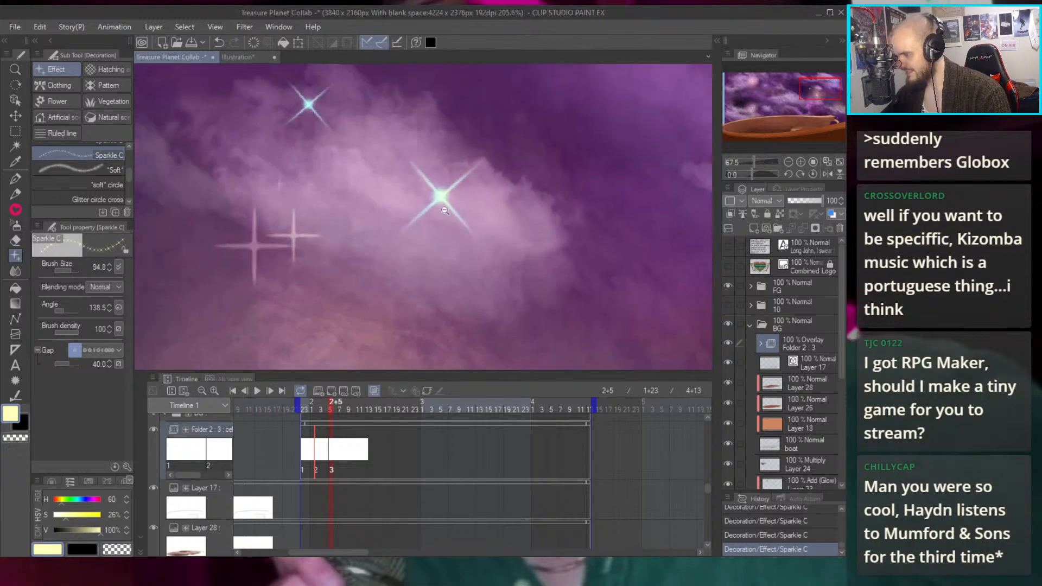
pyautogui.scroll(-5, 442, 197)
pyautogui.scroll(4, 639, 140)
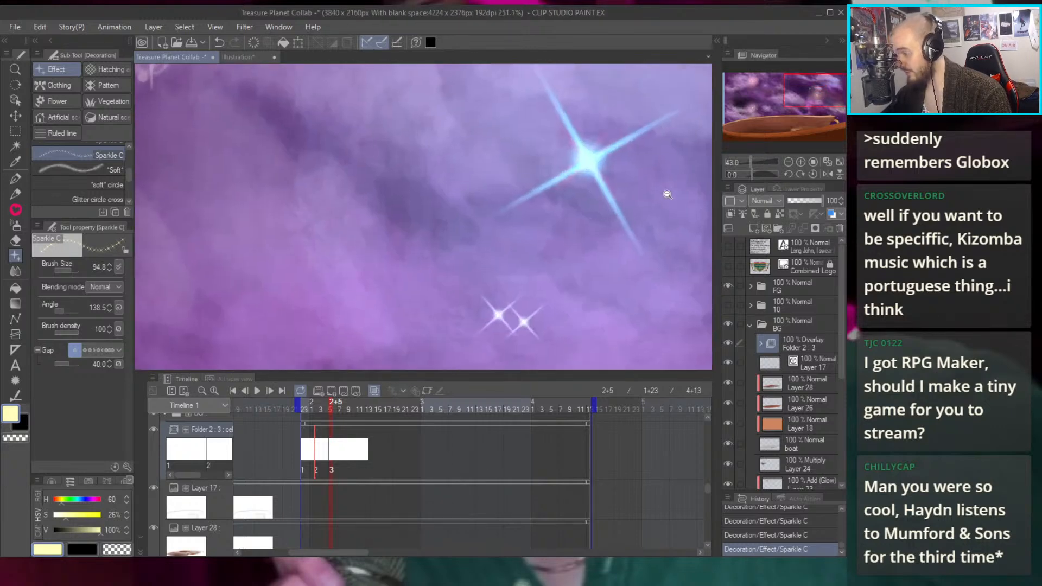
pyautogui.scroll(-3, 509, 158)
pyautogui.scroll(-2, 510, 158)
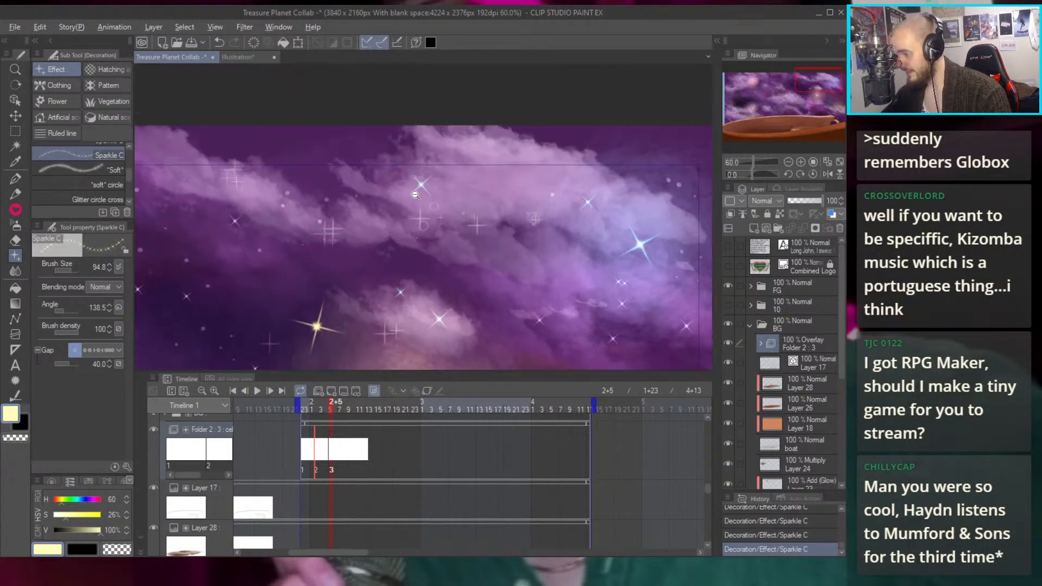
# On cel 3, stamp Sparkle C highlights on the two pale stars in the cloud left of the upper-right bright blue star
pyautogui.scroll(4, 429, 197)
pyautogui.scroll(-5, 372, 216)
pyautogui.scroll(8, 542, 202)
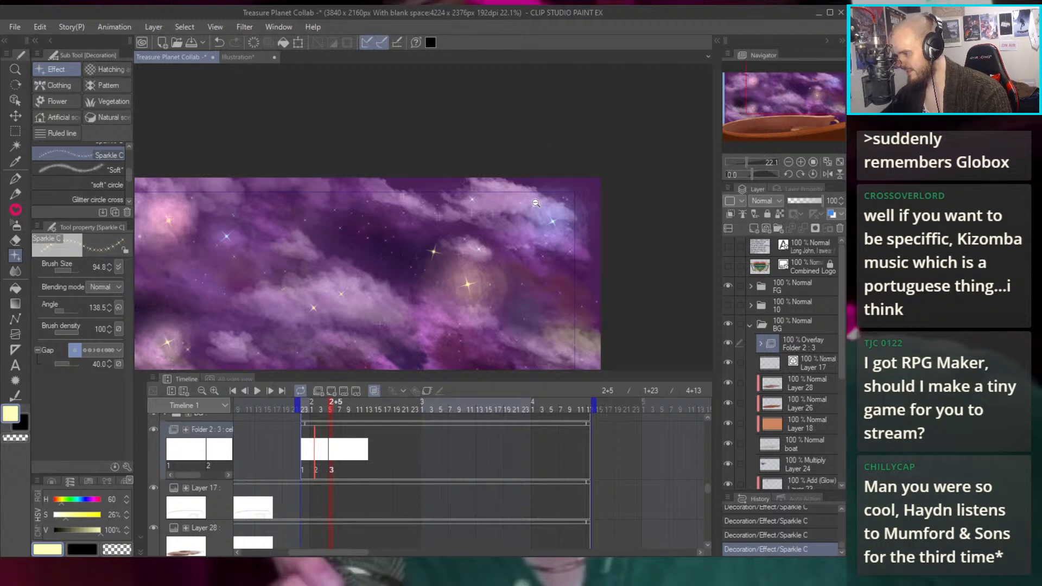
pyautogui.scroll(-5, 541, 202)
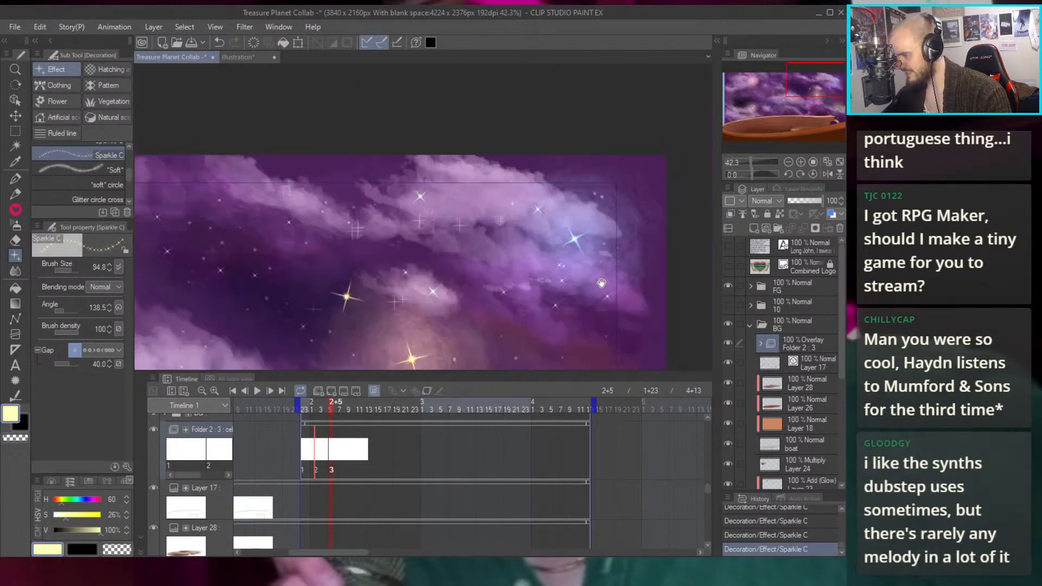
# Examine the highlighted stars on cel 3, from the upper-right blue star back to the boat's left rim
pyautogui.moveTo(588, 240); pyautogui.dragTo(711, 225)
pyautogui.moveTo(417, 259); pyautogui.dragTo(630, 225)
pyautogui.moveTo(438, 277); pyautogui.dragTo(451, 257)
pyautogui.scroll(-8, 451, 258)
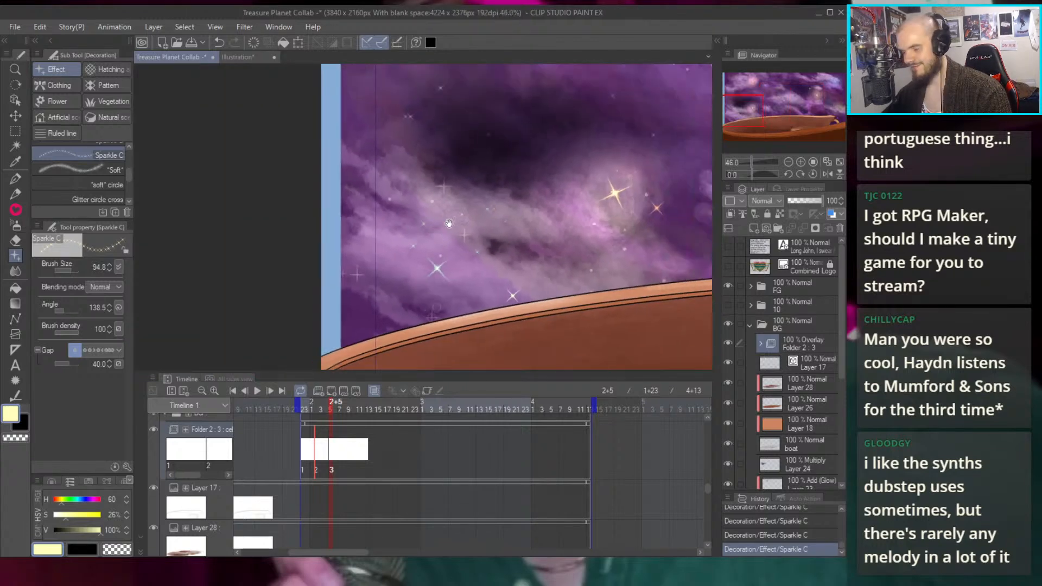
pyautogui.scroll(5, 609, 167)
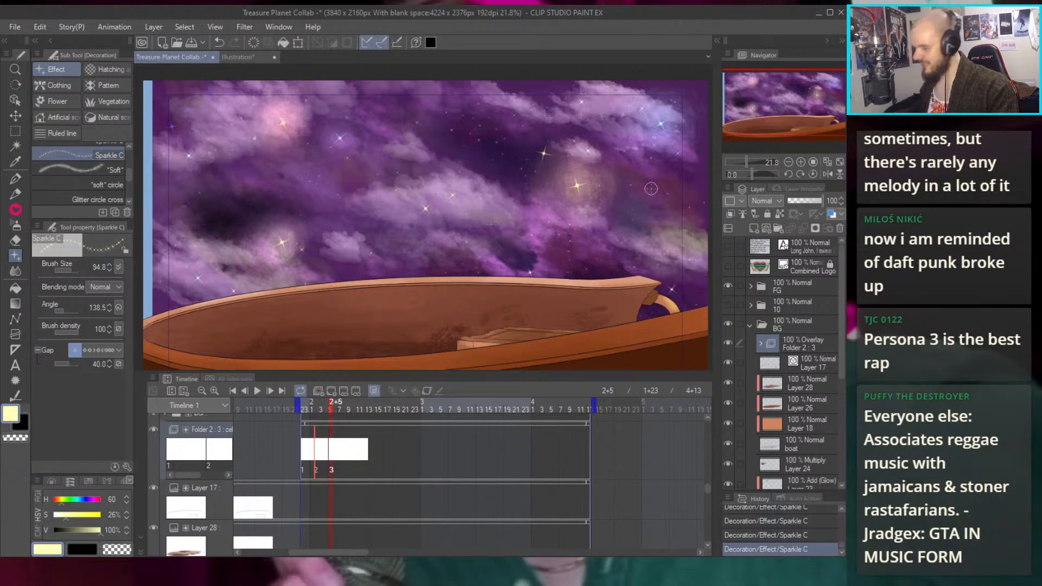
# Duplicate the cel 2 keyframe on the Folder 2 sparkle track to frame 2+8, after cel 3
pyautogui.moveTo(337, 402); pyautogui.dragTo(328, 440)
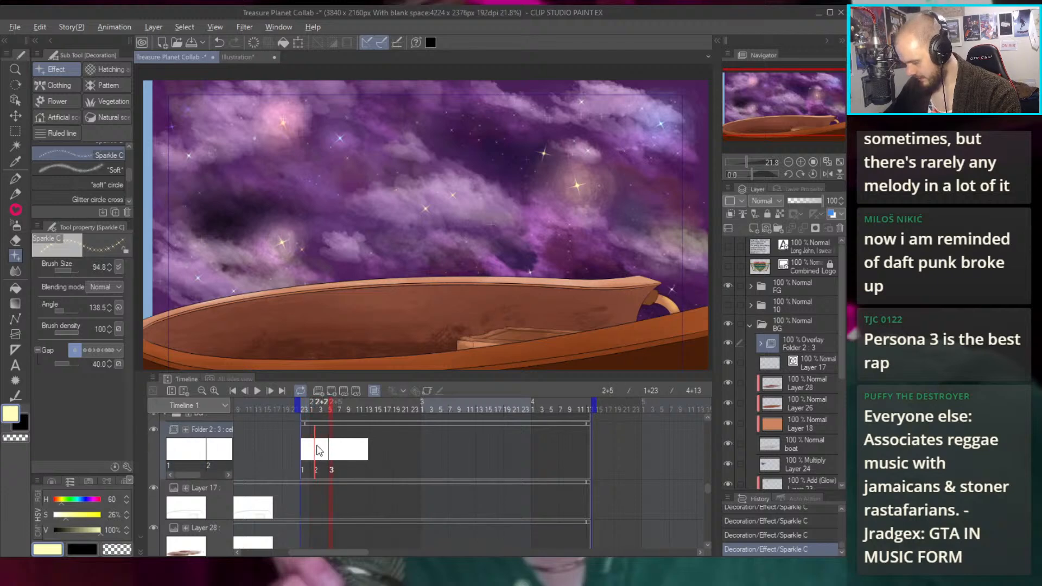
pyautogui.click(345, 449)
pyautogui.hotkey('ctrl', 'd')
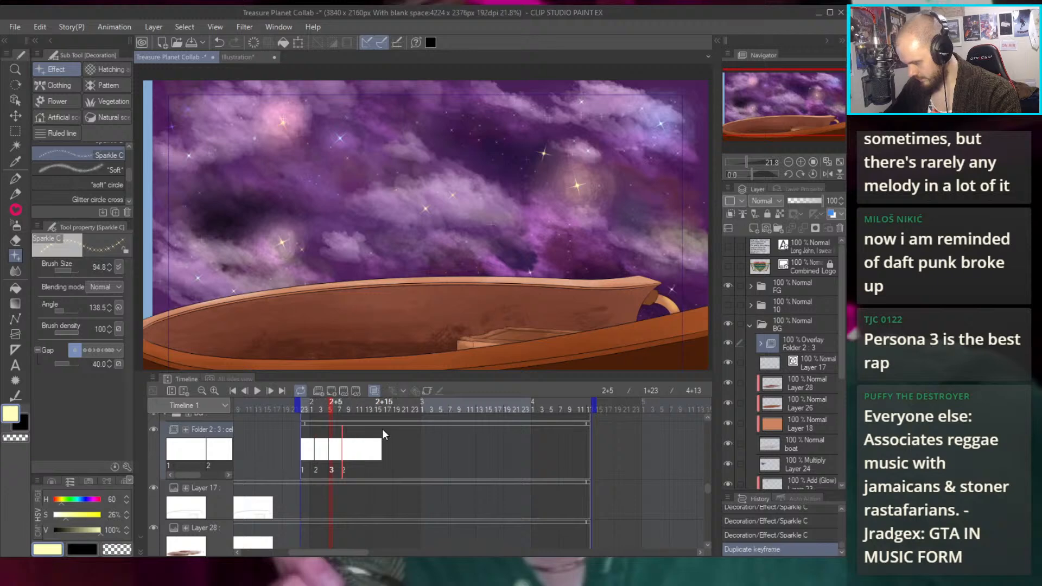
# Duplicate the sparkle track's whole 1-2-3-2 keyframe sequence directly after the original four keyframes
pyautogui.press('Right')
pyautogui.press('Right')
pyautogui.moveTo(373, 454); pyautogui.dragTo(307, 446)
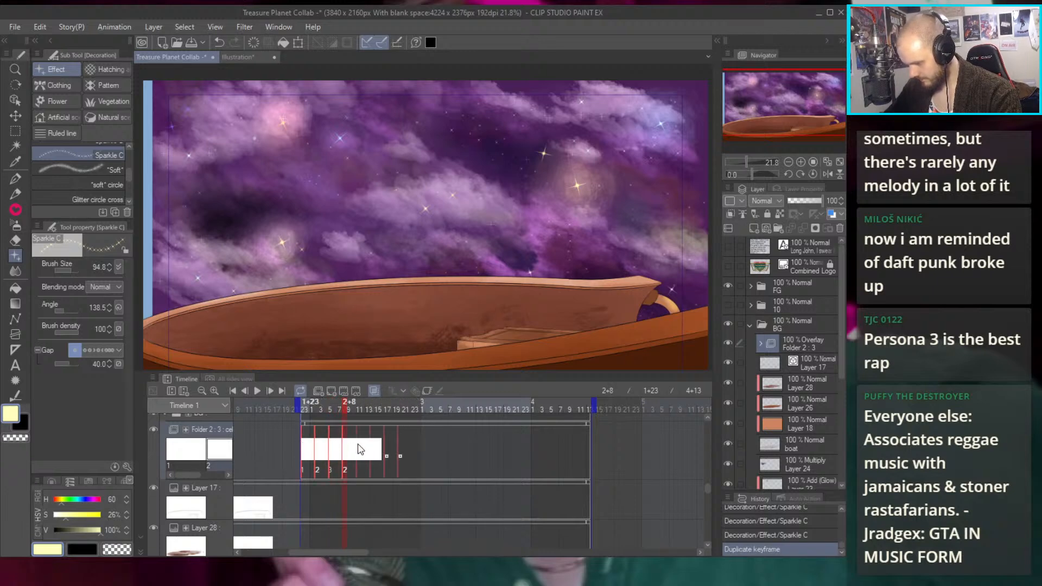
pyautogui.hotkey('ctrl', 'd')
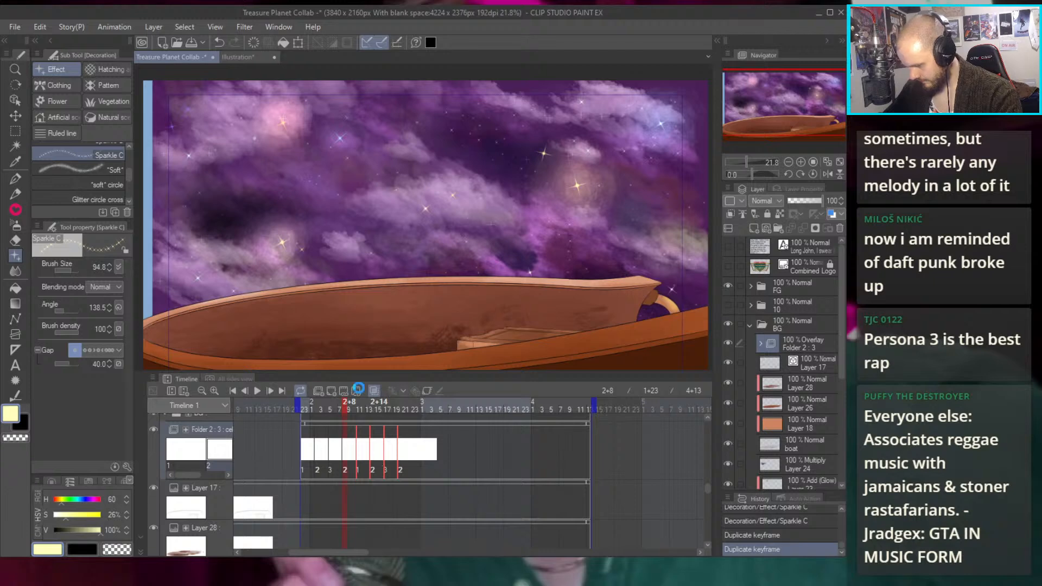
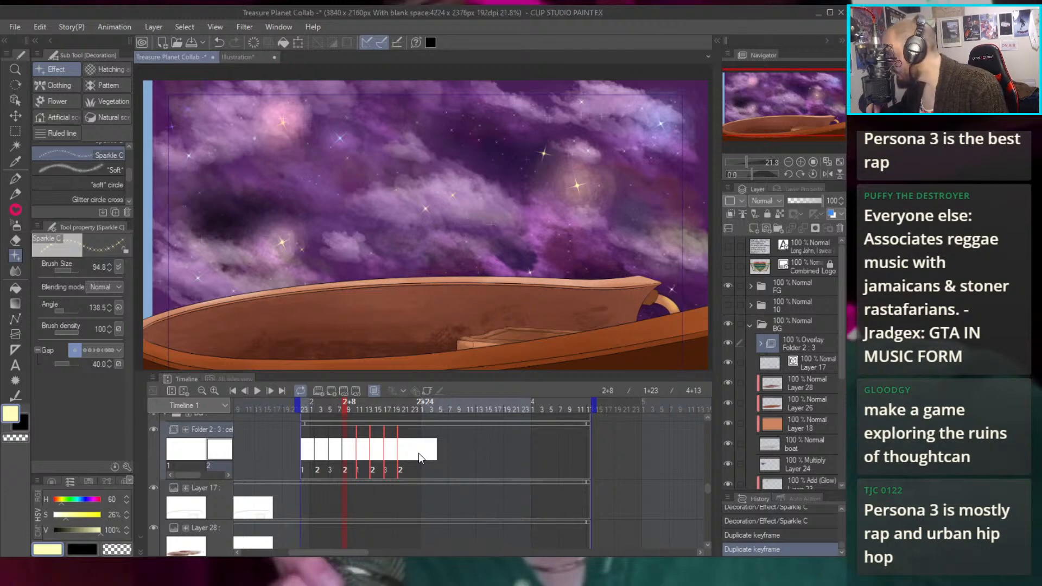
# Examine the whole shot at frame 2+8, checking the sparkle highlights across the sky and the boat
pyautogui.scroll(1, 419, 453)
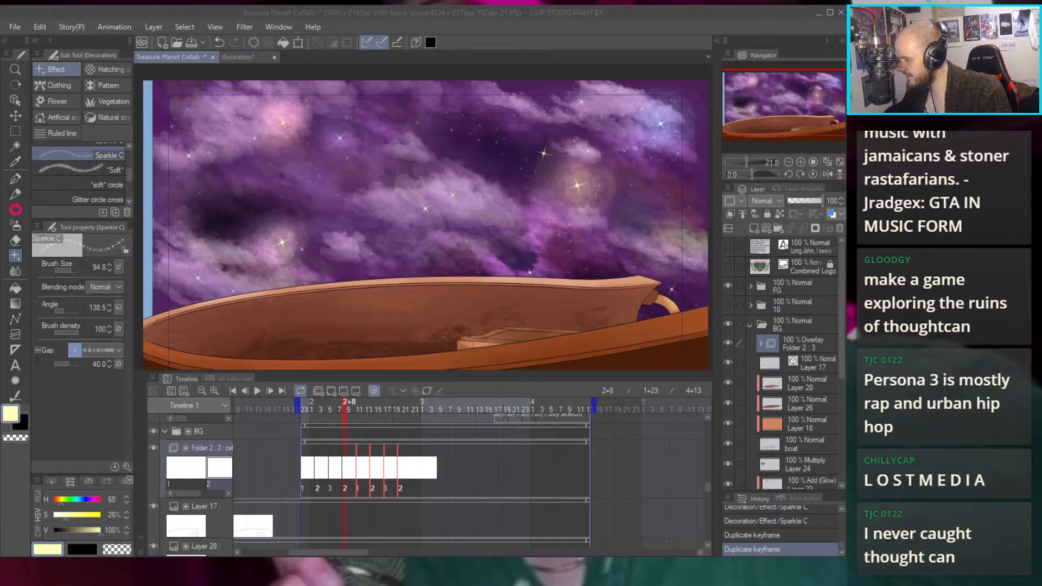
pyautogui.click(671, 311)
pyautogui.scroll(-6, 568, 231)
pyautogui.scroll(3, 579, 318)
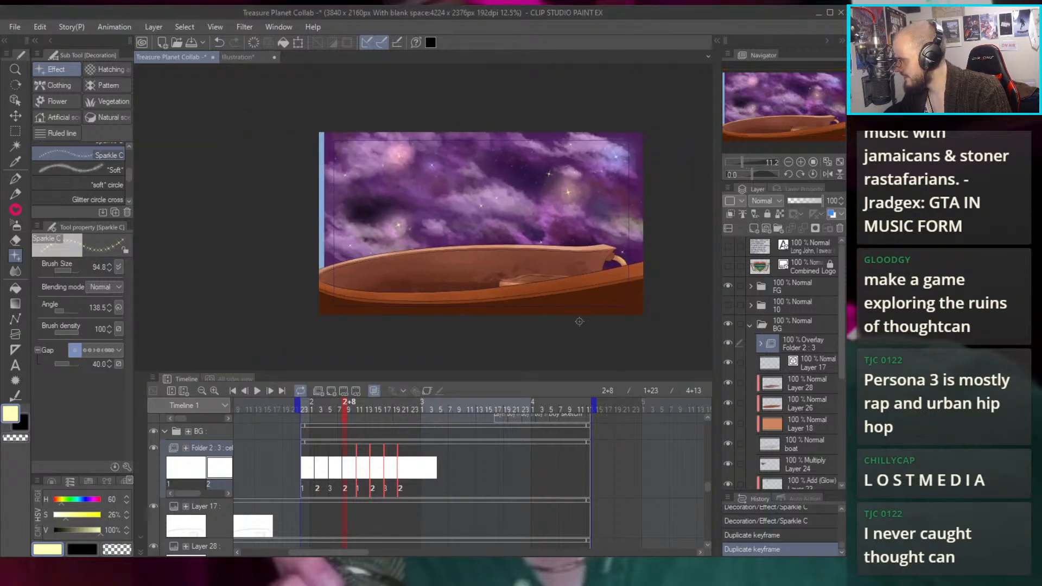
pyautogui.scroll(3, 510, 160)
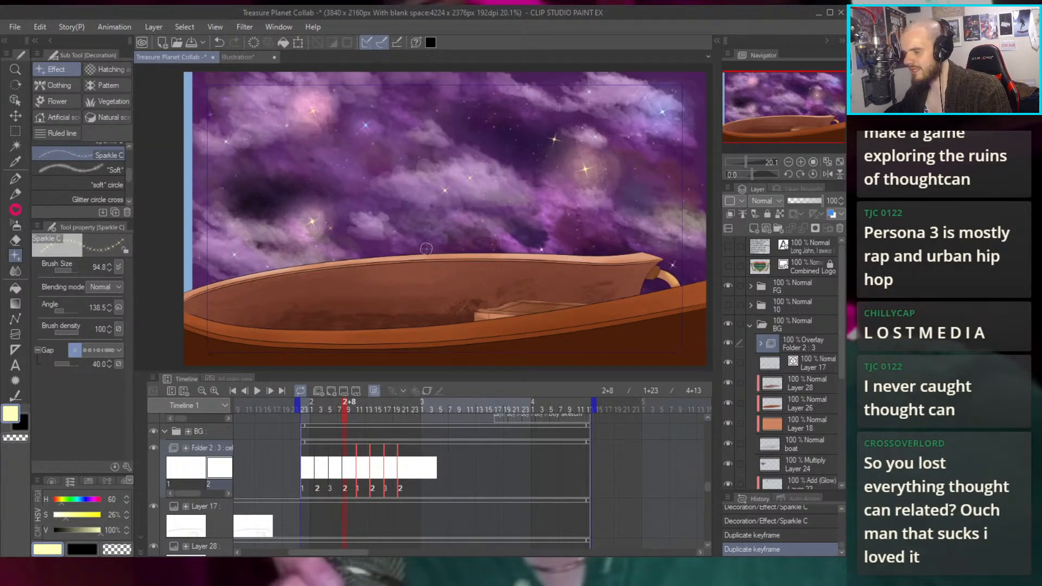
pyautogui.scroll(2, 559, 154)
pyautogui.scroll(-1, 424, 216)
pyautogui.scroll(1, 371, 210)
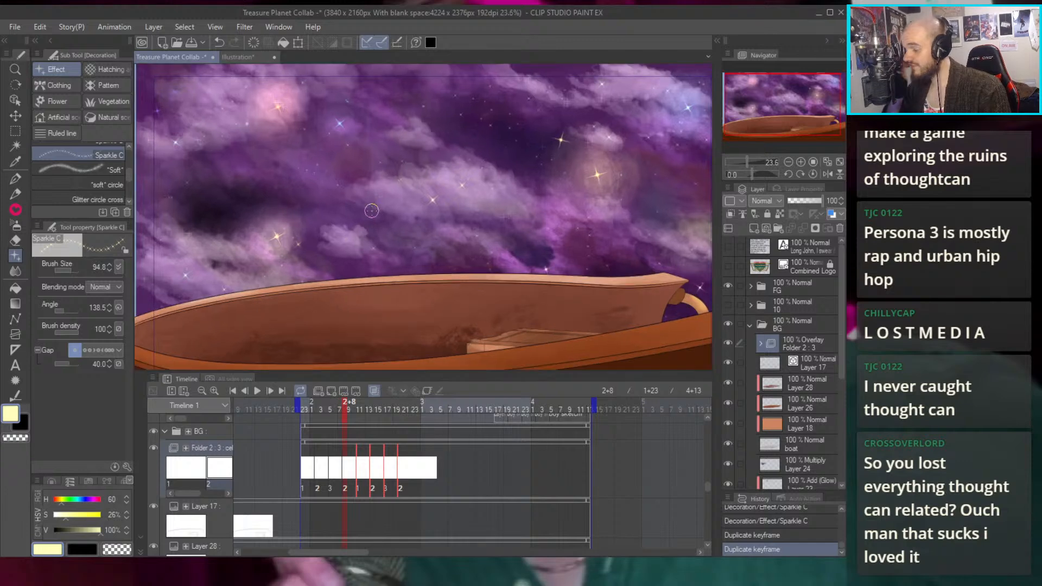
pyautogui.scroll(-1, 375, 209)
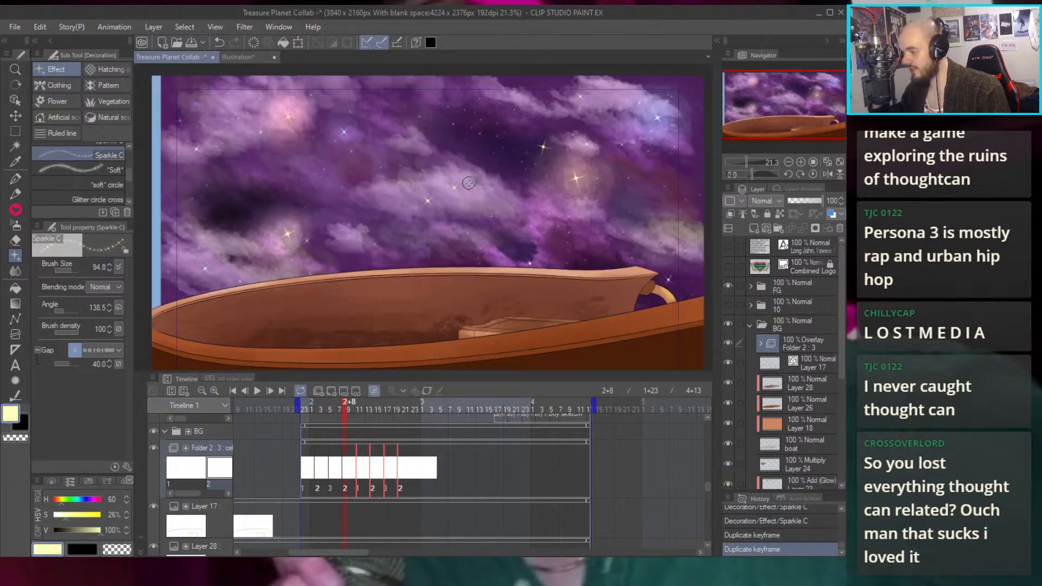
pyautogui.moveTo(594, 184)
pyautogui.mouseDown()
pyautogui.moveTo(590, 131)
pyautogui.moveTo(589, 174)
pyautogui.mouseUp()
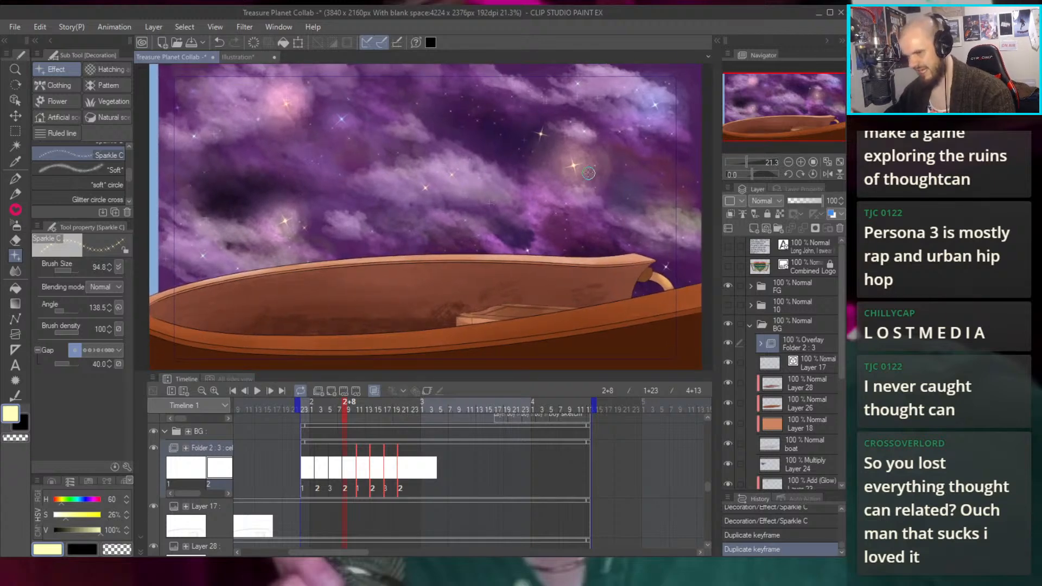
# Fill the BG overlay folder's track with duplicates of its sparkle keyframes and trim the clip to the playback end
pyautogui.scroll(2, 81, 179)
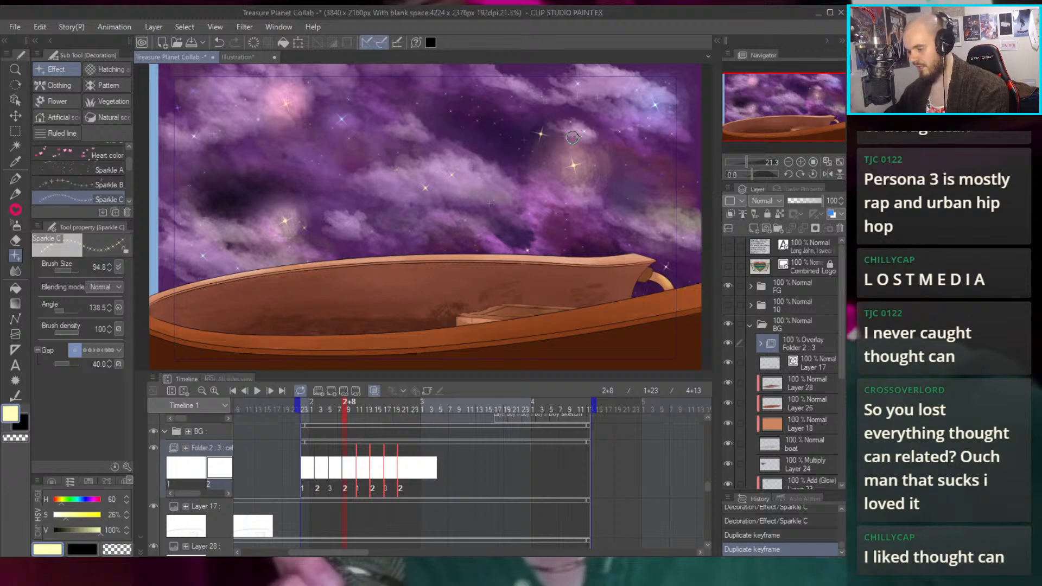
pyautogui.moveTo(423, 476)
pyautogui.mouseDown()
pyautogui.moveTo(302, 460)
pyautogui.moveTo(415, 462)
pyautogui.mouseUp()
pyautogui.moveTo(535, 472)
pyautogui.mouseDown()
pyautogui.moveTo(464, 468)
pyautogui.moveTo(539, 464)
pyautogui.mouseUp()
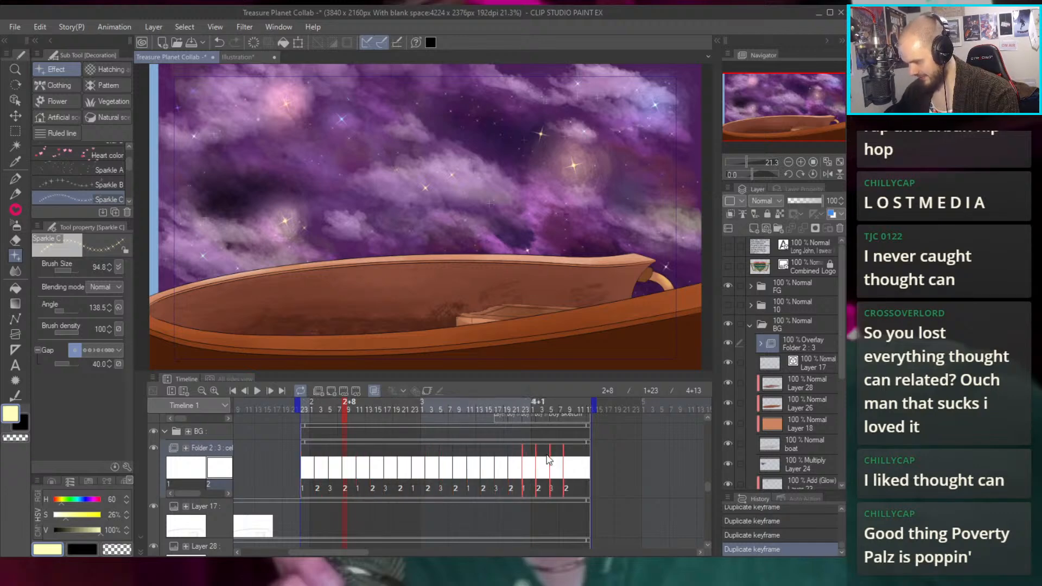
pyautogui.moveTo(600, 454)
pyautogui.mouseDown()
pyautogui.moveTo(538, 422)
pyautogui.moveTo(524, 469)
pyautogui.moveTo(538, 444)
pyautogui.mouseUp()
pyautogui.click(564, 443)
# Play the sparkle animation from frame 1+23 with the whole canvas in view to check its flicker speed
pyautogui.hscroll(-5, 521, 456)
pyautogui.click(302, 410)
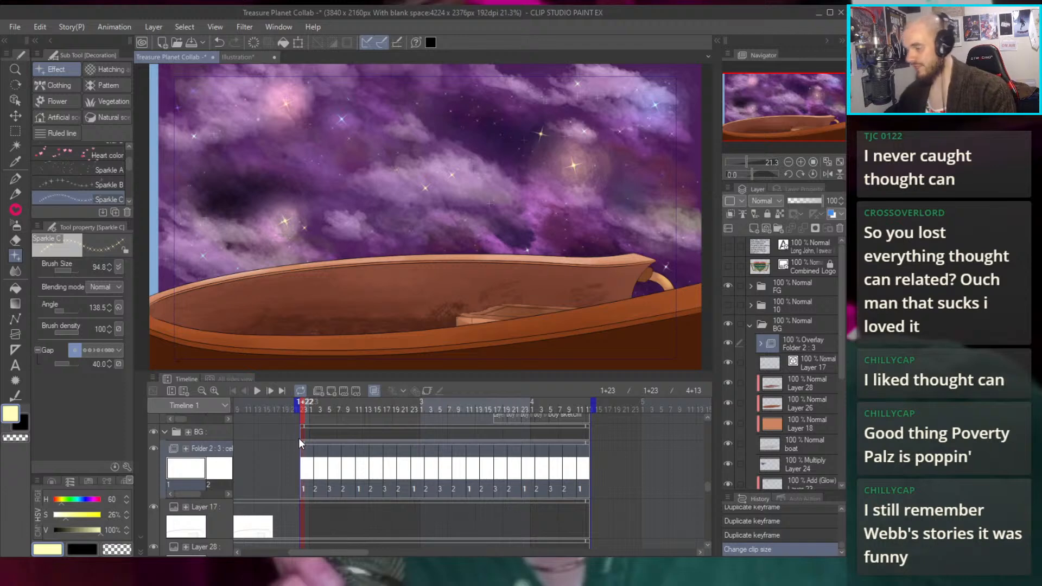
pyautogui.moveTo(557, 209); pyautogui.dragTo(565, 219)
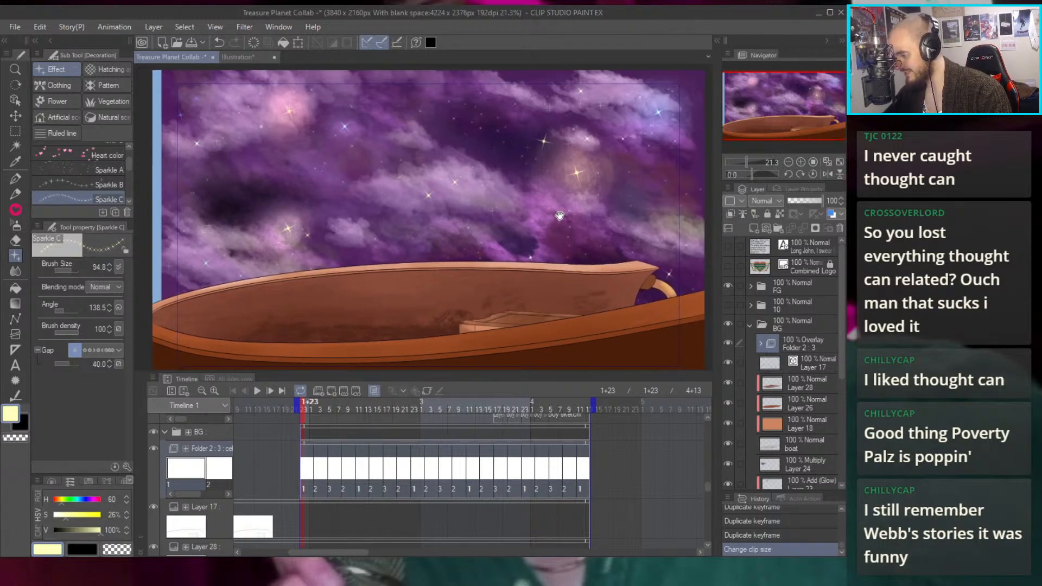
pyautogui.scroll(-1, 605, 195)
pyautogui.moveTo(637, 203); pyautogui.dragTo(626, 194)
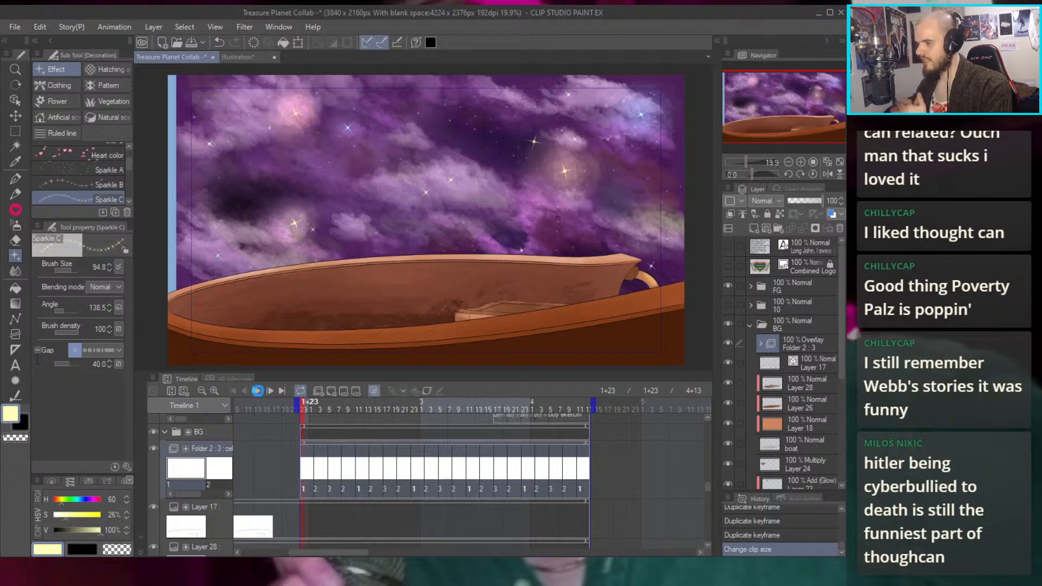
pyautogui.click(257, 391)
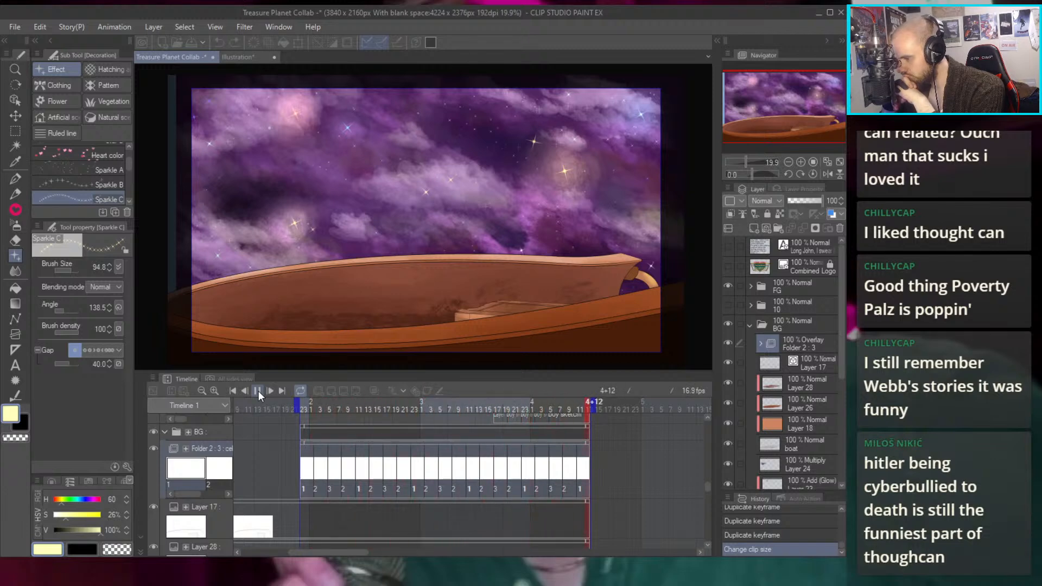
pyautogui.click(259, 391)
# Delete all sparkle keyframes from 2+8 onward, keeping only the first three cels of the overlay folder
pyautogui.click(320, 461)
pyautogui.moveTo(331, 461); pyautogui.dragTo(608, 500)
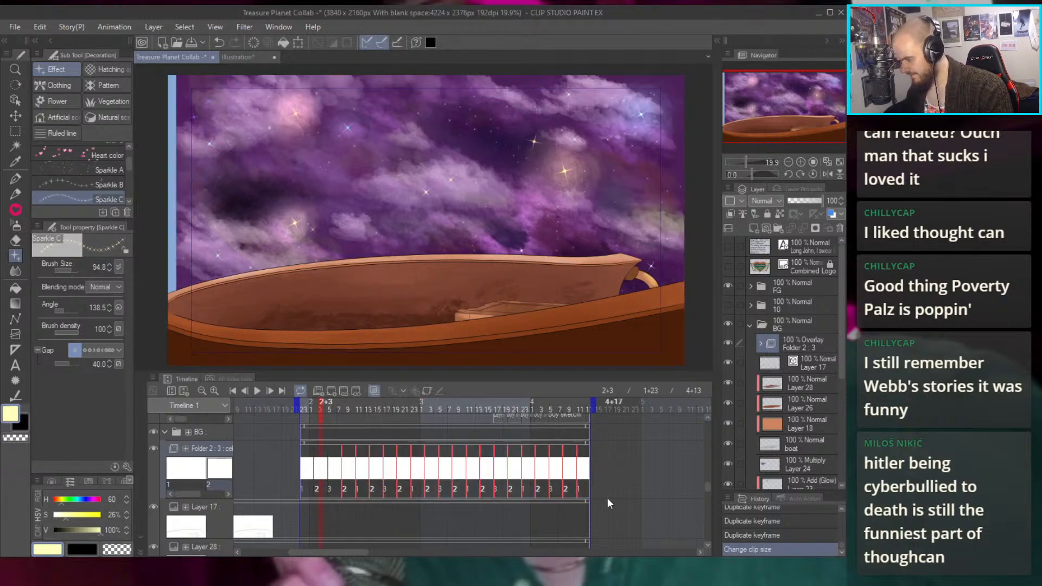
pyautogui.click(361, 389)
# Space the sparkle cels six frames apart by moving the second keyframe to 2+5 and the third to 2+11
pyautogui.moveTo(369, 478); pyautogui.dragTo(345, 455)
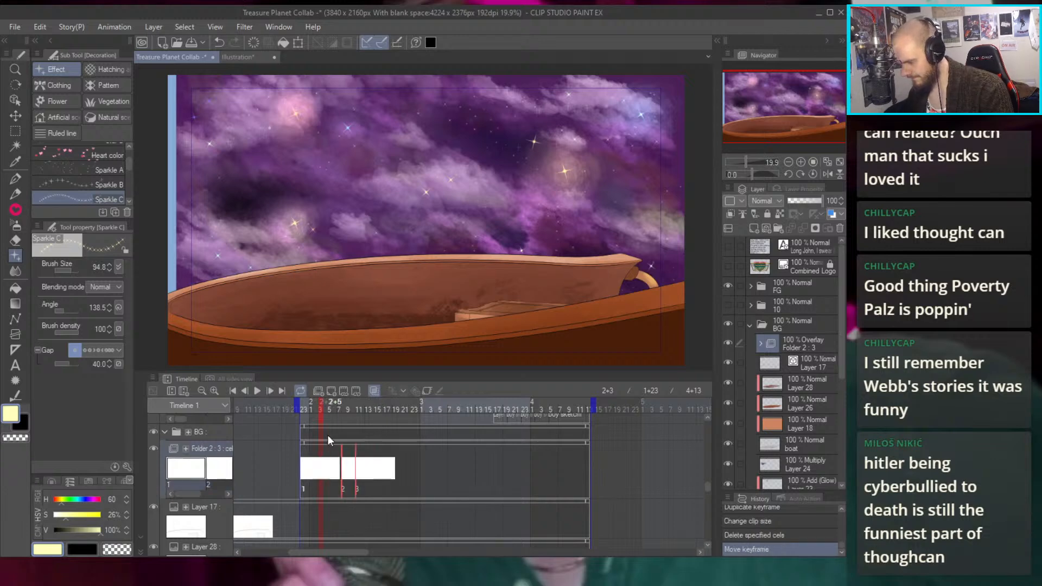
pyautogui.click(291, 404)
pyautogui.press('space')
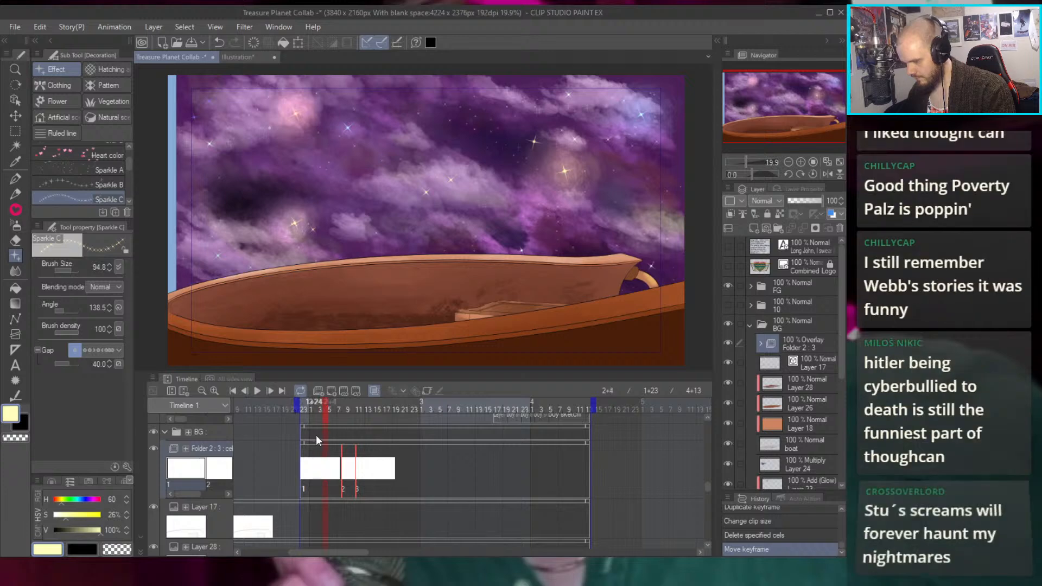
pyautogui.moveTo(332, 457); pyautogui.dragTo(334, 457)
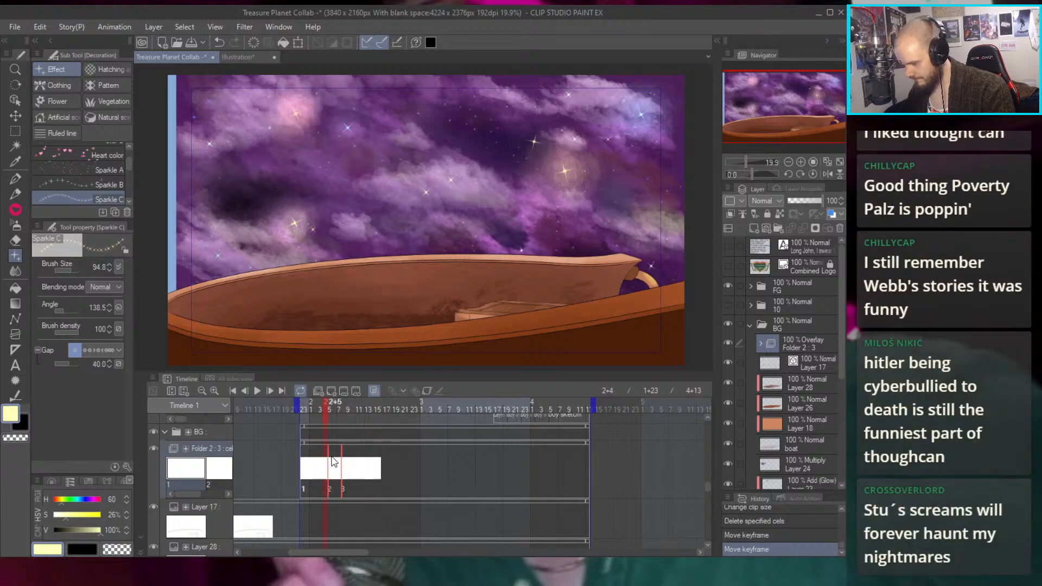
pyautogui.press('Right')
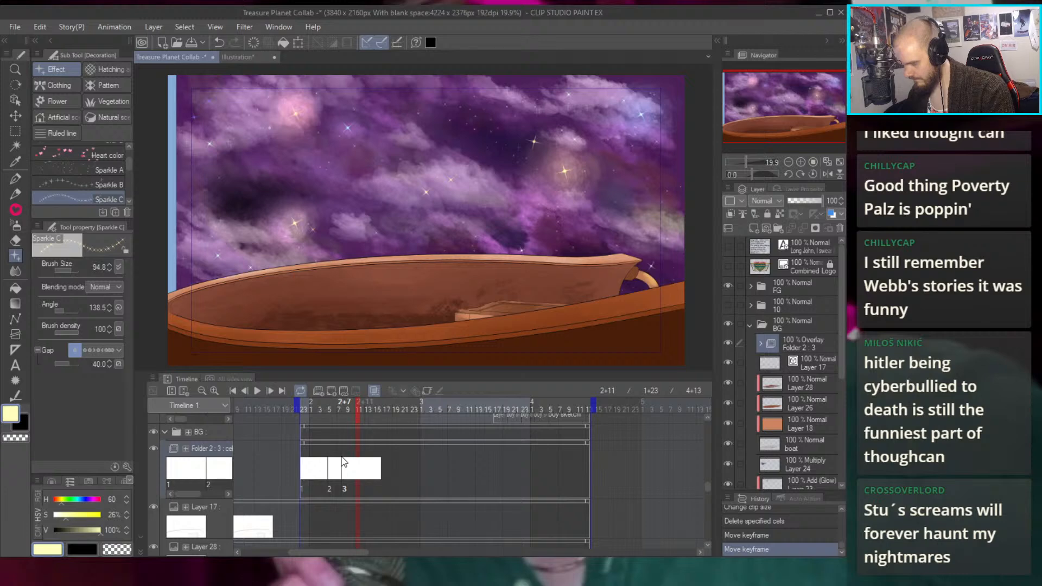
pyautogui.click(332, 457)
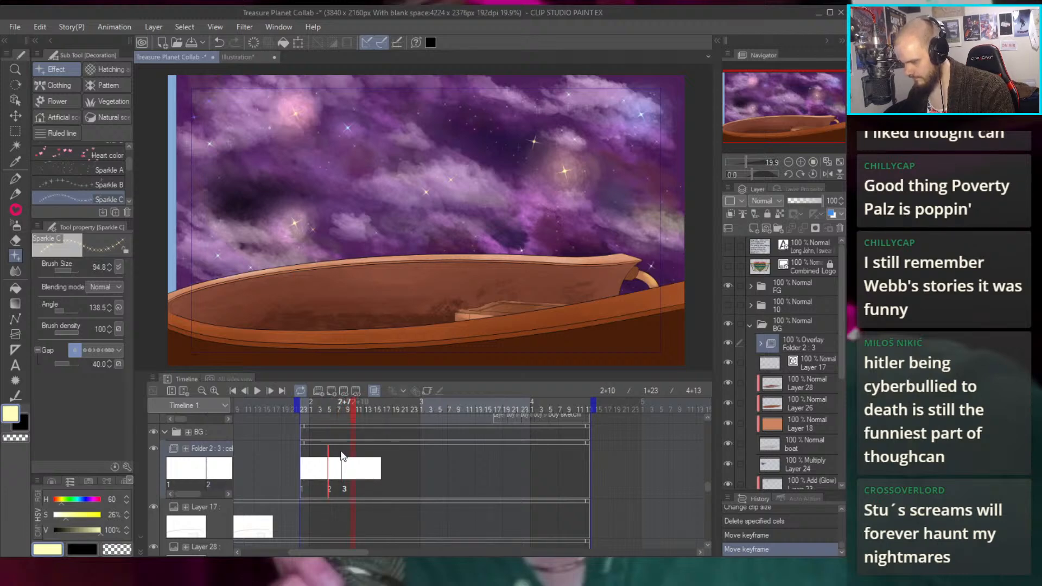
pyautogui.moveTo(343, 456); pyautogui.dragTo(356, 455)
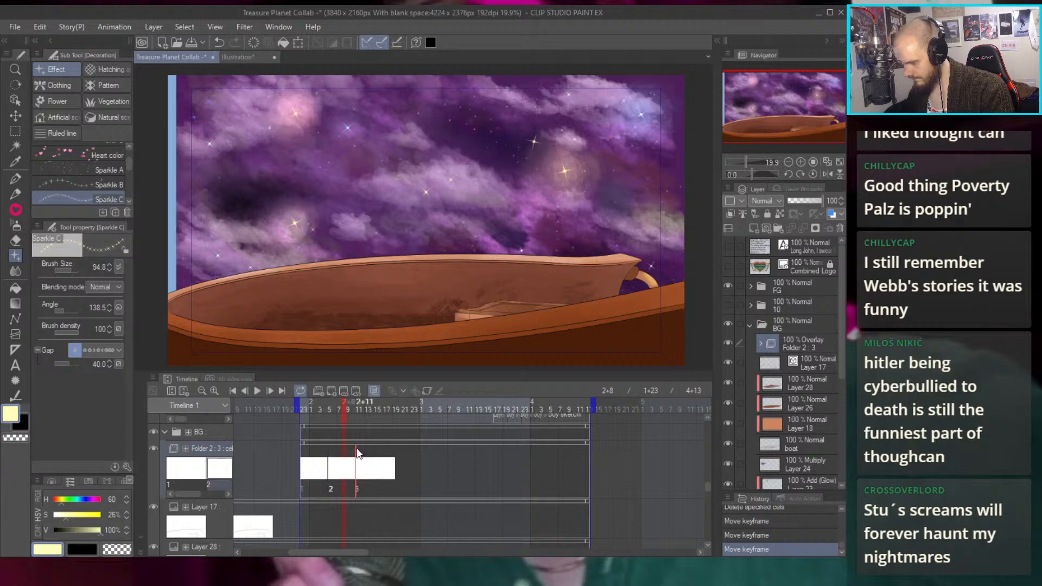
# Step frame by frame through the three sparkle cels from 1+23 to check their timing
pyautogui.click(307, 462)
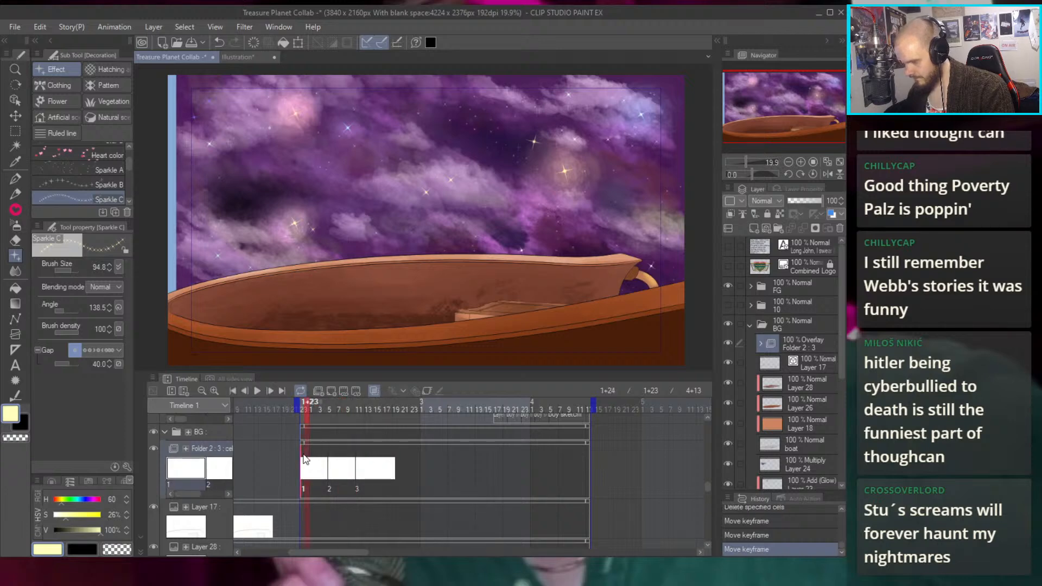
pyautogui.press('Right')
pyautogui.press('Right')
pyautogui.press('Right')
pyautogui.press('Right')
pyautogui.press('Right')
pyautogui.press('Right')
pyautogui.press('Right')
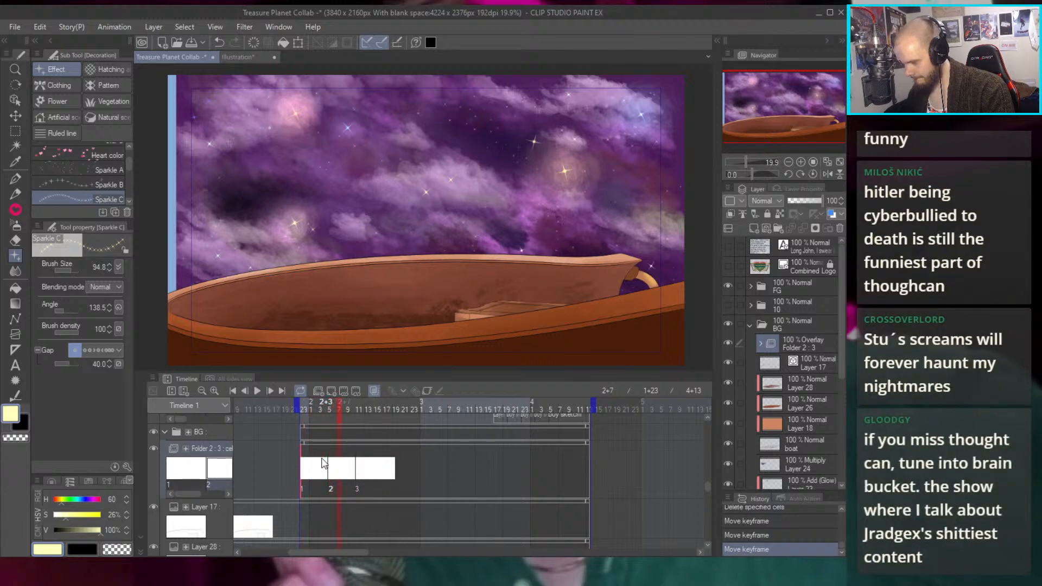
pyautogui.press('Right')
pyautogui.press('Right')
pyautogui.press('Right')
pyautogui.press('Right')
pyautogui.press('Right')
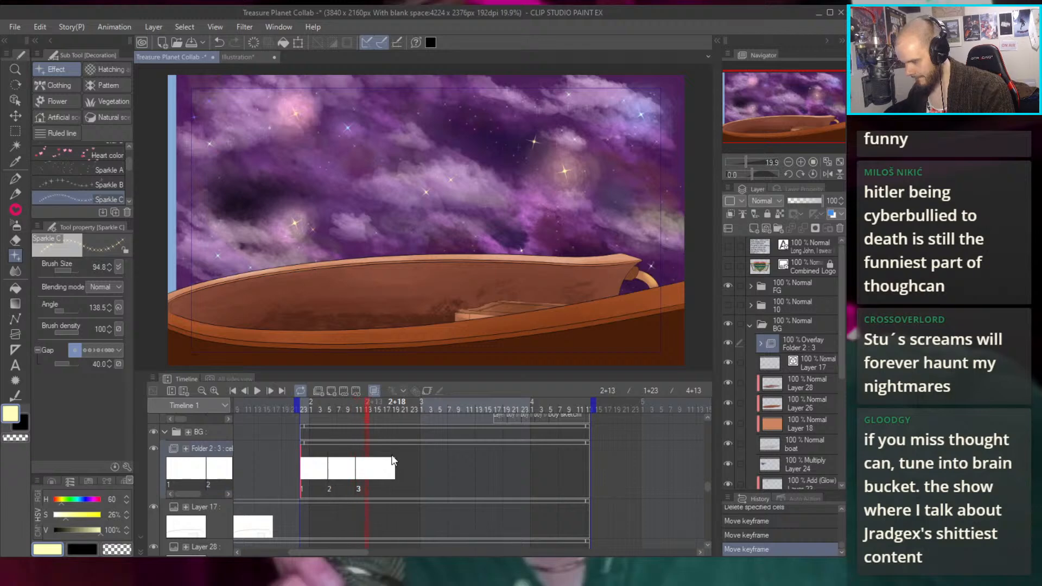
pyautogui.press('Right')
# Repeat the six-frame-spaced sparkle keyframes to the playback end, trimming the excess clip length, and play the result
pyautogui.moveTo(379, 468); pyautogui.dragTo(292, 460)
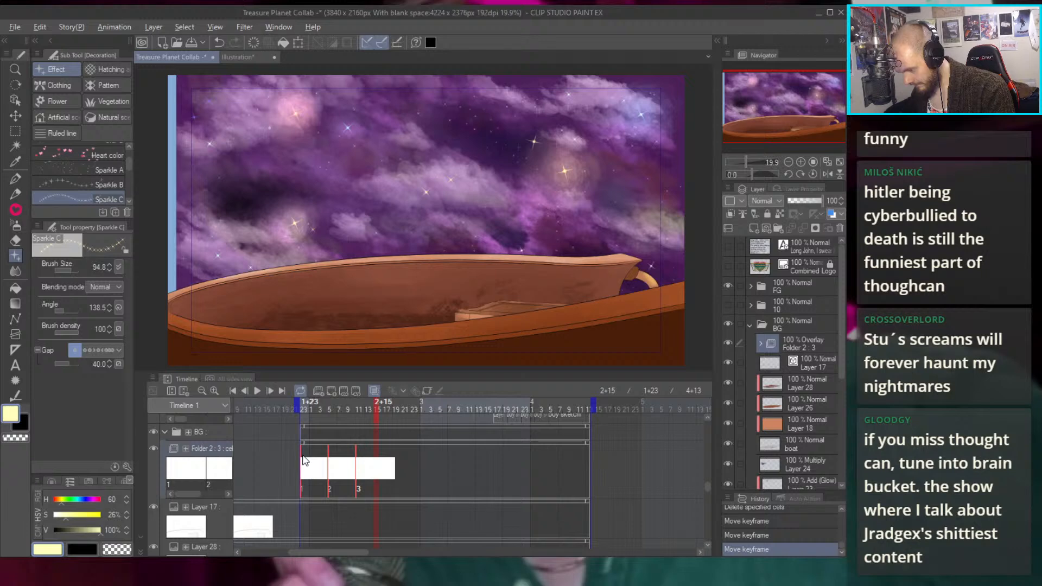
pyautogui.moveTo(302, 457); pyautogui.dragTo(383, 452)
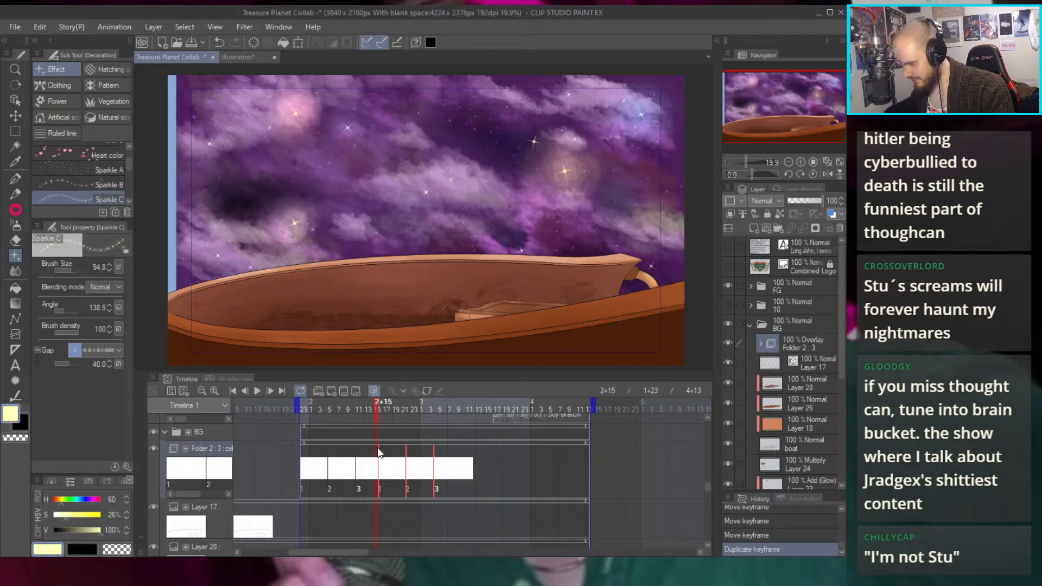
pyautogui.moveTo(380, 451); pyautogui.dragTo(469, 466)
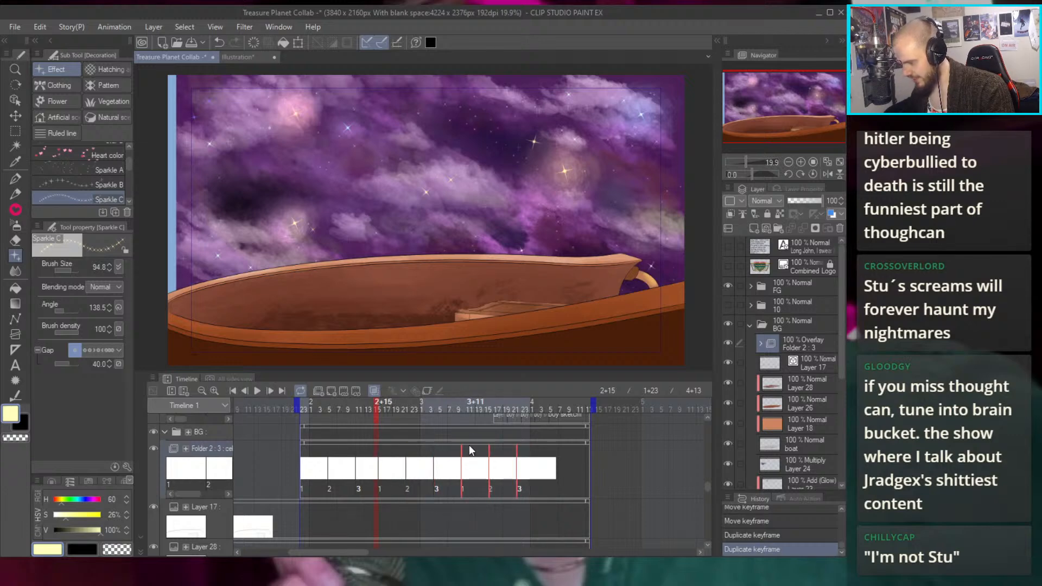
pyautogui.moveTo(464, 454); pyautogui.dragTo(547, 459)
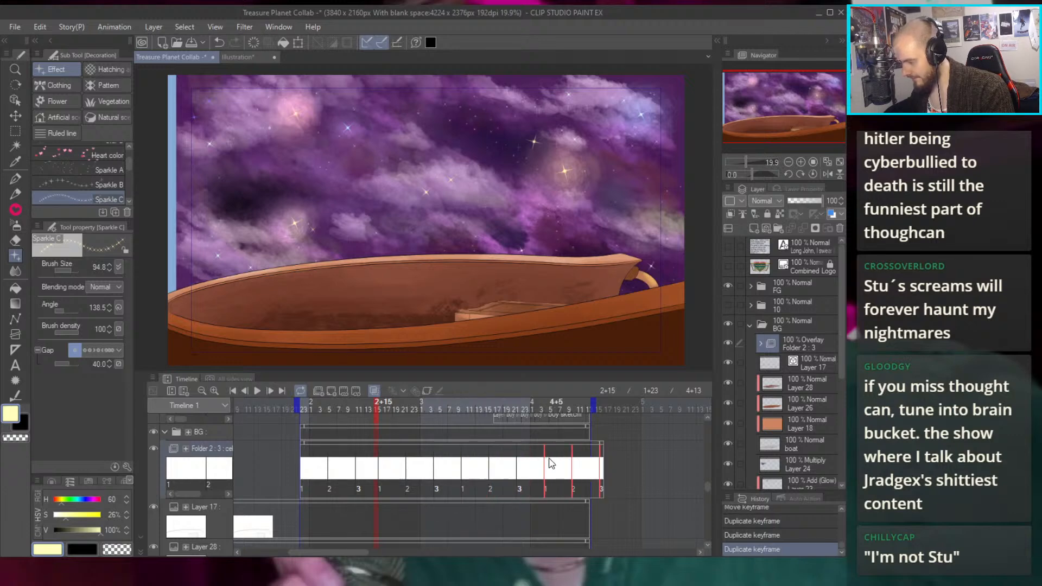
pyautogui.moveTo(607, 444); pyautogui.dragTo(589, 444)
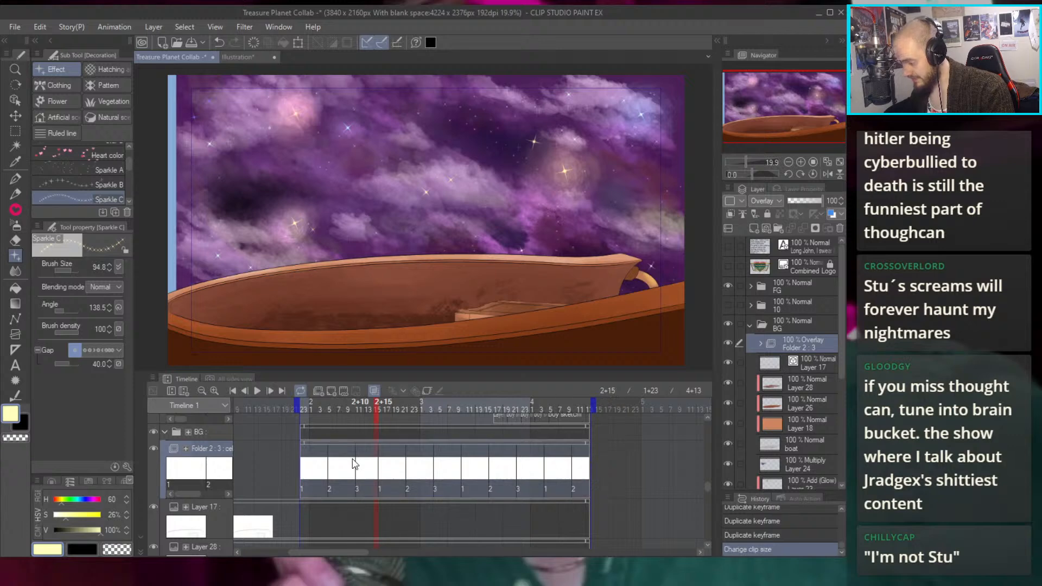
pyautogui.click(295, 406)
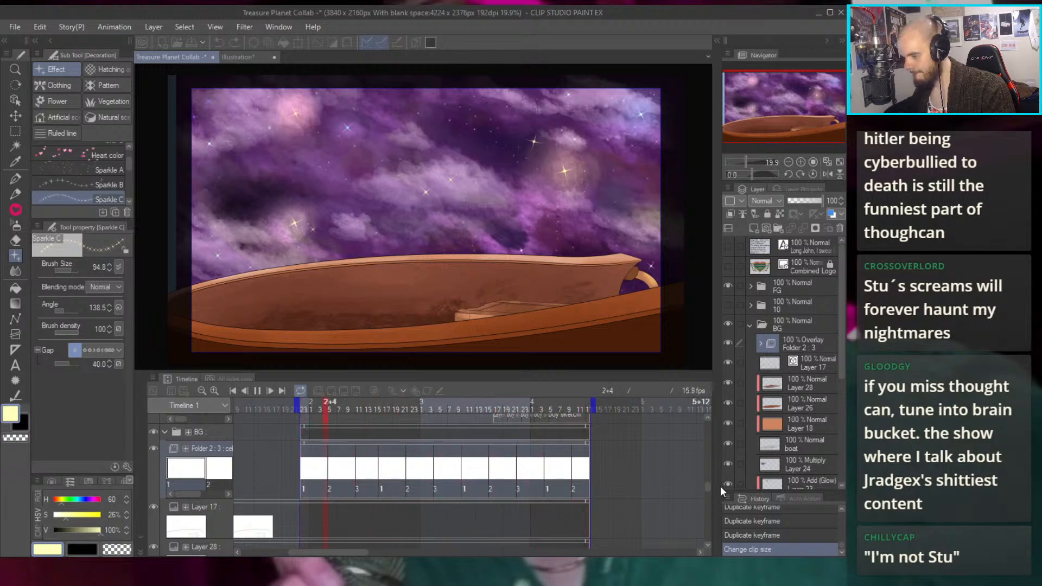
# Stop playback and delete the duplicated sparkle keyframes from 2+16 onward, leaving the original three
pyautogui.click(325, 408)
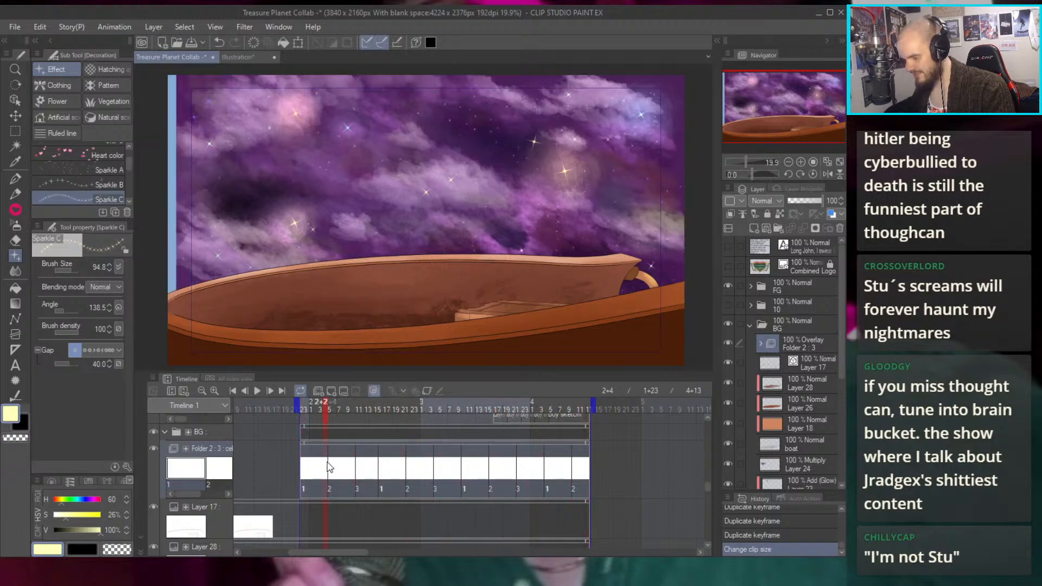
pyautogui.moveTo(373, 469); pyautogui.dragTo(639, 479)
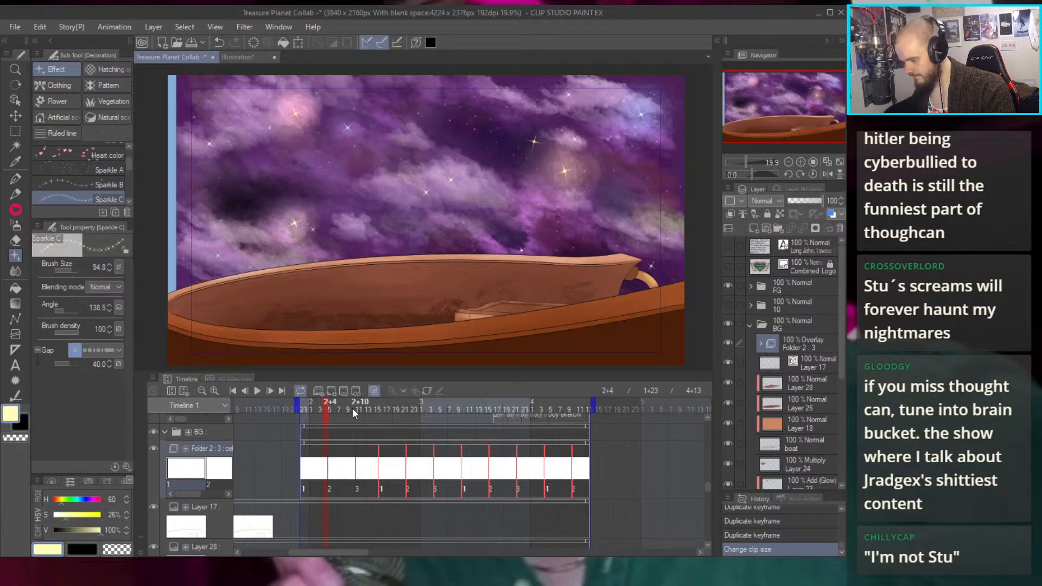
pyautogui.press('Delete')
# Space the sparkle cels eight frames apart by moving the second keyframe to 2+7 and the third to 2+15
pyautogui.moveTo(375, 475)
pyautogui.mouseDown()
pyautogui.moveTo(314, 469)
pyautogui.moveTo(381, 468)
pyautogui.mouseUp()
pyautogui.press('Right')
pyautogui.press('Right')
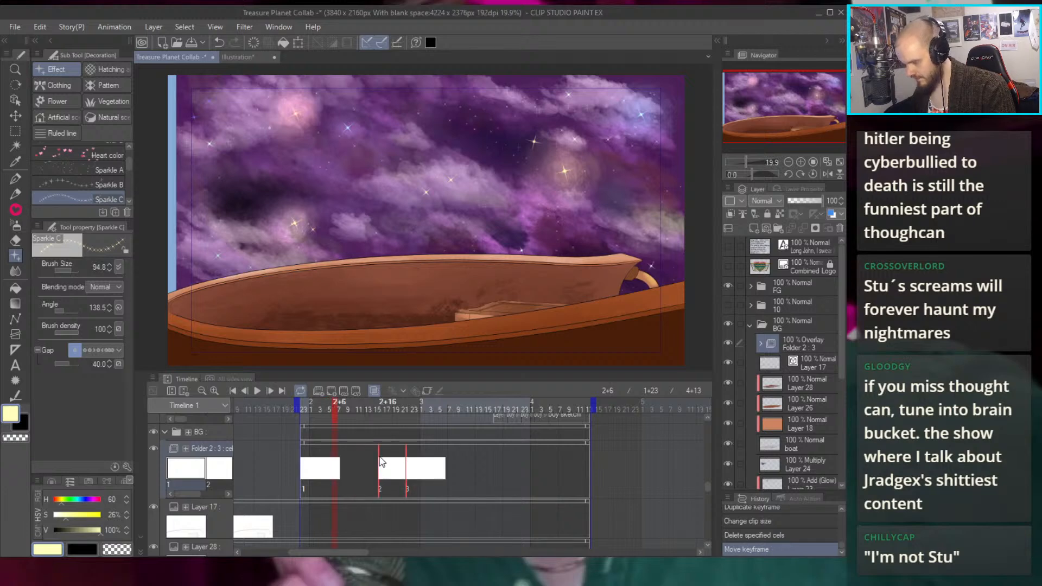
pyautogui.moveTo(382, 468); pyautogui.dragTo(342, 465)
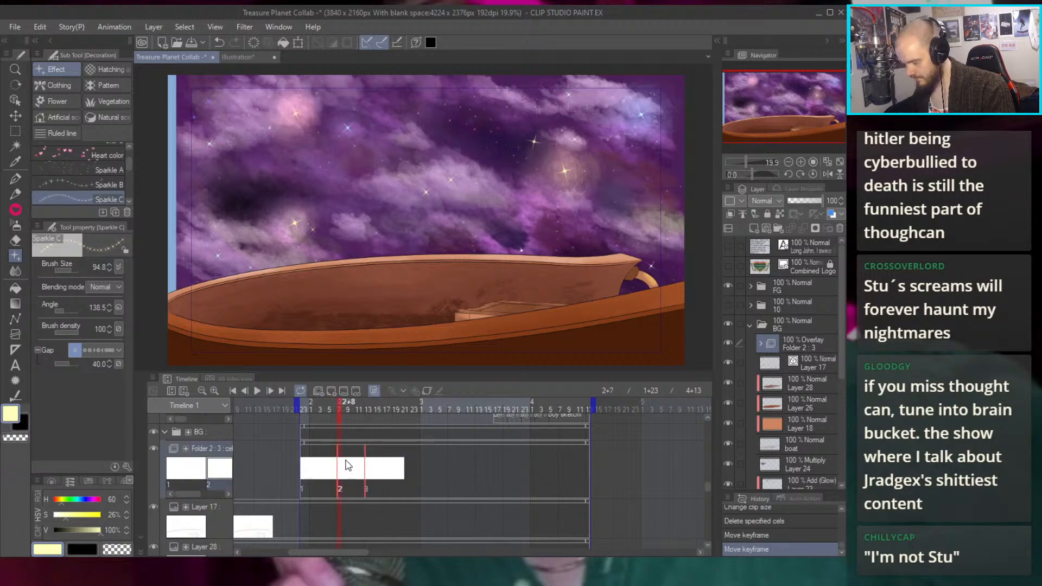
pyautogui.press('Right')
pyautogui.press('Right')
pyautogui.press('Right')
pyautogui.press('Right')
pyautogui.press('Right')
pyautogui.press('Right')
pyautogui.click(367, 459)
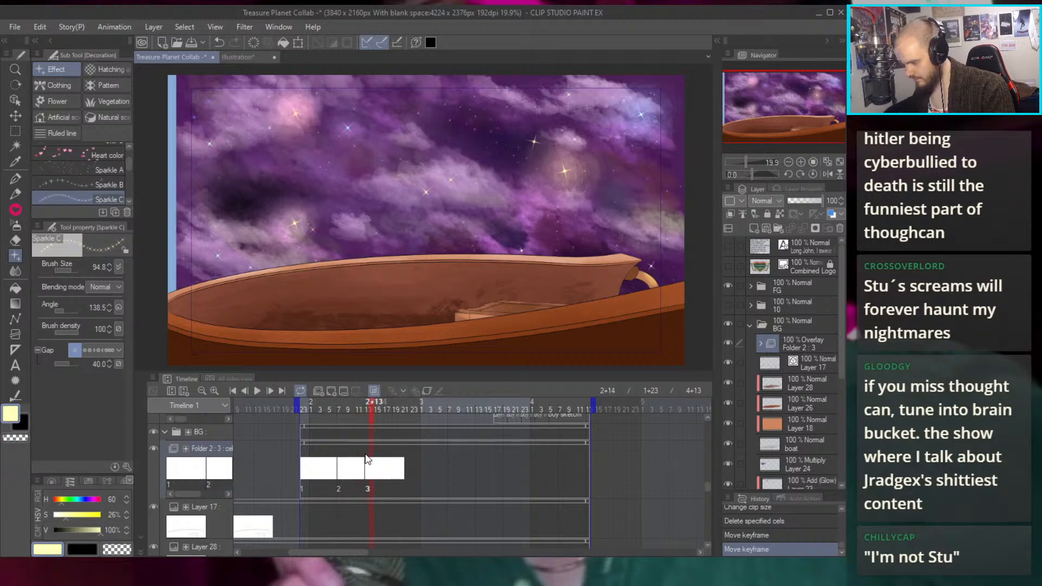
pyautogui.moveTo(378, 456); pyautogui.dragTo(387, 456)
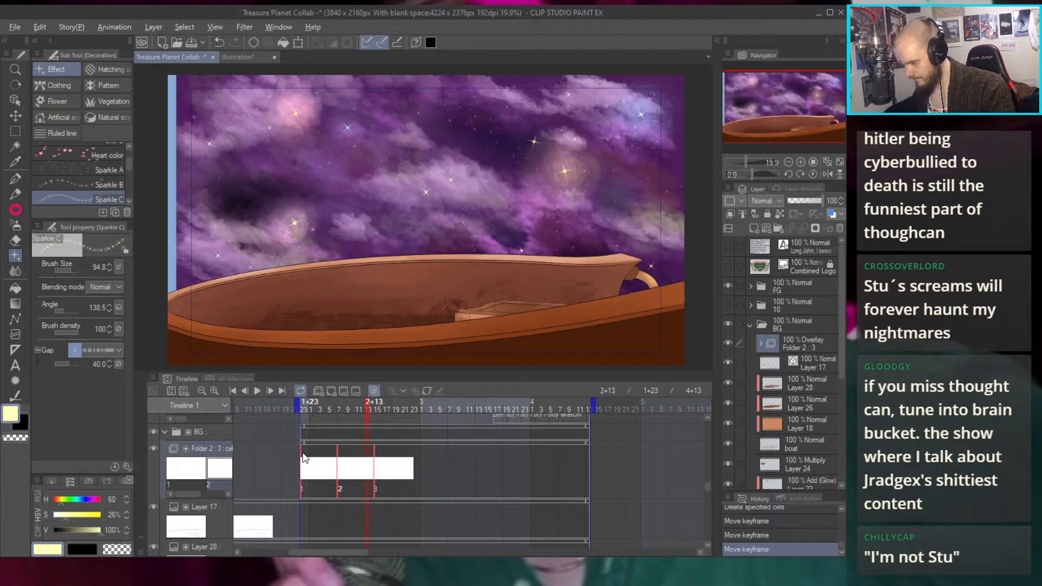
# Duplicate the three eight-frame-spaced sparkle keyframes twice, placing each set directly after the previous one
pyautogui.moveTo(342, 462); pyautogui.dragTo(435, 458)
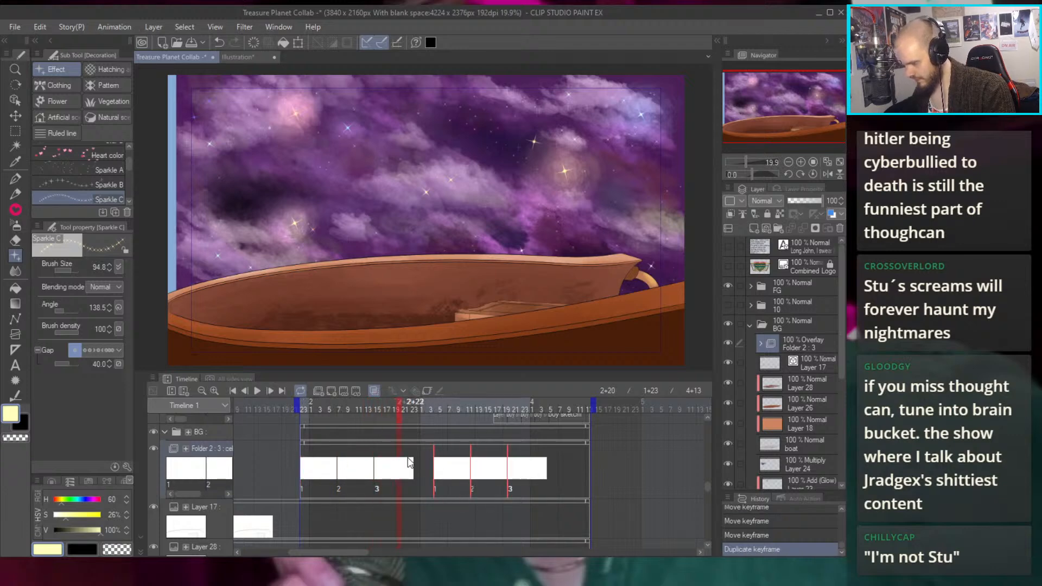
pyautogui.moveTo(437, 463); pyautogui.dragTo(526, 470)
pyautogui.click(506, 409)
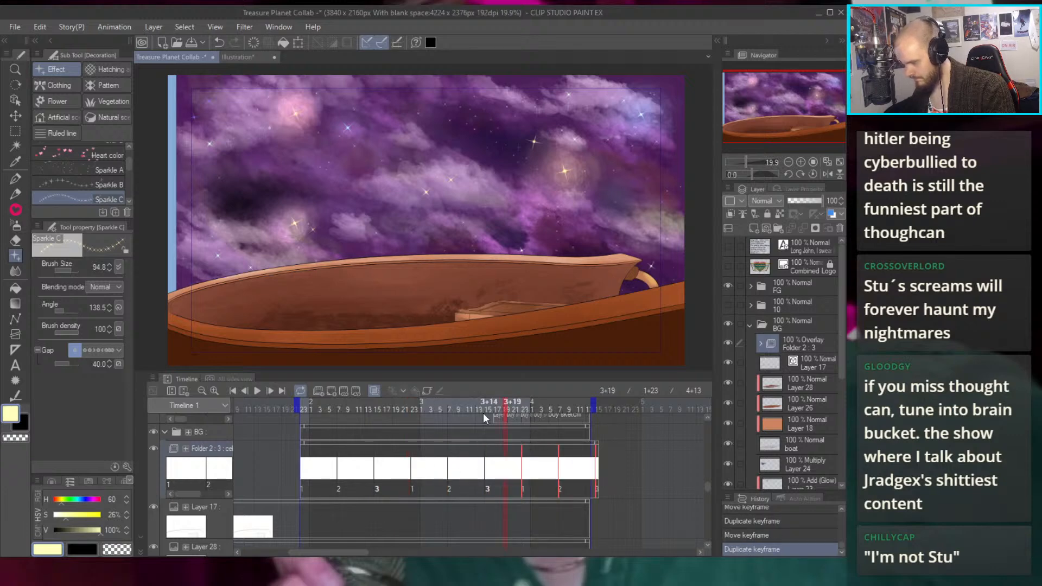
pyautogui.press('space')
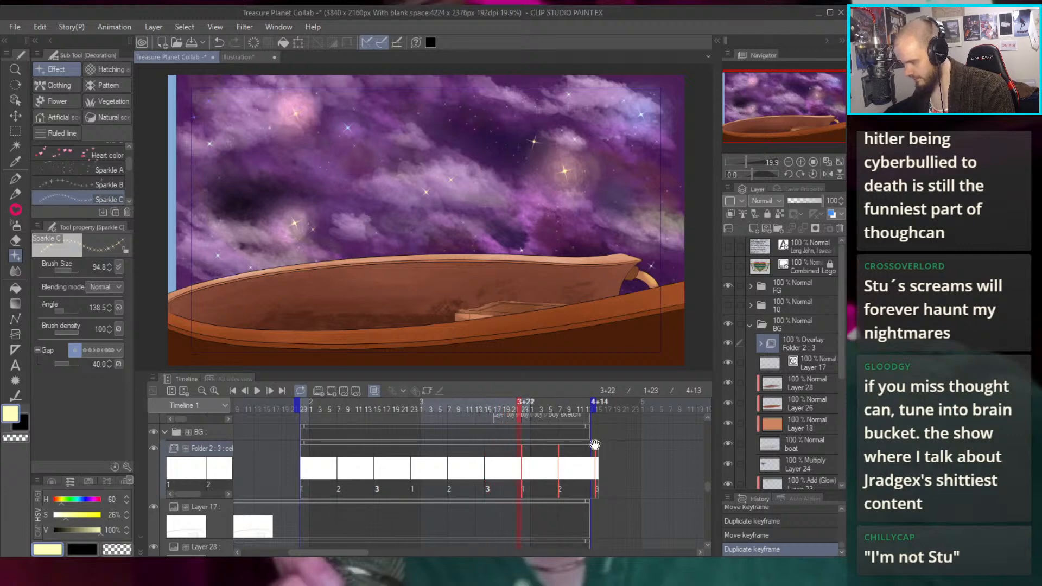
# Preview the slower sparkle loop from the start and trim the overlay folder's clip to the playback end
pyautogui.click(302, 403)
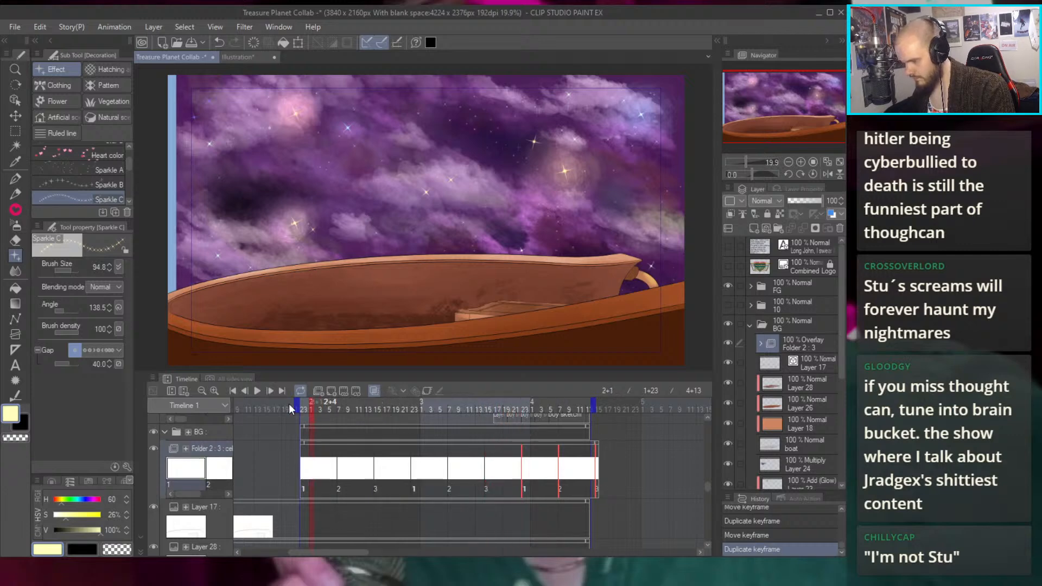
pyautogui.click(253, 391)
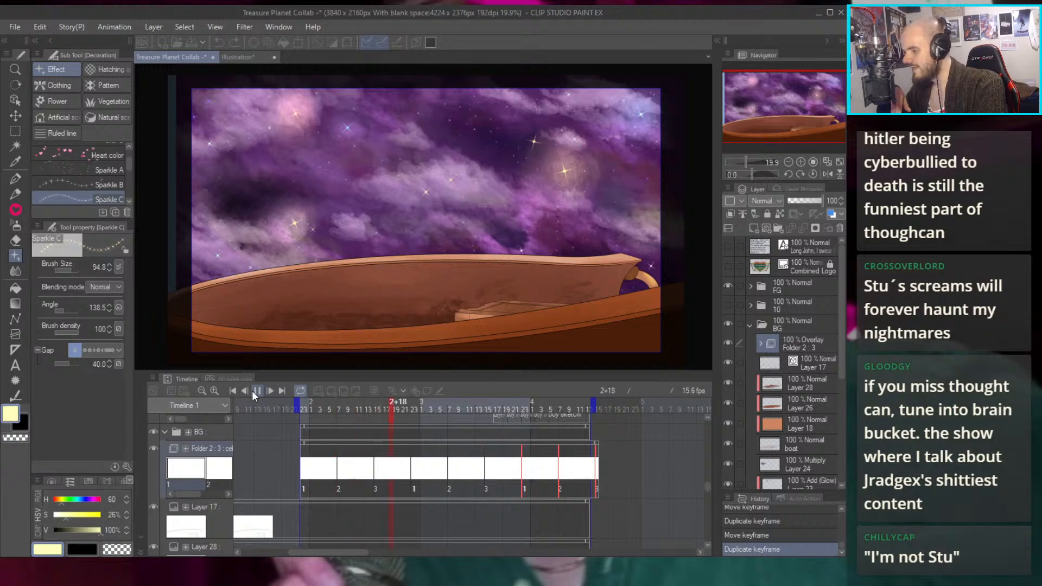
pyautogui.press('Return')
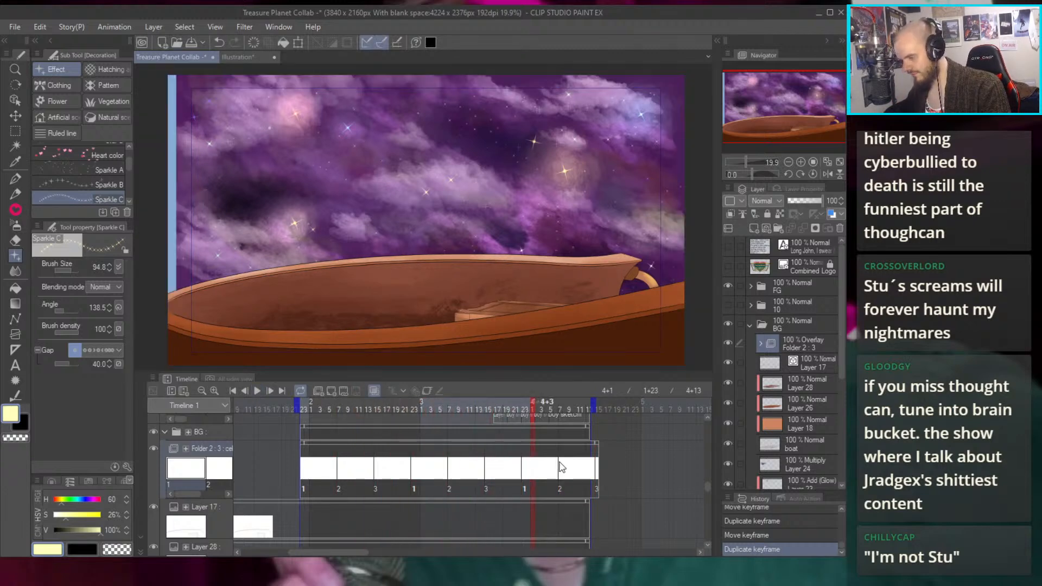
pyautogui.moveTo(595, 442); pyautogui.dragTo(591, 441)
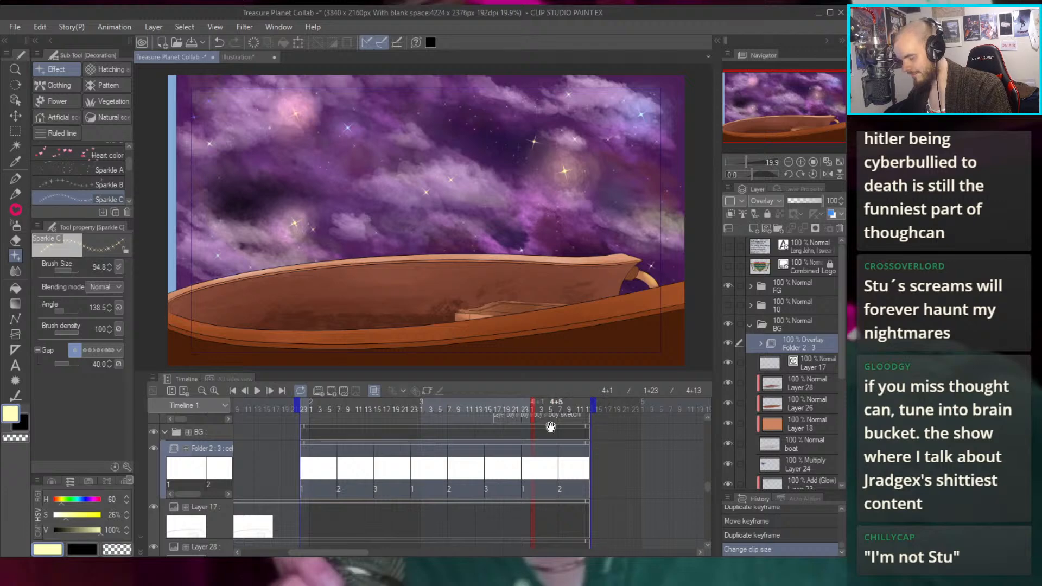
# Return the playhead to the start of the sparkle clip at 1+23 and save the file
pyautogui.click(294, 406)
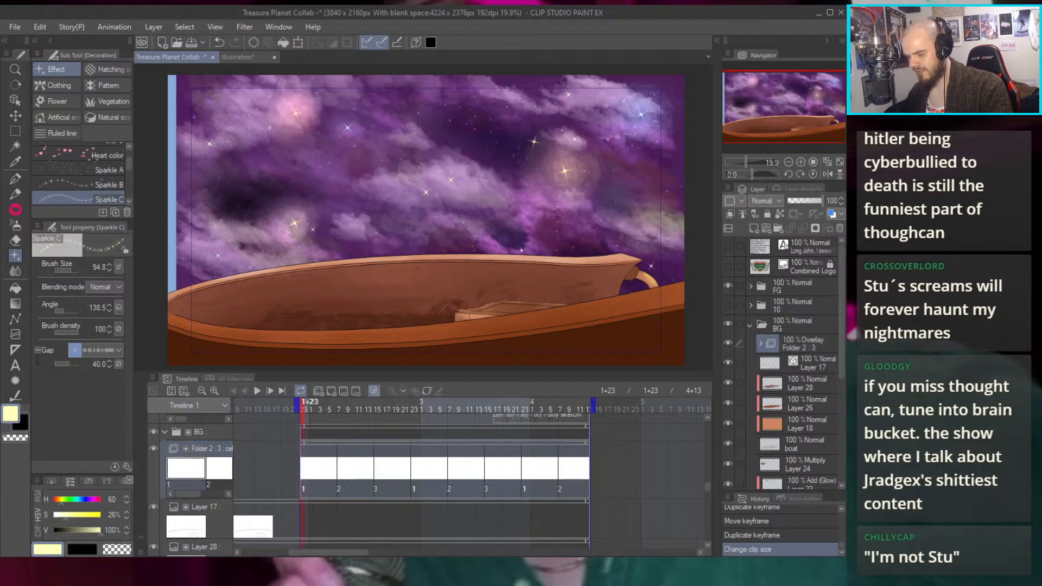
pyautogui.press('k')
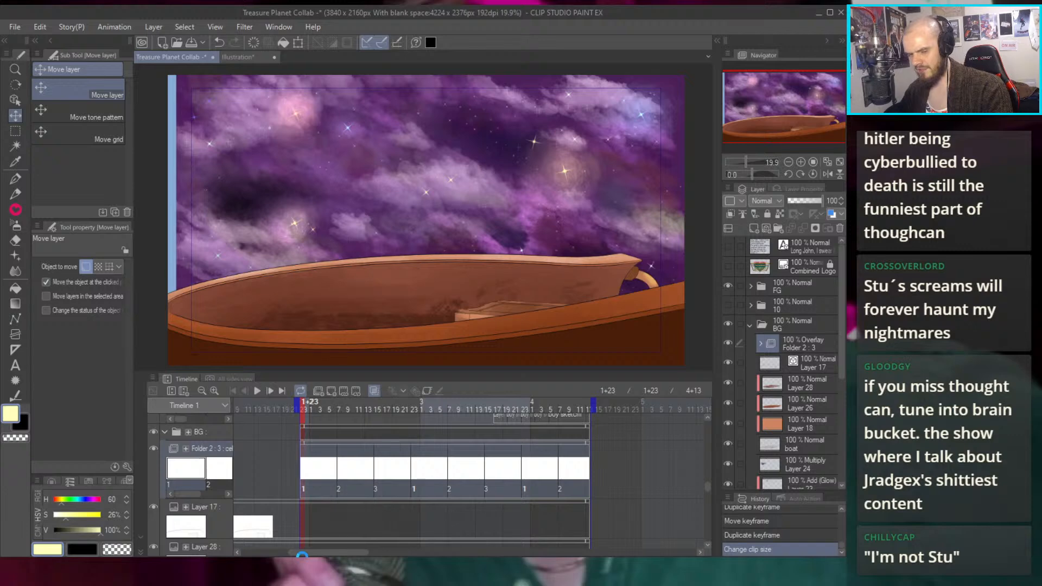
pyautogui.hotkey('ctrl', 's')
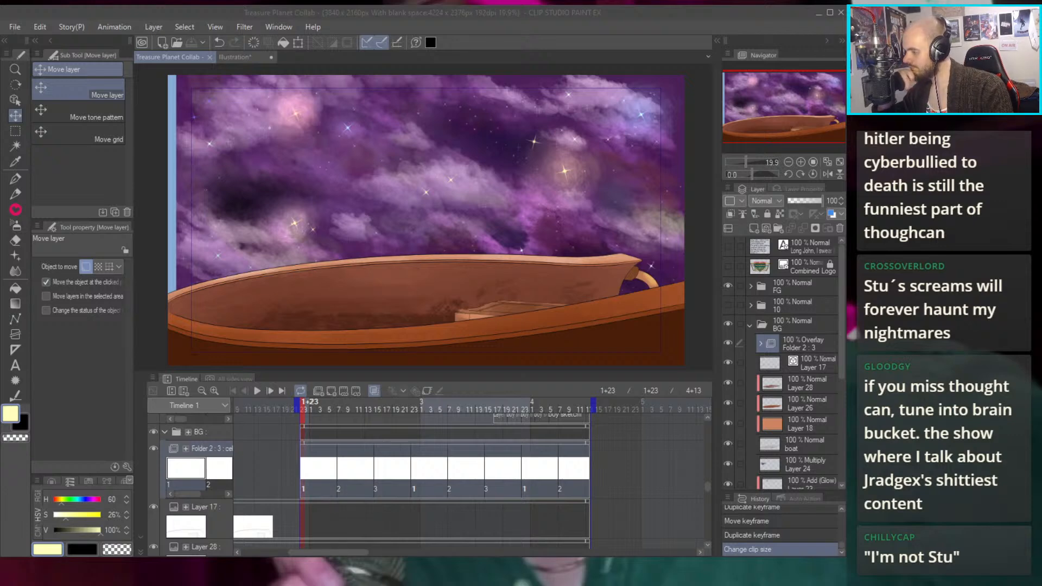
# Play back the sparkle loop over the space background and scrub through its frames to check the timing
pyautogui.click(831, 237)
pyautogui.scroll(-2, 349, 211)
pyautogui.scroll(2, 424, 198)
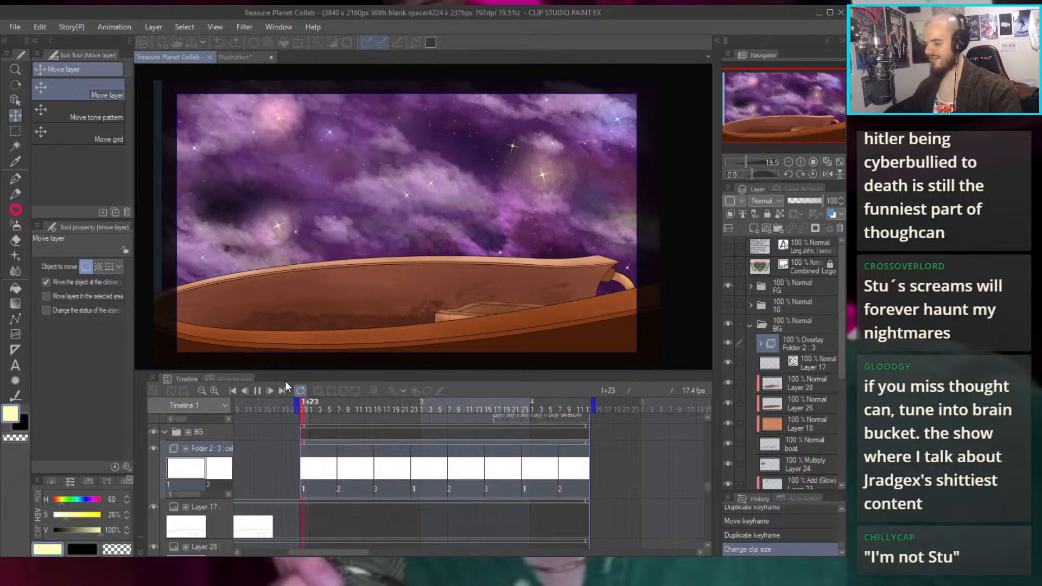
pyautogui.moveTo(310, 411); pyautogui.dragTo(299, 402)
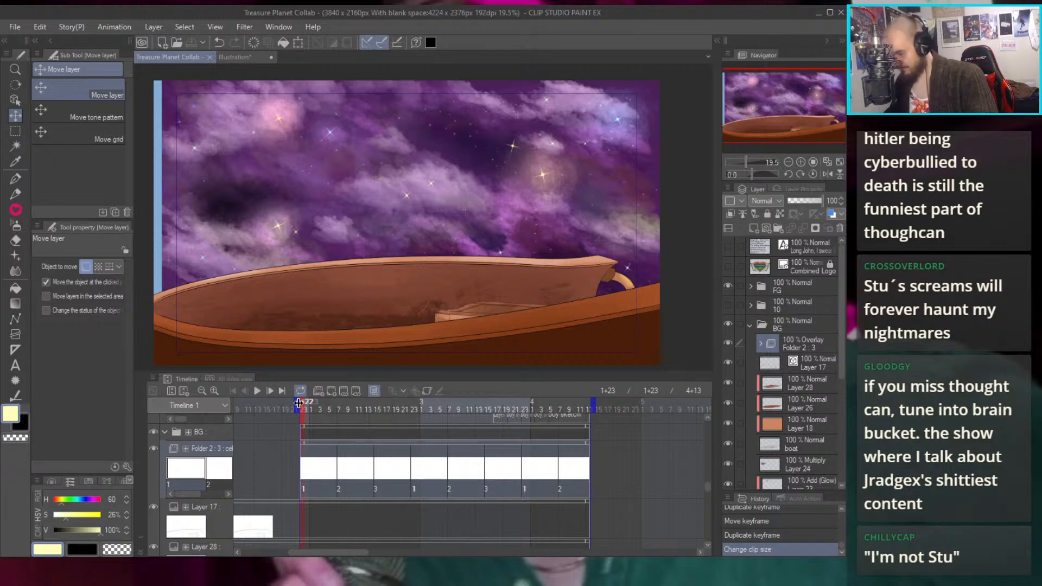
pyautogui.scroll(-1, 363, 249)
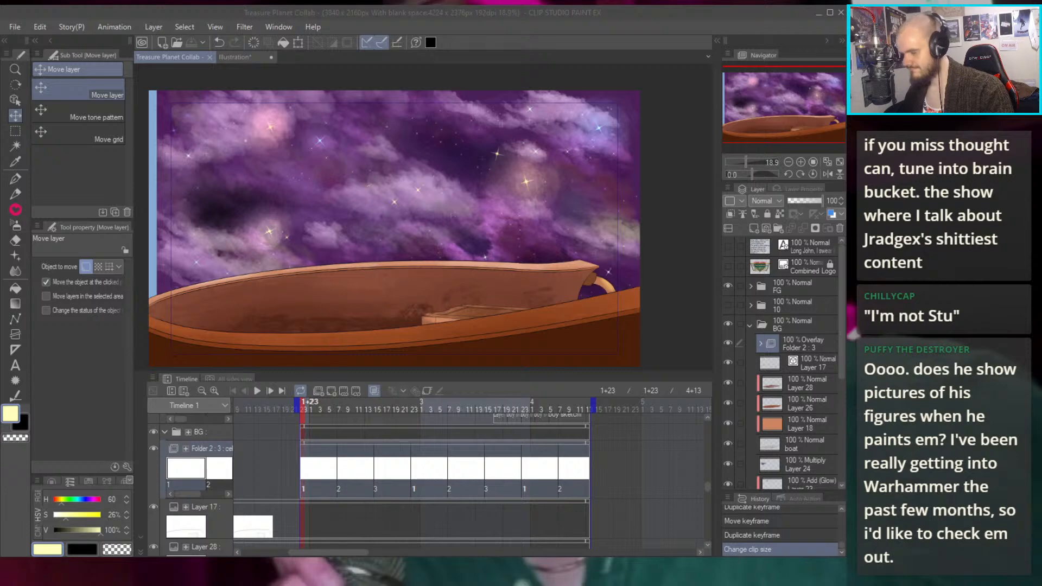
pyautogui.click(766, 240)
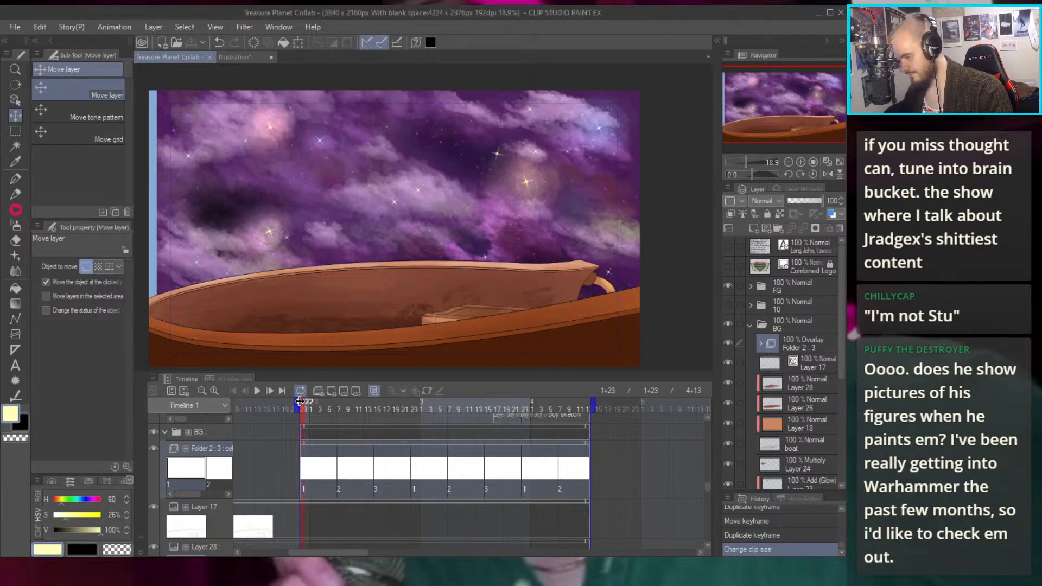
pyautogui.moveTo(296, 407); pyautogui.dragTo(367, 410)
pyautogui.click(454, 417)
pyautogui.scroll(-2, 380, 431)
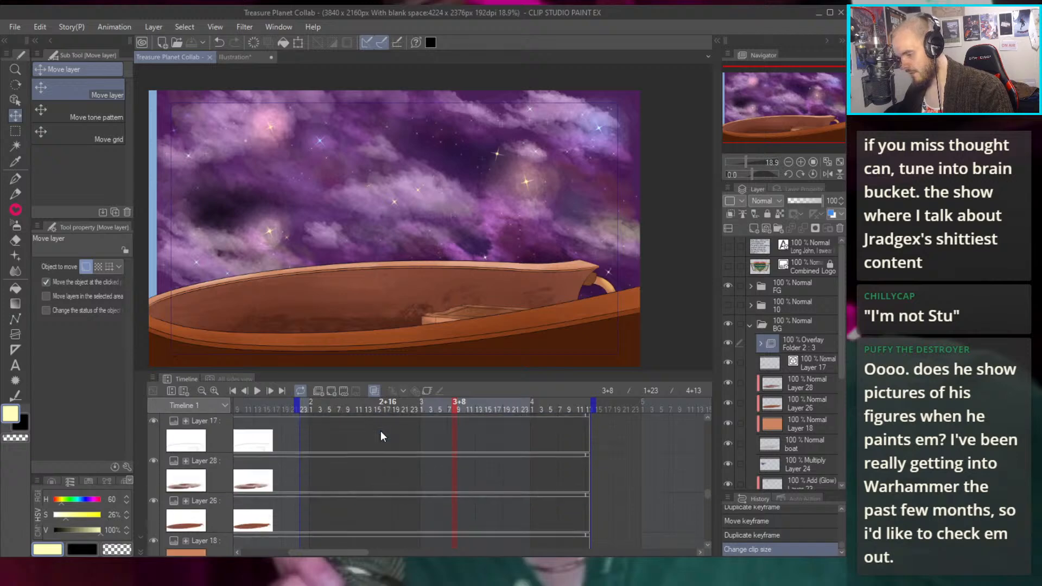
# Rename the overlay sparkle animation folder inside the BG folder to "stars"
pyautogui.click(796, 344)
pyautogui.write('stars')
pyautogui.press('Return')
# Collapse the BG folder, lower its opacity to 39%, and show folder 10 with the rough character sketches
pyautogui.click(750, 324)
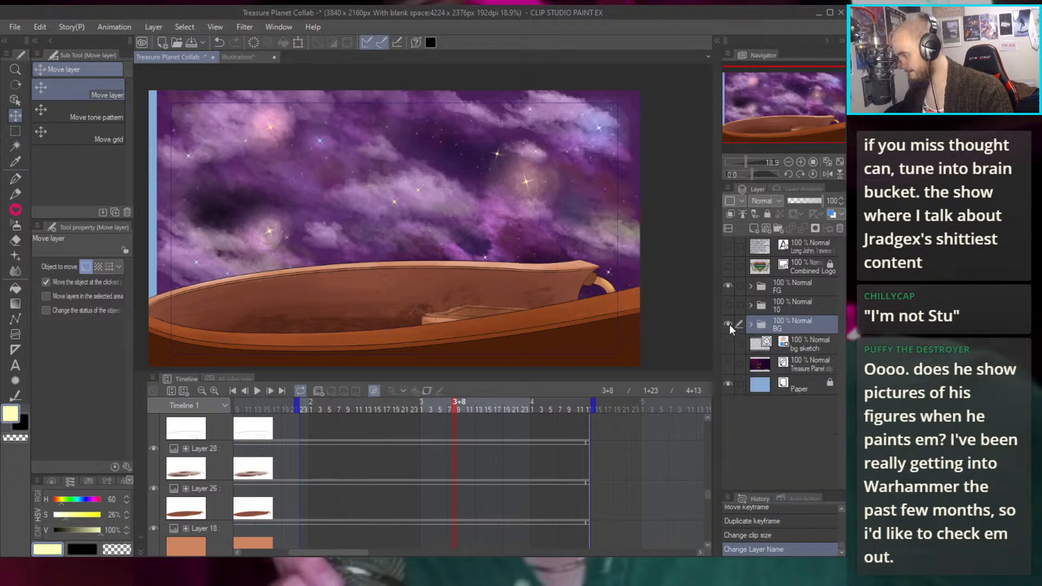
pyautogui.click(801, 201)
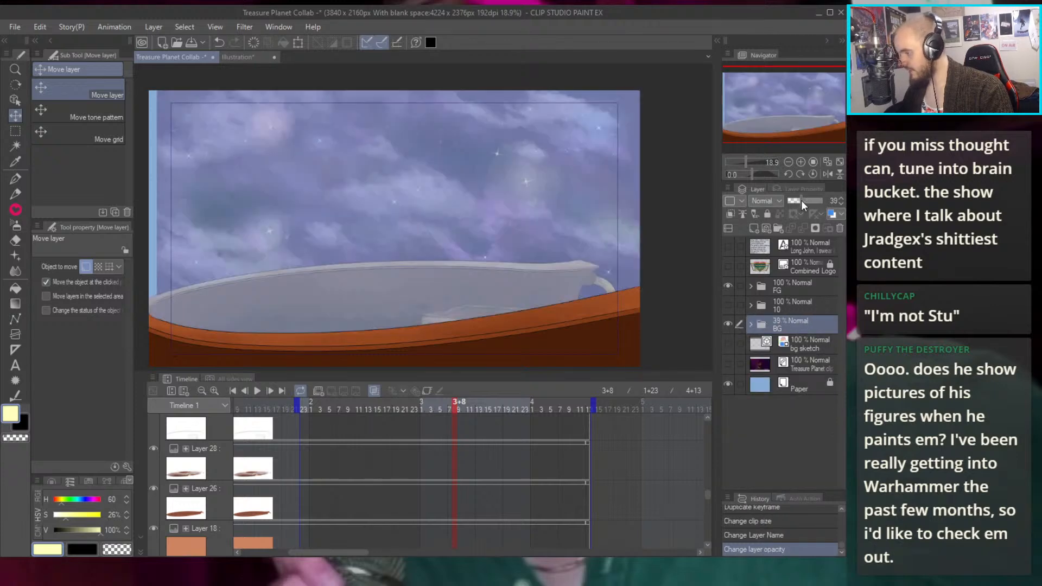
pyautogui.click(728, 305)
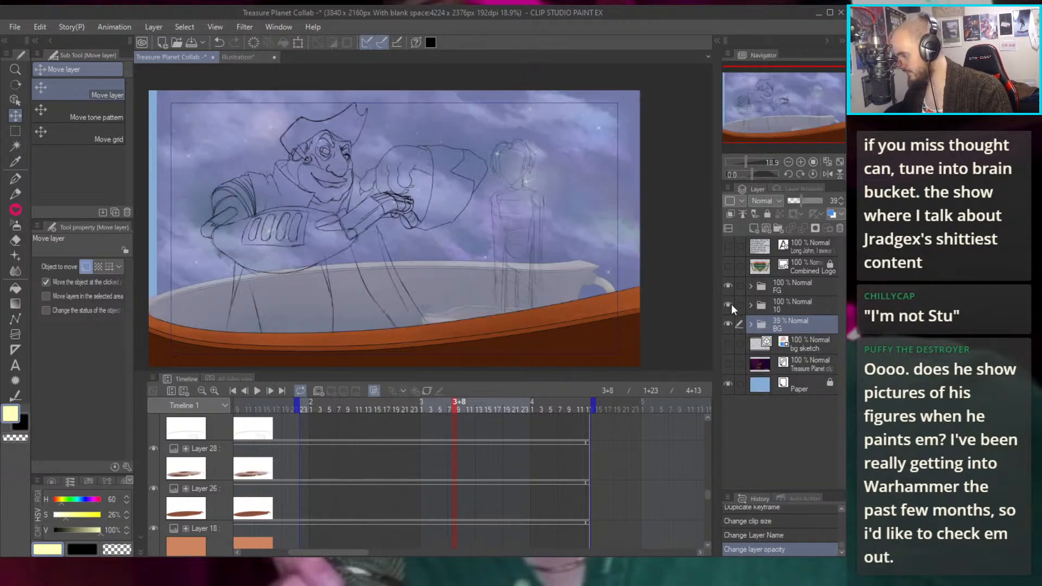
# Play the rough character animation from 1+23 and step through its key poses against the dimmed background
pyautogui.click(303, 407)
pyautogui.click(257, 391)
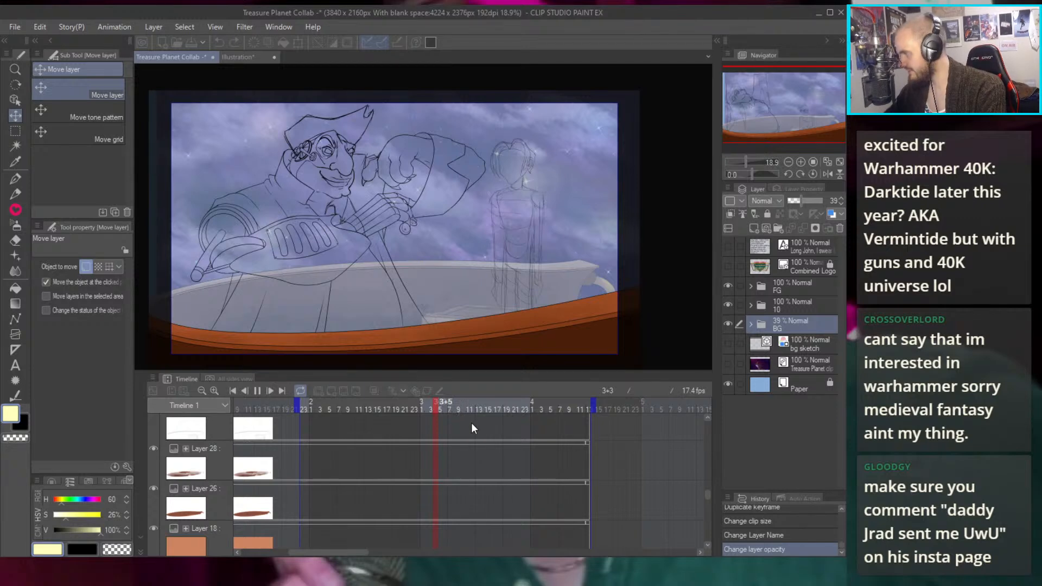
pyautogui.press('Return')
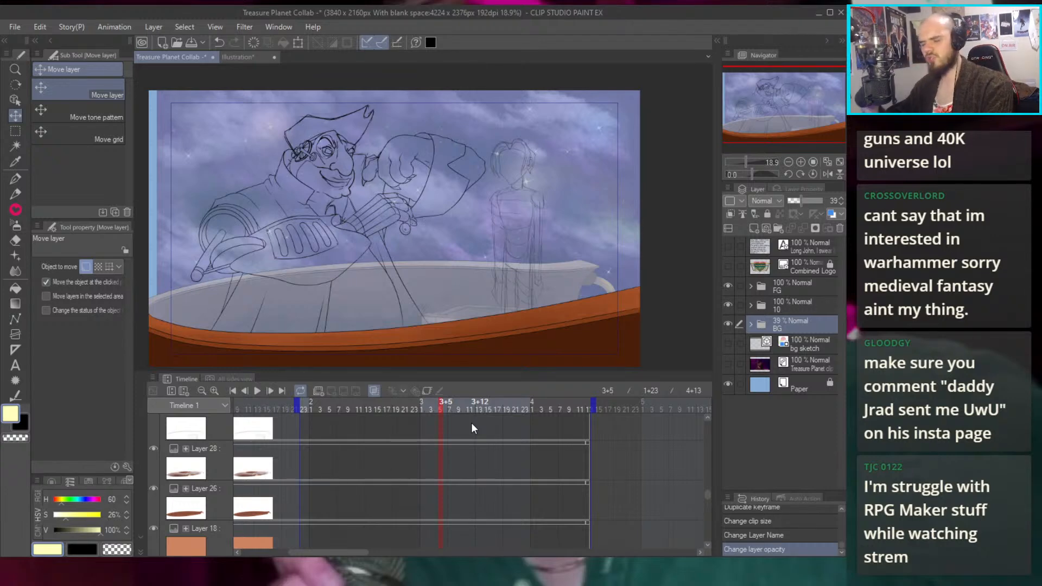
pyautogui.moveTo(453, 409); pyautogui.dragTo(487, 414)
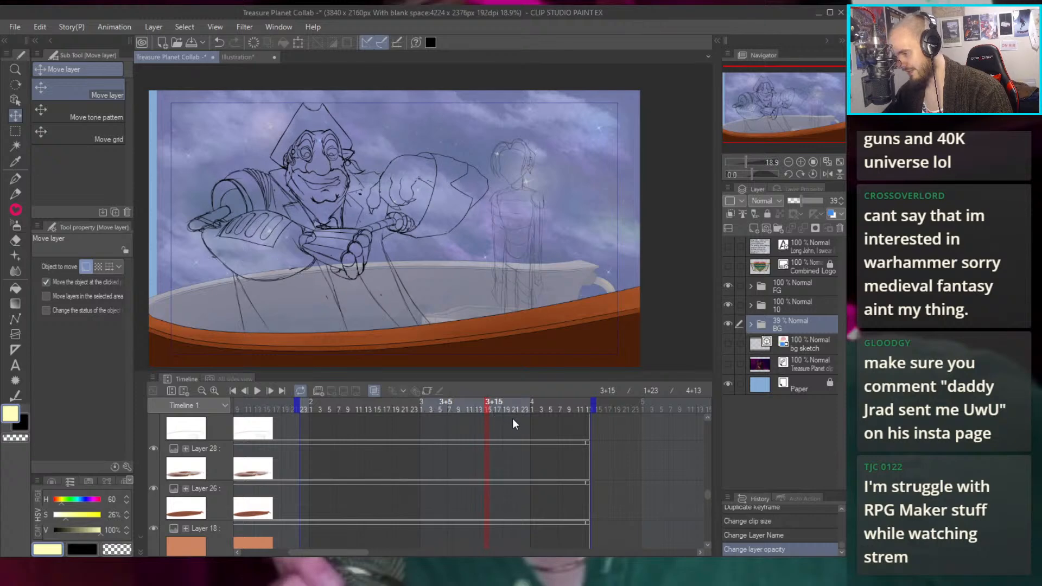
pyautogui.click(558, 425)
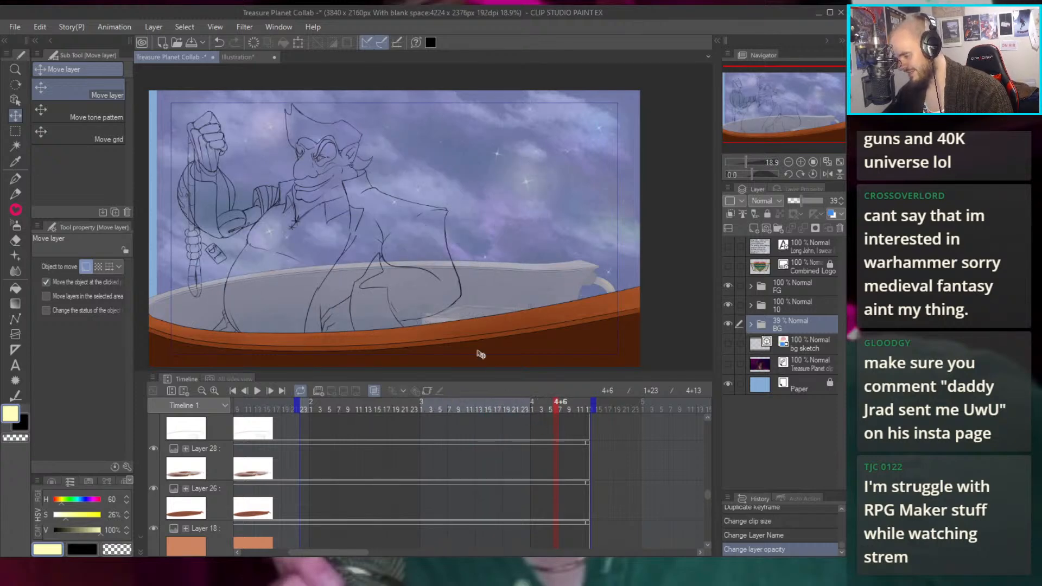
pyautogui.moveTo(473, 313); pyautogui.dragTo(478, 309)
pyautogui.moveTo(595, 220); pyautogui.dragTo(623, 177)
pyautogui.scroll(1, 617, 216)
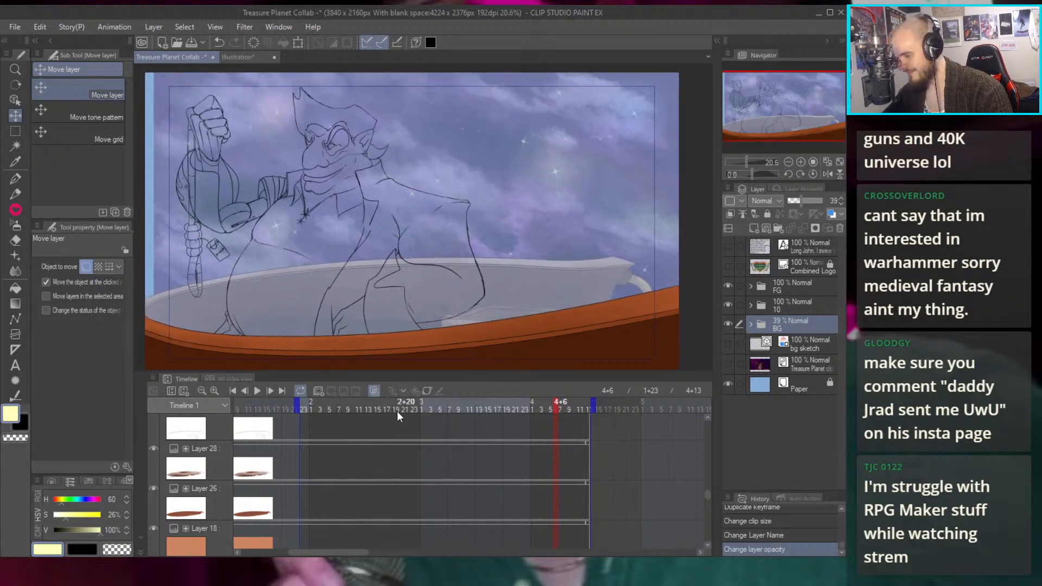
pyautogui.click(312, 410)
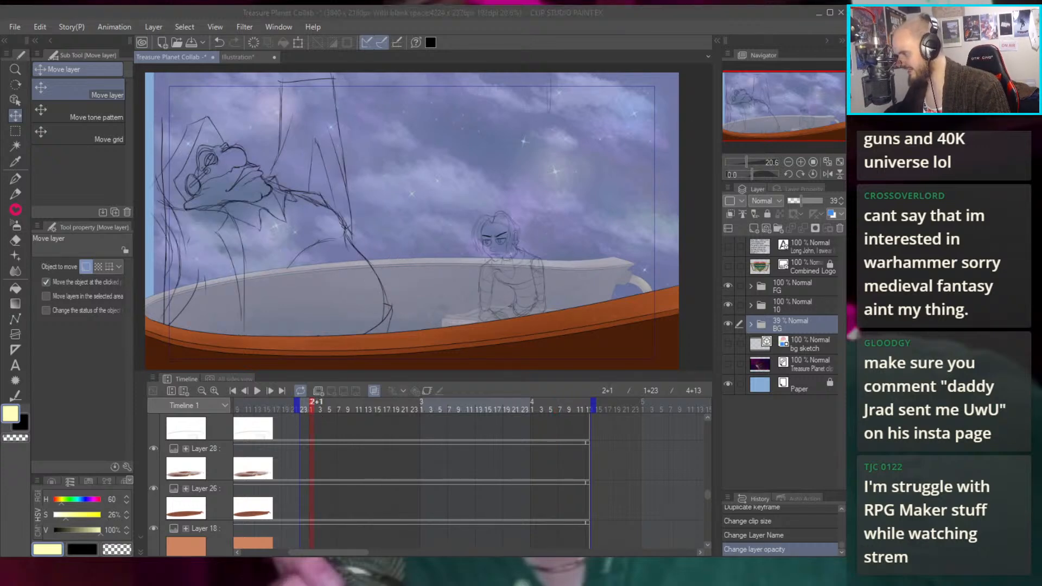
# Open the JIM-HAWKINS-1024x1024.png reference image and scribble out its name caption in black with the Turnip pen
pyautogui.click(503, 8)
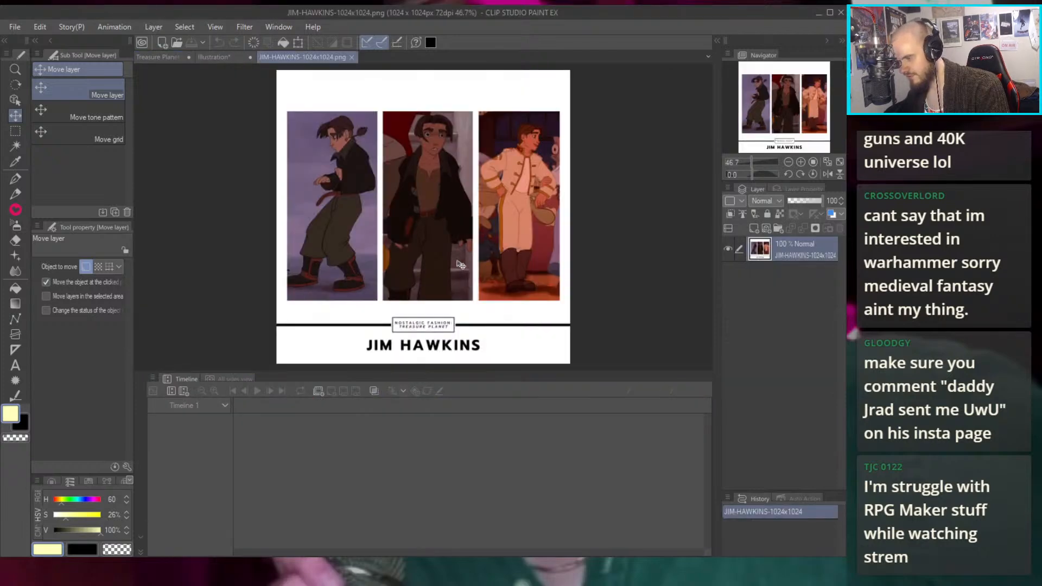
pyautogui.scroll(4, 403, 358)
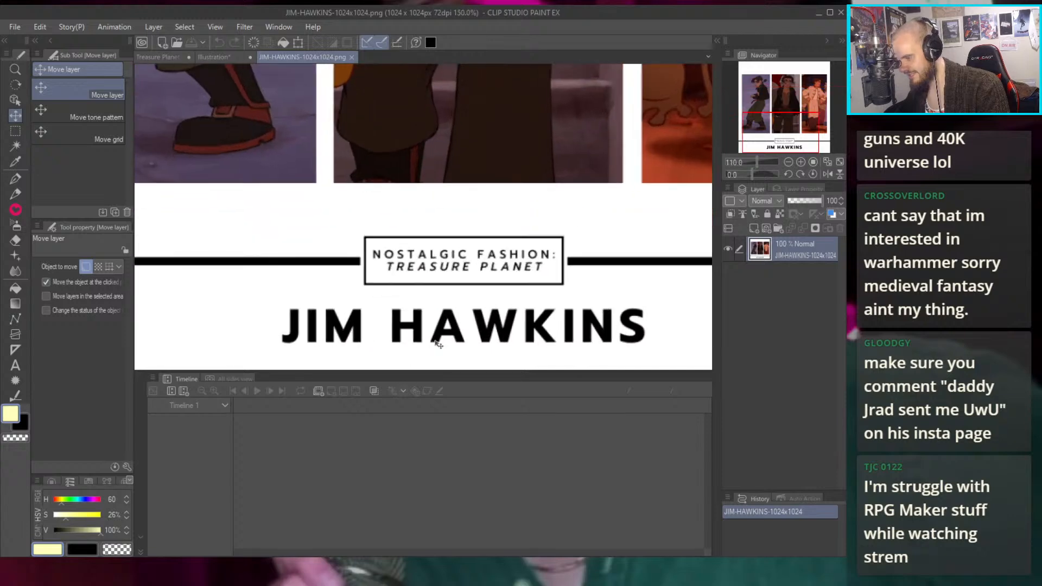
pyautogui.click(493, 316)
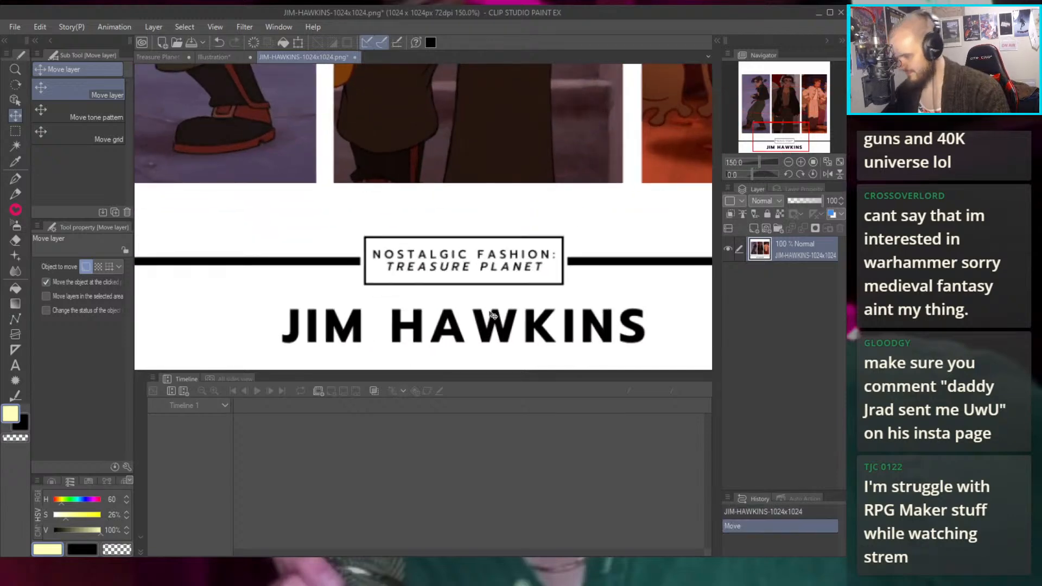
pyautogui.press('p')
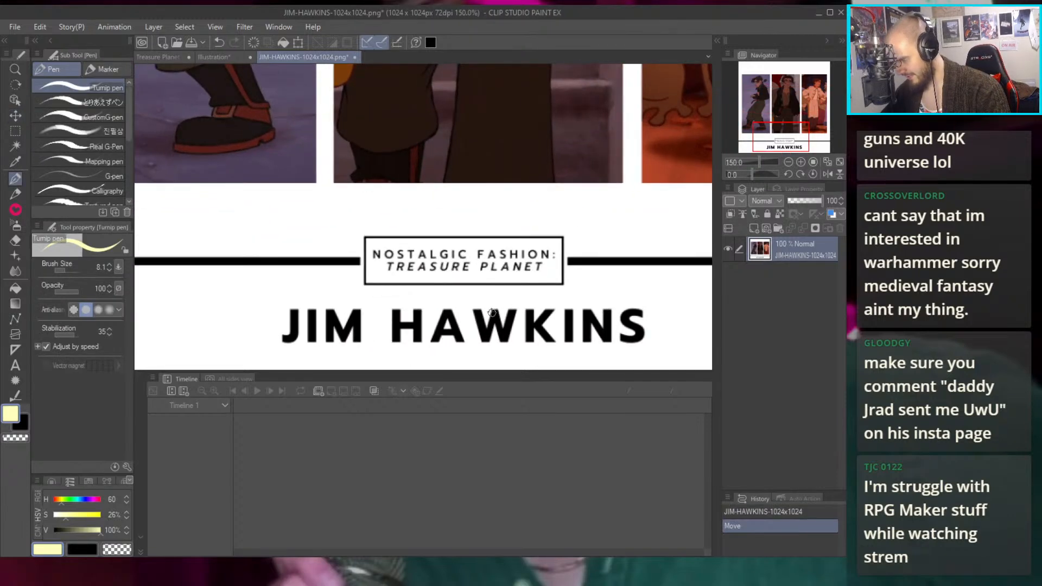
pyautogui.keyDown('alt'); pyautogui.click(328, 321); pyautogui.keyUp('alt')
pyautogui.moveTo(270, 326)
pyautogui.mouseDown()
pyautogui.moveTo(375, 320)
pyautogui.moveTo(269, 324)
pyautogui.moveTo(540, 329)
pyautogui.moveTo(620, 314)
pyautogui.moveTo(367, 316)
pyautogui.moveTo(577, 325)
pyautogui.moveTo(560, 322)
pyautogui.moveTo(539, 264)
pyautogui.mouseUp()
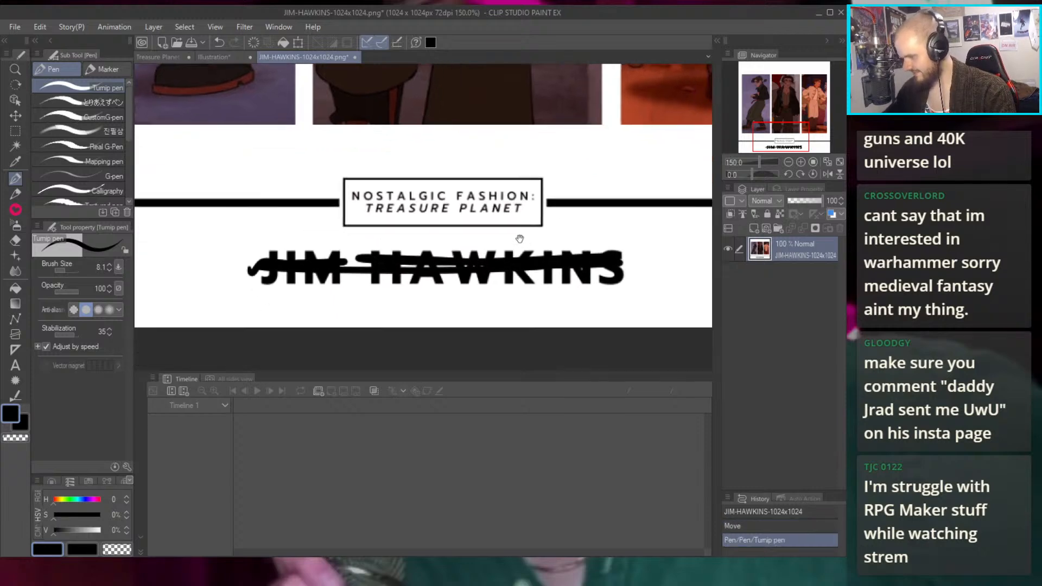
# Handwrite "Tweasure Pwanet" in black below the crossed-out caption and draw a small smiley face after it
pyautogui.moveTo(257, 298)
pyautogui.mouseDown()
pyautogui.moveTo(256, 322)
pyautogui.moveTo(268, 297)
pyautogui.moveTo(283, 304)
pyautogui.mouseUp()
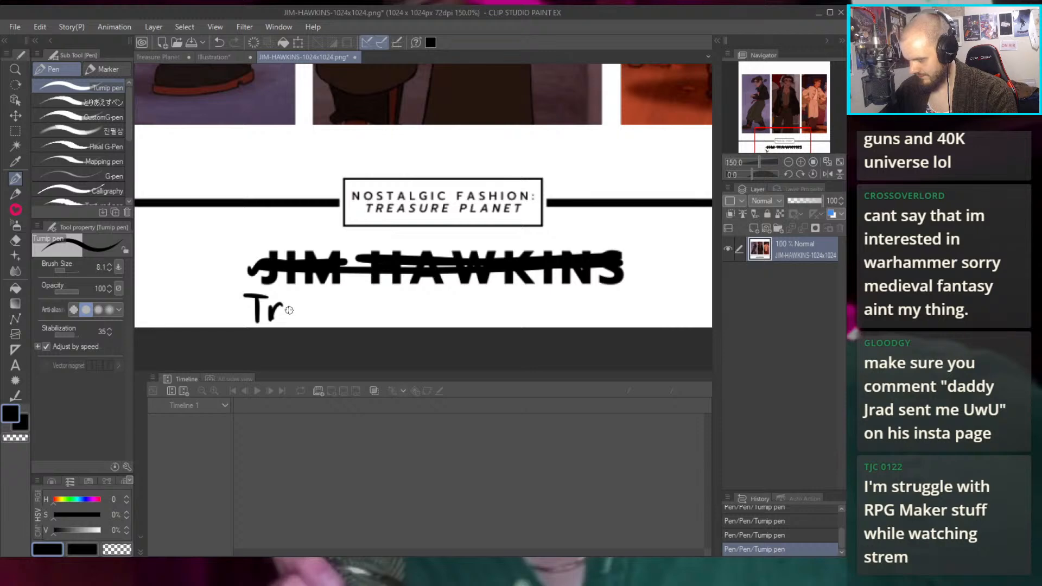
pyautogui.hotkey('ctrl', 'z')
pyautogui.moveTo(278, 310); pyautogui.dragTo(288, 304)
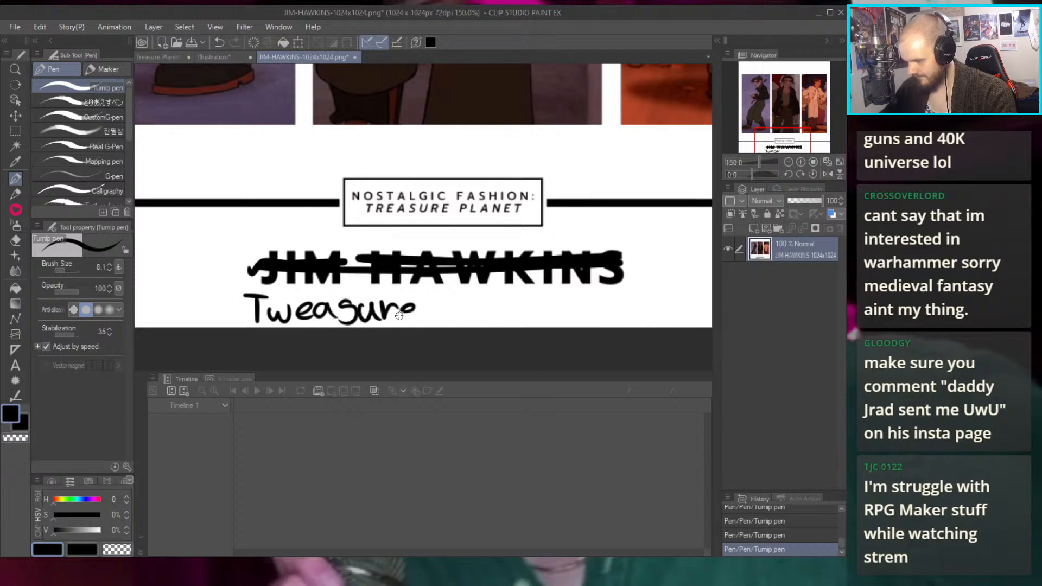
pyautogui.moveTo(456, 290); pyautogui.dragTo(443, 321)
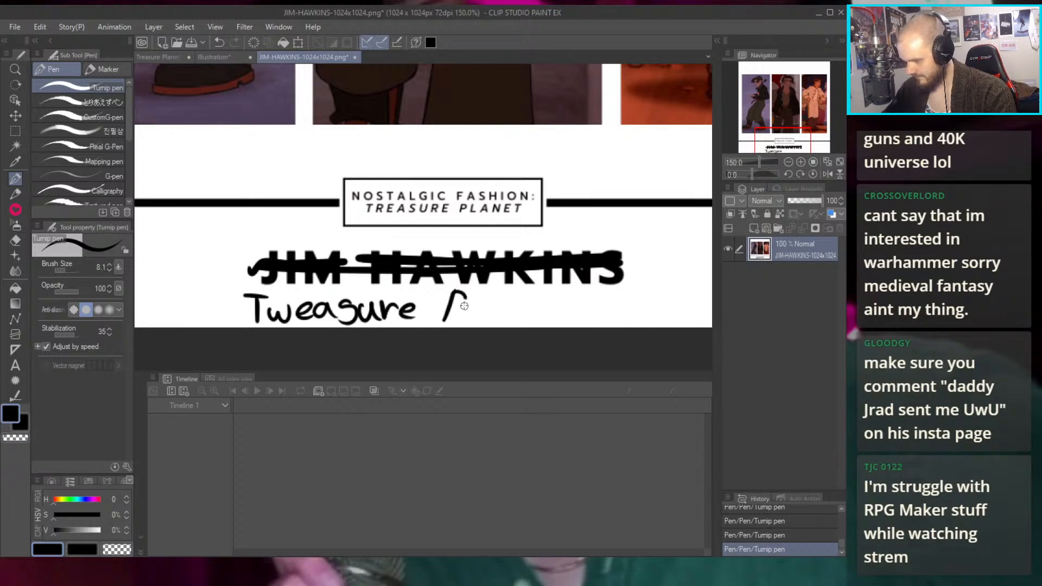
pyautogui.moveTo(486, 308); pyautogui.dragTo(504, 307)
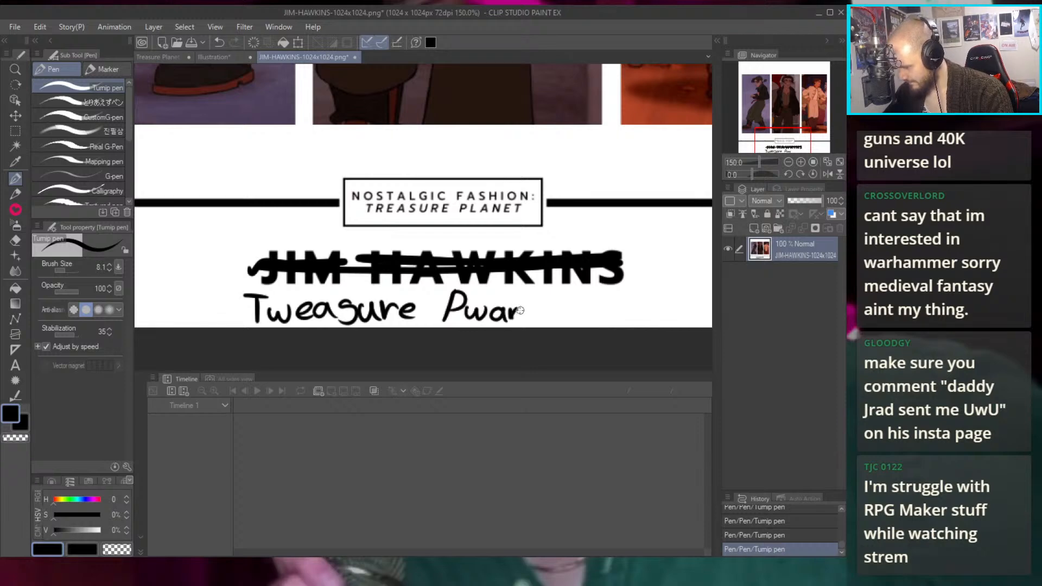
pyautogui.moveTo(526, 313)
pyautogui.mouseDown()
pyautogui.moveTo(556, 321)
pyautogui.moveTo(568, 297)
pyautogui.moveTo(525, 309)
pyautogui.mouseUp()
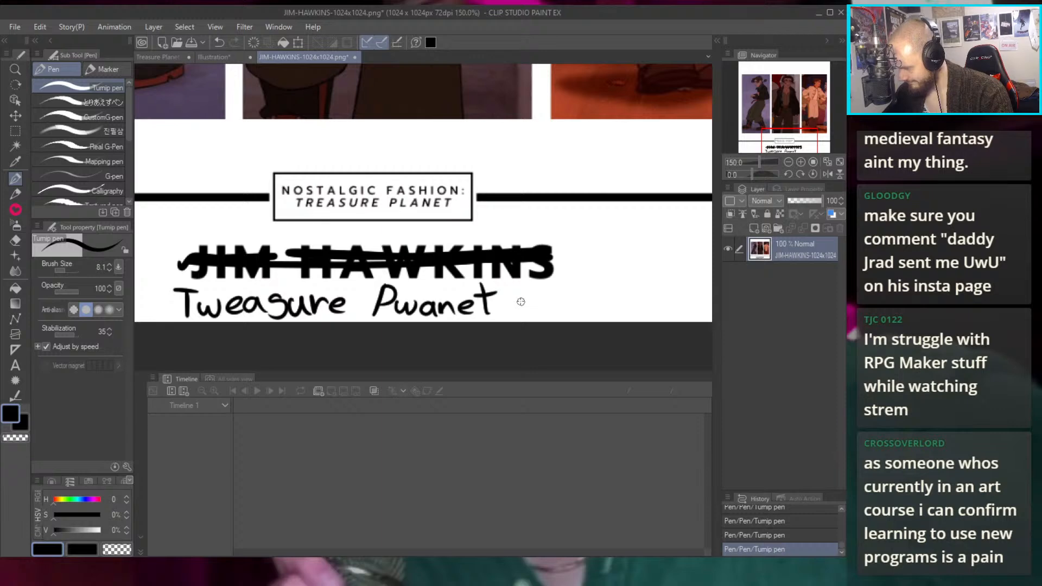
pyautogui.click(516, 297)
pyautogui.click(532, 295)
pyautogui.moveTo(519, 303)
pyautogui.mouseDown()
pyautogui.moveTo(531, 312)
pyautogui.moveTo(534, 296)
pyautogui.moveTo(530, 318)
pyautogui.mouseUp()
pyautogui.scroll(-5, 605, 279)
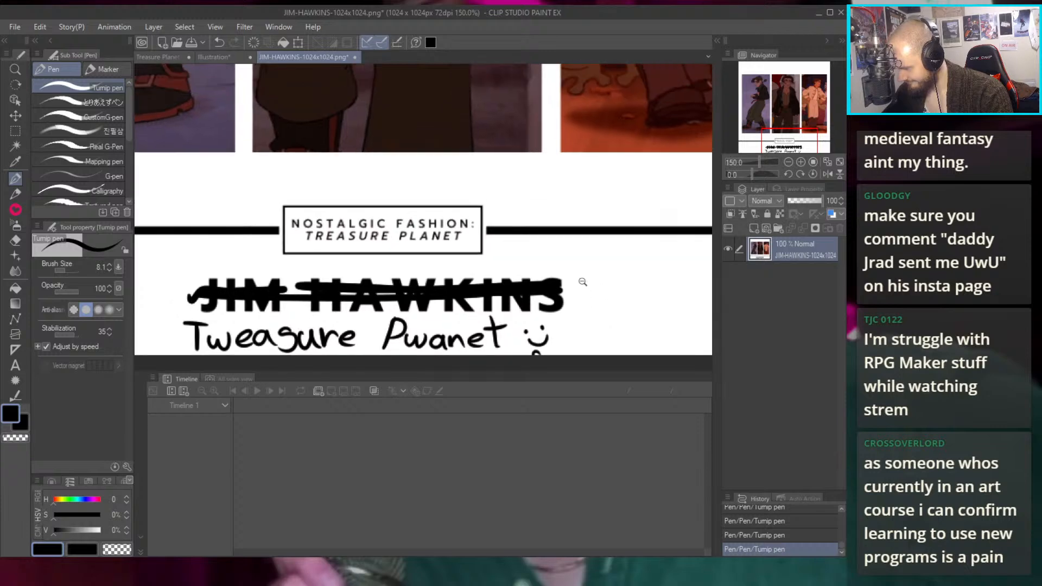
pyautogui.scroll(-3, 574, 240)
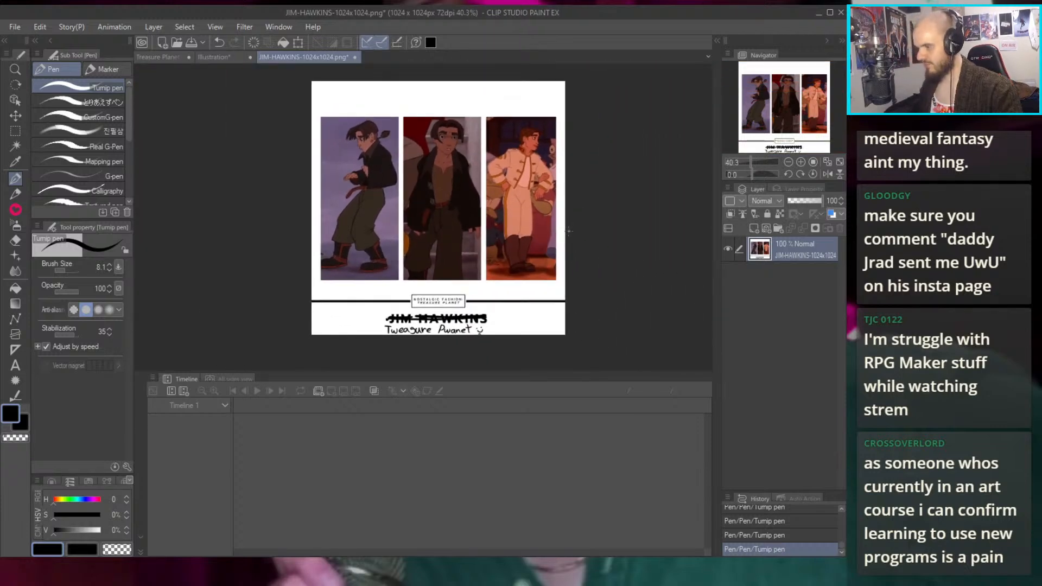
# Close the JIM-HAWKINS reference image and the Illustration document, returning to the Treasure Planet Collab scene
pyautogui.press('k')
pyautogui.hotkey('ctrl', 'w')
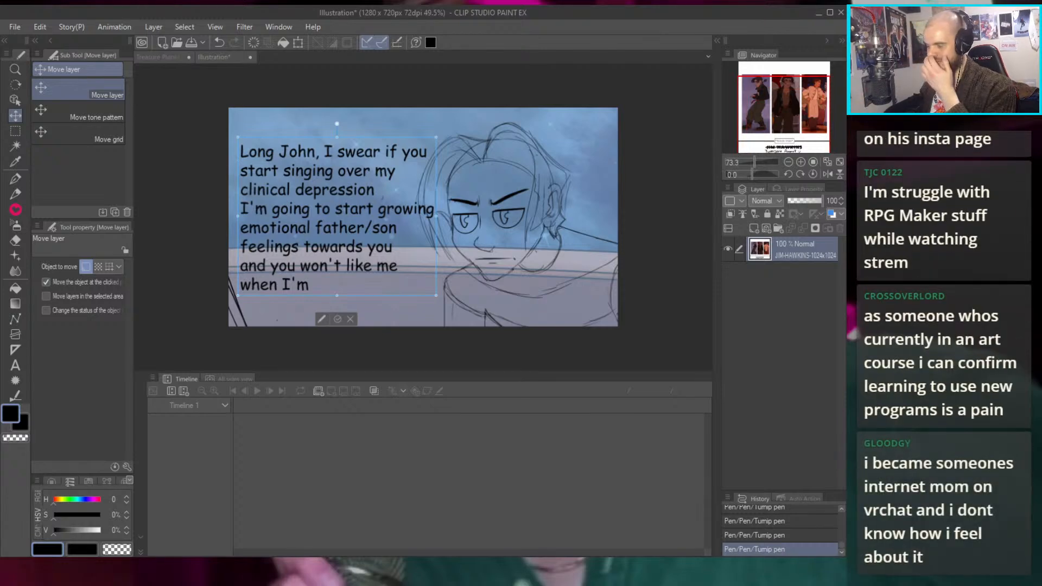
pyautogui.click(219, 57)
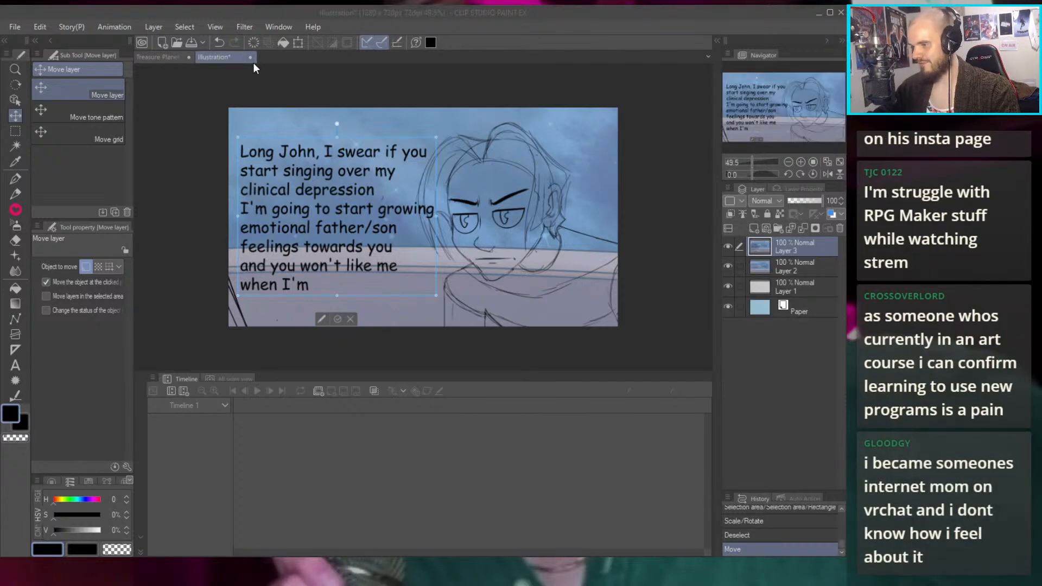
pyautogui.hotkey('ctrl', 'w')
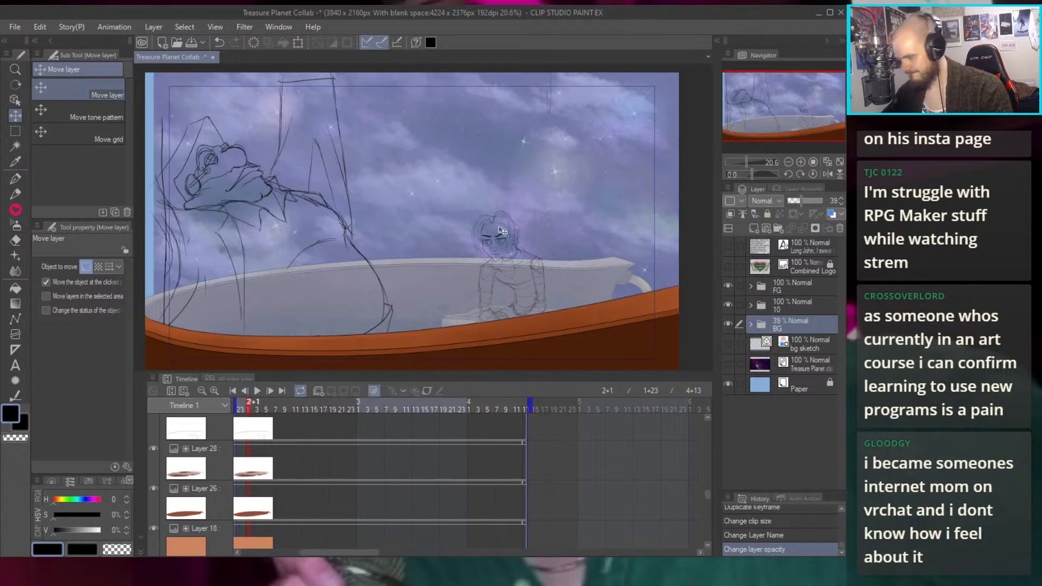
# Review the rough character poses by moving the timeline from 2+1 through 2+15 to frame 3+12
pyautogui.press('p')
pyautogui.moveTo(556, 216)
pyautogui.mouseDown()
pyautogui.moveTo(574, 225)
pyautogui.moveTo(556, 212)
pyautogui.mouseUp()
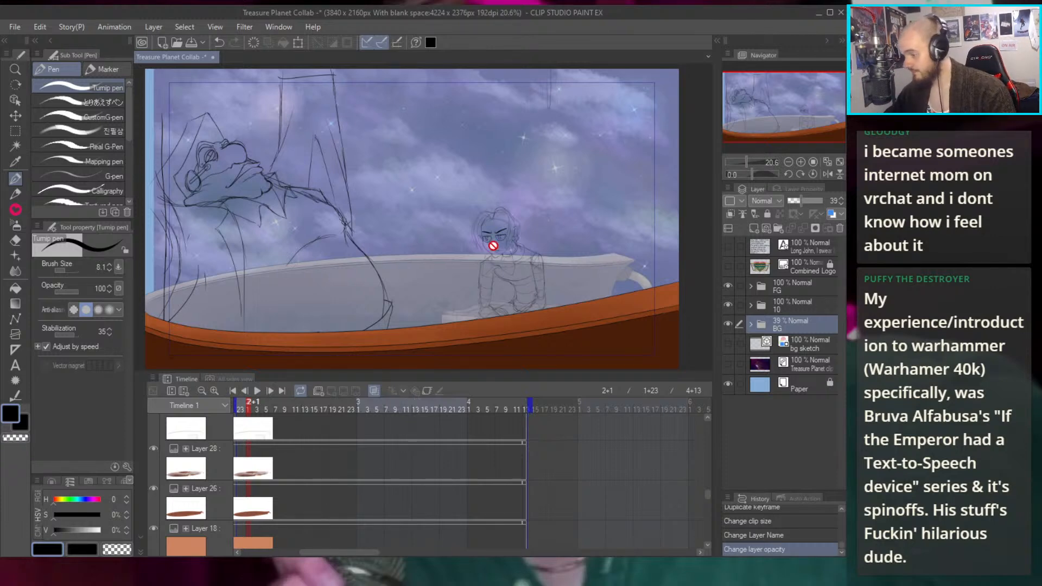
pyautogui.moveTo(489, 251); pyautogui.dragTo(481, 245)
pyautogui.moveTo(386, 456); pyautogui.dragTo(484, 474)
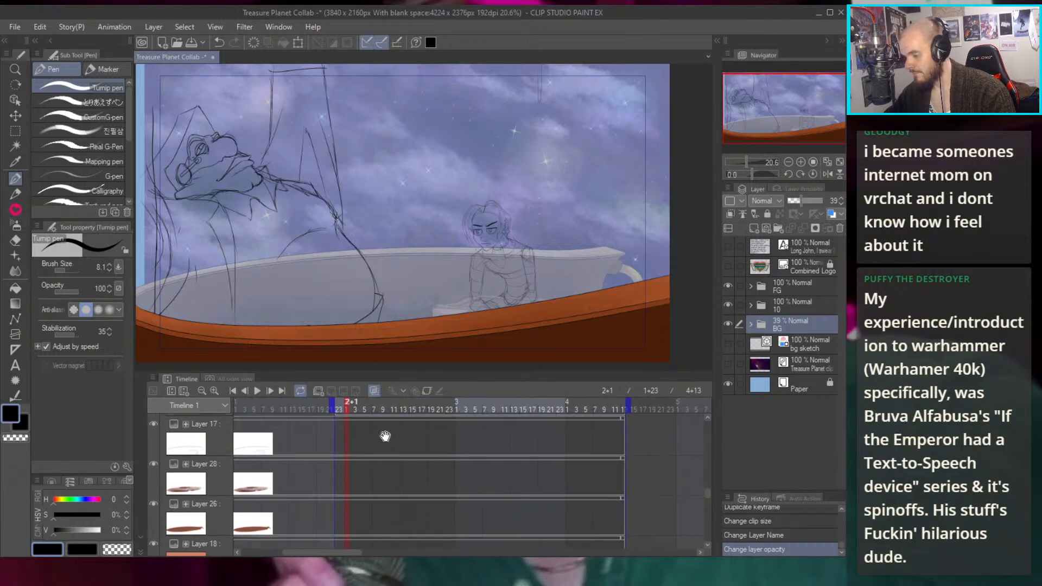
pyautogui.click(451, 410)
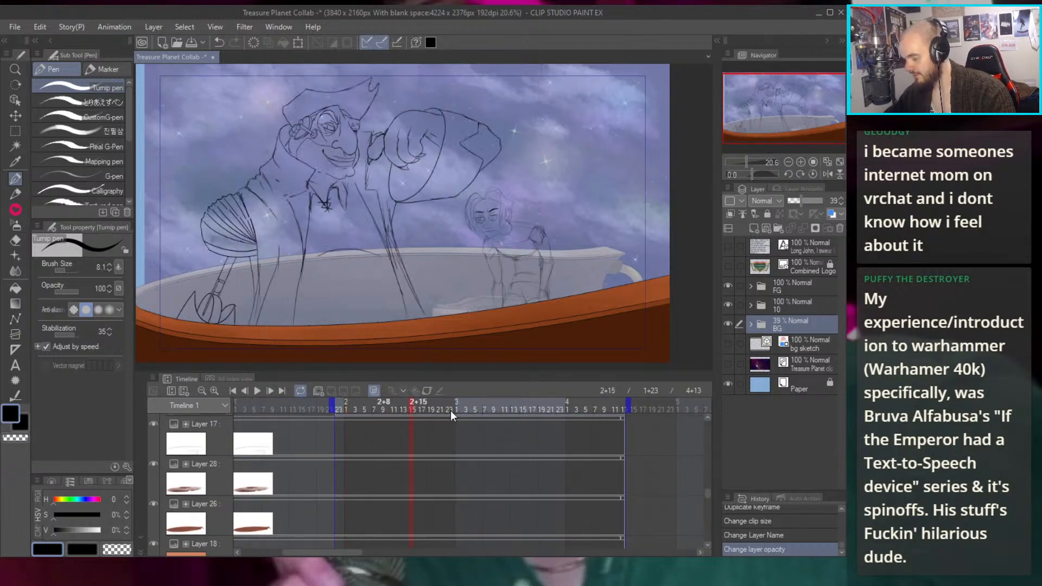
pyautogui.click(489, 403)
pyautogui.click(506, 403)
pyautogui.press('Right')
pyautogui.press('Right')
pyautogui.press('Left')
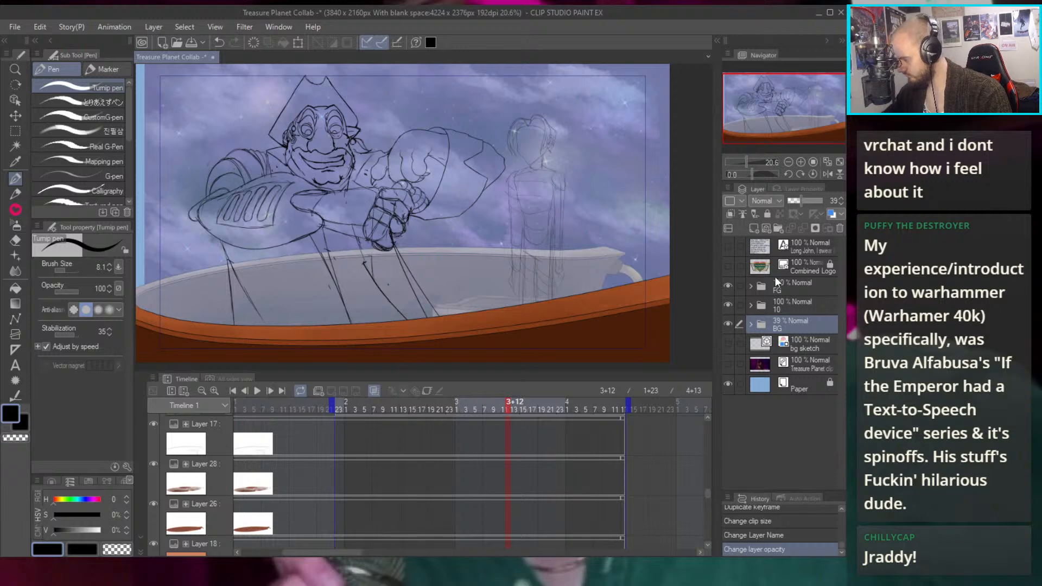
# Hide the FG, 10 and BG folders and add a new vector layer above the FG folder
pyautogui.click(782, 303)
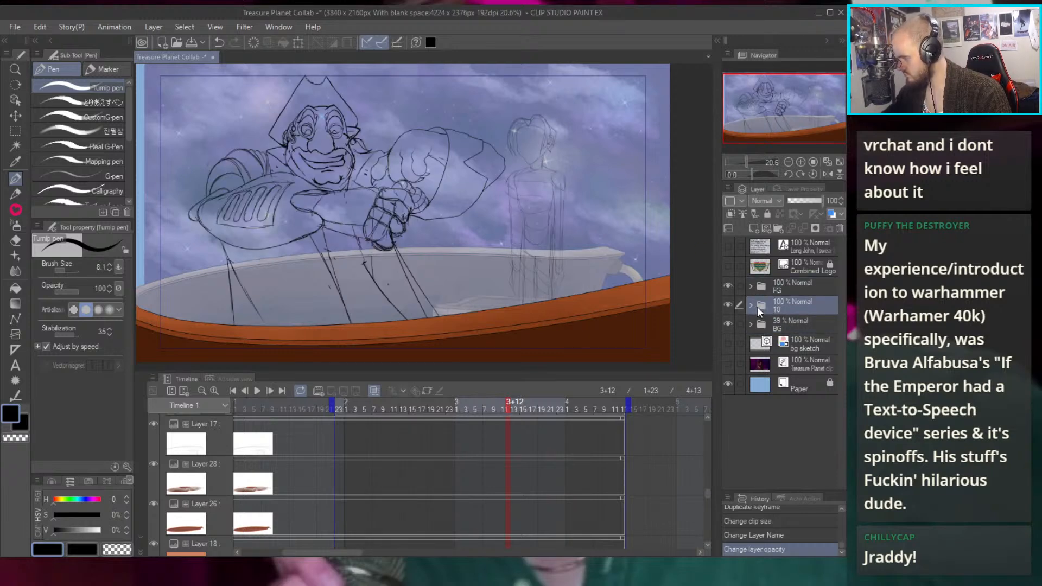
pyautogui.moveTo(728, 305); pyautogui.dragTo(737, 282)
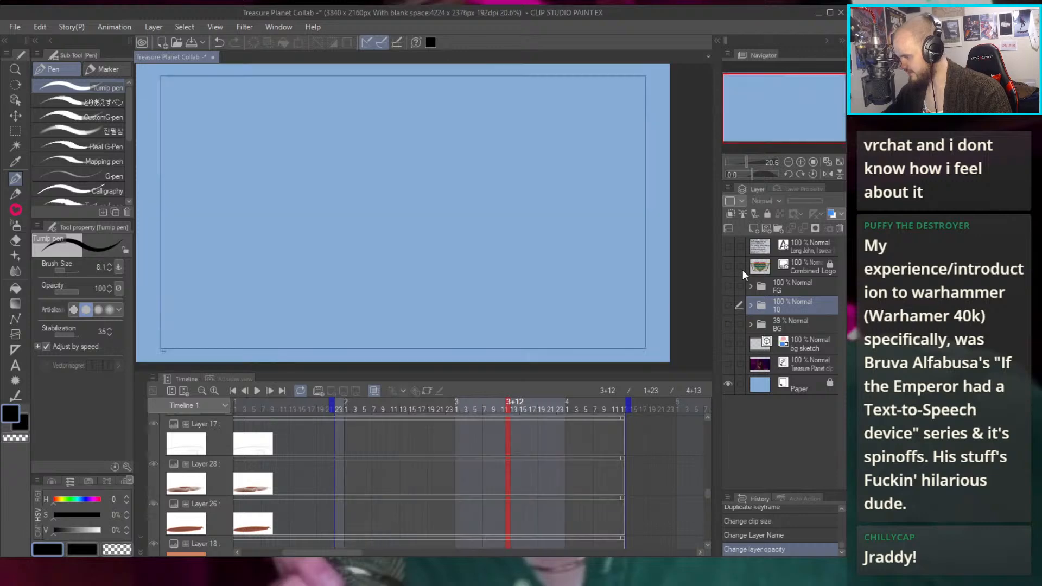
pyautogui.click(789, 283)
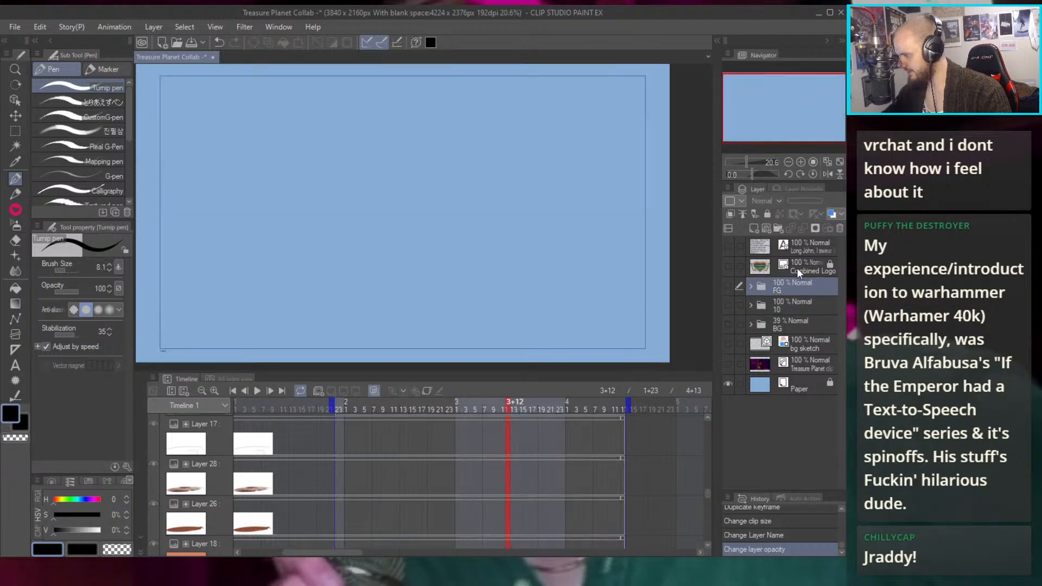
pyautogui.click(767, 227)
pyautogui.moveTo(479, 217); pyautogui.dragTo(484, 217)
pyautogui.moveTo(435, 191); pyautogui.dragTo(440, 191)
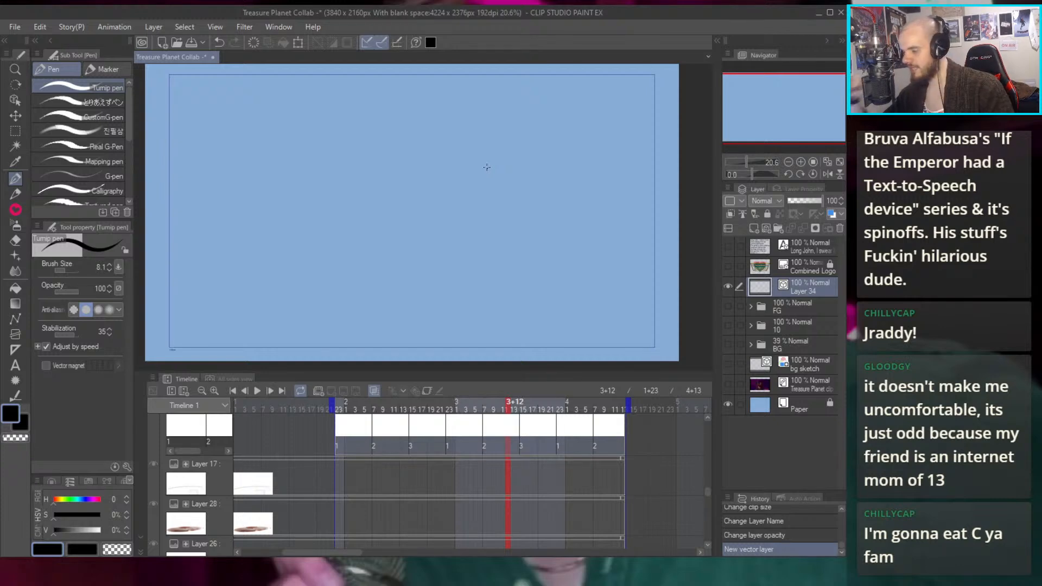
# Sketch a round head with pointed, parted bangs and long side locks on the new layer with the Turnip pen
pyautogui.moveTo(471, 132)
pyautogui.mouseDown()
pyautogui.moveTo(412, 185)
pyautogui.moveTo(545, 201)
pyautogui.moveTo(394, 286)
pyautogui.moveTo(433, 135)
pyautogui.moveTo(512, 211)
pyautogui.moveTo(448, 209)
pyautogui.mouseUp()
pyautogui.hotkey('ctrl', 'z')
pyautogui.moveTo(427, 161)
pyautogui.mouseDown()
pyautogui.moveTo(459, 222)
pyautogui.moveTo(468, 133)
pyautogui.moveTo(454, 223)
pyautogui.moveTo(379, 182)
pyautogui.moveTo(521, 179)
pyautogui.mouseUp()
pyautogui.hotkey('ctrl', 'z')
pyautogui.hotkey('ctrl', 'z')
pyautogui.moveTo(477, 220)
pyautogui.mouseDown()
pyautogui.moveTo(399, 179)
pyautogui.moveTo(432, 234)
pyautogui.moveTo(477, 219)
pyautogui.mouseUp()
pyautogui.moveTo(440, 157)
pyautogui.mouseDown()
pyautogui.moveTo(421, 115)
pyautogui.moveTo(368, 213)
pyautogui.moveTo(409, 94)
pyautogui.moveTo(412, 119)
pyautogui.moveTo(440, 134)
pyautogui.moveTo(447, 156)
pyautogui.moveTo(462, 130)
pyautogui.moveTo(486, 188)
pyautogui.moveTo(473, 145)
pyautogui.mouseUp()
pyautogui.moveTo(356, 223); pyautogui.dragTo(397, 190)
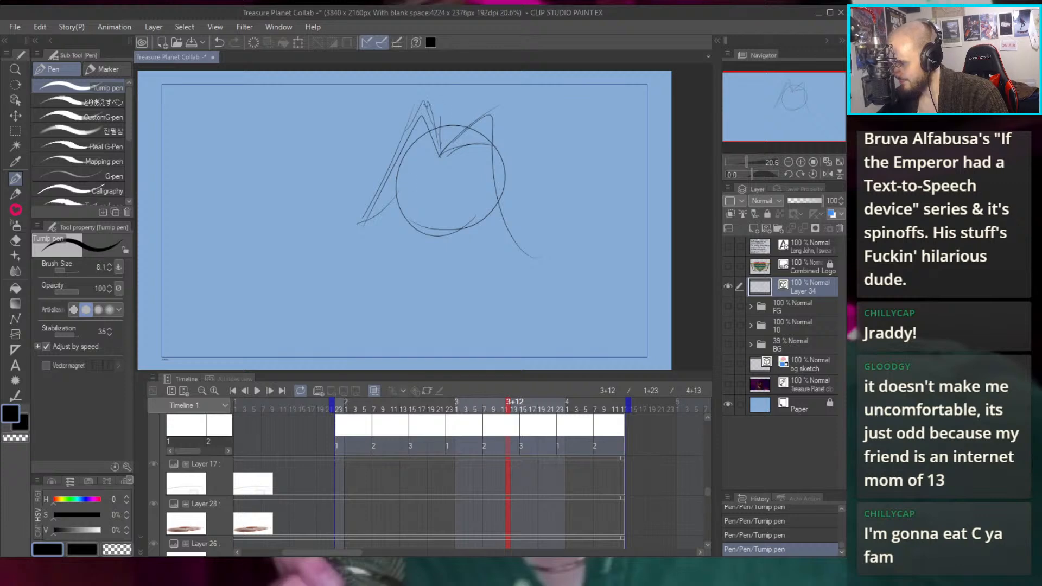
pyautogui.moveTo(444, 95)
pyautogui.mouseDown()
pyautogui.moveTo(456, 125)
pyautogui.moveTo(466, 115)
pyautogui.moveTo(526, 146)
pyautogui.moveTo(535, 239)
pyautogui.moveTo(505, 250)
pyautogui.mouseUp()
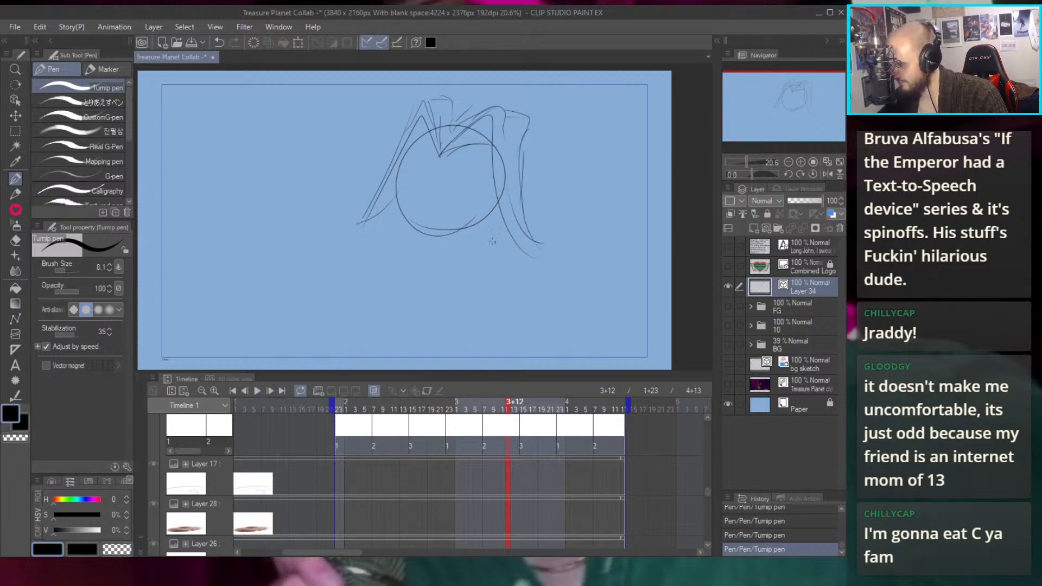
# Draw small dot eyes, a huge arched frowning mouth and a drooping, wavy jaw on the head
pyautogui.click(423, 170)
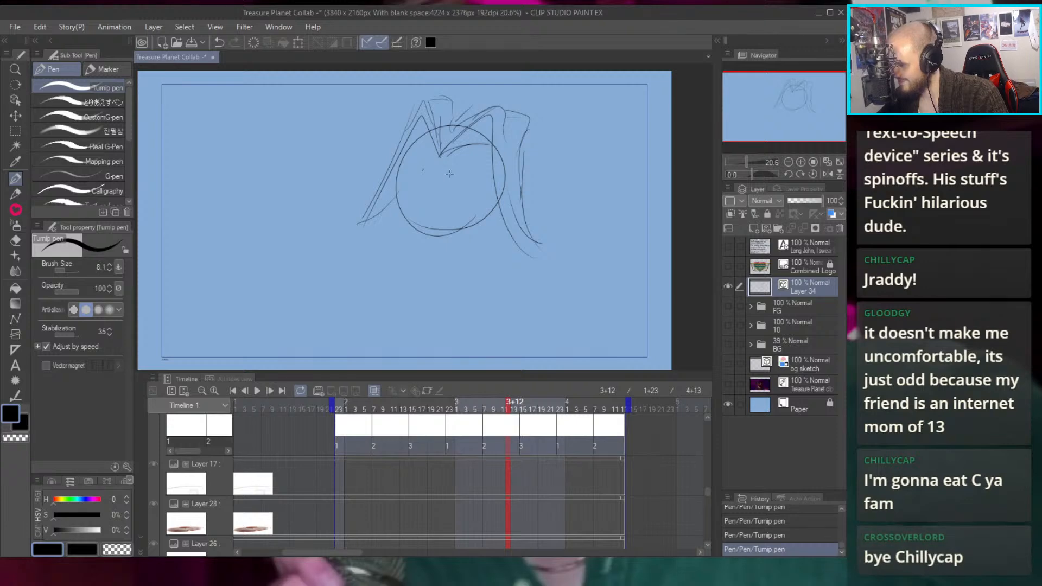
pyautogui.moveTo(395, 257)
pyautogui.mouseDown()
pyautogui.moveTo(420, 188)
pyautogui.moveTo(464, 257)
pyautogui.mouseUp()
pyautogui.moveTo(390, 198); pyautogui.dragTo(382, 257)
pyautogui.moveTo(387, 221); pyautogui.dragTo(396, 276)
pyautogui.moveTo(399, 175)
pyautogui.mouseDown()
pyautogui.moveTo(407, 270)
pyautogui.moveTo(418, 251)
pyautogui.moveTo(427, 262)
pyautogui.moveTo(439, 249)
pyautogui.moveTo(459, 276)
pyautogui.moveTo(444, 273)
pyautogui.moveTo(478, 233)
pyautogui.moveTo(459, 274)
pyautogui.moveTo(504, 199)
pyautogui.moveTo(478, 237)
pyautogui.moveTo(502, 223)
pyautogui.mouseUp()
# Add worried slanted eyebrows above the eyes and a large bulbous nose above the mouth
pyautogui.scroll(5, 444, 164)
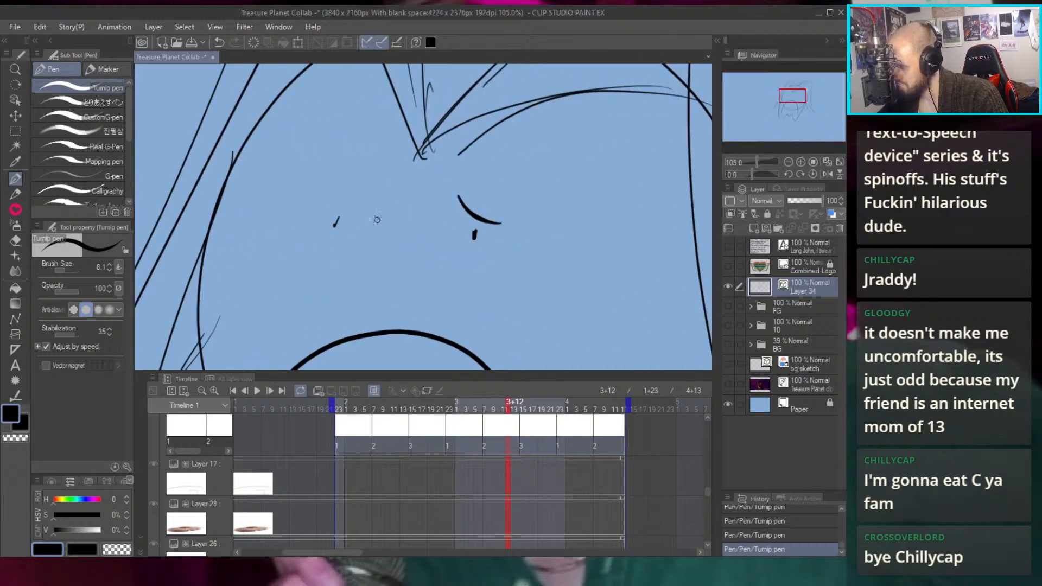
pyautogui.moveTo(314, 203); pyautogui.dragTo(354, 179)
pyautogui.moveTo(457, 217)
pyautogui.mouseDown()
pyautogui.moveTo(492, 195)
pyautogui.moveTo(474, 208)
pyautogui.mouseUp()
pyautogui.moveTo(473, 151)
pyautogui.mouseDown()
pyautogui.moveTo(437, 209)
pyautogui.moveTo(408, 220)
pyautogui.moveTo(374, 263)
pyautogui.moveTo(429, 302)
pyautogui.mouseUp()
pyautogui.moveTo(378, 255)
pyautogui.mouseDown()
pyautogui.moveTo(470, 261)
pyautogui.moveTo(509, 280)
pyautogui.mouseUp()
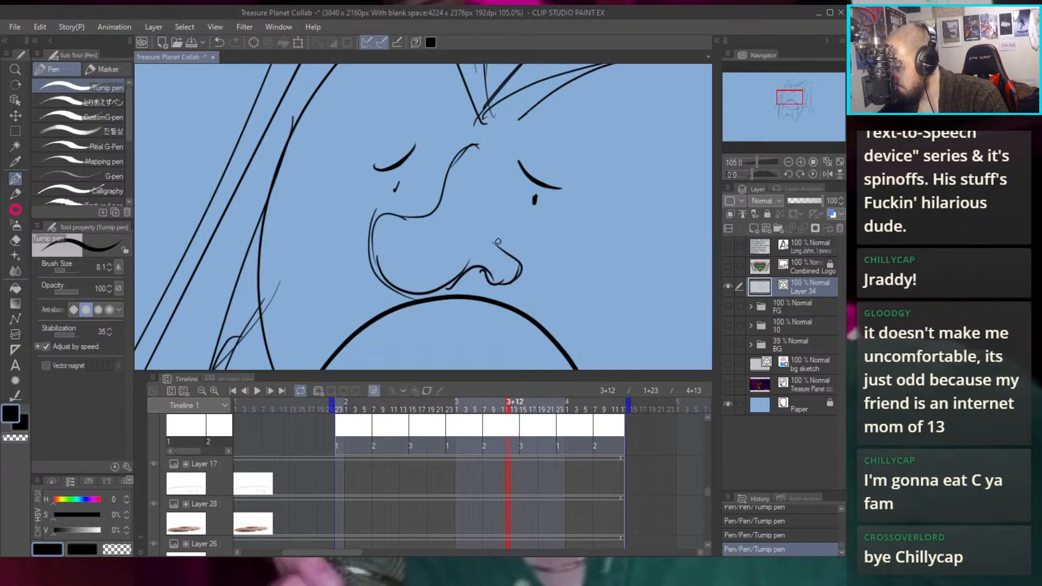
pyautogui.scroll(-10, 514, 158)
pyautogui.scroll(6, 543, 160)
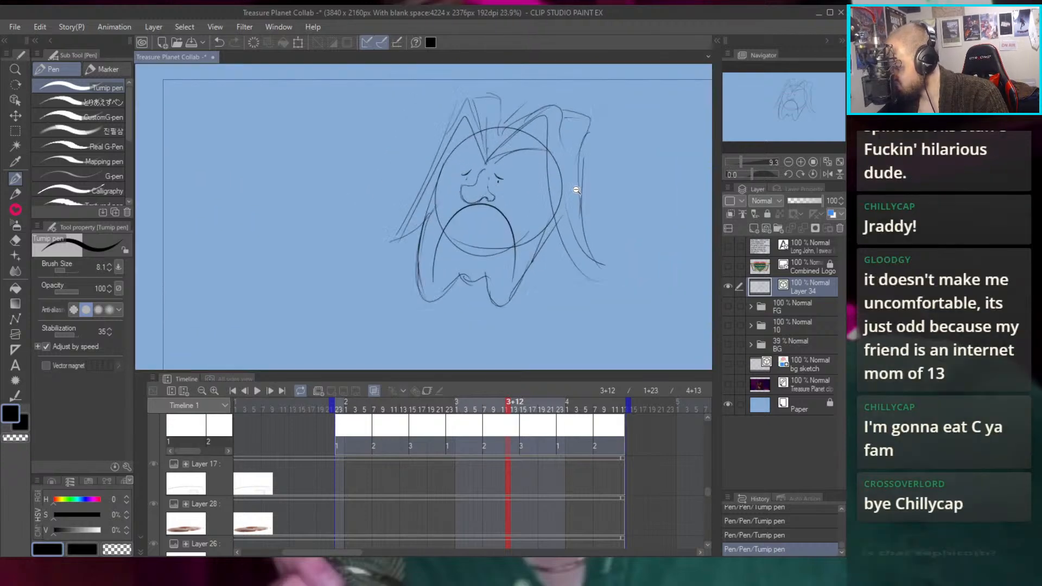
# Draw a rounded body curve from the jaw down behind the head, ending at the long hair
pyautogui.moveTo(516, 191); pyautogui.dragTo(533, 168)
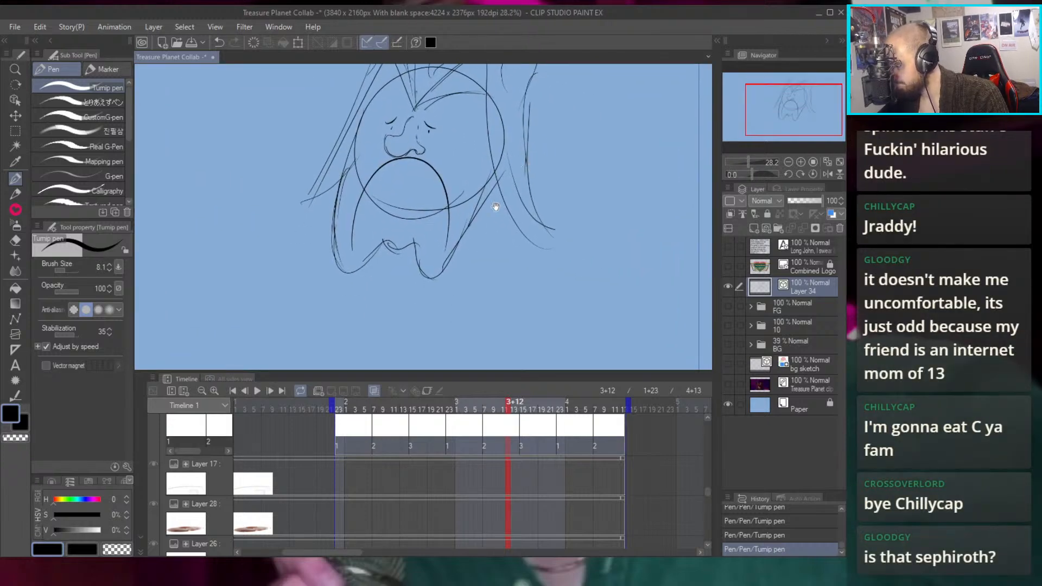
pyautogui.moveTo(469, 221); pyautogui.dragTo(504, 279)
pyautogui.moveTo(537, 231)
pyautogui.mouseDown()
pyautogui.moveTo(531, 293)
pyautogui.moveTo(563, 266)
pyautogui.mouseUp()
pyautogui.moveTo(510, 241); pyautogui.dragTo(517, 218)
pyautogui.hotkey('ctrl', 'z')
pyautogui.hotkey('ctrl', 'y')
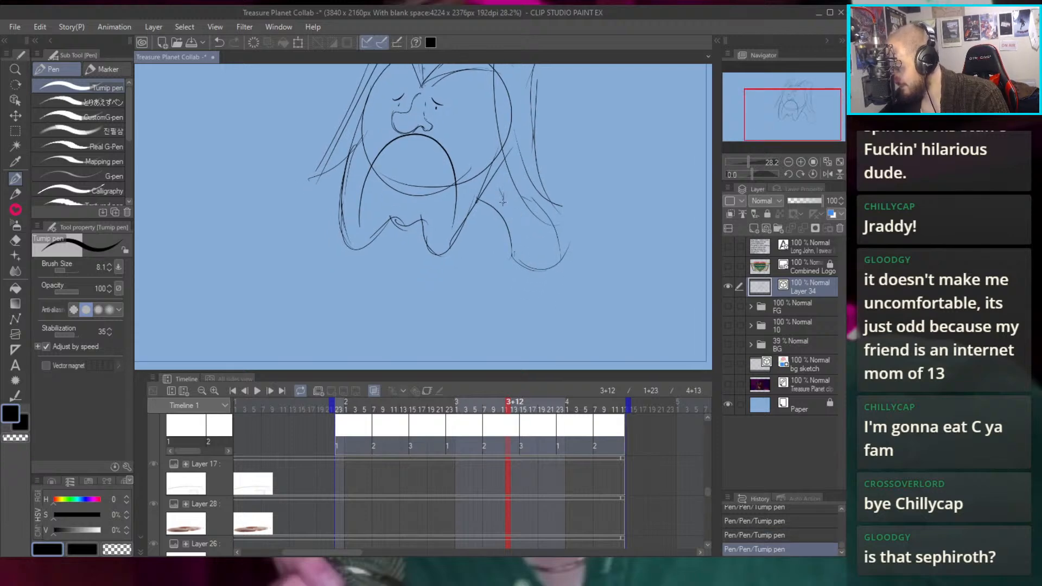
# Draw a thin, squiggly, double-lined arm hanging from the body and finish it with a tiny hand
pyautogui.moveTo(495, 200)
pyautogui.mouseDown()
pyautogui.moveTo(490, 266)
pyautogui.moveTo(456, 272)
pyautogui.moveTo(496, 281)
pyautogui.moveTo(459, 283)
pyautogui.moveTo(503, 298)
pyautogui.moveTo(478, 309)
pyautogui.mouseUp()
pyautogui.scroll(3, 483, 277)
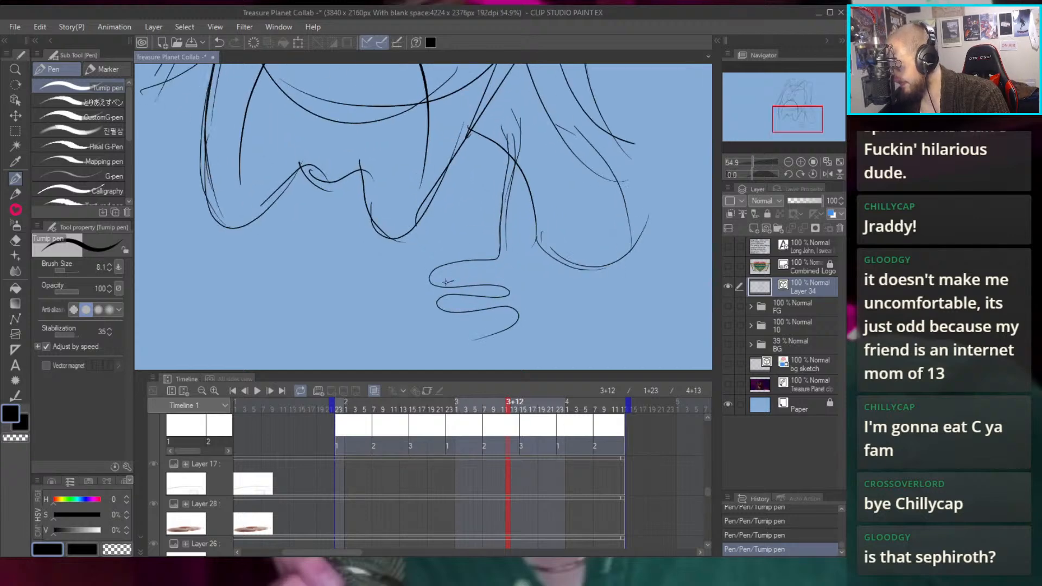
pyautogui.moveTo(438, 278); pyautogui.dragTo(509, 249)
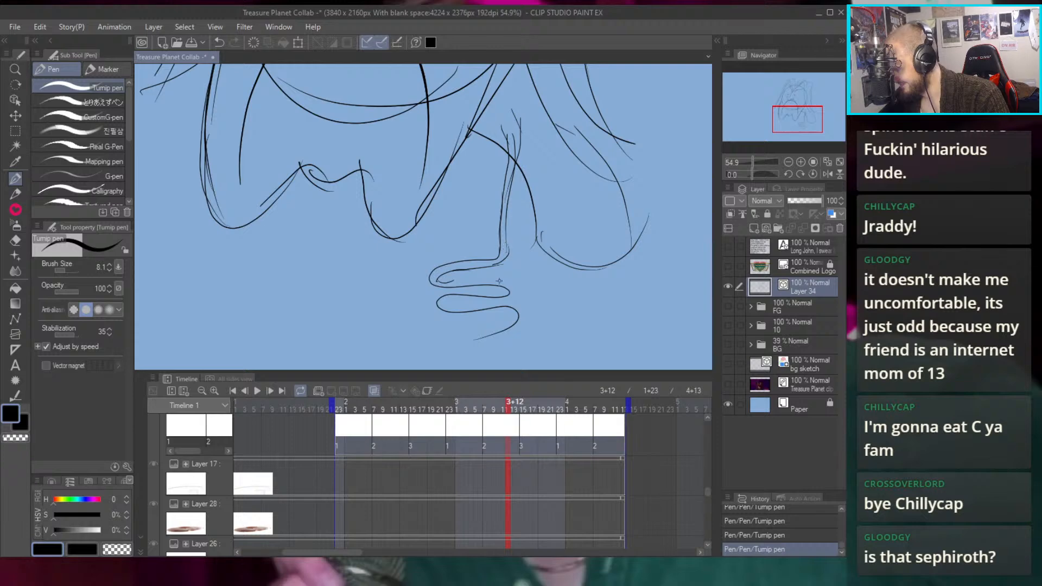
pyautogui.moveTo(442, 282)
pyautogui.mouseDown()
pyautogui.moveTo(513, 282)
pyautogui.moveTo(493, 278)
pyautogui.moveTo(517, 292)
pyautogui.moveTo(511, 280)
pyautogui.moveTo(497, 300)
pyautogui.moveTo(449, 304)
pyautogui.moveTo(511, 304)
pyautogui.moveTo(457, 275)
pyautogui.moveTo(448, 290)
pyautogui.moveTo(433, 286)
pyautogui.moveTo(455, 297)
pyautogui.moveTo(436, 312)
pyautogui.moveTo(462, 305)
pyautogui.moveTo(461, 319)
pyautogui.moveTo(491, 292)
pyautogui.mouseUp()
pyautogui.scroll(5, 455, 272)
pyautogui.scroll(-8, 492, 292)
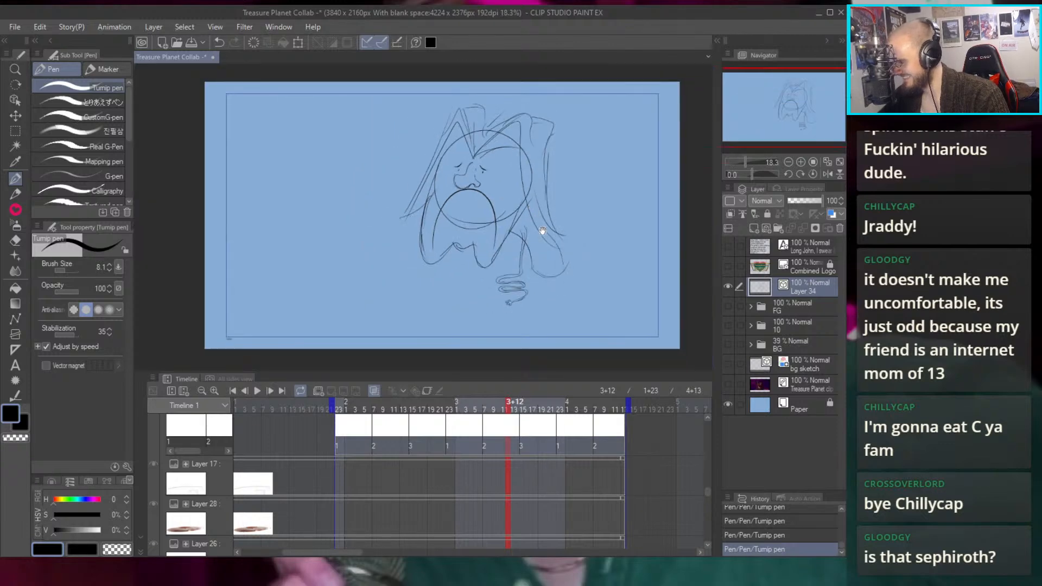
# Draw a second squiggly arm with a tiny hand beneath the drooping jaw, beside the first arm
pyautogui.scroll(5, 545, 255)
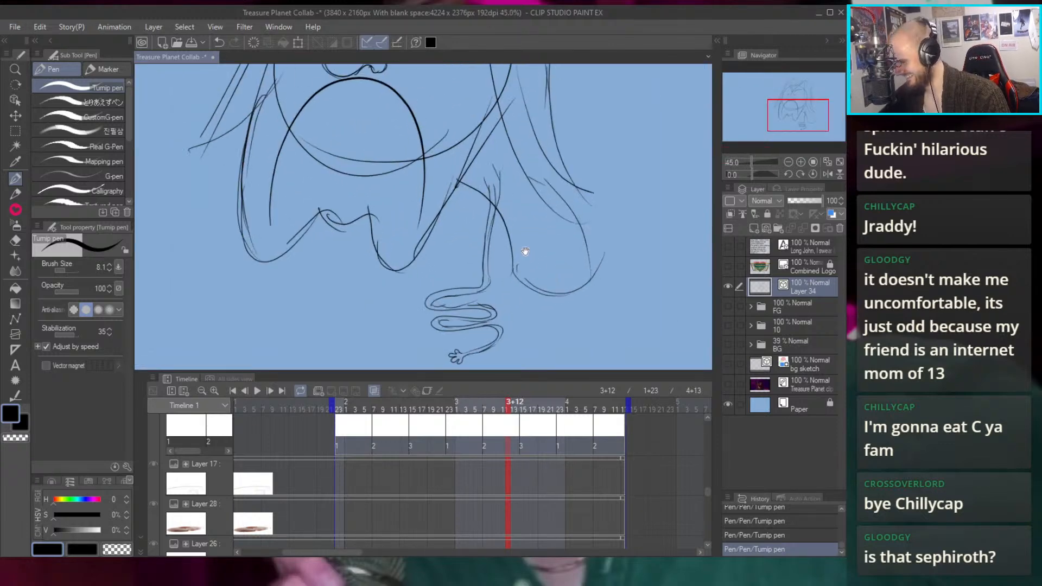
pyautogui.moveTo(526, 258); pyautogui.dragTo(534, 198)
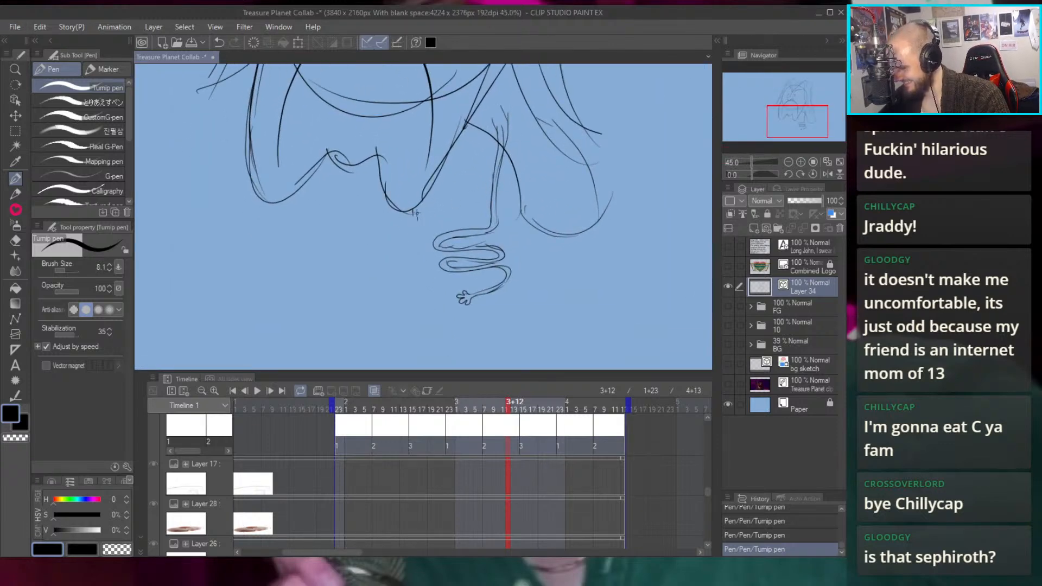
pyautogui.moveTo(413, 216)
pyautogui.mouseDown()
pyautogui.moveTo(369, 229)
pyautogui.moveTo(388, 245)
pyautogui.moveTo(354, 249)
pyautogui.moveTo(354, 258)
pyautogui.moveTo(378, 258)
pyautogui.moveTo(359, 276)
pyautogui.moveTo(389, 310)
pyautogui.moveTo(423, 286)
pyautogui.moveTo(381, 278)
pyautogui.moveTo(445, 268)
pyautogui.moveTo(443, 249)
pyautogui.moveTo(405, 244)
pyautogui.moveTo(482, 224)
pyautogui.mouseUp()
pyautogui.scroll(3, 347, 250)
pyautogui.moveTo(418, 280)
pyautogui.mouseDown()
pyautogui.moveTo(444, 242)
pyautogui.moveTo(437, 282)
pyautogui.moveTo(467, 278)
pyautogui.moveTo(493, 254)
pyautogui.moveTo(471, 241)
pyautogui.moveTo(470, 209)
pyautogui.mouseUp()
pyautogui.scroll(8, 444, 242)
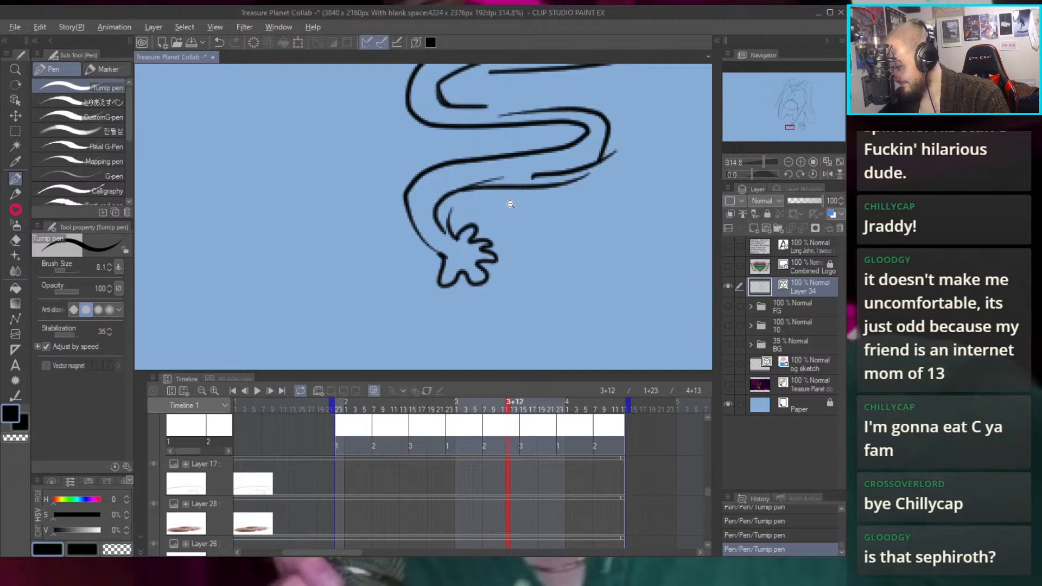
pyautogui.scroll(-12, 488, 206)
pyautogui.scroll(-2, 509, 202)
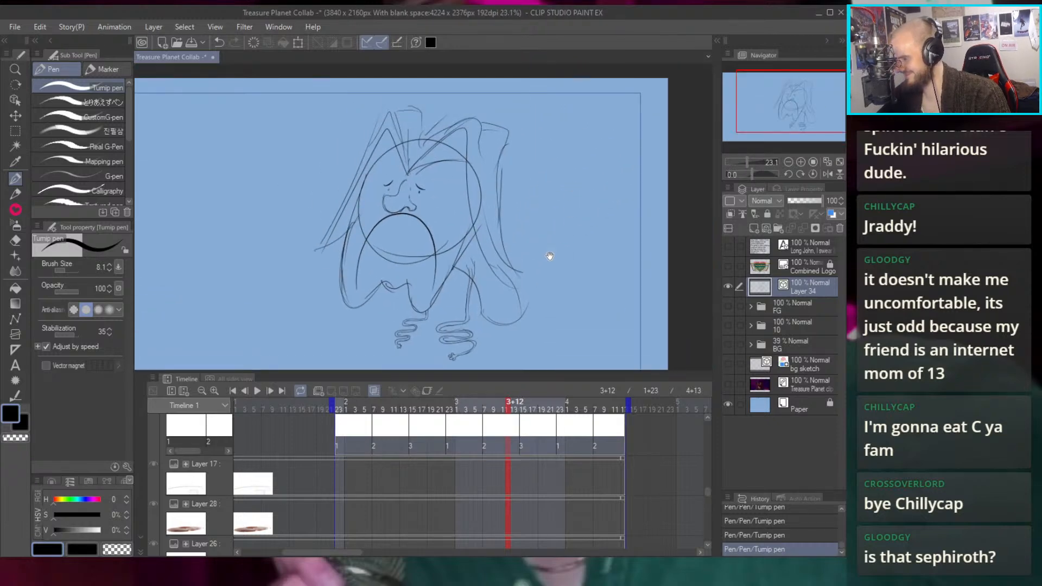
# Try sketching a long leg with a large rounded boot below the body
pyautogui.moveTo(489, 237); pyautogui.dragTo(502, 243)
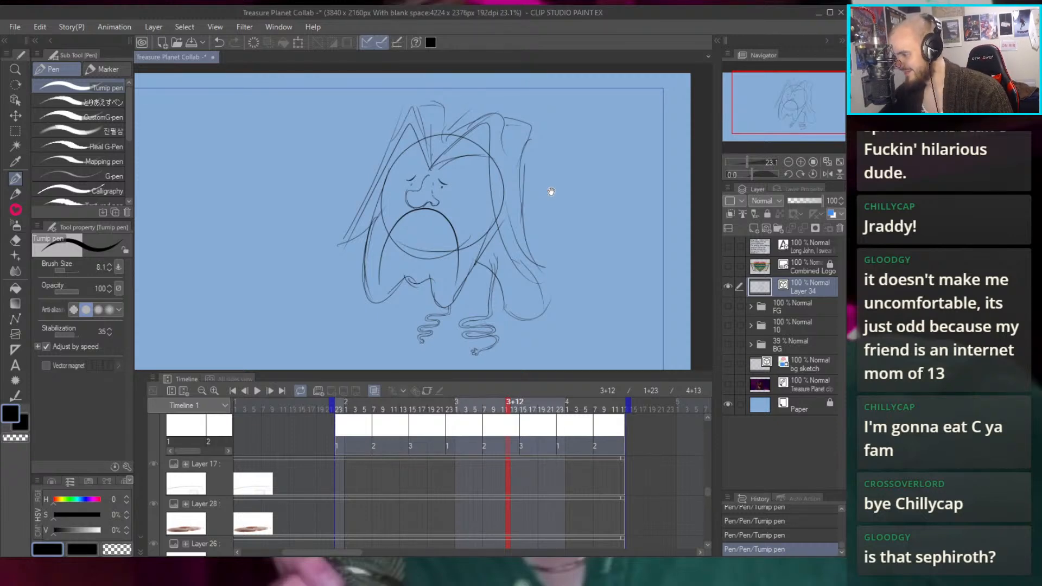
pyautogui.moveTo(535, 196); pyautogui.dragTo(491, 181)
pyautogui.moveTo(518, 260); pyautogui.dragTo(503, 238)
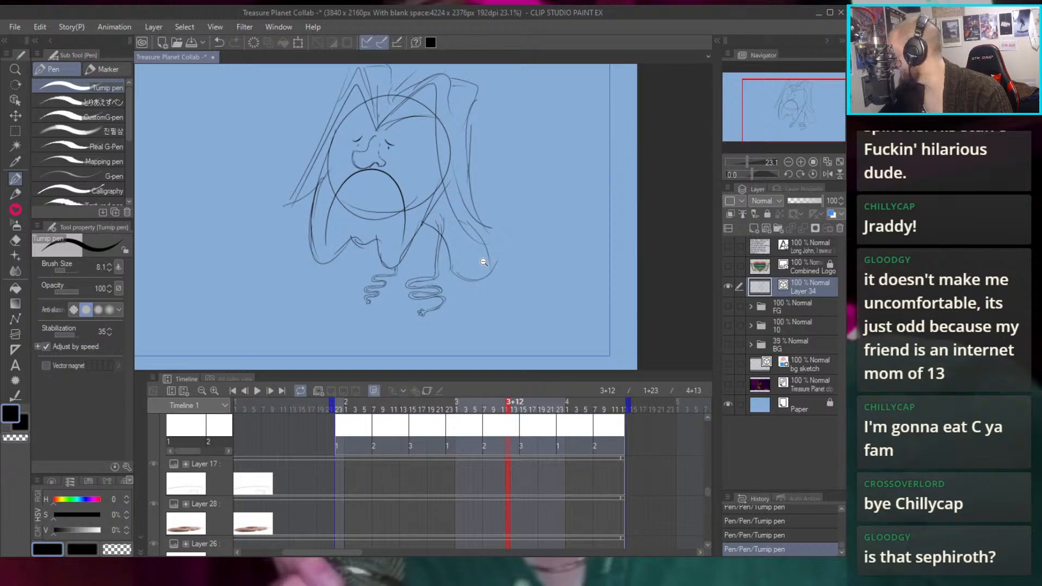
pyautogui.scroll(3, 491, 260)
pyautogui.hotkey('ctrl', 'z')
pyautogui.moveTo(466, 297)
pyautogui.mouseDown()
pyautogui.moveTo(455, 260)
pyautogui.moveTo(459, 319)
pyautogui.mouseUp()
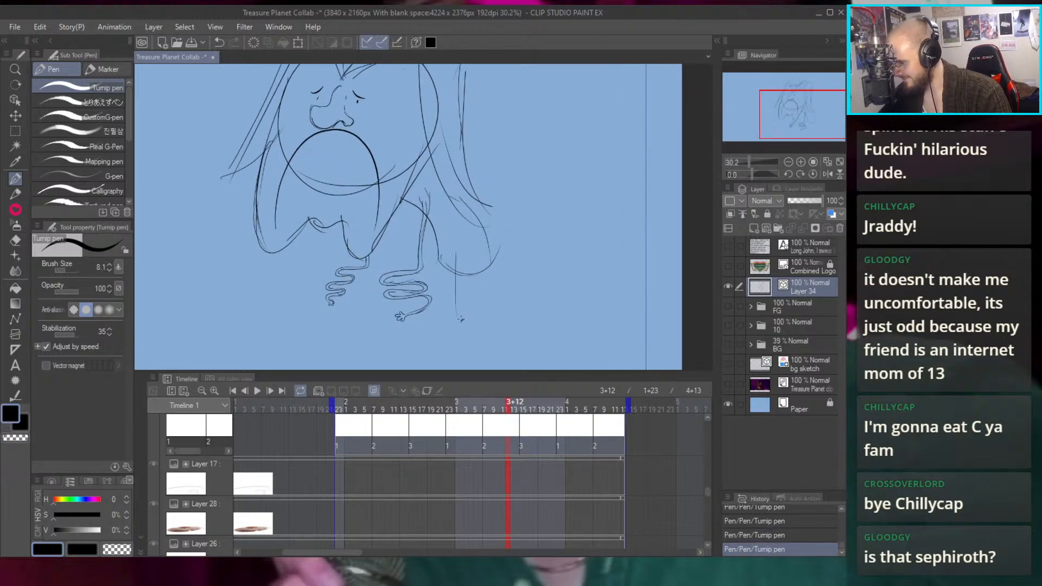
pyautogui.hotkey('ctrl', 'z')
pyautogui.moveTo(451, 246); pyautogui.dragTo(450, 303)
pyautogui.hotkey('ctrl', 'z')
pyautogui.hotkey('ctrl', 'z')
pyautogui.hotkey('ctrl', 'y')
pyautogui.hotkey('ctrl', 'y')
pyautogui.moveTo(455, 264); pyautogui.dragTo(513, 251)
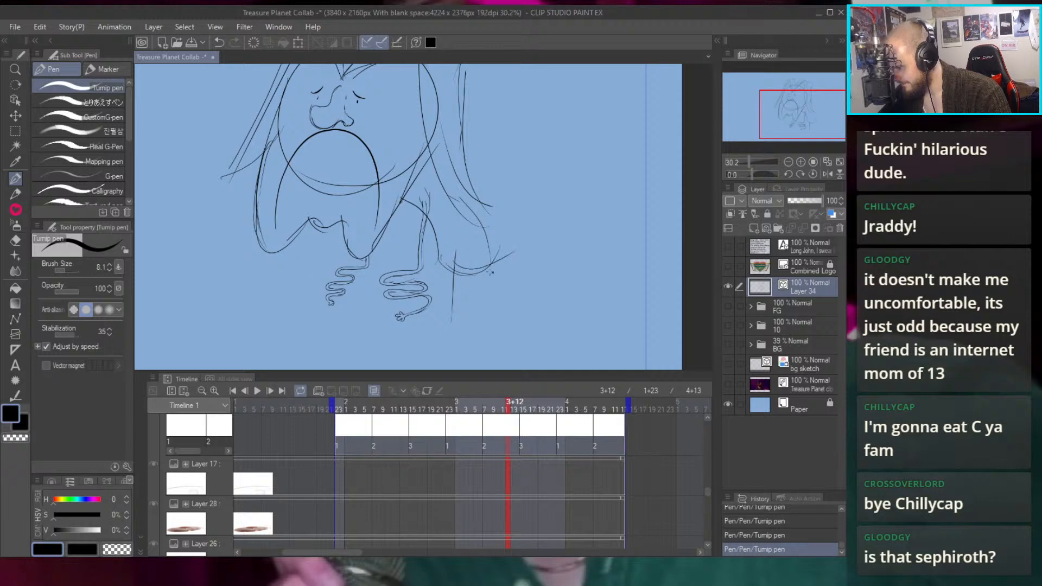
pyautogui.moveTo(453, 328)
pyautogui.mouseDown()
pyautogui.moveTo(482, 339)
pyautogui.moveTo(514, 260)
pyautogui.moveTo(472, 239)
pyautogui.moveTo(459, 274)
pyautogui.moveTo(515, 283)
pyautogui.moveTo(543, 271)
pyautogui.moveTo(554, 228)
pyautogui.moveTo(492, 281)
pyautogui.mouseUp()
pyautogui.scroll(-3, 509, 282)
pyautogui.scroll(2, 510, 236)
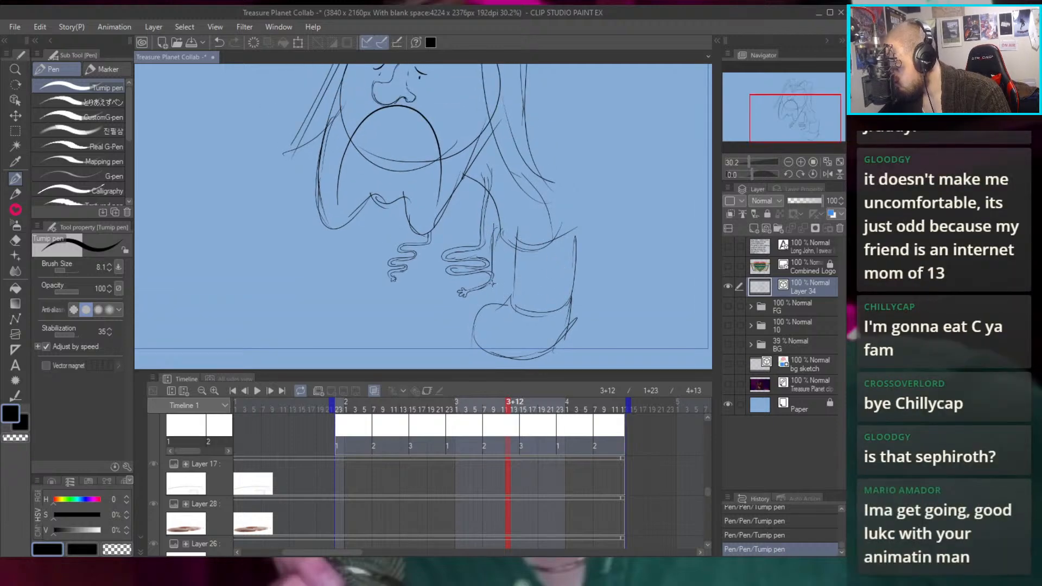
# Undo the strokes of the long leg and large boot
pyautogui.hotkey('ctrl', 'z')
pyautogui.hotkey('ctrl', 'z')
pyautogui.hotkey('ctrl', 'z')
pyautogui.hotkey('ctrl', 'z')
pyautogui.hotkey('ctrl', 'z')
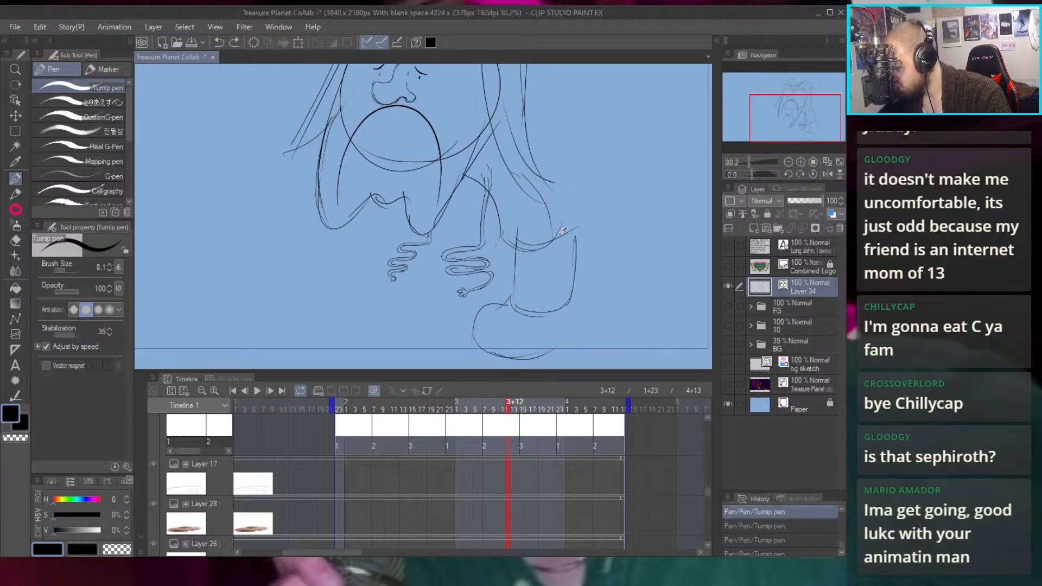
pyautogui.hotkey('ctrl', 'z')
# Sketch short, stubby legs with rounded boots tucked directly beneath the body
pyautogui.moveTo(519, 207)
pyautogui.mouseDown()
pyautogui.moveTo(517, 253)
pyautogui.moveTo(511, 243)
pyautogui.moveTo(522, 281)
pyautogui.moveTo(552, 269)
pyautogui.moveTo(517, 283)
pyautogui.moveTo(569, 254)
pyautogui.moveTo(560, 213)
pyautogui.moveTo(566, 260)
pyautogui.mouseUp()
pyautogui.moveTo(559, 203); pyautogui.dragTo(566, 236)
pyautogui.moveTo(518, 208)
pyautogui.mouseDown()
pyautogui.moveTo(562, 200)
pyautogui.moveTo(519, 209)
pyautogui.moveTo(505, 265)
pyautogui.moveTo(530, 273)
pyautogui.moveTo(545, 259)
pyautogui.mouseUp()
pyautogui.moveTo(525, 207)
pyautogui.mouseDown()
pyautogui.moveTo(496, 211)
pyautogui.moveTo(493, 199)
pyautogui.mouseUp()
pyautogui.moveTo(494, 199); pyautogui.dragTo(497, 227)
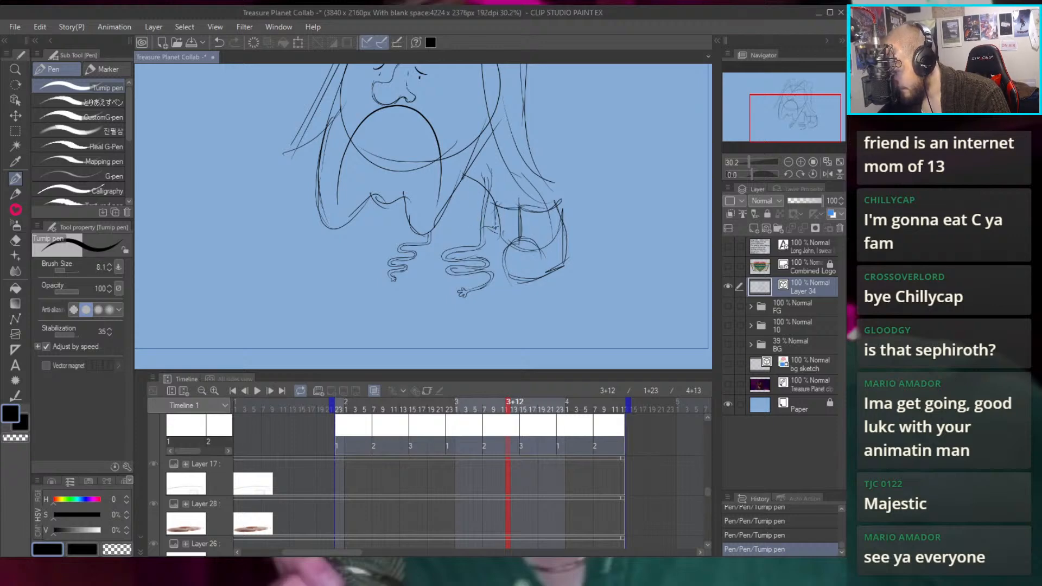
pyautogui.moveTo(483, 235); pyautogui.dragTo(510, 250)
# Extend the long hair down the character's back with several flowing strokes reaching the legs
pyautogui.scroll(-5, 579, 211)
pyautogui.scroll(4, 580, 210)
pyautogui.scroll(2, 579, 210)
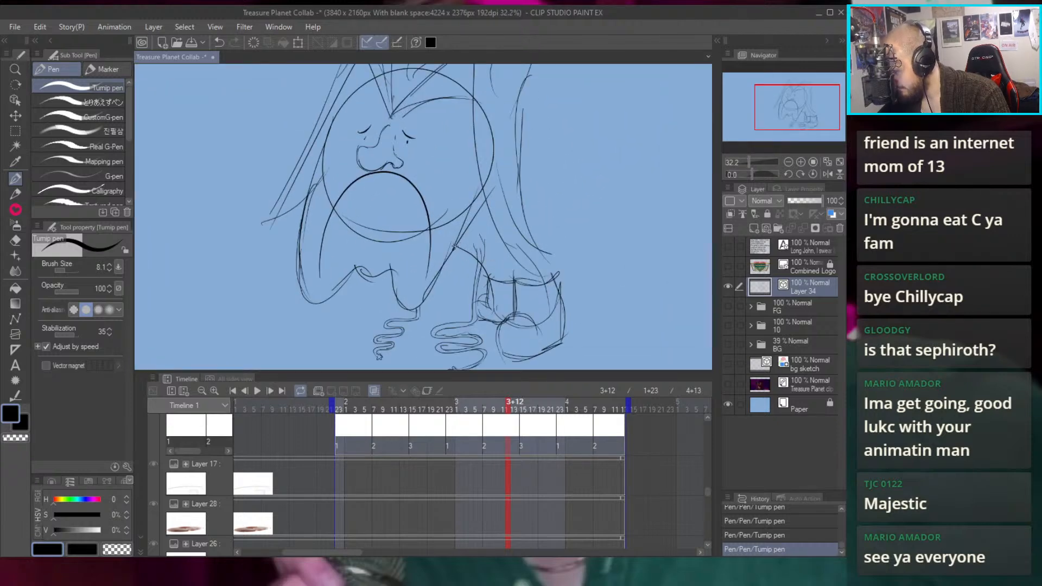
pyautogui.moveTo(488, 192)
pyautogui.mouseDown()
pyautogui.moveTo(500, 230)
pyautogui.moveTo(574, 245)
pyautogui.mouseUp()
pyautogui.moveTo(547, 263); pyautogui.dragTo(573, 257)
pyautogui.moveTo(515, 152); pyautogui.dragTo(548, 260)
pyautogui.moveTo(520, 206); pyautogui.dragTo(550, 253)
pyautogui.moveTo(525, 214)
pyautogui.mouseDown()
pyautogui.moveTo(548, 250)
pyautogui.moveTo(565, 242)
pyautogui.moveTo(596, 258)
pyautogui.mouseUp()
pyautogui.scroll(-5, 560, 206)
pyautogui.scroll(3, 573, 232)
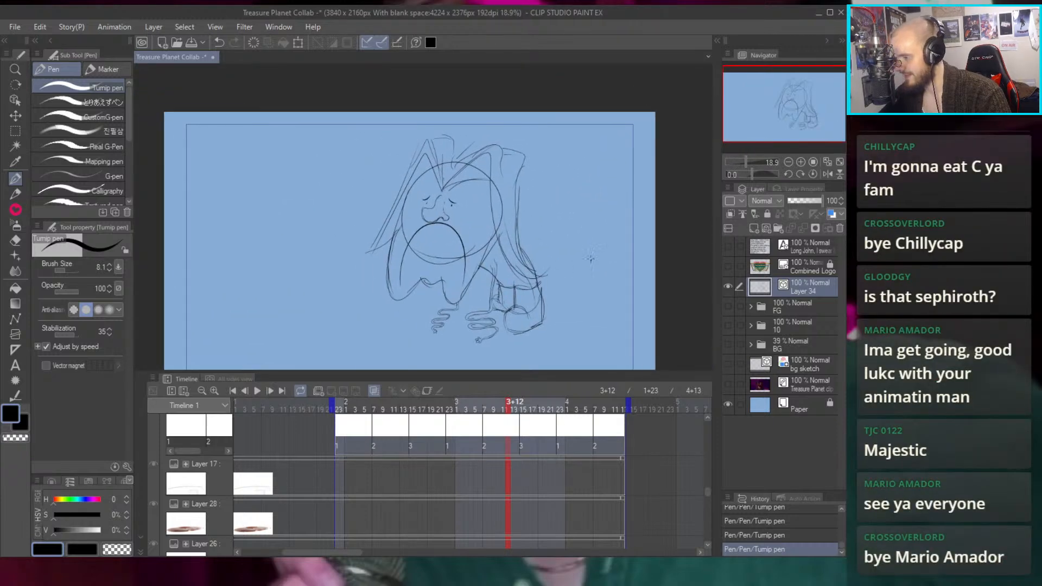
# Erase the construction curves overlapping the droopy mouth and face with the Rough eraser
pyautogui.press('e')
pyautogui.moveTo(432, 265)
pyautogui.mouseDown()
pyautogui.moveTo(435, 243)
pyautogui.moveTo(422, 263)
pyautogui.mouseUp()
pyautogui.click(118, 91)
pyautogui.click(112, 147)
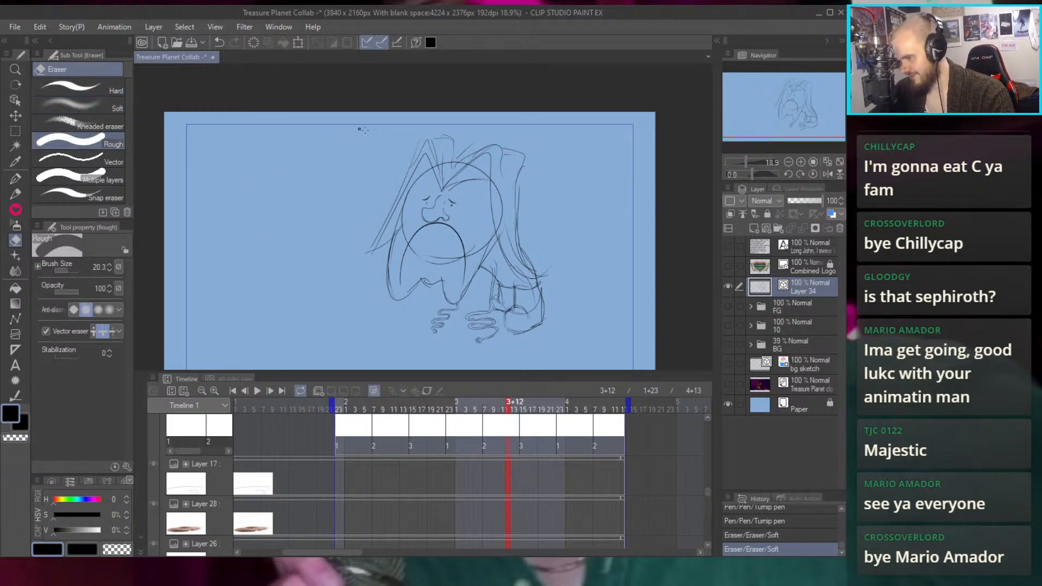
pyautogui.moveTo(430, 251)
pyautogui.mouseDown()
pyautogui.moveTo(442, 254)
pyautogui.moveTo(408, 240)
pyautogui.mouseUp()
pyautogui.press('[')
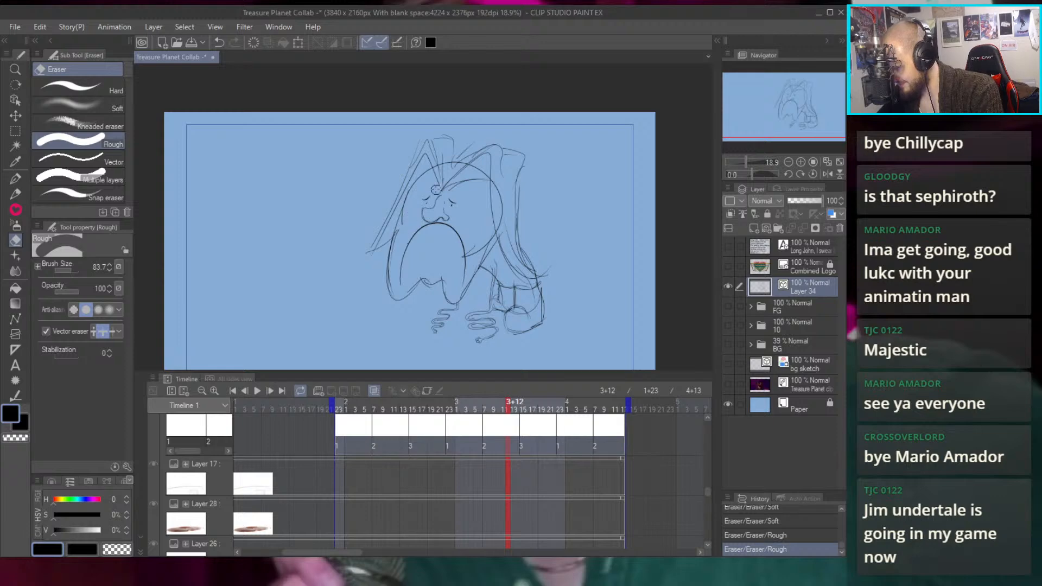
pyautogui.moveTo(478, 247); pyautogui.dragTo(473, 242)
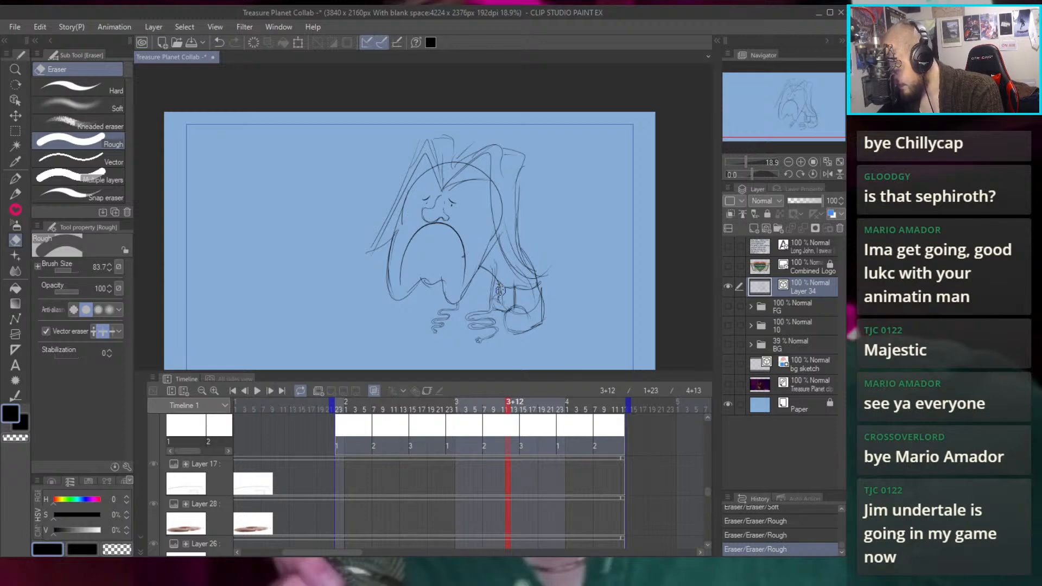
# Reduce the eraser size to 16.5 and clean up stray lines around the legs and lower hair
pyautogui.scroll(8, 502, 280)
pyautogui.press('[')
pyautogui.press('[')
pyautogui.press('[')
pyautogui.press('[')
pyautogui.moveTo(470, 267); pyautogui.dragTo(459, 305)
pyautogui.scroll(-3, 466, 187)
pyautogui.scroll(-4, 559, 205)
pyautogui.scroll(2, 558, 262)
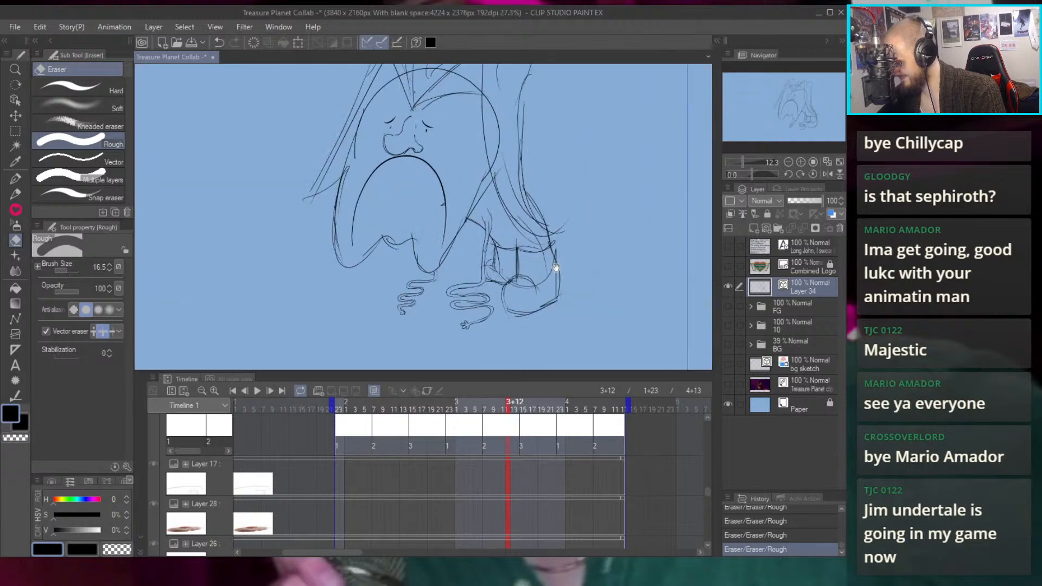
pyautogui.moveTo(587, 209); pyautogui.dragTo(563, 223)
pyautogui.scroll(-1, 605, 209)
pyautogui.scroll(3, 539, 221)
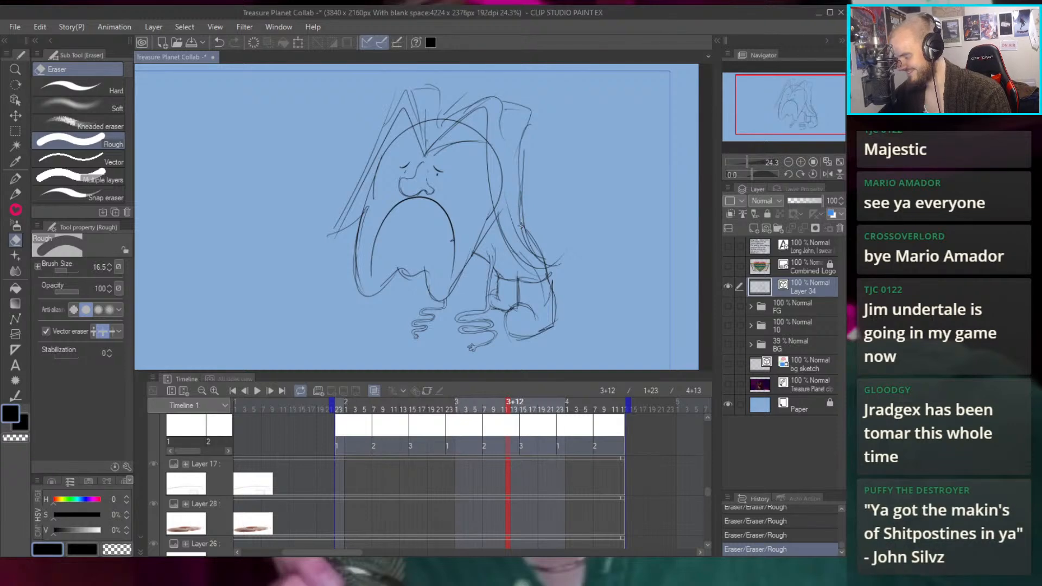
# Sketch an angular bulge and a thin arm ending in a rounded hand behind the character's back
pyautogui.press('p')
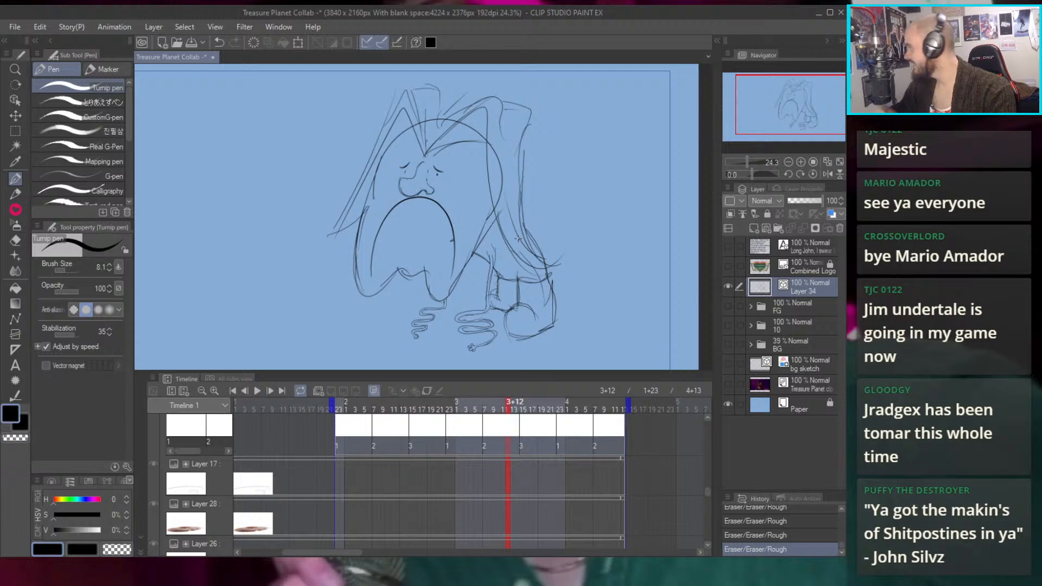
pyautogui.moveTo(518, 239); pyautogui.dragTo(535, 255)
pyautogui.moveTo(531, 121)
pyautogui.mouseDown()
pyautogui.moveTo(544, 125)
pyautogui.moveTo(548, 159)
pyautogui.moveTo(528, 195)
pyautogui.mouseUp()
pyautogui.hotkey('ctrl', 'z')
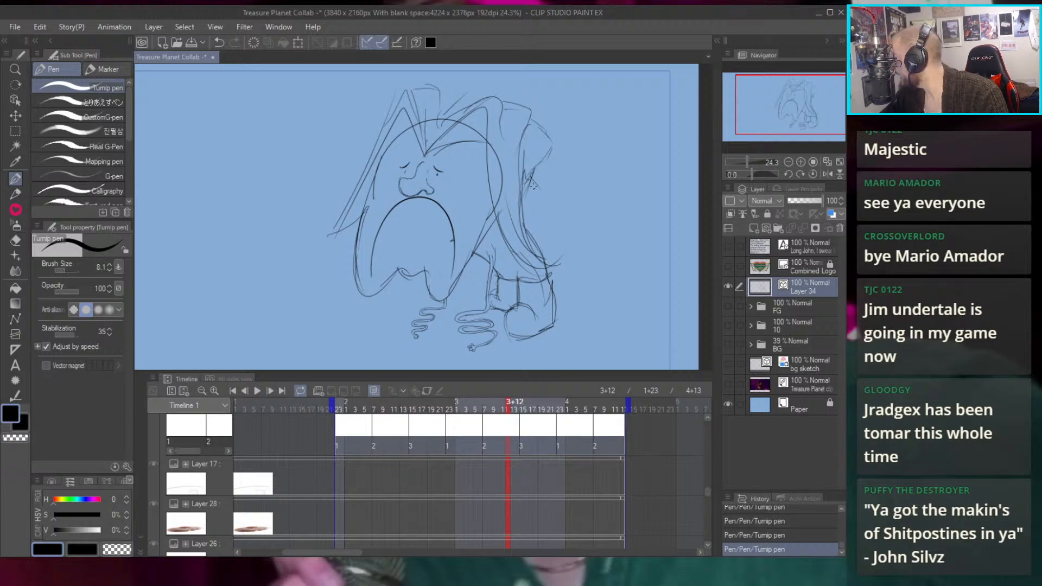
pyautogui.hotkey('ctrl', 'z')
pyautogui.moveTo(522, 197); pyautogui.dragTo(616, 180)
pyautogui.scroll(3, 559, 191)
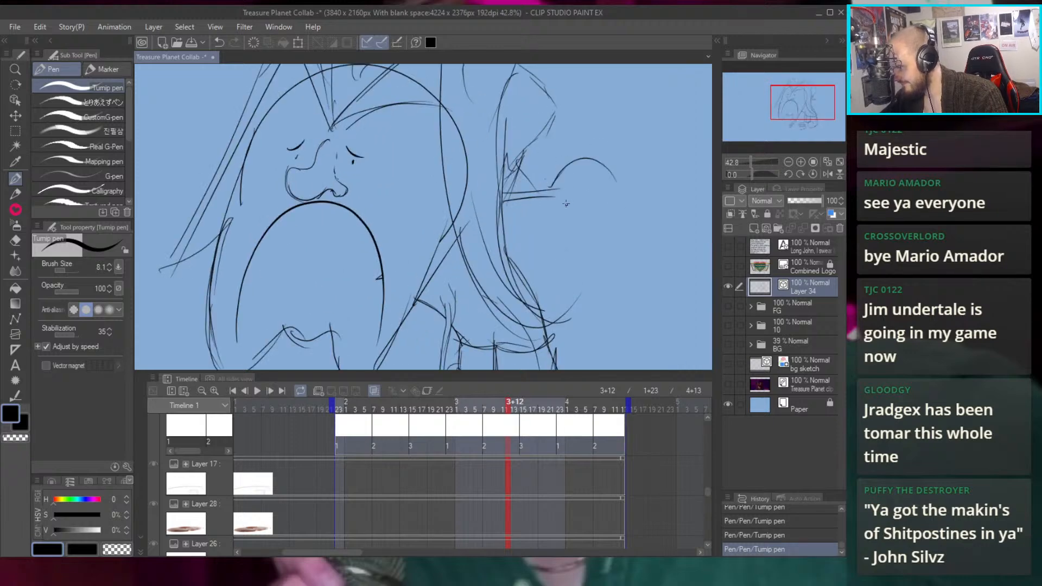
pyautogui.moveTo(550, 200); pyautogui.dragTo(604, 221)
pyautogui.moveTo(608, 168)
pyautogui.mouseDown()
pyautogui.moveTo(622, 233)
pyautogui.moveTo(602, 166)
pyautogui.moveTo(621, 210)
pyautogui.moveTo(600, 245)
pyautogui.mouseUp()
pyautogui.scroll(-4, 600, 158)
pyautogui.scroll(2, 612, 151)
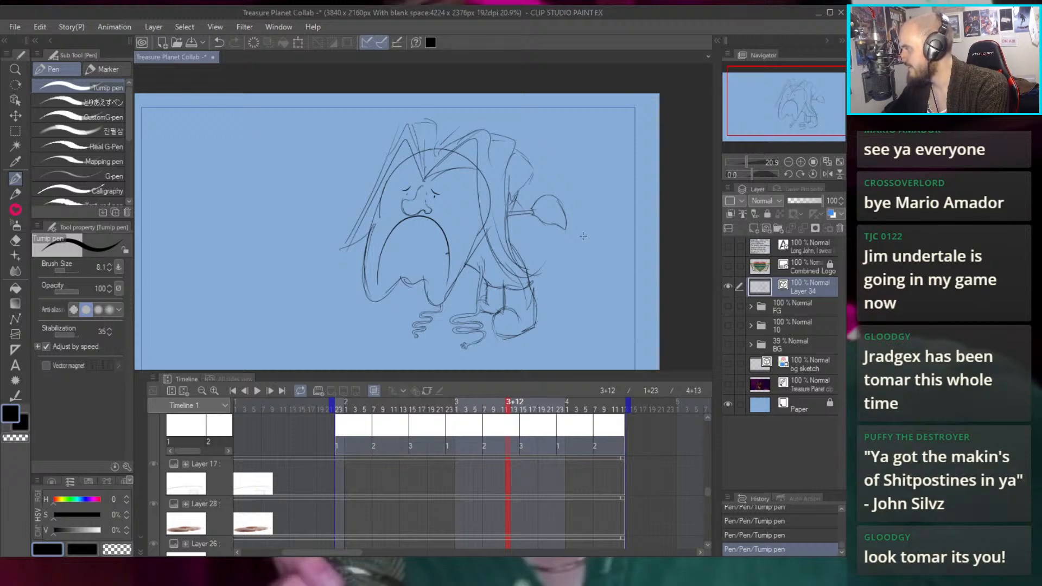
# Draw arrows pointing at the character from both sides and two upright ovals with dots in front of it
pyautogui.moveTo(268, 140)
pyautogui.mouseDown()
pyautogui.moveTo(353, 167)
pyautogui.moveTo(281, 190)
pyautogui.mouseUp()
pyautogui.moveTo(630, 109); pyautogui.dragTo(549, 161)
pyautogui.moveTo(565, 139)
pyautogui.mouseDown()
pyautogui.moveTo(550, 159)
pyautogui.moveTo(598, 154)
pyautogui.mouseUp()
pyautogui.moveTo(316, 328)
pyautogui.mouseDown()
pyautogui.moveTo(405, 294)
pyautogui.moveTo(374, 303)
pyautogui.moveTo(401, 293)
pyautogui.moveTo(431, 244)
pyautogui.mouseUp()
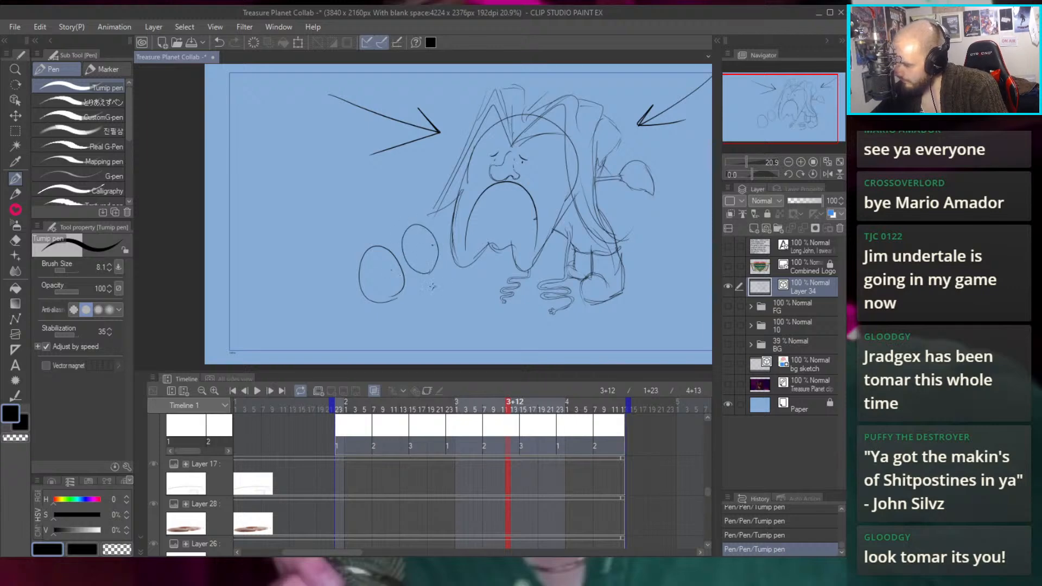
# Turn the two ovals into a simple face with a small dot beneath them and short curved brows above
pyautogui.moveTo(612, 172); pyautogui.dragTo(592, 178)
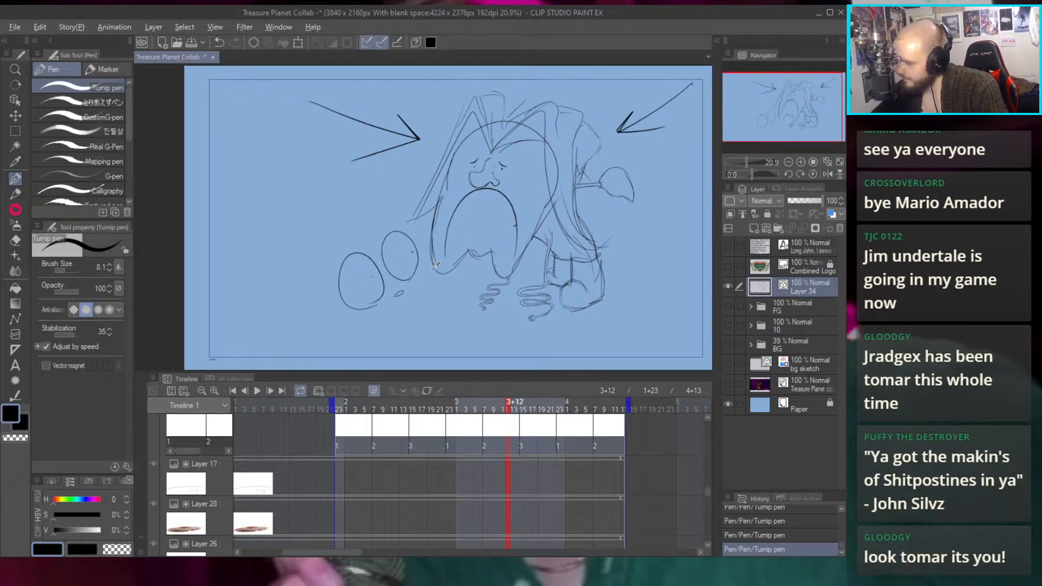
pyautogui.hotkey('ctrl', 'z')
pyautogui.moveTo(397, 286); pyautogui.dragTo(396, 287)
pyautogui.hotkey('ctrl', 'z')
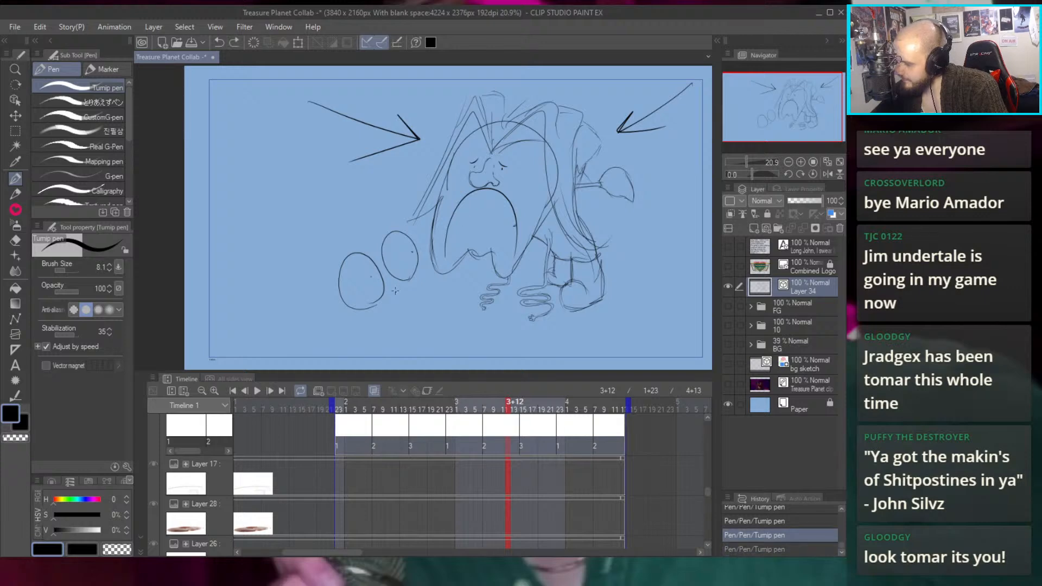
pyautogui.click(396, 292)
pyautogui.moveTo(374, 226); pyautogui.dragTo(383, 217)
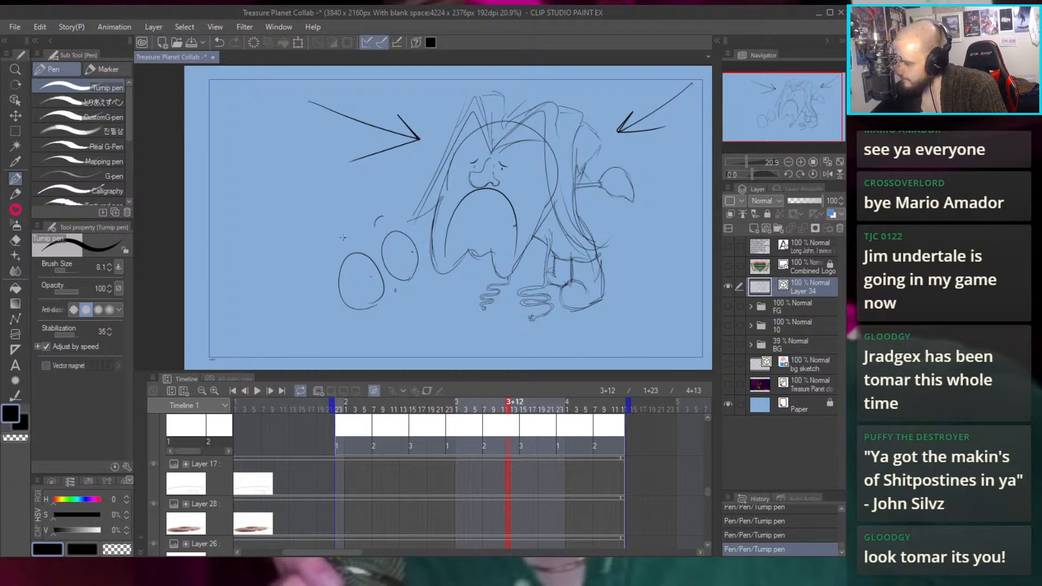
pyautogui.moveTo(593, 133); pyautogui.dragTo(558, 150)
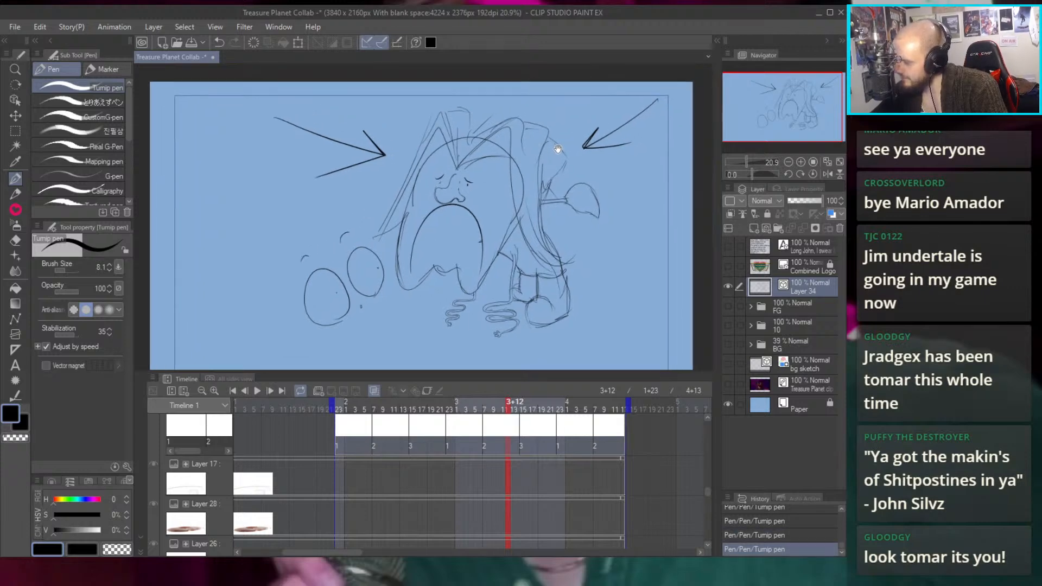
# Clear the whole doodle from the layer and sketch a new head from two overlapping ovals with a rough jaw
pyautogui.press('Delete')
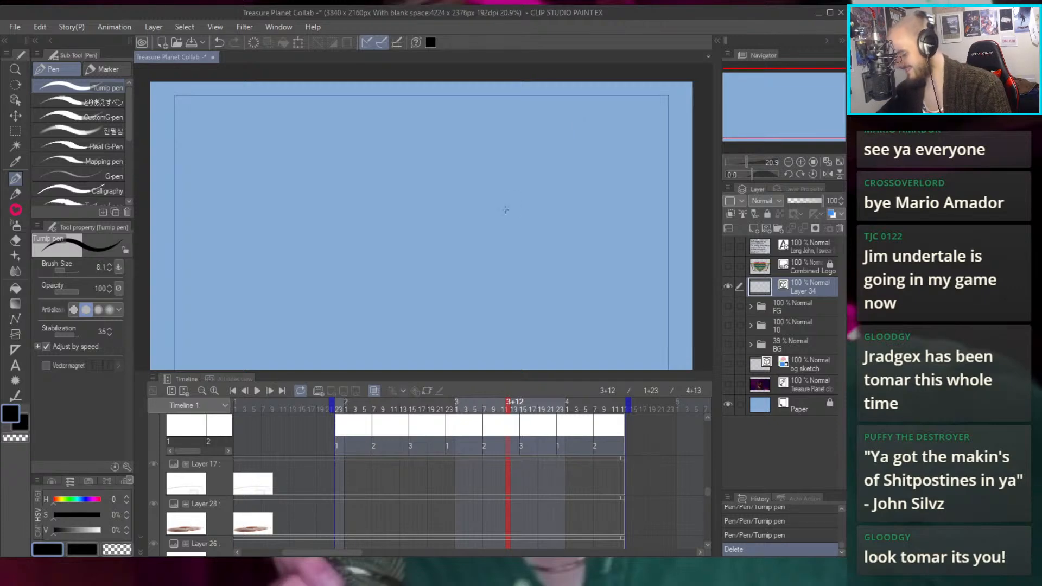
pyautogui.moveTo(473, 180); pyautogui.dragTo(475, 190)
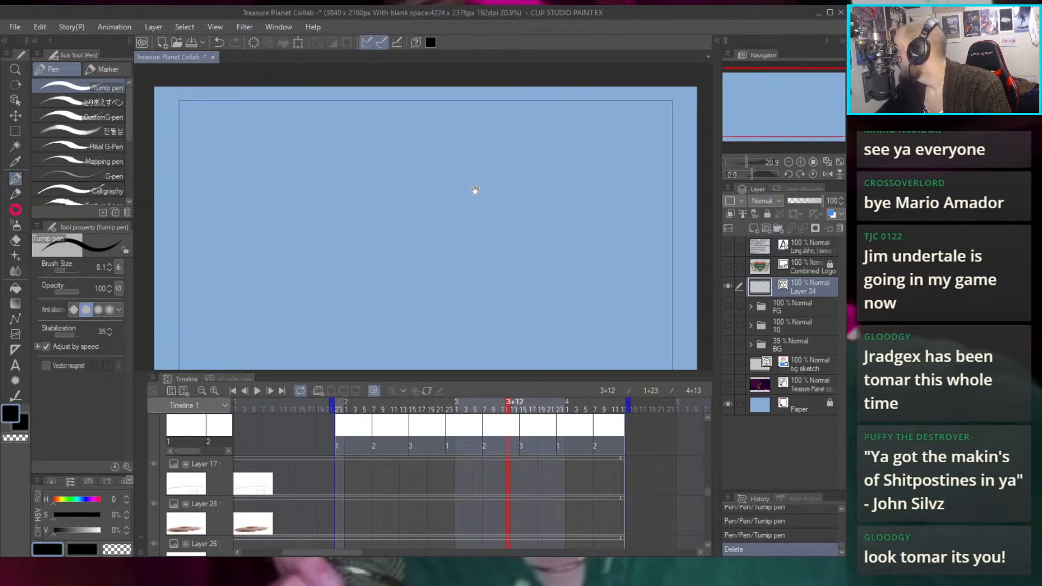
pyautogui.moveTo(489, 155)
pyautogui.mouseDown()
pyautogui.moveTo(437, 219)
pyautogui.moveTo(505, 180)
pyautogui.moveTo(456, 214)
pyautogui.moveTo(432, 190)
pyautogui.moveTo(437, 228)
pyautogui.moveTo(459, 253)
pyautogui.moveTo(506, 240)
pyautogui.mouseUp()
pyautogui.moveTo(440, 232)
pyautogui.mouseDown()
pyautogui.moveTo(466, 254)
pyautogui.moveTo(487, 243)
pyautogui.moveTo(509, 185)
pyautogui.mouseUp()
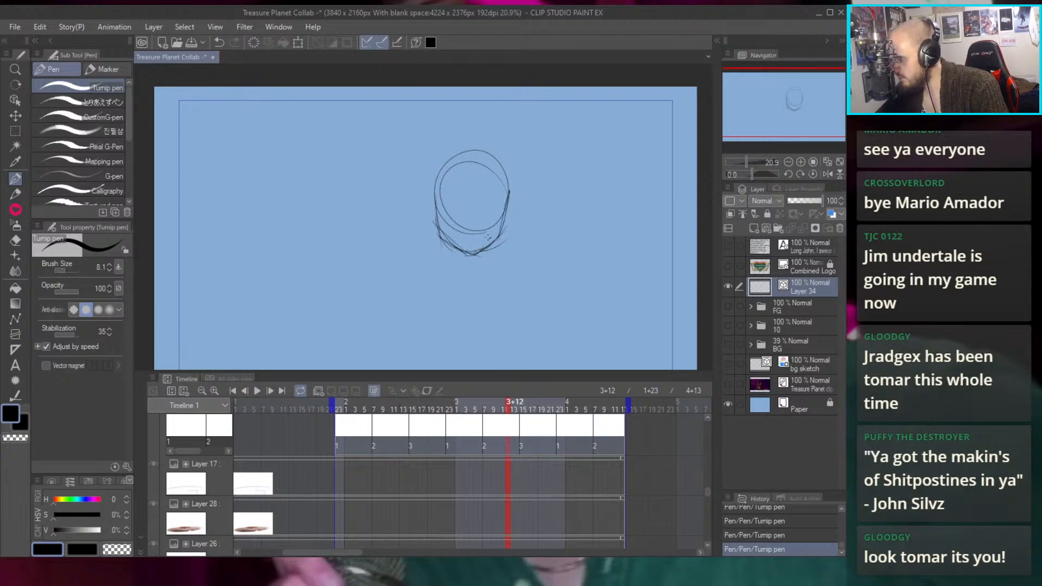
# Erase the rounded lower jaw and redraw it tapering to a narrower chin
pyautogui.scroll(3, 438, 218)
pyautogui.press('e')
pyautogui.moveTo(405, 251)
pyautogui.mouseDown()
pyautogui.moveTo(435, 283)
pyautogui.moveTo(428, 261)
pyautogui.mouseUp()
pyautogui.moveTo(418, 250); pyautogui.dragTo(484, 291)
pyautogui.moveTo(483, 288); pyautogui.dragTo(468, 280)
pyautogui.press('p')
pyautogui.moveTo(408, 173); pyautogui.dragTo(412, 238)
pyautogui.moveTo(408, 201)
pyautogui.mouseDown()
pyautogui.moveTo(446, 274)
pyautogui.moveTo(489, 286)
pyautogui.moveTo(478, 287)
pyautogui.moveTo(514, 251)
pyautogui.moveTo(506, 268)
pyautogui.moveTo(519, 261)
pyautogui.moveTo(529, 239)
pyautogui.moveTo(491, 283)
pyautogui.mouseUp()
# Clean up the jawline on the head's right side and redraw it sloping cleanly into the chin
pyautogui.press('e')
pyautogui.moveTo(540, 176); pyautogui.dragTo(497, 277)
pyautogui.moveTo(535, 239)
pyautogui.mouseDown()
pyautogui.moveTo(497, 275)
pyautogui.moveTo(536, 193)
pyautogui.mouseUp()
pyautogui.press('p')
pyautogui.moveTo(407, 204)
pyautogui.mouseDown()
pyautogui.moveTo(424, 253)
pyautogui.moveTo(454, 281)
pyautogui.mouseUp()
pyautogui.moveTo(544, 210); pyautogui.dragTo(516, 233)
pyautogui.scroll(3, 517, 233)
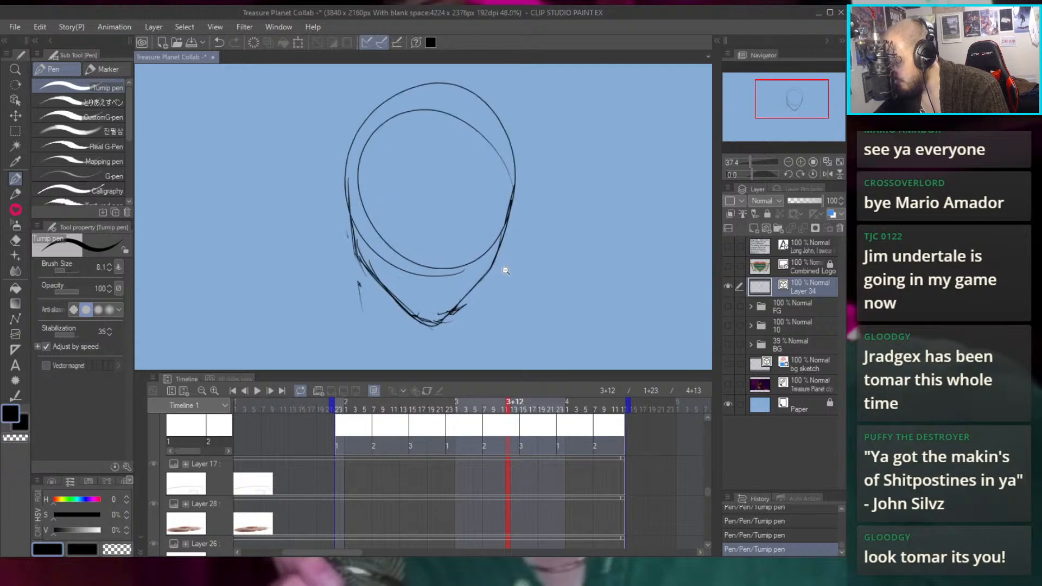
pyautogui.press('e')
pyautogui.moveTo(485, 269); pyautogui.dragTo(480, 281)
pyautogui.moveTo(497, 228)
pyautogui.mouseDown()
pyautogui.moveTo(491, 264)
pyautogui.moveTo(450, 318)
pyautogui.moveTo(480, 286)
pyautogui.moveTo(507, 202)
pyautogui.mouseUp()
pyautogui.press('p')
pyautogui.moveTo(495, 255); pyautogui.dragTo(507, 174)
# Sketch the sides of the neck with inner muscle lines, and mark two eye dots and a tiny curve on the face
pyautogui.moveTo(379, 244); pyautogui.dragTo(384, 305)
pyautogui.moveTo(388, 255); pyautogui.dragTo(385, 302)
pyautogui.moveTo(483, 263)
pyautogui.mouseDown()
pyautogui.moveTo(462, 206)
pyautogui.moveTo(449, 253)
pyautogui.mouseUp()
pyautogui.moveTo(453, 205); pyautogui.dragTo(451, 258)
pyautogui.moveTo(454, 198)
pyautogui.mouseDown()
pyautogui.moveTo(448, 244)
pyautogui.moveTo(460, 274)
pyautogui.mouseUp()
pyautogui.moveTo(412, 228); pyautogui.dragTo(439, 297)
pyautogui.hotkey('ctrl', 'z')
pyautogui.moveTo(412, 229); pyautogui.dragTo(437, 298)
pyautogui.moveTo(470, 223); pyautogui.dragTo(473, 303)
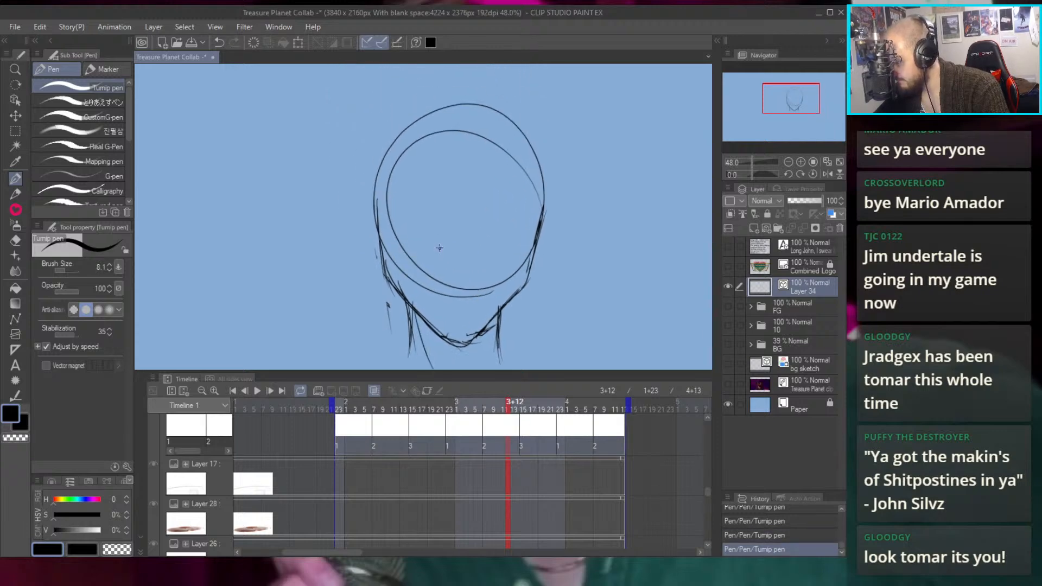
pyautogui.moveTo(459, 230); pyautogui.dragTo(467, 230)
pyautogui.moveTo(549, 225); pyautogui.dragTo(542, 152)
pyautogui.moveTo(492, 237); pyautogui.dragTo(471, 291)
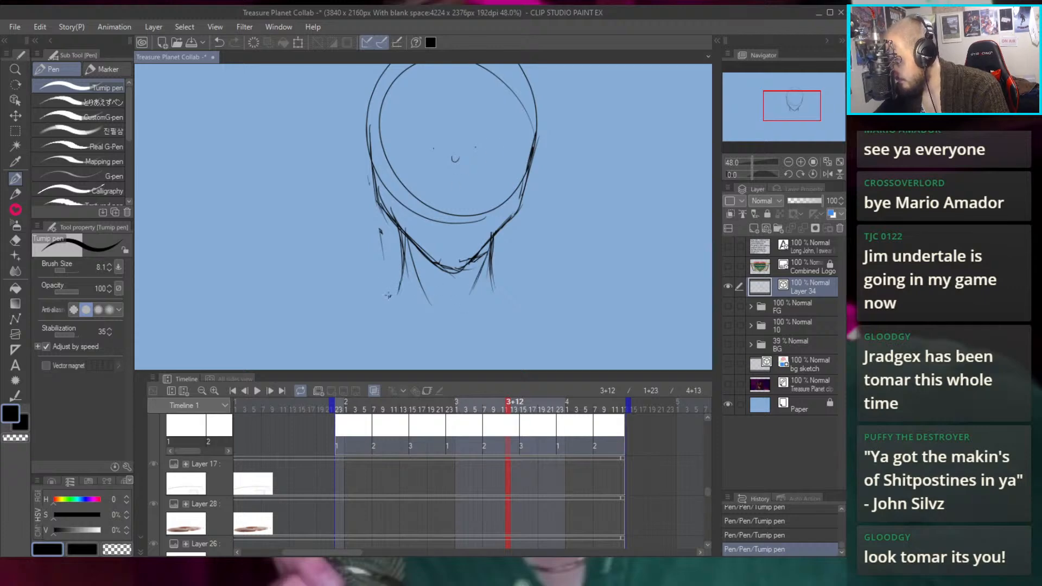
# Try sketching a slanted collar line with sloping shoulders at the base of the neck
pyautogui.moveTo(370, 296); pyautogui.dragTo(456, 328)
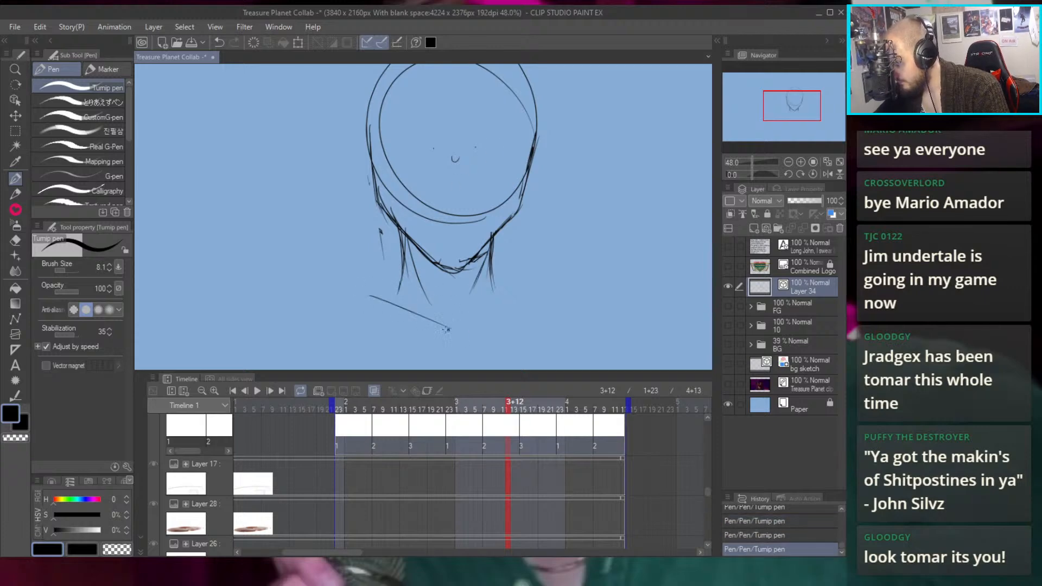
pyautogui.hotkey('ctrl', 'z')
pyautogui.moveTo(362, 313); pyautogui.dragTo(464, 351)
pyautogui.moveTo(399, 289); pyautogui.dragTo(361, 313)
pyautogui.moveTo(365, 311); pyautogui.dragTo(406, 277)
pyautogui.moveTo(492, 285); pyautogui.dragTo(518, 319)
pyautogui.scroll(-3, 465, 216)
pyautogui.scroll(2, 523, 247)
pyautogui.scroll(-1, 502, 200)
pyautogui.scroll(2, 503, 200)
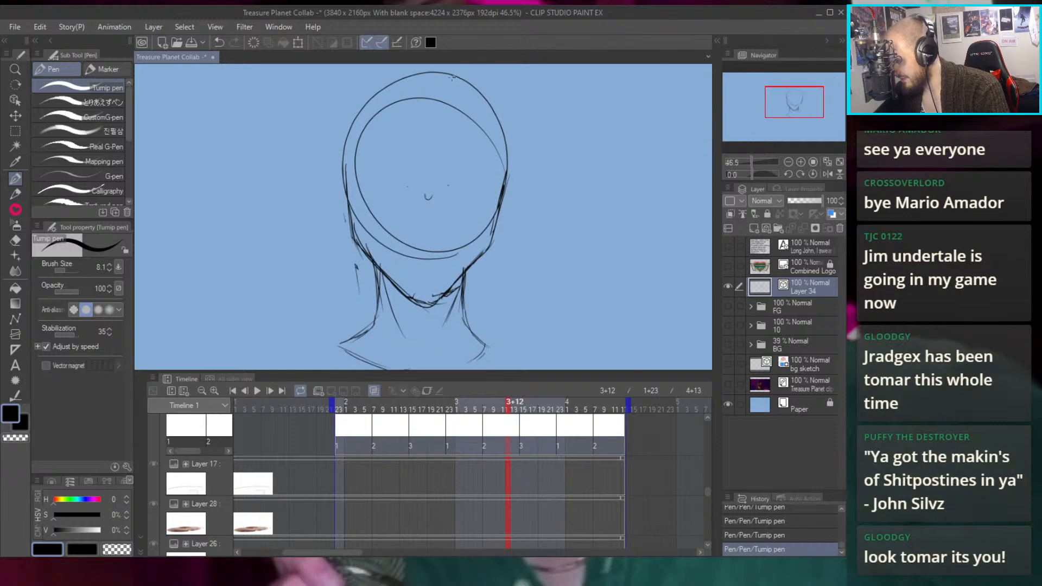
# Erase the collar, shoulder and neck lines below the jaw
pyautogui.press('e')
pyautogui.moveTo(404, 308)
pyautogui.mouseDown()
pyautogui.moveTo(416, 283)
pyautogui.moveTo(403, 271)
pyautogui.moveTo(409, 302)
pyautogui.moveTo(400, 256)
pyautogui.moveTo(395, 302)
pyautogui.mouseUp()
pyautogui.moveTo(396, 300)
pyautogui.mouseDown()
pyautogui.moveTo(393, 313)
pyautogui.moveTo(412, 314)
pyautogui.mouseUp()
pyautogui.moveTo(375, 263)
pyautogui.mouseDown()
pyautogui.moveTo(406, 339)
pyautogui.moveTo(424, 346)
pyautogui.moveTo(503, 314)
pyautogui.moveTo(503, 272)
pyautogui.moveTo(495, 310)
pyautogui.moveTo(496, 261)
pyautogui.moveTo(498, 276)
pyautogui.moveTo(446, 219)
pyautogui.moveTo(474, 273)
pyautogui.mouseUp()
# Redraw both sides of the neck as straighter lines, with short muscle strokes beneath the chin
pyautogui.press('p')
pyautogui.moveTo(405, 242)
pyautogui.mouseDown()
pyautogui.moveTo(407, 317)
pyautogui.moveTo(442, 306)
pyautogui.mouseUp()
pyautogui.press('e')
pyautogui.moveTo(466, 298); pyautogui.dragTo(481, 293)
pyautogui.press('p')
pyautogui.moveTo(416, 262); pyautogui.dragTo(434, 297)
pyautogui.moveTo(478, 267); pyautogui.dragTo(462, 298)
pyautogui.moveTo(487, 243); pyautogui.dragTo(485, 319)
pyautogui.moveTo(491, 265); pyautogui.dragTo(492, 319)
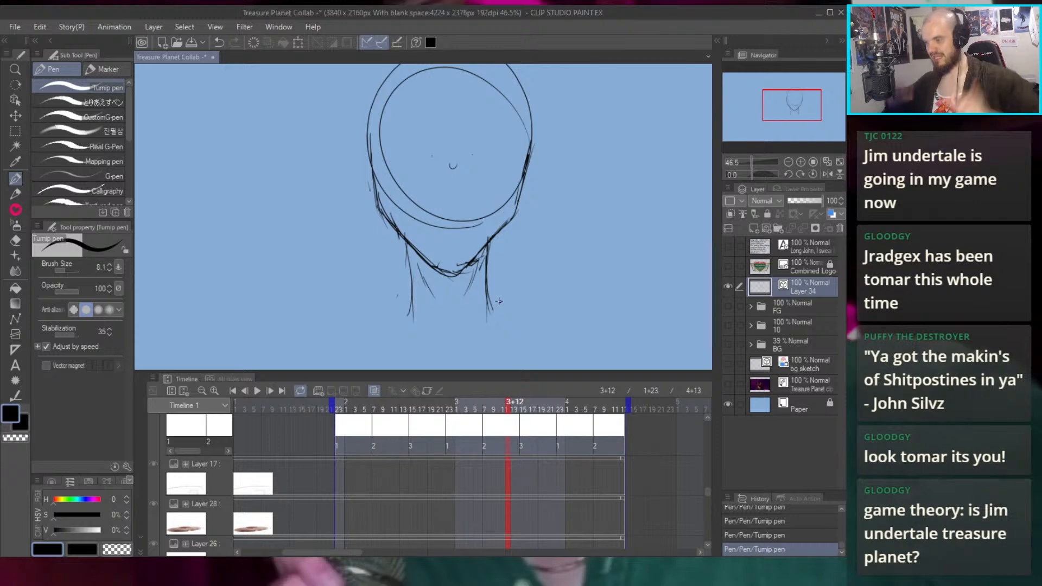
# Undo the latest neck strokes and redraw the two neck muscle lines converging toward the throat
pyautogui.moveTo(409, 246); pyautogui.dragTo(425, 274)
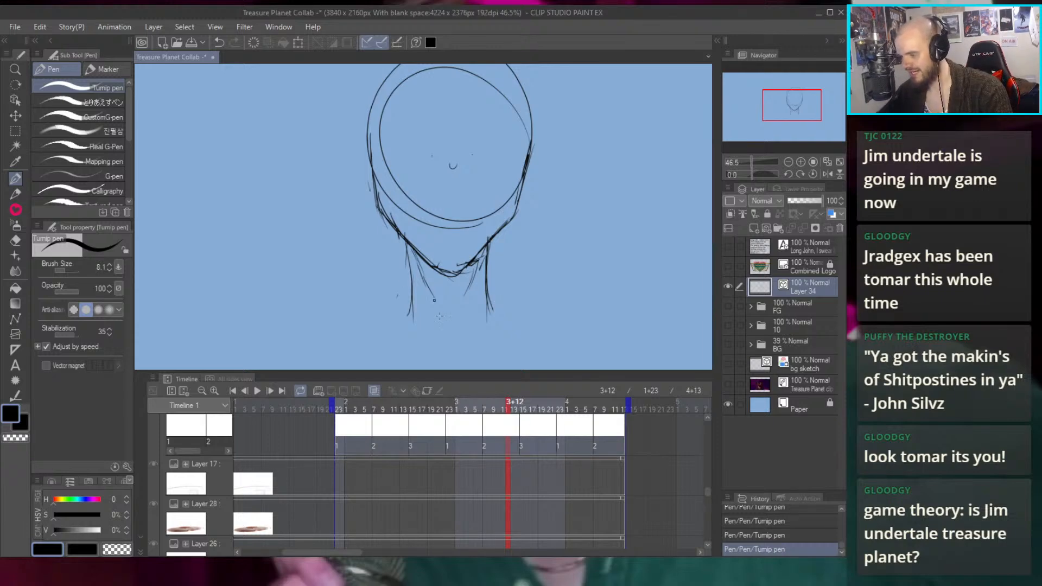
pyautogui.hotkey('ctrl', 'z')
pyautogui.hotkey('ctrl', 'z')
pyautogui.hotkey('ctrl', 'z')
pyautogui.moveTo(439, 320); pyautogui.dragTo(417, 269)
pyautogui.moveTo(462, 331); pyautogui.dragTo(475, 283)
pyautogui.hotkey('ctrl', 'z')
pyautogui.moveTo(459, 321); pyautogui.dragTo(480, 259)
# Sketch short shoulder lines extending outward on both sides of the neck's base
pyautogui.moveTo(497, 216)
pyautogui.mouseDown()
pyautogui.moveTo(507, 256)
pyautogui.moveTo(458, 133)
pyautogui.moveTo(514, 284)
pyautogui.mouseUp()
pyautogui.hotkey('ctrl', 'z')
pyautogui.moveTo(419, 308); pyautogui.dragTo(381, 322)
pyautogui.moveTo(527, 312); pyautogui.dragTo(584, 314)
pyautogui.moveTo(583, 245)
pyautogui.mouseDown()
pyautogui.moveTo(553, 200)
pyautogui.moveTo(477, 168)
pyautogui.mouseUp()
# Erase the tiny face marks and draw a vertical centre line with horizontal guides across the middle and lower face
pyautogui.press('e')
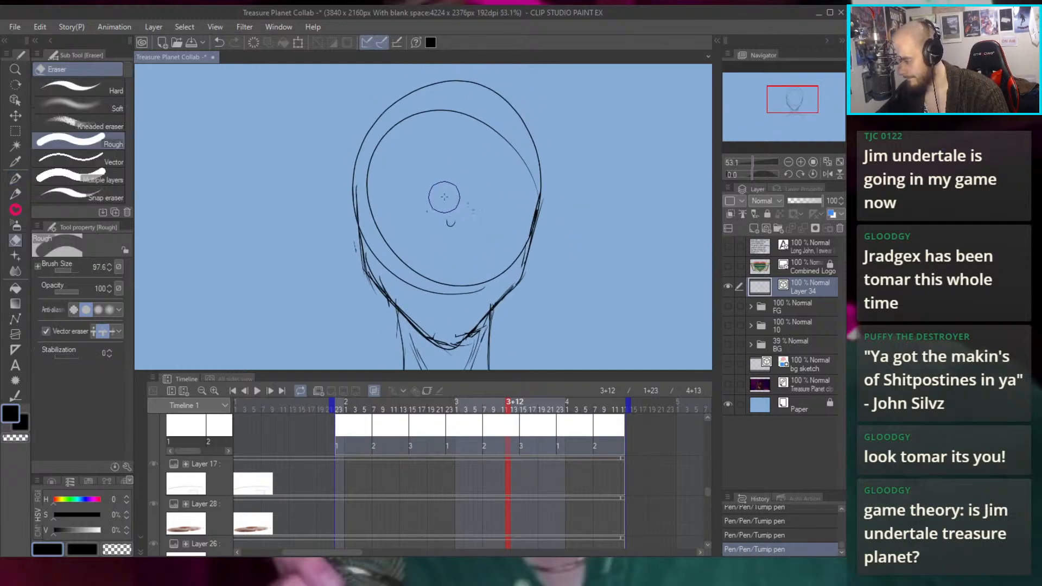
pyautogui.press('p')
pyautogui.moveTo(444, 351); pyautogui.dragTo(443, 82)
pyautogui.moveTo(359, 270); pyautogui.dragTo(506, 273)
pyautogui.moveTo(418, 276); pyautogui.dragTo(526, 282)
pyautogui.hotkey('ctrl', 'z')
pyautogui.moveTo(435, 273); pyautogui.dragTo(521, 279)
pyautogui.moveTo(352, 188); pyautogui.dragTo(561, 184)
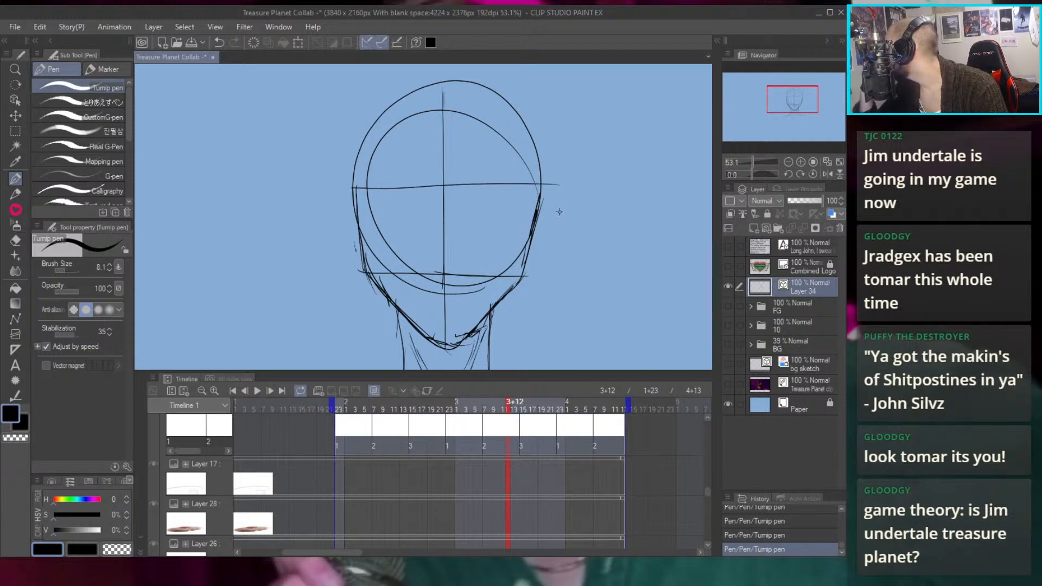
pyautogui.moveTo(559, 212); pyautogui.dragTo(611, 230)
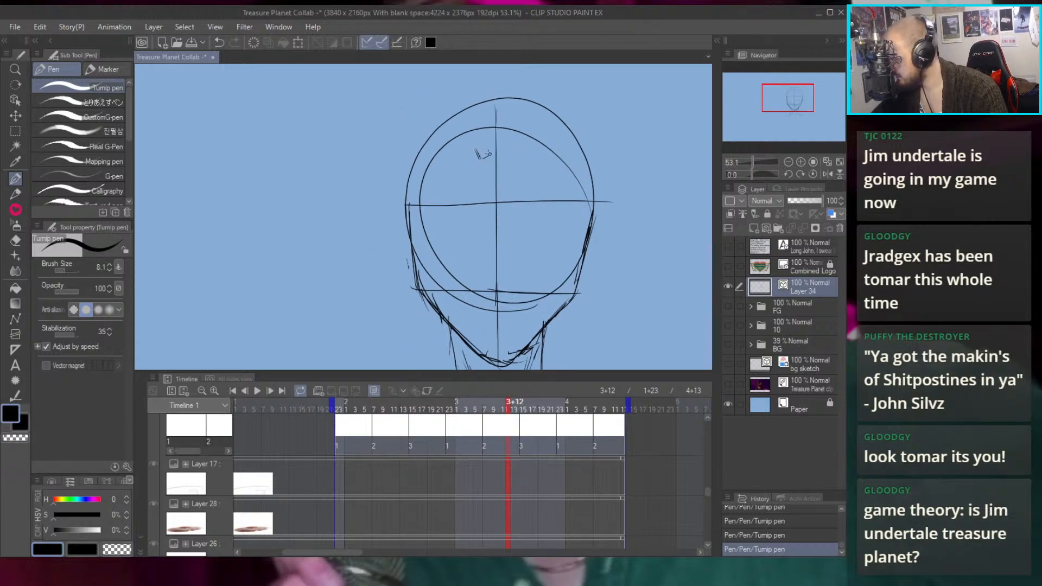
# Undo the stray forehead marks and sketch an ear on each side of the head below the upper guide
pyautogui.hotkey('ctrl', 'z')
pyautogui.hotkey('ctrl', 'z')
pyautogui.hotkey('ctrl', 'z')
pyautogui.moveTo(410, 209)
pyautogui.mouseDown()
pyautogui.moveTo(393, 207)
pyautogui.moveTo(385, 237)
pyautogui.moveTo(411, 259)
pyautogui.moveTo(394, 266)
pyautogui.mouseUp()
pyautogui.moveTo(386, 231); pyautogui.dragTo(414, 270)
pyautogui.moveTo(386, 206); pyautogui.dragTo(381, 249)
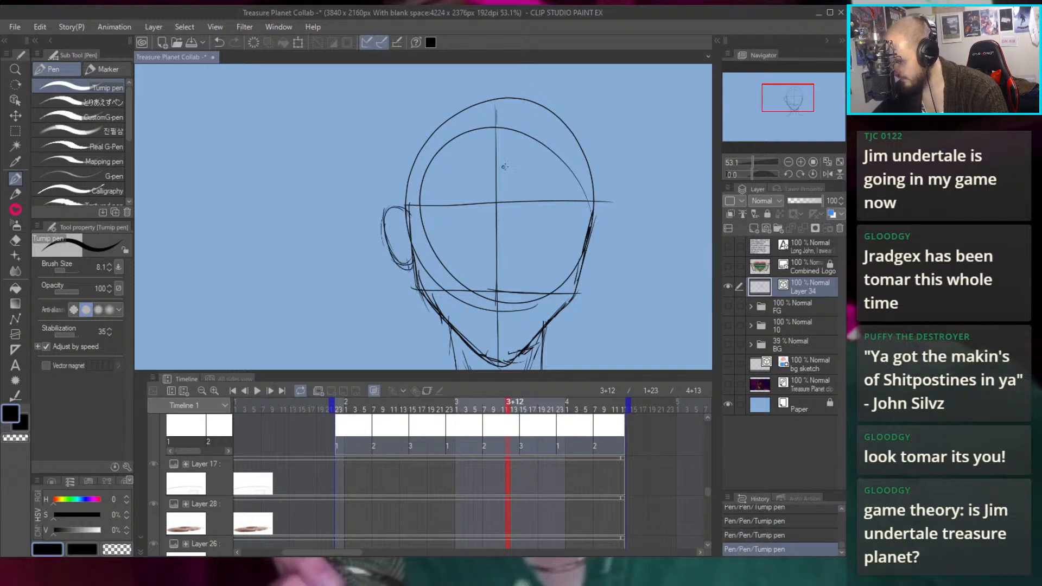
pyautogui.moveTo(590, 221)
pyautogui.mouseDown()
pyautogui.moveTo(618, 203)
pyautogui.moveTo(600, 267)
pyautogui.mouseUp()
pyautogui.moveTo(621, 229)
pyautogui.mouseDown()
pyautogui.moveTo(608, 253)
pyautogui.moveTo(599, 205)
pyautogui.moveTo(588, 227)
pyautogui.mouseUp()
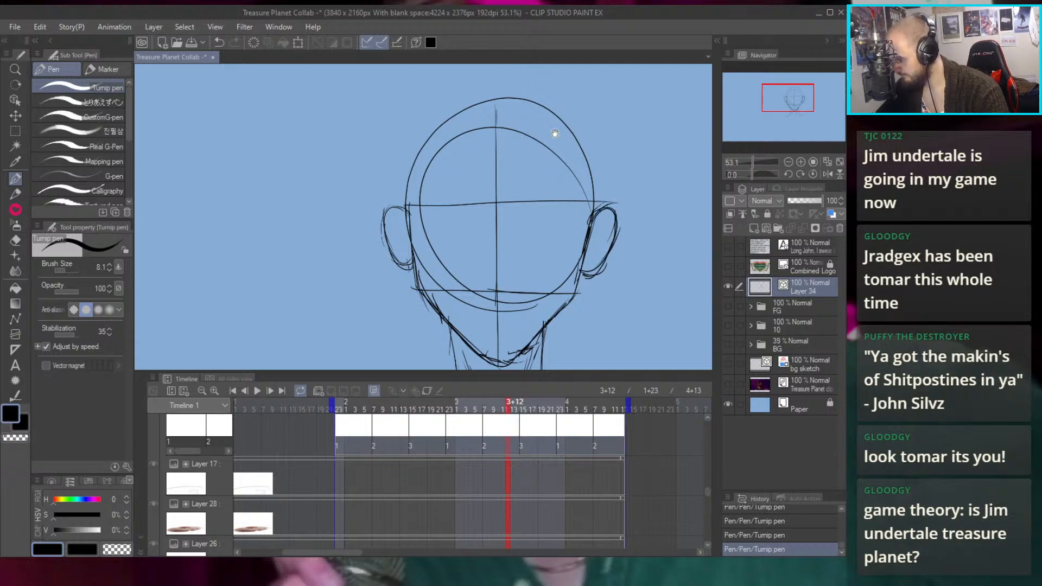
pyautogui.scroll(1, 552, 116)
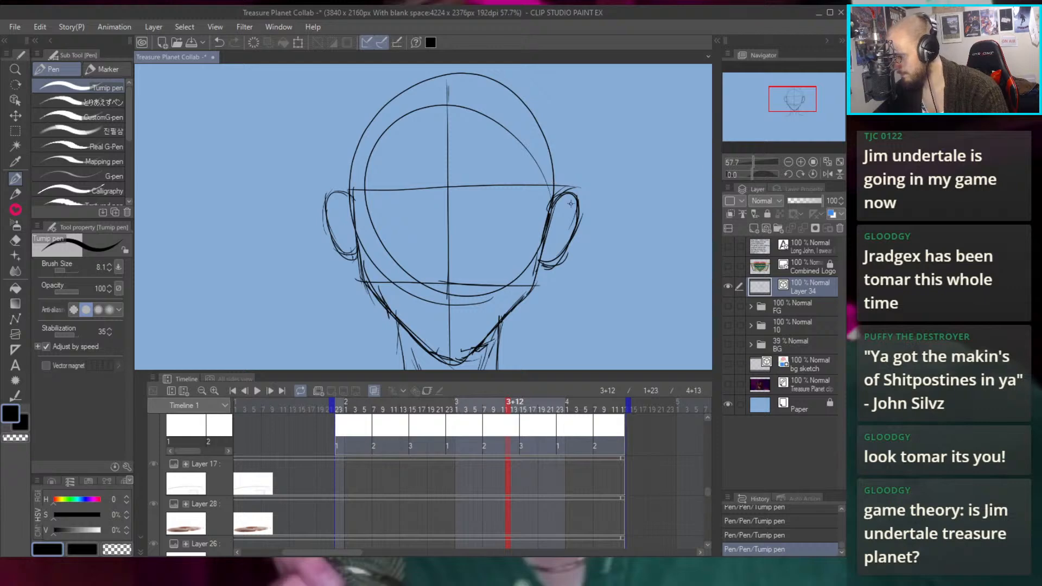
# Erase the rough outline of the ear on the head's right side and redraw its upper curve
pyautogui.press('e')
pyautogui.moveTo(577, 255); pyautogui.dragTo(563, 191)
pyautogui.press('p')
pyautogui.moveTo(557, 190); pyautogui.dragTo(577, 205)
pyautogui.moveTo(576, 206)
pyautogui.mouseDown()
pyautogui.moveTo(546, 257)
pyautogui.moveTo(576, 193)
pyautogui.mouseUp()
# Sketch a curved hairline arching across the forehead from one temple down to the other
pyautogui.moveTo(535, 148)
pyautogui.mouseDown()
pyautogui.moveTo(494, 230)
pyautogui.moveTo(456, 177)
pyautogui.moveTo(460, 194)
pyautogui.mouseUp()
pyautogui.moveTo(397, 283); pyautogui.dragTo(405, 215)
pyautogui.moveTo(397, 258); pyautogui.dragTo(426, 196)
pyautogui.moveTo(399, 236)
pyautogui.mouseDown()
pyautogui.moveTo(444, 189)
pyautogui.moveTo(536, 188)
pyautogui.mouseUp()
pyautogui.moveTo(468, 190)
pyautogui.mouseDown()
pyautogui.moveTo(572, 202)
pyautogui.moveTo(583, 265)
pyautogui.mouseUp()
pyautogui.moveTo(575, 217); pyautogui.dragTo(584, 274)
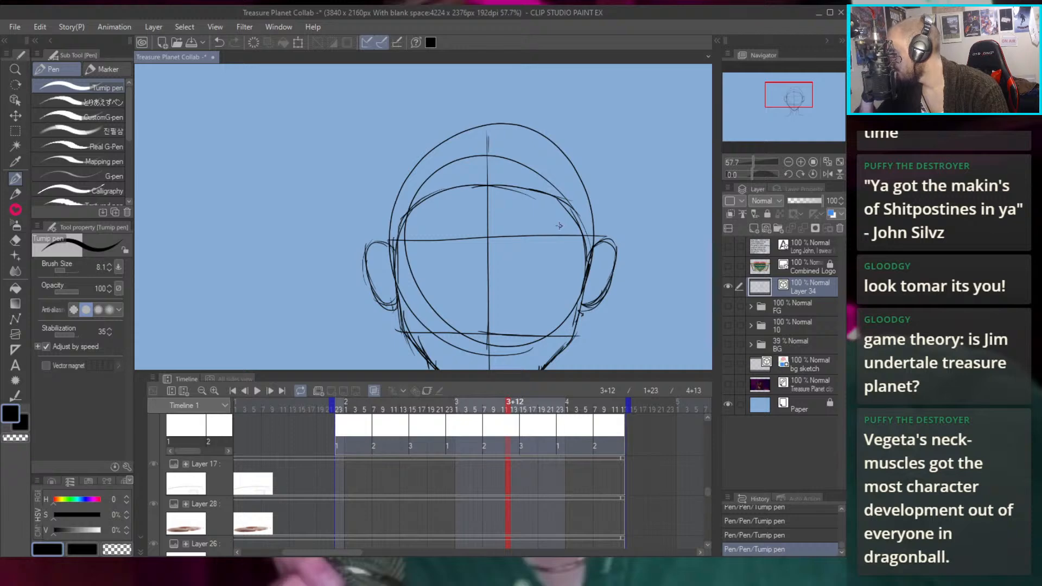
pyautogui.moveTo(555, 198); pyautogui.dragTo(581, 225)
# Redraw the outer skull contour over the top of the head and tidy the curve on its right side
pyautogui.moveTo(392, 251); pyautogui.dragTo(422, 154)
pyautogui.moveTo(421, 156)
pyautogui.mouseDown()
pyautogui.moveTo(524, 136)
pyautogui.moveTo(587, 186)
pyautogui.mouseUp()
pyautogui.moveTo(535, 141)
pyautogui.mouseDown()
pyautogui.moveTo(575, 165)
pyautogui.moveTo(594, 228)
pyautogui.mouseUp()
pyautogui.scroll(5, 515, 117)
pyautogui.press('e')
pyautogui.moveTo(539, 174); pyautogui.dragTo(500, 139)
pyautogui.press('p')
pyautogui.moveTo(568, 228)
pyautogui.mouseDown()
pyautogui.moveTo(546, 138)
pyautogui.moveTo(470, 155)
pyautogui.mouseUp()
# Erase the leftover construction lines on the forehead and delete the inner construction circle's stroke from the face
pyautogui.scroll(2, 537, 150)
pyautogui.press('e')
pyautogui.moveTo(543, 178); pyautogui.dragTo(520, 106)
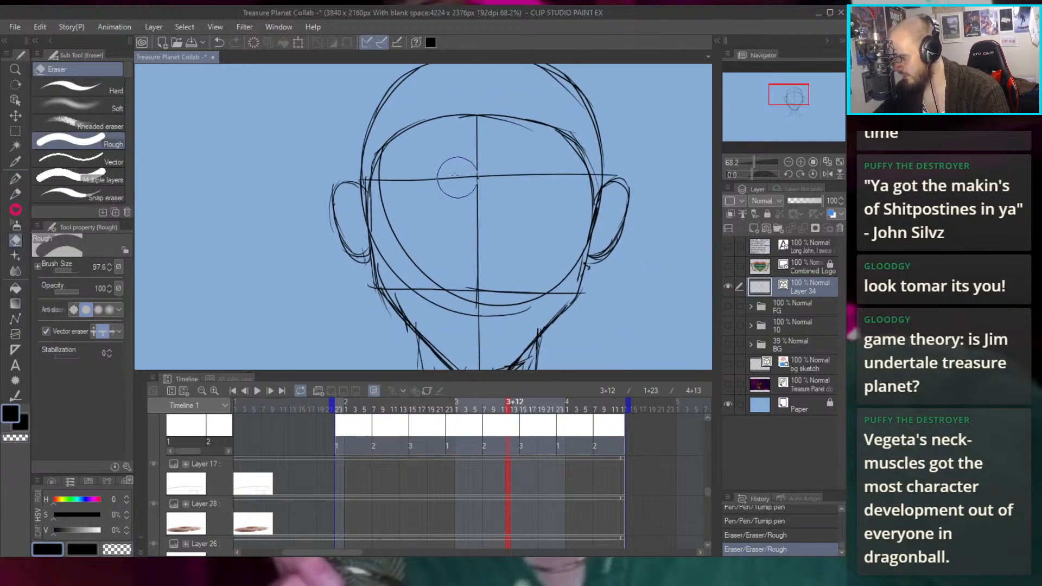
pyautogui.press('o')
pyautogui.click(404, 247)
pyautogui.press('Delete')
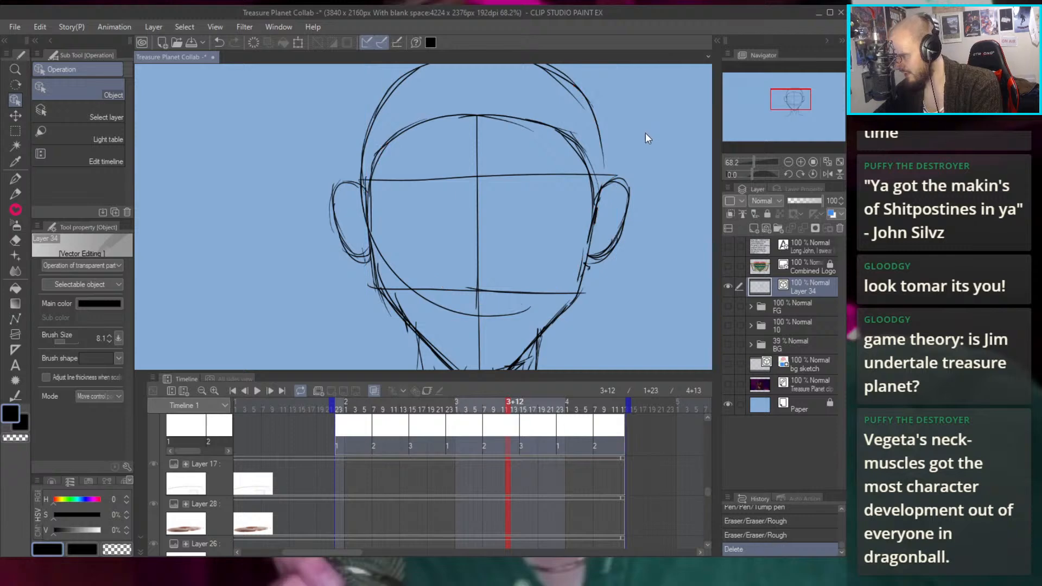
# Extend the outer skull contour on the head's right side down to the top of the ear
pyautogui.press('p')
pyautogui.moveTo(621, 161)
pyautogui.mouseDown()
pyautogui.moveTo(573, 162)
pyautogui.moveTo(549, 192)
pyautogui.mouseUp()
pyautogui.moveTo(551, 188); pyautogui.dragTo(553, 193)
pyautogui.press('Right')
pyautogui.press('Right')
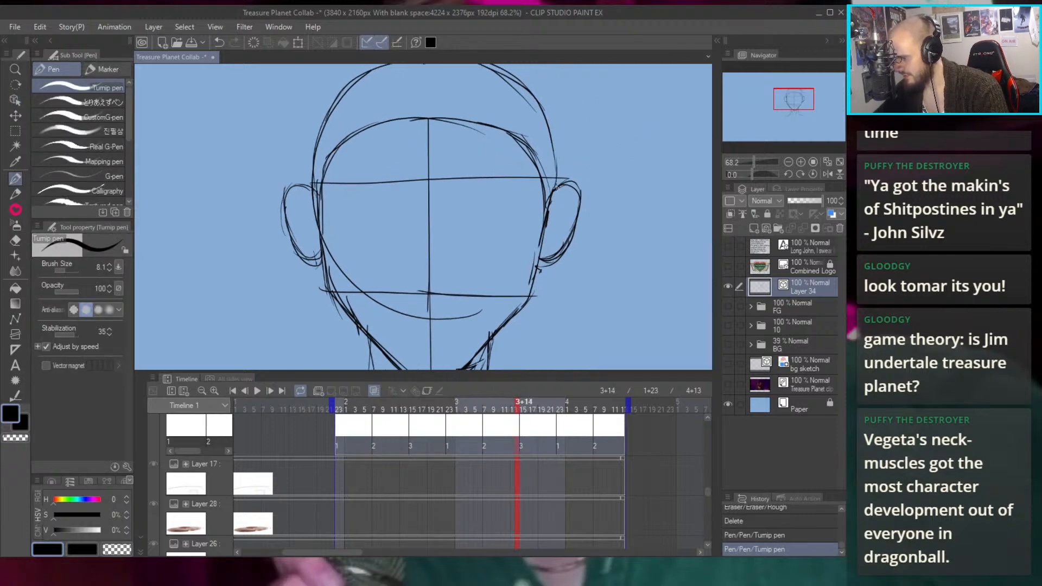
pyautogui.hotkey('ctrl', 'z')
pyautogui.hotkey('ctrl', 'z')
pyautogui.hotkey('ctrl', 'y')
pyautogui.hotkey('ctrl', 'y')
pyautogui.hotkey('ctrl', 'z')
pyautogui.hotkey('ctrl', 'z')
pyautogui.hotkey('ctrl', 'y')
pyautogui.hotkey('ctrl', 'y')
# Sketch the inner ear contour, with its curved upper fold and lower hook, inside the ear on the head's right side
pyautogui.scroll(5, 502, 185)
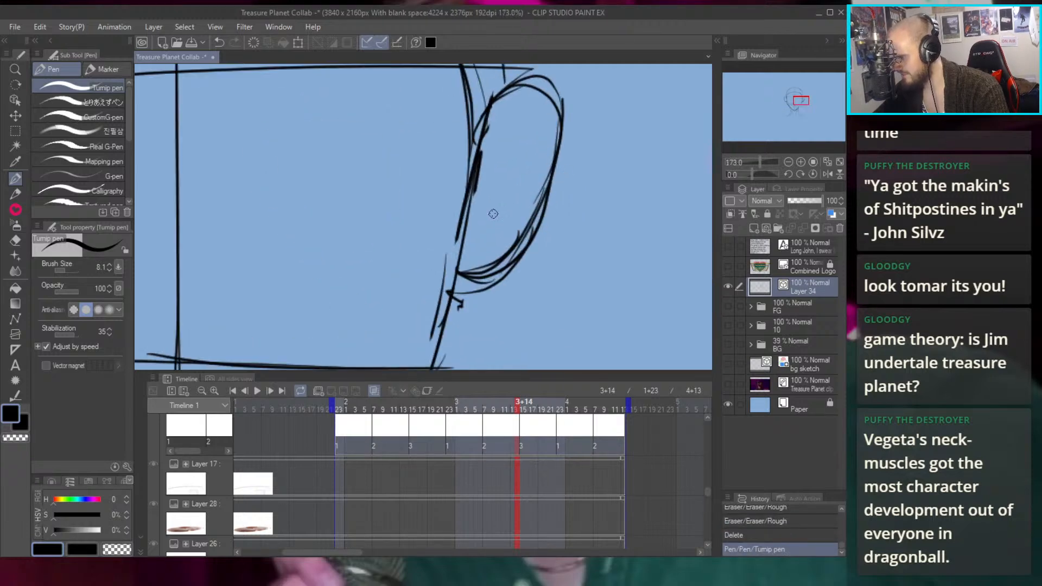
pyautogui.moveTo(486, 216); pyautogui.dragTo(497, 139)
pyautogui.moveTo(500, 157)
pyautogui.mouseDown()
pyautogui.moveTo(509, 122)
pyautogui.moveTo(535, 107)
pyautogui.mouseUp()
pyautogui.moveTo(529, 111)
pyautogui.mouseDown()
pyautogui.moveTo(545, 117)
pyautogui.moveTo(537, 162)
pyautogui.mouseUp()
pyautogui.moveTo(534, 170)
pyautogui.mouseDown()
pyautogui.moveTo(509, 66)
pyautogui.moveTo(598, 219)
pyautogui.moveTo(551, 189)
pyautogui.mouseUp()
pyautogui.moveTo(486, 249); pyautogui.dragTo(509, 270)
pyautogui.hotkey('ctrl', 'z')
pyautogui.hotkey('ctrl', 'z')
pyautogui.moveTo(446, 220)
pyautogui.mouseDown()
pyautogui.moveTo(449, 256)
pyautogui.moveTo(530, 160)
pyautogui.mouseUp()
pyautogui.hotkey('ctrl', 'z')
pyautogui.moveTo(447, 249)
pyautogui.mouseDown()
pyautogui.moveTo(467, 256)
pyautogui.moveTo(521, 183)
pyautogui.mouseUp()
# Sketch a matching inner ear contour inside the ear on the head's left side
pyautogui.scroll(-5, 521, 182)
pyautogui.moveTo(420, 177); pyautogui.dragTo(634, 254)
pyautogui.scroll(4, 365, 256)
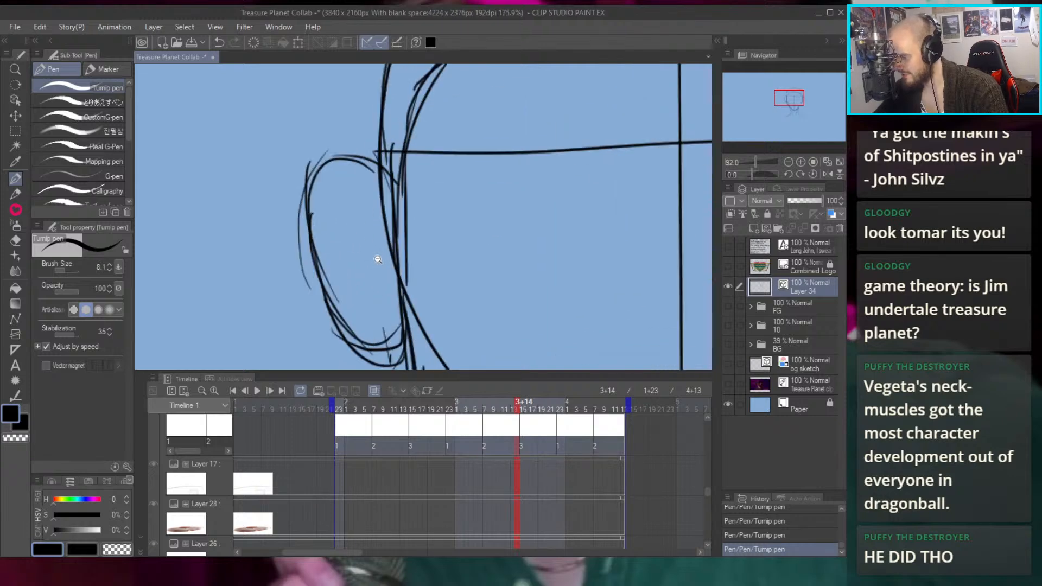
pyautogui.moveTo(416, 298)
pyautogui.mouseDown()
pyautogui.moveTo(403, 210)
pyautogui.moveTo(386, 191)
pyautogui.moveTo(371, 217)
pyautogui.moveTo(379, 267)
pyautogui.mouseUp()
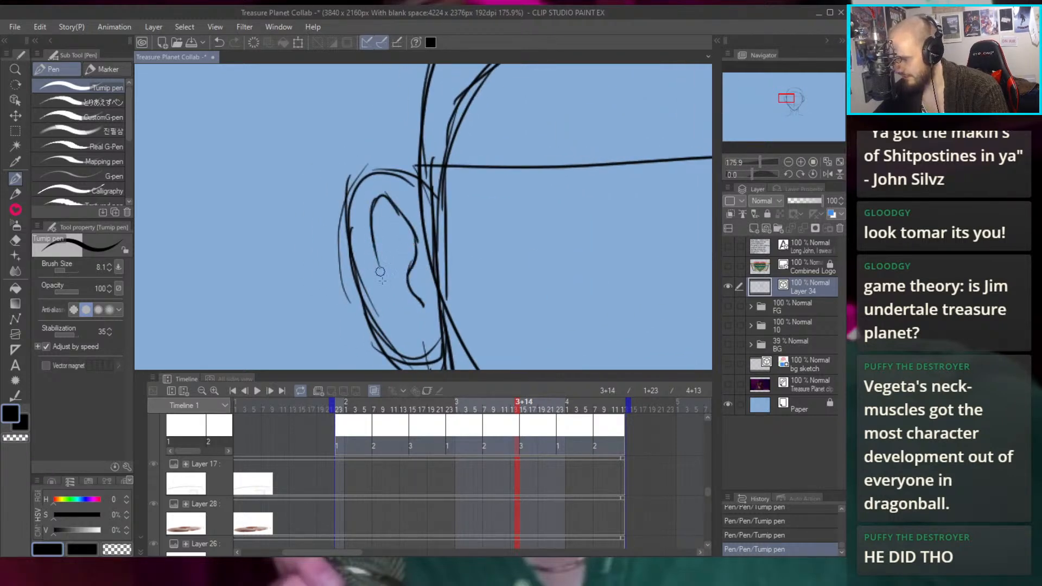
pyautogui.moveTo(422, 308); pyautogui.dragTo(411, 333)
pyautogui.scroll(-5, 411, 332)
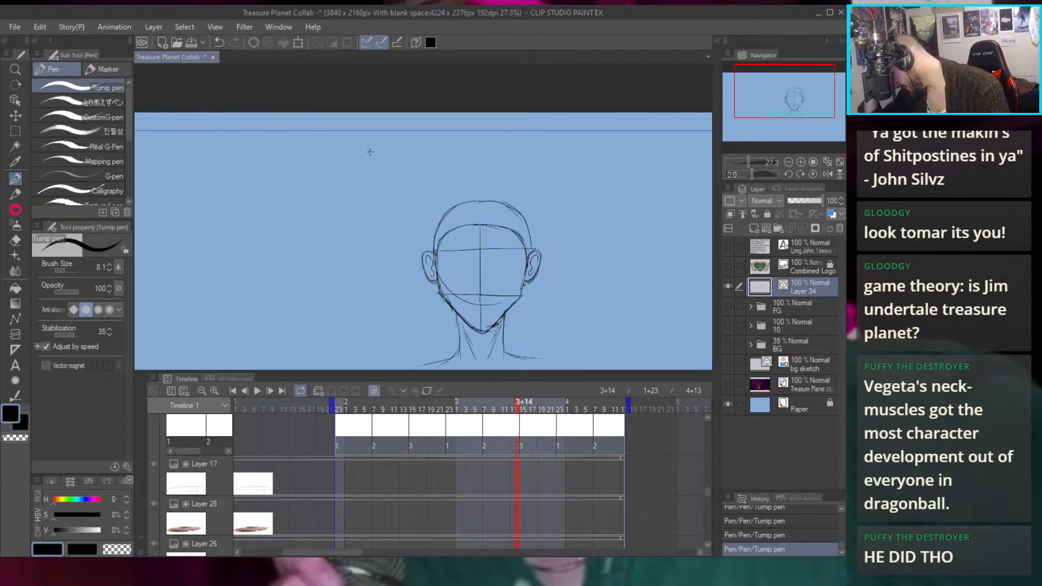
pyautogui.scroll(4, 554, 277)
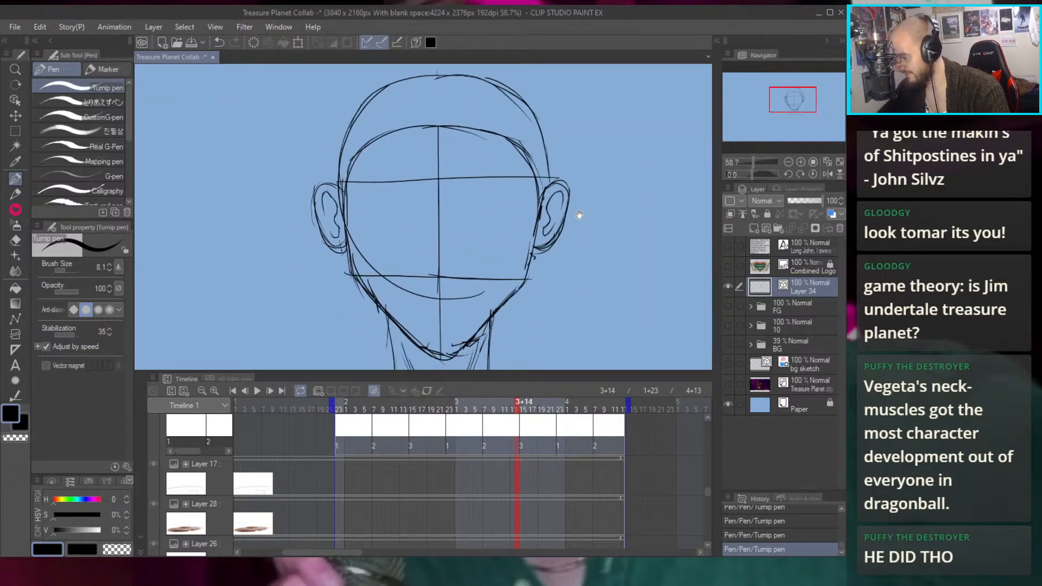
# Outline the ear on the head's right side with a Polyline selection, widen it to 121%, rotate it 1.3 degrees and place it beside the opposite ear
pyautogui.press('m')
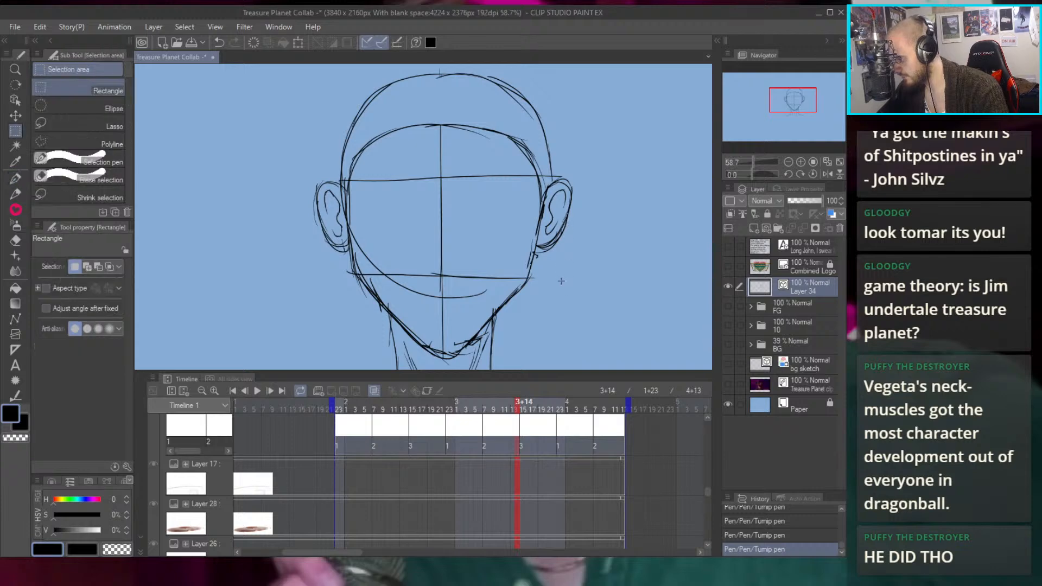
pyautogui.click(97, 139)
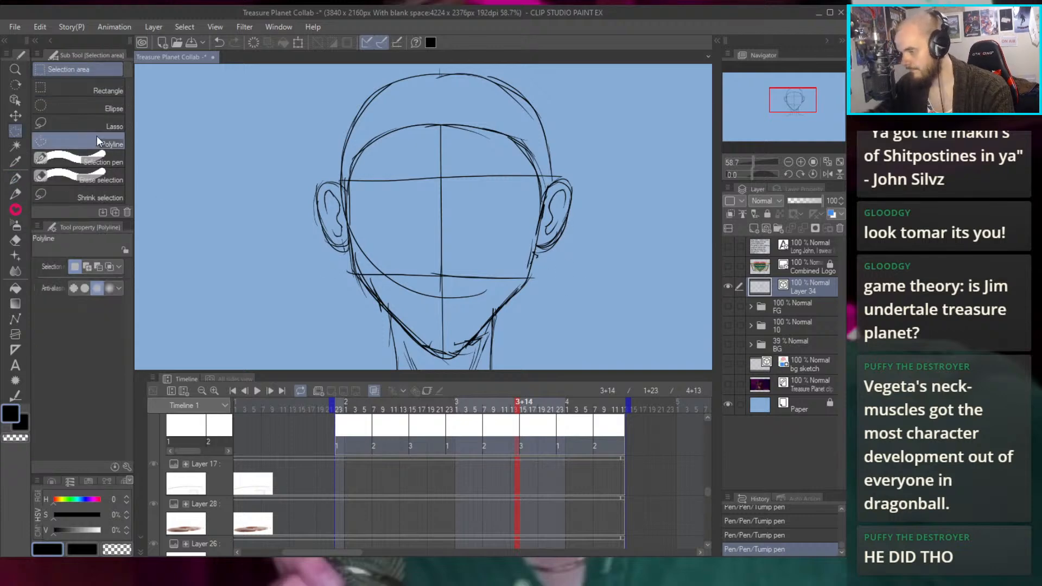
pyautogui.click(542, 286)
pyautogui.click(536, 243)
pyautogui.click(542, 221)
pyautogui.scroll(3, 542, 222)
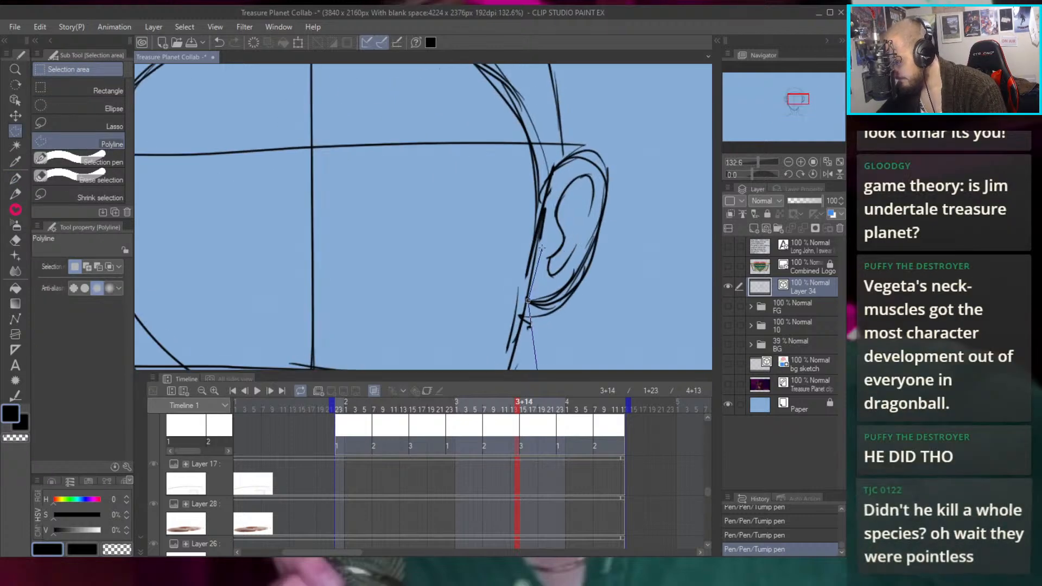
pyautogui.click(581, 136)
pyautogui.scroll(-3, 619, 146)
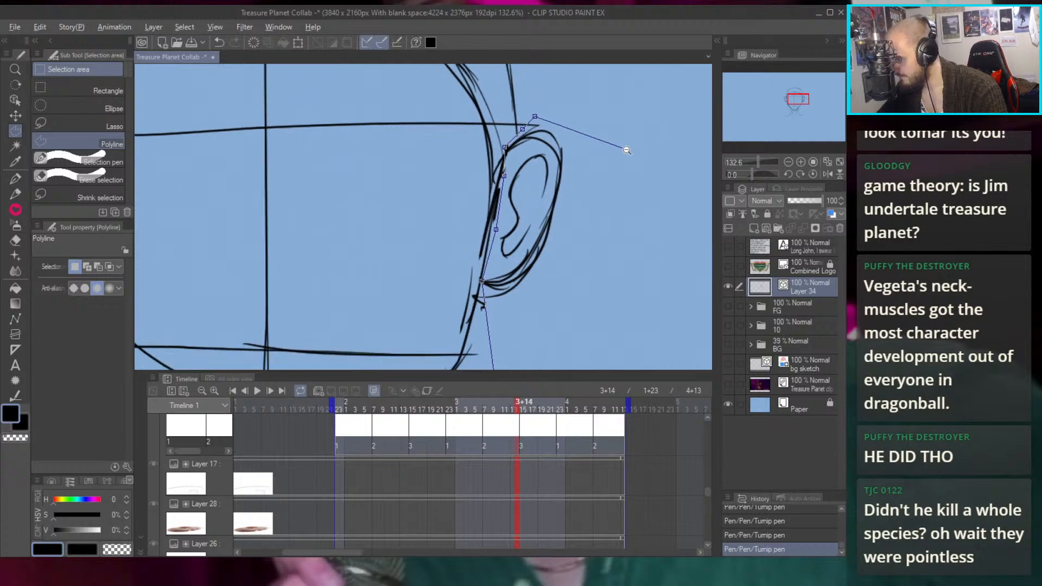
pyautogui.click(630, 162)
pyautogui.click(633, 203)
pyautogui.click(561, 266)
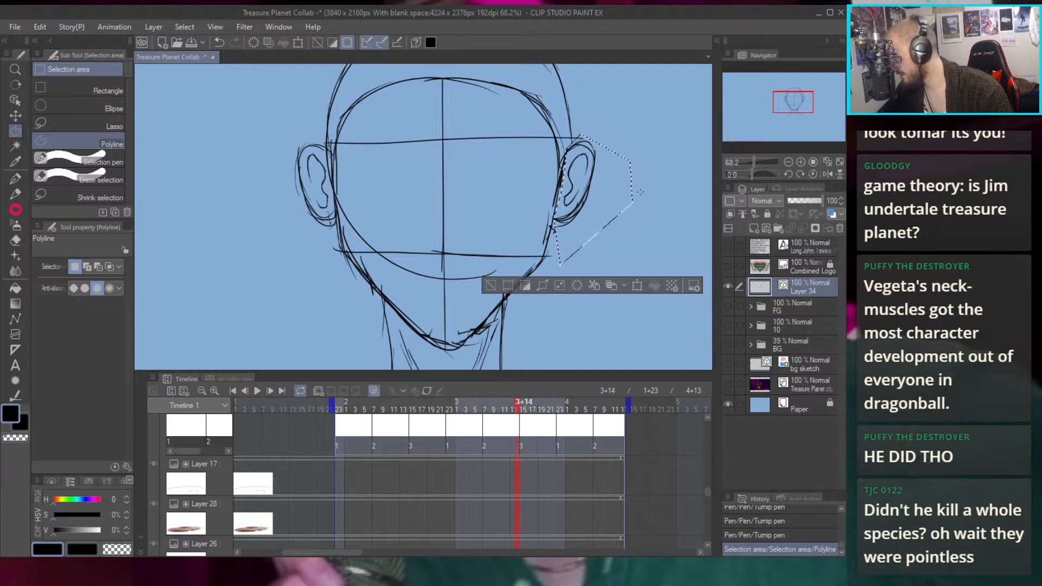
pyautogui.hotkey('ctrl', 't')
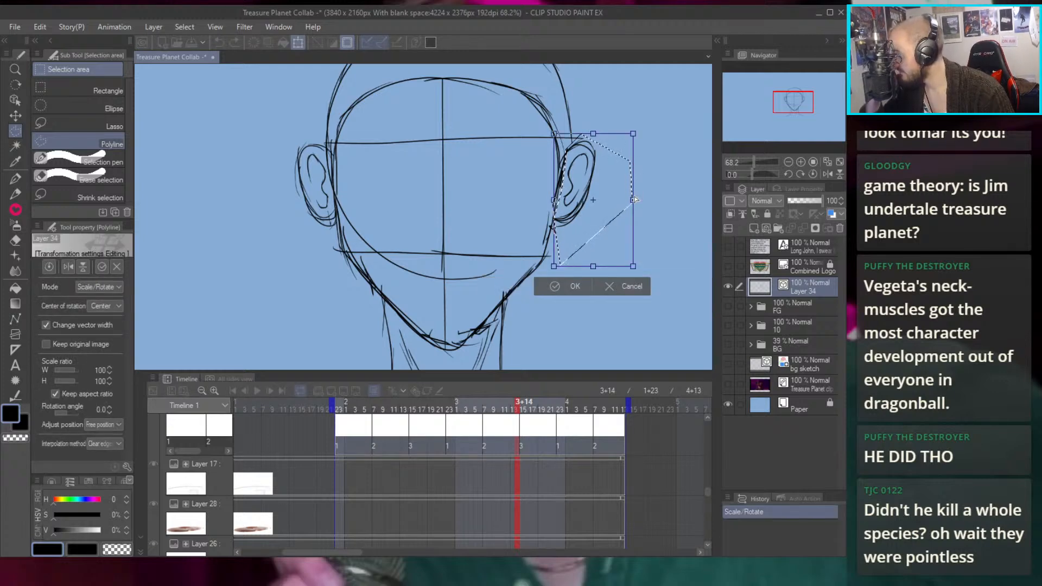
pyautogui.moveTo(633, 202); pyautogui.dragTo(309, 194)
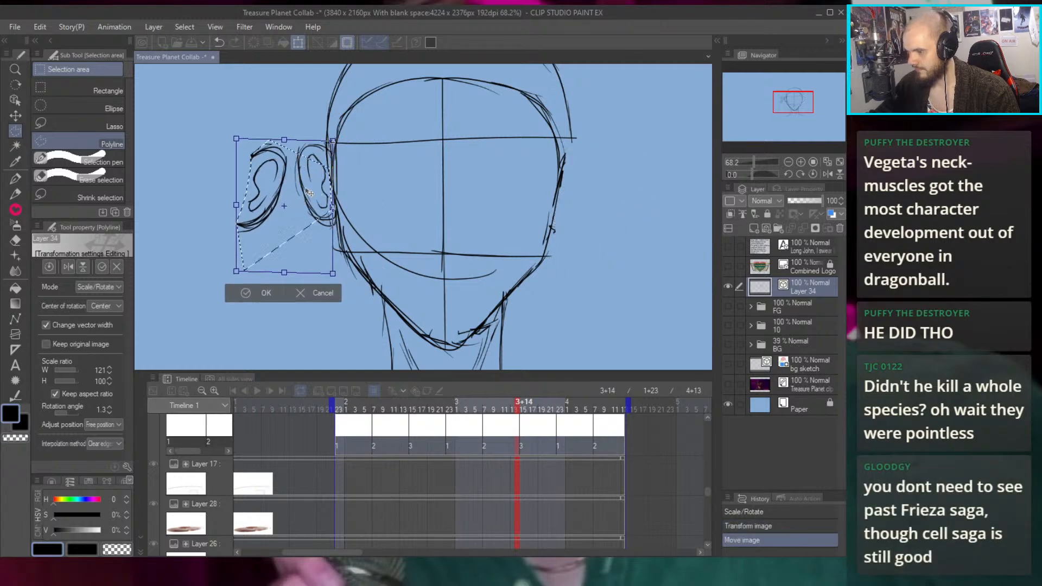
pyautogui.click(266, 291)
# Reselect the widened ear with a polyline outline, move it back against the head's right side and clear the selection
pyautogui.moveTo(285, 278); pyautogui.dragTo(403, 302)
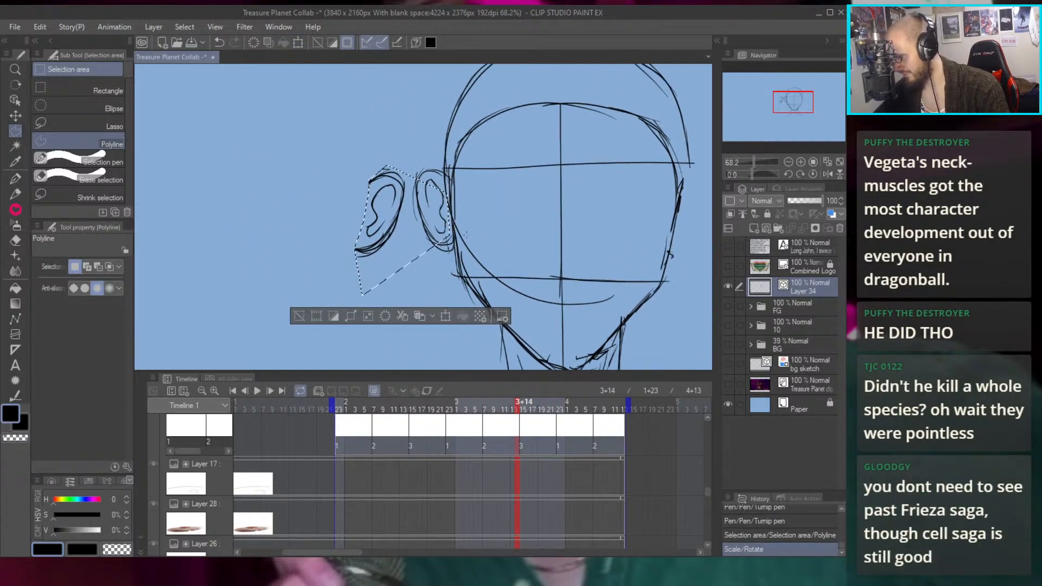
pyautogui.click(413, 290)
pyautogui.click(408, 231)
pyautogui.click(410, 169)
pyautogui.click(444, 127)
pyautogui.click(492, 174)
pyautogui.click(491, 249)
pyautogui.click(413, 291)
pyautogui.moveTo(554, 201); pyautogui.dragTo(499, 212)
pyautogui.press('k')
pyautogui.hotkey('ctrl', 't')
pyautogui.moveTo(343, 200); pyautogui.dragTo(656, 199)
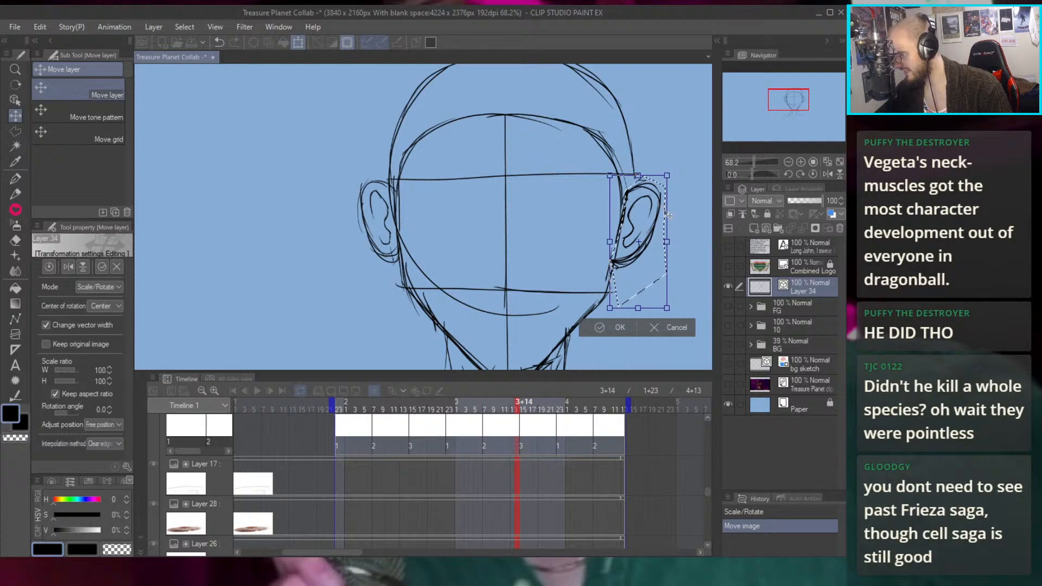
pyautogui.click(604, 328)
pyautogui.hotkey('ctrl', 'd')
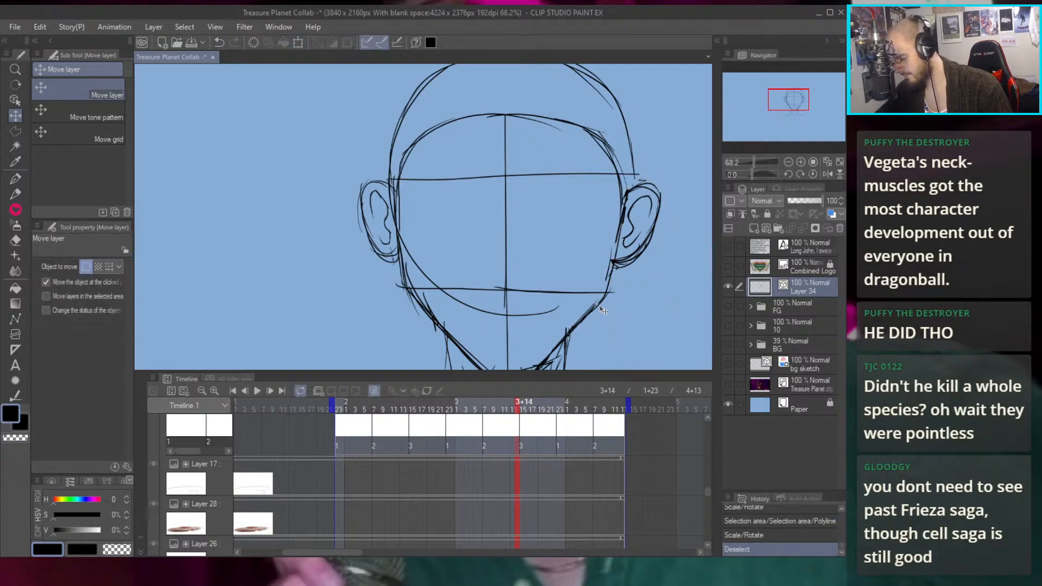
# Select the ear on the head's right side again, then shift and rotate it to sit level with the opposite ear
pyautogui.press('p')
pyautogui.moveTo(641, 185); pyautogui.dragTo(574, 182)
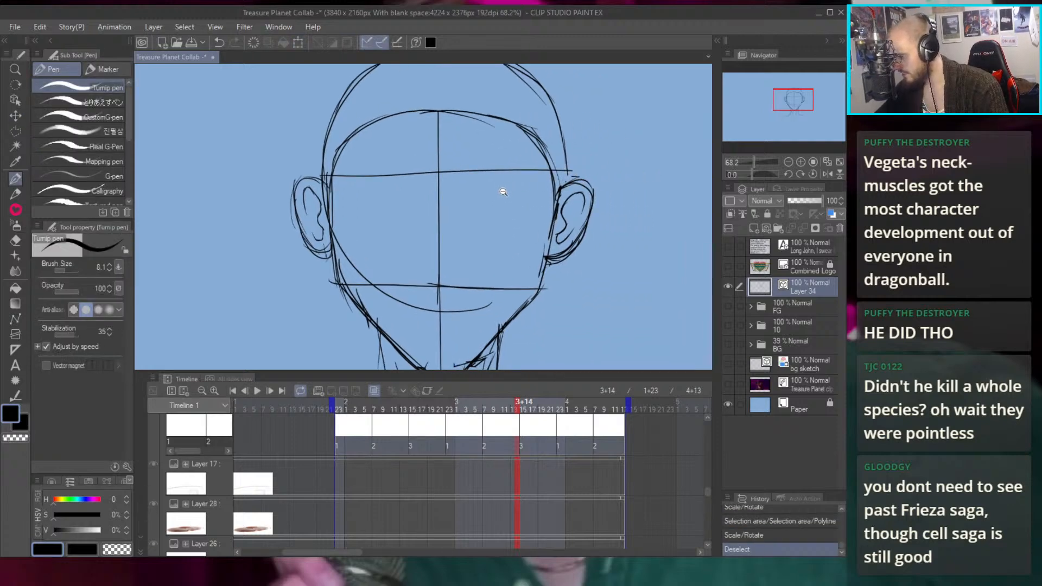
pyautogui.scroll(1, 505, 189)
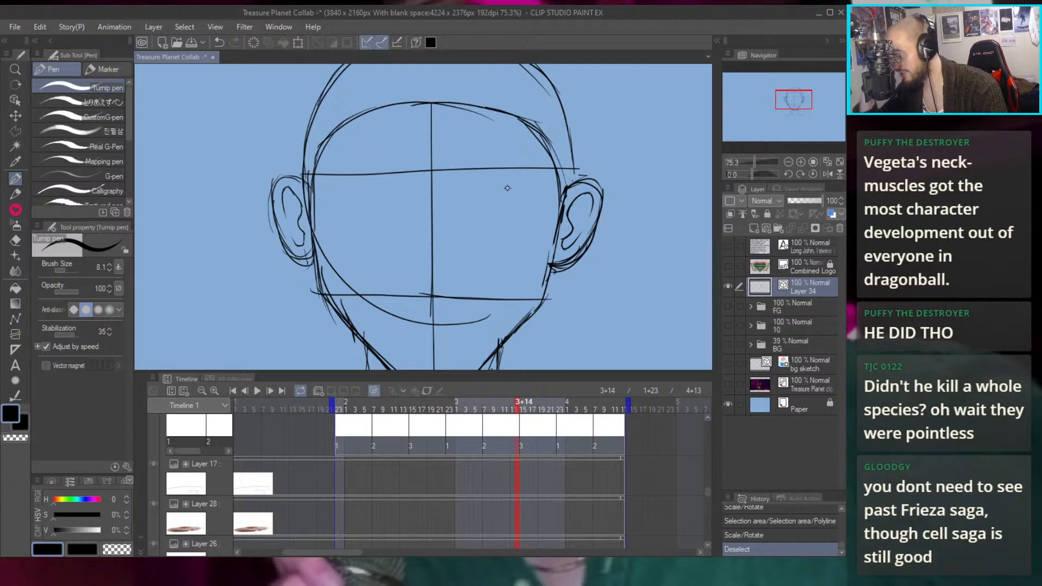
pyautogui.moveTo(617, 158); pyautogui.dragTo(589, 161)
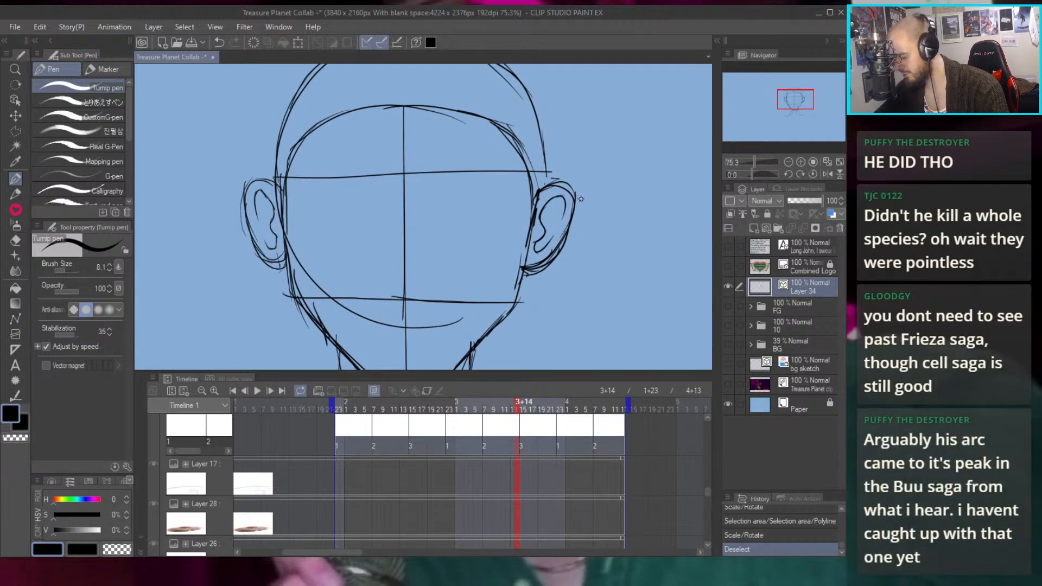
pyautogui.press('m')
pyautogui.click(583, 177)
pyautogui.click(585, 242)
pyautogui.click(540, 292)
pyautogui.click(524, 274)
pyautogui.click(525, 255)
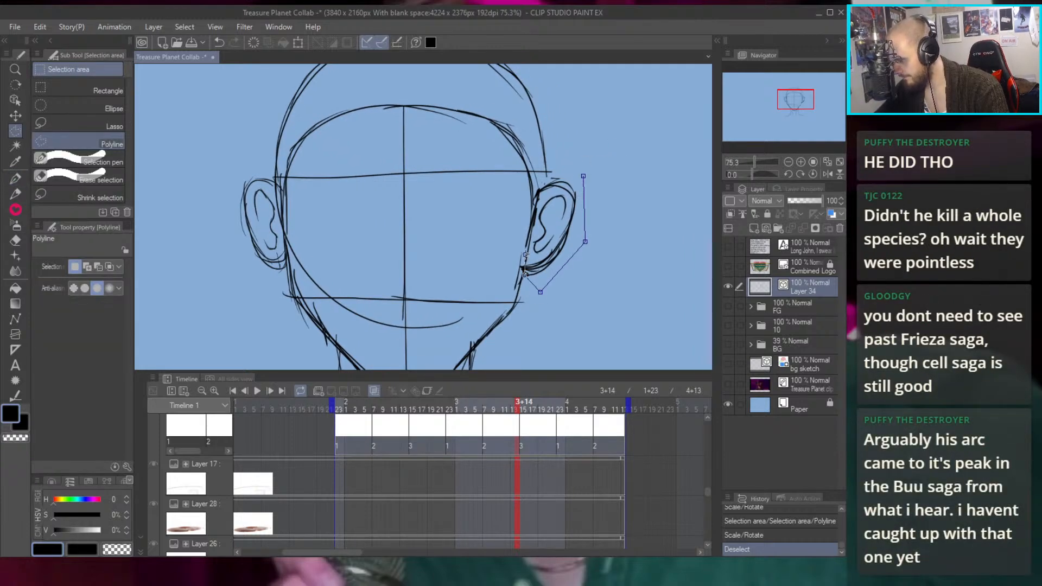
pyautogui.click(537, 190)
pyautogui.click(573, 163)
pyautogui.click(583, 177)
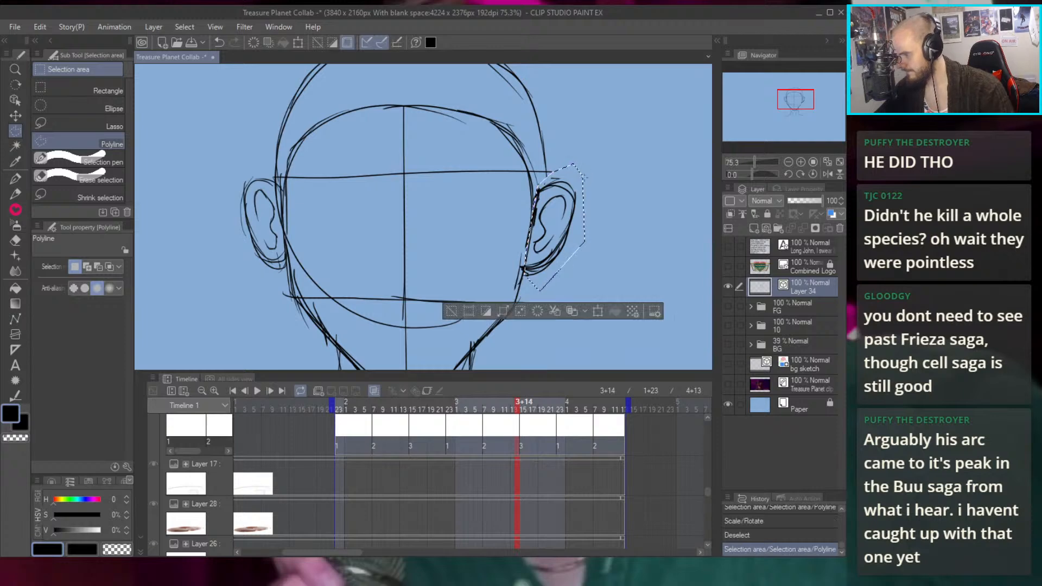
pyautogui.press('k')
pyautogui.hotkey('ctrl', 't')
pyautogui.moveTo(556, 228); pyautogui.dragTo(551, 189)
pyautogui.moveTo(621, 255); pyautogui.dragTo(630, 271)
pyautogui.moveTo(559, 239); pyautogui.dragTo(513, 296)
pyautogui.click(539, 309)
pyautogui.hotkey('ctrl', 'd')
# Try a hairline arc rising from mid-forehead and curving down to the temple on the head's right side
pyautogui.press('p')
pyautogui.scroll(-5, 537, 163)
pyautogui.scroll(5, 527, 143)
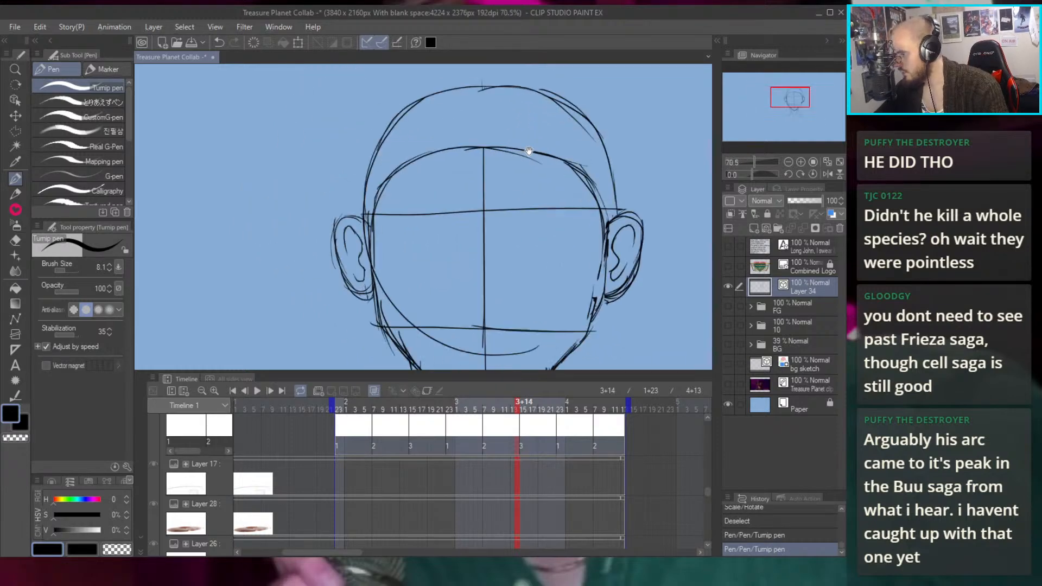
pyautogui.scroll(-2, 466, 174)
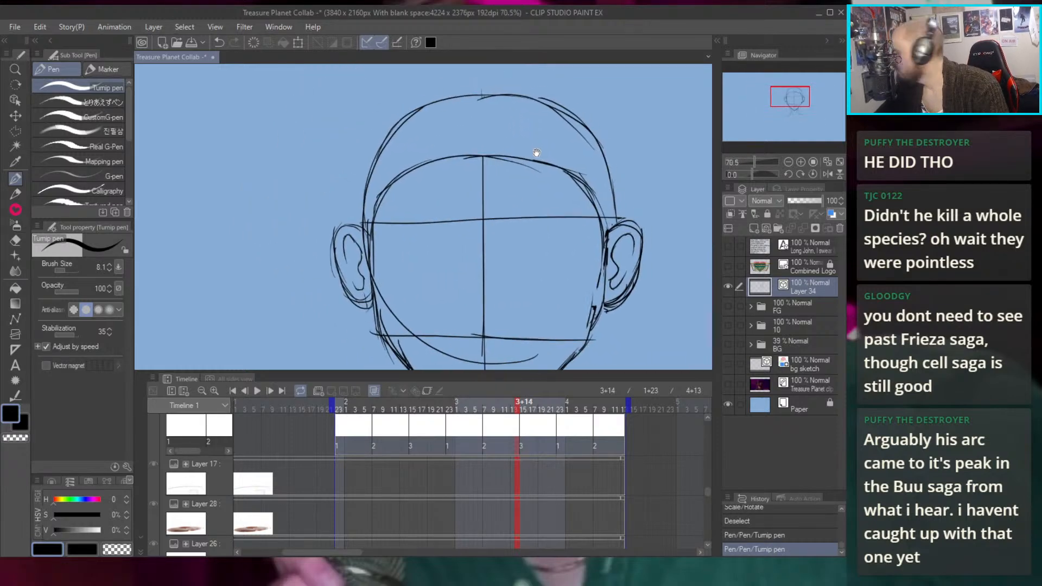
pyautogui.scroll(2, 540, 156)
pyautogui.moveTo(430, 181)
pyautogui.mouseDown()
pyautogui.moveTo(471, 144)
pyautogui.moveTo(565, 217)
pyautogui.mouseUp()
pyautogui.moveTo(530, 161); pyautogui.dragTo(579, 279)
pyautogui.hotkey('ctrl', 'z')
pyautogui.hotkey('ctrl', 'z')
pyautogui.hotkey('ctrl', 'z')
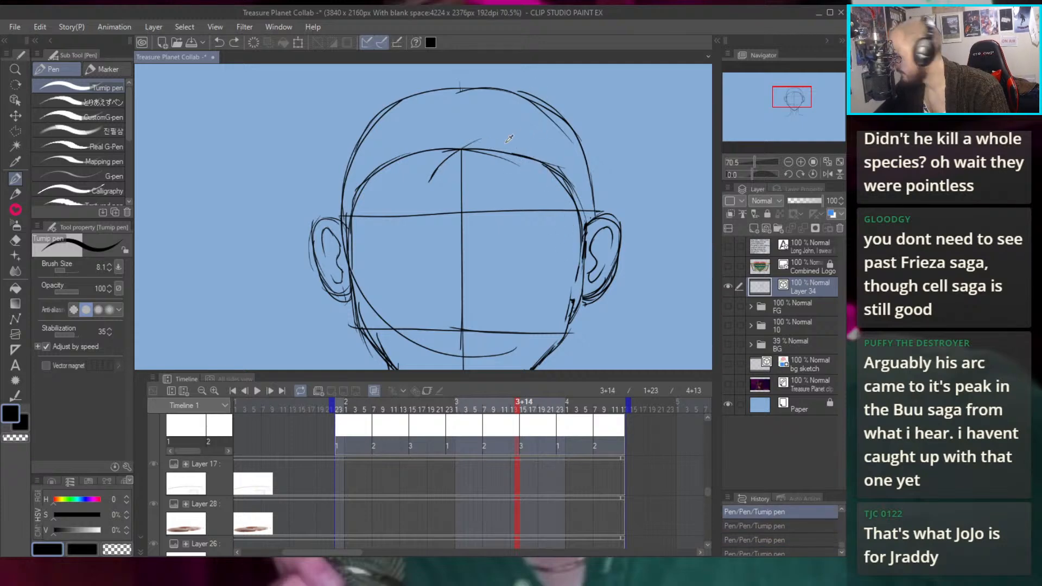
pyautogui.moveTo(431, 178)
pyautogui.mouseDown()
pyautogui.moveTo(468, 144)
pyautogui.moveTo(564, 207)
pyautogui.mouseUp()
pyautogui.moveTo(546, 162); pyautogui.dragTo(591, 230)
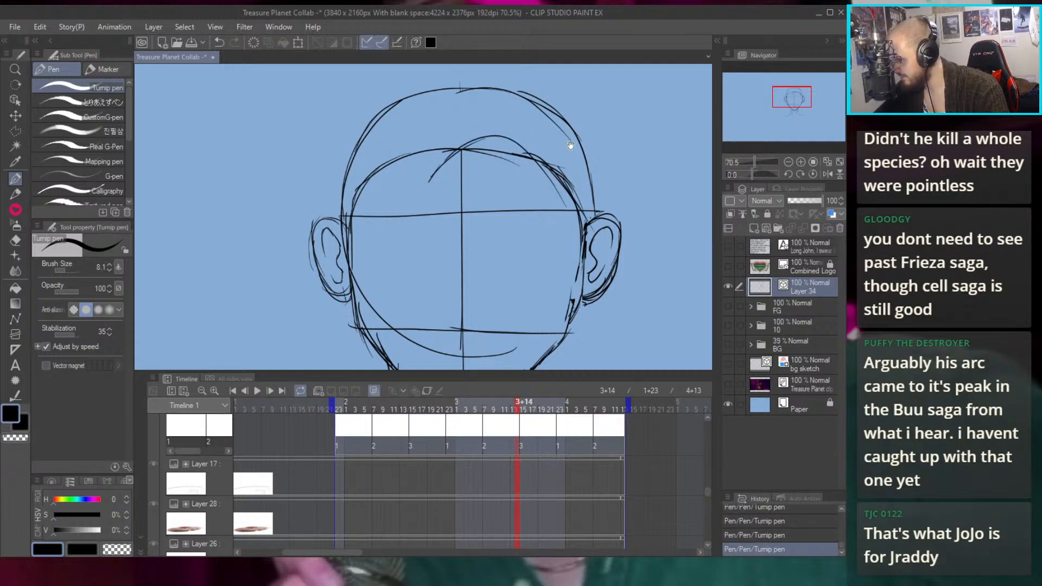
# Try a second hairline curve on the head's left side, meeting the first in a pointed peak on the forehead
pyautogui.scroll(-1, 499, 195)
pyautogui.moveTo(463, 224)
pyautogui.mouseDown()
pyautogui.moveTo(435, 190)
pyautogui.moveTo(411, 211)
pyautogui.moveTo(455, 213)
pyautogui.moveTo(432, 201)
pyautogui.moveTo(418, 221)
pyautogui.moveTo(395, 343)
pyautogui.mouseUp()
pyautogui.hotkey('ctrl', 'z')
pyautogui.hotkey('ctrl', 'z')
pyautogui.hotkey('ctrl', 'z')
pyautogui.hotkey('ctrl', 'z')
pyautogui.moveTo(437, 191); pyautogui.dragTo(383, 328)
# Try loose hair strands sweeping from the parting above the forehead down past the ear on the head's left side
pyautogui.moveTo(385, 272)
pyautogui.mouseDown()
pyautogui.moveTo(380, 311)
pyautogui.moveTo(374, 267)
pyautogui.mouseUp()
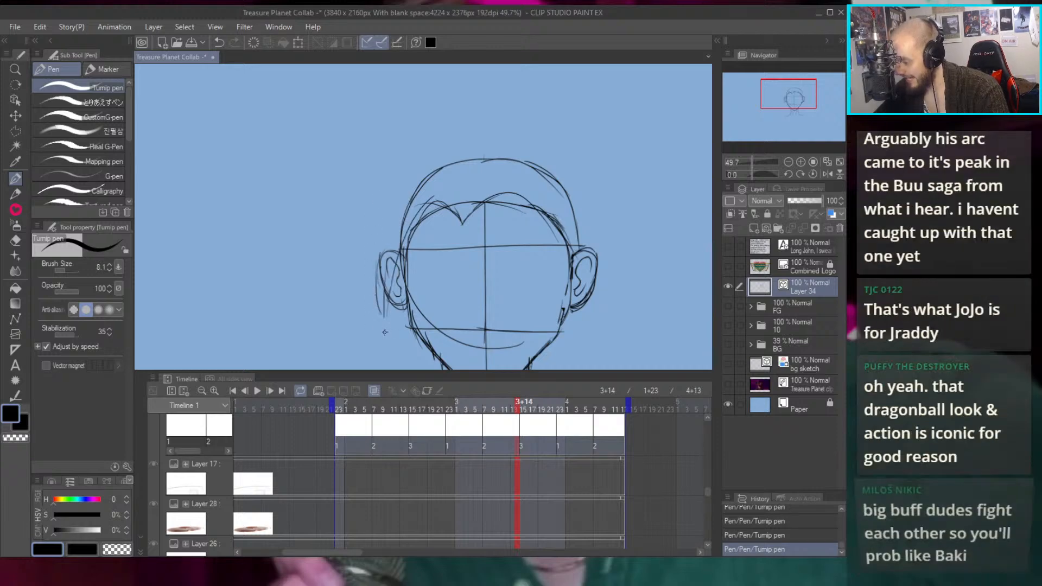
pyautogui.moveTo(379, 320)
pyautogui.mouseDown()
pyautogui.moveTo(371, 233)
pyautogui.moveTo(371, 301)
pyautogui.mouseUp()
pyautogui.moveTo(382, 211); pyautogui.dragTo(366, 255)
pyautogui.moveTo(456, 183)
pyautogui.mouseDown()
pyautogui.moveTo(466, 200)
pyautogui.moveTo(442, 155)
pyautogui.moveTo(394, 175)
pyautogui.moveTo(362, 258)
pyautogui.mouseUp()
pyautogui.hotkey('ctrl', 'z')
pyautogui.hotkey('ctrl', 'z')
pyautogui.hotkey('ctrl', 'z')
pyautogui.hotkey('ctrl', 'z')
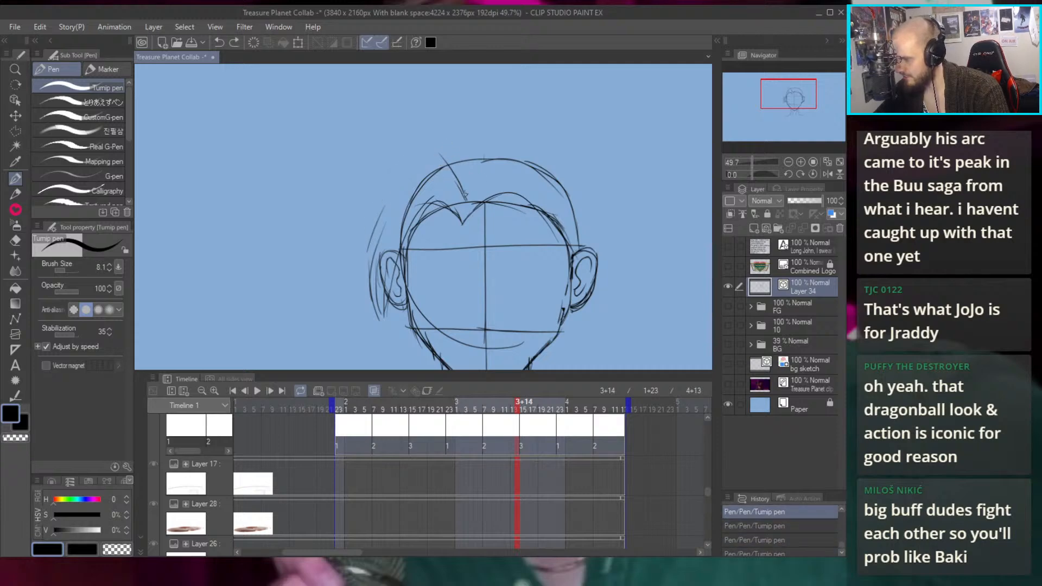
pyautogui.moveTo(442, 157)
pyautogui.mouseDown()
pyautogui.moveTo(410, 171)
pyautogui.moveTo(384, 204)
pyautogui.moveTo(353, 299)
pyautogui.mouseUp()
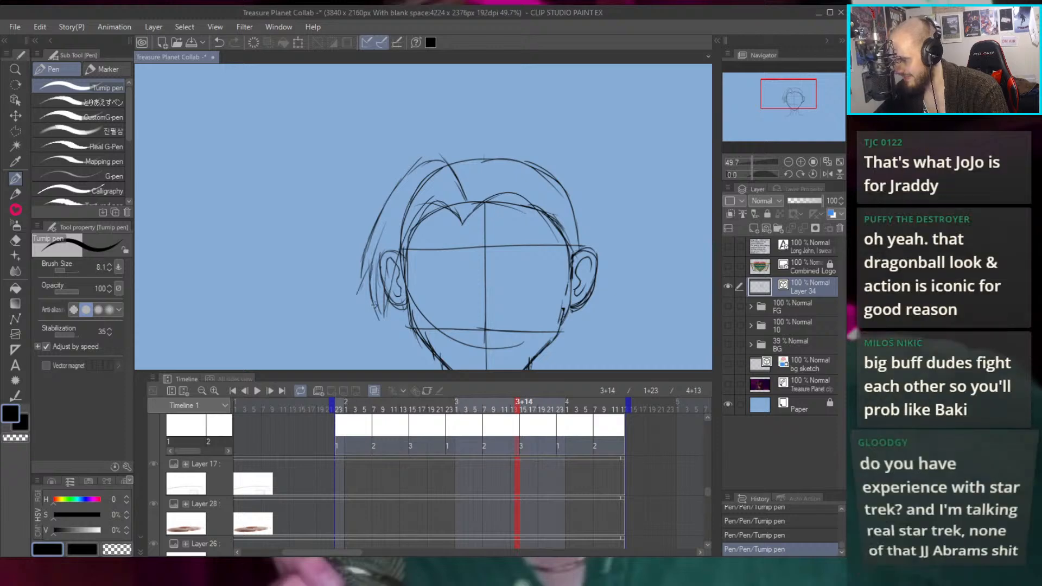
pyautogui.moveTo(381, 223); pyautogui.dragTo(371, 254)
# Try the hair volume on the head's right side, sweeping up from the parting and down toward the ear
pyautogui.moveTo(485, 175)
pyautogui.mouseDown()
pyautogui.moveTo(463, 207)
pyautogui.moveTo(466, 199)
pyautogui.mouseUp()
pyautogui.moveTo(538, 149)
pyautogui.mouseDown()
pyautogui.moveTo(492, 174)
pyautogui.moveTo(554, 175)
pyautogui.moveTo(597, 214)
pyautogui.moveTo(549, 162)
pyautogui.mouseUp()
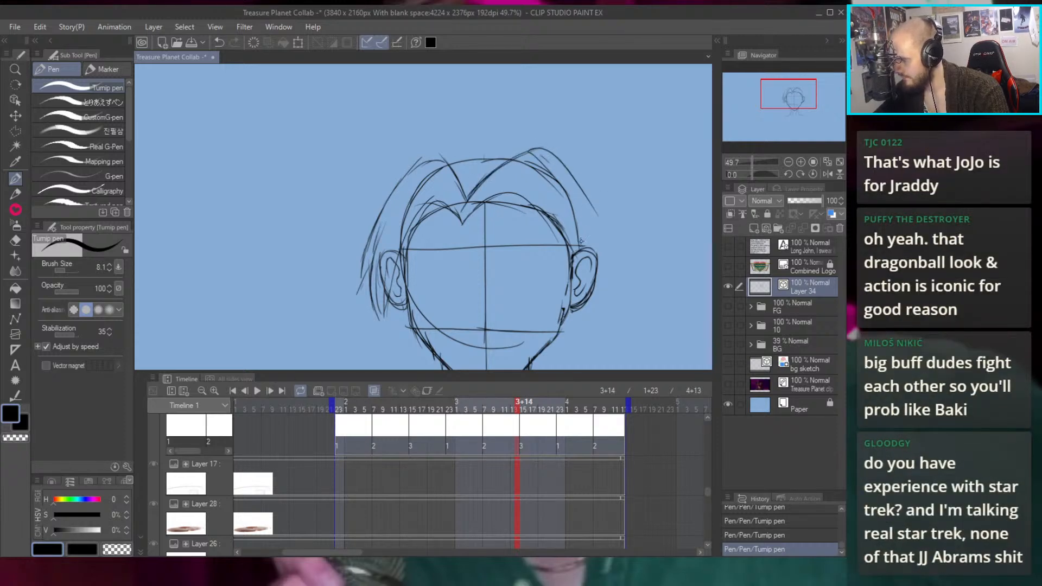
pyautogui.hotkey('ctrl', 'z')
pyautogui.moveTo(571, 254)
pyautogui.mouseDown()
pyautogui.moveTo(604, 299)
pyautogui.moveTo(568, 209)
pyautogui.moveTo(611, 235)
pyautogui.moveTo(607, 181)
pyautogui.mouseUp()
pyautogui.moveTo(472, 128)
pyautogui.mouseDown()
pyautogui.moveTo(502, 160)
pyautogui.moveTo(489, 142)
pyautogui.moveTo(412, 168)
pyautogui.moveTo(512, 149)
pyautogui.mouseUp()
# Undo all the trial hair and hairline strokes, back to the bare head construction
pyautogui.scroll(-3, 594, 144)
pyautogui.scroll(4, 601, 147)
pyautogui.scroll(-1, 582, 170)
pyautogui.scroll(1, 570, 180)
pyautogui.hotkey('ctrl', 'z')
pyautogui.hotkey('ctrl', 'z')
pyautogui.hotkey('ctrl', 'z')
pyautogui.hotkey('ctrl', 'z')
pyautogui.hotkey('ctrl', 'z')
pyautogui.hotkey('ctrl', 'z')
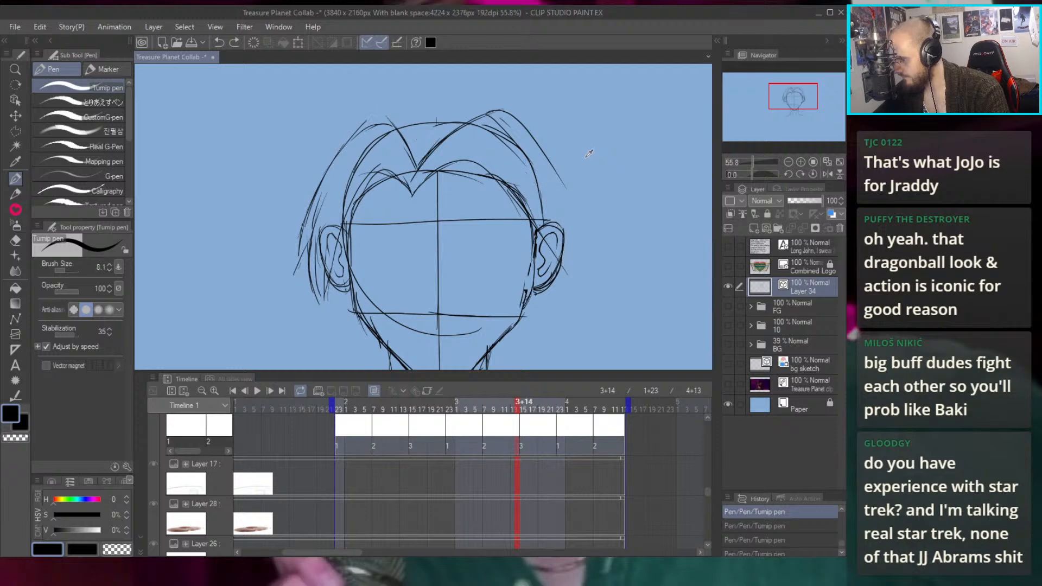
pyautogui.hotkey('ctrl', 'z')
pyautogui.hotkey('ctrl', 'z')
pyautogui.hotkey('ctrl', 'z')
pyautogui.hotkey('ctrl', 'z')
pyautogui.hotkey('ctrl', 'z')
pyautogui.hotkey('ctrl', 'z')
pyautogui.hotkey('ctrl', 'z')
pyautogui.hotkey('ctrl', 'z')
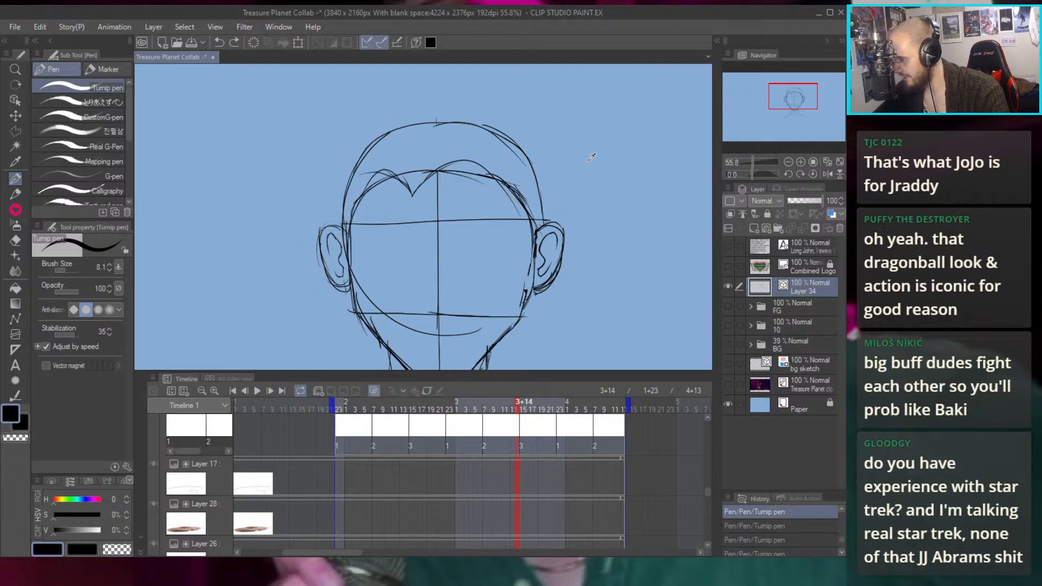
pyautogui.hotkey('ctrl', 'z')
pyautogui.hotkey('ctrl', 'z')
pyautogui.hotkey('ctrl', 'z')
pyautogui.hotkey('ctrl', 'z')
# Delete the leftover construction circle arc crossing the lower face as a vector object
pyautogui.scroll(3, 591, 158)
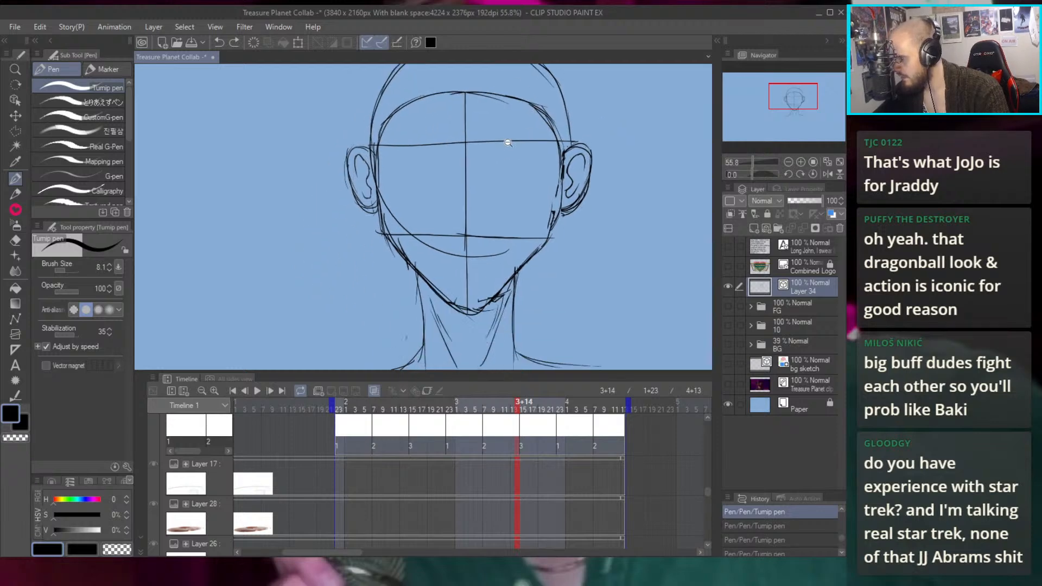
pyautogui.press('o')
pyautogui.click(495, 291)
pyautogui.press('Delete')
pyautogui.press('g')
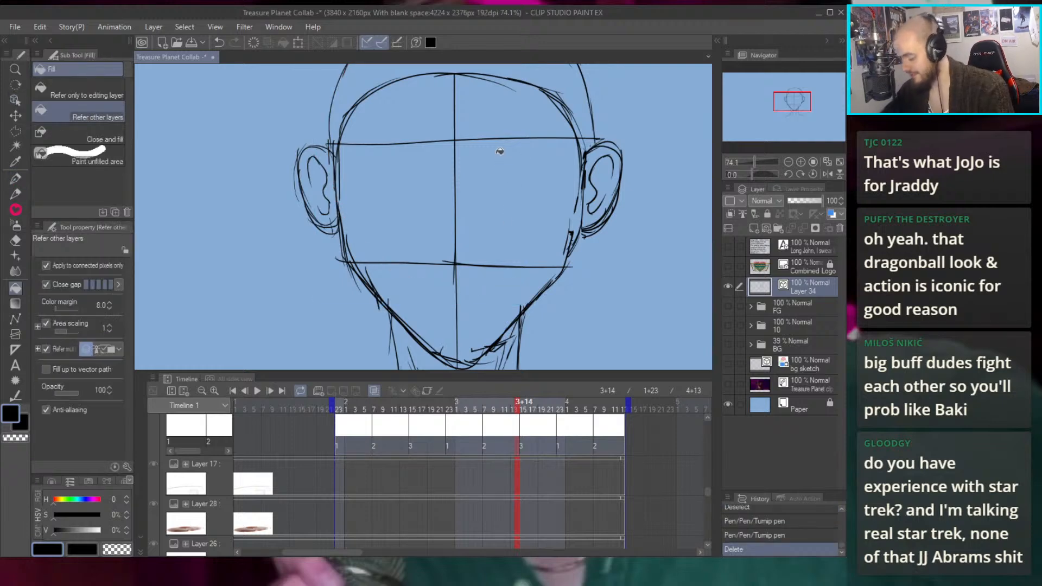
pyautogui.moveTo(482, 161); pyautogui.dragTo(559, 241)
pyautogui.press('p')
pyautogui.moveTo(413, 241)
pyautogui.mouseDown()
pyautogui.moveTo(415, 177)
pyautogui.moveTo(468, 112)
pyautogui.mouseUp()
pyautogui.moveTo(419, 161); pyautogui.dragTo(544, 95)
pyautogui.moveTo(663, 157)
pyautogui.mouseDown()
pyautogui.moveTo(529, 144)
pyautogui.moveTo(541, 217)
pyautogui.moveTo(551, 140)
pyautogui.moveTo(521, 170)
pyautogui.mouseUp()
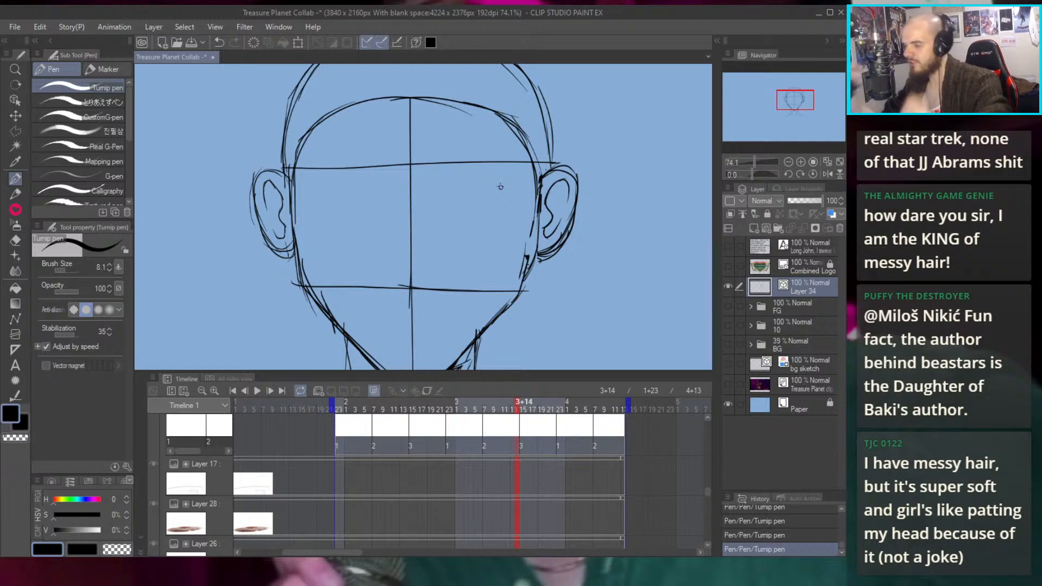
# Sketch the upper arc of a round eye circle on the face's right side, just below the brow guideline
pyautogui.scroll(-1, 509, 180)
pyautogui.moveTo(424, 201); pyautogui.dragTo(471, 158)
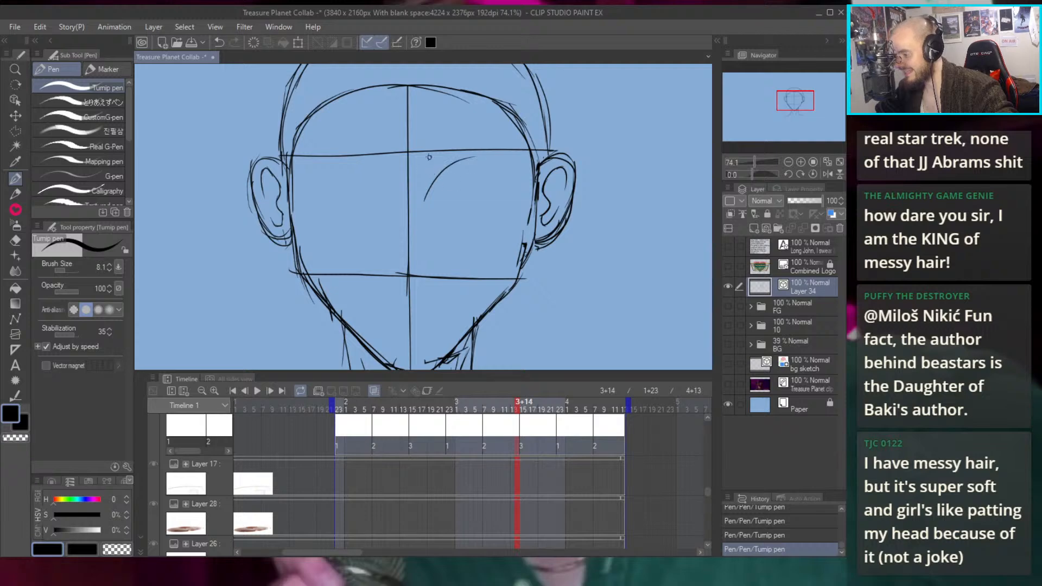
pyautogui.hotkey('ctrl', 'z')
pyautogui.hotkey('ctrl', 'z')
pyautogui.moveTo(424, 199)
pyautogui.mouseDown()
pyautogui.moveTo(434, 173)
pyautogui.moveTo(471, 156)
pyautogui.moveTo(512, 200)
pyautogui.mouseUp()
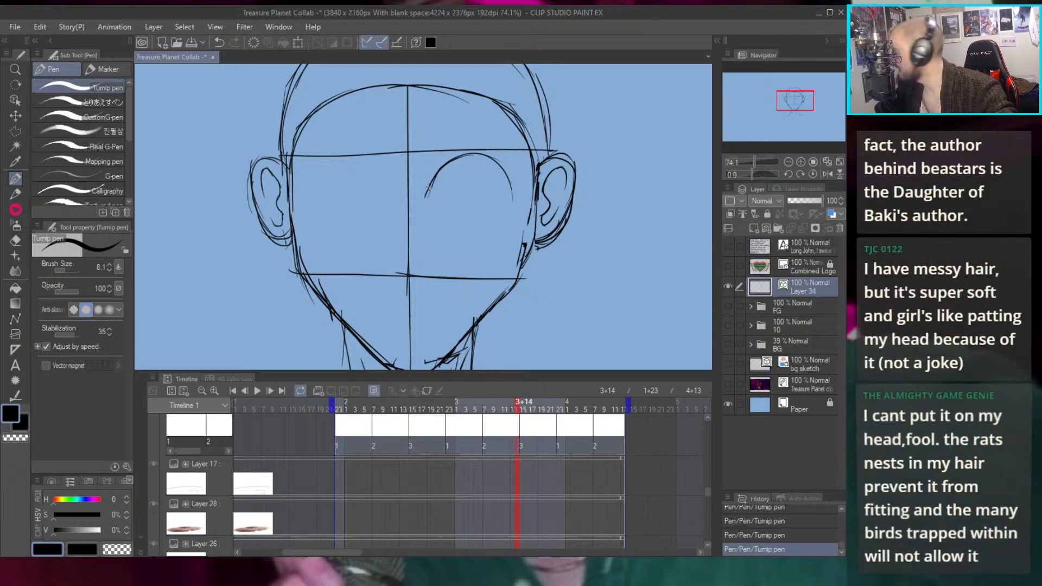
pyautogui.moveTo(442, 171)
pyautogui.mouseDown()
pyautogui.moveTo(459, 236)
pyautogui.moveTo(492, 211)
pyautogui.moveTo(489, 226)
pyautogui.moveTo(477, 230)
pyautogui.moveTo(502, 204)
pyautogui.mouseUp()
# Add the lower curve of the right eye circle, redoing strokes until it rounds off the upper arc
pyautogui.hotkey('ctrl', 'z')
pyautogui.hotkey('ctrl', 'z')
pyautogui.hotkey('ctrl', 'z')
pyautogui.hotkey('ctrl', 'z')
pyautogui.moveTo(450, 231); pyautogui.dragTo(501, 223)
pyautogui.hotkey('ctrl', 'z')
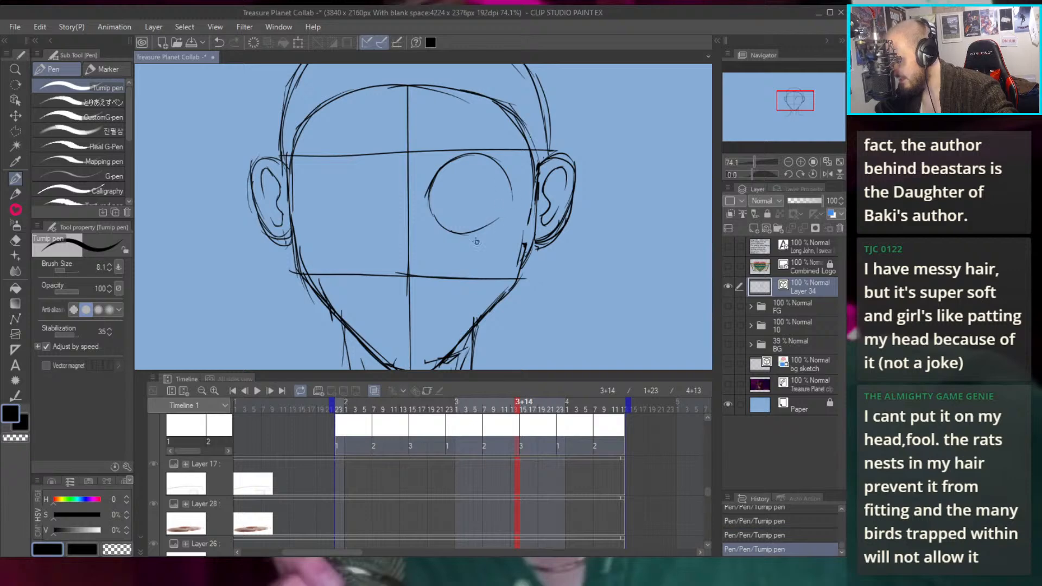
# Sketch a matching upper arc for the eye circle on the face's left side, redoing the stroke as needed
pyautogui.moveTo(430, 161); pyautogui.dragTo(451, 157)
pyautogui.moveTo(413, 195); pyautogui.dragTo(375, 149)
pyautogui.hotkey('ctrl', 'z')
pyautogui.moveTo(417, 201)
pyautogui.mouseDown()
pyautogui.moveTo(387, 158)
pyautogui.moveTo(401, 168)
pyautogui.moveTo(361, 157)
pyautogui.mouseUp()
pyautogui.hotkey('ctrl', 'z')
pyautogui.hotkey('ctrl', 'z')
pyautogui.moveTo(410, 194)
pyautogui.mouseDown()
pyautogui.moveTo(373, 152)
pyautogui.moveTo(341, 165)
pyautogui.moveTo(326, 188)
pyautogui.moveTo(359, 160)
pyautogui.moveTo(391, 159)
pyautogui.moveTo(331, 183)
pyautogui.mouseUp()
pyautogui.hotkey('ctrl', 'z')
pyautogui.hotkey('ctrl', 'z')
pyautogui.hotkey('ctrl', 'z')
pyautogui.hotkey('ctrl', 'z')
pyautogui.press('Left')
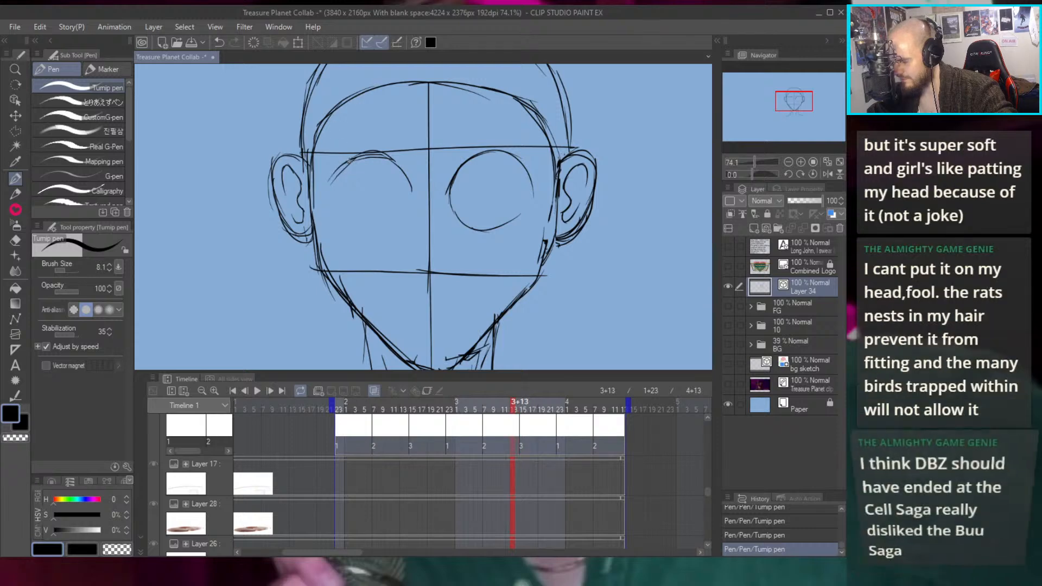
# Redraw the outer part of the left eye circle's upper arc as a smoother curve
pyautogui.hotkey('ctrl', 'z')
pyautogui.moveTo(360, 156)
pyautogui.mouseDown()
pyautogui.moveTo(333, 172)
pyautogui.moveTo(346, 164)
pyautogui.moveTo(320, 202)
pyautogui.mouseUp()
pyautogui.hotkey('ctrl', 'z')
pyautogui.moveTo(383, 158)
pyautogui.mouseDown()
pyautogui.moveTo(412, 190)
pyautogui.moveTo(406, 180)
pyautogui.mouseUp()
pyautogui.hotkey('ctrl', 'z')
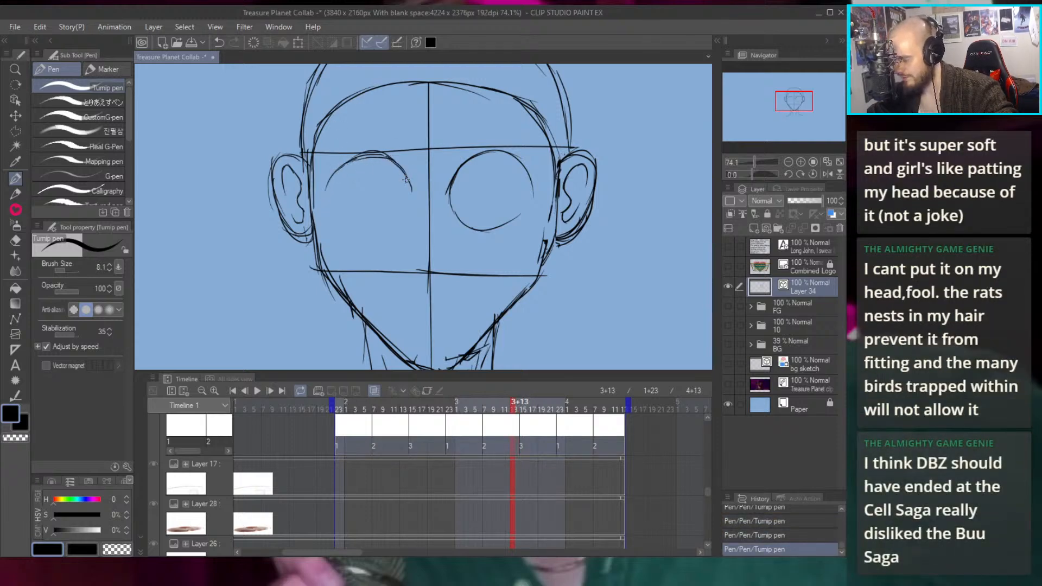
# Delete the two surplus vector strokes at the crown and inner side of the left eye circle's upper arc
pyautogui.press('o')
pyautogui.click(392, 156)
pyautogui.click(388, 160)
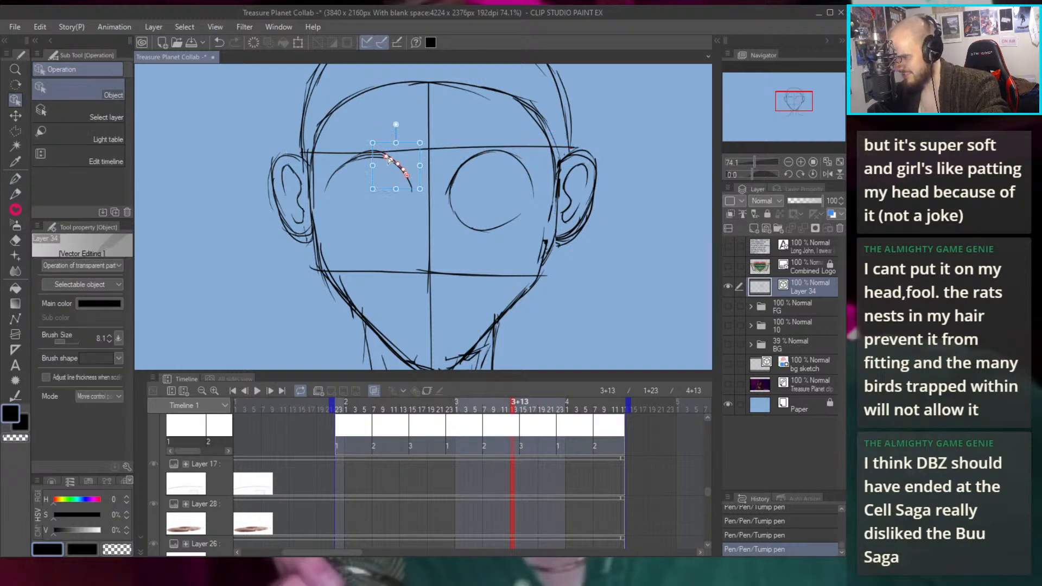
pyautogui.click(382, 159)
pyautogui.press('Delete')
pyautogui.click(379, 151)
pyautogui.press('Delete')
pyautogui.press('p')
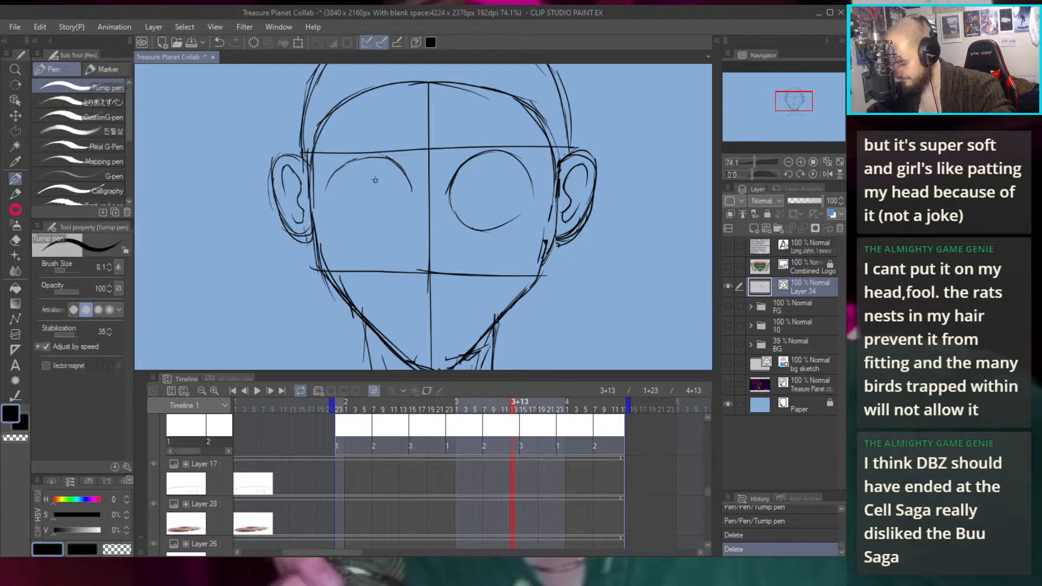
# Draw the lower curve of the left eye circle, running from its inner side round to the bottom
pyautogui.scroll(5, 369, 157)
pyautogui.moveTo(338, 165)
pyautogui.mouseDown()
pyautogui.moveTo(466, 167)
pyautogui.moveTo(437, 241)
pyautogui.moveTo(378, 255)
pyautogui.mouseUp()
pyautogui.scroll(-3, 450, 147)
pyautogui.hotkey('ctrl', 'z')
pyautogui.moveTo(443, 232)
pyautogui.mouseDown()
pyautogui.moveTo(377, 254)
pyautogui.moveTo(319, 236)
pyautogui.mouseUp()
pyautogui.scroll(-5, 592, 149)
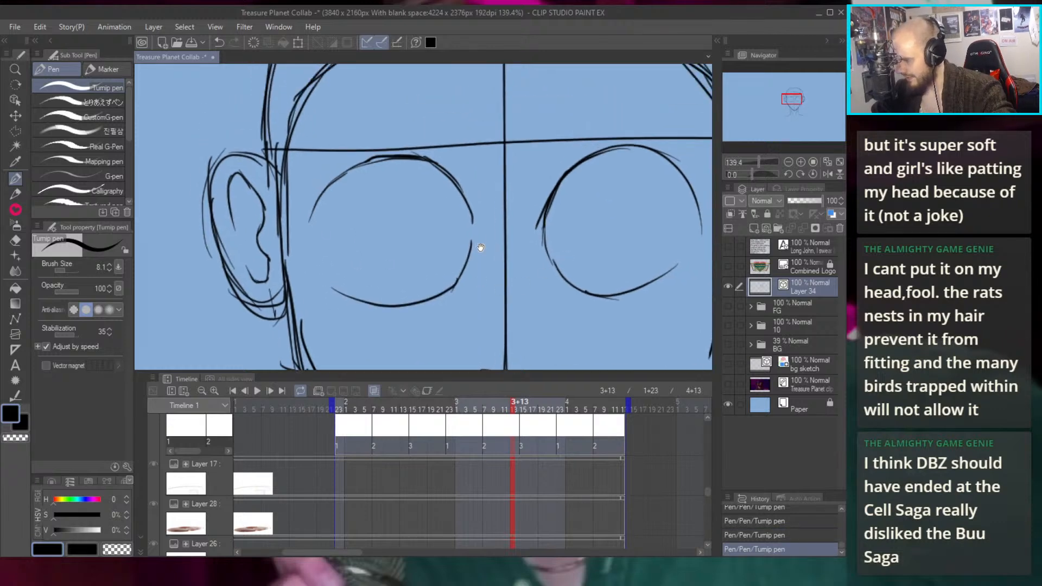
# Close the outer side of the left eye circle between its upper and lower curves
pyautogui.scroll(4, 497, 204)
pyautogui.hotkey('ctrl', 'z')
pyautogui.moveTo(487, 261)
pyautogui.mouseDown()
pyautogui.moveTo(439, 228)
pyautogui.moveTo(448, 237)
pyautogui.moveTo(438, 202)
pyautogui.mouseUp()
pyautogui.hotkey('ctrl', 'z')
pyautogui.moveTo(624, 179); pyautogui.dragTo(440, 158)
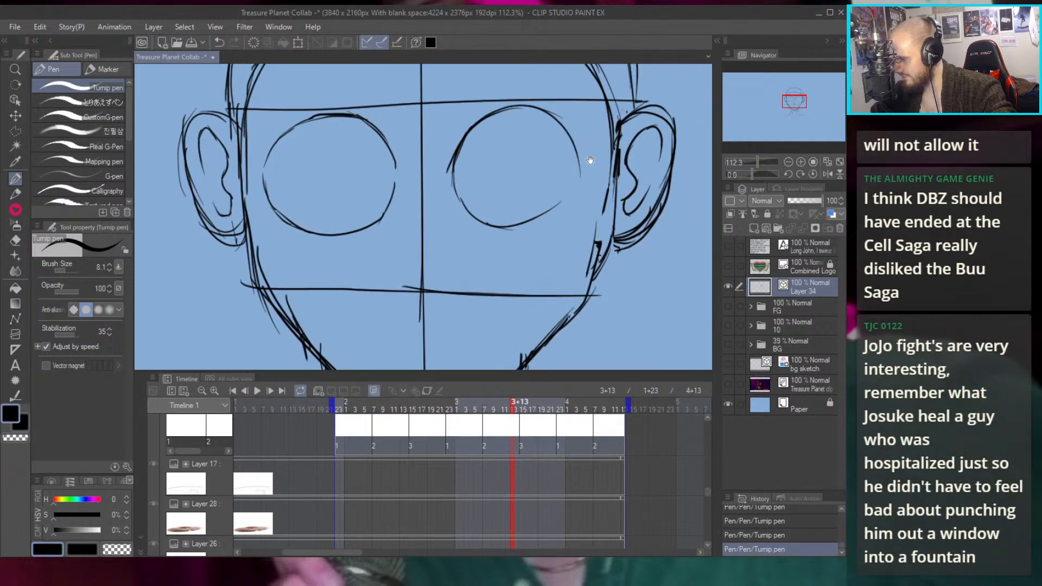
# Refine the lower curve of the right eye circle with eraser and pen strokes
pyautogui.moveTo(599, 148); pyautogui.dragTo(586, 158)
pyautogui.moveTo(543, 218); pyautogui.dragTo(564, 182)
pyautogui.scroll(3, 526, 211)
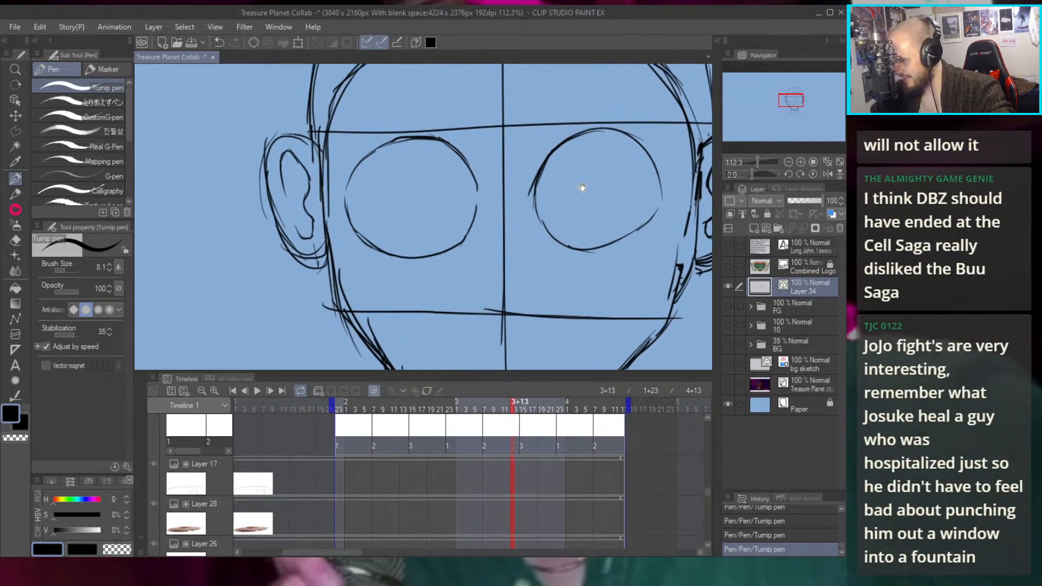
pyautogui.press('e')
pyautogui.moveTo(530, 232)
pyautogui.mouseDown()
pyautogui.moveTo(478, 269)
pyautogui.moveTo(549, 235)
pyautogui.mouseUp()
pyautogui.hotkey('ctrl', 'z')
pyautogui.moveTo(469, 264)
pyautogui.mouseDown()
pyautogui.moveTo(564, 233)
pyautogui.moveTo(557, 242)
pyautogui.mouseUp()
# Add a short curved crease stroke above the inner corner of each eye circle
pyautogui.scroll(-5, 543, 217)
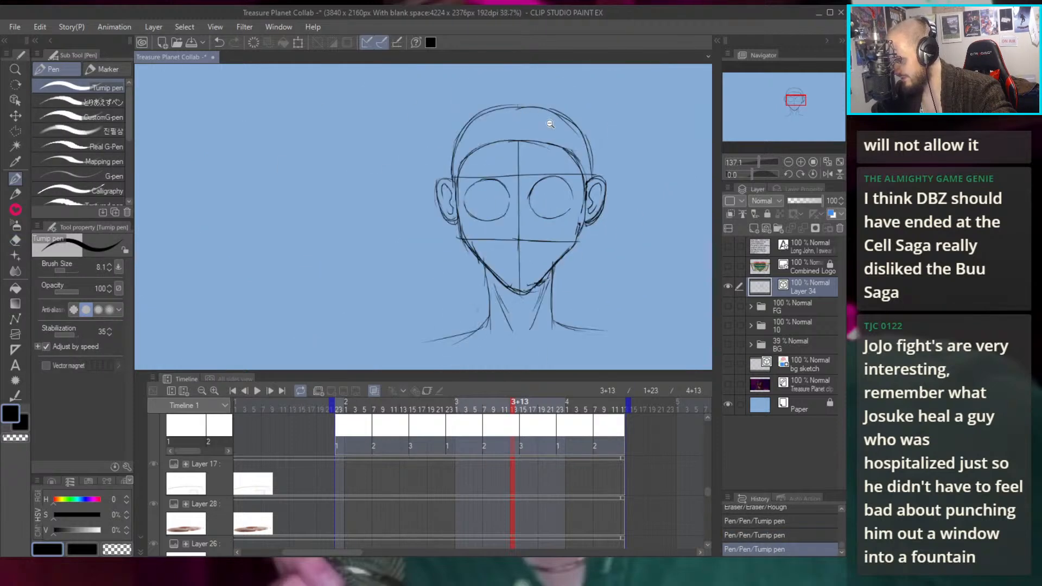
pyautogui.scroll(5, 539, 205)
pyautogui.scroll(-2, 577, 251)
pyautogui.scroll(2, 501, 154)
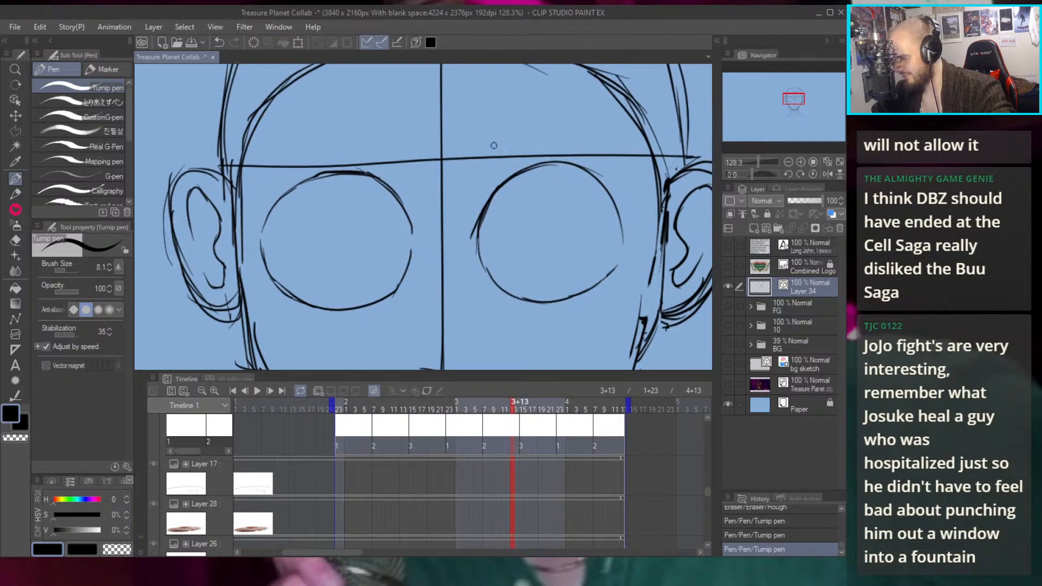
pyautogui.moveTo(482, 191)
pyautogui.mouseDown()
pyautogui.moveTo(531, 157)
pyautogui.moveTo(516, 165)
pyautogui.mouseUp()
pyautogui.hotkey('ctrl', 'z')
pyautogui.moveTo(400, 179)
pyautogui.mouseDown()
pyautogui.moveTo(494, 210)
pyautogui.moveTo(388, 179)
pyautogui.mouseUp()
pyautogui.moveTo(499, 184); pyautogui.dragTo(494, 172)
pyautogui.hotkey('ctrl', 'z')
pyautogui.press('alt')
# Draw the lower edge of the right eyebrow above the guideline, rising outward and bending down into a tail
pyautogui.moveTo(611, 145); pyautogui.dragTo(522, 158)
pyautogui.hotkey('ctrl', 'z')
pyautogui.moveTo(491, 201); pyautogui.dragTo(606, 162)
pyautogui.hotkey('ctrl', 'z')
pyautogui.moveTo(484, 197); pyautogui.dragTo(619, 164)
pyautogui.hotkey('ctrl', 'z')
pyautogui.moveTo(487, 200); pyautogui.dragTo(586, 175)
pyautogui.scroll(3, 584, 174)
pyautogui.hotkey('ctrl', 'z')
pyautogui.moveTo(413, 213)
pyautogui.mouseDown()
pyautogui.moveTo(587, 176)
pyautogui.moveTo(662, 205)
pyautogui.mouseUp()
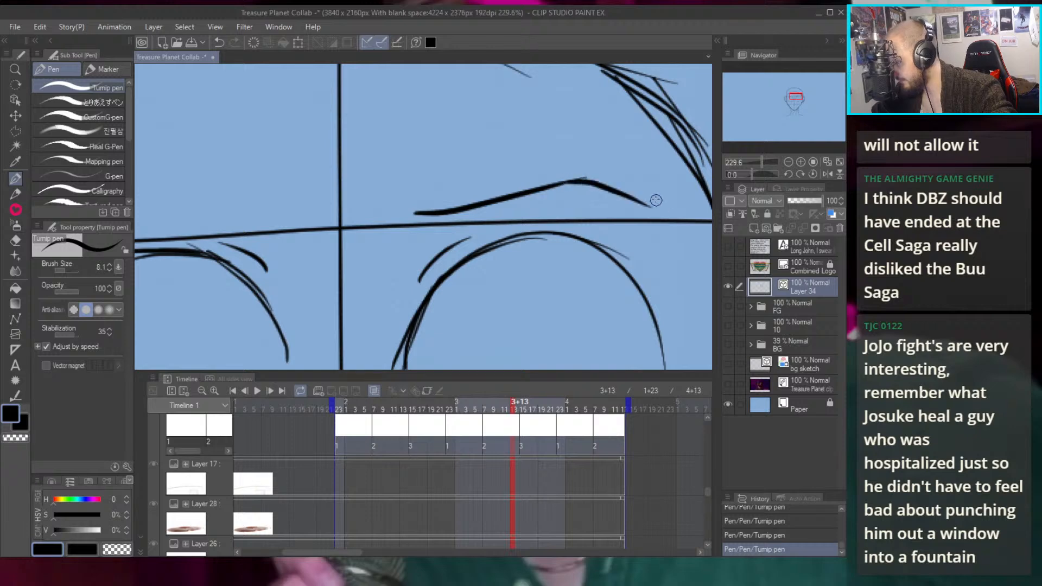
pyautogui.hotkey('ctrl', 'z')
pyautogui.moveTo(577, 179); pyautogui.dragTo(641, 205)
# Draw the right eyebrow's blunt inner end and its upper edge sloping up toward the outer side
pyautogui.moveTo(416, 213); pyautogui.dragTo(402, 156)
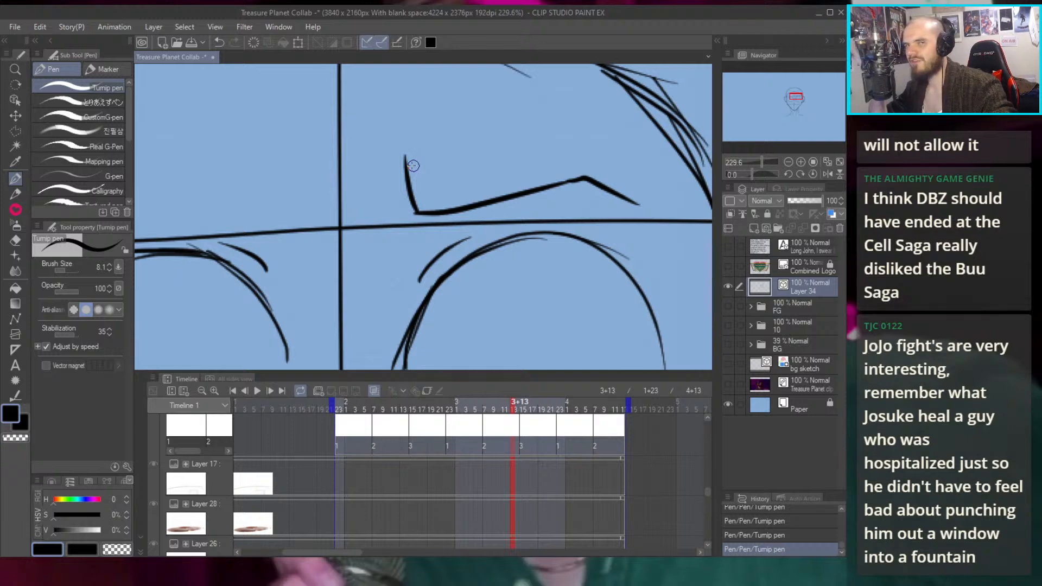
pyautogui.moveTo(405, 161)
pyautogui.mouseDown()
pyautogui.moveTo(402, 126)
pyautogui.moveTo(402, 208)
pyautogui.moveTo(396, 178)
pyautogui.moveTo(528, 149)
pyautogui.mouseUp()
pyautogui.hotkey('ctrl', 'z')
pyautogui.hotkey('ctrl', 'z')
pyautogui.moveTo(396, 178)
pyautogui.mouseDown()
pyautogui.moveTo(519, 144)
pyautogui.moveTo(520, 156)
pyautogui.mouseUp()
pyautogui.hotkey('ctrl', 'z')
# Draw the right eyebrow's outer edge as a straight diagonal from the upper edge down to the tail
pyautogui.moveTo(513, 157)
pyautogui.mouseDown()
pyautogui.moveTo(555, 150)
pyautogui.moveTo(533, 154)
pyautogui.moveTo(573, 162)
pyautogui.moveTo(625, 231)
pyautogui.mouseUp()
pyautogui.hotkey('ctrl', 'z')
pyautogui.moveTo(567, 157); pyautogui.dragTo(645, 236)
pyautogui.hotkey('ctrl', 'z')
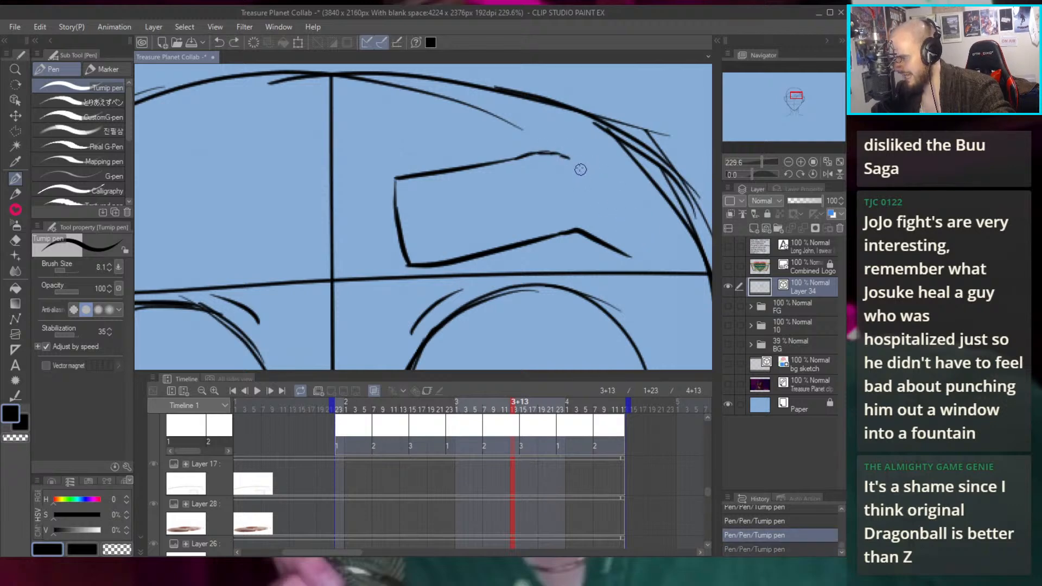
pyautogui.moveTo(569, 158); pyautogui.dragTo(642, 243)
# Erase the tail of the right eyebrow's lower edge and redraw it to meet the outer edge in a point
pyautogui.press('e')
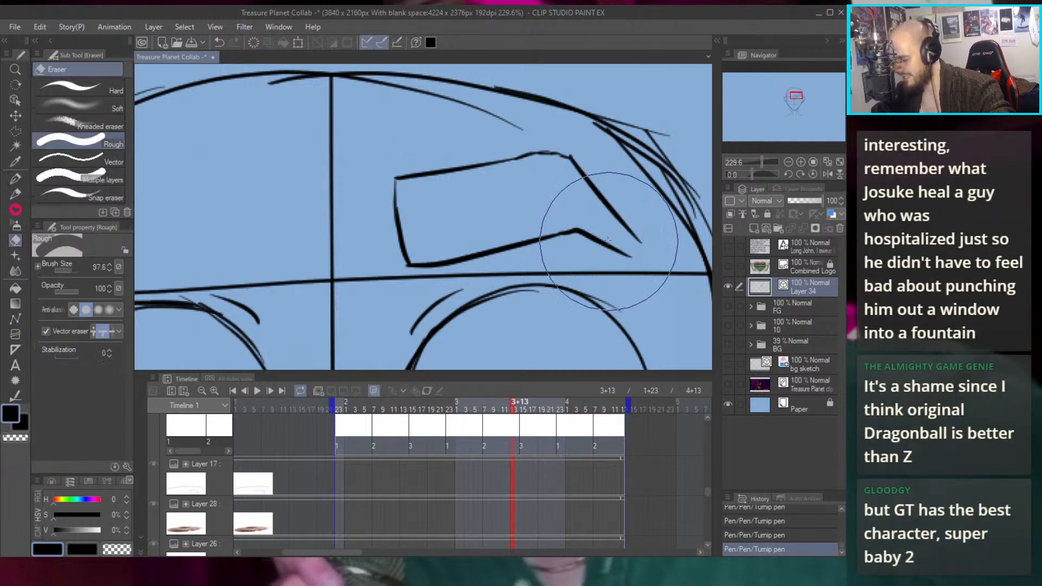
pyautogui.moveTo(581, 232); pyautogui.dragTo(632, 257)
pyautogui.press('p')
pyautogui.moveTo(574, 223); pyautogui.dragTo(642, 246)
pyautogui.hotkey('ctrl', 'z')
pyautogui.moveTo(574, 230); pyautogui.dragTo(654, 246)
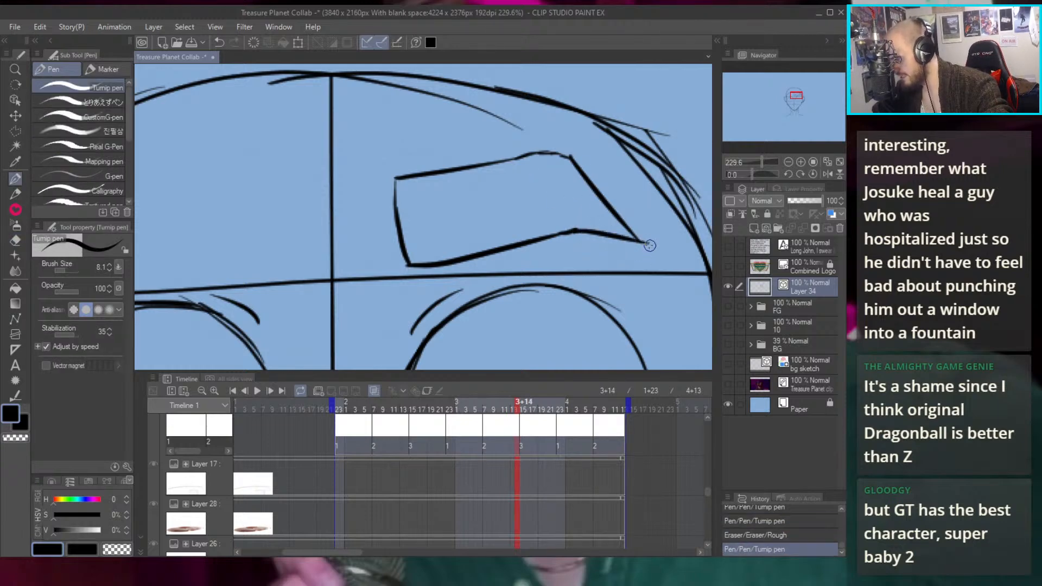
pyautogui.scroll(-5, 595, 174)
pyautogui.scroll(2, 593, 178)
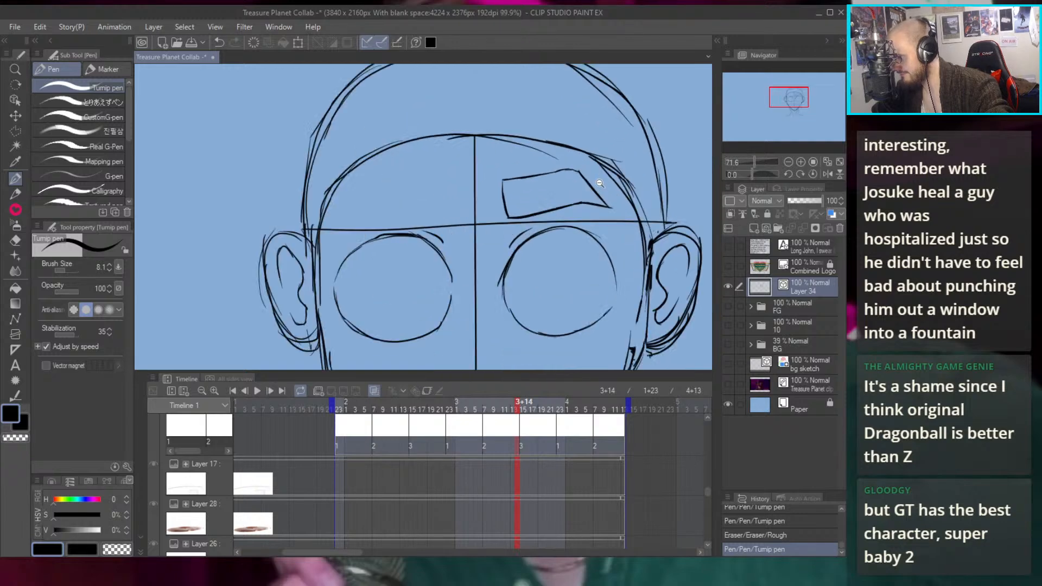
pyautogui.scroll(2, 592, 177)
pyautogui.scroll(1, 634, 117)
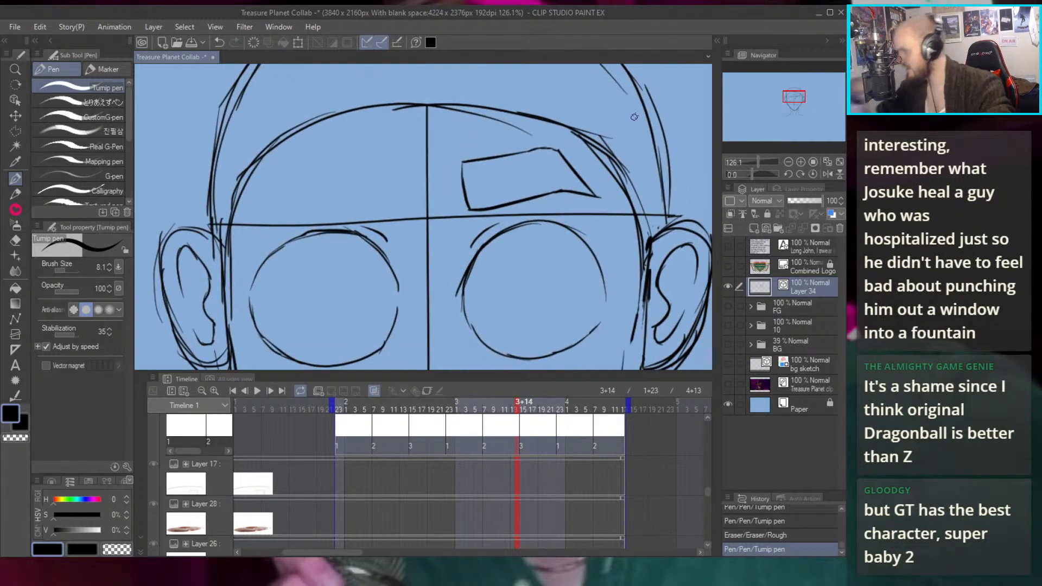
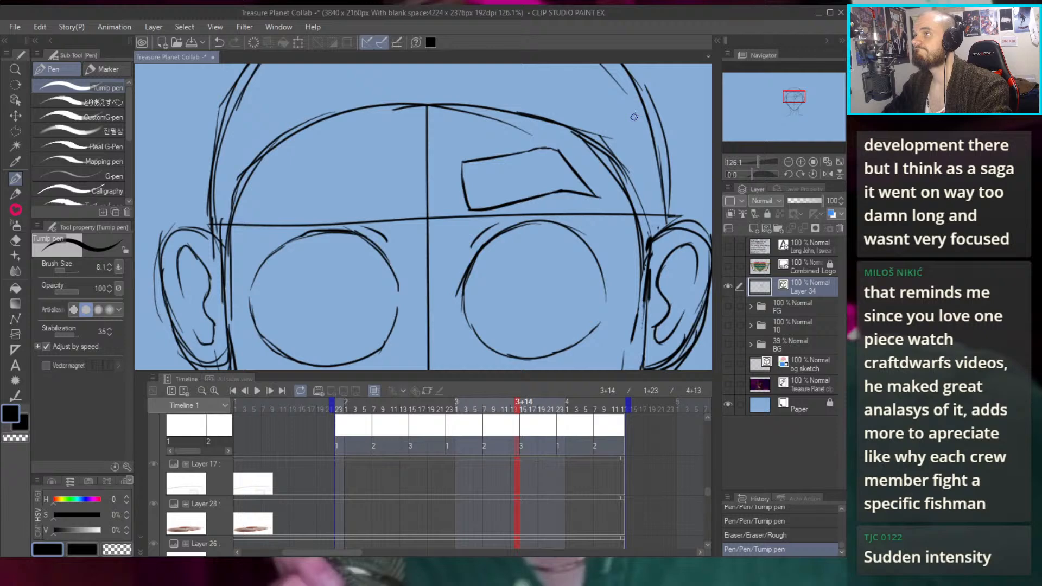
pyautogui.click(490, 245)
pyautogui.moveTo(575, 211); pyautogui.dragTo(585, 229)
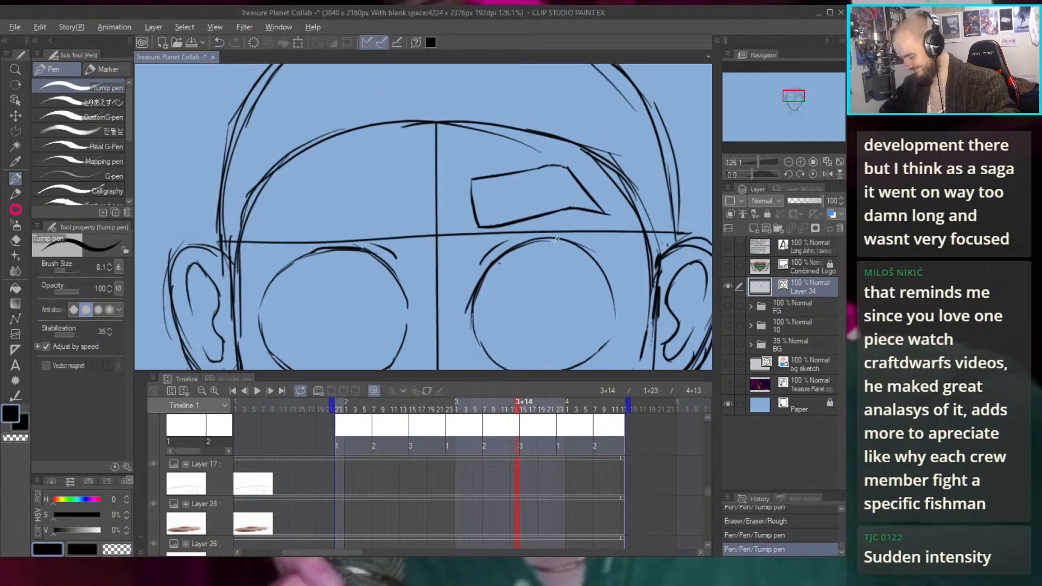
pyautogui.hotkey('ctrl', 'z')
pyautogui.scroll(2, 533, 227)
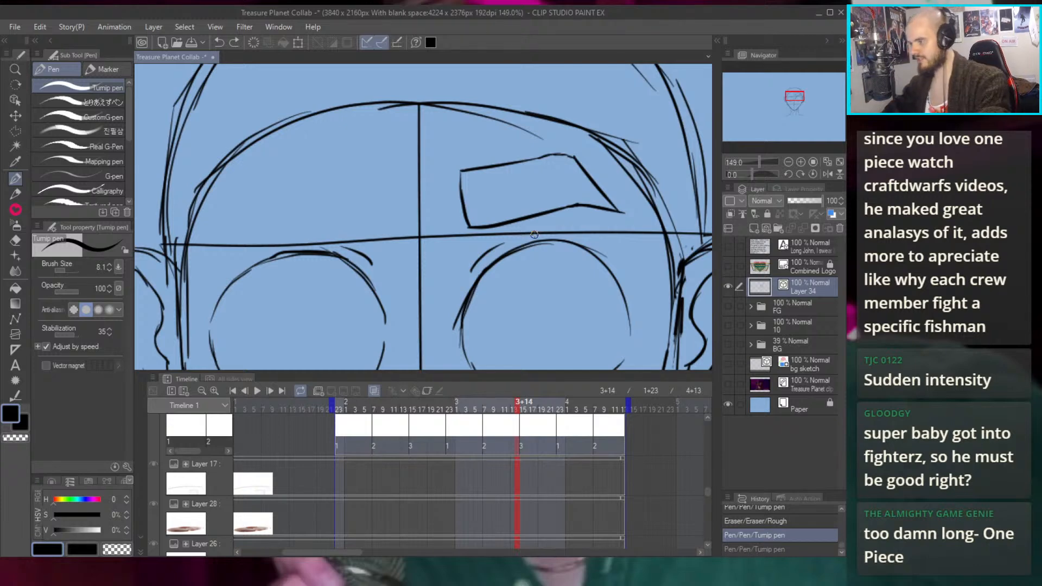
# Enclose the whole right eyebrow in a polyline selection, undoing the stray pen dot beside it
pyautogui.click(608, 187)
pyautogui.press('m')
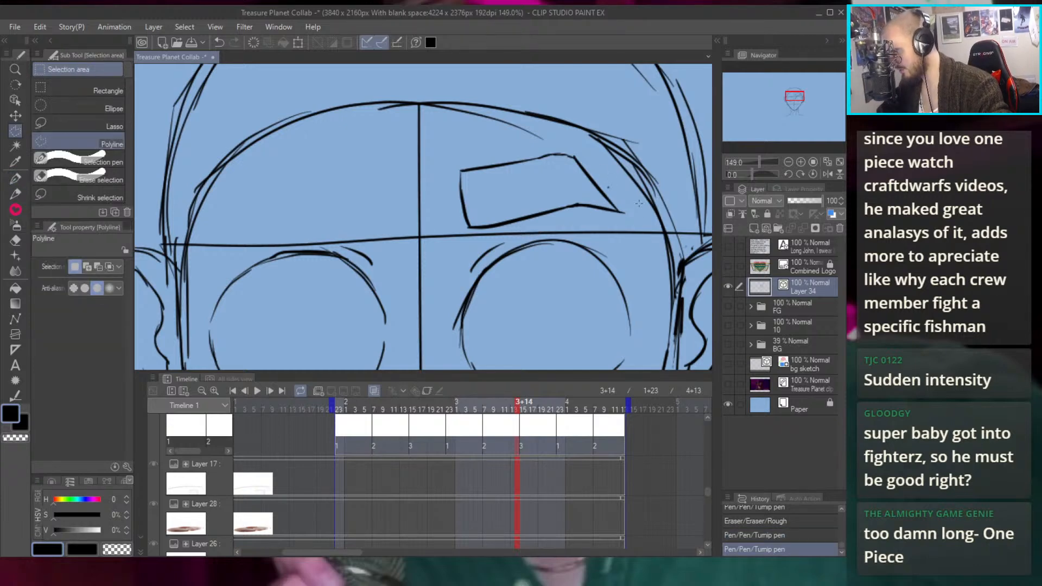
pyautogui.hotkey('ctrl', 'z')
pyautogui.click(607, 165)
pyautogui.click(628, 194)
pyautogui.click(640, 215)
pyautogui.click(598, 217)
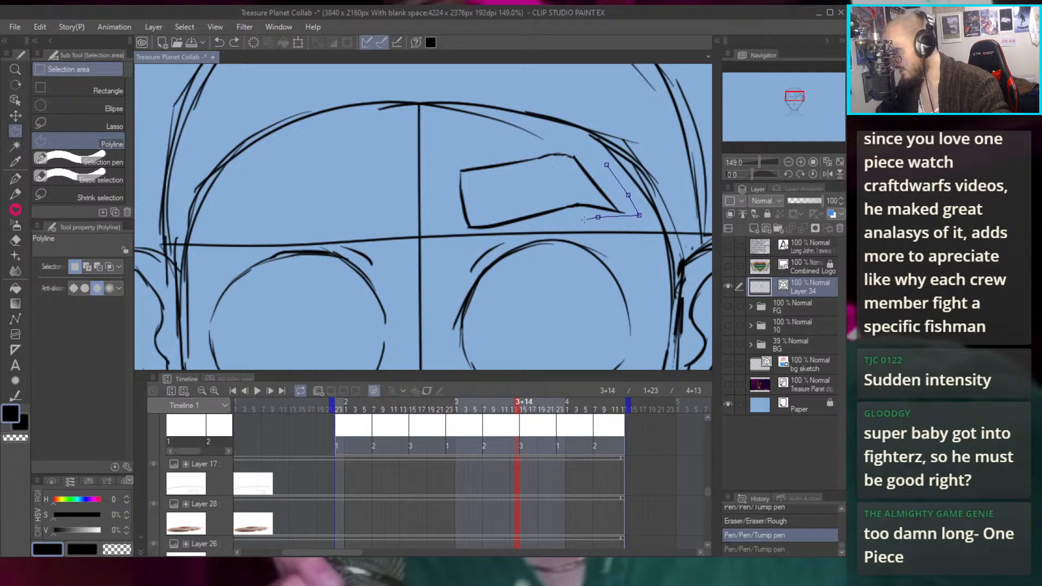
pyautogui.click(506, 225)
pyautogui.click(459, 231)
pyautogui.click(431, 171)
pyautogui.click(447, 148)
pyautogui.click(522, 150)
pyautogui.click(606, 165)
pyautogui.moveTo(565, 139); pyautogui.dragTo(578, 148)
# Scale the selected eyebrow to 104%, then flatten its height slightly from the upper edge and apply the transformation
pyautogui.hotkey('ctrl', 't')
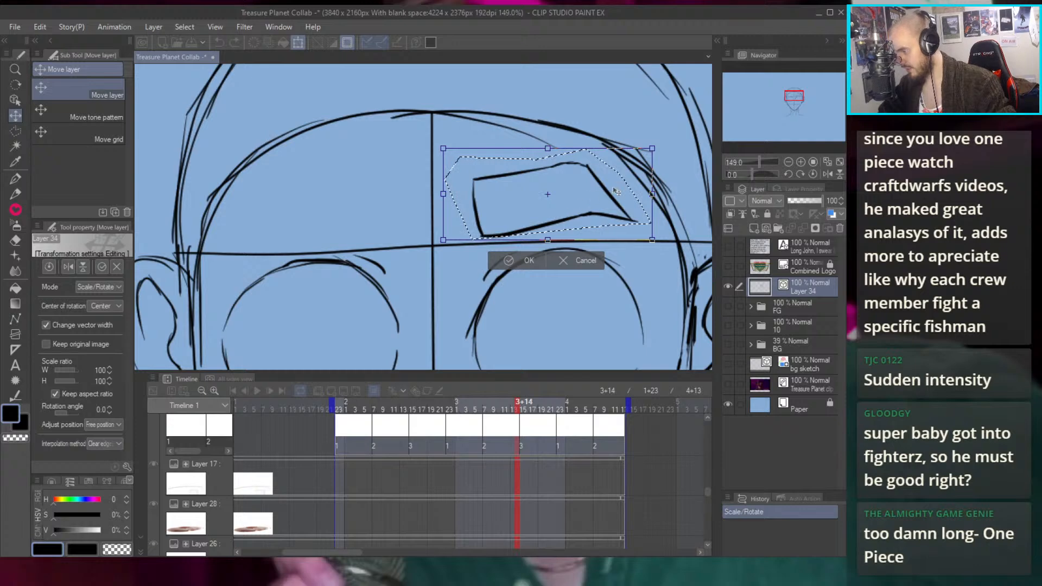
pyautogui.moveTo(443, 242); pyautogui.dragTo(455, 211)
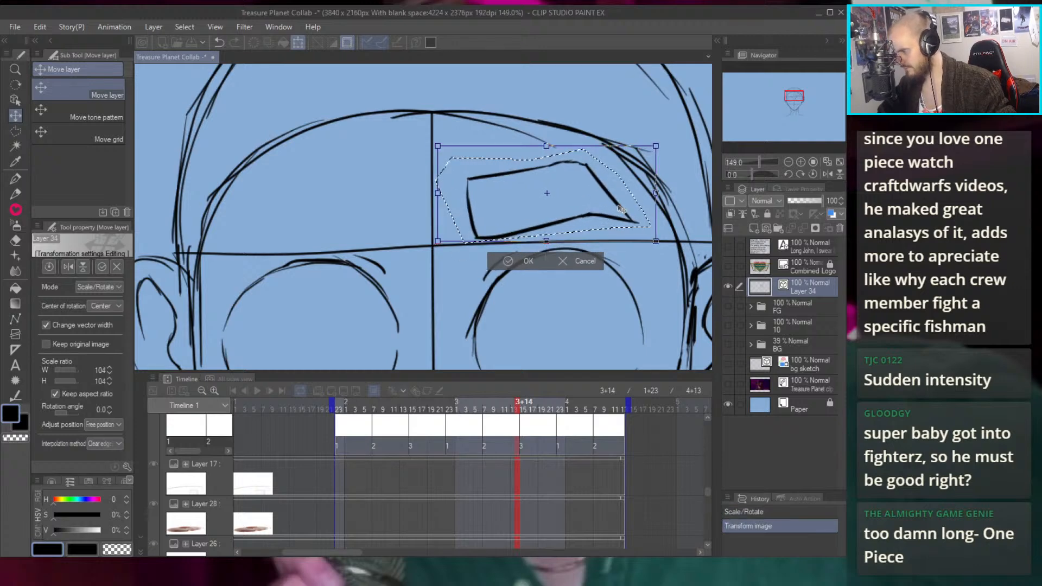
pyautogui.moveTo(547, 146); pyautogui.dragTo(550, 158)
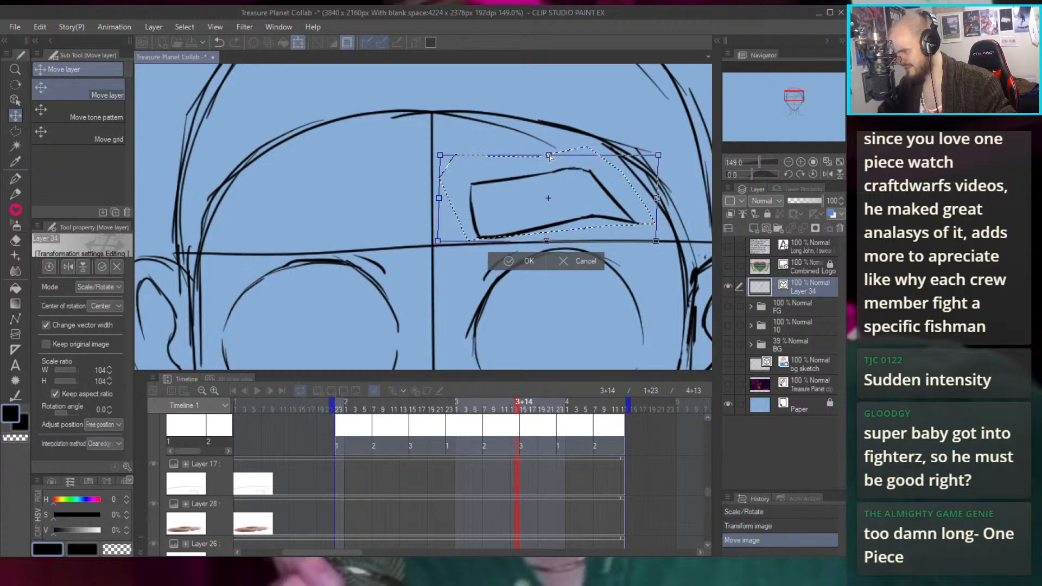
pyautogui.click(517, 262)
# Place a horizontally mirrored copy of the right eyebrow above the left eye circle
pyautogui.click(517, 262)
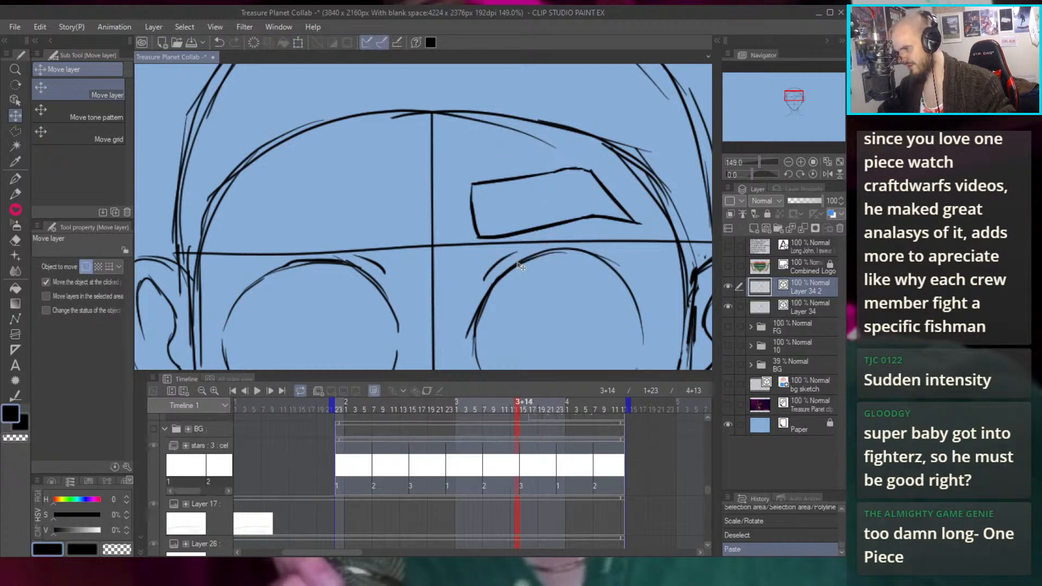
pyautogui.hotkey('ctrl', 't')
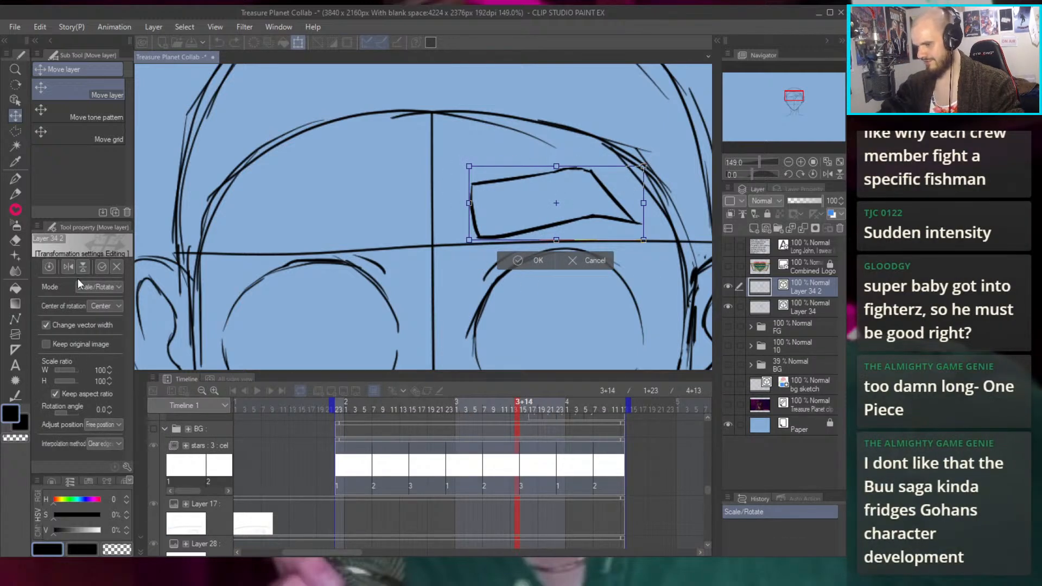
pyautogui.click(68, 266)
pyautogui.moveTo(614, 234); pyautogui.dragTo(379, 220)
pyautogui.click(293, 267)
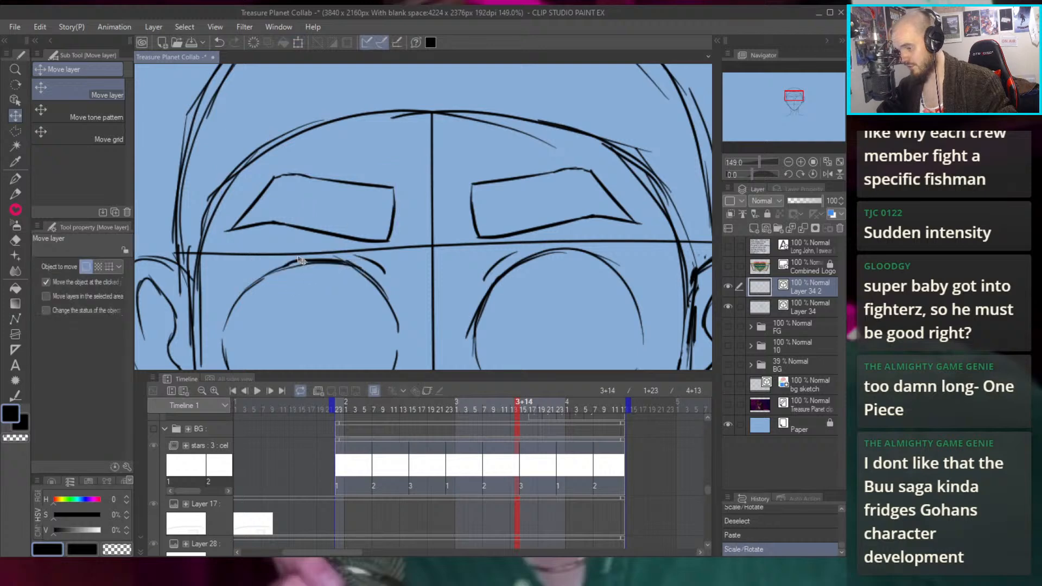
# Merge the layer holding the mirrored eyebrow down into Layer 34
pyautogui.press('p')
pyautogui.moveTo(530, 168); pyautogui.dragTo(584, 217)
pyautogui.moveTo(463, 240); pyautogui.dragTo(486, 206)
pyautogui.press('y')
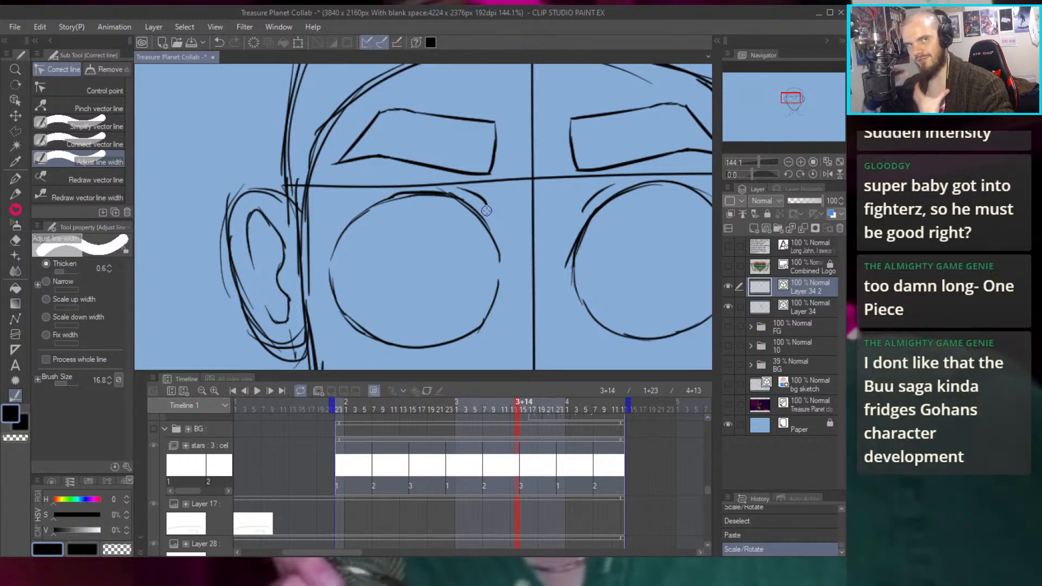
pyautogui.moveTo(486, 211)
pyautogui.mouseDown()
pyautogui.moveTo(357, 239)
pyautogui.moveTo(369, 206)
pyautogui.moveTo(374, 220)
pyautogui.moveTo(384, 174)
pyautogui.moveTo(542, 147)
pyautogui.mouseUp()
pyautogui.click(803, 227)
# Thicken the lines around the eye circles with the Adjust line width tool
pyautogui.moveTo(339, 218); pyautogui.dragTo(310, 271)
pyautogui.moveTo(328, 241); pyautogui.dragTo(358, 198)
pyautogui.moveTo(471, 212)
pyautogui.mouseDown()
pyautogui.moveTo(470, 225)
pyautogui.moveTo(510, 256)
pyautogui.mouseUp()
pyautogui.moveTo(622, 219)
pyautogui.mouseDown()
pyautogui.moveTo(503, 196)
pyautogui.moveTo(547, 247)
pyautogui.mouseUp()
pyautogui.moveTo(646, 205); pyautogui.dragTo(472, 221)
pyautogui.moveTo(515, 197)
pyautogui.mouseDown()
pyautogui.moveTo(489, 217)
pyautogui.moveTo(457, 176)
pyautogui.mouseUp()
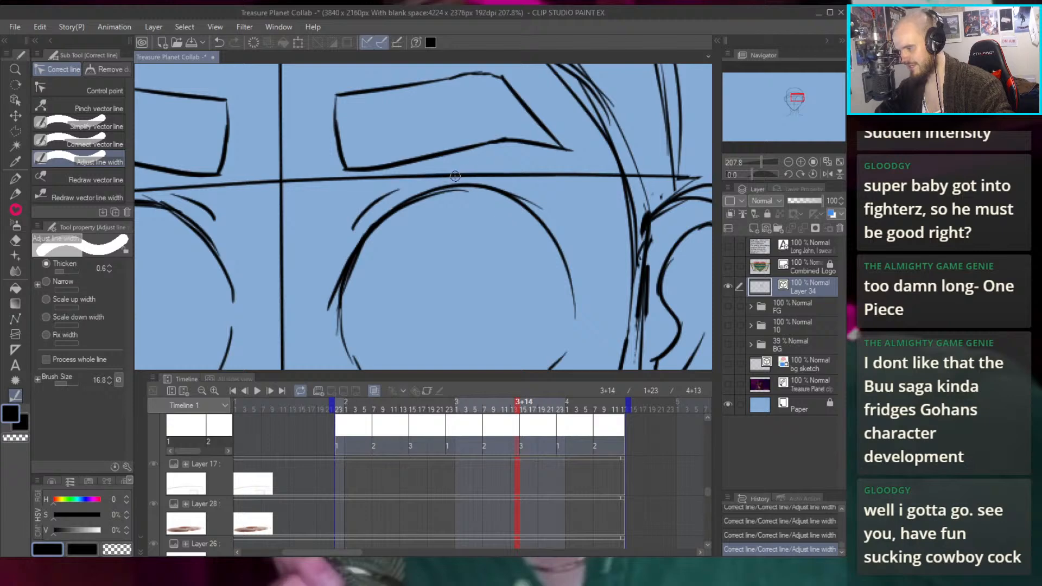
pyautogui.scroll(-3, 456, 128)
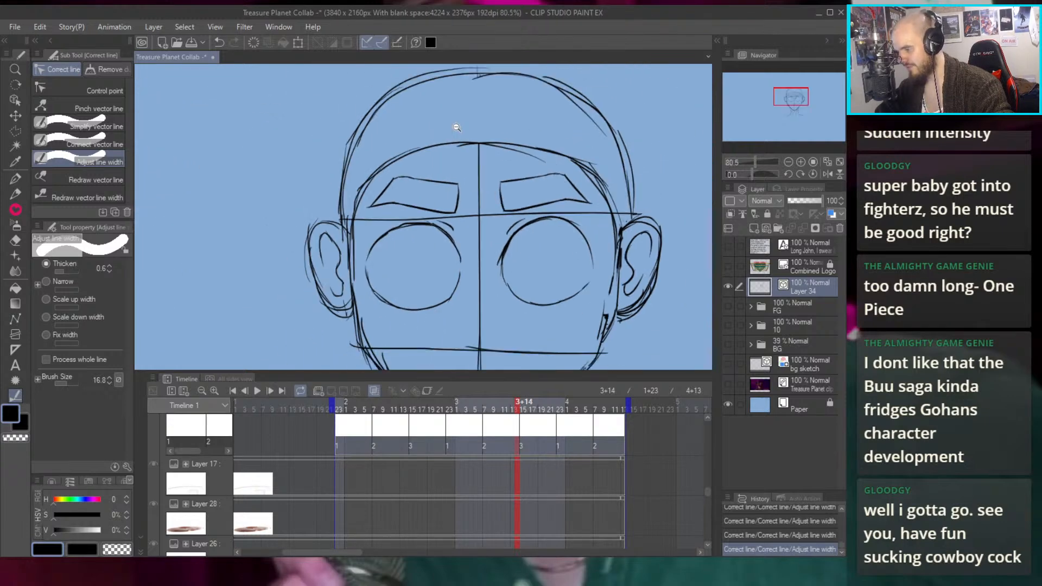
# Thicken more of the eye circle and eyebrow outlines with the Adjust line width tool
pyautogui.scroll(3, 456, 127)
pyautogui.moveTo(411, 211); pyautogui.dragTo(377, 212)
pyautogui.scroll(-2, 429, 156)
pyautogui.moveTo(453, 298); pyautogui.dragTo(438, 302)
pyautogui.scroll(2, 611, 298)
pyautogui.scroll(1, 618, 290)
pyautogui.moveTo(549, 298); pyautogui.dragTo(535, 311)
pyautogui.scroll(1, 496, 214)
pyautogui.scroll(-4, 492, 140)
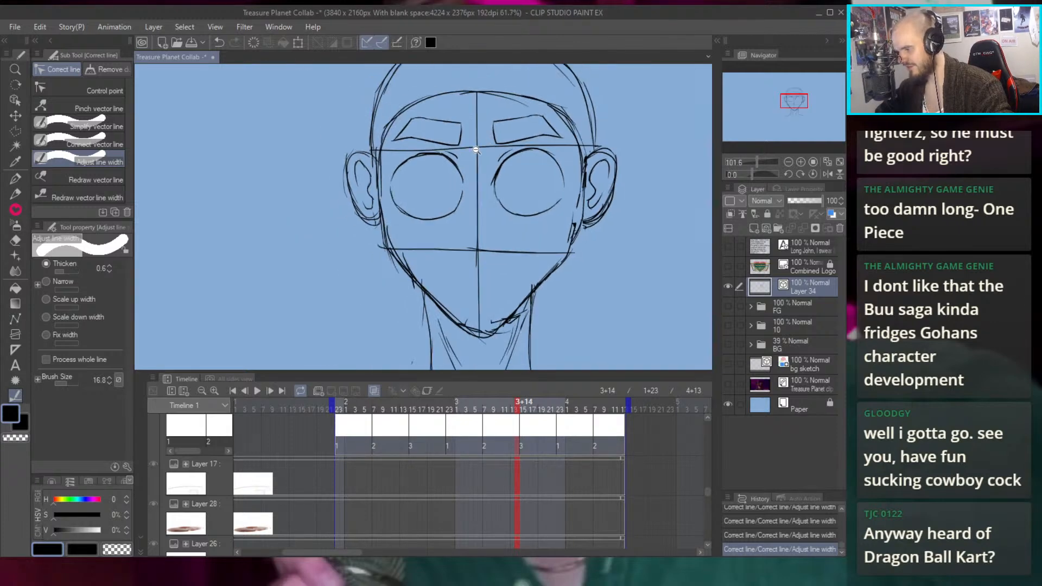
pyautogui.scroll(2, 491, 140)
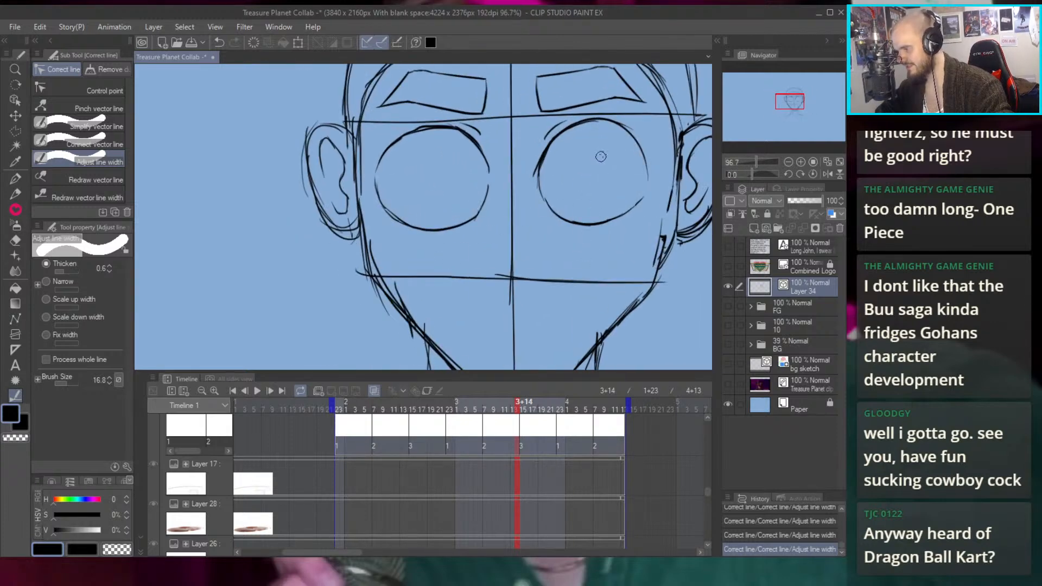
pyautogui.scroll(2, 593, 161)
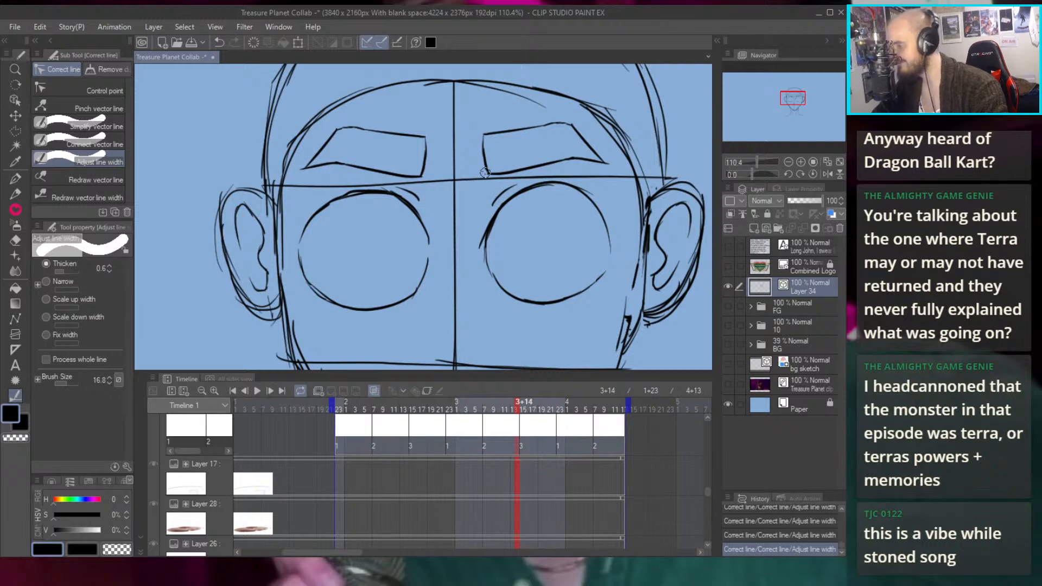
# Draw a tall narrow oval pupil inside the left eye circle with the Turnip pen
pyautogui.moveTo(582, 151); pyautogui.dragTo(571, 149)
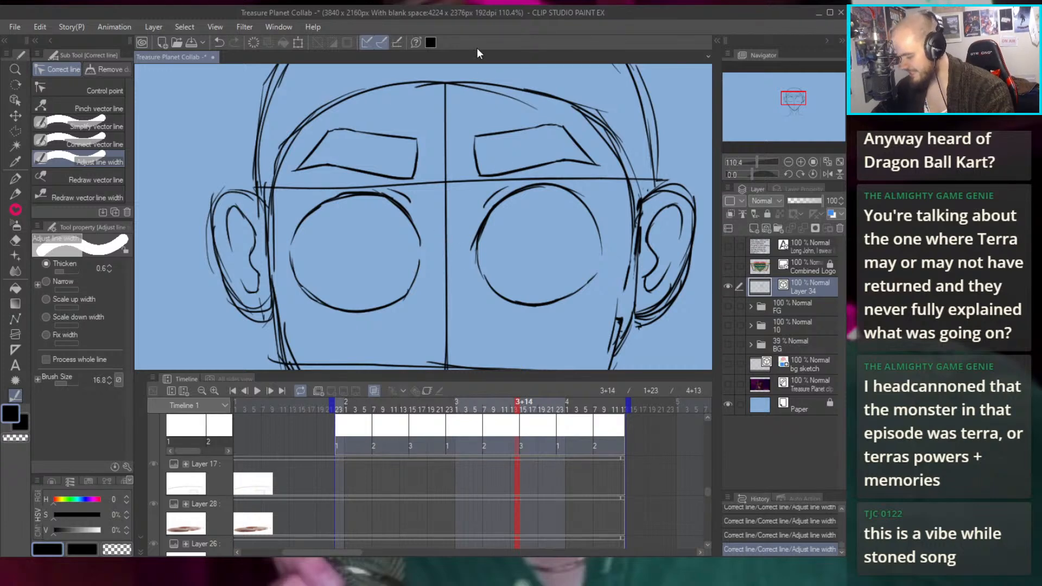
pyautogui.moveTo(495, 207); pyautogui.dragTo(439, 167)
pyautogui.press('p')
pyautogui.moveTo(380, 226); pyautogui.dragTo(406, 217)
pyautogui.moveTo(377, 262)
pyautogui.mouseDown()
pyautogui.moveTo(400, 190)
pyautogui.moveTo(380, 270)
pyautogui.moveTo(362, 248)
pyautogui.moveTo(386, 177)
pyautogui.moveTo(372, 266)
pyautogui.mouseUp()
pyautogui.hotkey('ctrl', 'z')
pyautogui.moveTo(365, 194); pyautogui.dragTo(403, 190)
# Copy the oval pupil, paste it and place the copy inside the right eye circle
pyautogui.press('o')
pyautogui.click(382, 217)
pyautogui.moveTo(402, 191); pyautogui.dragTo(546, 205)
pyautogui.hotkey('ctrl', 'c')
pyautogui.hotkey('ctrl', 'v')
pyautogui.click(549, 204)
pyautogui.moveTo(529, 156); pyautogui.dragTo(497, 162)
pyautogui.click(495, 192)
# Cut a round notch into the right side of each pupil by drawing a curve and erasing the excess lines
pyautogui.press('p')
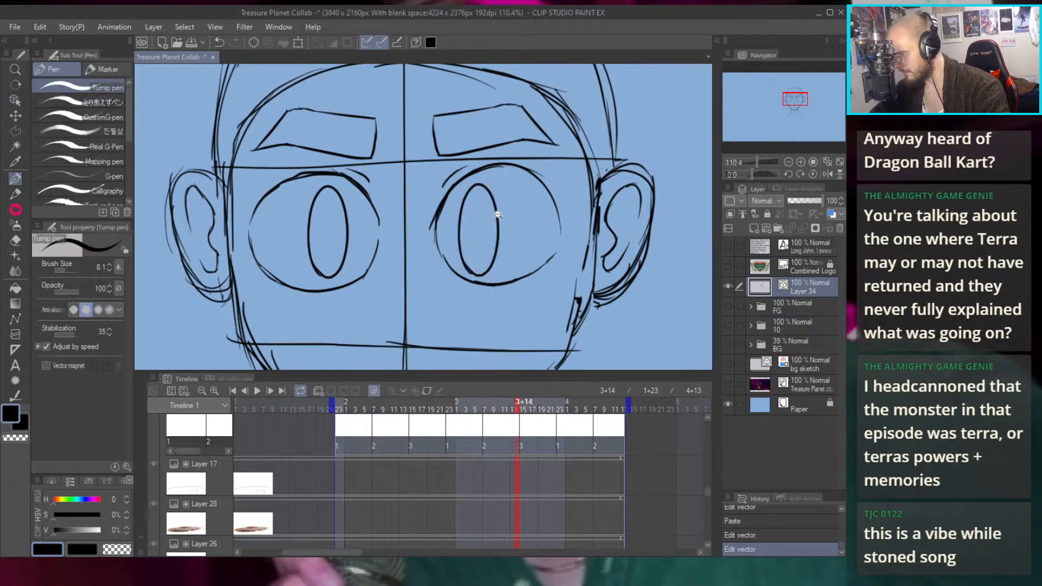
pyautogui.scroll(4, 492, 214)
pyautogui.moveTo(533, 268)
pyautogui.mouseDown()
pyautogui.moveTo(499, 217)
pyautogui.moveTo(513, 216)
pyautogui.moveTo(530, 275)
pyautogui.moveTo(548, 220)
pyautogui.mouseUp()
pyautogui.press('e')
pyautogui.moveTo(469, 260); pyautogui.dragTo(708, 259)
pyautogui.moveTo(431, 234); pyautogui.dragTo(454, 255)
pyautogui.press('p')
pyautogui.moveTo(476, 290)
pyautogui.mouseDown()
pyautogui.moveTo(479, 247)
pyautogui.moveTo(494, 266)
pyautogui.moveTo(453, 298)
pyautogui.mouseUp()
pyautogui.press('e')
pyautogui.moveTo(488, 244); pyautogui.dragTo(472, 306)
pyautogui.hotkey('ctrl', '0')
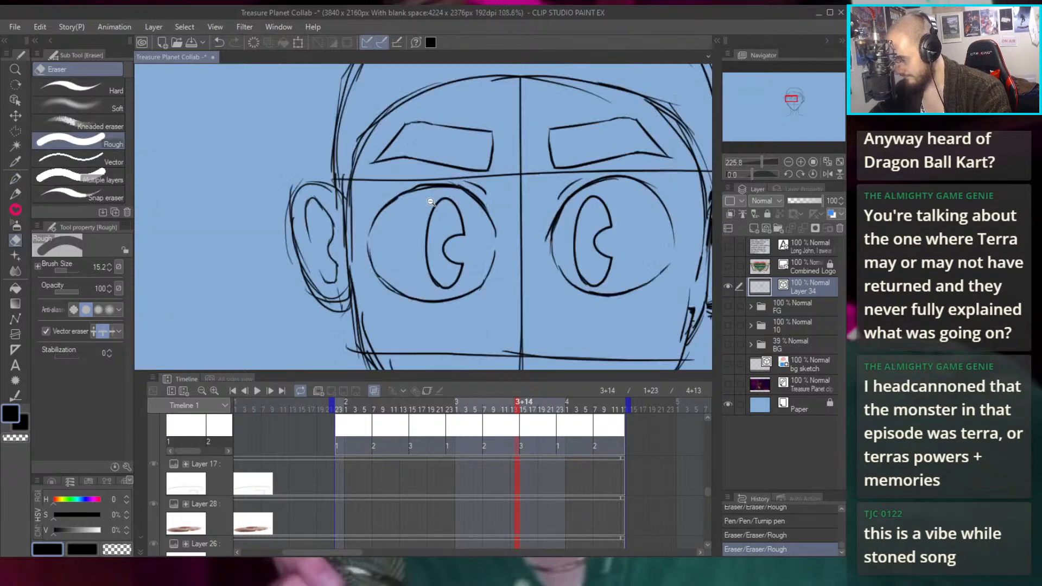
# Undo the left pupil's notch erasures, adjust the notch circle's position and erase its overlapping lines again
pyautogui.scroll(5, 560, 257)
pyautogui.scroll(1, 560, 257)
pyautogui.hotkey('ctrl', 'z')
pyautogui.hotkey('ctrl', 'z')
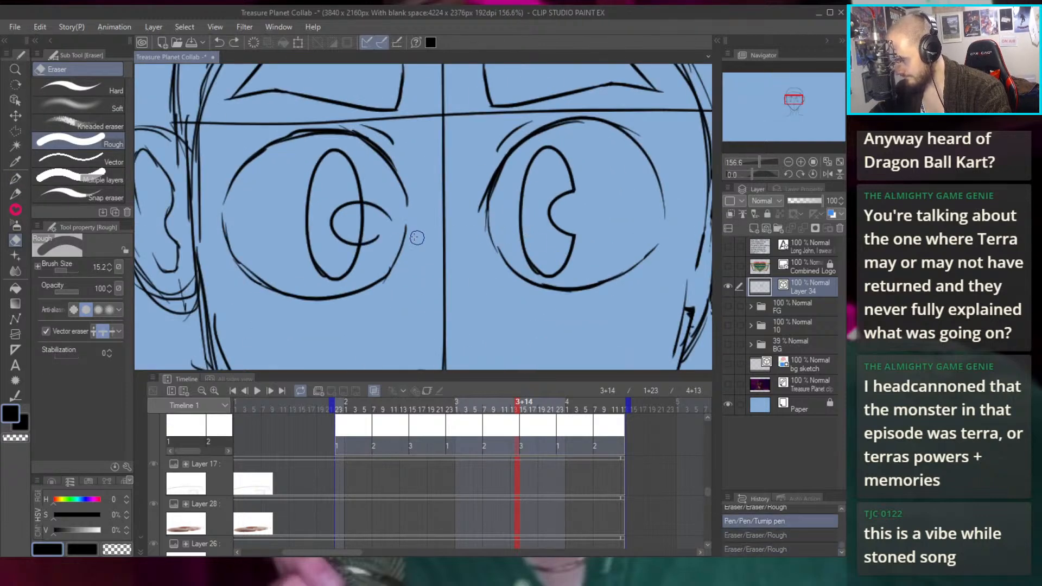
pyautogui.press('o')
pyautogui.click(377, 231)
pyautogui.moveTo(409, 216)
pyautogui.mouseDown()
pyautogui.moveTo(516, 183)
pyautogui.moveTo(507, 185)
pyautogui.mouseUp()
pyautogui.press('e')
pyautogui.moveTo(366, 229); pyautogui.dragTo(378, 204)
pyautogui.moveTo(376, 225); pyautogui.dragTo(370, 243)
pyautogui.moveTo(455, 184)
pyautogui.mouseDown()
pyautogui.moveTo(384, 128)
pyautogui.moveTo(443, 168)
pyautogui.mouseUp()
pyautogui.press('alt')
pyautogui.scroll(-2, 516, 214)
pyautogui.scroll(1, 473, 228)
pyautogui.scroll(-1, 429, 235)
pyautogui.moveTo(415, 281); pyautogui.dragTo(477, 272)
pyautogui.hotkey('ctrl', 'z')
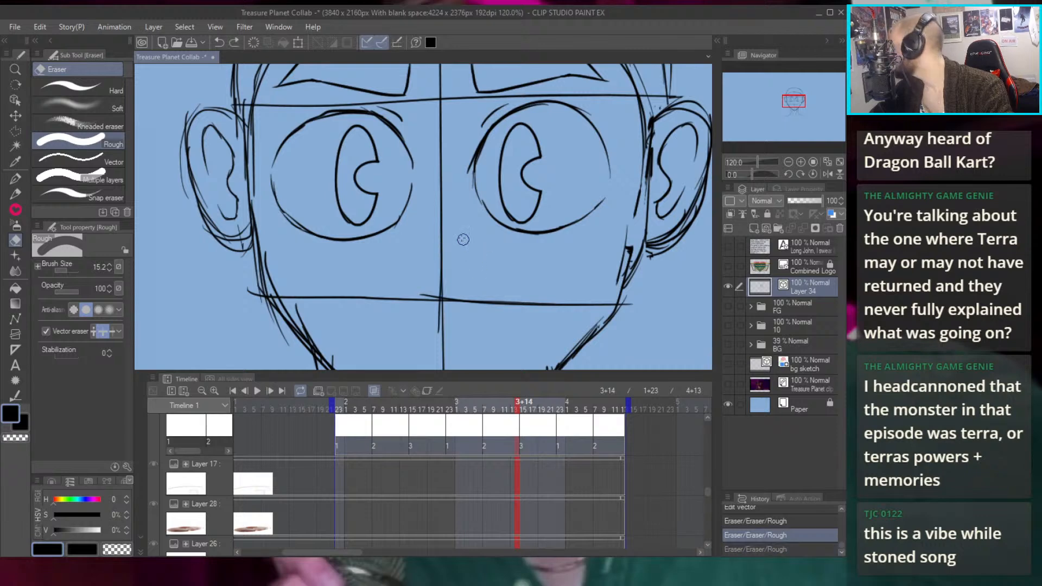
pyautogui.press('k')
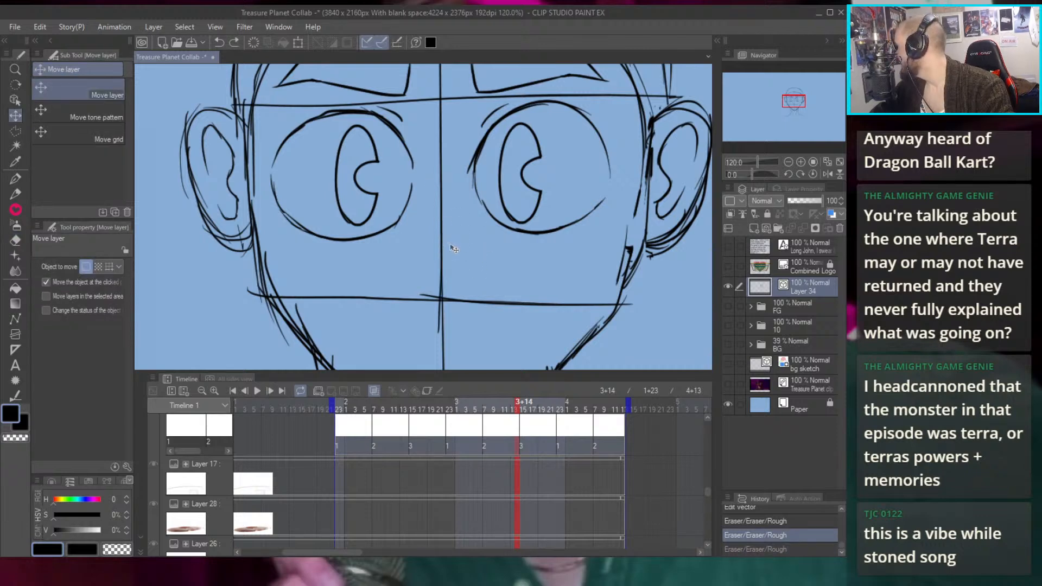
# Draw the nose's curved underside where the vertical centre line meets the lower horizontal guide
pyautogui.press('p')
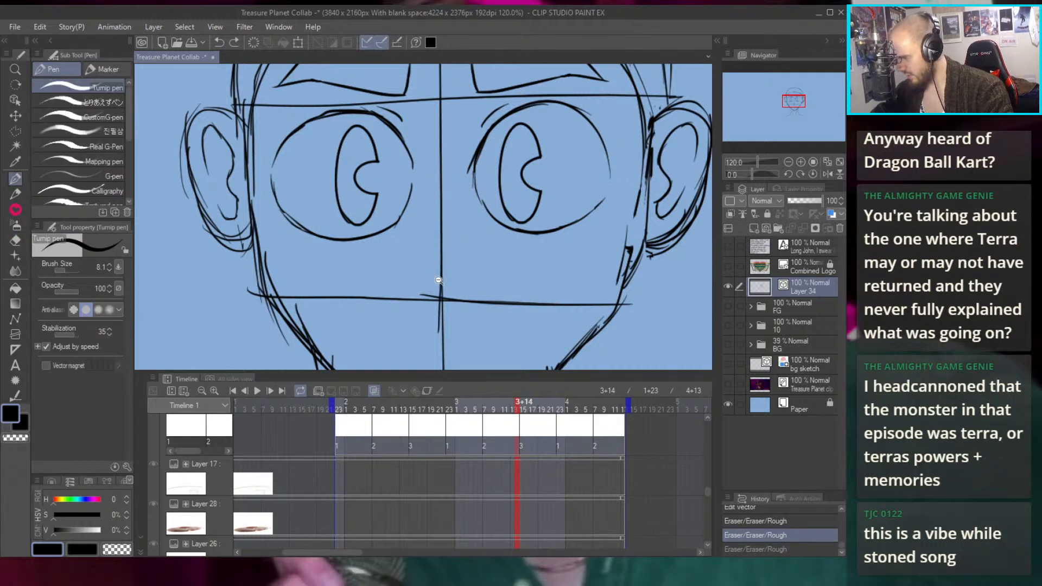
pyautogui.scroll(4, 428, 277)
pyautogui.click(385, 282)
pyautogui.moveTo(386, 282)
pyautogui.mouseDown()
pyautogui.moveTo(483, 314)
pyautogui.moveTo(535, 260)
pyautogui.mouseUp()
pyautogui.moveTo(502, 296); pyautogui.dragTo(534, 274)
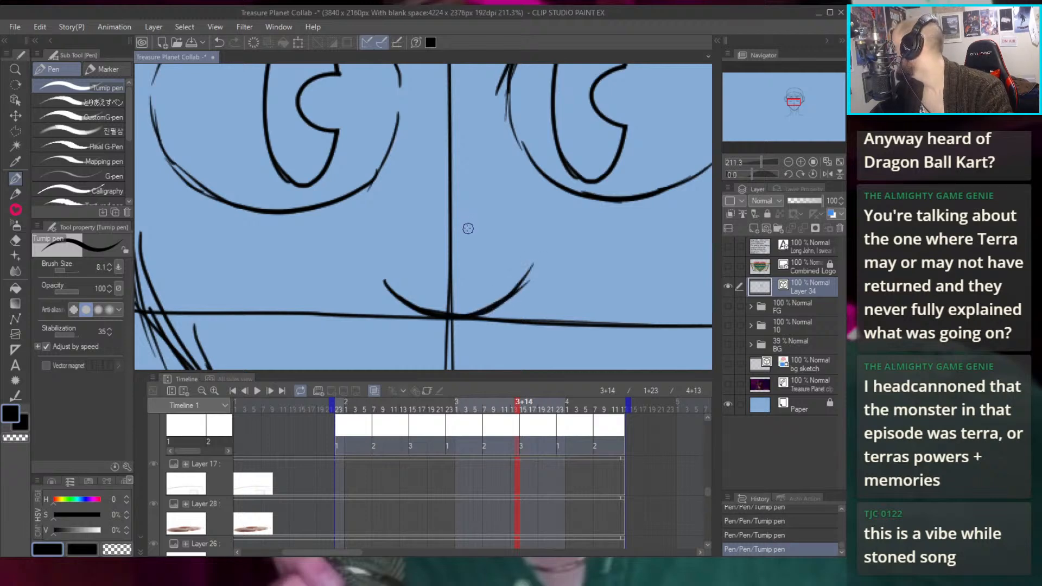
pyautogui.hotkey('ctrl', 'z')
# Draw the left and right nostril sides curving up and inward from the ends of the nose curve
pyautogui.moveTo(399, 300)
pyautogui.mouseDown()
pyautogui.moveTo(377, 263)
pyautogui.moveTo(398, 244)
pyautogui.mouseUp()
pyautogui.moveTo(520, 290)
pyautogui.mouseDown()
pyautogui.moveTo(528, 254)
pyautogui.moveTo(502, 233)
pyautogui.mouseUp()
pyautogui.hotkey('ctrl', 'z')
pyautogui.moveTo(529, 271); pyautogui.dragTo(507, 238)
pyautogui.hotkey('ctrl', 'z')
pyautogui.moveTo(527, 275); pyautogui.dragTo(503, 225)
pyautogui.hotkey('ctrl', 'z')
pyautogui.moveTo(529, 273); pyautogui.dragTo(506, 229)
pyautogui.scroll(-5, 507, 225)
pyautogui.scroll(3, 475, 156)
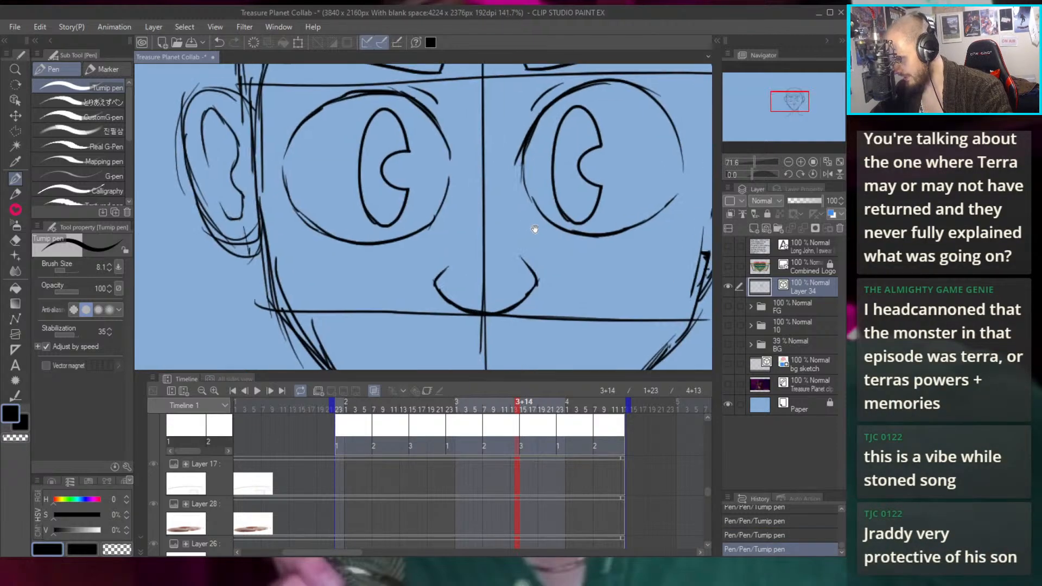
pyautogui.scroll(-5, 486, 224)
pyautogui.scroll(3, 505, 225)
pyautogui.moveTo(559, 239); pyautogui.dragTo(518, 199)
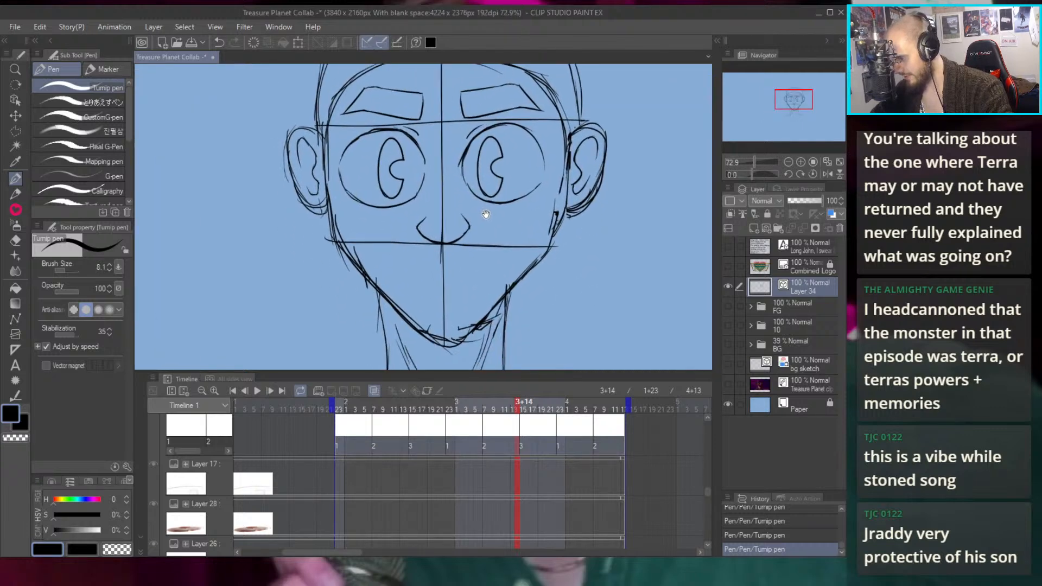
# Delete the vertical centre line and the horizontal construction lines across the face
pyautogui.press('o')
pyautogui.click(442, 228)
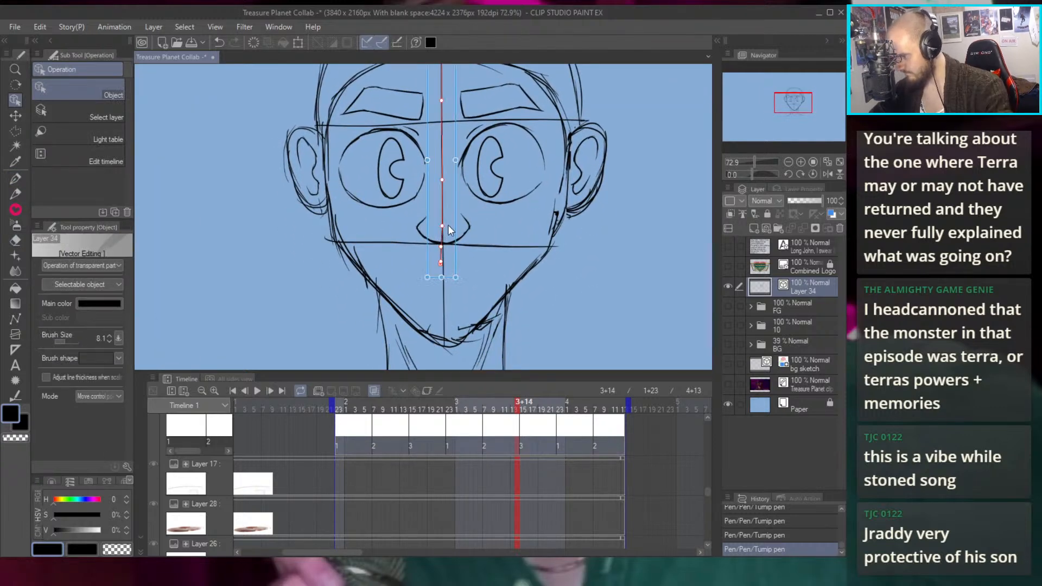
pyautogui.press('Delete')
pyautogui.click(465, 247)
pyautogui.press('Delete')
pyautogui.click(442, 234)
pyautogui.press('Delete')
pyautogui.click(448, 245)
pyautogui.press('Delete')
pyautogui.click(491, 121)
pyautogui.press('Delete')
# Draw a downturned mouth below the nose, using a long arc and a short separate stroke at its left end
pyautogui.press('p')
pyautogui.moveTo(411, 280); pyautogui.dragTo(445, 288)
pyautogui.scroll(2, 454, 289)
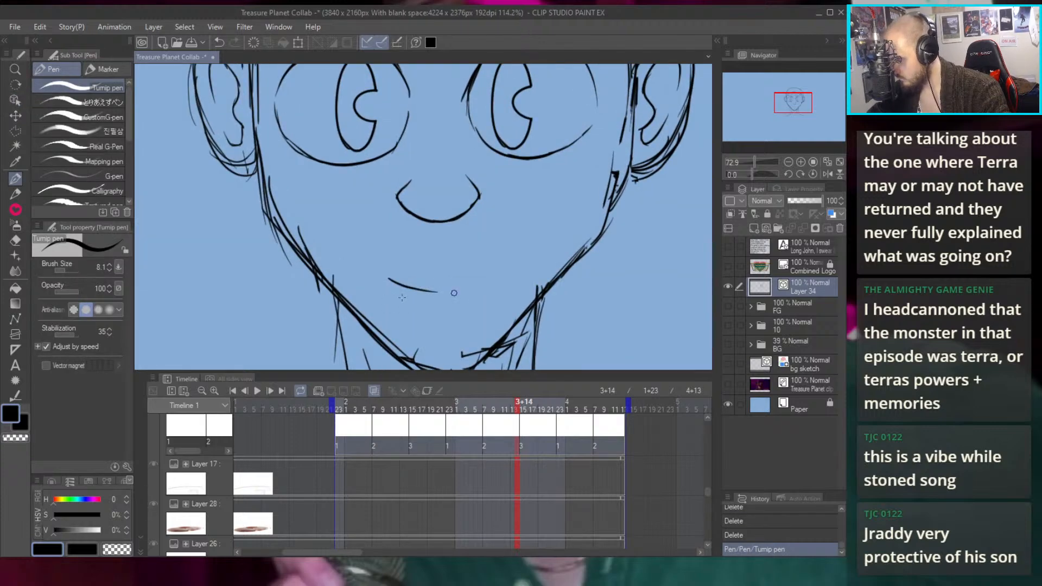
pyautogui.hotkey('ctrl', 'z')
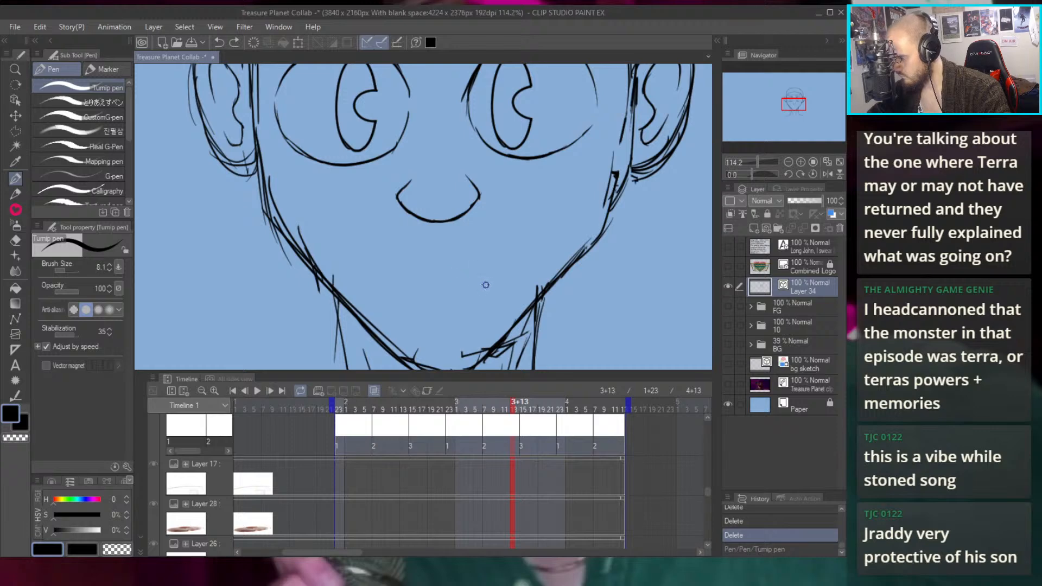
pyautogui.moveTo(495, 273); pyautogui.dragTo(404, 285)
pyautogui.hotkey('ctrl', 'z')
pyautogui.moveTo(498, 270); pyautogui.dragTo(426, 267)
pyautogui.hotkey('ctrl', 'z')
pyautogui.moveTo(490, 274); pyautogui.dragTo(413, 265)
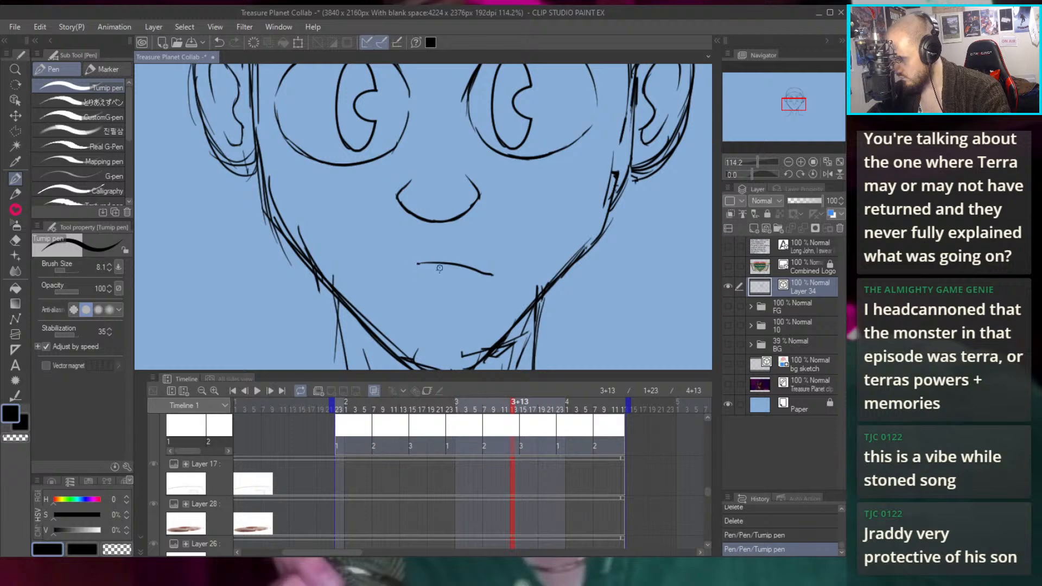
pyautogui.hotkey('ctrl', 'z')
pyautogui.hotkey('ctrl', 'y')
pyautogui.hotkey('ctrl', 'z')
pyautogui.hotkey('ctrl', 'y')
pyautogui.hotkey('ctrl', 'z')
pyautogui.hotkey('ctrl', 'y')
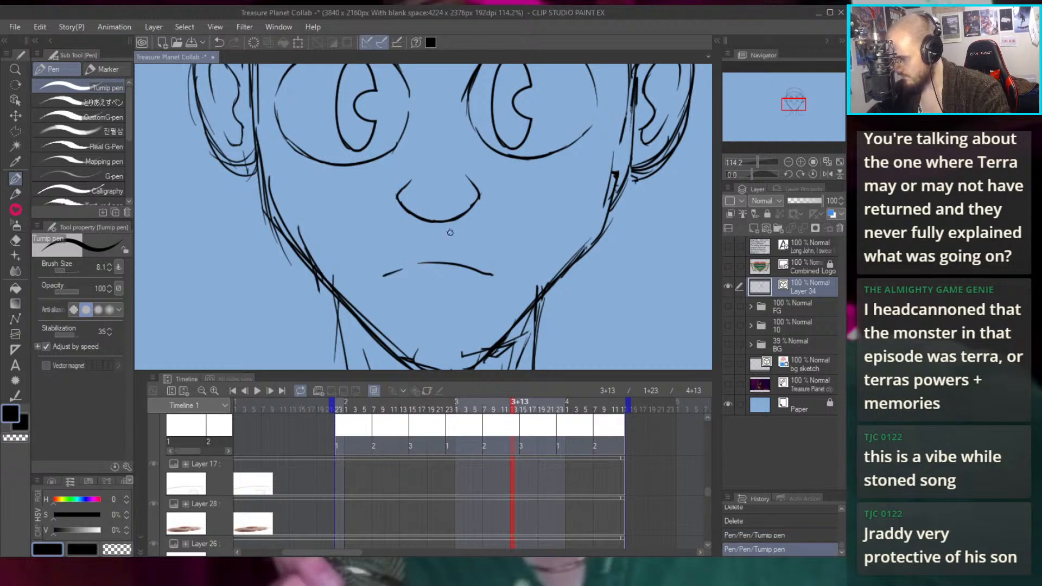
# Add a short lower-lip line just beneath the mouth
pyautogui.moveTo(427, 287); pyautogui.dragTo(439, 287)
pyautogui.scroll(-4, 530, 219)
pyautogui.scroll(1, 531, 219)
pyautogui.scroll(3, 531, 220)
pyautogui.scroll(-2, 534, 186)
pyautogui.scroll(2, 534, 186)
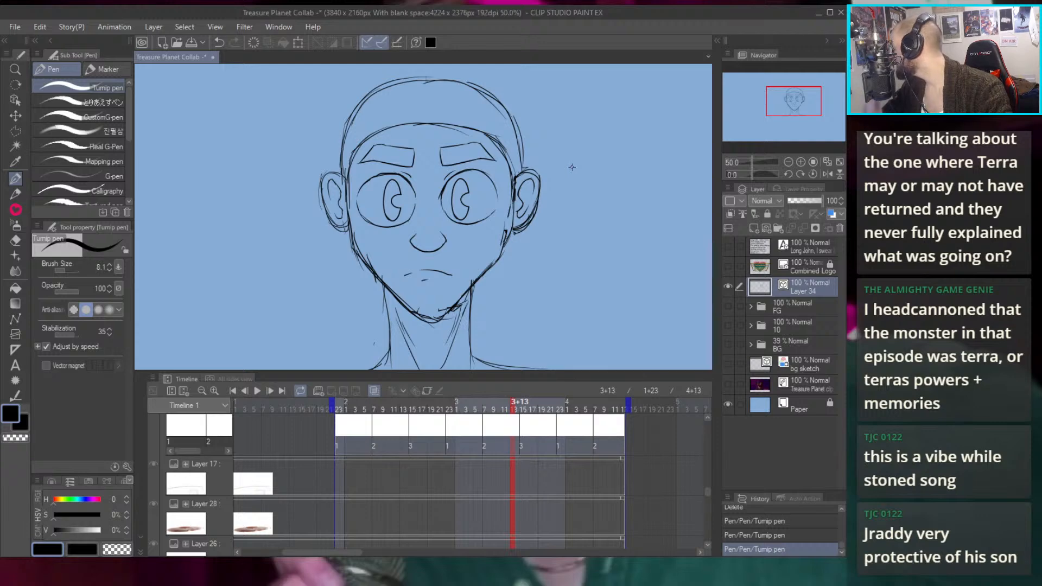
# Sketch a pointed collar flap running down from the left side of the neck over the shoulder
pyautogui.moveTo(572, 167); pyautogui.dragTo(568, 153)
pyautogui.moveTo(426, 272); pyautogui.dragTo(426, 199)
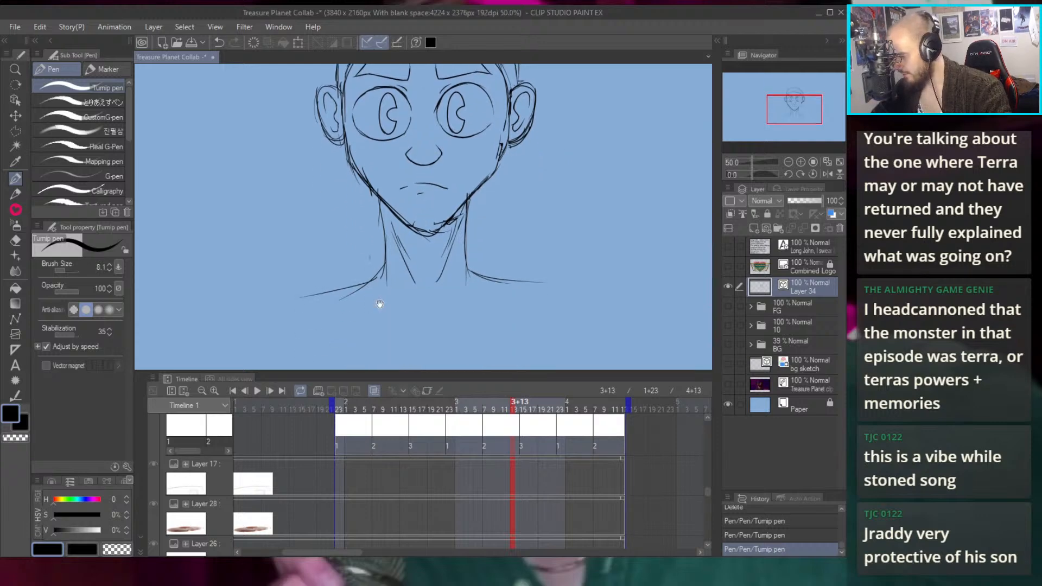
pyautogui.scroll(-1, 407, 270)
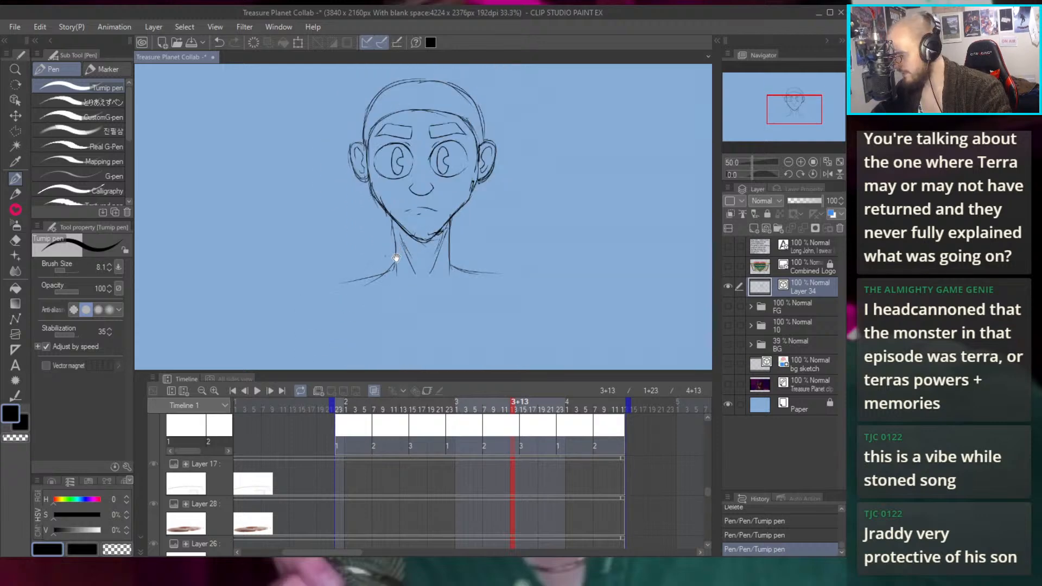
pyautogui.moveTo(397, 247); pyautogui.dragTo(392, 293)
pyautogui.hotkey('ctrl', 'z')
pyautogui.hotkey('ctrl', 'y')
pyautogui.hotkey('ctrl', 'z')
pyautogui.hotkey('ctrl', 'z')
pyautogui.moveTo(334, 328)
pyautogui.mouseDown()
pyautogui.moveTo(360, 293)
pyautogui.moveTo(375, 334)
pyautogui.moveTo(376, 301)
pyautogui.moveTo(362, 283)
pyautogui.mouseUp()
pyautogui.hotkey('ctrl', 'z')
pyautogui.moveTo(335, 327); pyautogui.dragTo(379, 253)
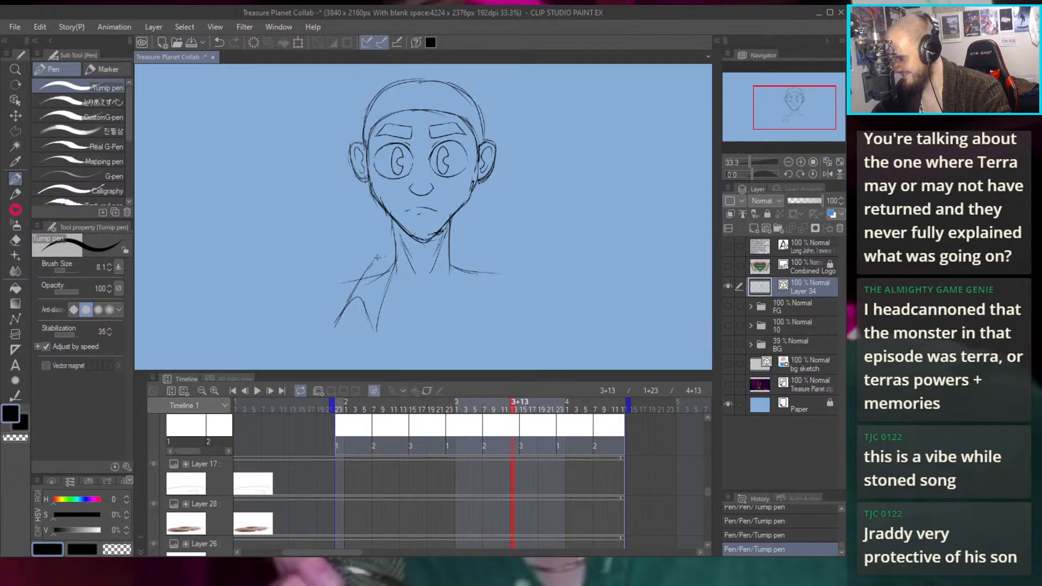
pyautogui.hotkey('ctrl', 'z')
# Sketch the matching collar flap from the right side of the neck over the shoulder
pyautogui.moveTo(450, 260); pyautogui.dragTo(480, 328)
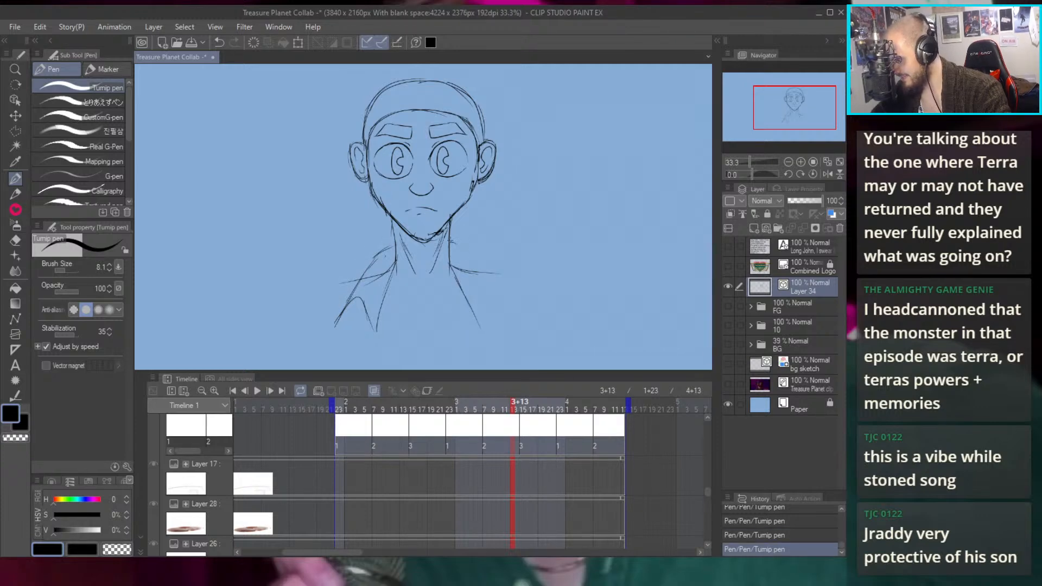
pyautogui.moveTo(463, 250); pyautogui.dragTo(486, 288)
pyautogui.hotkey('ctrl', 'z')
pyautogui.moveTo(456, 244)
pyautogui.mouseDown()
pyautogui.moveTo(505, 292)
pyautogui.moveTo(472, 267)
pyautogui.moveTo(484, 274)
pyautogui.moveTo(481, 263)
pyautogui.moveTo(487, 298)
pyautogui.mouseUp()
pyautogui.hotkey('ctrl', 'z')
pyautogui.hotkey('ctrl', 'z')
pyautogui.hotkey('ctrl', 'z')
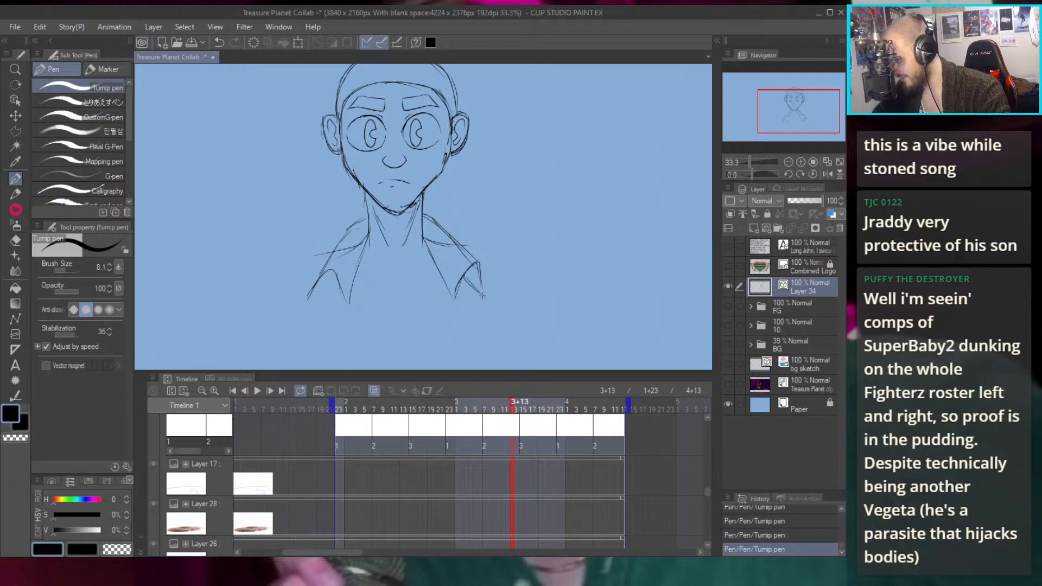
# Redraw the outer edge and tip of the left collar flap
pyautogui.moveTo(380, 273); pyautogui.dragTo(486, 297)
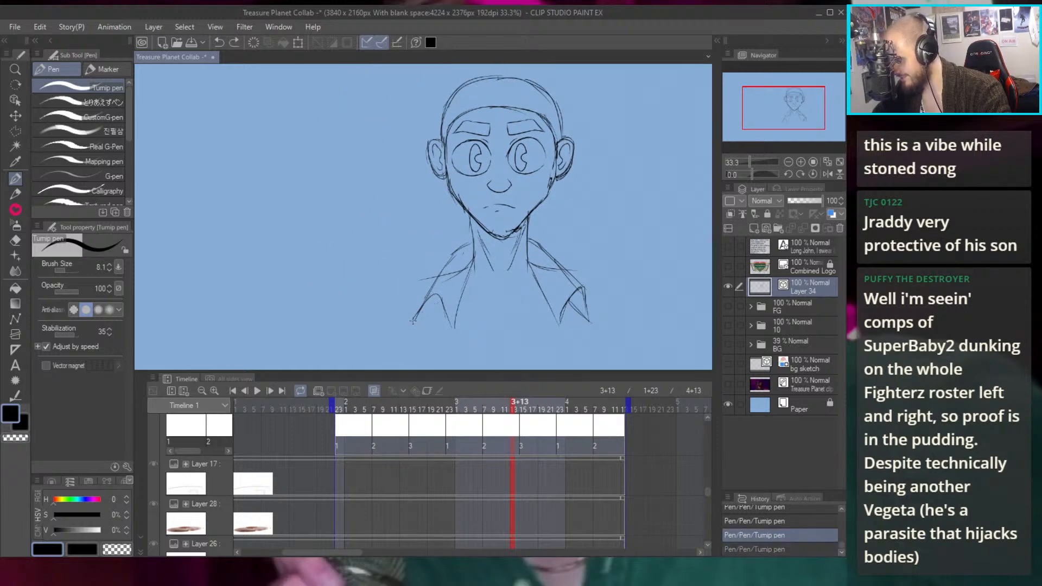
pyautogui.hotkey('ctrl', 'z')
pyautogui.moveTo(412, 332); pyautogui.dragTo(435, 298)
pyautogui.hotkey('ctrl', 'z')
pyautogui.scroll(3, 403, 341)
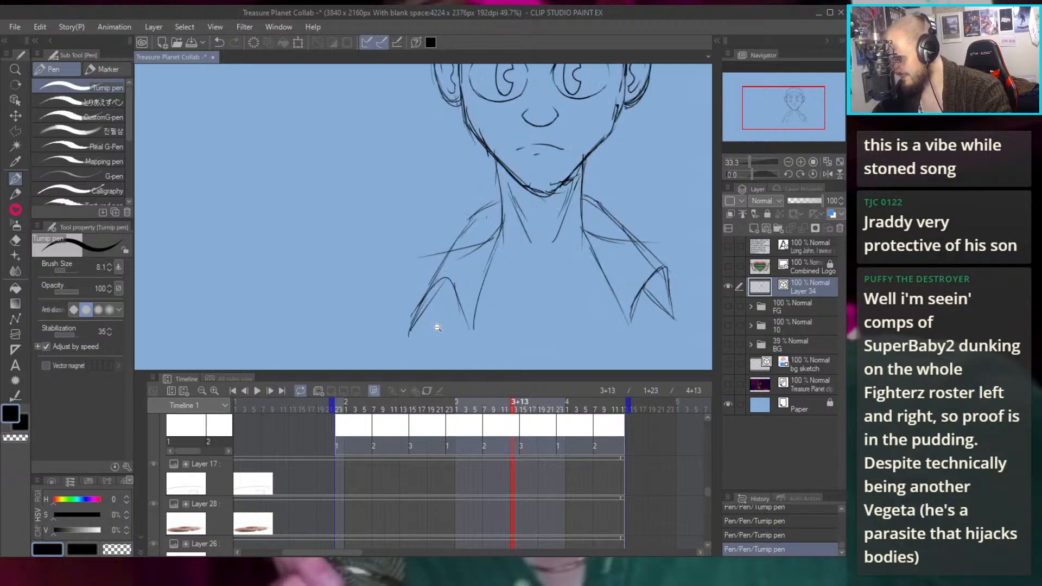
pyautogui.hotkey('ctrl', 'z')
pyautogui.moveTo(404, 340); pyautogui.dragTo(471, 253)
pyautogui.hotkey('ctrl', '0')
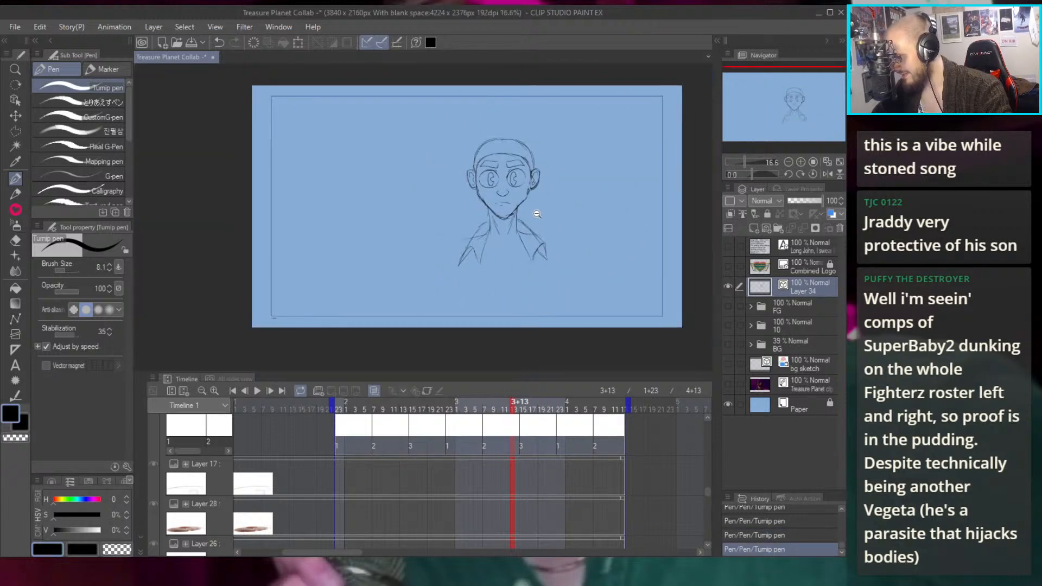
# Erase the shoulder lines that cross through the inside of both collar flaps
pyautogui.scroll(3, 529, 258)
pyautogui.press('e')
pyautogui.moveTo(405, 263); pyautogui.dragTo(396, 276)
pyautogui.moveTo(419, 241); pyautogui.dragTo(411, 249)
pyautogui.moveTo(496, 252); pyautogui.dragTo(516, 266)
pyautogui.moveTo(545, 231)
pyautogui.mouseDown()
pyautogui.moveTo(552, 272)
pyautogui.moveTo(528, 272)
pyautogui.mouseUp()
pyautogui.press('p')
pyautogui.hotkey('ctrl', 'z')
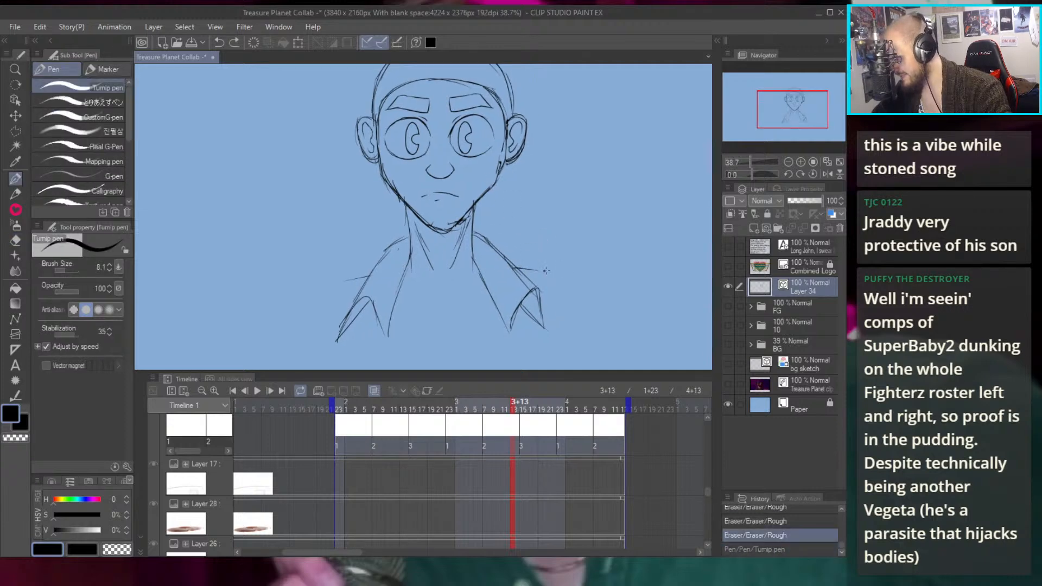
# Draw two neckline strokes slanting down from the inner collar edges toward the middle of the chest
pyautogui.scroll(-2, 544, 251)
pyautogui.scroll(5, 508, 134)
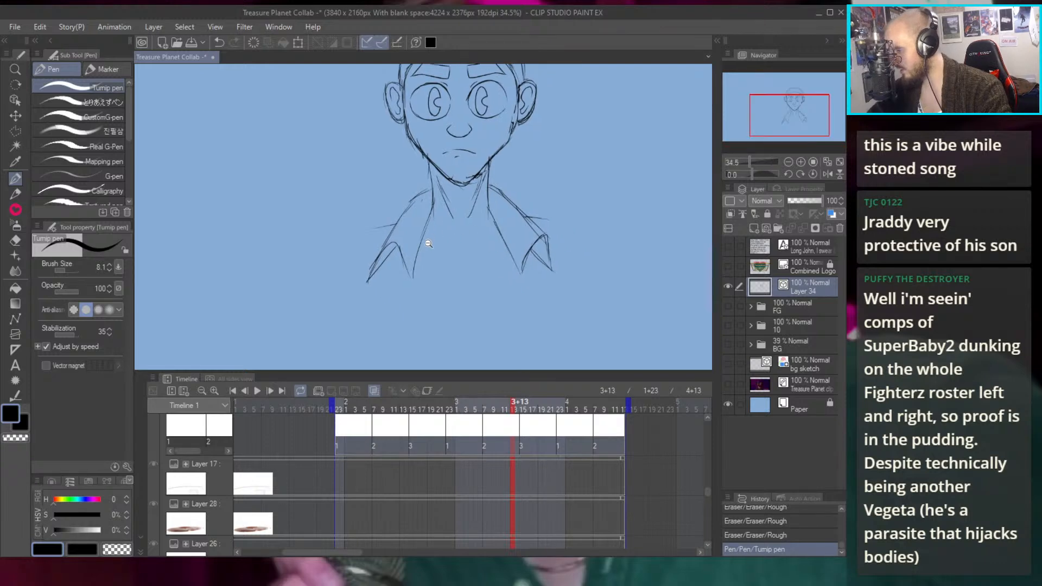
pyautogui.moveTo(420, 227); pyautogui.dragTo(476, 267)
pyautogui.hotkey('ctrl', 'z')
pyautogui.moveTo(420, 227); pyautogui.dragTo(469, 253)
pyautogui.moveTo(547, 233)
pyautogui.mouseDown()
pyautogui.moveTo(511, 203)
pyautogui.moveTo(458, 234)
pyautogui.mouseUp()
pyautogui.hotkey('ctrl', 'z')
pyautogui.moveTo(528, 188)
pyautogui.mouseDown()
pyautogui.moveTo(459, 229)
pyautogui.moveTo(453, 304)
pyautogui.mouseUp()
pyautogui.hotkey('ctrl', 'z')
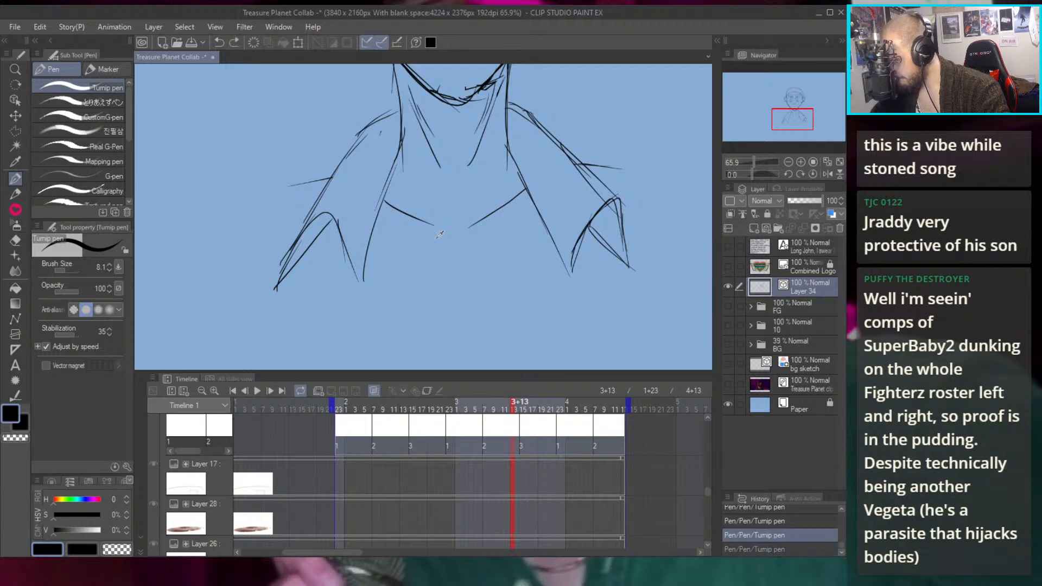
# Join the neckline strokes with a narrow V pointing down the chest
pyautogui.moveTo(434, 221)
pyautogui.mouseDown()
pyautogui.moveTo(450, 291)
pyautogui.moveTo(462, 257)
pyautogui.moveTo(450, 290)
pyautogui.mouseUp()
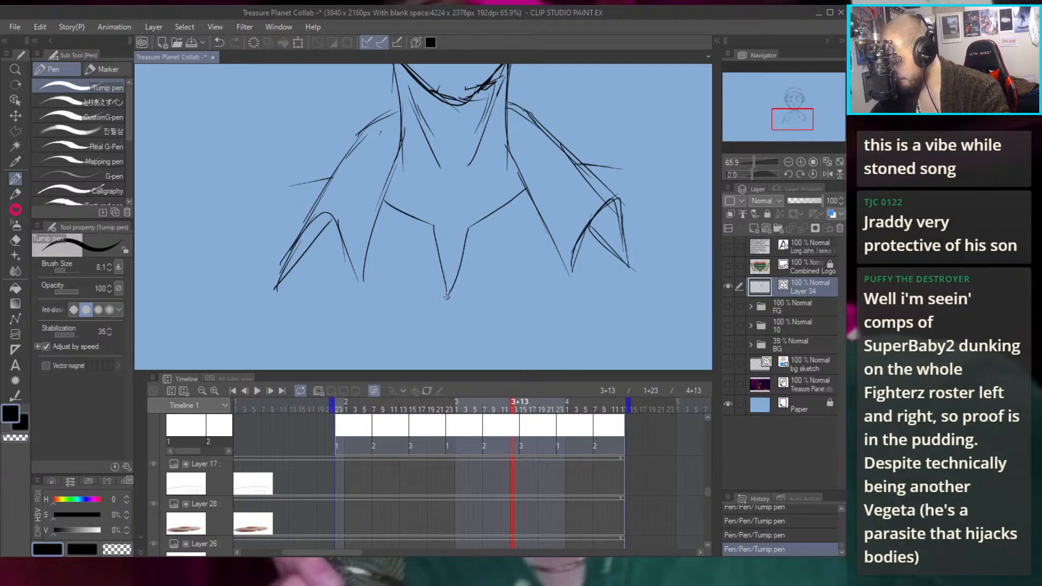
pyautogui.moveTo(540, 190); pyautogui.dragTo(453, 261)
pyautogui.moveTo(589, 239); pyautogui.dragTo(612, 212)
pyautogui.moveTo(562, 208)
pyautogui.mouseDown()
pyautogui.moveTo(594, 223)
pyautogui.moveTo(559, 209)
pyautogui.mouseUp()
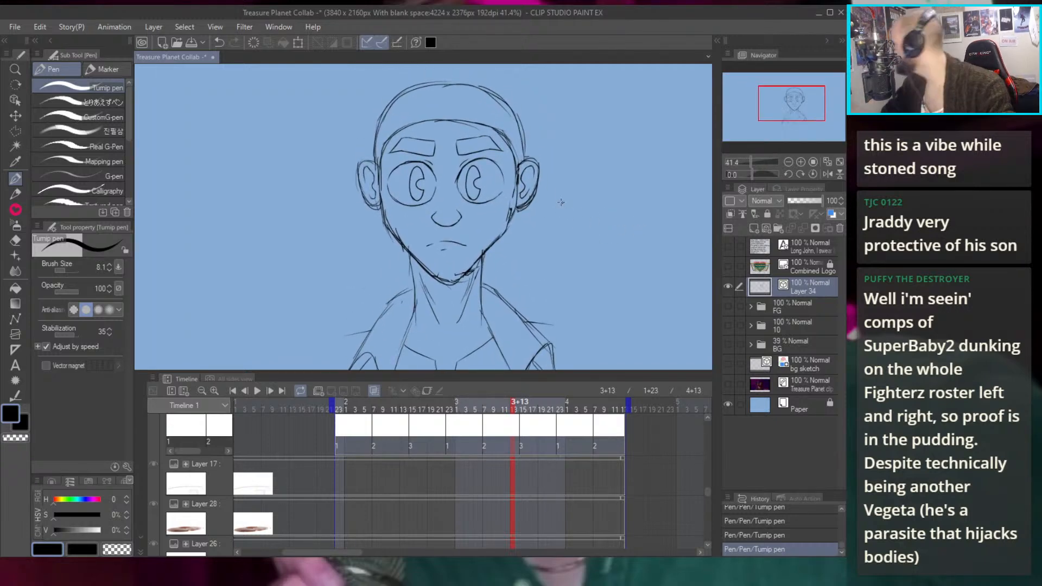
# Draw a small round earring on the right ear's lobe and erase the ear lines overlapping it
pyautogui.moveTo(561, 201)
pyautogui.mouseDown()
pyautogui.moveTo(505, 233)
pyautogui.moveTo(459, 232)
pyautogui.moveTo(476, 192)
pyautogui.mouseUp()
pyautogui.press('e')
pyautogui.press('p')
pyautogui.moveTo(453, 231)
pyautogui.mouseDown()
pyautogui.moveTo(478, 242)
pyautogui.moveTo(511, 206)
pyautogui.moveTo(478, 259)
pyautogui.moveTo(494, 222)
pyautogui.moveTo(483, 209)
pyautogui.moveTo(503, 228)
pyautogui.moveTo(504, 252)
pyautogui.moveTo(478, 259)
pyautogui.moveTo(487, 259)
pyautogui.moveTo(466, 244)
pyautogui.moveTo(472, 260)
pyautogui.moveTo(476, 242)
pyautogui.moveTo(493, 234)
pyautogui.mouseUp()
pyautogui.press('e')
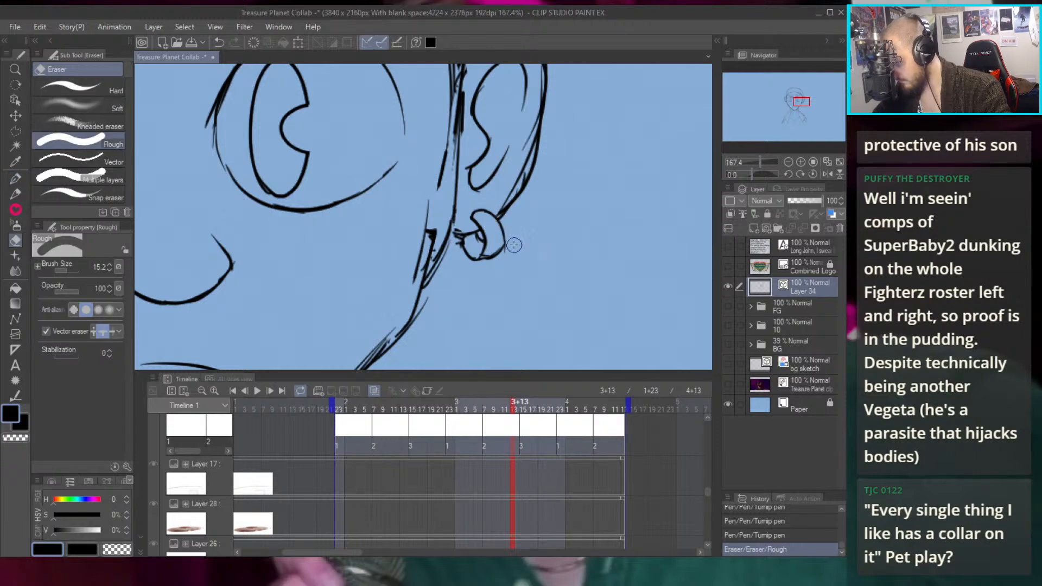
pyautogui.press('p')
pyautogui.scroll(-5, 508, 233)
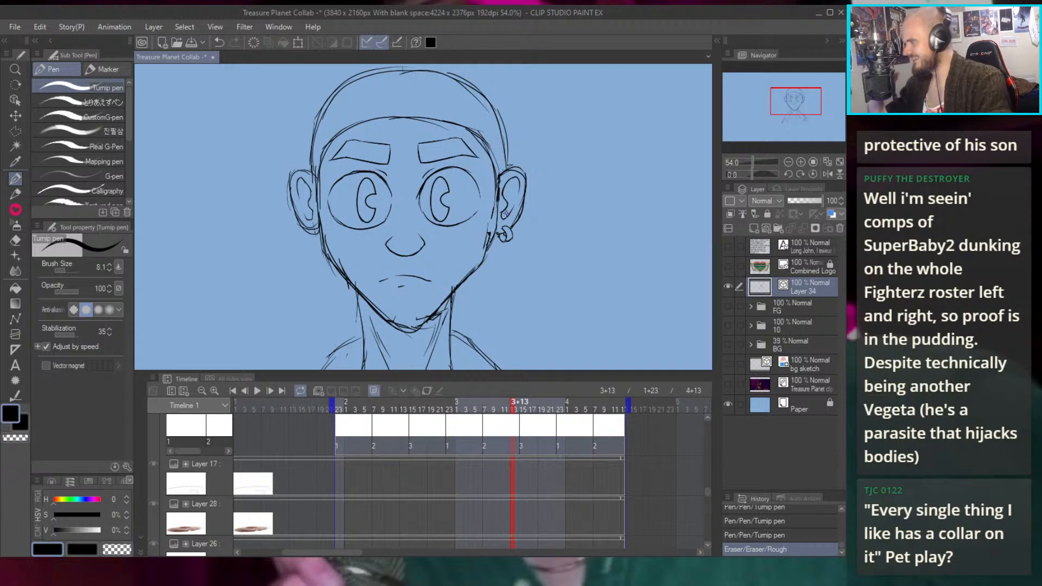
# Erase the rough left cheek outline between the ear and the jaw
pyautogui.moveTo(487, 269); pyautogui.dragTo(491, 276)
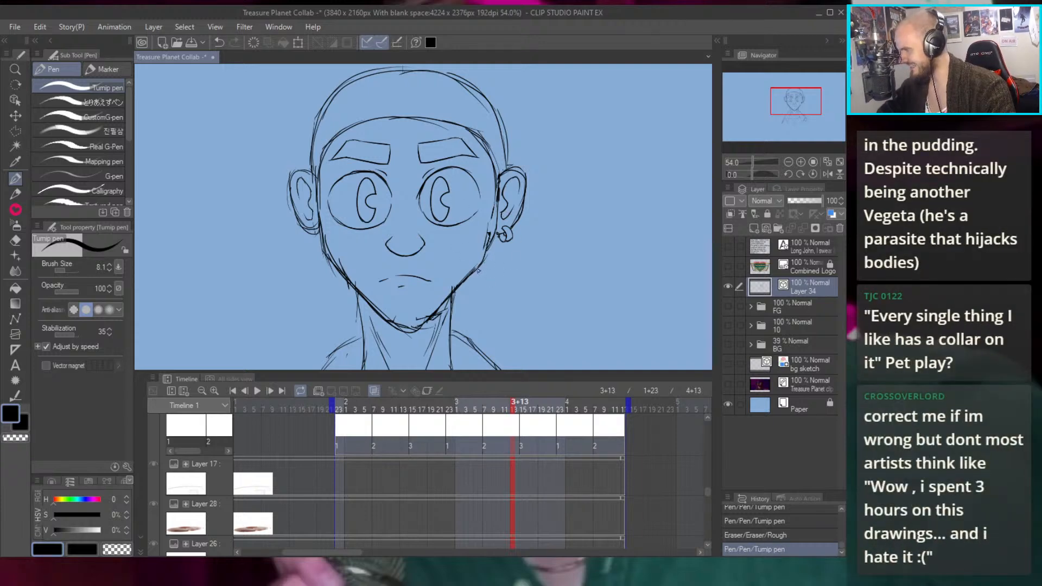
pyautogui.scroll(3, 478, 273)
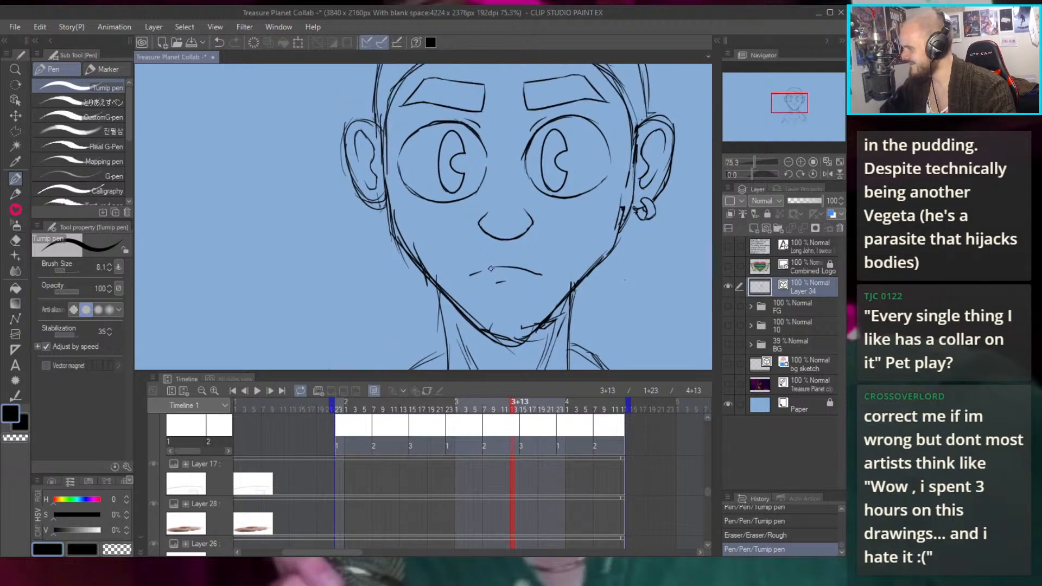
pyautogui.press('e')
pyautogui.moveTo(393, 214); pyautogui.dragTo(401, 239)
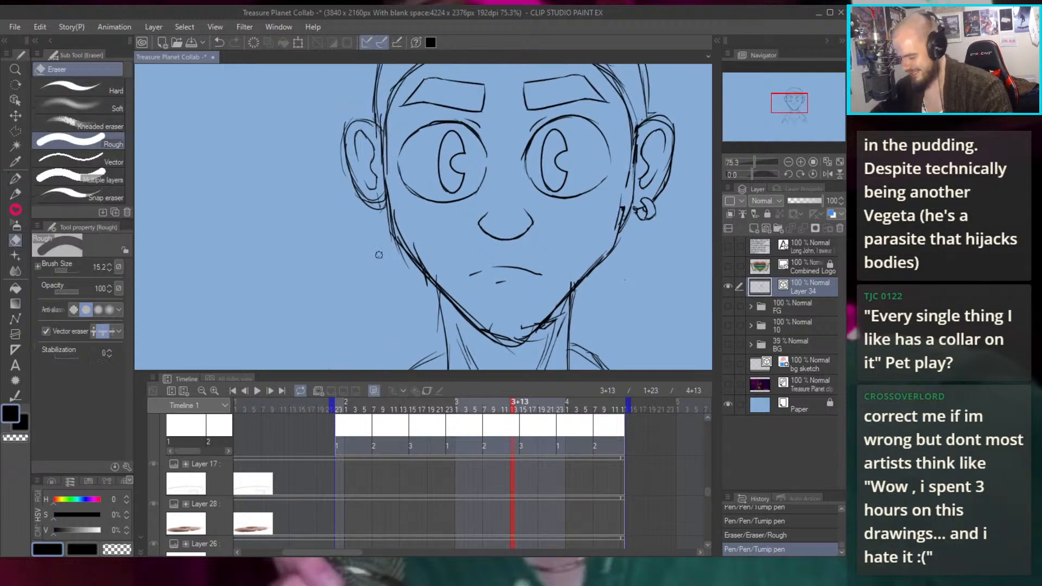
pyautogui.moveTo(390, 195)
pyautogui.mouseDown()
pyautogui.moveTo(415, 264)
pyautogui.moveTo(411, 250)
pyautogui.mouseUp()
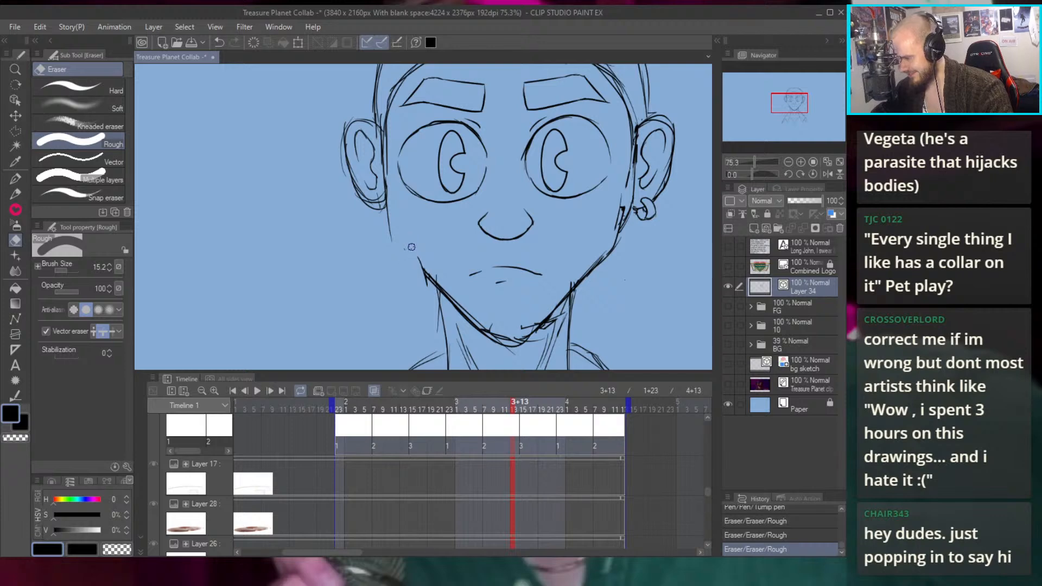
# Redraw the left cheek as a cleaner curve running from below the ear to the jaw
pyautogui.press('p')
pyautogui.moveTo(387, 180); pyautogui.dragTo(407, 265)
pyautogui.moveTo(391, 228); pyautogui.dragTo(420, 270)
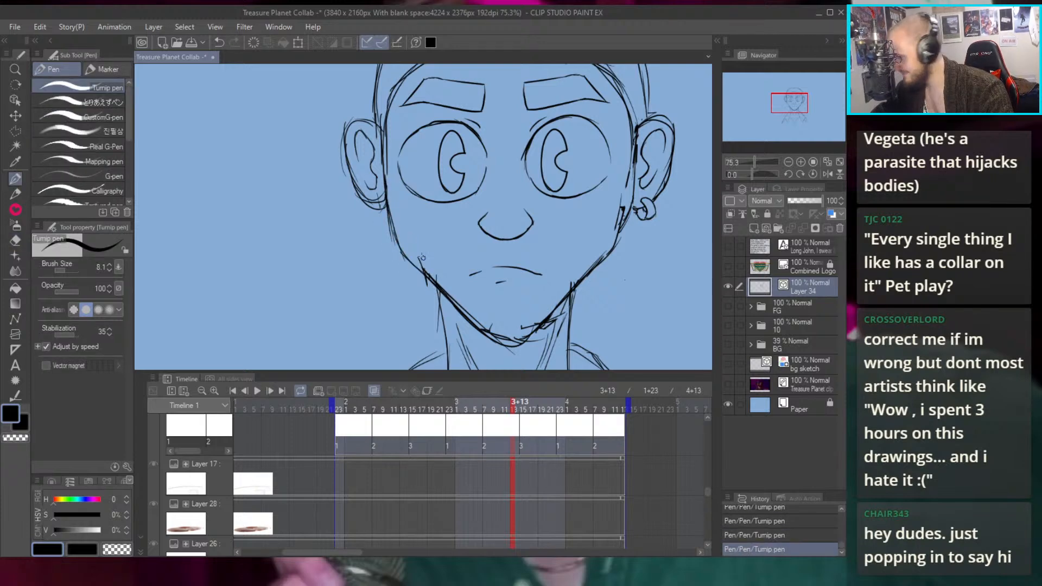
pyautogui.hotkey('ctrl', 'z')
pyautogui.hotkey('ctrl', 'z')
pyautogui.moveTo(386, 185)
pyautogui.mouseDown()
pyautogui.moveTo(424, 274)
pyautogui.moveTo(470, 305)
pyautogui.moveTo(336, 295)
pyautogui.mouseUp()
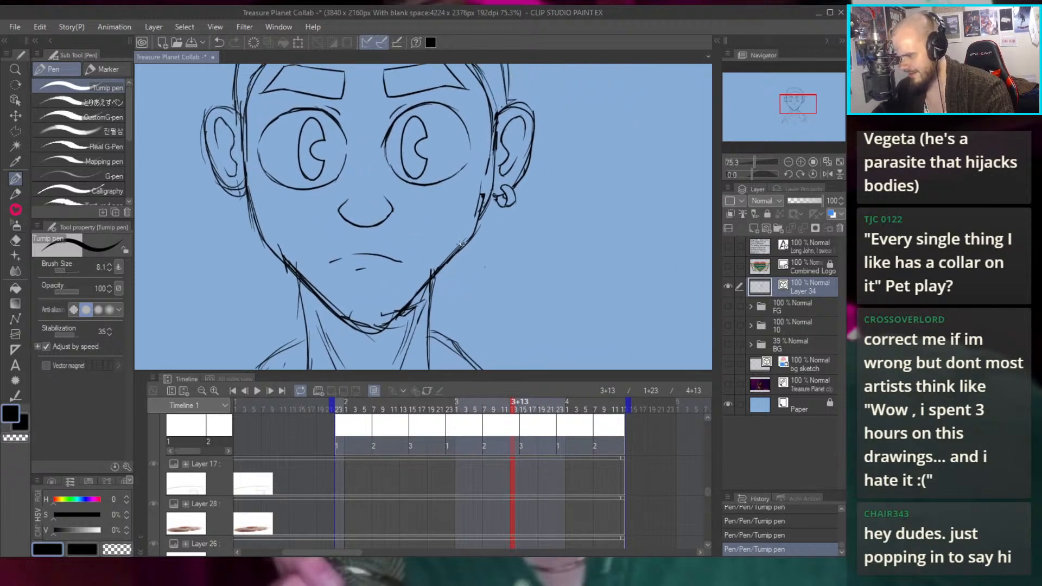
# Erase the rough right cheek outline and redraw it from the jaw up toward the ear
pyautogui.press('e')
pyautogui.moveTo(442, 255); pyautogui.dragTo(466, 238)
pyautogui.moveTo(455, 256); pyautogui.dragTo(478, 219)
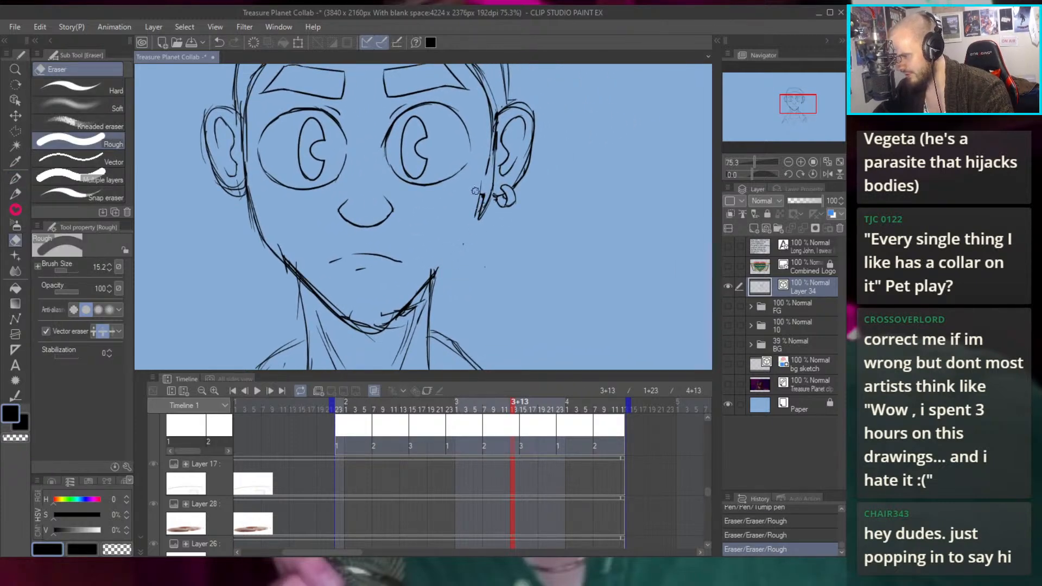
pyautogui.press('p')
pyautogui.moveTo(450, 255); pyautogui.dragTo(424, 286)
pyautogui.moveTo(464, 234); pyautogui.dragTo(438, 269)
pyautogui.moveTo(476, 206)
pyautogui.mouseDown()
pyautogui.moveTo(452, 256)
pyautogui.moveTo(497, 146)
pyautogui.mouseUp()
pyautogui.moveTo(459, 255); pyautogui.dragTo(495, 143)
pyautogui.moveTo(505, 199)
pyautogui.mouseDown()
pyautogui.moveTo(435, 233)
pyautogui.moveTo(518, 262)
pyautogui.moveTo(482, 264)
pyautogui.mouseUp()
# Erase the upper part of the right cheek line and the overlapping strokes beside the earring
pyautogui.scroll(1, 519, 262)
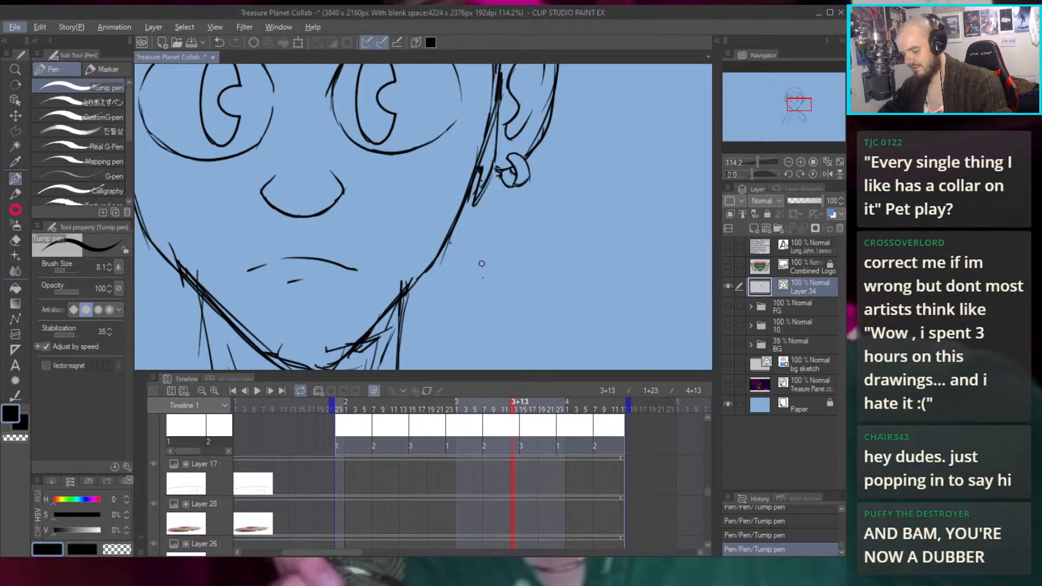
pyautogui.press('e')
pyautogui.moveTo(454, 237)
pyautogui.mouseDown()
pyautogui.moveTo(463, 251)
pyautogui.moveTo(475, 182)
pyautogui.mouseUp()
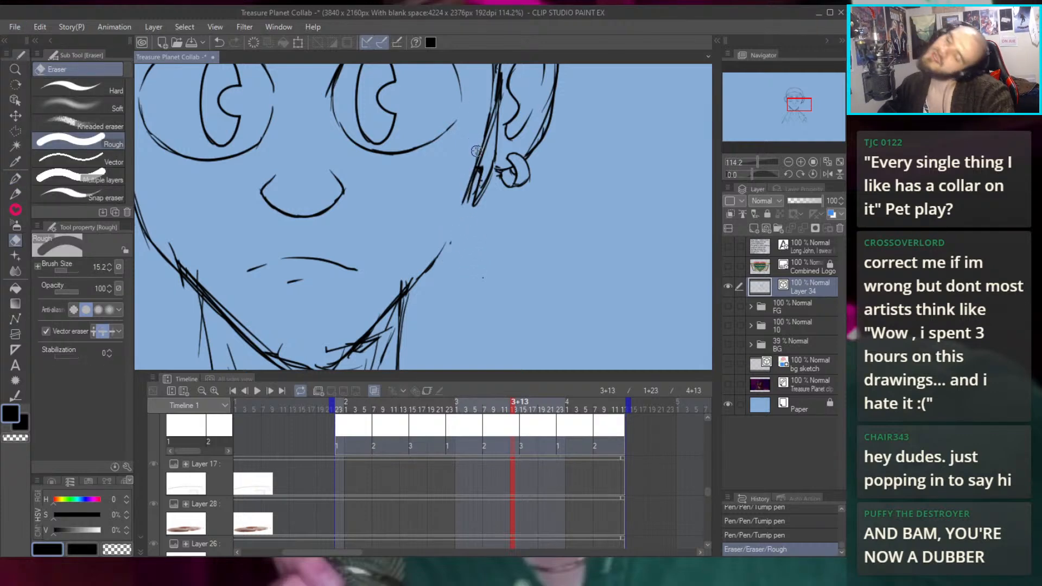
pyautogui.moveTo(497, 133); pyautogui.dragTo(481, 179)
pyautogui.moveTo(480, 108)
pyautogui.mouseDown()
pyautogui.moveTo(473, 201)
pyautogui.moveTo(500, 226)
pyautogui.moveTo(516, 288)
pyautogui.moveTo(520, 240)
pyautogui.moveTo(468, 304)
pyautogui.moveTo(502, 259)
pyautogui.moveTo(488, 283)
pyautogui.mouseUp()
# Redraw the upper right cheek as a smooth curve connecting the ear to the jaw
pyautogui.press('p')
pyautogui.moveTo(519, 217); pyautogui.dragTo(492, 278)
pyautogui.hotkey('ctrl', 'z')
pyautogui.moveTo(522, 190)
pyautogui.mouseDown()
pyautogui.moveTo(503, 264)
pyautogui.moveTo(518, 207)
pyautogui.moveTo(488, 288)
pyautogui.moveTo(459, 303)
pyautogui.moveTo(495, 274)
pyautogui.mouseUp()
pyautogui.hotkey('ctrl', 'z')
pyautogui.scroll(-2, 516, 221)
pyautogui.scroll(1, 500, 202)
pyautogui.moveTo(500, 203); pyautogui.dragTo(586, 239)
pyautogui.scroll(1, 463, 234)
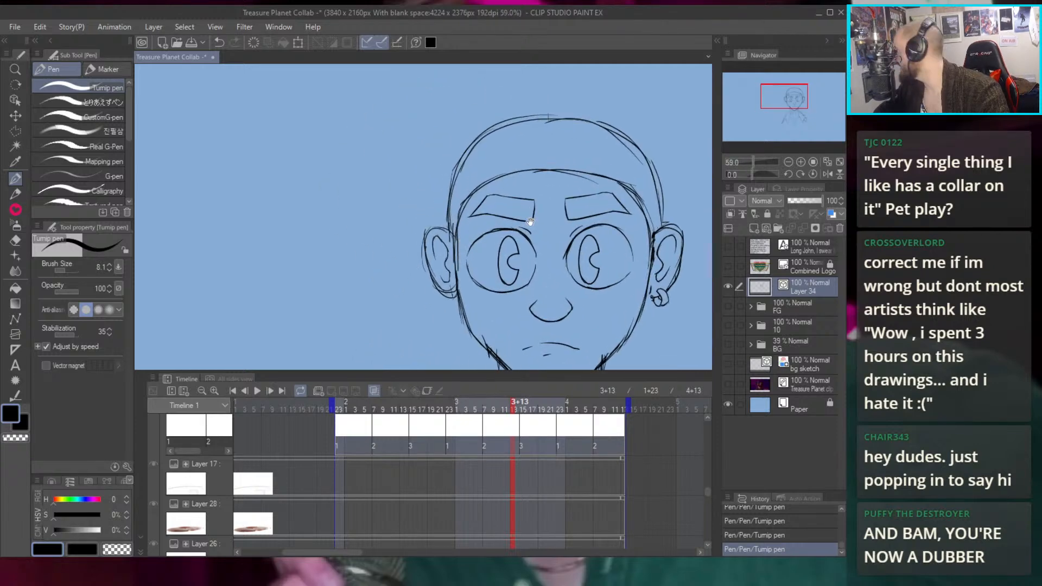
# Redraw the left side of the face along the inner edge of the ear up to the temple
pyautogui.moveTo(523, 223); pyautogui.dragTo(561, 208)
pyautogui.scroll(4, 481, 214)
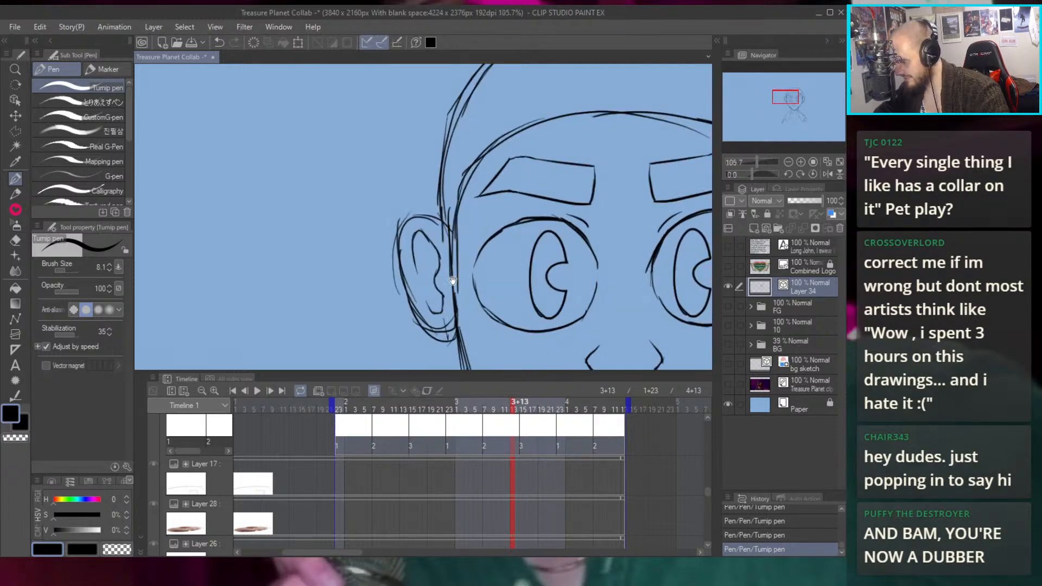
pyautogui.moveTo(455, 245); pyautogui.dragTo(461, 175)
pyautogui.hotkey('ctrl', 'z')
pyautogui.moveTo(456, 299); pyautogui.dragTo(443, 182)
pyautogui.hotkey('ctrl', 'z')
pyautogui.moveTo(457, 303); pyautogui.dragTo(443, 183)
pyautogui.moveTo(622, 210); pyautogui.dragTo(361, 199)
# Redraw the right side of the face from beside the ear up to the temple
pyautogui.moveTo(536, 304); pyautogui.dragTo(534, 200)
pyautogui.hotkey('ctrl', 'z')
pyautogui.moveTo(535, 313); pyautogui.dragTo(536, 225)
pyautogui.hotkey('ctrl', 'z')
pyautogui.moveTo(536, 307); pyautogui.dragTo(532, 180)
pyautogui.hotkey('ctrl', 'z')
pyautogui.moveTo(535, 318)
pyautogui.mouseDown()
pyautogui.moveTo(528, 162)
pyautogui.moveTo(517, 136)
pyautogui.mouseUp()
pyautogui.hotkey('ctrl', 'z')
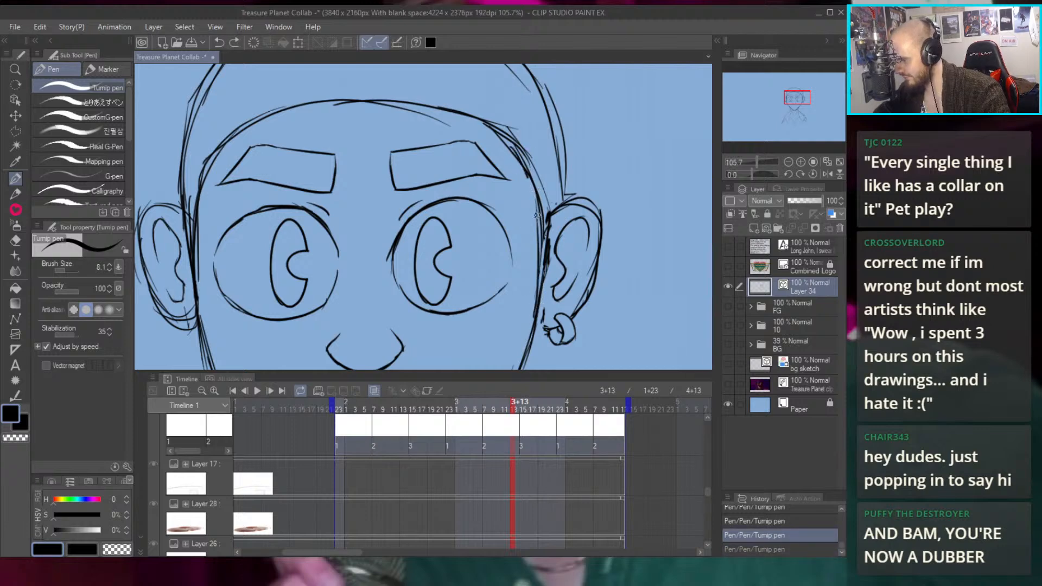
pyautogui.moveTo(536, 196); pyautogui.dragTo(524, 164)
pyautogui.moveTo(544, 274); pyautogui.dragTo(535, 197)
# Draw two parallel curved strokes hanging outward from the left jaw as a thin strand of hair
pyautogui.hotkey('ctrl', '0')
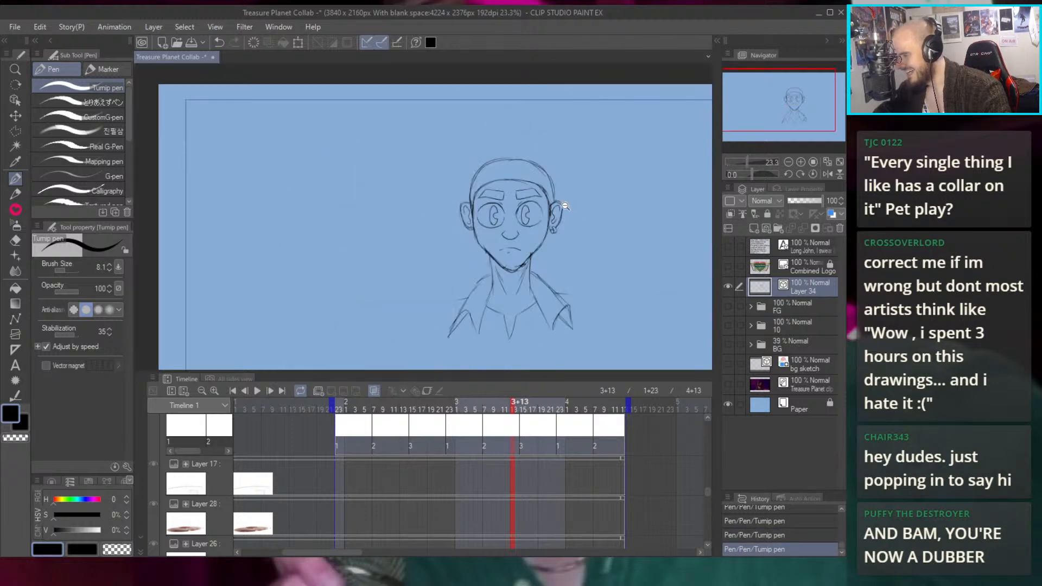
pyautogui.scroll(2, 566, 208)
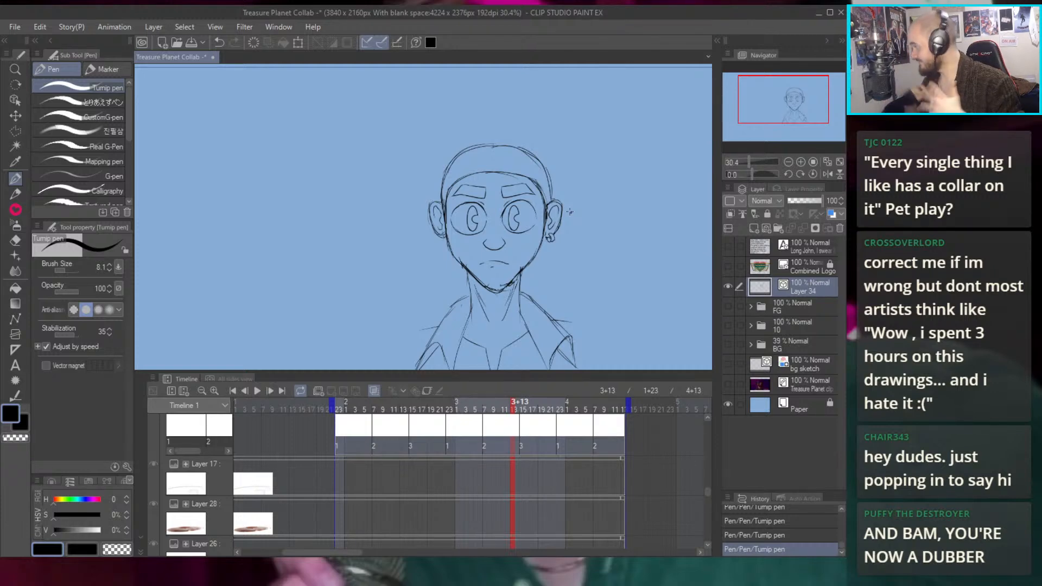
pyautogui.scroll(4, 509, 216)
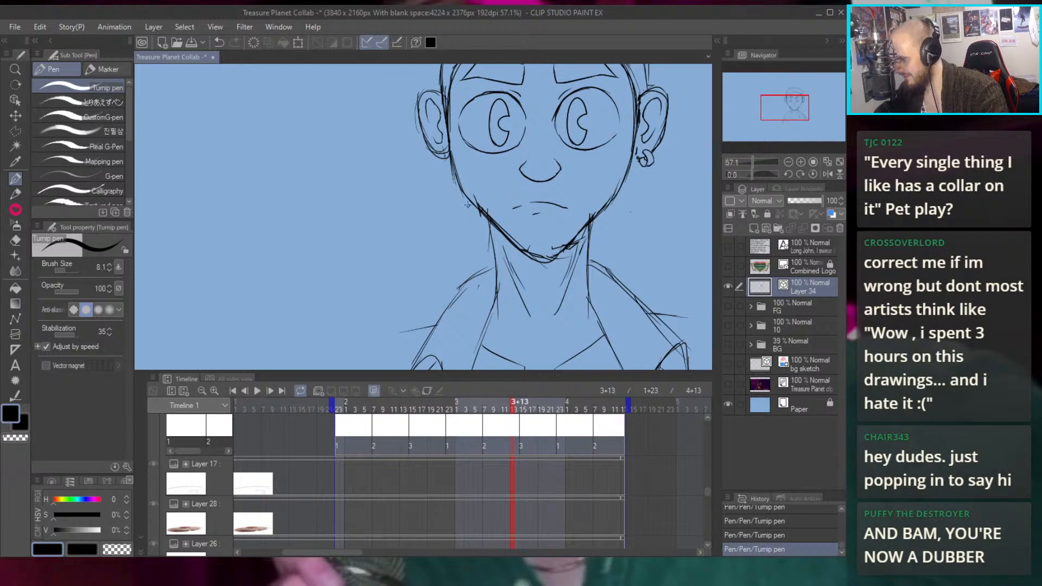
pyautogui.hotkey('ctrl', 'z')
pyautogui.moveTo(470, 210)
pyautogui.mouseDown()
pyautogui.moveTo(450, 247)
pyautogui.moveTo(476, 173)
pyautogui.mouseUp()
pyautogui.scroll(3, 475, 209)
pyautogui.hotkey('ctrl', 'z')
pyautogui.hotkey('ctrl', 'z')
pyautogui.moveTo(421, 260); pyautogui.dragTo(478, 160)
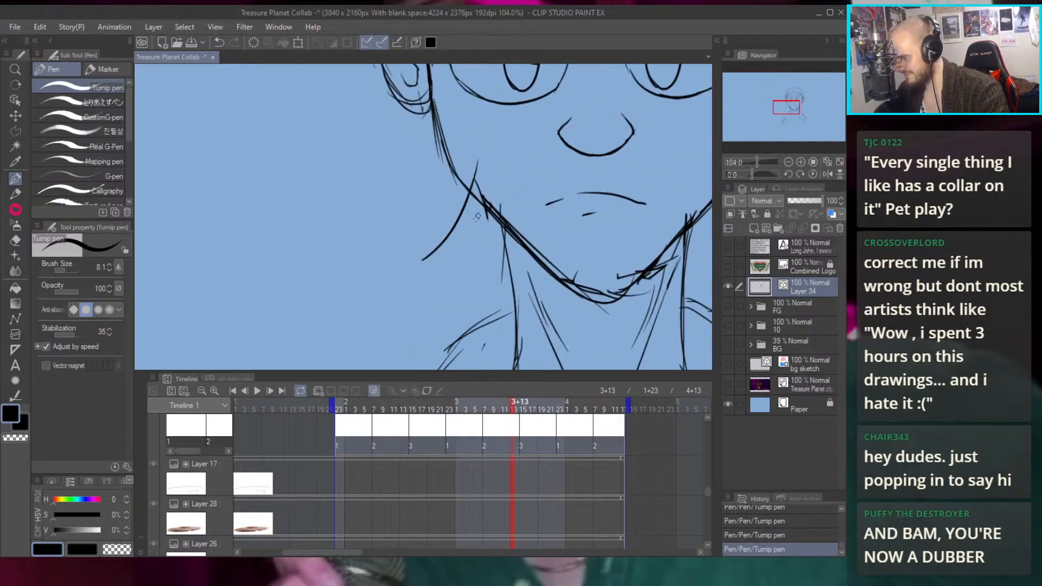
pyautogui.moveTo(426, 265)
pyautogui.mouseDown()
pyautogui.moveTo(481, 198)
pyautogui.moveTo(450, 262)
pyautogui.moveTo(497, 172)
pyautogui.moveTo(488, 198)
pyautogui.mouseUp()
pyautogui.hotkey('ctrl', 'z')
# Trim the hair strand where it crosses the jaw and erase the scribbled chin lines
pyautogui.press('e')
pyautogui.moveTo(478, 162)
pyautogui.mouseDown()
pyautogui.moveTo(504, 216)
pyautogui.moveTo(544, 232)
pyautogui.mouseUp()
pyautogui.moveTo(574, 282); pyautogui.dragTo(622, 294)
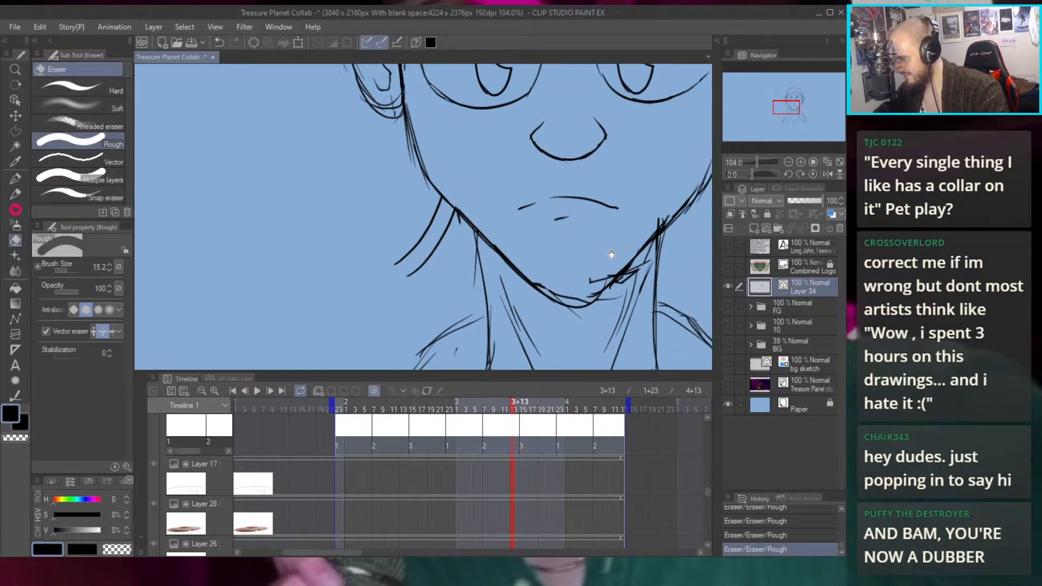
pyautogui.moveTo(621, 256); pyautogui.dragTo(544, 272)
pyautogui.moveTo(543, 313)
pyautogui.mouseDown()
pyautogui.moveTo(494, 295)
pyautogui.moveTo(522, 305)
pyautogui.moveTo(570, 259)
pyautogui.mouseUp()
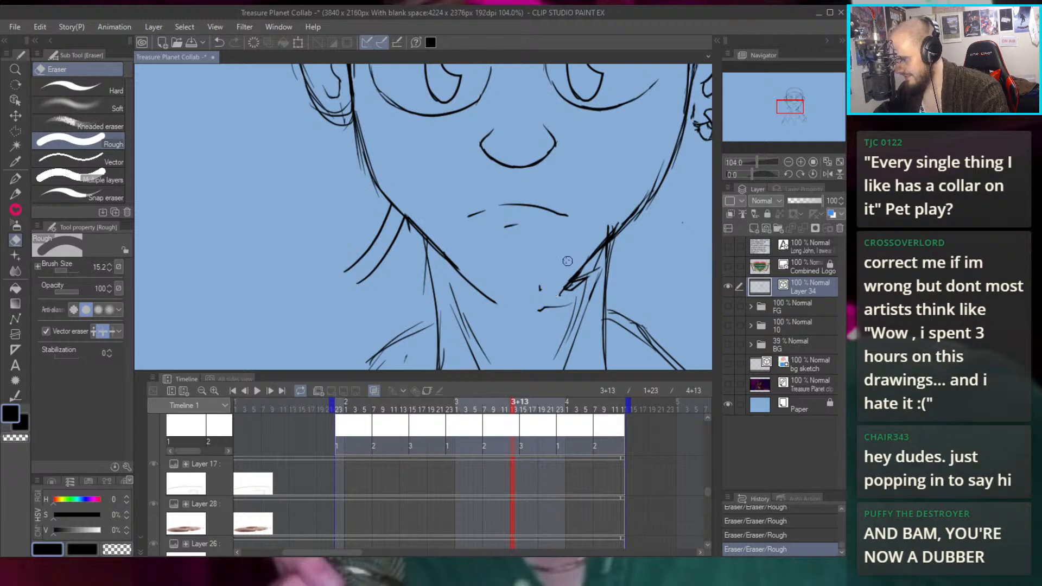
pyautogui.moveTo(541, 295); pyautogui.dragTo(552, 303)
# Redraw the chin as one smooth curve joining both sides of the jaw
pyautogui.press('p')
pyautogui.moveTo(465, 277)
pyautogui.mouseDown()
pyautogui.moveTo(486, 290)
pyautogui.moveTo(453, 265)
pyautogui.moveTo(491, 287)
pyautogui.moveTo(452, 263)
pyautogui.moveTo(504, 301)
pyautogui.moveTo(482, 291)
pyautogui.moveTo(570, 271)
pyautogui.mouseUp()
pyautogui.hotkey('ctrl', 'z')
pyautogui.hotkey('ctrl', 'z')
pyautogui.hotkey('ctrl', 'z')
pyautogui.moveTo(500, 303)
pyautogui.mouseDown()
pyautogui.moveTo(554, 293)
pyautogui.moveTo(603, 256)
pyautogui.mouseUp()
# Erase stray strokes on the neck below the chin and touch up the neck tendon lines
pyautogui.moveTo(629, 208); pyautogui.dragTo(556, 211)
pyautogui.hotkey('ctrl', 'z')
pyautogui.moveTo(456, 303)
pyautogui.mouseDown()
pyautogui.moveTo(503, 281)
pyautogui.moveTo(464, 300)
pyautogui.moveTo(529, 249)
pyautogui.moveTo(502, 277)
pyautogui.moveTo(505, 294)
pyautogui.moveTo(509, 276)
pyautogui.moveTo(474, 317)
pyautogui.moveTo(521, 272)
pyautogui.moveTo(484, 358)
pyautogui.mouseUp()
pyautogui.hotkey('ctrl', 'z')
pyautogui.press('e')
pyautogui.moveTo(405, 345); pyautogui.dragTo(445, 305)
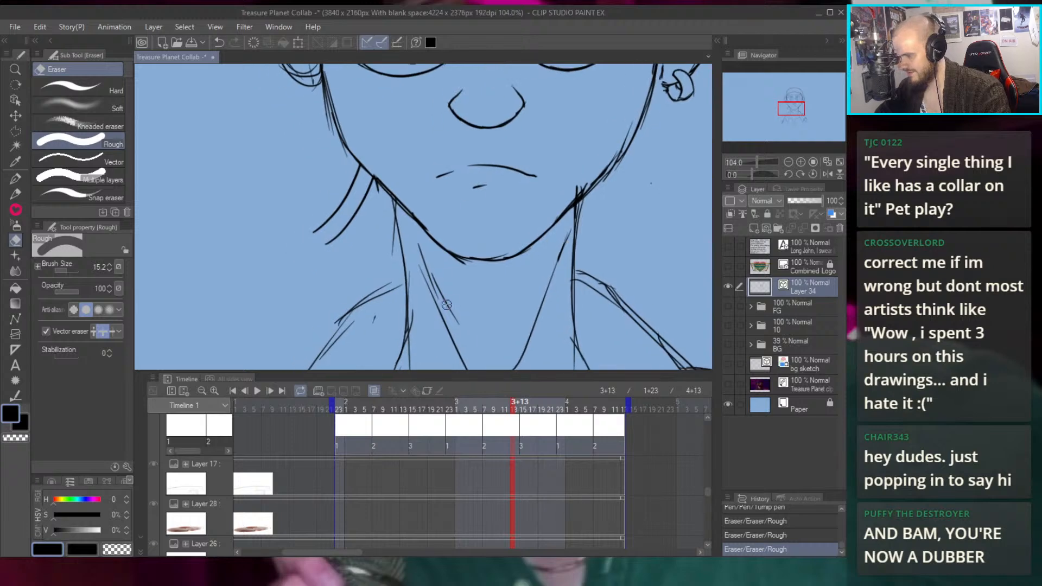
pyautogui.press('p')
pyautogui.moveTo(565, 278); pyautogui.dragTo(545, 284)
# Draw a rounded hair tie around the lower end of the strand hanging from the left jaw
pyautogui.scroll(-3, 622, 185)
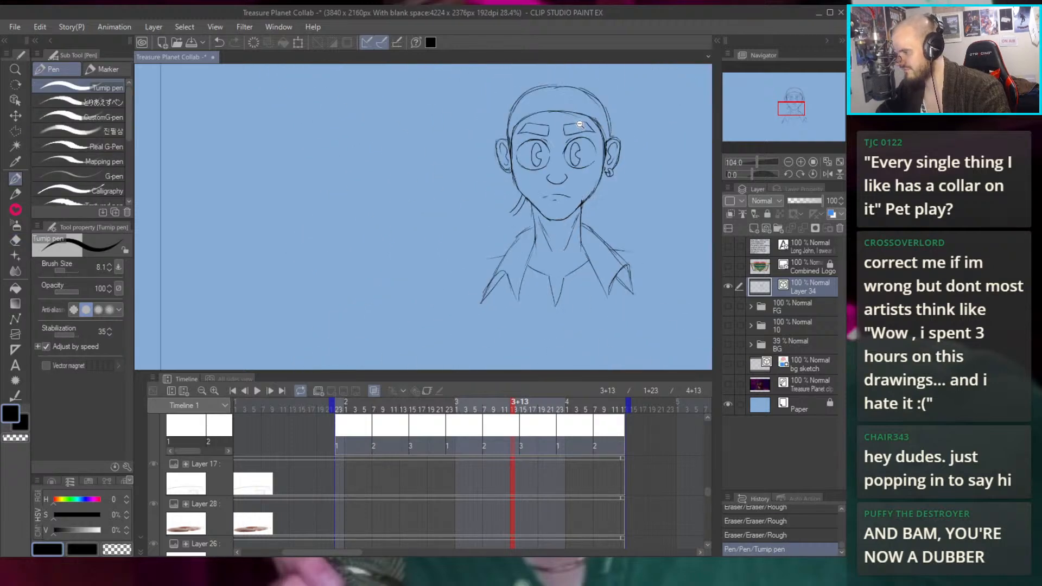
pyautogui.scroll(-3, 586, 167)
pyautogui.scroll(3, 596, 279)
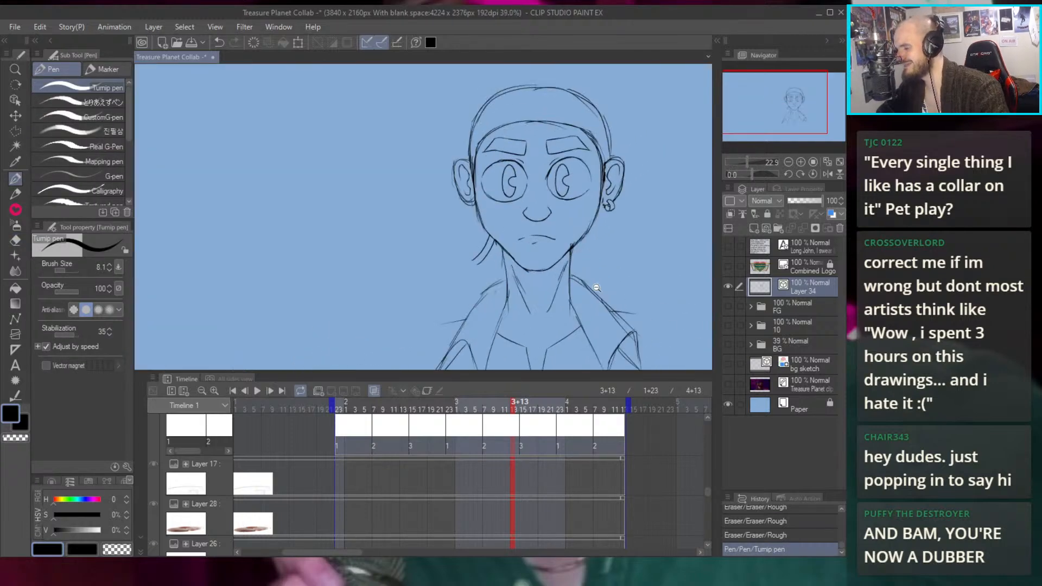
pyautogui.scroll(2, 546, 324)
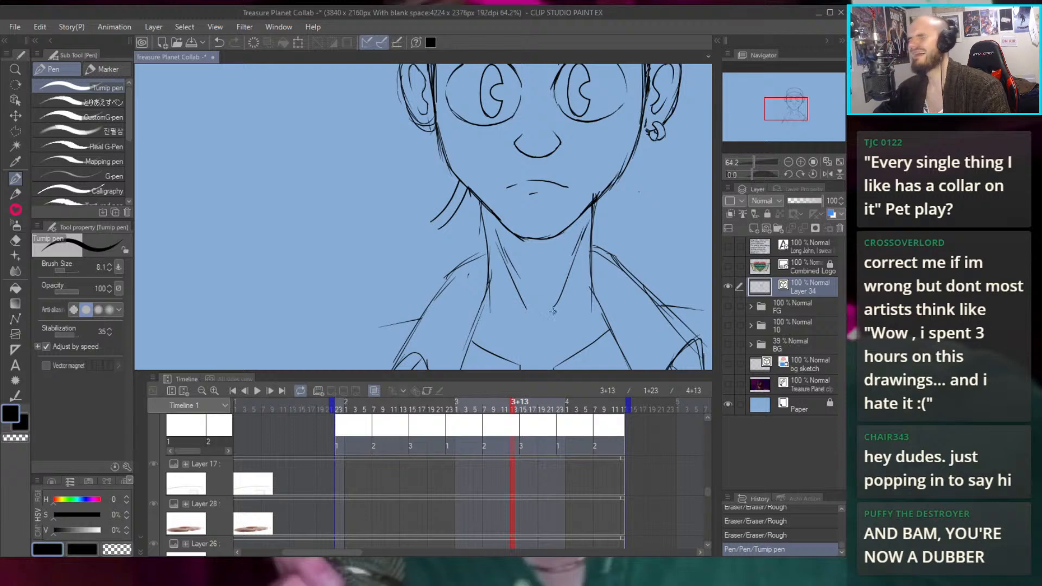
pyautogui.scroll(5, 469, 248)
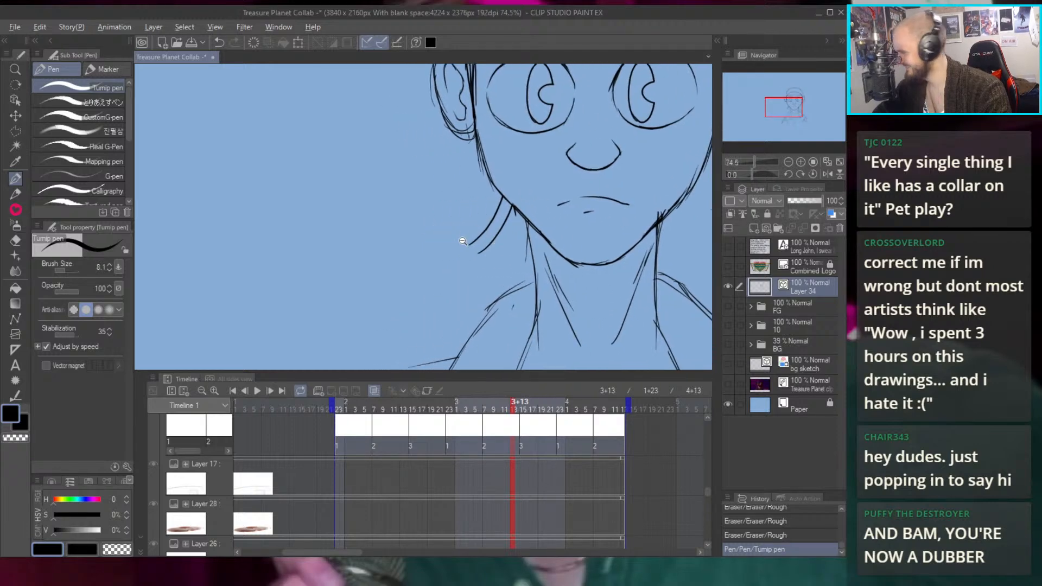
pyautogui.scroll(5, 469, 248)
pyautogui.moveTo(493, 231)
pyautogui.mouseDown()
pyautogui.moveTo(494, 258)
pyautogui.moveTo(519, 266)
pyautogui.moveTo(482, 225)
pyautogui.moveTo(461, 247)
pyautogui.moveTo(476, 227)
pyautogui.moveTo(471, 270)
pyautogui.moveTo(515, 293)
pyautogui.moveTo(522, 259)
pyautogui.mouseUp()
pyautogui.hotkey('ctrl', 'z')
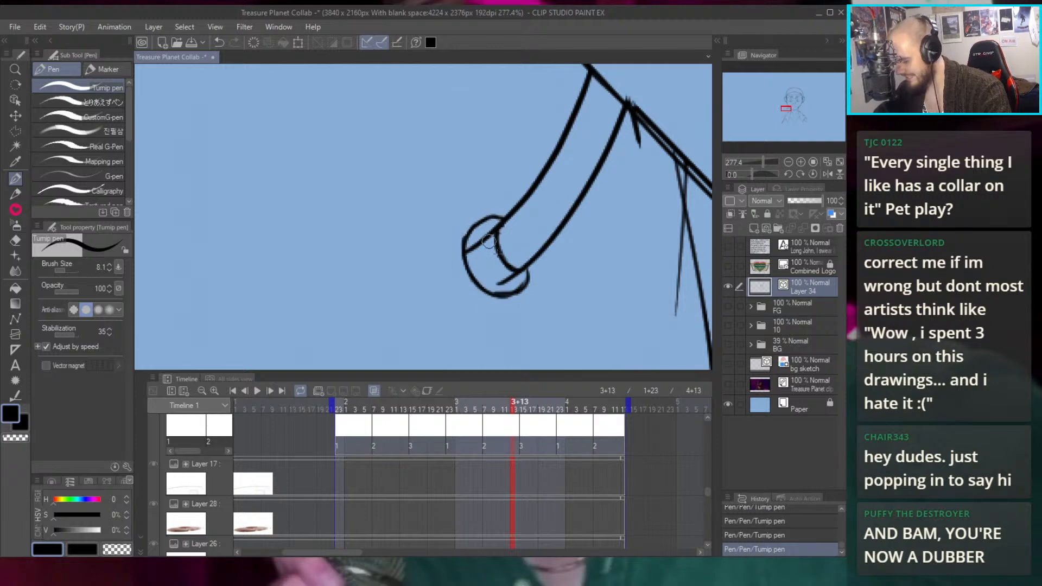
# Shrink the eraser and remove the strand lines overlapping the inside of the hair tie
pyautogui.press('e')
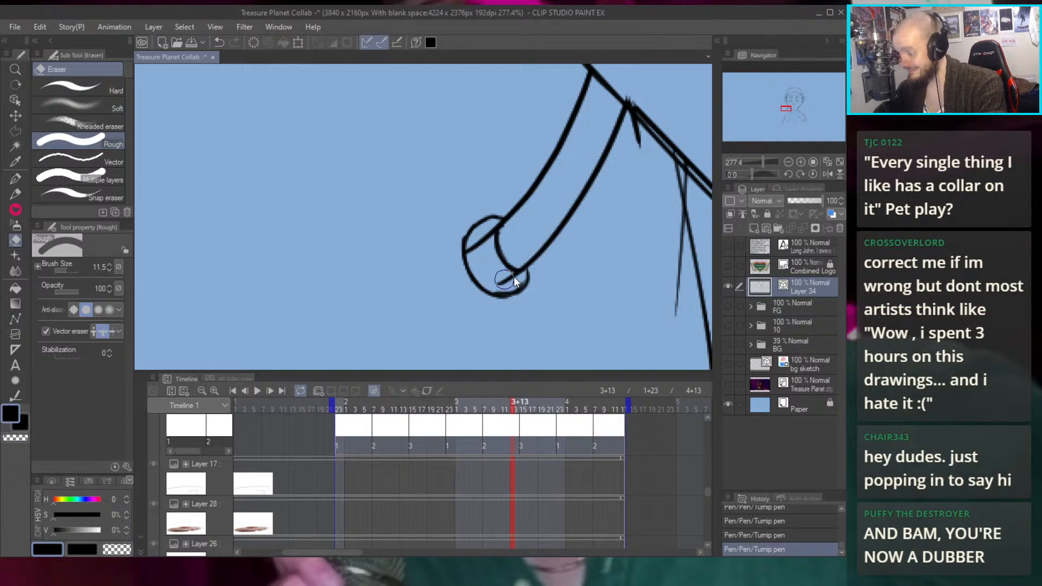
pyautogui.press('[')
pyautogui.press('[')
pyautogui.moveTo(504, 280); pyautogui.dragTo(515, 284)
pyautogui.moveTo(471, 248)
pyautogui.mouseDown()
pyautogui.moveTo(502, 230)
pyautogui.moveTo(505, 212)
pyautogui.mouseUp()
pyautogui.press('p')
pyautogui.scroll(-5, 537, 226)
# Draw the upper and lower curves of a leaf-shaped hair tuft sweeping outward from the hair tie
pyautogui.moveTo(611, 147); pyautogui.dragTo(589, 201)
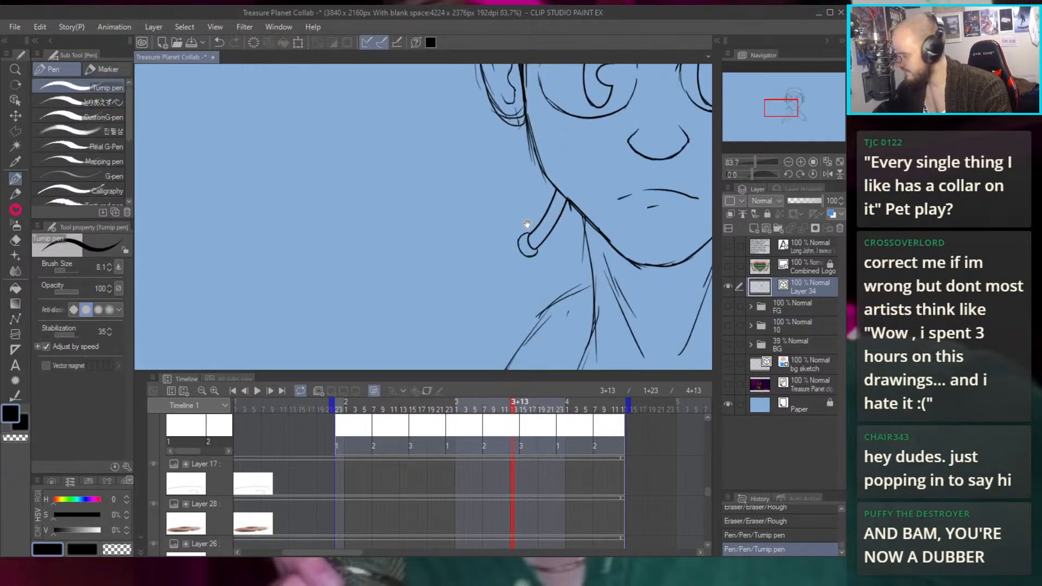
pyautogui.scroll(2, 526, 222)
pyautogui.moveTo(503, 216); pyautogui.dragTo(394, 256)
pyautogui.hotkey('ctrl', 'z')
pyautogui.moveTo(510, 220); pyautogui.dragTo(399, 282)
pyautogui.hotkey('ctrl', 'z')
pyautogui.moveTo(507, 216); pyautogui.dragTo(391, 276)
pyautogui.scroll(3, 515, 214)
pyautogui.hotkey('ctrl', 'z')
pyautogui.moveTo(507, 167)
pyautogui.mouseDown()
pyautogui.moveTo(366, 177)
pyautogui.moveTo(324, 266)
pyautogui.mouseUp()
pyautogui.moveTo(523, 202)
pyautogui.mouseDown()
pyautogui.moveTo(356, 307)
pyautogui.moveTo(328, 310)
pyautogui.moveTo(488, 261)
pyautogui.moveTo(309, 298)
pyautogui.mouseUp()
pyautogui.hotkey('ctrl', 'z')
# Close the outer tip of the hair tuft with a small notched point
pyautogui.scroll(5, 315, 280)
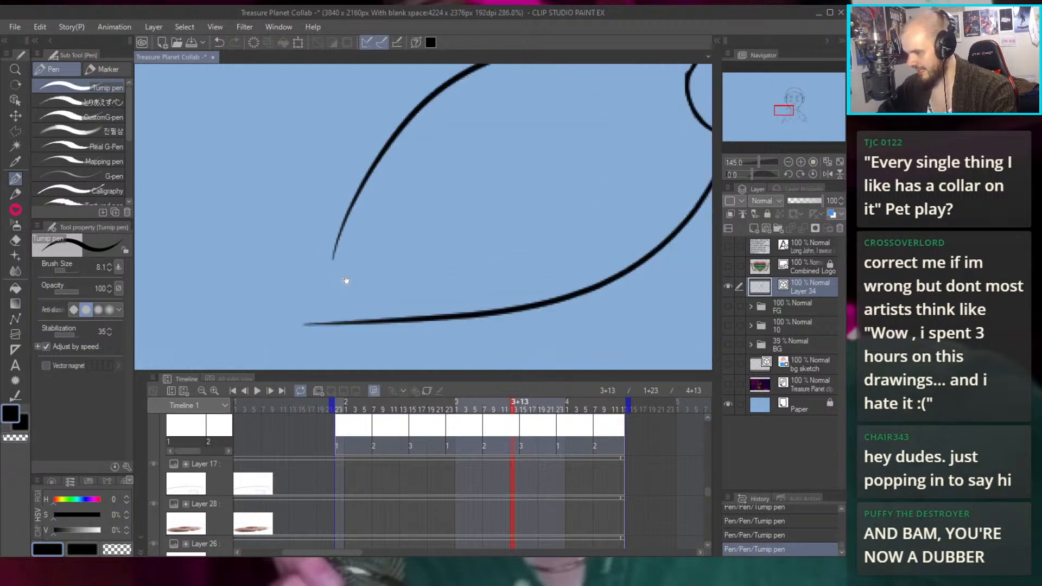
pyautogui.moveTo(328, 261); pyautogui.dragTo(386, 214)
pyautogui.hotkey('ctrl', 'z')
pyautogui.moveTo(328, 267)
pyautogui.mouseDown()
pyautogui.moveTo(383, 222)
pyautogui.moveTo(277, 335)
pyautogui.mouseUp()
pyautogui.hotkey('ctrl', 'z')
pyautogui.moveTo(383, 221)
pyautogui.mouseDown()
pyautogui.moveTo(356, 281)
pyautogui.moveTo(286, 328)
pyautogui.mouseUp()
pyautogui.scroll(-10, 485, 237)
pyautogui.scroll(7, 538, 197)
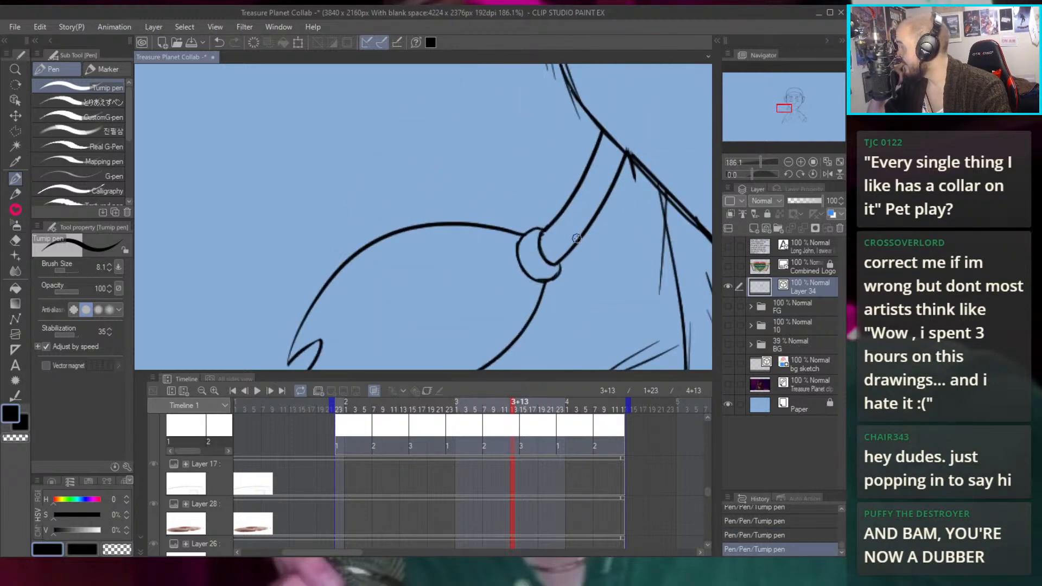
# Add a pointed lock of hair along the tuft's lower edge below the hair tie
pyautogui.scroll(3, 558, 268)
pyautogui.moveTo(538, 215)
pyautogui.mouseDown()
pyautogui.moveTo(545, 176)
pyautogui.moveTo(511, 303)
pyautogui.mouseUp()
pyautogui.hotkey('ctrl', 'z')
pyautogui.moveTo(545, 157); pyautogui.dragTo(489, 325)
pyautogui.hotkey('ctrl', 'z')
pyautogui.moveTo(544, 167); pyautogui.dragTo(467, 356)
pyautogui.hotkey('ctrl', 'z')
pyautogui.moveTo(531, 201); pyautogui.dragTo(462, 362)
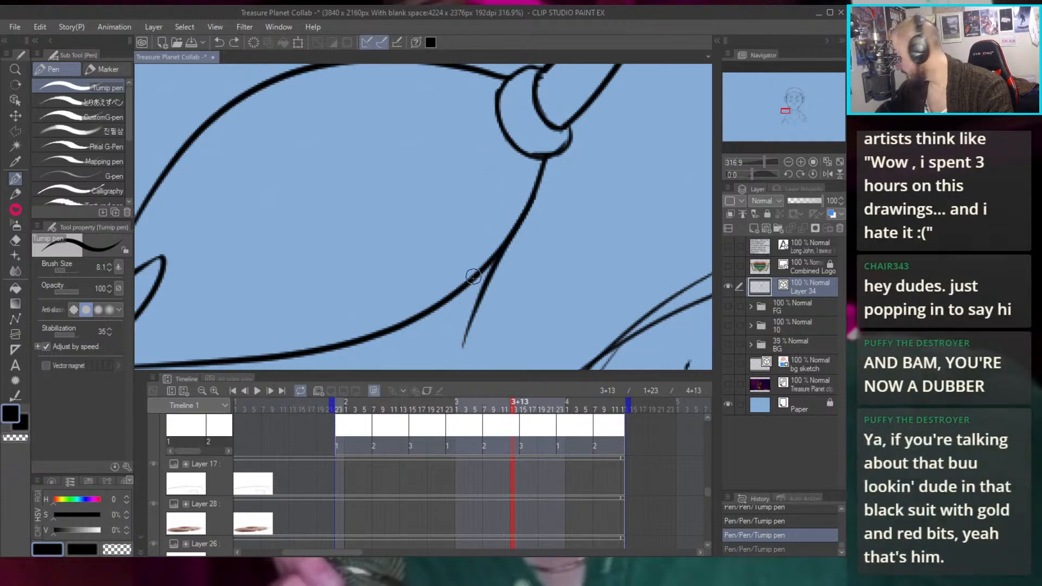
pyautogui.moveTo(476, 285); pyautogui.dragTo(496, 203)
pyautogui.hotkey('ctrl', 'z')
pyautogui.moveTo(461, 346)
pyautogui.mouseDown()
pyautogui.moveTo(471, 283)
pyautogui.moveTo(532, 196)
pyautogui.moveTo(524, 223)
pyautogui.mouseUp()
# Adjust the vector lines where the pointed lock meets the tuft's lower edge
pyautogui.press('e')
pyautogui.press('o')
pyautogui.scroll(3, 516, 238)
pyautogui.click(512, 240)
pyautogui.moveTo(540, 182); pyautogui.dragTo(543, 177)
pyautogui.moveTo(543, 177); pyautogui.dragTo(556, 147)
pyautogui.click(558, 130)
pyautogui.moveTo(537, 190); pyautogui.dragTo(497, 268)
pyautogui.moveTo(542, 176)
pyautogui.mouseDown()
pyautogui.moveTo(521, 225)
pyautogui.moveTo(545, 179)
pyautogui.mouseUp()
pyautogui.press('p')
# Erase the right cheek outline between the earring and the jaw
pyautogui.scroll(-10, 545, 180)
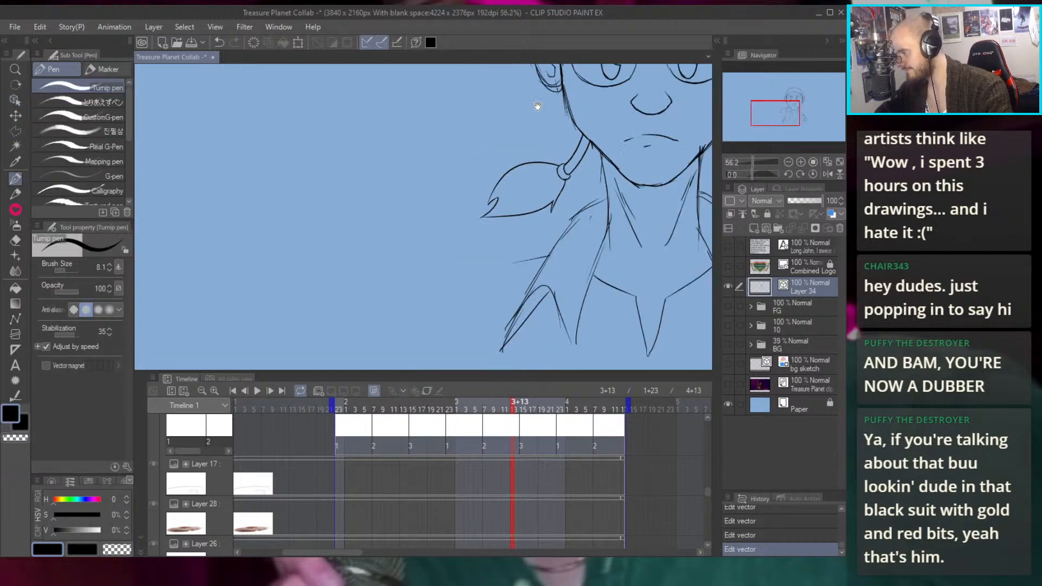
pyautogui.scroll(3, 635, 167)
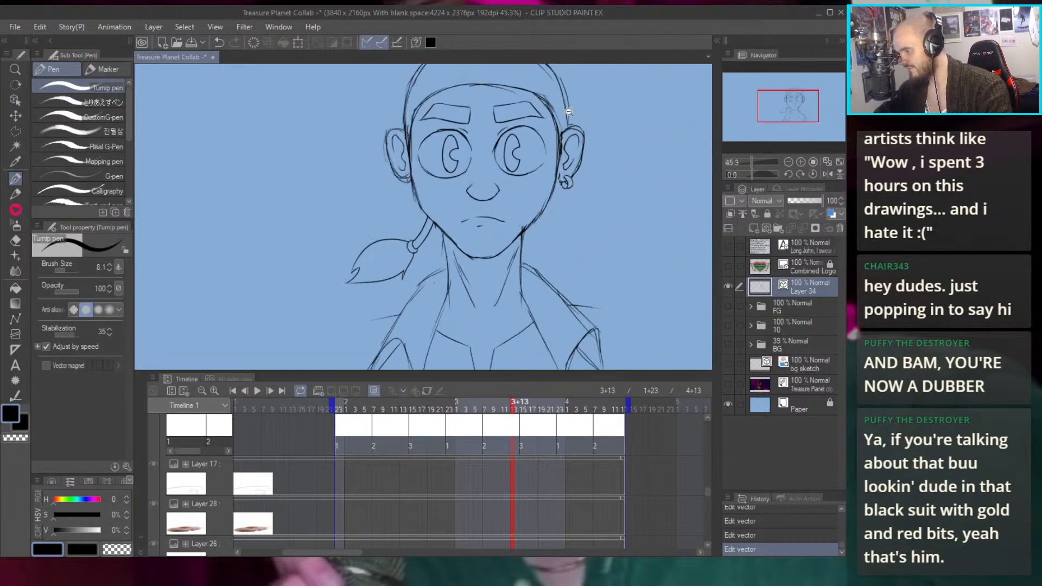
pyautogui.scroll(3, 605, 214)
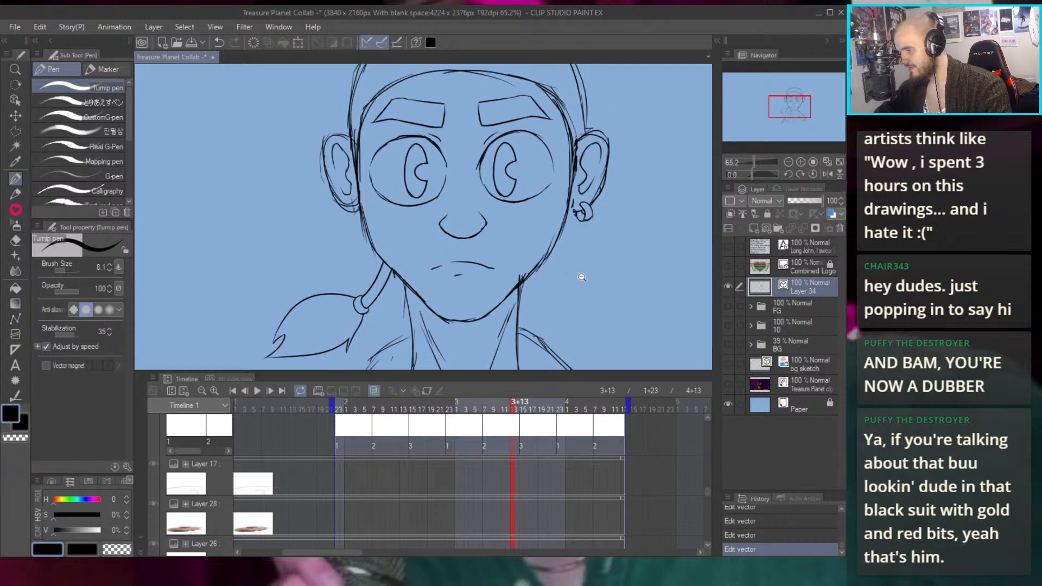
pyautogui.scroll(3, 568, 241)
pyautogui.press('e')
pyautogui.moveTo(526, 287); pyautogui.dragTo(535, 252)
pyautogui.moveTo(537, 234)
pyautogui.mouseDown()
pyautogui.moveTo(536, 274)
pyautogui.moveTo(547, 248)
pyautogui.mouseUp()
pyautogui.moveTo(564, 177); pyautogui.dragTo(562, 190)
pyautogui.press('p')
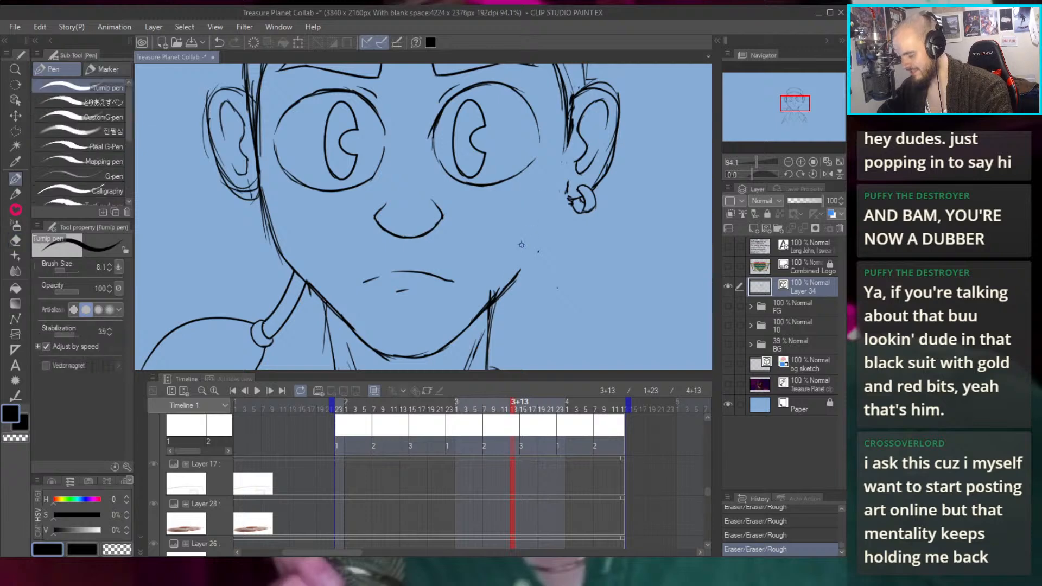
# Redraw the right cheek outline as a clean line from the jaw up to the earlobe
pyautogui.moveTo(510, 284); pyautogui.dragTo(525, 264)
pyautogui.moveTo(518, 272); pyautogui.dragTo(569, 157)
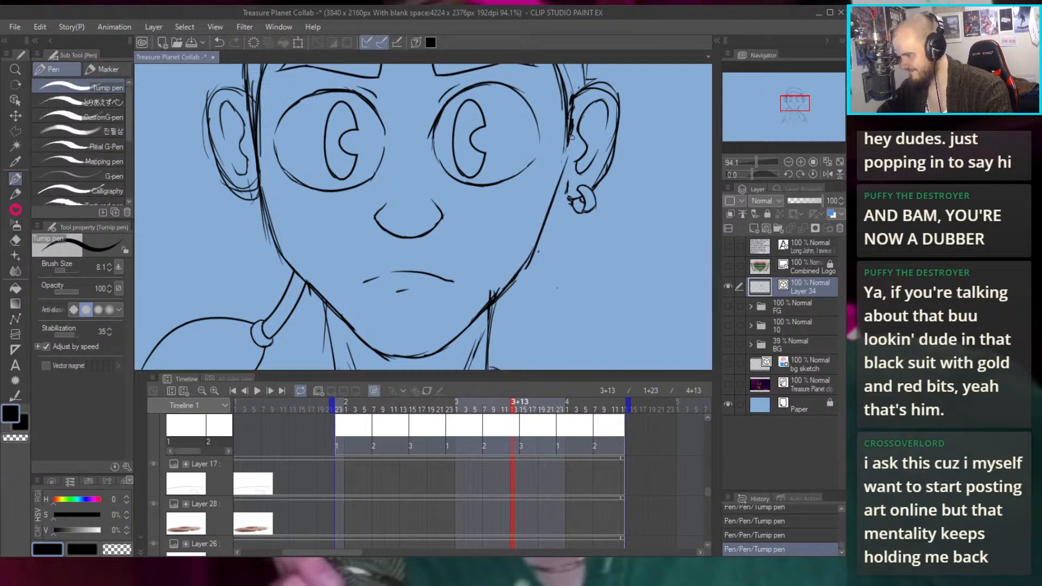
pyautogui.hotkey('ctrl', 'z')
pyautogui.hotkey('ctrl', 'y')
pyautogui.hotkey('ctrl', 'z')
pyautogui.moveTo(522, 263)
pyautogui.mouseDown()
pyautogui.moveTo(568, 139)
pyautogui.moveTo(590, 172)
pyautogui.moveTo(559, 228)
pyautogui.mouseUp()
# Erase the rough temple strokes between the right eye and the right ear
pyautogui.scroll(3, 549, 230)
pyautogui.scroll(-6, 529, 212)
pyautogui.scroll(5, 529, 212)
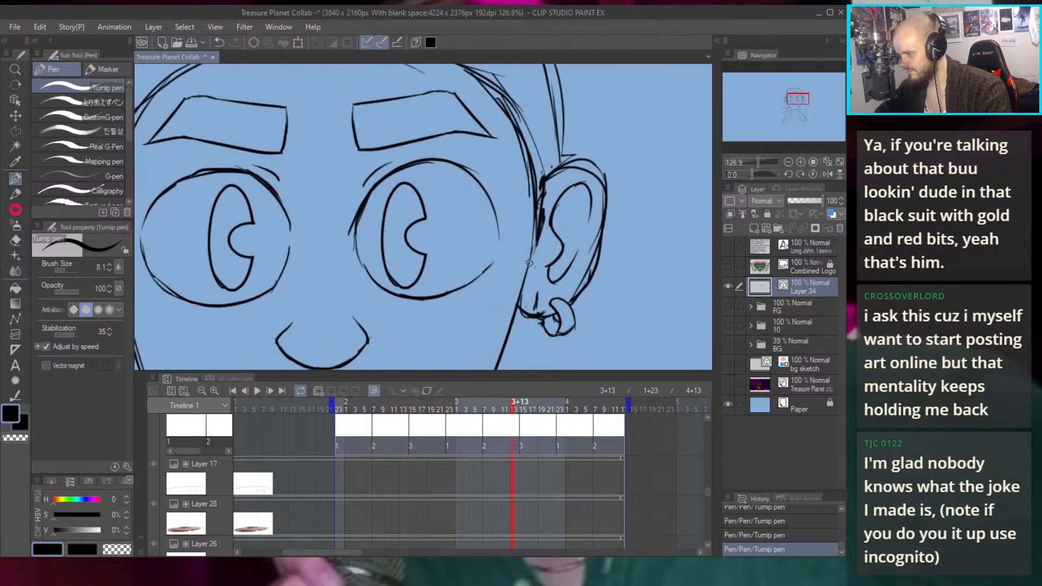
pyautogui.press('e')
pyautogui.moveTo(534, 154); pyautogui.dragTo(528, 252)
pyautogui.moveTo(527, 196)
pyautogui.mouseDown()
pyautogui.moveTo(513, 122)
pyautogui.moveTo(499, 216)
pyautogui.moveTo(535, 266)
pyautogui.mouseUp()
pyautogui.moveTo(492, 194); pyautogui.dragTo(532, 275)
# Draw a clean temple contour from the right end of the hairline down past the ear to the cheek
pyautogui.press('p')
pyautogui.moveTo(455, 186)
pyautogui.mouseDown()
pyautogui.moveTo(520, 256)
pyautogui.moveTo(512, 236)
pyautogui.moveTo(522, 303)
pyautogui.moveTo(492, 199)
pyautogui.moveTo(500, 293)
pyautogui.mouseUp()
pyautogui.hotkey('ctrl', 'z')
pyautogui.hotkey('ctrl', 'z')
pyautogui.moveTo(490, 179); pyautogui.dragTo(495, 316)
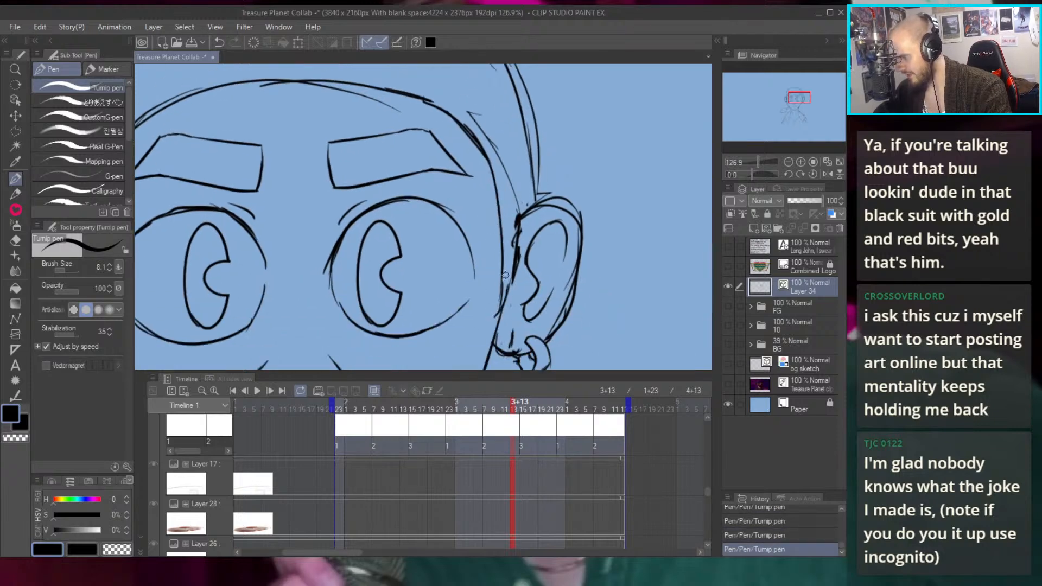
pyautogui.scroll(-3, 458, 126)
pyautogui.scroll(2, 458, 126)
pyautogui.hotkey('ctrl', 'z')
pyautogui.hotkey('ctrl', 'z')
pyautogui.hotkey('ctrl', 'z')
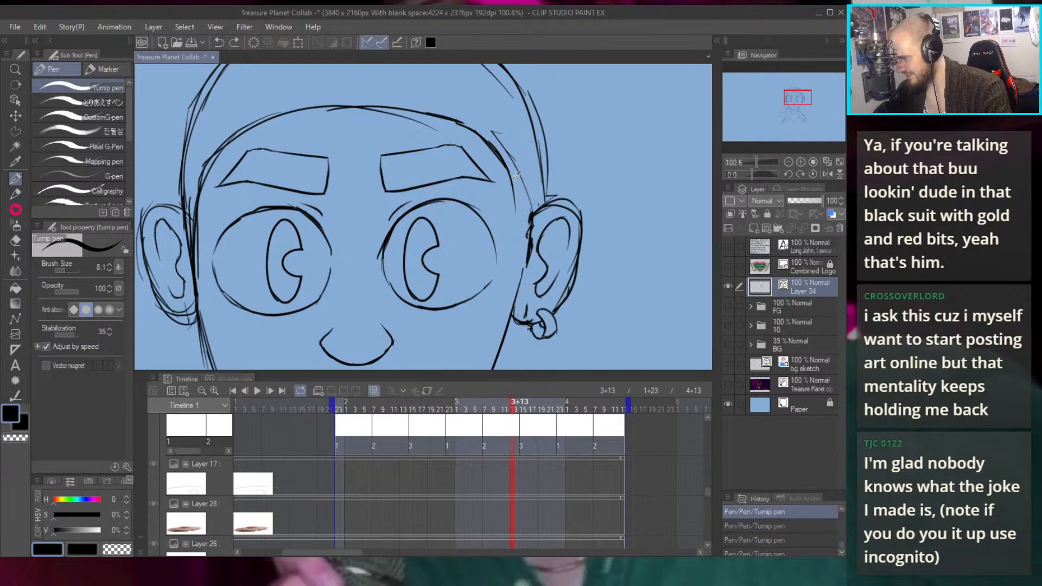
pyautogui.hotkey('ctrl', 'y')
pyautogui.moveTo(522, 217); pyautogui.dragTo(517, 290)
pyautogui.moveTo(524, 254); pyautogui.dragTo(517, 297)
# Erase the stray duplicate stroke along the hairline at the middle of the forehead
pyautogui.scroll(-3, 550, 230)
pyautogui.scroll(1, 551, 231)
pyautogui.scroll(-3, 543, 235)
pyautogui.scroll(2, 573, 259)
pyautogui.scroll(-1, 543, 217)
pyautogui.scroll(-2, 536, 207)
pyautogui.press('e')
pyautogui.moveTo(464, 145); pyautogui.dragTo(448, 141)
pyautogui.scroll(1, 538, 166)
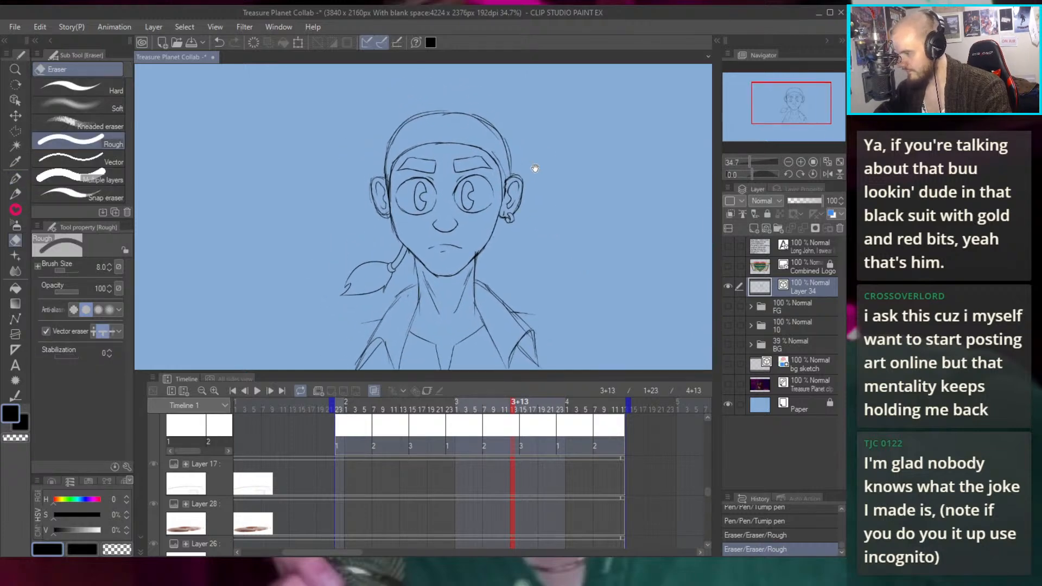
# Delete the overlapping vector strokes between the right temple contour and the inner edge of the right ear
pyautogui.press('p')
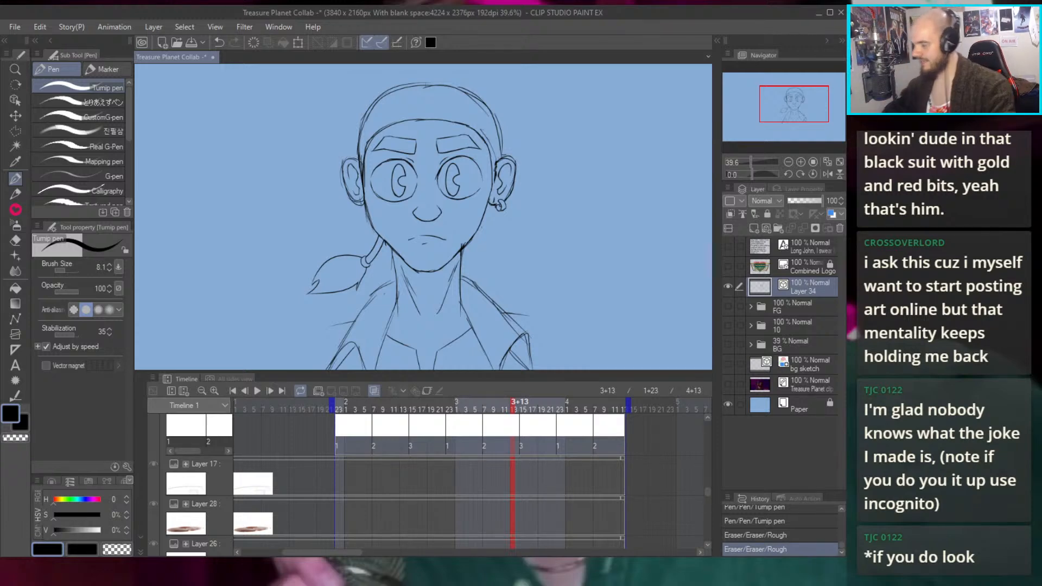
pyautogui.moveTo(496, 158); pyautogui.dragTo(539, 201)
pyautogui.press('o')
pyautogui.click(483, 237)
pyautogui.press('Delete')
pyautogui.click(475, 206)
pyautogui.press('Delete')
pyautogui.click(481, 182)
pyautogui.press('Delete')
pyautogui.click(480, 158)
pyautogui.press('Delete')
pyautogui.click(481, 181)
pyautogui.press('Delete')
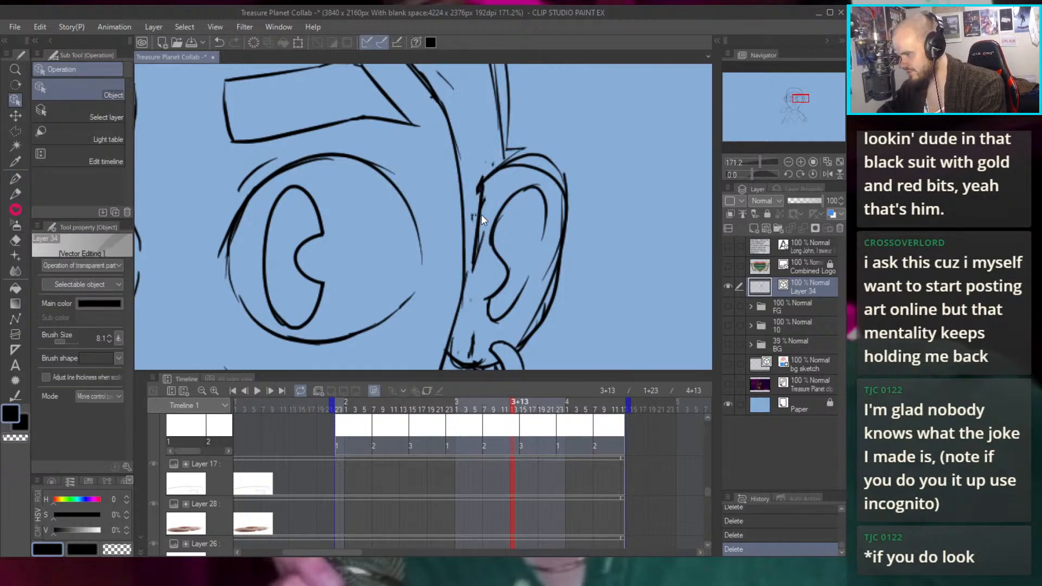
# Delete the surplus vector strokes at the top of the right ear and where the head outline meets it
pyautogui.click(478, 188)
pyautogui.press('Delete')
pyautogui.press('Delete')
pyautogui.click(509, 138)
pyautogui.press('Delete')
pyautogui.click(518, 150)
pyautogui.press('Delete')
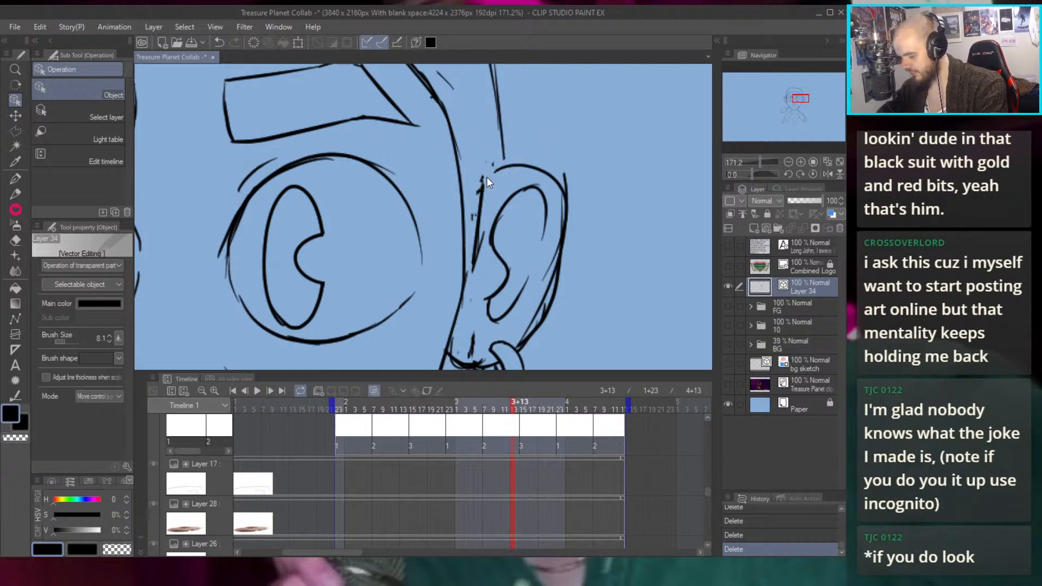
# Round off the right ear's upper inner corner with a short stroke and delete the leftover rough strokes below it
pyautogui.press('p')
pyautogui.moveTo(485, 188); pyautogui.dragTo(504, 165)
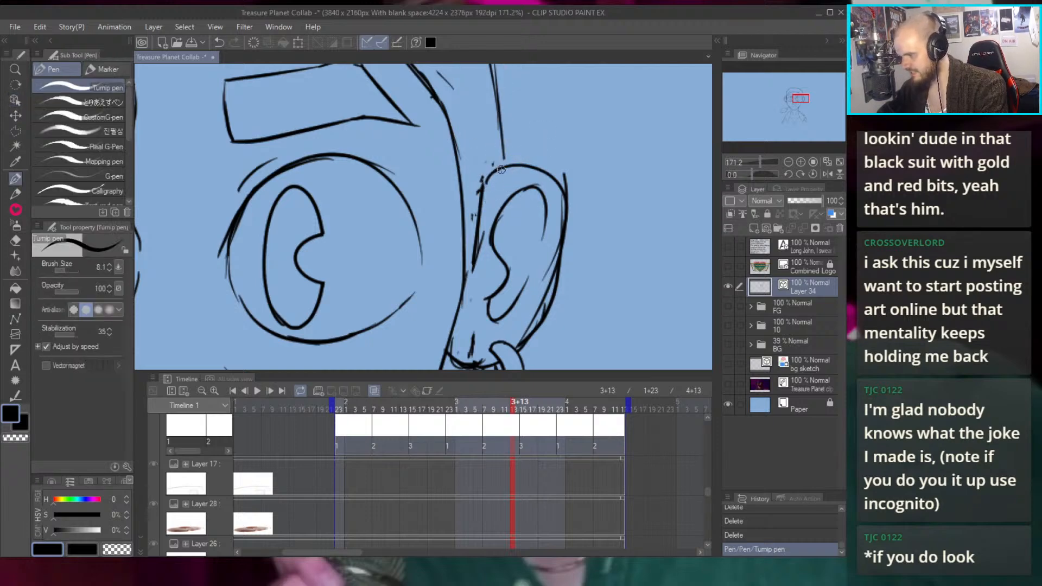
pyautogui.press('o')
pyautogui.click(484, 245)
pyautogui.press('Delete')
pyautogui.click(479, 252)
pyautogui.press('Delete')
# Reshape the right ear's inner edge by moving its vector points so it runs from the ear top to the lobe
pyautogui.click(470, 288)
pyautogui.moveTo(449, 308); pyautogui.dragTo(439, 310)
pyautogui.moveTo(481, 182); pyautogui.dragTo(491, 175)
pyautogui.press('p')
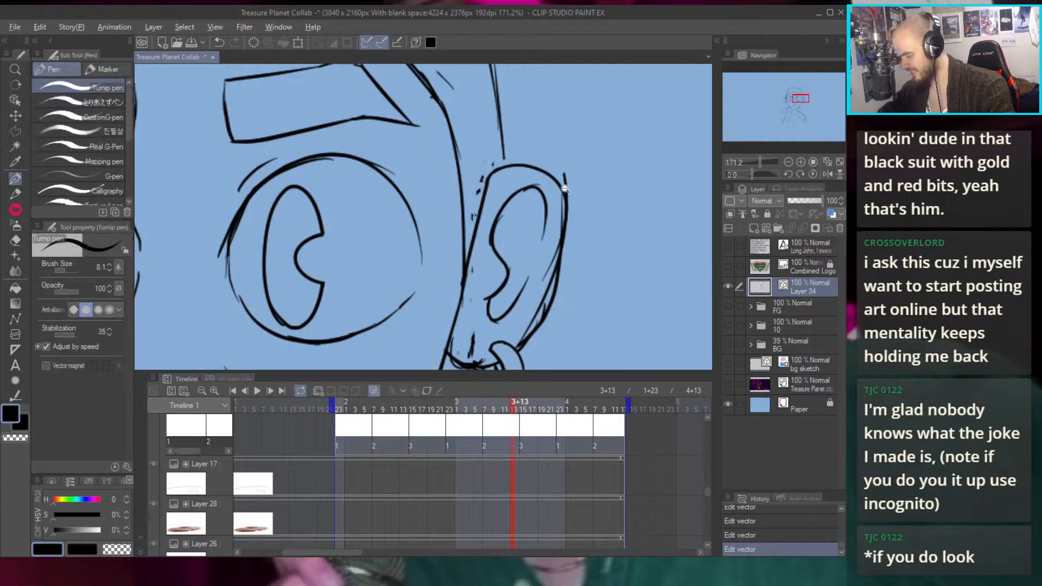
# Erase stray sketch strokes around the right ear and beside the left temple
pyautogui.scroll(-5, 567, 188)
pyautogui.scroll(3, 523, 193)
pyautogui.press('e')
pyautogui.moveTo(512, 197); pyautogui.dragTo(494, 174)
pyautogui.scroll(-3, 494, 163)
pyautogui.scroll(5, 518, 233)
pyautogui.moveTo(462, 225)
pyautogui.mouseDown()
pyautogui.moveTo(461, 268)
pyautogui.moveTo(452, 253)
pyautogui.mouseUp()
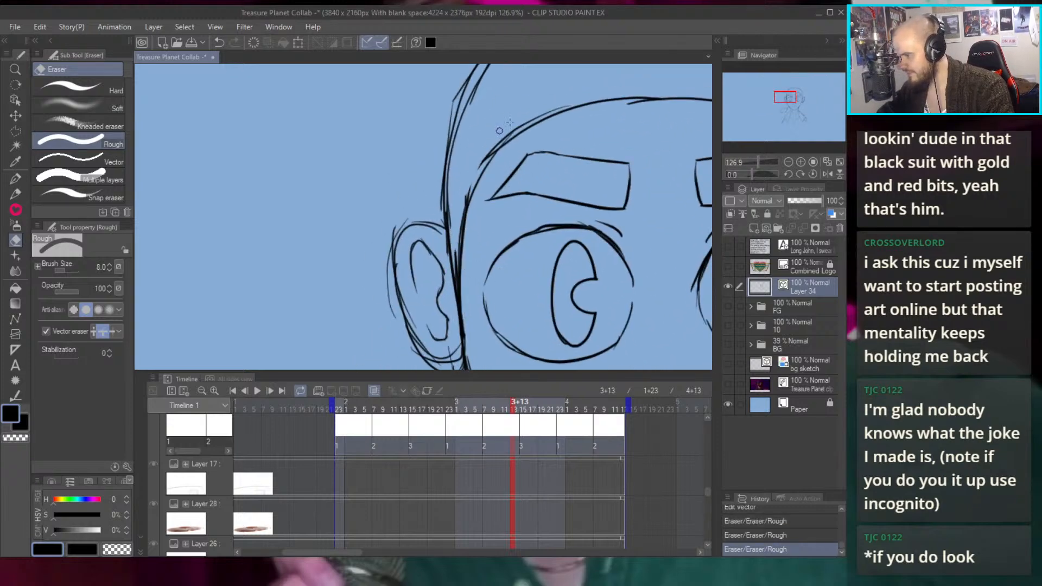
# Rotate the canvas sideways and draw a smooth outline over the crown of the head
pyautogui.press('p')
pyautogui.moveTo(468, 208)
pyautogui.mouseDown()
pyautogui.moveTo(500, 150)
pyautogui.moveTo(472, 214)
pyautogui.moveTo(501, 240)
pyautogui.moveTo(512, 182)
pyautogui.moveTo(537, 222)
pyautogui.moveTo(526, 233)
pyautogui.mouseUp()
pyautogui.scroll(-4, 472, 213)
pyautogui.scroll(2, 505, 128)
pyautogui.press('r')
pyautogui.moveTo(530, 313); pyautogui.dragTo(532, 123)
pyautogui.moveTo(431, 137); pyautogui.dragTo(453, 231)
pyautogui.press('p')
pyautogui.scroll(5, 437, 230)
pyautogui.moveTo(419, 318)
pyautogui.mouseDown()
pyautogui.moveTo(427, 196)
pyautogui.moveTo(473, 77)
pyautogui.moveTo(455, 94)
pyautogui.mouseUp()
pyautogui.hotkey('ctrl', 'z')
pyautogui.moveTo(486, 120); pyautogui.dragTo(449, 204)
pyautogui.hotkey('ctrl', 'z')
pyautogui.moveTo(383, 358)
pyautogui.mouseDown()
pyautogui.moveTo(407, 212)
pyautogui.moveTo(447, 125)
pyautogui.mouseUp()
pyautogui.scroll(-6, 470, 182)
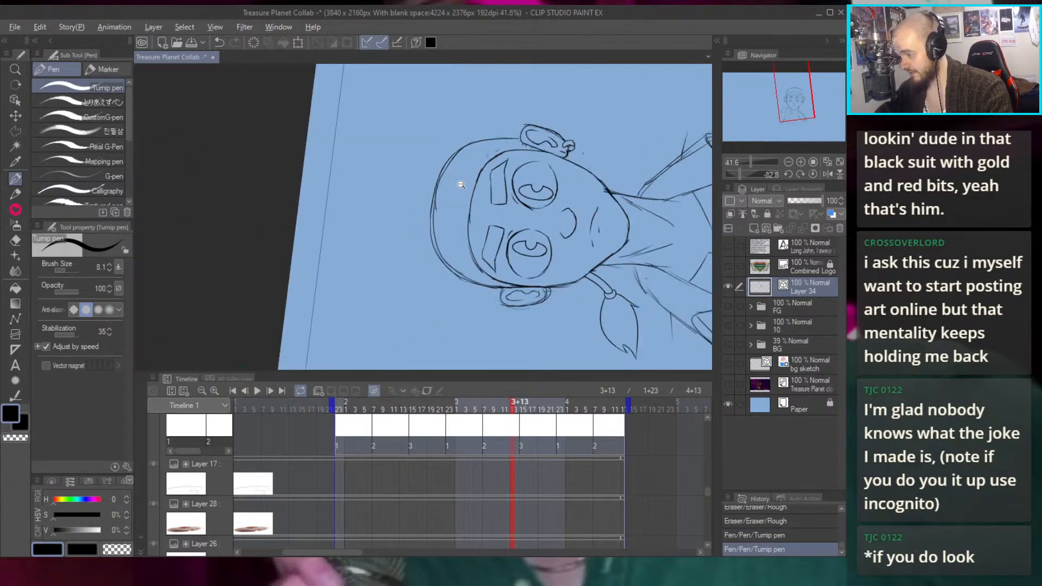
# Erase the old rough lines along the crown outline and reset the canvas rotation
pyautogui.scroll(2, 470, 182)
pyautogui.press('e')
pyautogui.moveTo(428, 190); pyautogui.dragTo(431, 296)
pyautogui.moveTo(440, 163); pyautogui.dragTo(462, 138)
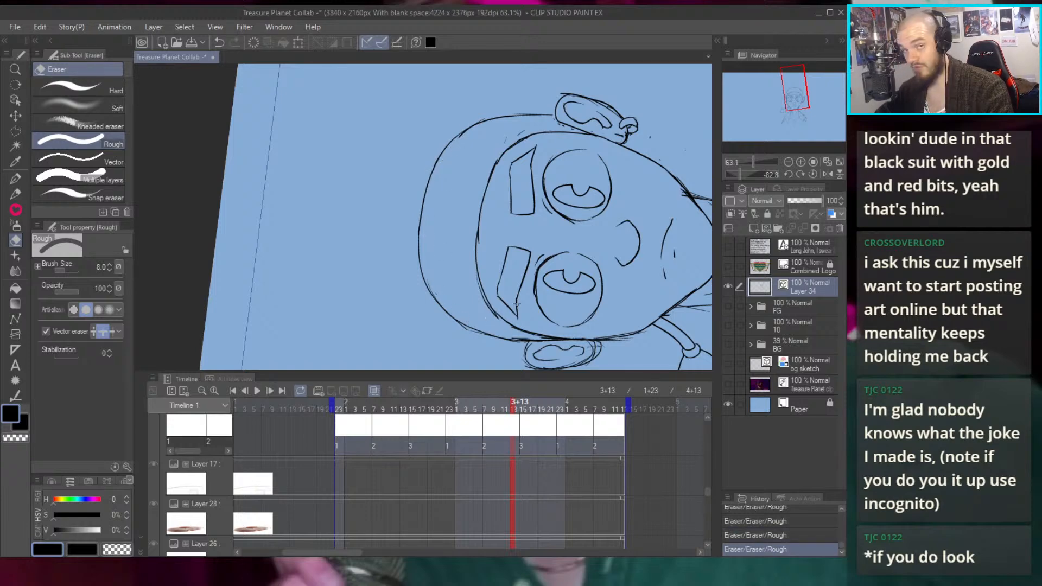
pyautogui.hotkey('ctrl', 'shift', 'r')
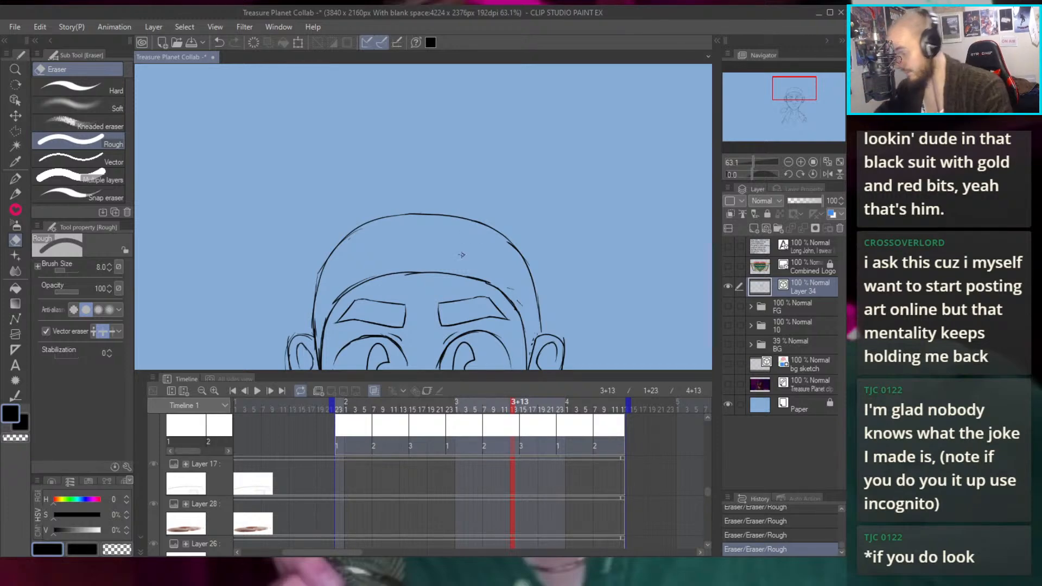
pyautogui.moveTo(456, 242)
pyautogui.mouseDown()
pyautogui.moveTo(472, 246)
pyautogui.moveTo(476, 229)
pyautogui.mouseUp()
pyautogui.scroll(-3, 506, 111)
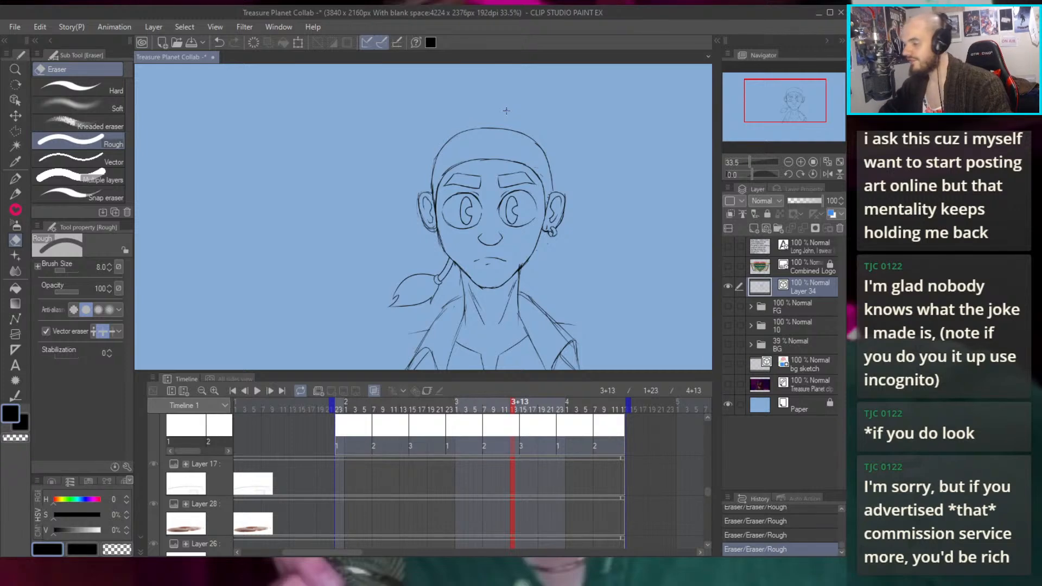
# Draw a clean left face contour from the temple past the left ear down to the jaw
pyautogui.scroll(4, 474, 171)
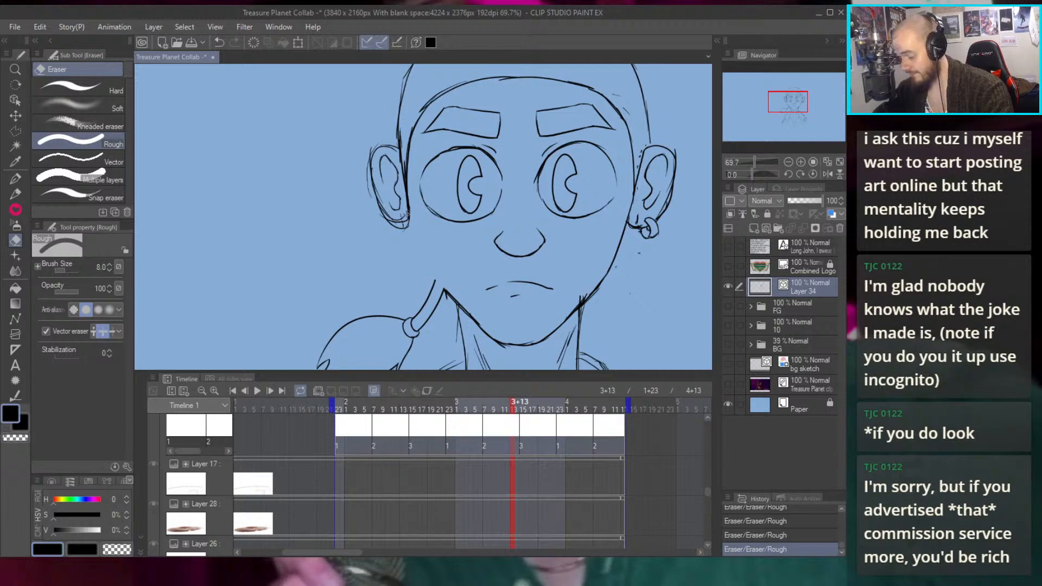
pyautogui.press('p')
pyautogui.moveTo(411, 210)
pyautogui.mouseDown()
pyautogui.moveTo(419, 263)
pyautogui.moveTo(454, 301)
pyautogui.mouseUp()
pyautogui.hotkey('ctrl', 'z')
pyautogui.hotkey('ctrl', 'z')
pyautogui.moveTo(418, 253)
pyautogui.mouseDown()
pyautogui.moveTo(446, 289)
pyautogui.moveTo(420, 94)
pyautogui.mouseUp()
pyautogui.moveTo(521, 245); pyautogui.dragTo(586, 274)
pyautogui.moveTo(533, 252); pyautogui.dragTo(529, 212)
# Erase stray strokes around the redrawn left face contour
pyautogui.press('e')
pyautogui.moveTo(467, 276)
pyautogui.mouseDown()
pyautogui.moveTo(483, 236)
pyautogui.moveTo(476, 268)
pyautogui.moveTo(485, 235)
pyautogui.moveTo(481, 267)
pyautogui.mouseUp()
pyautogui.moveTo(511, 195)
pyautogui.mouseDown()
pyautogui.moveTo(494, 246)
pyautogui.moveTo(520, 173)
pyautogui.mouseUp()
pyautogui.press('p')
pyautogui.hotkey('ctrl', 'z')
pyautogui.hotkey('ctrl', 'y')
# Tilt the canvas slightly and erase the right cheek outline between the earring and the jaw with a larger eraser
pyautogui.scroll(-5, 520, 199)
pyautogui.scroll(5, 514, 188)
pyautogui.press('r')
pyautogui.moveTo(568, 272)
pyautogui.mouseDown()
pyautogui.moveTo(521, 252)
pyautogui.moveTo(524, 288)
pyautogui.mouseUp()
pyautogui.press('e')
pyautogui.moveTo(529, 228); pyautogui.dragTo(531, 261)
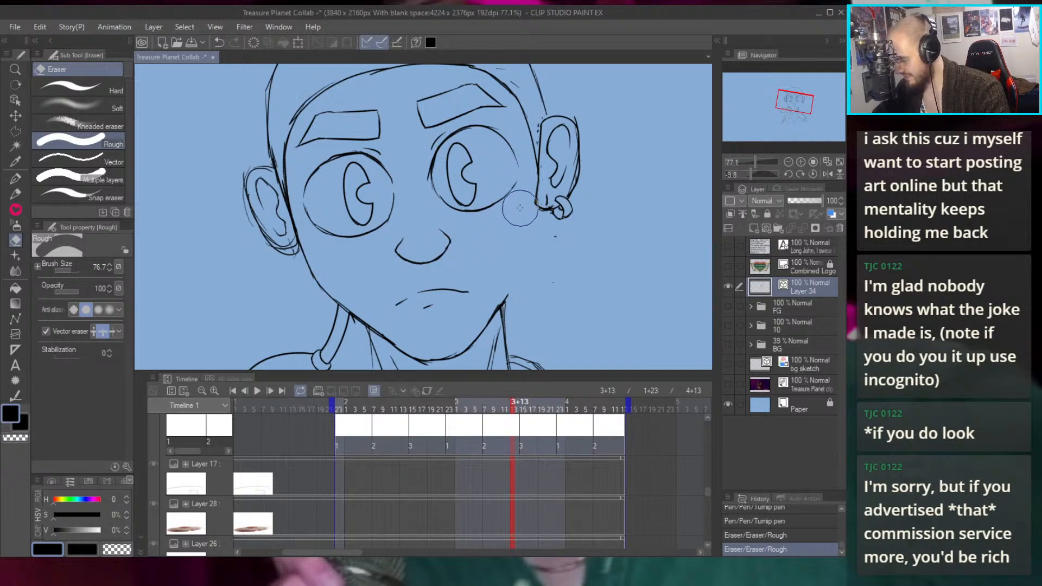
# Redraw the right cheek outline between the earlobe and the jaw
pyautogui.press('p')
pyautogui.hotkey('ctrl', '@')
pyautogui.moveTo(485, 256)
pyautogui.mouseDown()
pyautogui.moveTo(459, 284)
pyautogui.moveTo(496, 239)
pyautogui.mouseUp()
pyautogui.hotkey('ctrl', 'z')
pyautogui.moveTo(463, 285); pyautogui.dragTo(516, 179)
pyautogui.hotkey('ctrl', 'z')
pyautogui.hotkey('ctrl', 'z')
pyautogui.moveTo(493, 247)
pyautogui.mouseDown()
pyautogui.moveTo(519, 165)
pyautogui.moveTo(471, 275)
pyautogui.mouseUp()
# Erase the rough part of the new right cheek line and redraw it to flow into the jaw
pyautogui.scroll(-8, 523, 224)
pyautogui.scroll(9, 579, 251)
pyautogui.scroll(3, 578, 251)
pyautogui.press('e')
pyautogui.moveTo(502, 266)
pyautogui.mouseDown()
pyautogui.moveTo(502, 282)
pyautogui.moveTo(463, 317)
pyautogui.mouseUp()
pyautogui.press('p')
pyautogui.moveTo(522, 233); pyautogui.dragTo(488, 292)
pyautogui.hotkey('ctrl', 'z')
pyautogui.moveTo(524, 216); pyautogui.dragTo(496, 280)
# Add a new vector layer above Layer 34 for drawing and fade Layer 34 to 19% opacity
pyautogui.scroll(-8, 551, 214)
pyautogui.scroll(2, 572, 200)
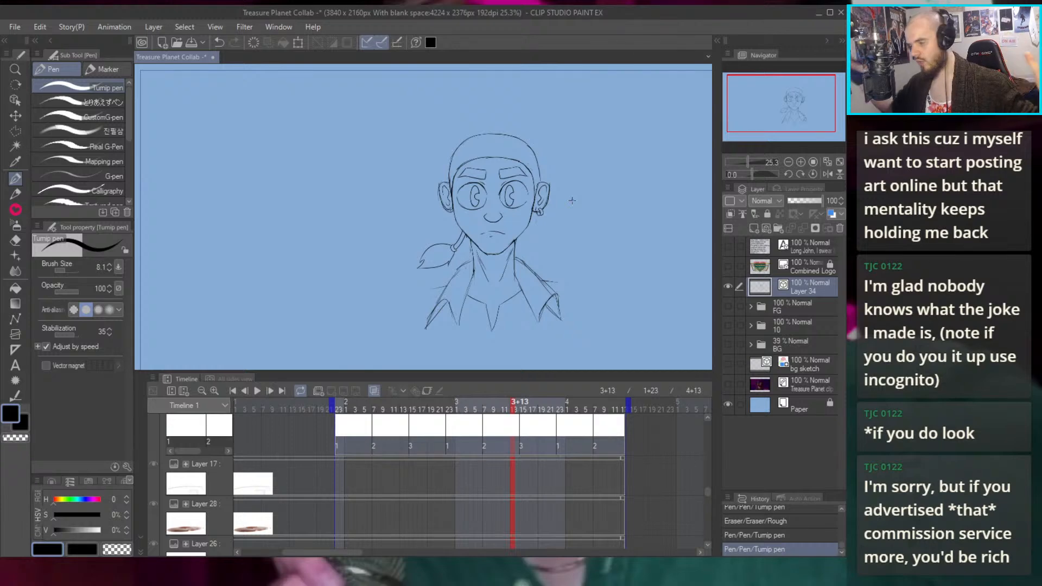
pyautogui.scroll(3, 572, 200)
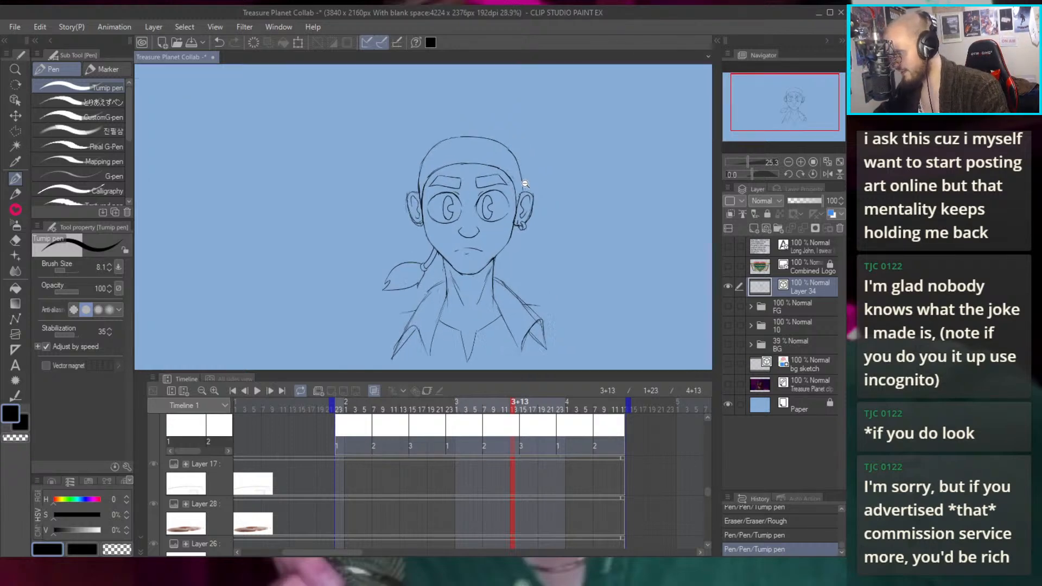
pyautogui.click(767, 228)
pyautogui.click(801, 305)
pyautogui.click(803, 201)
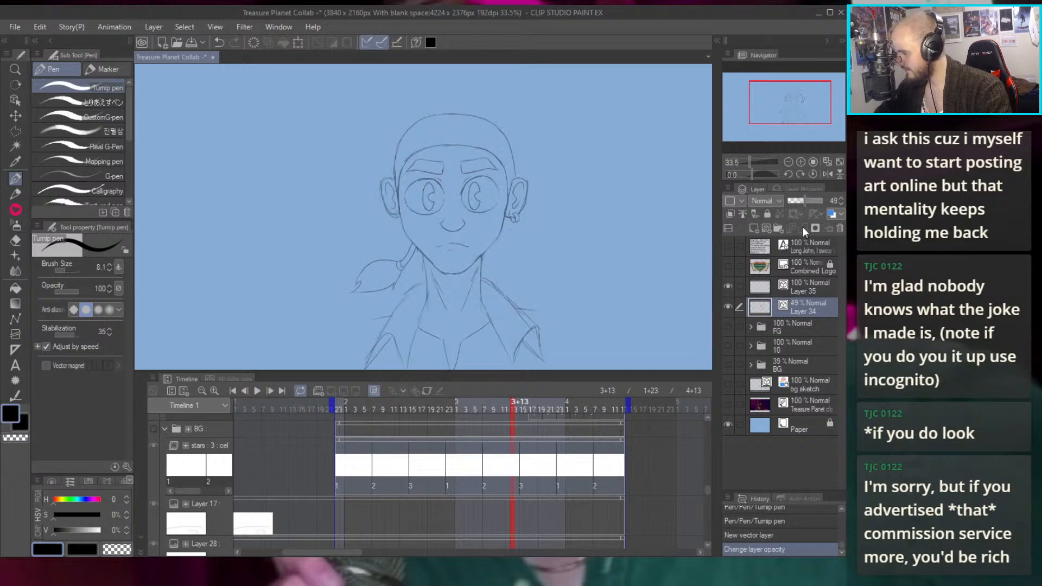
pyautogui.click(800, 202)
pyautogui.click(799, 286)
pyautogui.scroll(1, 469, 162)
pyautogui.scroll(1, 468, 158)
pyautogui.press('alt')
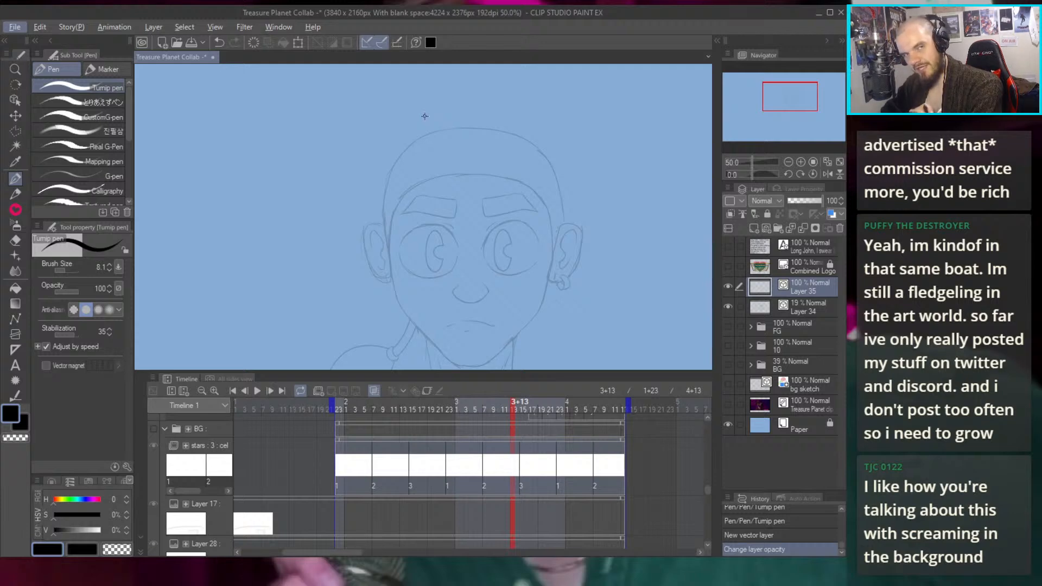
pyautogui.moveTo(421, 324); pyautogui.dragTo(432, 250)
pyautogui.scroll(2, 432, 249)
pyautogui.scroll(1, 439, 162)
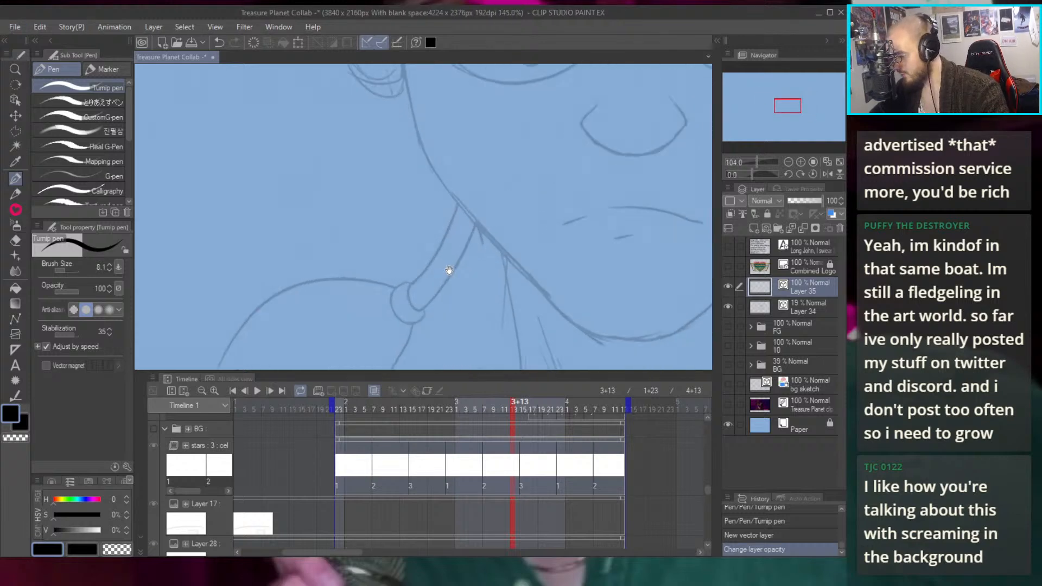
pyautogui.moveTo(569, 196); pyautogui.dragTo(516, 279)
pyautogui.scroll(-3, 456, 121)
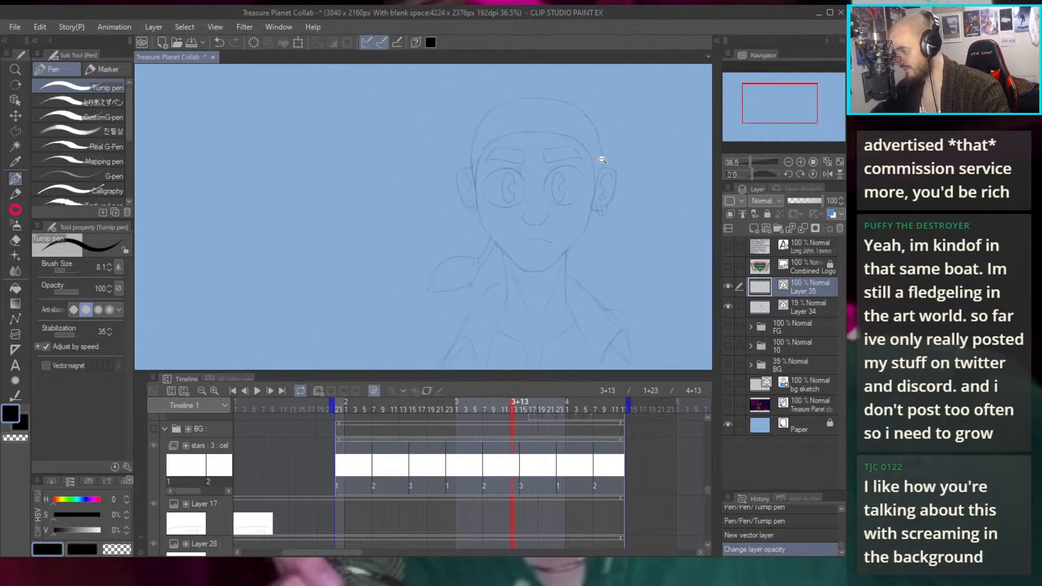
pyautogui.scroll(1, 597, 160)
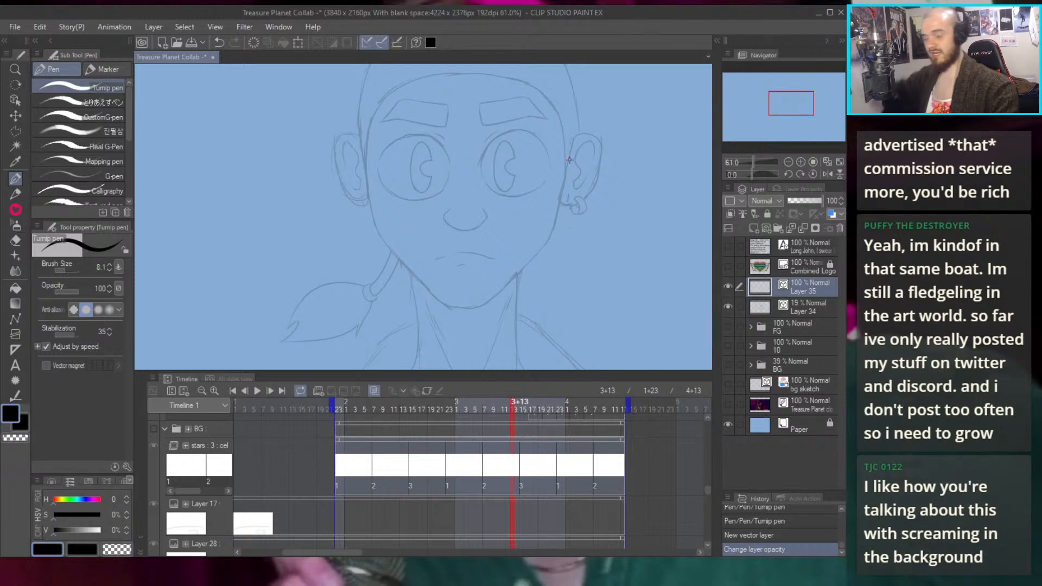
pyautogui.scroll(-4, 515, 146)
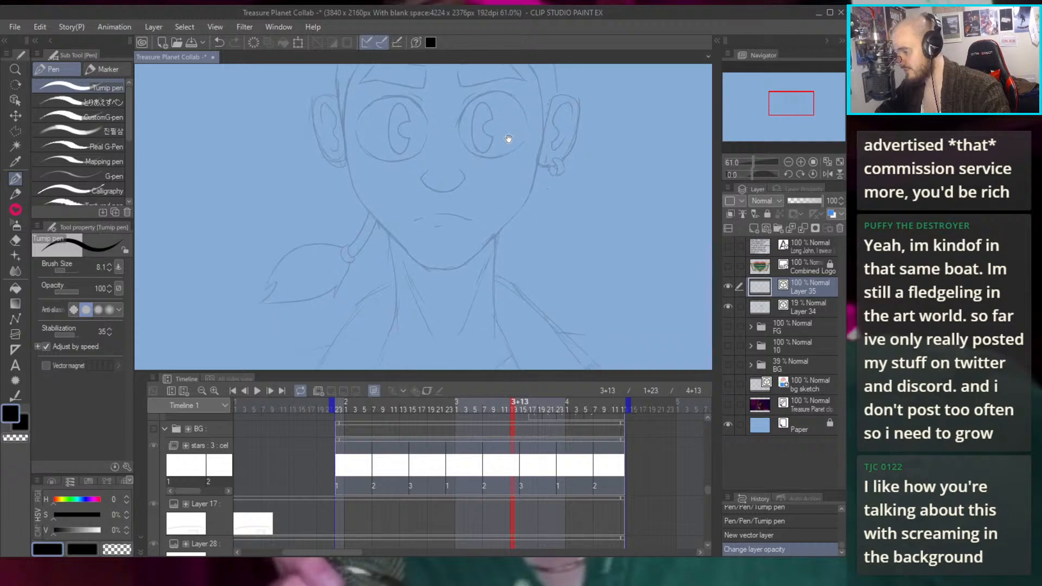
pyautogui.scroll(4, 550, 140)
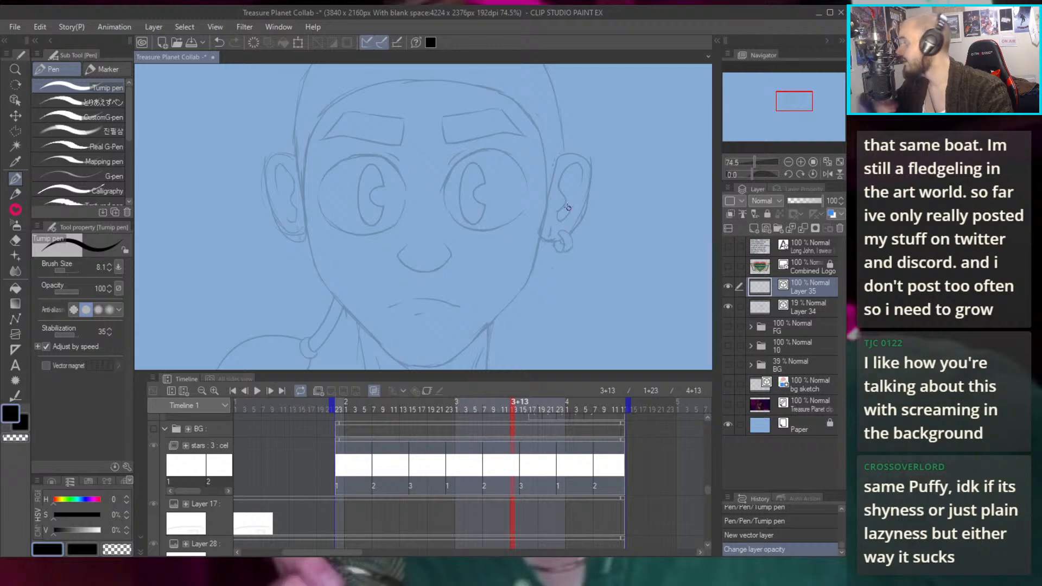
pyautogui.click(516, 226)
pyautogui.hotkey('ctrl', 'z')
pyautogui.scroll(-3, 546, 180)
pyautogui.scroll(1, 525, 102)
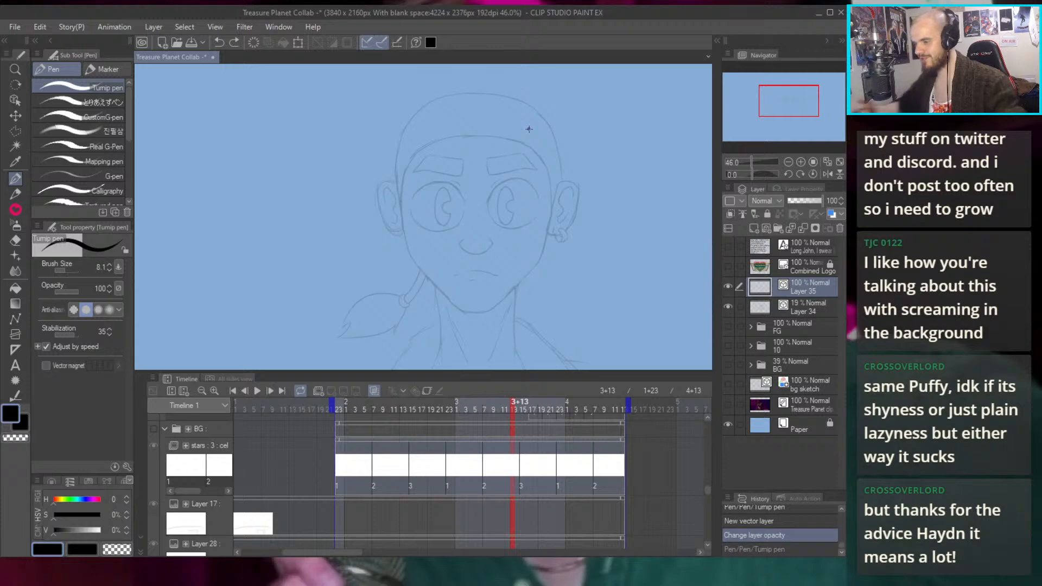
# Sketch the inner edge of a long hair strand on Layer 35, running from the forehead parting down past the left ear
pyautogui.hotkey('ctrl', 'y')
pyautogui.hotkey('ctrl', 'z')
pyautogui.moveTo(453, 124)
pyautogui.mouseDown()
pyautogui.moveTo(462, 155)
pyautogui.moveTo(435, 161)
pyautogui.moveTo(417, 151)
pyautogui.moveTo(411, 193)
pyautogui.mouseUp()
pyautogui.hotkey('ctrl', 'z')
pyautogui.moveTo(415, 156)
pyautogui.mouseDown()
pyautogui.moveTo(399, 211)
pyautogui.moveTo(410, 195)
pyautogui.moveTo(396, 264)
pyautogui.mouseUp()
pyautogui.hotkey('ctrl', 'z')
pyautogui.hotkey('ctrl', 'y')
pyautogui.hotkey('ctrl', 'z')
pyautogui.hotkey('ctrl', 'z')
pyautogui.moveTo(415, 150); pyautogui.dragTo(395, 266)
pyautogui.hotkey('ctrl', 'z')
pyautogui.moveTo(416, 150); pyautogui.dragTo(385, 301)
pyautogui.hotkey('ctrl', 'z')
pyautogui.hotkey('ctrl', 'z')
pyautogui.moveTo(416, 150); pyautogui.dragTo(378, 272)
# Sketch the spikes at the parting and the outer contour and pointed ends of the left hair curtain
pyautogui.moveTo(386, 211)
pyautogui.mouseDown()
pyautogui.moveTo(375, 274)
pyautogui.moveTo(335, 233)
pyautogui.moveTo(347, 140)
pyautogui.moveTo(410, 115)
pyautogui.moveTo(340, 158)
pyautogui.moveTo(396, 109)
pyautogui.moveTo(458, 168)
pyautogui.mouseUp()
pyautogui.moveTo(402, 114)
pyautogui.mouseDown()
pyautogui.moveTo(452, 154)
pyautogui.moveTo(443, 172)
pyautogui.mouseUp()
pyautogui.moveTo(429, 138); pyautogui.dragTo(442, 174)
pyautogui.moveTo(413, 115)
pyautogui.mouseDown()
pyautogui.moveTo(442, 172)
pyautogui.moveTo(433, 156)
pyautogui.mouseUp()
pyautogui.moveTo(387, 108)
pyautogui.mouseDown()
pyautogui.moveTo(332, 197)
pyautogui.moveTo(324, 228)
pyautogui.mouseUp()
pyautogui.moveTo(343, 165)
pyautogui.mouseDown()
pyautogui.moveTo(318, 247)
pyautogui.moveTo(338, 213)
pyautogui.moveTo(333, 228)
pyautogui.mouseUp()
pyautogui.moveTo(343, 187); pyautogui.dragTo(348, 303)
pyautogui.moveTo(355, 240)
pyautogui.mouseDown()
pyautogui.moveTo(345, 283)
pyautogui.moveTo(365, 299)
pyautogui.mouseUp()
pyautogui.moveTo(366, 298); pyautogui.dragTo(387, 223)
# Sketch the inner edge of the right hair curtain from the parting down over the right ear
pyautogui.moveTo(528, 135); pyautogui.dragTo(497, 146)
pyautogui.moveTo(409, 188)
pyautogui.mouseDown()
pyautogui.moveTo(433, 151)
pyautogui.moveTo(474, 139)
pyautogui.moveTo(487, 189)
pyautogui.mouseUp()
pyautogui.moveTo(465, 145); pyautogui.dragTo(501, 266)
pyautogui.hotkey('ctrl', 'z')
pyautogui.hotkey('ctrl', 'z')
pyautogui.hotkey('ctrl', 'z')
pyautogui.moveTo(420, 174)
pyautogui.mouseDown()
pyautogui.moveTo(443, 148)
pyautogui.moveTo(443, 159)
pyautogui.moveTo(496, 190)
pyautogui.mouseUp()
pyautogui.moveTo(471, 149); pyautogui.dragTo(510, 259)
pyautogui.hotkey('ctrl', 'z')
pyautogui.moveTo(502, 228); pyautogui.dragTo(515, 301)
pyautogui.moveTo(533, 227); pyautogui.dragTo(492, 206)
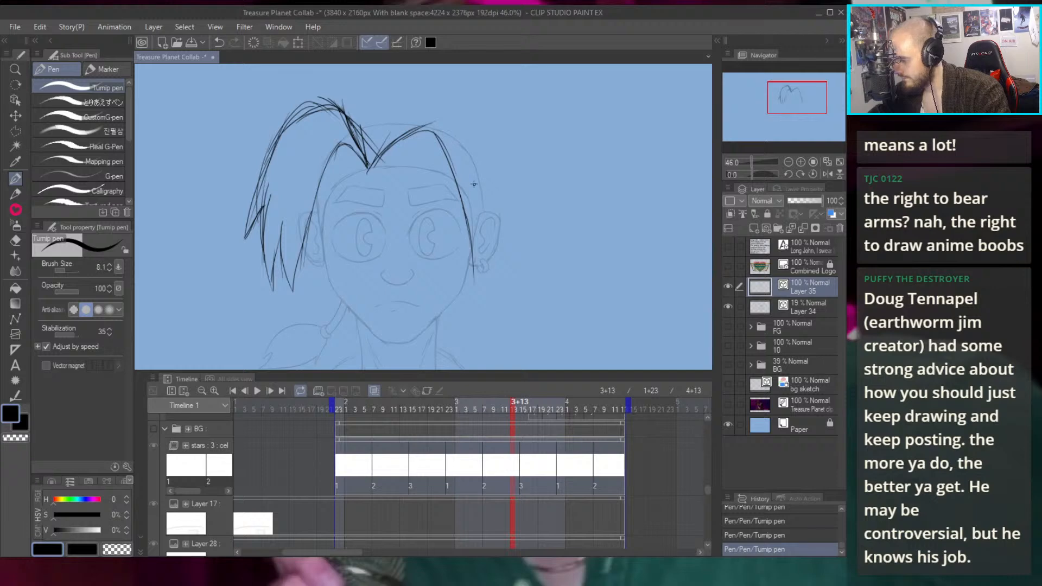
# Add pointed ends and a high outer contour to the right hair curtain
pyautogui.moveTo(475, 286)
pyautogui.mouseDown()
pyautogui.moveTo(473, 202)
pyautogui.moveTo(496, 266)
pyautogui.mouseUp()
pyautogui.moveTo(477, 207); pyautogui.dragTo(506, 281)
pyautogui.moveTo(474, 191)
pyautogui.mouseDown()
pyautogui.moveTo(477, 226)
pyautogui.moveTo(498, 253)
pyautogui.mouseUp()
pyautogui.moveTo(380, 162)
pyautogui.mouseDown()
pyautogui.moveTo(389, 139)
pyautogui.moveTo(456, 108)
pyautogui.mouseUp()
pyautogui.moveTo(394, 138)
pyautogui.mouseDown()
pyautogui.moveTo(479, 109)
pyautogui.moveTo(468, 114)
pyautogui.moveTo(496, 153)
pyautogui.mouseUp()
pyautogui.moveTo(473, 116)
pyautogui.mouseDown()
pyautogui.moveTo(513, 162)
pyautogui.moveTo(504, 157)
pyautogui.moveTo(530, 218)
pyautogui.moveTo(522, 261)
pyautogui.mouseUp()
pyautogui.moveTo(511, 185); pyautogui.dragTo(522, 265)
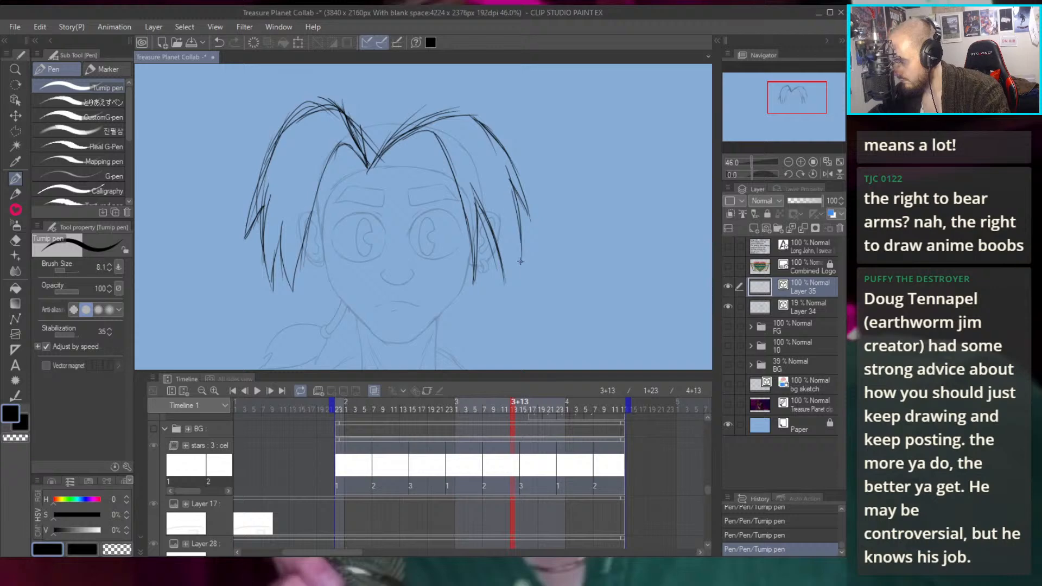
pyautogui.moveTo(380, 170); pyautogui.dragTo(460, 156)
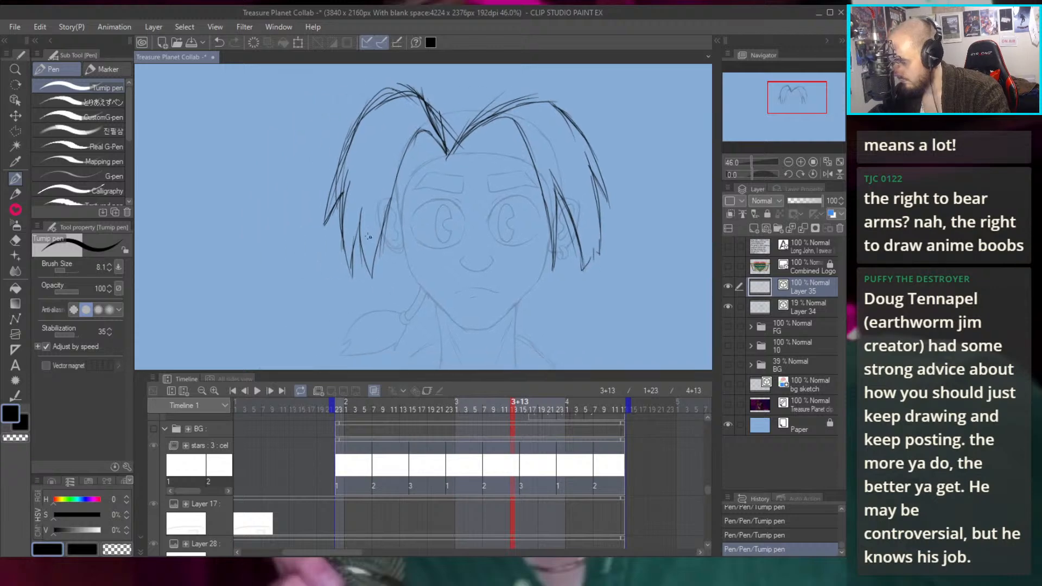
# Erase the rough ends of the left hair curtain and redraw its pointed tips
pyautogui.press('e')
pyautogui.moveTo(350, 247)
pyautogui.mouseDown()
pyautogui.moveTo(336, 209)
pyautogui.moveTo(356, 168)
pyautogui.moveTo(326, 223)
pyautogui.mouseUp()
pyautogui.press('p')
pyautogui.moveTo(342, 185)
pyautogui.mouseDown()
pyautogui.moveTo(333, 217)
pyautogui.moveTo(354, 269)
pyautogui.moveTo(359, 228)
pyautogui.mouseUp()
pyautogui.press('e')
pyautogui.moveTo(371, 278); pyautogui.dragTo(360, 223)
pyautogui.press('p')
pyautogui.moveTo(373, 268); pyautogui.dragTo(367, 282)
pyautogui.moveTo(380, 235); pyautogui.dragTo(375, 272)
# Clear the whole hair sketch from Layer 35
pyautogui.scroll(-3, 536, 67)
pyautogui.scroll(3, 551, 139)
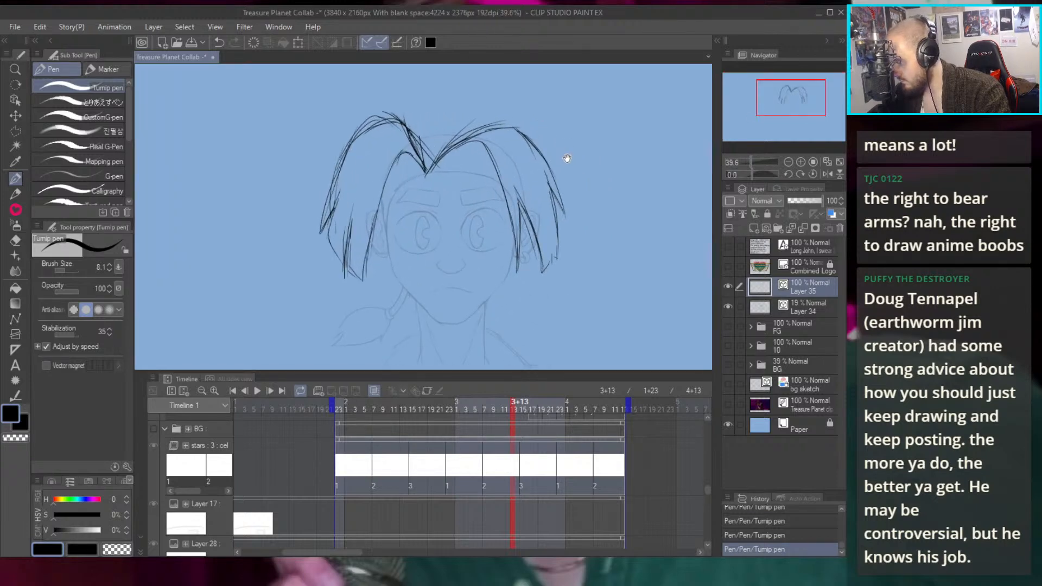
pyautogui.moveTo(566, 163); pyautogui.dragTo(554, 166)
pyautogui.moveTo(414, 167); pyautogui.dragTo(424, 170)
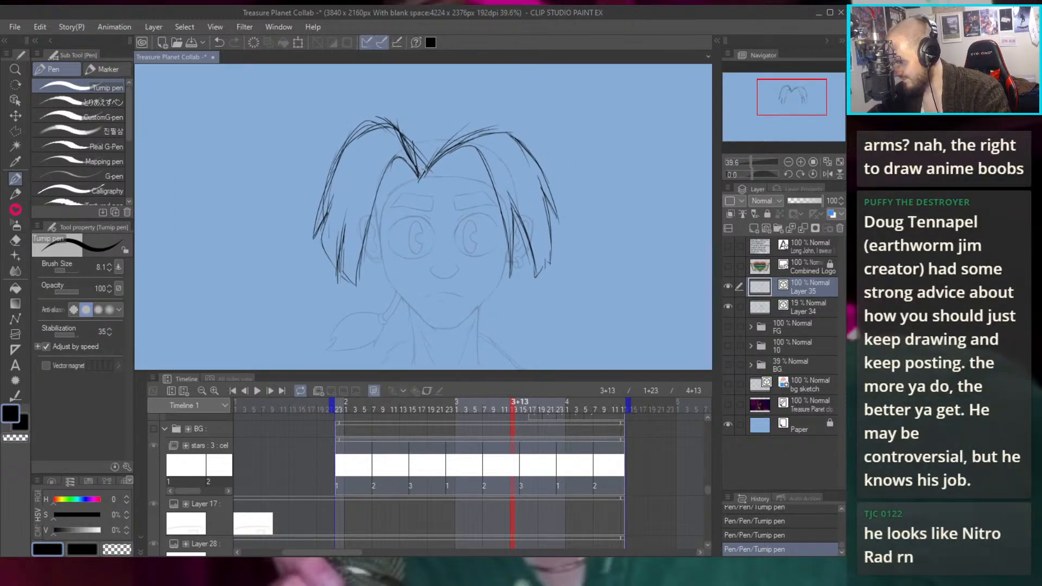
pyautogui.press('Delete')
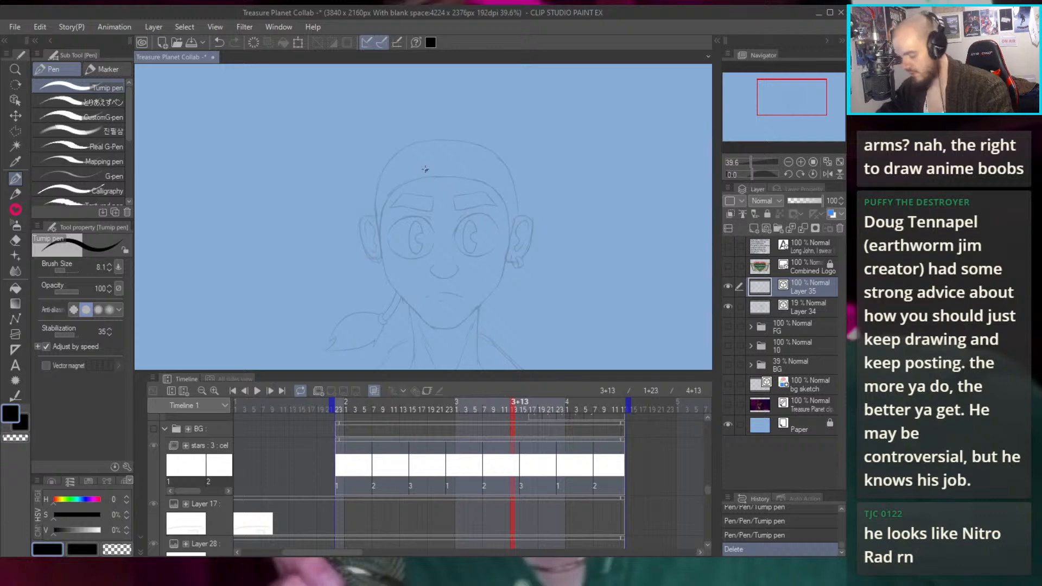
pyautogui.moveTo(443, 173); pyautogui.dragTo(454, 198)
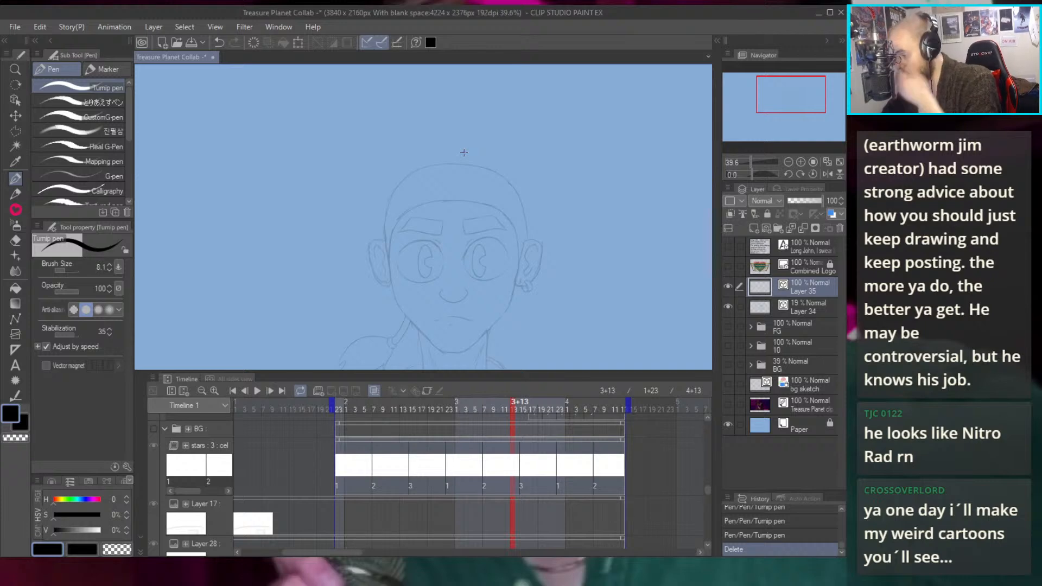
# Sketch a short hair strand arching from the forehead parting down the left side of the head to the ear
pyautogui.moveTo(477, 206); pyautogui.dragTo(453, 167)
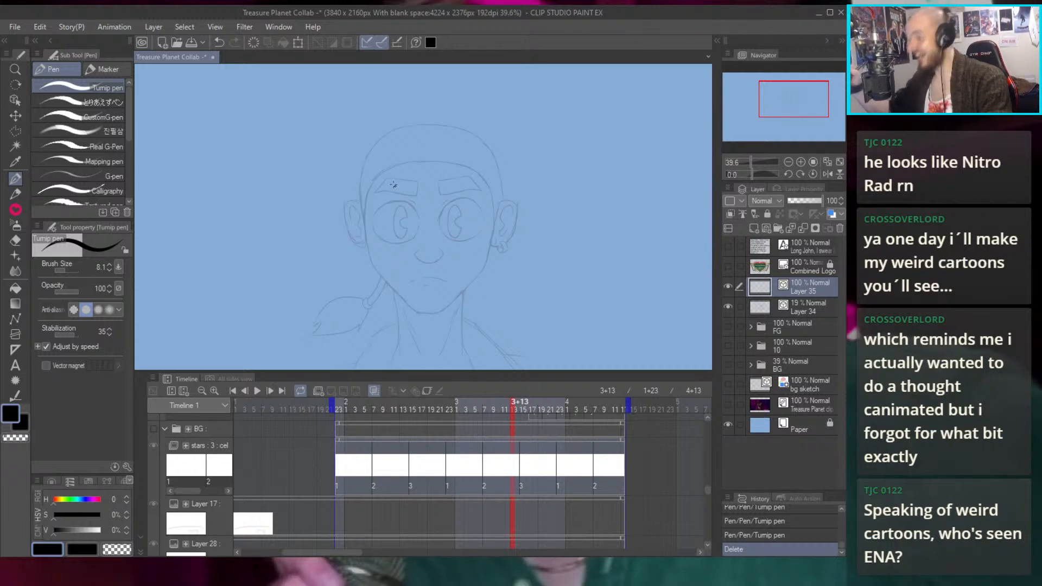
pyautogui.moveTo(416, 148)
pyautogui.mouseDown()
pyautogui.moveTo(454, 135)
pyautogui.moveTo(440, 150)
pyautogui.moveTo(418, 138)
pyautogui.moveTo(404, 162)
pyautogui.moveTo(408, 208)
pyautogui.mouseUp()
pyautogui.hotkey('ctrl', 'z')
pyautogui.hotkey('ctrl', 'z')
pyautogui.hotkey('ctrl', 'z')
pyautogui.hotkey('ctrl', 'z')
pyautogui.hotkey('ctrl', 'z')
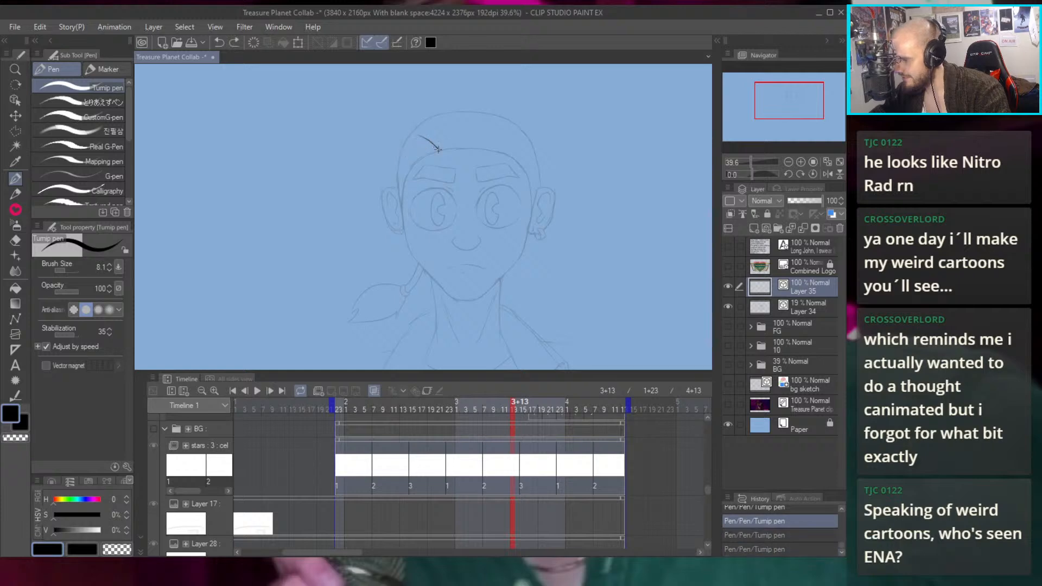
pyautogui.moveTo(418, 137); pyautogui.dragTo(391, 241)
pyautogui.hotkey('ctrl', 'z')
pyautogui.hotkey('ctrl', 'z')
pyautogui.moveTo(418, 138); pyautogui.dragTo(396, 227)
pyautogui.hotkey('ctrl', 'z')
pyautogui.hotkey('ctrl', 'z')
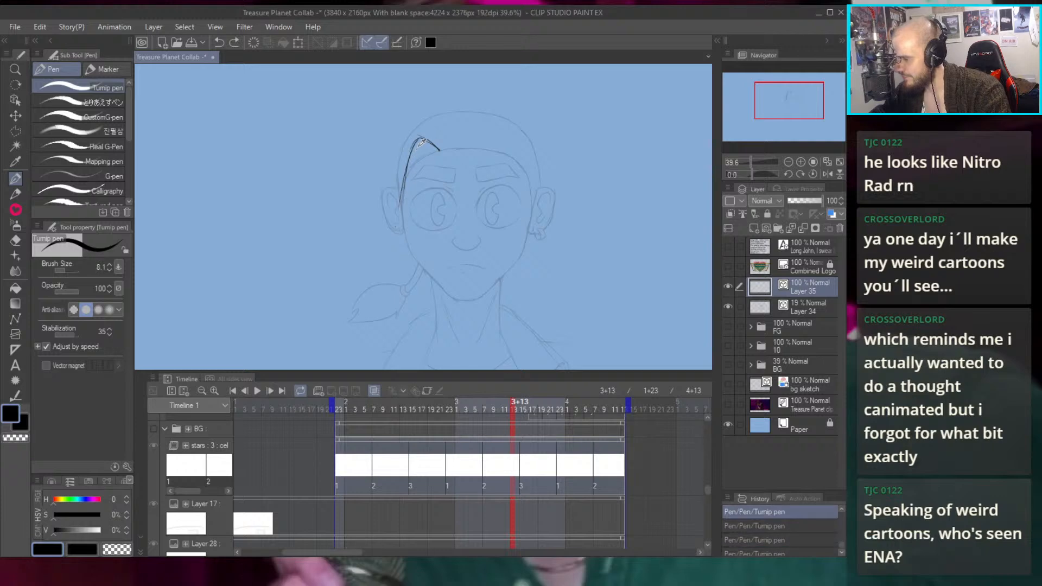
pyautogui.moveTo(418, 137); pyautogui.dragTo(394, 199)
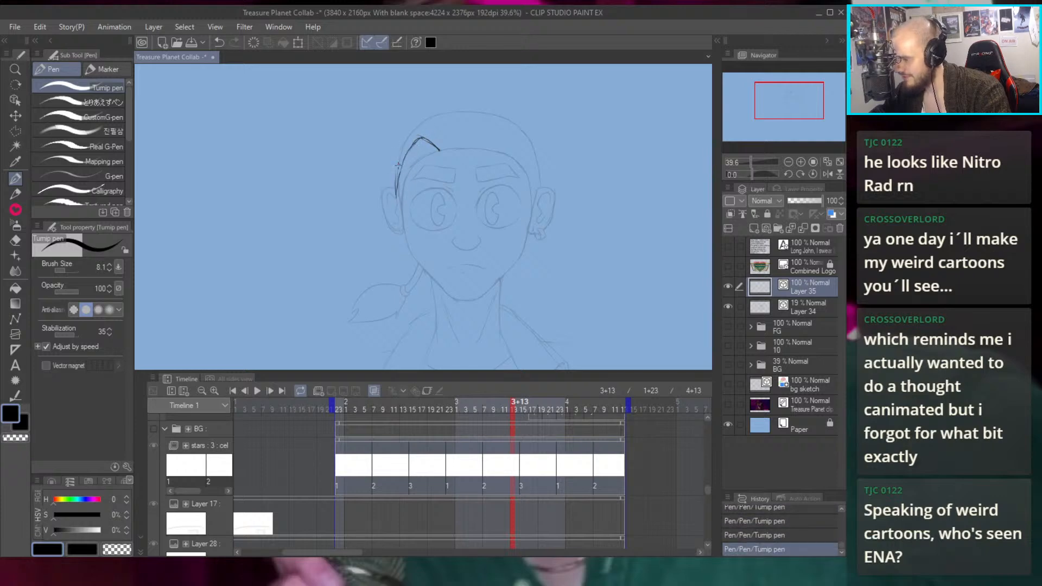
# Sketch a small tuft of spiky hair rising from the parting
pyautogui.scroll(2, 465, 121)
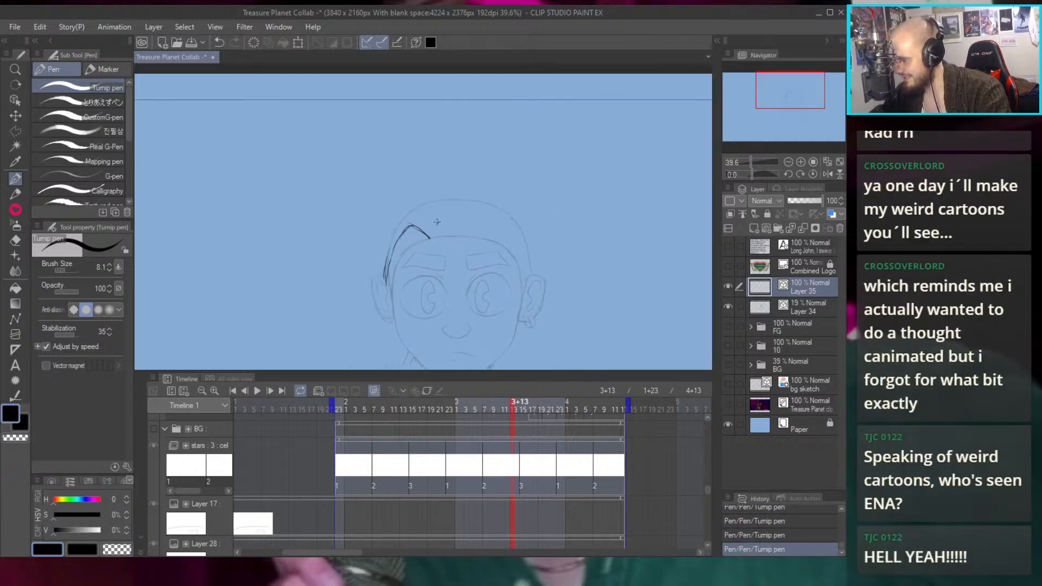
pyautogui.moveTo(431, 238)
pyautogui.mouseDown()
pyautogui.moveTo(413, 203)
pyautogui.moveTo(427, 204)
pyautogui.moveTo(418, 183)
pyautogui.mouseUp()
pyautogui.moveTo(434, 217); pyautogui.dragTo(436, 191)
pyautogui.moveTo(433, 232)
pyautogui.mouseDown()
pyautogui.moveTo(409, 195)
pyautogui.moveTo(443, 169)
pyautogui.mouseUp()
pyautogui.hotkey('ctrl', 'z')
pyautogui.hotkey('ctrl', 'z')
pyautogui.hotkey('ctrl', 'z')
pyautogui.hotkey('ctrl', 'z')
# Sketch a pointed lock falling over the forehead right of the parting, with a second contour above it
pyautogui.moveTo(405, 207)
pyautogui.mouseDown()
pyautogui.moveTo(438, 173)
pyautogui.moveTo(459, 228)
pyautogui.moveTo(471, 200)
pyautogui.moveTo(461, 186)
pyautogui.moveTo(469, 214)
pyautogui.mouseUp()
pyautogui.hotkey('ctrl', 'z')
pyautogui.hotkey('ctrl', 'z')
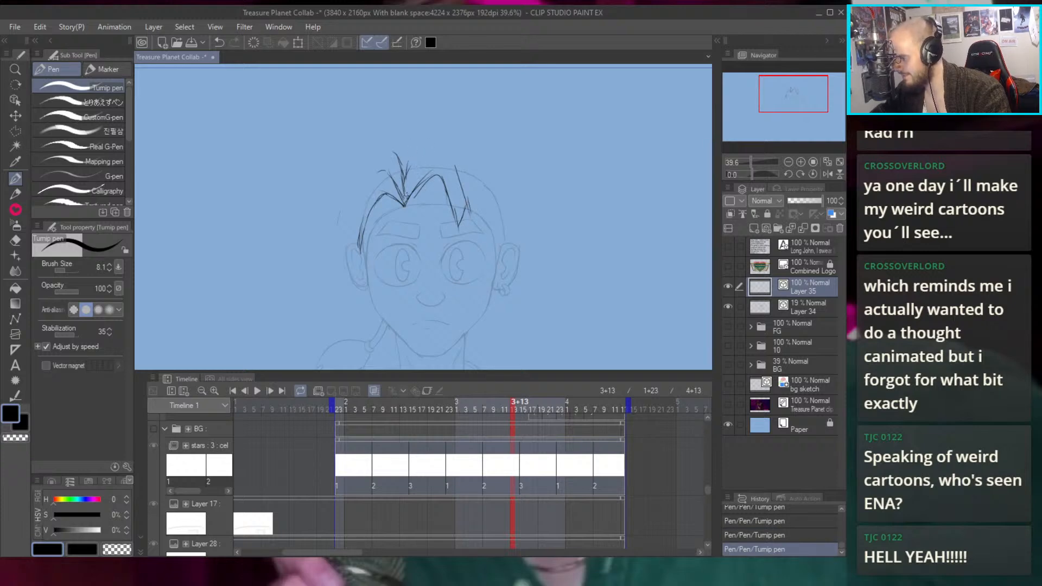
pyautogui.press(',')
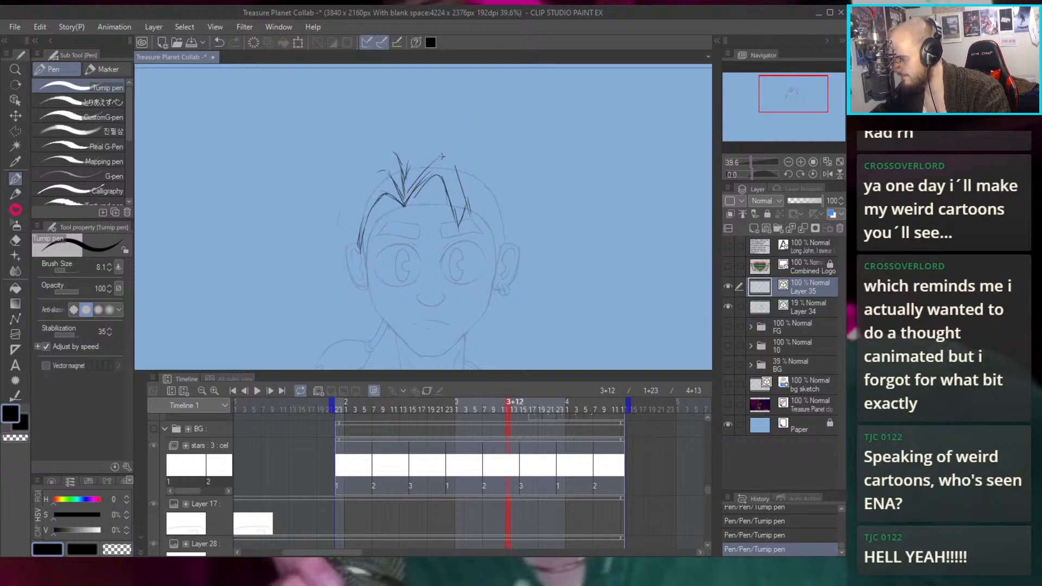
pyautogui.moveTo(408, 205); pyautogui.dragTo(452, 158)
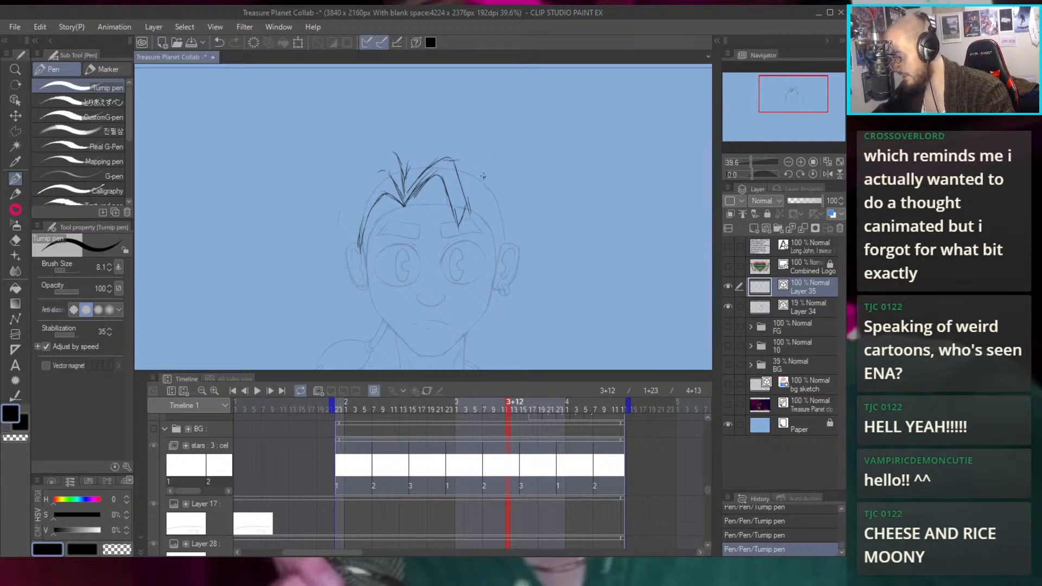
# Erase the lock right of the parting and redraw it with a jagged pointed tip above the right eyebrow
pyautogui.press('e')
pyautogui.moveTo(448, 193); pyautogui.dragTo(426, 217)
pyautogui.moveTo(440, 162); pyautogui.dragTo(413, 190)
pyautogui.moveTo(461, 220)
pyautogui.mouseDown()
pyautogui.moveTo(455, 114)
pyautogui.moveTo(468, 239)
pyautogui.mouseUp()
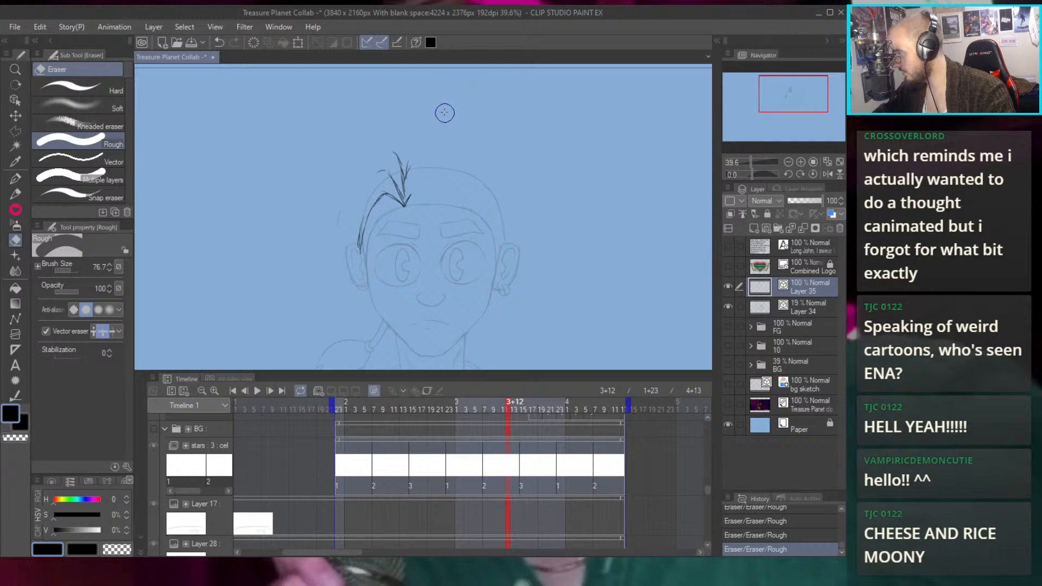
pyautogui.press('p')
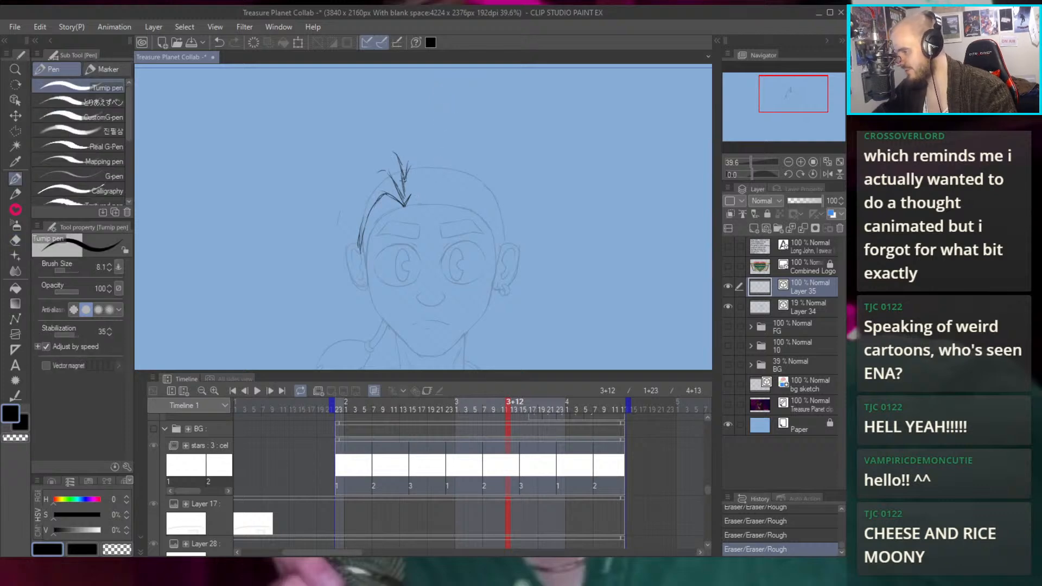
pyautogui.moveTo(403, 205)
pyautogui.mouseDown()
pyautogui.moveTo(425, 176)
pyautogui.moveTo(439, 176)
pyautogui.moveTo(429, 174)
pyautogui.moveTo(459, 229)
pyautogui.moveTo(462, 221)
pyautogui.mouseUp()
pyautogui.hotkey('ctrl', 'z')
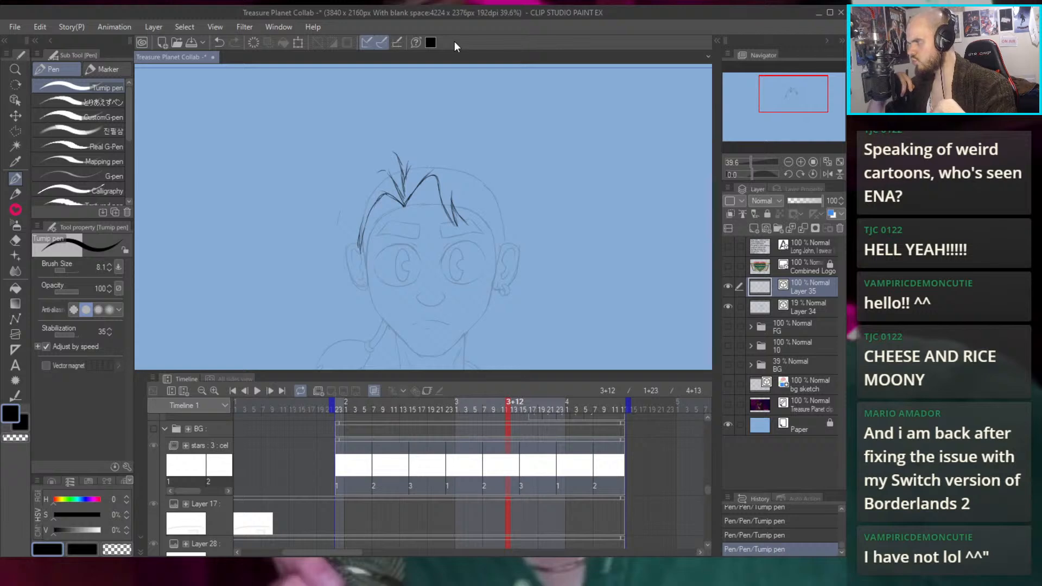
# Sketch a raised outer hair contour from the parting over the right forehead lock
pyautogui.moveTo(456, 170); pyautogui.dragTo(462, 172)
pyautogui.moveTo(466, 175); pyautogui.dragTo(411, 133)
pyautogui.hotkey('ctrl', 'z')
pyautogui.moveTo(373, 172)
pyautogui.mouseDown()
pyautogui.moveTo(403, 125)
pyautogui.moveTo(418, 136)
pyautogui.moveTo(389, 142)
pyautogui.moveTo(424, 125)
pyautogui.moveTo(447, 187)
pyautogui.mouseUp()
pyautogui.hotkey('ctrl', 'z')
pyautogui.hotkey('ctrl', 'z')
pyautogui.moveTo(439, 151); pyautogui.dragTo(444, 178)
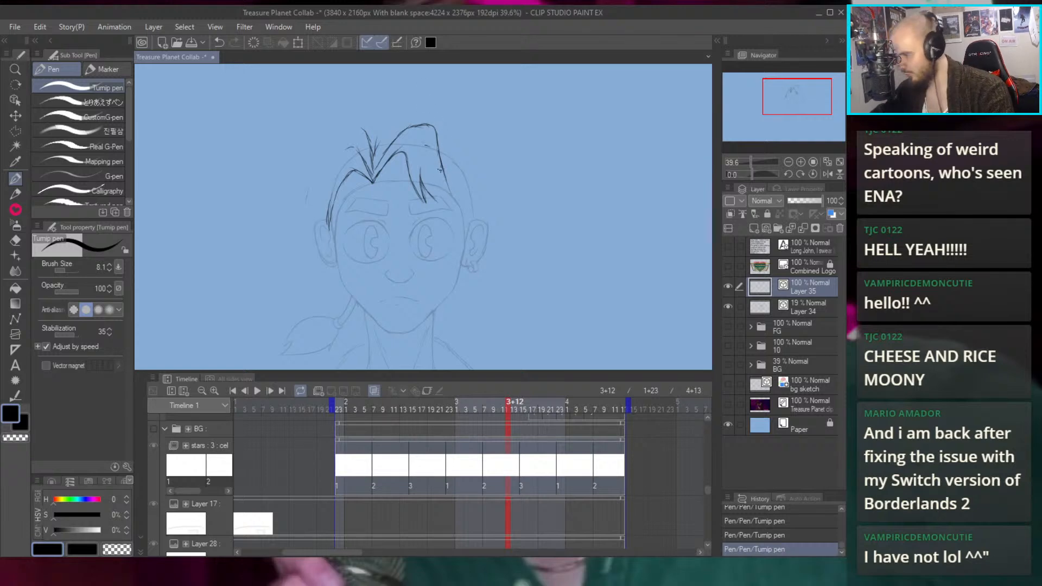
pyautogui.hotkey('ctrl', 'z')
pyautogui.hotkey('ctrl', 'z')
pyautogui.moveTo(434, 148)
pyautogui.mouseDown()
pyautogui.moveTo(460, 209)
pyautogui.moveTo(445, 202)
pyautogui.mouseUp()
pyautogui.hotkey('ctrl', 'z')
# Add outer contour strokes and denser ends to the hair strand on the left side of the head
pyautogui.moveTo(372, 155)
pyautogui.mouseDown()
pyautogui.moveTo(466, 205)
pyautogui.moveTo(426, 192)
pyautogui.moveTo(414, 257)
pyautogui.mouseUp()
pyautogui.moveTo(419, 236); pyautogui.dragTo(422, 263)
pyautogui.moveTo(581, 156); pyautogui.dragTo(514, 91)
pyautogui.moveTo(538, 140); pyautogui.dragTo(513, 159)
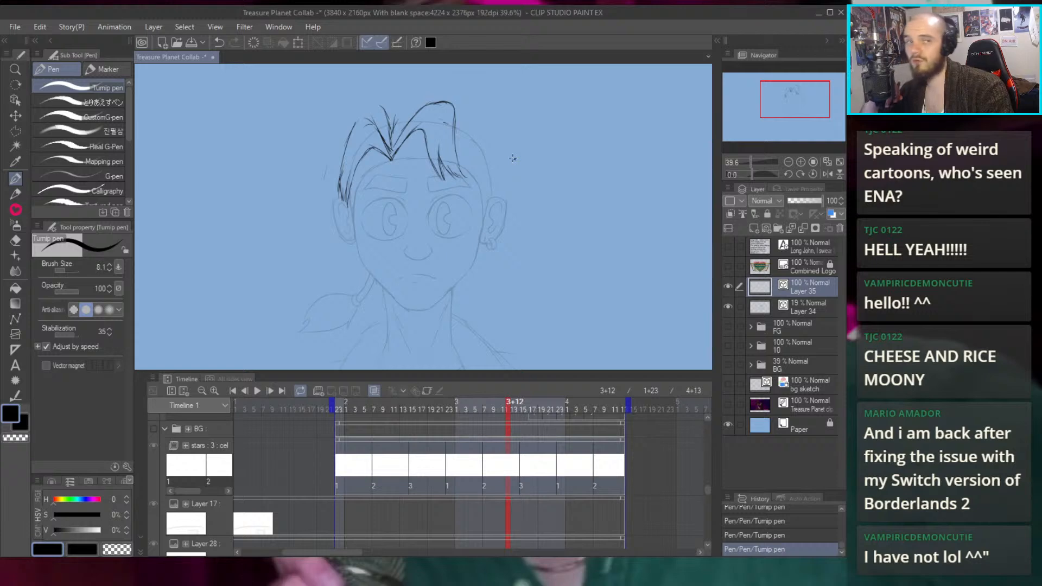
# Erase the raised outer contour right of the parting and touch up the tip of the forehead lock
pyautogui.press('e')
pyautogui.moveTo(454, 116)
pyautogui.mouseDown()
pyautogui.moveTo(458, 171)
pyautogui.moveTo(442, 142)
pyautogui.moveTo(457, 141)
pyautogui.moveTo(470, 201)
pyautogui.mouseUp()
pyautogui.moveTo(455, 157)
pyautogui.mouseDown()
pyautogui.moveTo(433, 144)
pyautogui.moveTo(448, 155)
pyautogui.mouseUp()
pyautogui.press('p')
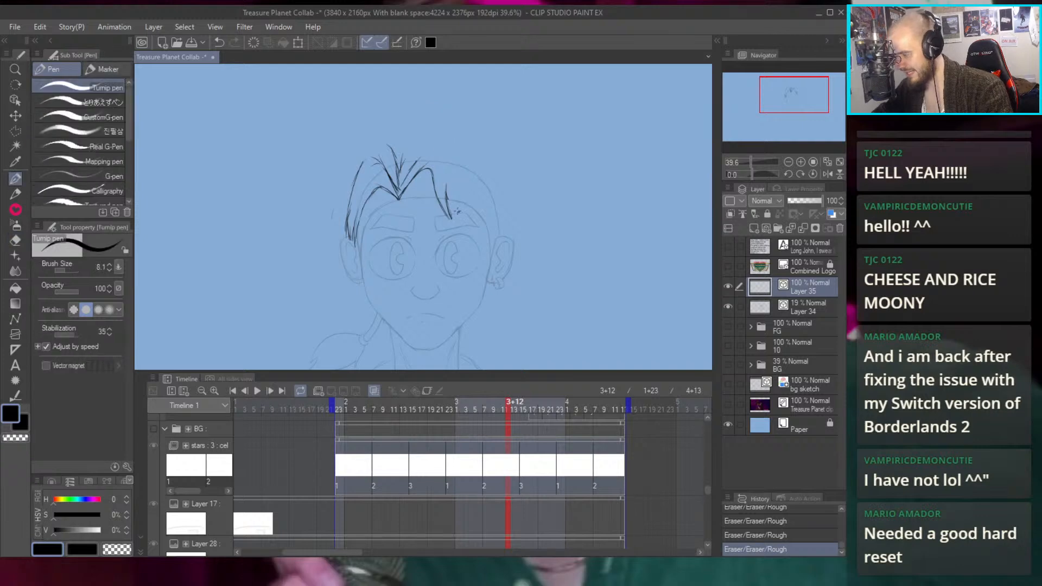
pyautogui.moveTo(445, 186); pyautogui.dragTo(448, 196)
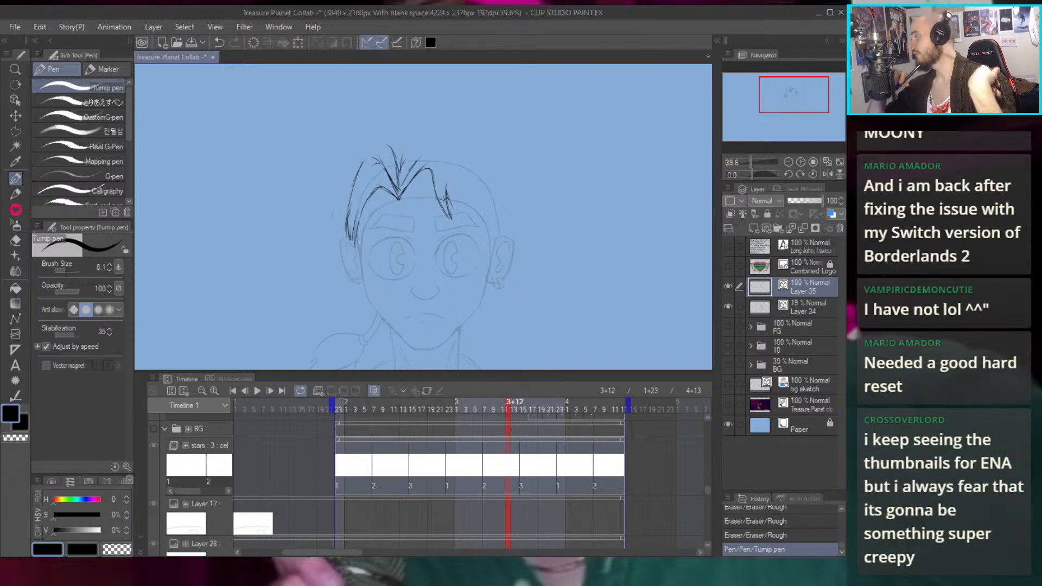
# Erase the left hair strand beside the ear and try new strokes for its curve
pyautogui.moveTo(389, 197); pyautogui.dragTo(474, 215)
pyautogui.press('e')
pyautogui.moveTo(434, 255)
pyautogui.mouseDown()
pyautogui.moveTo(438, 174)
pyautogui.moveTo(435, 267)
pyautogui.mouseUp()
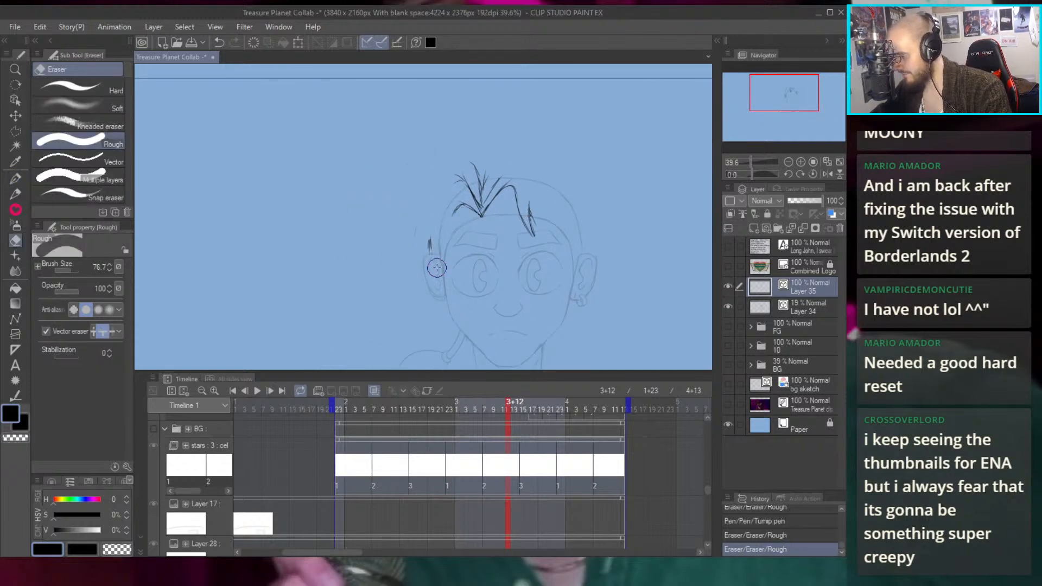
pyautogui.moveTo(472, 235)
pyautogui.mouseDown()
pyautogui.moveTo(453, 197)
pyautogui.moveTo(467, 202)
pyautogui.moveTo(444, 217)
pyautogui.moveTo(440, 236)
pyautogui.mouseUp()
pyautogui.press('p')
pyautogui.hotkey('ctrl', 'z')
pyautogui.hotkey('ctrl', 'z')
pyautogui.moveTo(460, 202); pyautogui.dragTo(437, 248)
pyautogui.hotkey('ctrl', 'z')
pyautogui.hotkey('ctrl', 'z')
pyautogui.hotkey('ctrl', 'z')
# Redraw the left hair strand as a smooth arc from the parting down to the top of the ear
pyautogui.moveTo(482, 216)
pyautogui.mouseDown()
pyautogui.moveTo(460, 205)
pyautogui.moveTo(446, 221)
pyautogui.mouseUp()
pyautogui.moveTo(462, 208); pyautogui.dragTo(445, 278)
pyautogui.hotkey('ctrl', 'z')
pyautogui.moveTo(452, 218); pyautogui.dragTo(421, 302)
pyautogui.hotkey('ctrl', 'z')
pyautogui.hotkey('ctrl', 'z')
pyautogui.moveTo(449, 225); pyautogui.dragTo(430, 276)
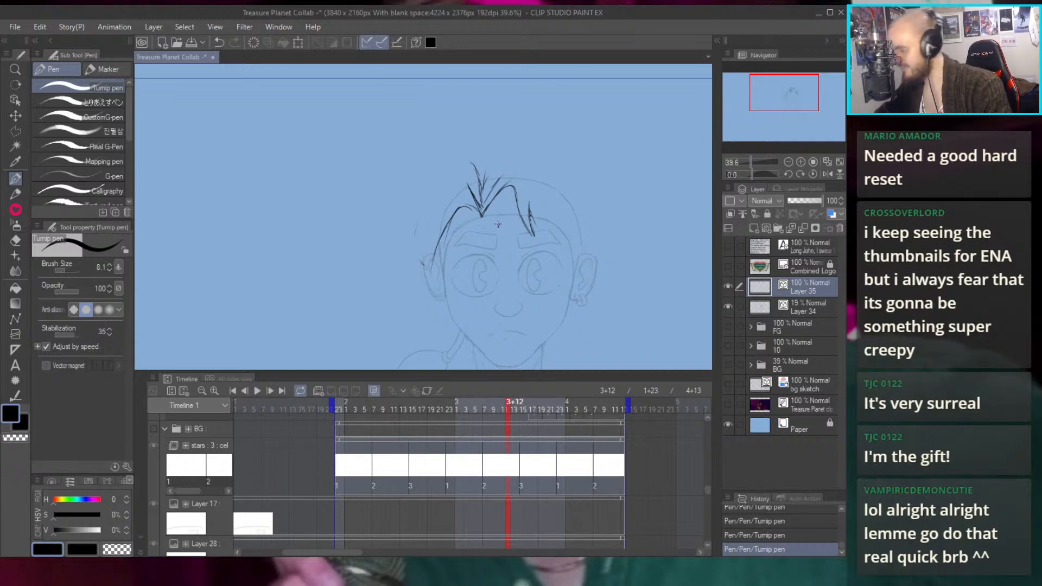
# Refine the arc of the left hair strand and add a higher outer edge that meets its tip at the ear
pyautogui.scroll(3, 504, 197)
pyautogui.hotkey('ctrl', 'z')
pyautogui.moveTo(458, 187)
pyautogui.mouseDown()
pyautogui.moveTo(407, 223)
pyautogui.moveTo(442, 192)
pyautogui.moveTo(414, 212)
pyautogui.moveTo(404, 253)
pyautogui.mouseUp()
pyautogui.hotkey('ctrl', 'z')
pyautogui.moveTo(422, 207); pyautogui.dragTo(409, 271)
pyautogui.hotkey('ctrl', 'z')
pyautogui.hotkey('ctrl', 'z')
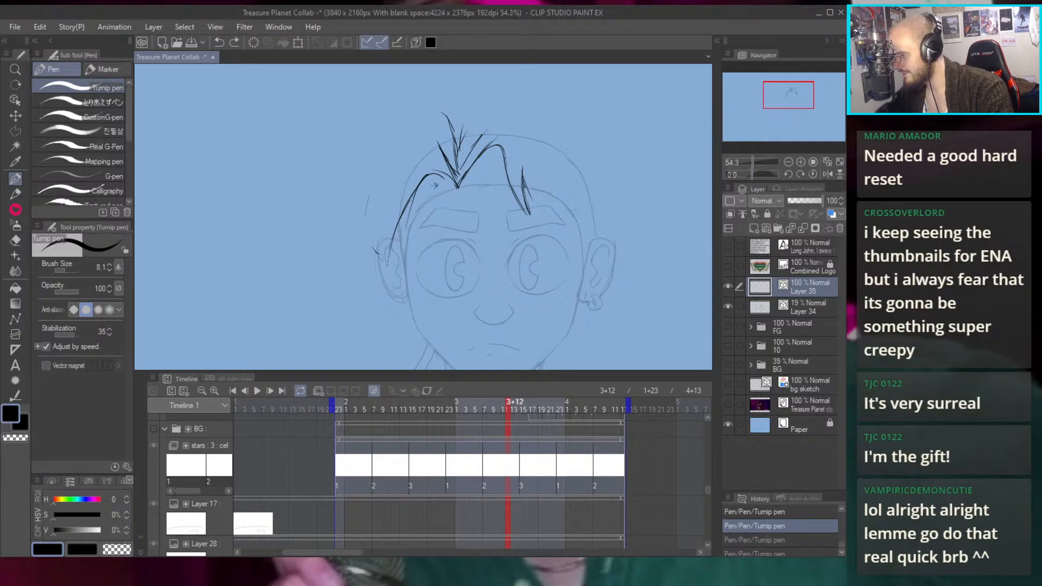
pyautogui.hotkey('ctrl', 'z')
pyautogui.hotkey('ctrl', 'z')
pyautogui.moveTo(390, 266)
pyautogui.mouseDown()
pyautogui.moveTo(397, 213)
pyautogui.moveTo(384, 226)
pyautogui.moveTo(419, 160)
pyautogui.moveTo(442, 143)
pyautogui.moveTo(458, 173)
pyautogui.mouseUp()
pyautogui.hotkey('ctrl', 'z')
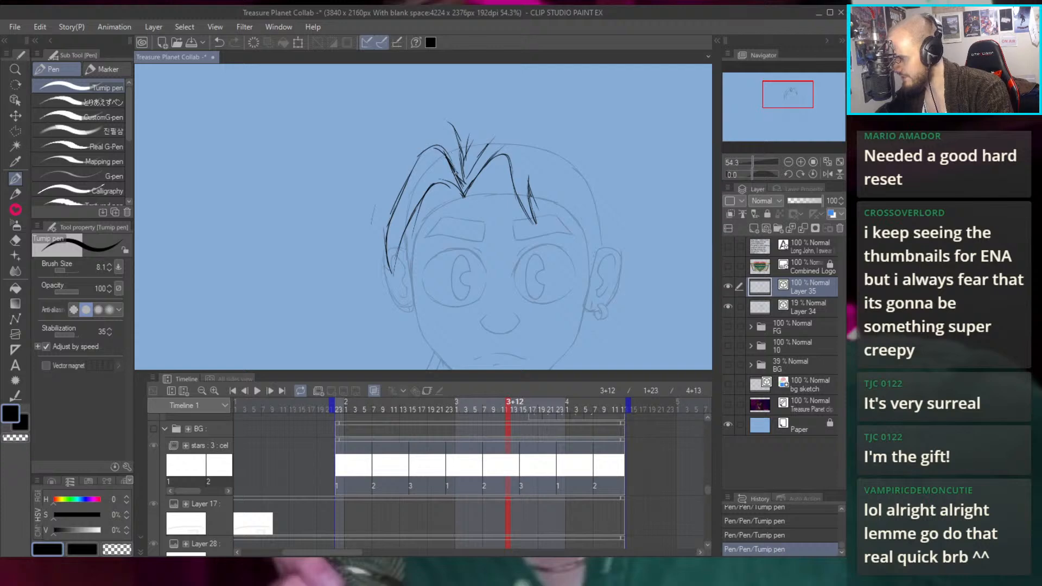
# Sketch the outermost contour of the left hair volume, from the parting down beside the ear
pyautogui.moveTo(453, 137)
pyautogui.mouseDown()
pyautogui.moveTo(442, 127)
pyautogui.moveTo(413, 133)
pyautogui.moveTo(374, 184)
pyautogui.moveTo(372, 224)
pyautogui.mouseUp()
pyautogui.moveTo(374, 187); pyautogui.dragTo(386, 259)
pyautogui.moveTo(405, 135)
pyautogui.mouseDown()
pyautogui.moveTo(382, 167)
pyautogui.moveTo(394, 130)
pyautogui.moveTo(396, 140)
pyautogui.moveTo(437, 115)
pyautogui.moveTo(465, 137)
pyautogui.mouseUp()
pyautogui.moveTo(566, 125)
pyautogui.mouseDown()
pyautogui.moveTo(581, 145)
pyautogui.moveTo(531, 145)
pyautogui.moveTo(510, 130)
pyautogui.moveTo(543, 167)
pyautogui.moveTo(504, 174)
pyautogui.mouseUp()
# Sketch the outer contour of the right hair volume, rising from the parting and sweeping down beyond the head
pyautogui.moveTo(404, 161)
pyautogui.mouseDown()
pyautogui.moveTo(427, 140)
pyautogui.moveTo(477, 140)
pyautogui.moveTo(514, 191)
pyautogui.mouseUp()
pyautogui.moveTo(495, 159); pyautogui.dragTo(543, 222)
pyautogui.hotkey('ctrl', 'z')
pyautogui.hotkey('ctrl', 'z')
pyautogui.moveTo(399, 165)
pyautogui.mouseDown()
pyautogui.moveTo(438, 135)
pyautogui.moveTo(405, 159)
pyautogui.moveTo(478, 141)
pyautogui.moveTo(450, 146)
pyautogui.moveTo(480, 163)
pyautogui.mouseUp()
pyautogui.moveTo(446, 129); pyautogui.dragTo(510, 198)
pyautogui.hotkey('ctrl', 'z')
pyautogui.moveTo(469, 128)
pyautogui.mouseDown()
pyautogui.moveTo(485, 165)
pyautogui.moveTo(535, 208)
pyautogui.mouseUp()
pyautogui.hotkey('ctrl', 'z')
pyautogui.moveTo(470, 129); pyautogui.dragTo(557, 208)
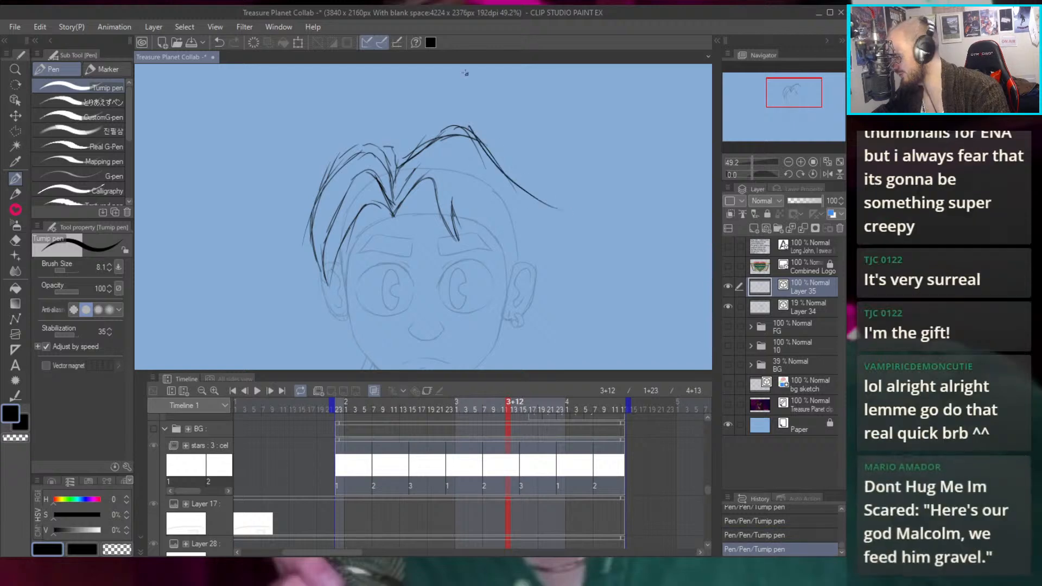
pyautogui.moveTo(478, 230); pyautogui.dragTo(462, 205)
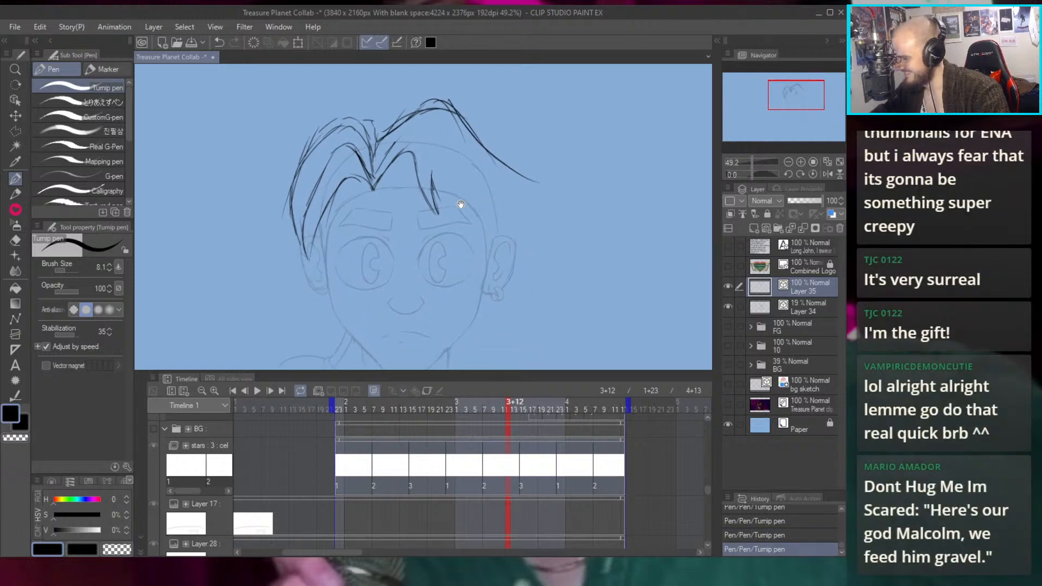
# Sketch the second pointed bang of the right hair, curving from the notch over the forehead down to the outer brow
pyautogui.moveTo(433, 173); pyautogui.dragTo(468, 229)
pyautogui.hotkey('ctrl', 'z')
pyautogui.moveTo(434, 183); pyautogui.dragTo(467, 222)
pyautogui.hotkey('ctrl', 'z')
pyautogui.hotkey('ctrl', 'z')
pyautogui.hotkey('ctrl', 'z')
pyautogui.moveTo(433, 181); pyautogui.dragTo(476, 228)
pyautogui.hotkey('ctrl', 'z')
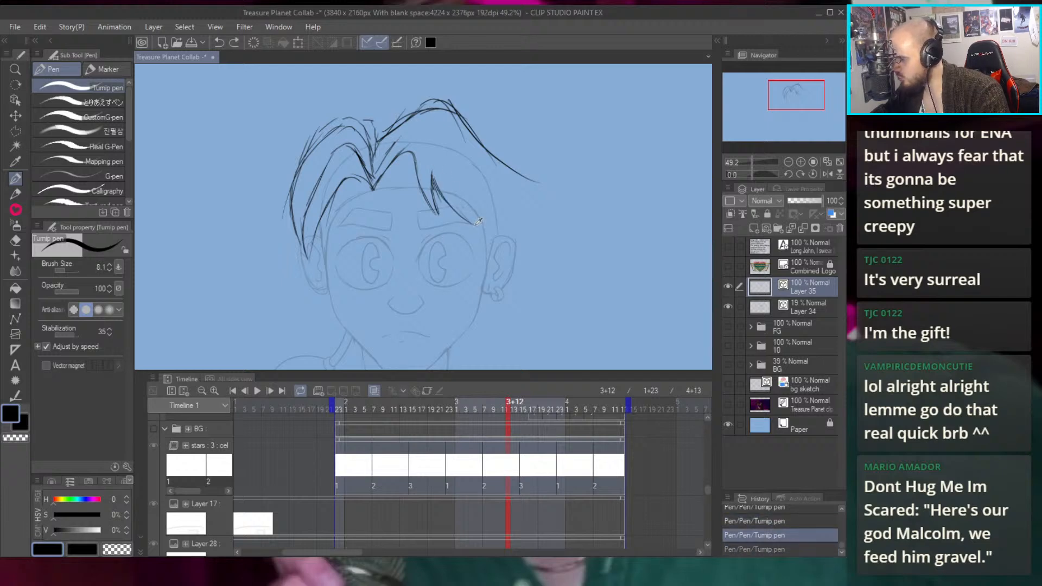
pyautogui.hotkey('ctrl', 'y')
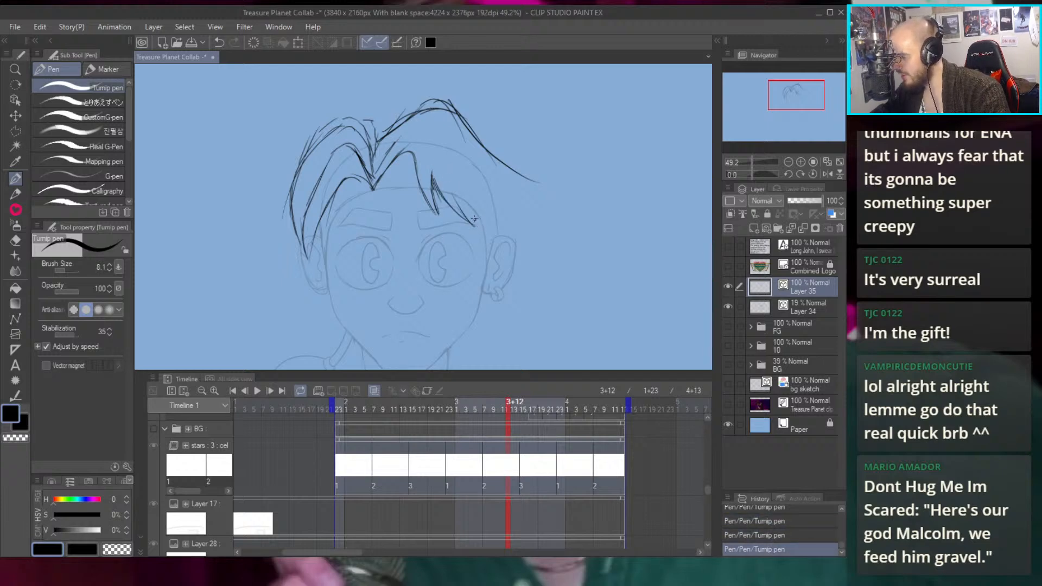
# Sketch the upper edge of the second right bang and sweep its lower line out past the temple above the ear
pyautogui.moveTo(474, 223); pyautogui.dragTo(438, 135)
pyautogui.hotkey('ctrl', 'z')
pyautogui.moveTo(472, 224)
pyautogui.mouseDown()
pyautogui.moveTo(415, 119)
pyautogui.moveTo(474, 227)
pyautogui.mouseUp()
pyautogui.hotkey('ctrl', 'z')
pyautogui.moveTo(454, 184)
pyautogui.mouseDown()
pyautogui.moveTo(502, 236)
pyautogui.moveTo(527, 237)
pyautogui.mouseUp()
pyautogui.moveTo(510, 143); pyautogui.dragTo(498, 136)
pyautogui.scroll(-5, 509, 123)
pyautogui.scroll(6, 533, 156)
pyautogui.scroll(2, 540, 170)
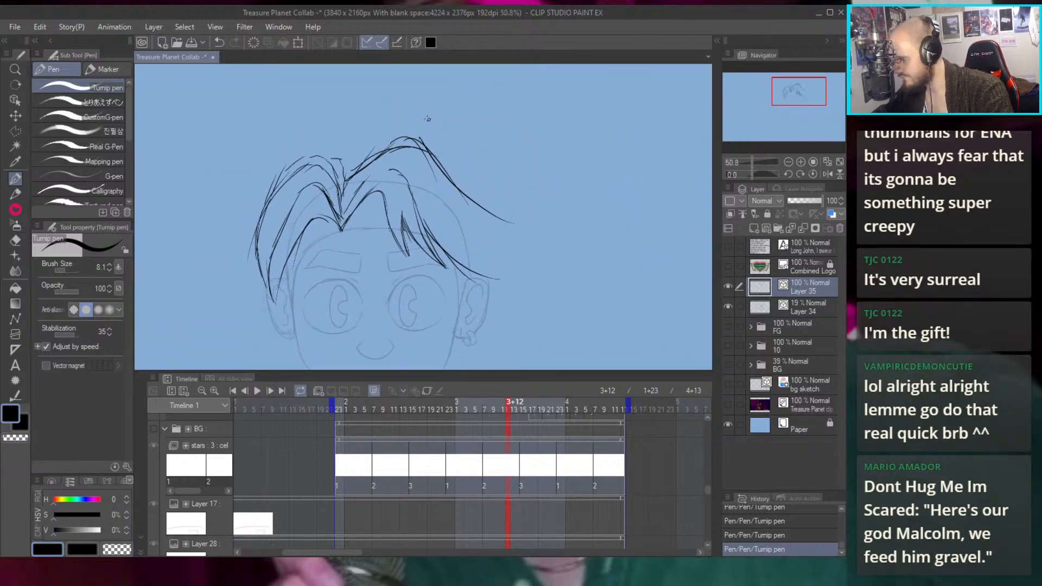
# Erase the flared end of the right hair's outer contour and redraw it falling steeply to a tip beside the ear
pyautogui.press('e')
pyautogui.moveTo(434, 157); pyautogui.dragTo(473, 184)
pyautogui.press('p')
pyautogui.moveTo(419, 143); pyautogui.dragTo(441, 147)
pyautogui.moveTo(365, 163)
pyautogui.mouseDown()
pyautogui.moveTo(389, 150)
pyautogui.moveTo(459, 171)
pyautogui.moveTo(494, 236)
pyautogui.mouseUp()
pyautogui.moveTo(465, 177)
pyautogui.mouseDown()
pyautogui.moveTo(512, 259)
pyautogui.moveTo(421, 140)
pyautogui.moveTo(448, 207)
pyautogui.mouseUp()
pyautogui.moveTo(410, 143)
pyautogui.mouseDown()
pyautogui.moveTo(477, 238)
pyautogui.moveTo(513, 265)
pyautogui.mouseUp()
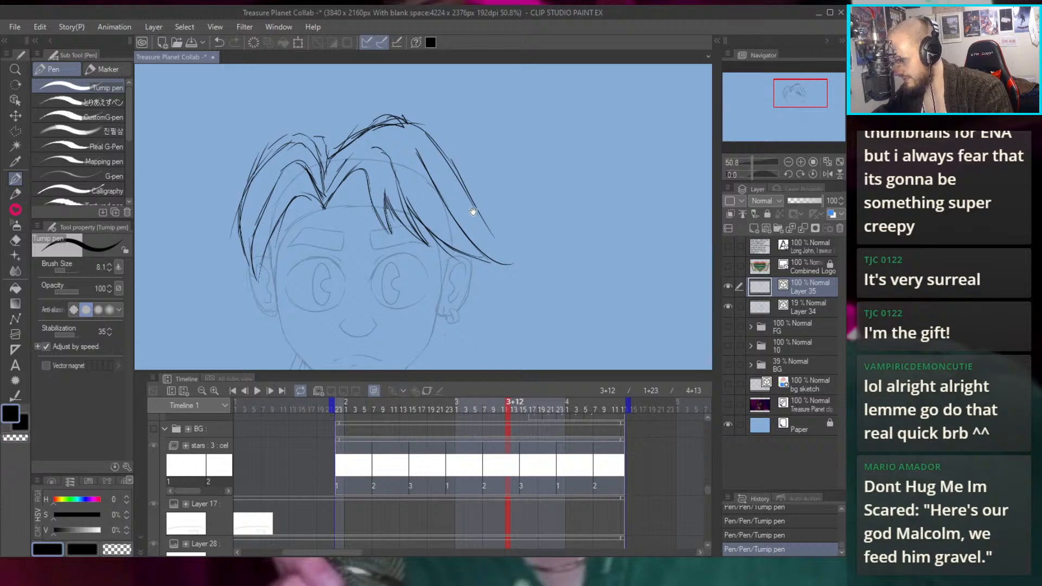
pyautogui.moveTo(464, 187)
pyautogui.mouseDown()
pyautogui.moveTo(494, 241)
pyautogui.moveTo(518, 251)
pyautogui.mouseUp()
pyautogui.moveTo(504, 194); pyautogui.dragTo(531, 223)
pyautogui.moveTo(467, 179)
pyautogui.mouseDown()
pyautogui.moveTo(452, 149)
pyautogui.moveTo(465, 177)
pyautogui.mouseUp()
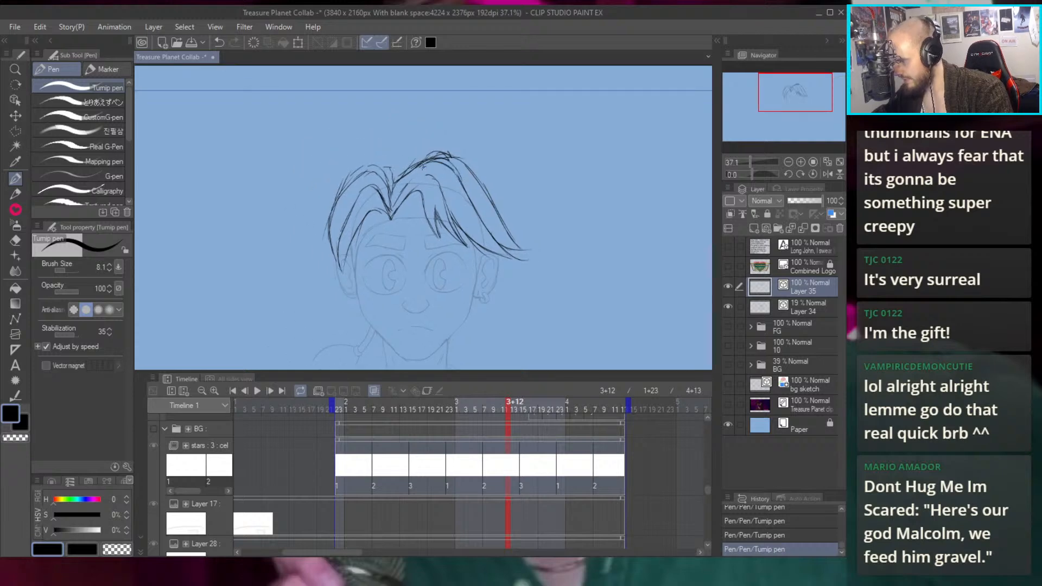
# Trace the parting with a Polyline selection that separates the left hair from the right hair
pyautogui.moveTo(473, 193); pyautogui.dragTo(465, 181)
pyautogui.scroll(3, 465, 181)
pyautogui.scroll(5, 350, 178)
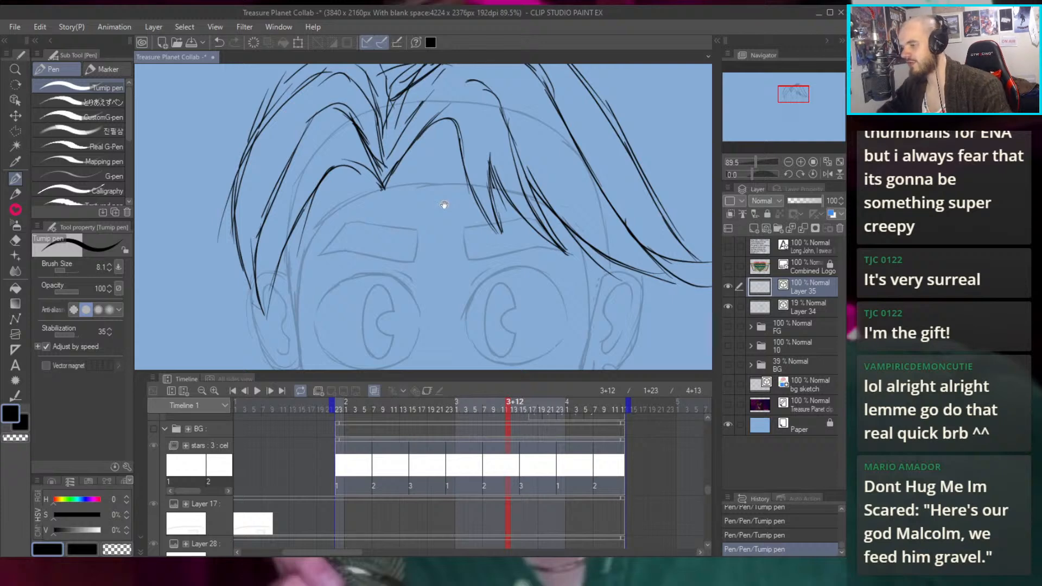
pyautogui.scroll(-5, 444, 205)
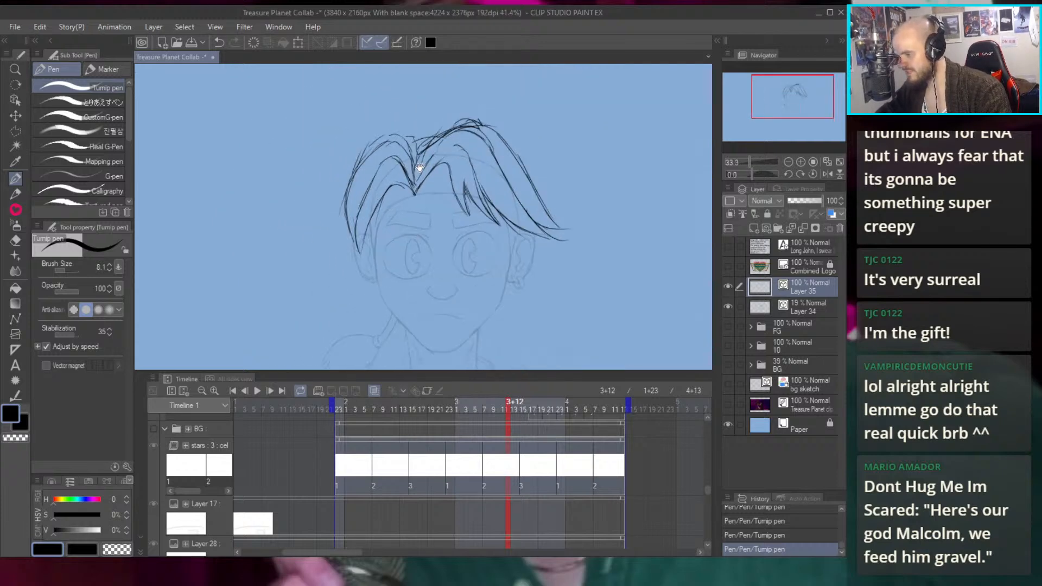
pyautogui.press('m')
pyautogui.scroll(3, 422, 232)
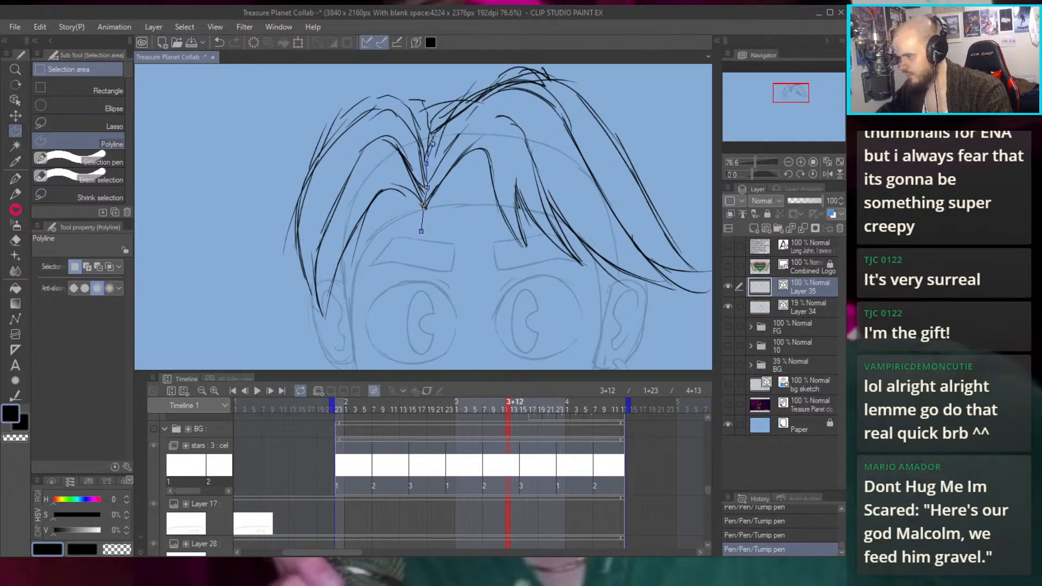
pyautogui.scroll(-3, 470, 83)
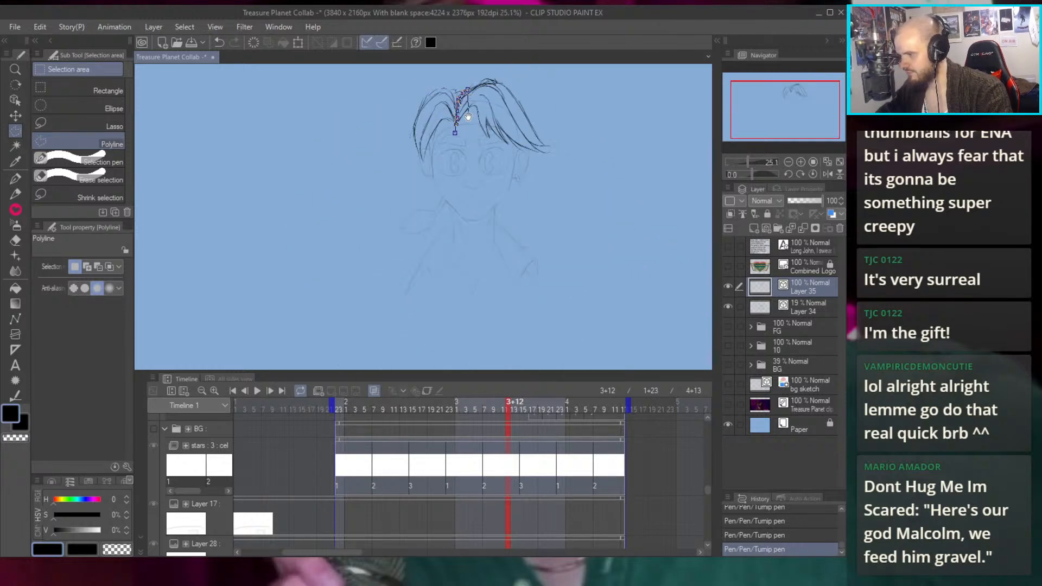
pyautogui.scroll(1, 446, 211)
pyautogui.doubleClick(395, 201)
# Extend the polyline selection around the entire left hair volume, out past its outer contour
pyautogui.click(389, 202)
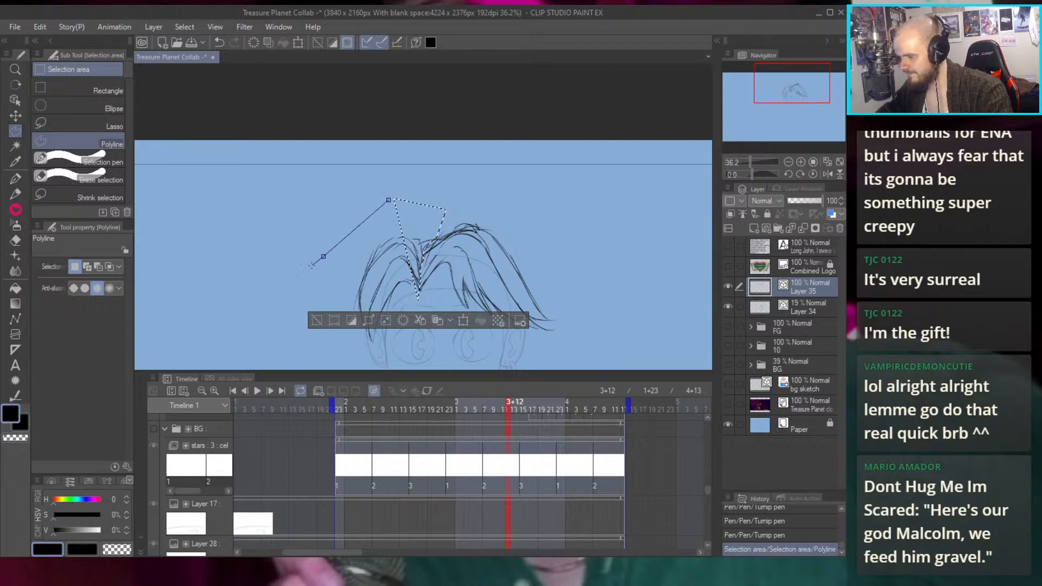
pyautogui.scroll(-3, 347, 228)
pyautogui.click(313, 168)
pyautogui.press('Escape')
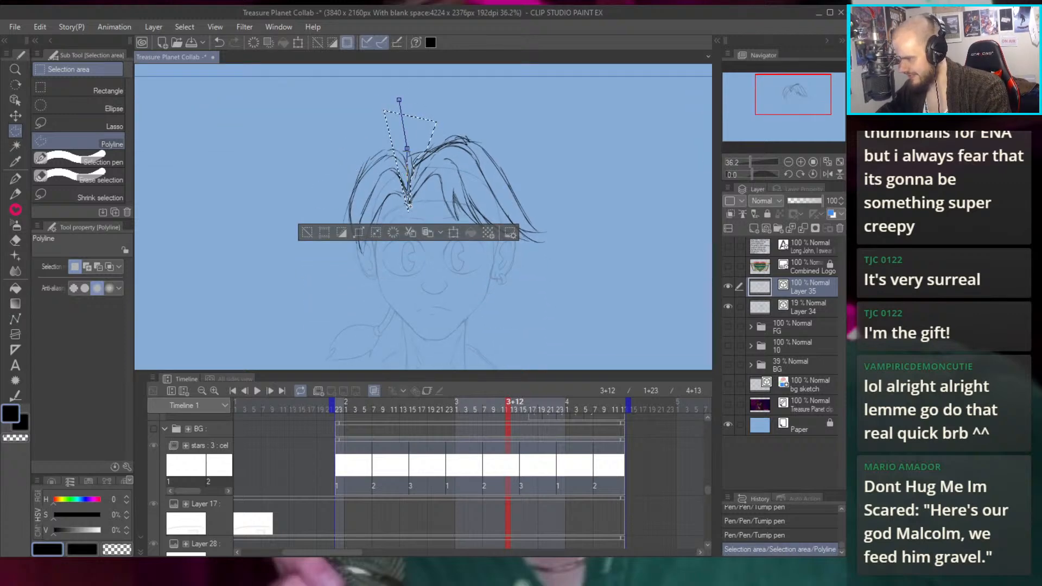
pyautogui.click(262, 237)
pyautogui.click(313, 123)
pyautogui.doubleClick(399, 101)
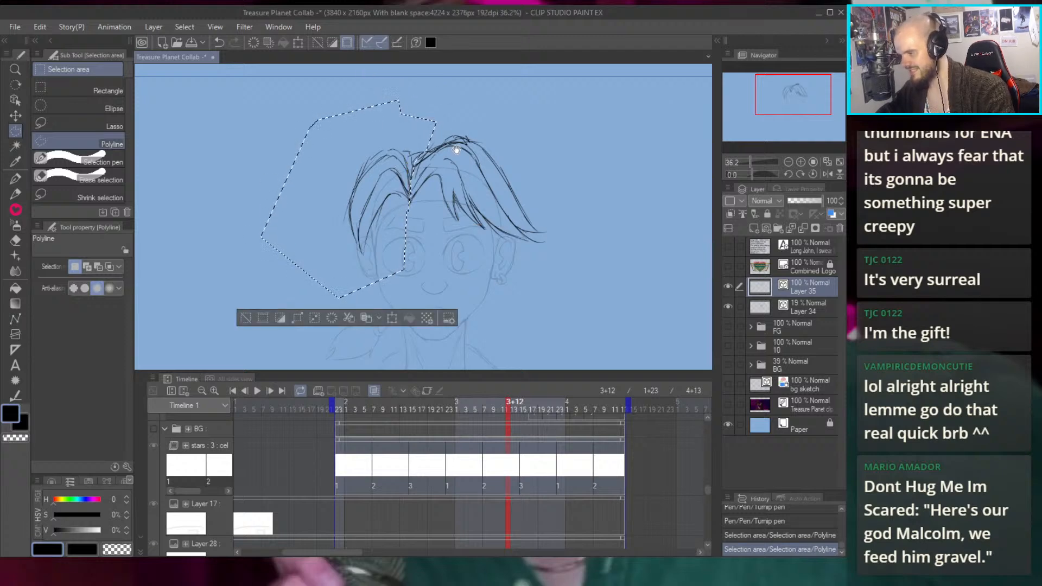
# Enlarge the selected left hair slightly outward, nudge it to line up with the parting, and deselect it
pyautogui.moveTo(456, 152); pyautogui.dragTo(460, 133)
pyautogui.hotkey('ctrl', 't')
pyautogui.moveTo(263, 280); pyautogui.dragTo(236, 310)
pyautogui.moveTo(408, 200); pyautogui.dragTo(413, 191)
pyautogui.moveTo(244, 300); pyautogui.dragTo(236, 309)
pyautogui.press('Return')
pyautogui.moveTo(414, 209); pyautogui.dragTo(412, 211)
pyautogui.hotkey('ctrl', 'z')
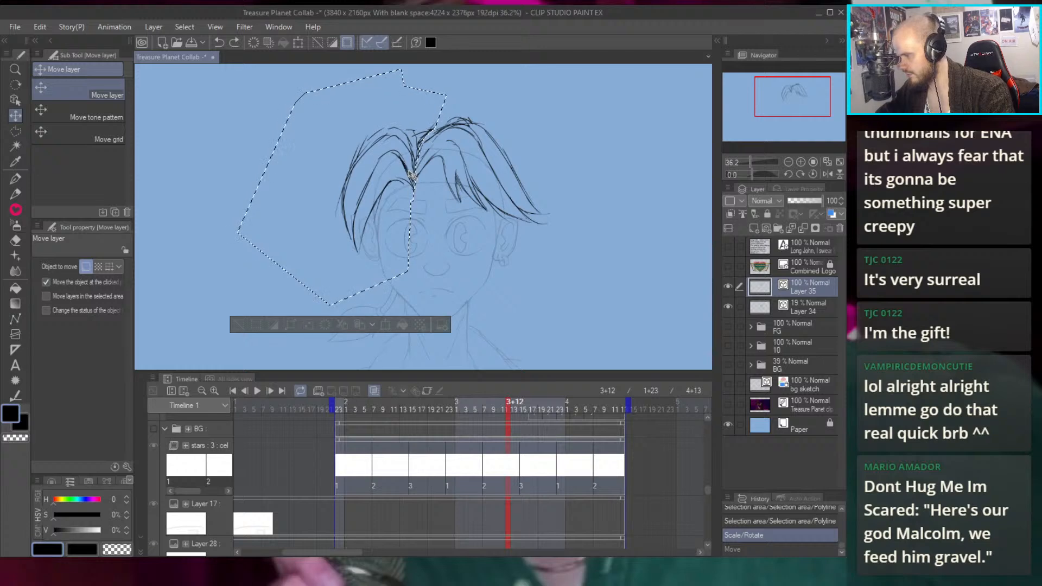
pyautogui.moveTo(412, 168); pyautogui.dragTo(411, 170)
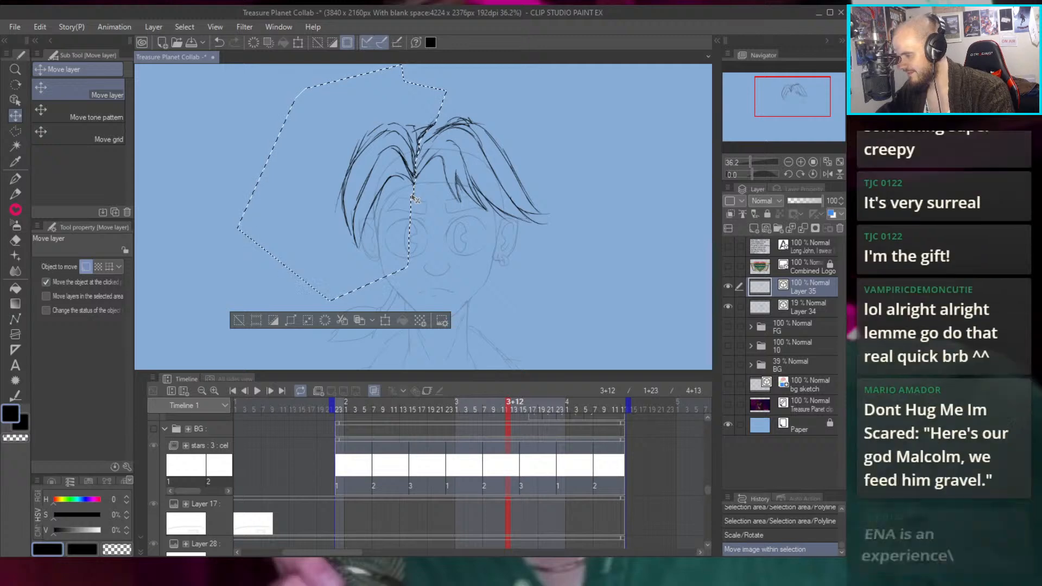
pyautogui.click(239, 321)
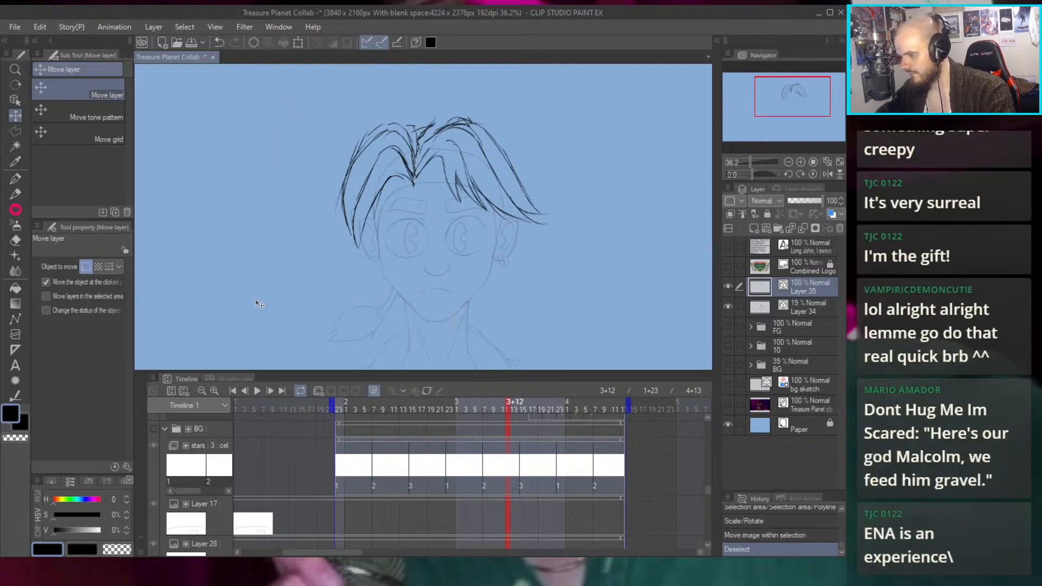
# Sketch the short hairline edge at the left temple, angling down from beneath the left strand
pyautogui.press('p')
pyautogui.scroll(5, 379, 206)
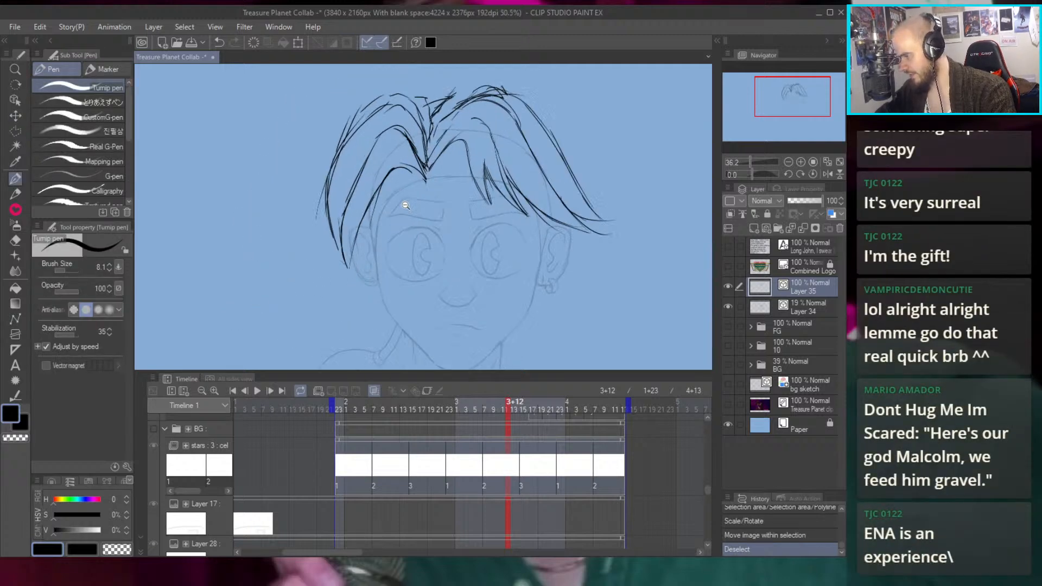
pyautogui.moveTo(385, 206)
pyautogui.mouseDown()
pyautogui.moveTo(361, 241)
pyautogui.moveTo(354, 231)
pyautogui.moveTo(366, 264)
pyautogui.mouseUp()
pyautogui.hotkey('ctrl', 'z')
pyautogui.hotkey('ctrl', 'z')
pyautogui.moveTo(355, 226); pyautogui.dragTo(370, 252)
pyautogui.hotkey('ctrl', 'z')
pyautogui.hotkey('ctrl', 'z')
pyautogui.moveTo(355, 210); pyautogui.dragTo(367, 241)
pyautogui.moveTo(355, 211); pyautogui.dragTo(371, 241)
pyautogui.hotkey('ctrl', 'z')
pyautogui.hotkey('ctrl', 'z')
# Draw the curved hairline from the left temple up under the parting and across the forehead to the first right bang
pyautogui.moveTo(356, 214)
pyautogui.mouseDown()
pyautogui.moveTo(374, 242)
pyautogui.moveTo(387, 208)
pyautogui.moveTo(417, 180)
pyautogui.mouseUp()
pyautogui.hotkey('ctrl', 'z')
pyautogui.moveTo(375, 228); pyautogui.dragTo(498, 161)
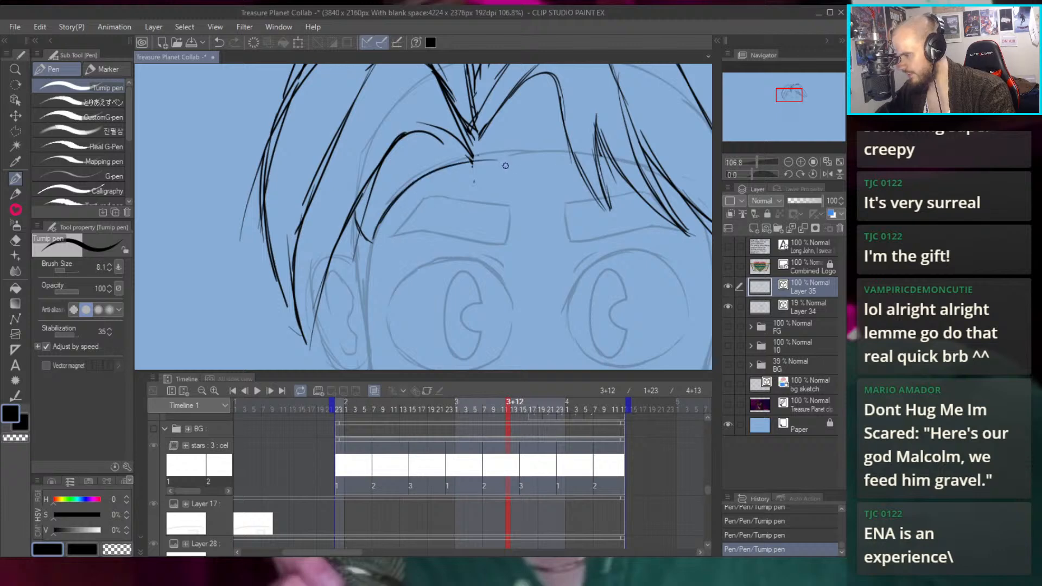
pyautogui.hotkey('ctrl', 'z')
pyautogui.moveTo(385, 213)
pyautogui.mouseDown()
pyautogui.moveTo(497, 144)
pyautogui.moveTo(534, 158)
pyautogui.mouseUp()
pyautogui.hotkey('ctrl', 'z')
pyautogui.moveTo(385, 211)
pyautogui.mouseDown()
pyautogui.moveTo(397, 190)
pyautogui.moveTo(560, 149)
pyautogui.moveTo(404, 185)
pyautogui.moveTo(573, 149)
pyautogui.mouseUp()
pyautogui.hotkey('ctrl', 'z')
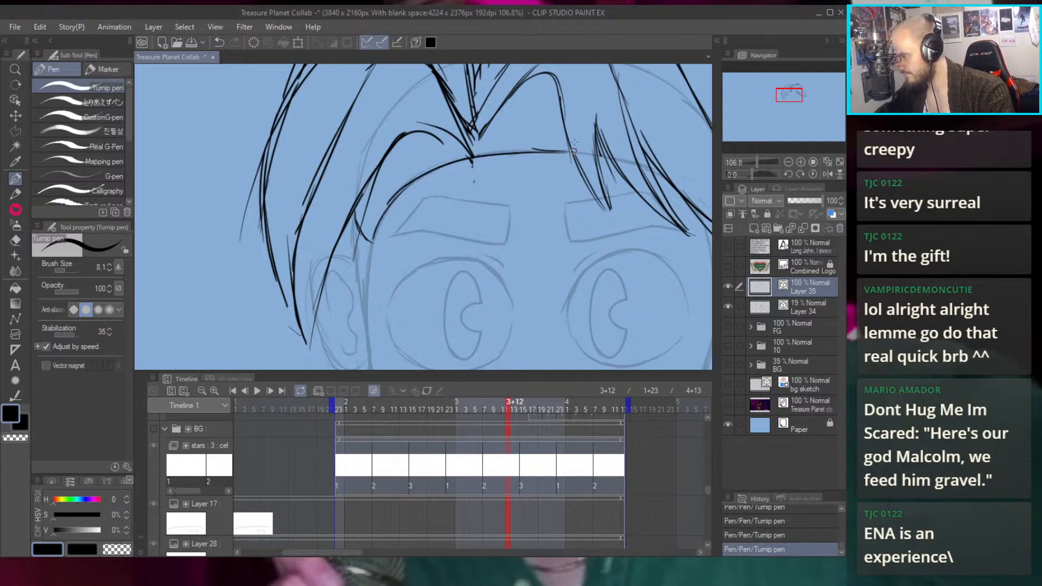
# Examine the crown and parting of the sketched hair against the whole head
pyautogui.scroll(3, 521, 201)
pyautogui.scroll(3, 505, 233)
pyautogui.press('alt')
pyautogui.moveTo(436, 164); pyautogui.dragTo(457, 163)
pyautogui.scroll(-1, 472, 225)
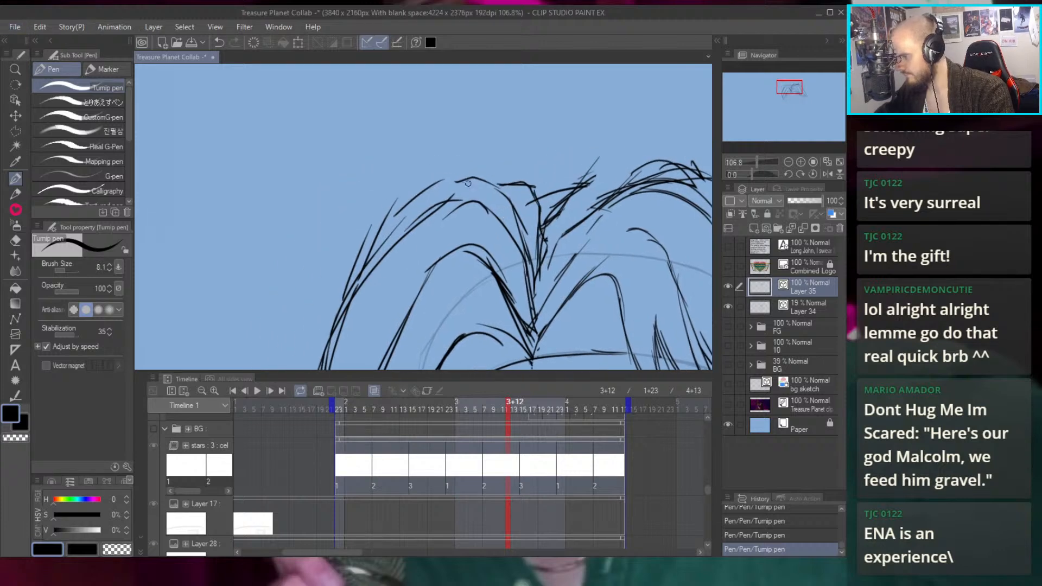
pyautogui.scroll(-1, 467, 140)
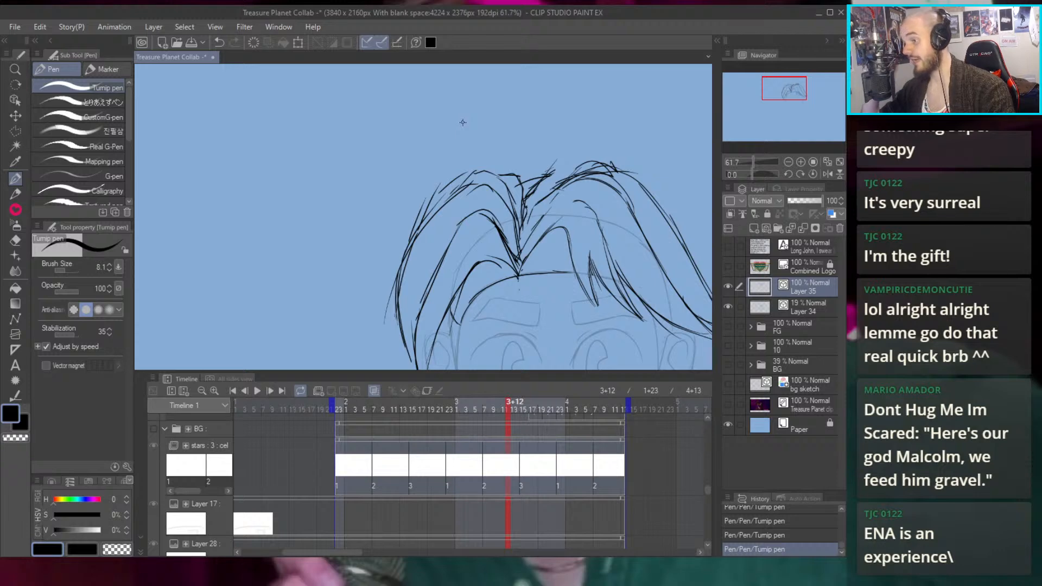
pyautogui.scroll(-2, 542, 103)
pyautogui.scroll(3, 599, 197)
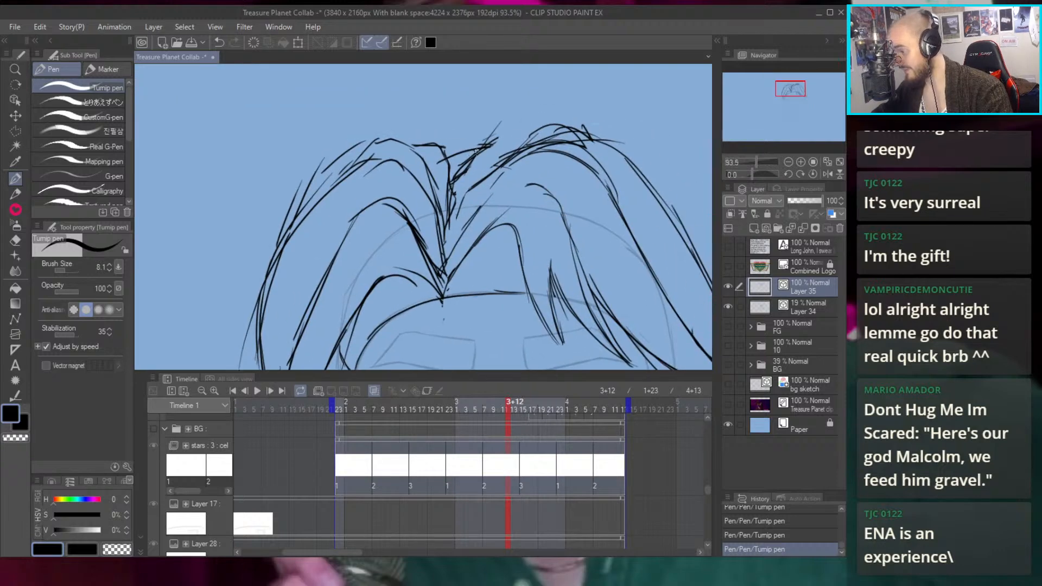
pyautogui.scroll(-3, 566, 132)
pyautogui.scroll(4, 628, 163)
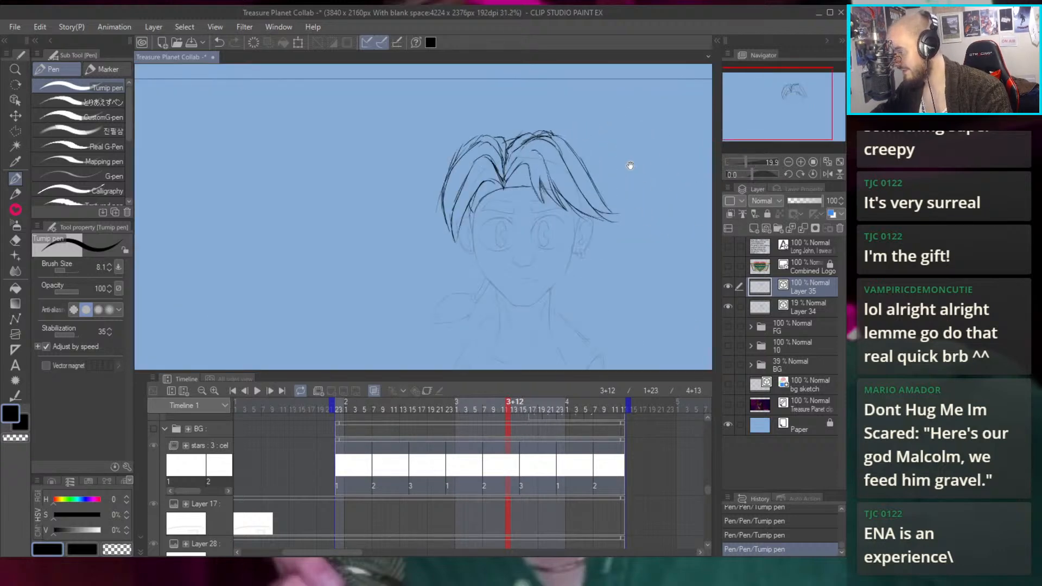
# Sketch a pointed flick of hair sticking out from the outer contour of the right hair volume
pyautogui.hotkey('ctrl', 'z')
pyautogui.moveTo(497, 159); pyautogui.dragTo(551, 205)
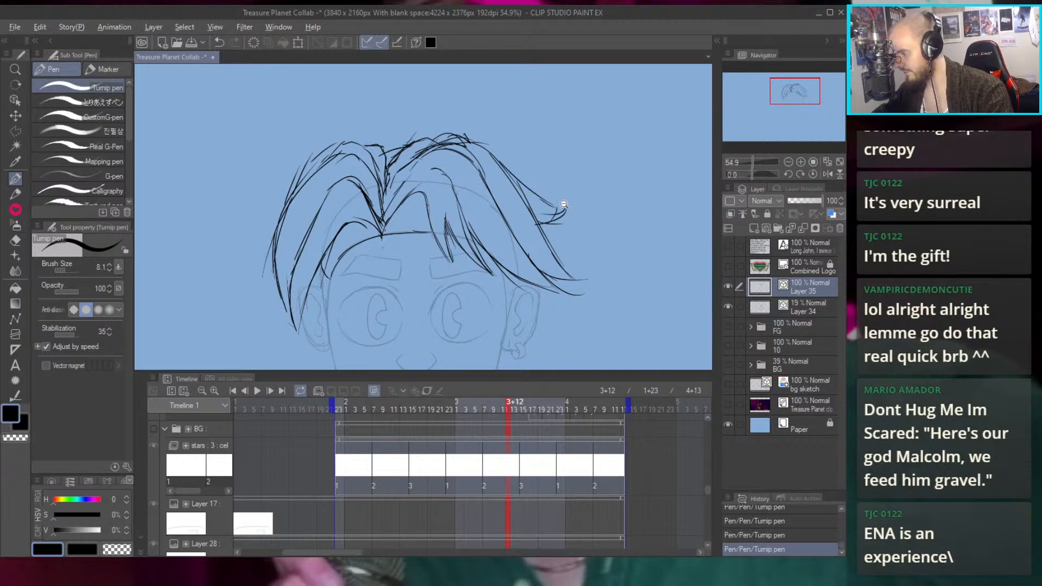
pyautogui.scroll(4, 561, 202)
pyautogui.hotkey('ctrl', 'z')
pyautogui.moveTo(521, 190)
pyautogui.mouseDown()
pyautogui.moveTo(574, 213)
pyautogui.moveTo(536, 256)
pyautogui.mouseUp()
pyautogui.hotkey('ctrl', 'z')
pyautogui.moveTo(574, 213); pyautogui.dragTo(524, 263)
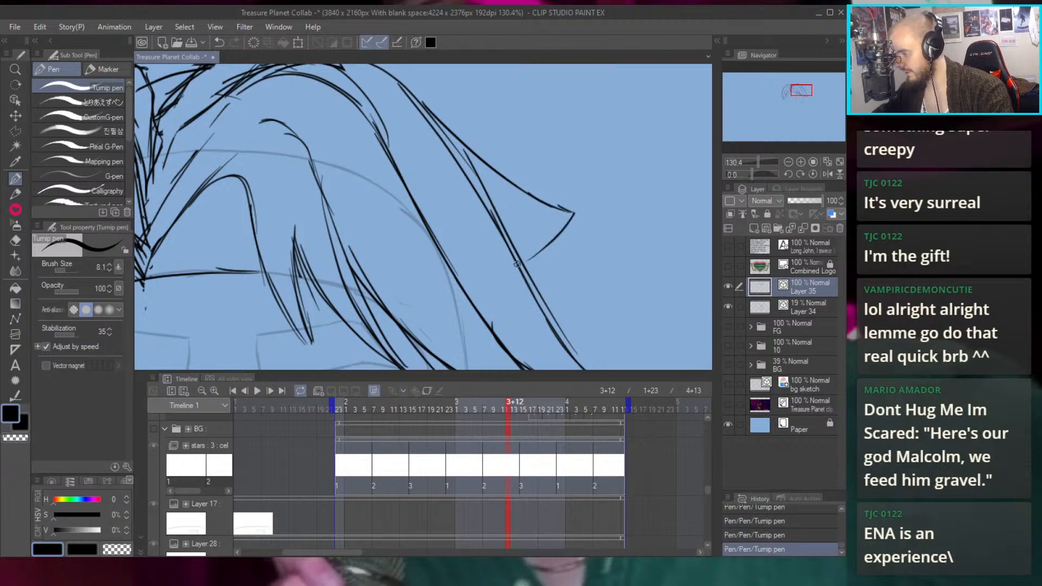
pyautogui.scroll(-10, 524, 206)
pyautogui.scroll(6, 524, 206)
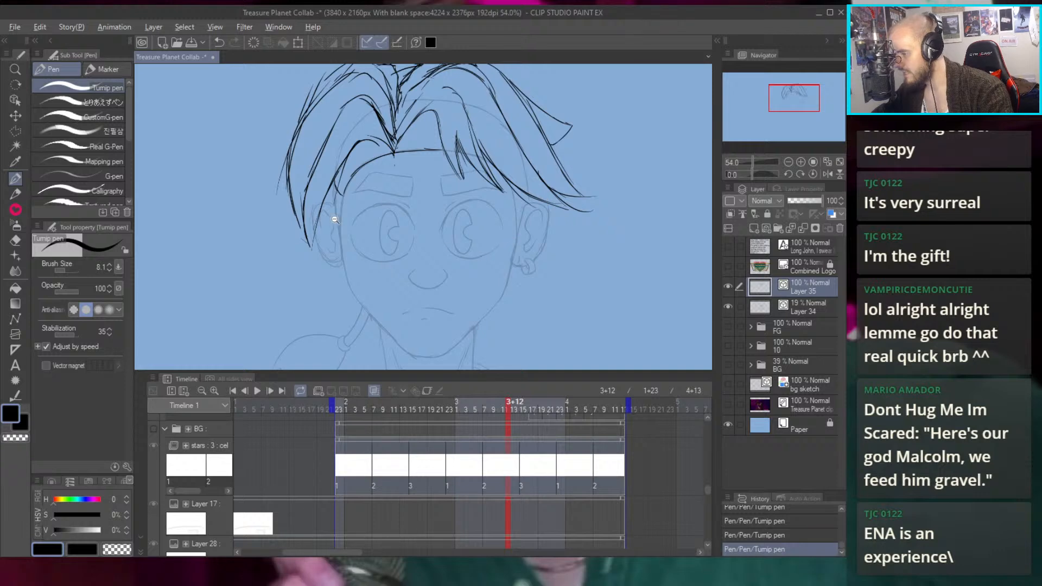
# Erase the hairline corner at the left temple and redraw it as a cleaner angle joining the forehead curve
pyautogui.scroll(4, 335, 221)
pyautogui.press('e')
pyautogui.click(414, 249)
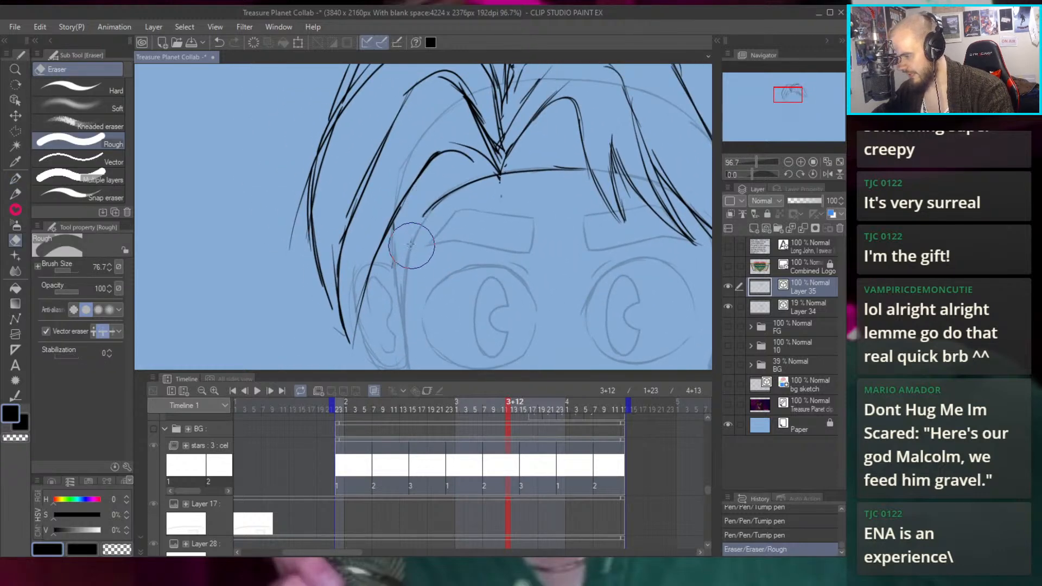
pyautogui.press('p')
pyautogui.hotkey('ctrl', 'z')
pyautogui.hotkey('ctrl', 'z')
pyautogui.hotkey('ctrl', 'z')
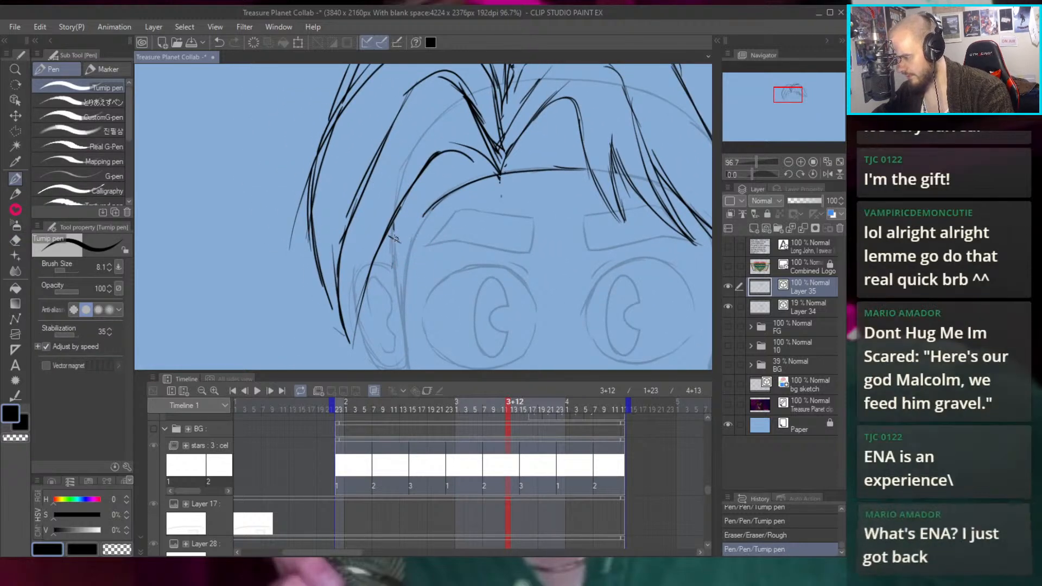
pyautogui.moveTo(426, 211)
pyautogui.mouseDown()
pyautogui.moveTo(388, 237)
pyautogui.moveTo(352, 175)
pyautogui.moveTo(517, 261)
pyautogui.moveTo(476, 230)
pyautogui.moveTo(447, 182)
pyautogui.moveTo(455, 204)
pyautogui.moveTo(418, 183)
pyautogui.moveTo(446, 199)
pyautogui.mouseUp()
pyautogui.moveTo(527, 224); pyautogui.dragTo(483, 93)
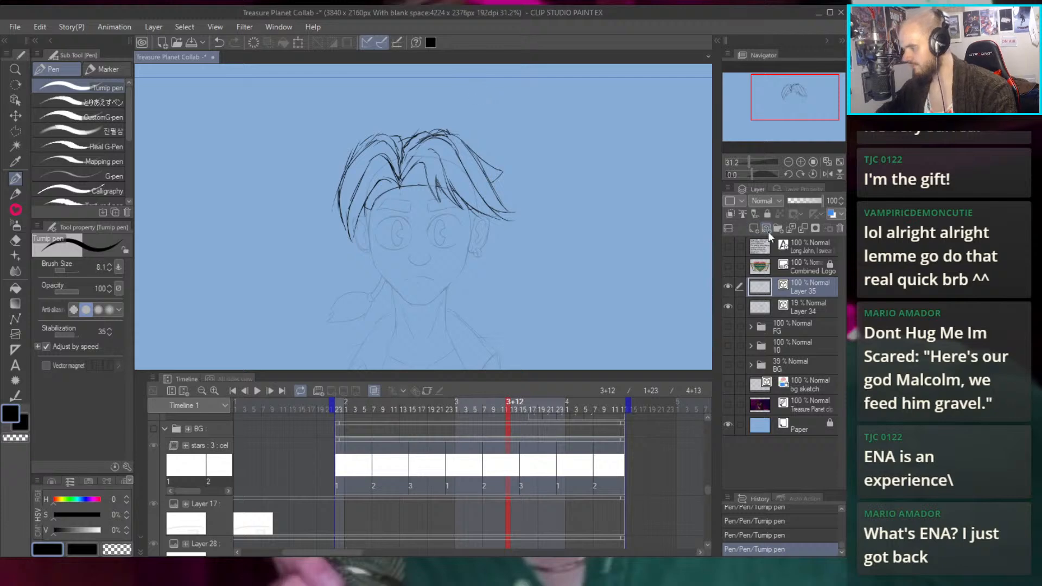
# Erase the head and ear guide lines on Layer 34 that show through the left hair
pyautogui.click(788, 308)
pyautogui.press('e')
pyautogui.scroll(5, 374, 217)
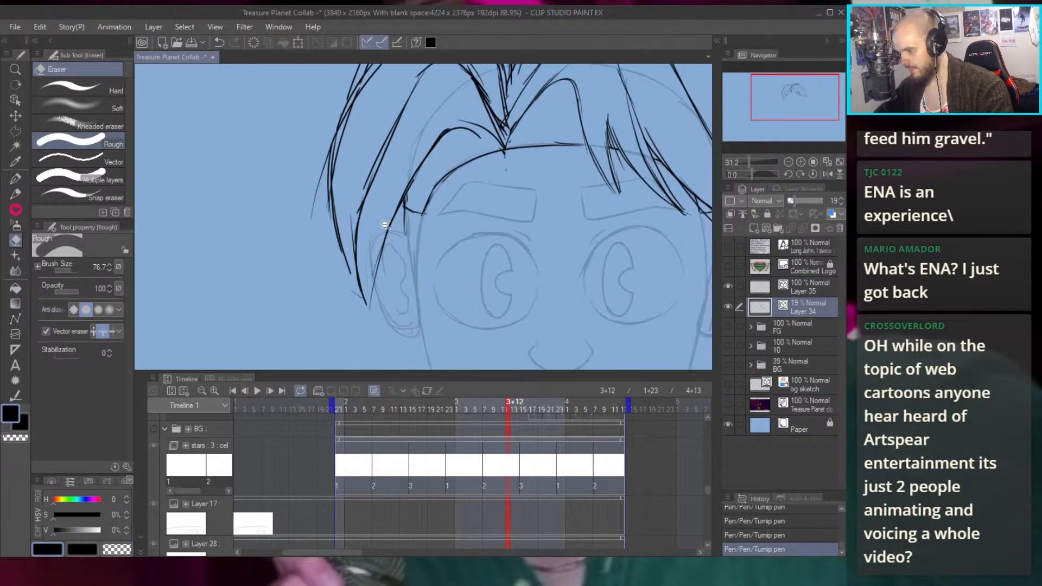
pyautogui.moveTo(347, 244)
pyautogui.mouseDown()
pyautogui.moveTo(363, 191)
pyautogui.moveTo(347, 280)
pyautogui.moveTo(404, 119)
pyautogui.mouseUp()
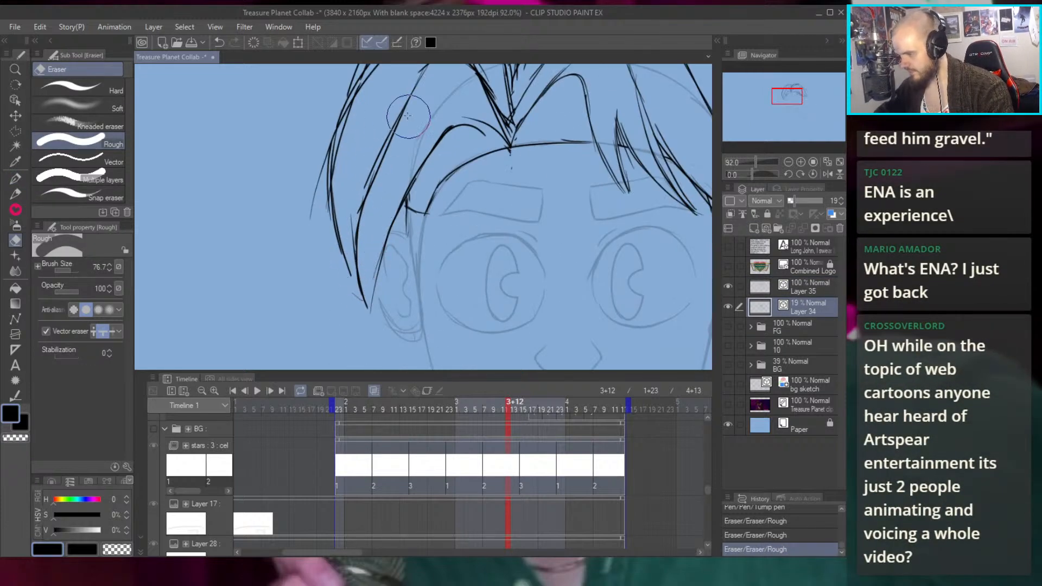
pyautogui.hotkey('ctrl', 'z')
pyautogui.moveTo(355, 205); pyautogui.dragTo(349, 259)
# Erase the skull outline on Layer 34 where it crosses the crown and the right hair and bangs
pyautogui.moveTo(505, 86)
pyautogui.mouseDown()
pyautogui.moveTo(456, 188)
pyautogui.moveTo(445, 185)
pyautogui.mouseUp()
pyautogui.moveTo(495, 169)
pyautogui.mouseDown()
pyautogui.moveTo(569, 176)
pyautogui.moveTo(496, 142)
pyautogui.moveTo(584, 225)
pyautogui.mouseUp()
pyautogui.moveTo(608, 271)
pyautogui.mouseDown()
pyautogui.moveTo(530, 170)
pyautogui.moveTo(546, 198)
pyautogui.moveTo(588, 218)
pyautogui.mouseUp()
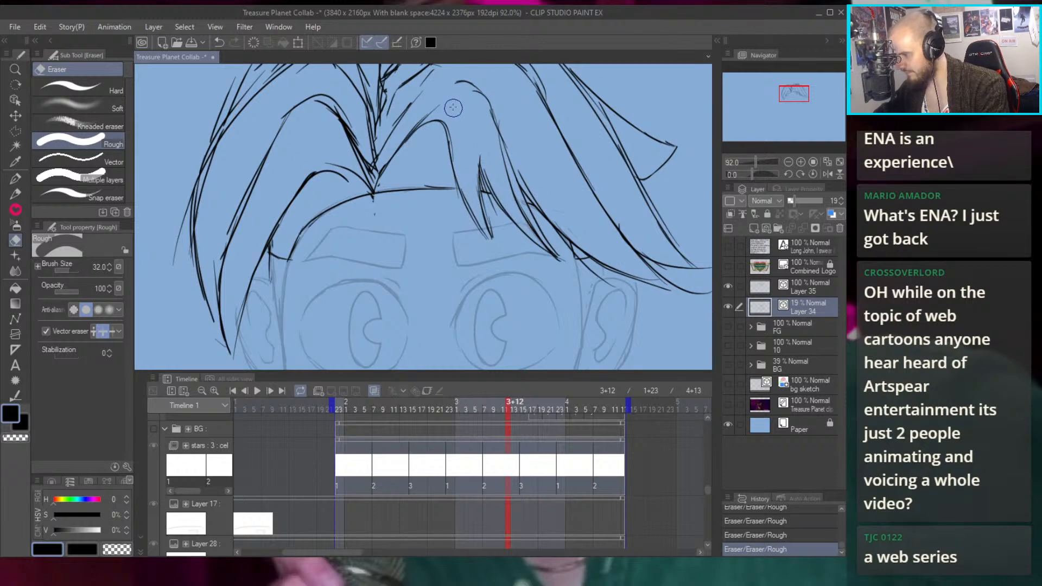
pyautogui.moveTo(435, 174); pyautogui.dragTo(496, 156)
pyautogui.scroll(-5, 496, 155)
pyautogui.scroll(4, 514, 145)
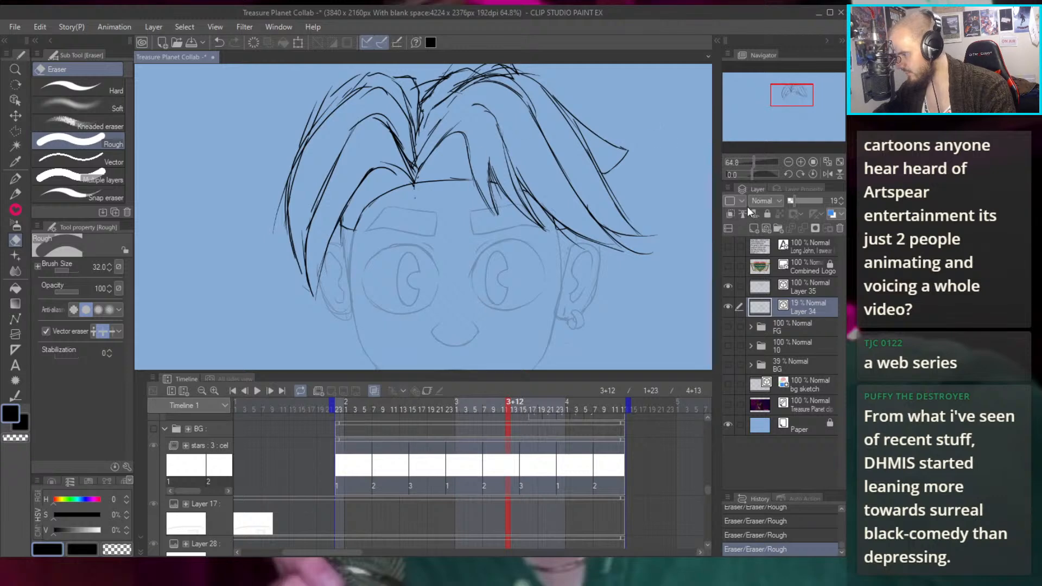
# Hatch the gap between the left hair strand and the forehead hairline on Layer 35, from the temple to the parting
pyautogui.click(768, 282)
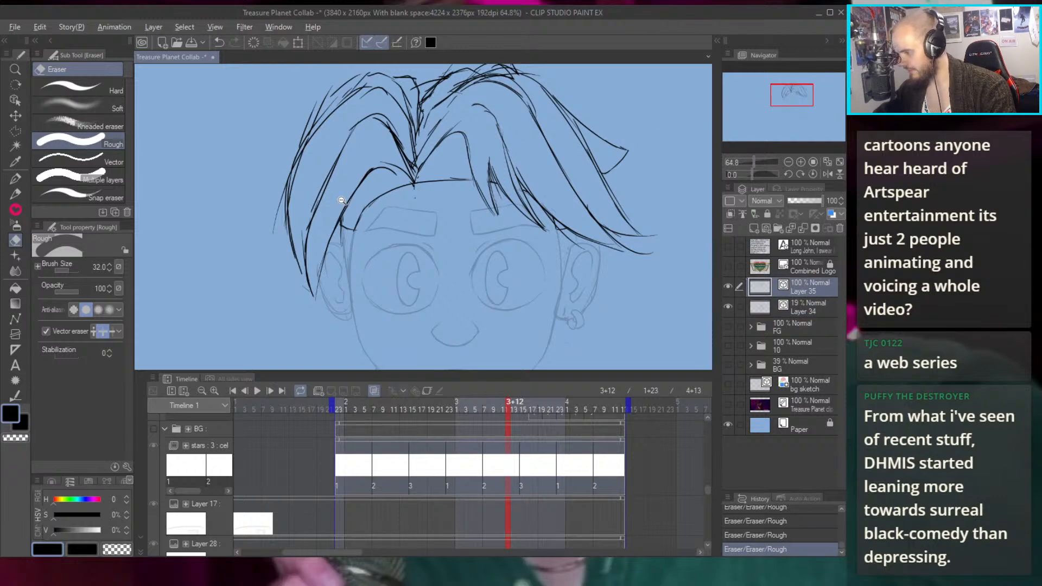
pyautogui.scroll(2, 336, 202)
pyautogui.press('p')
pyautogui.moveTo(399, 275)
pyautogui.mouseDown()
pyautogui.moveTo(416, 297)
pyautogui.moveTo(415, 287)
pyautogui.mouseUp()
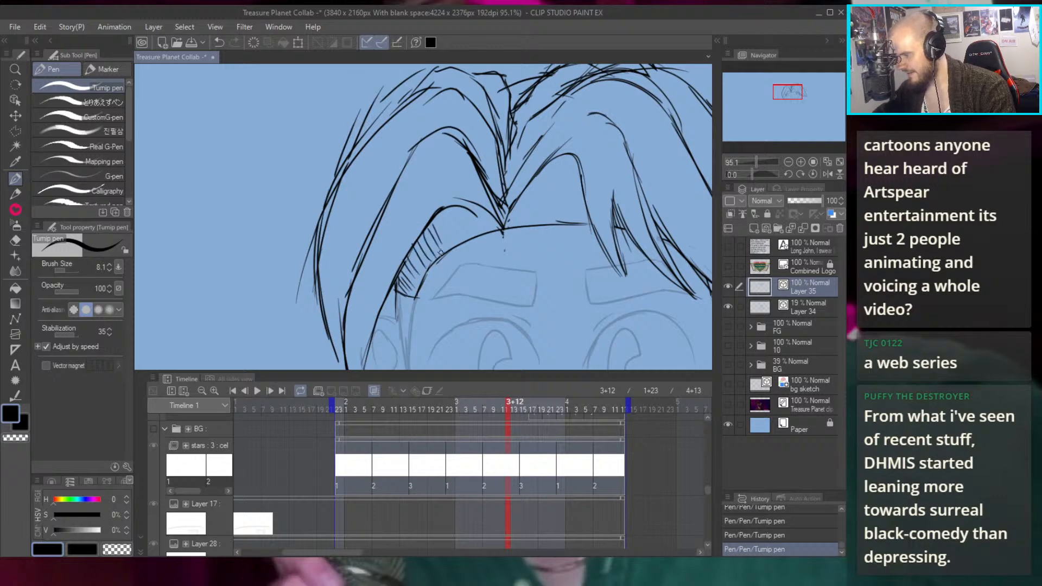
pyautogui.moveTo(500, 228)
pyautogui.mouseDown()
pyautogui.moveTo(469, 208)
pyautogui.moveTo(503, 233)
pyautogui.mouseUp()
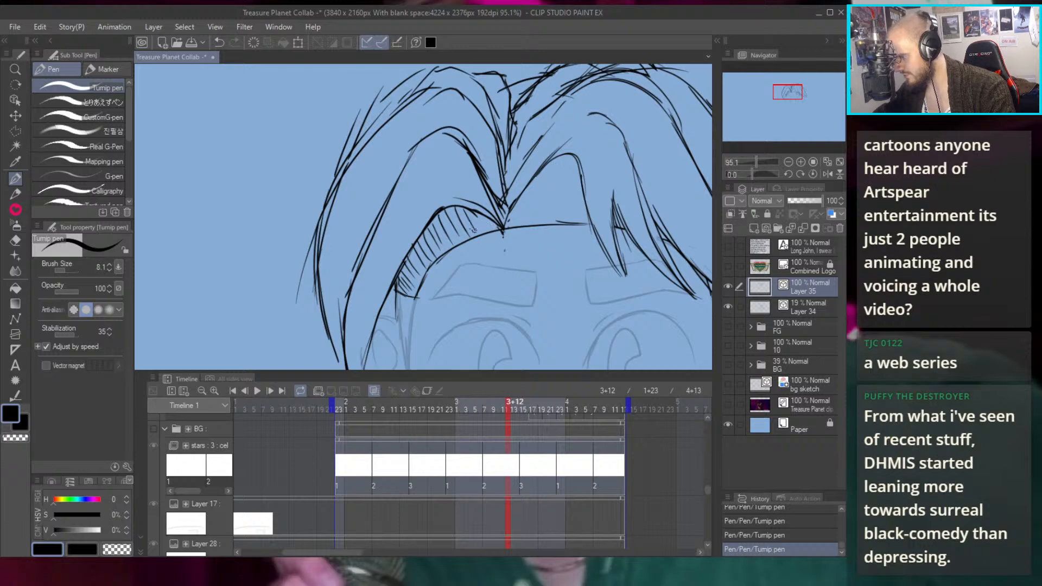
# Hatch the gap between the parting, the right bangs and the forehead hairline on Layer 35
pyautogui.moveTo(569, 191); pyautogui.dragTo(529, 191)
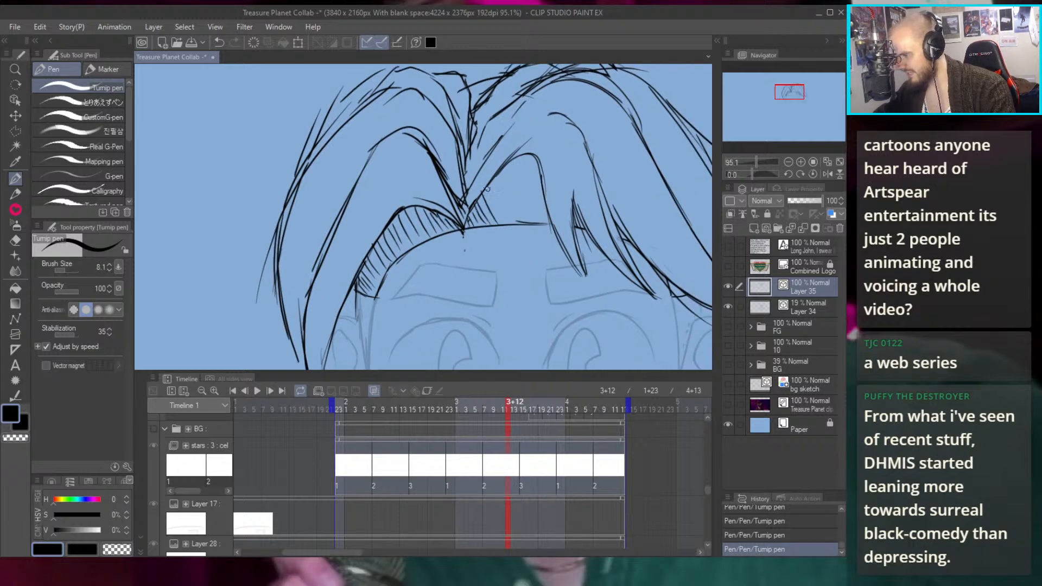
pyautogui.moveTo(512, 165)
pyautogui.mouseDown()
pyautogui.moveTo(533, 223)
pyautogui.moveTo(526, 157)
pyautogui.moveTo(551, 225)
pyautogui.mouseUp()
pyautogui.scroll(-5, 577, 149)
pyautogui.moveTo(577, 148); pyautogui.dragTo(554, 151)
pyautogui.scroll(5, 447, 179)
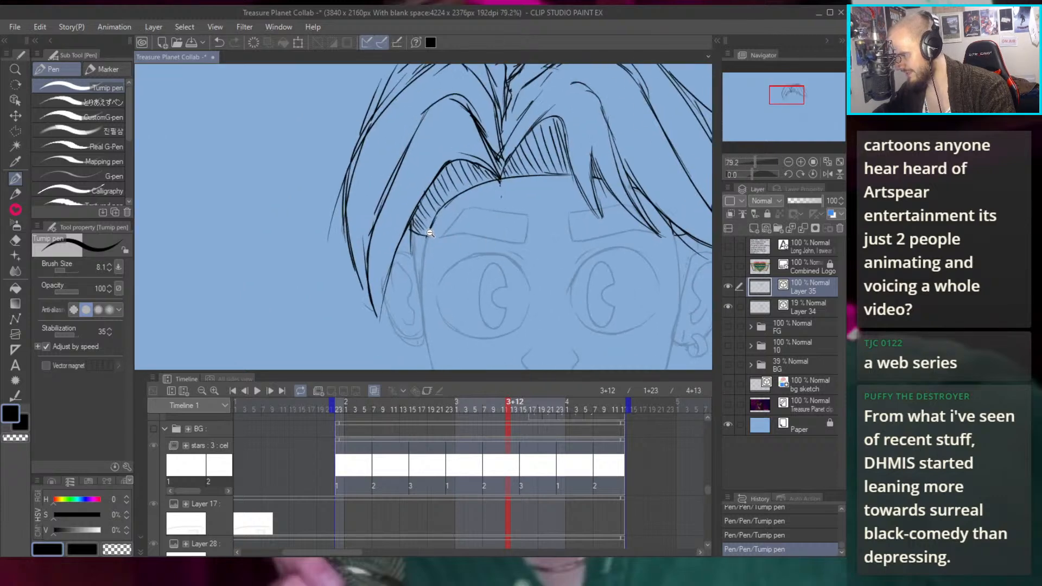
# Raise Layer 34's opacity to 100 and inspect the hair together with the full-strength face sketch
pyautogui.scroll(-1, 439, 223)
pyautogui.click(805, 309)
pyautogui.moveTo(806, 204); pyautogui.dragTo(825, 201)
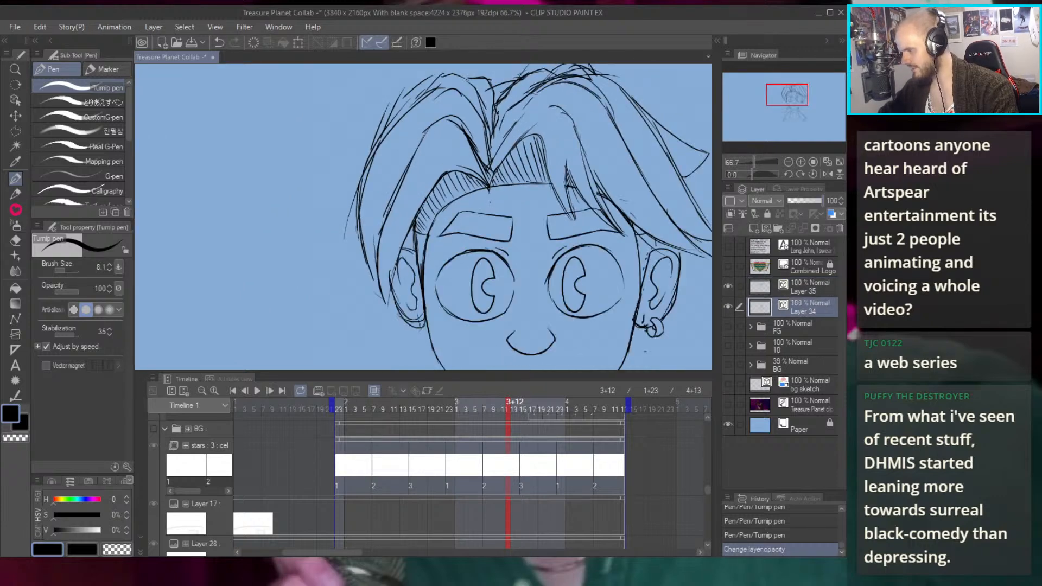
pyautogui.moveTo(542, 204); pyautogui.dragTo(494, 208)
pyautogui.scroll(-3, 494, 207)
pyautogui.scroll(2, 526, 260)
pyautogui.scroll(1, 525, 259)
pyautogui.scroll(4, 534, 205)
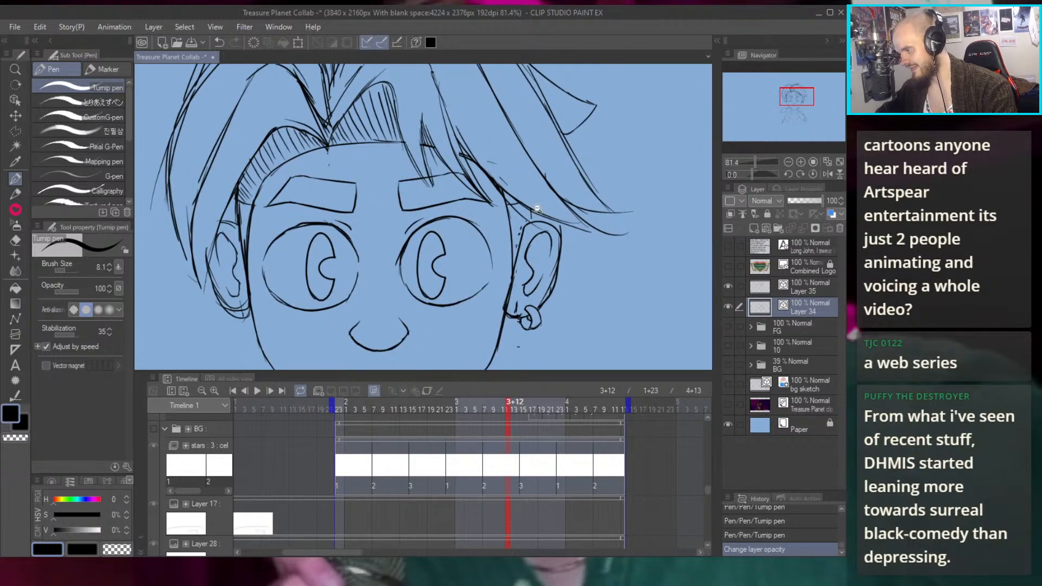
# Undo the Layer 34 opacity change and all the hatching between the hair and the forehead hairline
pyautogui.scroll(-4, 542, 217)
pyautogui.hotkey('ctrl', 'z')
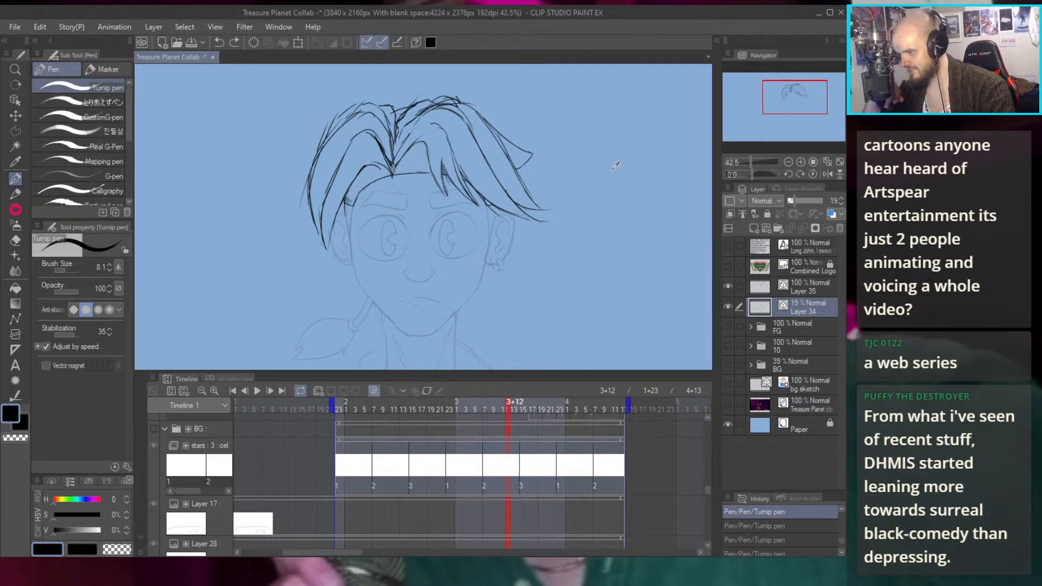
pyautogui.click(616, 165)
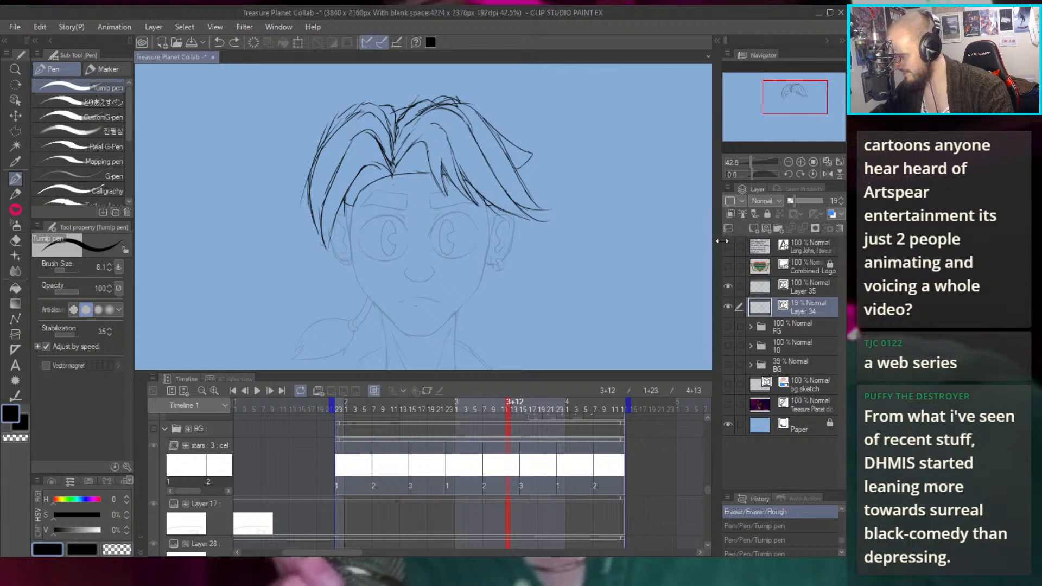
# Redraw the hairline beside the left temple on Layer 35 and erase its excess line
pyautogui.click(759, 287)
pyautogui.scroll(10, 379, 160)
pyautogui.moveTo(369, 182); pyautogui.dragTo(478, 223)
pyautogui.hotkey('ctrl', 'z')
pyautogui.moveTo(372, 161)
pyautogui.mouseDown()
pyautogui.moveTo(462, 209)
pyautogui.moveTo(488, 282)
pyautogui.mouseUp()
pyautogui.press('e')
pyautogui.scroll(-10, 363, 152)
pyautogui.scroll(4, 363, 152)
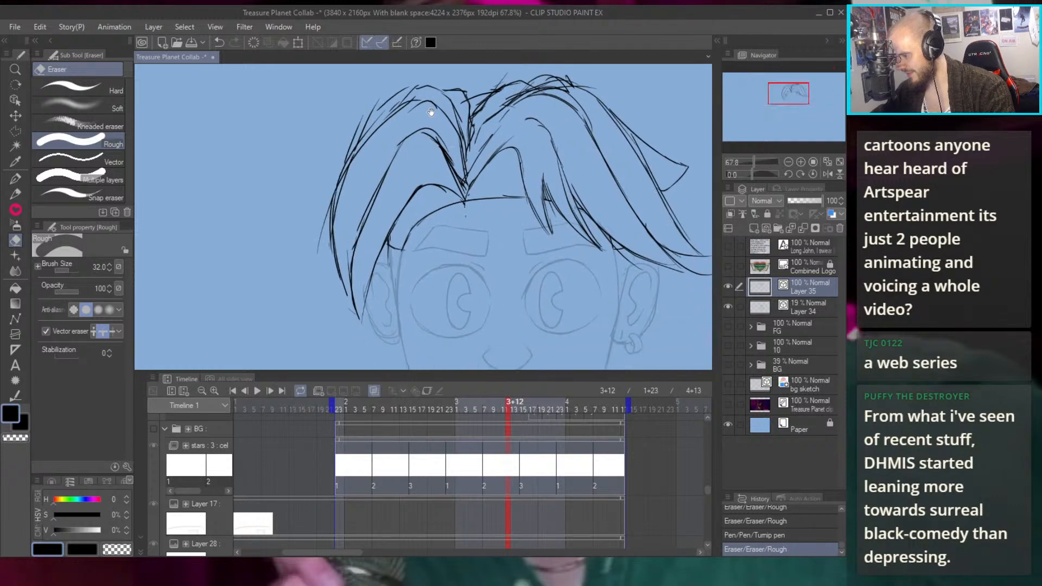
# Add pen strokes to close the hairline corner where it meets the left strand's lower edge
pyautogui.press('p')
pyautogui.scroll(4, 380, 260)
pyautogui.moveTo(412, 267); pyautogui.dragTo(384, 321)
pyautogui.moveTo(377, 217); pyautogui.dragTo(402, 320)
pyautogui.scroll(-8, 359, 101)
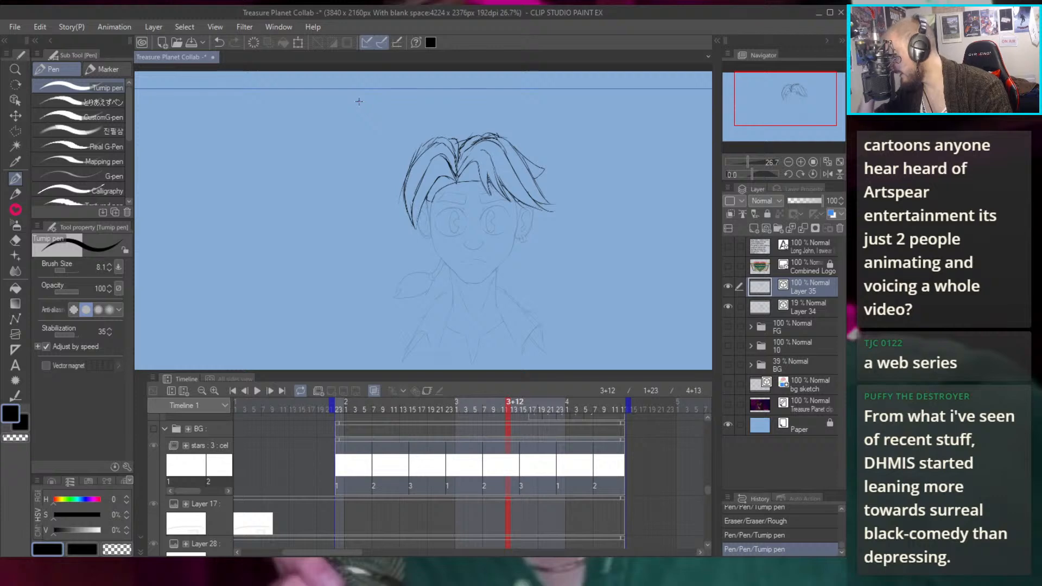
# Redraw the outer contour of the left hair as a fuller curve from the crown down the side
pyautogui.scroll(5, 440, 160)
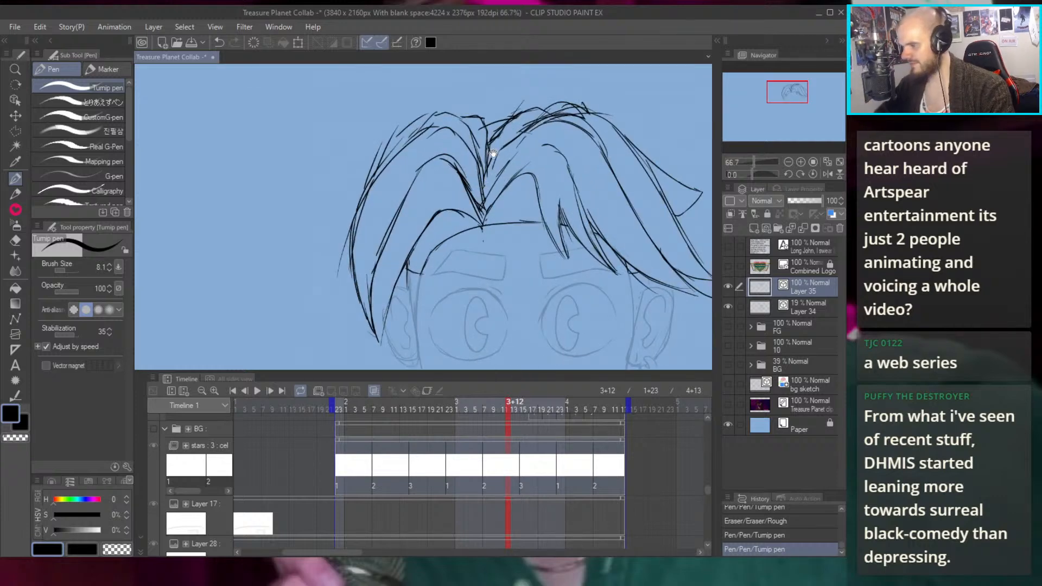
pyautogui.moveTo(399, 173); pyautogui.dragTo(413, 200)
pyautogui.moveTo(450, 131); pyautogui.dragTo(370, 231)
pyautogui.hotkey('ctrl', 'z')
pyautogui.moveTo(483, 128); pyautogui.dragTo(373, 221)
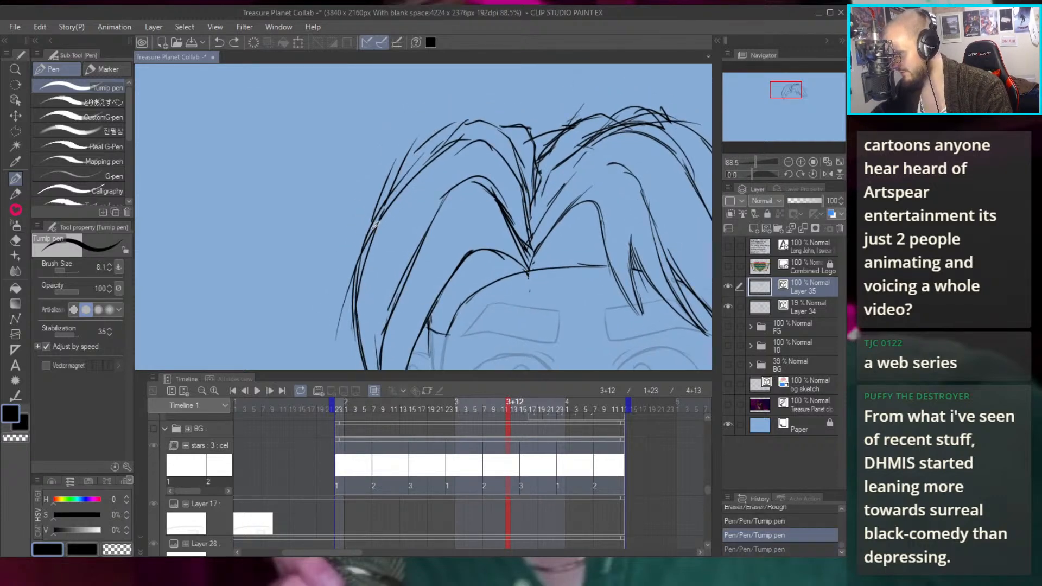
pyautogui.hotkey('ctrl', 'z')
pyautogui.moveTo(450, 131)
pyautogui.mouseDown()
pyautogui.moveTo(371, 224)
pyautogui.moveTo(458, 127)
pyautogui.mouseUp()
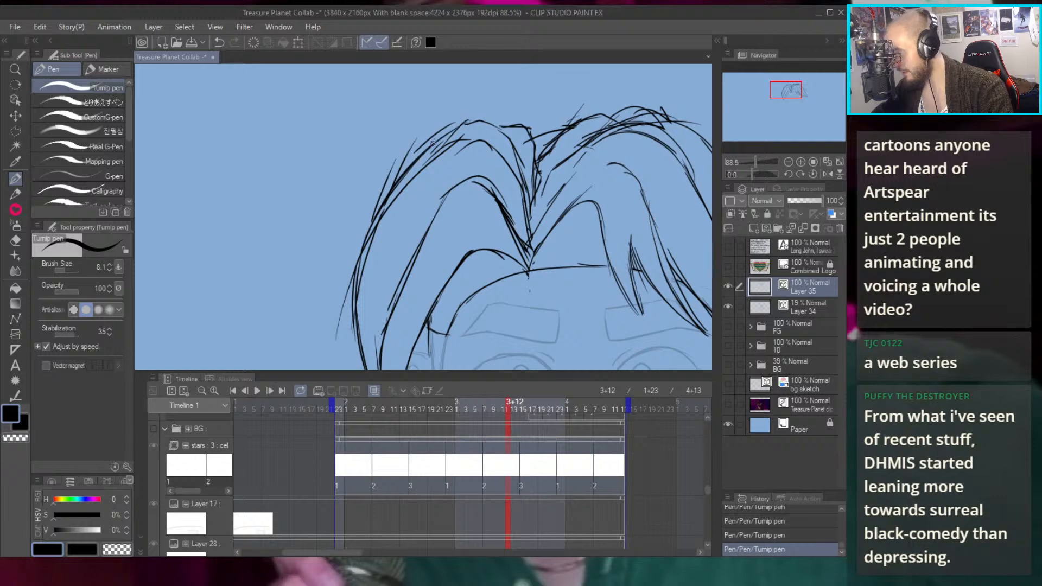
# Erase the stray and doubled sketch lines along the left hair's outer contour and upper curve
pyautogui.press('e')
pyautogui.moveTo(378, 176); pyautogui.dragTo(426, 135)
pyautogui.moveTo(335, 316); pyautogui.dragTo(360, 254)
pyautogui.moveTo(453, 158); pyautogui.dragTo(425, 175)
pyautogui.moveTo(353, 238); pyautogui.dragTo(432, 145)
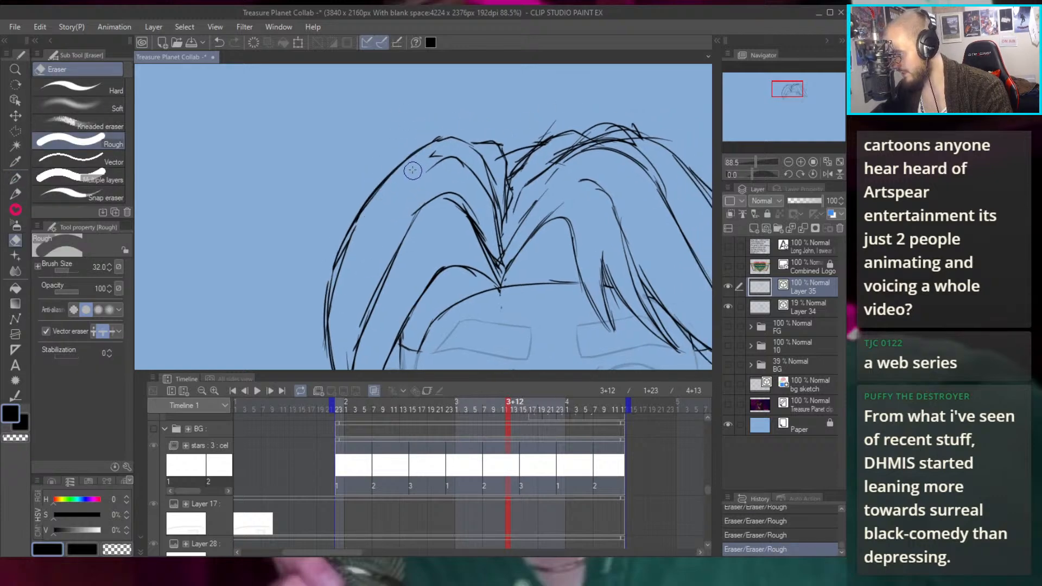
# Redraw the inner contour line of the left hair, running parallel to the outer curve up to the crown
pyautogui.press('p')
pyautogui.moveTo(340, 254); pyautogui.dragTo(421, 170)
pyautogui.hotkey('ctrl', 'z')
pyautogui.moveTo(356, 223)
pyautogui.mouseDown()
pyautogui.moveTo(424, 173)
pyautogui.moveTo(362, 218)
pyautogui.mouseUp()
pyautogui.hotkey('ctrl', 'z')
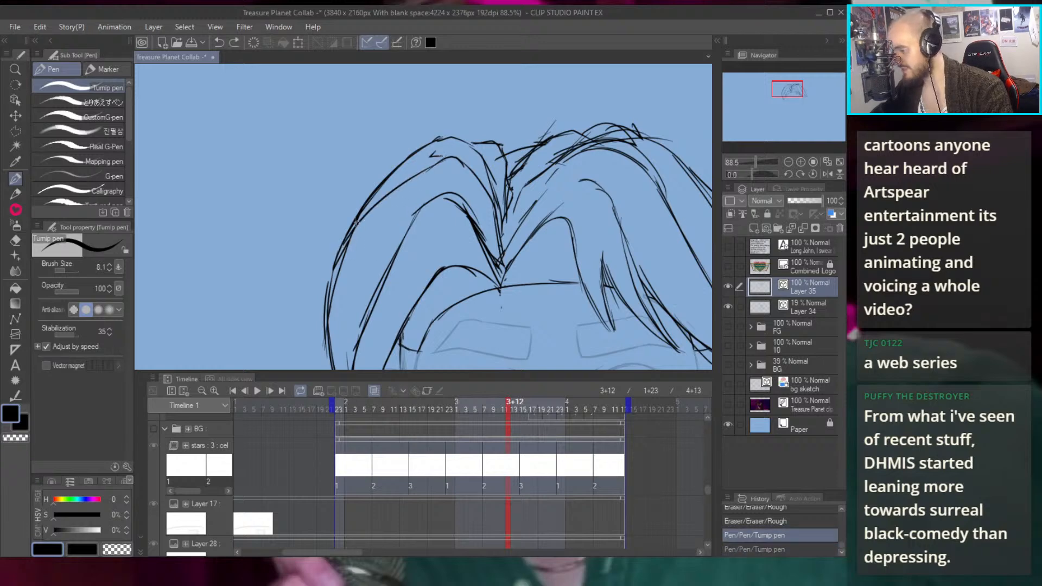
pyautogui.hotkey('ctrl', 'z')
pyautogui.moveTo(441, 158); pyautogui.dragTo(416, 178)
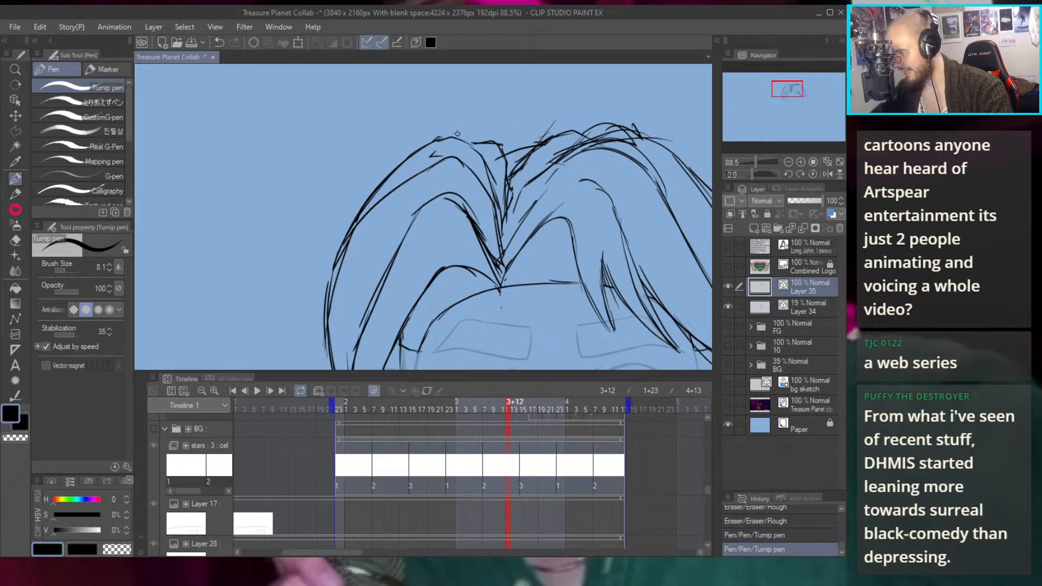
# Reinforce the left hair's inner edge along the parting with a pen stroke down to the forehead
pyautogui.moveTo(479, 148)
pyautogui.mouseDown()
pyautogui.moveTo(464, 140)
pyautogui.moveTo(501, 147)
pyautogui.moveTo(496, 242)
pyautogui.mouseUp()
pyautogui.hotkey('ctrl', 'z')
pyautogui.moveTo(507, 167); pyautogui.dragTo(500, 245)
pyautogui.moveTo(516, 186); pyautogui.dragTo(461, 76)
pyautogui.moveTo(572, 187); pyautogui.dragTo(545, 154)
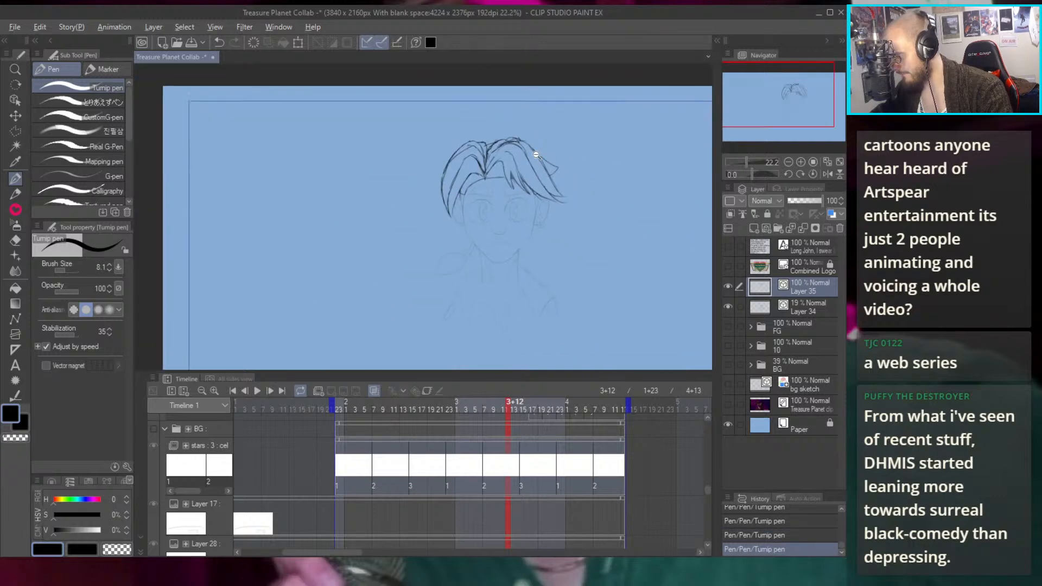
# Erase the lower tip of the left hair strand beside the ear
pyautogui.scroll(3, 544, 154)
pyautogui.scroll(3, 432, 233)
pyautogui.press('e')
pyautogui.moveTo(397, 229)
pyautogui.mouseDown()
pyautogui.moveTo(391, 290)
pyautogui.moveTo(401, 265)
pyautogui.mouseUp()
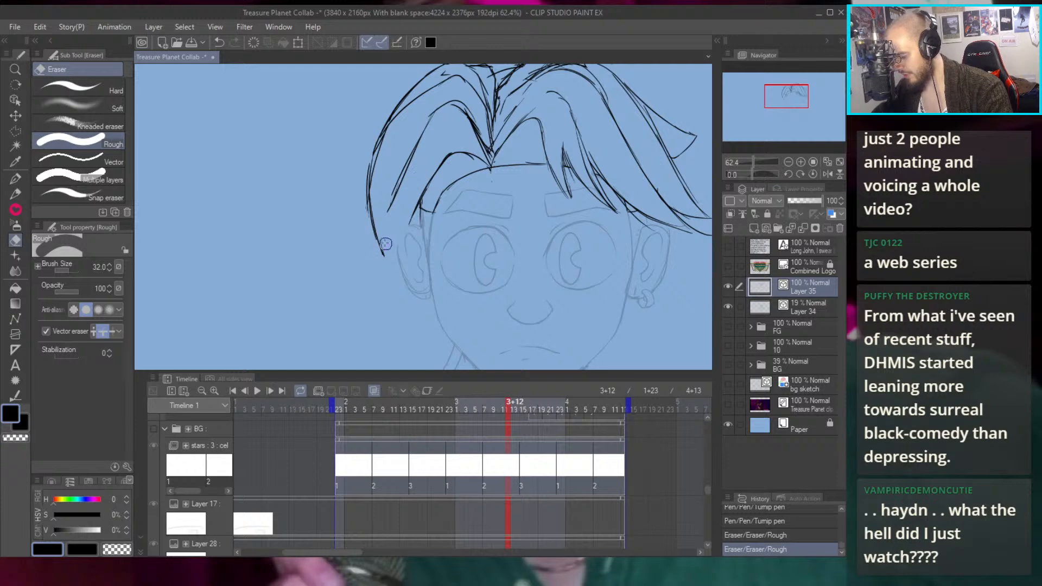
# Redraw the left strand's lower end as a straight, pointed tip beside the ear and trim the overlapping line
pyautogui.press('p')
pyautogui.moveTo(422, 194)
pyautogui.mouseDown()
pyautogui.moveTo(382, 285)
pyautogui.moveTo(397, 191)
pyautogui.mouseUp()
pyautogui.hotkey('ctrl', 'z')
pyautogui.hotkey('ctrl', 'z')
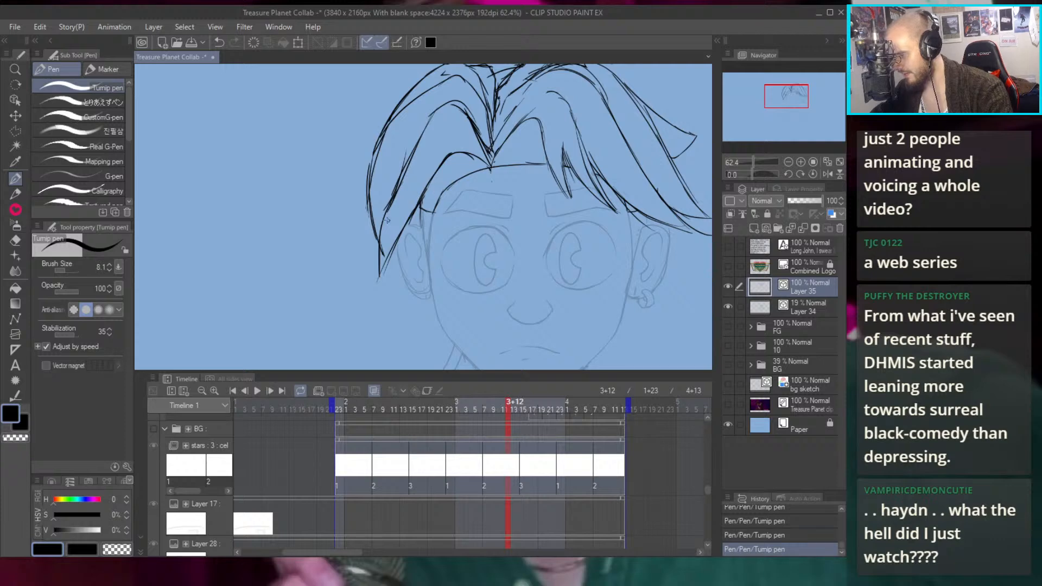
pyautogui.press('e')
pyautogui.moveTo(386, 245); pyautogui.dragTo(380, 180)
pyautogui.press('p')
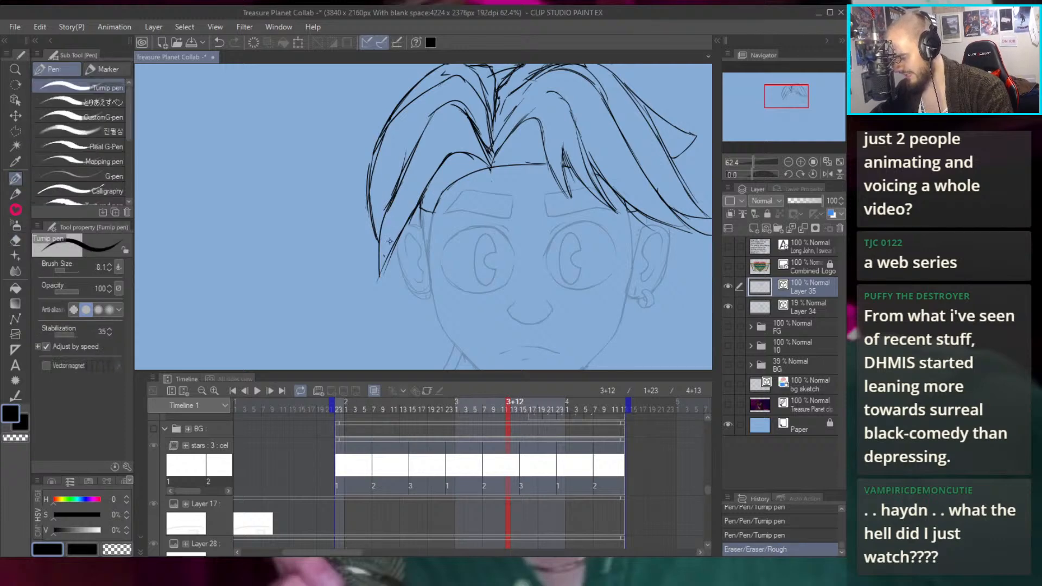
# Add a small notch and a second point to the left strand's tip beside the ear
pyautogui.scroll(3, 388, 199)
pyautogui.hotkey('ctrl', 'z')
pyautogui.moveTo(394, 290); pyautogui.dragTo(384, 310)
pyautogui.moveTo(411, 238); pyautogui.dragTo(393, 315)
pyautogui.hotkey('ctrl', 'z')
pyautogui.moveTo(404, 247); pyautogui.dragTo(392, 310)
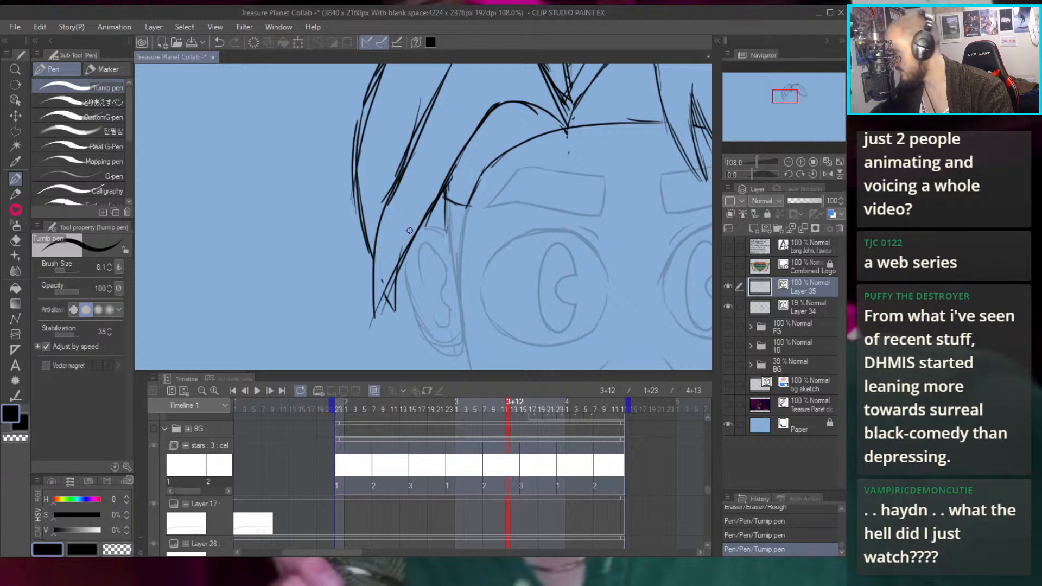
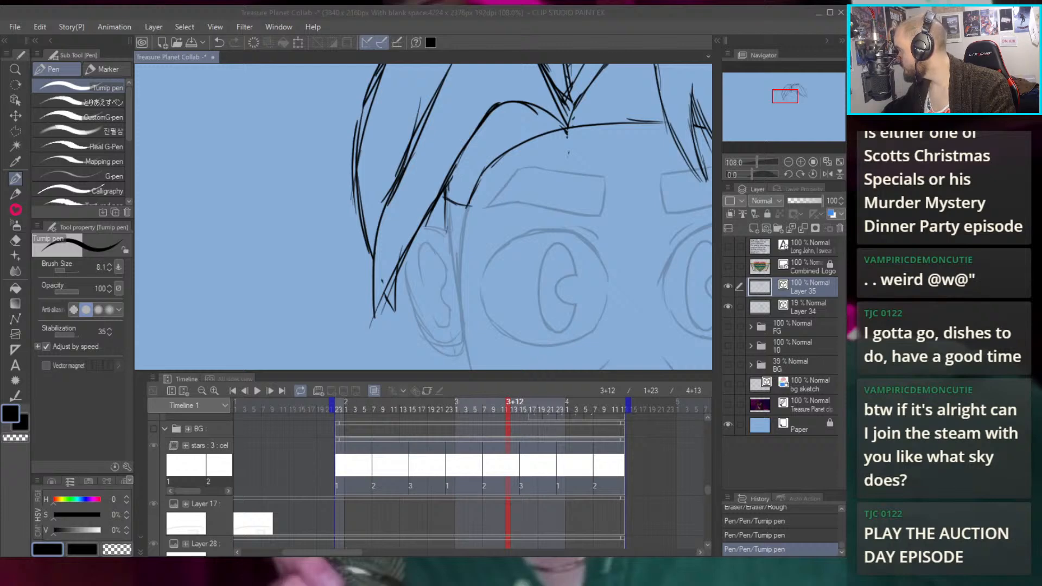
# Switch to the browser's YouTube results for "ena" and open the channel of the ENA series' creator
pyautogui.hotkey('alt', 'Tab')
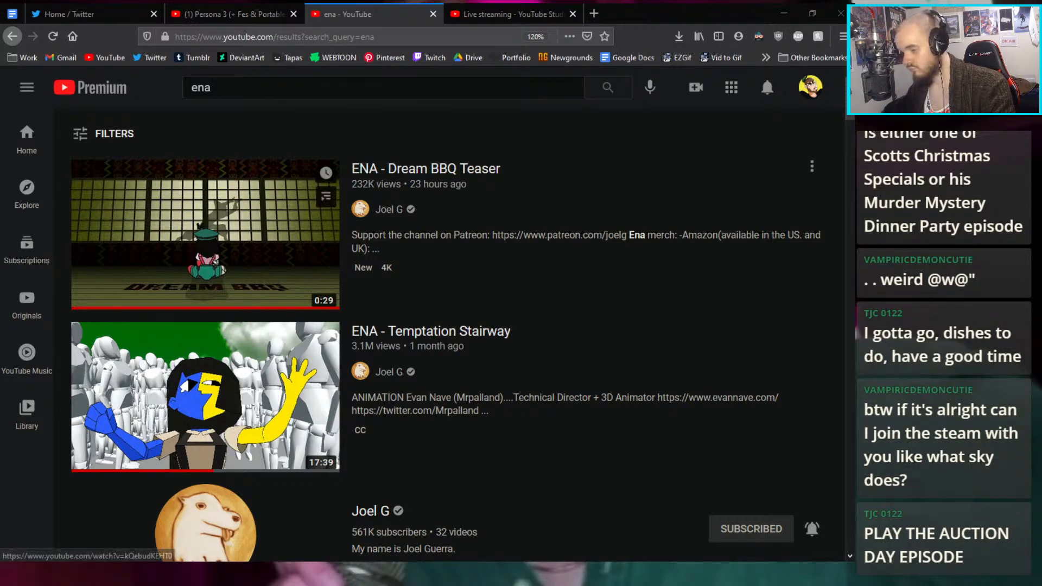
pyautogui.scroll(-3, 207, 239)
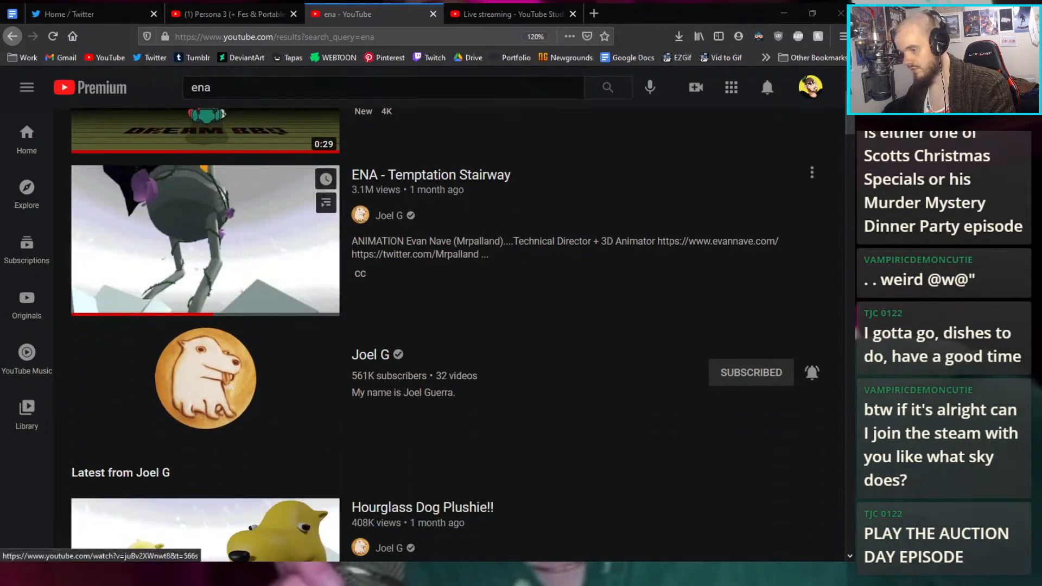
pyautogui.scroll(1, 206, 239)
pyautogui.scroll(-6, 207, 239)
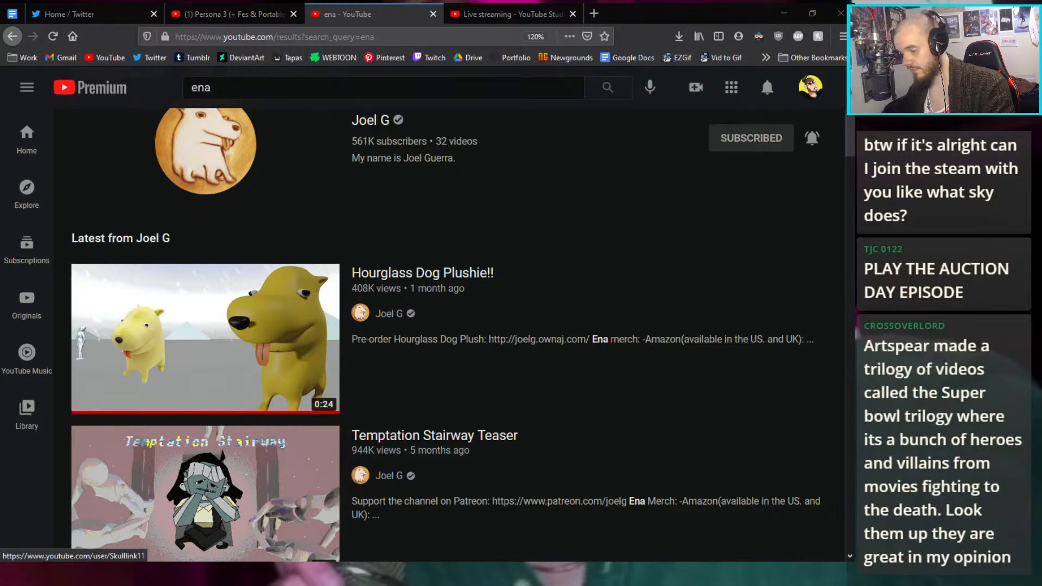
pyautogui.click(206, 152)
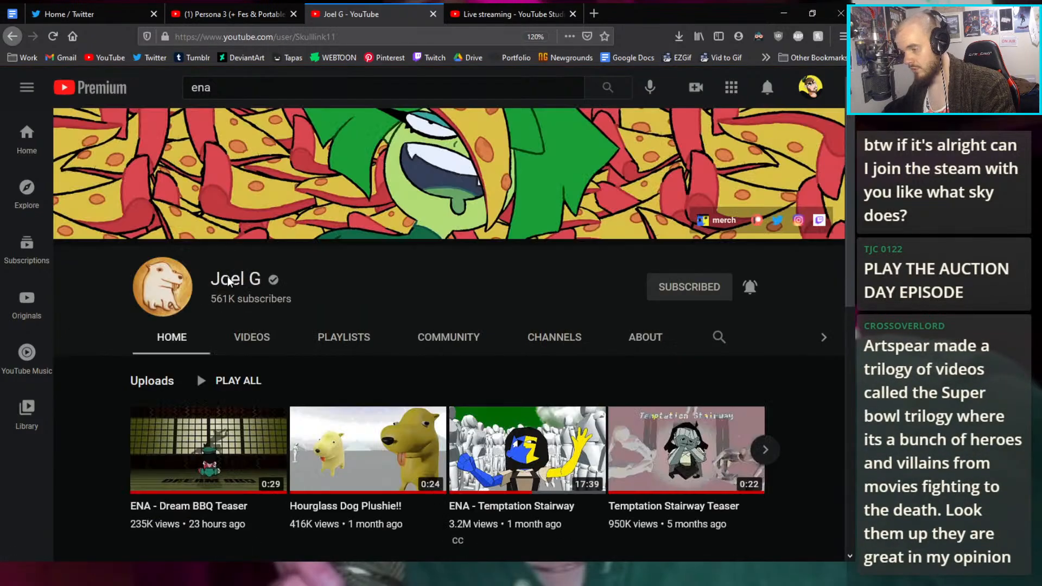
# Open the channel's video uploads and look through them for the ENA episodes
pyautogui.click(273, 339)
pyautogui.scroll(-5, 790, 361)
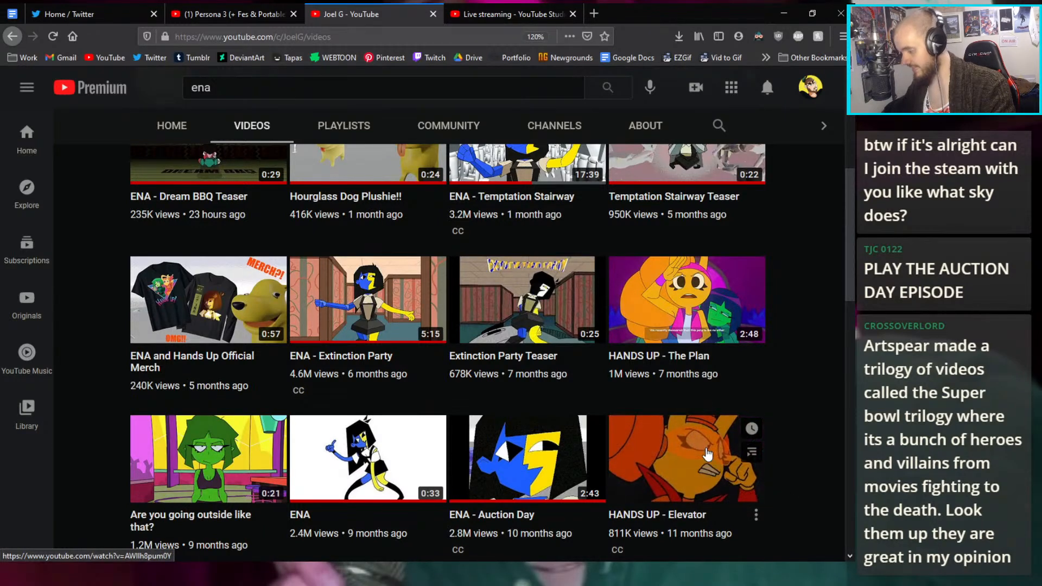
pyautogui.scroll(-4, 707, 439)
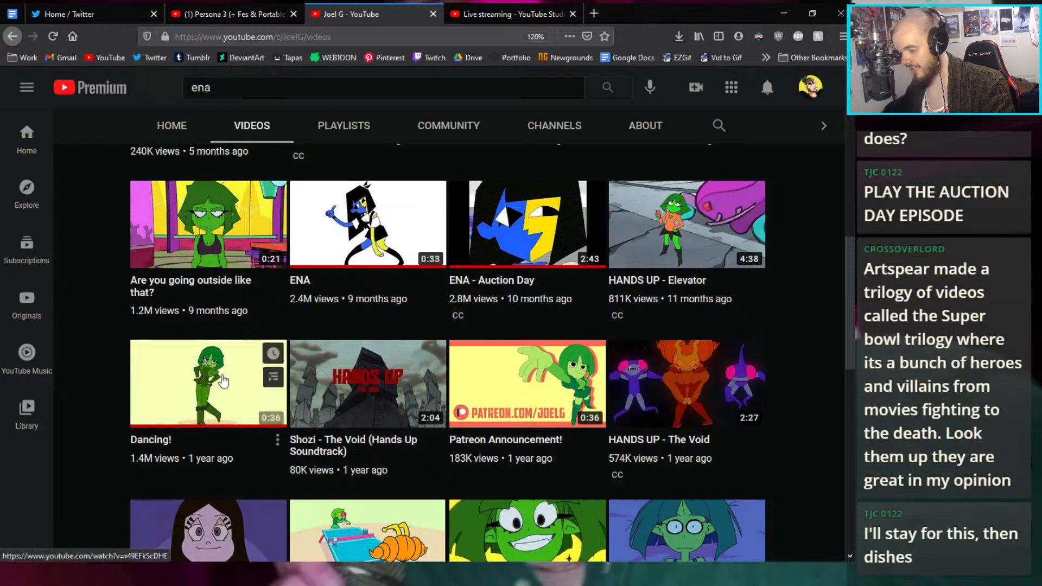
pyautogui.scroll(4, 300, 367)
pyautogui.scroll(5, 300, 367)
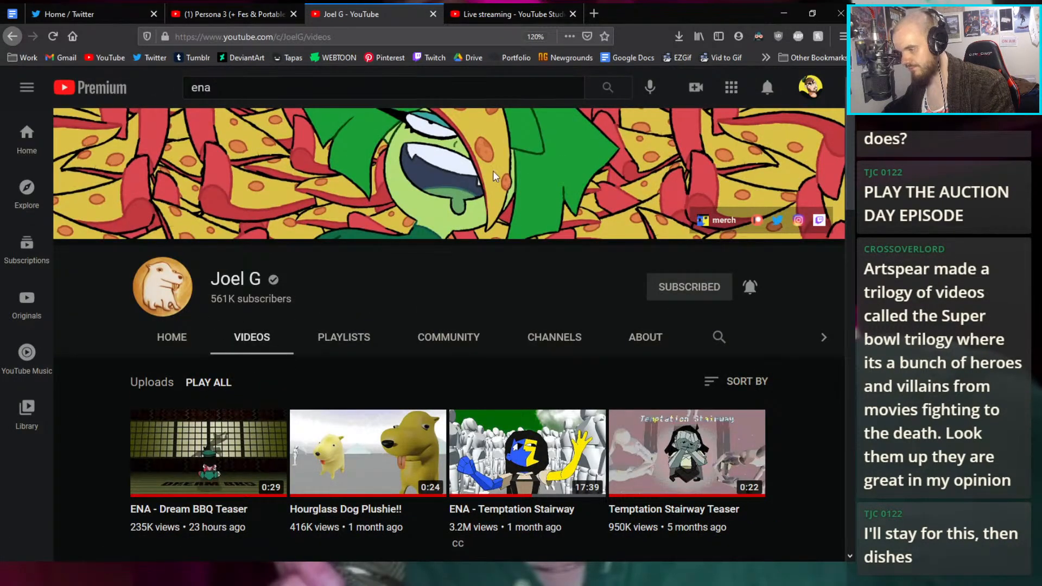
pyautogui.scroll(-4, 444, 281)
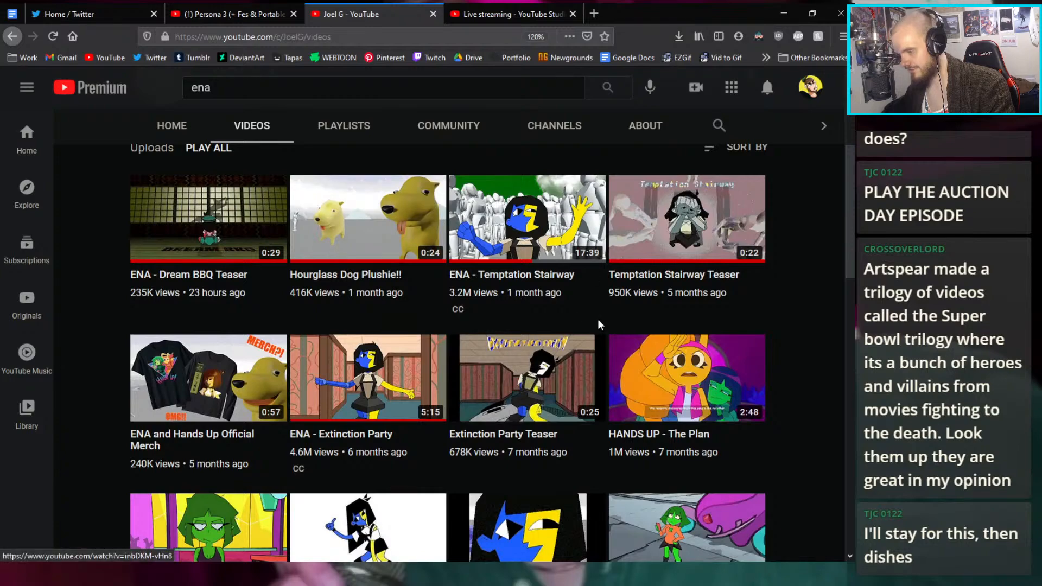
pyautogui.scroll(-5, 620, 276)
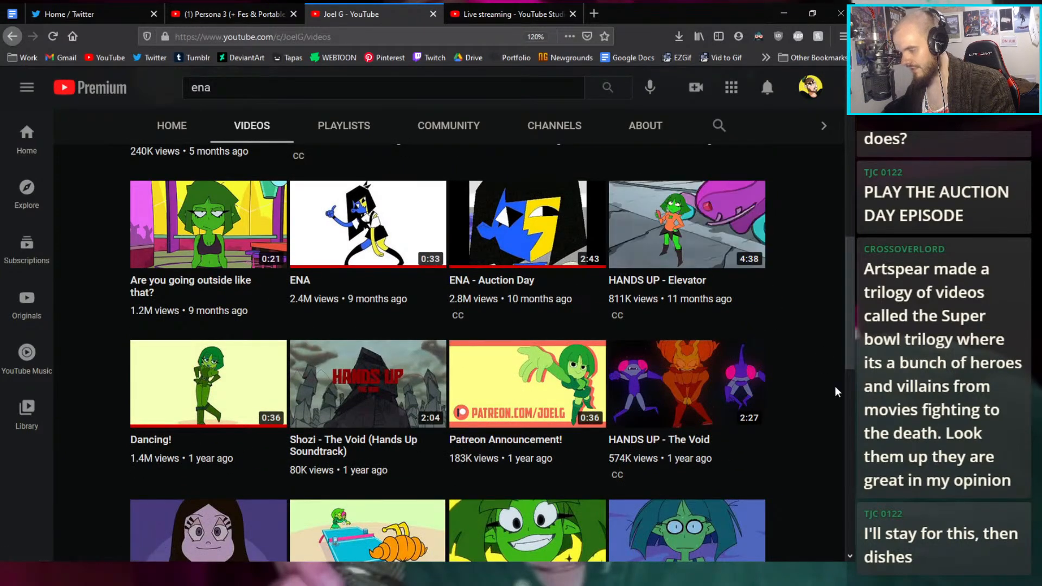
pyautogui.scroll(-9, 835, 385)
pyautogui.scroll(-1, 825, 342)
pyautogui.scroll(11, 826, 342)
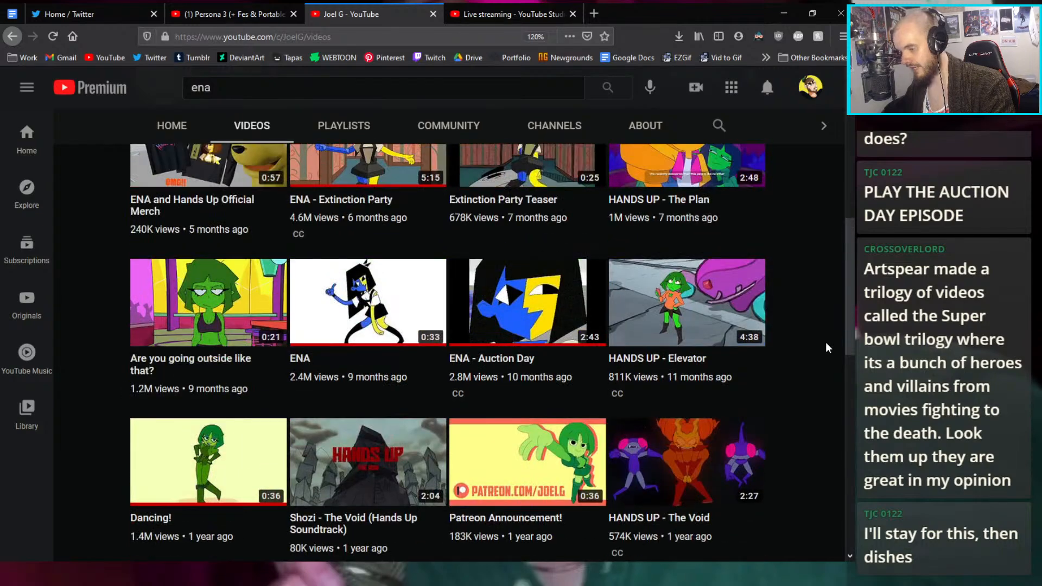
pyautogui.scroll(3, 828, 348)
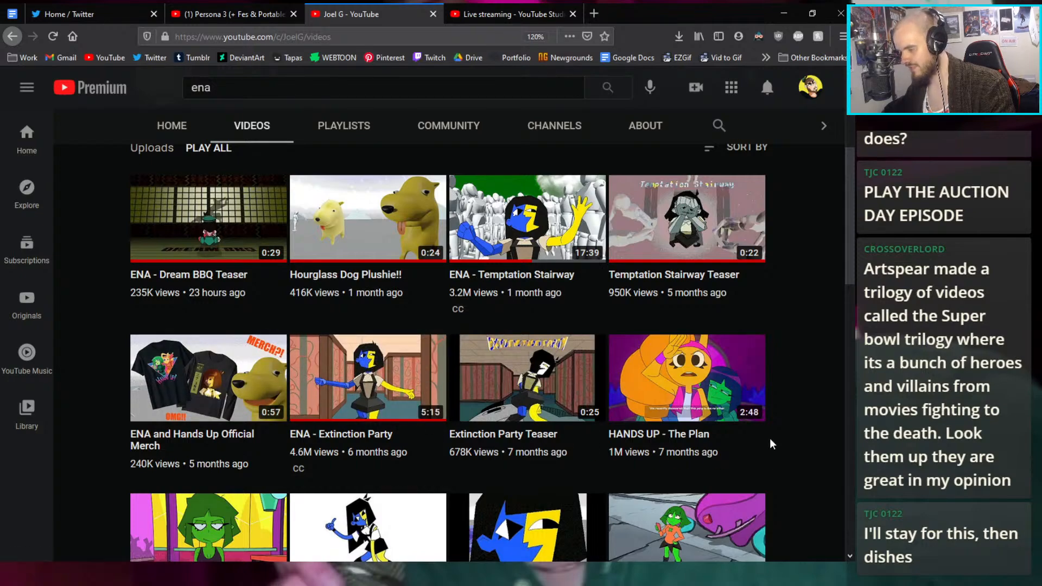
pyautogui.scroll(-3, 771, 443)
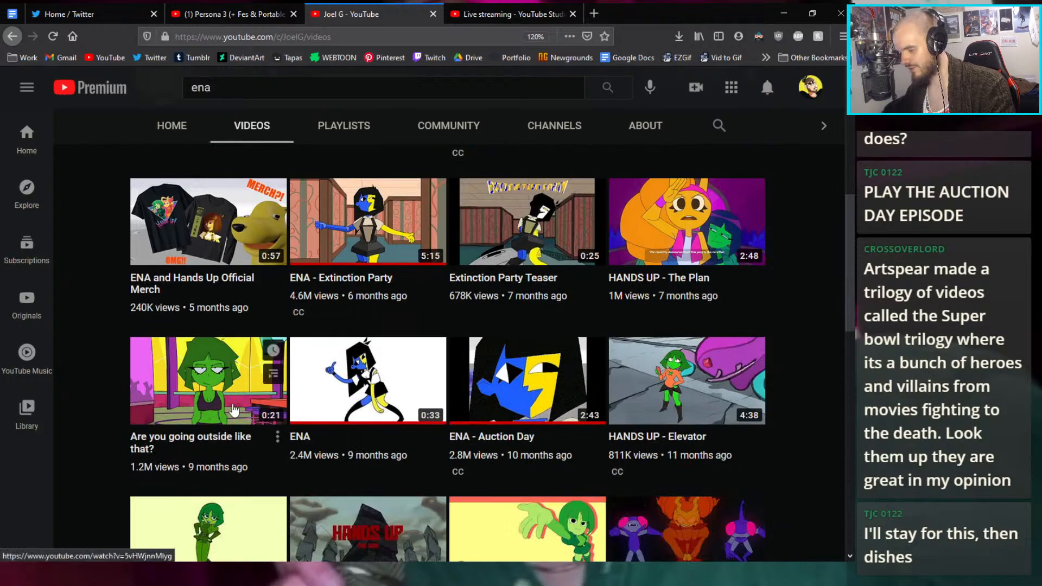
# Open "ENA - Auction Day", watch it through in full screen, and exit full screen at the end
pyautogui.click(515, 354)
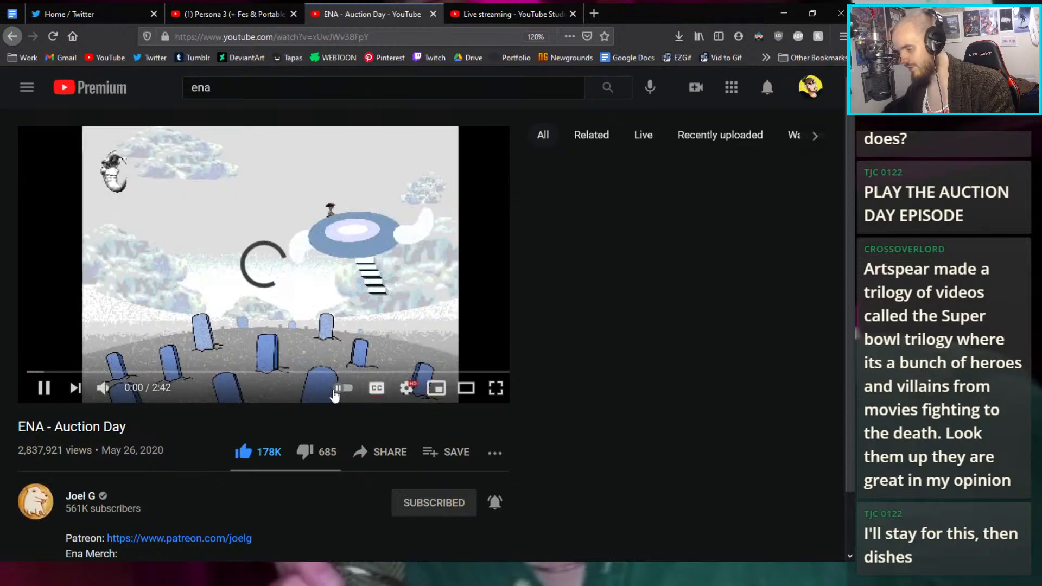
pyautogui.click(456, 395)
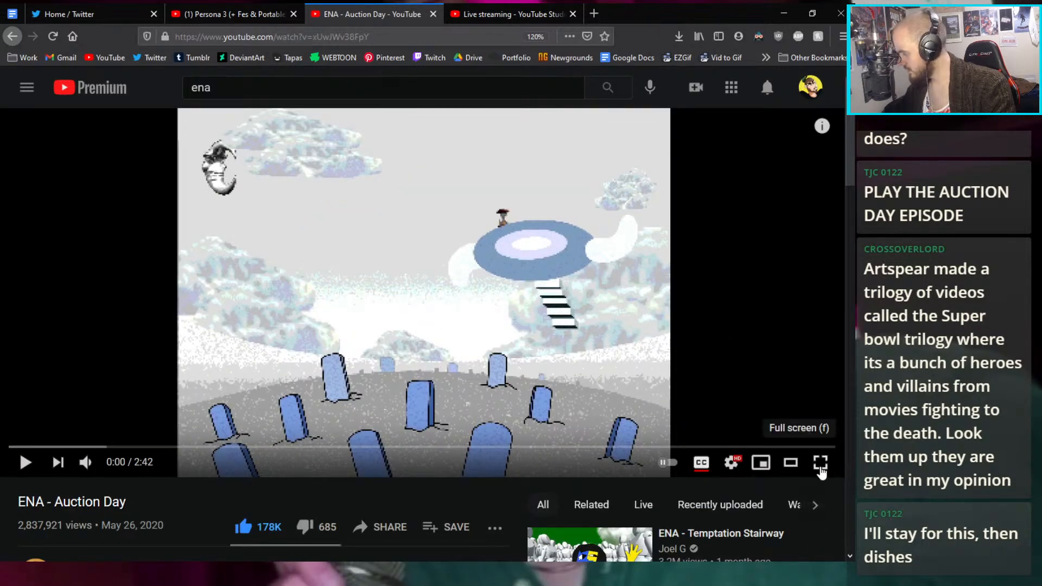
pyautogui.click(820, 462)
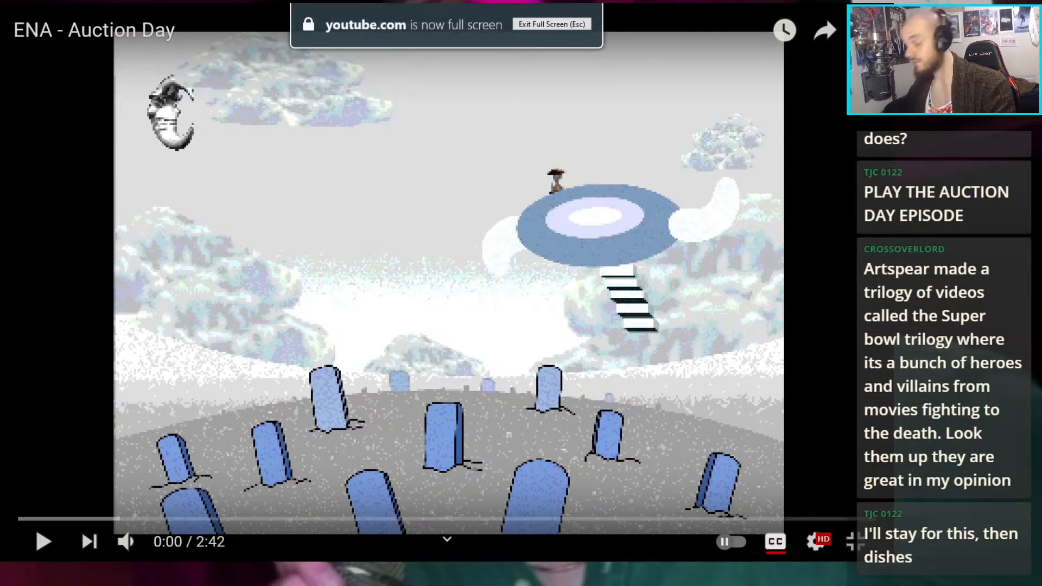
pyautogui.click(534, 344)
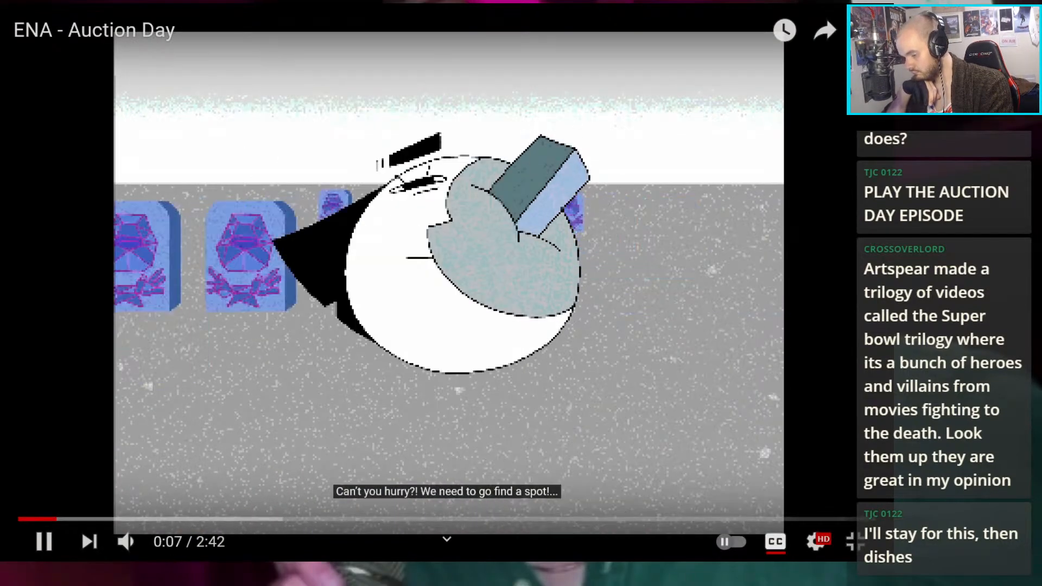
pyautogui.moveTo(148, 546)
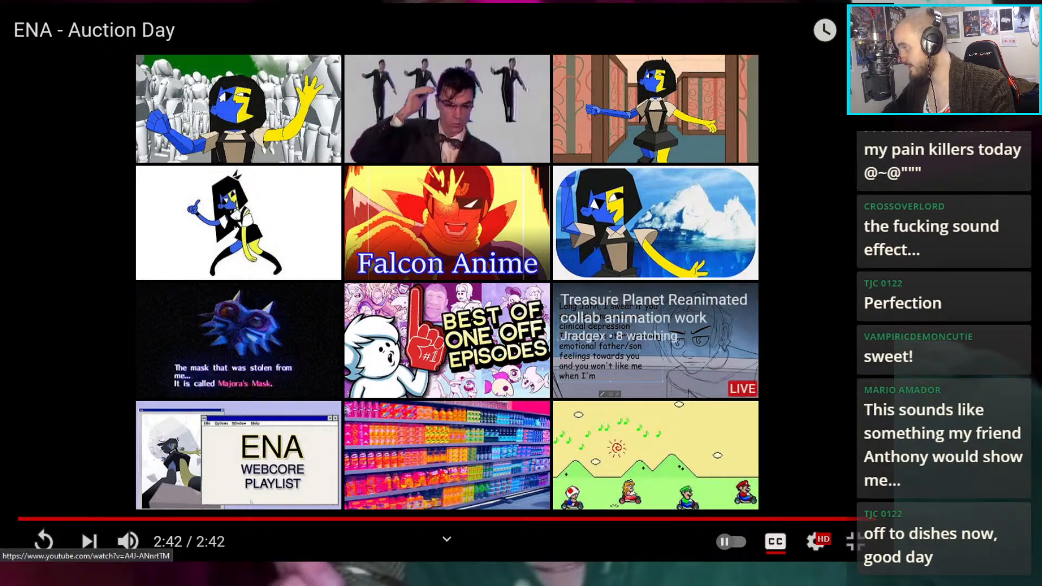
pyautogui.click(854, 545)
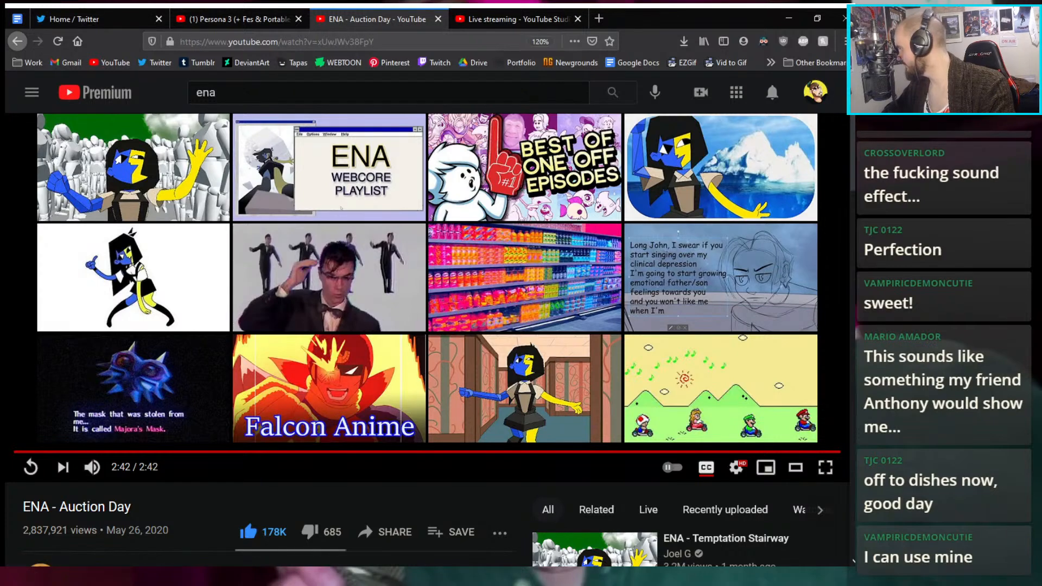
# Switch back to Clip Studio Paint, undo the last pen stroke, and erase the inner strands and tip of the left hair lock
pyautogui.hotkey('alt', 'Tab')
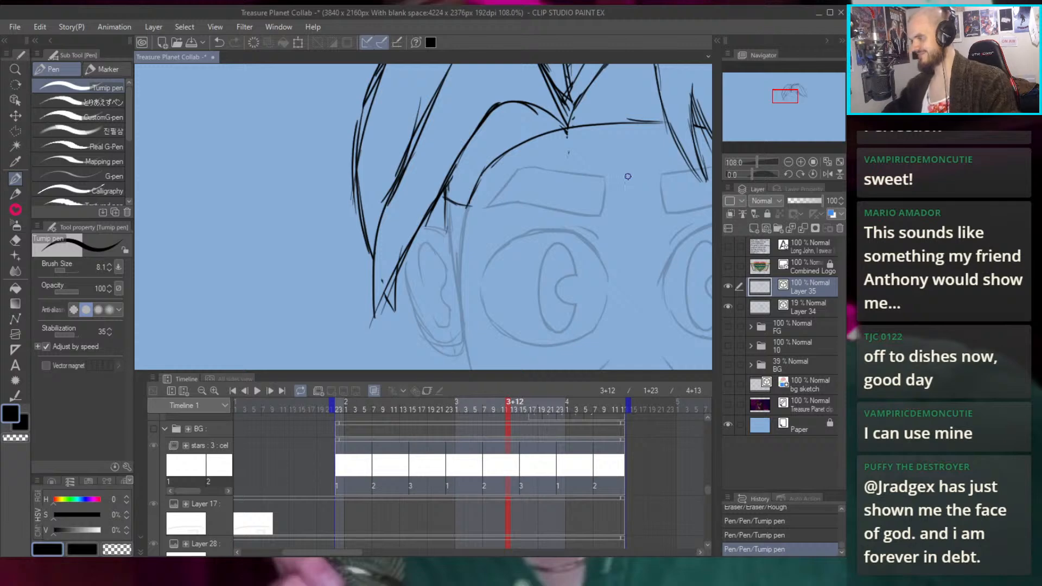
pyautogui.moveTo(621, 156); pyautogui.dragTo(564, 132)
pyautogui.scroll(-4, 564, 132)
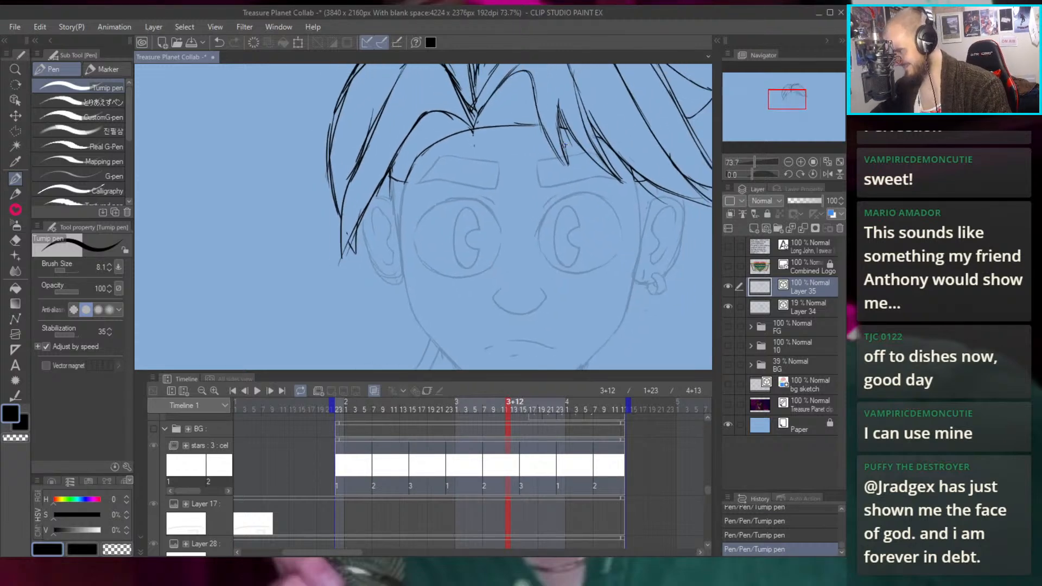
pyautogui.hotkey('ctrl', 'z')
pyautogui.scroll(2, 477, 121)
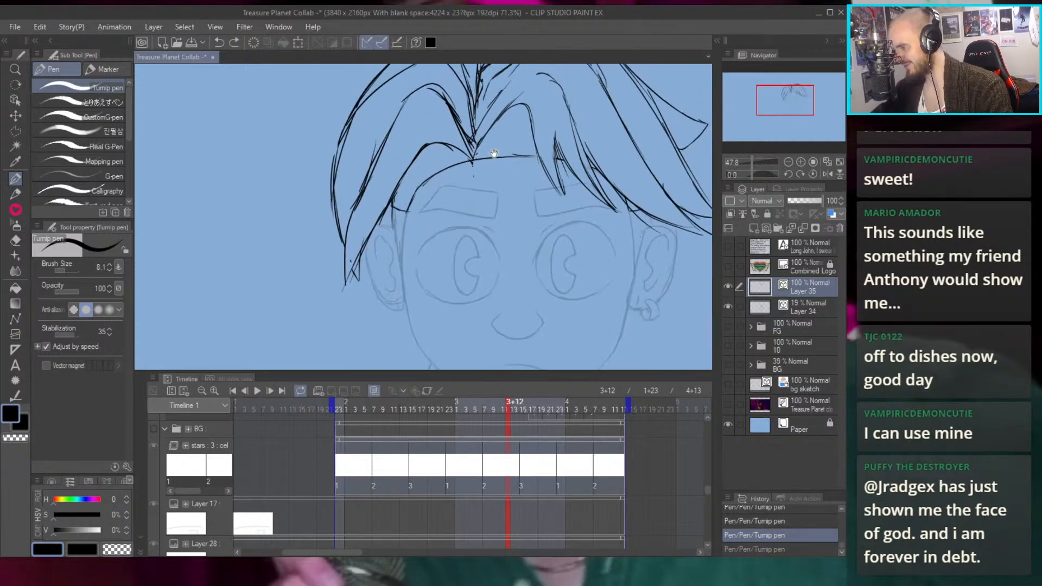
pyautogui.press('e')
pyautogui.moveTo(366, 251); pyautogui.dragTo(348, 285)
pyautogui.moveTo(369, 187); pyautogui.dragTo(348, 233)
pyautogui.moveTo(406, 156)
pyautogui.mouseDown()
pyautogui.moveTo(387, 169)
pyautogui.moveTo(391, 200)
pyautogui.moveTo(421, 133)
pyautogui.moveTo(360, 210)
pyautogui.moveTo(342, 260)
pyautogui.moveTo(352, 273)
pyautogui.mouseUp()
# Redraw the inner edge of the left hair lock with the Turnip pen, curving from the parting down past the temple
pyautogui.press('p')
pyautogui.scroll(1, 427, 161)
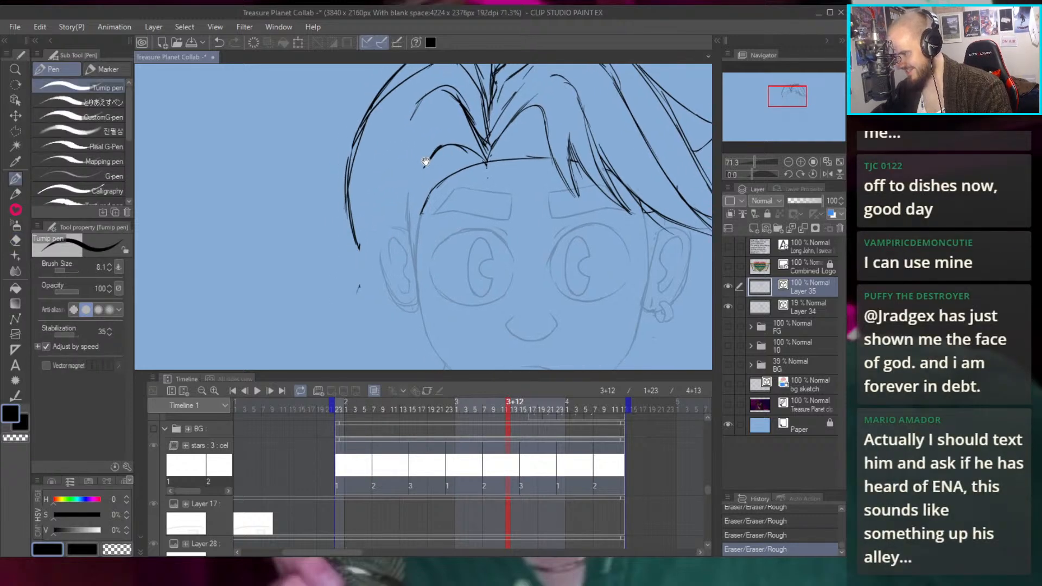
pyautogui.scroll(1, 426, 161)
pyautogui.moveTo(434, 152)
pyautogui.mouseDown()
pyautogui.moveTo(413, 271)
pyautogui.moveTo(421, 202)
pyautogui.moveTo(407, 226)
pyautogui.moveTo(419, 200)
pyautogui.moveTo(417, 263)
pyautogui.mouseUp()
pyautogui.hotkey('ctrl', 'z')
pyautogui.hotkey('ctrl', 'z')
pyautogui.hotkey('ctrl', 'z')
pyautogui.moveTo(425, 169); pyautogui.dragTo(415, 304)
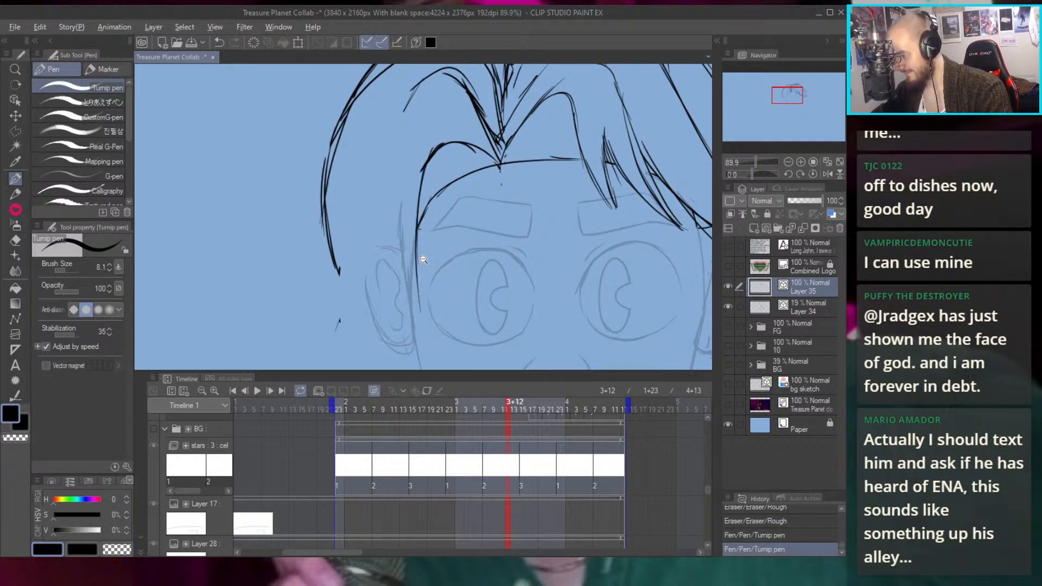
pyautogui.scroll(-2, 419, 263)
pyautogui.scroll(1, 388, 197)
pyautogui.hotkey('ctrl', 'z')
pyautogui.moveTo(419, 146)
pyautogui.mouseDown()
pyautogui.moveTo(400, 189)
pyautogui.moveTo(399, 283)
pyautogui.mouseUp()
pyautogui.hotkey('ctrl', 'z')
pyautogui.moveTo(410, 163); pyautogui.dragTo(395, 299)
pyautogui.moveTo(400, 201); pyautogui.dragTo(398, 306)
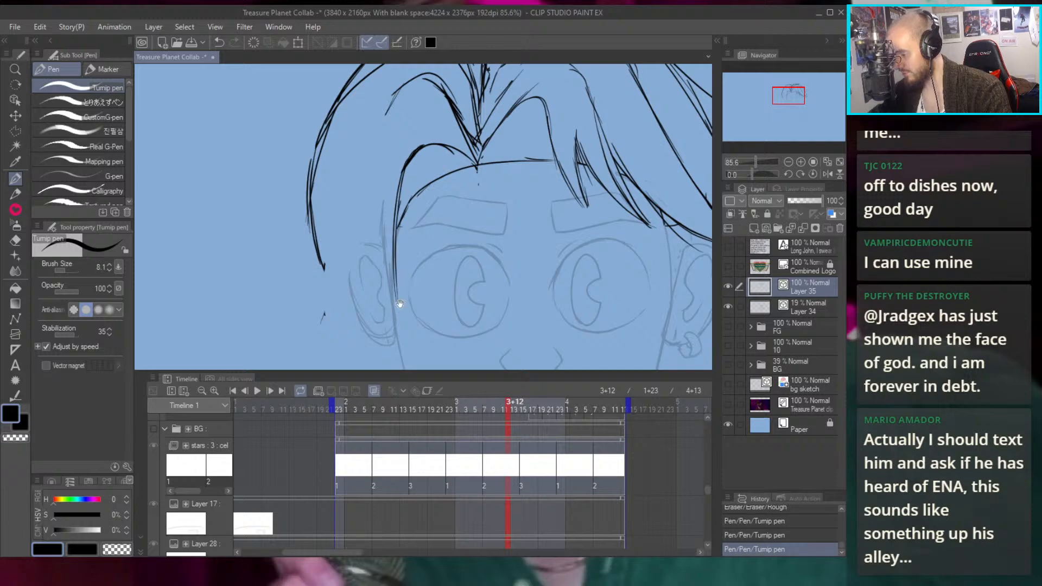
# Draw a second curved strand outside the inner edge, sweeping down to meet it in a point beside the ear
pyautogui.moveTo(426, 80)
pyautogui.mouseDown()
pyautogui.moveTo(442, 91)
pyautogui.moveTo(375, 158)
pyautogui.mouseUp()
pyautogui.moveTo(406, 111); pyautogui.dragTo(366, 202)
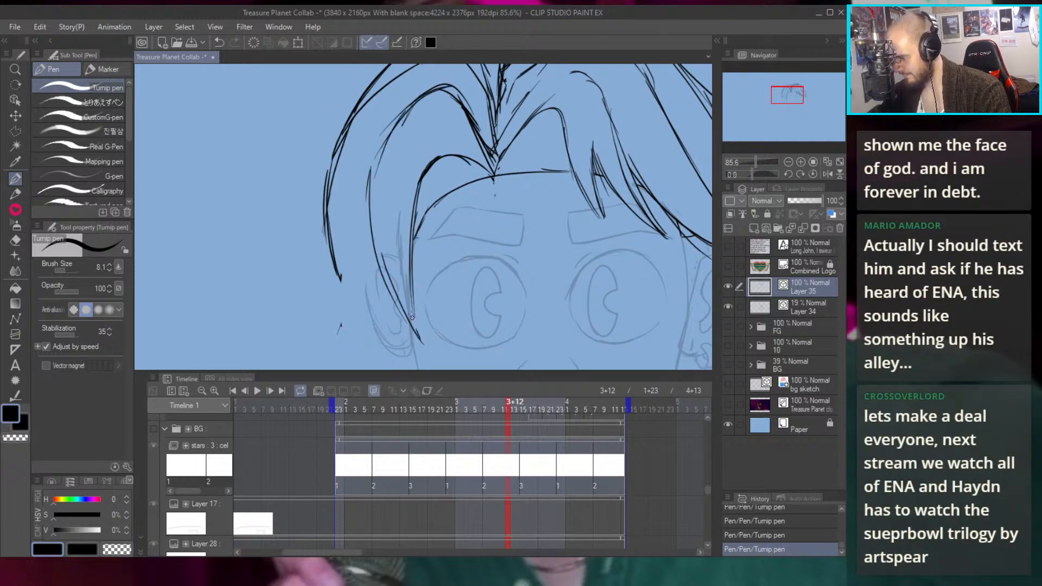
pyautogui.scroll(-2, 454, 137)
pyautogui.scroll(1, 505, 136)
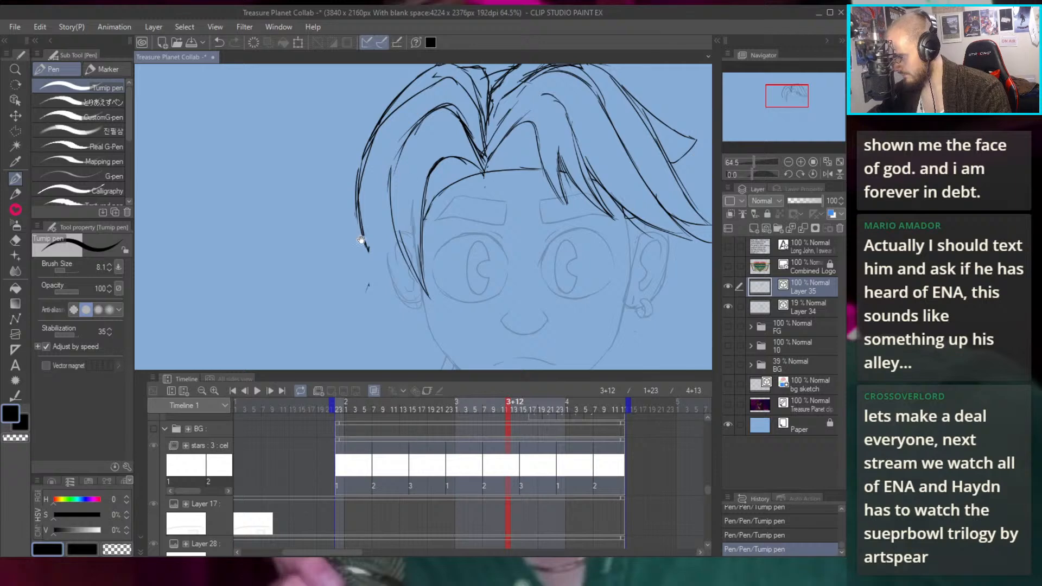
# Close the tip of the outer left hair lock with a short stroke rising to the inner strand
pyautogui.scroll(1, 369, 250)
pyautogui.hotkey('ctrl', 'z')
pyautogui.moveTo(370, 251)
pyautogui.mouseDown()
pyautogui.moveTo(381, 288)
pyautogui.moveTo(405, 225)
pyautogui.mouseUp()
pyautogui.hotkey('ctrl', 'z')
pyautogui.moveTo(381, 288)
pyautogui.mouseDown()
pyautogui.moveTo(404, 226)
pyautogui.moveTo(407, 234)
pyautogui.moveTo(399, 219)
pyautogui.moveTo(364, 261)
pyautogui.mouseUp()
pyautogui.press(',')
pyautogui.hotkey('ctrl', 'z')
pyautogui.hotkey('ctrl', 'z')
pyautogui.moveTo(362, 248)
pyautogui.mouseDown()
pyautogui.moveTo(372, 278)
pyautogui.moveTo(397, 222)
pyautogui.mouseUp()
pyautogui.hotkey('ctrl', 'z')
pyautogui.moveTo(372, 274); pyautogui.dragTo(391, 228)
# Erase the small pointed flick on the right side of the hair and draw a long outer lock sweeping down to a tip
pyautogui.scroll(-5, 392, 227)
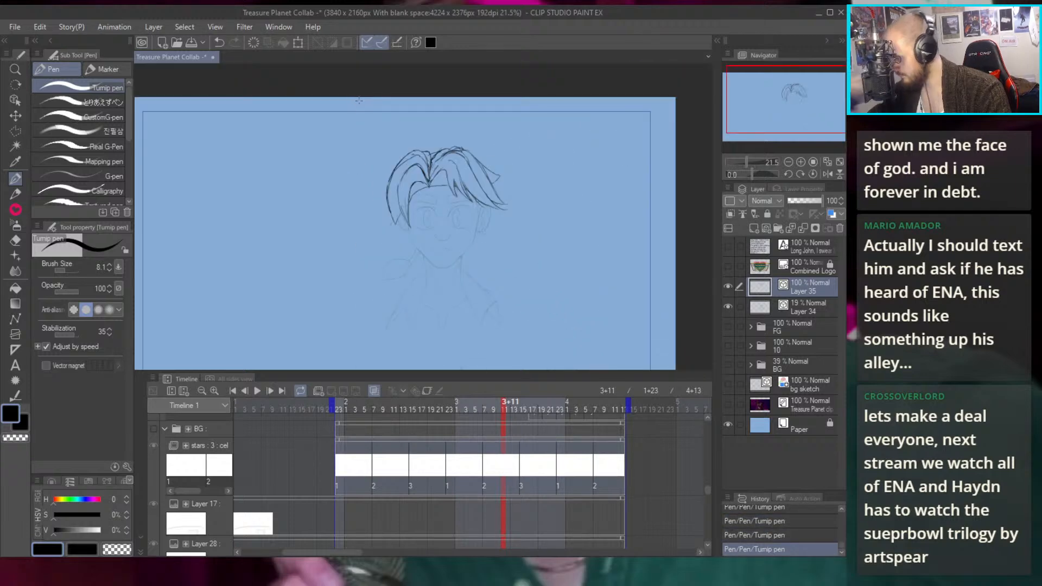
pyautogui.scroll(4, 497, 177)
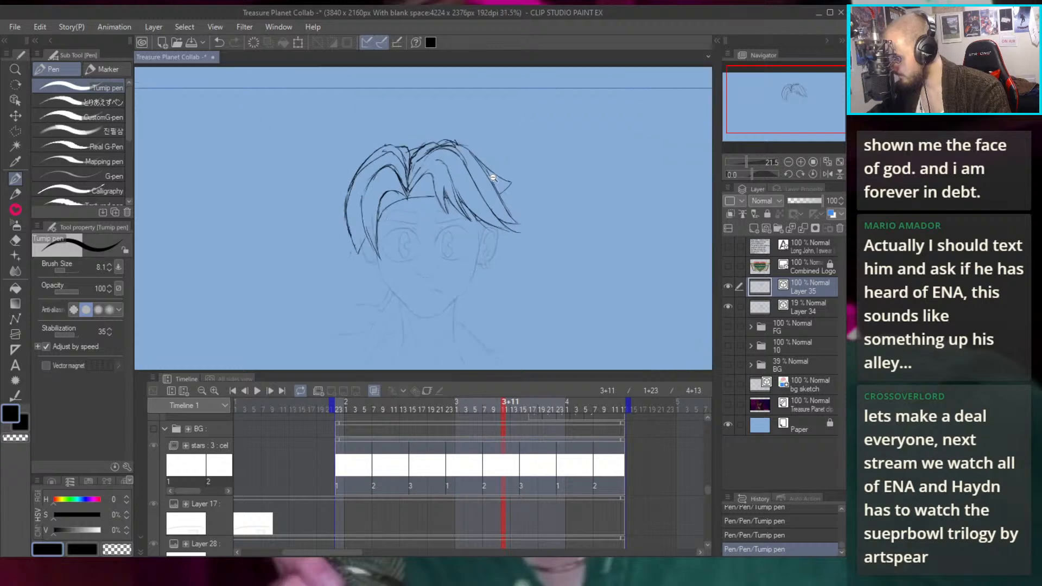
pyautogui.scroll(2, 505, 168)
pyautogui.press('e')
pyautogui.moveTo(508, 179)
pyautogui.mouseDown()
pyautogui.moveTo(502, 187)
pyautogui.moveTo(520, 177)
pyautogui.mouseUp()
pyautogui.press('p')
pyautogui.moveTo(416, 87)
pyautogui.mouseDown()
pyautogui.moveTo(482, 123)
pyautogui.moveTo(518, 200)
pyautogui.mouseUp()
pyautogui.moveTo(491, 136); pyautogui.dragTo(519, 201)
pyautogui.moveTo(507, 167)
pyautogui.mouseDown()
pyautogui.moveTo(527, 221)
pyautogui.moveTo(508, 234)
pyautogui.moveTo(542, 234)
pyautogui.mouseUp()
pyautogui.press('Left')
pyautogui.hotkey('ctrl', 'z')
pyautogui.moveTo(513, 235); pyautogui.dragTo(535, 228)
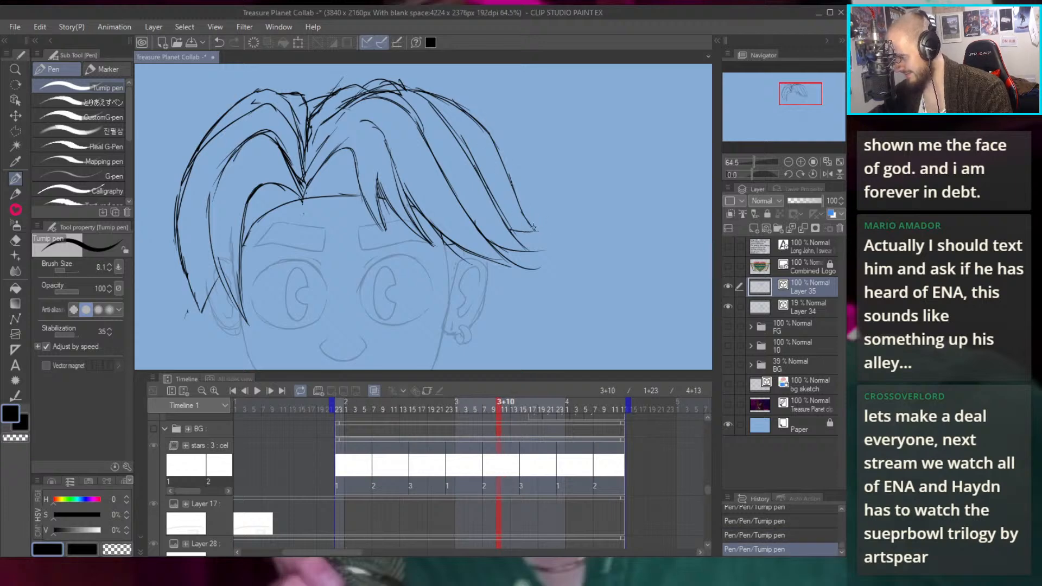
pyautogui.scroll(-3, 533, 211)
pyautogui.scroll(6, 532, 207)
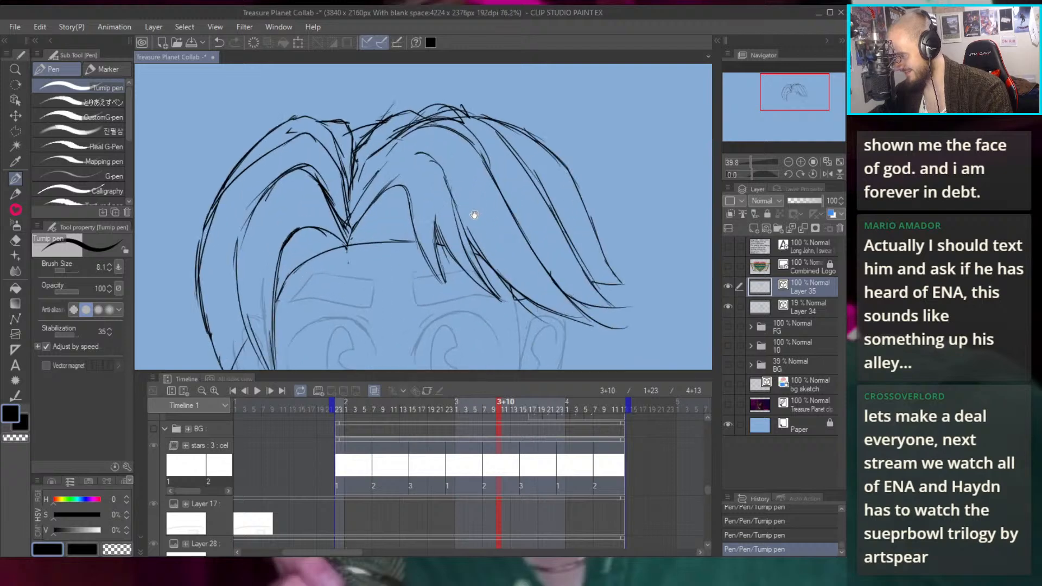
pyautogui.moveTo(433, 174); pyautogui.dragTo(468, 199)
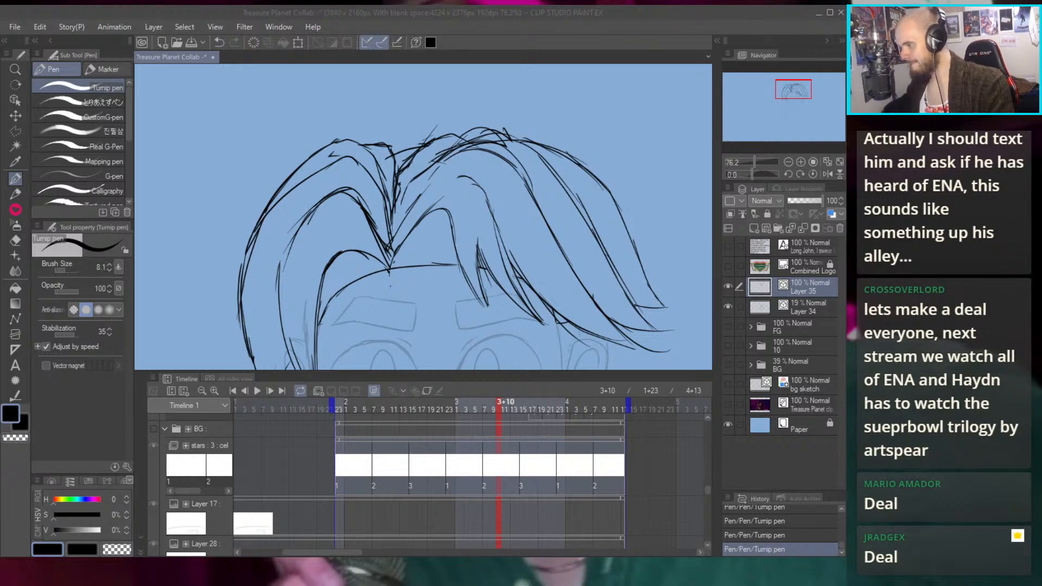
pyautogui.click(504, 63)
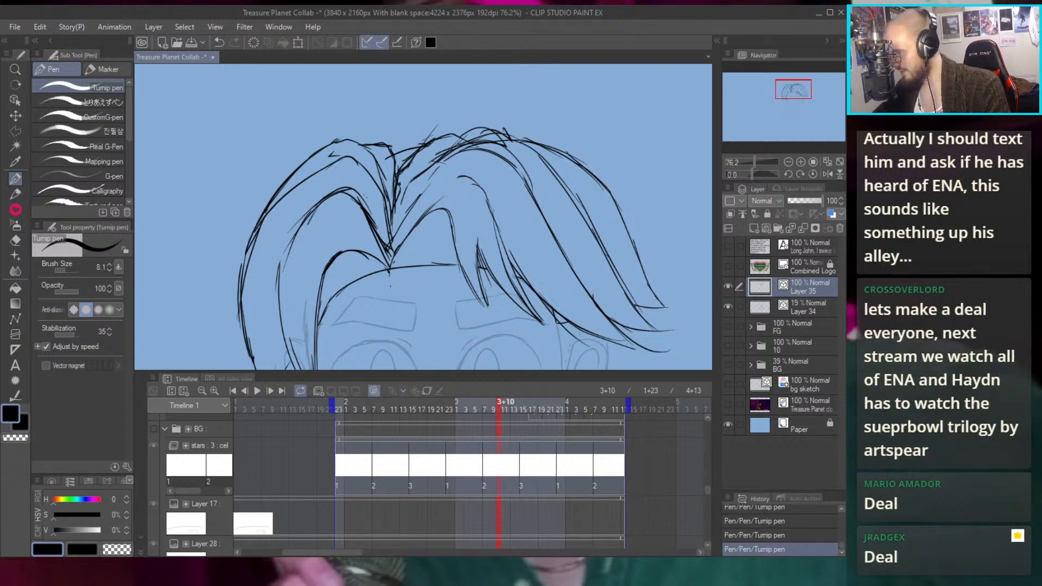
pyautogui.hotkey('ctrl', '-')
pyautogui.hotkey('ctrl', '-')
pyautogui.hotkey('ctrl', '-')
pyautogui.scroll(-2, 408, 133)
# Erase the hairline across the forehead between the parting and right fringe, and redraw it with the Turnip pen
pyautogui.scroll(4, 407, 132)
pyautogui.scroll(3, 408, 133)
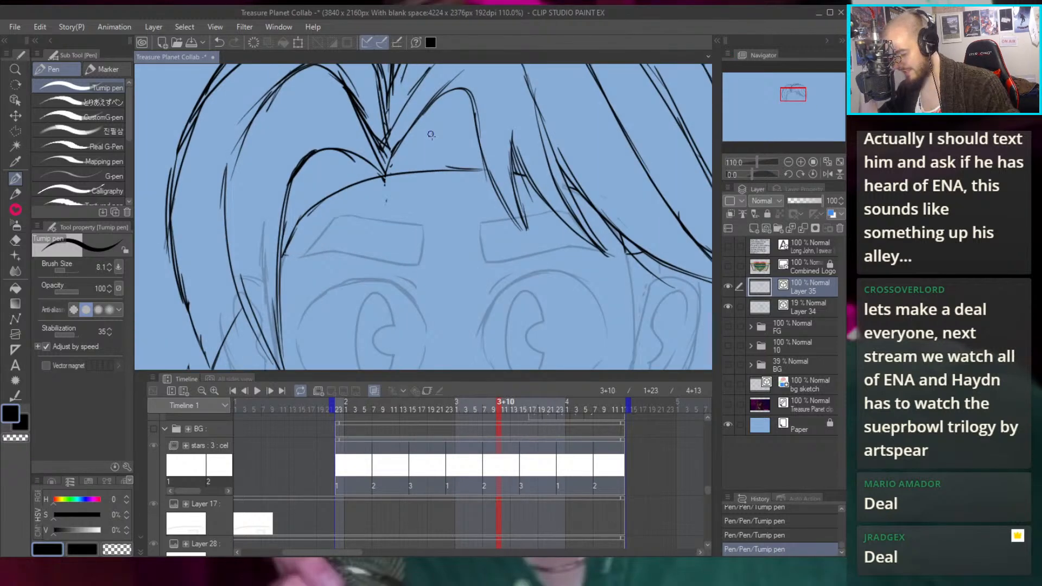
pyautogui.press('e')
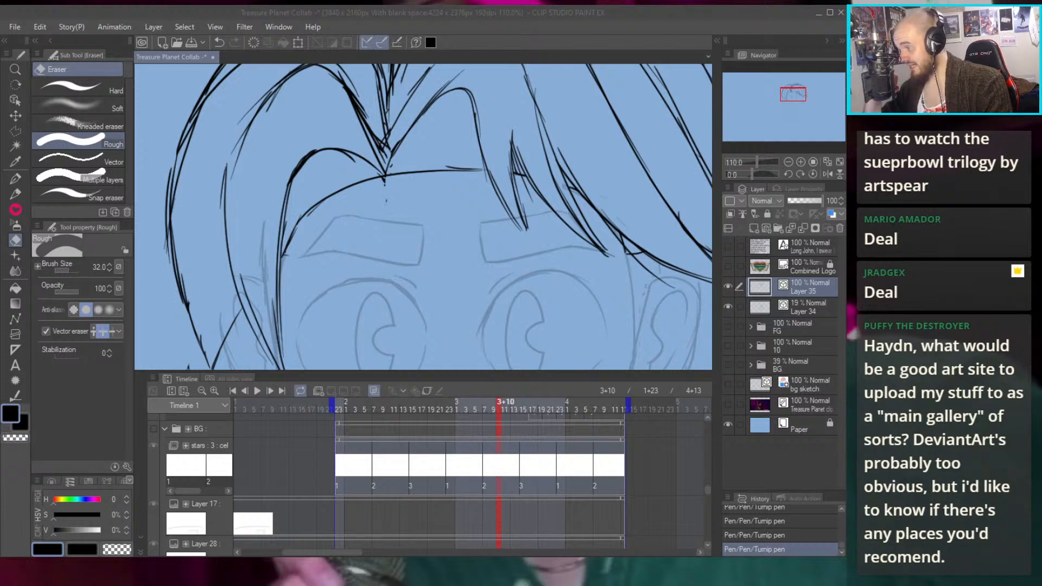
pyautogui.moveTo(392, 173); pyautogui.dragTo(483, 169)
pyautogui.moveTo(478, 179); pyautogui.dragTo(502, 189)
pyautogui.hotkey('ctrl', 'z')
pyautogui.press('r')
pyautogui.moveTo(472, 263)
pyautogui.mouseDown()
pyautogui.moveTo(559, 266)
pyautogui.moveTo(547, 183)
pyautogui.moveTo(380, 318)
pyautogui.moveTo(354, 293)
pyautogui.moveTo(363, 323)
pyautogui.mouseUp()
pyautogui.press('e')
pyautogui.press('p')
pyautogui.scroll(-8, 358, 191)
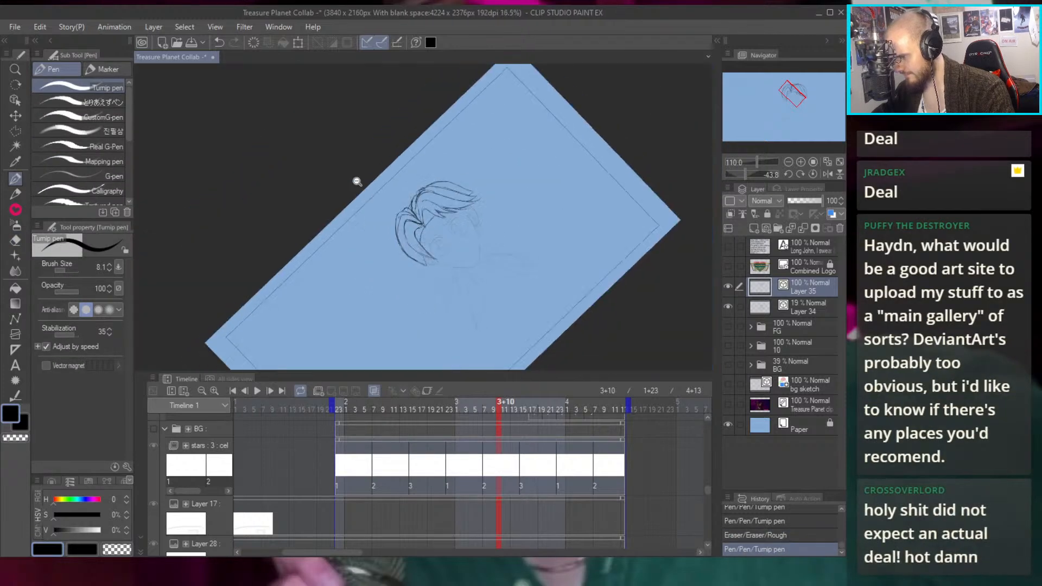
# Erase the thin hairline strokes on both sides of the parting, across the forehead and down the left temple
pyautogui.scroll(5, 434, 218)
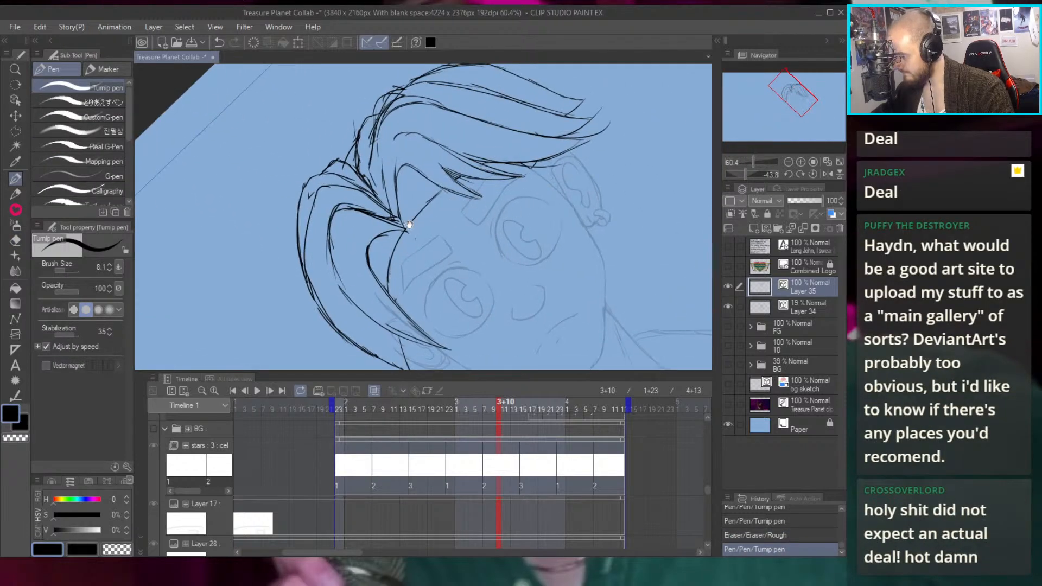
pyautogui.scroll(2, 415, 220)
pyautogui.press('e')
pyautogui.moveTo(419, 216); pyautogui.dragTo(444, 184)
pyautogui.moveTo(400, 239)
pyautogui.mouseDown()
pyautogui.moveTo(390, 284)
pyautogui.moveTo(384, 268)
pyautogui.moveTo(385, 292)
pyautogui.mouseUp()
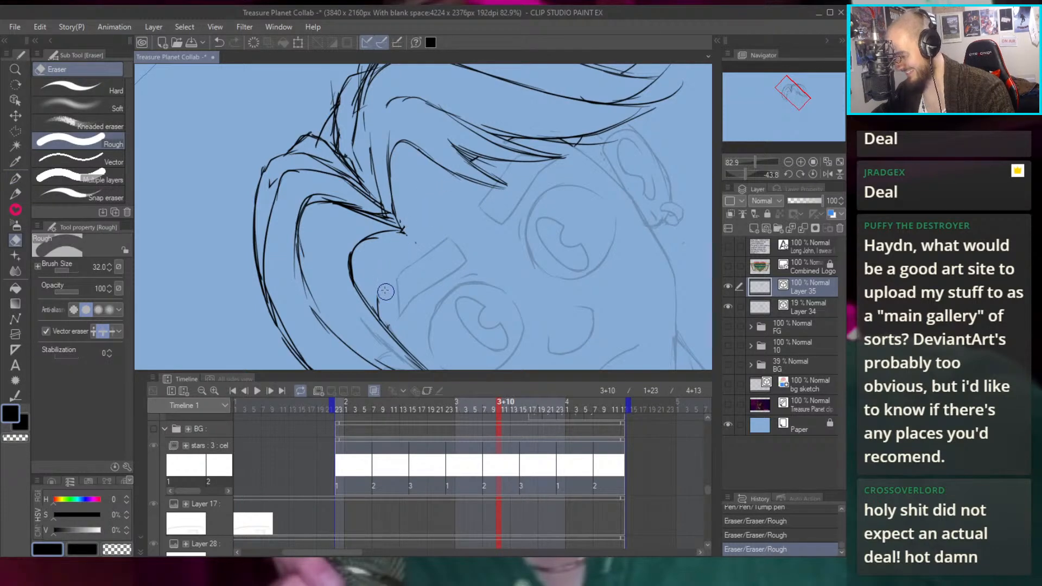
pyautogui.scroll(3, 396, 275)
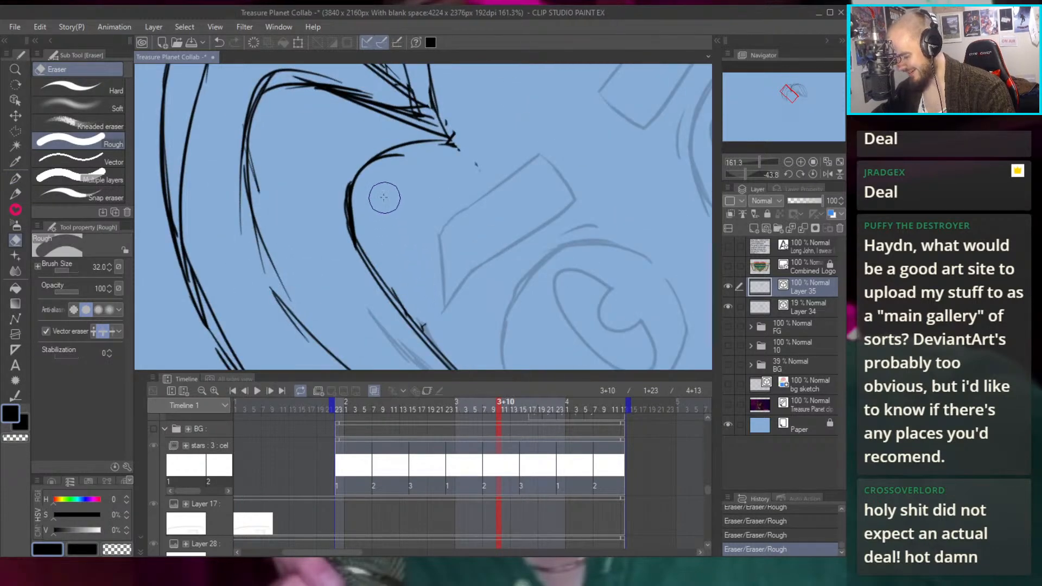
# Redraw the hairline with the Turnip pen, curving from the left temple through the parting point to the right fringe
pyautogui.press('p')
pyautogui.moveTo(451, 142)
pyautogui.mouseDown()
pyautogui.moveTo(409, 214)
pyautogui.moveTo(401, 293)
pyautogui.moveTo(417, 194)
pyautogui.moveTo(401, 290)
pyautogui.mouseUp()
pyautogui.hotkey('ctrl', 'z')
pyautogui.hotkey('ctrl', 'z')
pyautogui.moveTo(403, 254); pyautogui.dragTo(396, 302)
pyautogui.moveTo(458, 150)
pyautogui.mouseDown()
pyautogui.moveTo(414, 238)
pyautogui.moveTo(456, 151)
pyautogui.mouseUp()
pyautogui.hotkey('ctrl', 'z')
pyautogui.moveTo(408, 229)
pyautogui.mouseDown()
pyautogui.moveTo(450, 155)
pyautogui.moveTo(504, 103)
pyautogui.mouseUp()
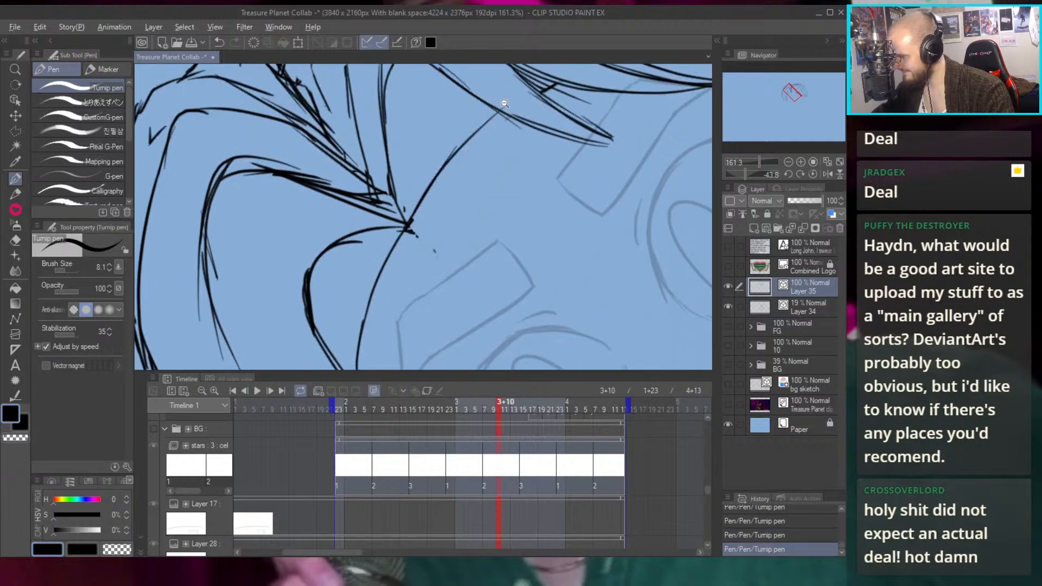
pyautogui.scroll(-8, 504, 103)
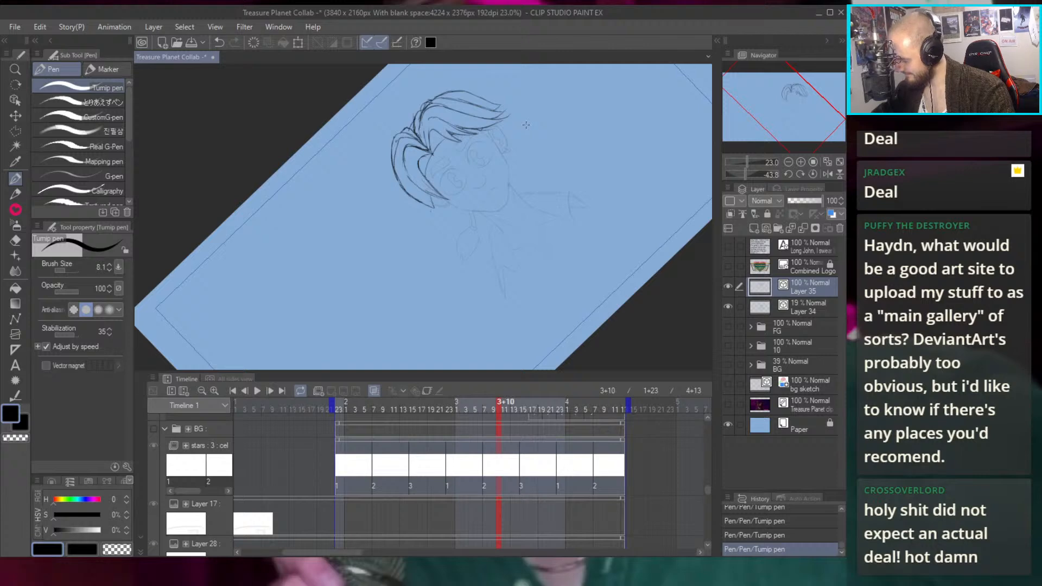
# Erase the left stretch of the hairline and redraw it from the temple up and across to the parting point
pyautogui.hotkey('ctrl', '@')
pyautogui.moveTo(519, 166); pyautogui.dragTo(494, 91)
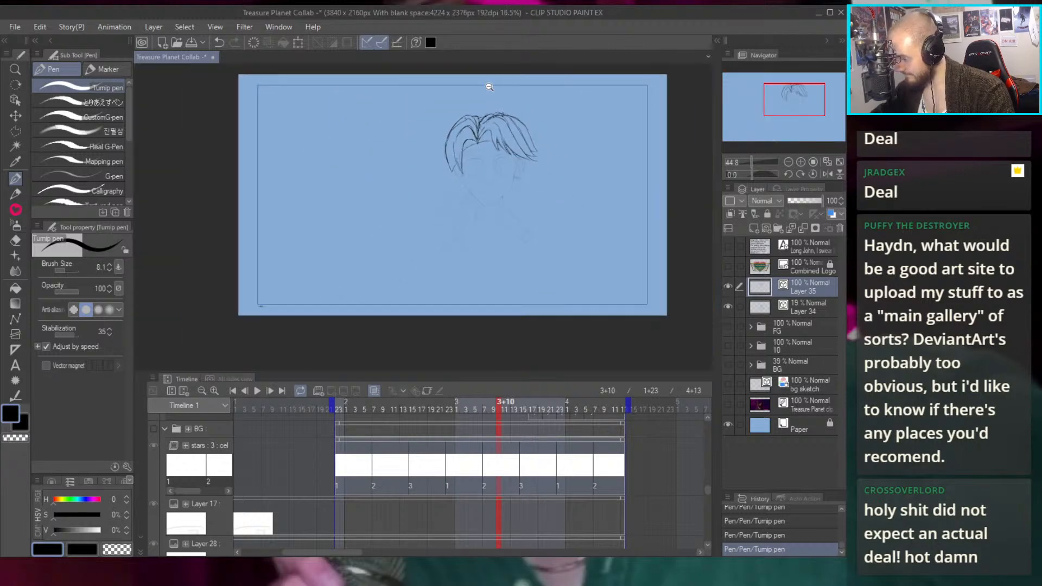
pyautogui.moveTo(489, 131)
pyautogui.mouseDown()
pyautogui.moveTo(532, 155)
pyautogui.moveTo(438, 188)
pyautogui.moveTo(451, 215)
pyautogui.moveTo(426, 205)
pyautogui.mouseUp()
pyautogui.press('e')
pyautogui.press('p')
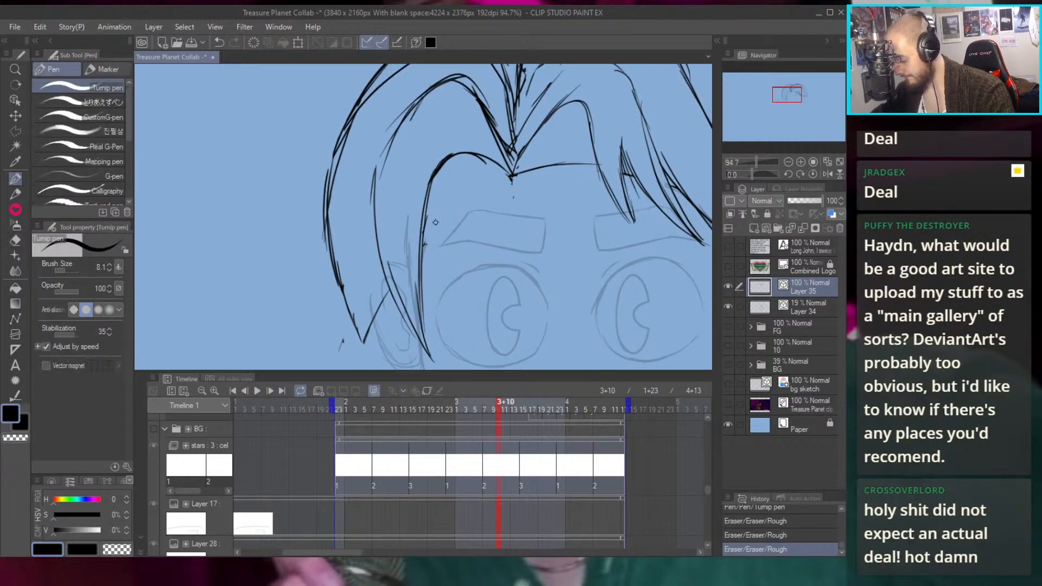
pyautogui.moveTo(423, 248); pyautogui.dragTo(438, 185)
pyautogui.hotkey('ctrl', 'z')
pyautogui.moveTo(423, 251); pyautogui.dragTo(439, 190)
pyautogui.hotkey('ctrl', 'z')
pyautogui.hotkey('ctrl', 'z')
pyautogui.hotkey('ctrl', 'z')
pyautogui.moveTo(423, 250)
pyautogui.mouseDown()
pyautogui.moveTo(437, 191)
pyautogui.moveTo(509, 175)
pyautogui.mouseUp()
pyautogui.scroll(-5, 568, 144)
pyautogui.scroll(3, 564, 163)
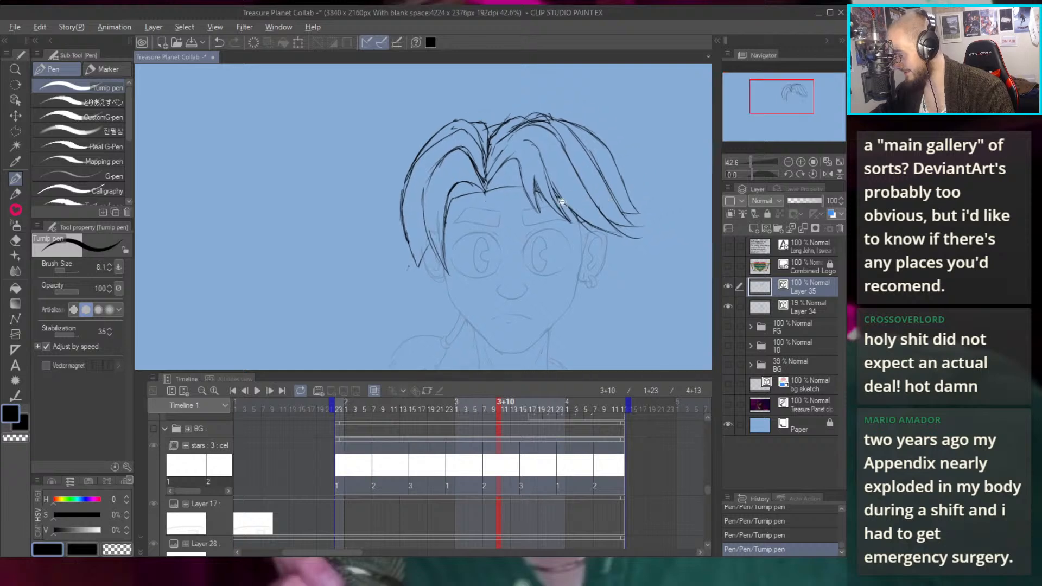
pyautogui.scroll(-2, 558, 185)
pyautogui.scroll(4, 551, 130)
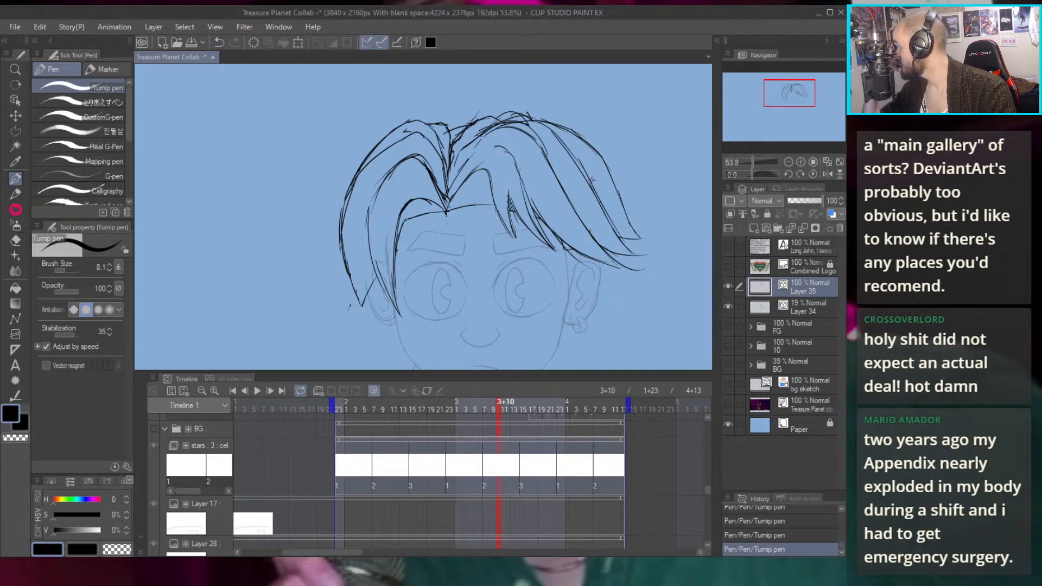
pyautogui.scroll(4, 497, 190)
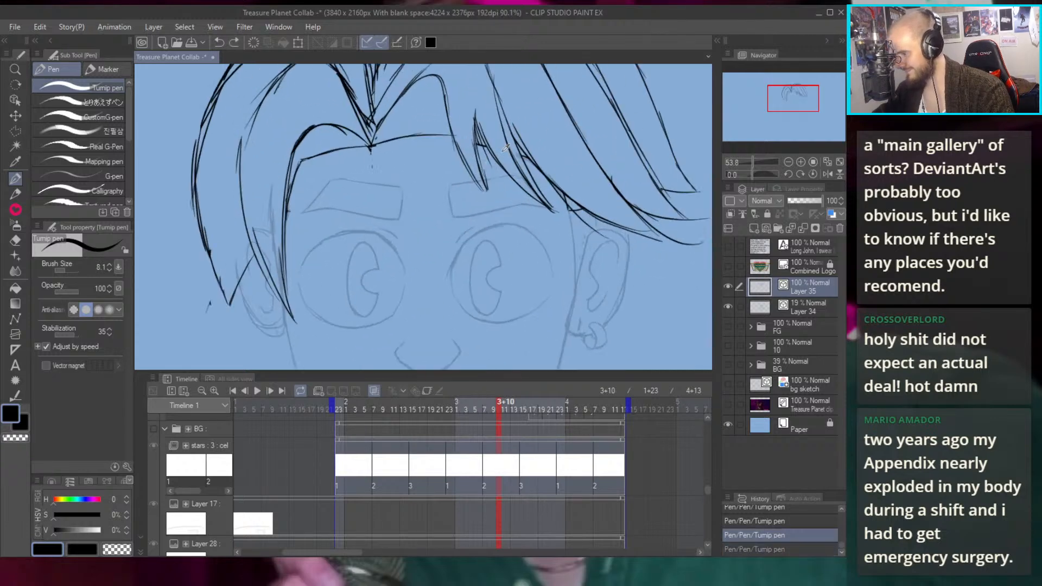
pyautogui.scroll(-5, 501, 150)
pyautogui.scroll(3, 535, 158)
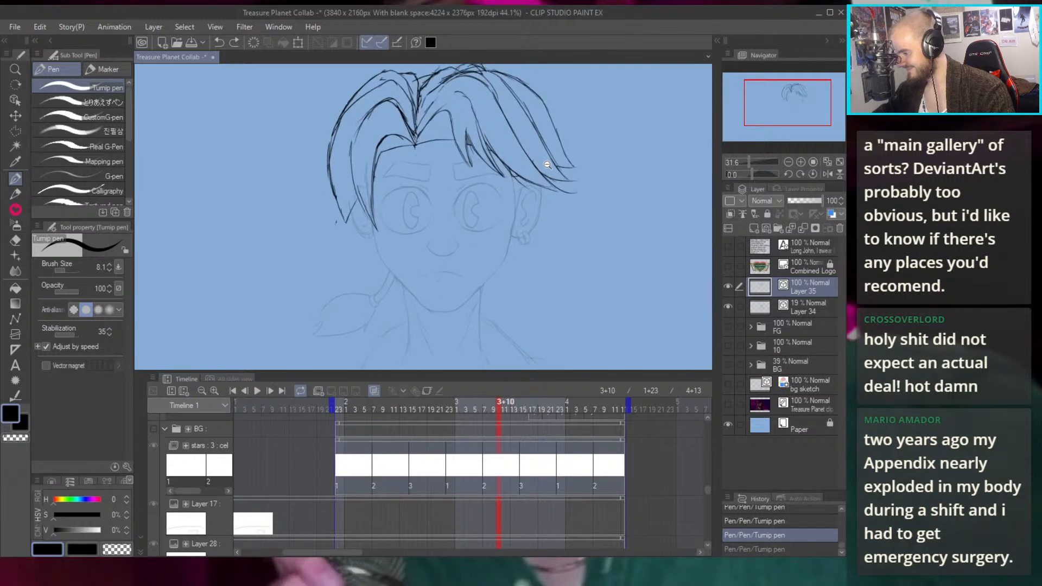
pyautogui.scroll(3, 546, 164)
pyautogui.press('e')
pyautogui.moveTo(474, 163); pyautogui.dragTo(554, 222)
pyautogui.moveTo(432, 198)
pyautogui.mouseDown()
pyautogui.moveTo(501, 159)
pyautogui.moveTo(471, 179)
pyautogui.moveTo(522, 164)
pyautogui.moveTo(416, 189)
pyautogui.moveTo(415, 204)
pyautogui.moveTo(386, 164)
pyautogui.moveTo(439, 181)
pyautogui.mouseUp()
pyautogui.moveTo(462, 222)
pyautogui.mouseDown()
pyautogui.moveTo(445, 196)
pyautogui.moveTo(414, 198)
pyautogui.moveTo(444, 227)
pyautogui.moveTo(443, 216)
pyautogui.moveTo(453, 220)
pyautogui.moveTo(450, 278)
pyautogui.moveTo(421, 208)
pyautogui.moveTo(502, 174)
pyautogui.mouseUp()
pyautogui.press('p')
pyautogui.scroll(3, 429, 179)
pyautogui.hotkey('ctrl', 'z')
pyautogui.hotkey('ctrl', 'z')
pyautogui.scroll(-4, 492, 199)
pyautogui.scroll(2, 492, 199)
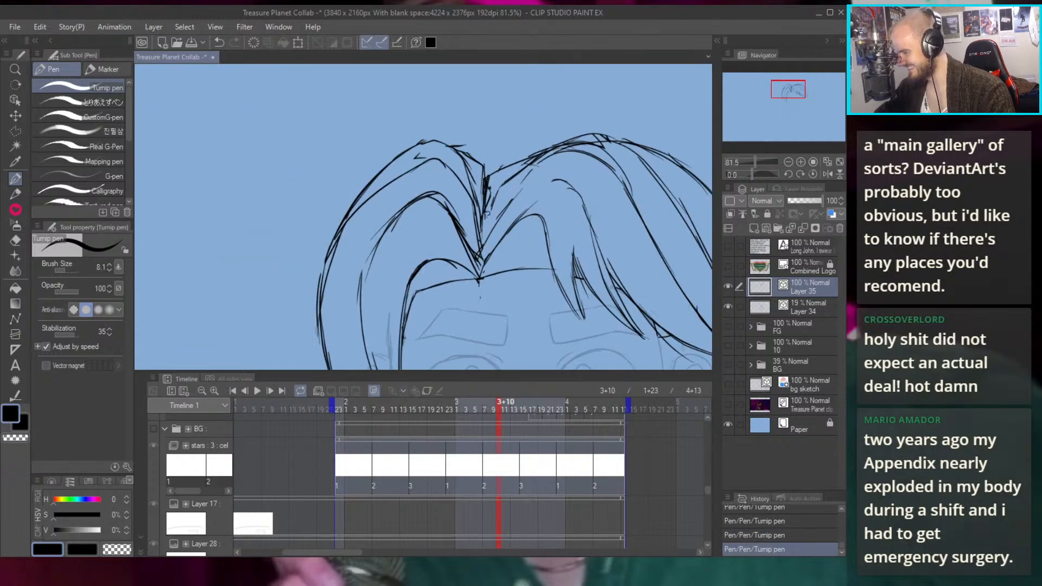
# Erase the outermost lock on the right side of the hair and draw a narrower outer strand from the crown towards the fringe tip
pyautogui.scroll(-5, 600, 145)
pyautogui.scroll(4, 588, 216)
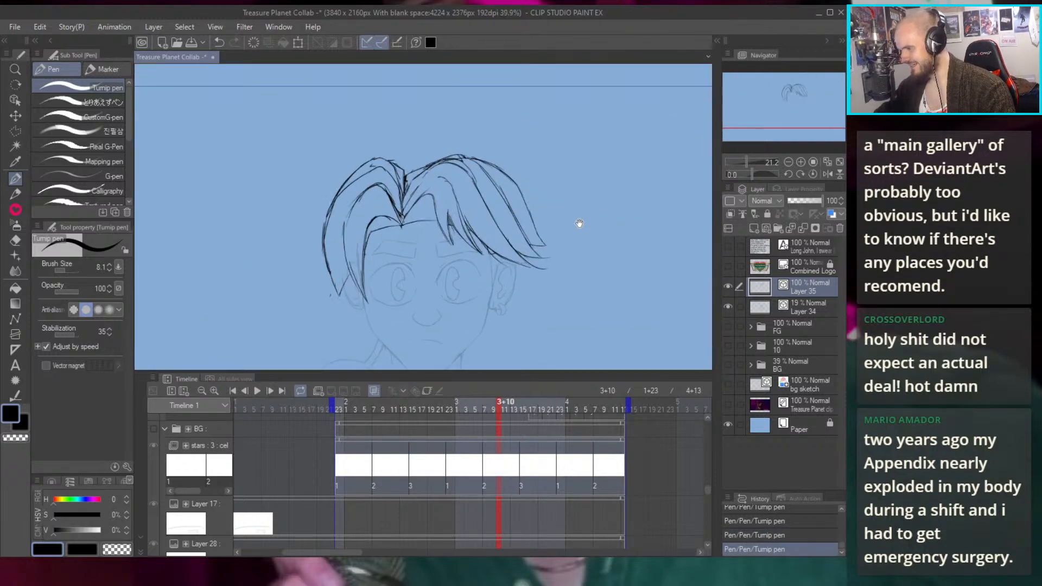
pyautogui.moveTo(577, 224); pyautogui.dragTo(555, 261)
pyautogui.press('e')
pyautogui.moveTo(488, 231)
pyautogui.mouseDown()
pyautogui.moveTo(456, 186)
pyautogui.moveTo(514, 257)
pyautogui.moveTo(502, 243)
pyautogui.moveTo(522, 298)
pyautogui.mouseUp()
pyautogui.press('p')
pyautogui.moveTo(440, 194)
pyautogui.mouseDown()
pyautogui.moveTo(475, 234)
pyautogui.moveTo(475, 225)
pyautogui.moveTo(493, 268)
pyautogui.mouseUp()
pyautogui.moveTo(472, 224); pyautogui.dragTo(501, 292)
pyautogui.moveTo(474, 242); pyautogui.dragTo(492, 266)
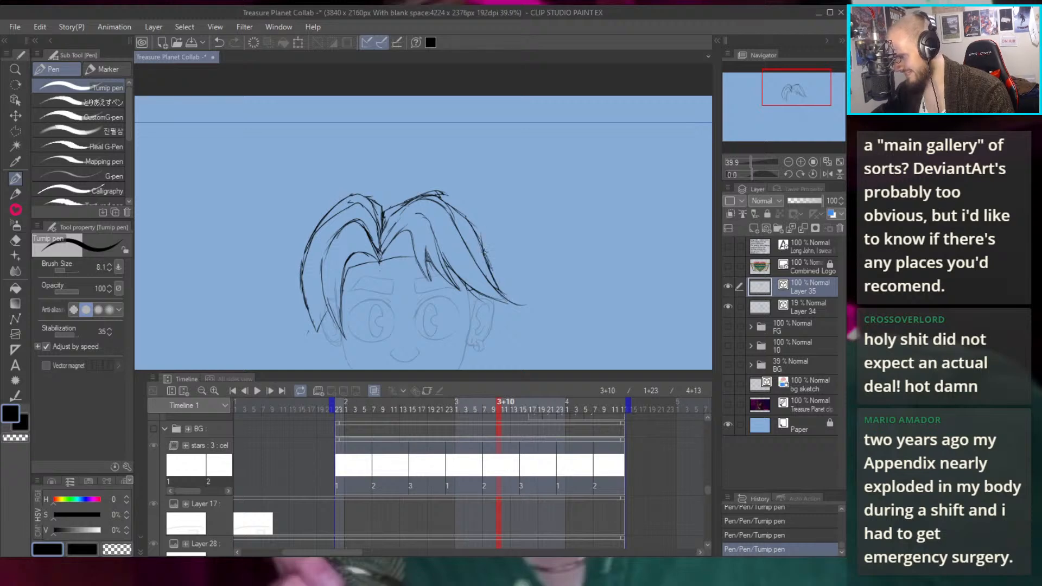
pyautogui.hotkey('ctrl', 'z')
pyautogui.moveTo(434, 190)
pyautogui.mouseDown()
pyautogui.moveTo(483, 243)
pyautogui.moveTo(476, 222)
pyautogui.moveTo(496, 286)
pyautogui.mouseUp()
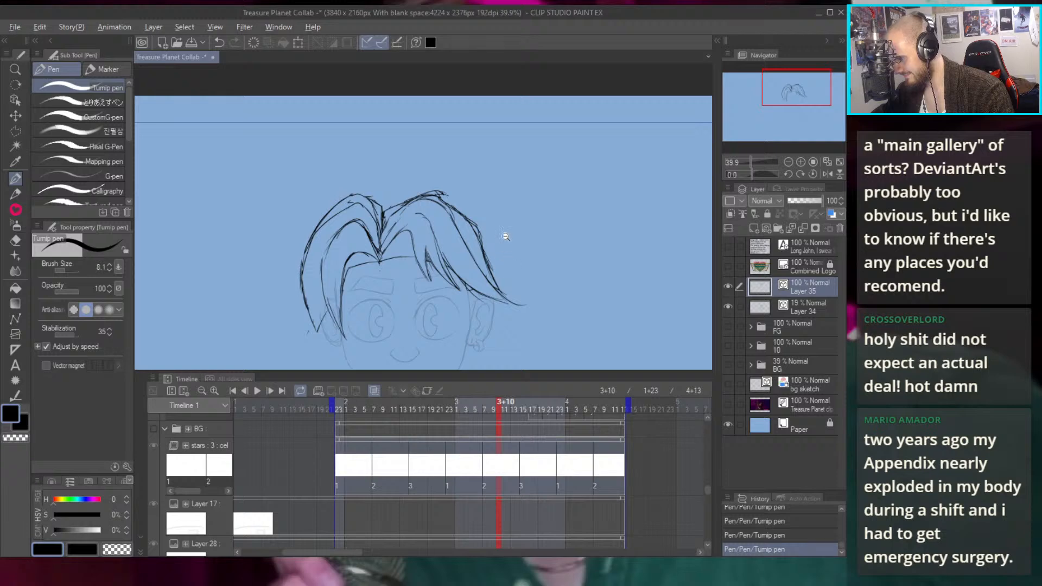
pyautogui.scroll(-5, 500, 244)
pyautogui.scroll(4, 526, 214)
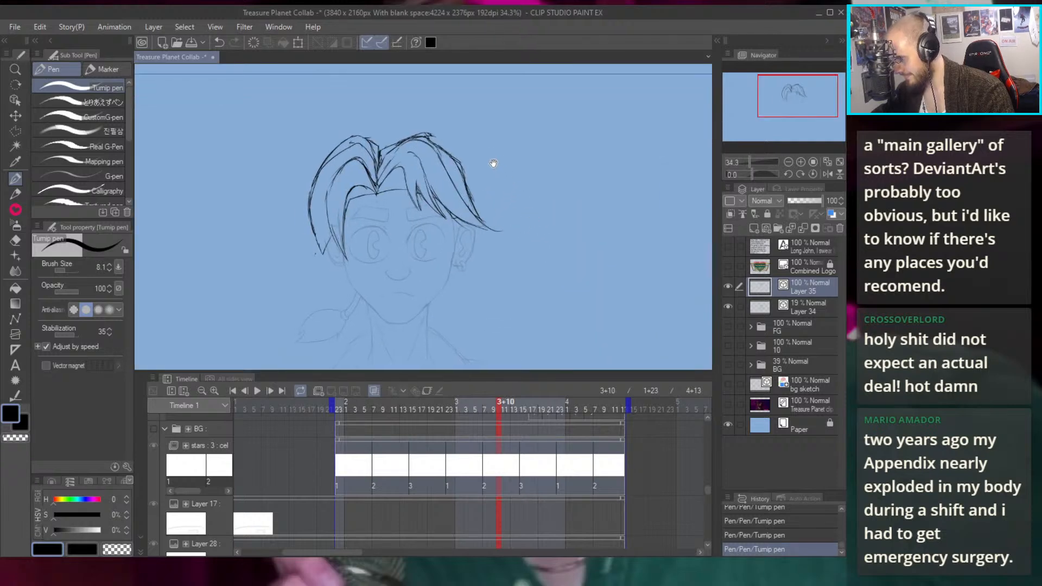
# Erase the lower part of the right outer strand and redraw it with a fuller curve sweeping down to the lock's tip
pyautogui.scroll(2, 452, 123)
pyautogui.moveTo(399, 167); pyautogui.dragTo(444, 213)
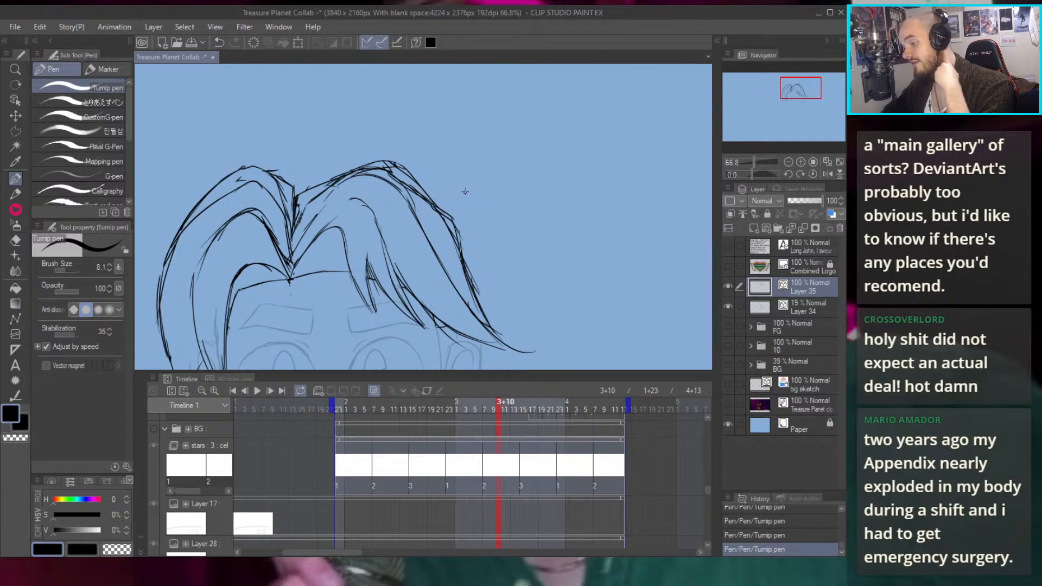
pyautogui.moveTo(497, 203)
pyautogui.mouseDown()
pyautogui.moveTo(482, 142)
pyautogui.moveTo(458, 182)
pyautogui.moveTo(458, 228)
pyautogui.mouseUp()
pyautogui.hotkey('ctrl', 'z')
pyautogui.press('e')
pyautogui.moveTo(422, 178); pyautogui.dragTo(455, 256)
pyautogui.moveTo(478, 266)
pyautogui.mouseDown()
pyautogui.moveTo(454, 244)
pyautogui.moveTo(474, 267)
pyautogui.mouseUp()
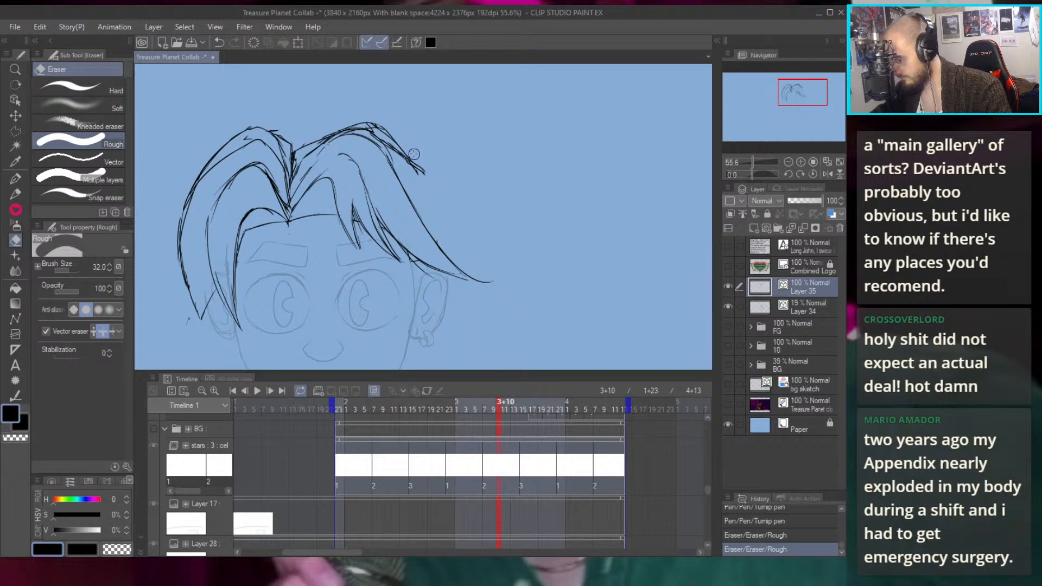
pyautogui.press('p')
pyautogui.moveTo(432, 175); pyautogui.dragTo(472, 266)
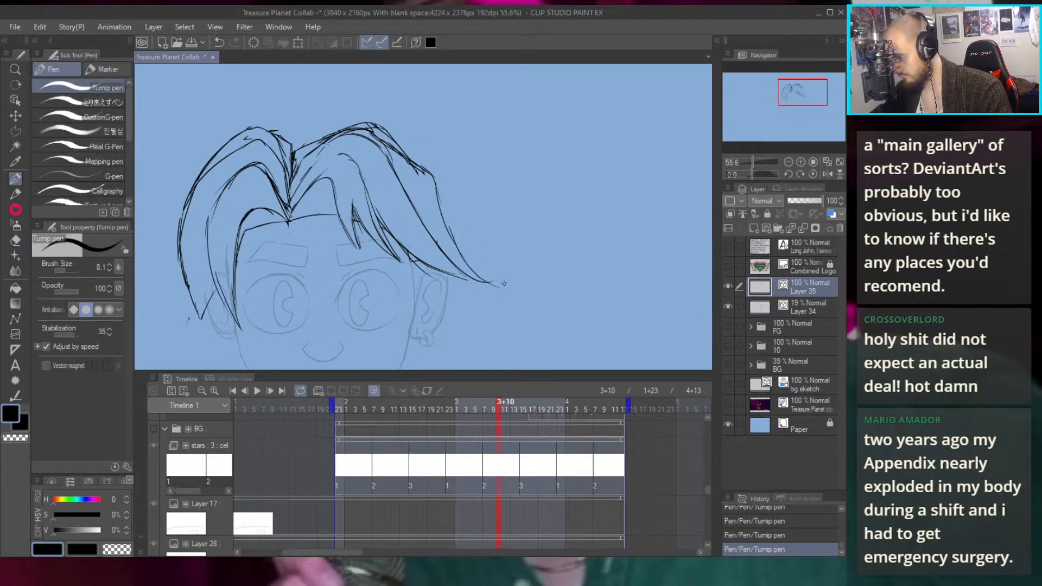
pyautogui.hotkey('ctrl', 'z')
pyautogui.moveTo(442, 223)
pyautogui.mouseDown()
pyautogui.moveTo(468, 264)
pyautogui.moveTo(501, 278)
pyautogui.mouseUp()
pyautogui.moveTo(459, 245); pyautogui.dragTo(405, 169)
pyautogui.moveTo(451, 225); pyautogui.dragTo(498, 139)
pyautogui.moveTo(391, 190); pyautogui.dragTo(440, 241)
# Draw a thin strand just inside the edge of the outer left lock, rising from its tip towards the crown
pyautogui.moveTo(351, 290)
pyautogui.mouseDown()
pyautogui.moveTo(374, 282)
pyautogui.moveTo(361, 345)
pyautogui.moveTo(340, 144)
pyautogui.mouseUp()
pyautogui.hotkey('ctrl', 'z')
pyautogui.moveTo(358, 345); pyautogui.dragTo(334, 156)
pyautogui.hotkey('ctrl', 'z')
pyautogui.moveTo(358, 345); pyautogui.dragTo(340, 208)
pyautogui.moveTo(343, 267); pyautogui.dragTo(338, 196)
pyautogui.hotkey('ctrl', 'z')
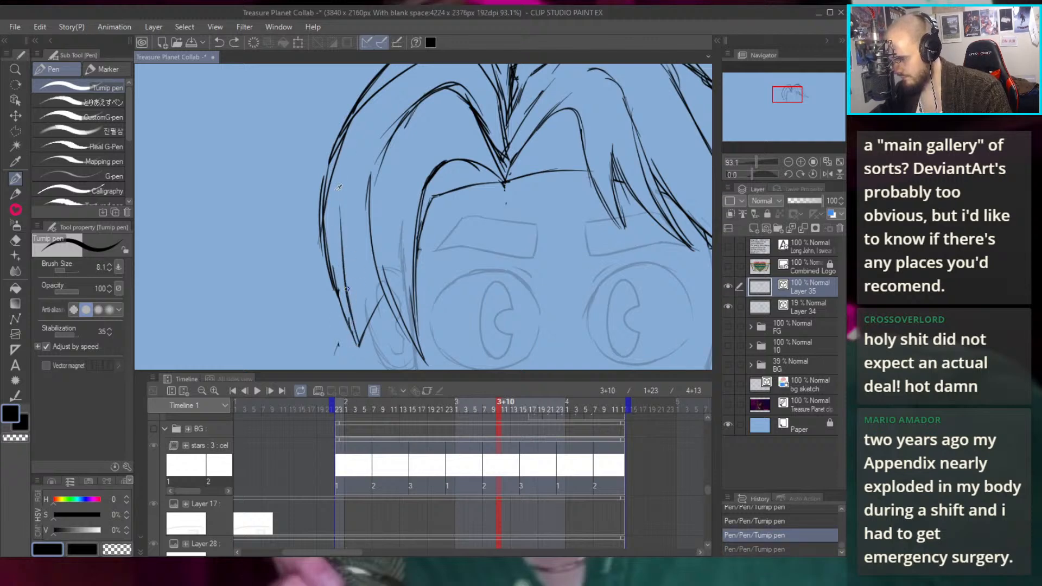
pyautogui.hotkey('ctrl', 'Left')
pyautogui.moveTo(342, 256); pyautogui.dragTo(337, 208)
pyautogui.moveTo(341, 252)
pyautogui.mouseDown()
pyautogui.moveTo(342, 184)
pyautogui.moveTo(338, 216)
pyautogui.moveTo(358, 140)
pyautogui.mouseUp()
pyautogui.moveTo(343, 180)
pyautogui.mouseDown()
pyautogui.moveTo(356, 177)
pyautogui.moveTo(325, 276)
pyautogui.moveTo(425, 147)
pyautogui.moveTo(418, 65)
pyautogui.moveTo(521, 152)
pyautogui.moveTo(463, 192)
pyautogui.mouseUp()
pyautogui.hotkey('ctrl', 'z')
pyautogui.moveTo(383, 233)
pyautogui.mouseDown()
pyautogui.moveTo(388, 245)
pyautogui.moveTo(423, 247)
pyautogui.moveTo(477, 186)
pyautogui.moveTo(450, 114)
pyautogui.moveTo(497, 124)
pyautogui.mouseUp()
# Erase the faint face-sketch lines on Layer 34 where the hair locks overlap the ears and forehead
pyautogui.scroll(3, 395, 302)
pyautogui.moveTo(496, 124); pyautogui.dragTo(492, 157)
pyautogui.moveTo(492, 206)
pyautogui.mouseDown()
pyautogui.moveTo(477, 133)
pyautogui.moveTo(494, 174)
pyautogui.moveTo(569, 129)
pyautogui.moveTo(562, 135)
pyautogui.mouseUp()
pyautogui.click(796, 306)
pyautogui.scroll(3, 373, 213)
pyautogui.press('e')
pyautogui.moveTo(407, 223); pyautogui.dragTo(408, 190)
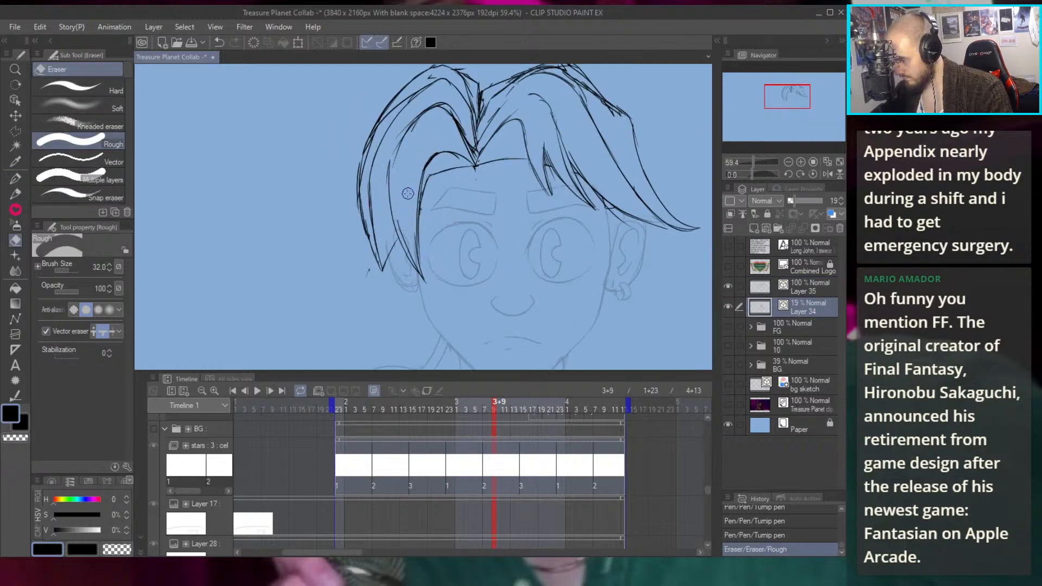
pyautogui.moveTo(396, 232); pyautogui.dragTo(388, 245)
pyautogui.moveTo(387, 247); pyautogui.dragTo(392, 223)
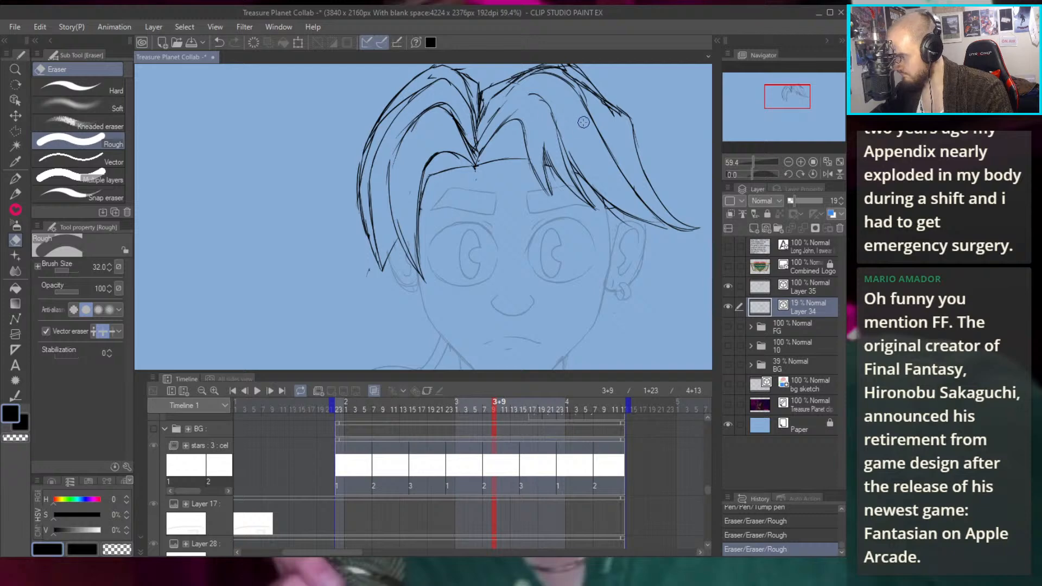
pyautogui.moveTo(535, 147); pyautogui.dragTo(538, 153)
pyautogui.scroll(3, 532, 153)
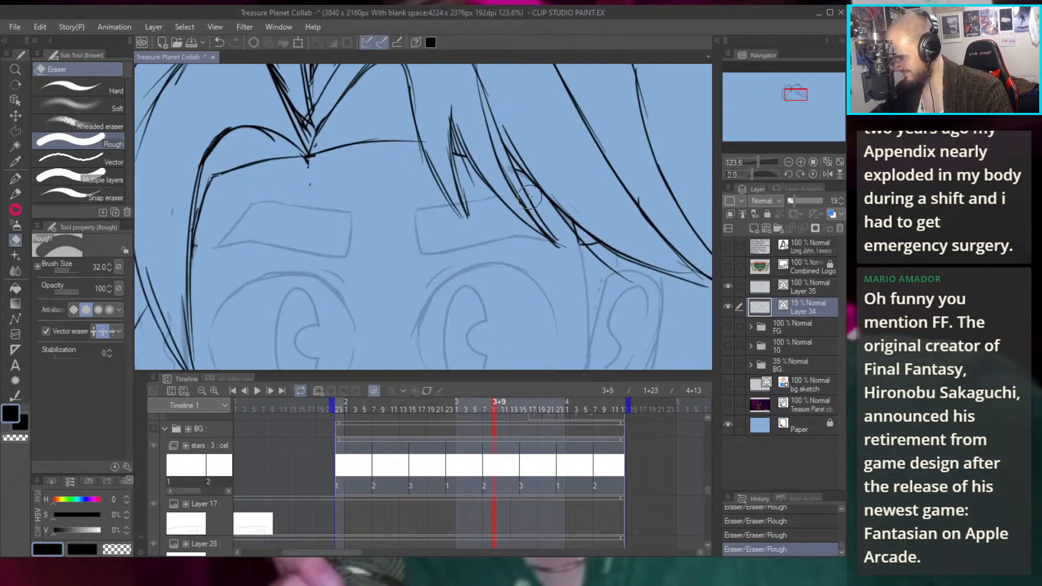
pyautogui.scroll(-5, 597, 205)
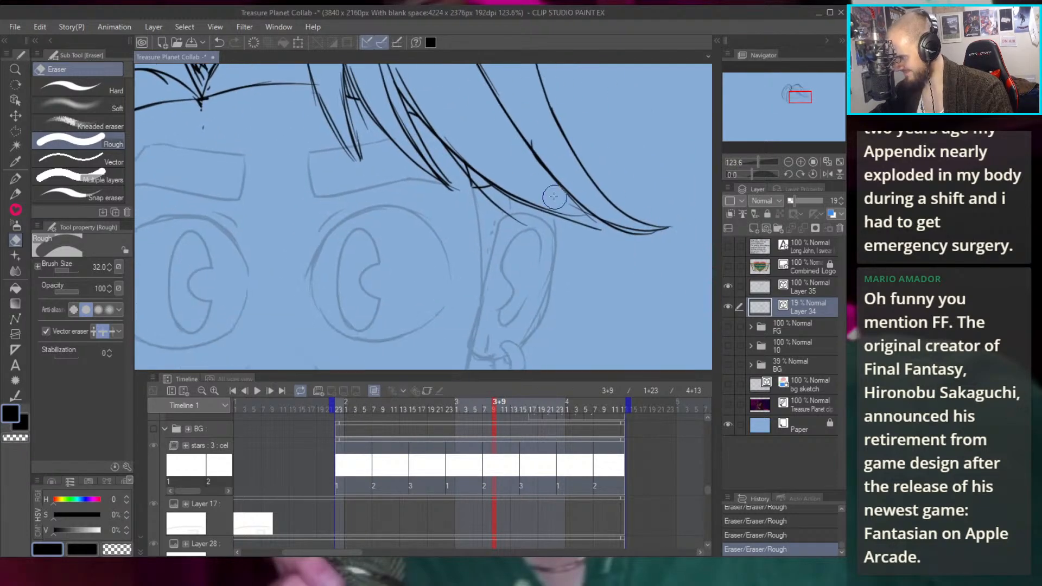
pyautogui.scroll(2, 588, 175)
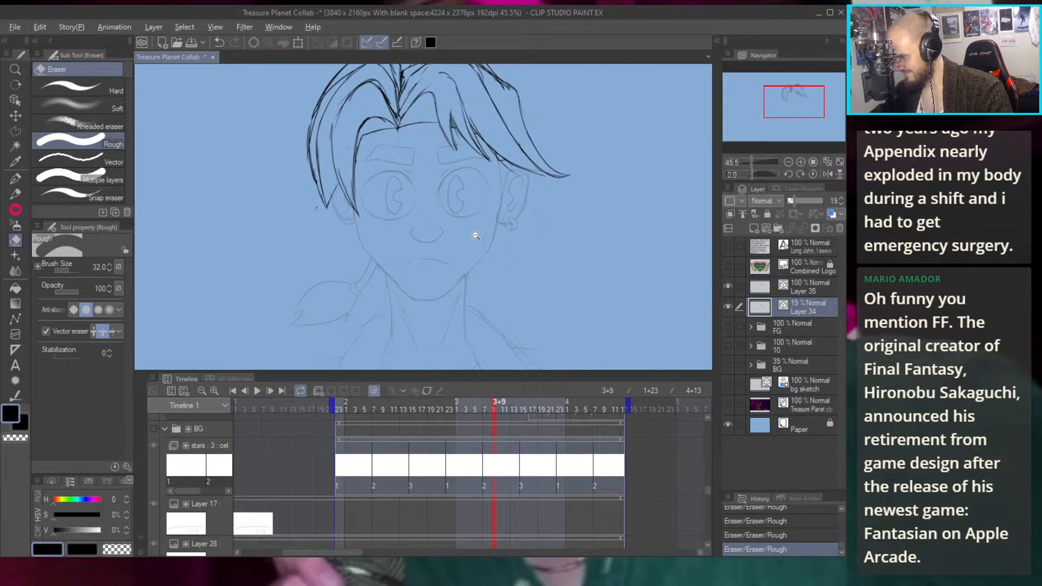
# Redraw the lower edge and lobe of the left ear on Layer 34 with the Turnip pen
pyautogui.scroll(1, 353, 229)
pyautogui.scroll(3, 353, 229)
pyautogui.press('p')
pyautogui.click(382, 209)
pyautogui.moveTo(382, 210)
pyautogui.mouseDown()
pyautogui.moveTo(362, 202)
pyautogui.moveTo(391, 210)
pyautogui.mouseUp()
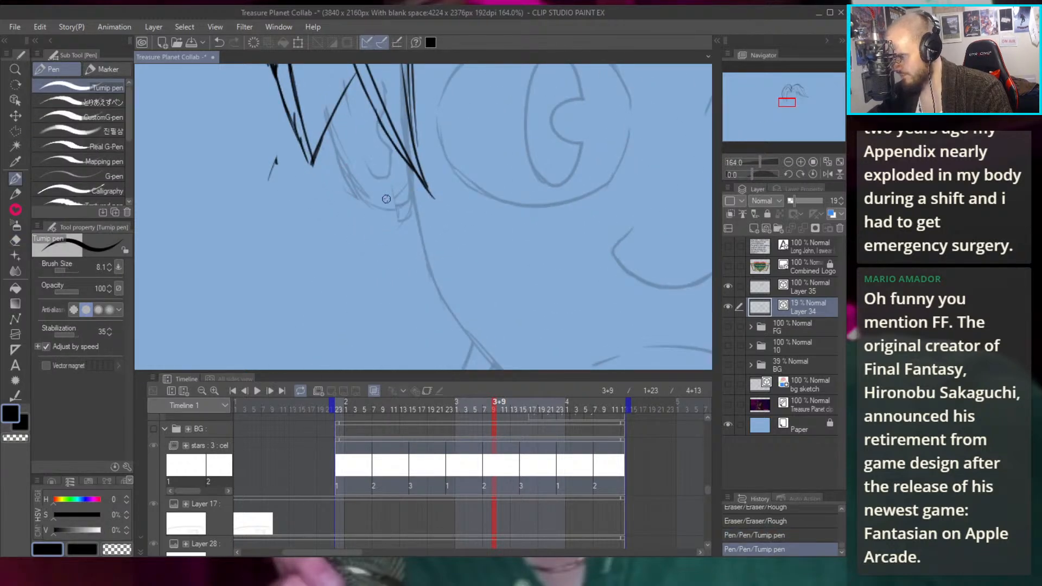
pyautogui.moveTo(344, 167)
pyautogui.mouseDown()
pyautogui.moveTo(388, 230)
pyautogui.moveTo(418, 236)
pyautogui.moveTo(402, 210)
pyautogui.mouseUp()
pyautogui.scroll(-5, 424, 184)
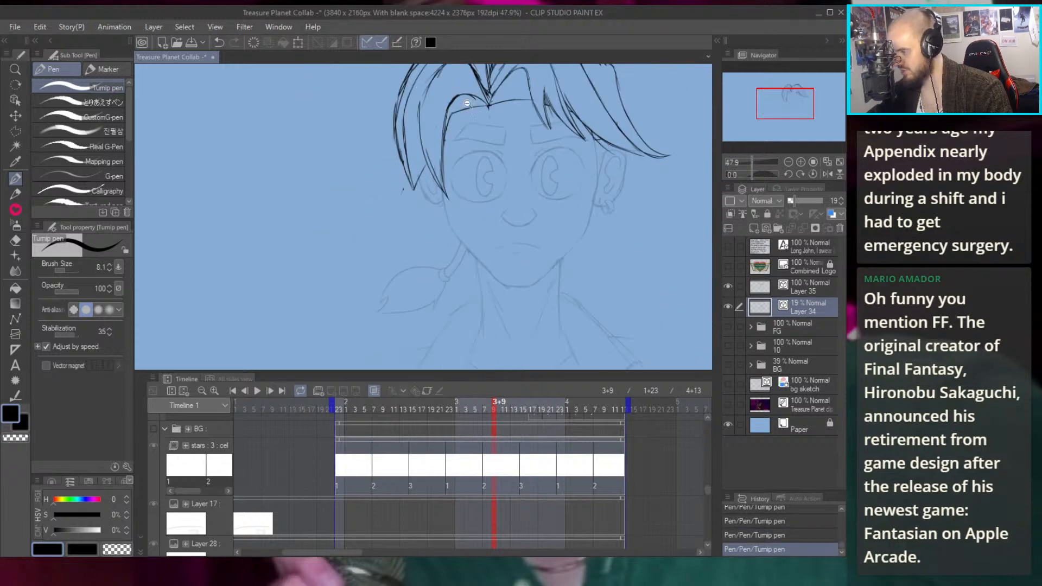
# Thicken the outlines of the eyes and eyebrows on Layer 34 using the Adjust line width tool
pyautogui.moveTo(488, 90); pyautogui.dragTo(516, 158)
pyautogui.moveTo(589, 170); pyautogui.dragTo(473, 175)
pyautogui.moveTo(534, 136); pyautogui.dragTo(500, 128)
pyautogui.moveTo(561, 156); pyautogui.dragTo(600, 179)
pyautogui.moveTo(478, 171)
pyautogui.mouseDown()
pyautogui.moveTo(496, 186)
pyautogui.moveTo(472, 179)
pyautogui.moveTo(456, 152)
pyautogui.moveTo(603, 172)
pyautogui.mouseUp()
pyautogui.press('y')
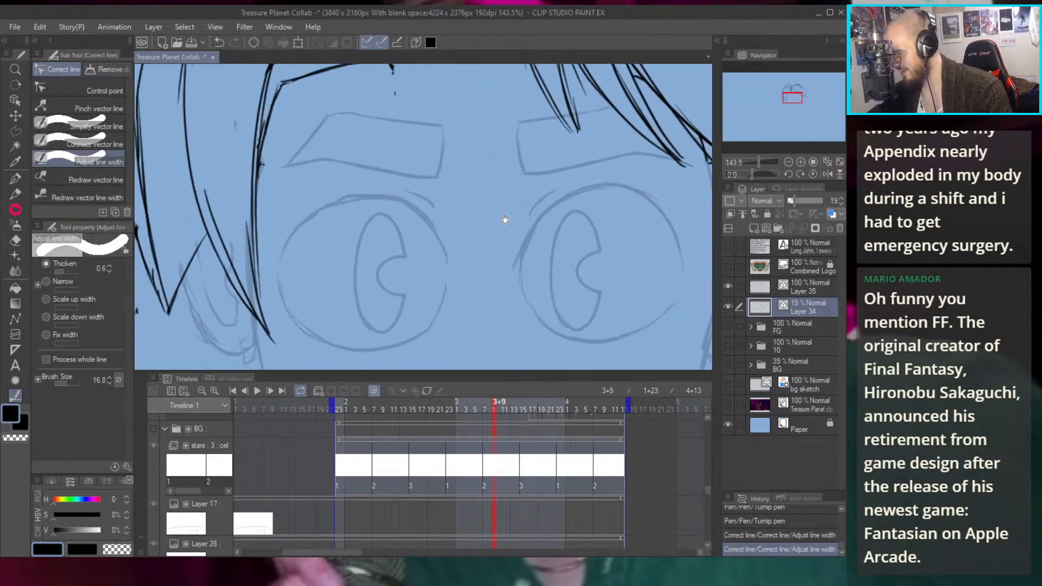
pyautogui.moveTo(363, 247); pyautogui.dragTo(468, 259)
pyautogui.moveTo(462, 195)
pyautogui.mouseDown()
pyautogui.moveTo(387, 201)
pyautogui.moveTo(384, 99)
pyautogui.moveTo(512, 205)
pyautogui.moveTo(466, 203)
pyautogui.moveTo(431, 175)
pyautogui.moveTo(393, 191)
pyautogui.mouseUp()
pyautogui.moveTo(277, 222)
pyautogui.mouseDown()
pyautogui.moveTo(440, 256)
pyautogui.moveTo(407, 230)
pyautogui.mouseUp()
pyautogui.moveTo(597, 231); pyautogui.dragTo(568, 222)
pyautogui.moveTo(554, 176)
pyautogui.mouseDown()
pyautogui.moveTo(532, 164)
pyautogui.moveTo(478, 95)
pyautogui.moveTo(573, 172)
pyautogui.moveTo(474, 170)
pyautogui.moveTo(475, 214)
pyautogui.mouseUp()
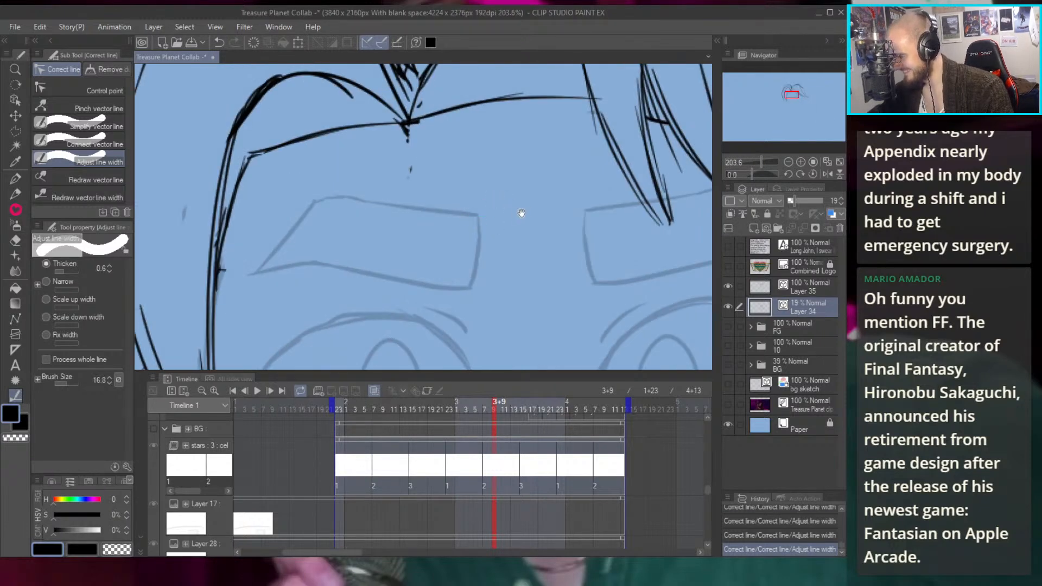
pyautogui.moveTo(579, 209); pyautogui.dragTo(483, 188)
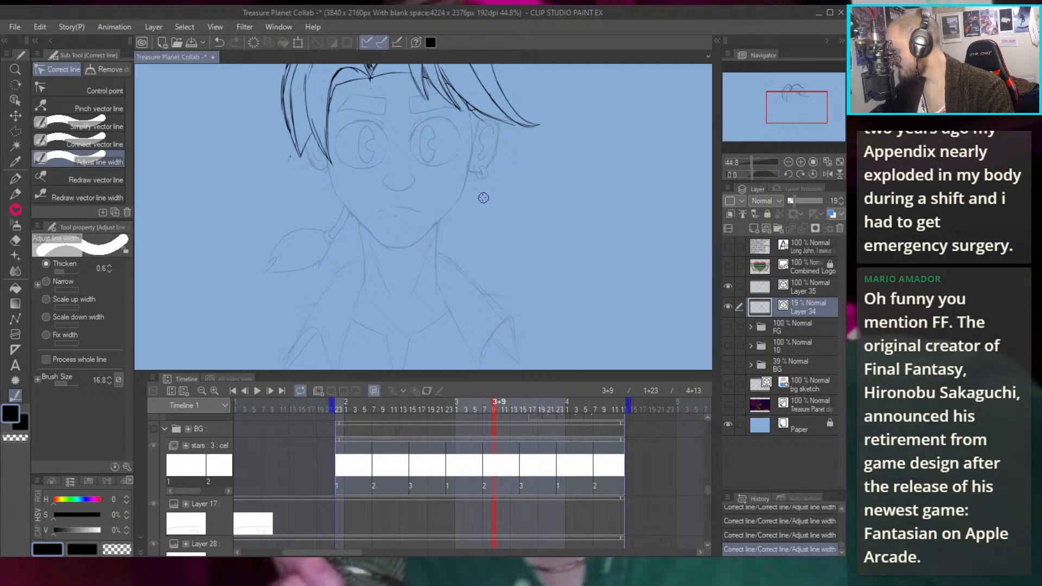
# Raise the opacity of the face sketch on Layer 34 to 100%
pyautogui.press('p')
pyautogui.moveTo(479, 195)
pyautogui.mouseDown()
pyautogui.moveTo(493, 221)
pyautogui.moveTo(485, 200)
pyautogui.mouseUp()
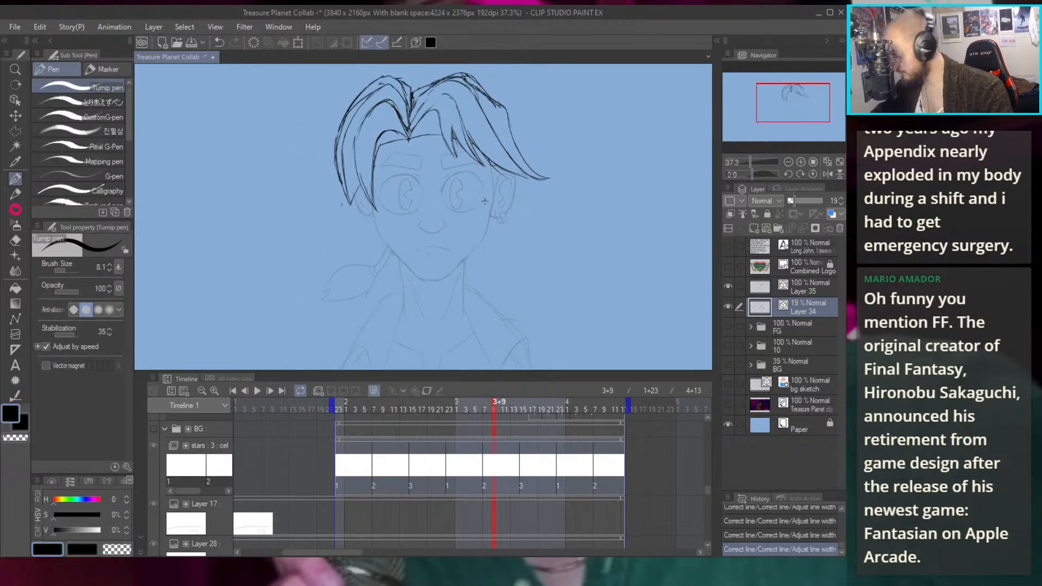
pyautogui.click(798, 291)
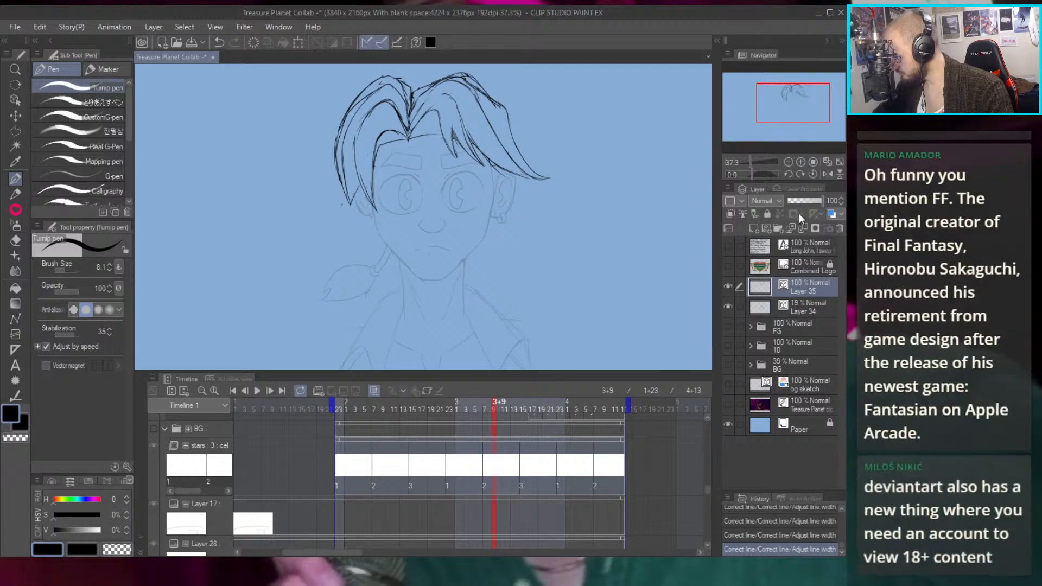
pyautogui.click(804, 311)
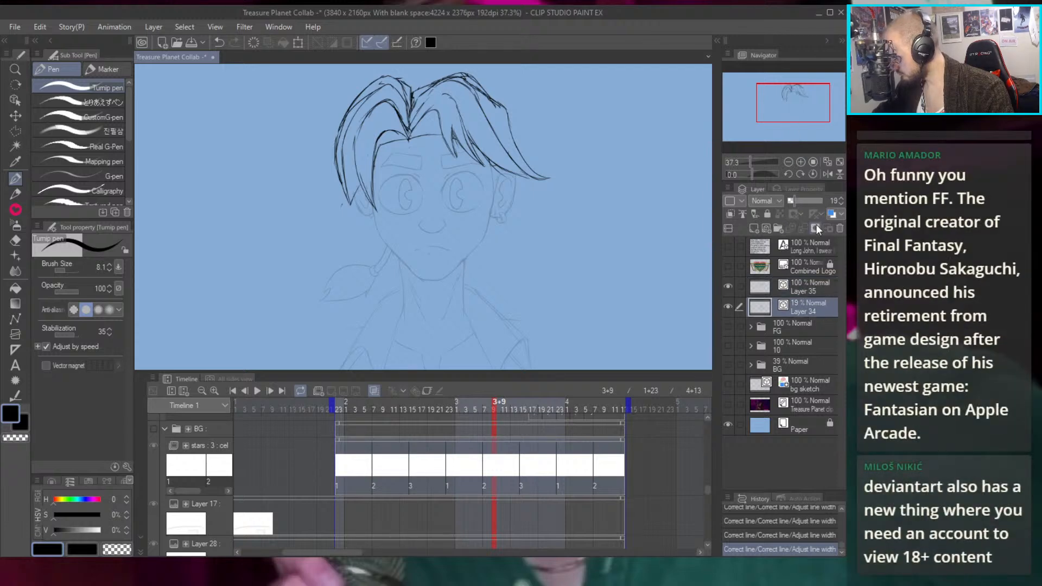
pyautogui.click(822, 200)
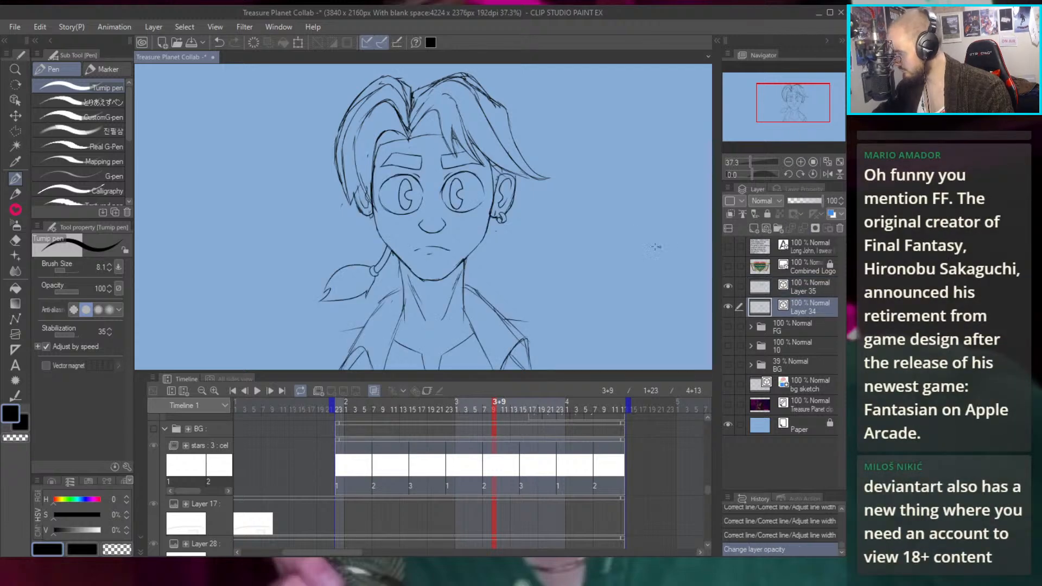
pyautogui.click(629, 251)
pyautogui.moveTo(629, 252); pyautogui.dragTo(562, 214)
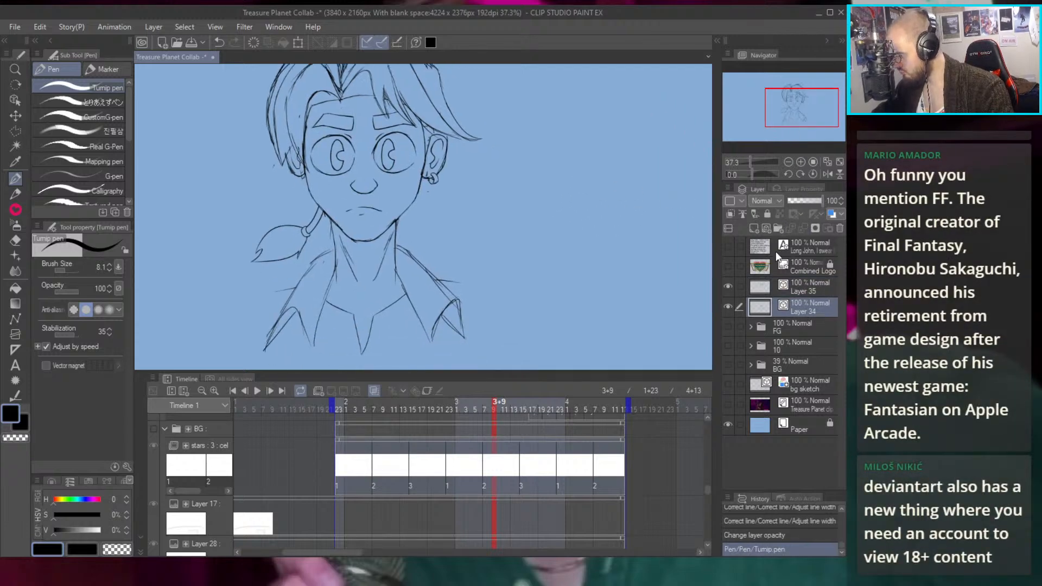
# Try merging Layer 35 into Layer 34 and moving the merged character drawing toward the right side of the canvas
pyautogui.click(799, 288)
pyautogui.click(803, 228)
pyautogui.scroll(-5, 553, 221)
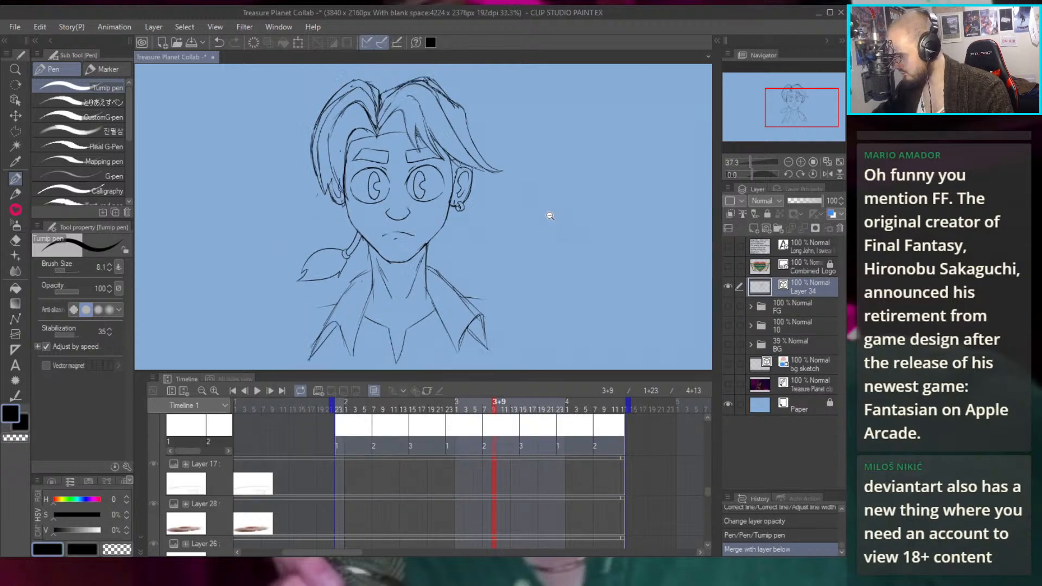
pyautogui.scroll(2, 512, 191)
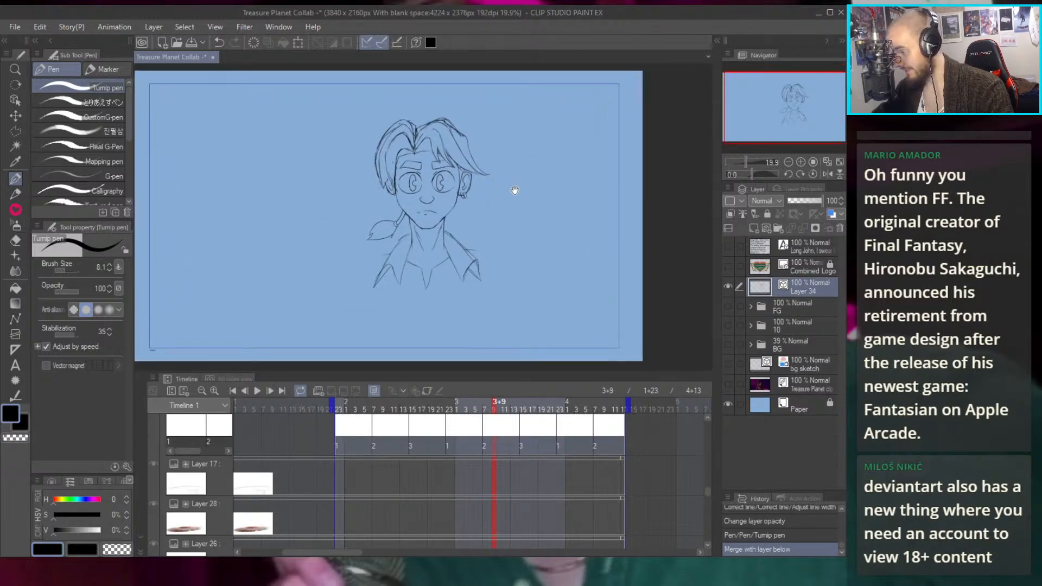
pyautogui.press('k')
pyautogui.moveTo(476, 268)
pyautogui.mouseDown()
pyautogui.moveTo(571, 247)
pyautogui.moveTo(574, 230)
pyautogui.mouseUp()
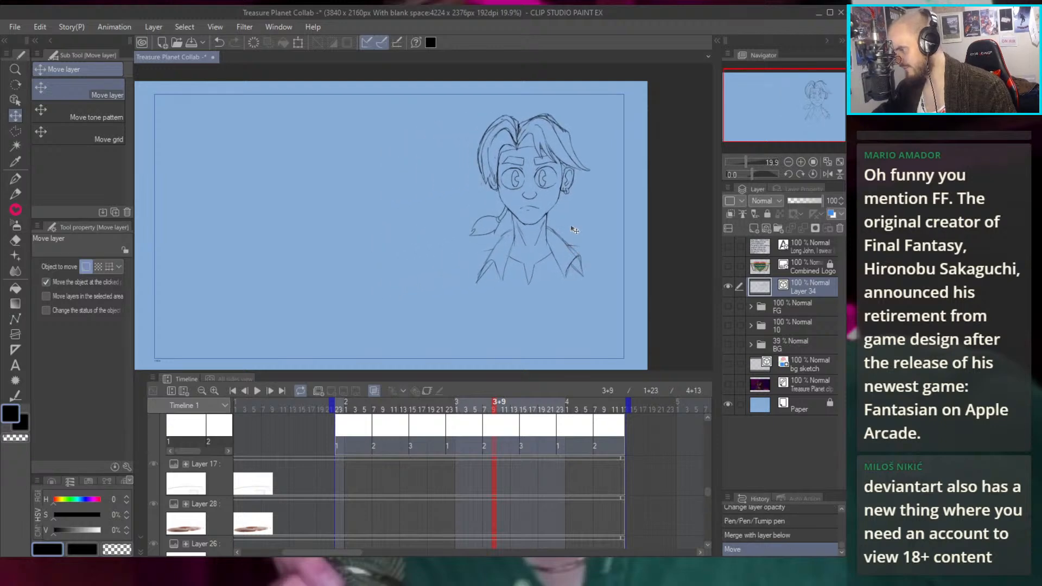
pyautogui.press('p')
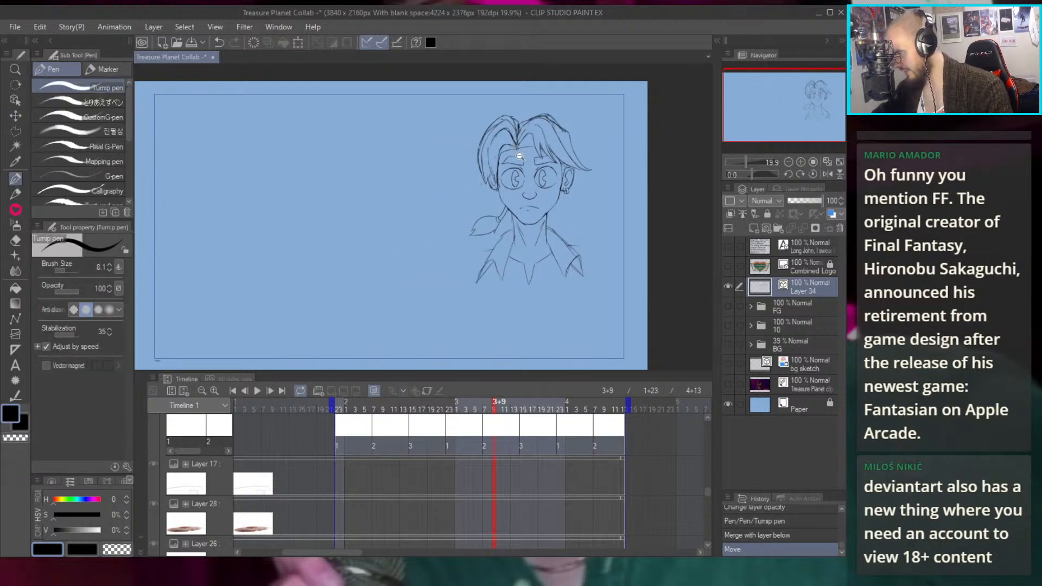
pyautogui.scroll(12, 514, 152)
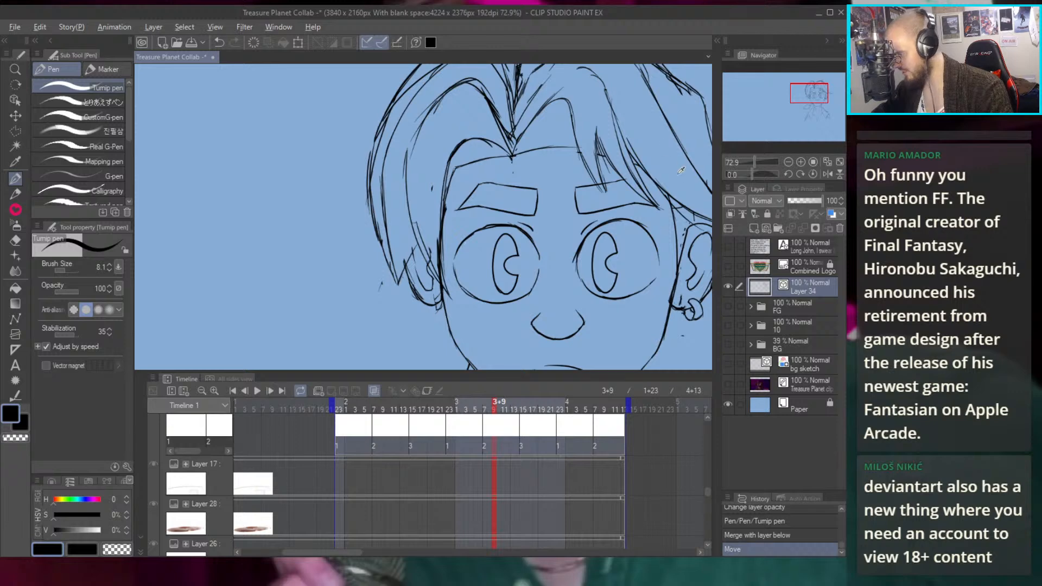
pyautogui.hotkey('ctrl', 'z')
pyautogui.hotkey('ctrl', 'z')
# Set the opacity of the face sketch on Layer 34 to 49% and make the hair layer, Layer 35, active
pyautogui.click(804, 310)
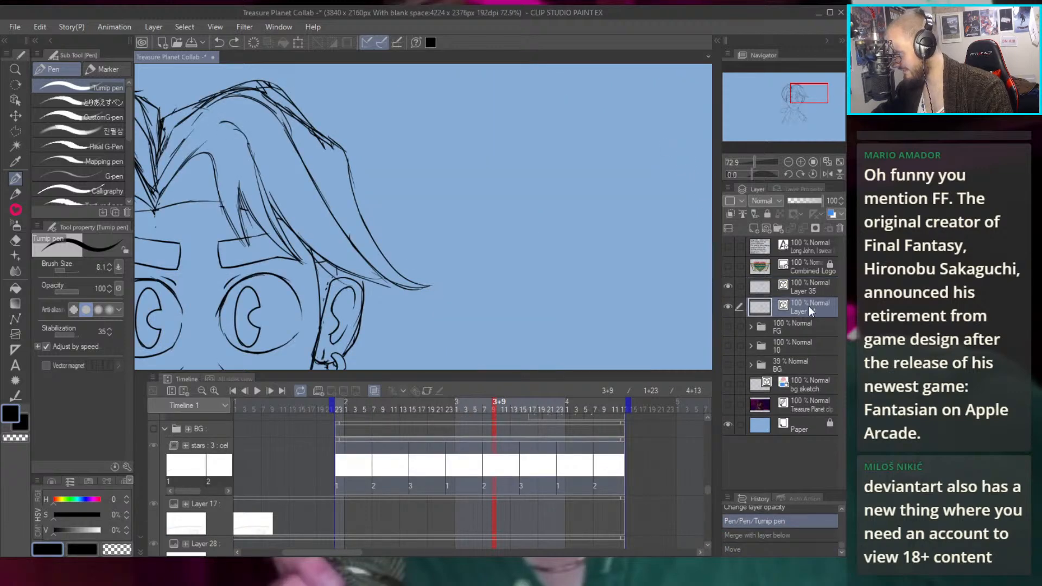
pyautogui.moveTo(811, 196); pyautogui.dragTo(804, 202)
pyautogui.click(808, 288)
# Erase the side hair strands hanging over the left temple and ear on Layer 35
pyautogui.moveTo(442, 273); pyautogui.dragTo(574, 202)
pyautogui.scroll(3, 574, 202)
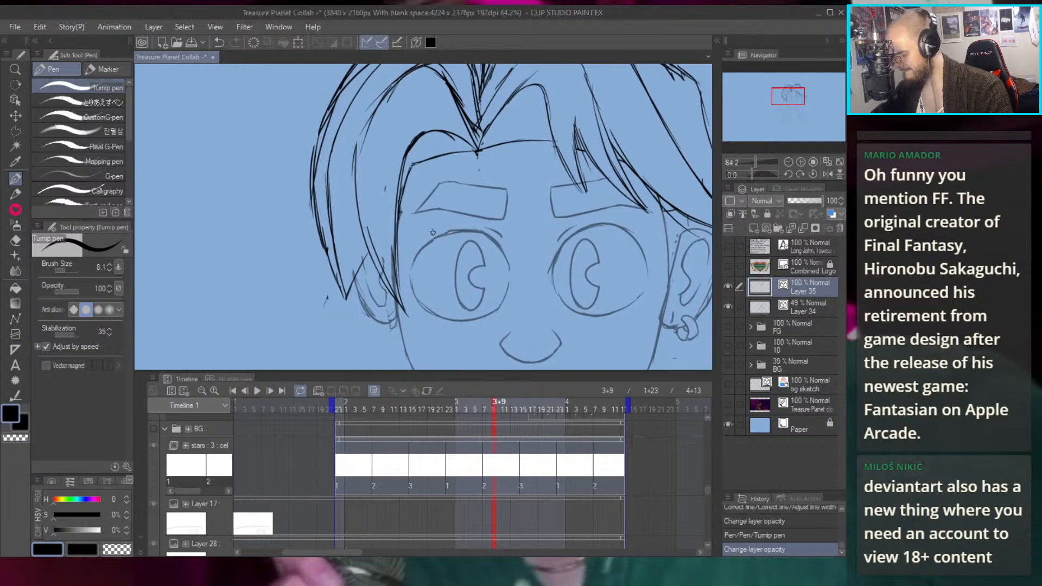
pyautogui.press('e')
pyautogui.moveTo(399, 299); pyautogui.dragTo(389, 163)
pyautogui.moveTo(375, 266)
pyautogui.mouseDown()
pyautogui.moveTo(369, 157)
pyautogui.moveTo(428, 129)
pyautogui.moveTo(390, 155)
pyautogui.moveTo(398, 169)
pyautogui.moveTo(346, 313)
pyautogui.mouseUp()
# Redraw the side strands at the left temple and above the left ear with the Turnip pen
pyautogui.press('p')
pyautogui.hotkey('ctrl', 'z')
pyautogui.moveTo(396, 153); pyautogui.dragTo(354, 244)
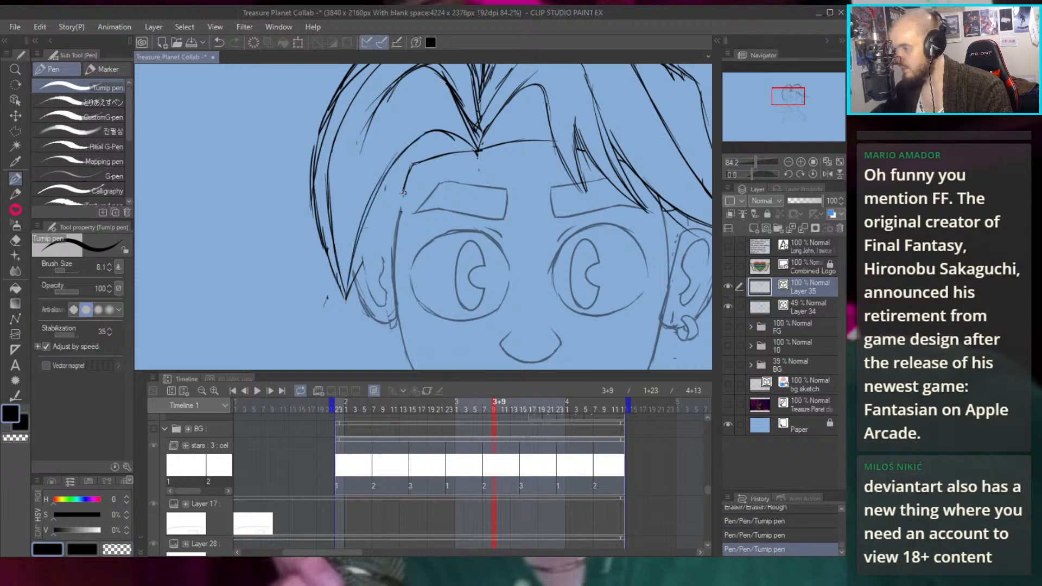
pyautogui.moveTo(402, 198); pyautogui.dragTo(393, 255)
pyautogui.hotkey('ctrl', 'z')
pyautogui.moveTo(407, 176)
pyautogui.mouseDown()
pyautogui.moveTo(392, 253)
pyautogui.moveTo(381, 193)
pyautogui.moveTo(382, 212)
pyautogui.mouseUp()
pyautogui.hotkey('ctrl', 'z')
pyautogui.hotkey('ctrl', 'z')
pyautogui.hotkey('ctrl', 'z')
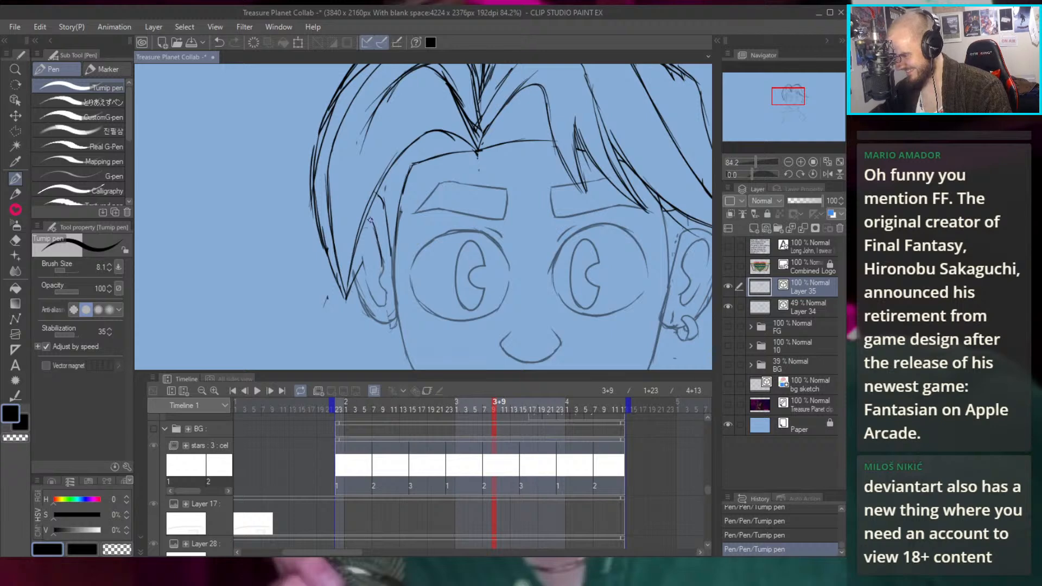
pyautogui.moveTo(410, 182); pyautogui.dragTo(426, 205)
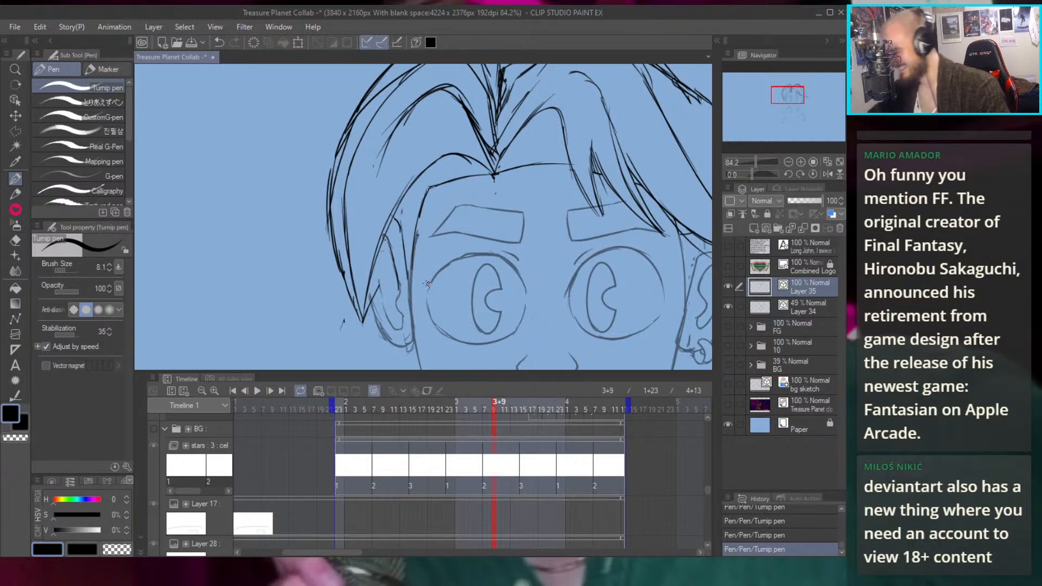
# Select and delete the stray vector strokes beside the left hair lock's tip using the Object tool
pyautogui.scroll(3, 369, 315)
pyautogui.press('o')
pyautogui.click(395, 277)
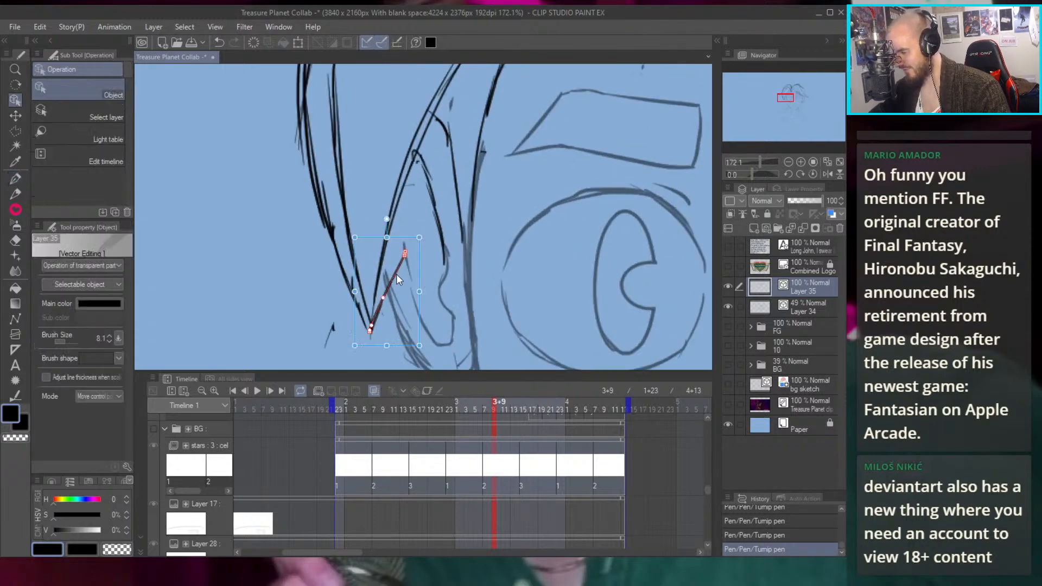
pyautogui.press('Delete')
pyautogui.press('Delete')
# Redraw the pointed tip of the left hair lock with short Turnip pen strokes
pyautogui.press('p')
pyautogui.moveTo(373, 314); pyautogui.dragTo(360, 342)
pyautogui.moveTo(377, 280); pyautogui.dragTo(369, 292)
pyautogui.scroll(-6, 457, 161)
pyautogui.scroll(2, 397, 166)
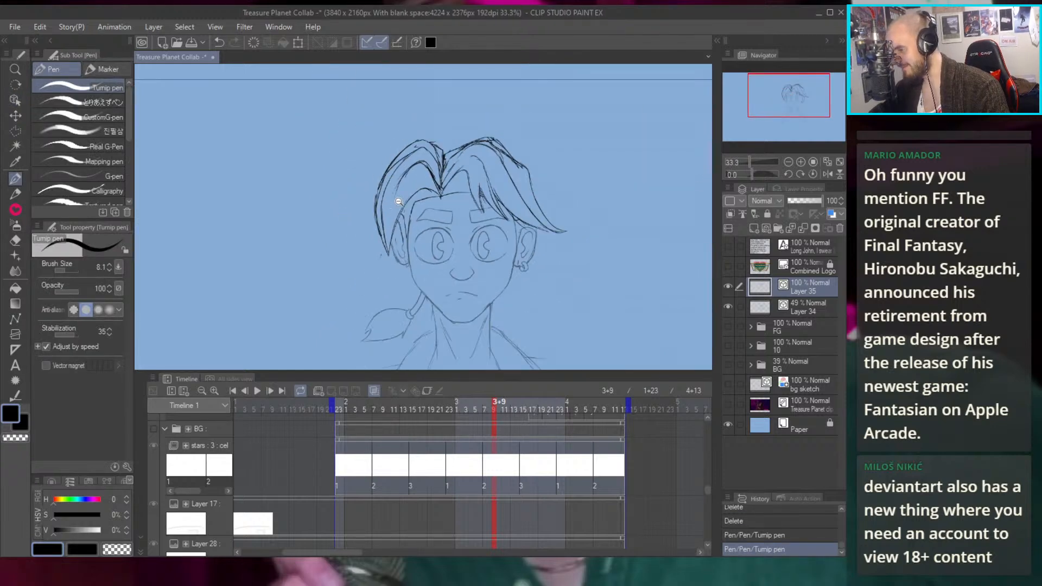
# Draw a long inner strand line rising from the left hair lock's tip into the hair
pyautogui.moveTo(390, 292); pyautogui.dragTo(410, 162)
pyautogui.hotkey('ctrl', 'z')
pyautogui.hotkey('ctrl', 'z')
pyautogui.hotkey('ctrl', 'z')
pyautogui.moveTo(391, 296); pyautogui.dragTo(399, 194)
pyautogui.hotkey('ctrl', 'z')
pyautogui.moveTo(391, 281); pyautogui.dragTo(400, 182)
pyautogui.scroll(-1, 477, 142)
pyautogui.scroll(-1, 476, 142)
pyautogui.scroll(3, 439, 229)
# Erase the rough strand lines in front of the left ear and redraw the thin side strand there
pyautogui.press('e')
pyautogui.moveTo(439, 229)
pyautogui.mouseDown()
pyautogui.moveTo(473, 271)
pyautogui.moveTo(456, 287)
pyautogui.moveTo(472, 232)
pyautogui.mouseUp()
pyautogui.scroll(3, 456, 229)
pyautogui.press('p')
pyautogui.hotkey('ctrl', 'z')
pyautogui.hotkey('ctrl', 'z')
pyautogui.moveTo(491, 302); pyautogui.dragTo(465, 226)
# Try extending the side strand above the left ear upward into the hair
pyautogui.scroll(-4, 500, 239)
pyautogui.scroll(6, 505, 241)
pyautogui.moveTo(459, 261); pyautogui.dragTo(455, 168)
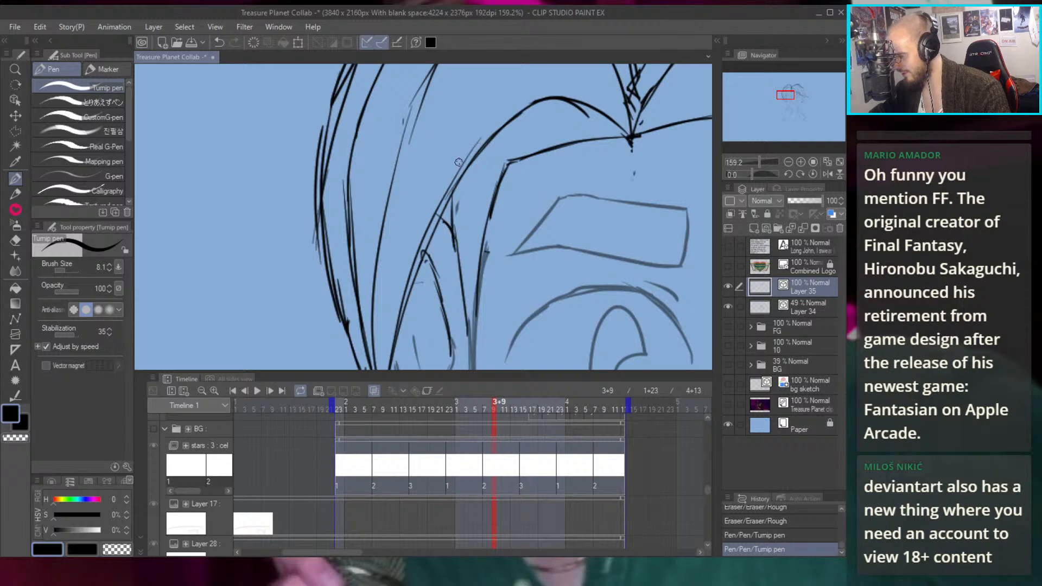
pyautogui.hotkey('ctrl', 'z')
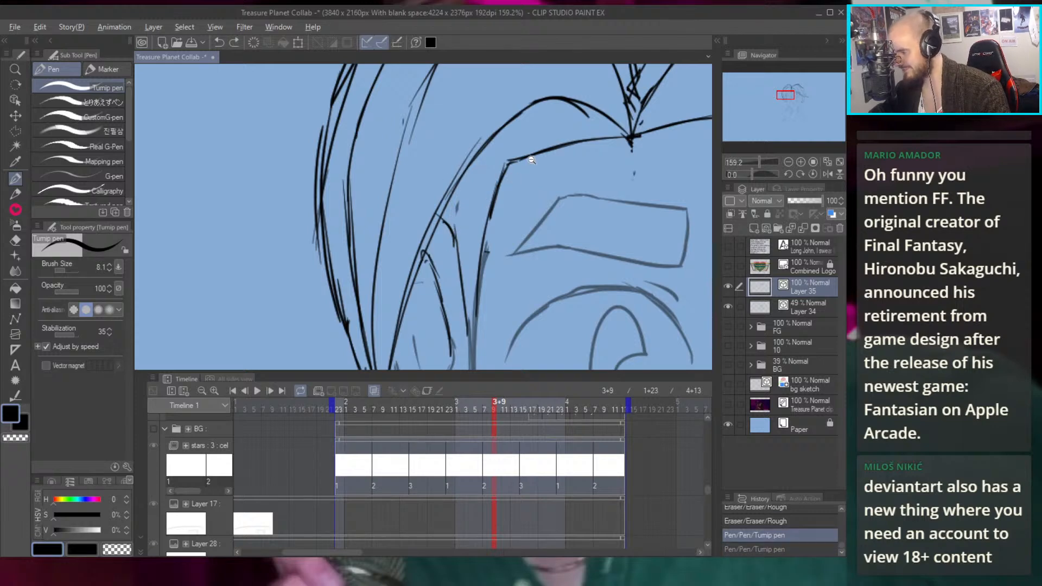
pyautogui.scroll(-6, 528, 165)
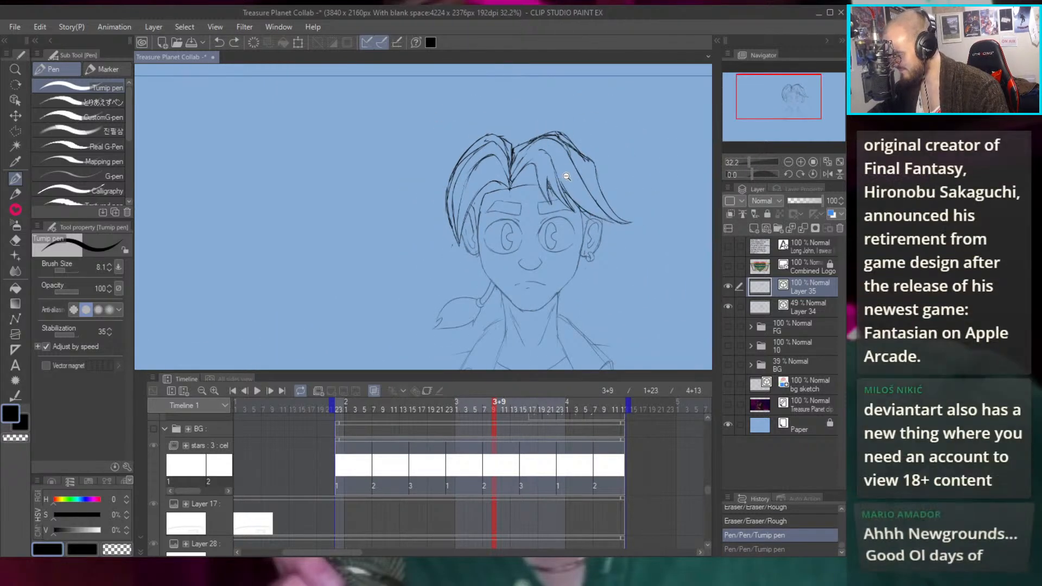
pyautogui.scroll(3, 553, 176)
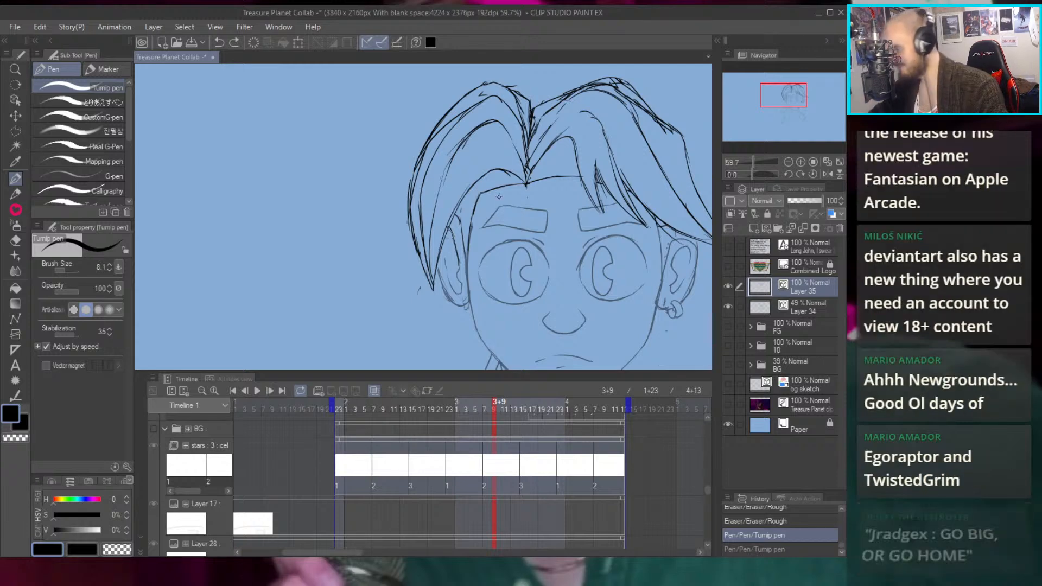
# Try connecting the corner of the forehead hairline to the left hair lock with the Turnip pen
pyautogui.scroll(5, 510, 215)
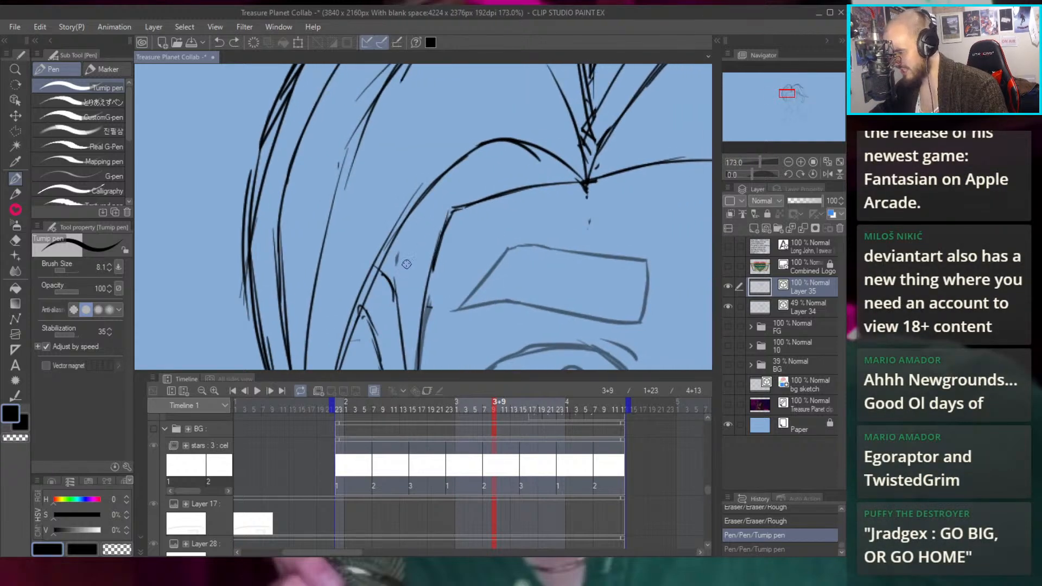
pyautogui.moveTo(451, 211)
pyautogui.mouseDown()
pyautogui.moveTo(417, 204)
pyautogui.moveTo(460, 207)
pyautogui.moveTo(451, 211)
pyautogui.moveTo(415, 145)
pyautogui.moveTo(361, 130)
pyautogui.mouseUp()
pyautogui.hotkey('ctrl', 'z')
pyautogui.hotkey('ctrl', 'z')
pyautogui.hotkey('ctrl', 'z')
pyautogui.scroll(8, 570, 171)
pyautogui.hotkey('ctrl', 'z')
pyautogui.moveTo(488, 183)
pyautogui.mouseDown()
pyautogui.moveTo(429, 201)
pyautogui.moveTo(502, 178)
pyautogui.mouseUp()
pyautogui.hotkey('ctrl', 'z')
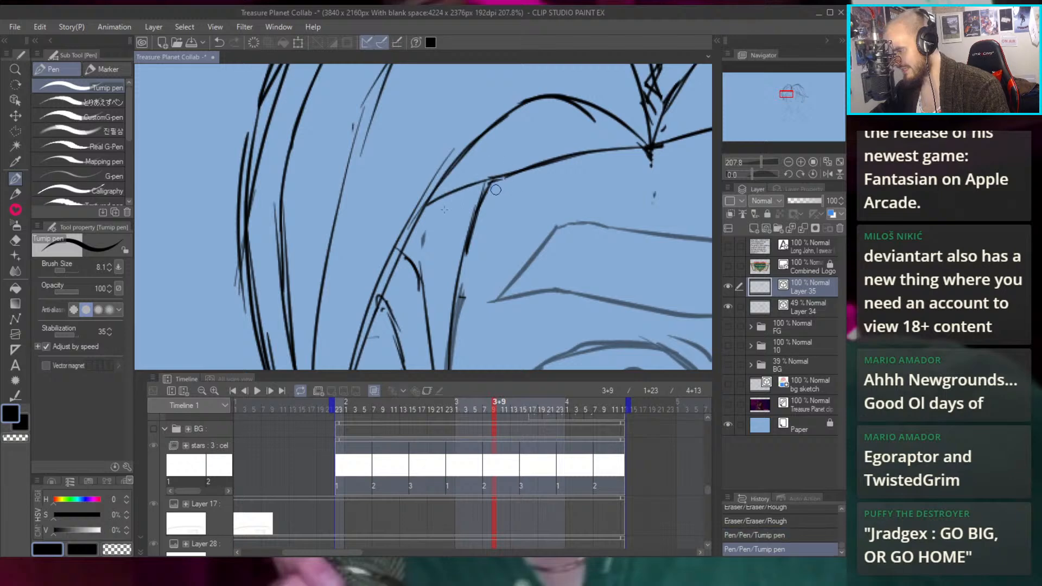
pyautogui.hotkey('ctrl', 'z')
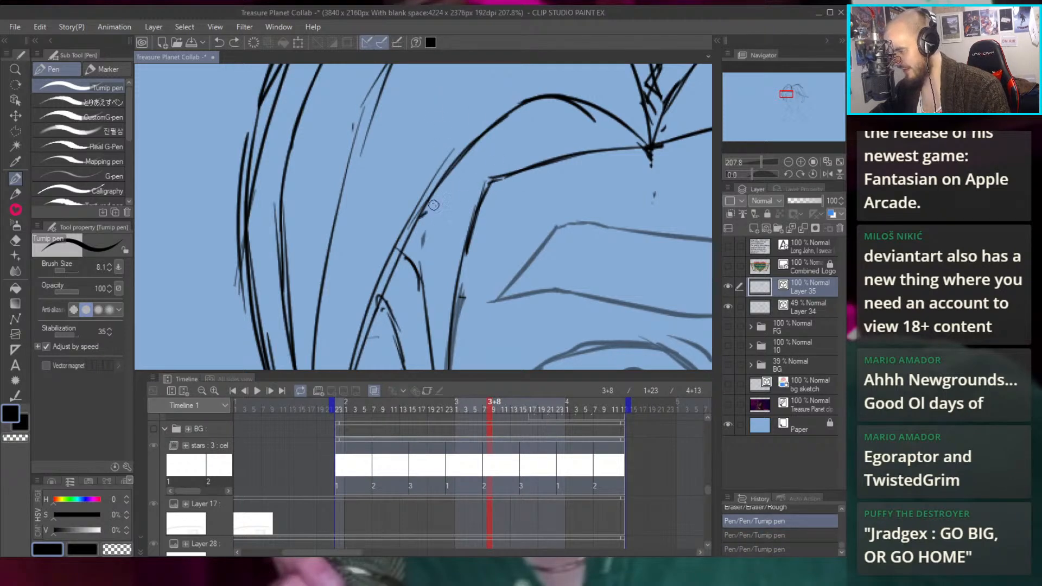
pyautogui.moveTo(423, 214); pyautogui.dragTo(495, 187)
pyautogui.hotkey('ctrl', 'z')
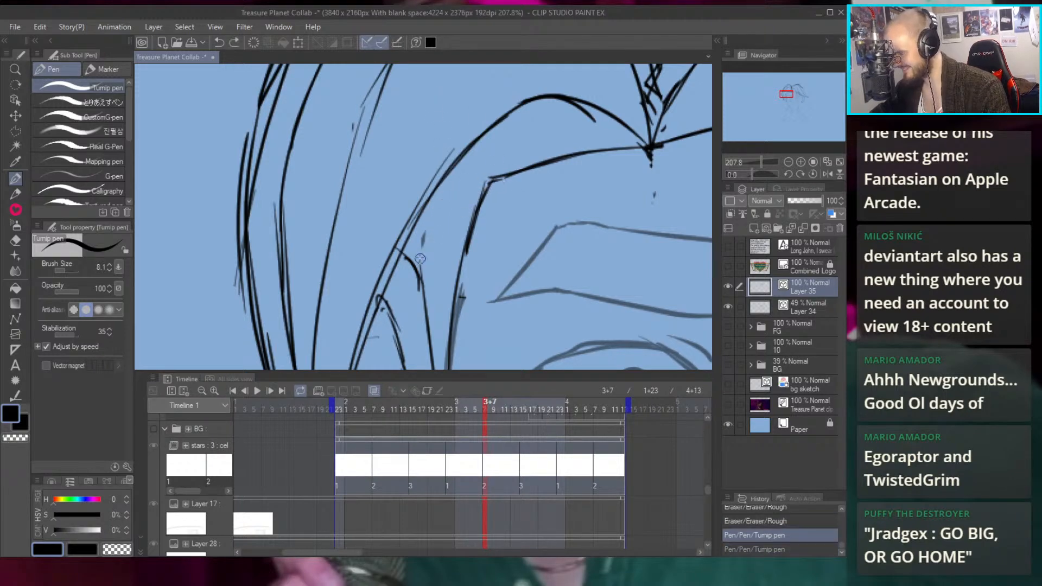
pyautogui.hotkey('ctrl', 'y')
pyautogui.hotkey('ctrl', 'z')
pyautogui.moveTo(409, 263); pyautogui.dragTo(486, 183)
pyautogui.hotkey('ctrl', 'z')
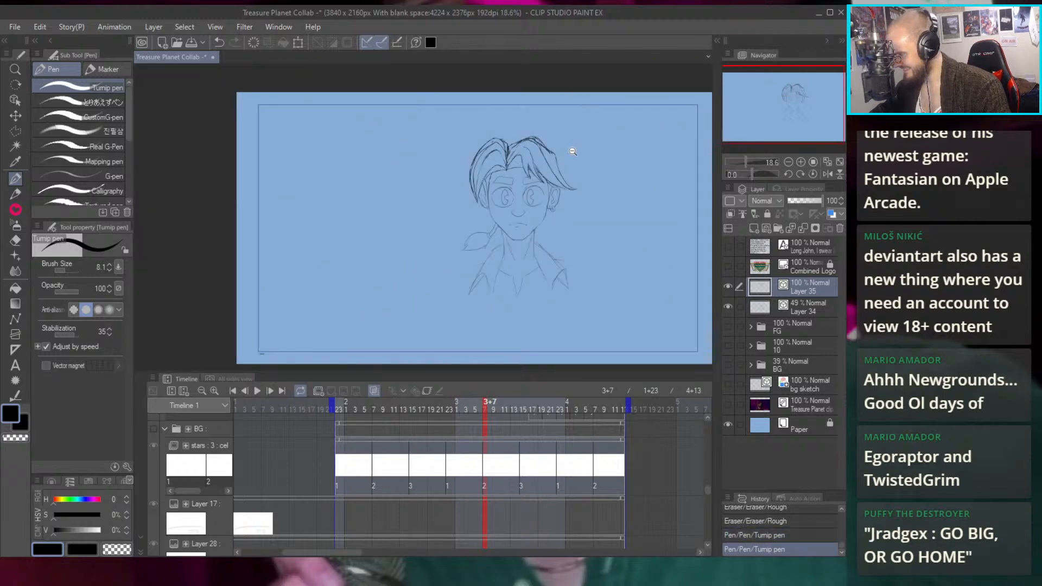
# Compare the left side of the hair with and without the newest hairline stroke
pyautogui.scroll(3, 574, 146)
pyautogui.scroll(5, 622, 147)
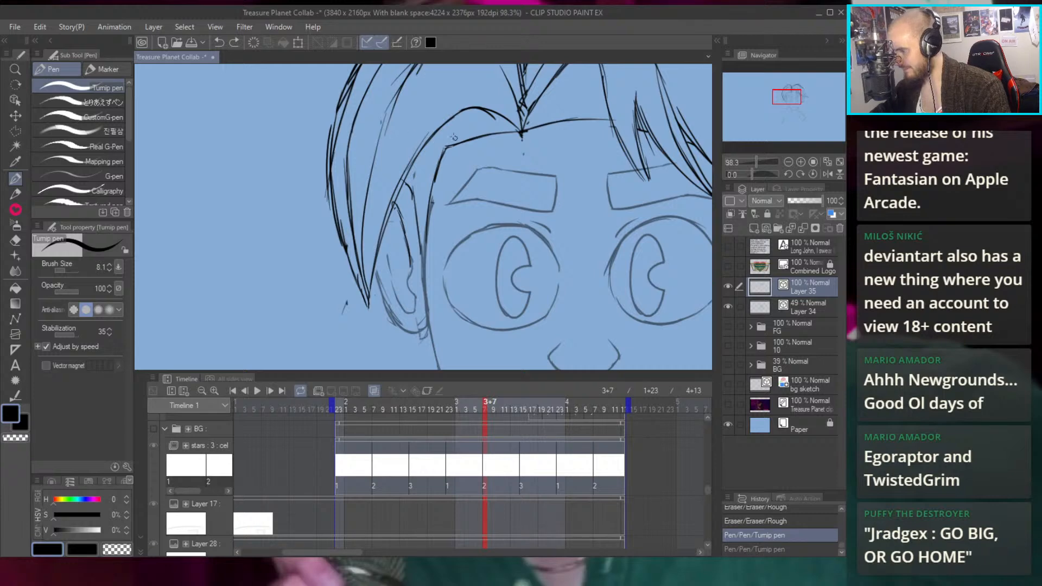
pyautogui.hotkey('ctrl', 'z')
pyautogui.hotkey('ctrl', 'y')
pyautogui.hotkey('ctrl', 'y')
pyautogui.hotkey('ctrl', 'z')
pyautogui.hotkey('ctrl', 'y')
pyautogui.hotkey('ctrl', 'z')
pyautogui.hotkey('ctrl', 'y')
pyautogui.hotkey('ctrl', 'z')
pyautogui.hotkey('ctrl', 'y')
pyautogui.hotkey('ctrl', 'z')
# Draw the curve of the front lock sweeping from its arch beside the parting down the left temple
pyautogui.moveTo(480, 105); pyautogui.dragTo(432, 293)
pyautogui.hotkey('ctrl', 'z')
pyautogui.moveTo(480, 105)
pyautogui.mouseDown()
pyautogui.moveTo(434, 307)
pyautogui.moveTo(432, 223)
pyautogui.mouseUp()
pyautogui.hotkey('ctrl', 'z')
pyautogui.hotkey('ctrl', 'z')
# Draw the back edge of the left temple lock, rising from its tip into the hair above the ear
pyautogui.moveTo(434, 319)
pyautogui.mouseDown()
pyautogui.moveTo(435, 212)
pyautogui.moveTo(410, 165)
pyautogui.moveTo(431, 291)
pyautogui.moveTo(410, 151)
pyautogui.moveTo(424, 134)
pyautogui.mouseUp()
pyautogui.hotkey('ctrl', 'z')
pyautogui.hotkey('ctrl', 'z')
pyautogui.hotkey('ctrl', 'z')
pyautogui.hotkey('ctrl', 'z')
pyautogui.hotkey('ctrl', 'z')
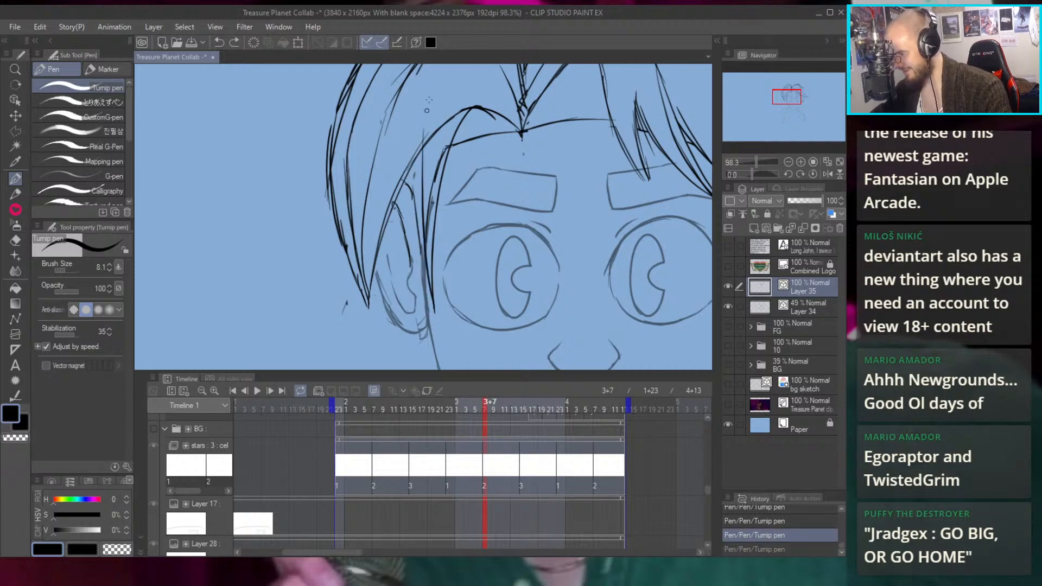
pyautogui.hotkey('ctrl', 'z')
pyautogui.moveTo(434, 314); pyautogui.dragTo(432, 129)
pyautogui.hotkey('ctrl', 'z')
pyautogui.hotkey('ctrl', 'z')
pyautogui.moveTo(421, 188)
pyautogui.mouseDown()
pyautogui.moveTo(443, 91)
pyautogui.moveTo(419, 238)
pyautogui.mouseUp()
# Reduce the Rough eraser to size 10.9 and erase the old overlapping strand lines around the left temple lock
pyautogui.press('e')
pyautogui.scroll(3, 423, 217)
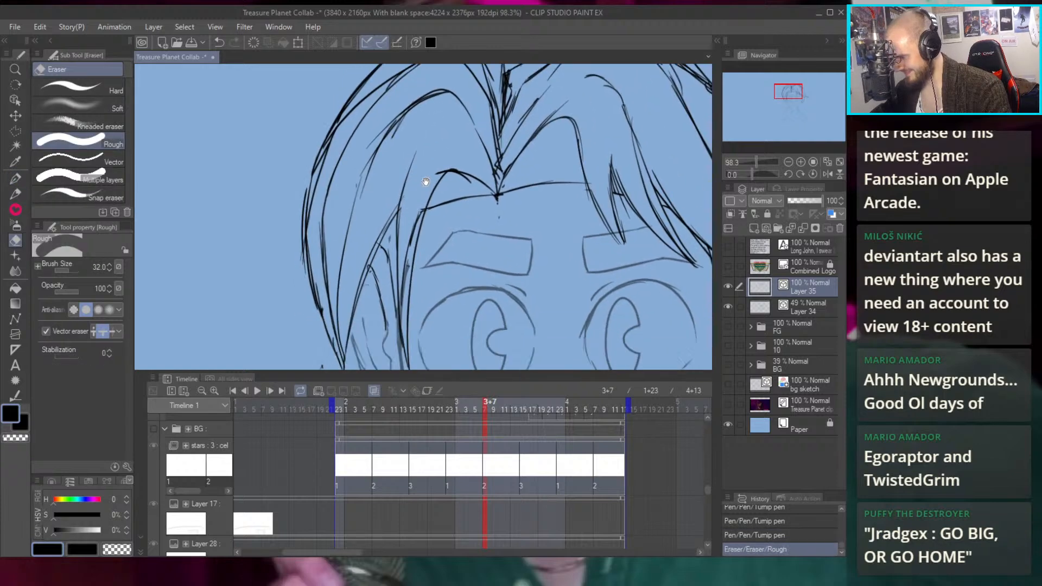
pyautogui.press('[')
pyautogui.press('[')
pyautogui.press('[')
pyautogui.press('[')
pyautogui.moveTo(438, 150); pyautogui.dragTo(418, 255)
pyautogui.moveTo(422, 206); pyautogui.dragTo(419, 215)
pyautogui.moveTo(413, 295); pyautogui.dragTo(415, 247)
pyautogui.moveTo(448, 111)
pyautogui.mouseDown()
pyautogui.moveTo(428, 196)
pyautogui.moveTo(448, 195)
pyautogui.moveTo(433, 111)
pyautogui.mouseUp()
# Draw an inner strand line from the left temple lock up toward the crown with the Turnip pen
pyautogui.press('p')
pyautogui.hotkey('ctrl', 'z')
pyautogui.moveTo(413, 179)
pyautogui.mouseDown()
pyautogui.moveTo(423, 140)
pyautogui.moveTo(470, 93)
pyautogui.mouseUp()
pyautogui.scroll(-4, 510, 135)
pyautogui.scroll(4, 488, 163)
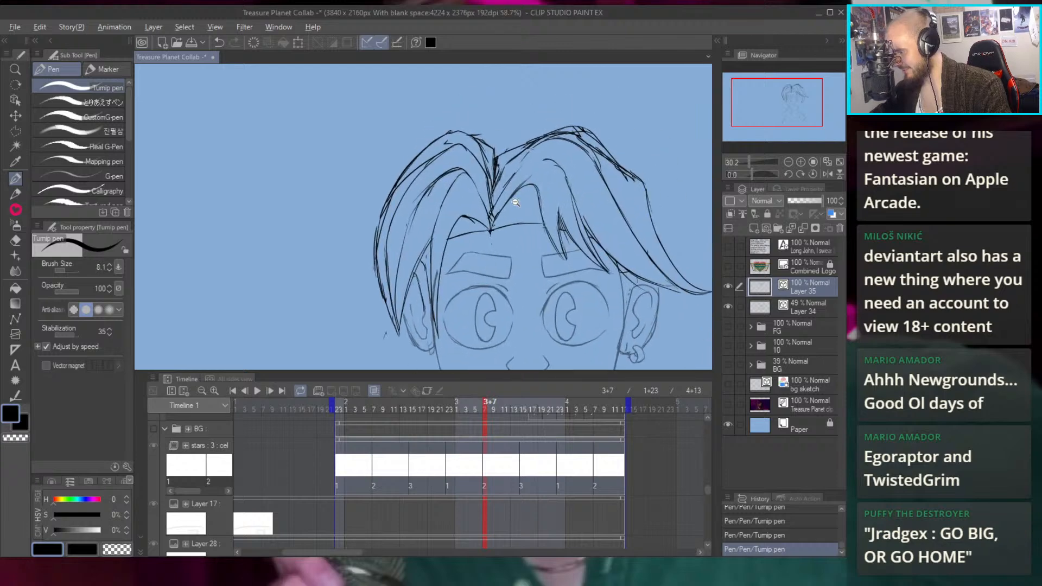
# Erase the old inner line left of the parting and redraw the inner arch down to the parting point
pyautogui.press('e')
pyautogui.moveTo(470, 201)
pyautogui.mouseDown()
pyautogui.moveTo(446, 158)
pyautogui.moveTo(502, 268)
pyautogui.mouseUp()
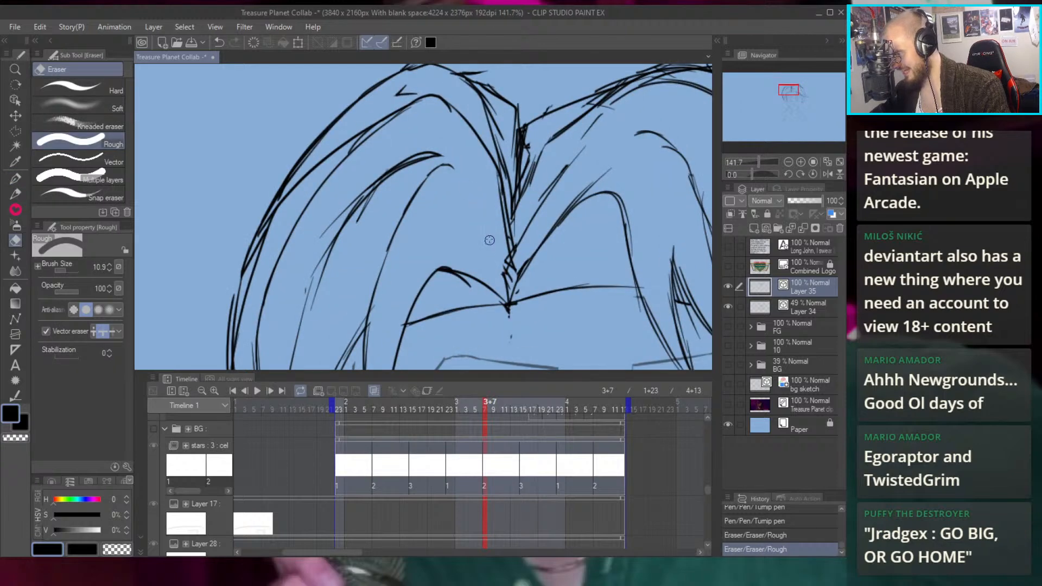
pyautogui.press('p')
pyautogui.moveTo(449, 162)
pyautogui.mouseDown()
pyautogui.moveTo(490, 215)
pyautogui.moveTo(501, 269)
pyautogui.mouseUp()
pyautogui.scroll(-5, 449, 97)
pyautogui.scroll(2, 451, 207)
pyautogui.scroll(2, 452, 207)
pyautogui.press('e')
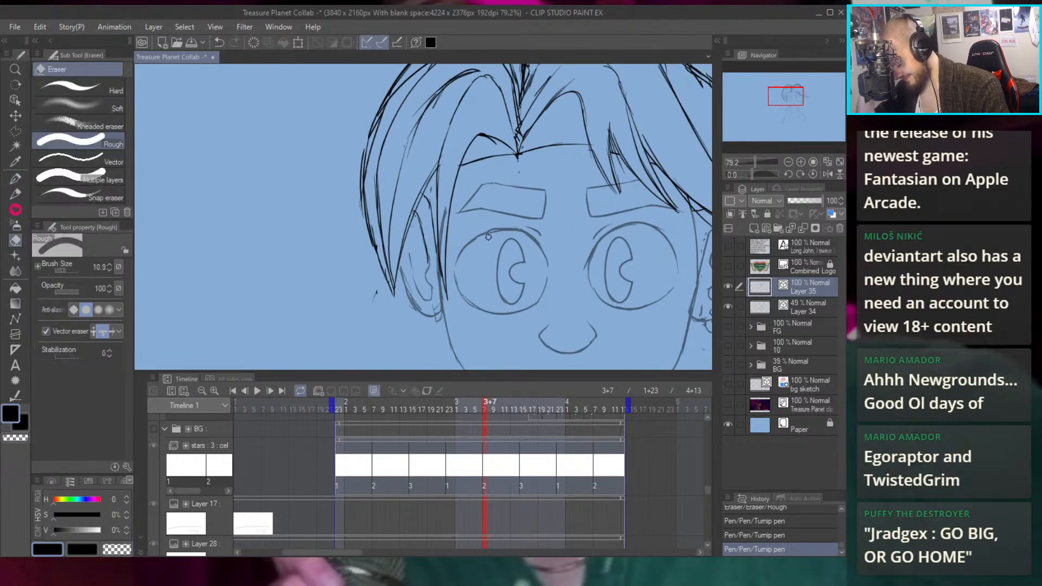
# Erase the overshooting line end where the left temple lock meets the hair above the ear
pyautogui.scroll(3, 440, 222)
pyautogui.moveTo(437, 158)
pyautogui.mouseDown()
pyautogui.moveTo(451, 194)
pyautogui.moveTo(440, 137)
pyautogui.mouseUp()
pyautogui.scroll(-3, 431, 152)
pyautogui.scroll(2, 405, 213)
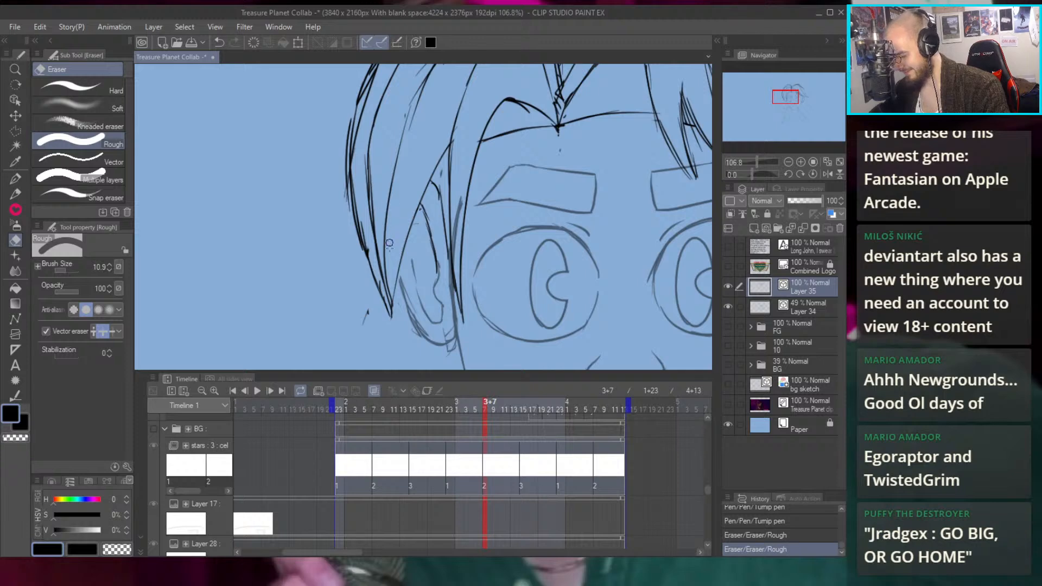
# Sharpen the left hair lock's tip and close the top of the inner arch with short Turnip pen strokes
pyautogui.press('p')
pyautogui.moveTo(386, 296); pyautogui.dragTo(388, 317)
pyautogui.scroll(-3, 407, 217)
pyautogui.scroll(2, 469, 186)
pyautogui.scroll(4, 469, 187)
pyautogui.moveTo(472, 188); pyautogui.dragTo(492, 179)
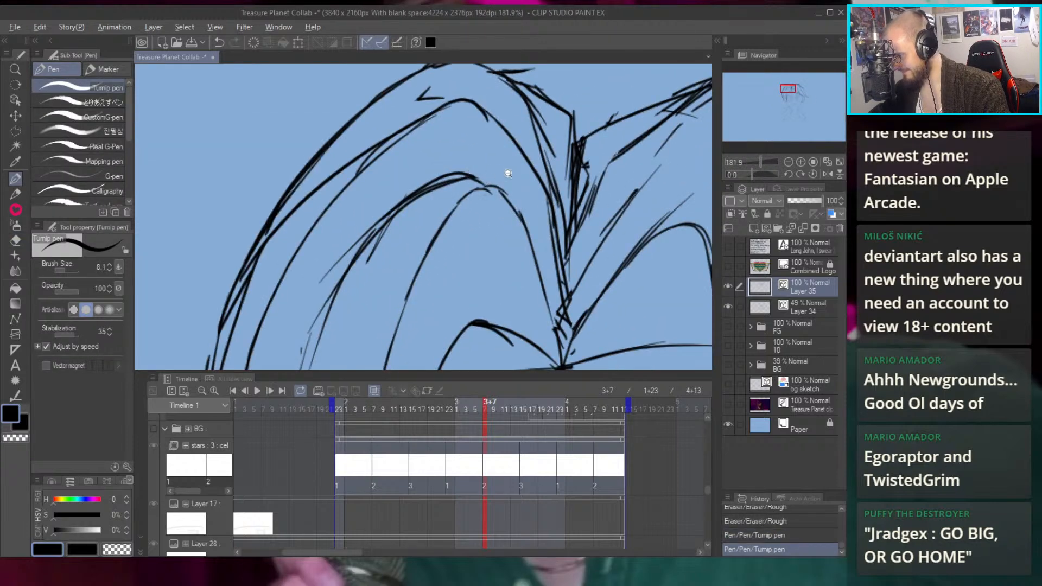
pyautogui.scroll(-6, 499, 175)
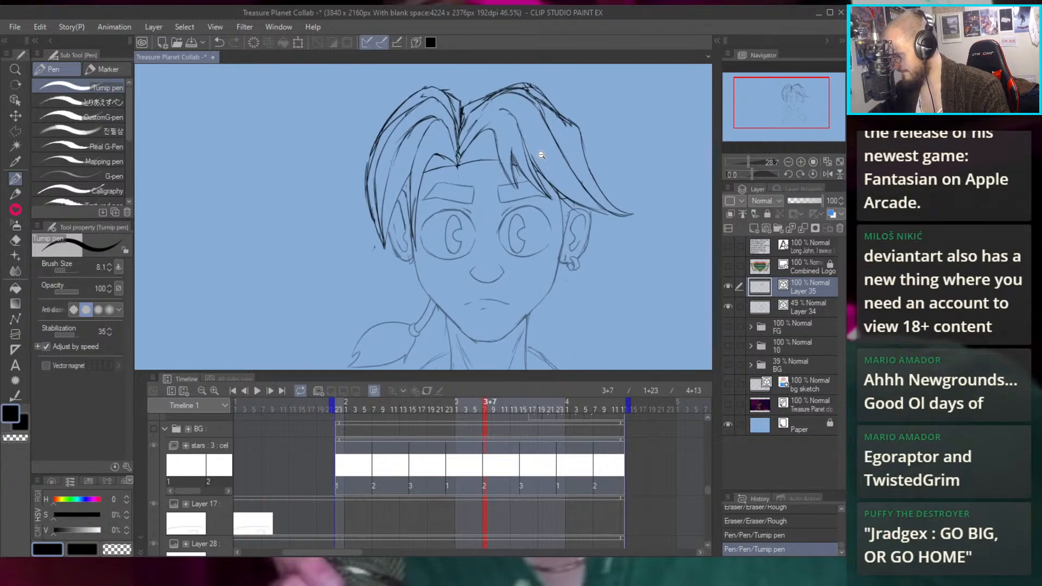
# Erase the lower end of the outermost hair contour beside the left hair lock
pyautogui.scroll(4, 387, 253)
pyautogui.press('e')
pyautogui.moveTo(391, 260)
pyautogui.mouseDown()
pyautogui.moveTo(416, 317)
pyautogui.moveTo(383, 206)
pyautogui.moveTo(420, 328)
pyautogui.mouseUp()
pyautogui.hotkey('ctrl', 'z')
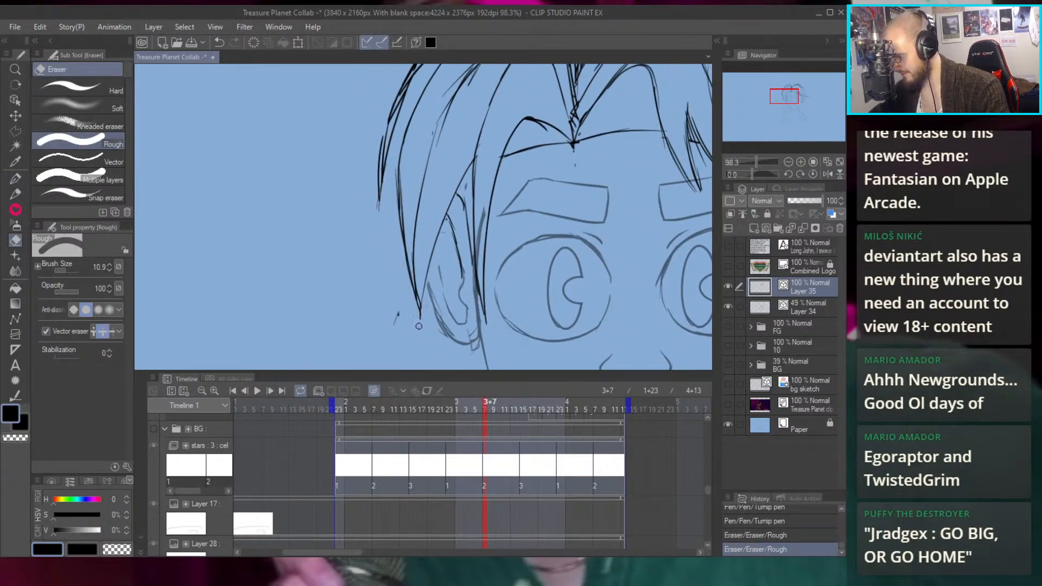
pyautogui.moveTo(380, 220); pyautogui.dragTo(422, 296)
# Redraw the lower end of the outer left hair contour so it curves into the lock beside the ear
pyautogui.press('p')
pyautogui.hotkey('ctrl', 'z')
pyautogui.hotkey('ctrl', 'z')
pyautogui.hotkey('ctrl', 'z')
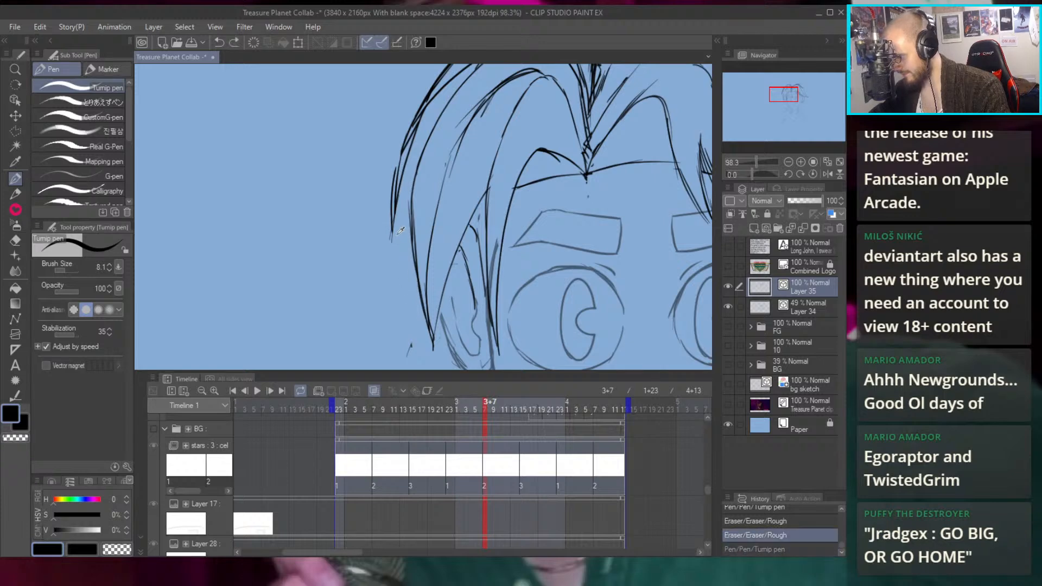
pyautogui.moveTo(392, 222); pyautogui.dragTo(420, 308)
pyautogui.scroll(-10, 419, 308)
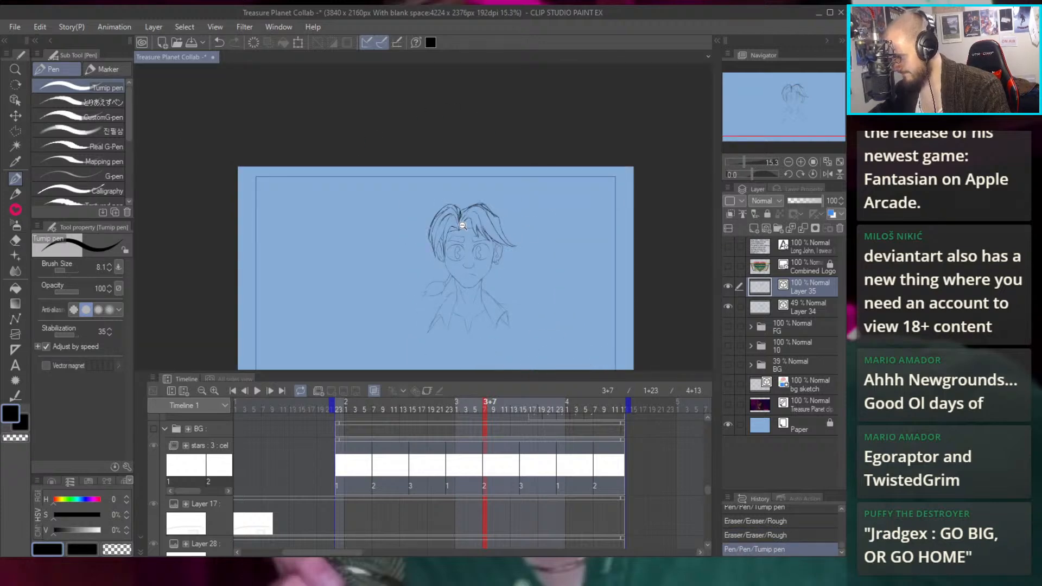
# Erase the doubled outer outline strokes along the top of the left side of the hair
pyautogui.scroll(6, 462, 225)
pyautogui.press('e')
pyautogui.moveTo(424, 188)
pyautogui.mouseDown()
pyautogui.moveTo(460, 190)
pyautogui.moveTo(451, 179)
pyautogui.moveTo(376, 231)
pyautogui.mouseUp()
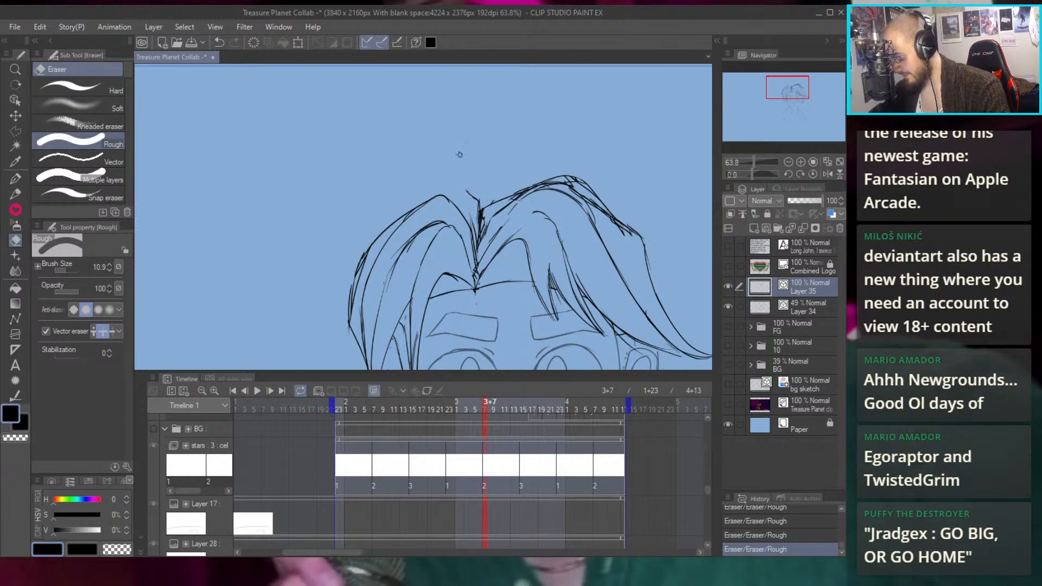
# Redraw the top outline of the left hair section with a small peak that slopes down into the parting
pyautogui.press('p')
pyautogui.scroll(6, 456, 191)
pyautogui.hotkey('ctrl', 'z')
pyautogui.moveTo(413, 203)
pyautogui.mouseDown()
pyautogui.moveTo(483, 174)
pyautogui.moveTo(435, 198)
pyautogui.moveTo(492, 178)
pyautogui.moveTo(524, 207)
pyautogui.mouseUp()
pyautogui.hotkey('ctrl', 'z')
pyautogui.hotkey('ctrl', 'z')
pyautogui.hotkey('ctrl', 'y')
pyautogui.scroll(-6, 521, 171)
pyautogui.scroll(4, 495, 210)
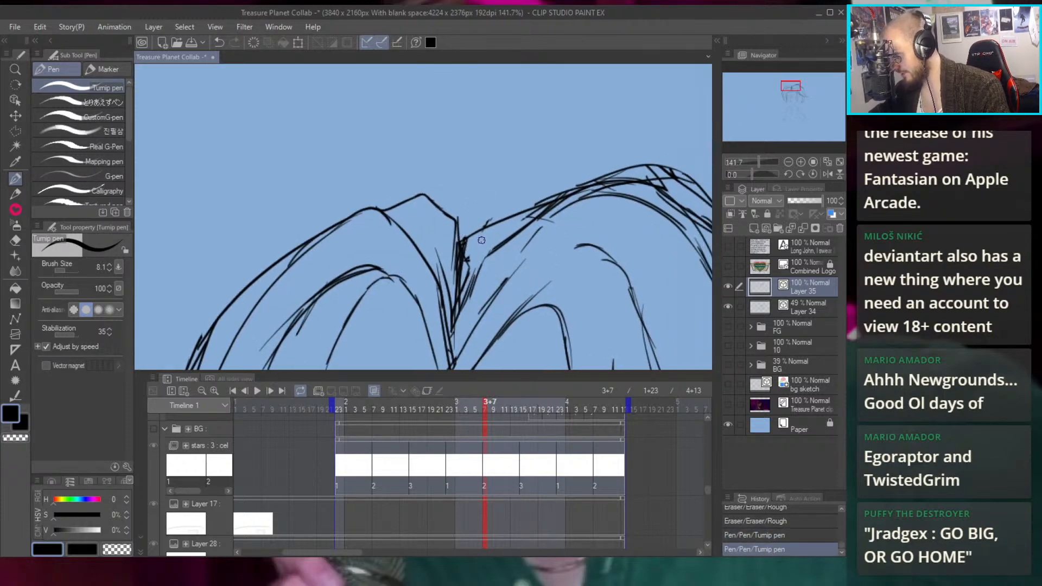
# Erase the start of the right hair section's outer outline beside the parting
pyautogui.press('e')
pyautogui.moveTo(478, 243); pyautogui.dragTo(551, 202)
pyautogui.press('r')
pyautogui.moveTo(549, 242)
pyautogui.mouseDown()
pyautogui.moveTo(518, 105)
pyautogui.moveTo(461, 277)
pyautogui.moveTo(466, 217)
pyautogui.mouseUp()
pyautogui.press('e')
pyautogui.press('p')
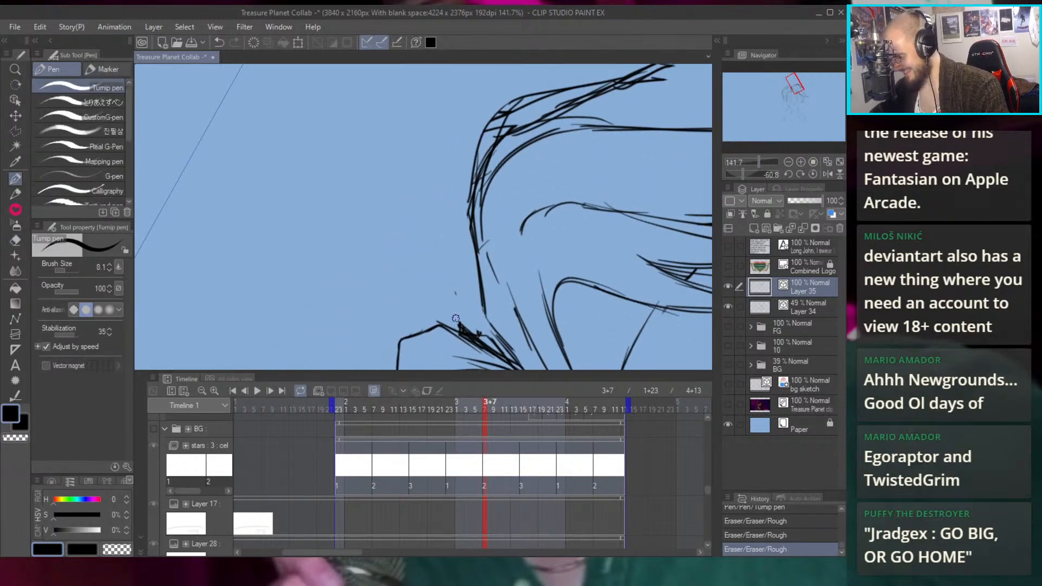
pyautogui.moveTo(450, 330)
pyautogui.mouseDown()
pyautogui.moveTo(437, 232)
pyautogui.moveTo(443, 269)
pyautogui.moveTo(458, 202)
pyautogui.moveTo(443, 226)
pyautogui.moveTo(482, 147)
pyautogui.mouseUp()
pyautogui.hotkey('ctrl', 'z')
pyautogui.moveTo(445, 230); pyautogui.dragTo(486, 153)
pyautogui.scroll(-5, 486, 153)
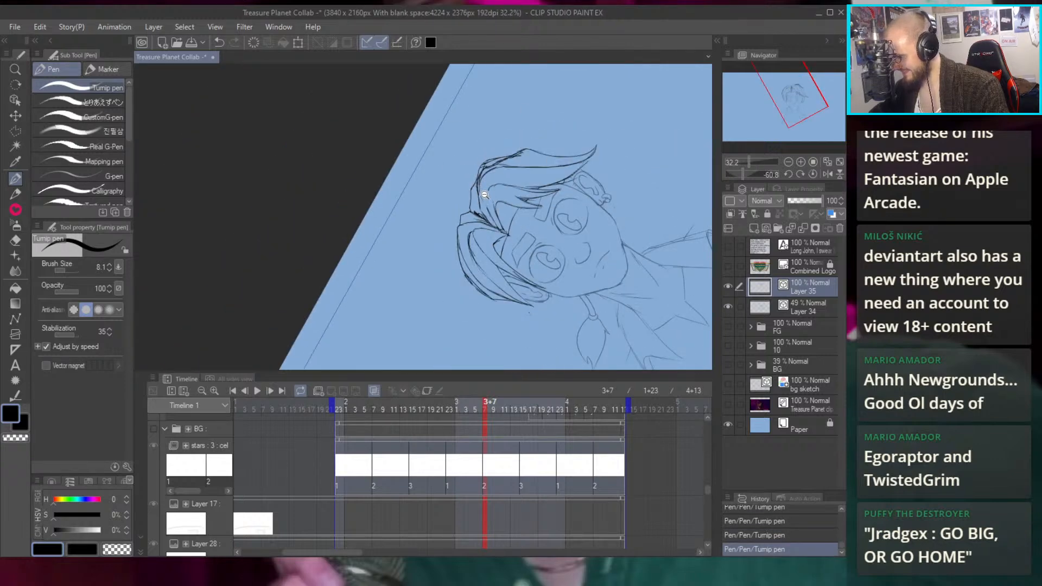
pyautogui.scroll(6, 441, 297)
pyautogui.hotkey('ctrl', 'z')
pyautogui.hotkey('ctrl', 'z')
pyautogui.hotkey('ctrl', 'z')
pyautogui.hotkey('ctrl', 'z')
# Redraw the outer outline of the right hair section as a raised edge running from the parting to the crown
pyautogui.moveTo(448, 317); pyautogui.dragTo(429, 255)
pyautogui.hotkey('ctrl', 'z')
pyautogui.moveTo(448, 315)
pyautogui.mouseDown()
pyautogui.moveTo(415, 222)
pyautogui.moveTo(434, 154)
pyautogui.mouseUp()
pyautogui.hotkey('ctrl', 'z')
pyautogui.moveTo(421, 245)
pyautogui.mouseDown()
pyautogui.moveTo(417, 217)
pyautogui.moveTo(447, 120)
pyautogui.mouseUp()
pyautogui.hotkey('ctrl', 'z')
pyautogui.moveTo(419, 235); pyautogui.dragTo(458, 107)
pyautogui.scroll(-10, 458, 108)
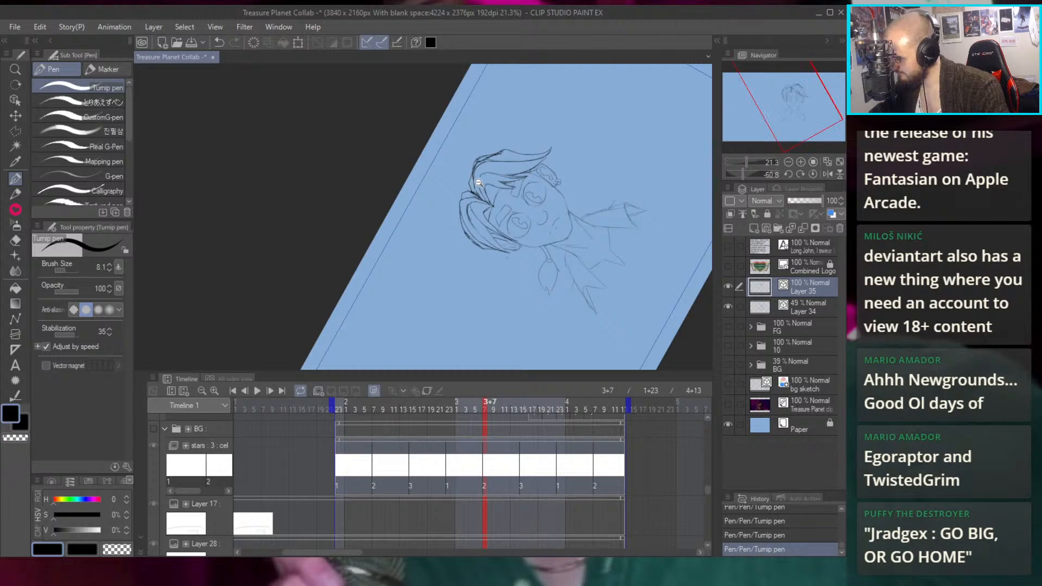
pyautogui.scroll(3, 514, 209)
pyautogui.scroll(5, 515, 209)
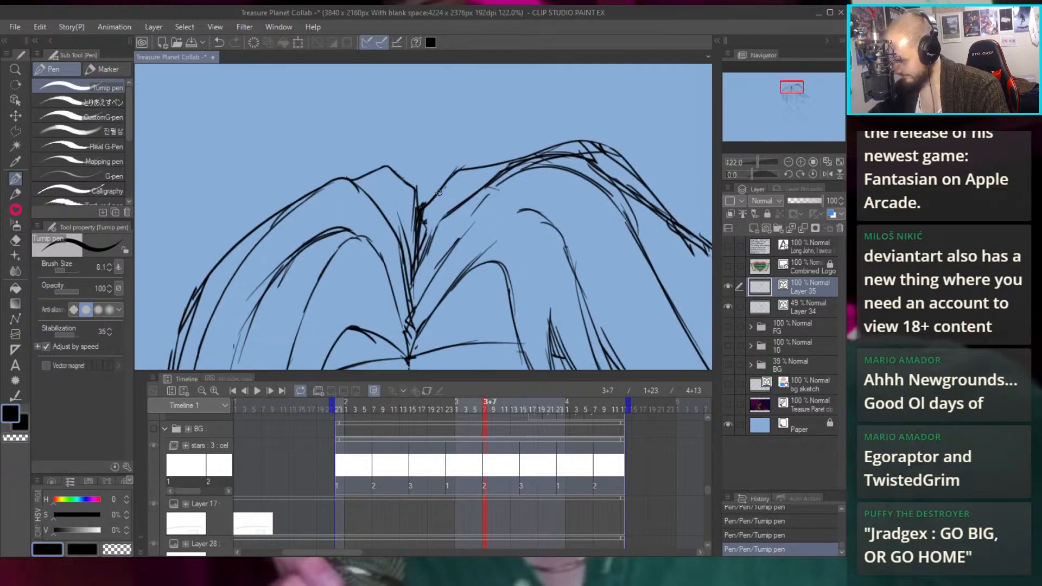
# Erase the doubled inner strokes right of the parting and redraw them as one clean strand line up to the crown
pyautogui.press('e')
pyautogui.moveTo(421, 264)
pyautogui.mouseDown()
pyautogui.moveTo(441, 220)
pyautogui.moveTo(511, 176)
pyautogui.moveTo(458, 218)
pyautogui.mouseUp()
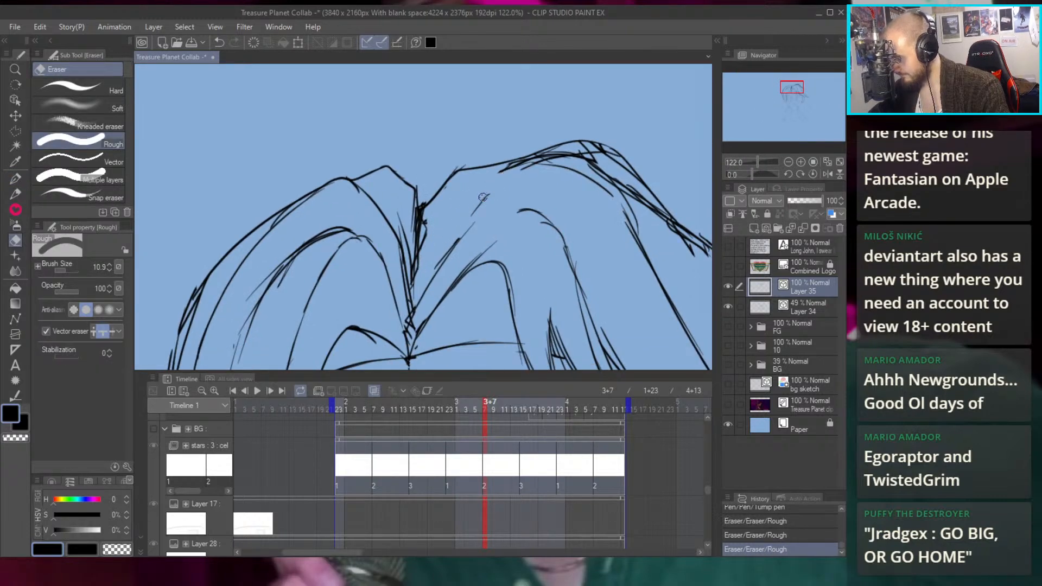
pyautogui.press('p')
pyautogui.moveTo(416, 278); pyautogui.dragTo(434, 207)
pyautogui.hotkey('ctrl', 'z')
pyautogui.moveTo(426, 248)
pyautogui.mouseDown()
pyautogui.moveTo(428, 216)
pyautogui.moveTo(519, 166)
pyautogui.mouseUp()
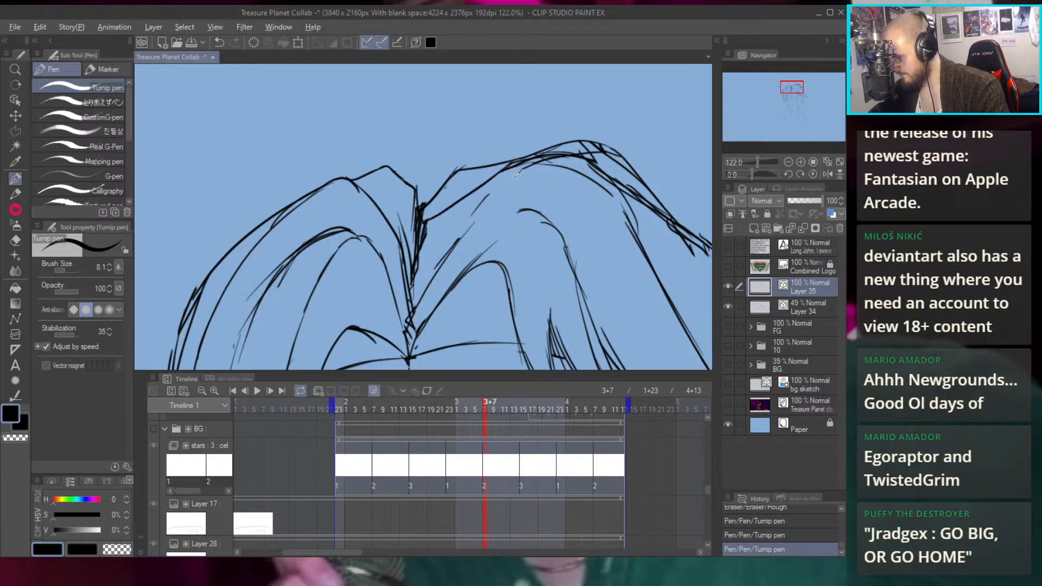
pyautogui.hotkey('ctrl', 'z')
pyautogui.hotkey('ctrl', 'z')
pyautogui.hotkey('ctrl', 'z')
pyautogui.moveTo(413, 283); pyautogui.dragTo(437, 217)
pyautogui.moveTo(413, 284)
pyautogui.mouseDown()
pyautogui.moveTo(437, 212)
pyautogui.moveTo(518, 167)
pyautogui.mouseUp()
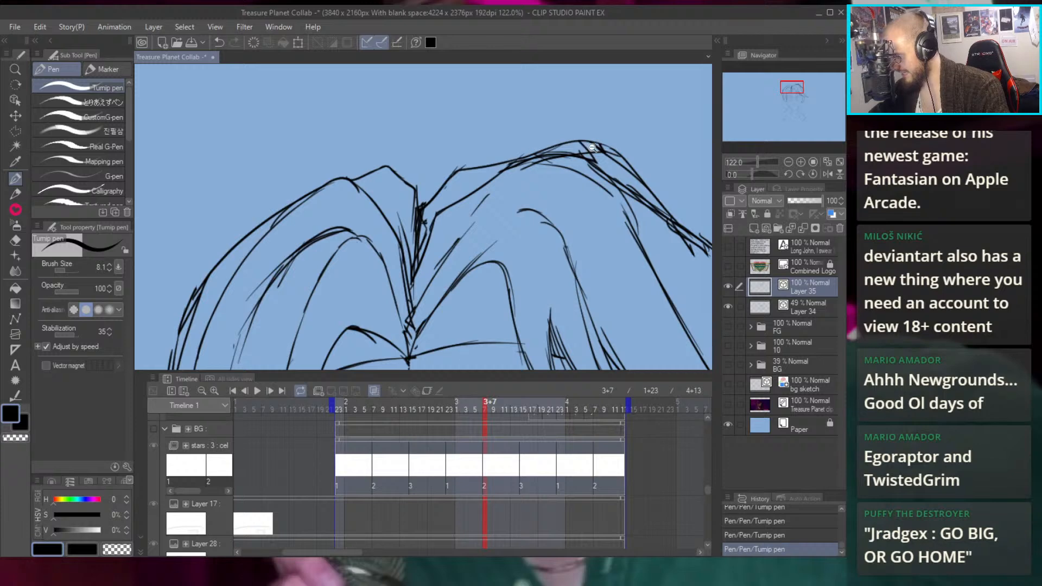
# Erase the overlapping outline strokes at the crown of the right hair section
pyautogui.scroll(-3, 592, 148)
pyautogui.moveTo(565, 140)
pyautogui.mouseDown()
pyautogui.moveTo(493, 181)
pyautogui.moveTo(481, 169)
pyautogui.moveTo(502, 174)
pyautogui.moveTo(468, 150)
pyautogui.moveTo(519, 179)
pyautogui.mouseUp()
pyautogui.press('e')
pyautogui.moveTo(464, 160); pyautogui.dragTo(497, 165)
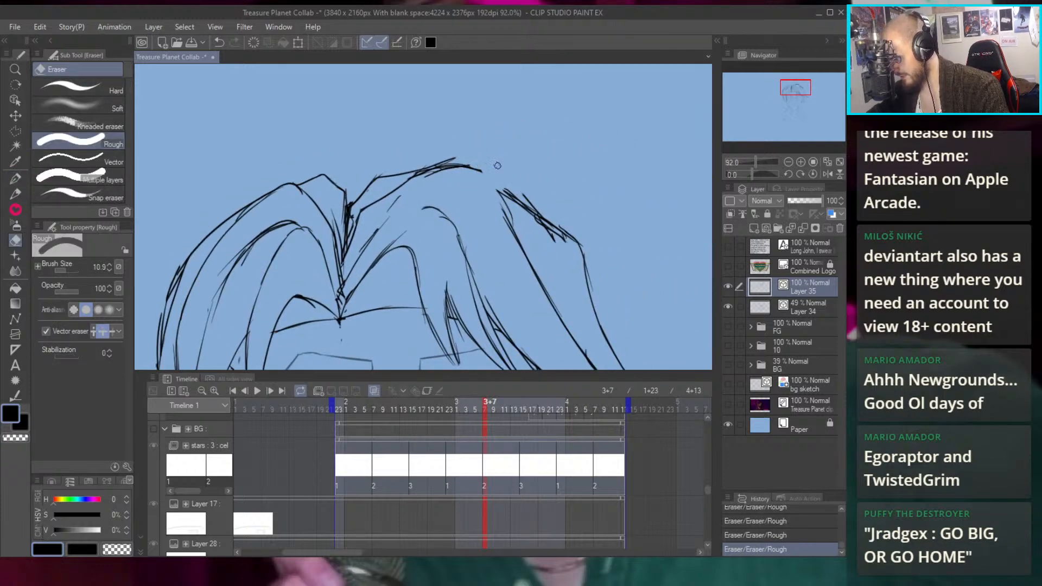
# Redraw the crown outline of the right hair section with the Turnip pen to close the erased gap
pyautogui.press('p')
pyautogui.moveTo(416, 180)
pyautogui.mouseDown()
pyautogui.moveTo(460, 163)
pyautogui.moveTo(505, 193)
pyautogui.mouseUp()
pyautogui.hotkey('ctrl', 'z')
pyautogui.moveTo(467, 163); pyautogui.dragTo(530, 208)
pyautogui.hotkey('ctrl', 'z')
pyautogui.moveTo(477, 173); pyautogui.dragTo(541, 207)
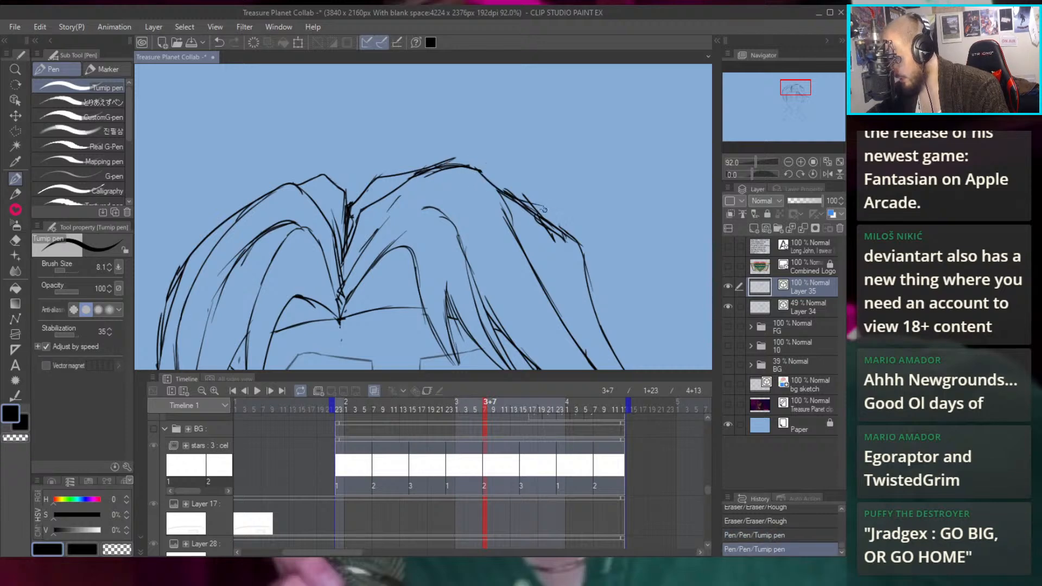
pyautogui.hotkey('ctrl', 'z')
pyautogui.moveTo(481, 170)
pyautogui.mouseDown()
pyautogui.moveTo(511, 197)
pyautogui.moveTo(478, 190)
pyautogui.moveTo(553, 199)
pyautogui.moveTo(499, 167)
pyautogui.mouseUp()
pyautogui.scroll(-4, 505, 185)
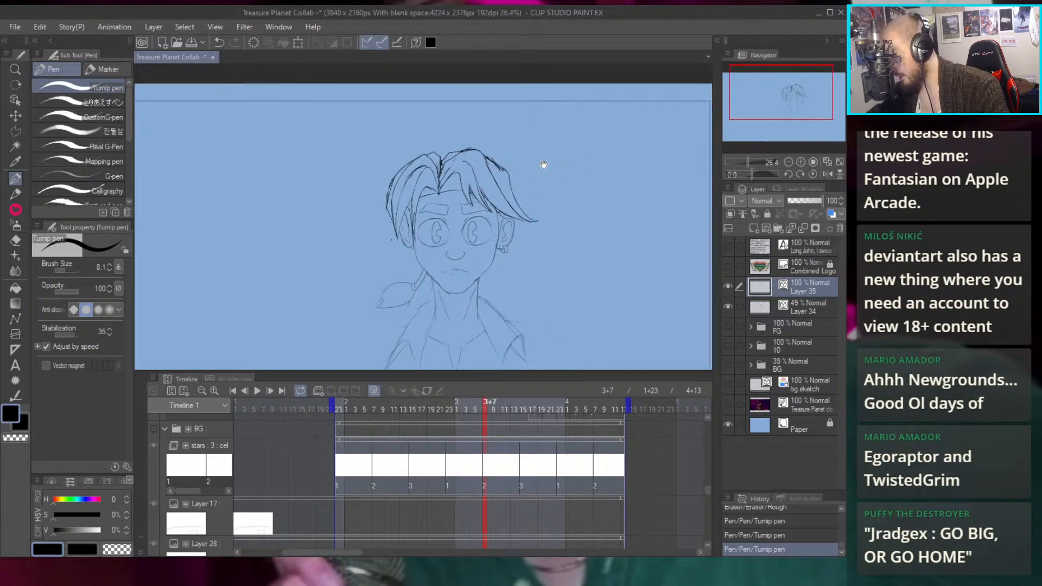
pyautogui.scroll(6, 508, 184)
pyautogui.hotkey('ctrl', 'z')
pyautogui.moveTo(418, 188)
pyautogui.mouseDown()
pyautogui.moveTo(448, 170)
pyautogui.moveTo(514, 172)
pyautogui.mouseUp()
pyautogui.scroll(-6, 515, 172)
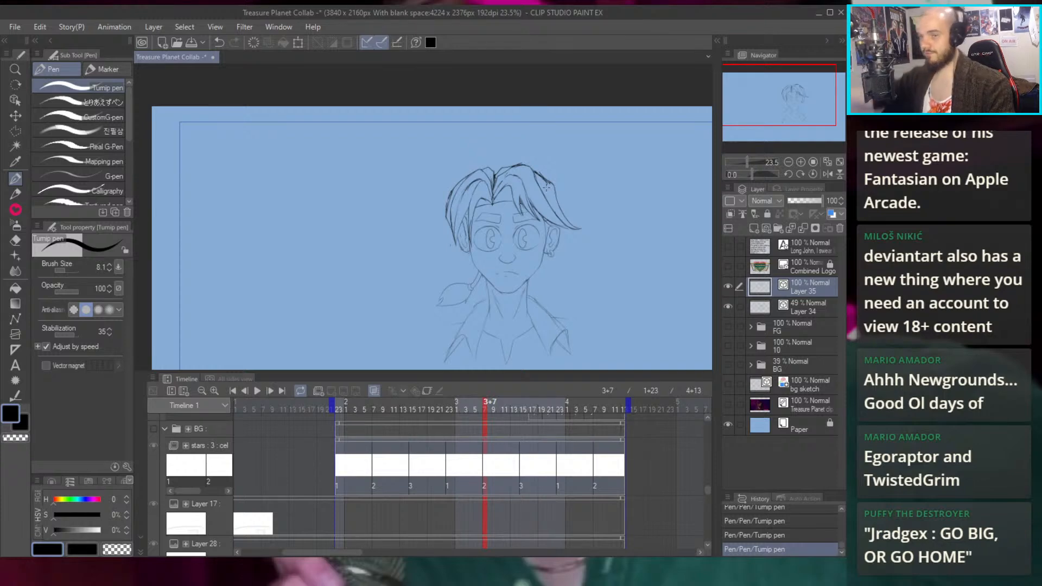
pyautogui.scroll(6, 475, 217)
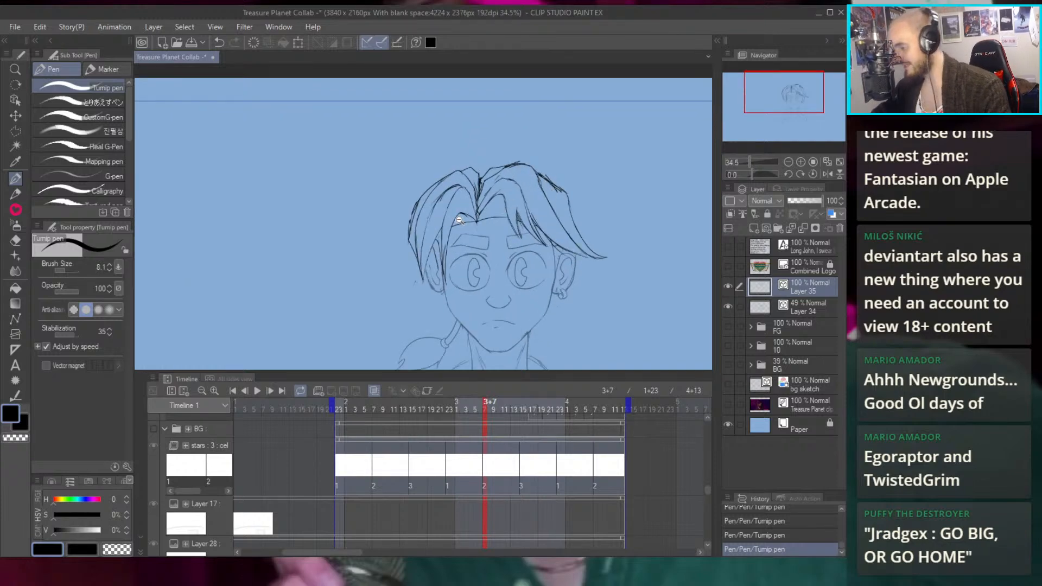
pyautogui.scroll(-5, 474, 253)
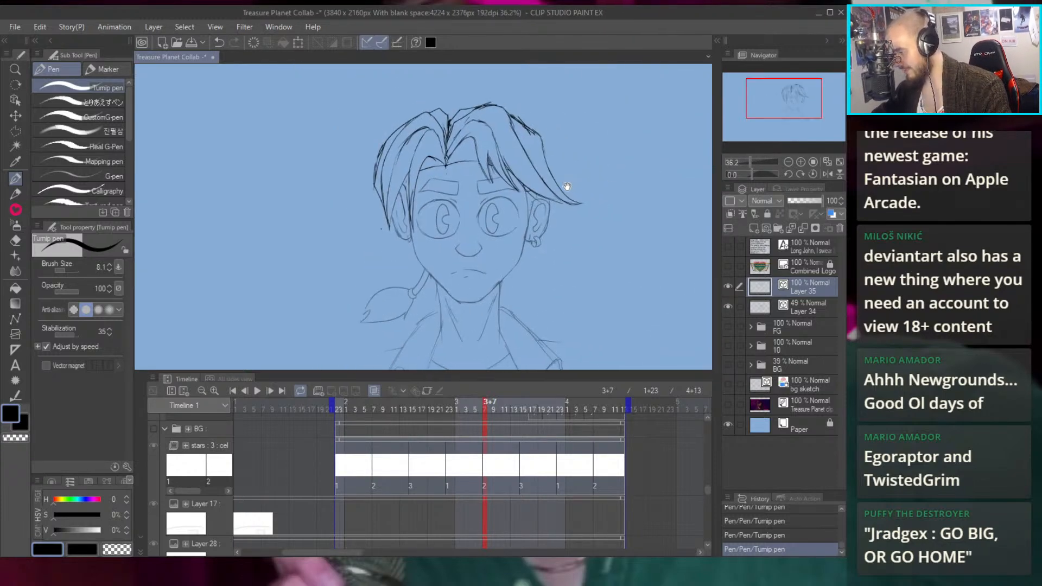
# Erase the old sketch lines on Layer 34 that run through the hair lock beside the left ear
pyautogui.click(787, 313)
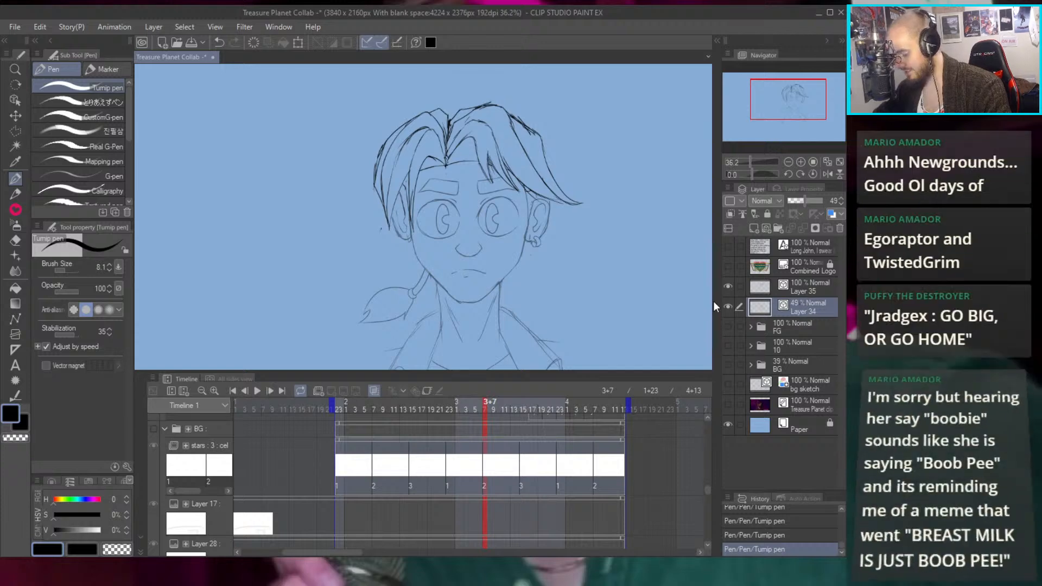
pyautogui.press('e')
pyautogui.scroll(5, 415, 196)
pyautogui.moveTo(401, 304); pyautogui.dragTo(410, 163)
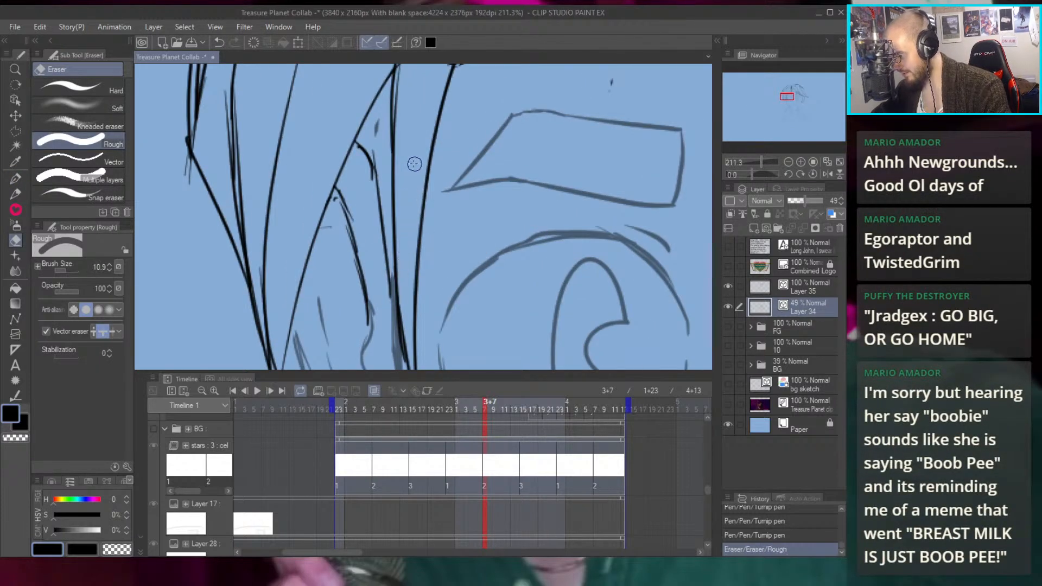
pyautogui.scroll(-7, 364, 226)
pyautogui.scroll(1, 490, 250)
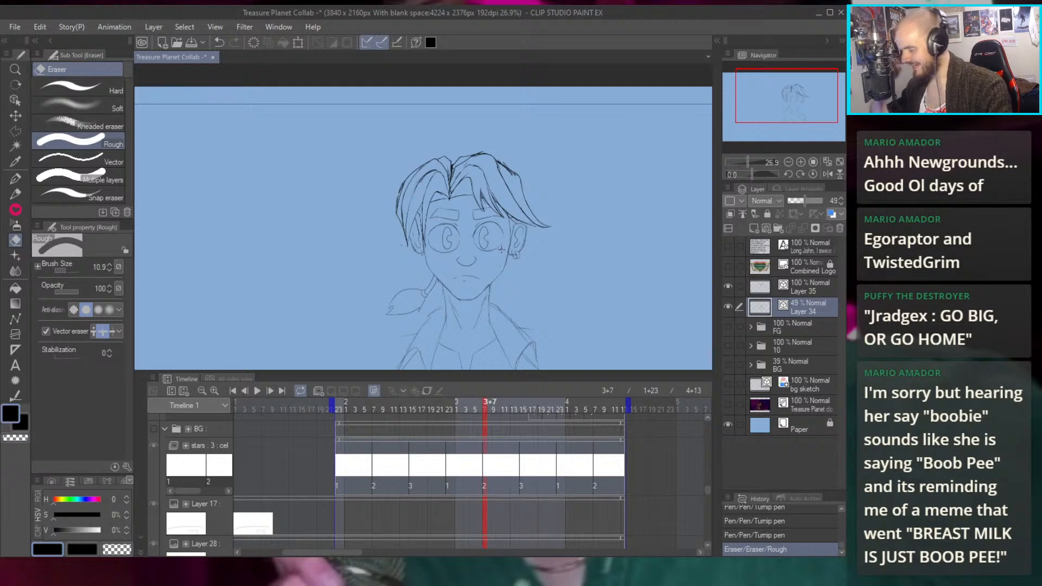
pyautogui.scroll(4, 438, 152)
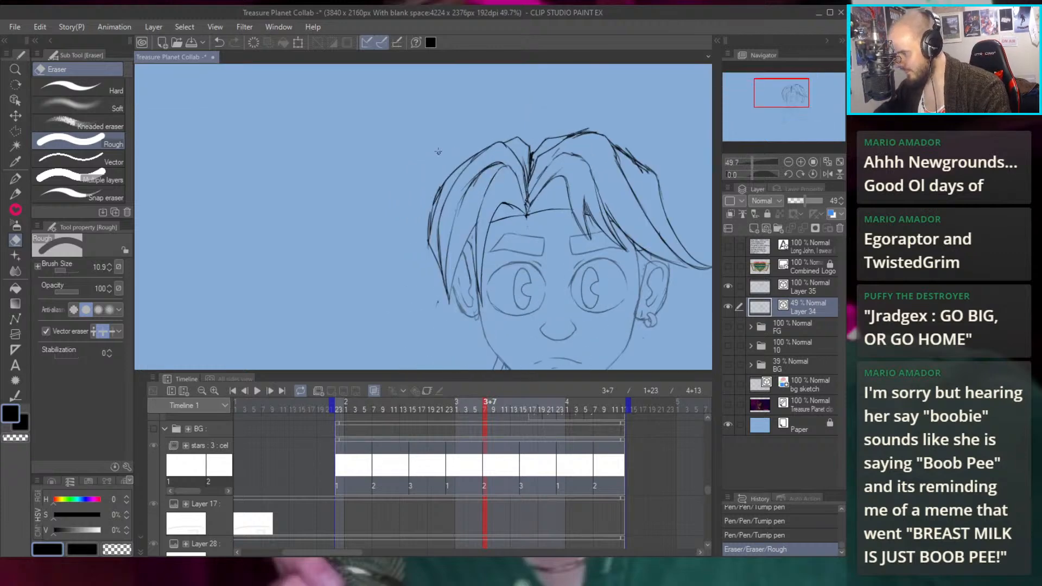
# Clean up the outer left hair contour on Layer 35 by erasing stray strokes at its corner and touching up the edge
pyautogui.click(799, 294)
pyautogui.scroll(2, 439, 259)
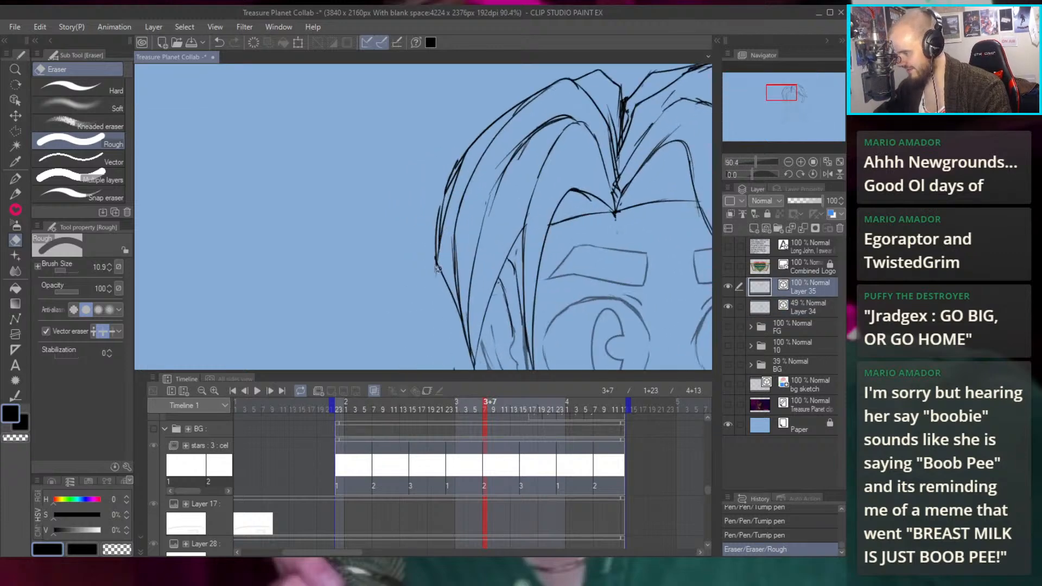
pyautogui.moveTo(443, 300)
pyautogui.mouseDown()
pyautogui.moveTo(446, 151)
pyautogui.moveTo(438, 308)
pyautogui.moveTo(447, 150)
pyautogui.moveTo(439, 247)
pyautogui.mouseUp()
pyautogui.press('p')
pyautogui.moveTo(459, 163); pyautogui.dragTo(455, 209)
pyautogui.hotkey('ctrl', 'z')
pyautogui.moveTo(461, 160); pyautogui.dragTo(456, 224)
pyautogui.hotkey('ctrl', 'z')
pyautogui.scroll(-4, 475, 199)
pyautogui.scroll(3, 548, 210)
pyautogui.moveTo(561, 231); pyautogui.dragTo(531, 81)
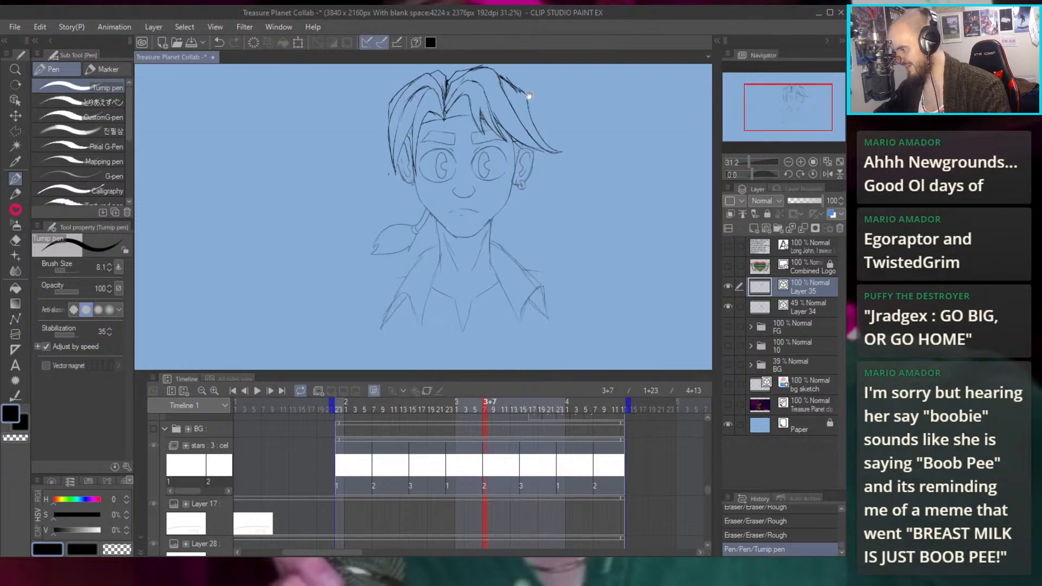
# Draw a short line across the notch behind the parting to join the left and right hair outlines
pyautogui.scroll(6, 513, 226)
pyautogui.moveTo(455, 235); pyautogui.dragTo(498, 220)
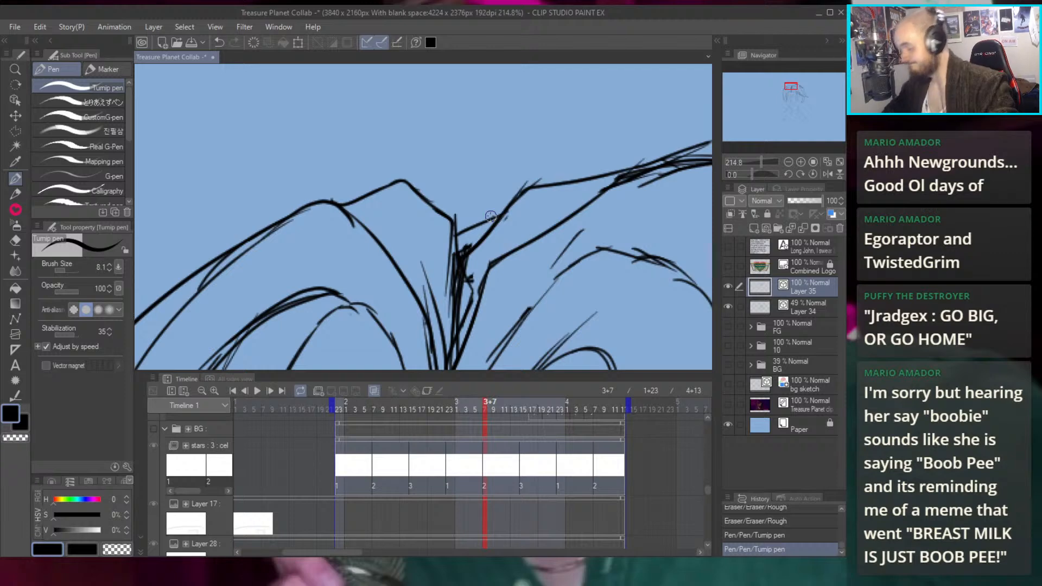
pyautogui.scroll(-10, 491, 216)
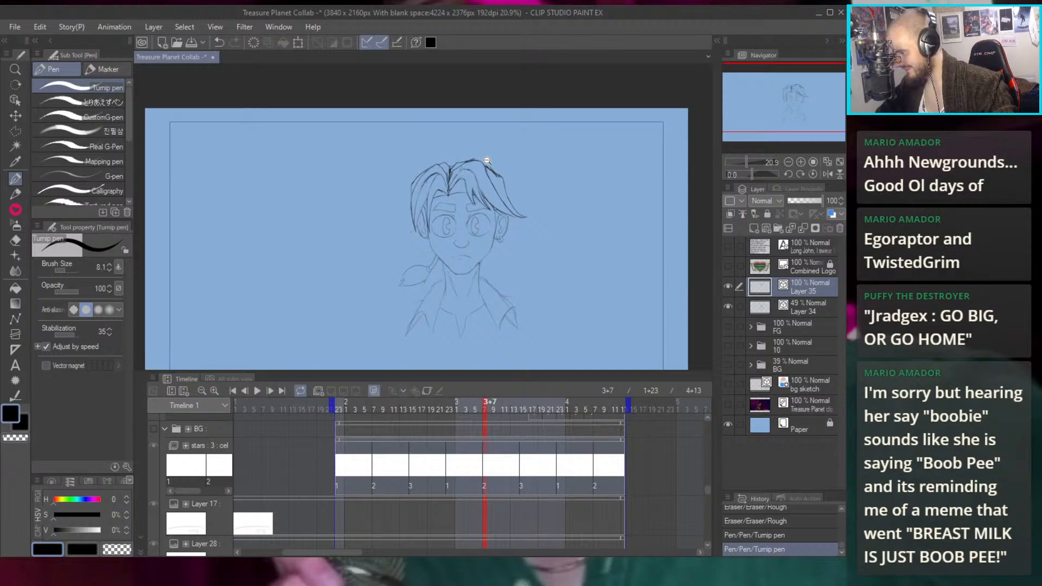
pyautogui.scroll(4, 485, 161)
pyautogui.scroll(-3, 485, 117)
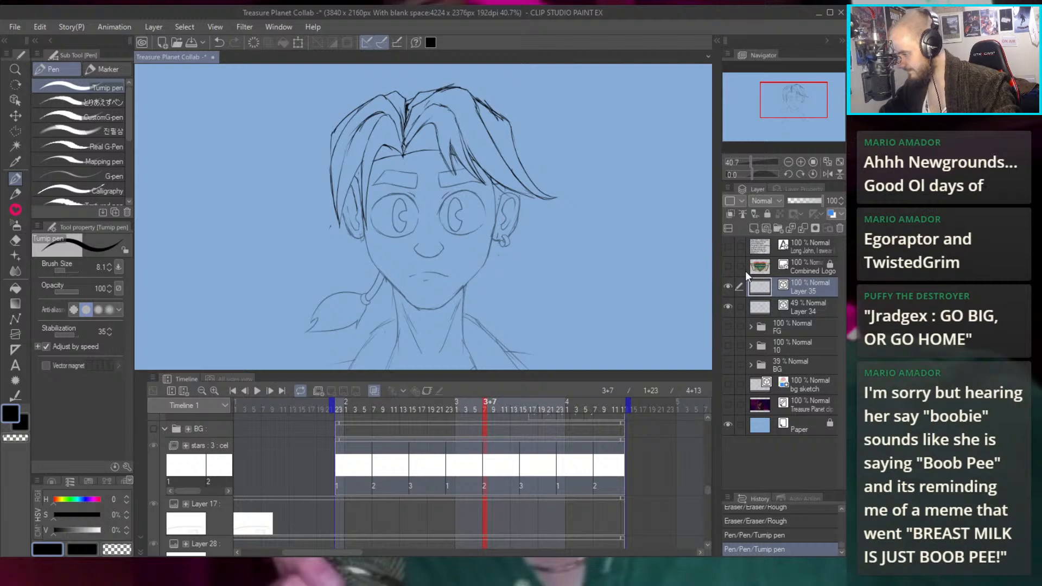
# Set Layer 34's opacity to 100% and merge Layer 35 down into it
pyautogui.scroll(3, 334, 204)
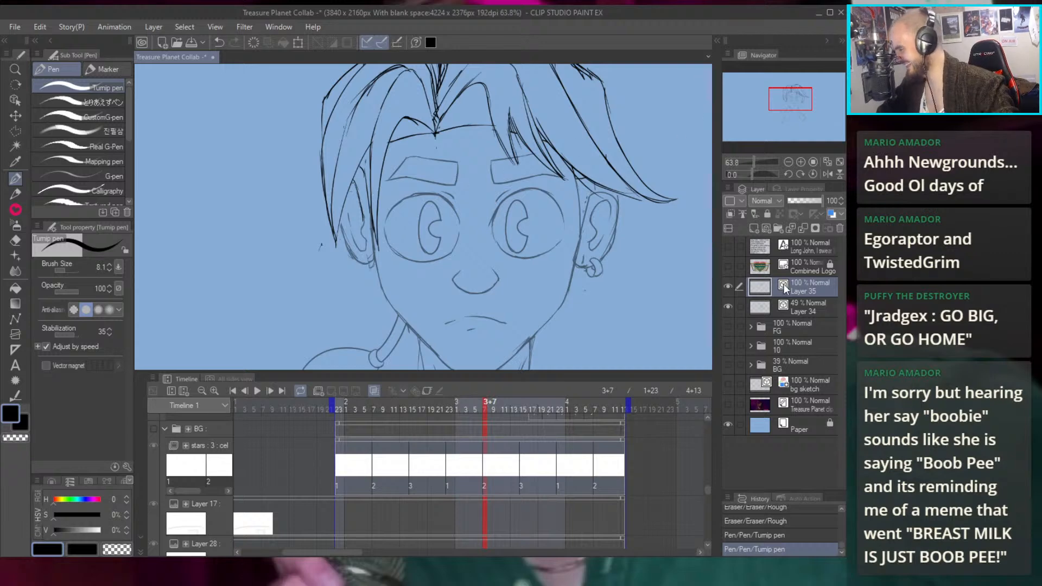
pyautogui.click(799, 302)
pyautogui.moveTo(806, 203); pyautogui.dragTo(842, 201)
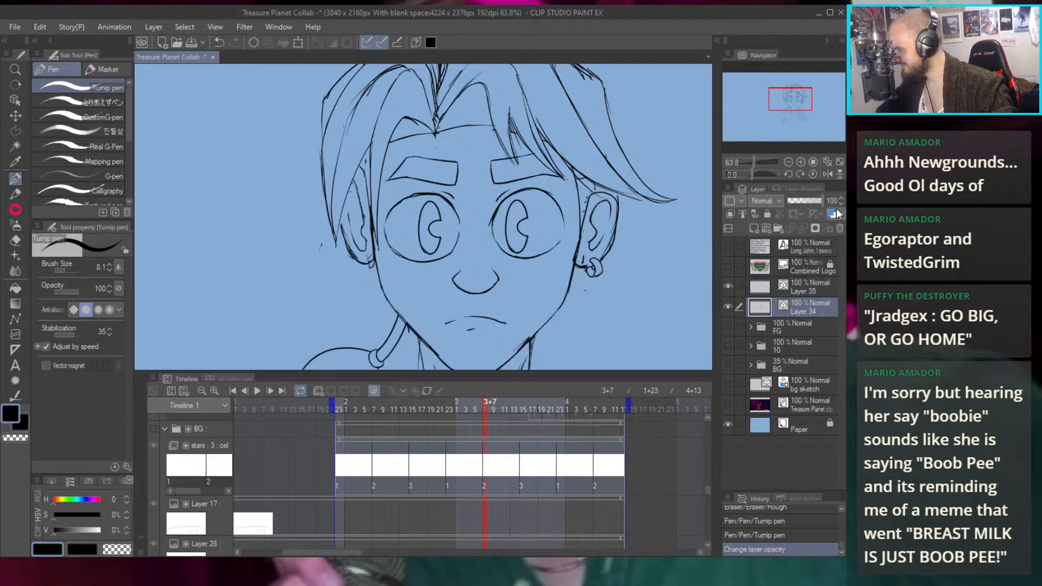
pyautogui.click(800, 291)
pyautogui.moveTo(754, 162); pyautogui.dragTo(751, 165)
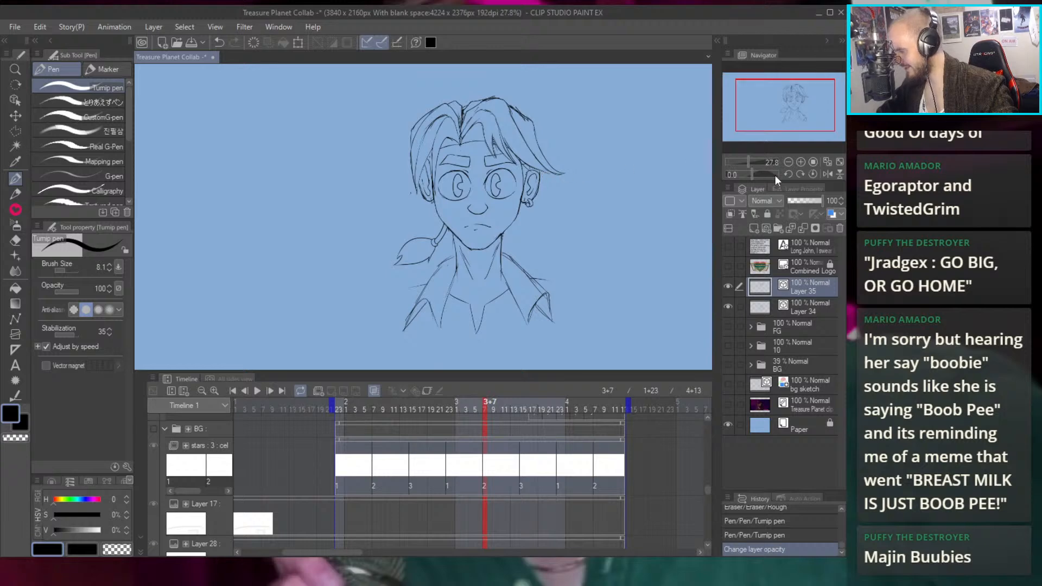
pyautogui.click(803, 227)
pyautogui.scroll(-3, 544, 198)
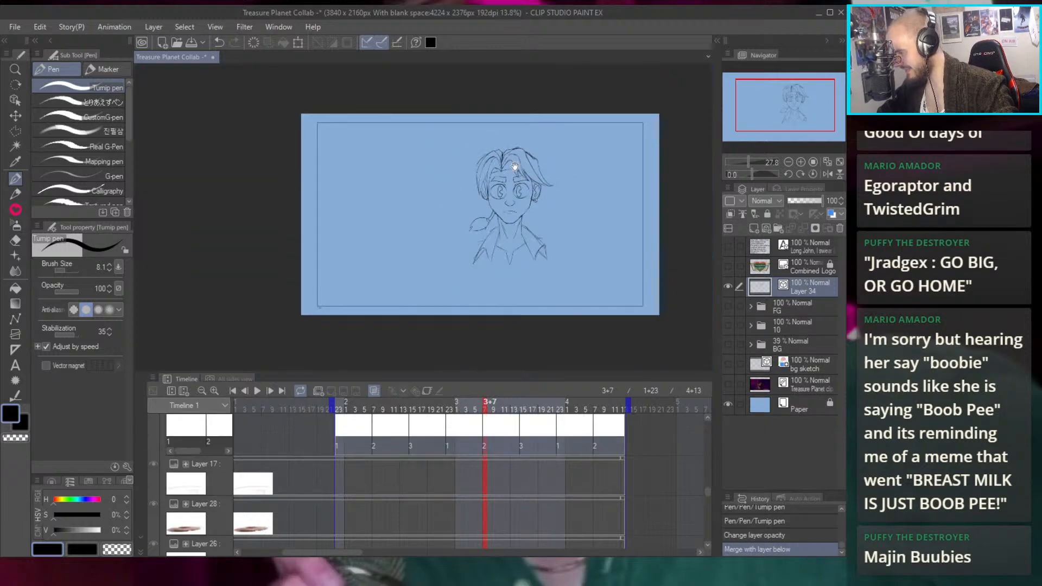
# Duplicate the merged character layer and arrange the two busts side by side in the upper right of the canvas
pyautogui.scroll(2, 487, 193)
pyautogui.press('k')
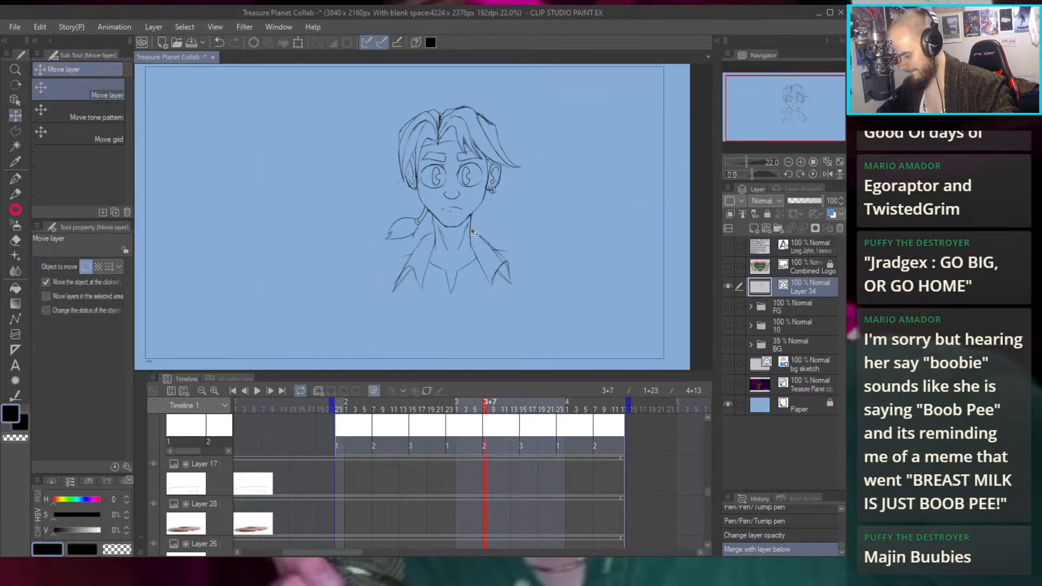
pyautogui.moveTo(480, 255)
pyautogui.mouseDown()
pyautogui.moveTo(585, 207)
pyautogui.moveTo(603, 224)
pyautogui.moveTo(563, 234)
pyautogui.moveTo(440, 229)
pyautogui.mouseUp()
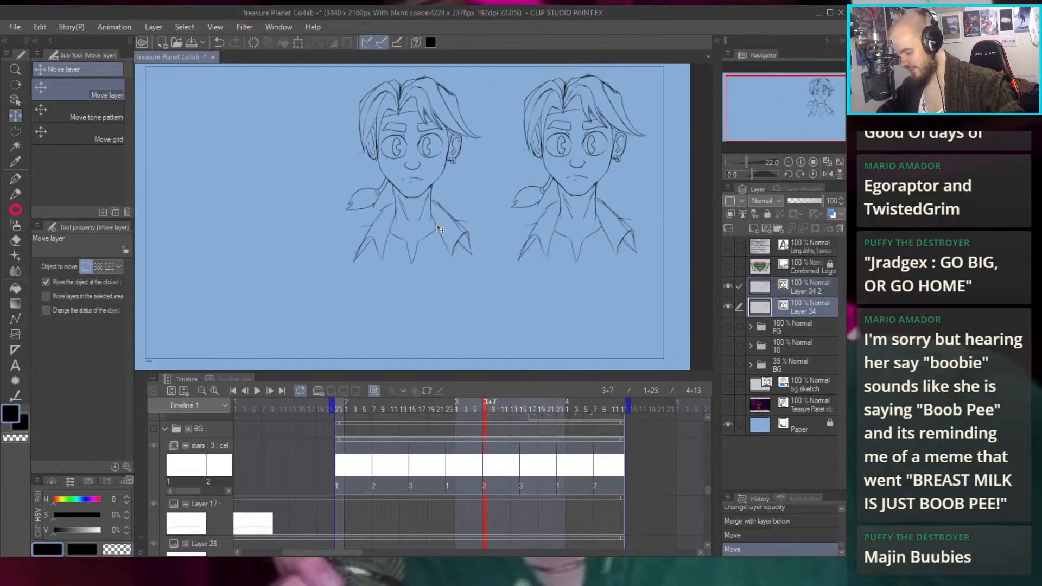
pyautogui.hotkey('ctrl', 't')
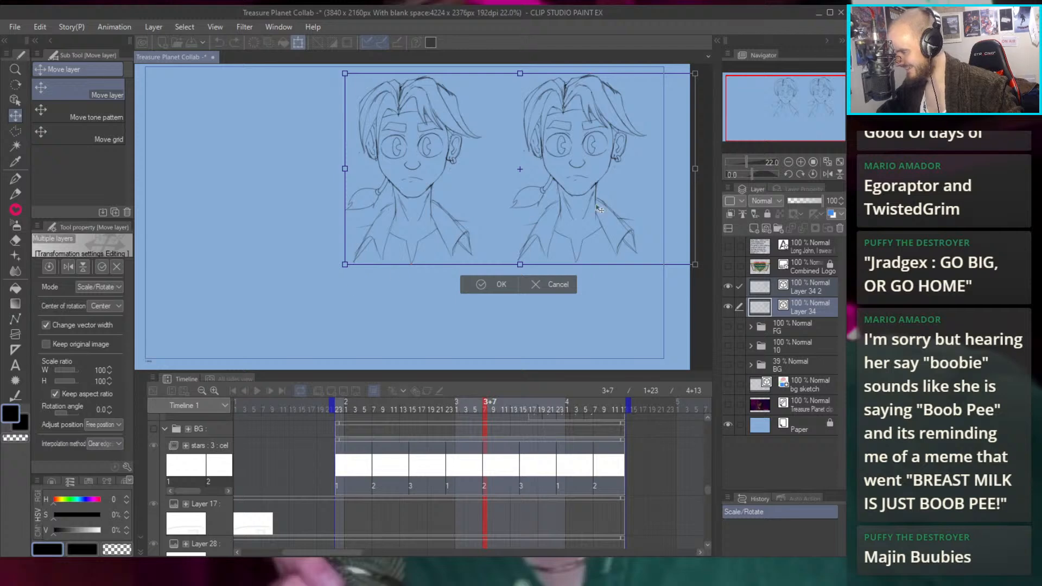
pyautogui.press('Return')
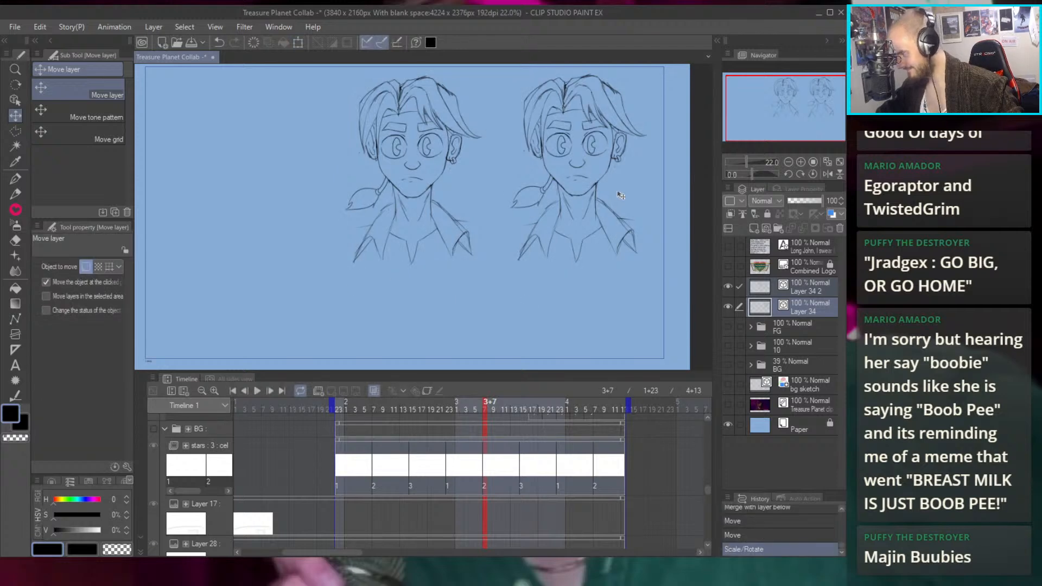
# Scale the left bust on Layer 34 2 down to 36% and place it near the upper edge of the canvas
pyautogui.click(801, 293)
pyautogui.hotkey('ctrl', 't')
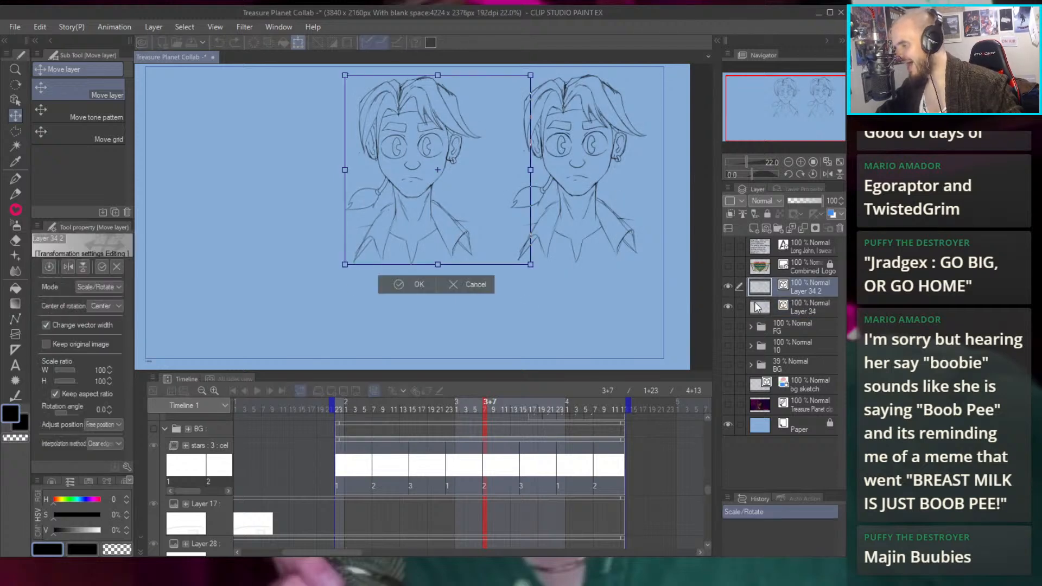
pyautogui.moveTo(530, 264)
pyautogui.mouseDown()
pyautogui.moveTo(455, 202)
pyautogui.moveTo(434, 166)
pyautogui.mouseUp()
pyautogui.moveTo(415, 145)
pyautogui.mouseDown()
pyautogui.moveTo(438, 154)
pyautogui.moveTo(437, 145)
pyautogui.mouseUp()
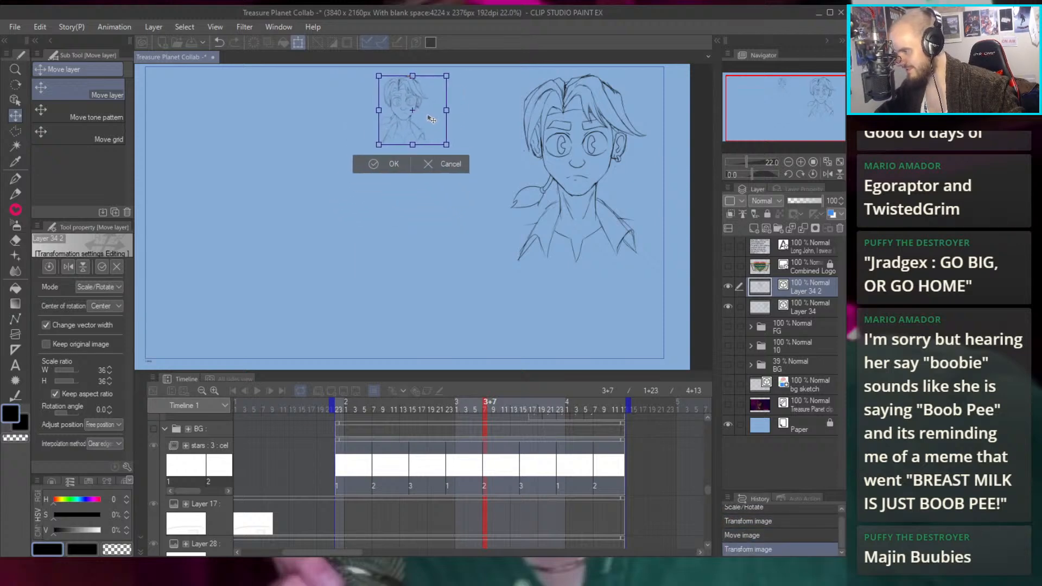
pyautogui.click(386, 166)
# Sketch shoulder curves with the Turnip pen, extending outward and down from both sides of the small bust's collar
pyautogui.press('p')
pyautogui.scroll(5, 404, 145)
pyautogui.moveTo(412, 140)
pyautogui.mouseDown()
pyautogui.moveTo(439, 232)
pyautogui.moveTo(458, 202)
pyautogui.moveTo(429, 190)
pyautogui.moveTo(398, 247)
pyautogui.mouseUp()
pyautogui.scroll(-5, 453, 204)
pyautogui.scroll(5, 439, 218)
pyautogui.hotkey('ctrl', 'z')
pyautogui.hotkey('ctrl', 'z')
pyautogui.hotkey('ctrl', 'z')
pyautogui.hotkey('ctrl', 'z')
pyautogui.moveTo(568, 199)
pyautogui.mouseDown()
pyautogui.moveTo(461, 220)
pyautogui.moveTo(490, 234)
pyautogui.mouseUp()
pyautogui.hotkey('ctrl', 'z')
pyautogui.moveTo(441, 201); pyautogui.dragTo(487, 230)
pyautogui.hotkey('ctrl', 'z')
pyautogui.moveTo(442, 202)
pyautogui.mouseDown()
pyautogui.moveTo(479, 220)
pyautogui.moveTo(502, 258)
pyautogui.mouseUp()
pyautogui.hotkey('ctrl', 'z')
pyautogui.hotkey('ctrl', 'z')
pyautogui.scroll(-2, 409, 232)
pyautogui.scroll(3, 409, 217)
# Draw the left edge of the jacket opening downward from the small bust's collar
pyautogui.hotkey('ctrl', 'z')
pyautogui.moveTo(408, 169)
pyautogui.mouseDown()
pyautogui.moveTo(393, 243)
pyautogui.moveTo(403, 188)
pyautogui.moveTo(399, 209)
pyautogui.mouseUp()
pyautogui.hotkey('ctrl', 'z')
pyautogui.hotkey('ctrl', 'z')
pyautogui.moveTo(409, 163); pyautogui.dragTo(400, 204)
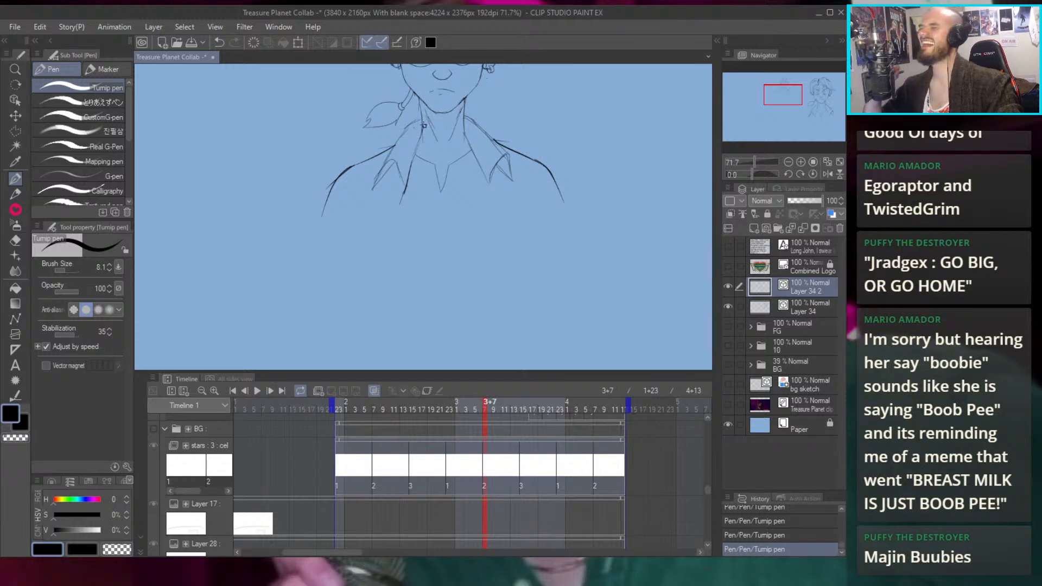
pyautogui.scroll(2, 467, 179)
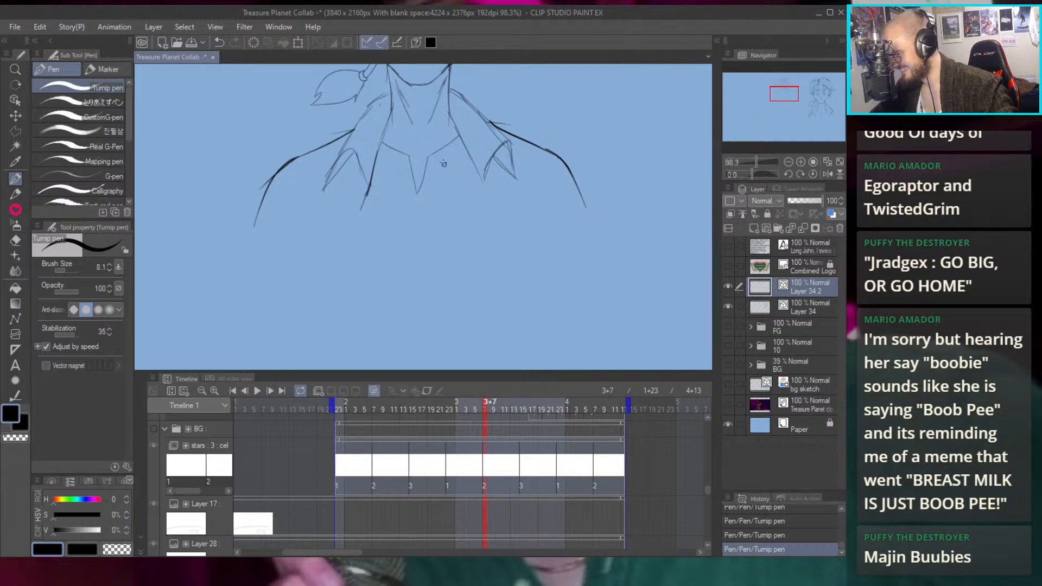
# Redraw the left edge of the jacket opening as a clean line running down from the small bust's collar
pyautogui.hotkey('ctrl', 'z')
pyautogui.hotkey('ctrl', 'z')
pyautogui.hotkey('ctrl', 'z')
pyautogui.moveTo(360, 215); pyautogui.dragTo(379, 139)
pyautogui.hotkey('ctrl', 'z')
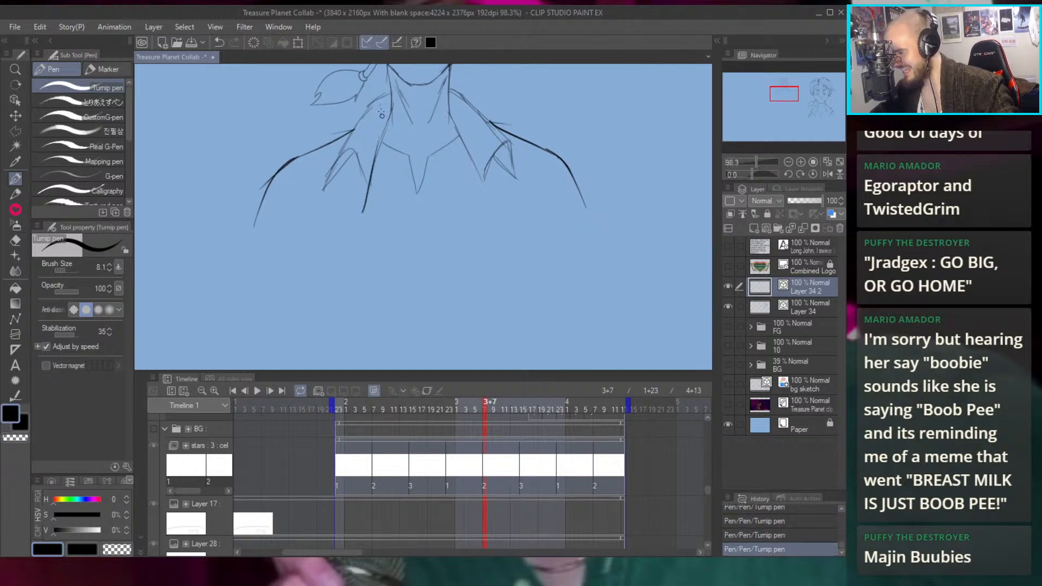
pyautogui.moveTo(364, 208); pyautogui.dragTo(380, 140)
# Draw the right edge of the jacket opening slanting downward from the small bust's collar
pyautogui.moveTo(468, 143); pyautogui.dragTo(496, 215)
pyautogui.hotkey('ctrl', 'z')
pyautogui.hotkey('ctrl', 'z')
pyautogui.moveTo(470, 152); pyautogui.dragTo(496, 218)
pyautogui.moveTo(359, 224); pyautogui.dragTo(375, 157)
pyautogui.hotkey('ctrl', 'z')
pyautogui.hotkey('ctrl', 'z')
pyautogui.moveTo(354, 227)
pyautogui.mouseDown()
pyautogui.moveTo(375, 158)
pyautogui.moveTo(353, 226)
pyautogui.moveTo(369, 183)
pyautogui.moveTo(424, 205)
pyautogui.mouseUp()
pyautogui.hotkey('ctrl', 'z')
pyautogui.hotkey('ctrl', 'z')
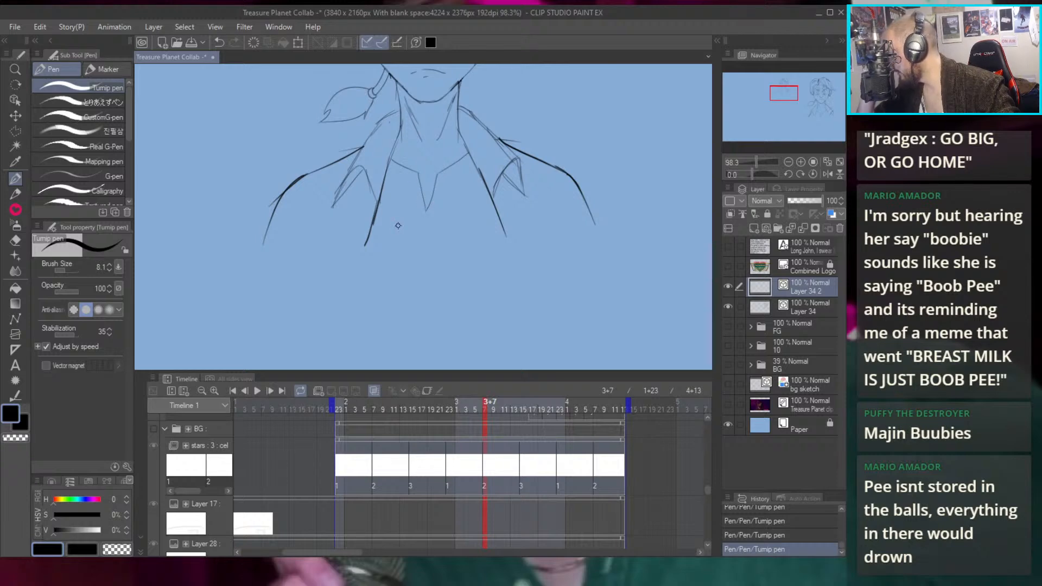
pyautogui.scroll(-3, 398, 226)
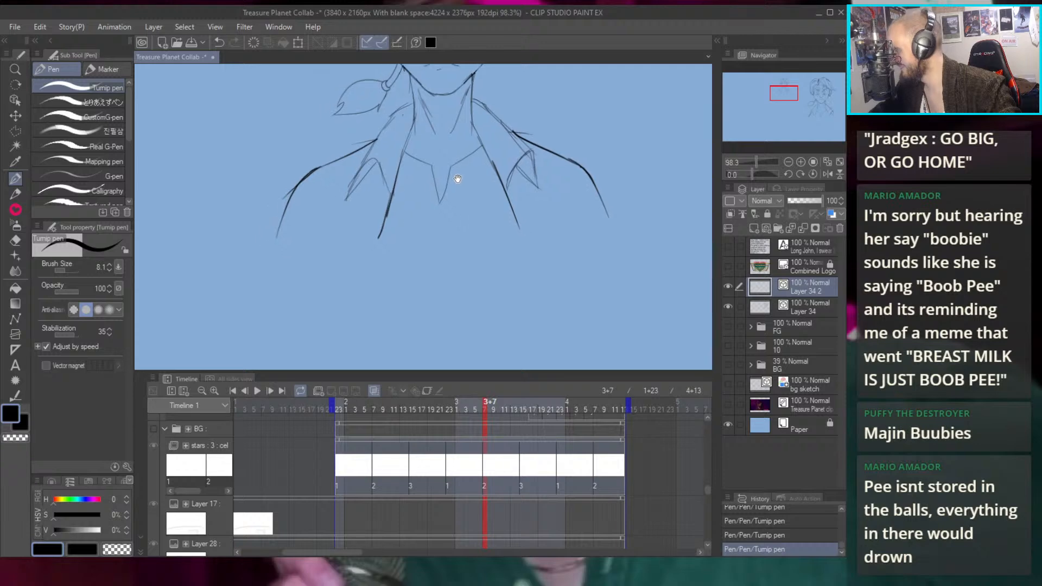
pyautogui.scroll(-1, 432, 194)
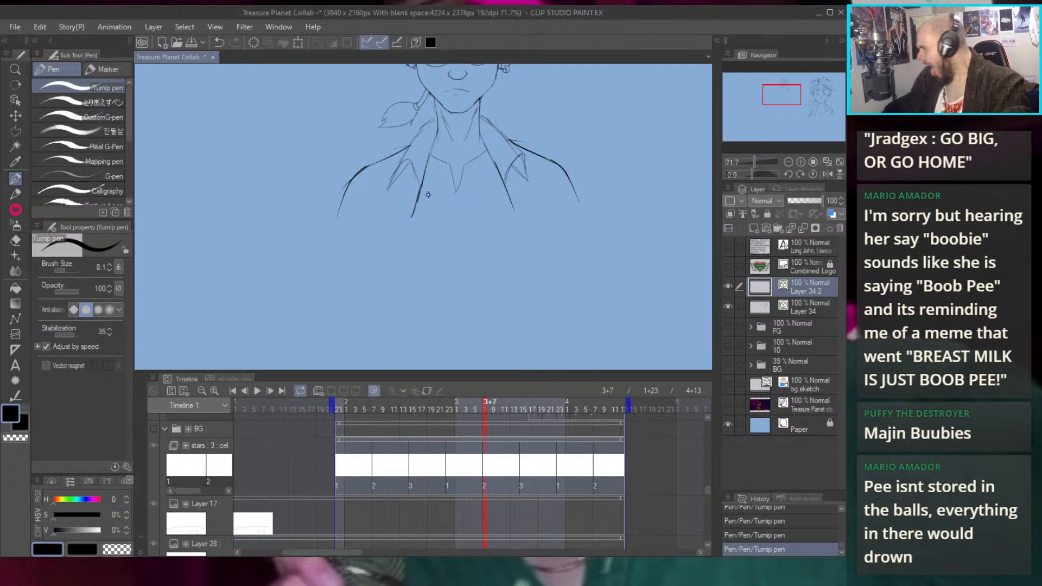
# Draw a small folded flap on the right side of the pointed notch in the small bust's shirt
pyautogui.scroll(9, 457, 177)
pyautogui.moveTo(462, 142); pyautogui.dragTo(410, 191)
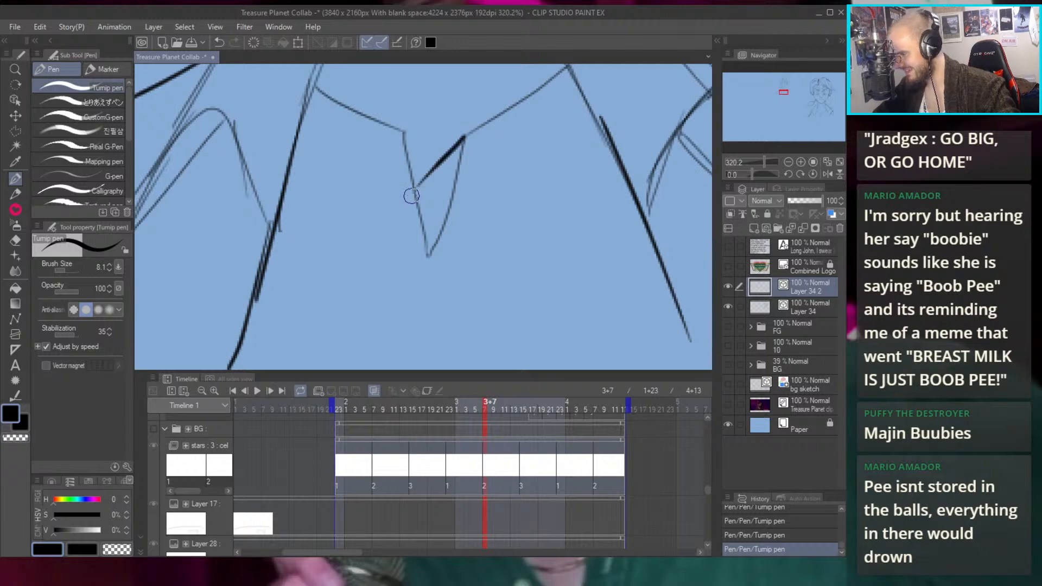
pyautogui.hotkey('ctrl', 'z')
pyautogui.moveTo(465, 137)
pyautogui.mouseDown()
pyautogui.moveTo(439, 167)
pyautogui.moveTo(470, 145)
pyautogui.moveTo(496, 211)
pyautogui.mouseUp()
pyautogui.hotkey('ctrl', 'z')
pyautogui.moveTo(427, 256); pyautogui.dragTo(495, 187)
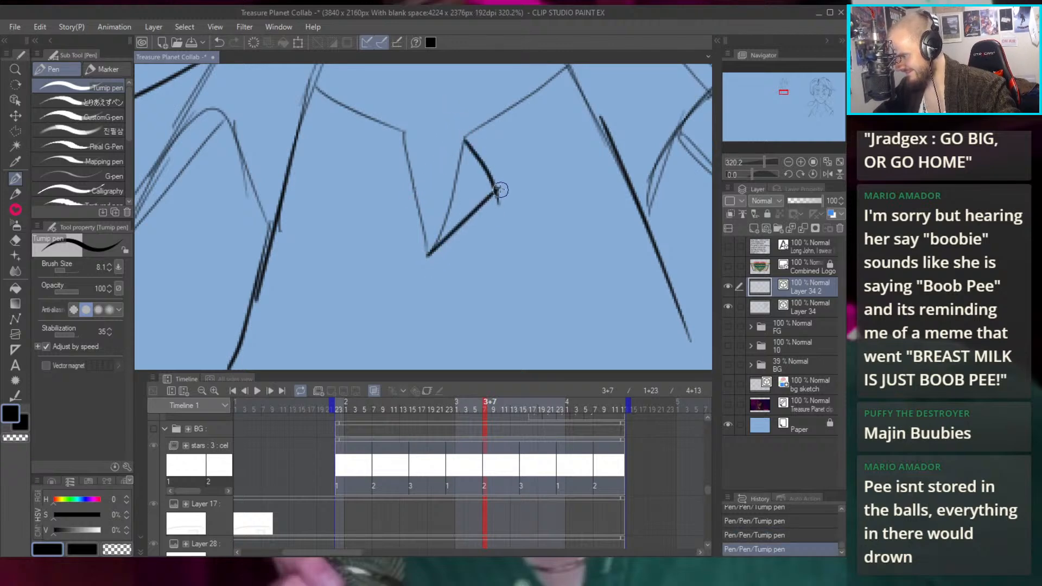
pyautogui.hotkey('ctrl', 'z')
pyautogui.moveTo(426, 257)
pyautogui.mouseDown()
pyautogui.moveTo(498, 201)
pyautogui.moveTo(481, 260)
pyautogui.moveTo(484, 233)
pyautogui.moveTo(430, 210)
pyautogui.mouseUp()
pyautogui.scroll(-5, 490, 161)
pyautogui.scroll(2, 499, 179)
pyautogui.scroll(-2, 510, 195)
pyautogui.scroll(-3, 445, 179)
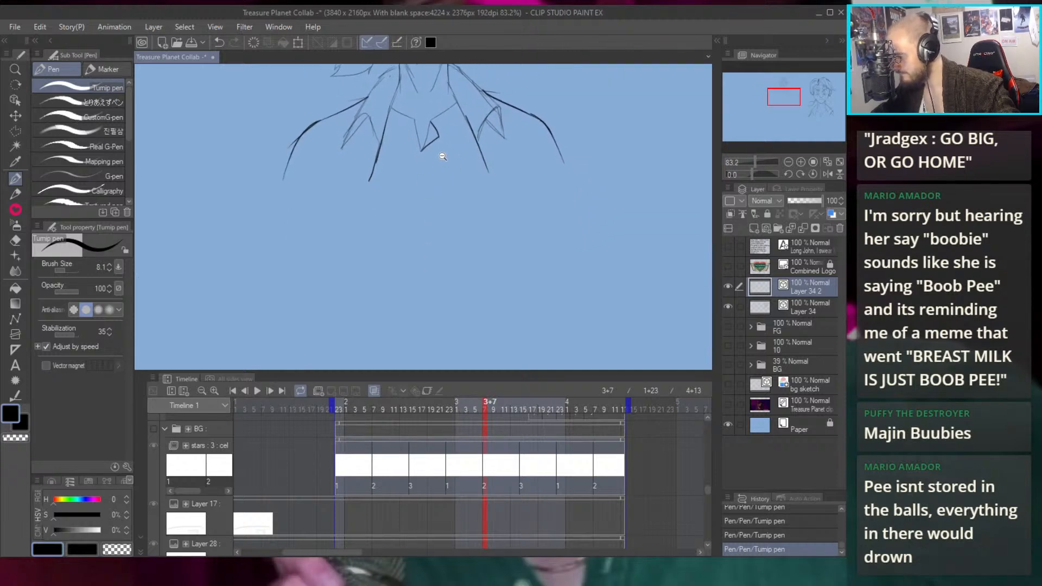
# Create a new vector layer and place it directly beneath Layer 34
pyautogui.click(799, 306)
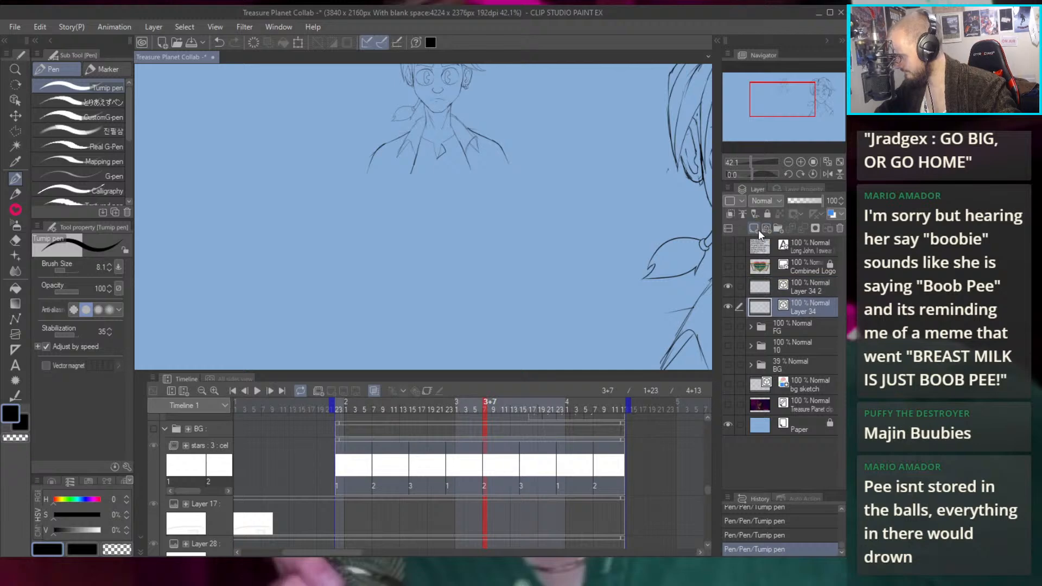
pyautogui.click(764, 226)
pyautogui.moveTo(525, 223); pyautogui.dragTo(493, 232)
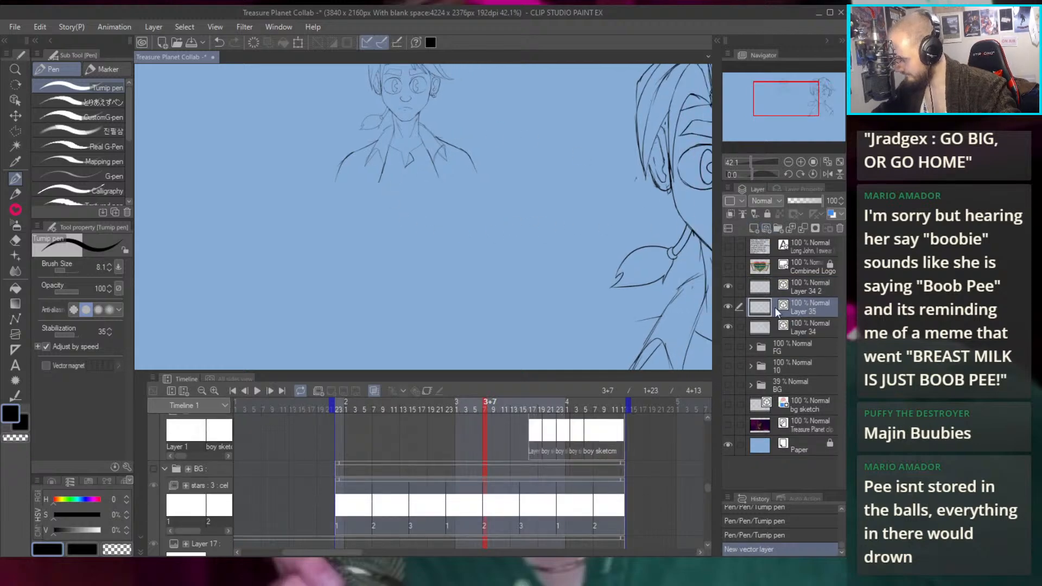
pyautogui.moveTo(799, 322); pyautogui.dragTo(800, 331)
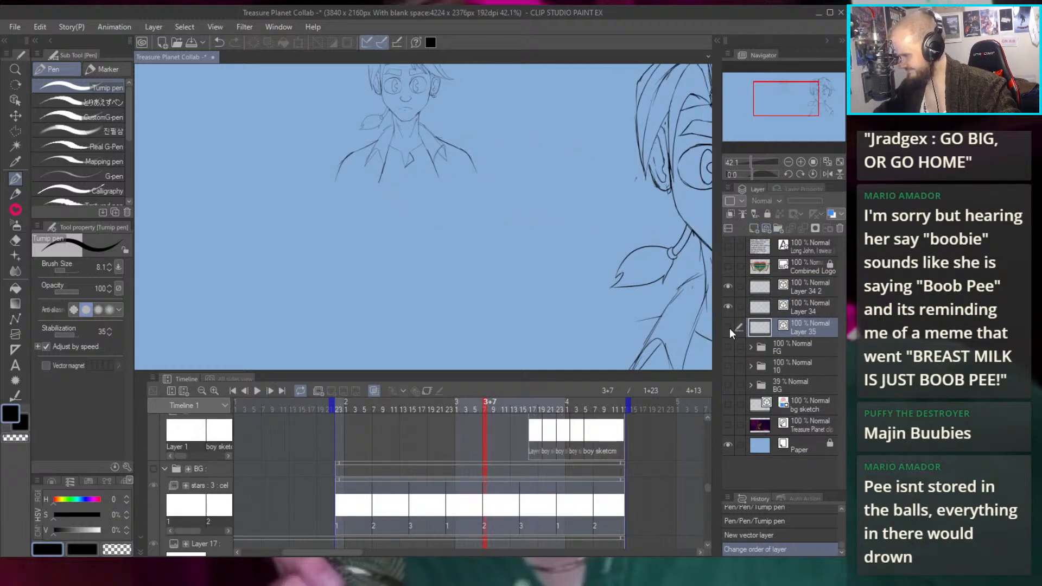
# Sketch an elongated rounded torso shape beneath the small bust's shoulders on Layer 35
pyautogui.moveTo(515, 313); pyautogui.dragTo(529, 331)
pyautogui.moveTo(382, 184)
pyautogui.mouseDown()
pyautogui.moveTo(387, 266)
pyautogui.moveTo(415, 283)
pyautogui.moveTo(451, 277)
pyautogui.moveTo(459, 187)
pyautogui.moveTo(455, 261)
pyautogui.mouseUp()
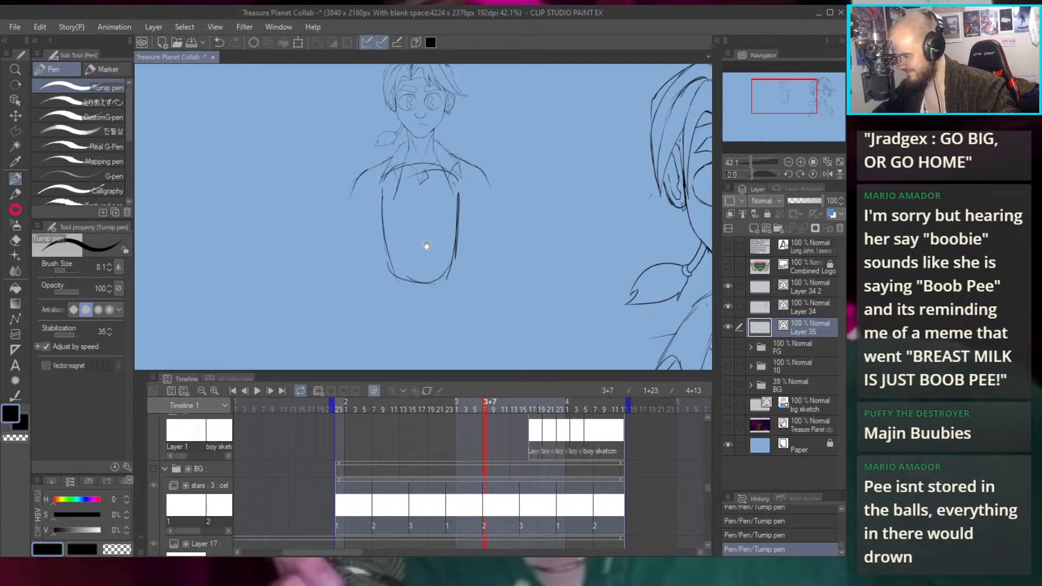
pyautogui.scroll(-2, 390, 167)
pyautogui.scroll(-1, 421, 212)
pyautogui.scroll(2, 410, 213)
# Try to sketch a long vertical guide line running down from the left side of the torso
pyautogui.moveTo(411, 215)
pyautogui.mouseDown()
pyautogui.moveTo(404, 324)
pyautogui.moveTo(405, 300)
pyautogui.mouseUp()
pyautogui.hotkey('ctrl', 'z')
pyautogui.hotkey('ctrl', 'z')
pyautogui.hotkey('ctrl', 'z')
pyautogui.moveTo(405, 205); pyautogui.dragTo(410, 302)
pyautogui.hotkey('ctrl', 'z')
pyautogui.moveTo(410, 213); pyautogui.dragTo(410, 309)
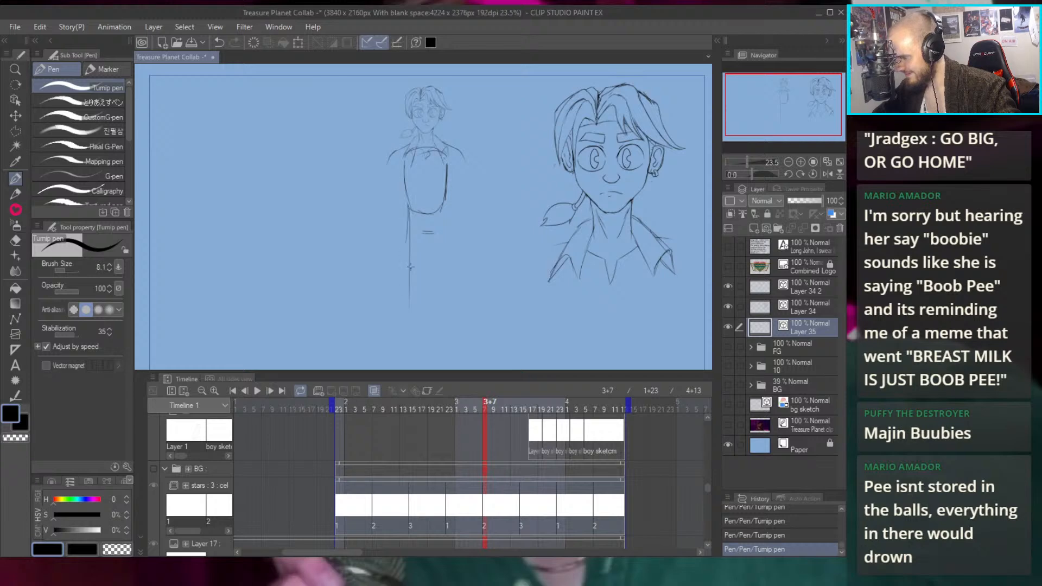
pyautogui.hotkey('ctrl', 'z')
pyautogui.hotkey('ctrl', 'z')
pyautogui.hotkey('ctrl', 'z')
# Sketch a boxy pelvis shape directly below the torso oval
pyautogui.moveTo(407, 207)
pyautogui.mouseDown()
pyautogui.moveTo(408, 246)
pyautogui.moveTo(407, 224)
pyautogui.moveTo(444, 235)
pyautogui.mouseUp()
pyautogui.hotkey('ctrl', 'z')
pyautogui.hotkey('ctrl', 'z')
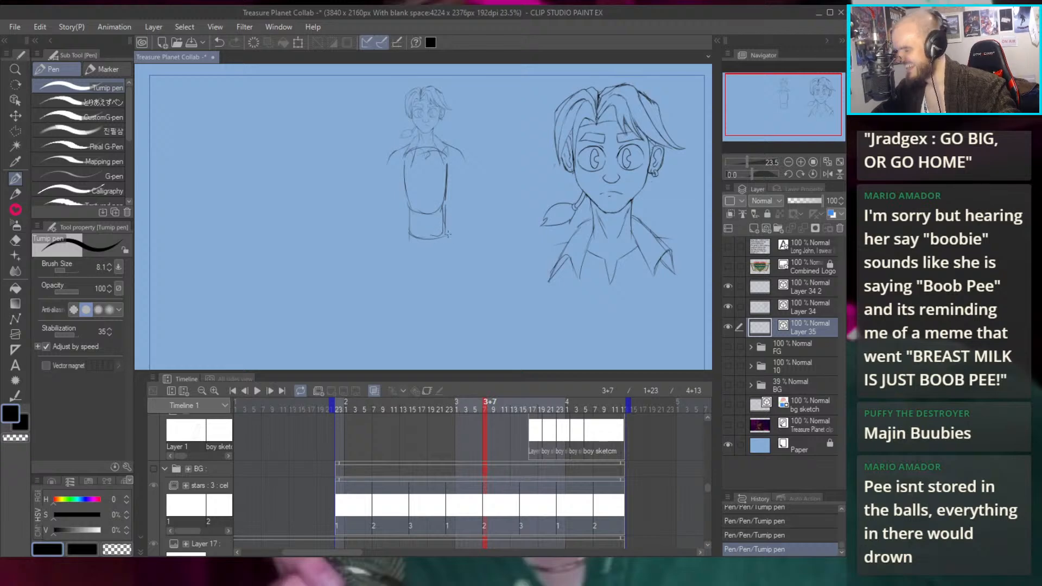
pyautogui.press('alt')
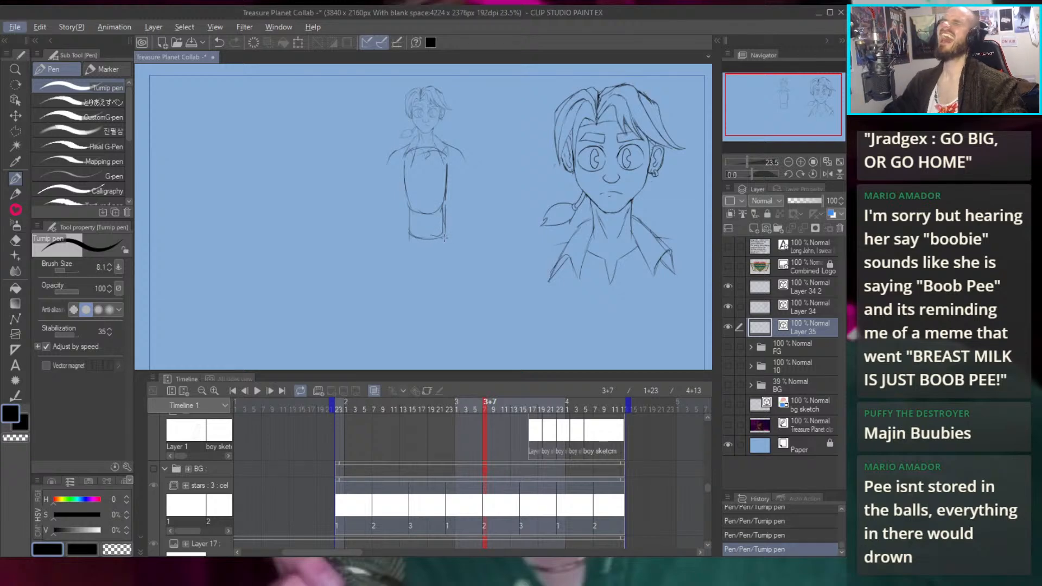
# Sketch the outer and inner contours of the left leg tapering down from the boxy pelvis
pyautogui.scroll(1, 427, 239)
pyautogui.moveTo(428, 240)
pyautogui.mouseDown()
pyautogui.moveTo(414, 154)
pyautogui.moveTo(392, 300)
pyautogui.mouseUp()
pyautogui.hotkey('ctrl', 'z')
pyautogui.hotkey('ctrl', 'z')
pyautogui.moveTo(399, 152); pyautogui.dragTo(383, 280)
pyautogui.hotkey('ctrl', 'z')
pyautogui.moveTo(401, 152); pyautogui.dragTo(382, 296)
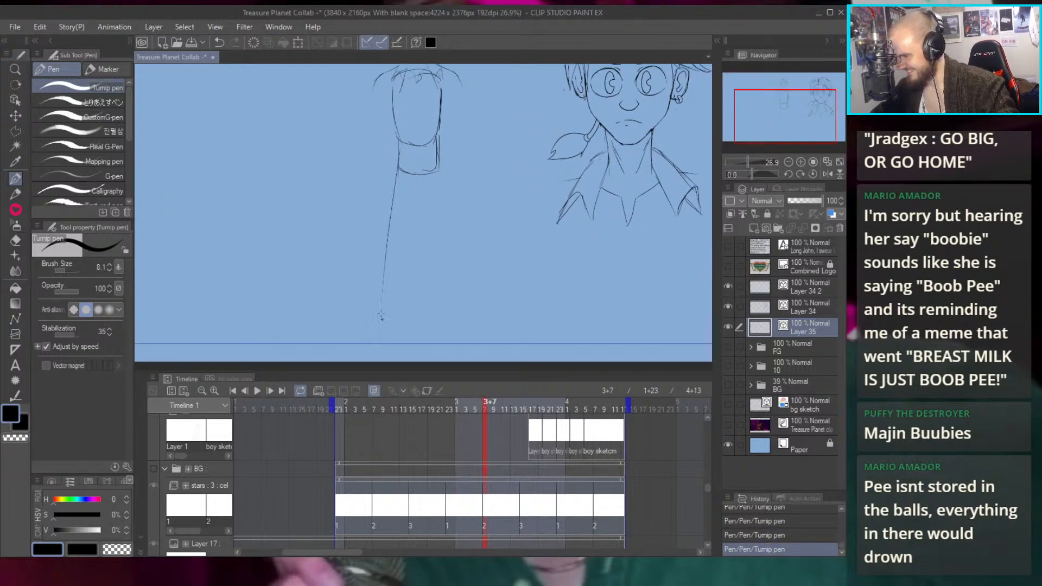
pyautogui.moveTo(427, 177)
pyautogui.mouseDown()
pyautogui.moveTo(405, 187)
pyautogui.moveTo(395, 267)
pyautogui.mouseUp()
pyautogui.hotkey('ctrl', 'z')
pyautogui.moveTo(418, 183); pyautogui.dragTo(393, 294)
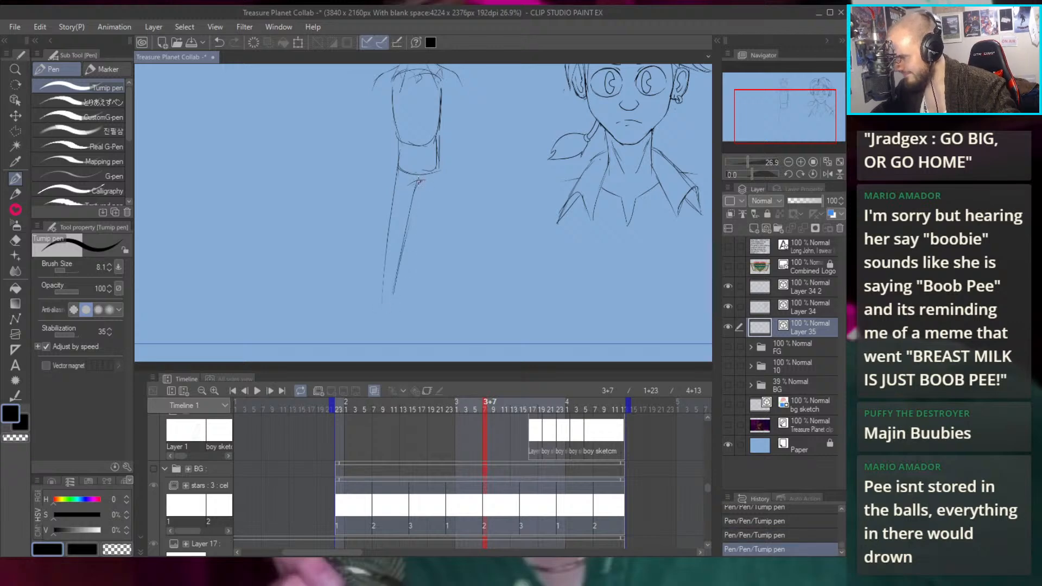
pyautogui.hotkey('ctrl', 'z')
pyautogui.moveTo(422, 177); pyautogui.dragTo(400, 266)
pyautogui.moveTo(412, 198); pyautogui.dragTo(388, 300)
pyautogui.hotkey('ctrl', 'z')
# Sketch the inner and outer contours of the right leg down from the crotch and boxy pelvis
pyautogui.moveTo(418, 183)
pyautogui.mouseDown()
pyautogui.moveTo(393, 293)
pyautogui.moveTo(437, 260)
pyautogui.moveTo(452, 323)
pyautogui.mouseUp()
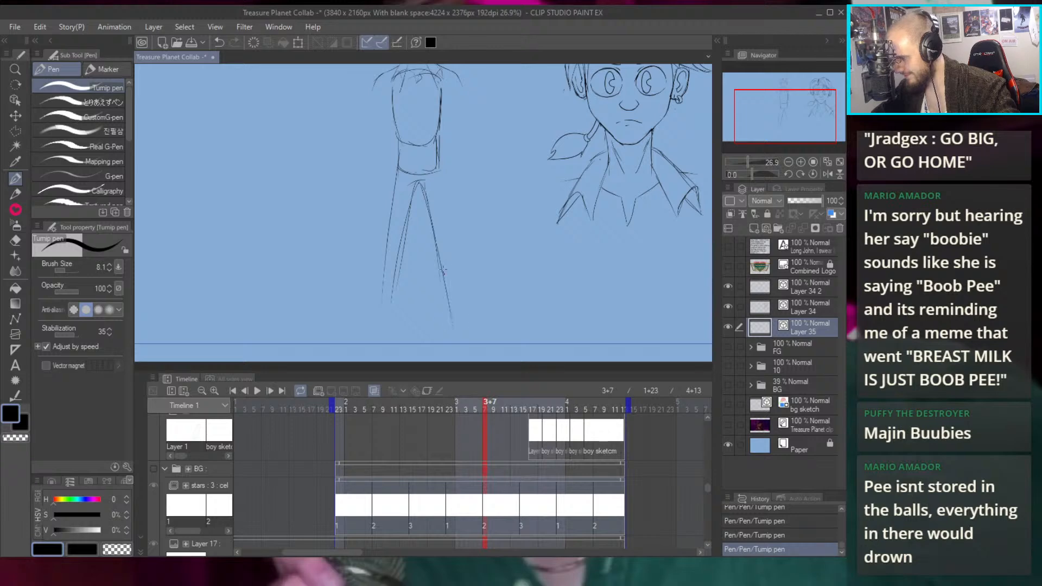
pyautogui.hotkey('ctrl', 'z')
pyautogui.moveTo(421, 185); pyautogui.dragTo(437, 260)
pyautogui.hotkey('ctrl', 'z')
pyautogui.moveTo(422, 184); pyautogui.dragTo(441, 289)
pyautogui.hotkey('ctrl', 'z')
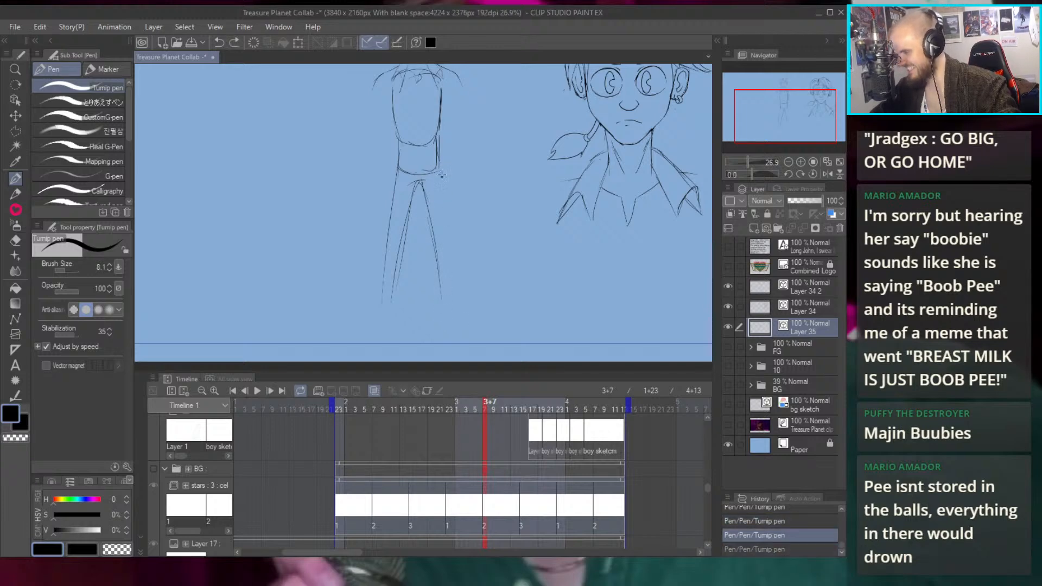
pyautogui.moveTo(438, 161); pyautogui.dragTo(452, 268)
pyautogui.hotkey('ctrl', 'z')
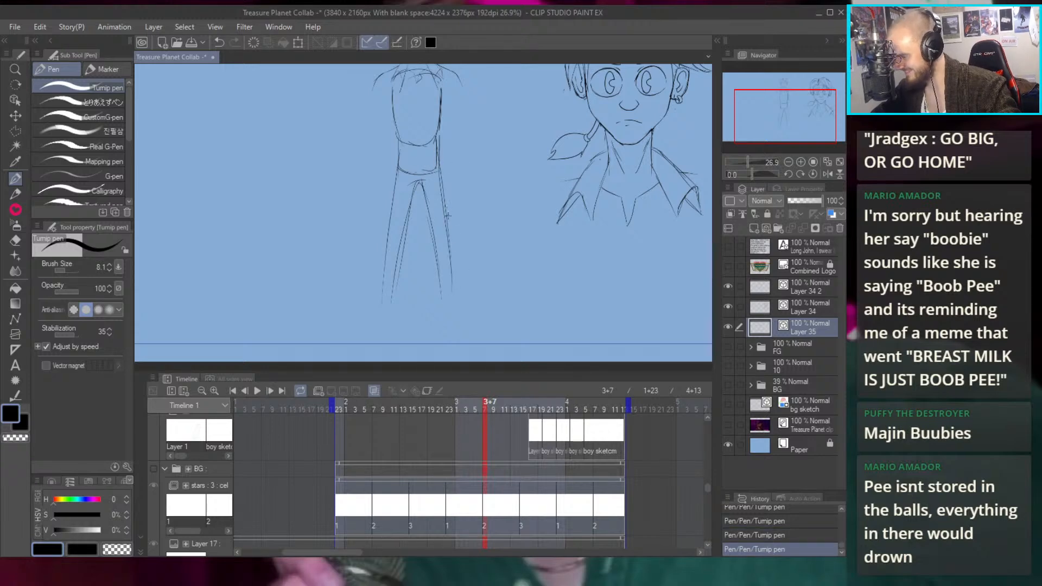
# Check the full figure's proportions and remove the pelvis and leg sketch below the torso
pyautogui.scroll(-5, 415, 199)
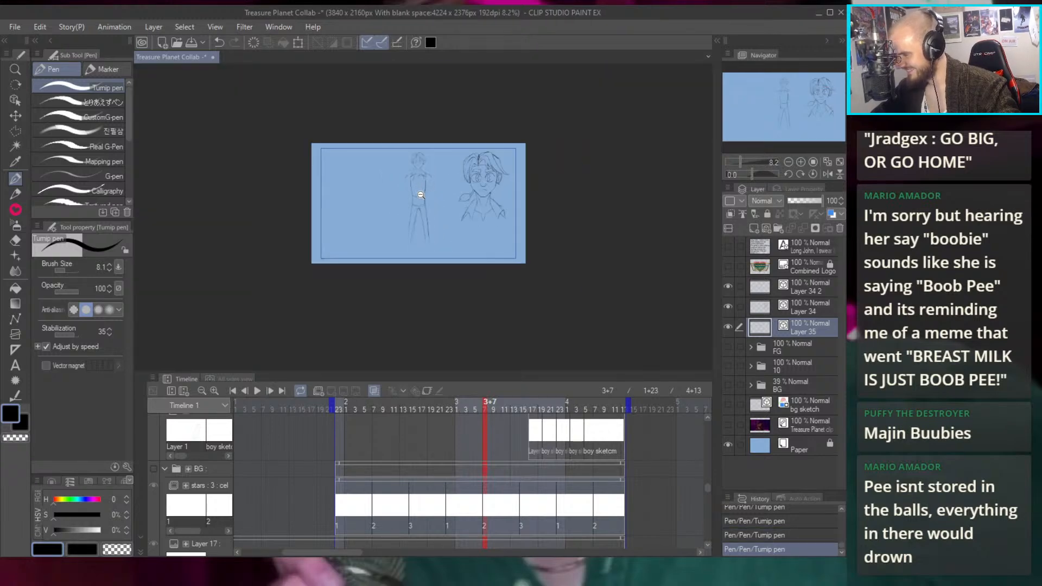
pyautogui.scroll(5, 418, 191)
pyautogui.moveTo(442, 190)
pyautogui.mouseDown()
pyautogui.moveTo(458, 207)
pyautogui.moveTo(456, 198)
pyautogui.moveTo(410, 231)
pyautogui.moveTo(437, 281)
pyautogui.moveTo(424, 207)
pyautogui.moveTo(433, 187)
pyautogui.moveTo(400, 187)
pyautogui.moveTo(401, 202)
pyautogui.mouseUp()
pyautogui.press('e')
pyautogui.press('p')
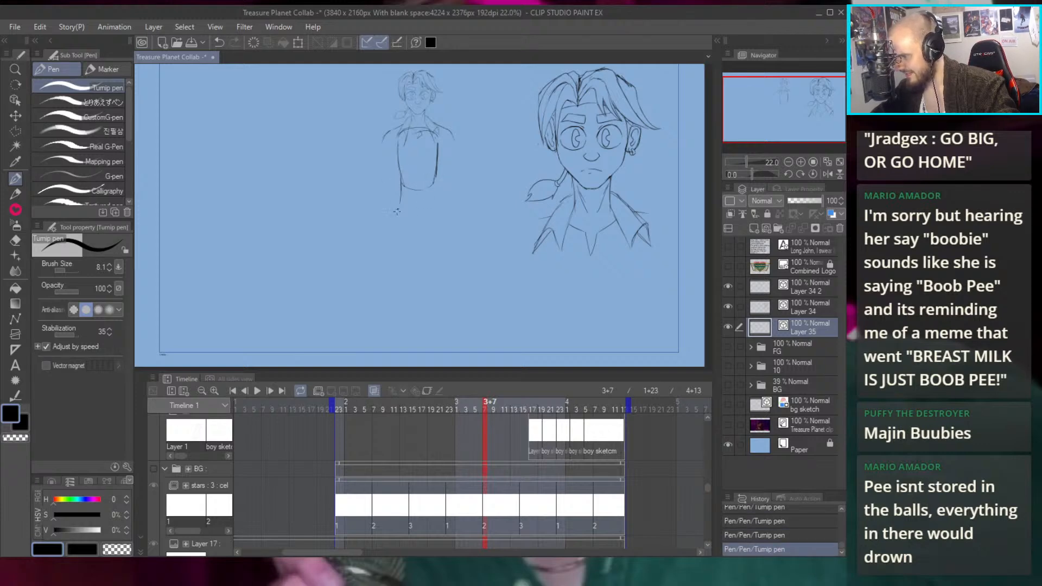
# Redraw the pelvis below the torso with short side lines and a curved lower edge
pyautogui.moveTo(411, 172); pyautogui.dragTo(410, 184)
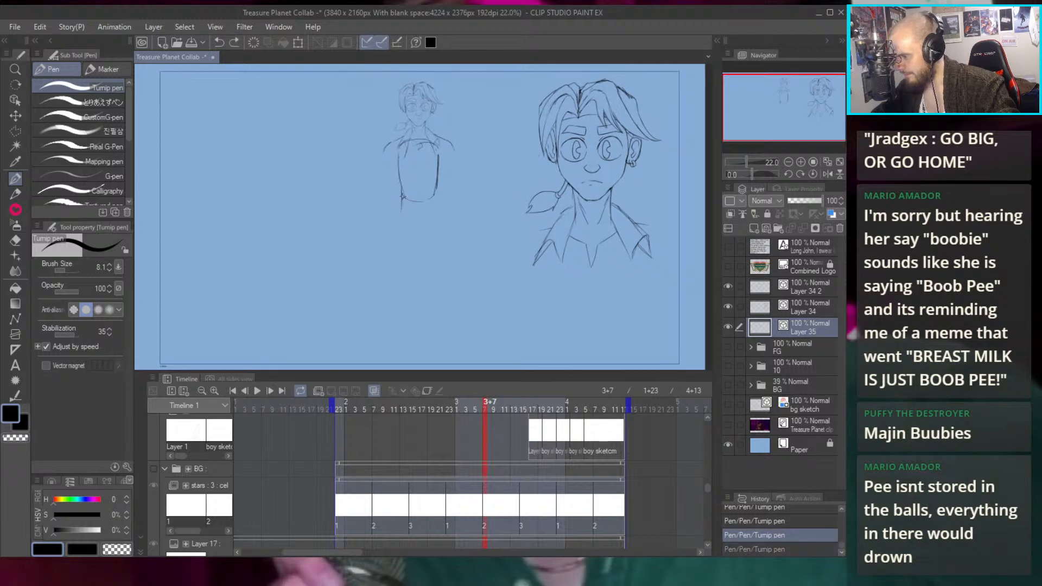
pyautogui.moveTo(401, 219); pyautogui.dragTo(438, 218)
pyautogui.hotkey('ctrl', 'z')
pyautogui.hotkey('ctrl', 'z')
pyautogui.hotkey('ctrl', 'z')
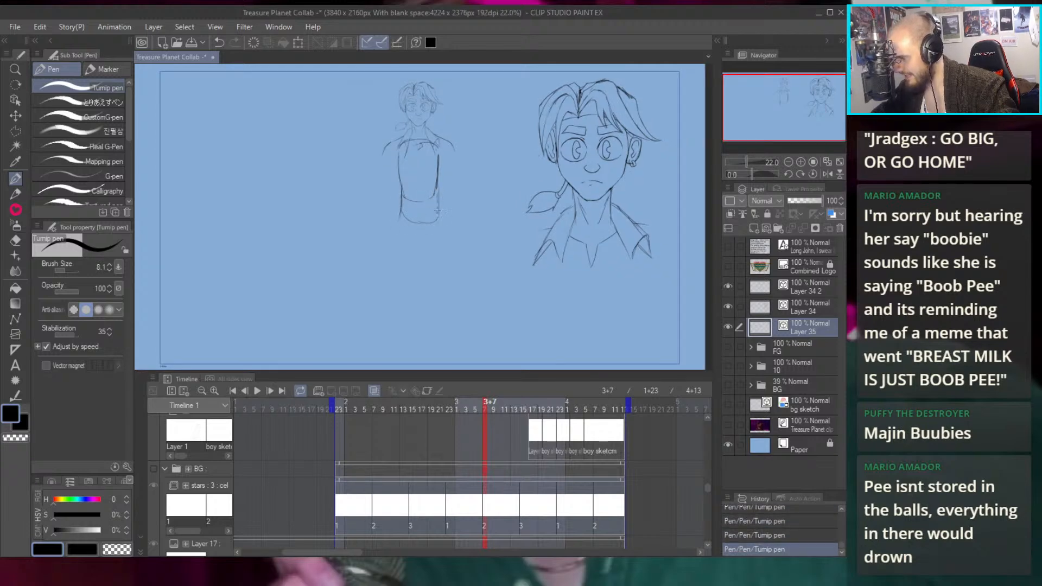
pyautogui.hotkey('ctrl', 'z')
pyautogui.hotkey('ctrl', 'z')
pyautogui.hotkey('ctrl', 'z')
pyautogui.hotkey('ctrl', 'y')
pyautogui.hotkey('ctrl', 'y')
pyautogui.hotkey('ctrl', 'y')
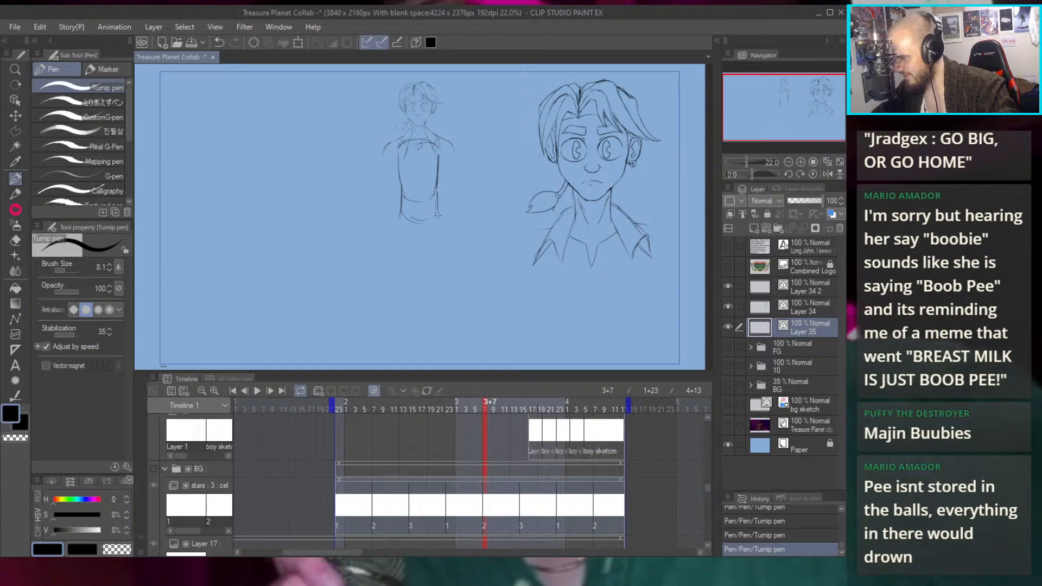
pyautogui.hotkey('ctrl', 'z')
# Draw the long outer contour of the left leg down from the redrawn pelvis
pyautogui.moveTo(401, 209); pyautogui.dragTo(388, 354)
pyautogui.scroll(-1, 391, 347)
pyautogui.moveTo(418, 200); pyautogui.dragTo(395, 313)
pyautogui.moveTo(419, 199); pyautogui.dragTo(398, 312)
pyautogui.hotkey('ctrl', 'z')
pyautogui.hotkey('ctrl', 'z')
pyautogui.moveTo(421, 194)
pyautogui.mouseDown()
pyautogui.moveTo(404, 340)
pyautogui.moveTo(412, 252)
pyautogui.mouseUp()
pyautogui.hotkey('ctrl', 'z')
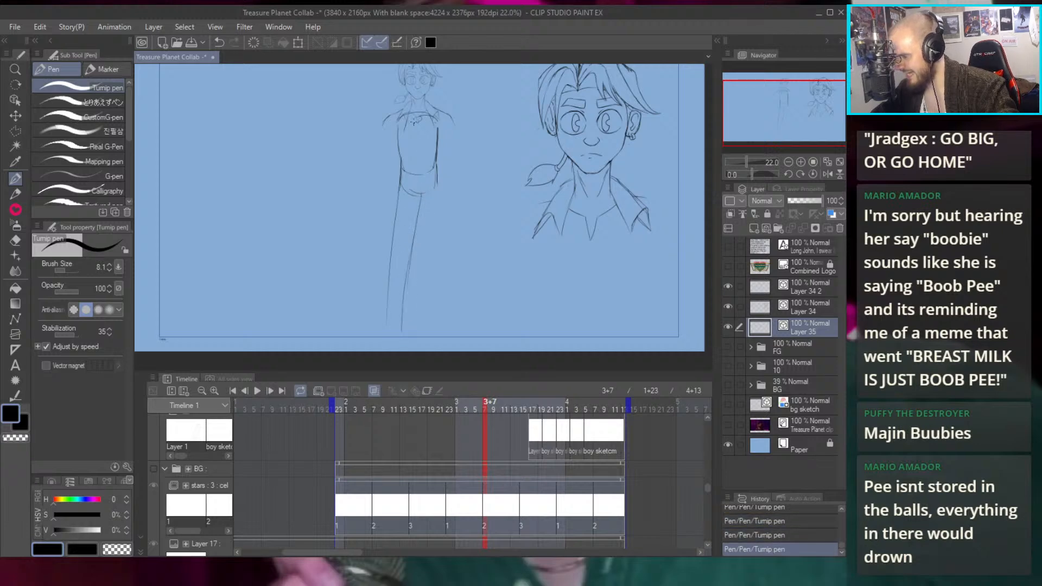
pyautogui.hotkey('ctrl', 'z')
pyautogui.hotkey('ctrl', 'z')
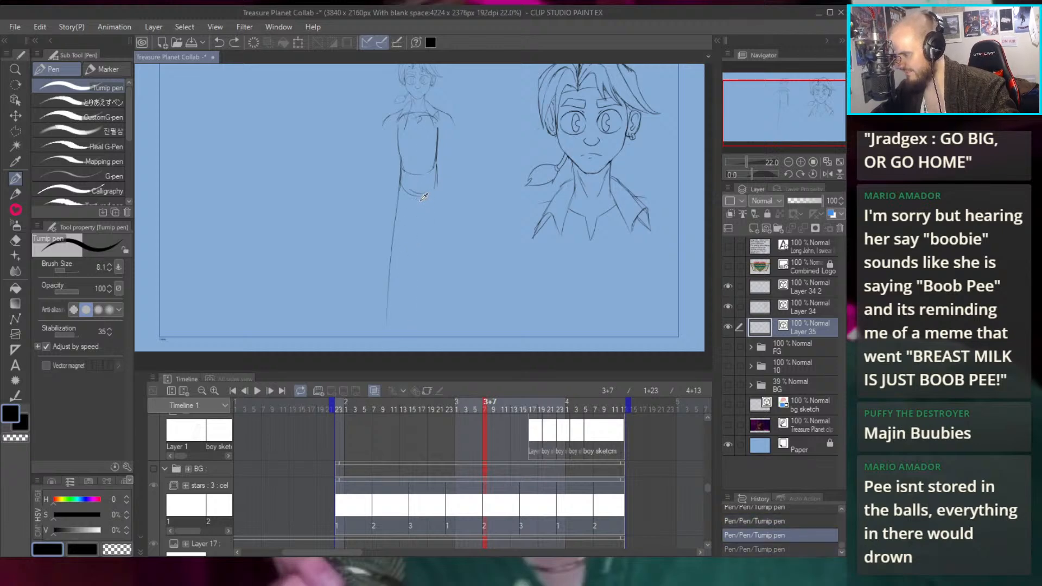
pyautogui.hotkey('ctrl', 'z')
pyautogui.hotkey('ctrl', 'y')
# Draw the left leg's inner contour from the crotch down toward the ankle
pyautogui.moveTo(419, 201); pyautogui.dragTo(402, 313)
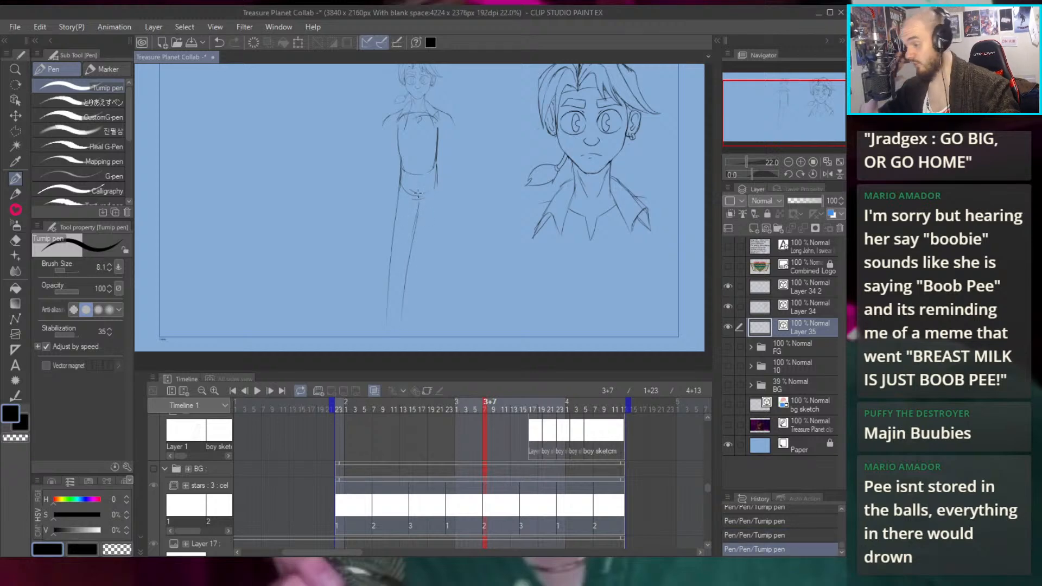
pyautogui.hotkey('ctrl', 'z')
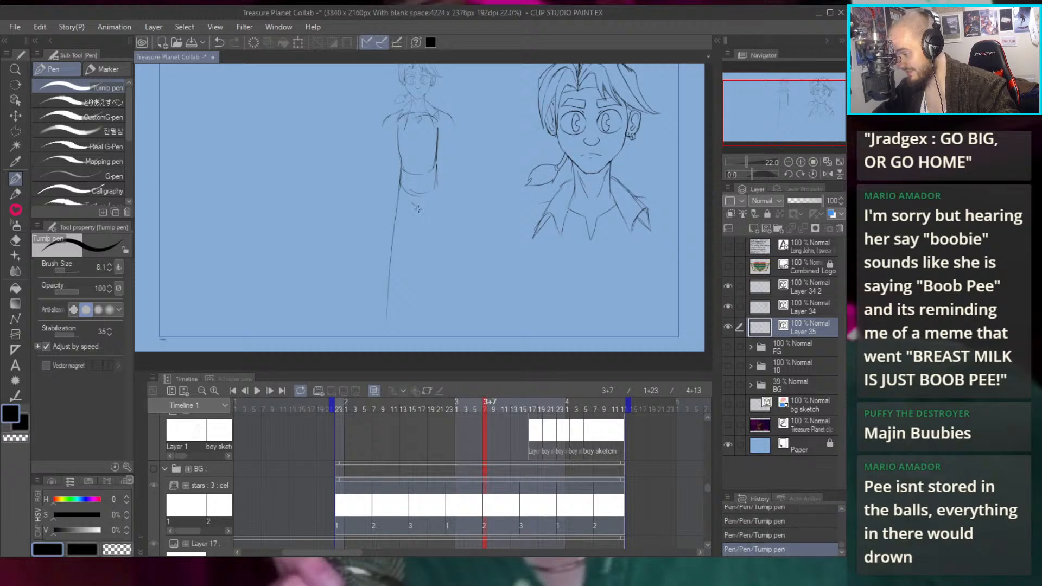
pyautogui.click(412, 203)
pyautogui.hotkey('ctrl', 'z')
pyautogui.moveTo(414, 201)
pyautogui.mouseDown()
pyautogui.moveTo(425, 197)
pyautogui.moveTo(410, 246)
pyautogui.mouseUp()
pyautogui.hotkey('ctrl', 'z')
# Draw the right leg's inner and outer contours from the pelvis down, mirroring the left leg's slant
pyautogui.moveTo(417, 209)
pyautogui.mouseDown()
pyautogui.moveTo(399, 322)
pyautogui.moveTo(429, 269)
pyautogui.mouseUp()
pyautogui.hotkey('ctrl', 'z')
pyautogui.hotkey('ctrl', 'z')
pyautogui.moveTo(418, 205); pyautogui.dragTo(440, 307)
pyautogui.hotkey('ctrl', 'z')
pyautogui.hotkey('ctrl', 'y')
pyautogui.scroll(2, 435, 275)
pyautogui.scroll(-1, 435, 275)
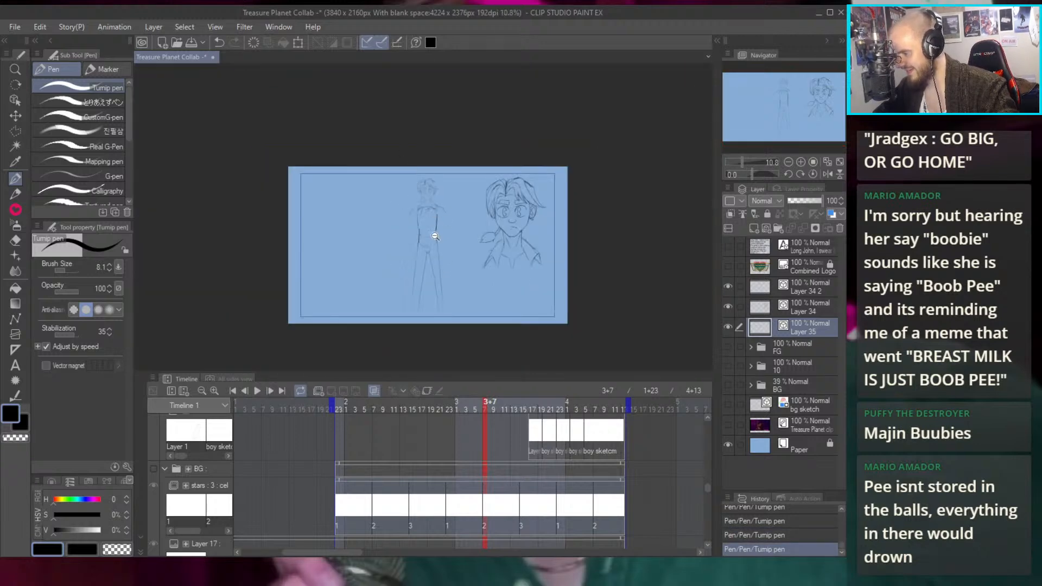
pyautogui.scroll(4, 470, 274)
pyautogui.moveTo(398, 142); pyautogui.dragTo(429, 346)
pyautogui.hotkey('ctrl', 'z')
pyautogui.scroll(-3, 470, 291)
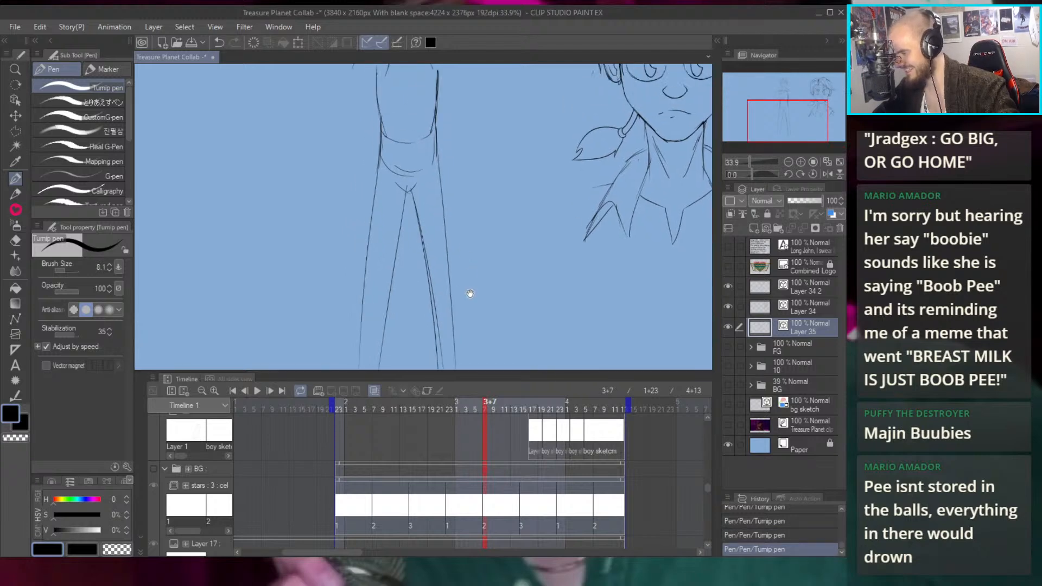
# Mark the knees with short horizontal lines across both legs
pyautogui.scroll(2, 442, 235)
pyautogui.scroll(3, 402, 271)
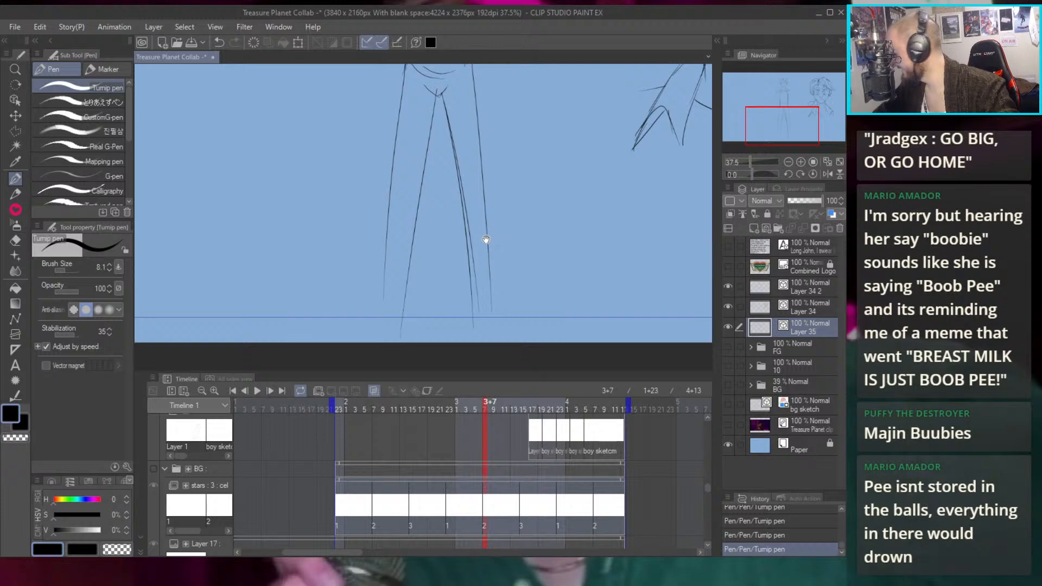
pyautogui.moveTo(493, 241); pyautogui.dragTo(512, 276)
pyautogui.hotkey('ctrl', 'z')
pyautogui.moveTo(407, 240)
pyautogui.mouseDown()
pyautogui.moveTo(432, 253)
pyautogui.moveTo(423, 242)
pyautogui.moveTo(500, 241)
pyautogui.mouseUp()
pyautogui.hotkey('ctrl', 'z')
pyautogui.hotkey('ctrl', 'y')
# Sketch two outward-pointing feet at the lower ends of the legs
pyautogui.scroll(-3, 516, 214)
pyautogui.scroll(3, 482, 233)
pyautogui.moveTo(433, 251)
pyautogui.mouseDown()
pyautogui.moveTo(431, 278)
pyautogui.moveTo(413, 290)
pyautogui.mouseUp()
pyautogui.moveTo(416, 246)
pyautogui.mouseDown()
pyautogui.moveTo(383, 283)
pyautogui.moveTo(395, 292)
pyautogui.moveTo(434, 274)
pyautogui.mouseUp()
pyautogui.moveTo(514, 255)
pyautogui.mouseDown()
pyautogui.moveTo(472, 271)
pyautogui.moveTo(495, 287)
pyautogui.moveTo(459, 297)
pyautogui.moveTo(500, 305)
pyautogui.mouseUp()
pyautogui.moveTo(469, 270)
pyautogui.mouseDown()
pyautogui.moveTo(510, 297)
pyautogui.moveTo(469, 300)
pyautogui.moveTo(506, 304)
pyautogui.mouseUp()
pyautogui.scroll(-5, 477, 214)
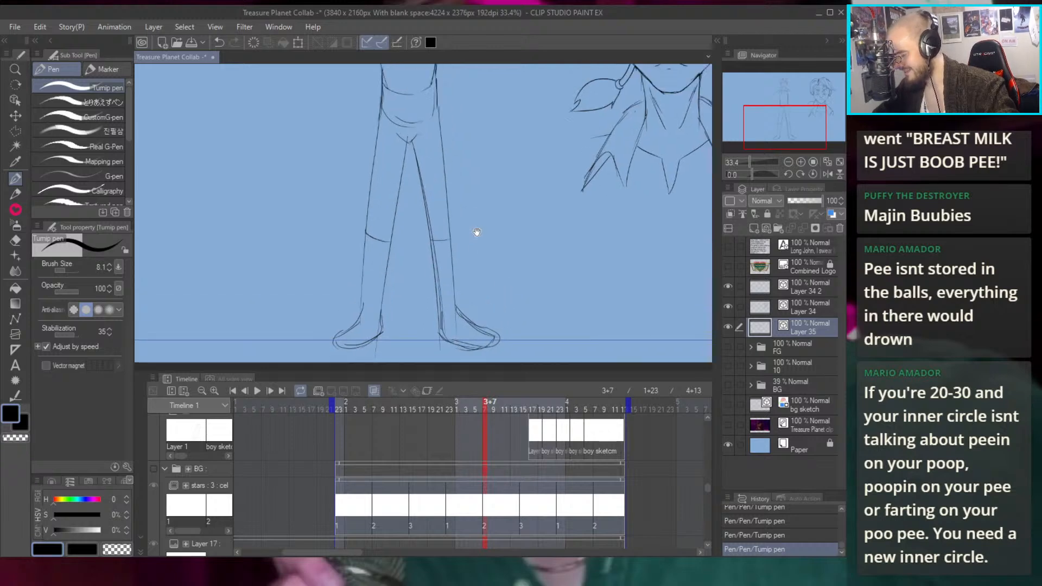
# Sketch both arms hanging from the shoulders to hip level, ending in simple rounded hands
pyautogui.scroll(3, 487, 213)
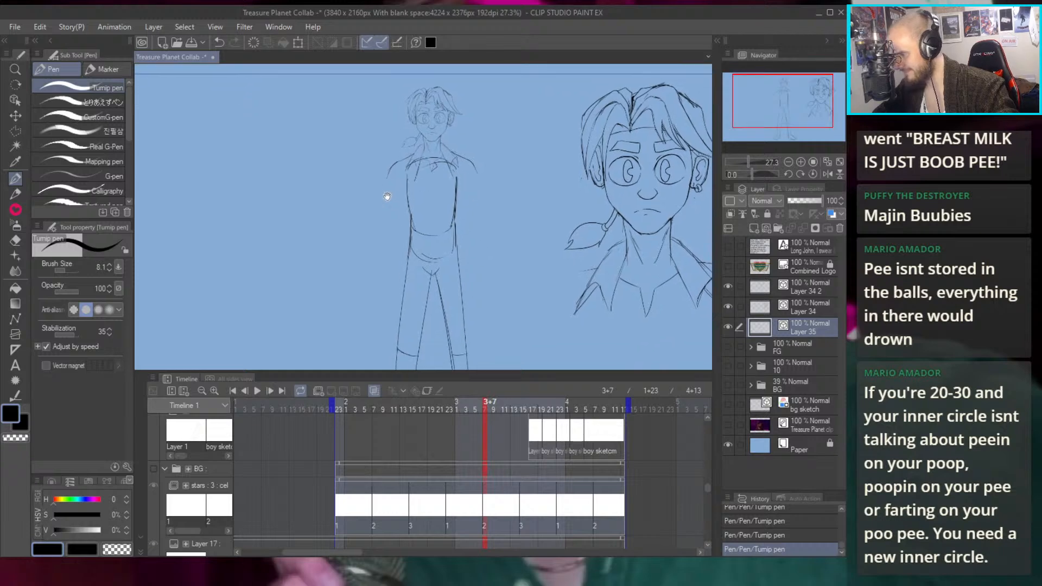
pyautogui.moveTo(405, 179); pyautogui.dragTo(389, 248)
pyautogui.hotkey('ctrl', 'z')
pyautogui.moveTo(407, 171); pyautogui.dragTo(387, 234)
pyautogui.hotkey('ctrl', 'z')
pyautogui.moveTo(400, 169); pyautogui.dragTo(368, 254)
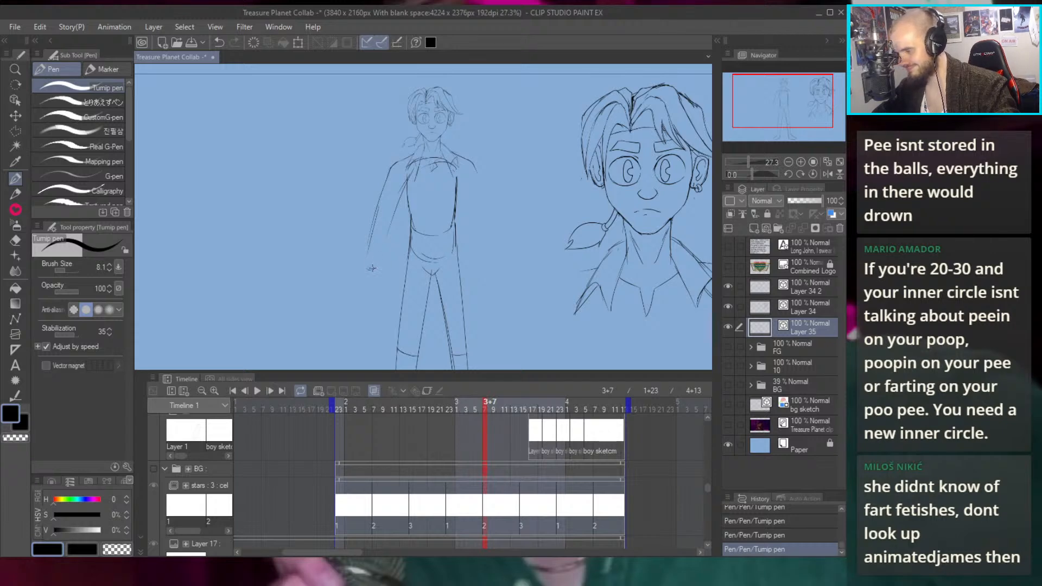
pyautogui.moveTo(456, 176)
pyautogui.mouseDown()
pyautogui.moveTo(498, 277)
pyautogui.moveTo(478, 175)
pyautogui.mouseUp()
pyautogui.moveTo(490, 217); pyautogui.dragTo(496, 256)
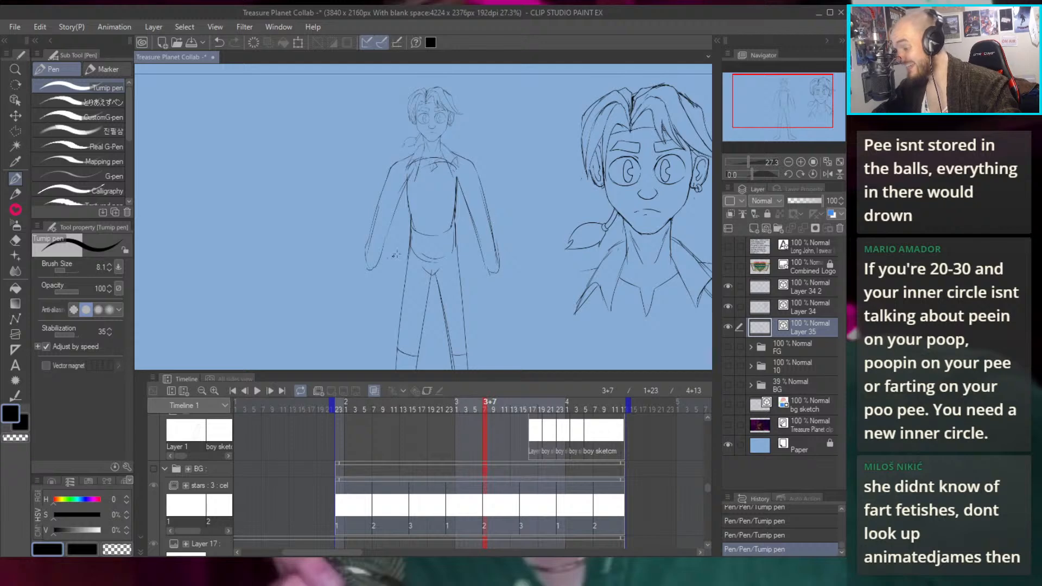
# Erase the left arm's outer contour and redraw it as a cleaner line running down from the shoulder
pyautogui.scroll(1, 390, 256)
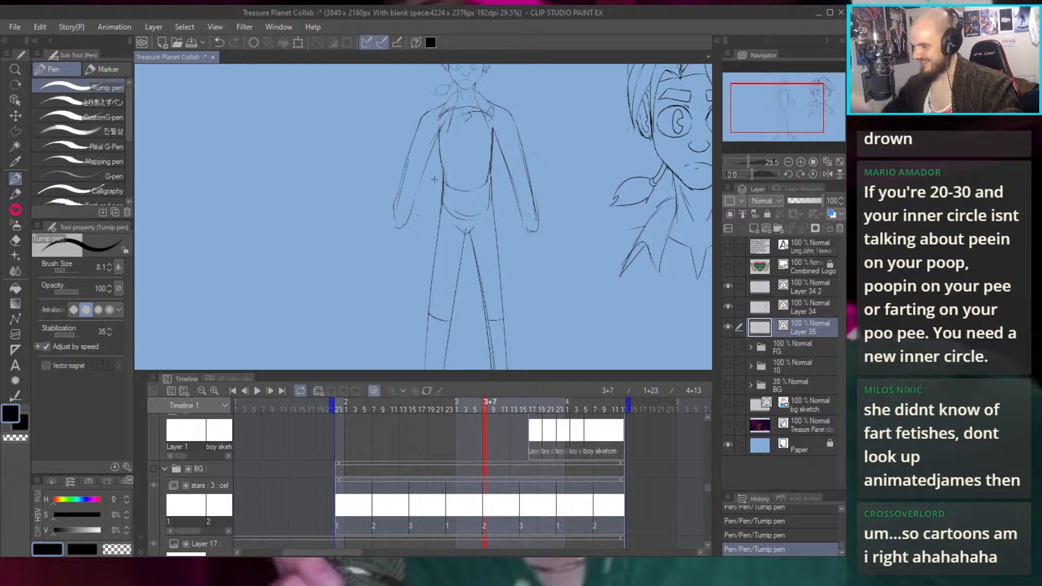
pyautogui.press('e')
pyautogui.moveTo(373, 186)
pyautogui.mouseDown()
pyautogui.moveTo(377, 145)
pyautogui.moveTo(414, 142)
pyautogui.moveTo(399, 190)
pyautogui.mouseUp()
pyautogui.press('p')
pyautogui.hotkey('ctrl', 'z')
pyautogui.moveTo(421, 120); pyautogui.dragTo(402, 172)
pyautogui.hotkey('ctrl', 'z')
pyautogui.moveTo(419, 118); pyautogui.dragTo(406, 169)
pyautogui.hotkey('ctrl', 'z')
pyautogui.moveTo(418, 121); pyautogui.dragTo(406, 168)
pyautogui.hotkey('ctrl', 'z')
pyautogui.hotkey('ctrl', 'z')
pyautogui.moveTo(420, 125); pyautogui.dragTo(406, 167)
pyautogui.hotkey('ctrl', 'z')
pyautogui.moveTo(420, 120); pyautogui.dragTo(406, 170)
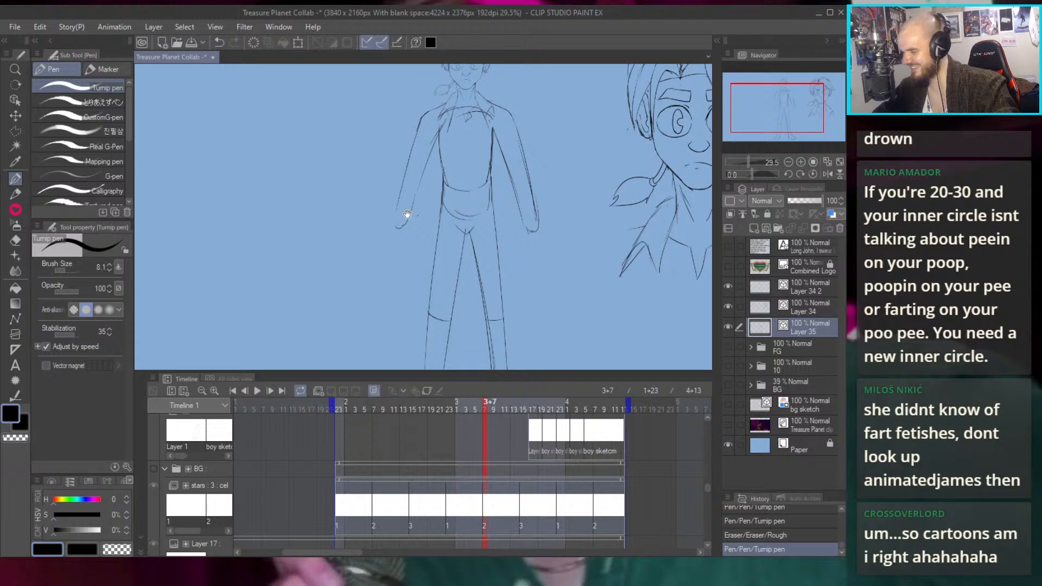
# Redraw the outer line of the left forearm and close the rounded hand at its end
pyautogui.scroll(2, 400, 211)
pyautogui.moveTo(418, 114); pyautogui.dragTo(398, 187)
pyautogui.scroll(-3, 508, 143)
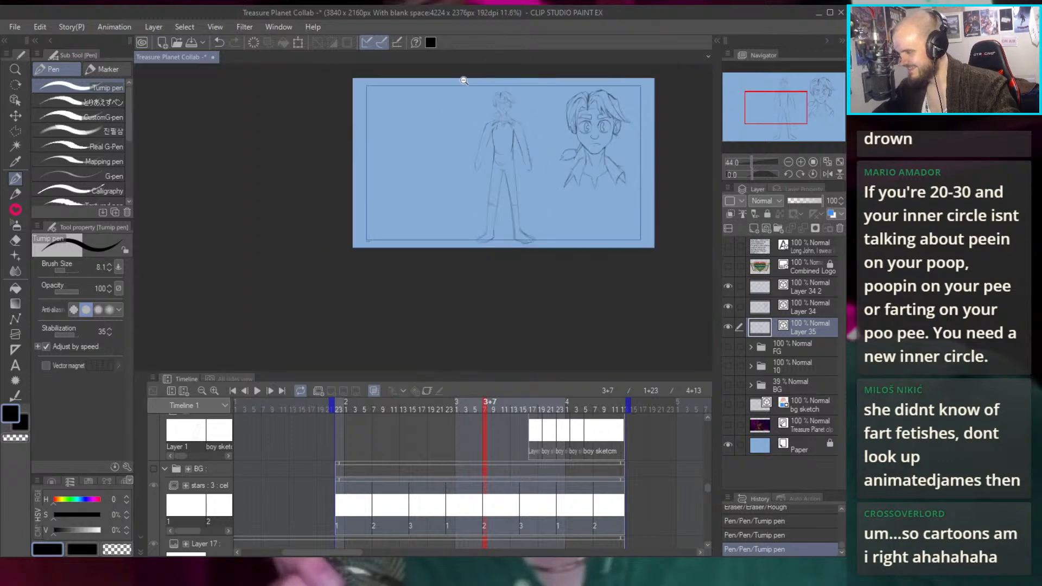
pyautogui.scroll(3, 539, 133)
pyautogui.scroll(-3, 504, 165)
pyautogui.scroll(3, 516, 169)
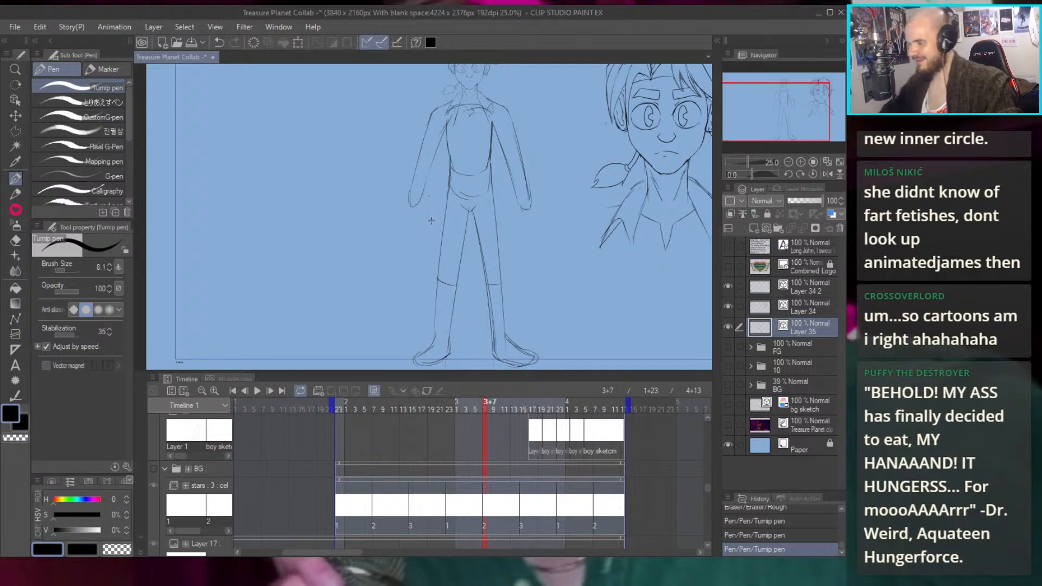
# Mark the wrists and add a thumb to each hand of the rough body sketch
pyautogui.moveTo(527, 189); pyautogui.dragTo(489, 216)
pyautogui.moveTo(368, 232)
pyautogui.mouseDown()
pyautogui.moveTo(366, 261)
pyautogui.moveTo(369, 217)
pyautogui.moveTo(367, 261)
pyautogui.moveTo(381, 228)
pyautogui.mouseUp()
pyautogui.hotkey('ctrl', 'z')
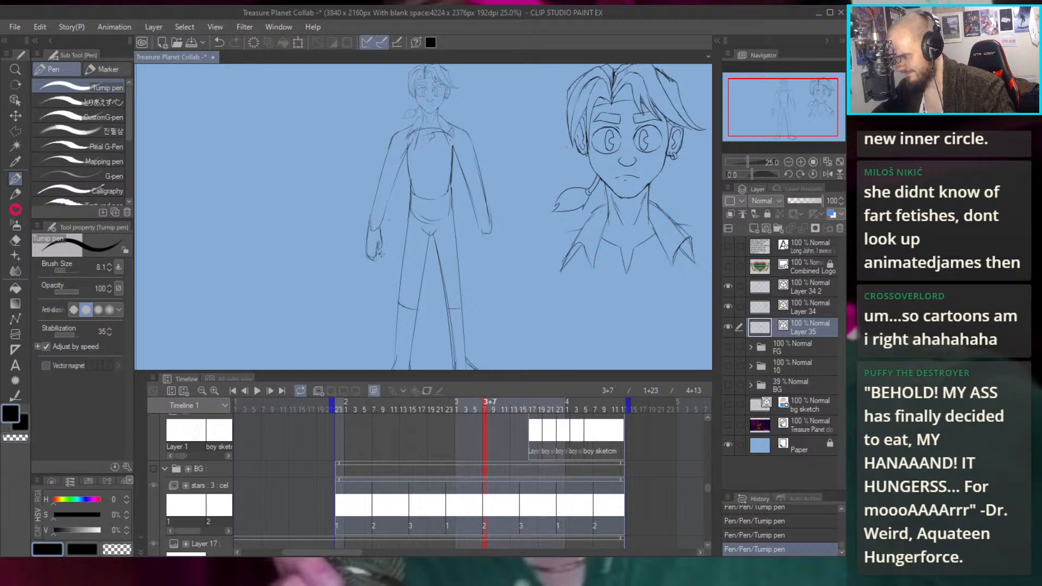
pyautogui.scroll(3, 444, 227)
pyautogui.moveTo(428, 198)
pyautogui.mouseDown()
pyautogui.moveTo(432, 243)
pyautogui.moveTo(448, 205)
pyautogui.moveTo(450, 254)
pyautogui.moveTo(449, 233)
pyautogui.moveTo(438, 238)
pyautogui.moveTo(428, 211)
pyautogui.moveTo(434, 239)
pyautogui.mouseUp()
pyautogui.moveTo(433, 234); pyautogui.dragTo(439, 249)
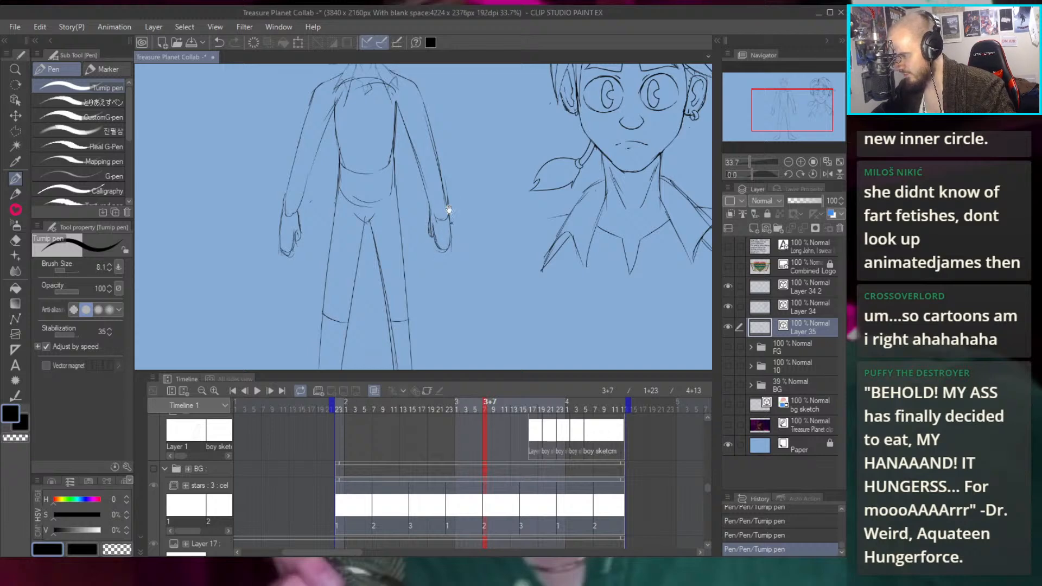
# Lower the opacity of the body sketch on Layer 35 to 35%
pyautogui.scroll(-5, 450, 224)
pyautogui.scroll(3, 426, 118)
pyautogui.scroll(-4, 417, 224)
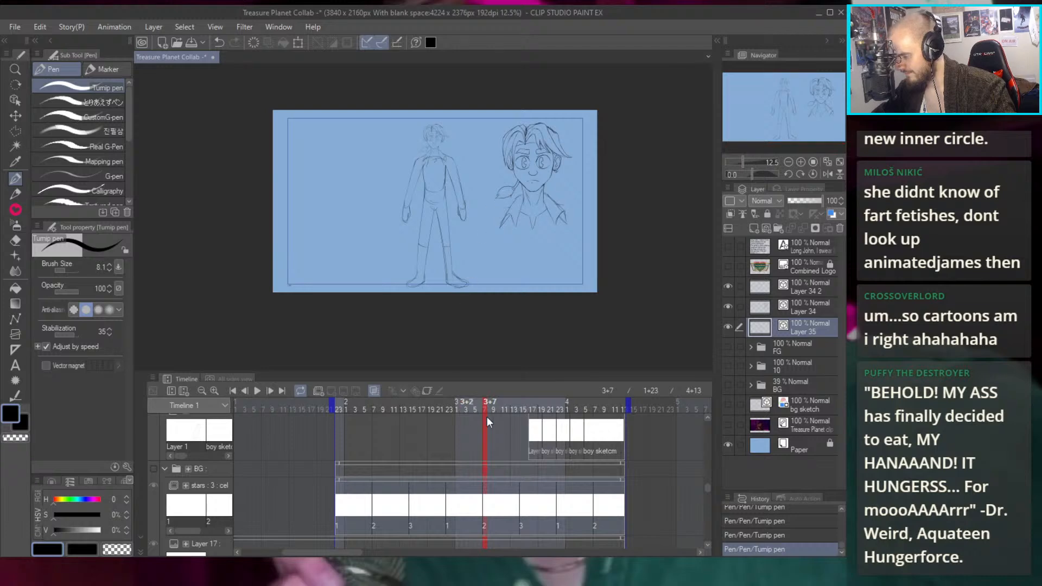
pyautogui.click(791, 302)
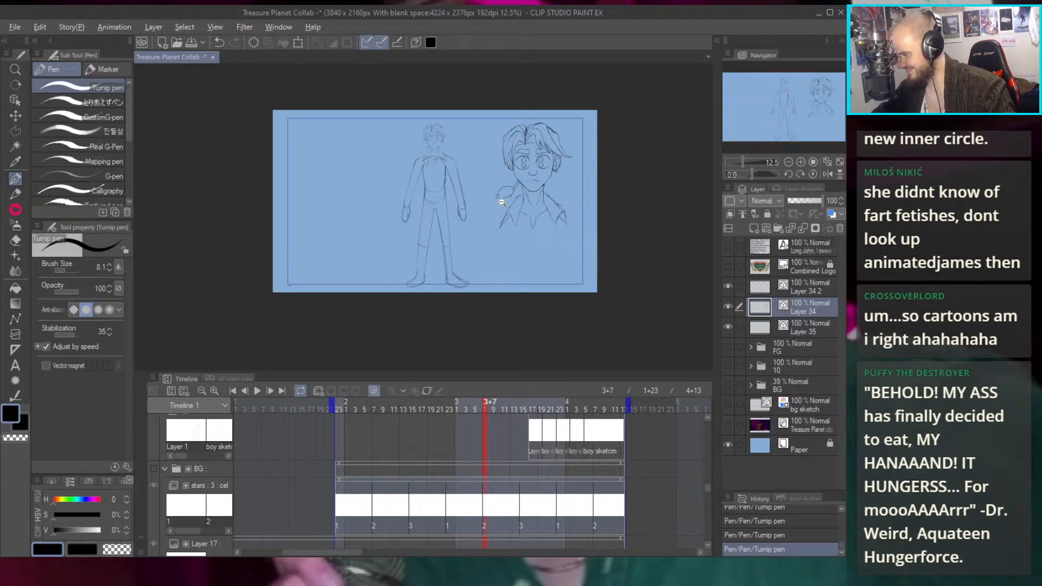
pyautogui.click(796, 324)
pyautogui.click(802, 200)
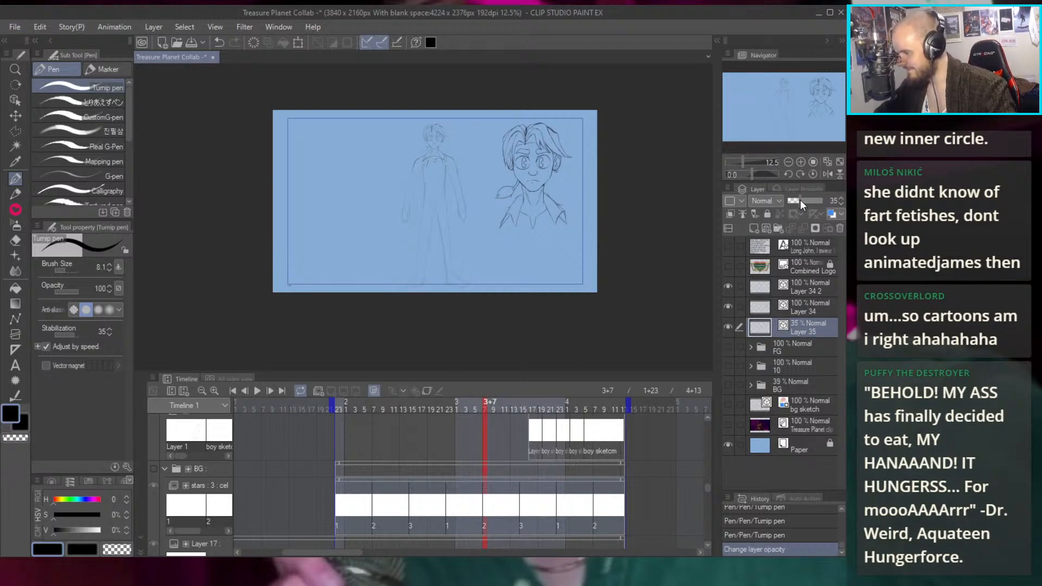
pyautogui.click(787, 307)
pyautogui.scroll(6, 437, 174)
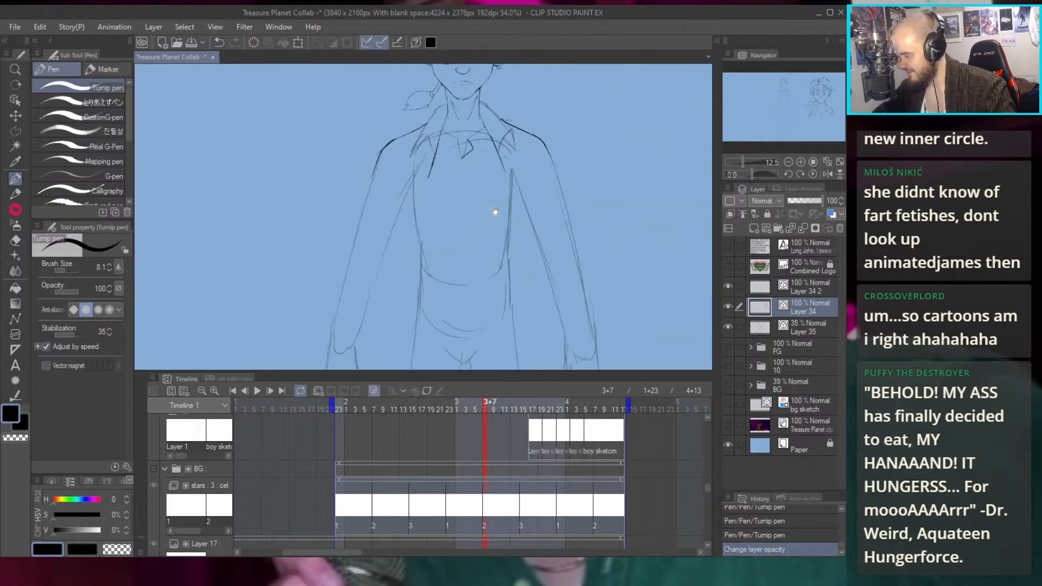
pyautogui.scroll(1, 462, 187)
pyautogui.scroll(1, 429, 185)
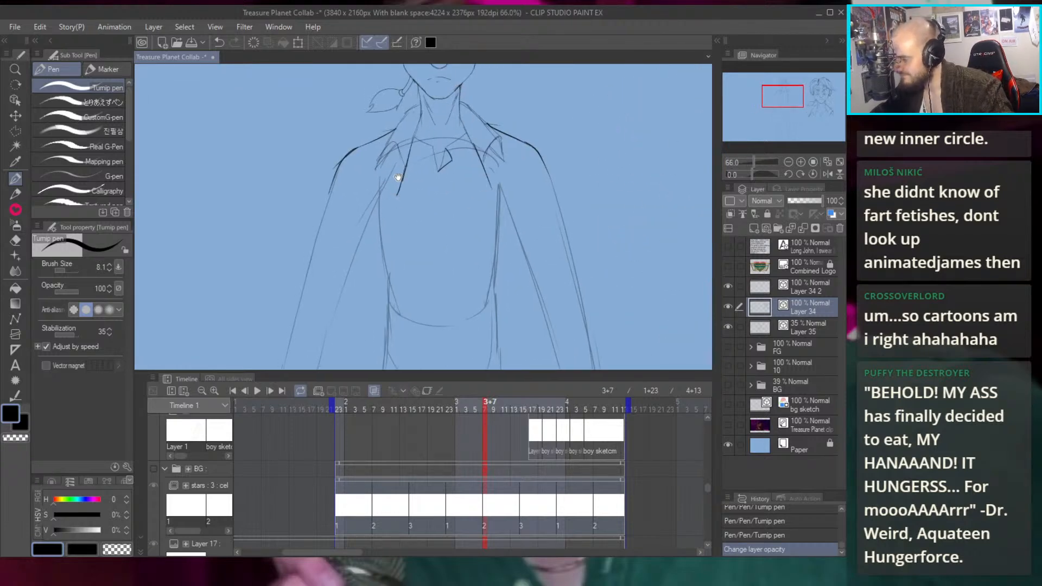
pyautogui.moveTo(408, 160); pyautogui.dragTo(400, 250)
pyautogui.hotkey('ctrl', 'z')
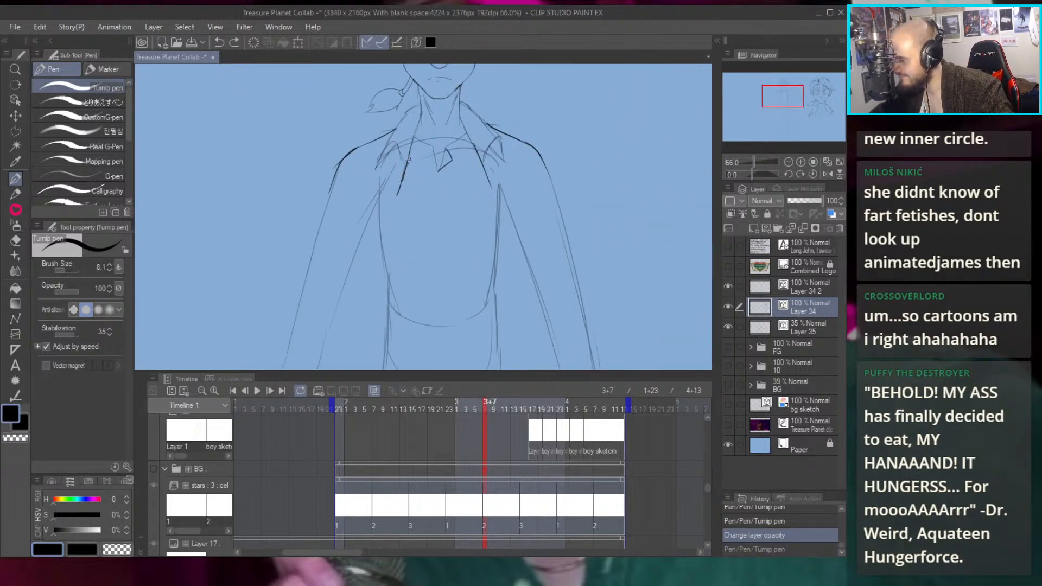
pyautogui.moveTo(408, 158); pyautogui.dragTo(404, 328)
pyautogui.hotkey('ctrl', 'z')
pyautogui.moveTo(407, 163); pyautogui.dragTo(399, 222)
pyautogui.hotkey('ctrl', 'z')
pyautogui.hotkey('ctrl', 'z')
pyautogui.moveTo(409, 161); pyautogui.dragTo(402, 342)
pyautogui.press('e')
pyautogui.moveTo(391, 197)
pyautogui.mouseDown()
pyautogui.moveTo(419, 220)
pyautogui.moveTo(386, 188)
pyautogui.moveTo(398, 173)
pyautogui.moveTo(390, 198)
pyautogui.moveTo(401, 195)
pyautogui.moveTo(410, 167)
pyautogui.moveTo(404, 208)
pyautogui.mouseUp()
pyautogui.moveTo(396, 285); pyautogui.dragTo(401, 337)
# Move Layer 34 2 beneath Layer 34 and draw the jacket's two front opening edges down the small figure's torso on it
pyautogui.click(784, 293)
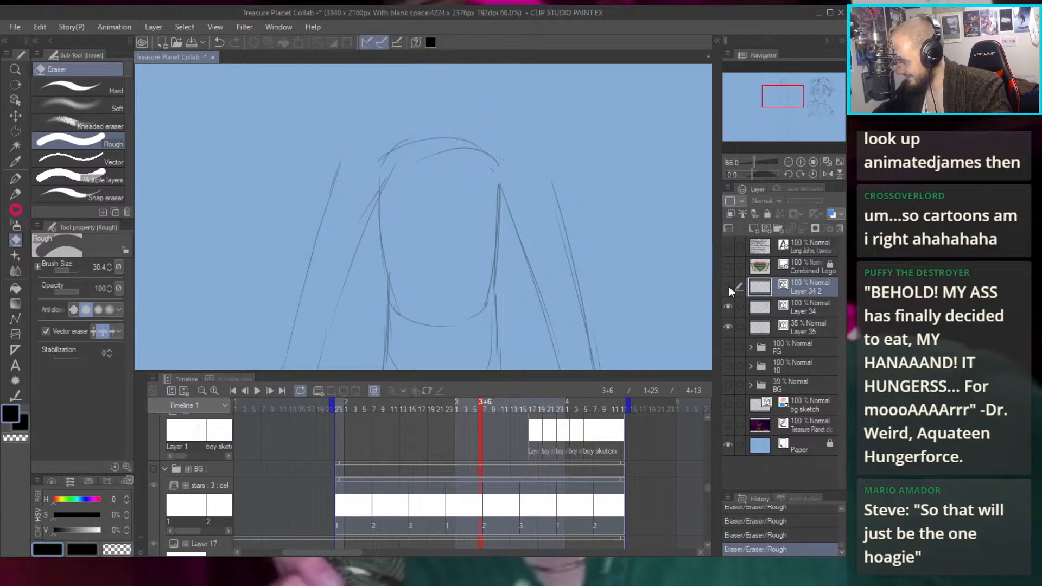
pyautogui.moveTo(804, 308); pyautogui.dragTo(798, 312)
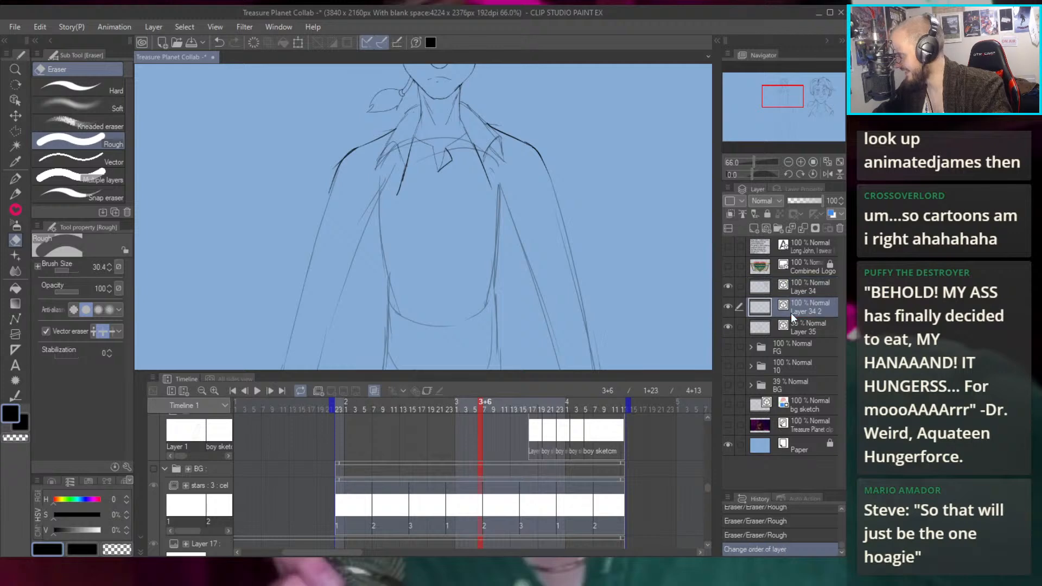
pyautogui.moveTo(401, 245); pyautogui.dragTo(438, 249)
pyautogui.press('p')
pyautogui.moveTo(435, 169); pyautogui.dragTo(424, 272)
pyautogui.press('e')
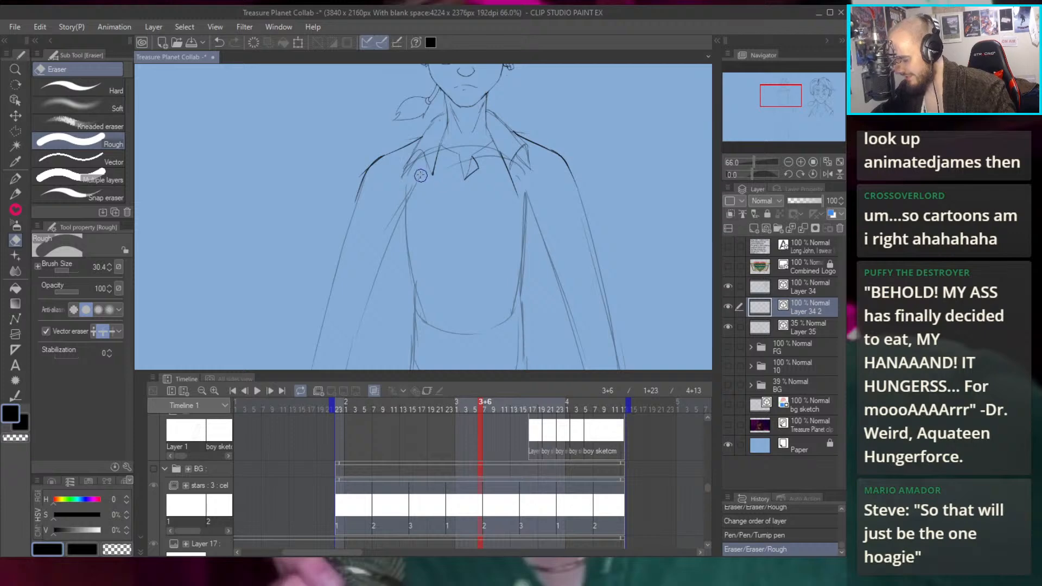
pyautogui.press('p')
pyautogui.moveTo(432, 172); pyautogui.dragTo(419, 260)
pyautogui.hotkey('ctrl', 'y')
pyautogui.hotkey('ctrl', 'z')
pyautogui.hotkey('ctrl', 'y')
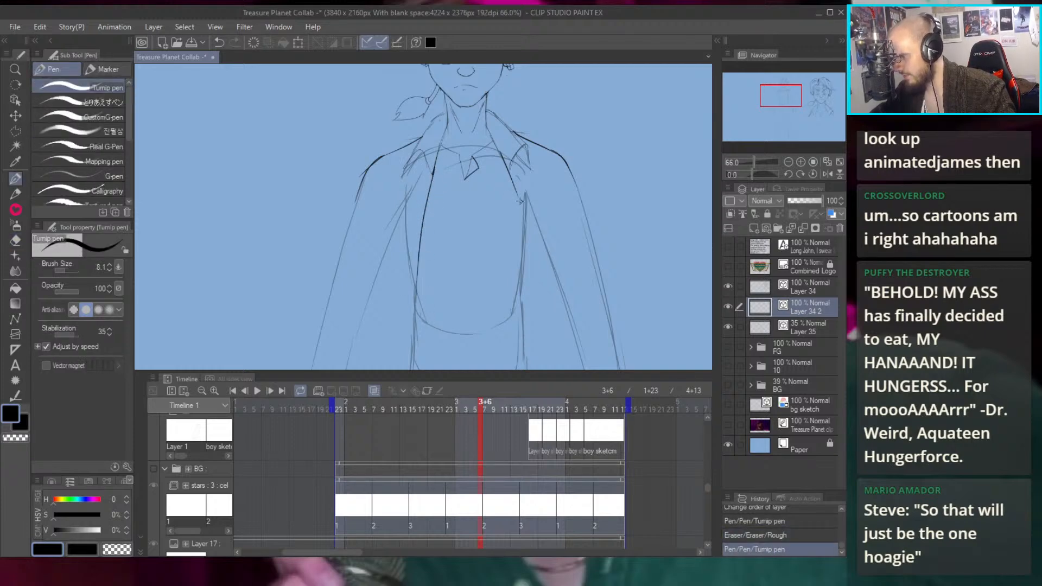
pyautogui.hotkey('ctrl', 'z')
pyautogui.moveTo(519, 202); pyautogui.dragTo(528, 282)
# Erase the left shoulder line and redraw it as a flat line extending outward to a pointed tip
pyautogui.moveTo(476, 212)
pyautogui.mouseDown()
pyautogui.moveTo(479, 235)
pyautogui.moveTo(447, 277)
pyautogui.moveTo(423, 212)
pyautogui.moveTo(442, 242)
pyautogui.mouseUp()
pyautogui.moveTo(457, 170)
pyautogui.mouseDown()
pyautogui.moveTo(402, 201)
pyautogui.moveTo(392, 232)
pyautogui.mouseUp()
pyautogui.hotkey('ctrl', 'z')
pyautogui.press('e')
pyautogui.moveTo(416, 195)
pyautogui.mouseDown()
pyautogui.moveTo(461, 165)
pyautogui.moveTo(401, 190)
pyautogui.mouseUp()
pyautogui.press('p')
pyautogui.hotkey('ctrl', 'z')
pyautogui.hotkey('ctrl', 'z')
pyautogui.moveTo(457, 169)
pyautogui.mouseDown()
pyautogui.moveTo(399, 185)
pyautogui.moveTo(364, 308)
pyautogui.mouseUp()
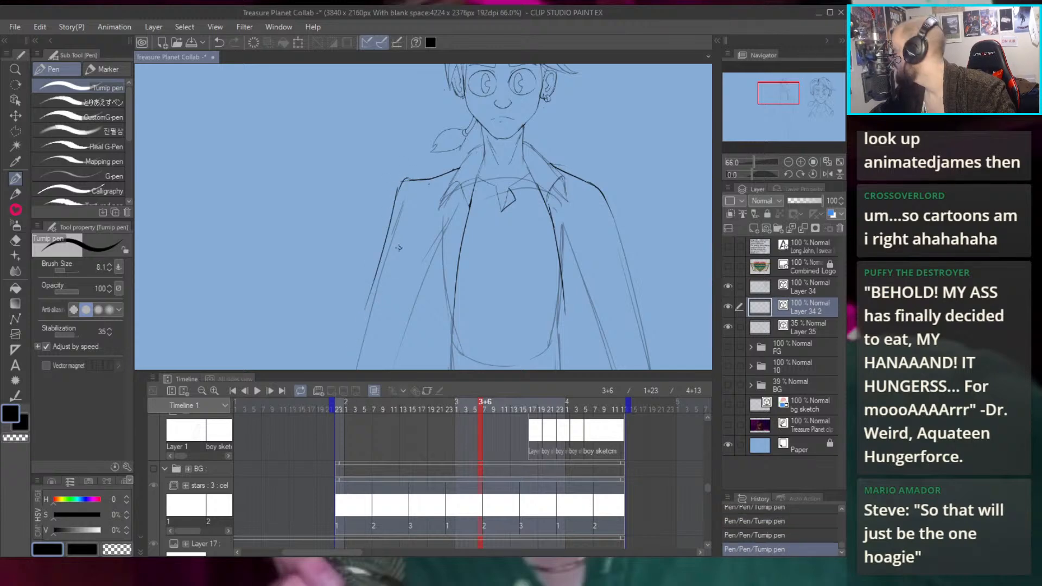
pyautogui.hotkey('ctrl', 'z')
# Draw the left armhole edge curving inward from the pointed shoulder tip toward the waist
pyautogui.moveTo(400, 186); pyautogui.dragTo(392, 266)
pyautogui.hotkey('ctrl', 'z')
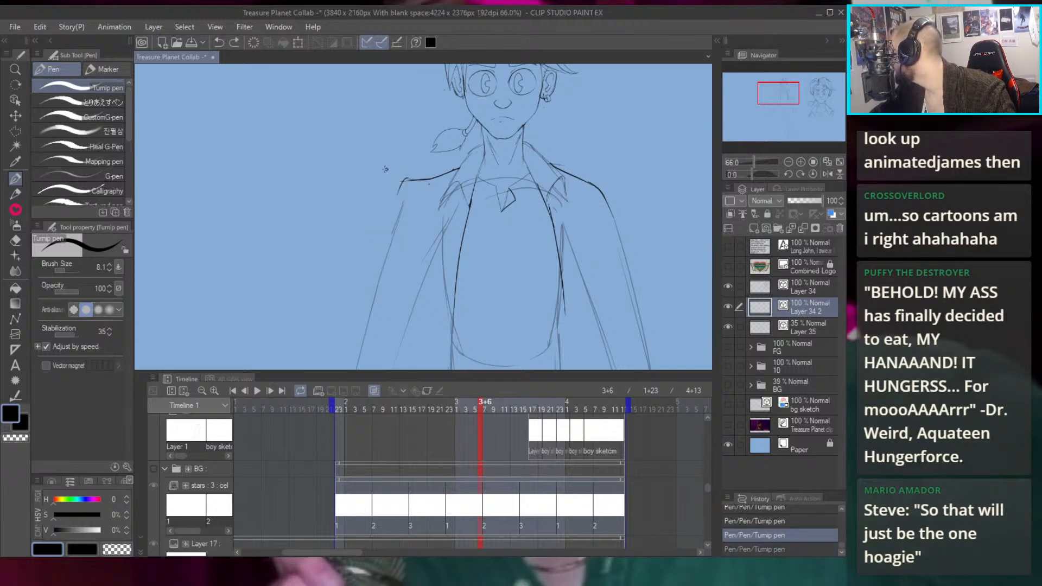
pyautogui.moveTo(404, 181); pyautogui.dragTo(413, 227)
pyautogui.hotkey('ctrl', 'z')
pyautogui.moveTo(402, 184); pyautogui.dragTo(452, 326)
pyautogui.hotkey('ctrl', 'z')
pyautogui.hotkey('ctrl', 'z')
pyautogui.moveTo(401, 181); pyautogui.dragTo(447, 328)
# Erase the rounded right shoulder and redraw it as a flat line extending outward
pyautogui.moveTo(545, 218); pyautogui.dragTo(446, 192)
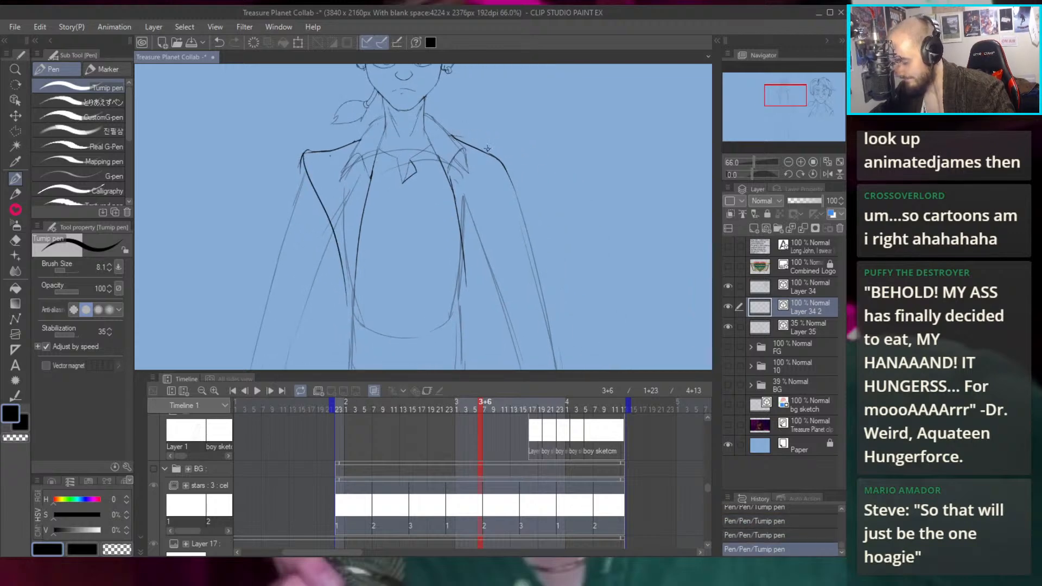
pyautogui.press('e')
pyautogui.moveTo(495, 163)
pyautogui.mouseDown()
pyautogui.moveTo(470, 121)
pyautogui.moveTo(514, 143)
pyautogui.mouseUp()
pyautogui.press('p')
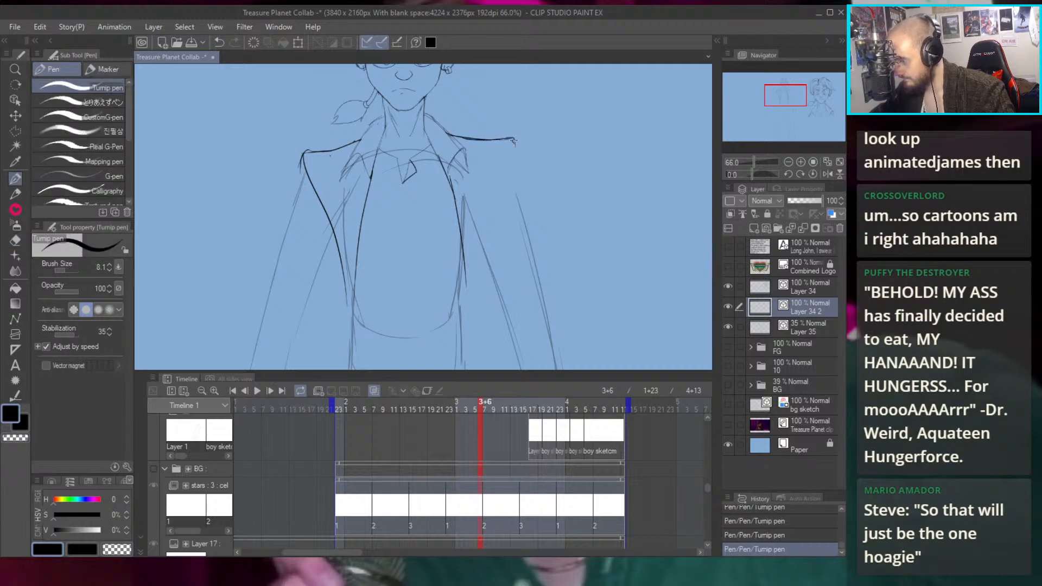
# Draw the right armhole edge curving from the shoulder tip in toward the side of the torso
pyautogui.moveTo(492, 187); pyautogui.dragTo(467, 274)
pyautogui.hotkey('ctrl', 'z')
pyautogui.moveTo(464, 235); pyautogui.dragTo(457, 303)
pyautogui.press('e')
pyautogui.moveTo(465, 196)
pyautogui.mouseDown()
pyautogui.moveTo(456, 310)
pyautogui.moveTo(459, 278)
pyautogui.mouseUp()
pyautogui.press('p')
pyautogui.moveTo(490, 178); pyautogui.dragTo(462, 261)
pyautogui.moveTo(474, 214)
pyautogui.mouseDown()
pyautogui.moveTo(515, 142)
pyautogui.moveTo(493, 179)
pyautogui.moveTo(480, 165)
pyautogui.moveTo(485, 148)
pyautogui.moveTo(479, 156)
pyautogui.moveTo(486, 142)
pyautogui.moveTo(491, 203)
pyautogui.moveTo(507, 194)
pyautogui.moveTo(490, 155)
pyautogui.moveTo(499, 203)
pyautogui.moveTo(455, 186)
pyautogui.moveTo(498, 188)
pyautogui.moveTo(479, 227)
pyautogui.moveTo(520, 150)
pyautogui.moveTo(514, 173)
pyautogui.moveTo(504, 157)
pyautogui.moveTo(484, 157)
pyautogui.moveTo(503, 158)
pyautogui.moveTo(512, 124)
pyautogui.mouseUp()
pyautogui.press('e')
pyautogui.press('p')
pyautogui.hotkey('ctrl', 'z')
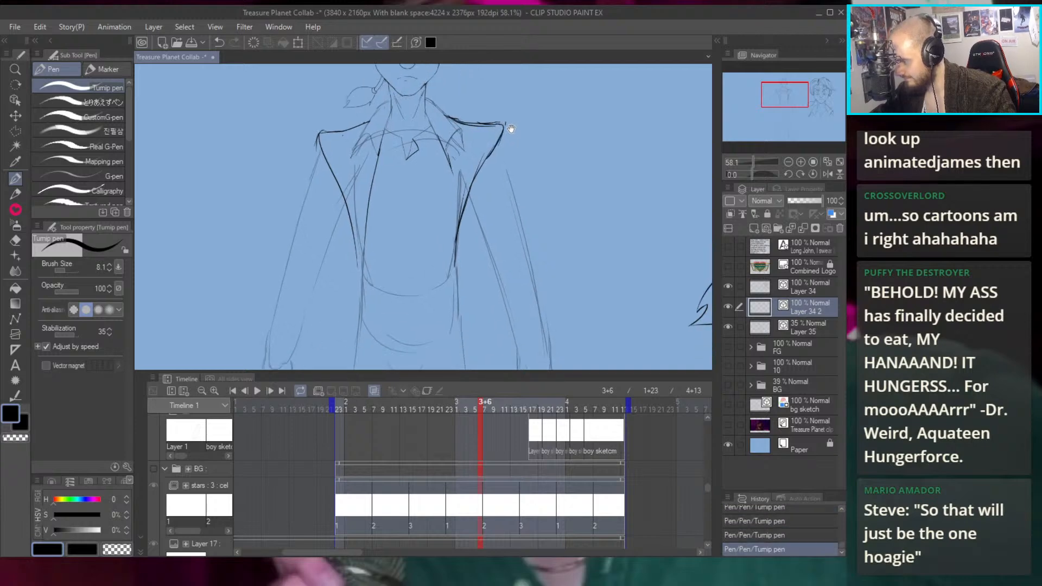
# Erase the lower part of the right armhole edge and redraw it down to the waist
pyautogui.scroll(-3, 419, 145)
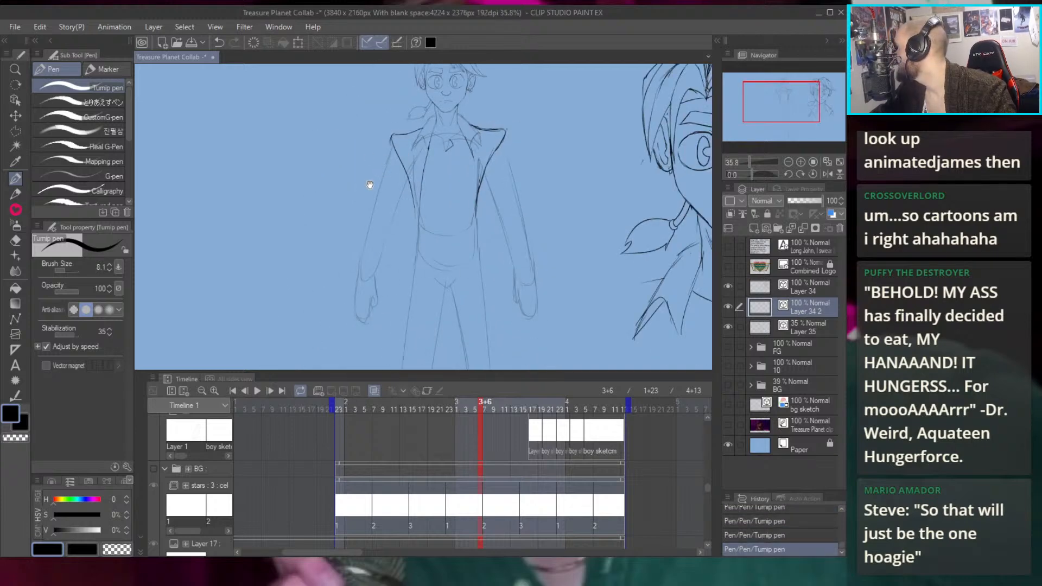
pyautogui.moveTo(372, 193)
pyautogui.mouseDown()
pyautogui.moveTo(514, 102)
pyautogui.moveTo(530, 210)
pyautogui.moveTo(467, 154)
pyautogui.moveTo(457, 197)
pyautogui.mouseUp()
pyautogui.press('e')
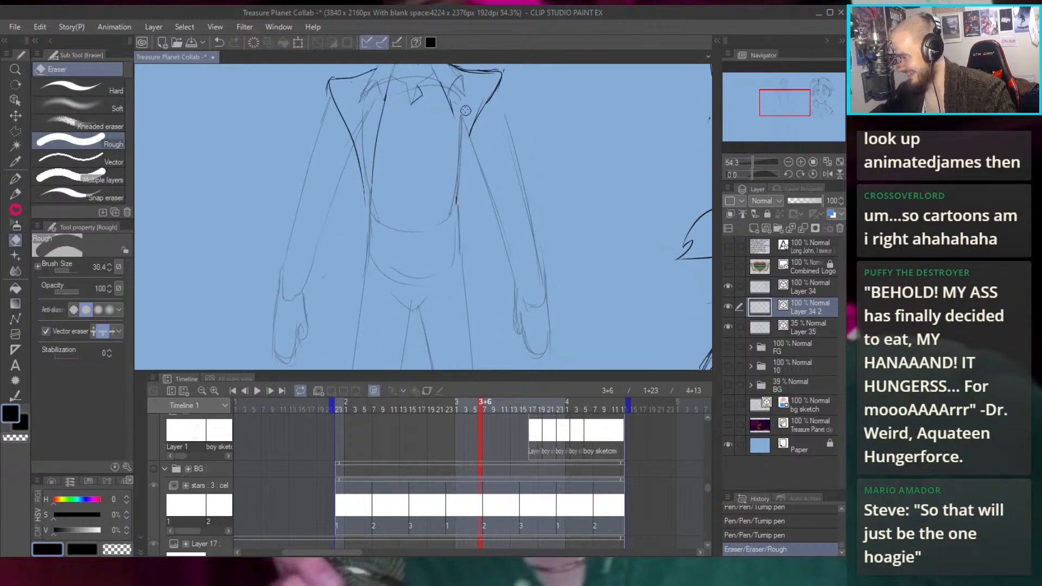
pyautogui.press('p')
pyautogui.moveTo(483, 107); pyautogui.dragTo(461, 197)
pyautogui.hotkey('ctrl', 'z')
pyautogui.hotkey('ctrl', 'z')
pyautogui.moveTo(482, 110); pyautogui.dragTo(461, 199)
# Redraw the jacket's right front edge from the collar down to the hip
pyautogui.moveTo(466, 163)
pyautogui.mouseDown()
pyautogui.moveTo(459, 212)
pyautogui.moveTo(468, 231)
pyautogui.moveTo(435, 287)
pyautogui.mouseUp()
pyautogui.hotkey('ctrl', 'z')
pyautogui.moveTo(442, 139)
pyautogui.mouseDown()
pyautogui.moveTo(454, 237)
pyautogui.moveTo(436, 300)
pyautogui.mouseUp()
pyautogui.hotkey('ctrl', 'z')
pyautogui.hotkey('ctrl', 'z')
pyautogui.hotkey('ctrl', 'z')
pyautogui.moveTo(460, 142); pyautogui.dragTo(467, 231)
pyautogui.press('Left')
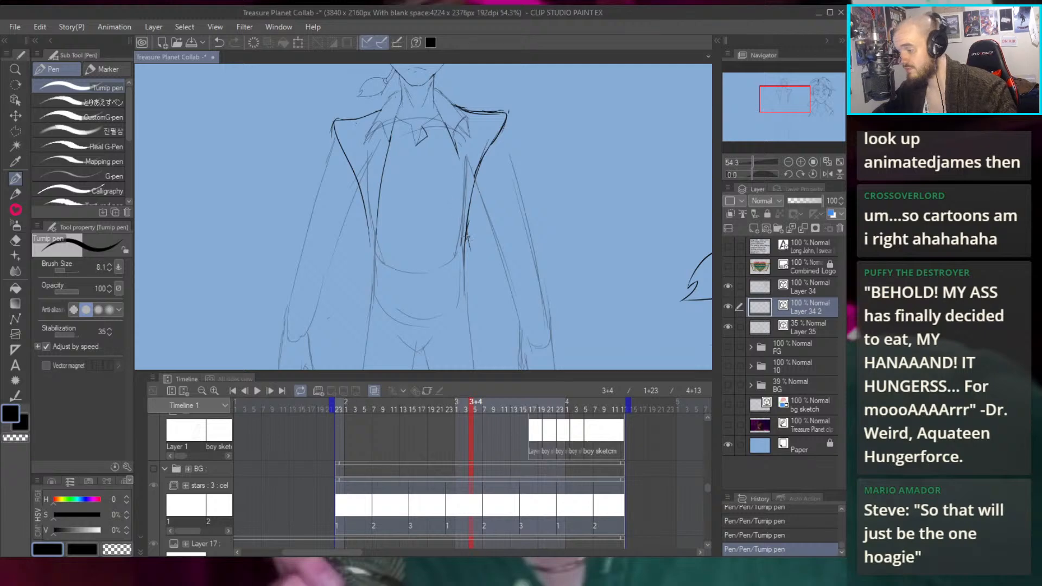
pyautogui.hotkey('ctrl', 'z')
pyautogui.moveTo(467, 236); pyautogui.dragTo(477, 283)
pyautogui.hotkey('ctrl', 'z')
pyautogui.hotkey('ctrl', 'z')
pyautogui.moveTo(453, 143); pyautogui.dragTo(465, 191)
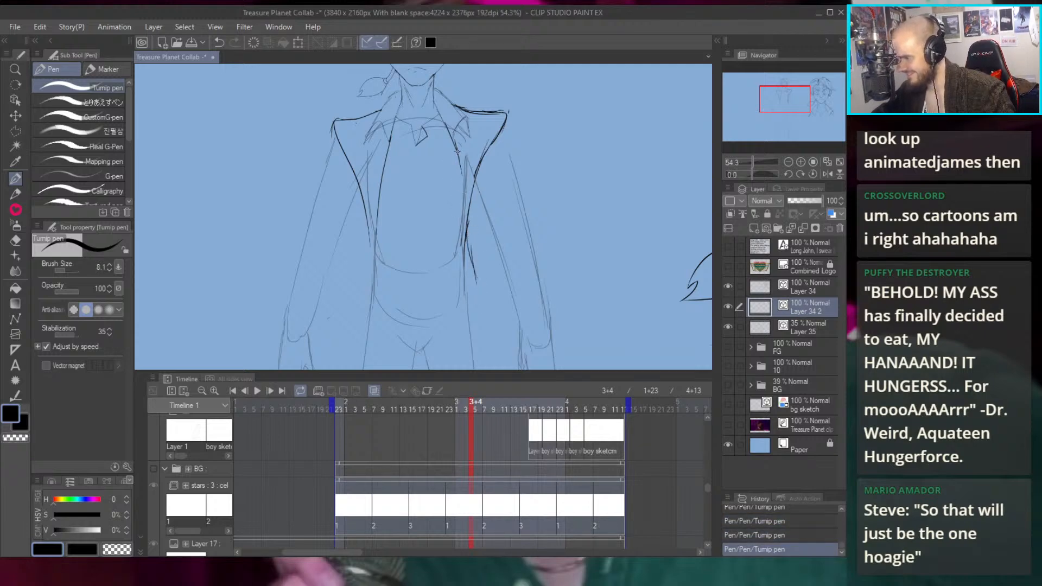
pyautogui.moveTo(448, 135)
pyautogui.mouseDown()
pyautogui.moveTo(444, 251)
pyautogui.moveTo(459, 338)
pyautogui.moveTo(480, 274)
pyautogui.moveTo(466, 231)
pyautogui.moveTo(484, 292)
pyautogui.moveTo(461, 334)
pyautogui.mouseUp()
pyautogui.hotkey('ctrl', 'z')
pyautogui.hotkey('ctrl', 'z')
# Erase the right armhole edge, the flared flap at the hip and the pointed shoulder tip
pyautogui.press('e')
pyautogui.moveTo(482, 240)
pyautogui.mouseDown()
pyautogui.moveTo(468, 282)
pyautogui.moveTo(472, 320)
pyautogui.mouseUp()
pyautogui.scroll(-2, 499, 203)
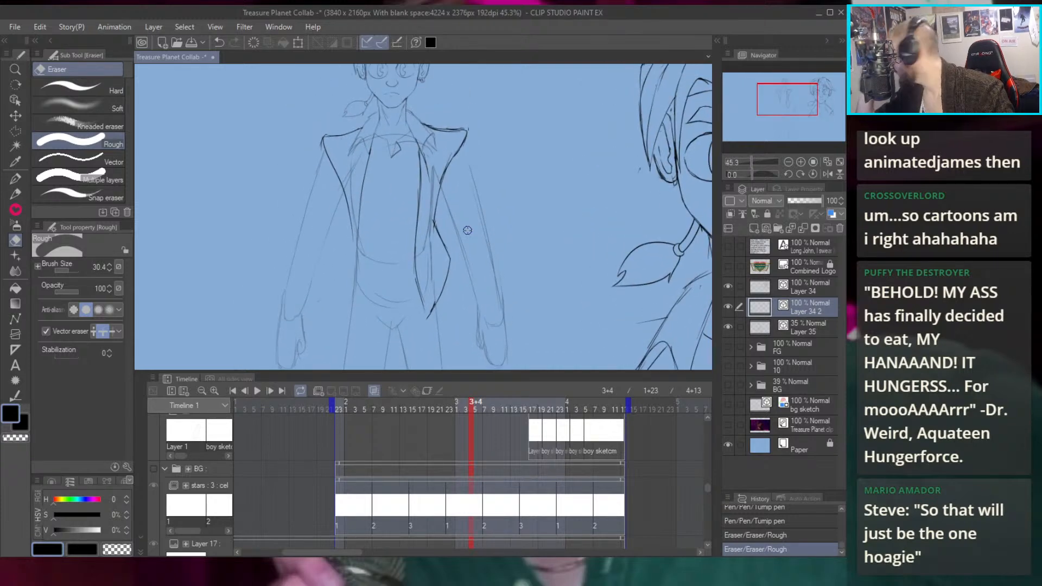
pyautogui.moveTo(446, 162); pyautogui.dragTo(439, 278)
pyautogui.moveTo(443, 242); pyautogui.dragTo(444, 304)
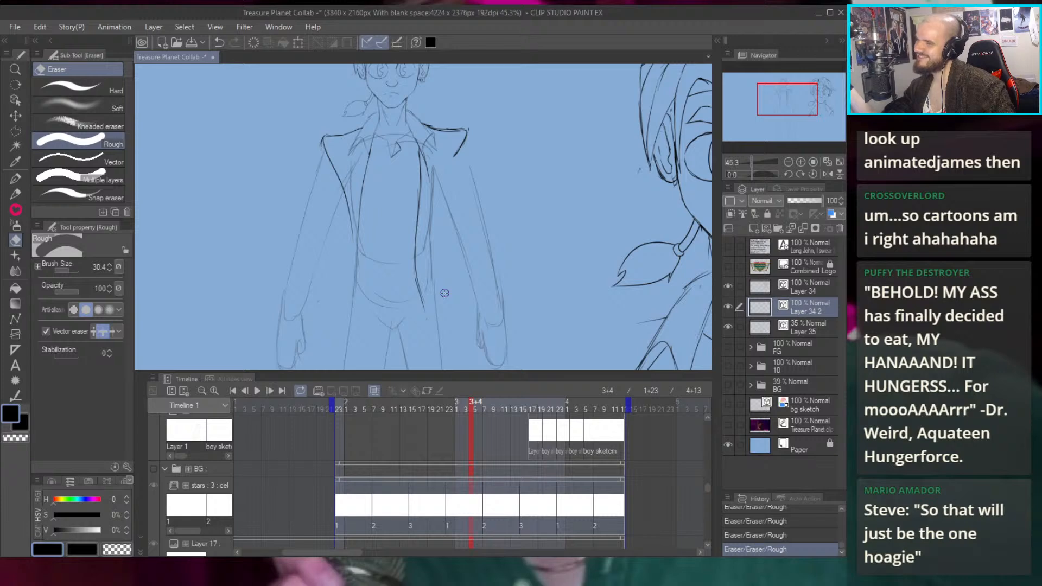
pyautogui.press('p')
pyautogui.moveTo(460, 150); pyautogui.dragTo(456, 166)
pyautogui.hotkey('ctrl', 'z')
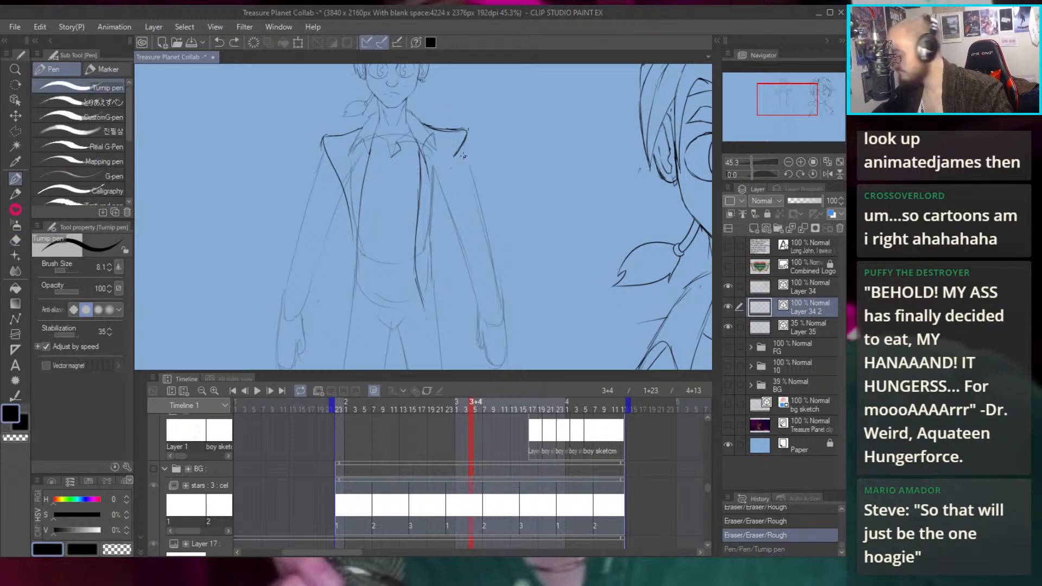
pyautogui.press('e')
pyautogui.moveTo(468, 129); pyautogui.dragTo(456, 159)
pyautogui.moveTo(320, 153)
pyautogui.mouseDown()
pyautogui.moveTo(396, 197)
pyautogui.moveTo(419, 228)
pyautogui.mouseUp()
# Draw curved armhole seams where the sleeves join both shoulders of the jacket
pyautogui.press('p')
pyautogui.moveTo(427, 180)
pyautogui.mouseDown()
pyautogui.moveTo(391, 224)
pyautogui.moveTo(421, 183)
pyautogui.moveTo(404, 203)
pyautogui.mouseUp()
pyautogui.hotkey('ctrl', 'z')
pyautogui.moveTo(396, 197)
pyautogui.mouseDown()
pyautogui.moveTo(413, 216)
pyautogui.moveTo(401, 194)
pyautogui.moveTo(426, 243)
pyautogui.mouseUp()
pyautogui.hotkey('ctrl', 'z')
pyautogui.hotkey('ctrl', 'z')
pyautogui.moveTo(403, 196); pyautogui.dragTo(425, 242)
pyautogui.moveTo(540, 216)
pyautogui.mouseDown()
pyautogui.moveTo(491, 189)
pyautogui.moveTo(510, 170)
pyautogui.mouseUp()
pyautogui.moveTo(469, 141); pyautogui.dragTo(547, 173)
pyautogui.moveTo(445, 230); pyautogui.dragTo(486, 223)
# Draw the left sleeve's outer contour from the rounded shoulder down along the arm
pyautogui.moveTo(435, 150); pyautogui.dragTo(399, 261)
pyautogui.moveTo(411, 221); pyautogui.dragTo(395, 282)
pyautogui.moveTo(449, 190)
pyautogui.mouseDown()
pyautogui.moveTo(454, 168)
pyautogui.moveTo(425, 146)
pyautogui.mouseUp()
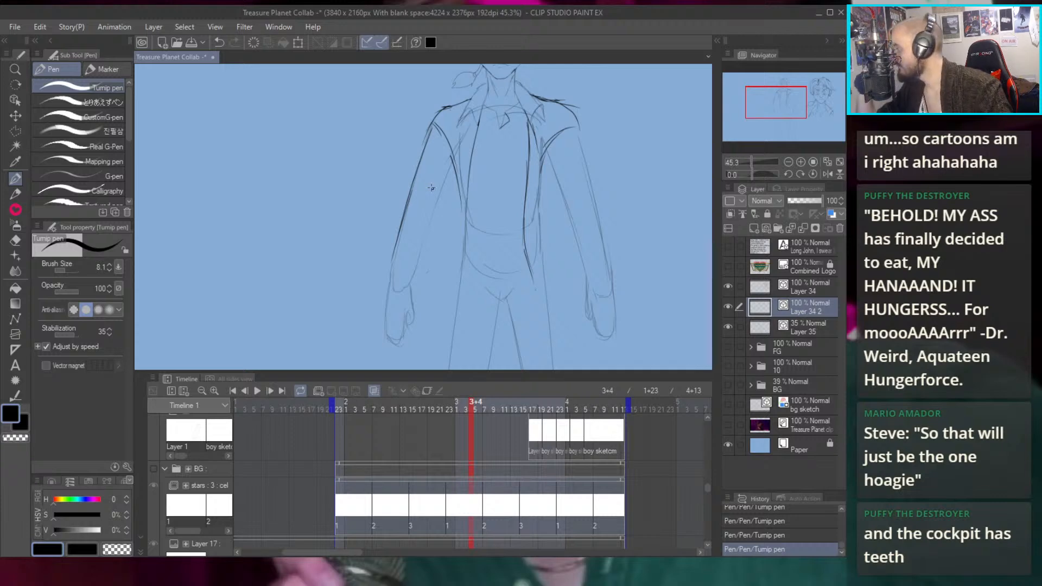
pyautogui.moveTo(428, 142); pyautogui.dragTo(396, 225)
pyautogui.moveTo(422, 167); pyautogui.dragTo(394, 222)
pyautogui.hotkey('ctrl', 'z')
pyautogui.moveTo(423, 149); pyautogui.dragTo(384, 251)
pyautogui.hotkey('ctrl', 'z')
pyautogui.hotkey('ctrl', 'z')
# Flare the lower left sleeve outward and draw a curved opening across the wrist
pyautogui.moveTo(409, 201)
pyautogui.mouseDown()
pyautogui.moveTo(381, 265)
pyautogui.moveTo(400, 220)
pyautogui.moveTo(391, 236)
pyautogui.mouseUp()
pyautogui.hotkey('ctrl', 'z')
pyautogui.hotkey('ctrl', 'z')
pyautogui.moveTo(399, 224)
pyautogui.mouseDown()
pyautogui.moveTo(382, 269)
pyautogui.moveTo(427, 264)
pyautogui.moveTo(381, 283)
pyautogui.moveTo(422, 299)
pyautogui.mouseUp()
pyautogui.hotkey('ctrl', 'z')
pyautogui.hotkey('ctrl', 'z')
pyautogui.moveTo(385, 243); pyautogui.dragTo(379, 279)
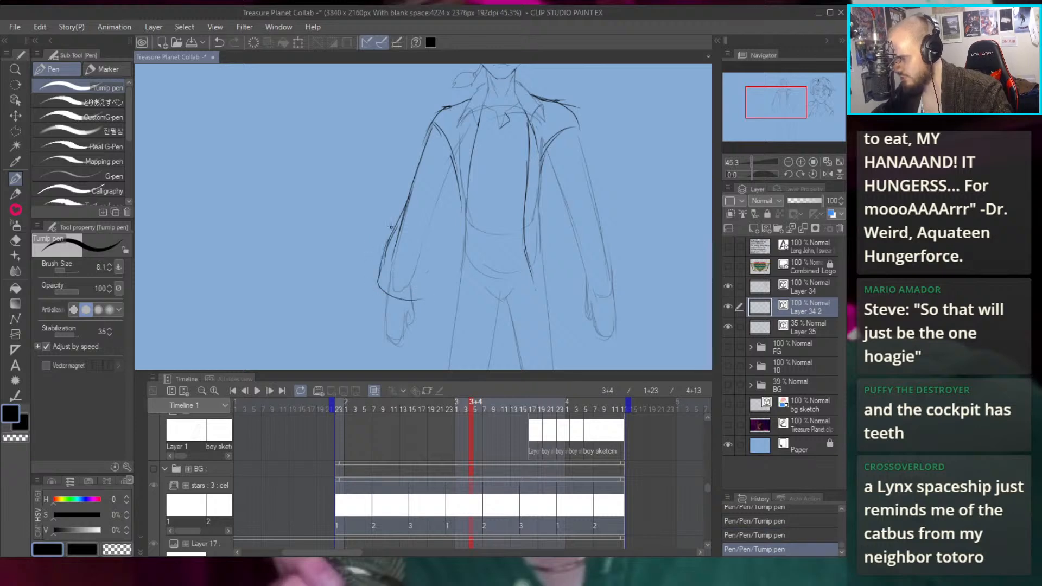
# Draw the left sleeve's inner contour from the armpit down to the wrist opening
pyautogui.hotkey('ctrl', 'z')
pyautogui.hotkey('ctrl', 'z')
pyautogui.hotkey('ctrl', 'z')
pyautogui.hotkey('ctrl', 'y')
pyautogui.hotkey('ctrl', 'y')
pyautogui.hotkey('ctrl', 'y')
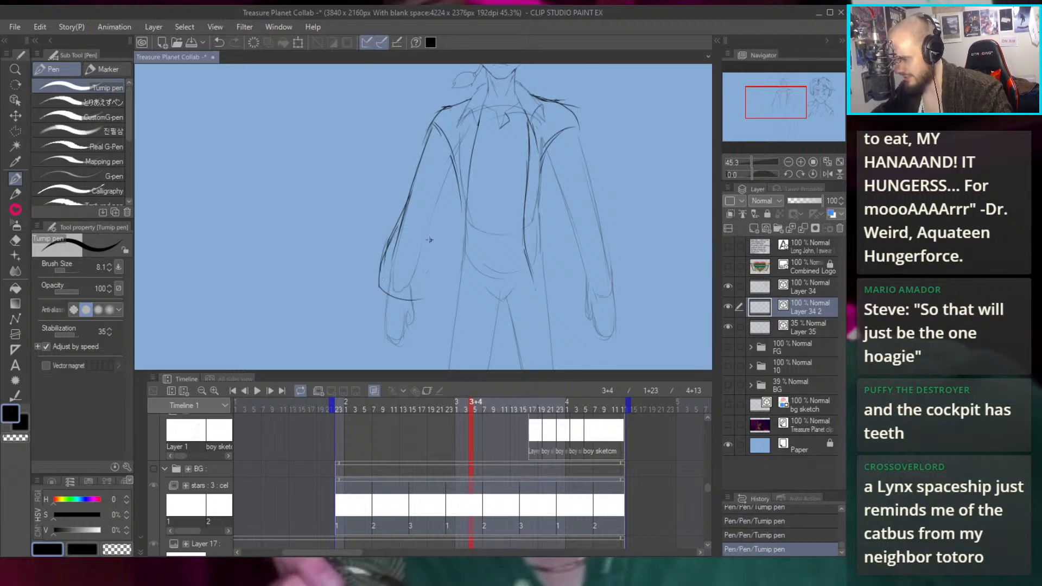
pyautogui.hotkey('ctrl', 'z')
pyautogui.moveTo(456, 168); pyautogui.dragTo(461, 175)
pyautogui.hotkey('ctrl', 'z')
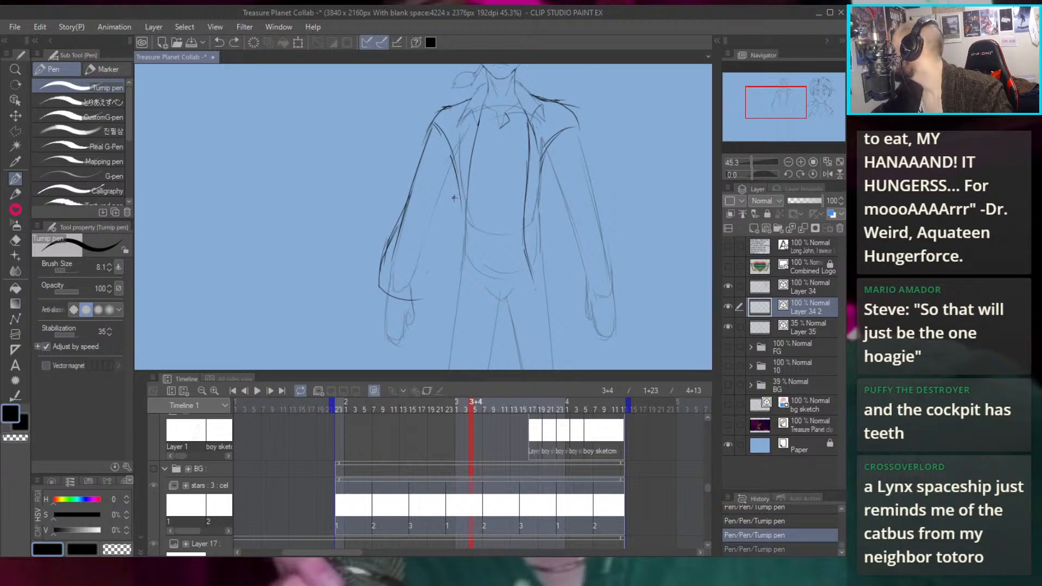
pyautogui.hotkey('ctrl', 'z')
pyautogui.moveTo(462, 196)
pyautogui.mouseDown()
pyautogui.moveTo(422, 299)
pyautogui.moveTo(450, 211)
pyautogui.moveTo(433, 249)
pyautogui.mouseUp()
pyautogui.hotkey('ctrl', 'z')
pyautogui.hotkey('ctrl', 'z')
pyautogui.press('alt')
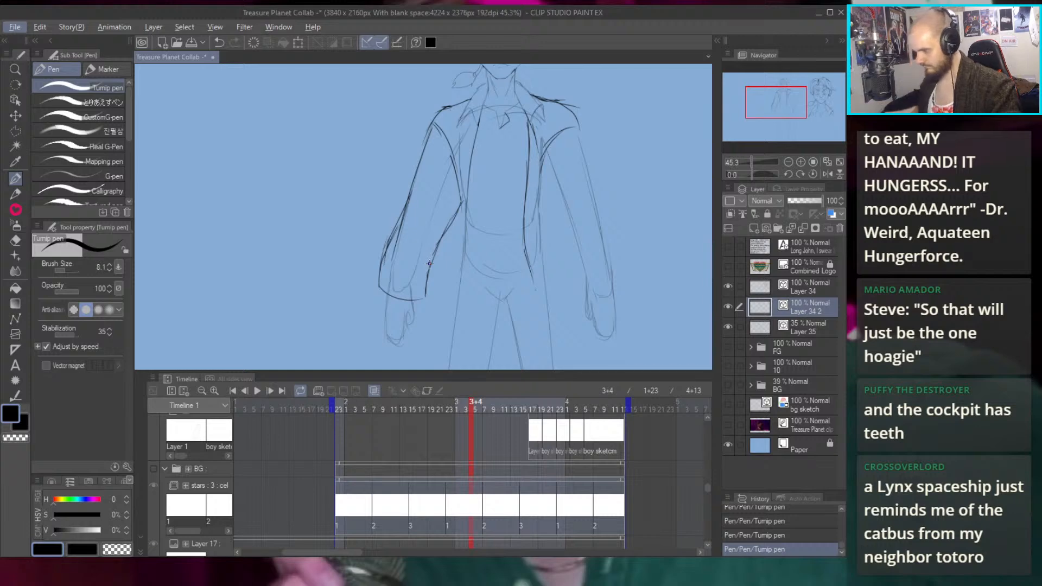
pyautogui.scroll(-4, 430, 263)
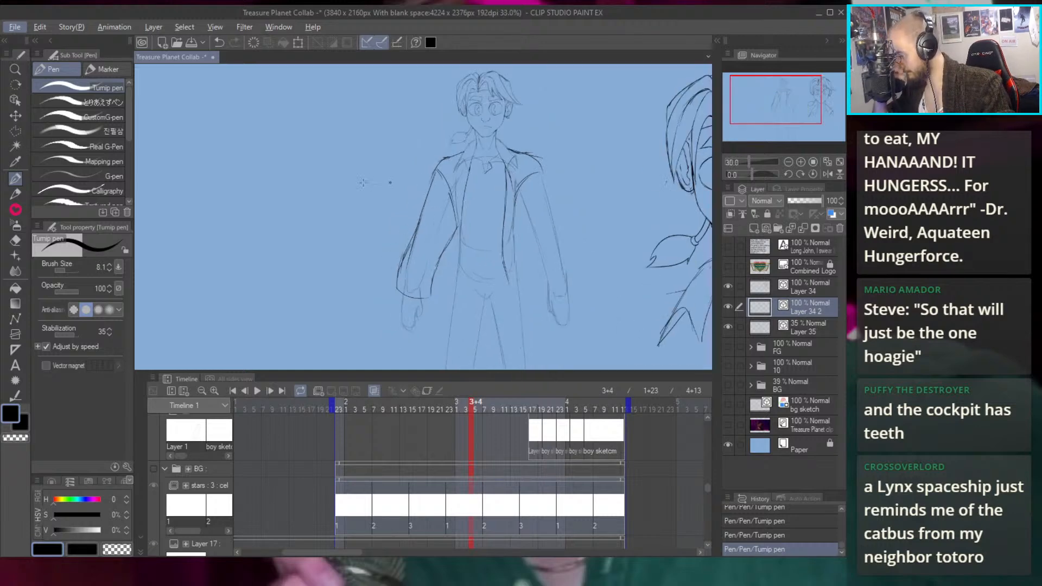
pyautogui.scroll(2, 451, 206)
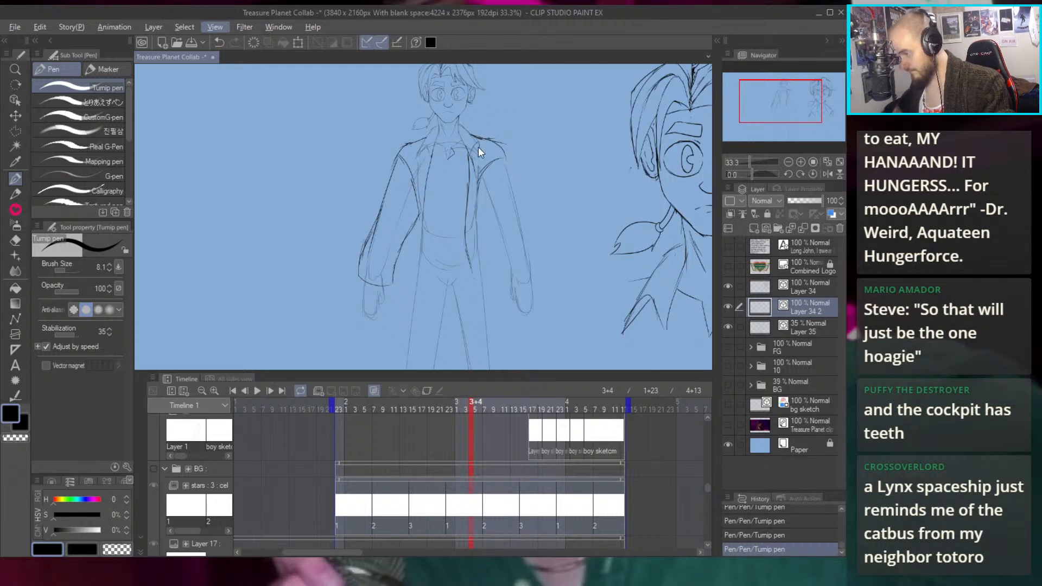
# Save the drawing
pyautogui.hotkey('ctrl', 's')
pyautogui.scroll(-1, 398, 188)
pyautogui.scroll(2, 398, 187)
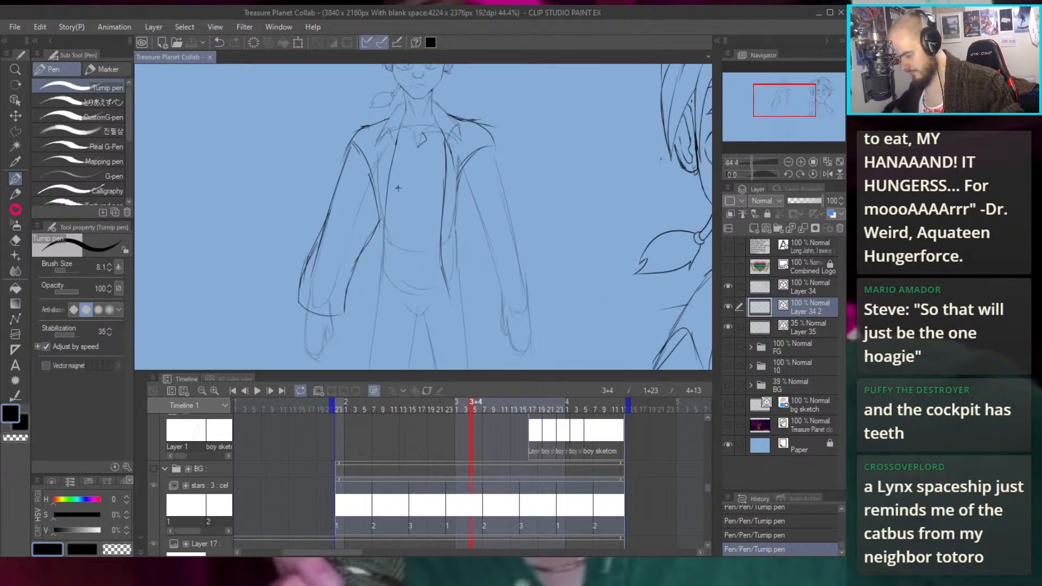
pyautogui.press('k')
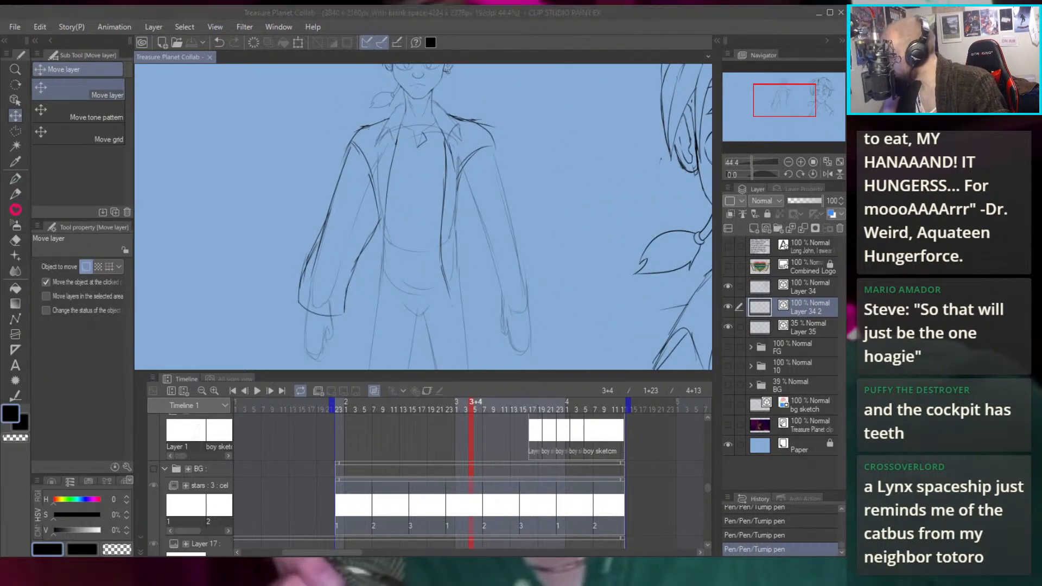
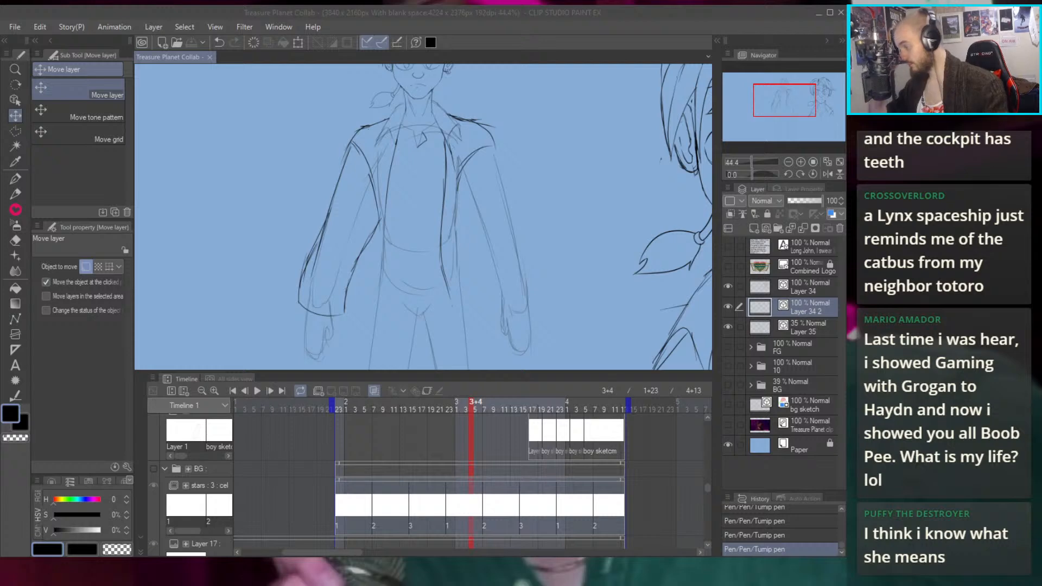
pyautogui.hotkey('alt', 'Tab')
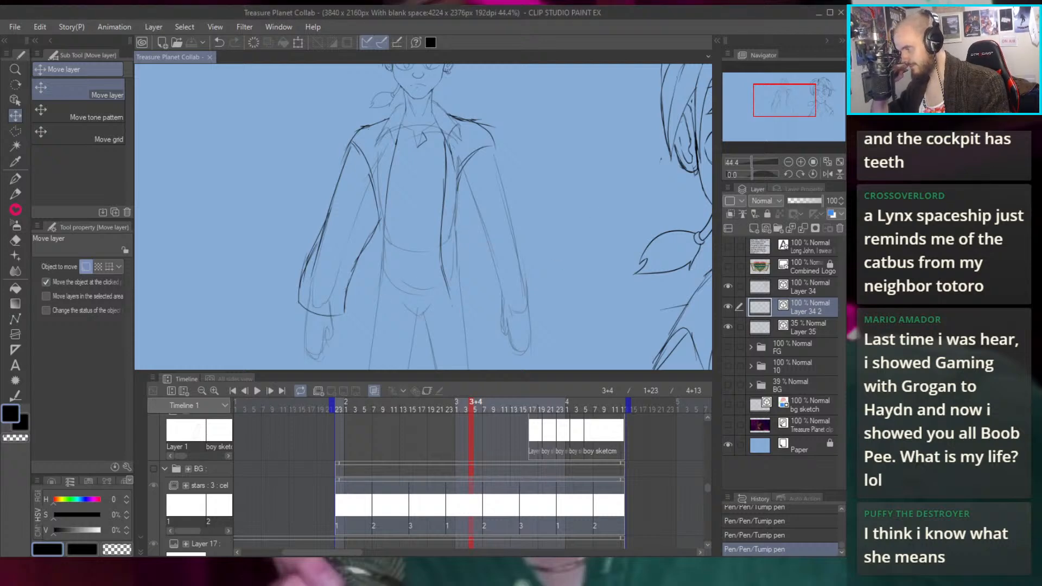
pyautogui.hotkey('alt', 'Tab')
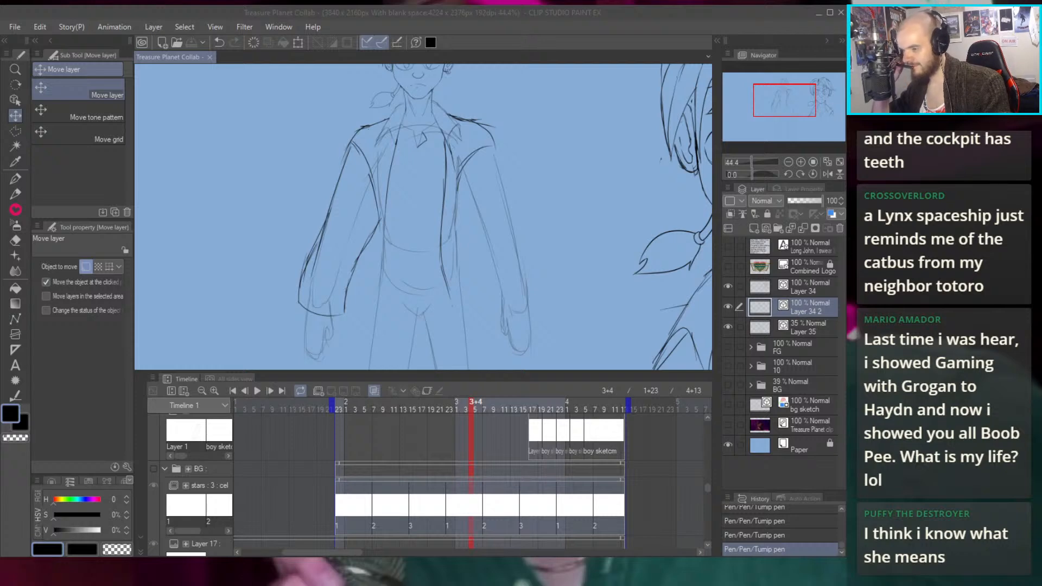
pyautogui.click(624, 17)
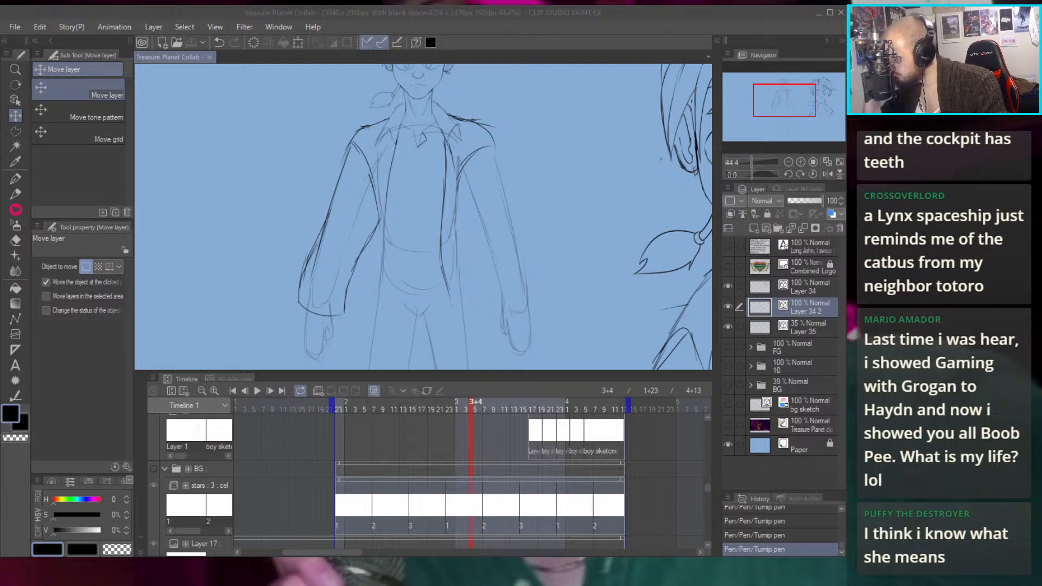
pyautogui.click(588, 12)
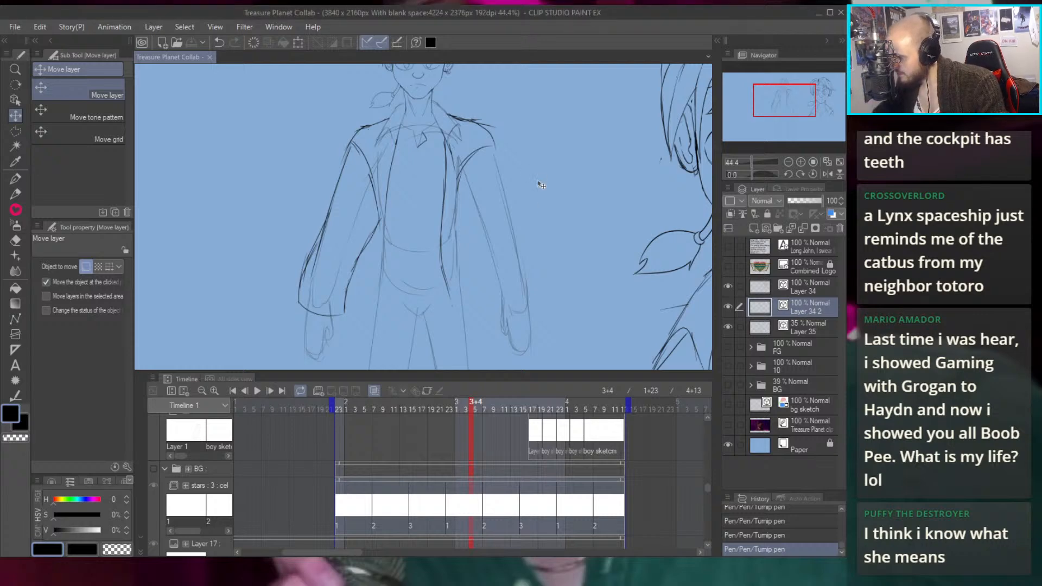
# Erase the flared lower part of the left sleeve's outer contour
pyautogui.press('p')
pyautogui.moveTo(529, 150); pyautogui.dragTo(532, 208)
pyautogui.press('e')
pyautogui.moveTo(388, 274)
pyautogui.mouseDown()
pyautogui.moveTo(387, 299)
pyautogui.moveTo(417, 202)
pyautogui.mouseUp()
pyautogui.moveTo(395, 261)
pyautogui.mouseDown()
pyautogui.moveTo(382, 298)
pyautogui.moveTo(398, 235)
pyautogui.mouseUp()
pyautogui.press('p')
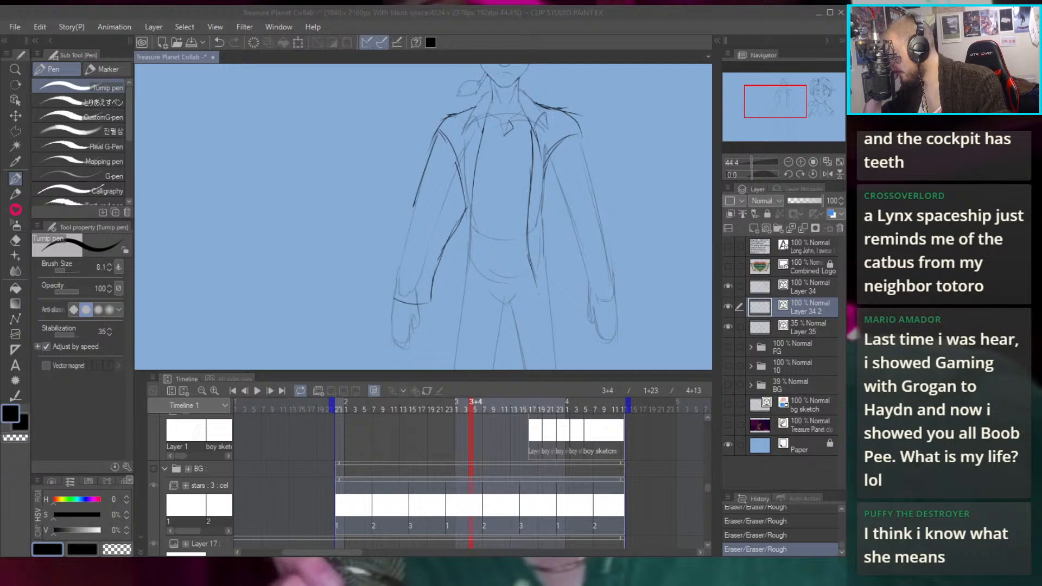
pyautogui.click(751, 189)
pyautogui.click(466, 241)
pyautogui.moveTo(544, 202); pyautogui.dragTo(490, 235)
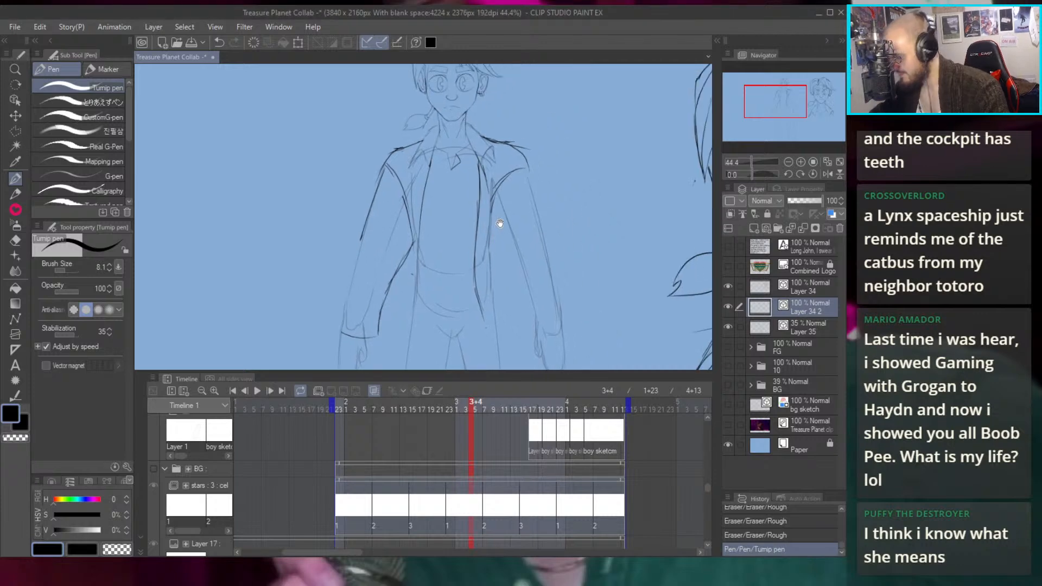
pyautogui.scroll(-2, 535, 163)
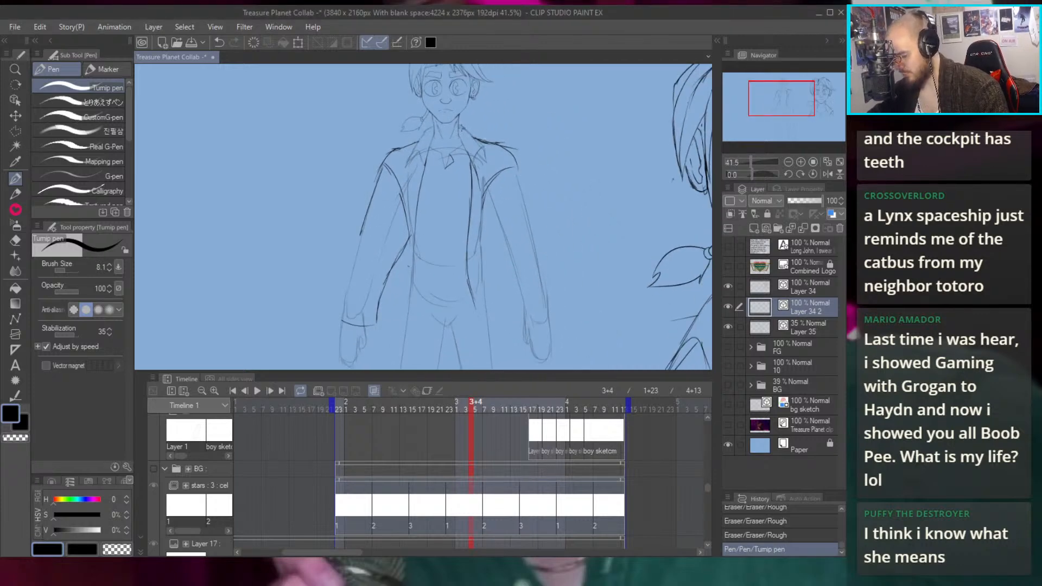
# Erase the left sleeve's inner contour and the curved line across its wrist
pyautogui.press('e')
pyautogui.click(390, 277)
pyautogui.click(372, 327)
pyautogui.click(354, 292)
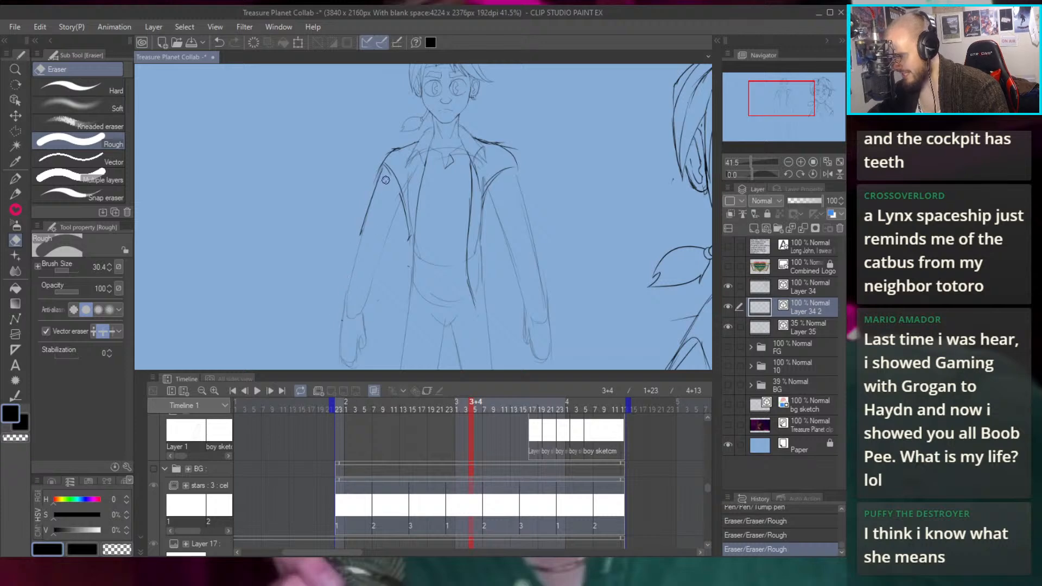
pyautogui.press('p')
pyautogui.moveTo(365, 222); pyautogui.dragTo(340, 320)
pyautogui.hotkey('ctrl', 'z')
pyautogui.moveTo(367, 220); pyautogui.dragTo(341, 307)
pyautogui.hotkey('ctrl', 'z')
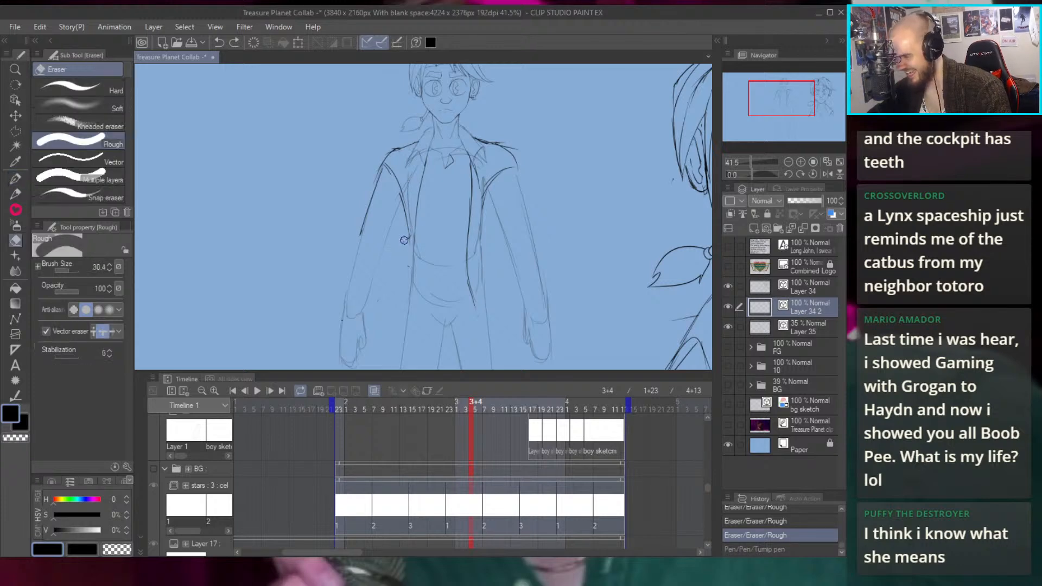
pyautogui.press('e')
pyautogui.moveTo(406, 231); pyautogui.dragTo(402, 255)
pyautogui.press('p')
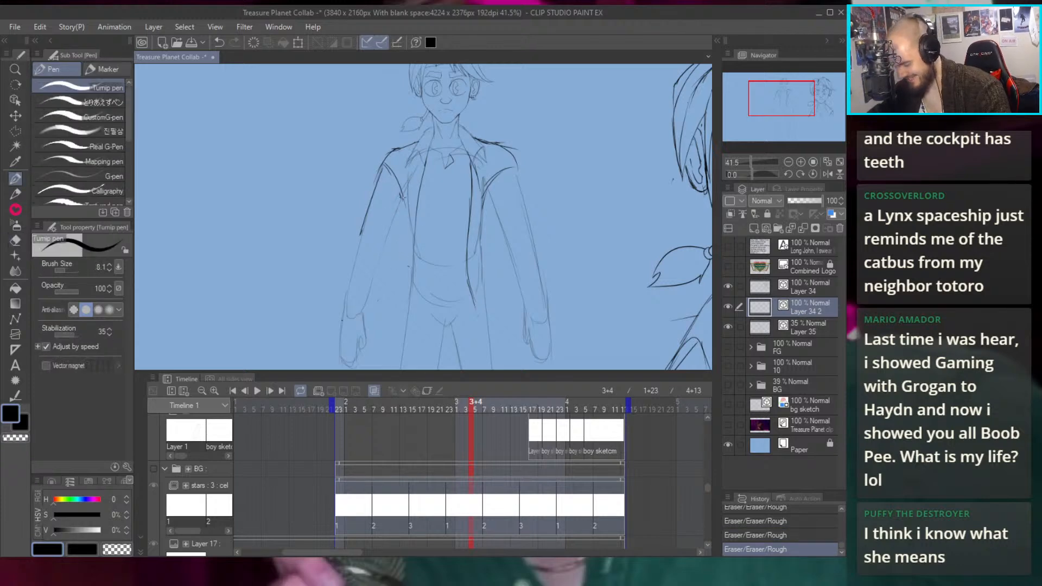
pyautogui.moveTo(406, 198)
pyautogui.mouseDown()
pyautogui.moveTo(409, 242)
pyautogui.moveTo(409, 229)
pyautogui.moveTo(387, 258)
pyautogui.moveTo(391, 293)
pyautogui.mouseUp()
pyautogui.hotkey('ctrl', 'z')
pyautogui.hotkey('ctrl', 'z')
pyautogui.hotkey('ctrl', 'z')
# Redraw the left sleeve's inner contour and lower outer edge, closing them with a curved cuff across the wrist
pyautogui.moveTo(411, 233); pyautogui.dragTo(389, 308)
pyautogui.moveTo(390, 269)
pyautogui.mouseDown()
pyautogui.moveTo(399, 256)
pyautogui.moveTo(393, 227)
pyautogui.mouseUp()
pyautogui.scroll(2, 388, 232)
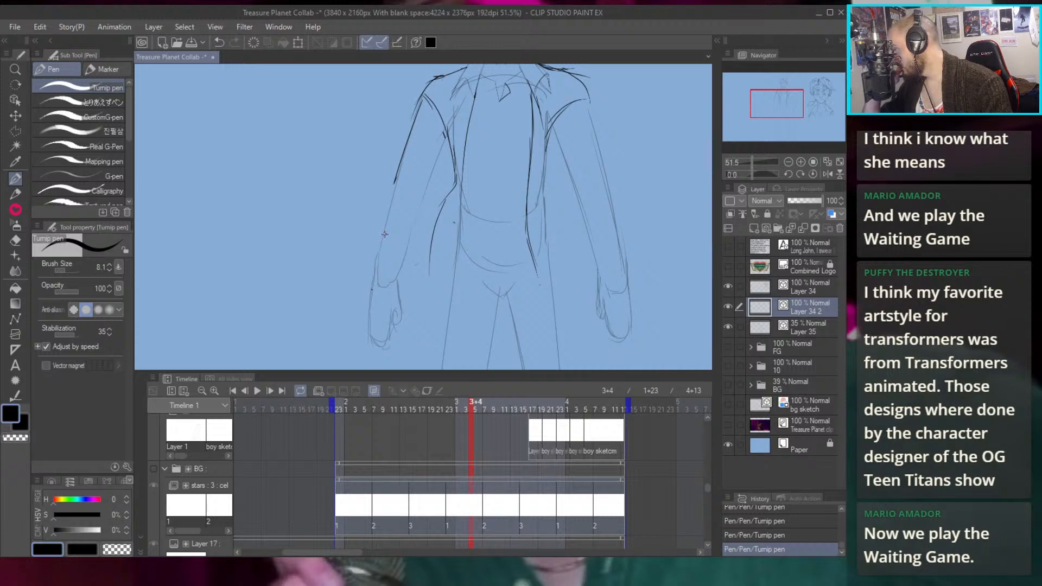
pyautogui.moveTo(384, 270)
pyautogui.mouseDown()
pyautogui.moveTo(405, 277)
pyautogui.moveTo(402, 290)
pyautogui.moveTo(434, 299)
pyautogui.moveTo(451, 275)
pyautogui.moveTo(450, 294)
pyautogui.mouseUp()
pyautogui.hotkey('ctrl', 'z')
pyautogui.hotkey('ctrl', 'z')
pyautogui.moveTo(393, 276); pyautogui.dragTo(425, 161)
# Draw the right sleeve's inner contour from the armpit and a curved cuff across the wrist
pyautogui.moveTo(588, 149)
pyautogui.mouseDown()
pyautogui.moveTo(460, 202)
pyautogui.moveTo(458, 159)
pyautogui.moveTo(474, 185)
pyautogui.moveTo(457, 195)
pyautogui.moveTo(467, 204)
pyautogui.moveTo(456, 196)
pyautogui.moveTo(463, 213)
pyautogui.moveTo(453, 196)
pyautogui.moveTo(468, 214)
pyautogui.mouseUp()
pyautogui.hotkey('ctrl', 'z')
pyautogui.hotkey('ctrl', 'z')
pyautogui.hotkey('ctrl', 'z')
pyautogui.hotkey('ctrl', 'z')
pyautogui.moveTo(459, 204)
pyautogui.mouseDown()
pyautogui.moveTo(475, 223)
pyautogui.moveTo(480, 282)
pyautogui.mouseUp()
pyautogui.moveTo(478, 245)
pyautogui.mouseDown()
pyautogui.moveTo(479, 285)
pyautogui.moveTo(516, 298)
pyautogui.moveTo(520, 284)
pyautogui.mouseUp()
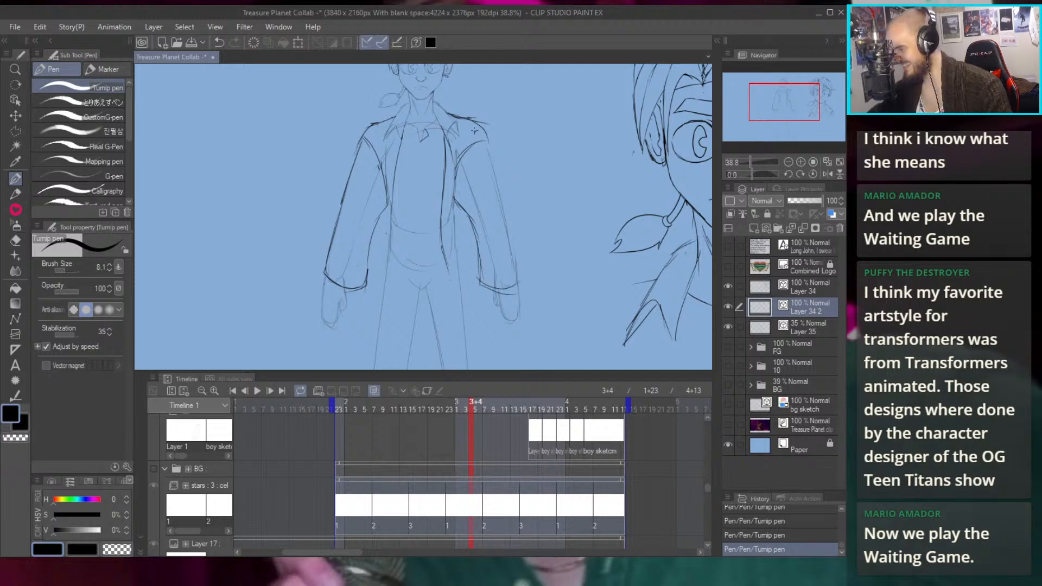
# Erase the rounded shoulder line on the right and draw the right sleeve's outer contour down to the cuff
pyautogui.press('e')
pyautogui.moveTo(481, 143)
pyautogui.mouseDown()
pyautogui.moveTo(476, 150)
pyautogui.moveTo(503, 131)
pyautogui.moveTo(508, 252)
pyautogui.mouseUp()
pyautogui.press('p')
pyautogui.hotkey('ctrl', 'z')
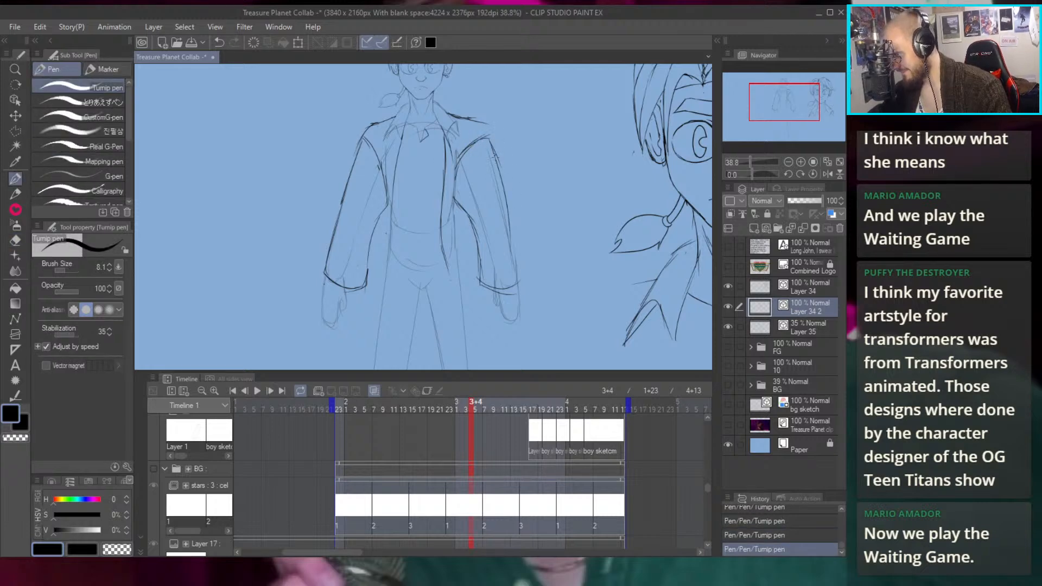
pyautogui.hotkey('ctrl', 'z')
pyautogui.hotkey('ctrl', 'z')
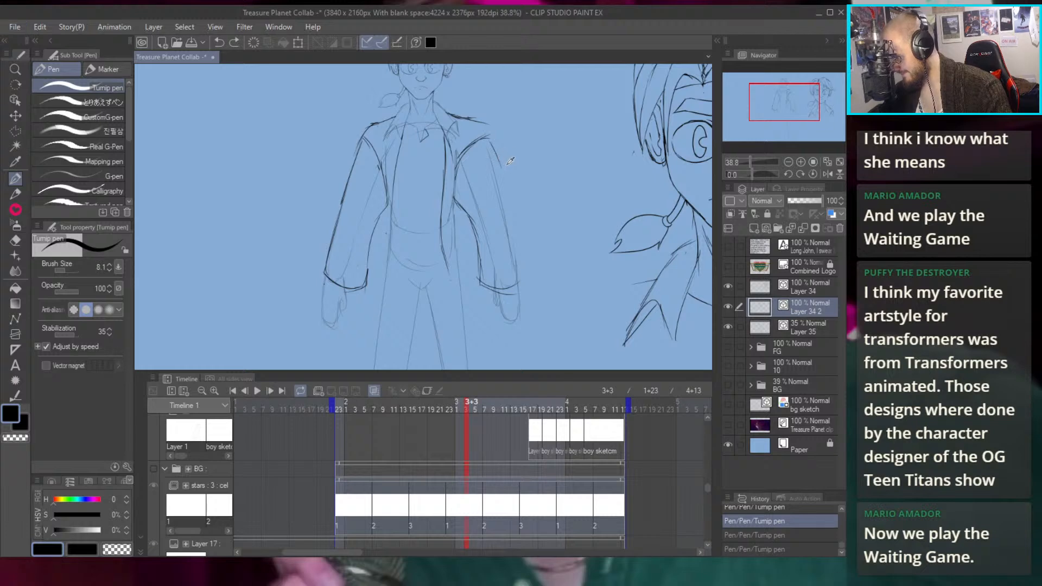
pyautogui.hotkey('ctrl', 'y')
pyautogui.hotkey('ctrl', 'y')
pyautogui.hotkey('ctrl', 'z')
pyautogui.hotkey('ctrl', 'y')
pyautogui.hotkey('ctrl', 'z')
pyautogui.hotkey('ctrl', 'y')
pyautogui.hotkey('ctrl', 'z')
pyautogui.hotkey('ctrl', 'y')
# Clean up the right cuff by erasing the stray lower curve beneath its wrist line
pyautogui.scroll(4, 534, 277)
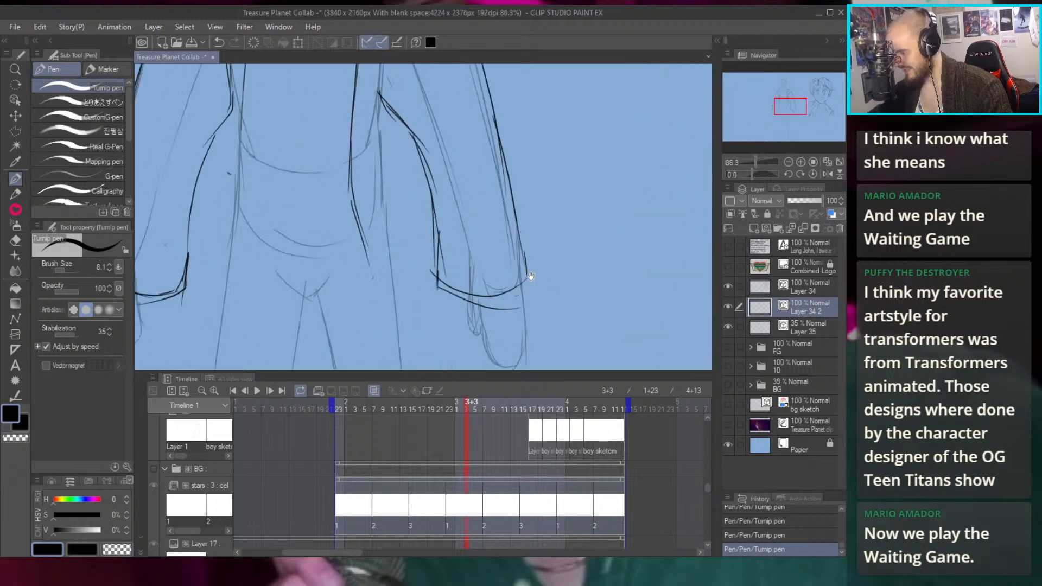
pyautogui.hotkey('ctrl', 'z')
pyautogui.hotkey('ctrl', 'y')
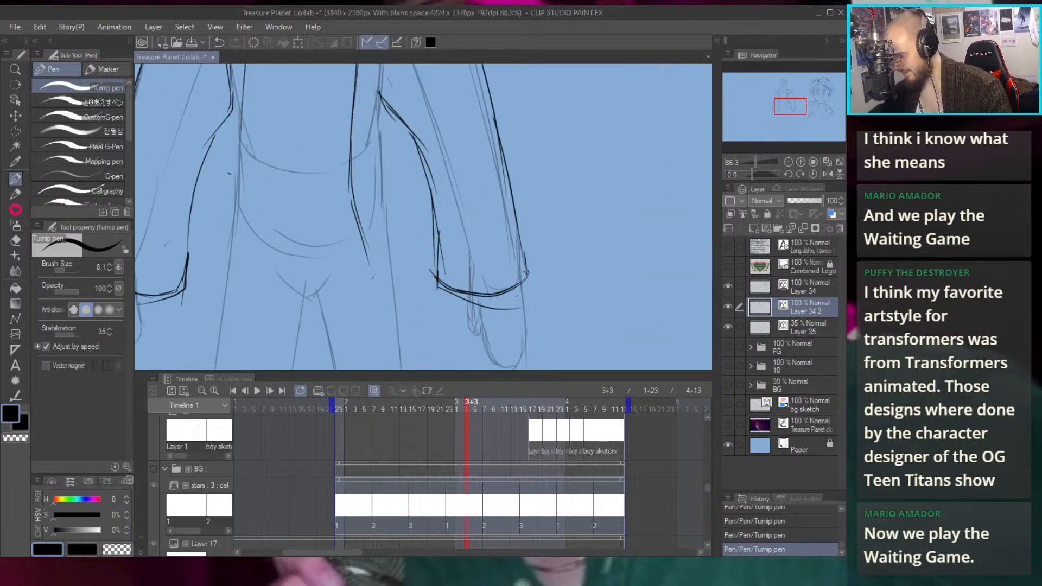
pyautogui.press('e')
pyautogui.moveTo(472, 314); pyautogui.dragTo(507, 310)
pyautogui.moveTo(488, 306); pyautogui.dragTo(472, 304)
# Reinforce the left sleeve's inner cuff corner and its inner contour just below the armpit
pyautogui.scroll(-3, 442, 220)
pyautogui.moveTo(454, 190); pyautogui.dragTo(496, 210)
pyautogui.press('p')
pyautogui.moveTo(362, 297); pyautogui.dragTo(366, 320)
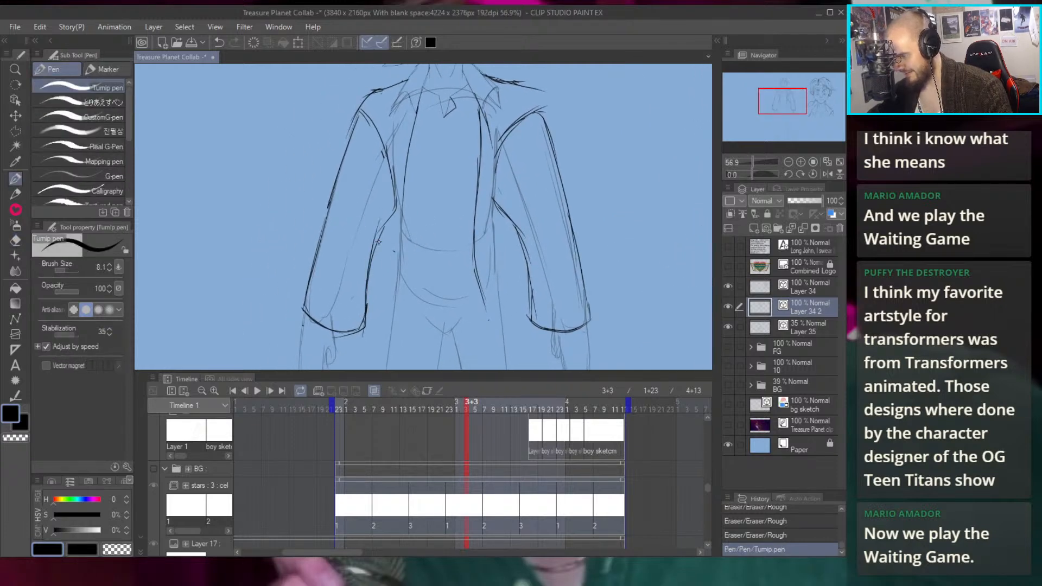
pyautogui.moveTo(394, 215)
pyautogui.mouseDown()
pyautogui.moveTo(365, 306)
pyautogui.moveTo(373, 246)
pyautogui.mouseUp()
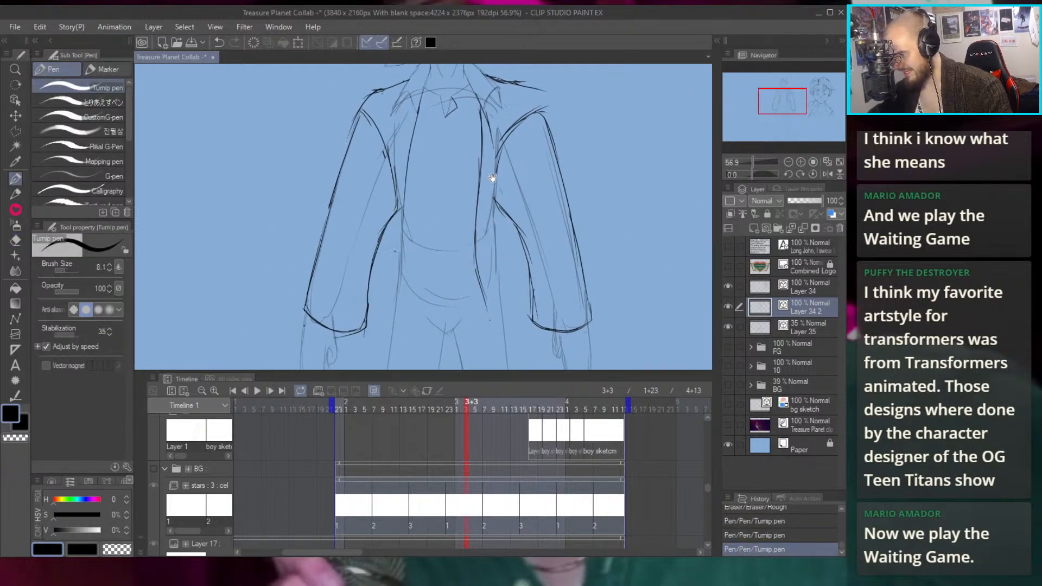
# Draw the left jacket front's lower side edge, tapering it to a pointed tip at the hip
pyautogui.moveTo(490, 178); pyautogui.dragTo(502, 187)
pyautogui.hotkey('ctrl', 'z')
pyautogui.moveTo(399, 278)
pyautogui.mouseDown()
pyautogui.moveTo(408, 190)
pyautogui.moveTo(409, 204)
pyautogui.mouseUp()
pyautogui.hotkey('ctrl', 'z')
pyautogui.hotkey('ctrl', 'z')
pyautogui.hotkey('ctrl', 'z')
pyautogui.moveTo(403, 251); pyautogui.dragTo(409, 195)
pyautogui.hotkey('ctrl', 'z')
pyautogui.moveTo(399, 264)
pyautogui.mouseDown()
pyautogui.moveTo(406, 220)
pyautogui.moveTo(395, 284)
pyautogui.moveTo(406, 214)
pyautogui.moveTo(408, 305)
pyautogui.moveTo(378, 212)
pyautogui.moveTo(406, 303)
pyautogui.moveTo(411, 224)
pyautogui.mouseUp()
pyautogui.hotkey('ctrl', 'z')
pyautogui.moveTo(411, 277); pyautogui.dragTo(414, 213)
# Draw the right jacket front's side edge from its pointed tip at the hip up to the armpit
pyautogui.moveTo(518, 255); pyautogui.dragTo(463, 226)
pyautogui.moveTo(441, 288); pyautogui.dragTo(457, 245)
pyautogui.hotkey('ctrl', 'z')
pyautogui.moveTo(441, 291); pyautogui.dragTo(455, 241)
pyautogui.hotkey('ctrl', 'z')
pyautogui.hotkey('ctrl', 'z')
pyautogui.moveTo(440, 293); pyautogui.dragTo(452, 253)
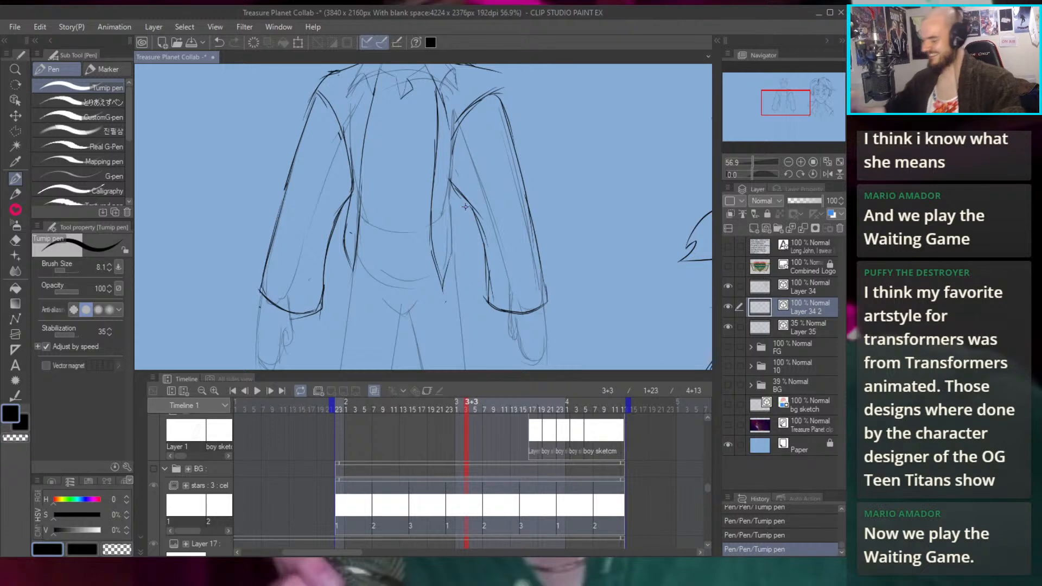
pyautogui.moveTo(455, 228)
pyautogui.mouseDown()
pyautogui.moveTo(447, 266)
pyautogui.moveTo(456, 184)
pyautogui.mouseUp()
pyautogui.hotkey('ctrl', 'z')
pyautogui.hotkey('ctrl', 'z')
pyautogui.moveTo(452, 241); pyautogui.dragTo(453, 198)
pyautogui.scroll(-5, 451, 174)
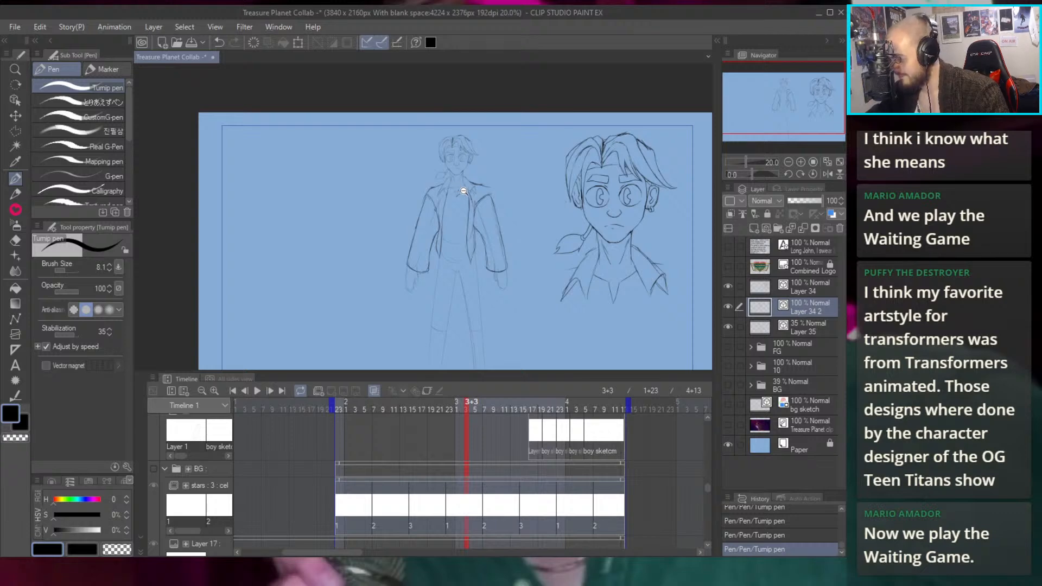
# Erase the small notch at the center of the shirt's neckline
pyautogui.scroll(6, 459, 185)
pyautogui.press('e')
pyautogui.moveTo(470, 195)
pyautogui.mouseDown()
pyautogui.moveTo(478, 239)
pyautogui.moveTo(466, 234)
pyautogui.mouseUp()
pyautogui.moveTo(451, 235)
pyautogui.mouseDown()
pyautogui.moveTo(460, 226)
pyautogui.moveTo(447, 238)
pyautogui.moveTo(457, 240)
pyautogui.mouseUp()
# Draw the shirt's neckline as a downward curve between the jacket's two front edges
pyautogui.press('p')
pyautogui.hotkey('ctrl', 'z')
pyautogui.hotkey('ctrl', 'z')
pyautogui.moveTo(416, 211)
pyautogui.mouseDown()
pyautogui.moveTo(506, 228)
pyautogui.moveTo(514, 196)
pyautogui.moveTo(504, 216)
pyautogui.moveTo(513, 194)
pyautogui.mouseUp()
pyautogui.hotkey('ctrl', 'z')
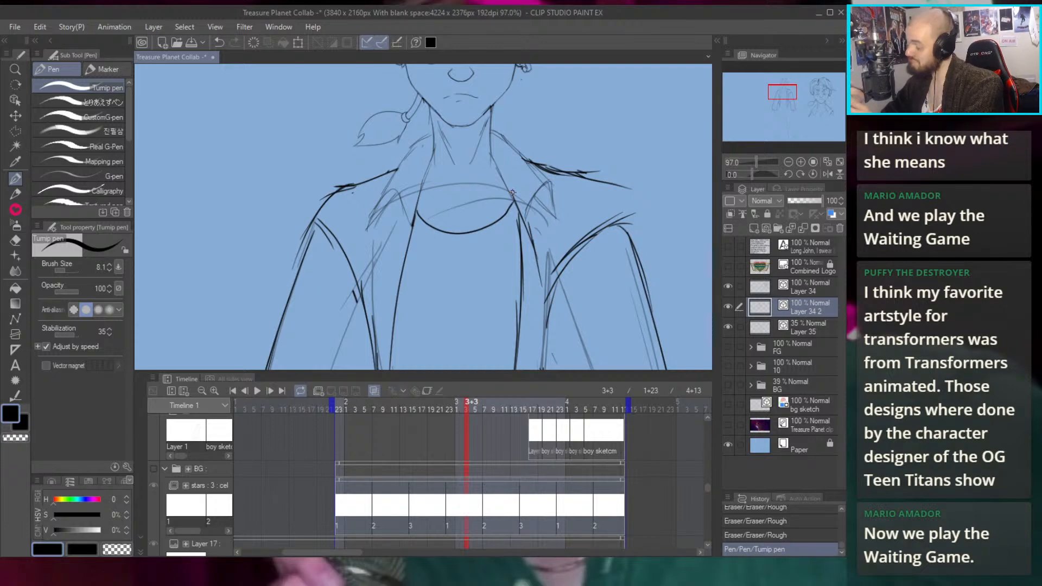
# Draw a narrow V-shaped slit below the neckline's center and erase the neckline across its opening
pyautogui.click(460, 230)
pyautogui.scroll(4, 456, 207)
pyautogui.hotkey('ctrl', 'z')
pyautogui.moveTo(448, 171); pyautogui.dragTo(455, 217)
pyautogui.hotkey('ctrl', 'z')
pyautogui.hotkey('ctrl', 'z')
pyautogui.hotkey('ctrl', 'z')
pyautogui.moveTo(448, 170); pyautogui.dragTo(460, 246)
pyautogui.hotkey('ctrl', 'z')
pyautogui.moveTo(448, 170)
pyautogui.mouseDown()
pyautogui.moveTo(460, 251)
pyautogui.moveTo(466, 209)
pyautogui.mouseUp()
pyautogui.hotkey('ctrl', 'z')
pyautogui.moveTo(463, 247); pyautogui.dragTo(471, 177)
pyautogui.hotkey('ctrl', 'z')
pyautogui.moveTo(461, 245)
pyautogui.mouseDown()
pyautogui.moveTo(476, 171)
pyautogui.moveTo(496, 165)
pyautogui.moveTo(488, 191)
pyautogui.mouseUp()
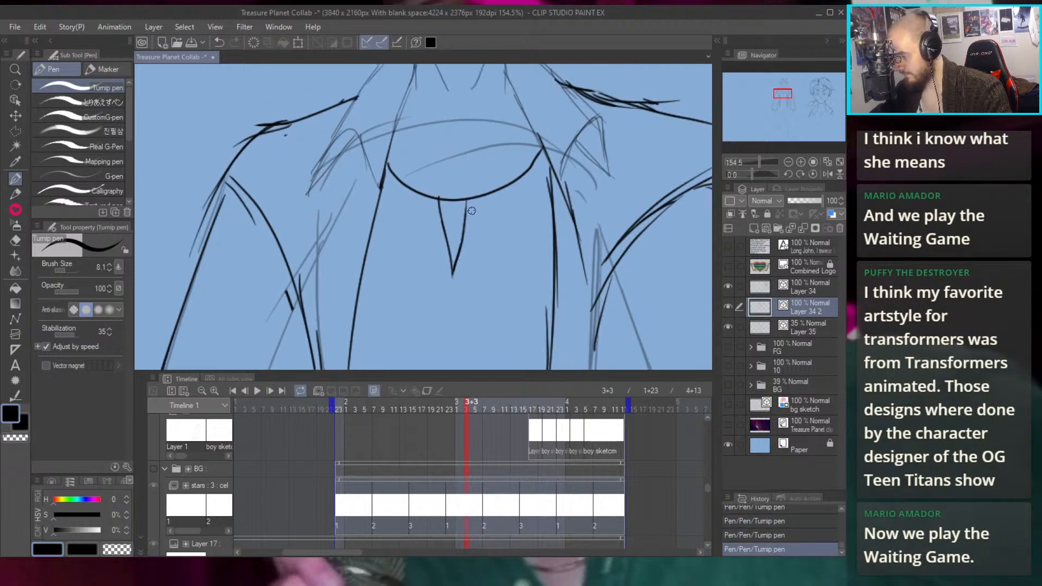
pyautogui.press('e')
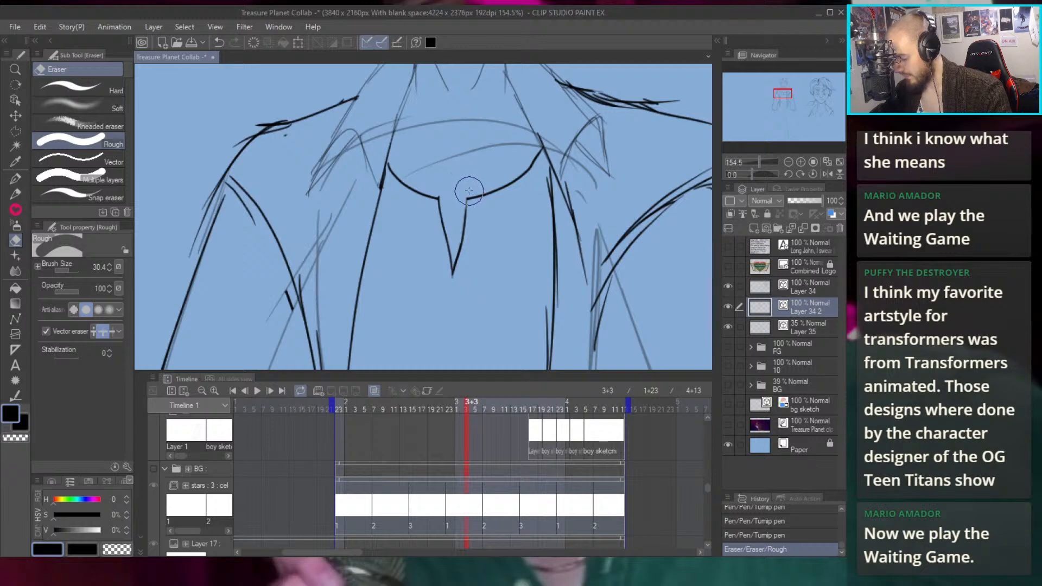
# Draw a folded-back pointed flap along the right side of the neckline slit
pyautogui.press('p')
pyautogui.moveTo(469, 198)
pyautogui.mouseDown()
pyautogui.moveTo(487, 214)
pyautogui.moveTo(481, 240)
pyautogui.mouseUp()
pyautogui.hotkey('ctrl', 'z')
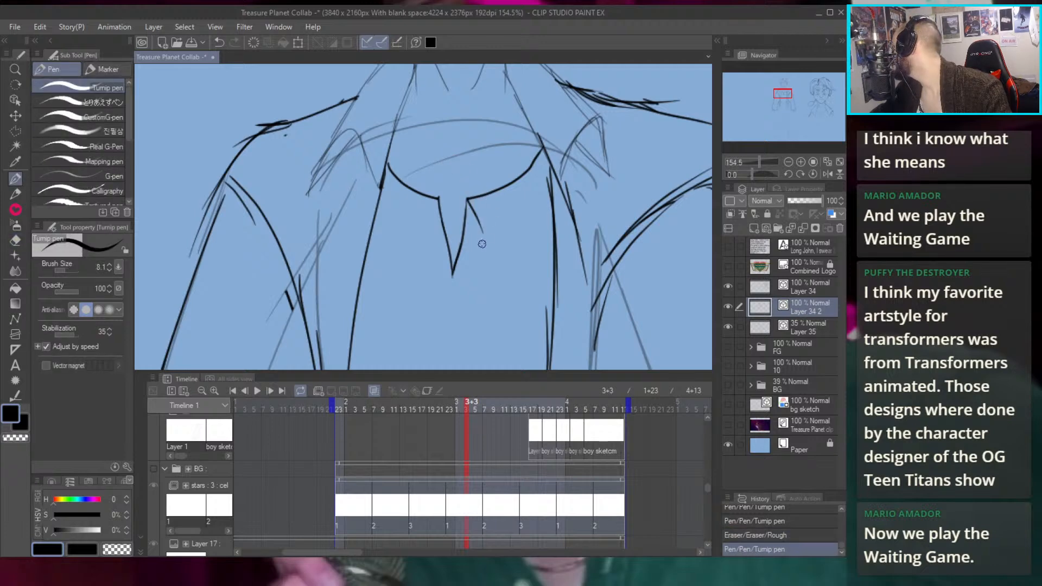
pyautogui.hotkey('ctrl', 'z')
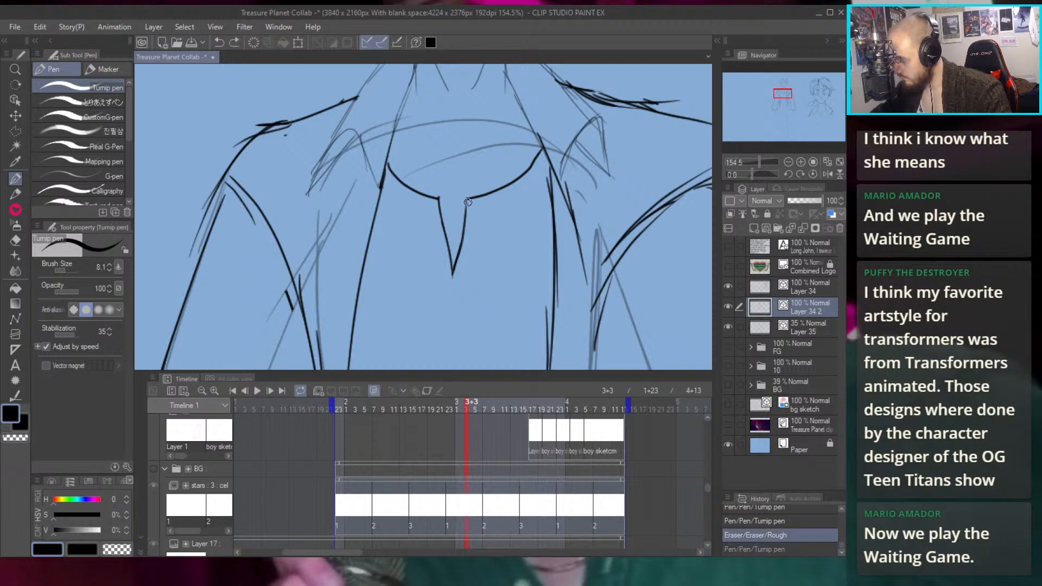
pyautogui.moveTo(466, 201)
pyautogui.mouseDown()
pyautogui.moveTo(445, 208)
pyautogui.moveTo(485, 237)
pyautogui.mouseUp()
pyautogui.hotkey('ctrl', 'z')
pyautogui.moveTo(455, 273); pyautogui.dragTo(486, 228)
pyautogui.hotkey('ctrl', 'z')
pyautogui.moveTo(455, 277); pyautogui.dragTo(486, 213)
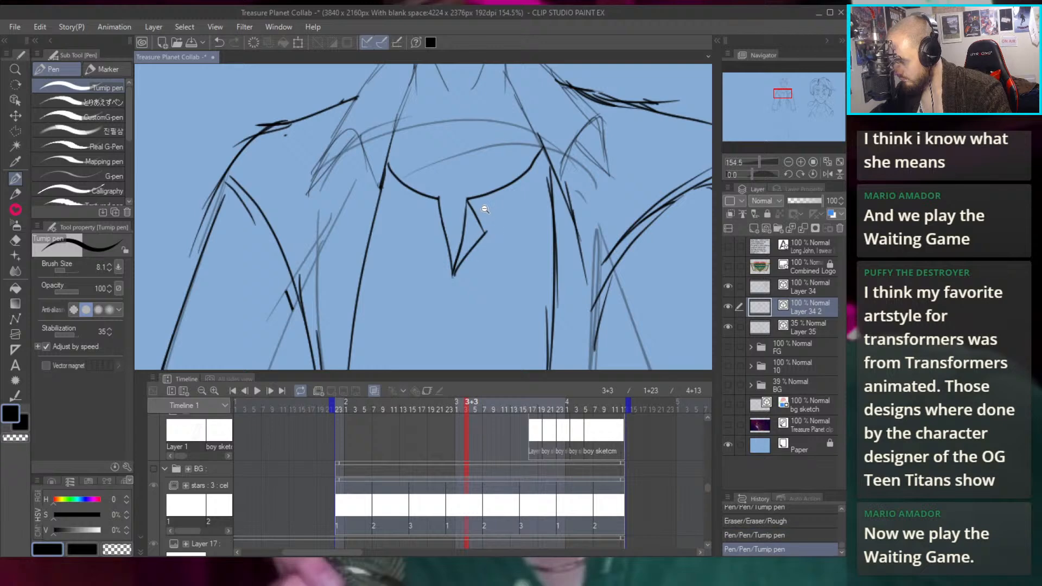
pyautogui.keyDown('ctrl'); pyautogui.keyDown('alt'); pyautogui.click(486, 212); pyautogui.keyUp('alt'); pyautogui.keyUp('ctrl')
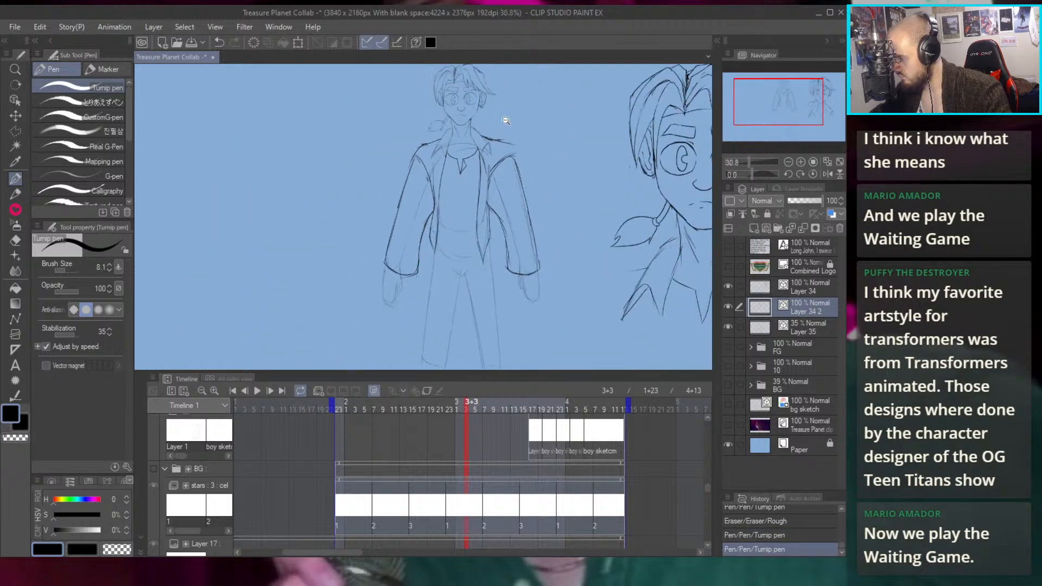
# Thin the lines around the neckline slit and its flap using Adjust line width in Narrow mode
pyautogui.keyDown('ctrl'); pyautogui.keyDown('alt'); pyautogui.click(463, 147); pyautogui.keyUp('alt'); pyautogui.keyUp('ctrl')
pyautogui.scroll(6, 463, 146)
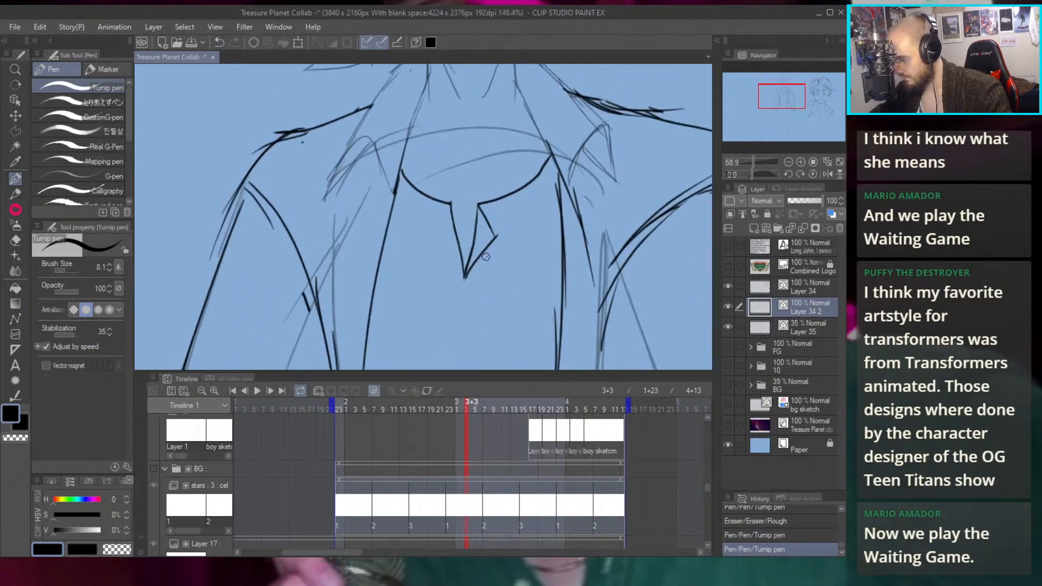
pyautogui.press('y')
pyautogui.click(46, 281)
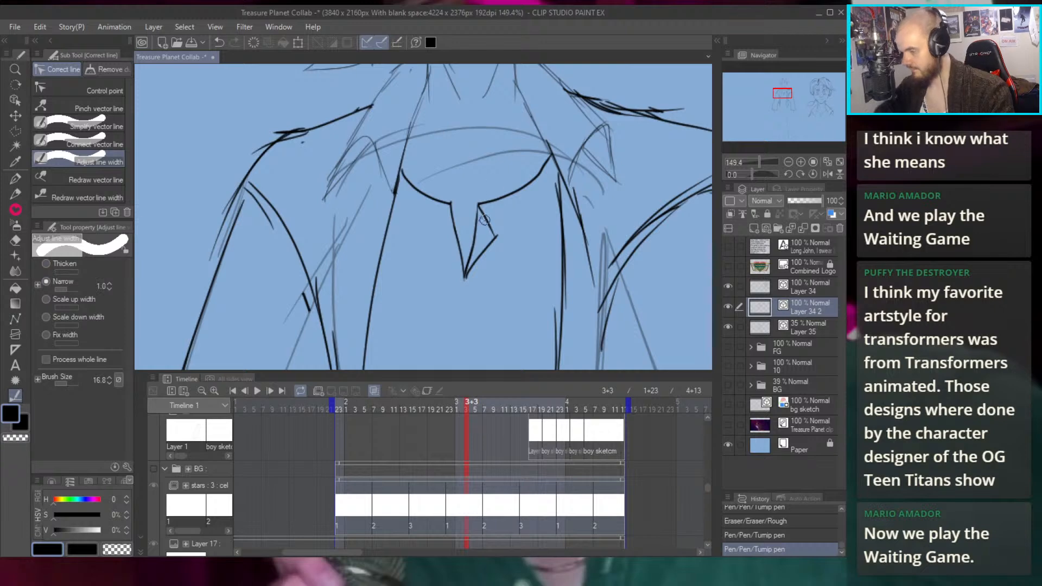
pyautogui.moveTo(468, 234)
pyautogui.mouseDown()
pyautogui.moveTo(465, 282)
pyautogui.moveTo(503, 231)
pyautogui.mouseUp()
pyautogui.keyDown('ctrl'); pyautogui.click(506, 231); pyautogui.keyUp('ctrl')
pyautogui.moveTo(451, 293)
pyautogui.mouseDown()
pyautogui.moveTo(470, 195)
pyautogui.moveTo(583, 191)
pyautogui.mouseUp()
pyautogui.scroll(2, 500, 226)
pyautogui.moveTo(358, 215); pyautogui.dragTo(421, 238)
pyautogui.keyDown('ctrl'); pyautogui.keyDown('alt'); pyautogui.click(547, 128); pyautogui.keyUp('alt'); pyautogui.keyUp('ctrl')
pyautogui.moveTo(547, 128); pyautogui.dragTo(450, 130)
pyautogui.moveTo(613, 166); pyautogui.dragTo(539, 283)
pyautogui.moveTo(524, 111); pyautogui.dragTo(487, 109)
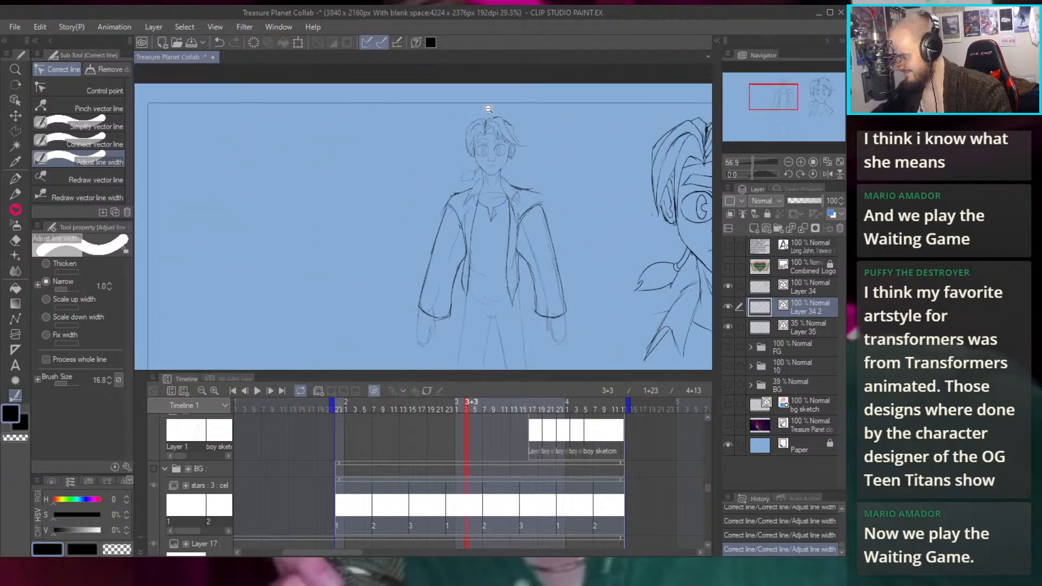
# Draw the collar's inner edges as two short lines above the neckline, each running inward and bending down near the center
pyautogui.moveTo(520, 226)
pyautogui.mouseDown()
pyautogui.moveTo(490, 241)
pyautogui.moveTo(502, 243)
pyautogui.mouseUp()
pyautogui.press('p')
pyautogui.scroll(5, 491, 228)
pyautogui.hotkey('ctrl', 'z')
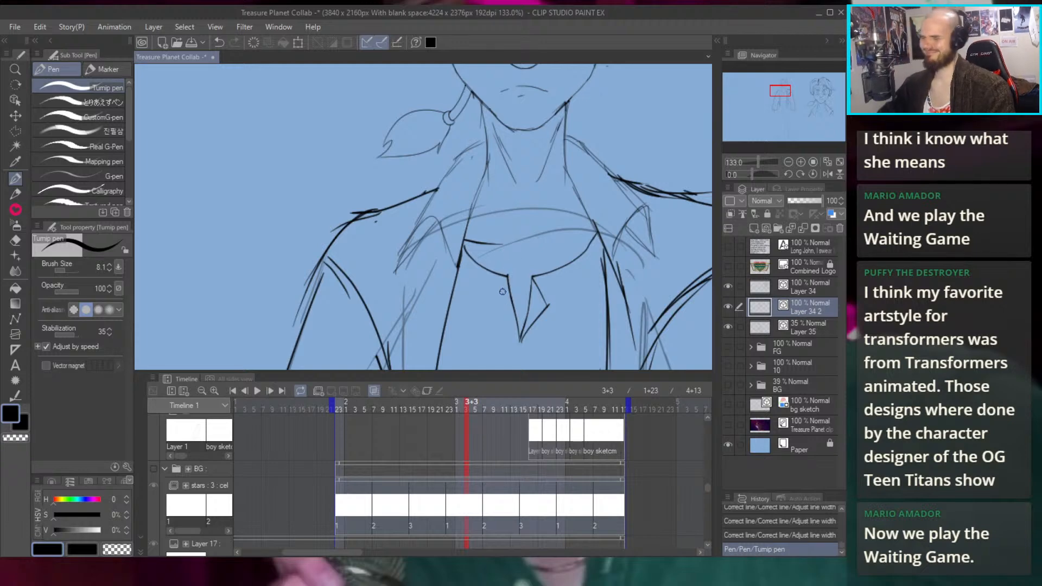
pyautogui.hotkey('ctrl', 'z')
pyautogui.moveTo(465, 240)
pyautogui.mouseDown()
pyautogui.moveTo(504, 244)
pyautogui.moveTo(525, 261)
pyautogui.moveTo(521, 241)
pyautogui.moveTo(496, 228)
pyautogui.mouseUp()
pyautogui.hotkey('ctrl', 'z')
pyautogui.hotkey('ctrl', 'z')
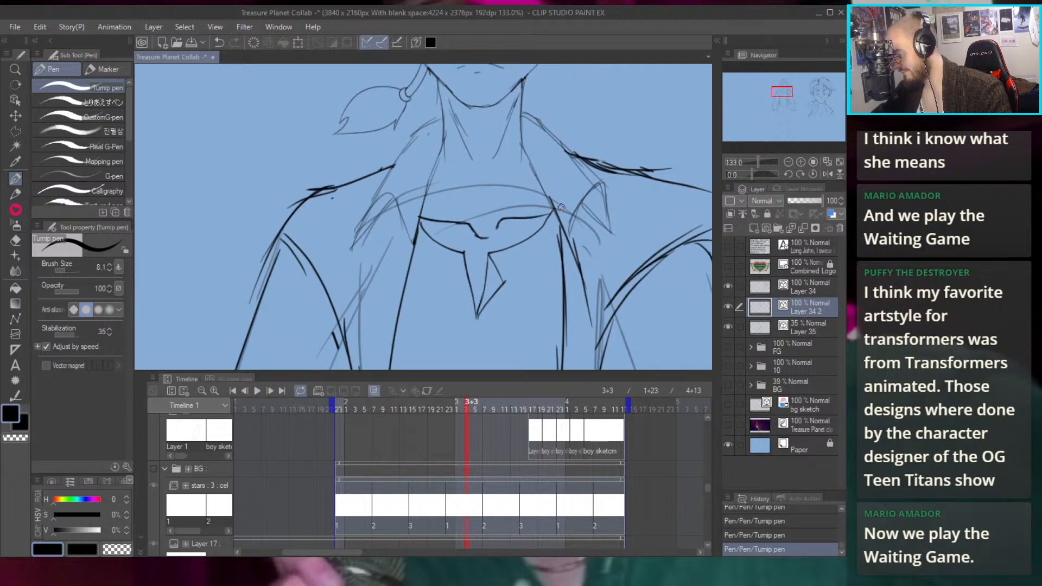
# Erase the rough right shoulder line and redraw it as one line sloping down to the top of the sleeve
pyautogui.scroll(-5, 559, 205)
pyautogui.scroll(4, 608, 204)
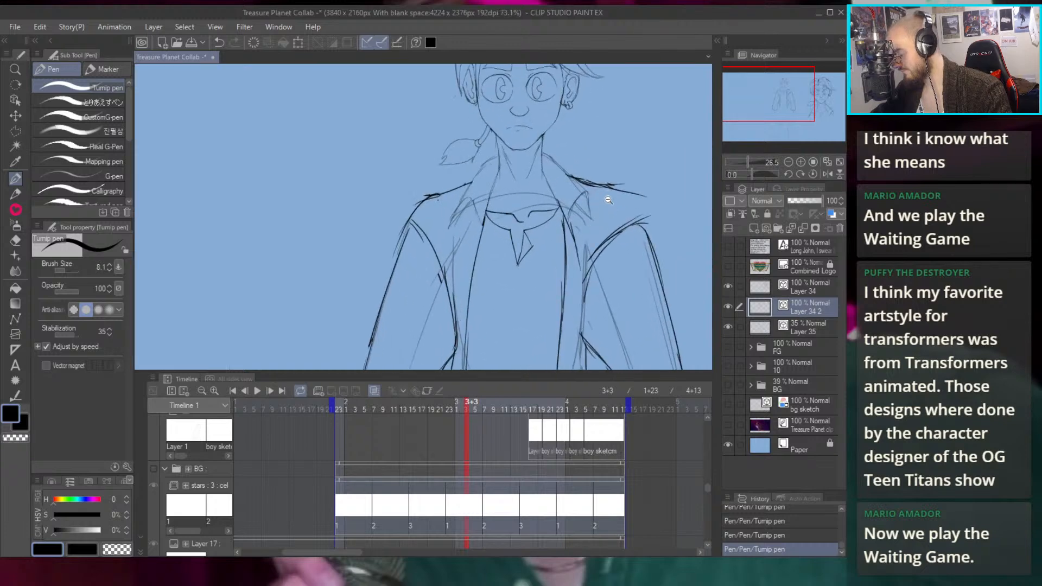
pyautogui.moveTo(602, 169)
pyautogui.mouseDown()
pyautogui.moveTo(543, 165)
pyautogui.moveTo(619, 207)
pyautogui.moveTo(595, 194)
pyautogui.mouseUp()
pyautogui.press('e')
pyautogui.press('p')
pyautogui.moveTo(513, 181); pyautogui.dragTo(580, 207)
pyautogui.hotkey('ctrl', 'z')
pyautogui.moveTo(522, 181)
pyautogui.mouseDown()
pyautogui.moveTo(608, 211)
pyautogui.moveTo(624, 250)
pyautogui.mouseUp()
pyautogui.hotkey('ctrl', 'z')
pyautogui.hotkey('ctrl', 'z')
pyautogui.hotkey('ctrl', 'y')
pyautogui.hotkey('ctrl', 'y')
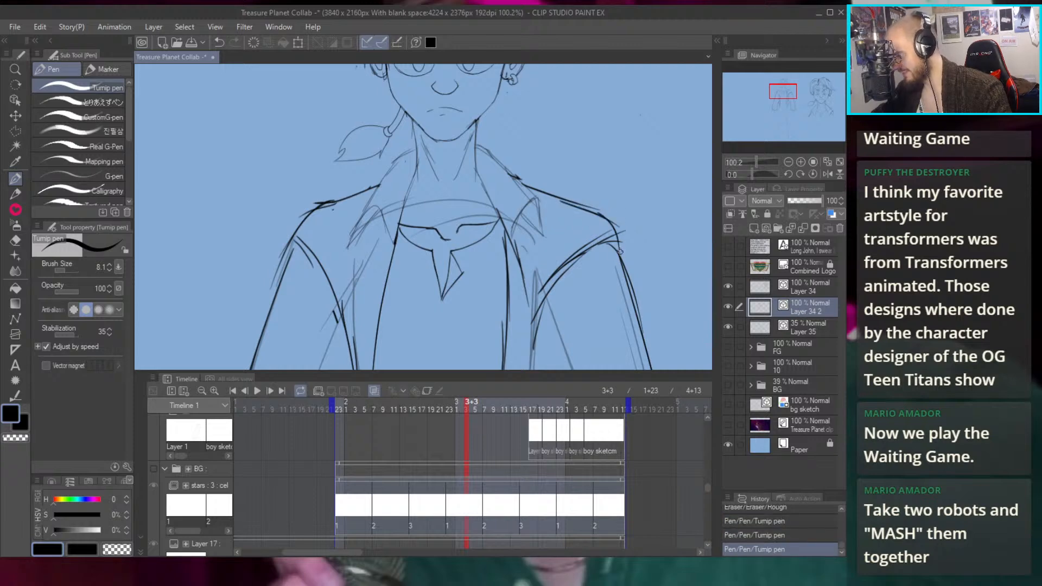
# Erase the upper outer edge of the right sleeve and redraw it joined to the end of the shoulder line
pyautogui.scroll(-5, 527, 170)
pyautogui.scroll(3, 528, 169)
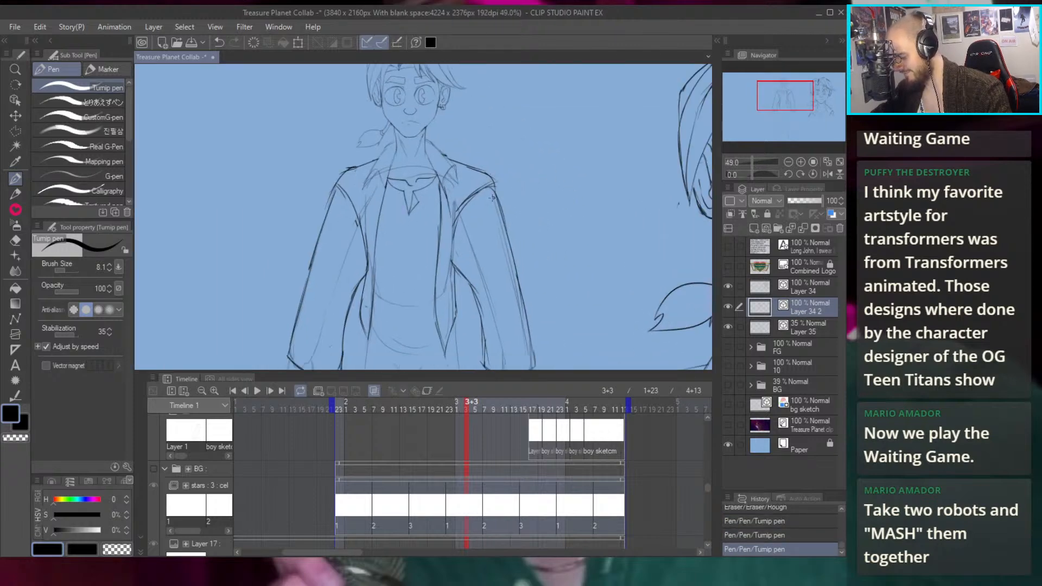
pyautogui.press('e')
pyautogui.moveTo(516, 280)
pyautogui.mouseDown()
pyautogui.moveTo(493, 180)
pyautogui.moveTo(509, 217)
pyautogui.mouseUp()
pyautogui.click(497, 192)
pyautogui.press('p')
pyautogui.moveTo(495, 180); pyautogui.dragTo(519, 282)
pyautogui.hotkey('ctrl', 'z')
pyautogui.moveTo(499, 200); pyautogui.dragTo(510, 213)
pyautogui.moveTo(498, 195); pyautogui.dragTo(519, 279)
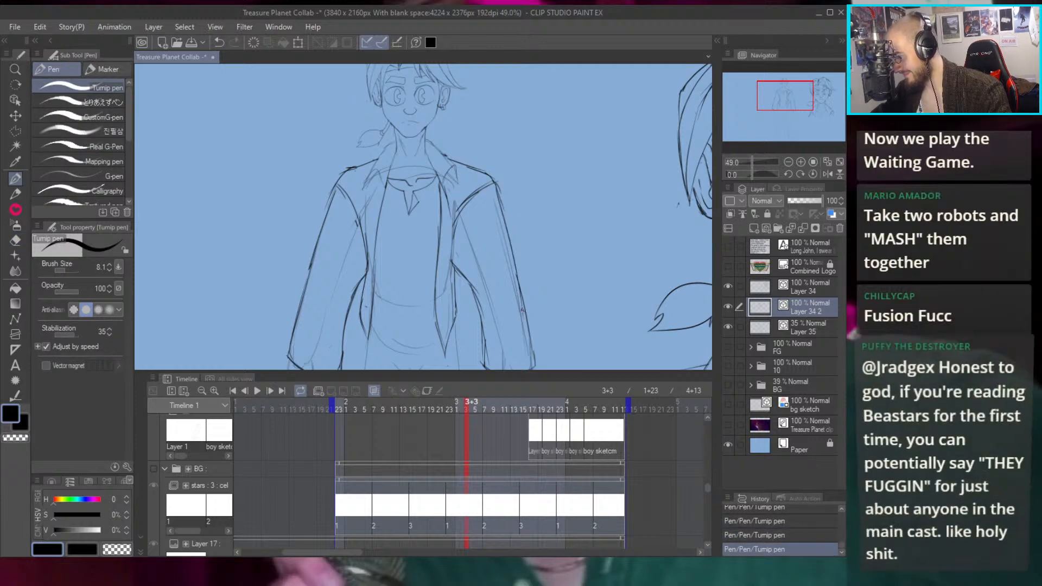
pyautogui.scroll(-5, 523, 224)
pyautogui.scroll(4, 523, 224)
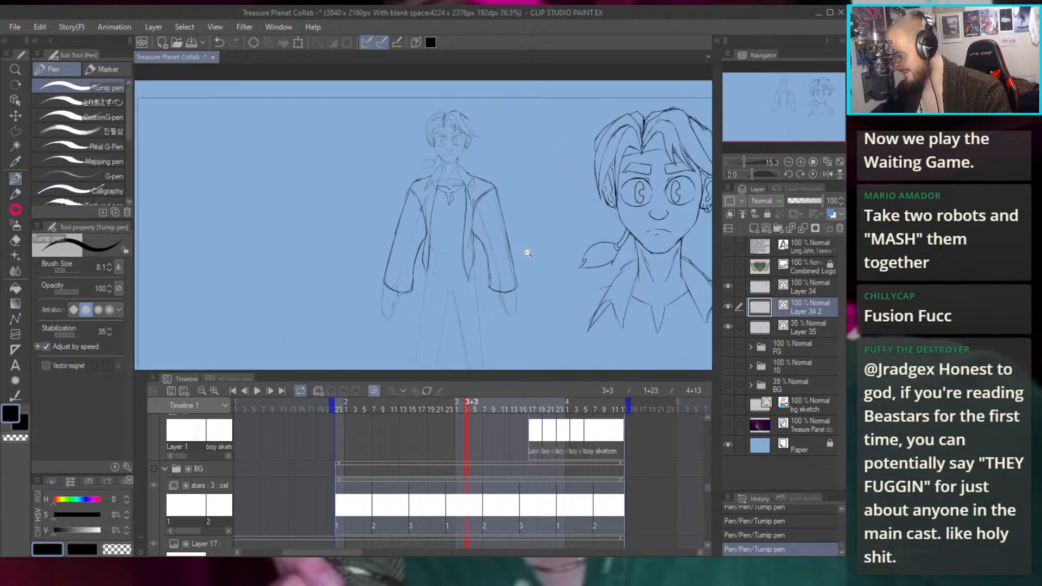
pyautogui.moveTo(451, 233); pyautogui.dragTo(491, 268)
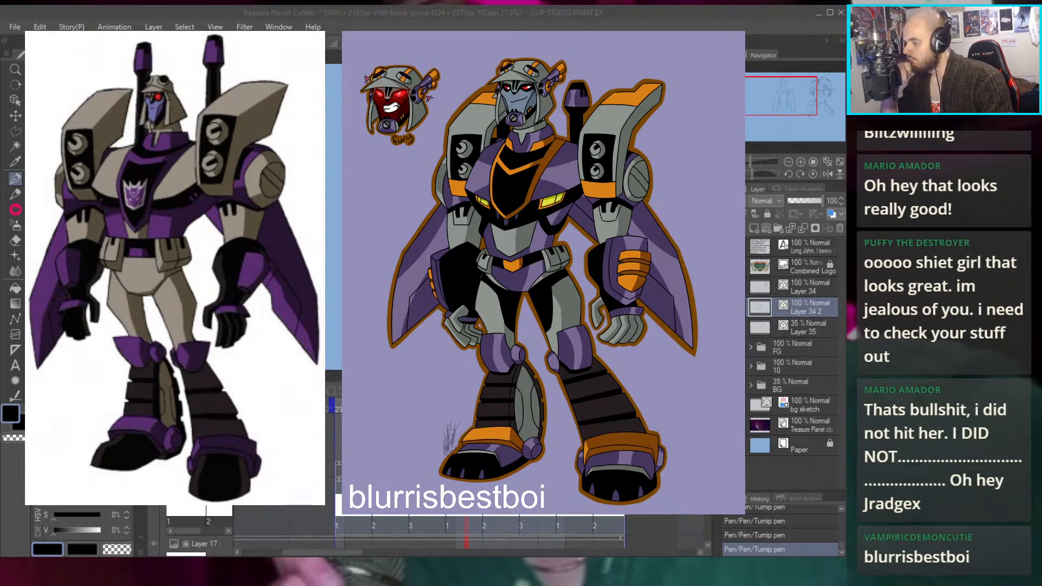
pyautogui.hotkey('alt', 'Tab')
pyautogui.scroll(-5, 542, 190)
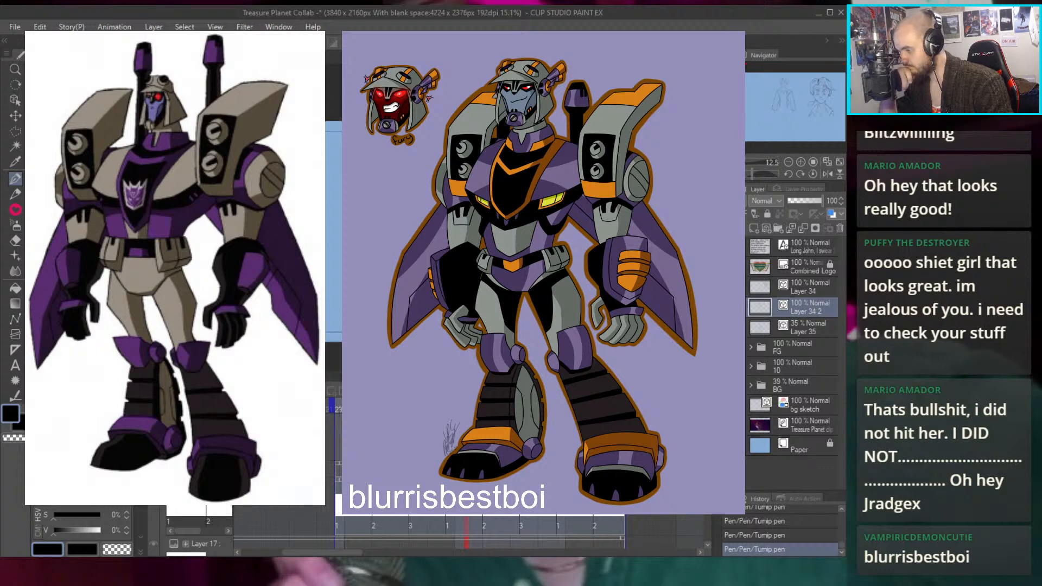
pyautogui.scroll(3, 543, 190)
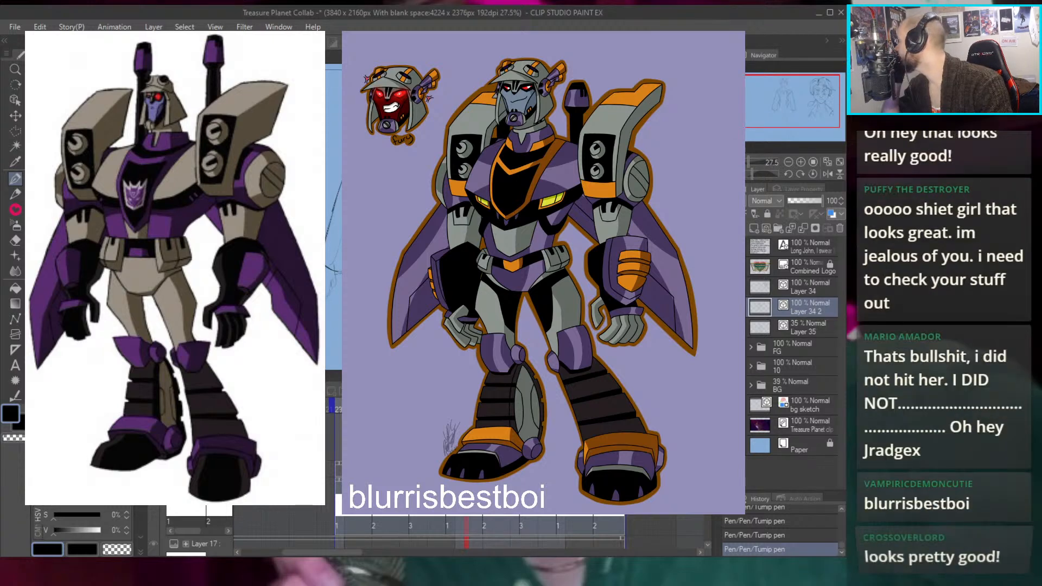
pyautogui.hotkey('ctrl', 'Tab')
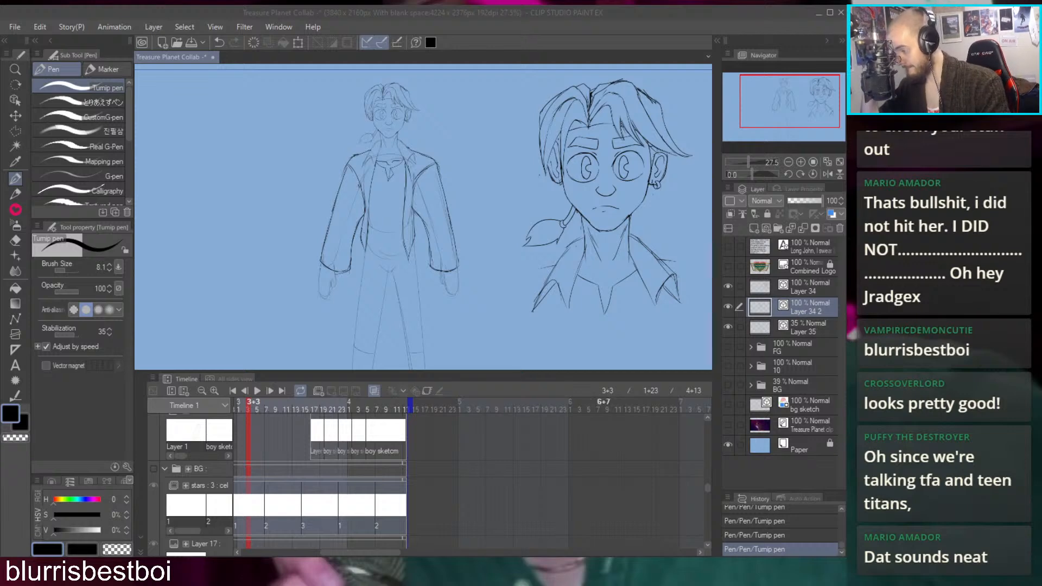
pyautogui.click(534, 342)
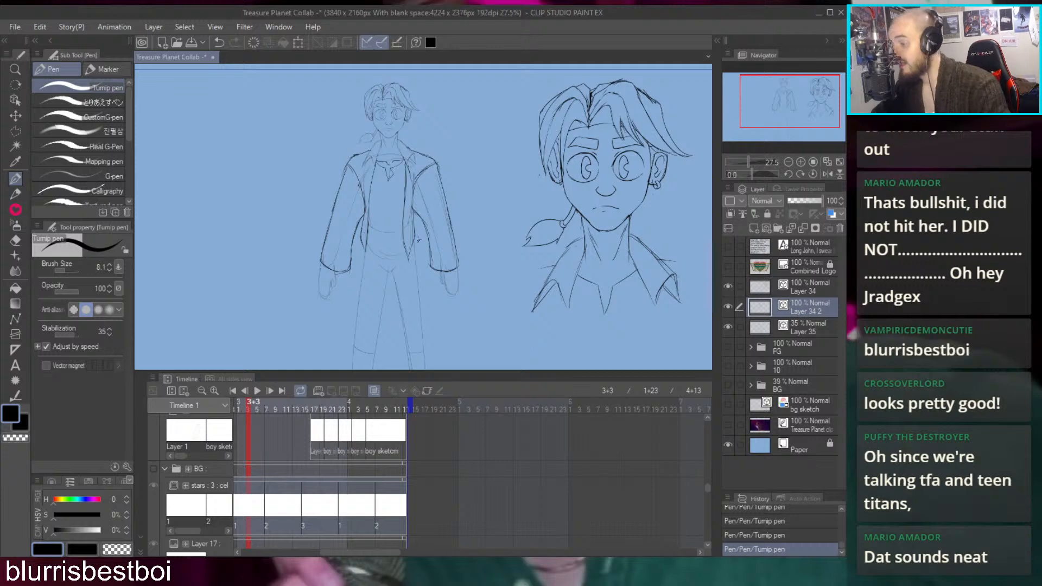
# Draw the shirt's bottom edge at the waist as a downward curve between the jacket's two front edges
pyautogui.scroll(5, 422, 216)
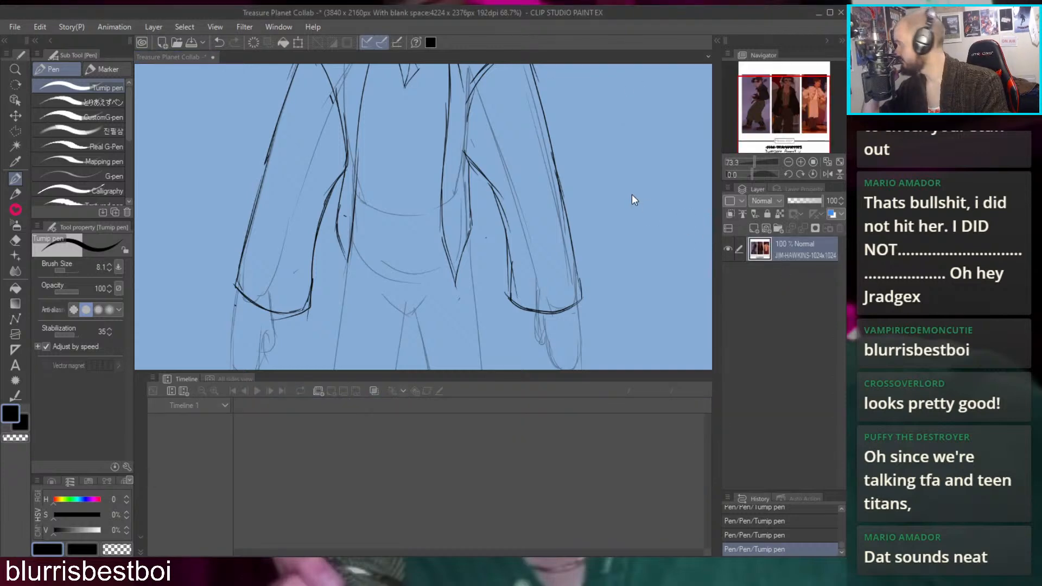
pyautogui.click(692, 139)
pyautogui.scroll(3, 474, 234)
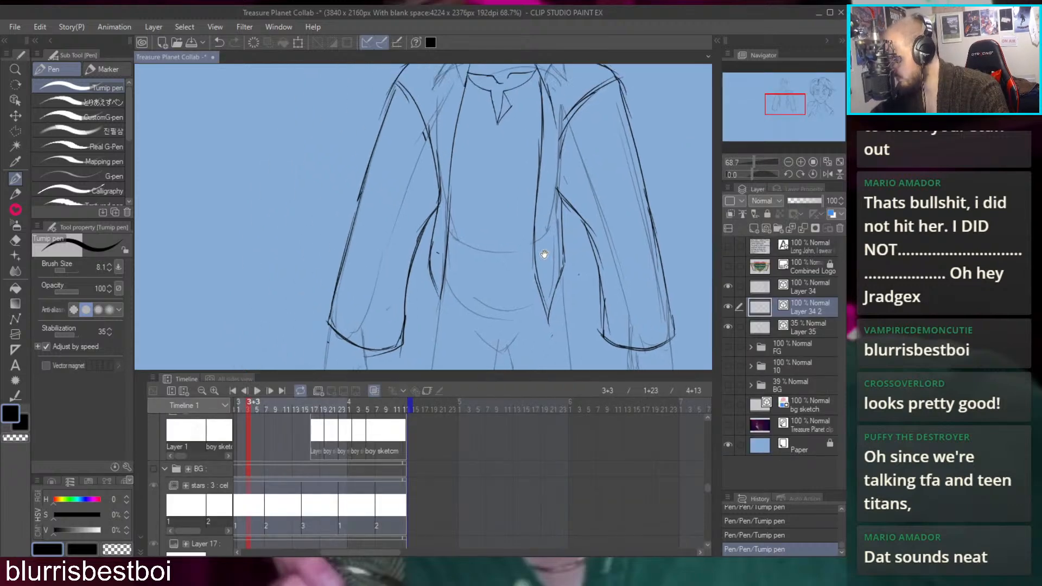
pyautogui.moveTo(456, 237); pyautogui.dragTo(544, 263)
pyautogui.hotkey('ctrl', 'z')
pyautogui.hotkey('ctrl', 'z')
pyautogui.moveTo(447, 234); pyautogui.dragTo(555, 254)
pyautogui.hotkey('ctrl', 'z')
pyautogui.moveTo(449, 235)
pyautogui.mouseDown()
pyautogui.moveTo(513, 265)
pyautogui.moveTo(570, 247)
pyautogui.mouseUp()
# Draw the belt's lower edge as a second curve parallel to and below the shirt's bottom edge
pyautogui.moveTo(444, 265)
pyautogui.mouseDown()
pyautogui.moveTo(483, 299)
pyautogui.moveTo(541, 293)
pyautogui.mouseUp()
pyautogui.hotkey('ctrl', 'z')
pyautogui.hotkey('ctrl', 'z')
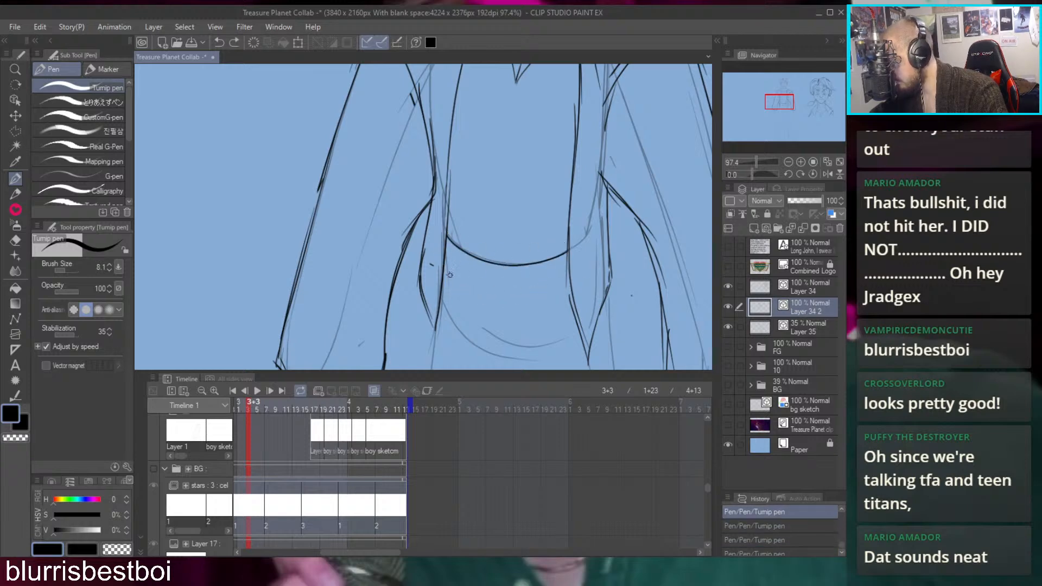
pyautogui.moveTo(440, 271)
pyautogui.mouseDown()
pyautogui.moveTo(551, 298)
pyautogui.moveTo(570, 286)
pyautogui.mouseUp()
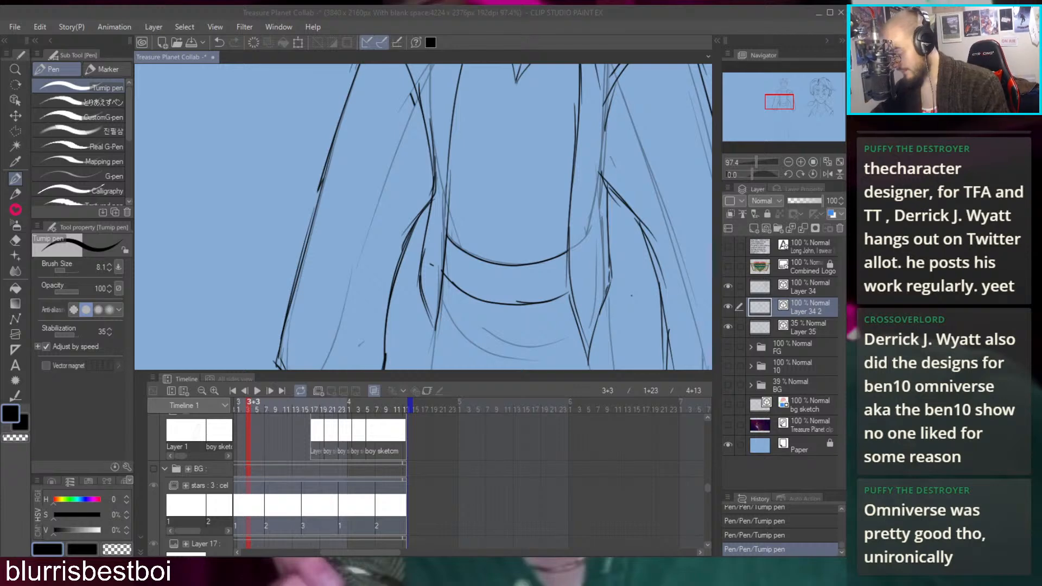
pyautogui.moveTo(480, 200); pyautogui.dragTo(480, 219)
pyautogui.moveTo(574, 161)
pyautogui.mouseDown()
pyautogui.moveTo(540, 179)
pyautogui.moveTo(492, 88)
pyautogui.mouseUp()
pyautogui.hotkey('ctrl', 'z')
pyautogui.scroll(3, 505, 179)
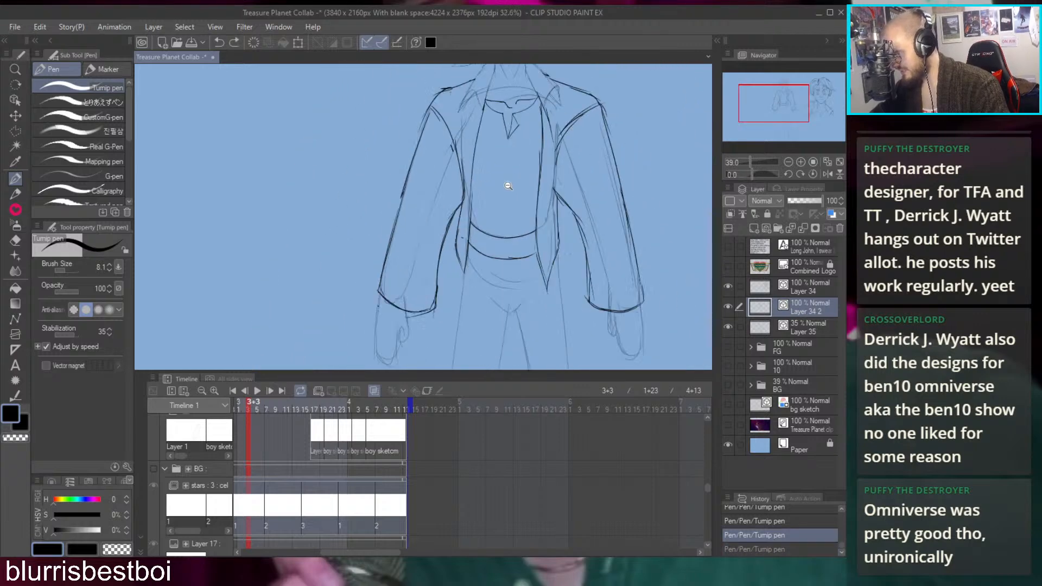
# Erase part of the lower point of the jacket's left front panel and redraw its edge
pyautogui.press('e')
pyautogui.moveTo(423, 274)
pyautogui.mouseDown()
pyautogui.moveTo(428, 320)
pyautogui.moveTo(400, 248)
pyautogui.moveTo(430, 311)
pyautogui.mouseUp()
pyautogui.press('p')
pyautogui.hotkey('ctrl', 'z')
pyautogui.hotkey('ctrl', 'z')
pyautogui.moveTo(418, 268)
pyautogui.mouseDown()
pyautogui.moveTo(429, 316)
pyautogui.moveTo(438, 264)
pyautogui.mouseUp()
# Draw a rectangular buckle between the belt's upper and lower edges, just right of the center
pyautogui.scroll(-5, 434, 217)
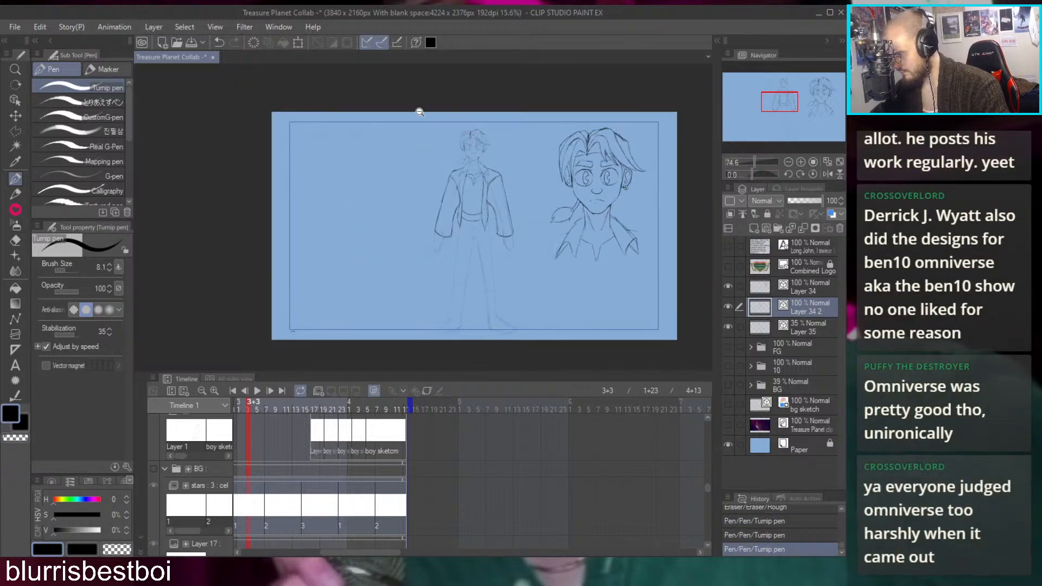
pyautogui.scroll(4, 486, 155)
pyautogui.moveTo(508, 184); pyautogui.dragTo(495, 140)
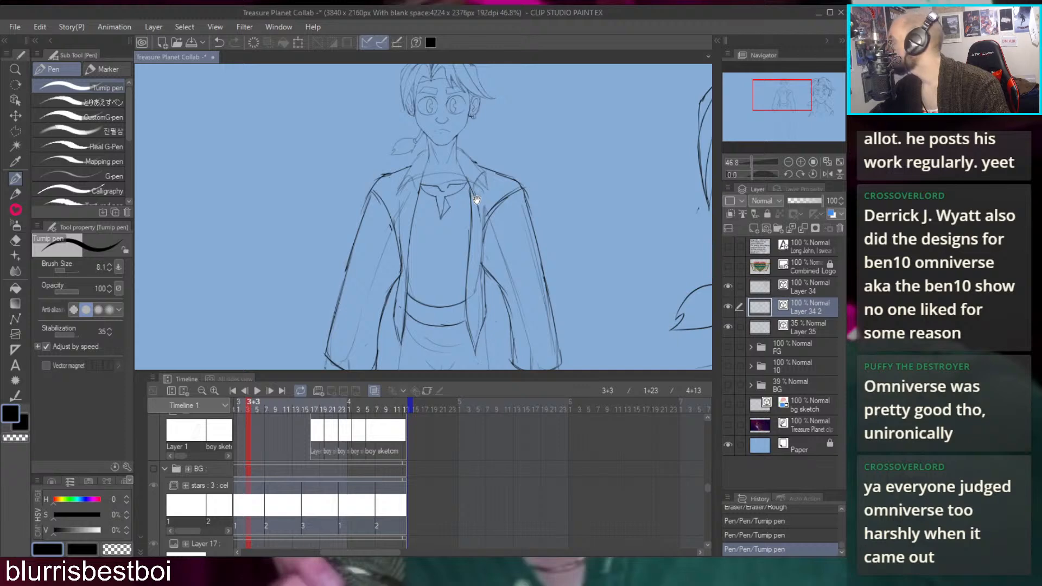
pyautogui.moveTo(481, 245); pyautogui.dragTo(486, 229)
pyautogui.scroll(5, 488, 217)
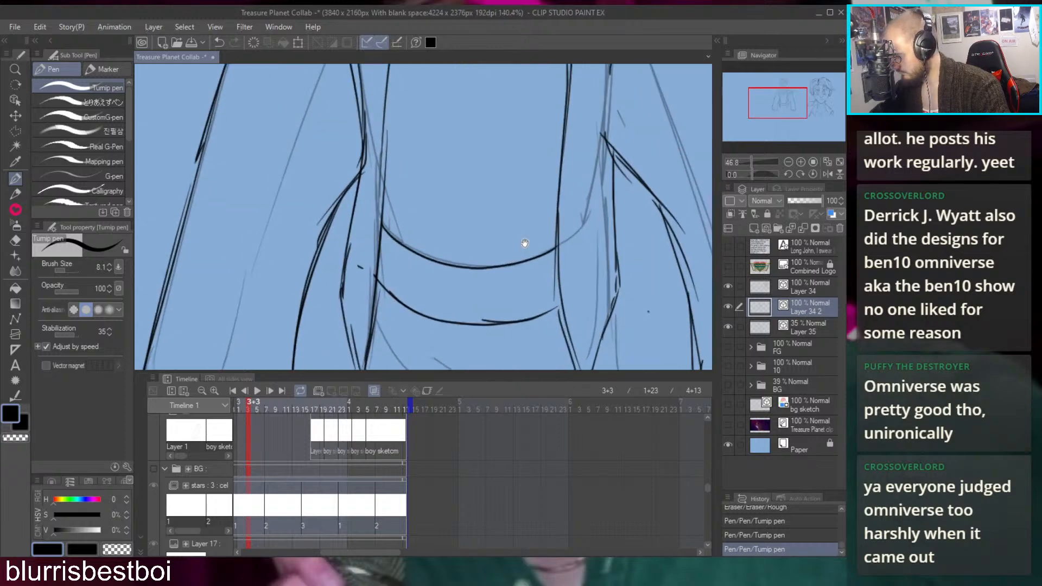
pyautogui.moveTo(436, 274); pyautogui.dragTo(431, 278)
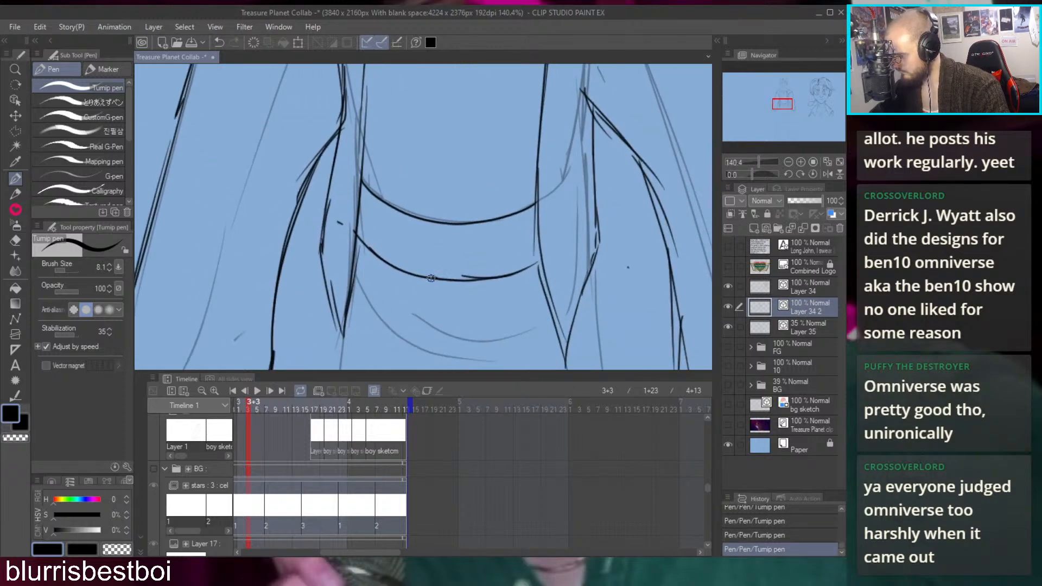
pyautogui.moveTo(436, 225)
pyautogui.mouseDown()
pyautogui.moveTo(428, 276)
pyautogui.moveTo(438, 221)
pyautogui.mouseUp()
pyautogui.hotkey('ctrl', 'z')
pyautogui.hotkey('ctrl', 'z')
# Sketch the two edges of a loose belt strap hanging diagonally down from the buckle's left side
pyautogui.moveTo(502, 219)
pyautogui.mouseDown()
pyautogui.moveTo(504, 277)
pyautogui.moveTo(505, 220)
pyautogui.moveTo(494, 220)
pyautogui.moveTo(491, 203)
pyautogui.moveTo(415, 315)
pyautogui.mouseUp()
pyautogui.hotkey('ctrl', 'z')
pyautogui.moveTo(460, 183); pyautogui.dragTo(427, 320)
pyautogui.hotkey('ctrl', 'z')
pyautogui.moveTo(462, 181); pyautogui.dragTo(402, 351)
pyautogui.moveTo(461, 236)
pyautogui.mouseDown()
pyautogui.moveTo(463, 157)
pyautogui.moveTo(438, 277)
pyautogui.mouseUp()
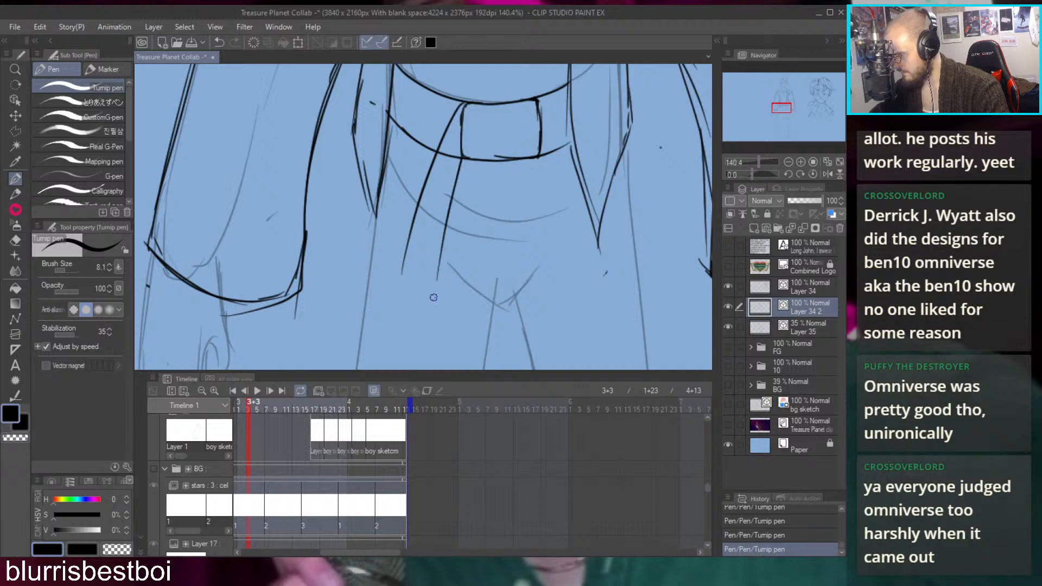
pyautogui.hotkey('ctrl', 'z')
pyautogui.moveTo(464, 154)
pyautogui.mouseDown()
pyautogui.moveTo(423, 287)
pyautogui.moveTo(402, 284)
pyautogui.moveTo(408, 242)
pyautogui.mouseUp()
pyautogui.moveTo(402, 289); pyautogui.dragTo(436, 154)
pyautogui.moveTo(403, 255)
pyautogui.mouseDown()
pyautogui.moveTo(413, 292)
pyautogui.moveTo(454, 184)
pyautogui.mouseUp()
pyautogui.moveTo(467, 149)
pyautogui.mouseDown()
pyautogui.moveTo(450, 205)
pyautogui.moveTo(442, 162)
pyautogui.moveTo(451, 151)
pyautogui.mouseUp()
pyautogui.scroll(3, 447, 200)
# Erase the rough lines of the hanging strap and redraw its right edge from the buckle downward
pyautogui.press('e')
pyautogui.moveTo(440, 158); pyautogui.dragTo(380, 353)
pyautogui.moveTo(380, 303); pyautogui.dragTo(413, 363)
pyautogui.moveTo(412, 353)
pyautogui.mouseDown()
pyautogui.moveTo(443, 211)
pyautogui.moveTo(464, 183)
pyautogui.mouseUp()
pyautogui.scroll(-2, 449, 217)
pyautogui.press('p')
pyautogui.moveTo(465, 140); pyautogui.dragTo(434, 311)
pyautogui.hotkey('ctrl', 'z')
pyautogui.moveTo(459, 159); pyautogui.dragTo(420, 345)
# Redraw the hanging strap's left edge with overlapping strokes and close its lower end with a rounded tip
pyautogui.moveTo(442, 112); pyautogui.dragTo(387, 261)
pyautogui.hotkey('ctrl', 'z')
pyautogui.moveTo(439, 115); pyautogui.dragTo(387, 274)
pyautogui.moveTo(402, 220)
pyautogui.mouseDown()
pyautogui.moveTo(380, 328)
pyautogui.moveTo(424, 331)
pyautogui.moveTo(407, 325)
pyautogui.moveTo(425, 298)
pyautogui.mouseUp()
pyautogui.moveTo(392, 342)
pyautogui.mouseDown()
pyautogui.moveTo(384, 304)
pyautogui.moveTo(402, 230)
pyautogui.mouseUp()
pyautogui.moveTo(386, 301); pyautogui.dragTo(416, 191)
pyautogui.hotkey('ctrl', 'z')
pyautogui.hotkey('ctrl', 'z')
pyautogui.moveTo(381, 307); pyautogui.dragTo(429, 157)
pyautogui.moveTo(399, 225)
pyautogui.mouseDown()
pyautogui.moveTo(446, 103)
pyautogui.moveTo(405, 229)
pyautogui.mouseUp()
pyautogui.scroll(3, 405, 229)
pyautogui.moveTo(382, 282); pyautogui.dragTo(435, 174)
pyautogui.moveTo(401, 228); pyautogui.dragTo(468, 125)
# Erase the belt's lower edge where it crosses the hanging strap beside the buckle
pyautogui.press('e')
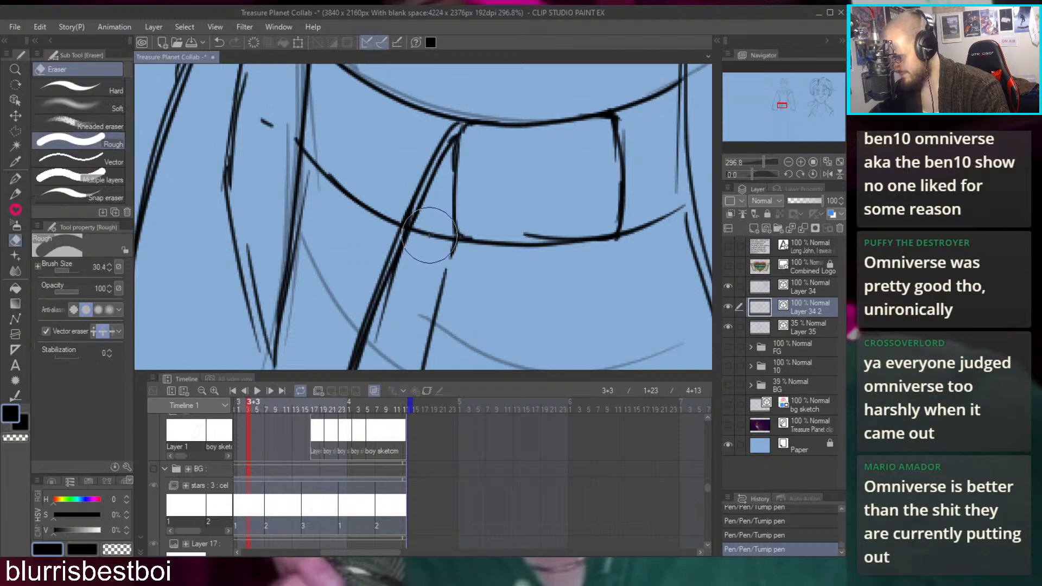
pyautogui.moveTo(432, 227)
pyautogui.mouseDown()
pyautogui.moveTo(422, 258)
pyautogui.moveTo(434, 235)
pyautogui.mouseUp()
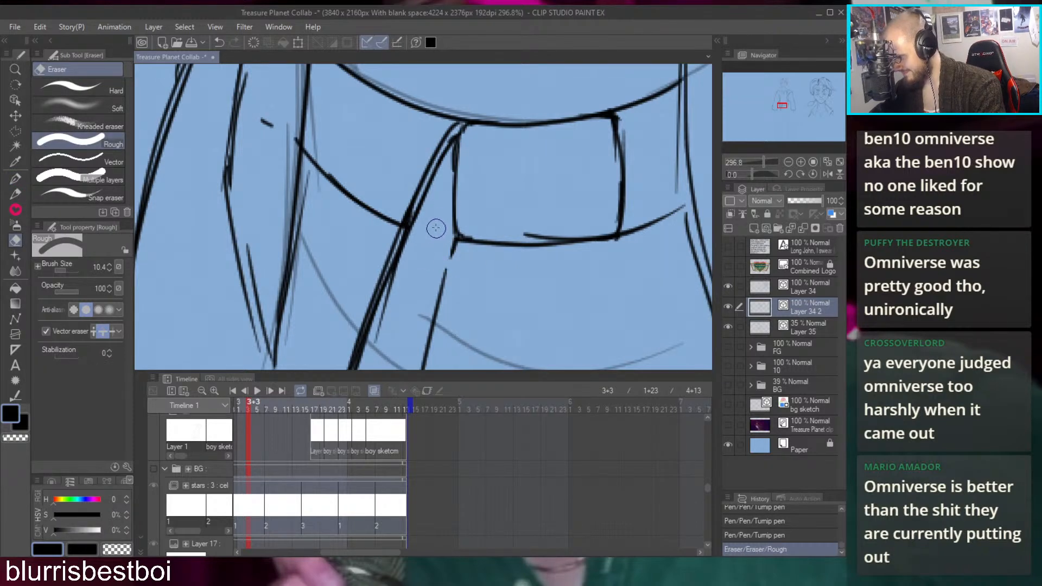
pyautogui.press('p')
pyautogui.scroll(-5, 402, 174)
pyautogui.scroll(3, 471, 227)
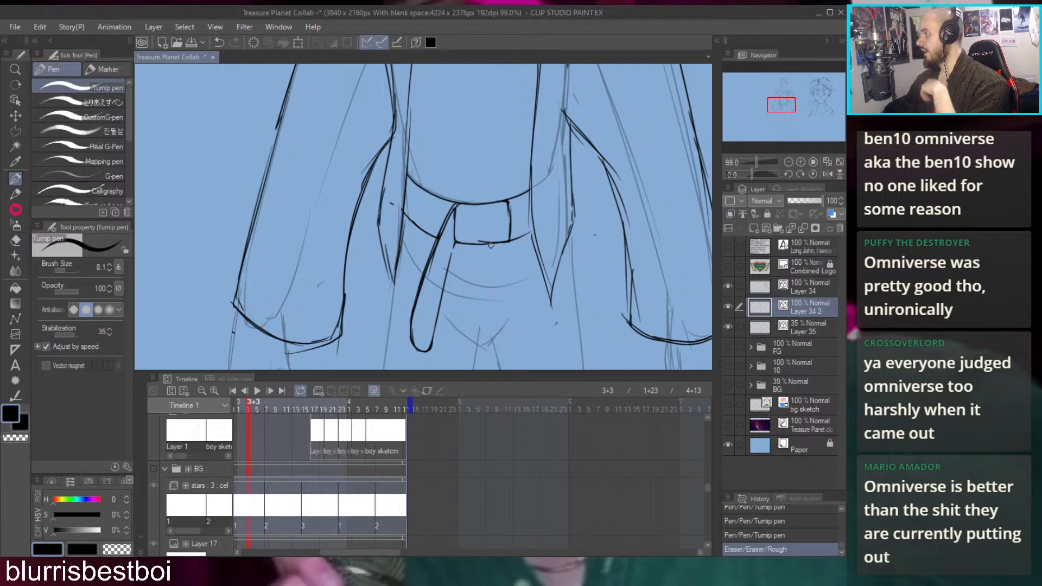
# Extend the right armhole seam downward along the jacket's side to the underarm
pyautogui.moveTo(482, 244)
pyautogui.mouseDown()
pyautogui.moveTo(507, 241)
pyautogui.moveTo(489, 168)
pyautogui.mouseUp()
pyautogui.scroll(-3, 613, 143)
pyautogui.hotkey('ctrl', 'z')
pyautogui.moveTo(490, 269); pyautogui.dragTo(490, 174)
pyautogui.moveTo(487, 243); pyautogui.dragTo(489, 182)
pyautogui.hotkey('ctrl', 'z')
pyautogui.moveTo(491, 274); pyautogui.dragTo(488, 190)
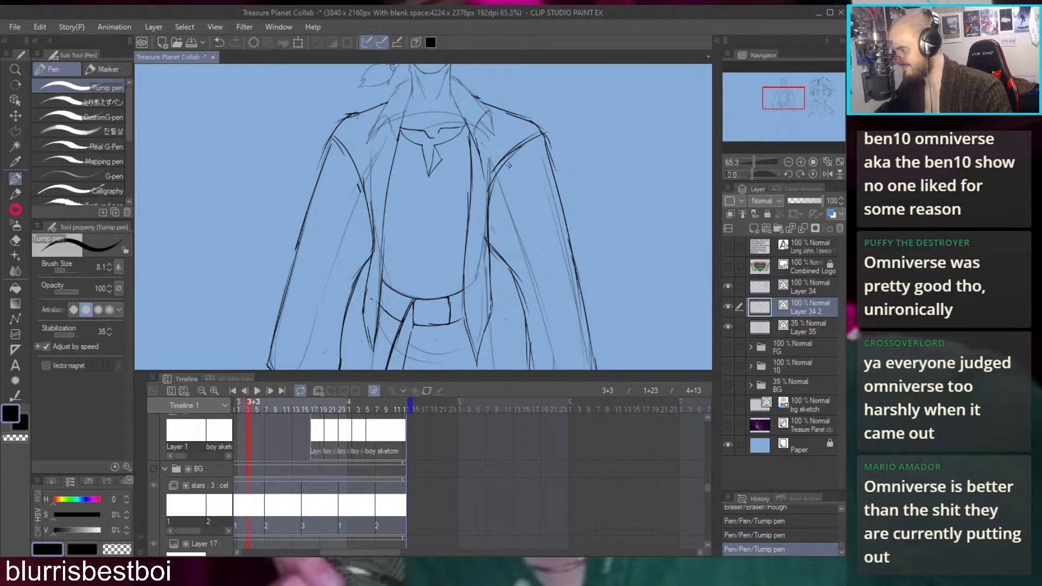
pyautogui.scroll(2, 497, 181)
pyautogui.hotkey('ctrl', 'z')
pyautogui.moveTo(467, 293)
pyautogui.mouseDown()
pyautogui.moveTo(469, 205)
pyautogui.moveTo(469, 251)
pyautogui.mouseUp()
pyautogui.hotkey('ctrl', 'z')
pyautogui.moveTo(465, 326); pyautogui.dragTo(470, 212)
pyautogui.moveTo(461, 266); pyautogui.dragTo(499, 161)
pyautogui.press('Left')
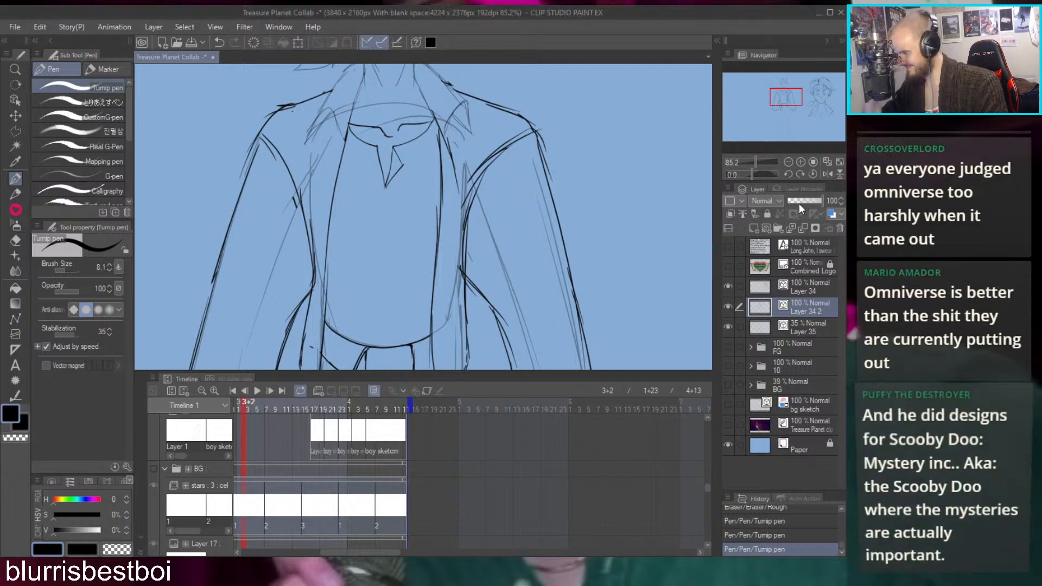
# Erase the doubled lines of the right armhole seam and redraw it as one curve from the shoulder corner
pyautogui.moveTo(421, 245)
pyautogui.mouseDown()
pyautogui.moveTo(545, 244)
pyautogui.moveTo(514, 233)
pyautogui.mouseUp()
pyautogui.press('e')
pyautogui.moveTo(586, 160)
pyautogui.mouseDown()
pyautogui.moveTo(538, 198)
pyautogui.moveTo(529, 253)
pyautogui.moveTo(534, 222)
pyautogui.mouseUp()
pyautogui.press('p')
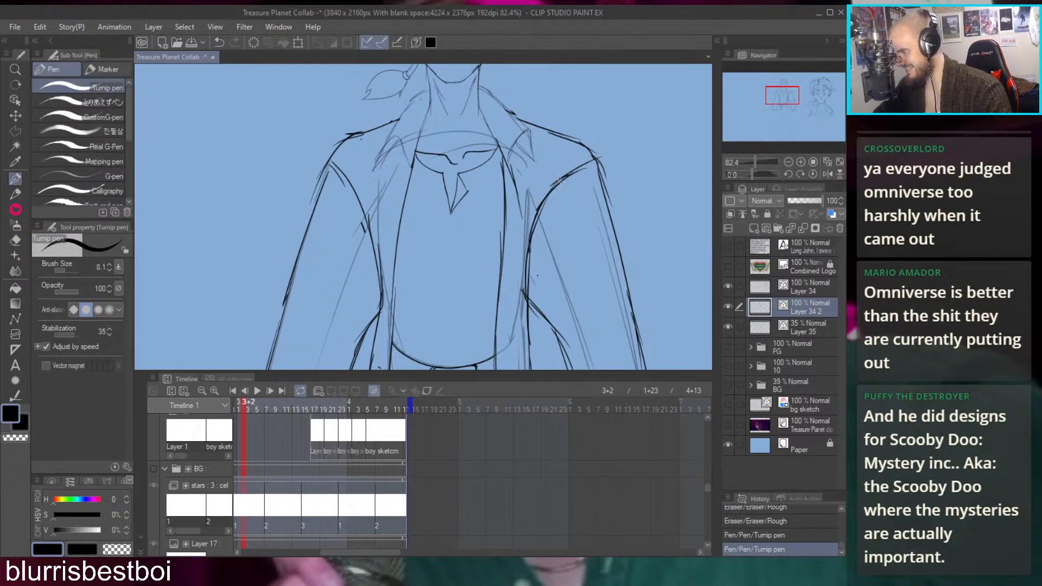
pyautogui.moveTo(594, 158); pyautogui.dragTo(540, 209)
pyautogui.moveTo(617, 163); pyautogui.dragTo(501, 217)
pyautogui.scroll(-2, 589, 170)
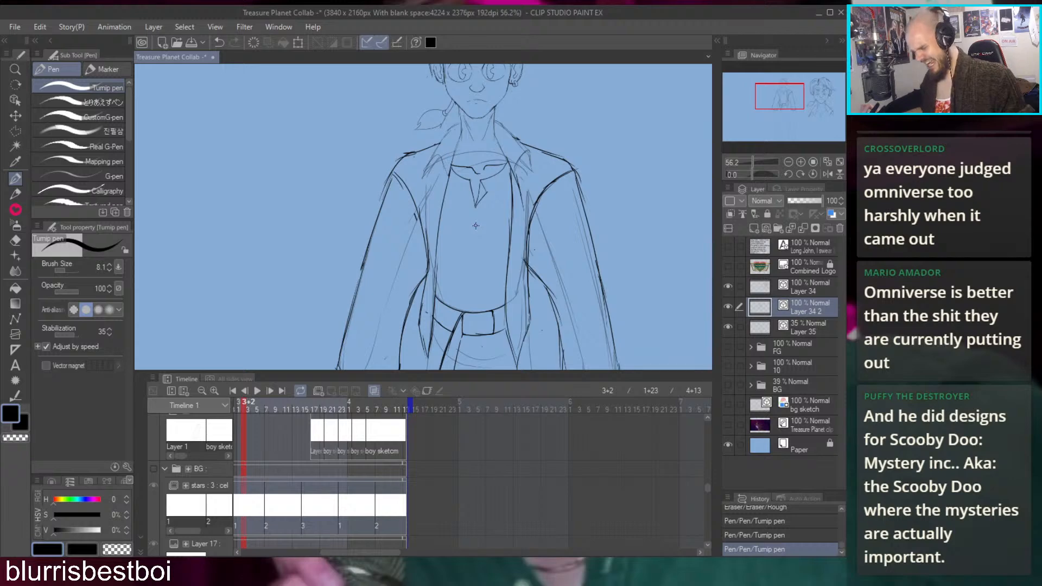
# Erase the right shoulder line and the upper part of the right sleeve's outer edge
pyautogui.moveTo(535, 195); pyautogui.dragTo(543, 217)
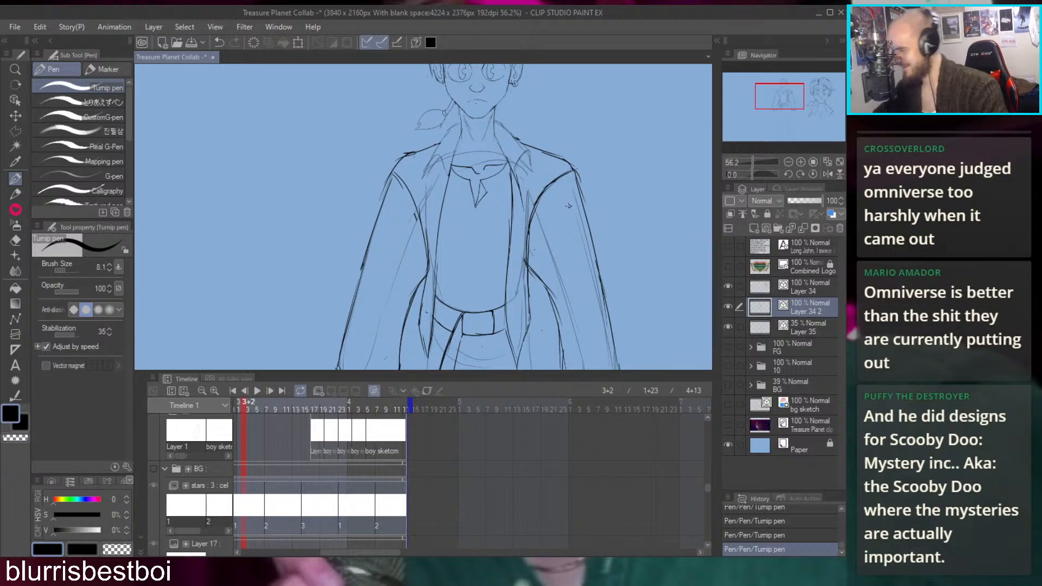
pyautogui.moveTo(587, 183); pyautogui.dragTo(544, 166)
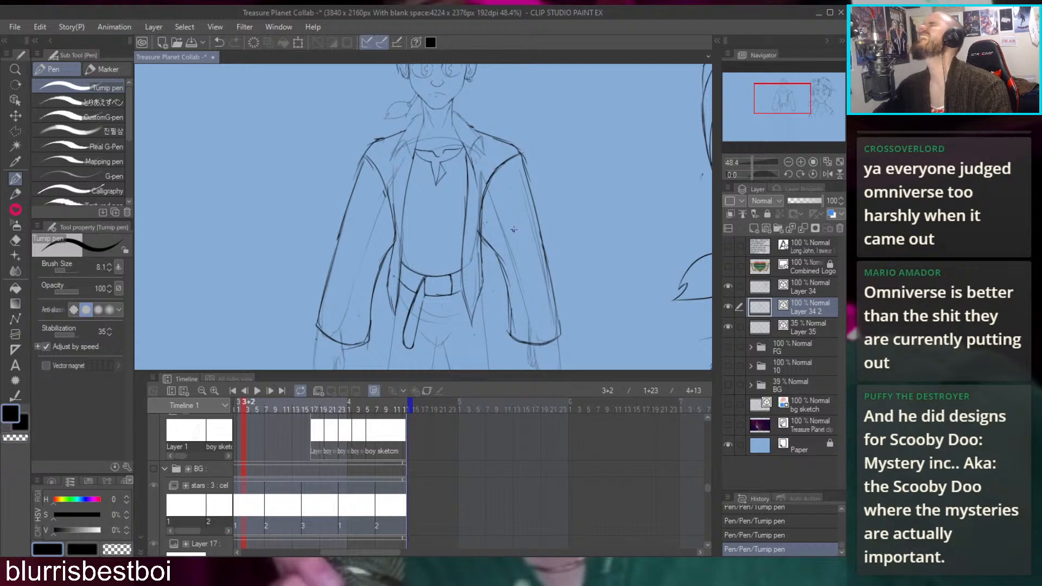
pyautogui.moveTo(531, 184)
pyautogui.mouseDown()
pyautogui.moveTo(553, 190)
pyautogui.moveTo(521, 206)
pyautogui.moveTo(546, 174)
pyautogui.moveTo(563, 186)
pyautogui.moveTo(520, 197)
pyautogui.mouseUp()
pyautogui.press('e')
pyautogui.moveTo(546, 285)
pyautogui.mouseDown()
pyautogui.moveTo(507, 195)
pyautogui.moveTo(486, 220)
pyautogui.mouseUp()
pyautogui.press('p')
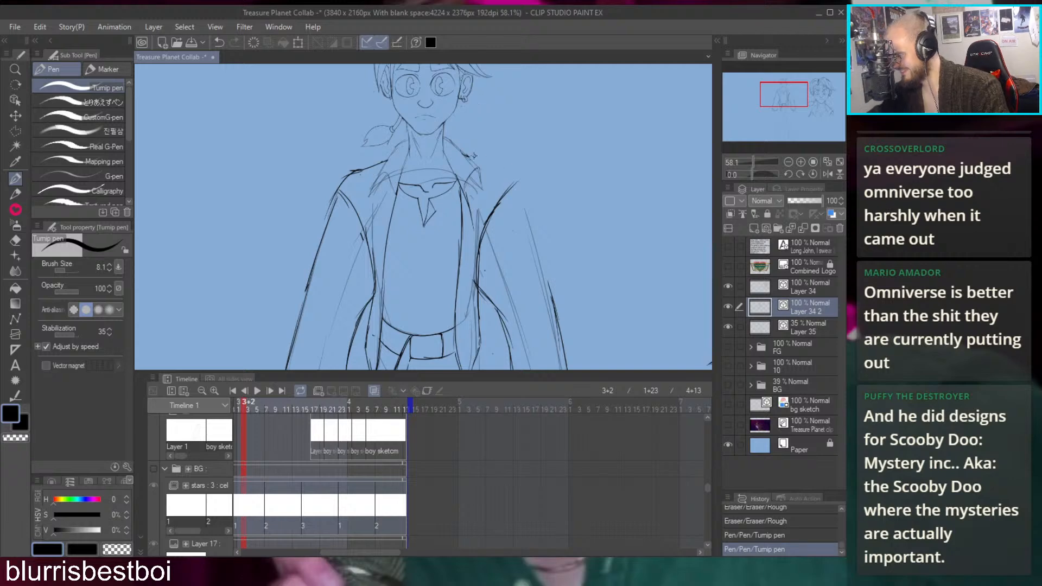
# Redraw the right shoulder and outer sleeve edge as one smooth line sloping from the collar down the arm
pyautogui.moveTo(476, 155)
pyautogui.mouseDown()
pyautogui.moveTo(515, 178)
pyautogui.moveTo(492, 148)
pyautogui.moveTo(521, 267)
pyautogui.mouseUp()
pyautogui.hotkey('ctrl', 'z')
pyautogui.hotkey('ctrl', 'z')
pyautogui.hotkey('ctrl', 'z')
pyautogui.moveTo(491, 142); pyautogui.dragTo(529, 278)
pyautogui.hotkey('ctrl', 'z')
pyautogui.moveTo(487, 140); pyautogui.dragTo(531, 276)
pyautogui.hotkey('ctrl', 'z')
pyautogui.moveTo(487, 140); pyautogui.dragTo(526, 270)
pyautogui.scroll(-5, 519, 238)
pyautogui.scroll(5, 507, 123)
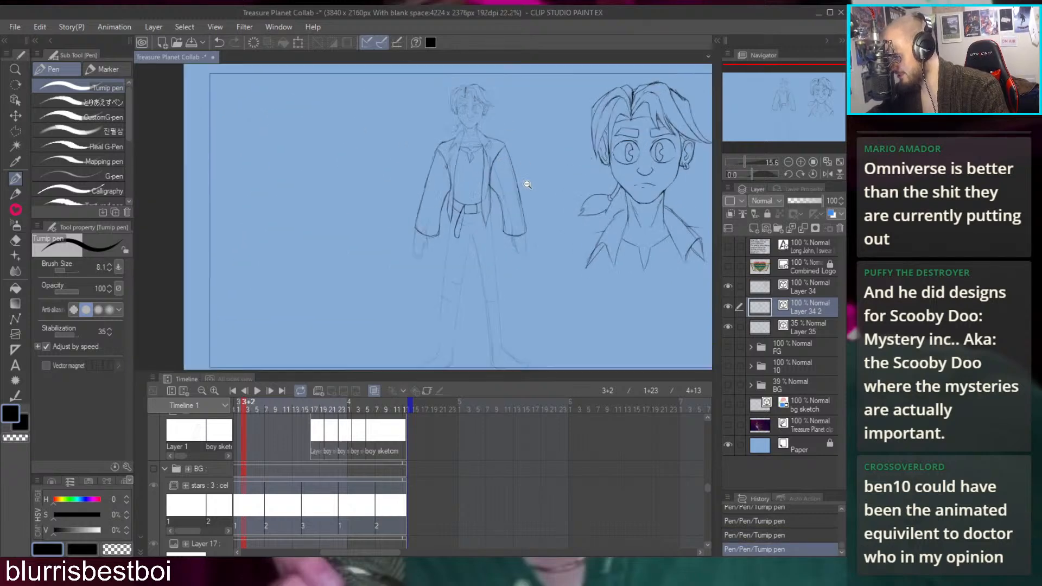
# Erase the right sleeve's inner edge between the underarm and the forearm
pyautogui.press('e')
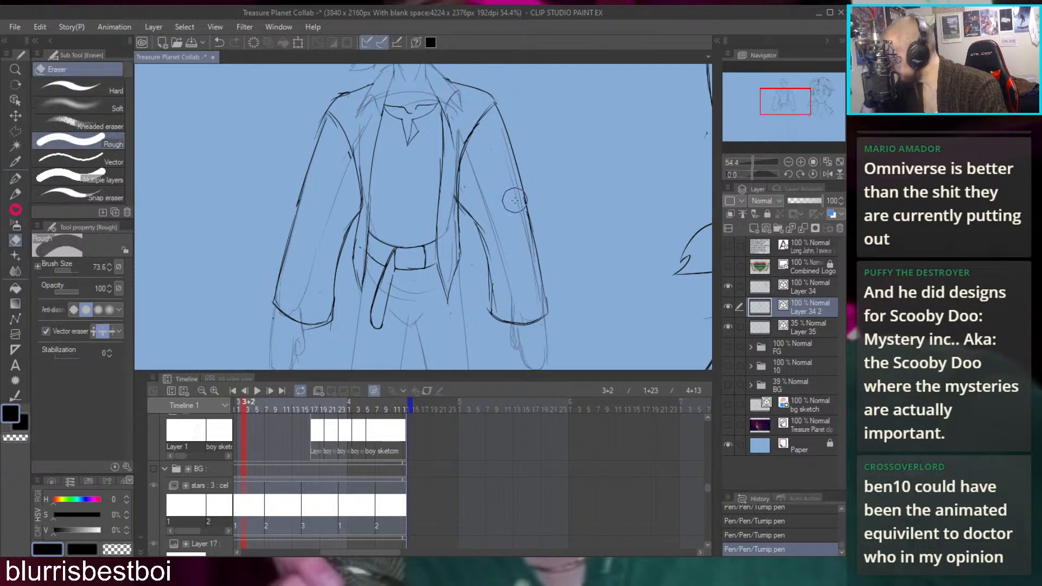
pyautogui.moveTo(487, 212); pyautogui.dragTo(464, 228)
pyautogui.moveTo(462, 204); pyautogui.dragTo(480, 229)
pyautogui.press('p')
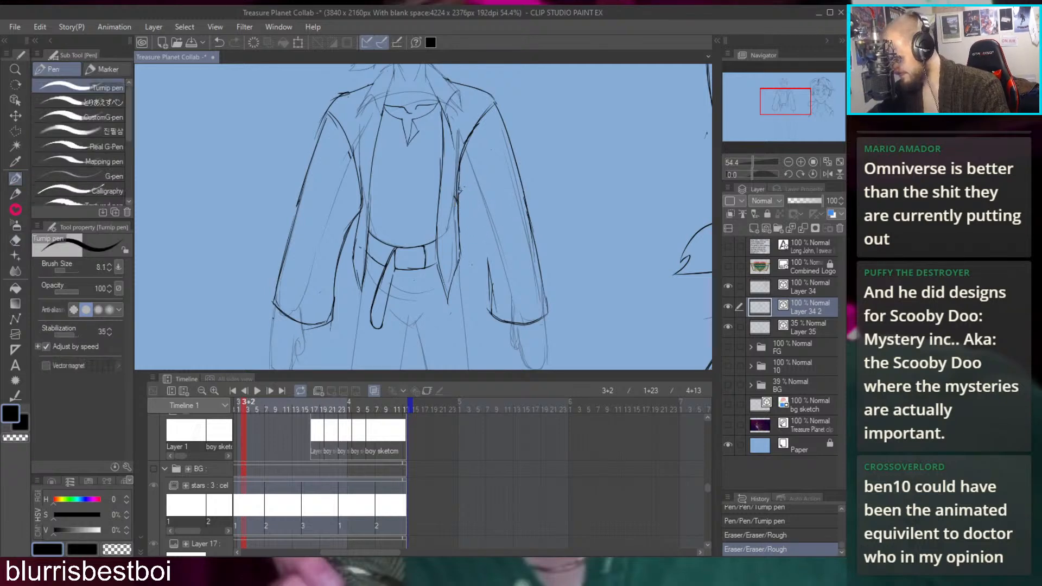
# Redraw the right sleeve's inner edge as a curve from the underarm down to the forearm
pyautogui.moveTo(459, 186); pyautogui.dragTo(480, 230)
pyautogui.hotkey('ctrl', 'z')
pyautogui.hotkey('ctrl', 'z')
pyautogui.moveTo(458, 193); pyautogui.dragTo(460, 207)
pyautogui.moveTo(460, 191); pyautogui.dragTo(491, 283)
pyautogui.hotkey('ctrl', 'z')
pyautogui.moveTo(469, 203); pyautogui.dragTo(487, 274)
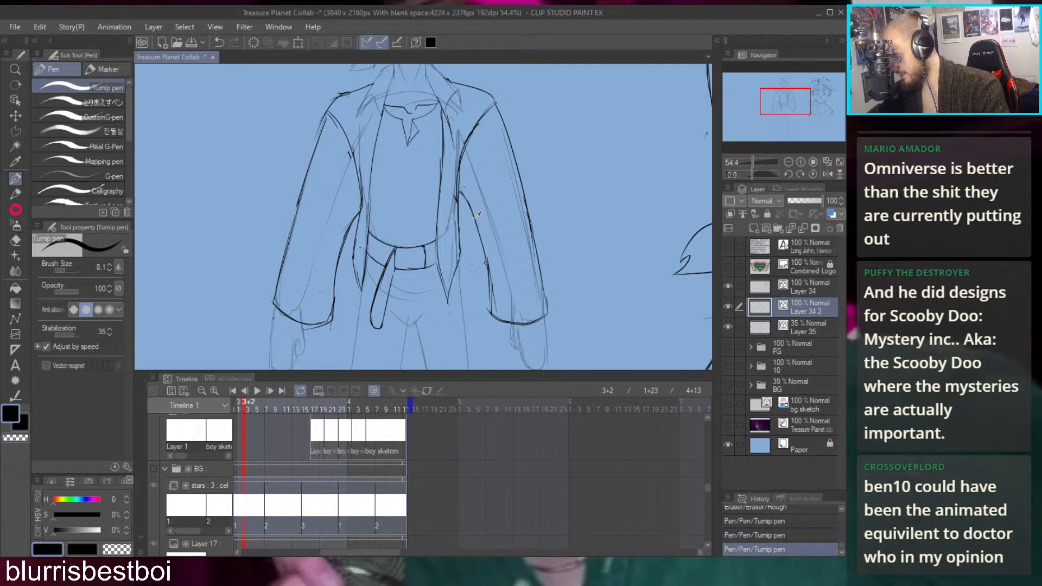
pyautogui.press(',')
pyautogui.scroll(3, 494, 203)
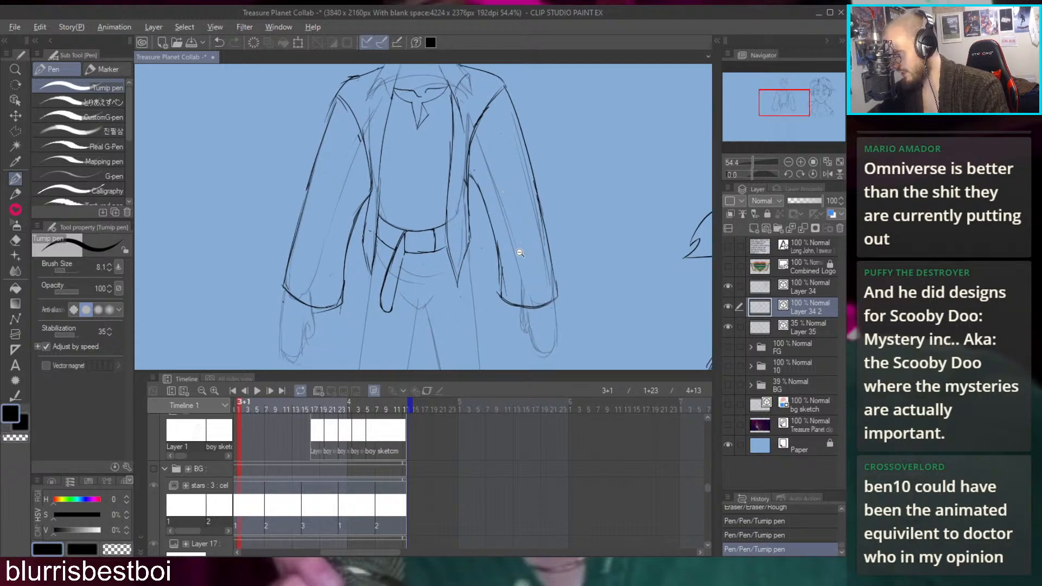
# Erase the lower part of the right sleeve's inner edge and redraw it down to the hem
pyautogui.press('e')
pyautogui.moveTo(461, 233); pyautogui.dragTo(461, 277)
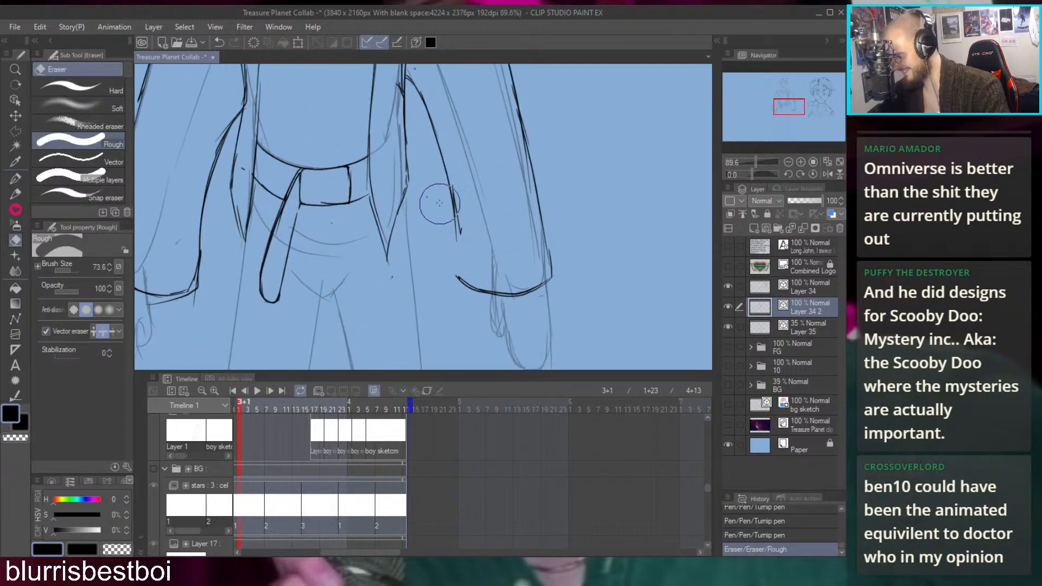
pyautogui.press('p')
pyautogui.moveTo(456, 218); pyautogui.dragTo(459, 282)
pyautogui.hotkey('ctrl', 'z')
pyautogui.moveTo(457, 232); pyautogui.dragTo(462, 289)
pyautogui.scroll(-5, 468, 266)
pyautogui.scroll(3, 539, 240)
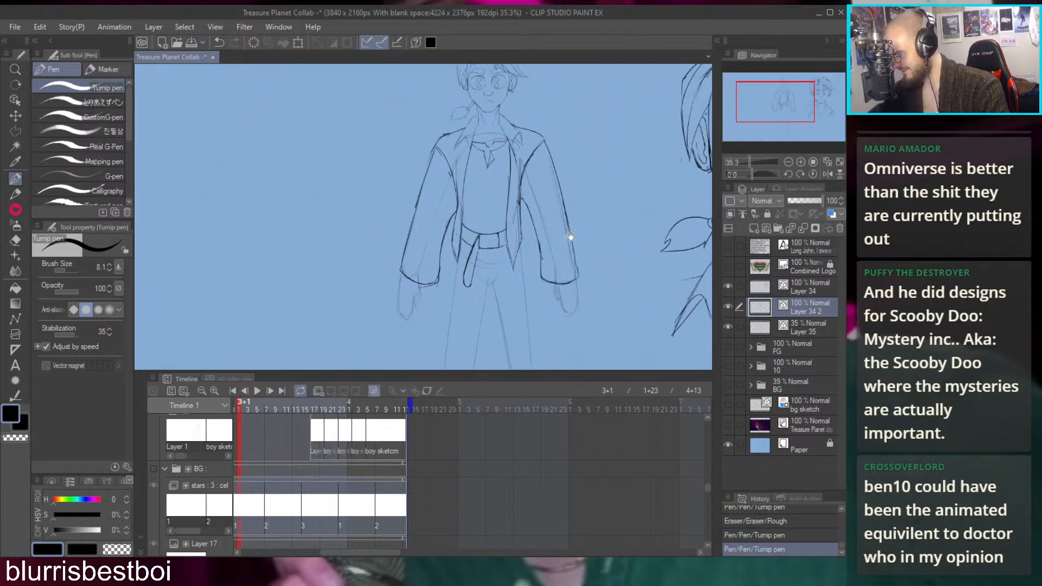
# Draw a curved cuff fold line across the right forearm above the sleeve hem, overshooting both sleeve edges
pyautogui.scroll(3, 539, 240)
pyautogui.scroll(2, 500, 224)
pyautogui.scroll(2, 516, 235)
pyautogui.moveTo(442, 228)
pyautogui.mouseDown()
pyautogui.moveTo(449, 242)
pyautogui.moveTo(586, 217)
pyautogui.mouseUp()
pyautogui.hotkey('ctrl', 'z')
pyautogui.hotkey('ctrl', 'z')
pyautogui.moveTo(445, 233)
pyautogui.mouseDown()
pyautogui.moveTo(585, 201)
pyautogui.moveTo(571, 172)
pyautogui.mouseUp()
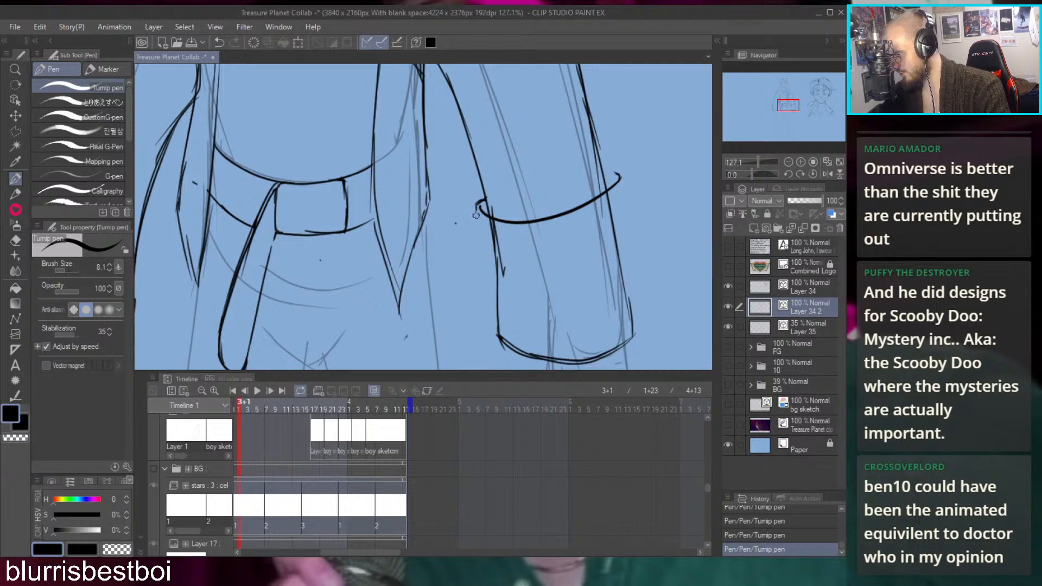
# Start the right cuff's inner edge below the fold line and erase the old sleeve edges between fold and hem
pyautogui.moveTo(475, 212); pyautogui.dragTo(488, 290)
pyautogui.press('e')
pyautogui.moveTo(511, 255)
pyautogui.mouseDown()
pyautogui.moveTo(532, 266)
pyautogui.moveTo(500, 221)
pyautogui.moveTo(532, 291)
pyautogui.mouseUp()
pyautogui.moveTo(496, 230); pyautogui.dragTo(524, 255)
pyautogui.moveTo(624, 217)
pyautogui.mouseDown()
pyautogui.moveTo(551, 176)
pyautogui.moveTo(540, 197)
pyautogui.mouseUp()
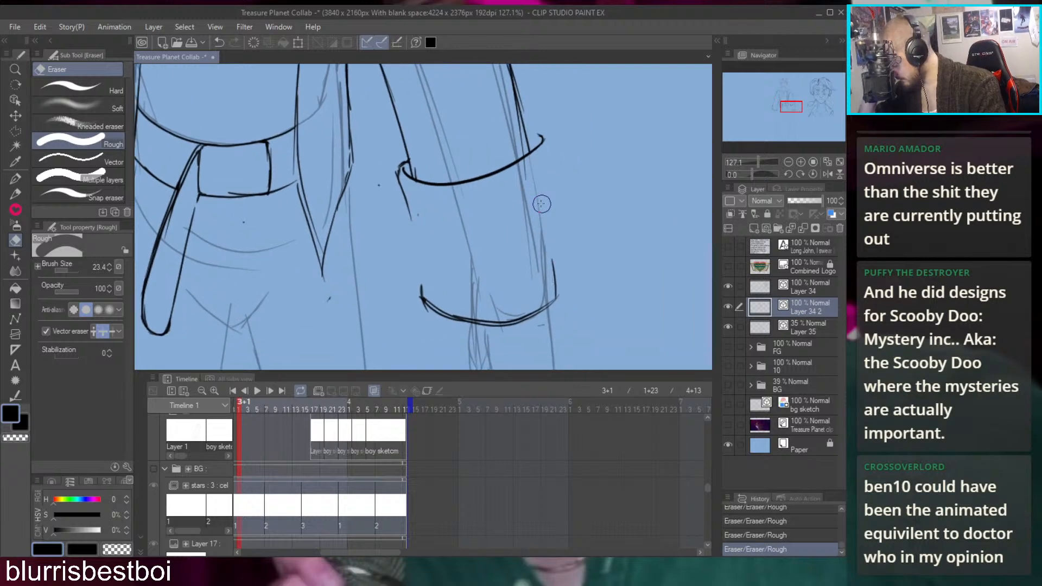
pyautogui.press('p')
pyautogui.moveTo(527, 132); pyautogui.dragTo(543, 127)
pyautogui.moveTo(535, 140)
pyautogui.mouseDown()
pyautogui.moveTo(549, 130)
pyautogui.moveTo(545, 216)
pyautogui.mouseUp()
pyautogui.hotkey('ctrl', 'z')
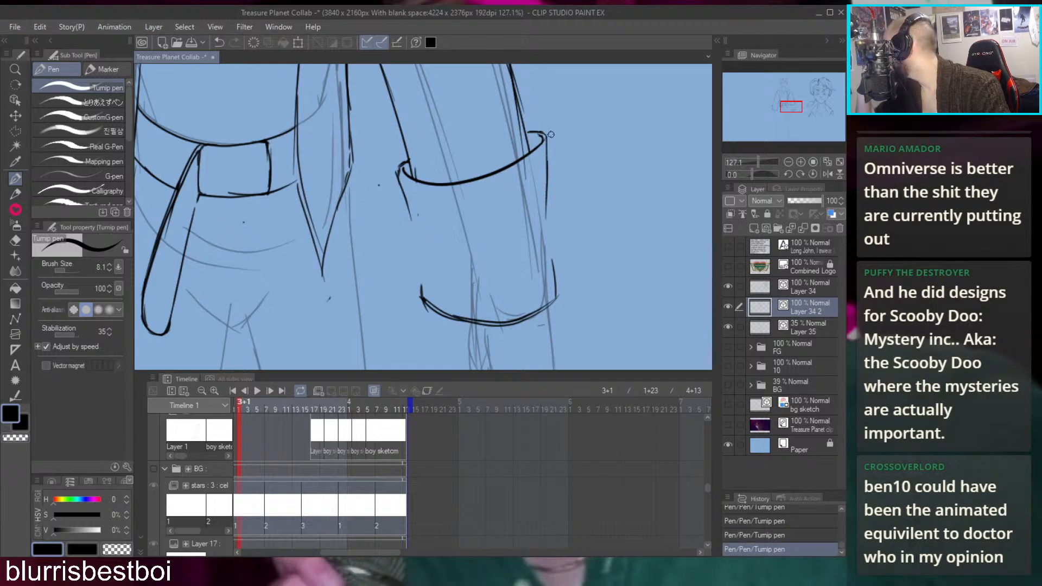
pyautogui.hotkey('ctrl', 'z')
pyautogui.hotkey('ctrl', 'z')
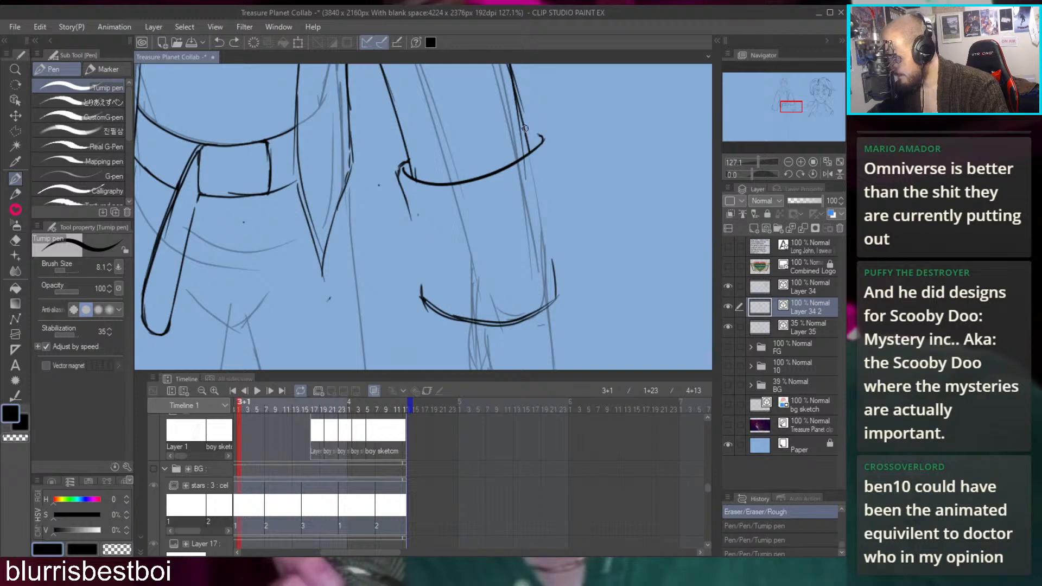
# Draw both wavy sides of the right cuff, joining the fold line's ends to the hem
pyautogui.moveTo(526, 130)
pyautogui.mouseDown()
pyautogui.moveTo(557, 132)
pyautogui.moveTo(560, 143)
pyautogui.moveTo(548, 233)
pyautogui.moveTo(567, 281)
pyautogui.moveTo(542, 311)
pyautogui.mouseUp()
pyautogui.moveTo(421, 293)
pyautogui.mouseDown()
pyautogui.moveTo(473, 312)
pyautogui.moveTo(437, 280)
pyautogui.mouseUp()
pyautogui.moveTo(440, 232); pyautogui.dragTo(443, 242)
pyautogui.moveTo(429, 185); pyautogui.dragTo(456, 280)
pyautogui.press('e')
pyautogui.press('p')
pyautogui.moveTo(435, 230)
pyautogui.mouseDown()
pyautogui.moveTo(453, 264)
pyautogui.moveTo(438, 202)
pyautogui.mouseUp()
pyautogui.moveTo(434, 206); pyautogui.dragTo(445, 182)
pyautogui.moveTo(519, 173); pyautogui.dragTo(445, 119)
pyautogui.moveTo(534, 151); pyautogui.dragTo(573, 214)
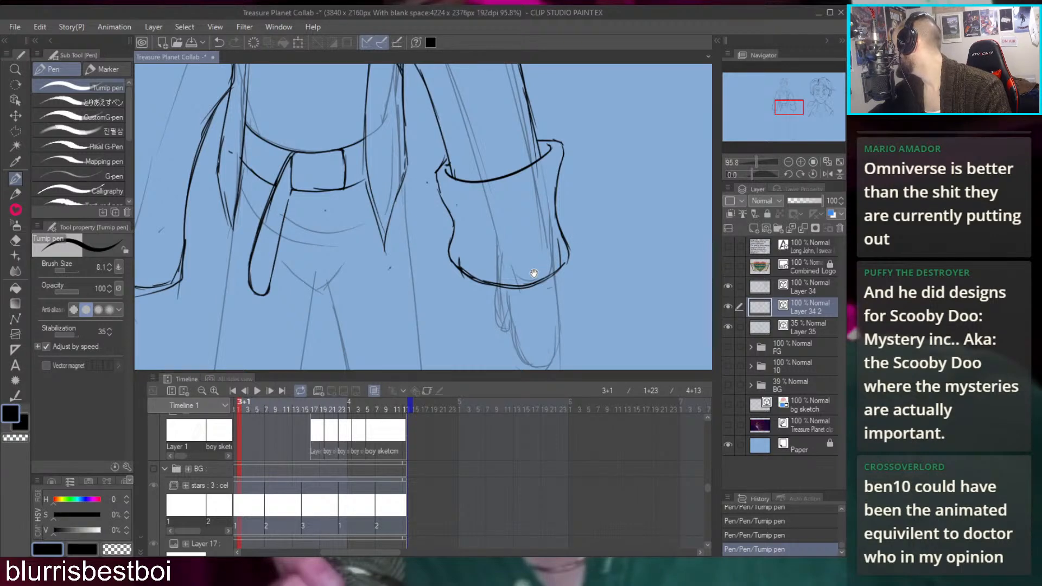
# Erase the right cuff's outer edge and redraw it closer to the sleeve, from the hem up to the fold line
pyautogui.moveTo(531, 213); pyautogui.dragTo(511, 97)
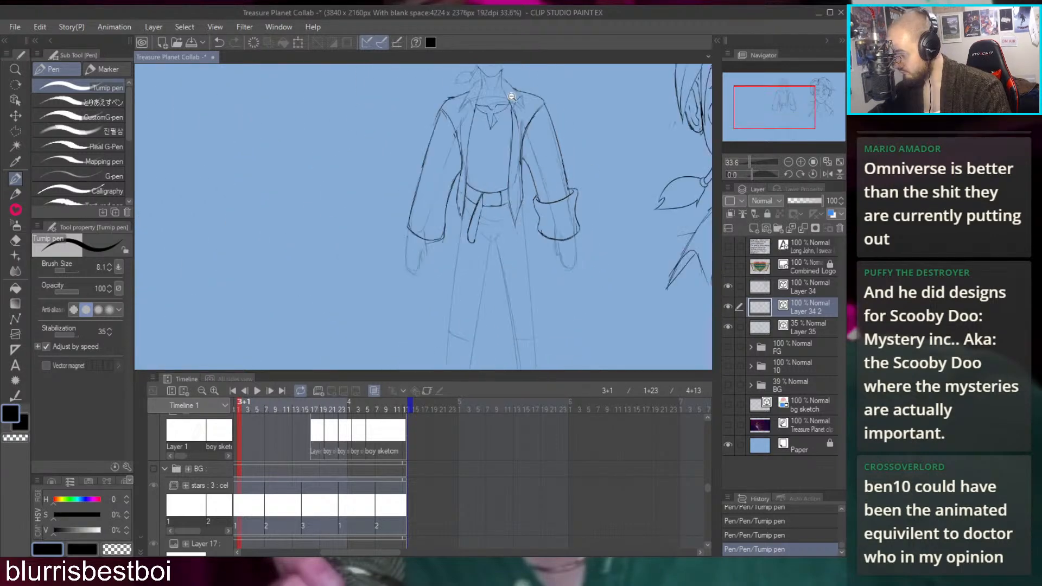
pyautogui.moveTo(571, 183)
pyautogui.mouseDown()
pyautogui.moveTo(554, 226)
pyautogui.moveTo(514, 202)
pyautogui.mouseUp()
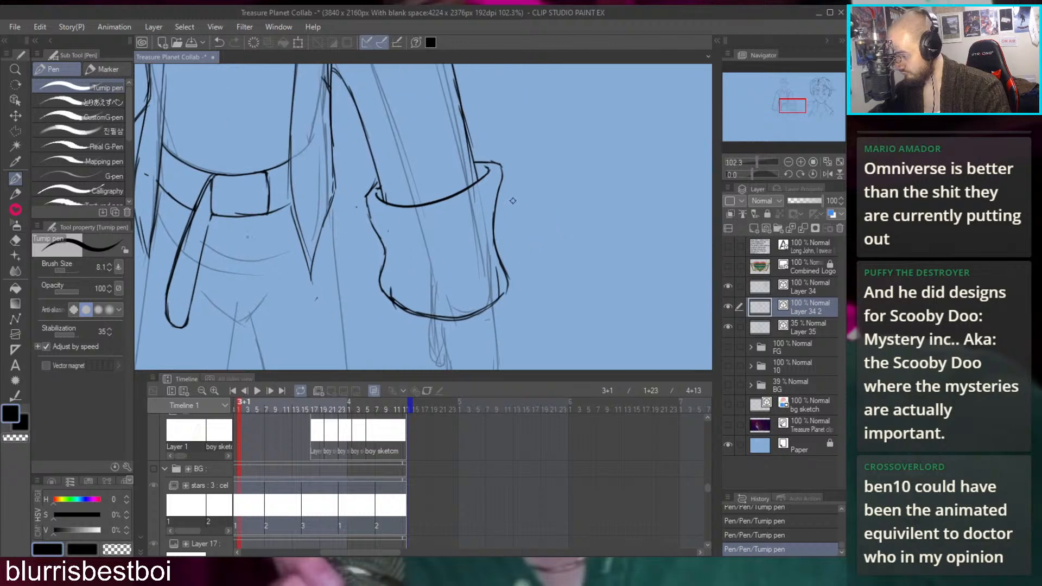
pyautogui.press('e')
pyautogui.moveTo(495, 163)
pyautogui.mouseDown()
pyautogui.moveTo(506, 269)
pyautogui.moveTo(497, 267)
pyautogui.moveTo(495, 192)
pyautogui.mouseUp()
pyautogui.press('p')
pyautogui.hotkey('ctrl', 'z')
pyautogui.moveTo(510, 255); pyautogui.dragTo(491, 201)
pyautogui.hotkey('ctrl', 'z')
pyautogui.moveTo(503, 246); pyautogui.dragTo(494, 178)
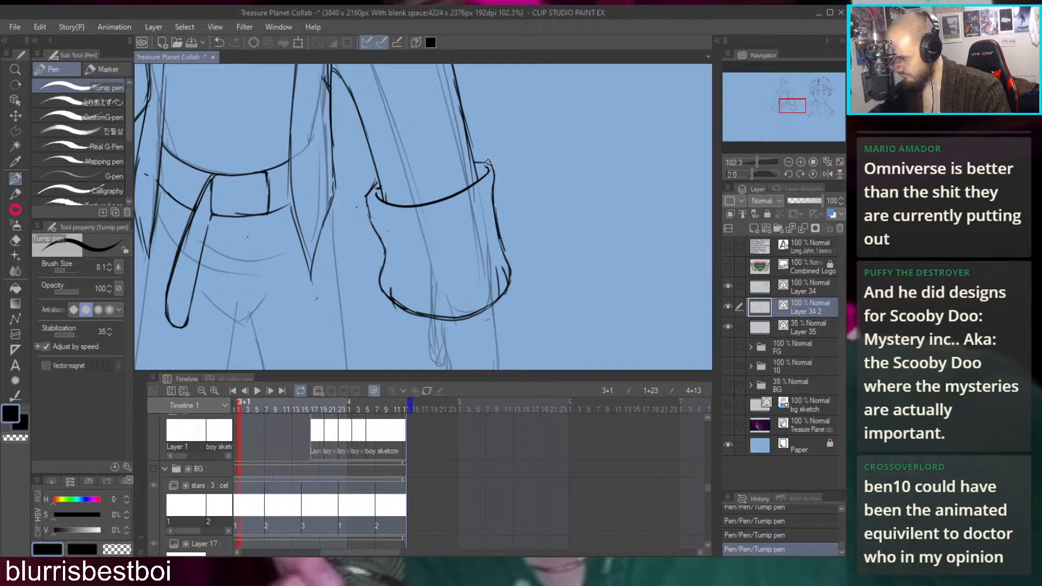
pyautogui.scroll(-8, 489, 165)
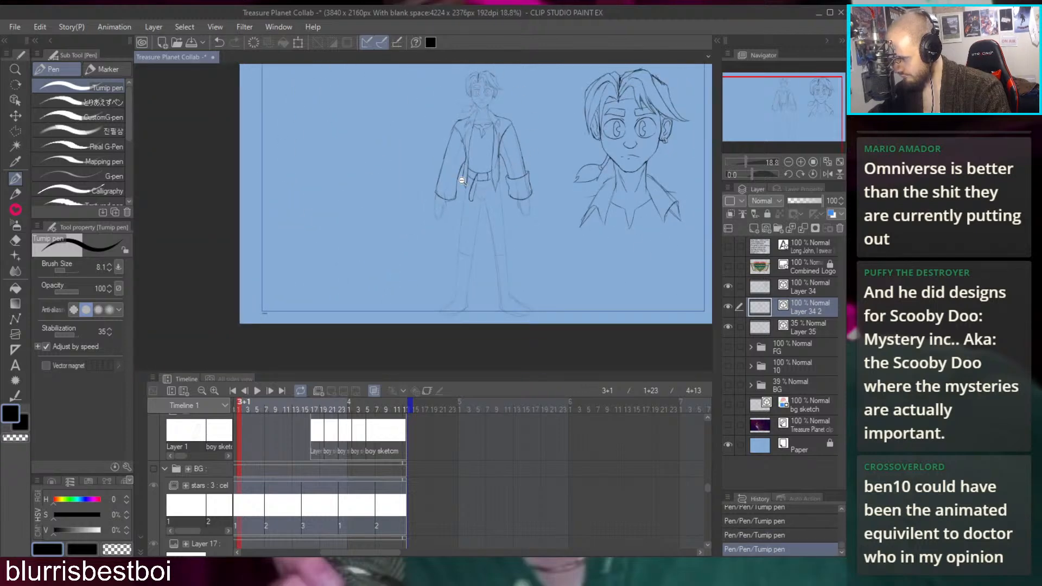
pyautogui.scroll(5, 476, 175)
pyautogui.moveTo(498, 202); pyautogui.dragTo(461, 243)
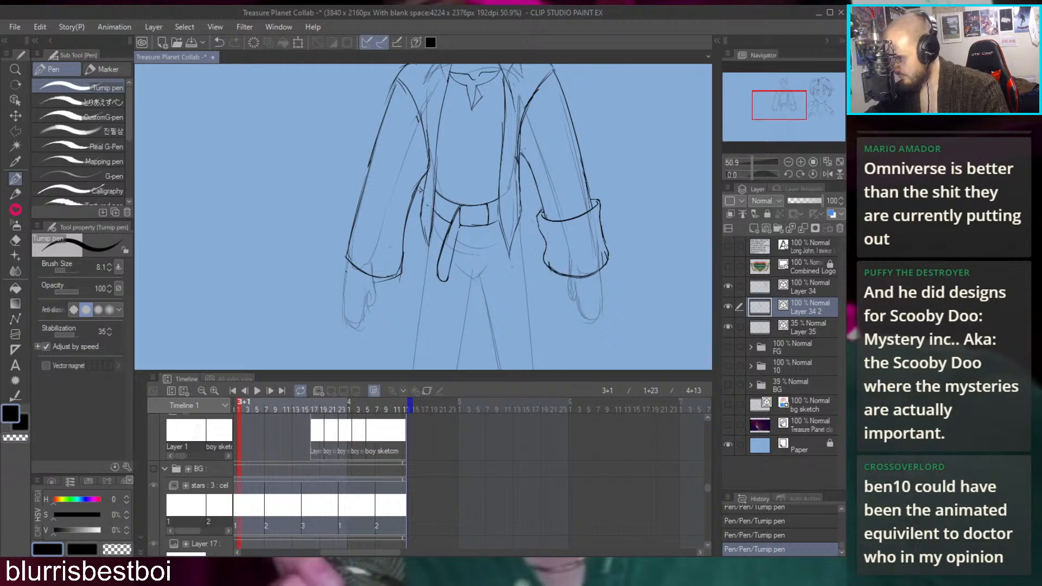
pyautogui.moveTo(370, 182)
pyautogui.mouseDown()
pyautogui.moveTo(356, 194)
pyautogui.moveTo(410, 219)
pyautogui.mouseUp()
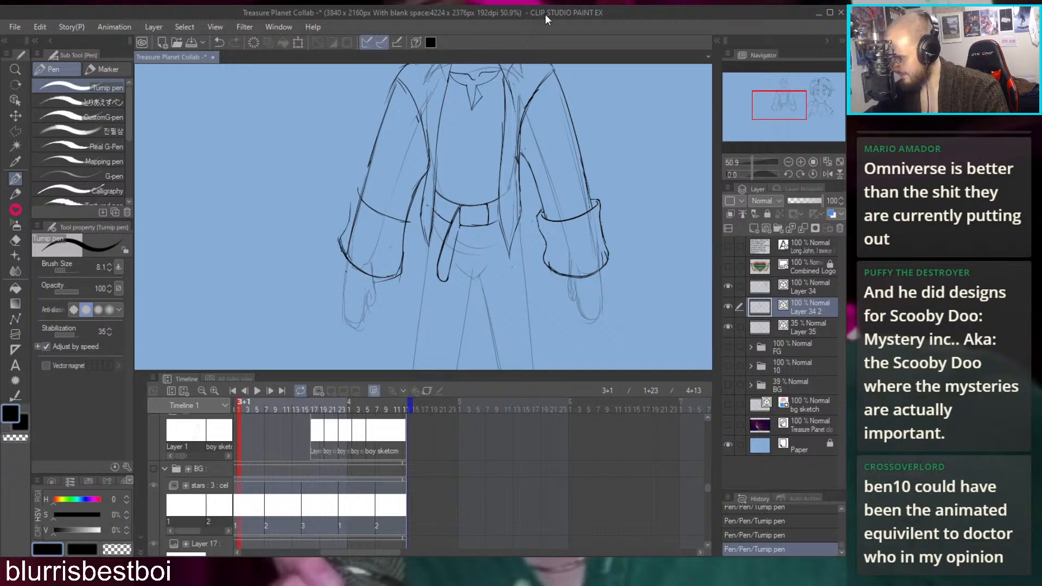
pyautogui.hotkey('ctrl', 'z')
pyautogui.hotkey('ctrl', 'z')
pyautogui.hotkey('ctrl', 'z')
pyautogui.moveTo(352, 259); pyautogui.dragTo(341, 245)
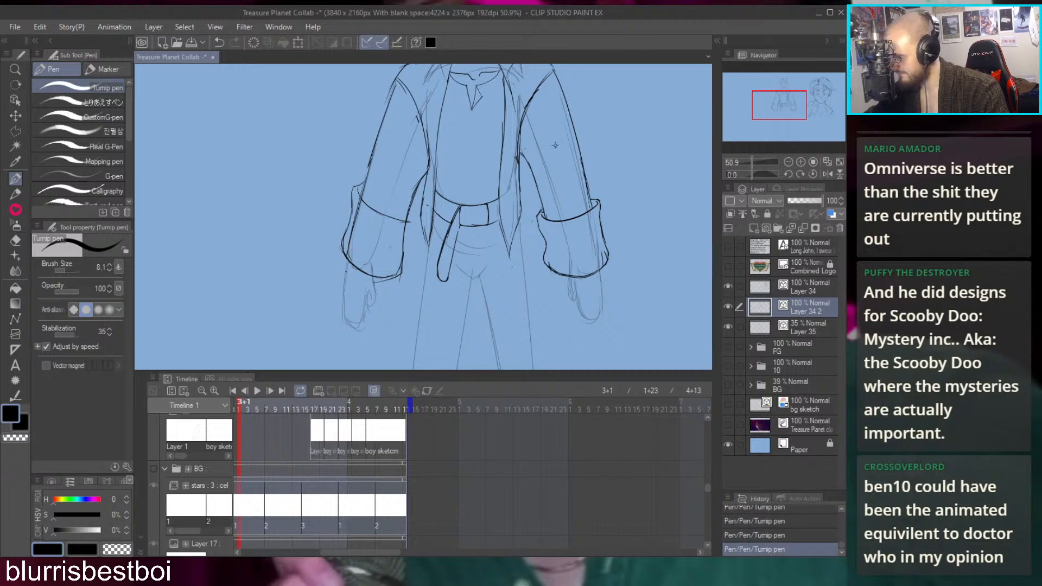
pyautogui.hotkey('ctrl', 'z')
pyautogui.hotkey('ctrl', 'z')
pyautogui.hotkey('ctrl', 'z')
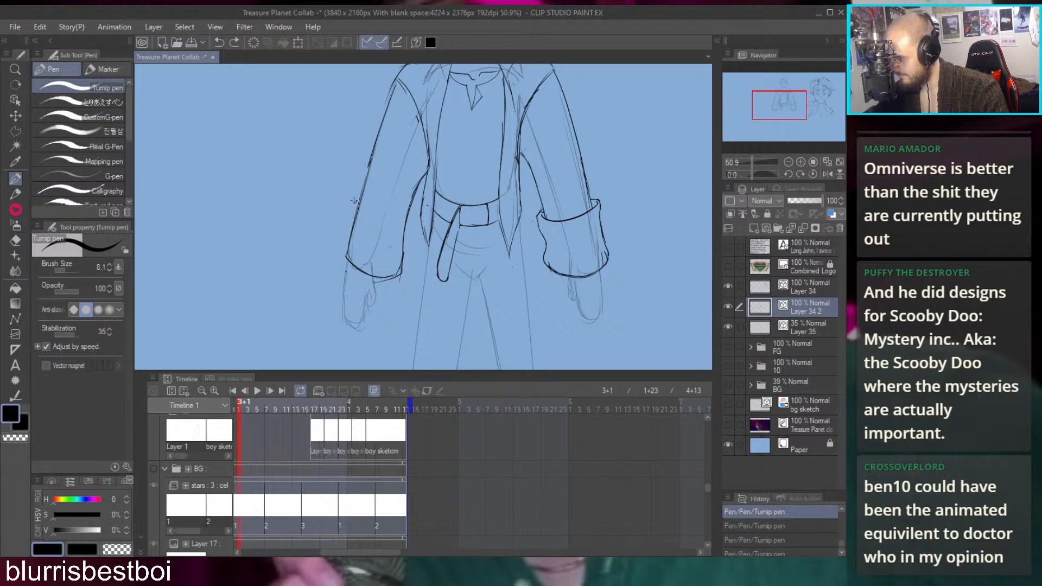
# Draw a curved cuff fold line across the left forearm above the hem, retrying until it overshoots both sleeve edges
pyautogui.moveTo(358, 202)
pyautogui.mouseDown()
pyautogui.moveTo(353, 232)
pyautogui.moveTo(358, 220)
pyautogui.moveTo(439, 242)
pyautogui.mouseUp()
pyautogui.hotkey('ctrl', 'z')
pyautogui.hotkey('ctrl', 'z')
pyautogui.scroll(3, 387, 239)
pyautogui.hotkey('ctrl', 'z')
pyautogui.moveTo(363, 232); pyautogui.dragTo(442, 238)
pyautogui.hotkey('ctrl', 'z')
pyautogui.moveTo(369, 235); pyautogui.dragTo(441, 247)
pyautogui.hotkey('ctrl', 'z')
pyautogui.moveTo(364, 233); pyautogui.dragTo(432, 248)
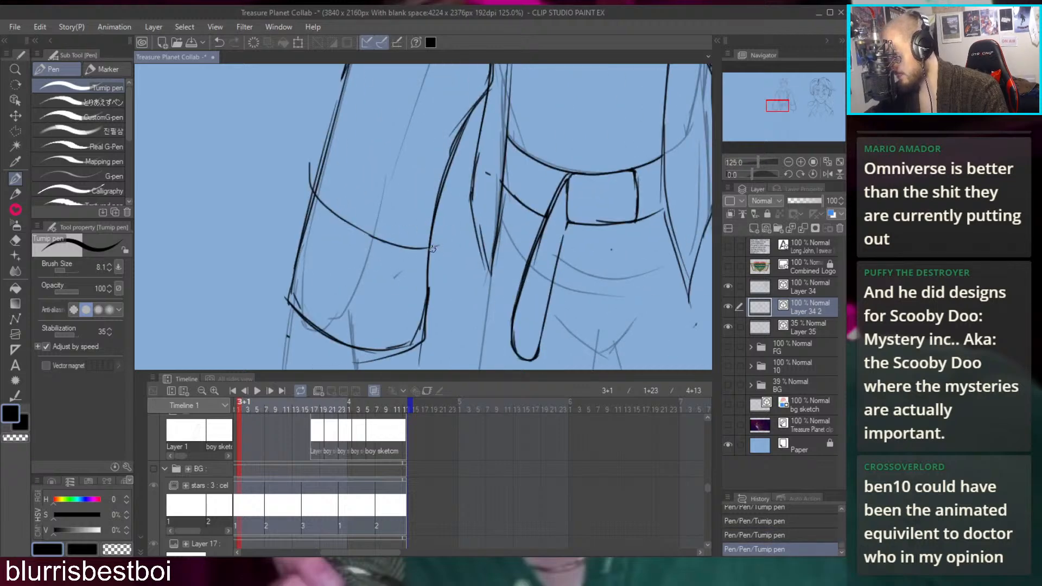
pyautogui.hotkey('ctrl', 'z')
pyautogui.hotkey('ctrl', 'z')
pyautogui.hotkey('ctrl', 'z')
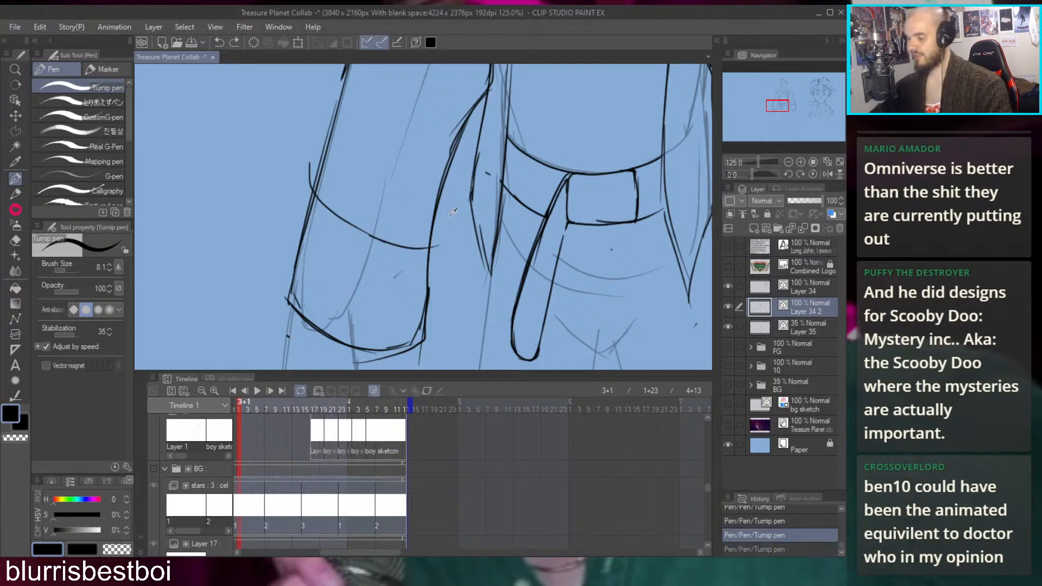
pyautogui.moveTo(306, 188); pyautogui.dragTo(481, 253)
pyautogui.hotkey('ctrl', 'z')
pyautogui.moveTo(306, 187)
pyautogui.mouseDown()
pyautogui.moveTo(346, 225)
pyautogui.moveTo(449, 249)
pyautogui.moveTo(523, 219)
pyautogui.mouseUp()
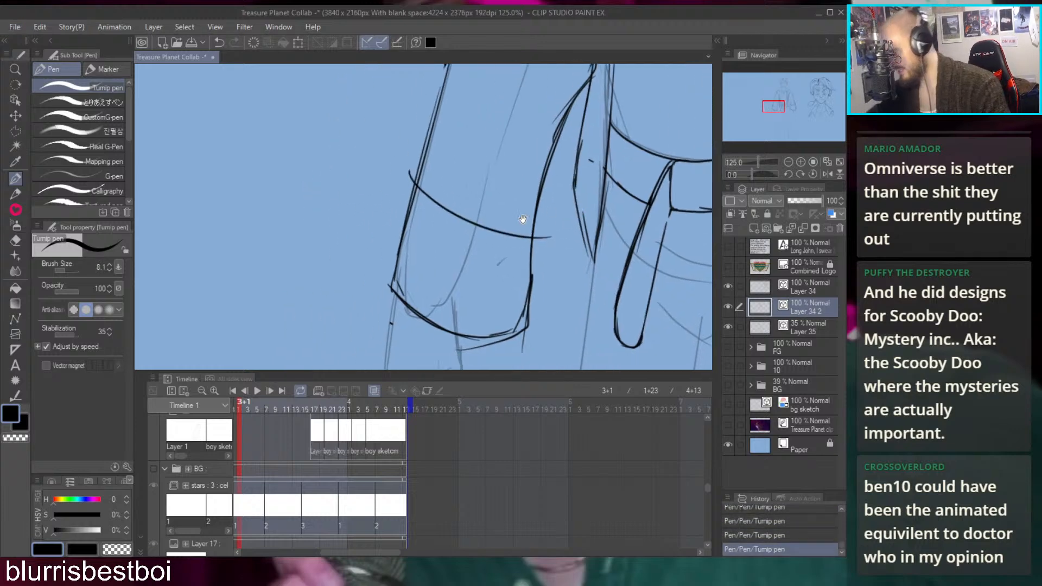
pyautogui.hotkey('ctrl', 'z')
# Extend the left hem's outer corner outward and draw the cuff's outer edge up to the fold line
pyautogui.moveTo(379, 254); pyautogui.dragTo(402, 294)
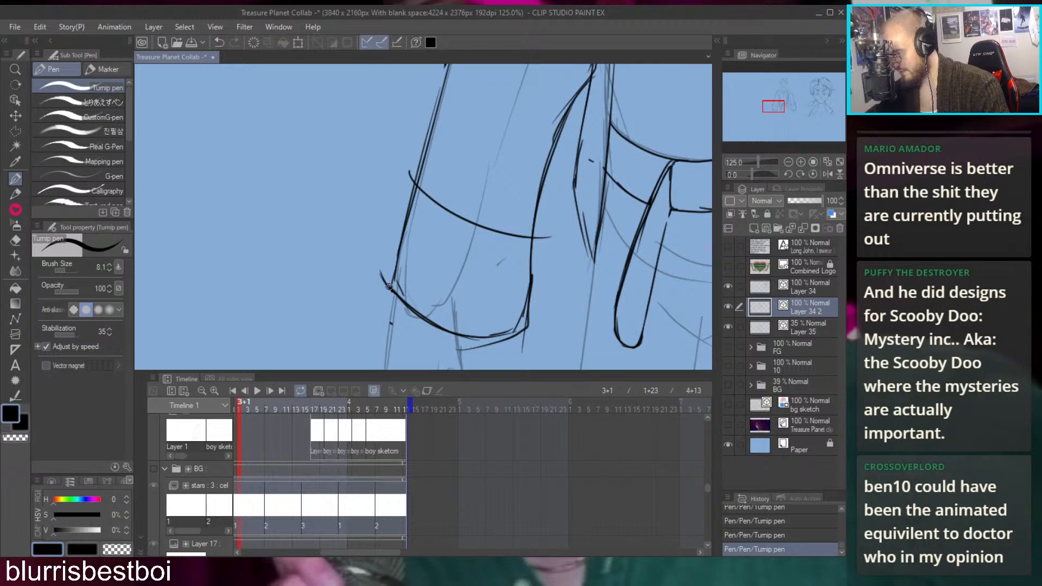
pyautogui.hotkey('ctrl', 'z')
pyautogui.moveTo(382, 258); pyautogui.dragTo(400, 292)
pyautogui.hotkey('ctrl', 'z')
pyautogui.moveTo(382, 258); pyautogui.dragTo(401, 292)
pyautogui.moveTo(395, 210)
pyautogui.mouseDown()
pyautogui.moveTo(383, 259)
pyautogui.moveTo(398, 181)
pyautogui.moveTo(425, 151)
pyautogui.mouseUp()
pyautogui.hotkey('ctrl', 'z')
pyautogui.hotkey('ctrl', 'z')
pyautogui.hotkey('ctrl', 'z')
pyautogui.hotkey('ctrl', 'z')
# Draw a bulging wavy inner edge for the left cuff from the fold line down to the hem
pyautogui.moveTo(543, 170)
pyautogui.mouseDown()
pyautogui.moveTo(530, 208)
pyautogui.moveTo(474, 143)
pyautogui.moveTo(472, 193)
pyautogui.moveTo(486, 211)
pyautogui.moveTo(468, 234)
pyautogui.moveTo(454, 189)
pyautogui.moveTo(441, 223)
pyautogui.moveTo(451, 239)
pyautogui.moveTo(405, 262)
pyautogui.moveTo(444, 214)
pyautogui.moveTo(463, 235)
pyautogui.mouseUp()
pyautogui.hotkey('ctrl', 'z')
pyautogui.hotkey('ctrl', 'z')
pyautogui.hotkey('ctrl', 'z')
pyautogui.hotkey('ctrl', 'z')
pyautogui.hotkey('ctrl', 'z')
# Erase the old sleeve edges inside the left cuff between the fold line and the hem
pyautogui.press('e')
pyautogui.moveTo(442, 269); pyautogui.dragTo(456, 197)
pyautogui.moveTo(457, 182)
pyautogui.mouseDown()
pyautogui.moveTo(442, 243)
pyautogui.moveTo(531, 281)
pyautogui.mouseUp()
pyautogui.moveTo(416, 265); pyautogui.dragTo(419, 171)
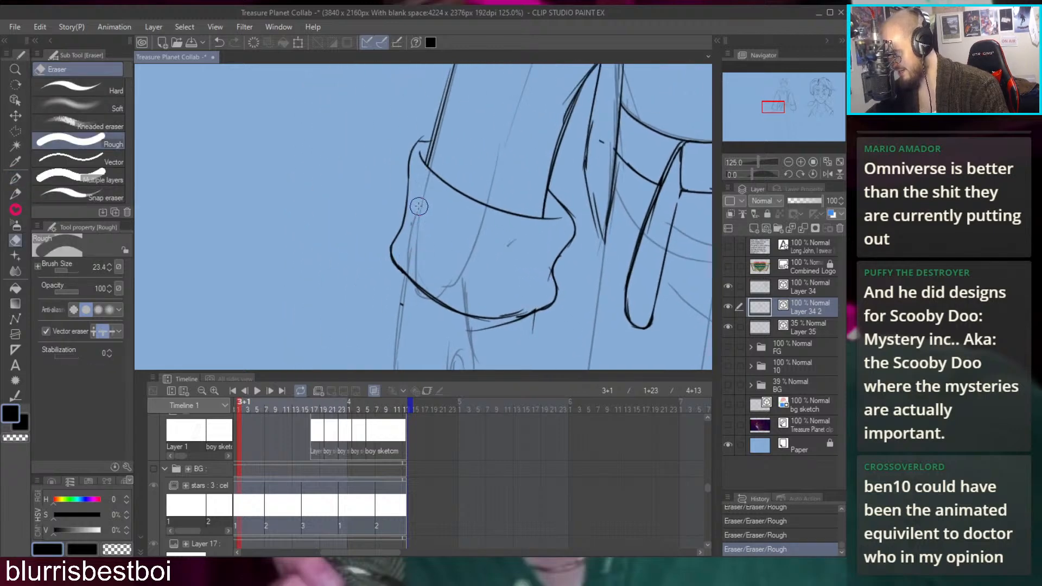
pyautogui.scroll(-4, 429, 138)
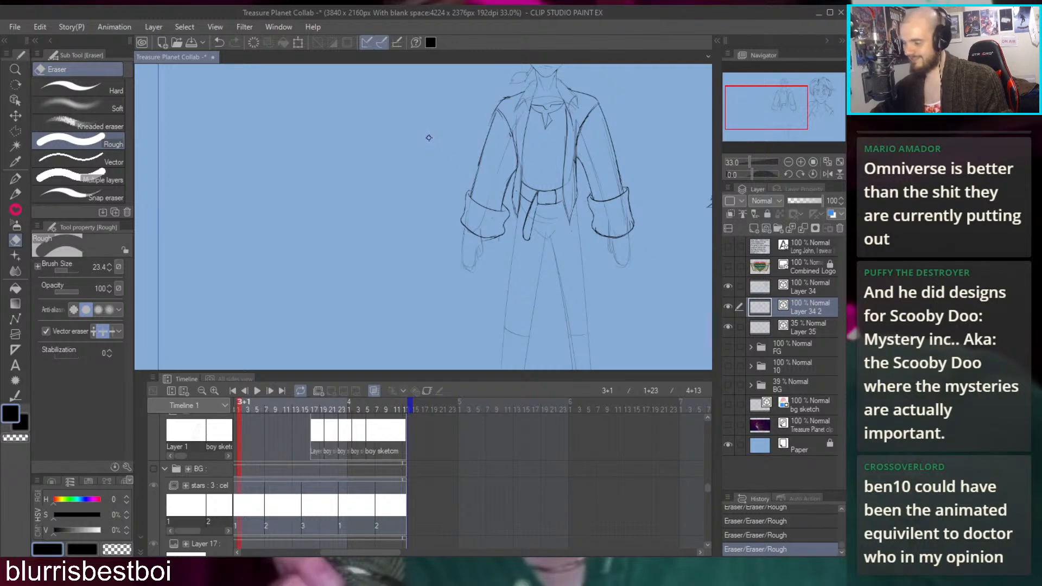
pyautogui.scroll(3, 554, 184)
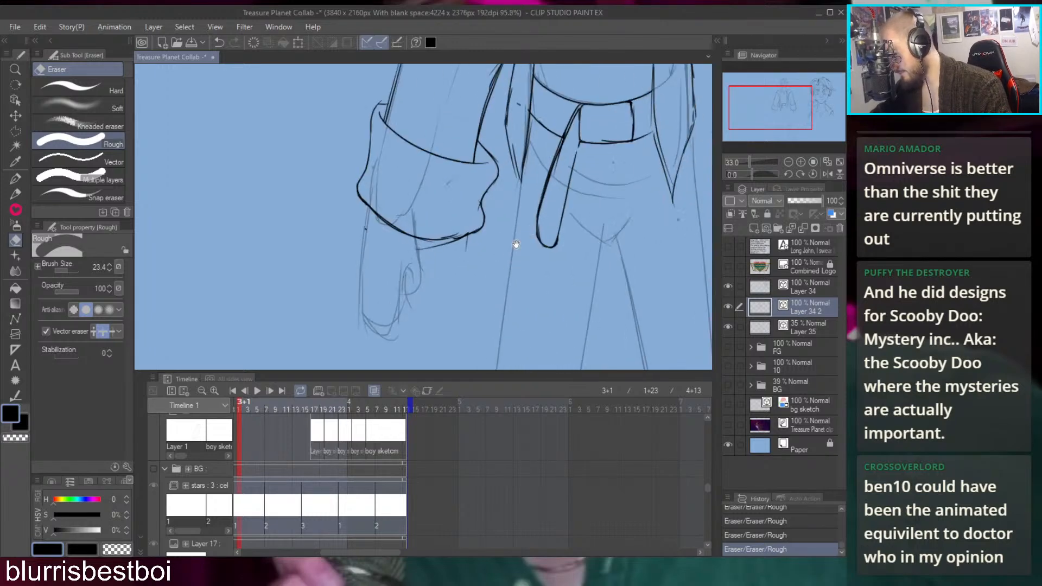
pyautogui.scroll(-4, 576, 157)
pyautogui.scroll(2, 576, 157)
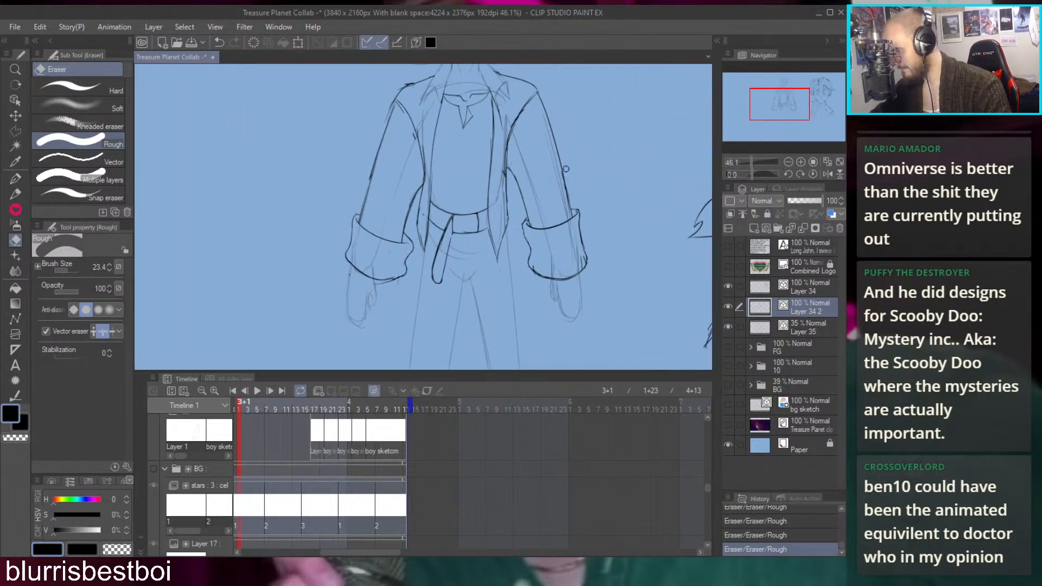
# Erase the left cuff's bulging inner edge and redraw it closer to the sleeve, joining the fold line to the hem
pyautogui.press('p')
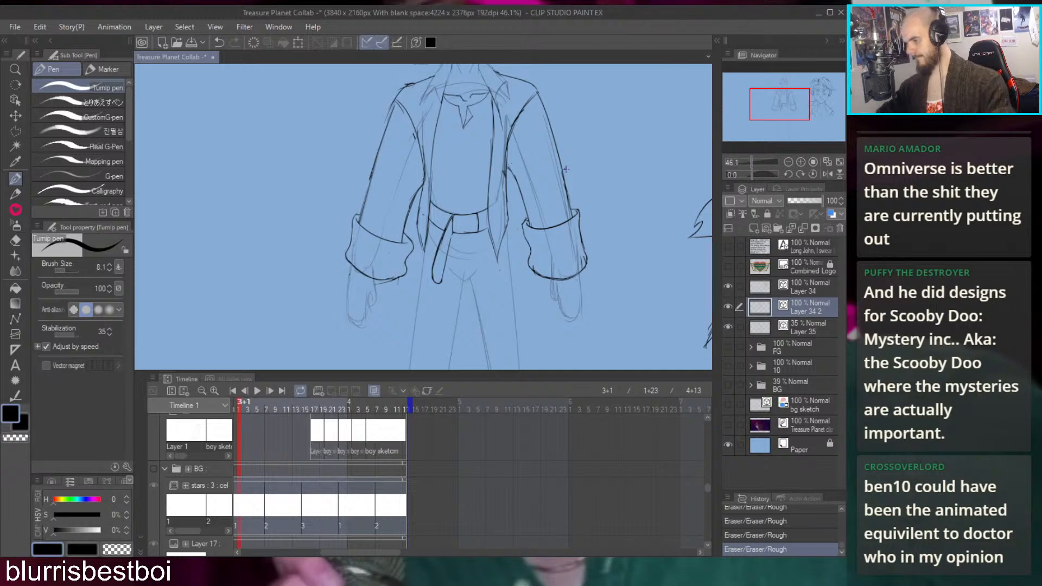
pyautogui.press('e')
pyautogui.moveTo(413, 233); pyautogui.dragTo(402, 300)
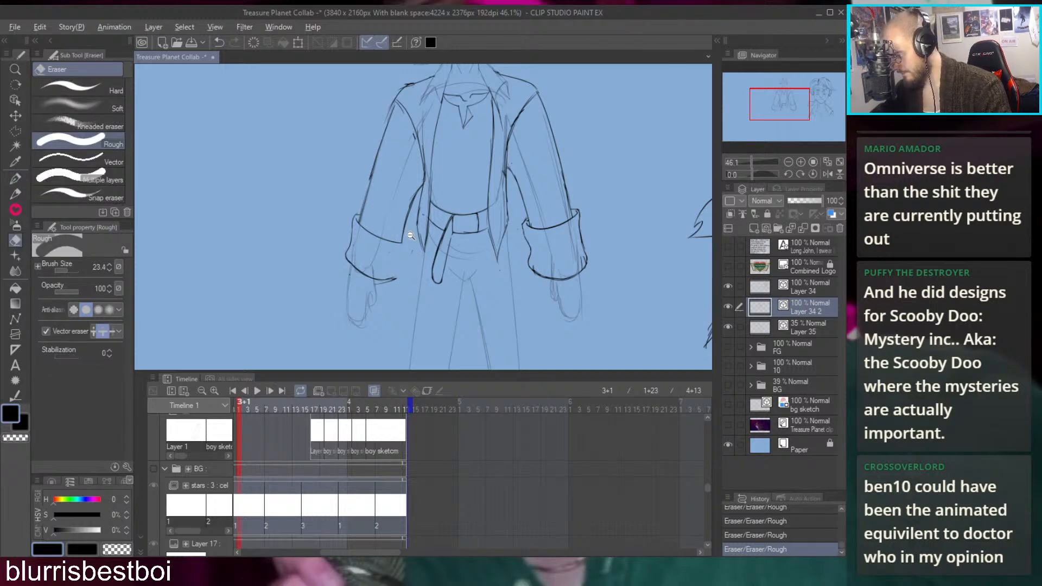
pyautogui.scroll(1, 411, 234)
pyautogui.moveTo(407, 248)
pyautogui.mouseDown()
pyautogui.moveTo(396, 247)
pyautogui.moveTo(410, 205)
pyautogui.moveTo(389, 240)
pyautogui.mouseUp()
pyautogui.press('p')
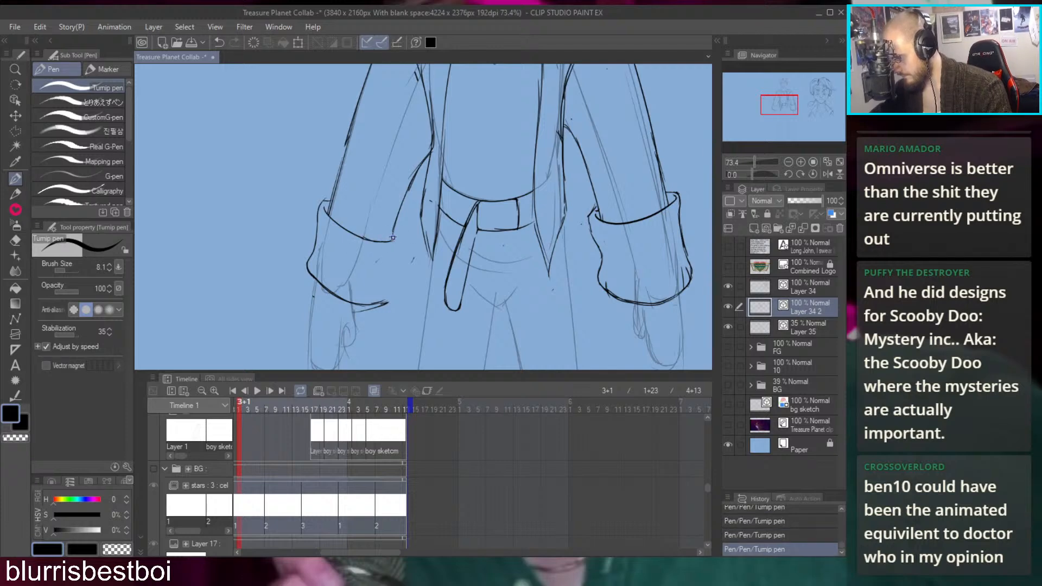
pyautogui.moveTo(400, 244)
pyautogui.mouseDown()
pyautogui.moveTo(383, 280)
pyautogui.moveTo(390, 290)
pyautogui.mouseUp()
pyautogui.scroll(-5, 385, 300)
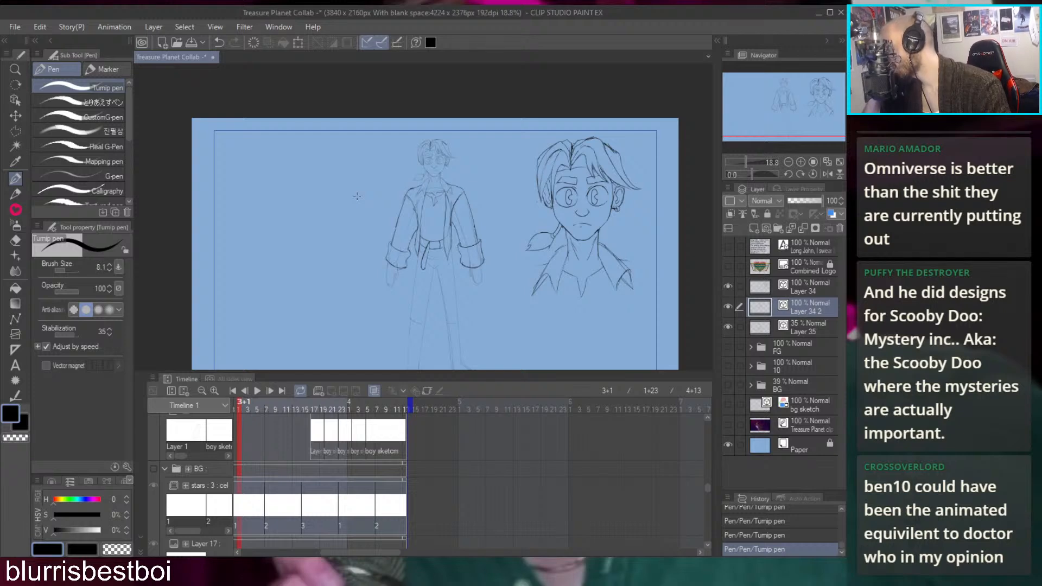
# Select the left cuff's fold line with a polyline selection and move it slightly up to meet the cuff's inner edge
pyautogui.scroll(8, 406, 254)
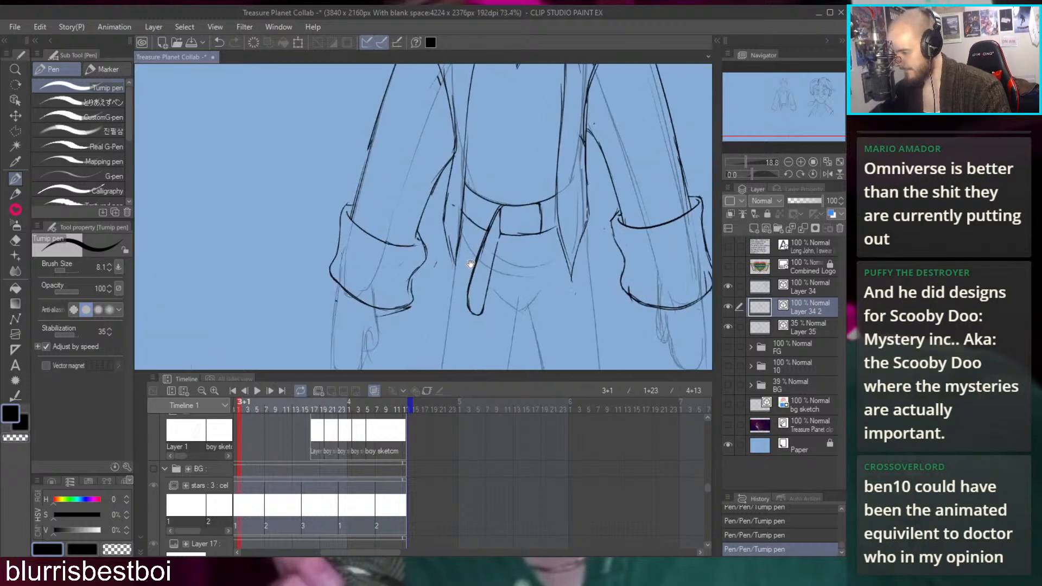
pyautogui.press('m')
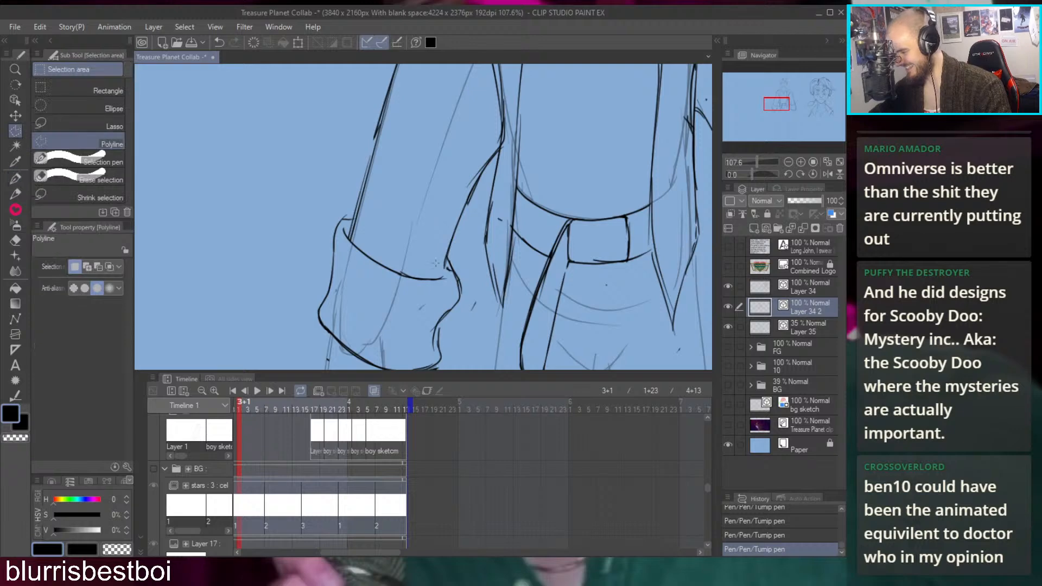
pyautogui.click(447, 271)
pyautogui.click(455, 294)
pyautogui.click(383, 300)
pyautogui.click(348, 269)
pyautogui.scroll(4, 335, 232)
pyautogui.click(349, 262)
pyautogui.click(354, 215)
pyautogui.click(380, 253)
pyautogui.scroll(-2, 552, 245)
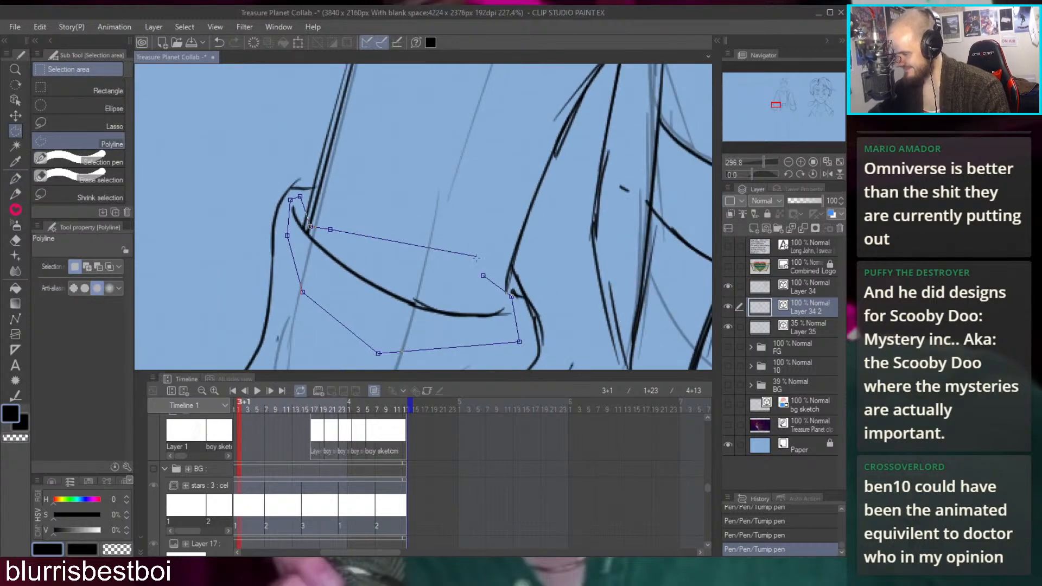
pyautogui.click(605, 314)
pyautogui.hotkey('ctrl', 't')
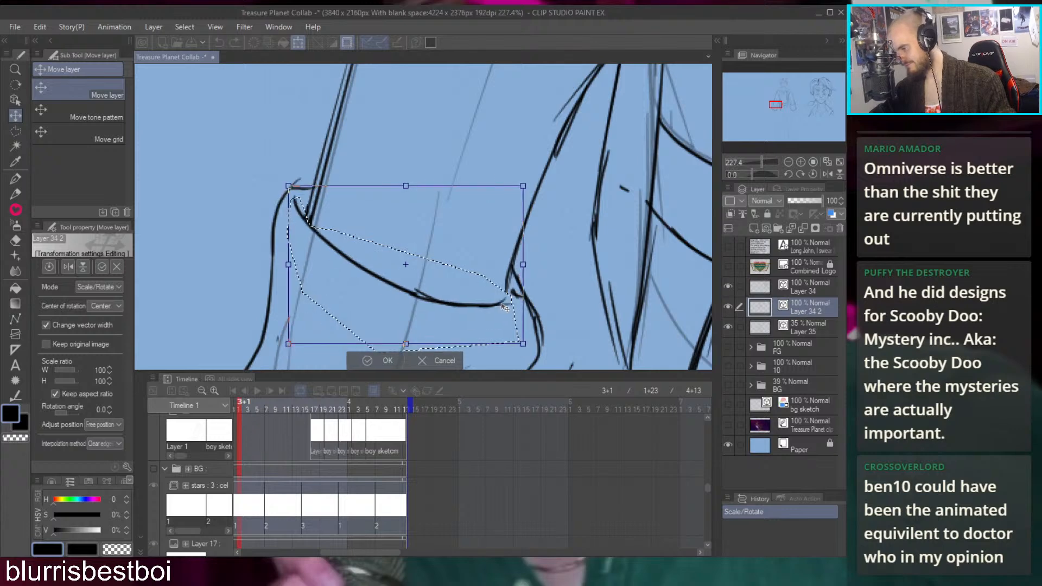
pyautogui.moveTo(508, 302); pyautogui.dragTo(509, 298)
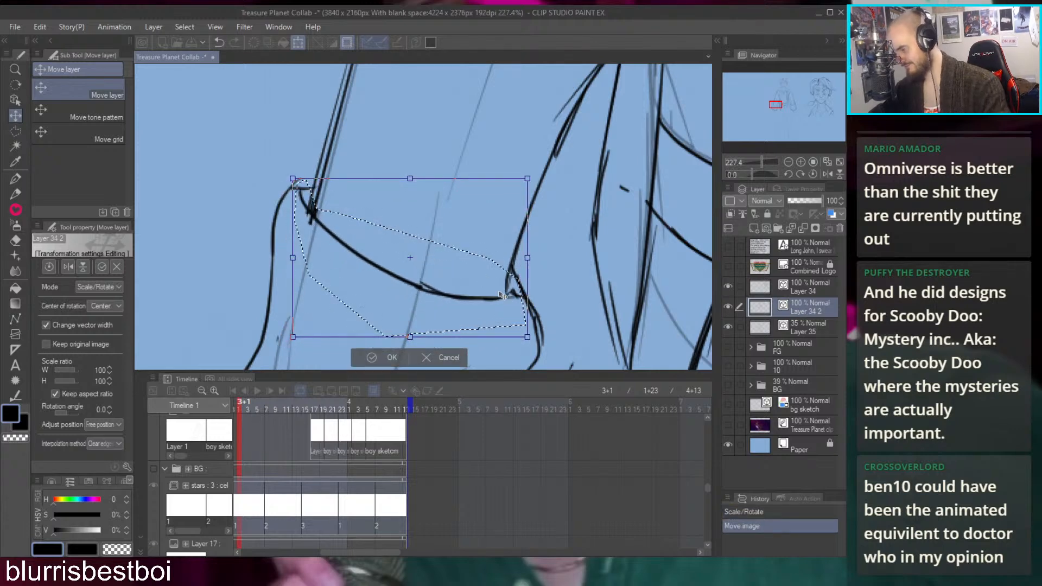
pyautogui.click(390, 358)
pyautogui.hotkey('ctrl', 'd')
# Erase the stray lines at the left cuff's outer top corner and redraw the corner where it meets the sleeve
pyautogui.moveTo(381, 209); pyautogui.dragTo(505, 263)
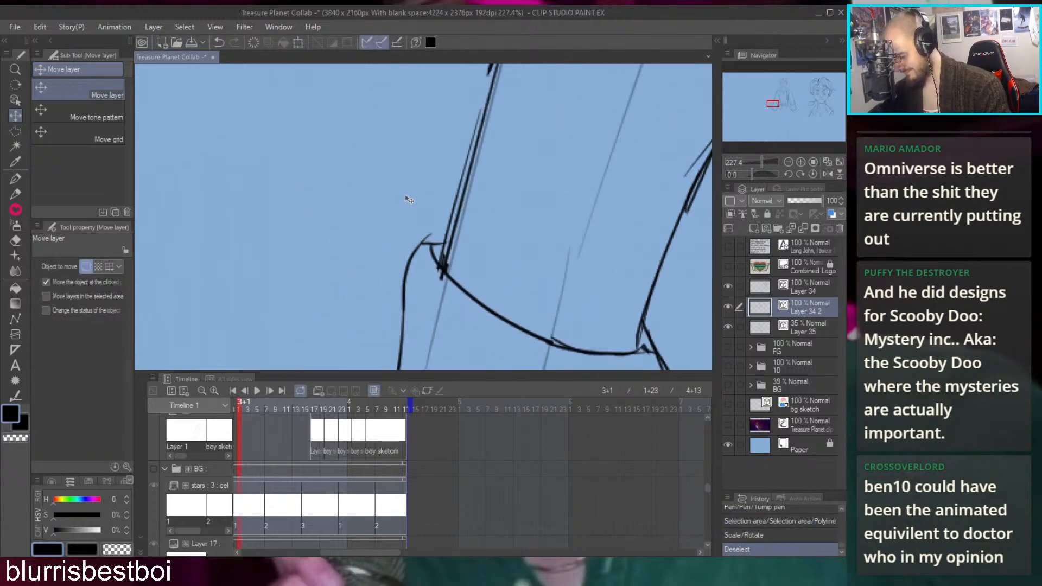
pyautogui.press('e')
pyautogui.moveTo(427, 227); pyautogui.dragTo(421, 226)
pyautogui.press('p')
pyautogui.moveTo(443, 279)
pyautogui.mouseDown()
pyautogui.moveTo(427, 223)
pyautogui.moveTo(404, 296)
pyautogui.mouseUp()
pyautogui.moveTo(404, 261)
pyautogui.mouseDown()
pyautogui.moveTo(428, 232)
pyautogui.moveTo(459, 231)
pyautogui.moveTo(473, 251)
pyautogui.moveTo(455, 284)
pyautogui.mouseUp()
pyautogui.scroll(-5, 428, 232)
pyautogui.scroll(3, 510, 217)
pyautogui.press('e')
pyautogui.press('p')
pyautogui.moveTo(456, 230)
pyautogui.mouseDown()
pyautogui.moveTo(471, 260)
pyautogui.moveTo(417, 349)
pyautogui.mouseUp()
pyautogui.scroll(-5, 418, 349)
pyautogui.scroll(2, 450, 249)
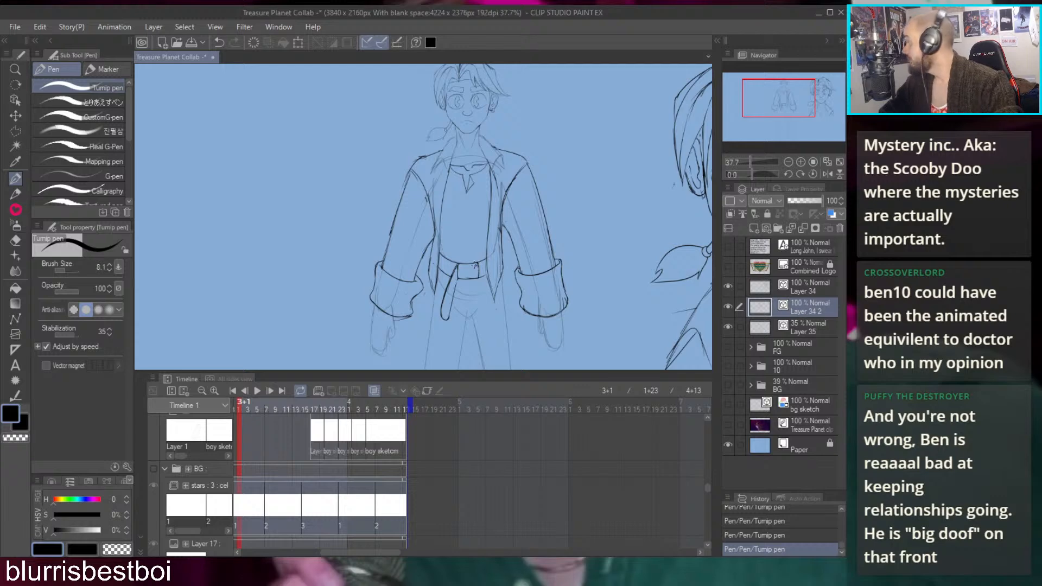
# Redraw the jacket's left shoulder as one smooth curve from the collar into the outer sleeve
pyautogui.moveTo(467, 184); pyautogui.dragTo(479, 214)
pyautogui.moveTo(437, 188)
pyautogui.mouseDown()
pyautogui.moveTo(463, 211)
pyautogui.moveTo(502, 217)
pyautogui.mouseUp()
pyautogui.press('e')
pyautogui.moveTo(442, 174)
pyautogui.mouseDown()
pyautogui.moveTo(391, 246)
pyautogui.moveTo(384, 277)
pyautogui.mouseUp()
pyautogui.press('p')
pyautogui.moveTo(441, 199)
pyautogui.mouseDown()
pyautogui.moveTo(388, 261)
pyautogui.moveTo(404, 232)
pyautogui.moveTo(495, 154)
pyautogui.moveTo(441, 183)
pyautogui.mouseUp()
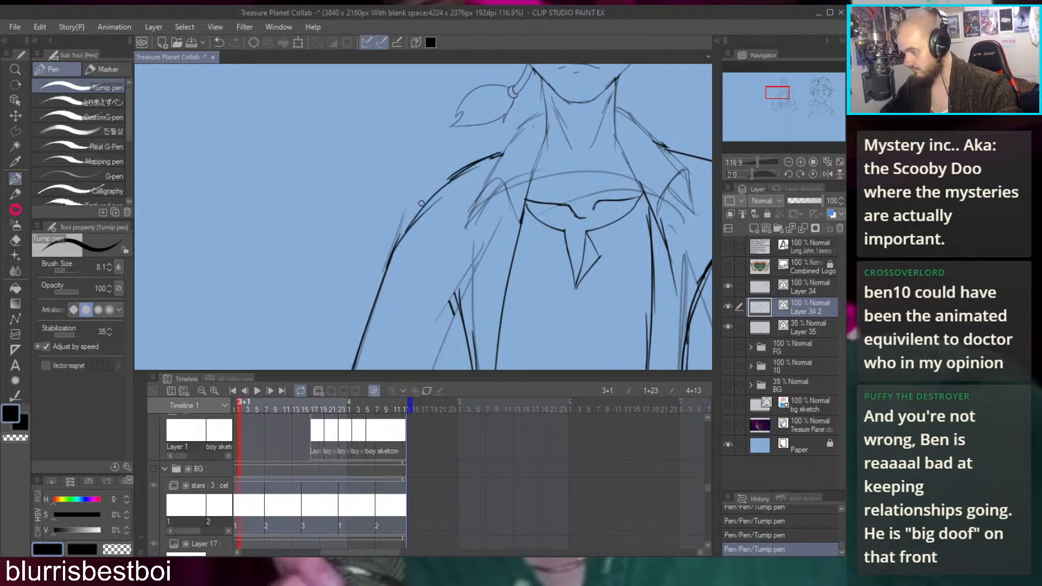
pyautogui.hotkey('ctrl', 'z')
pyautogui.hotkey('ctrl', 'z')
pyautogui.hotkey('ctrl', 'z')
pyautogui.hotkey('ctrl', 'z')
pyautogui.moveTo(497, 157)
pyautogui.mouseDown()
pyautogui.moveTo(434, 201)
pyautogui.moveTo(386, 293)
pyautogui.mouseUp()
# Draw the left armhole seam curving from the shoulder point down to the armpit
pyautogui.moveTo(419, 216); pyautogui.dragTo(439, 260)
pyautogui.hotkey('ctrl', 'z')
pyautogui.moveTo(419, 217); pyautogui.dragTo(439, 262)
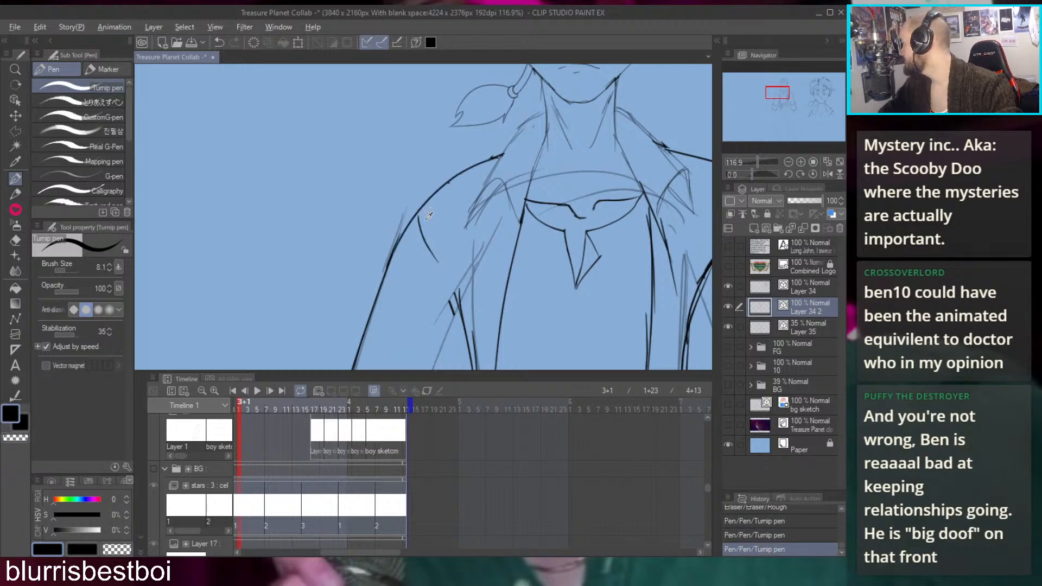
pyautogui.hotkey('ctrl', 'z')
pyautogui.moveTo(406, 223)
pyautogui.mouseDown()
pyautogui.moveTo(473, 342)
pyautogui.moveTo(408, 228)
pyautogui.moveTo(462, 323)
pyautogui.mouseUp()
pyautogui.hotkey('ctrl', 'z')
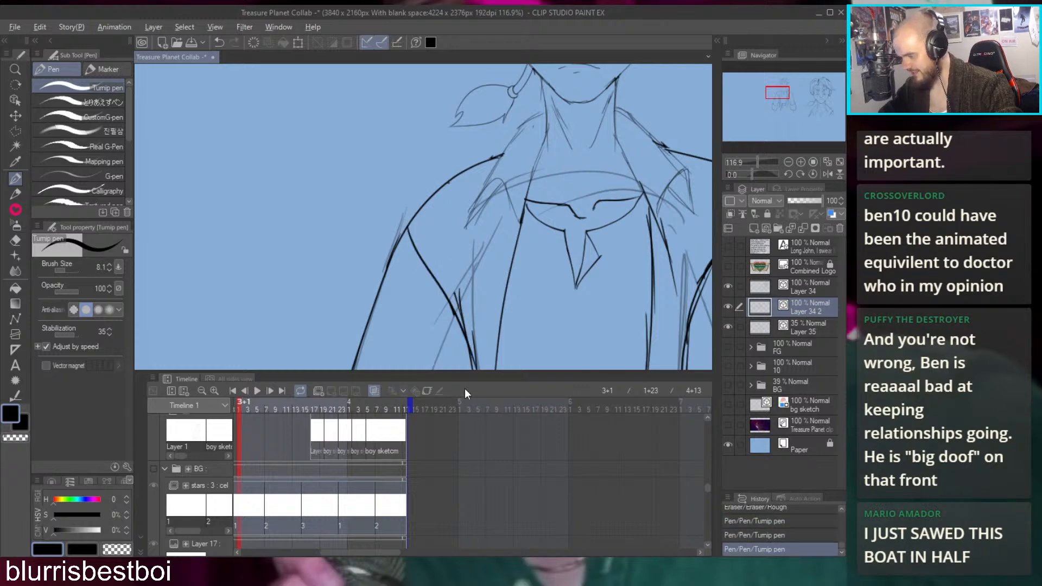
# Erase the right shoulder line and redraw it from the collar to the shoulder point, linked to the armhole seam
pyautogui.scroll(-6, 468, 243)
pyautogui.scroll(3, 489, 180)
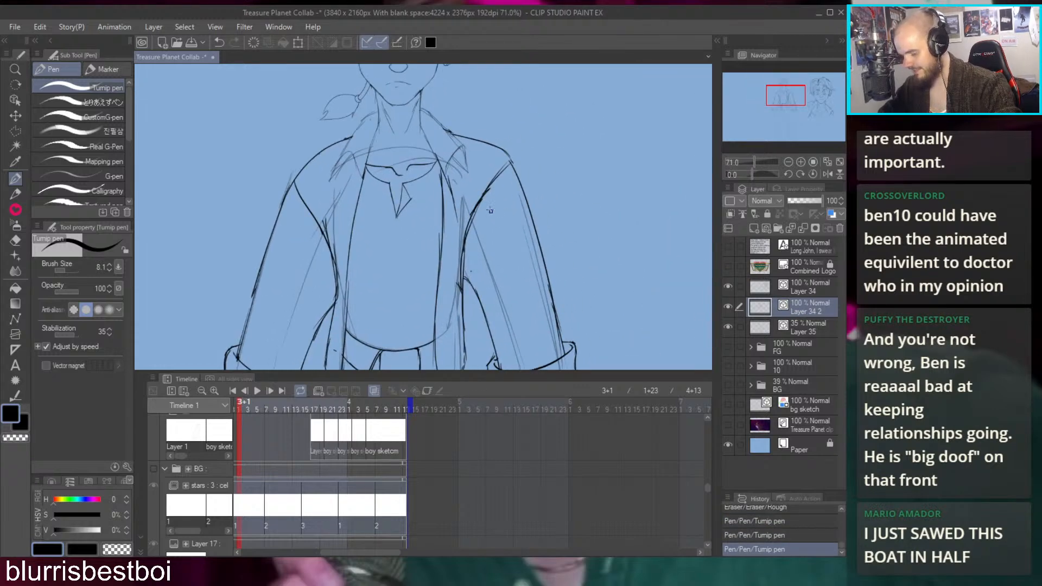
pyautogui.press('e')
pyautogui.moveTo(480, 144); pyautogui.dragTo(502, 139)
pyautogui.moveTo(499, 184); pyautogui.dragTo(514, 155)
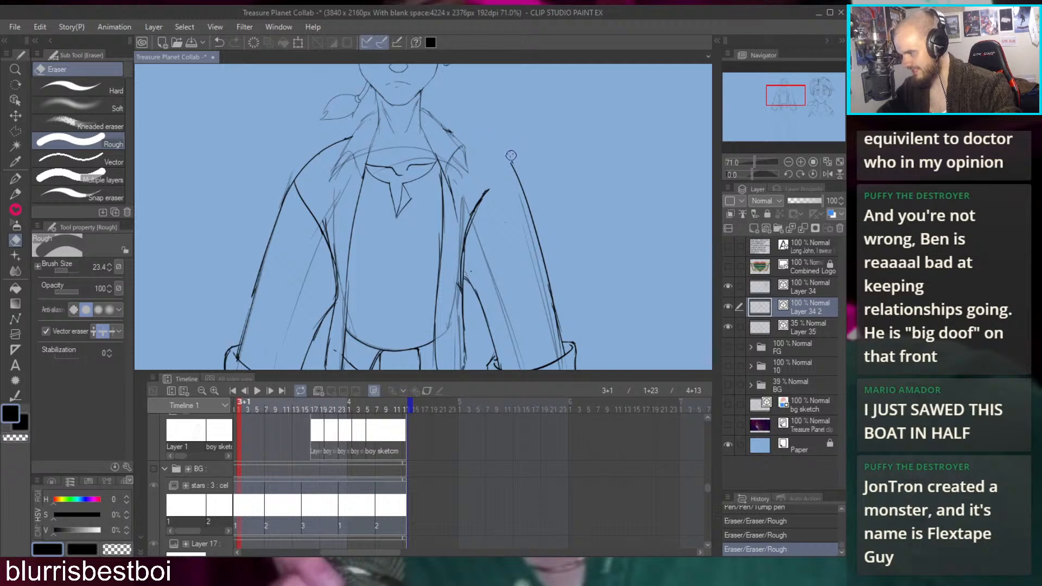
pyautogui.press('p')
pyautogui.moveTo(448, 131); pyautogui.dragTo(498, 155)
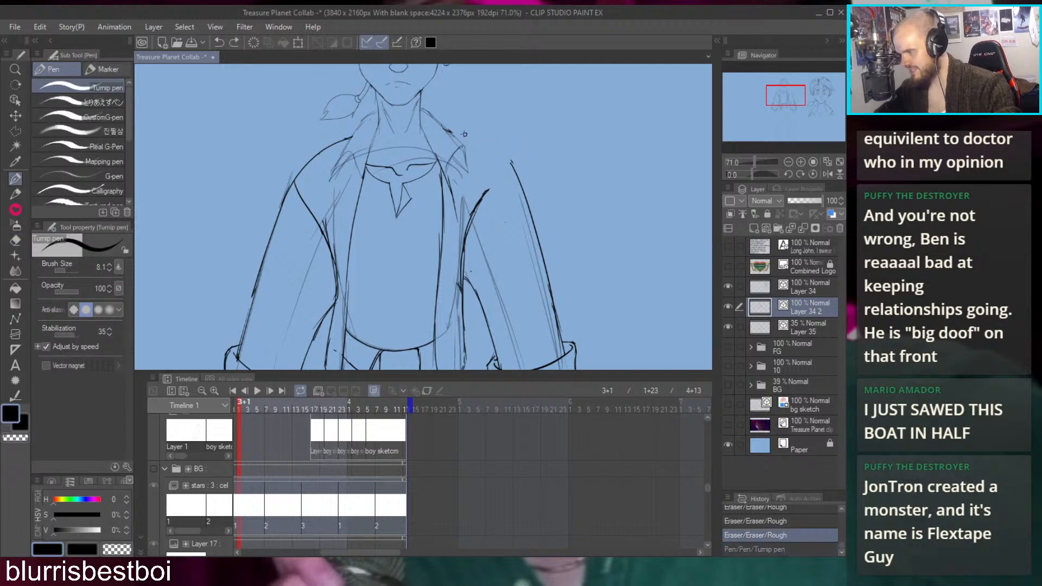
pyautogui.moveTo(451, 132)
pyautogui.mouseDown()
pyautogui.moveTo(512, 166)
pyautogui.moveTo(489, 190)
pyautogui.mouseUp()
pyautogui.scroll(2, 513, 167)
pyautogui.scroll(-1, 509, 129)
pyautogui.scroll(-2, 510, 129)
# Erase the rough left shoulder line and redraw it from the collar to the top of the armhole seam
pyautogui.scroll(4, 545, 130)
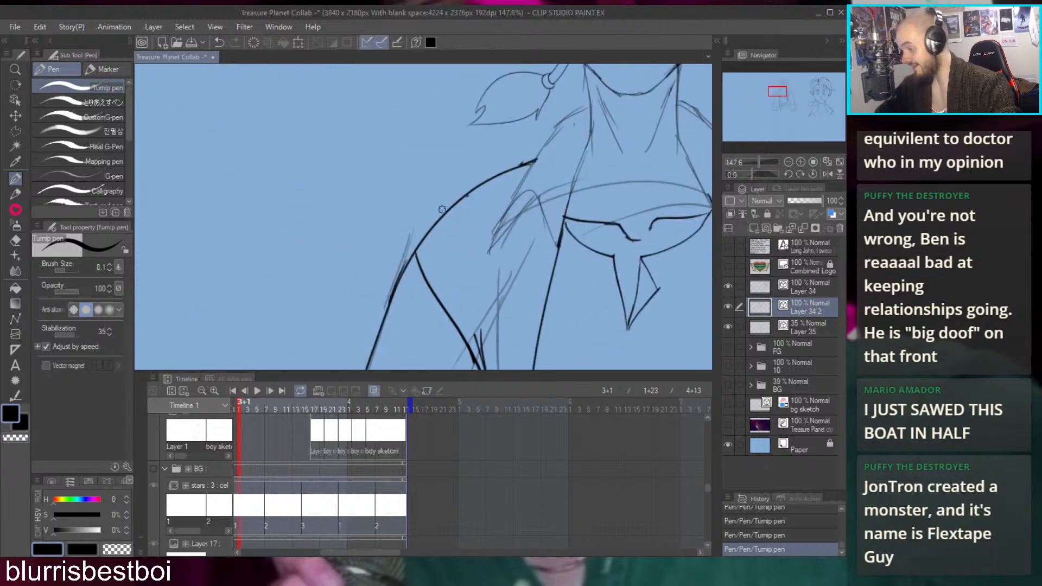
pyautogui.press('e')
pyautogui.moveTo(441, 224)
pyautogui.mouseDown()
pyautogui.moveTo(426, 233)
pyautogui.moveTo(473, 187)
pyautogui.moveTo(536, 160)
pyautogui.mouseUp()
pyautogui.press('p')
pyautogui.hotkey('ctrl', 'z')
pyautogui.hotkey('ctrl', 'y')
pyautogui.scroll(-6, 427, 232)
pyautogui.scroll(2, 589, 179)
# Erase the stroke end overshooting the right shoulder point
pyautogui.scroll(10, 515, 194)
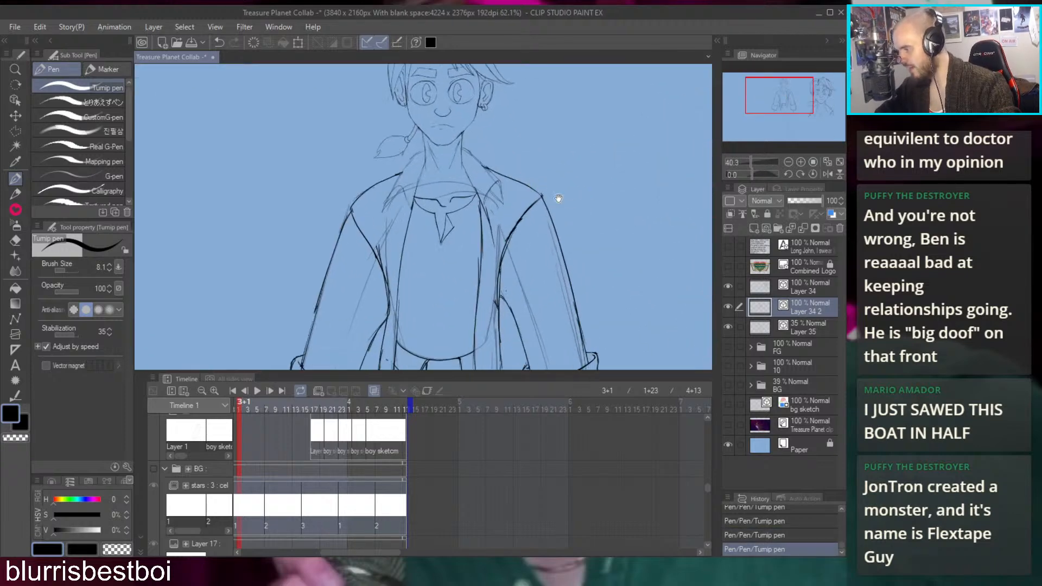
pyautogui.press('e')
pyautogui.moveTo(540, 190)
pyautogui.mouseDown()
pyautogui.moveTo(531, 214)
pyautogui.moveTo(544, 195)
pyautogui.mouseUp()
pyautogui.scroll(-8, 545, 195)
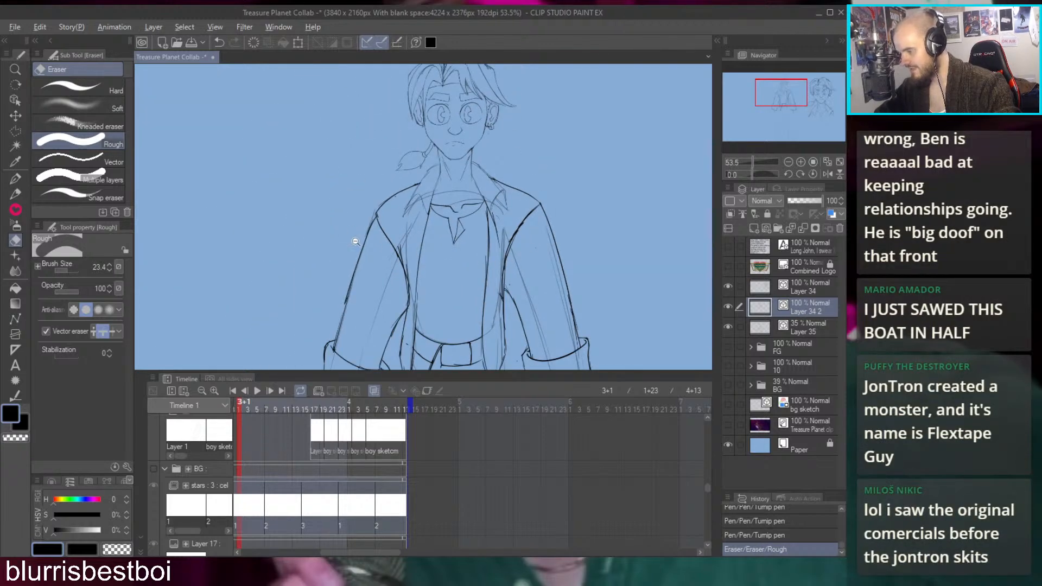
# Erase the top of the left sleeve's outer edge and redraw it from the shoulder point down the arm
pyautogui.scroll(10, 409, 228)
pyautogui.moveTo(415, 228); pyautogui.dragTo(419, 206)
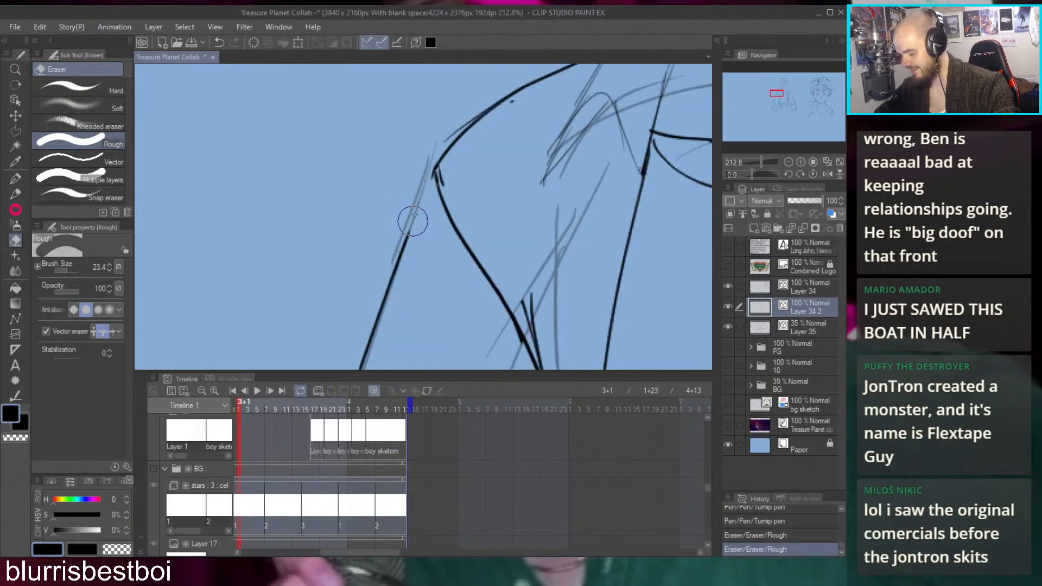
pyautogui.press('p')
pyautogui.moveTo(438, 170); pyautogui.dragTo(380, 301)
pyautogui.scroll(-12, 424, 238)
pyautogui.scroll(3, 424, 239)
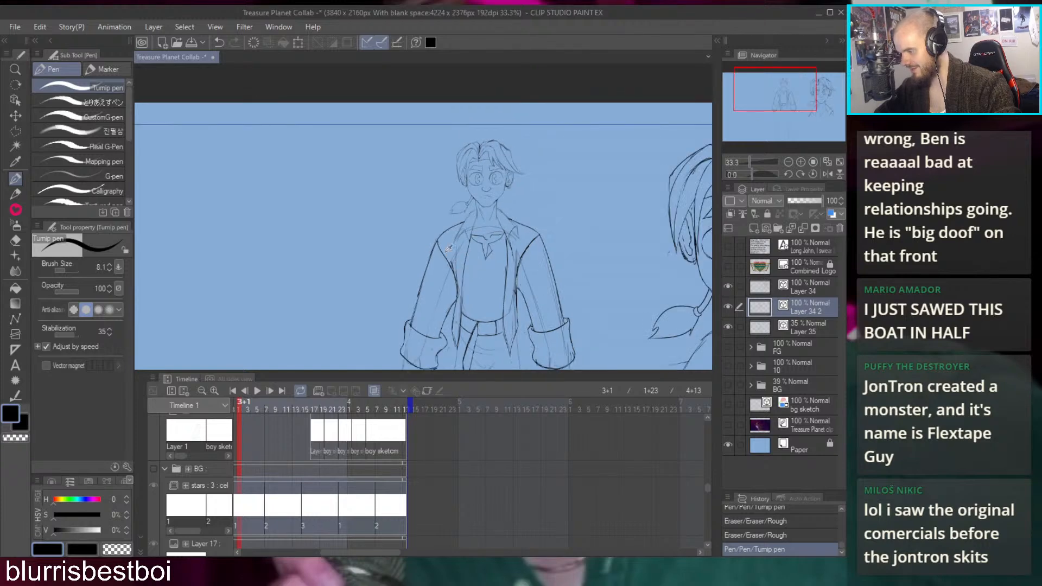
pyautogui.hotkey('ctrl', 'z')
pyautogui.scroll(6, 424, 239)
pyautogui.moveTo(449, 181); pyautogui.dragTo(418, 261)
pyautogui.scroll(-10, 417, 292)
pyautogui.scroll(2, 552, 259)
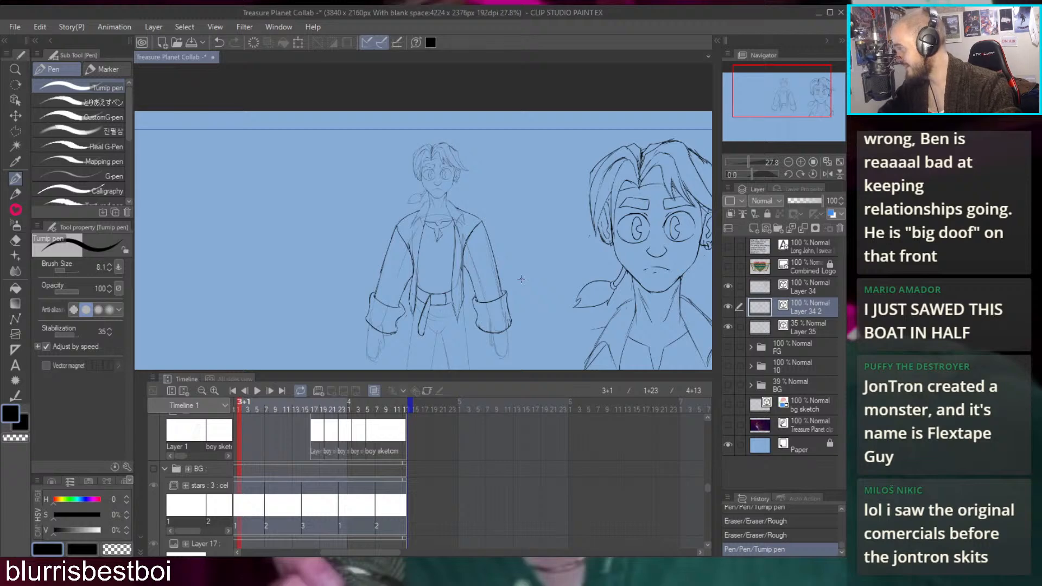
pyautogui.moveTo(513, 274); pyautogui.dragTo(497, 216)
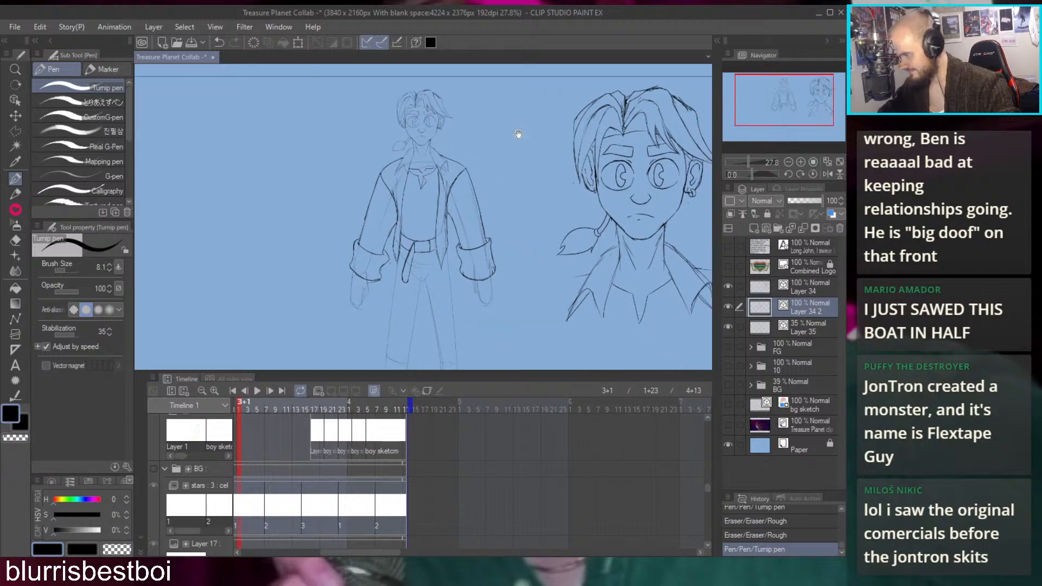
pyautogui.moveTo(427, 250); pyautogui.dragTo(458, 186)
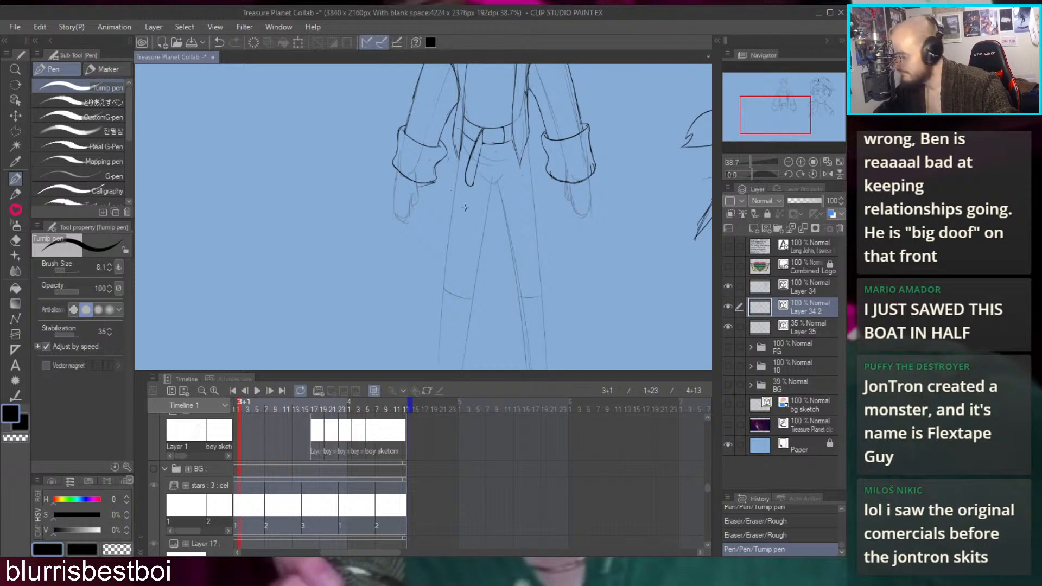
pyautogui.moveTo(459, 158)
pyautogui.mouseDown()
pyautogui.moveTo(423, 285)
pyautogui.moveTo(442, 321)
pyautogui.moveTo(435, 275)
pyautogui.mouseUp()
pyautogui.hotkey('ctrl', 'z')
pyautogui.hotkey('ctrl', 'z')
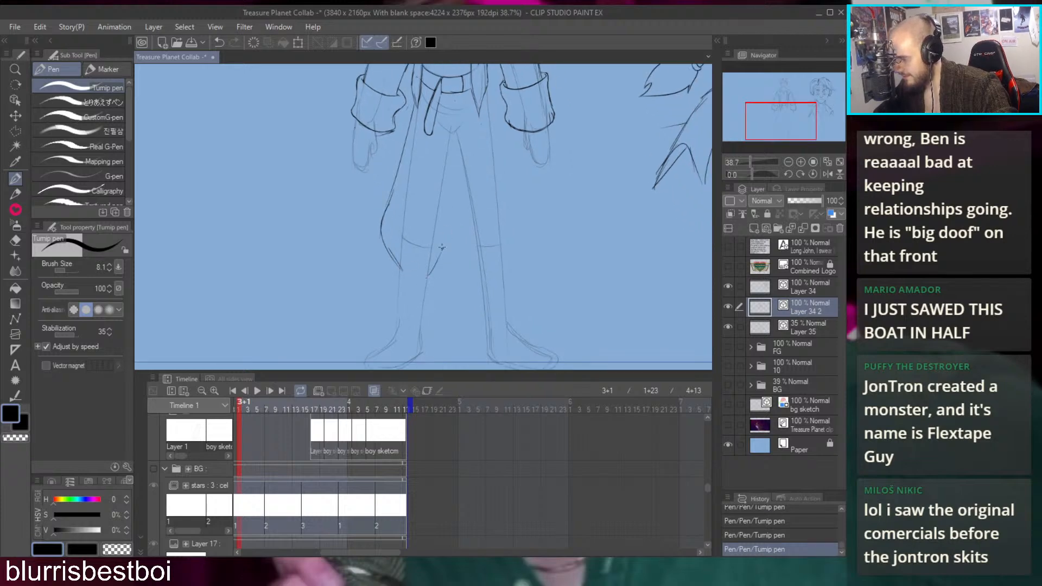
pyautogui.hotkey('ctrl', 'z')
pyautogui.hotkey('ctrl', 'z')
pyautogui.hotkey('ctrl', 'z')
pyautogui.moveTo(410, 202); pyautogui.dragTo(419, 239)
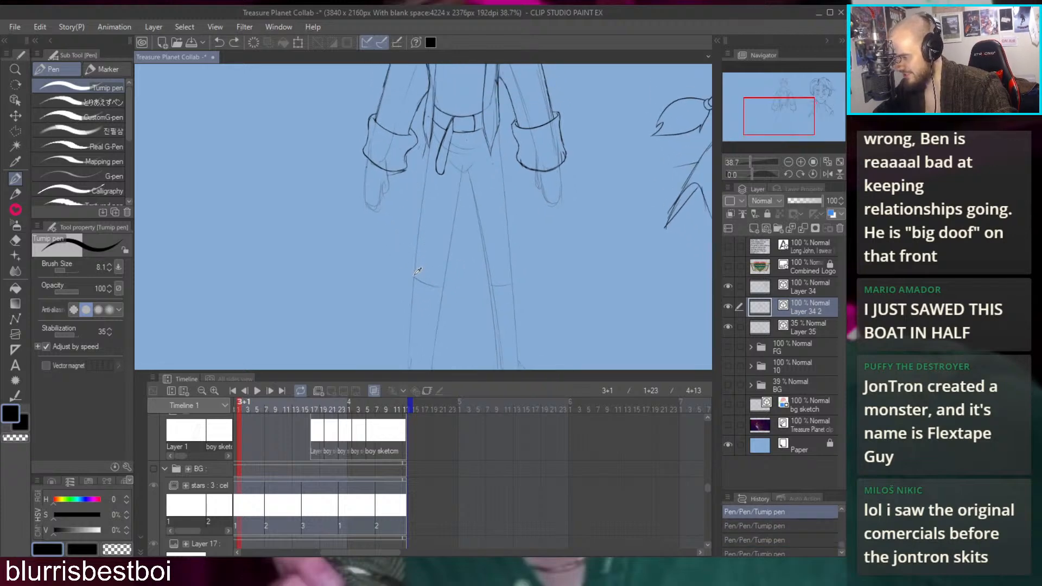
pyautogui.hotkey('ctrl', 'z')
# Draw the left boot's curved top edge below the knee and its outer side down to the instep
pyautogui.moveTo(438, 312)
pyautogui.mouseDown()
pyautogui.moveTo(453, 312)
pyautogui.moveTo(463, 235)
pyautogui.mouseUp()
pyautogui.hotkey('ctrl', 'z')
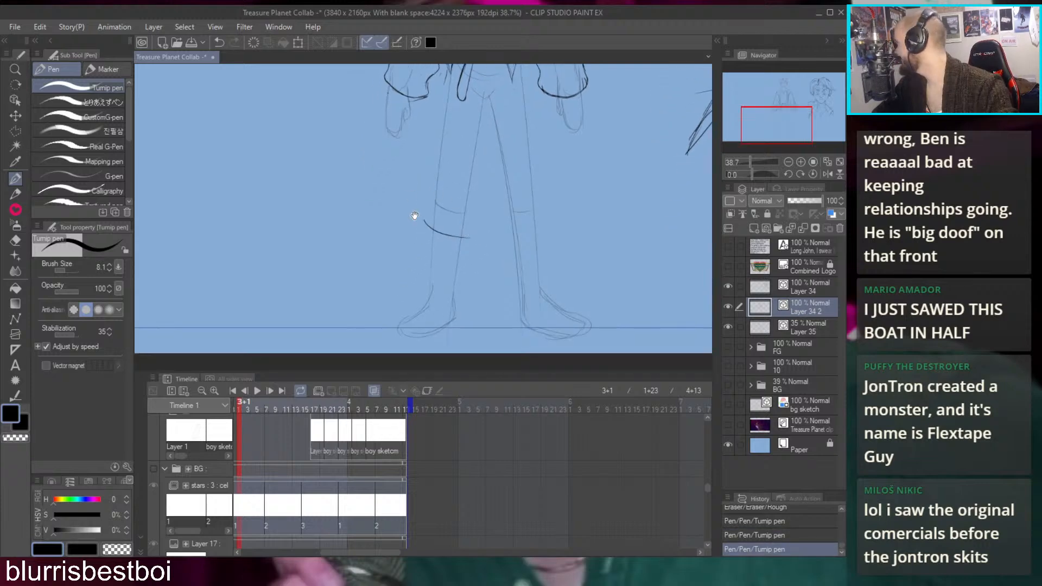
pyautogui.hotkey('ctrl', 'z')
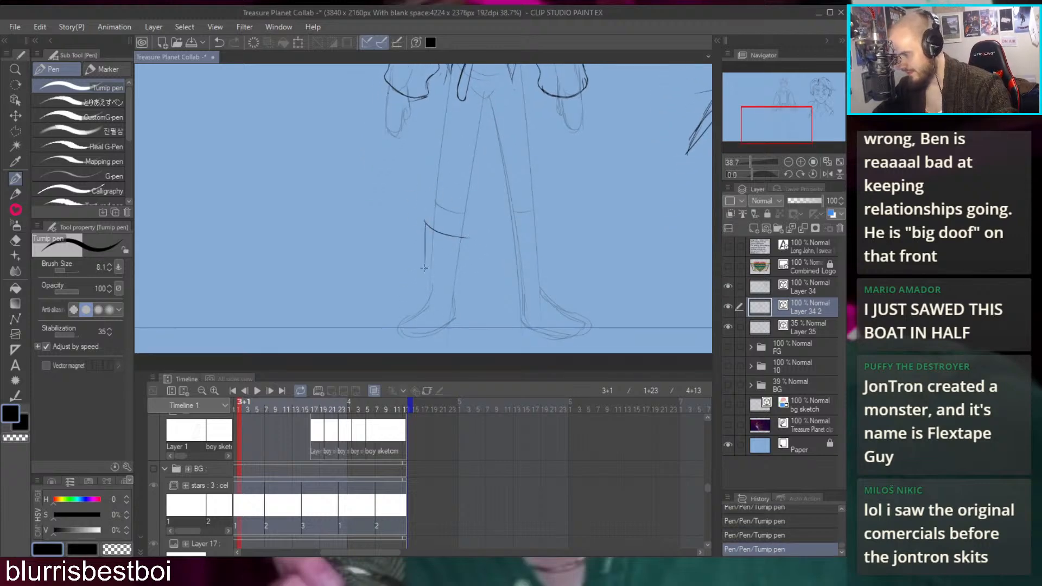
pyautogui.hotkey('ctrl', 'z')
pyautogui.moveTo(420, 236)
pyautogui.mouseDown()
pyautogui.moveTo(444, 249)
pyautogui.moveTo(469, 244)
pyautogui.moveTo(453, 251)
pyautogui.moveTo(420, 238)
pyautogui.moveTo(422, 283)
pyautogui.mouseUp()
pyautogui.hotkey('ctrl', 'z')
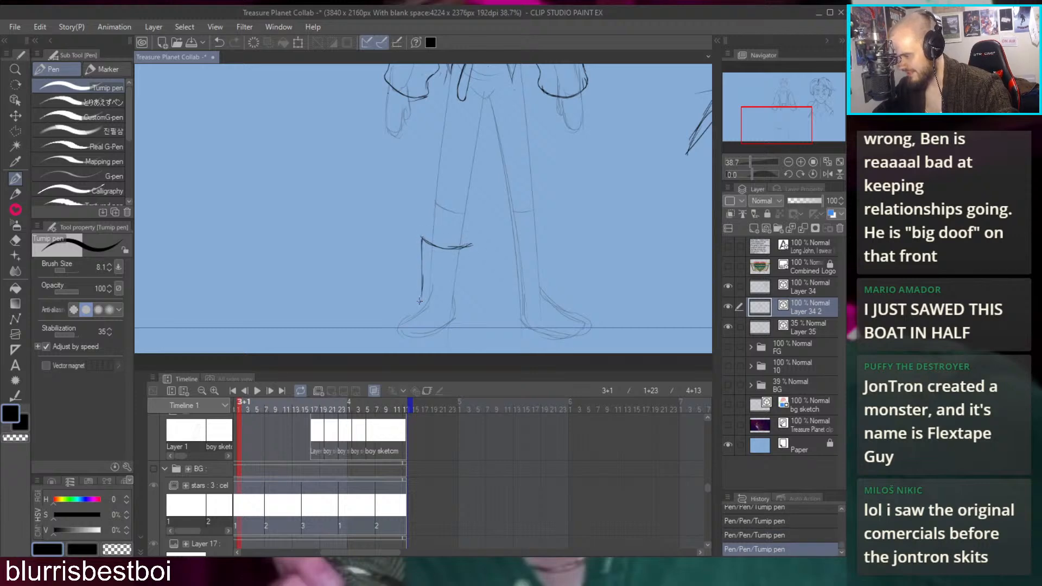
pyautogui.moveTo(393, 327)
pyautogui.mouseDown()
pyautogui.moveTo(416, 302)
pyautogui.moveTo(437, 309)
pyautogui.mouseUp()
pyautogui.hotkey('ctrl', 'z')
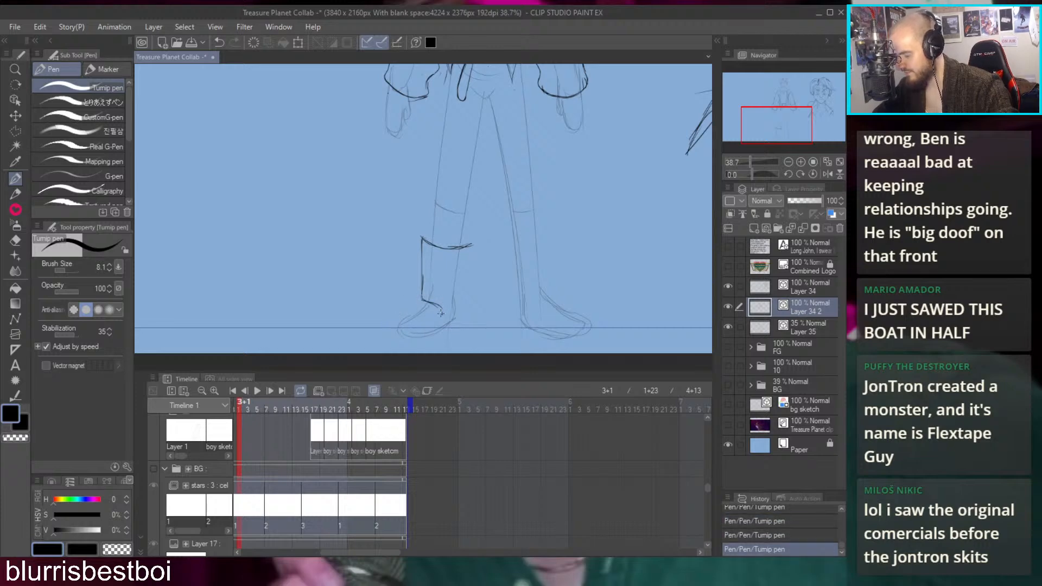
# Round off the left boot's opening and draw its inner side down to the heel
pyautogui.moveTo(450, 225); pyautogui.dragTo(432, 198)
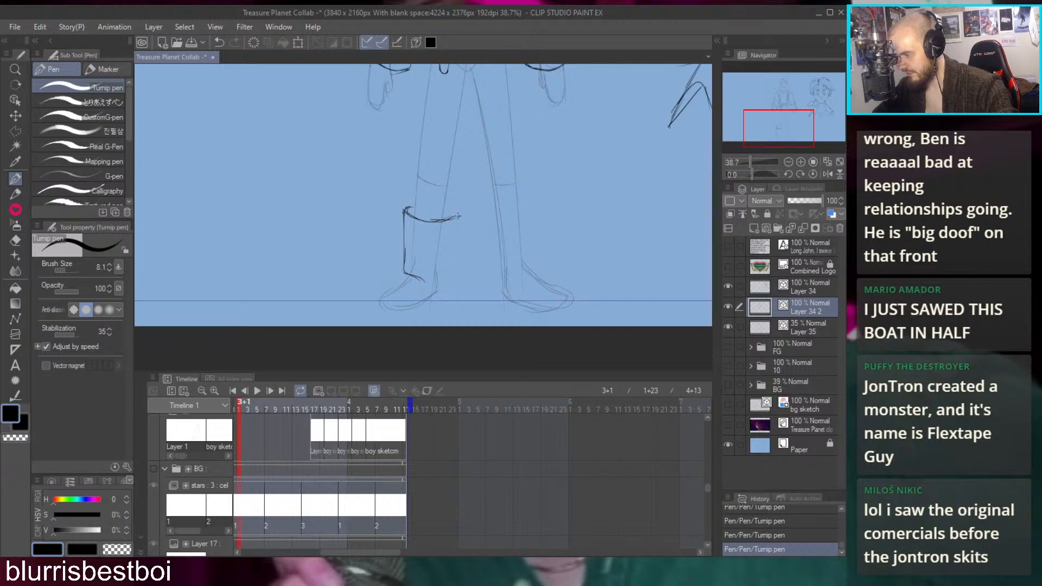
pyautogui.moveTo(453, 217); pyautogui.dragTo(447, 261)
pyautogui.hotkey('ctrl', 'z')
pyautogui.moveTo(455, 216)
pyautogui.mouseDown()
pyautogui.moveTo(439, 290)
pyautogui.moveTo(441, 279)
pyautogui.moveTo(421, 274)
pyautogui.moveTo(483, 237)
pyautogui.moveTo(448, 244)
pyautogui.mouseUp()
pyautogui.hotkey('ctrl', 'z')
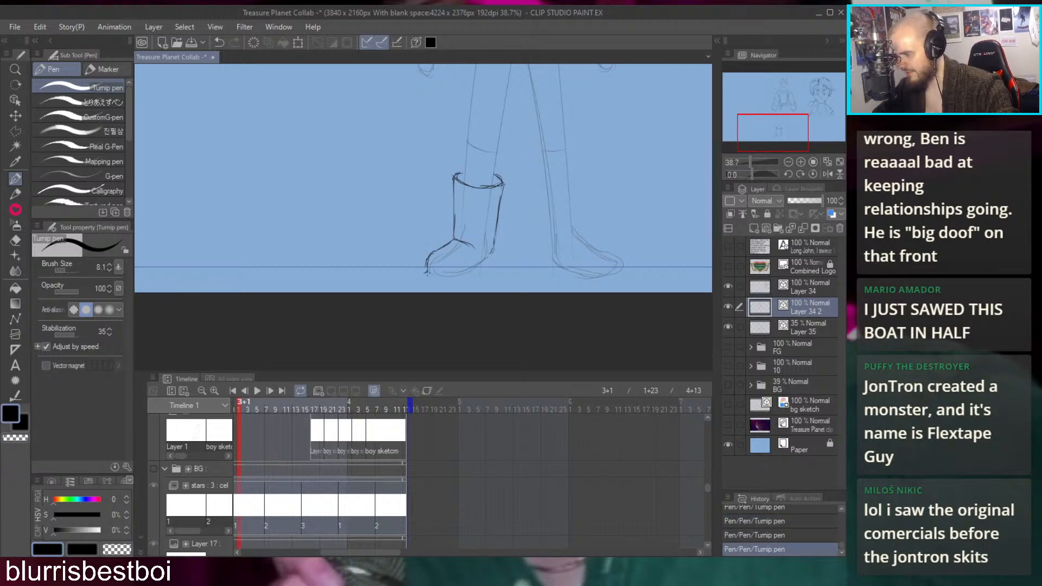
# Outline the left boot's foot from the instep around the toe and along the sole to the heel
pyautogui.hotkey('ctrl', 'z')
pyautogui.moveTo(490, 256)
pyautogui.mouseDown()
pyautogui.moveTo(444, 280)
pyautogui.moveTo(482, 264)
pyautogui.mouseUp()
pyautogui.hotkey('ctrl', 'z')
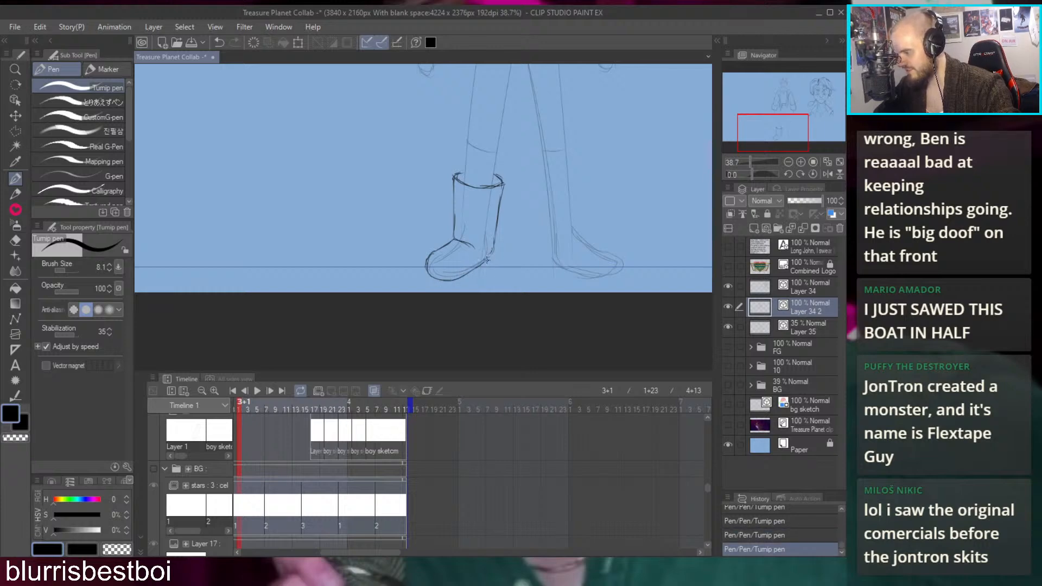
pyautogui.scroll(2, 492, 230)
pyautogui.scroll(-2, 502, 255)
pyautogui.scroll(3, 484, 226)
pyautogui.scroll(-3, 467, 228)
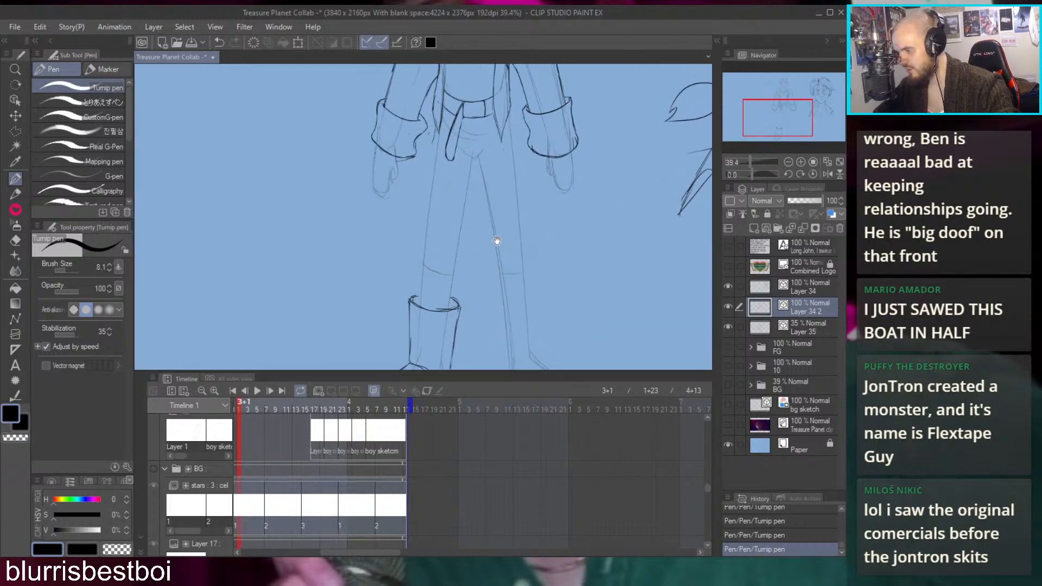
pyautogui.scroll(-2, 514, 237)
pyautogui.scroll(3, 477, 240)
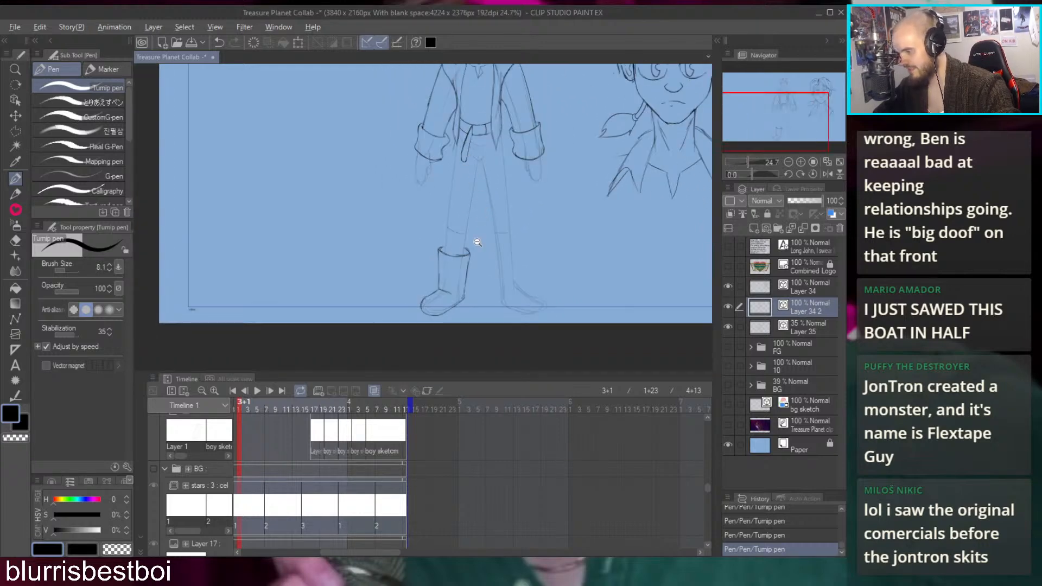
# Redraw the left boot's sole with a firmer line running from the toe up to the heel
pyautogui.moveTo(392, 311); pyautogui.dragTo(464, 229)
pyautogui.scroll(3, 479, 239)
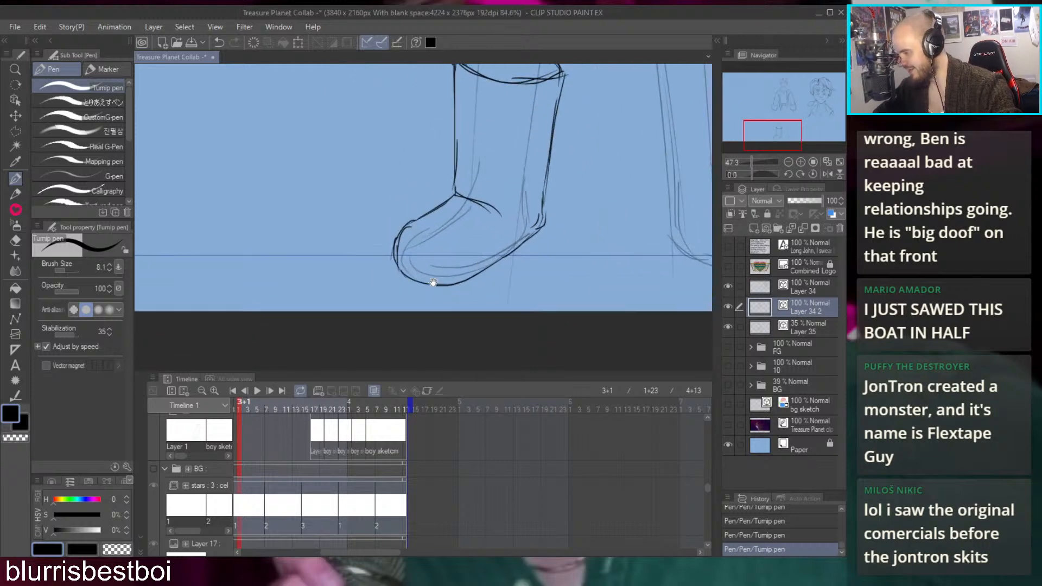
pyautogui.moveTo(408, 282)
pyautogui.mouseDown()
pyautogui.moveTo(427, 294)
pyautogui.moveTo(397, 263)
pyautogui.moveTo(417, 290)
pyautogui.moveTo(405, 282)
pyautogui.moveTo(435, 292)
pyautogui.moveTo(416, 287)
pyautogui.moveTo(493, 273)
pyautogui.mouseUp()
pyautogui.hotkey('ctrl', 'z')
pyautogui.hotkey('ctrl', 'z')
pyautogui.hotkey('ctrl', 'z')
pyautogui.scroll(3, 519, 284)
pyautogui.moveTo(382, 295)
pyautogui.mouseDown()
pyautogui.moveTo(451, 272)
pyautogui.moveTo(518, 227)
pyautogui.moveTo(559, 195)
pyautogui.moveTo(565, 169)
pyautogui.mouseUp()
pyautogui.scroll(-7, 513, 126)
pyautogui.scroll(4, 490, 259)
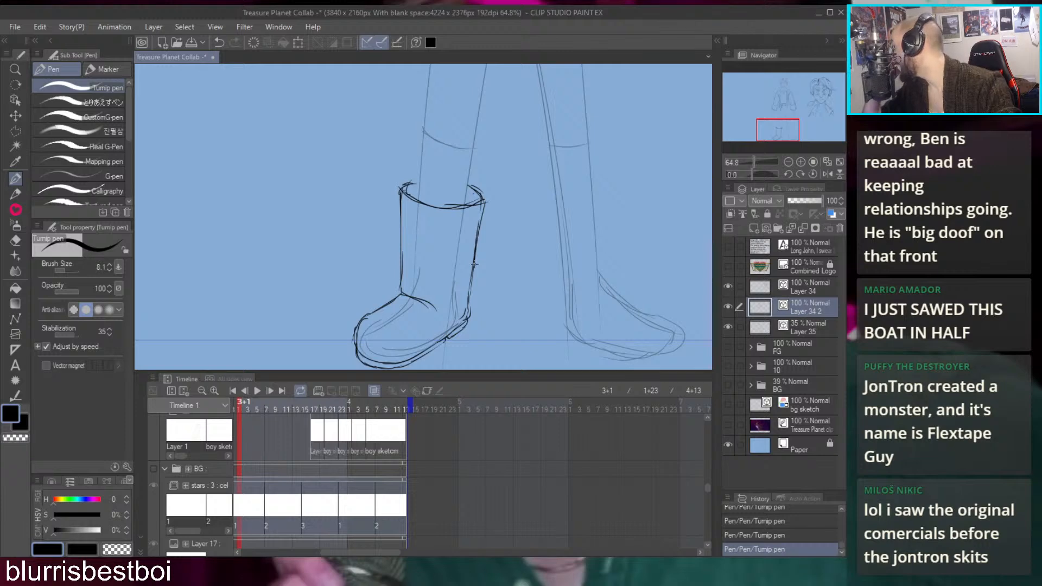
# Draw a seam line across the left boot's ankle from the instep to the heel
pyautogui.scroll(3, 404, 257)
pyautogui.moveTo(396, 257); pyautogui.dragTo(428, 268)
pyautogui.hotkey('ctrl', 'z')
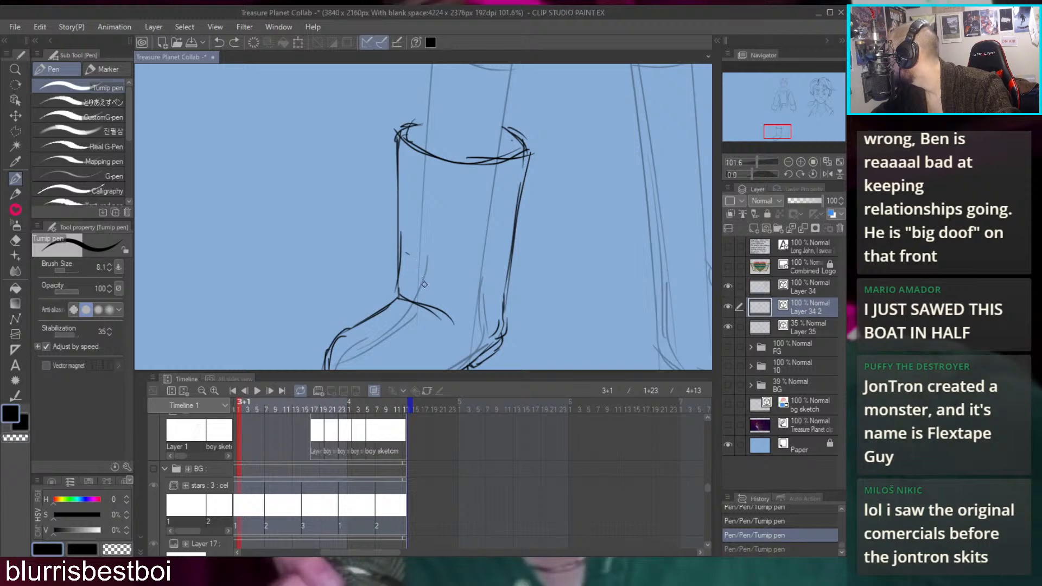
pyautogui.moveTo(442, 315); pyautogui.dragTo(506, 329)
pyautogui.moveTo(429, 309); pyautogui.dragTo(505, 328)
pyautogui.moveTo(397, 299); pyautogui.dragTo(505, 327)
# Draw the upper edge of an ankle strap above the seam on the left boot, running roughly parallel to it
pyautogui.moveTo(432, 280)
pyautogui.mouseDown()
pyautogui.moveTo(412, 274)
pyautogui.moveTo(491, 287)
pyautogui.mouseUp()
pyautogui.hotkey('ctrl', 'z')
pyautogui.hotkey('ctrl', 'z')
pyautogui.hotkey('ctrl', 'z')
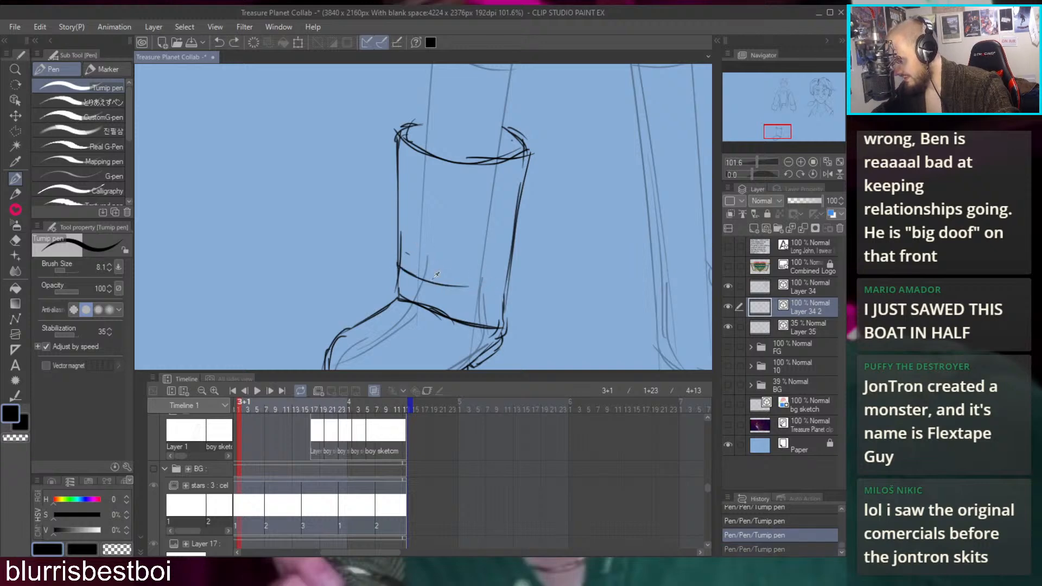
pyautogui.hotkey('ctrl', 'z')
pyautogui.moveTo(397, 263)
pyautogui.mouseDown()
pyautogui.moveTo(413, 281)
pyautogui.moveTo(507, 312)
pyautogui.mouseUp()
pyautogui.hotkey('ctrl', 'z')
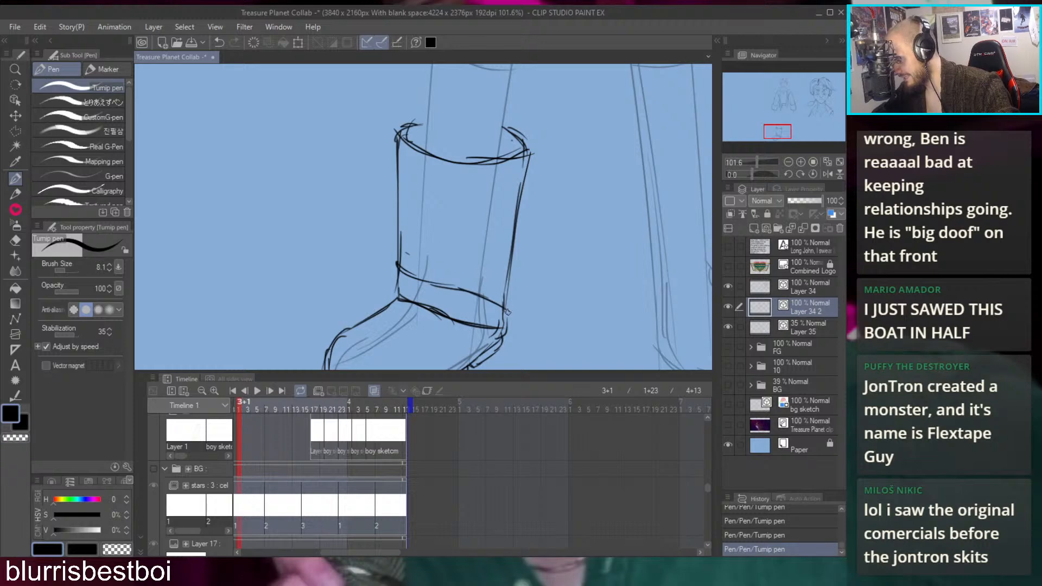
pyautogui.hotkey('ctrl', 'z')
pyautogui.moveTo(398, 265)
pyautogui.mouseDown()
pyautogui.moveTo(494, 302)
pyautogui.moveTo(487, 278)
pyautogui.mouseUp()
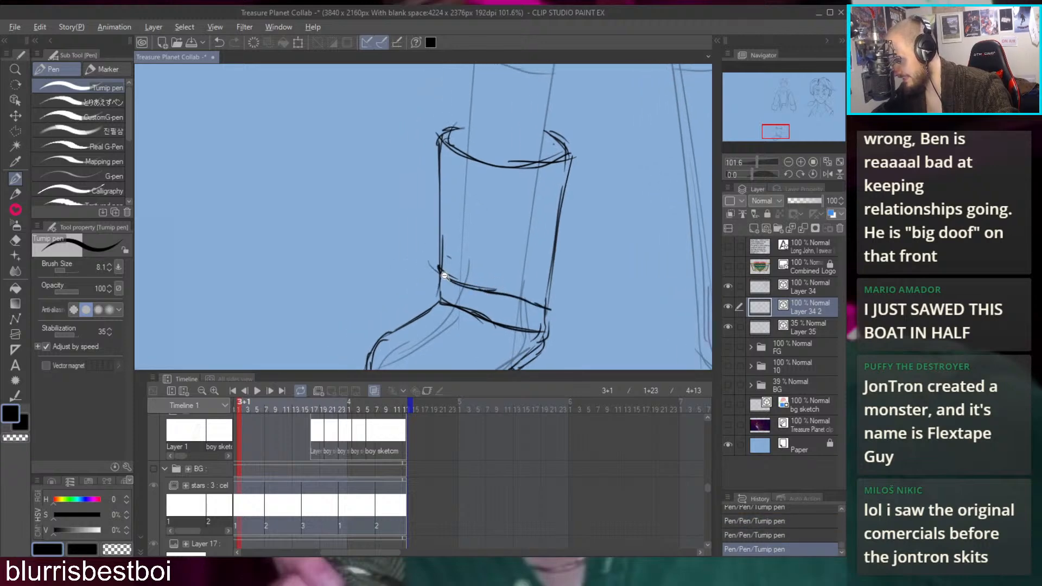
pyautogui.scroll(3, 438, 240)
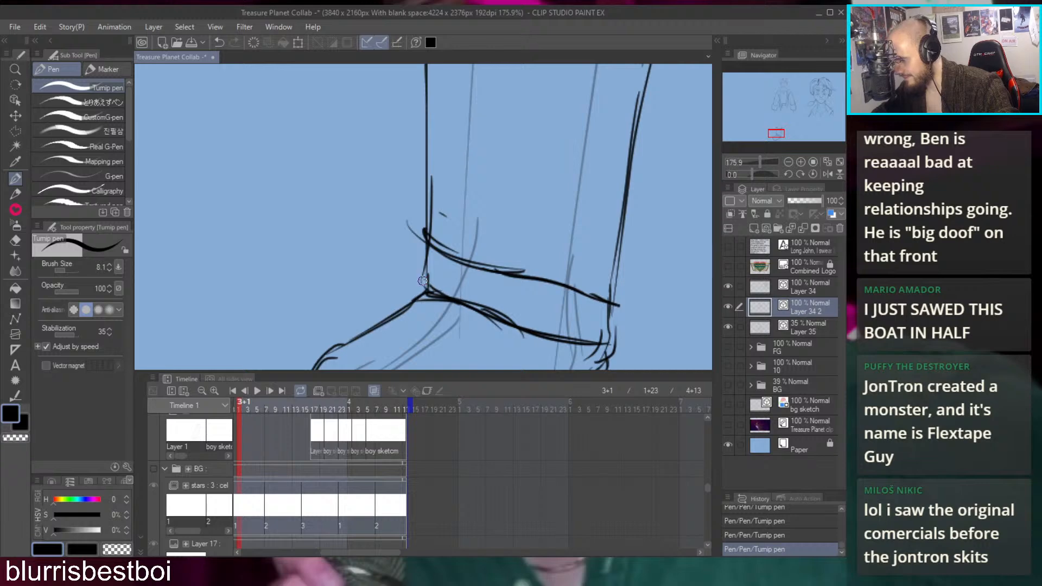
pyautogui.scroll(-5, 389, 186)
pyautogui.scroll(3, 494, 267)
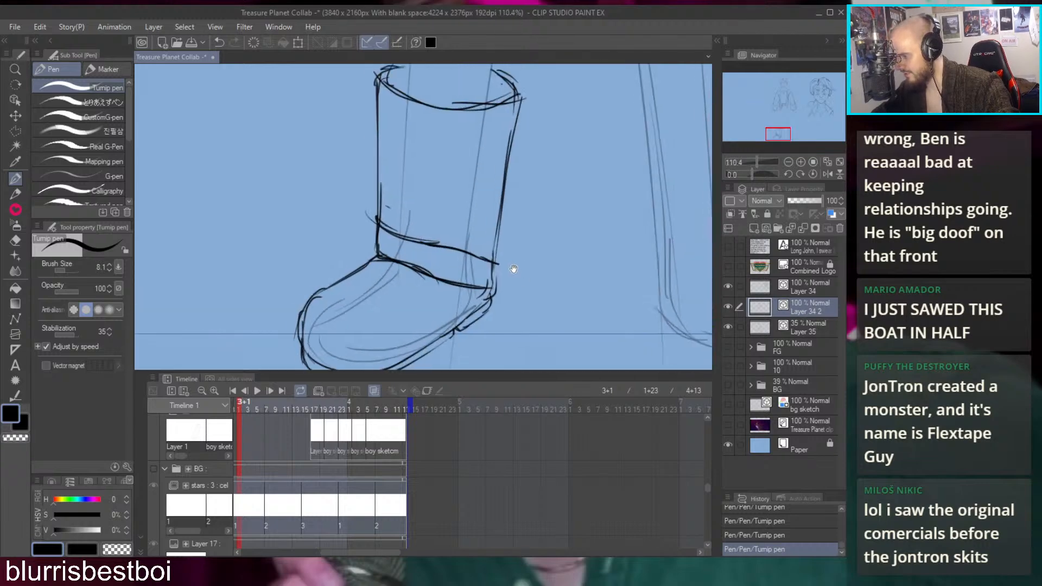
# Erase the overshooting end of the ankle strap's upper edge and redraw the stretch toward the heel
pyautogui.moveTo(448, 276); pyautogui.dragTo(494, 254)
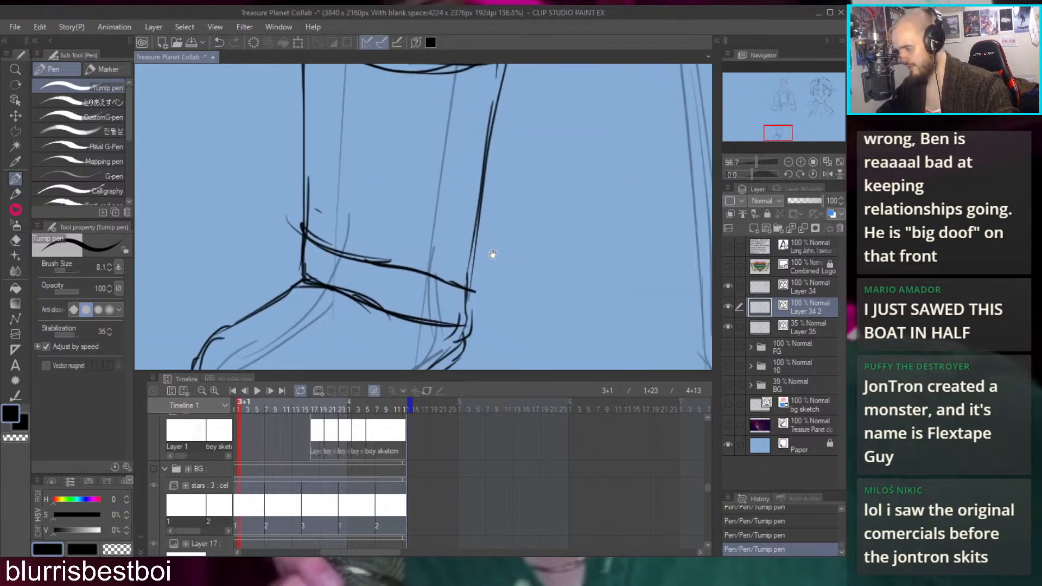
pyautogui.press('e')
pyautogui.moveTo(446, 279)
pyautogui.mouseDown()
pyautogui.moveTo(380, 263)
pyautogui.moveTo(471, 288)
pyautogui.mouseUp()
pyautogui.press('p')
pyautogui.hotkey('ctrl', 'z')
pyautogui.moveTo(380, 264); pyautogui.dragTo(435, 280)
pyautogui.moveTo(401, 269); pyautogui.dragTo(457, 290)
pyautogui.hotkey('ctrl', 'z')
pyautogui.hotkey('ctrl', 'z')
pyautogui.moveTo(365, 262); pyautogui.dragTo(442, 283)
pyautogui.moveTo(439, 281)
pyautogui.mouseDown()
pyautogui.moveTo(462, 288)
pyautogui.moveTo(483, 267)
pyautogui.moveTo(455, 231)
pyautogui.moveTo(415, 277)
pyautogui.mouseUp()
pyautogui.scroll(-5, 430, 239)
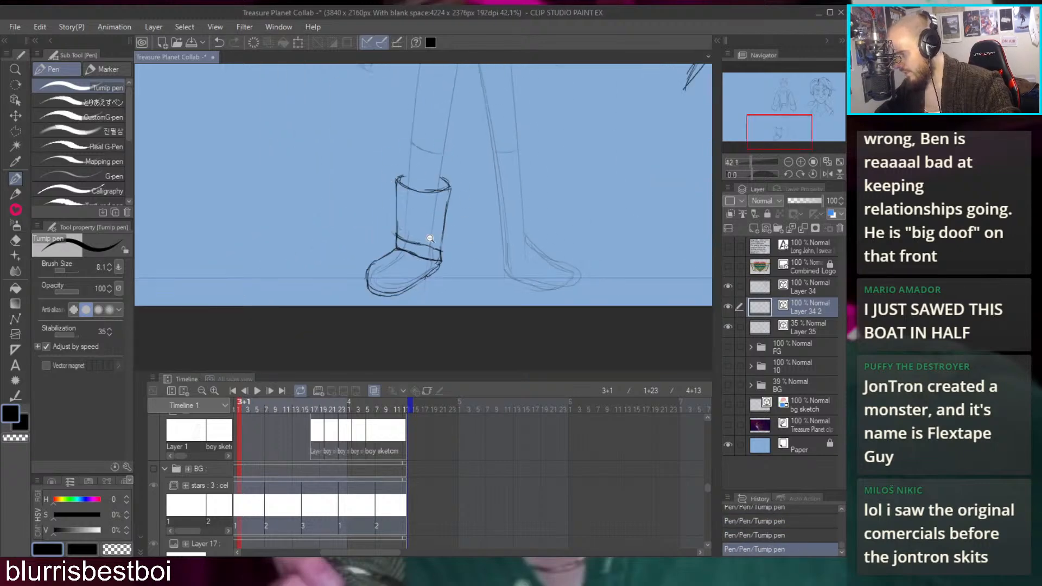
# Clean up the heel end of the ankle strap with the eraser and redraw the boot's edge there
pyautogui.scroll(4, 431, 238)
pyautogui.press('e')
pyautogui.moveTo(442, 274); pyautogui.dragTo(490, 288)
pyautogui.press('p')
pyautogui.moveTo(507, 249); pyautogui.dragTo(477, 212)
pyautogui.scroll(-4, 477, 212)
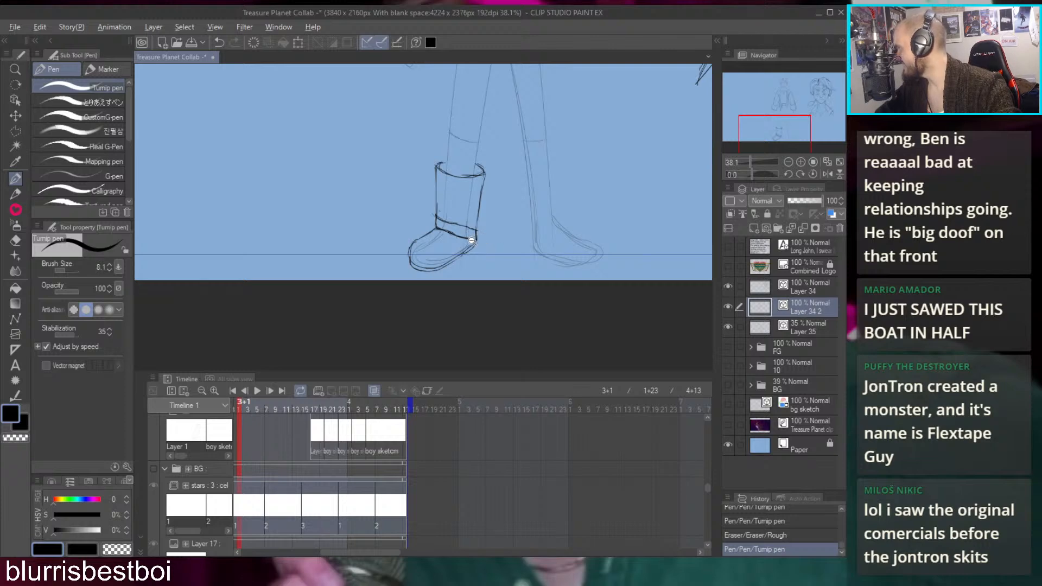
# Try to draw a straight vertical panel edge on the left boot's shaft, just inside its inner side
pyautogui.scroll(4, 471, 239)
pyautogui.moveTo(445, 184); pyautogui.dragTo(437, 260)
pyautogui.hotkey('ctrl', 'z')
pyautogui.moveTo(446, 187); pyautogui.dragTo(438, 259)
pyautogui.hotkey('ctrl', 'z')
pyautogui.moveTo(446, 187); pyautogui.dragTo(439, 261)
pyautogui.hotkey('ctrl', 'z')
pyautogui.moveTo(447, 190); pyautogui.dragTo(439, 259)
pyautogui.hotkey('ctrl', 'z')
pyautogui.hotkey('ctrl', 'z')
pyautogui.moveTo(446, 187); pyautogui.dragTo(438, 259)
pyautogui.hotkey('ctrl', 'z')
pyautogui.moveTo(446, 187); pyautogui.dragTo(438, 260)
pyautogui.hotkey('ctrl', 'z')
pyautogui.moveTo(442, 221); pyautogui.dragTo(435, 275)
pyautogui.moveTo(446, 191); pyautogui.dragTo(439, 259)
# Try to close the narrow shaft panel with a slanted top, a bottom edge and an outer side
pyautogui.moveTo(443, 206)
pyautogui.mouseDown()
pyautogui.moveTo(445, 189)
pyautogui.moveTo(473, 178)
pyautogui.mouseUp()
pyautogui.hotkey('ctrl', 'z')
pyautogui.hotkey('ctrl', 'z')
pyautogui.hotkey('ctrl', 'z')
pyautogui.hotkey('ctrl', 'z')
pyautogui.moveTo(437, 282); pyautogui.dragTo(465, 273)
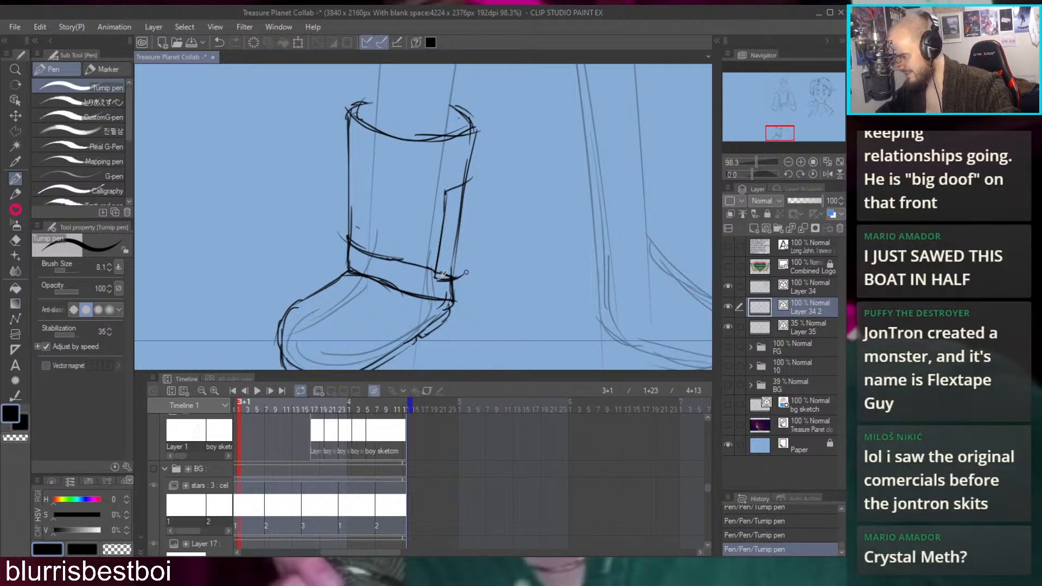
pyautogui.hotkey('ctrl', 'z')
pyautogui.press('Right')
pyautogui.press('Right')
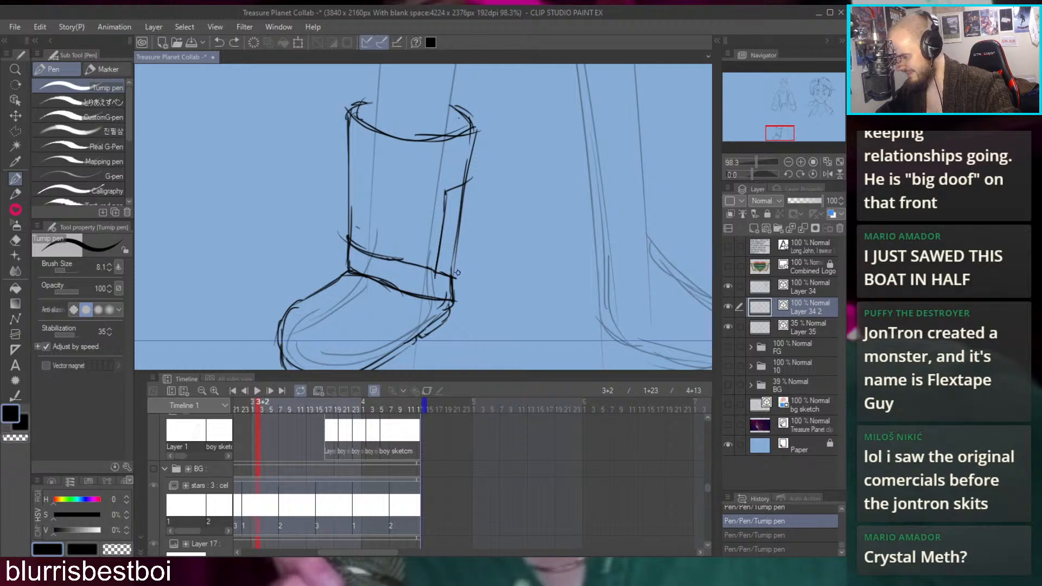
pyautogui.hotkey('ctrl', 'y')
pyautogui.hotkey('ctrl', 'y')
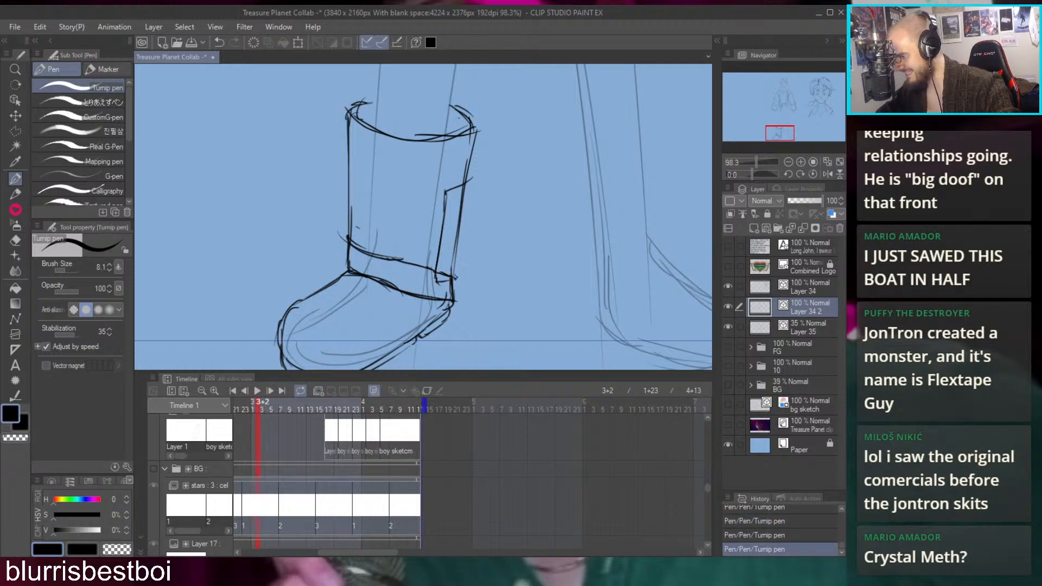
pyautogui.hotkey('ctrl', 'z')
pyautogui.hotkey('ctrl', 'z')
pyautogui.moveTo(437, 282)
pyautogui.mouseDown()
pyautogui.moveTo(456, 284)
pyautogui.moveTo(468, 181)
pyautogui.mouseUp()
pyautogui.hotkey('ctrl', 'z')
pyautogui.moveTo(457, 285); pyautogui.dragTo(469, 178)
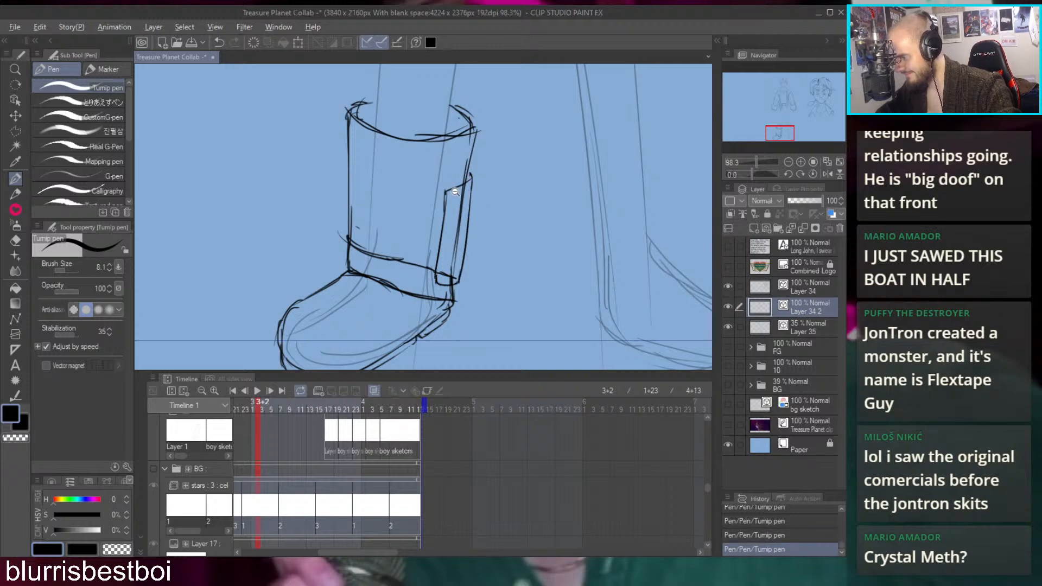
# Undo the strokes of the narrow panel on the left boot's shaft
pyautogui.scroll(-4, 455, 193)
pyautogui.moveTo(594, 180); pyautogui.dragTo(580, 217)
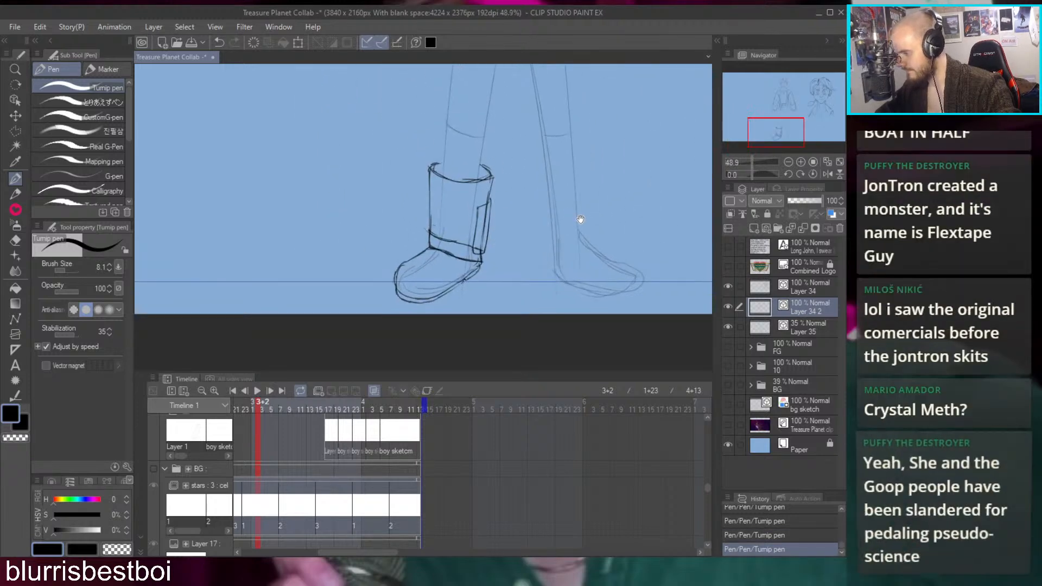
pyautogui.scroll(4, 516, 277)
pyautogui.hotkey('ctrl', 'z')
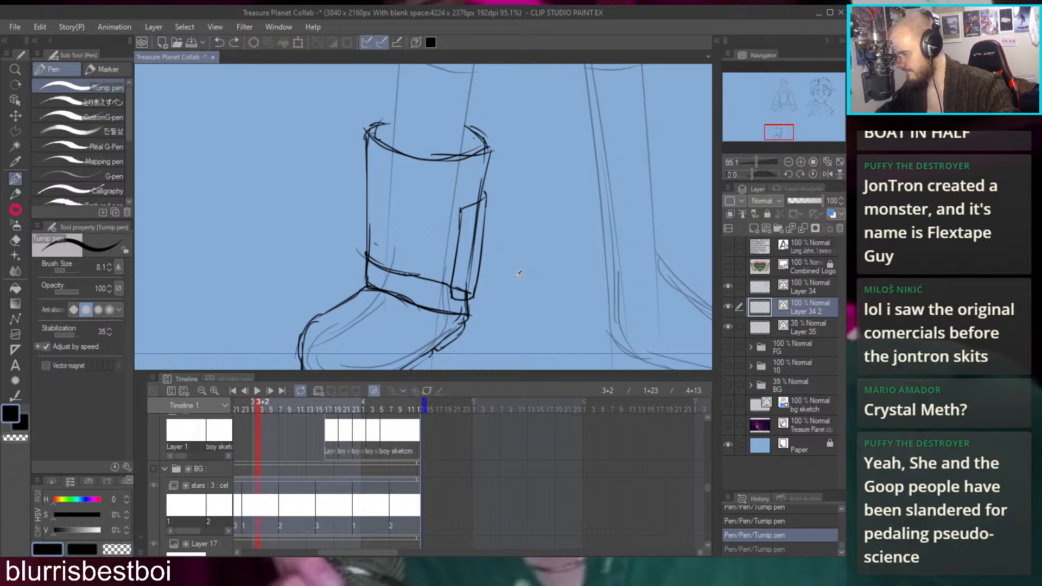
pyautogui.hotkey('ctrl', 'z')
pyautogui.hotkey('ctrl', 'z')
pyautogui.hotkey('ctrl', 'z')
pyautogui.scroll(3, 515, 281)
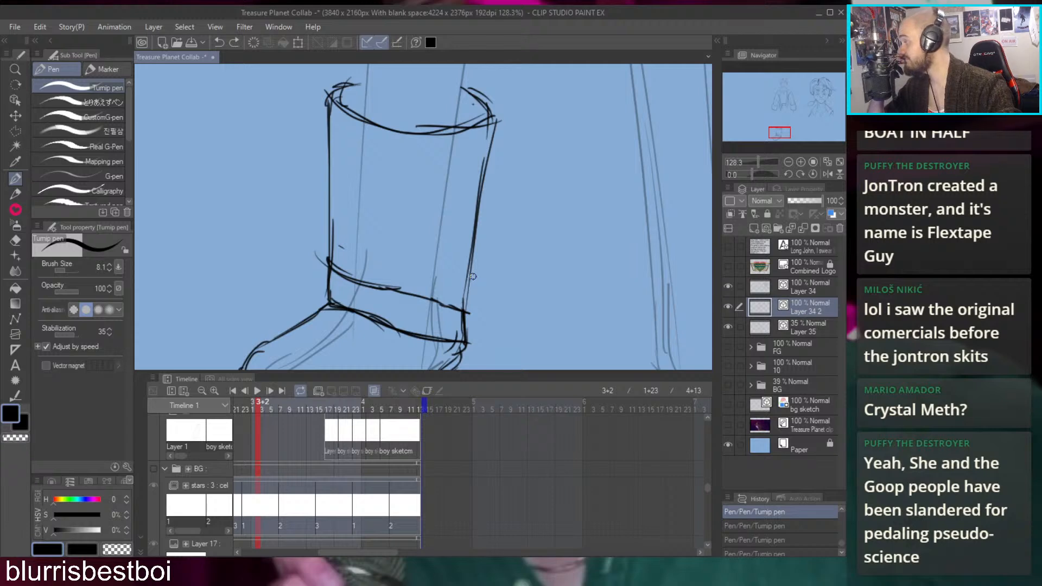
pyautogui.scroll(-6, 473, 276)
pyautogui.scroll(1, 473, 276)
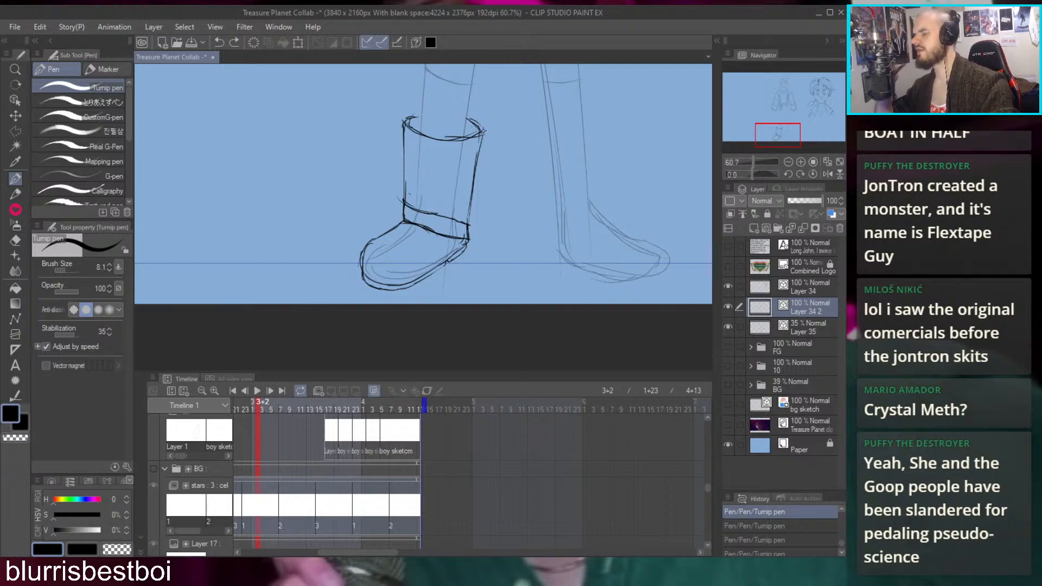
pyautogui.moveTo(495, 220); pyautogui.dragTo(495, 225)
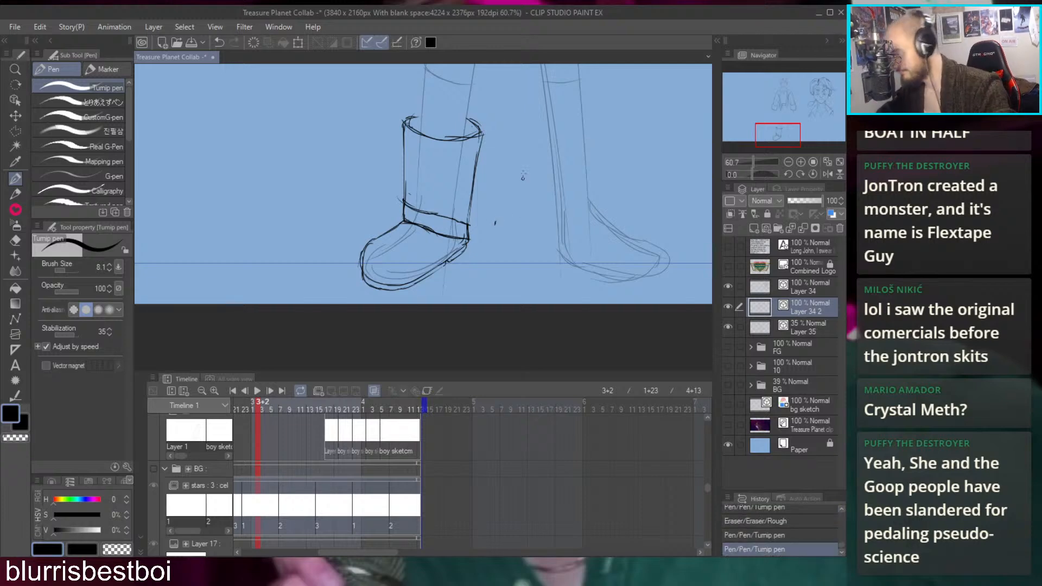
pyautogui.scroll(2, 491, 190)
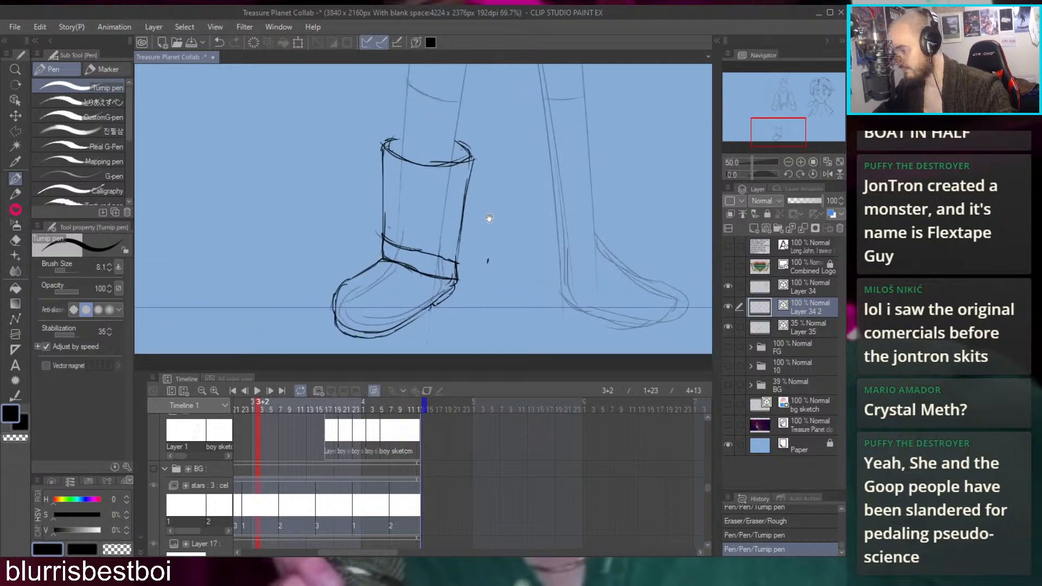
pyautogui.hotkey('ctrl', 'z')
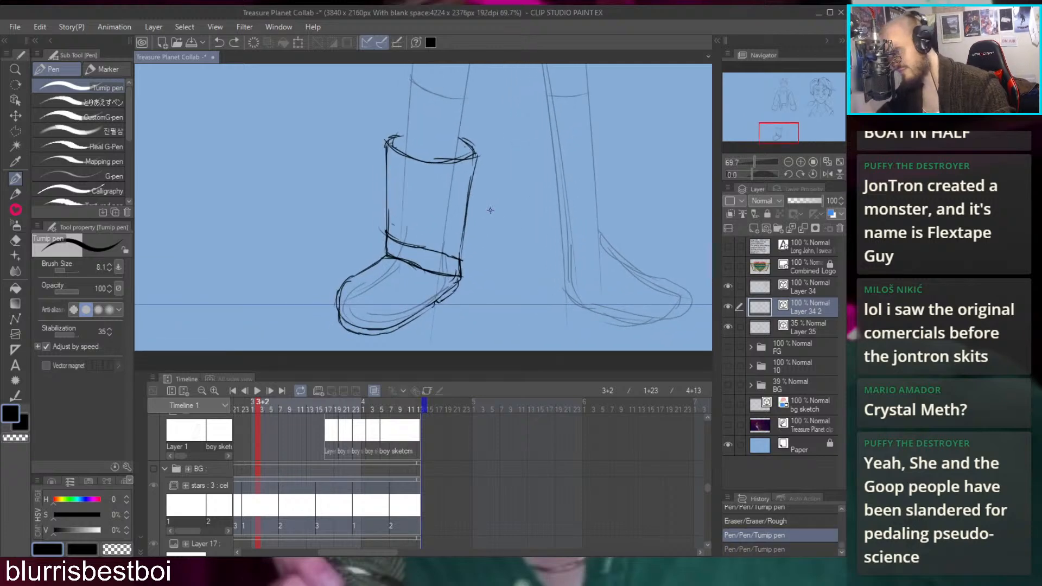
# Try to thin out the ankle strap's upper edge by erasing and redrawing it
pyautogui.press('e')
pyautogui.moveTo(396, 237); pyautogui.dragTo(488, 266)
pyautogui.scroll(-1, 402, 237)
pyautogui.scroll(5, 431, 249)
pyautogui.press('p')
pyautogui.moveTo(396, 258); pyautogui.dragTo(505, 285)
pyautogui.scroll(-4, 477, 250)
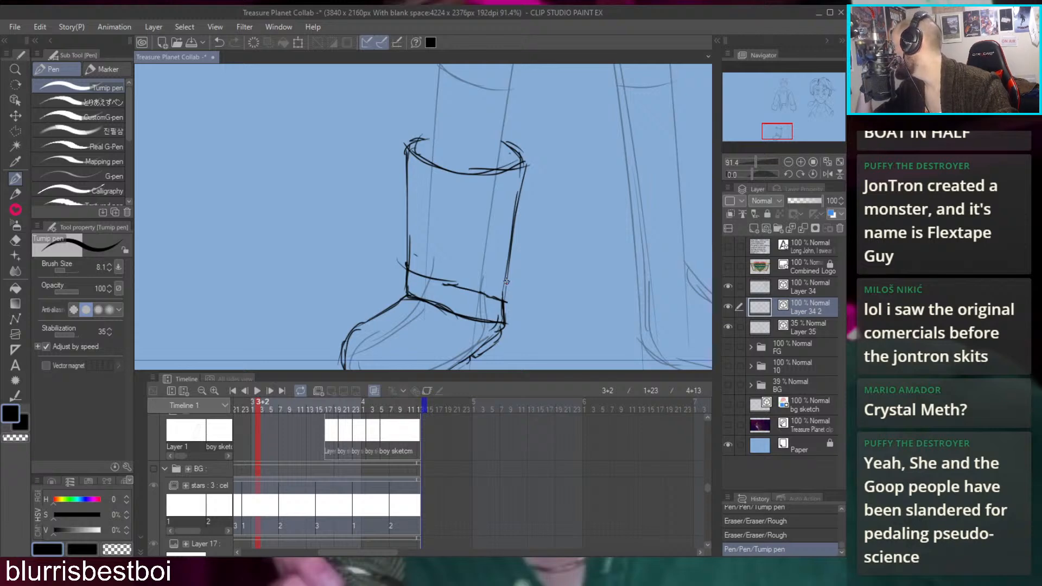
pyautogui.hotkey('ctrl', 'z')
pyautogui.hotkey('ctrl', 'z')
pyautogui.hotkey('ctrl', 'z')
pyautogui.hotkey('ctrl', 'z')
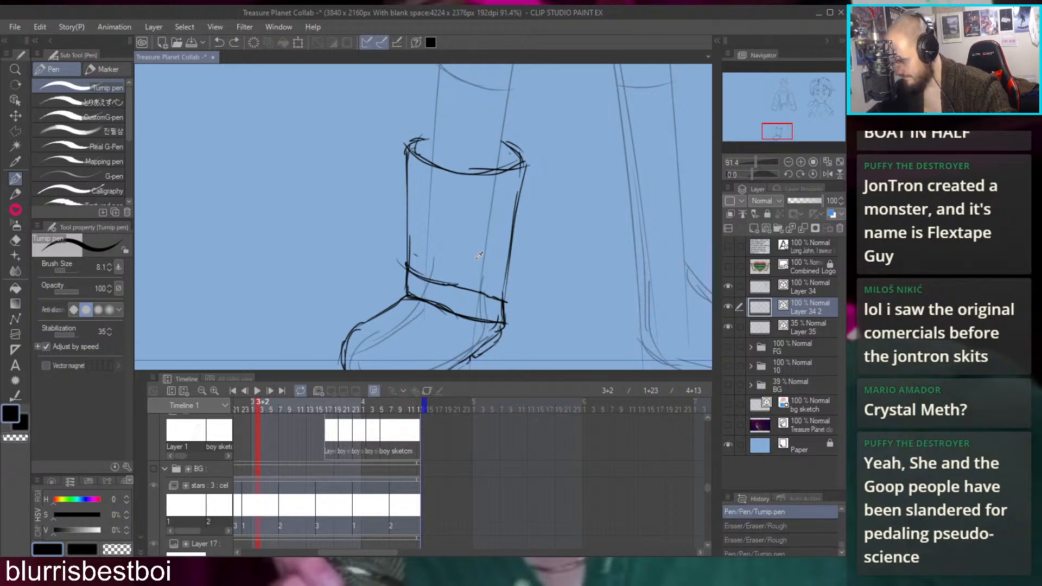
# Erase the ankle strap's upper edge on the left boot and lighten the seam below it
pyautogui.hotkey('ctrl', 'y')
pyautogui.press('e')
pyautogui.moveTo(421, 272)
pyautogui.mouseDown()
pyautogui.moveTo(462, 288)
pyautogui.moveTo(451, 289)
pyautogui.moveTo(474, 318)
pyautogui.moveTo(478, 294)
pyautogui.moveTo(492, 315)
pyautogui.moveTo(488, 293)
pyautogui.moveTo(459, 305)
pyautogui.moveTo(419, 289)
pyautogui.moveTo(453, 285)
pyautogui.moveTo(492, 301)
pyautogui.moveTo(427, 261)
pyautogui.moveTo(500, 328)
pyautogui.mouseUp()
pyautogui.press('p')
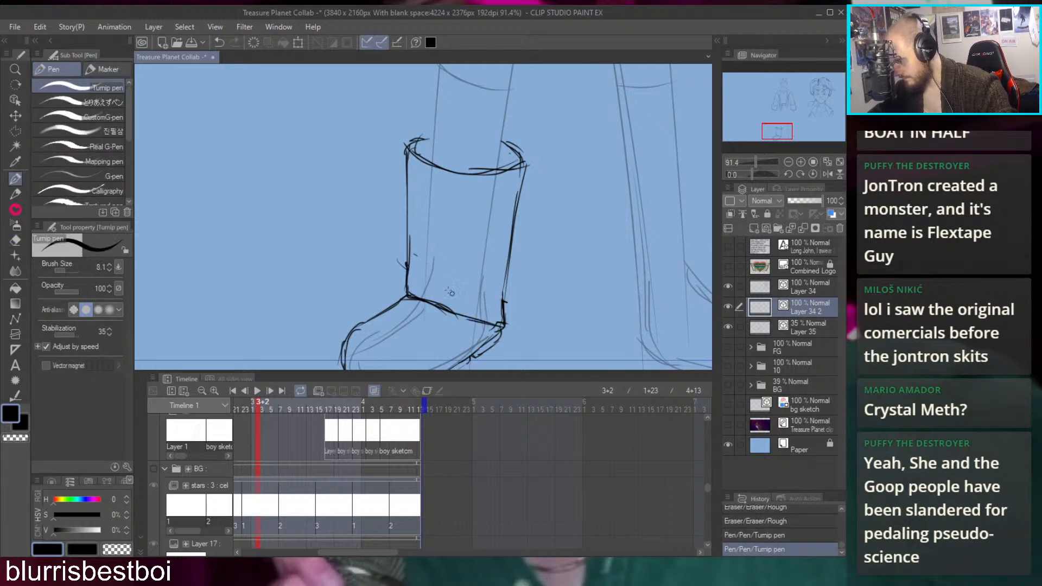
# Redraw the ankle strap's upper edge as one curve from the boot's front to its inner side, widening the strap toward the heel
pyautogui.moveTo(406, 273)
pyautogui.mouseDown()
pyautogui.moveTo(505, 305)
pyautogui.moveTo(515, 319)
pyautogui.mouseUp()
pyautogui.hotkey('ctrl', 'z')
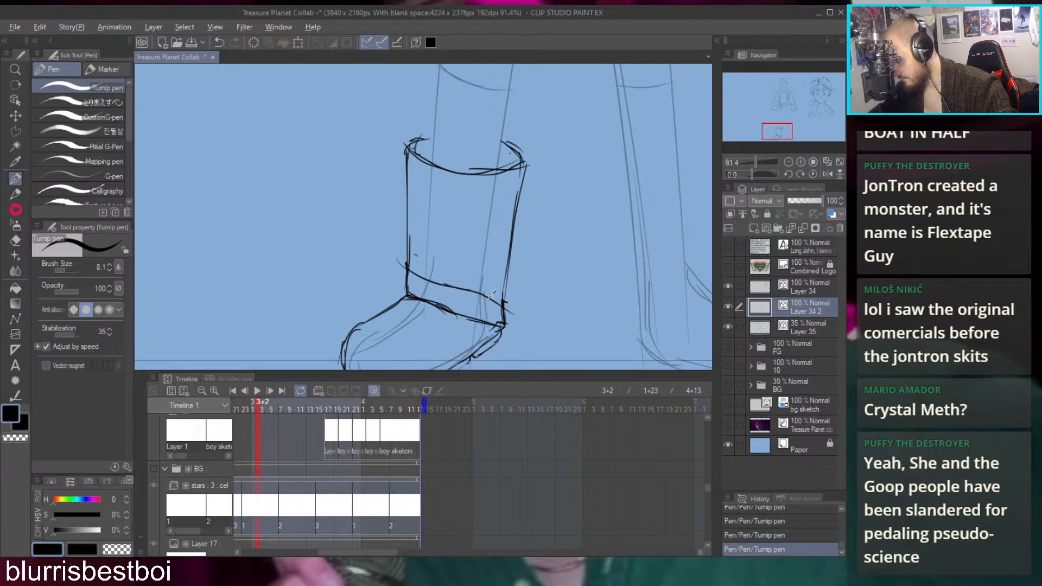
pyautogui.hotkey('ctrl', 'z')
pyautogui.hotkey('ctrl', 'z')
pyautogui.moveTo(459, 288)
pyautogui.mouseDown()
pyautogui.moveTo(507, 301)
pyautogui.moveTo(508, 288)
pyautogui.mouseUp()
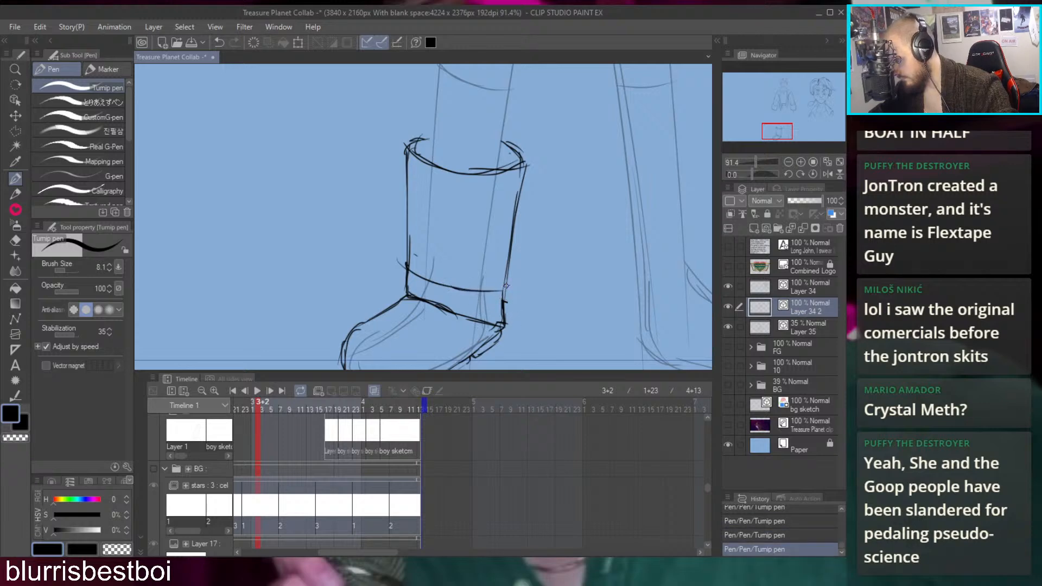
pyautogui.scroll(2, 454, 268)
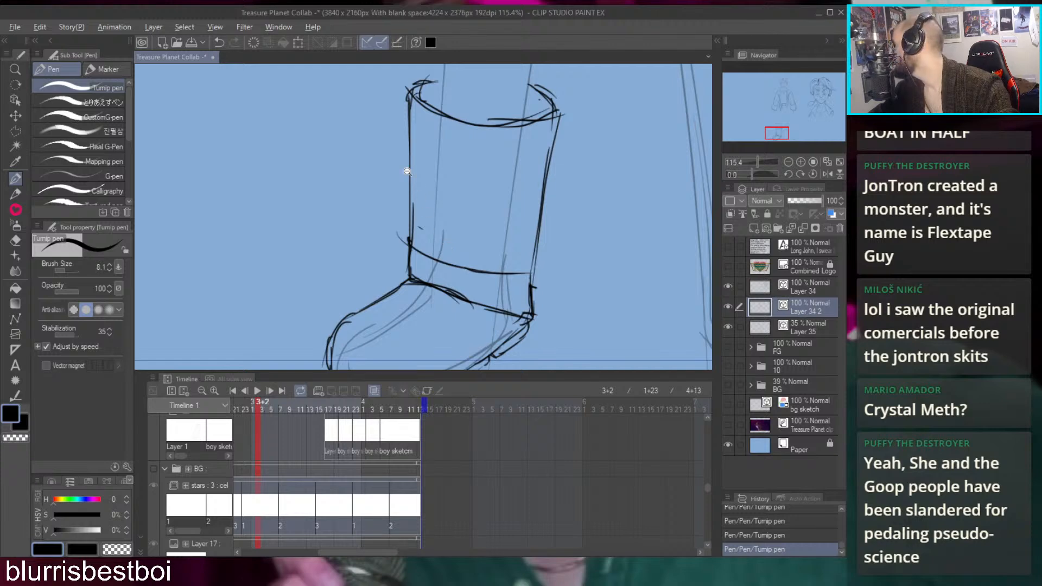
pyautogui.hotkey('ctrl', 'z')
pyautogui.hotkey('ctrl', 'z')
pyautogui.moveTo(408, 238)
pyautogui.mouseDown()
pyautogui.moveTo(520, 271)
pyautogui.moveTo(512, 264)
pyautogui.moveTo(536, 257)
pyautogui.mouseUp()
pyautogui.hotkey('ctrl', 'z')
pyautogui.hotkey('ctrl', 'z')
# Draw a rectangular buckle with an inner frame on the front part of the left boot's ankle strap
pyautogui.moveTo(478, 282); pyautogui.dragTo(439, 192)
pyautogui.scroll(2, 439, 263)
pyautogui.hotkey('ctrl', 'z')
pyautogui.moveTo(437, 271); pyautogui.dragTo(437, 201)
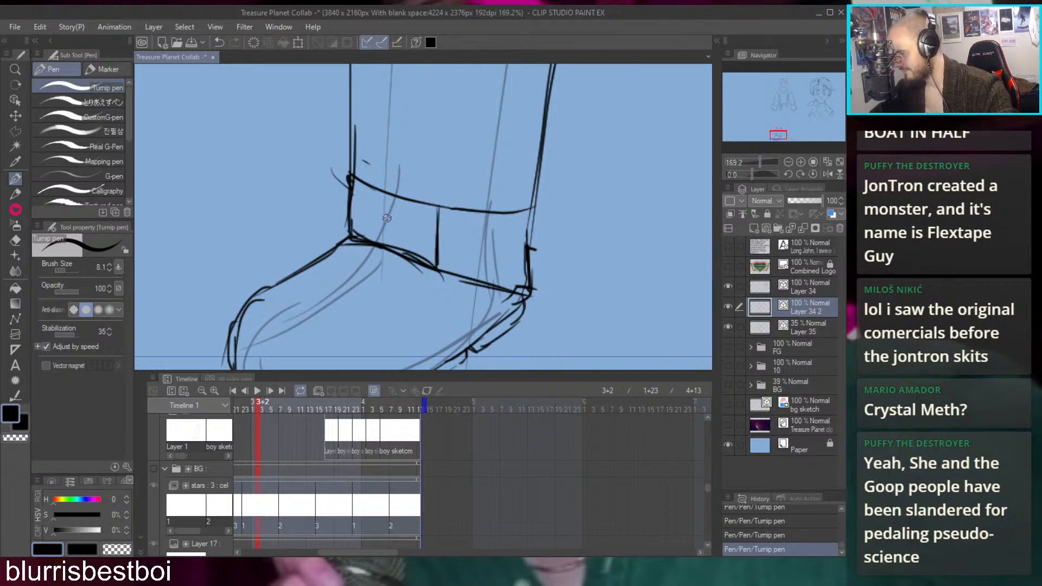
pyautogui.moveTo(373, 240)
pyautogui.mouseDown()
pyautogui.moveTo(374, 183)
pyautogui.moveTo(398, 242)
pyautogui.mouseUp()
pyautogui.scroll(-5, 507, 187)
pyautogui.scroll(3, 450, 196)
pyautogui.moveTo(378, 256)
pyautogui.mouseDown()
pyautogui.moveTo(376, 280)
pyautogui.moveTo(380, 234)
pyautogui.moveTo(436, 254)
pyautogui.moveTo(423, 298)
pyautogui.mouseUp()
pyautogui.moveTo(427, 246); pyautogui.dragTo(425, 292)
pyautogui.scroll(-10, 359, 154)
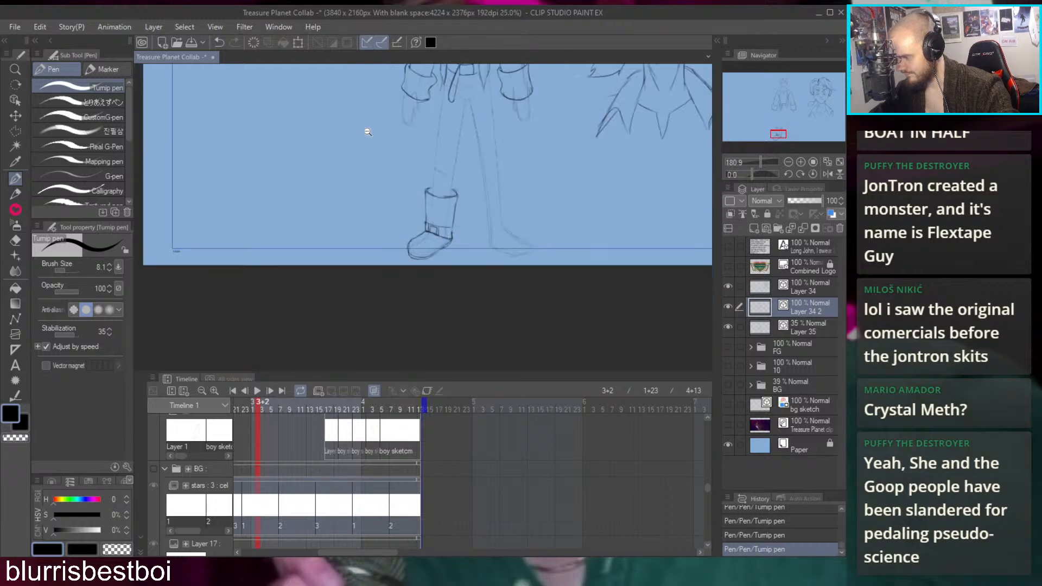
# Redraw the small raised bump where the ankle strap's buckle meets the left boot's instep
pyautogui.scroll(3, 458, 220)
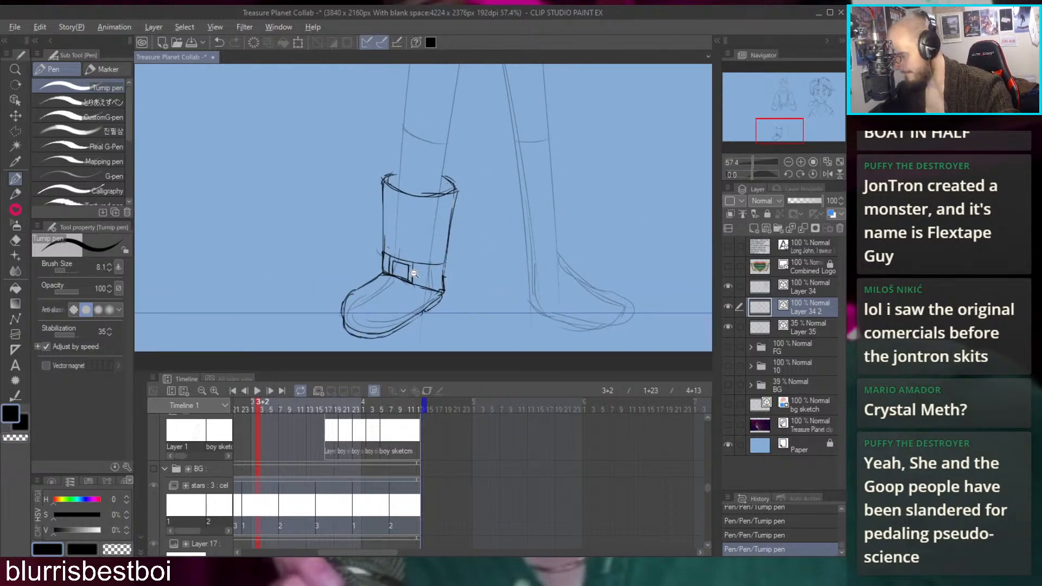
pyautogui.scroll(3, 429, 270)
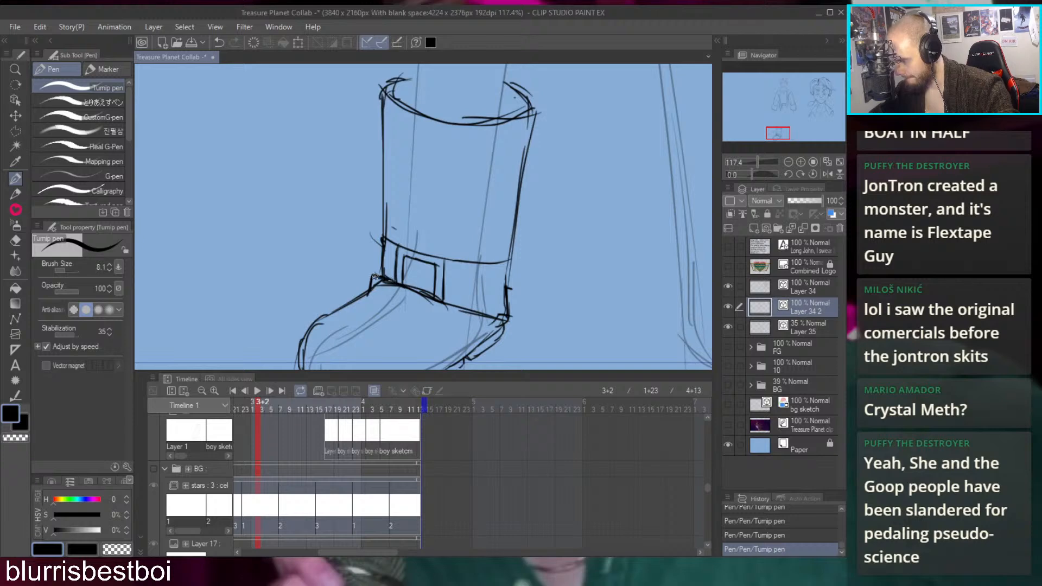
pyautogui.hotkey('ctrl', 'z')
pyautogui.hotkey('ctrl', 'z')
pyautogui.hotkey('ctrl', 'z')
pyautogui.moveTo(370, 295); pyautogui.dragTo(390, 283)
pyautogui.scroll(-4, 369, 228)
pyautogui.scroll(1, 457, 221)
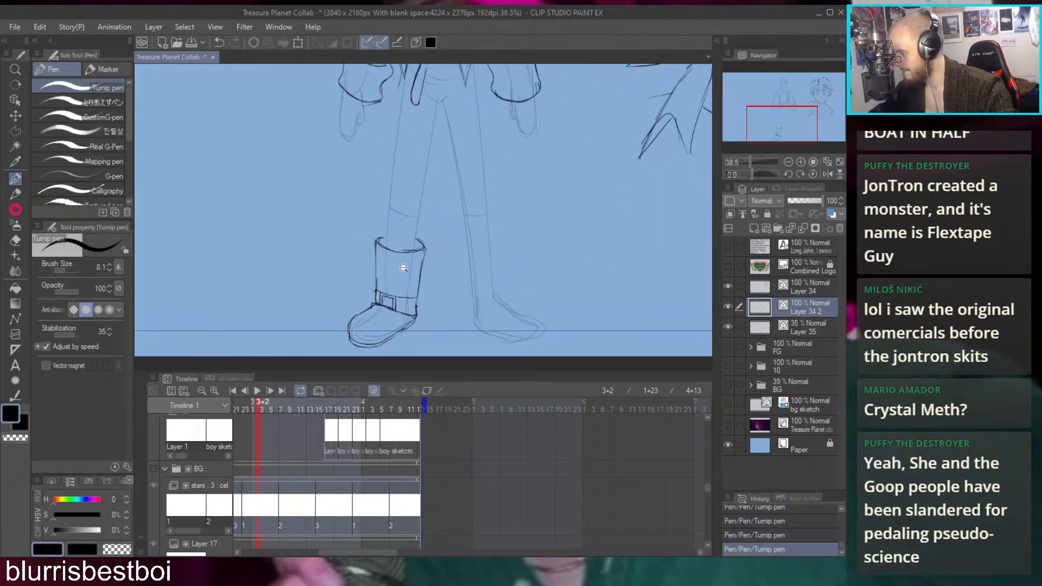
# Draw a tall raised panel with an inner contour along the inner side of the left boot's shaft, down to the strap
pyautogui.scroll(3, 400, 267)
pyautogui.moveTo(496, 205); pyautogui.dragTo(512, 239)
pyautogui.hotkey('ctrl', 'z')
pyautogui.moveTo(468, 296)
pyautogui.mouseDown()
pyautogui.moveTo(470, 205)
pyautogui.moveTo(469, 259)
pyautogui.moveTo(474, 207)
pyautogui.moveTo(491, 192)
pyautogui.moveTo(476, 198)
pyautogui.moveTo(462, 301)
pyautogui.moveTo(485, 292)
pyautogui.moveTo(498, 266)
pyautogui.moveTo(490, 292)
pyautogui.moveTo(507, 219)
pyautogui.moveTo(502, 240)
pyautogui.moveTo(472, 144)
pyautogui.moveTo(464, 308)
pyautogui.mouseUp()
pyautogui.scroll(2, 498, 216)
pyautogui.press('e')
pyautogui.moveTo(465, 182); pyautogui.dragTo(468, 196)
pyautogui.press('p')
pyautogui.moveTo(458, 293)
pyautogui.mouseDown()
pyautogui.moveTo(476, 190)
pyautogui.moveTo(495, 175)
pyautogui.moveTo(463, 291)
pyautogui.moveTo(489, 281)
pyautogui.moveTo(499, 169)
pyautogui.moveTo(491, 183)
pyautogui.mouseUp()
pyautogui.press('e')
pyautogui.press('p')
pyautogui.moveTo(495, 147); pyautogui.dragTo(486, 274)
pyautogui.hotkey('ctrl', 'z')
pyautogui.moveTo(495, 180); pyautogui.dragTo(478, 294)
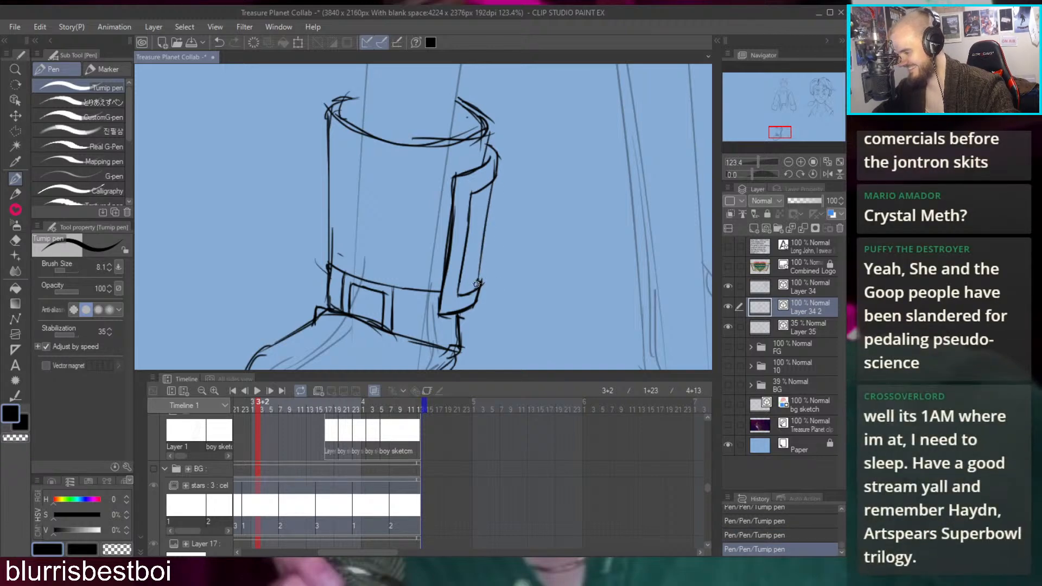
# Refine the lower outer corner of the raised panel on the left boot's shaft
pyautogui.scroll(2, 496, 249)
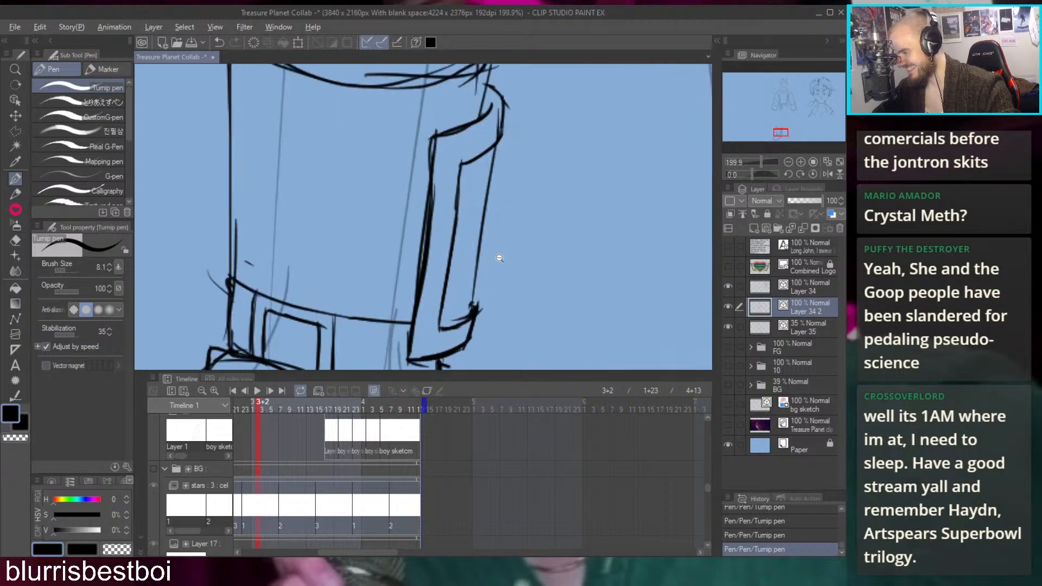
pyautogui.moveTo(470, 305); pyautogui.dragTo(503, 259)
pyautogui.hotkey('ctrl', 'z')
pyautogui.moveTo(411, 351)
pyautogui.mouseDown()
pyautogui.moveTo(475, 323)
pyautogui.moveTo(371, 227)
pyautogui.mouseUp()
pyautogui.moveTo(482, 266); pyautogui.dragTo(523, 214)
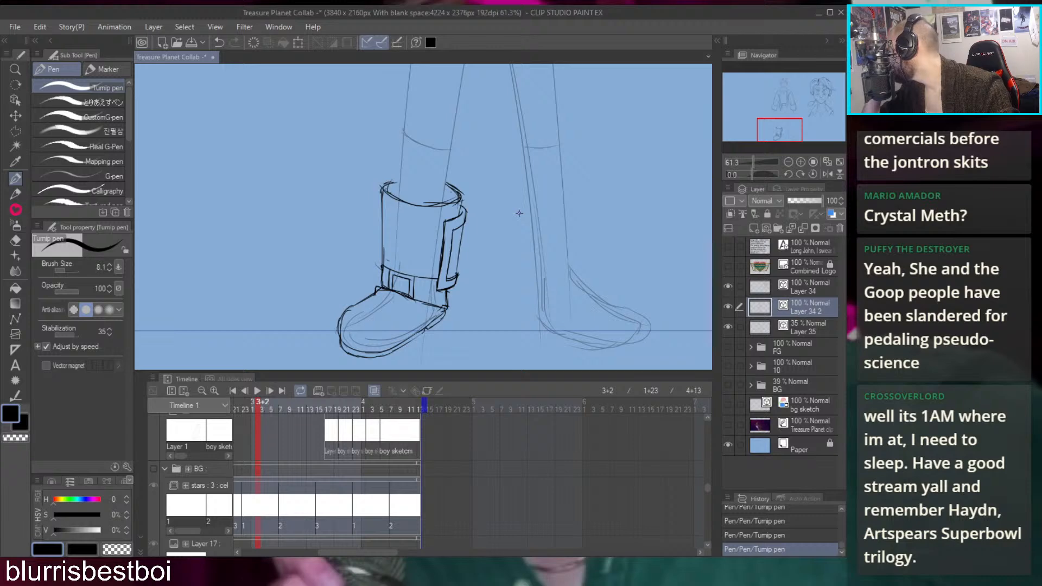
# Begin the trouser leg's outer edge just above the left boot's opening
pyautogui.scroll(-3, 519, 214)
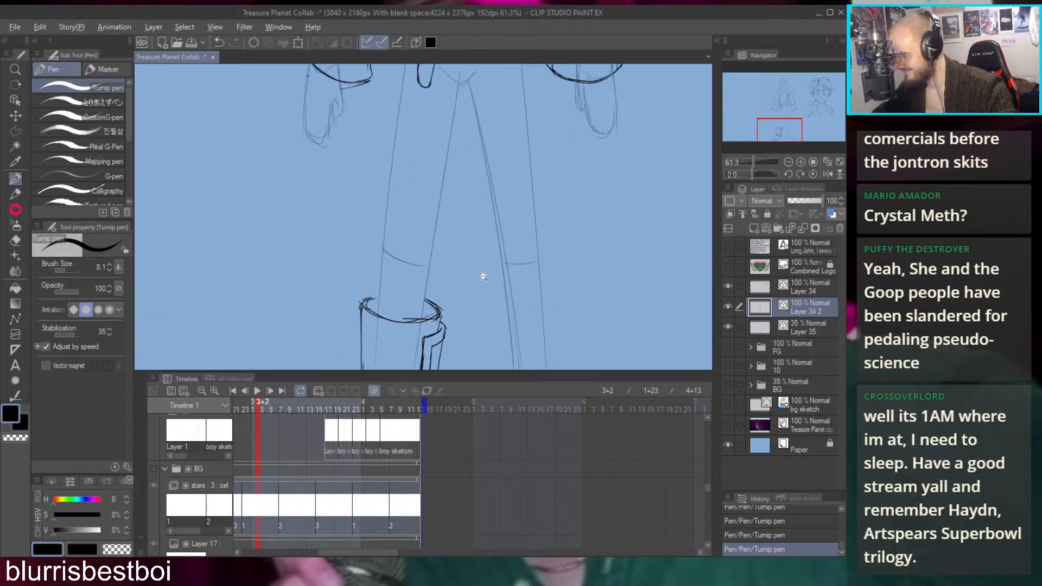
pyautogui.scroll(2, 486, 214)
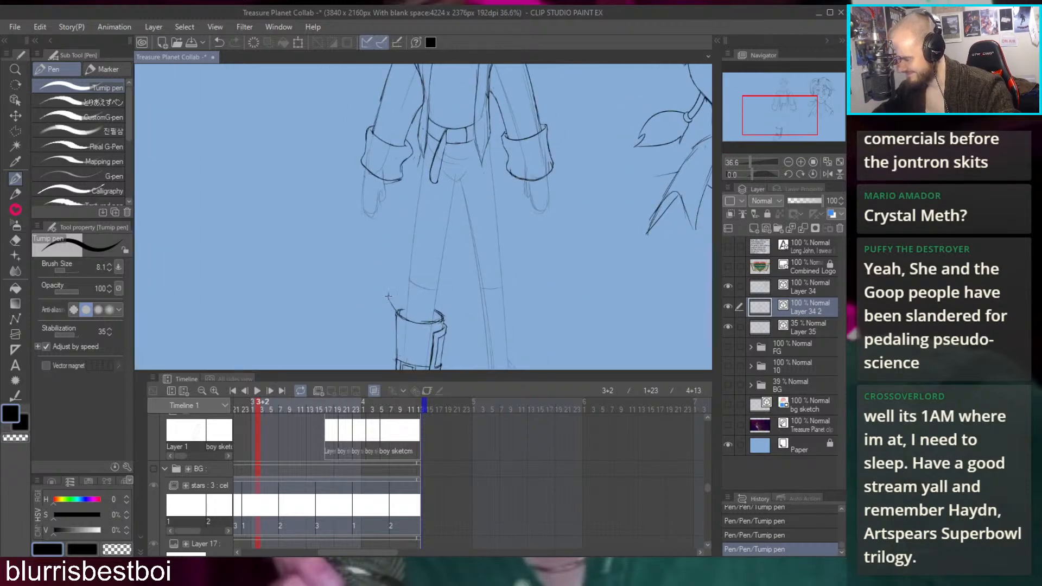
pyautogui.moveTo(385, 295); pyautogui.dragTo(417, 174)
pyautogui.hotkey('ctrl', 'z')
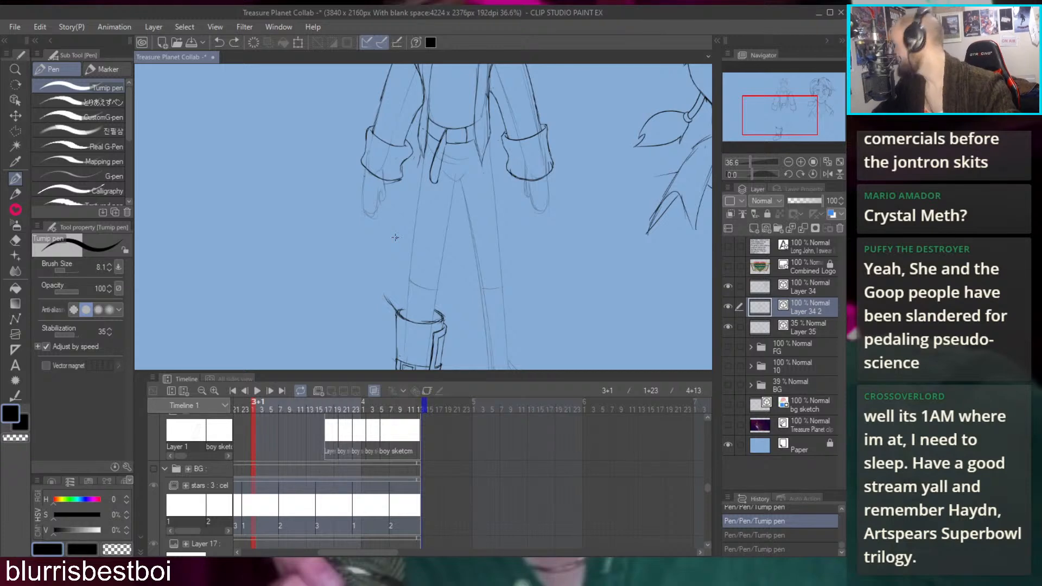
# Try to sketch the flared outer edge of the trouser leg above the boot with the Turnip pen
pyautogui.hotkey('ctrl', 'z')
pyautogui.hotkey('ctrl', 'z')
pyautogui.hotkey('ctrl', 'z')
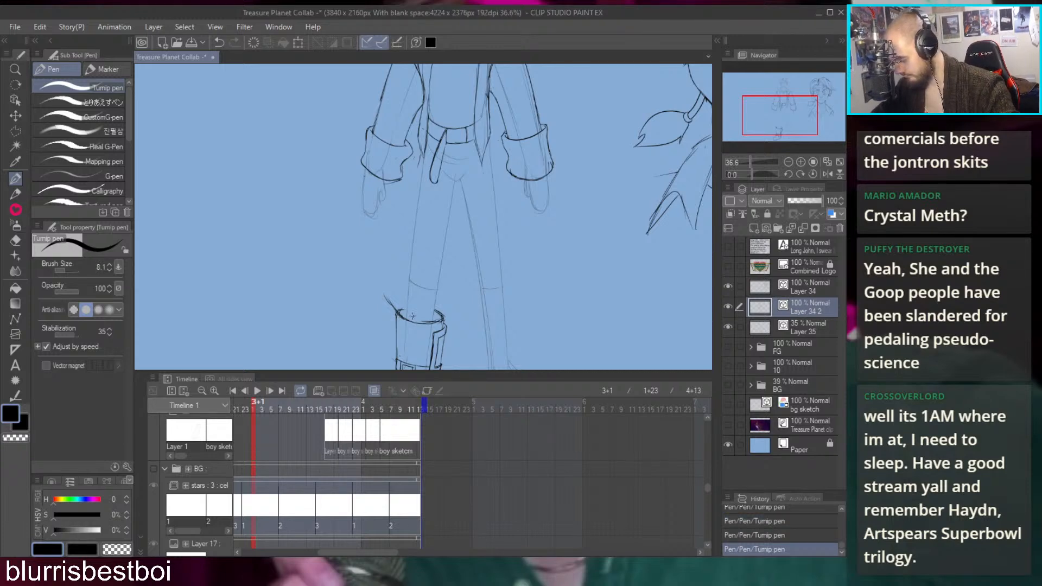
pyautogui.moveTo(400, 314)
pyautogui.mouseDown()
pyautogui.moveTo(388, 308)
pyautogui.moveTo(390, 266)
pyautogui.moveTo(409, 215)
pyautogui.mouseUp()
pyautogui.hotkey('ctrl', 'z')
pyautogui.moveTo(380, 295); pyautogui.dragTo(397, 225)
pyautogui.hotkey('ctrl', 'z')
pyautogui.moveTo(439, 319)
pyautogui.mouseDown()
pyautogui.moveTo(429, 309)
pyautogui.moveTo(445, 303)
pyautogui.moveTo(434, 239)
pyautogui.moveTo(440, 293)
pyautogui.mouseUp()
pyautogui.hotkey('ctrl', 'z')
pyautogui.hotkey('ctrl', 'z')
pyautogui.hotkey('ctrl', 'z')
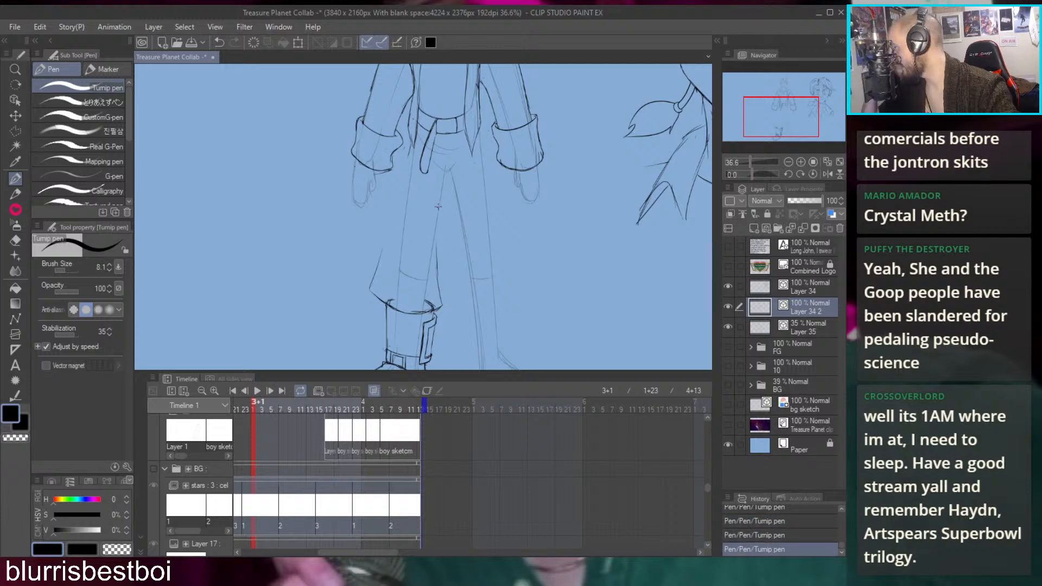
# Undo the inner leg line and redraw the inner hem corner of the trouser leg over the boot top
pyautogui.hotkey('ctrl', 'z')
pyautogui.hotkey('ctrl', 'z')
pyautogui.hotkey('ctrl', 'z')
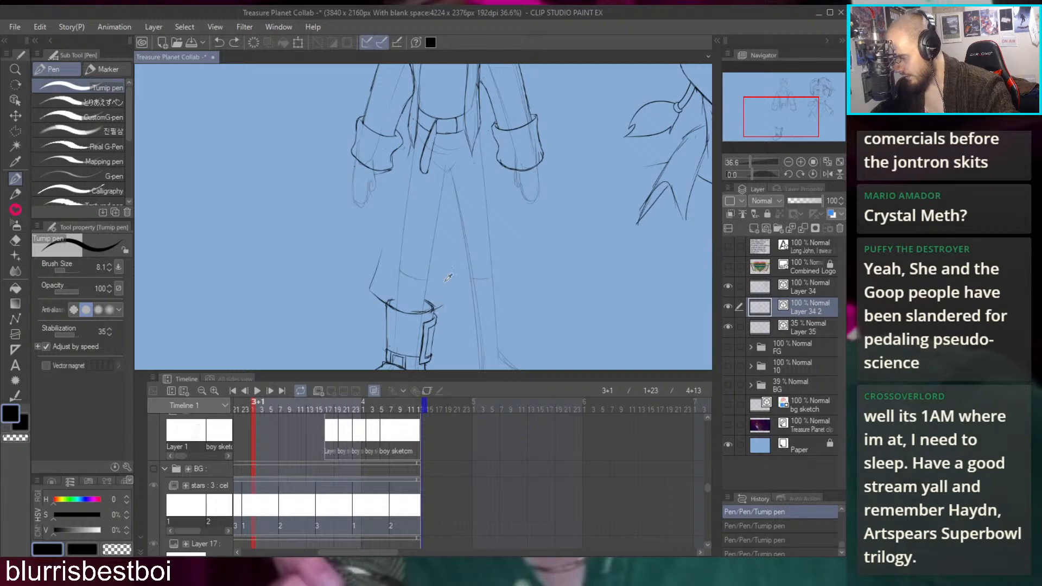
pyautogui.moveTo(442, 307); pyautogui.dragTo(444, 293)
pyautogui.press('Left')
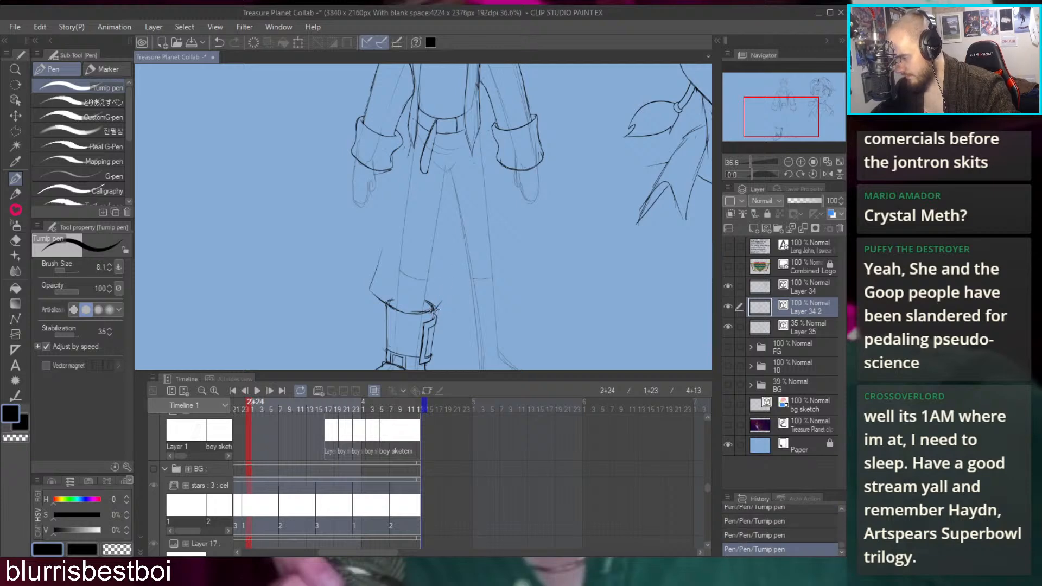
pyautogui.hotkey('ctrl', 'z')
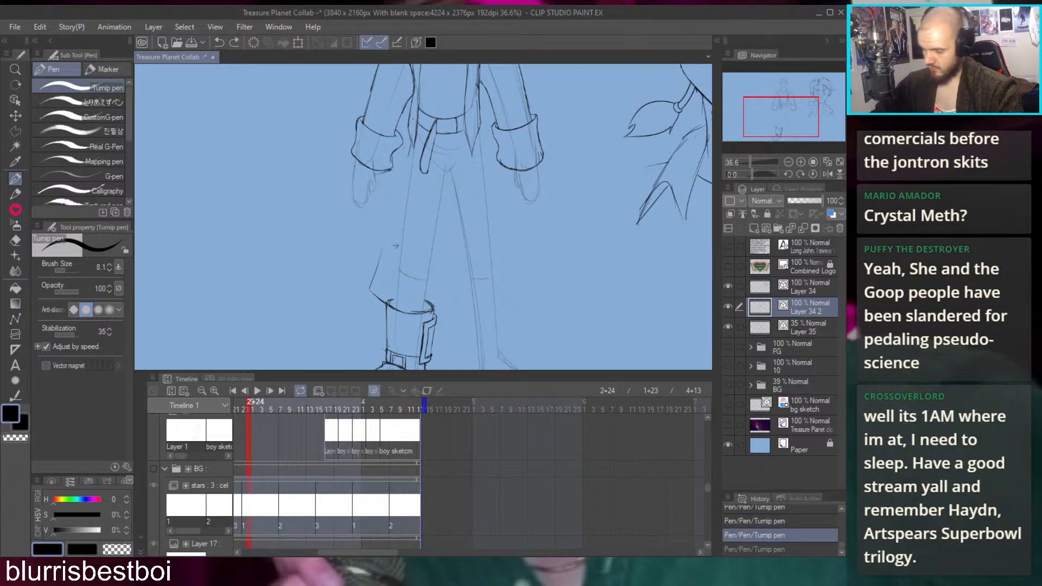
pyautogui.moveTo(443, 306); pyautogui.dragTo(441, 294)
pyautogui.hotkey('ctrl', 'z')
pyautogui.hotkey('ctrl', 'z')
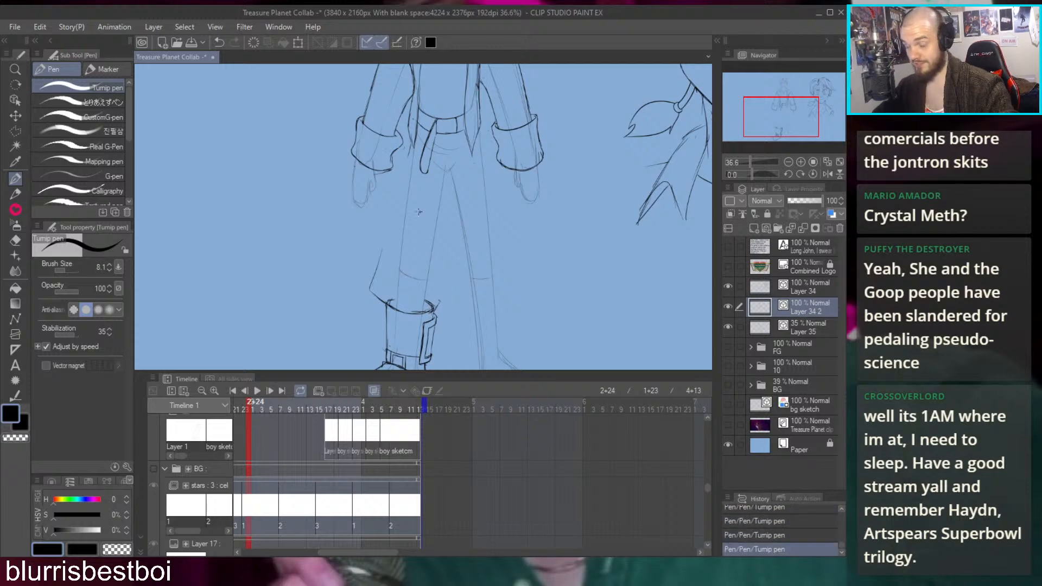
# Draw the inner edge of the booted trouser leg from the crotch down to the hem corner
pyautogui.hotkey('ctrl', 'z')
pyautogui.moveTo(441, 209); pyautogui.dragTo(438, 282)
pyautogui.press(',')
pyautogui.hotkey('ctrl', 'z')
pyautogui.moveTo(441, 191); pyautogui.dragTo(438, 286)
pyautogui.hotkey('ctrl', 'z')
pyautogui.hotkey('ctrl', 'y')
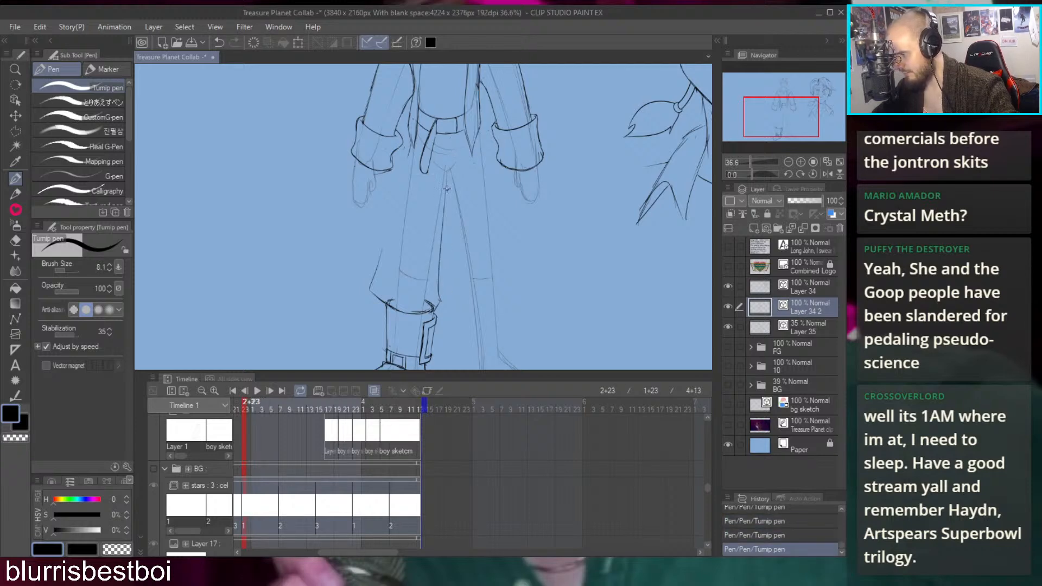
pyautogui.hotkey('ctrl', 'z')
pyautogui.moveTo(445, 179)
pyautogui.mouseDown()
pyautogui.moveTo(457, 277)
pyautogui.moveTo(456, 207)
pyautogui.moveTo(504, 300)
pyautogui.mouseUp()
pyautogui.scroll(2, 454, 235)
pyautogui.scroll(-3, 458, 233)
pyautogui.scroll(3, 477, 228)
pyautogui.scroll(-2, 505, 300)
pyautogui.hotkey('ctrl', 'z')
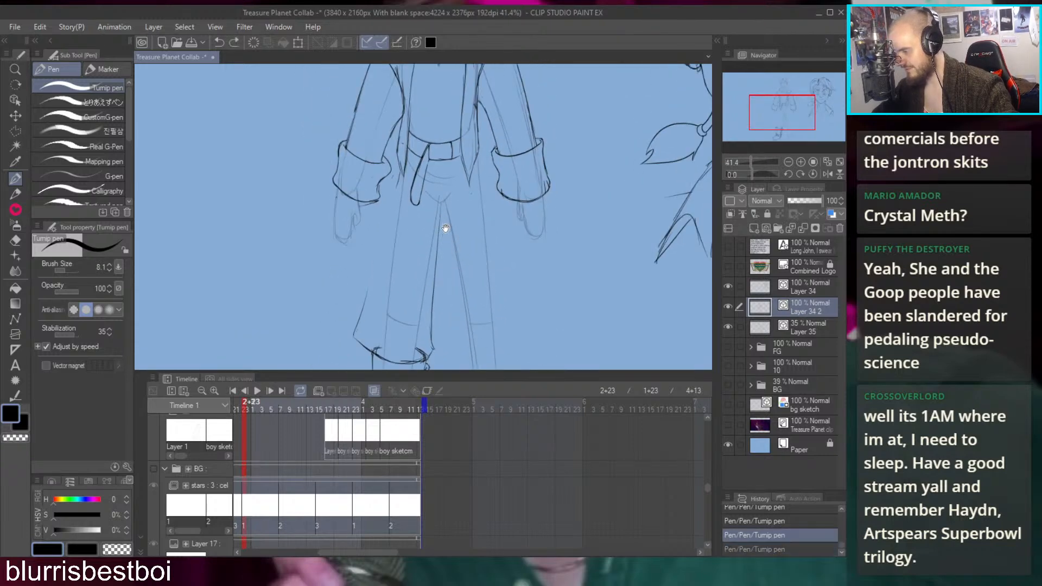
# Erase the flared outer edge of the trouser leg above the boot and return to the pen
pyautogui.moveTo(398, 275); pyautogui.dragTo(450, 250)
pyautogui.press('e')
pyautogui.moveTo(407, 324)
pyautogui.mouseDown()
pyautogui.moveTo(418, 256)
pyautogui.moveTo(402, 353)
pyautogui.mouseUp()
pyautogui.press('p')
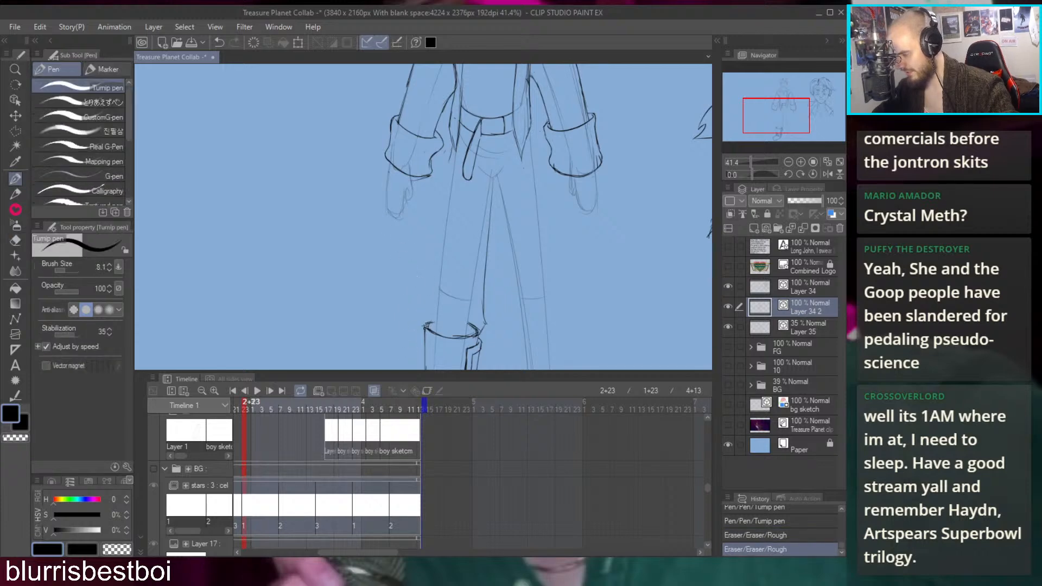
# Redraw the outer flare of the trouser leg, bulging outward and tapering back in at the boot top
pyautogui.moveTo(427, 326)
pyautogui.mouseDown()
pyautogui.moveTo(407, 296)
pyautogui.moveTo(434, 228)
pyautogui.mouseUp()
pyautogui.hotkey('ctrl', 'z')
pyautogui.hotkey('ctrl', 'y')
pyautogui.hotkey('ctrl', 'z')
pyautogui.moveTo(408, 304); pyautogui.dragTo(433, 214)
pyautogui.hotkey('ctrl', 'z')
pyautogui.hotkey('ctrl', 'y')
pyautogui.hotkey('ctrl', 'z')
pyautogui.moveTo(406, 299); pyautogui.dragTo(424, 236)
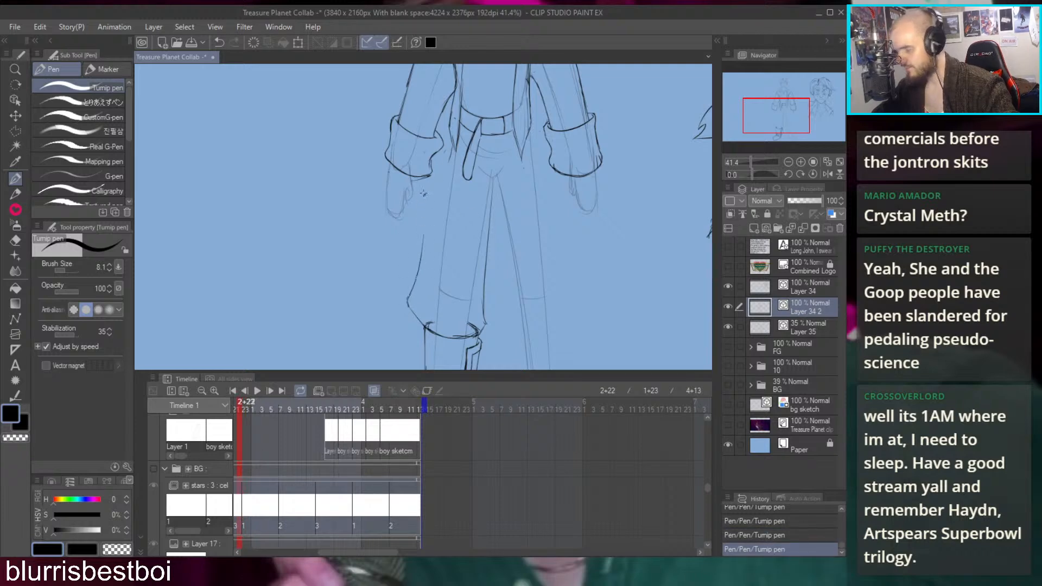
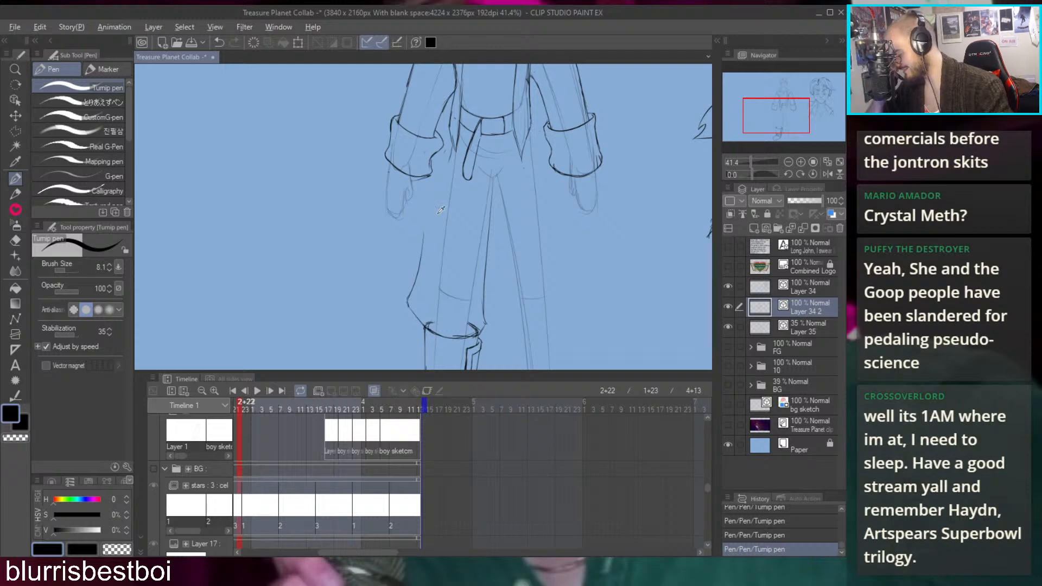
# Replace the upper outer leg line with one running from the jacket's edge down to the flared hem
pyautogui.hotkey('ctrl', 'z')
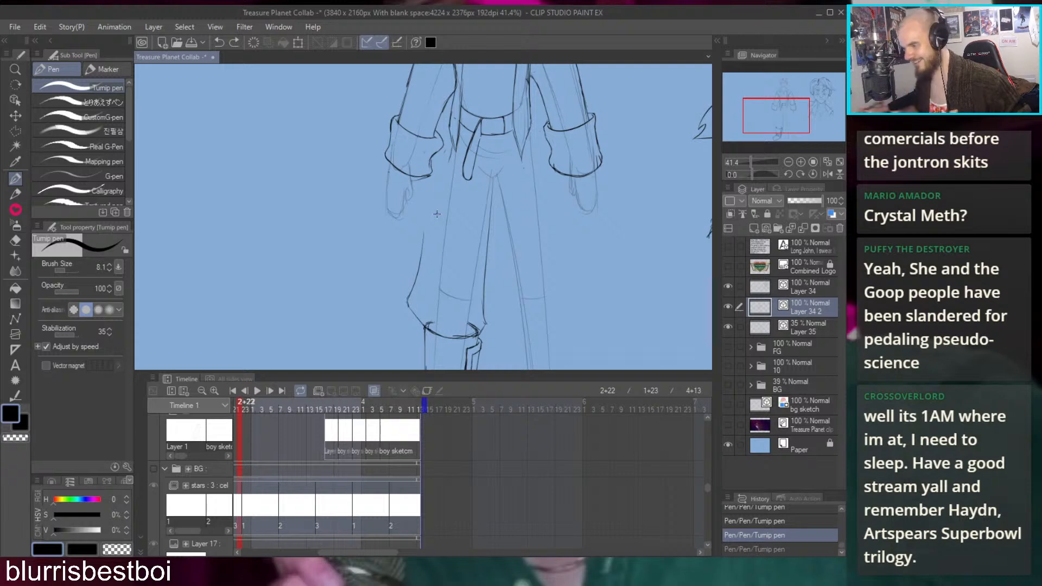
pyautogui.moveTo(537, 212); pyautogui.dragTo(493, 200)
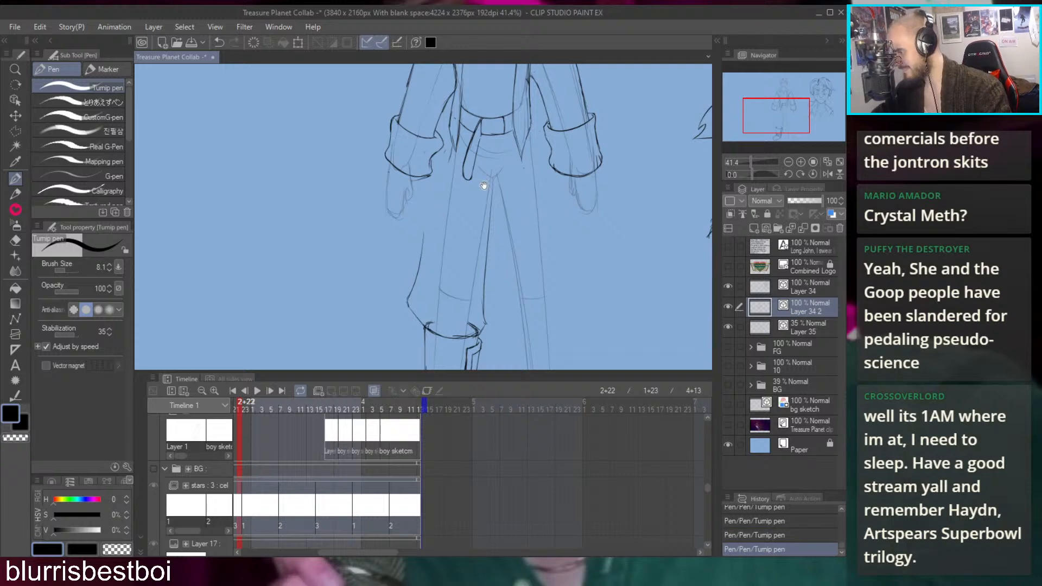
pyautogui.scroll(1, 494, 200)
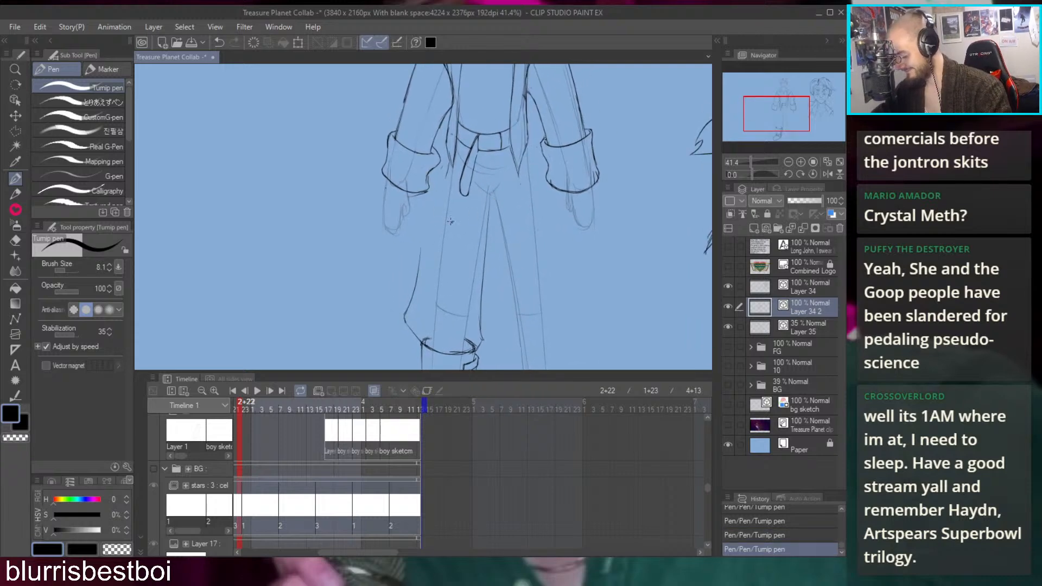
pyautogui.scroll(2, 442, 224)
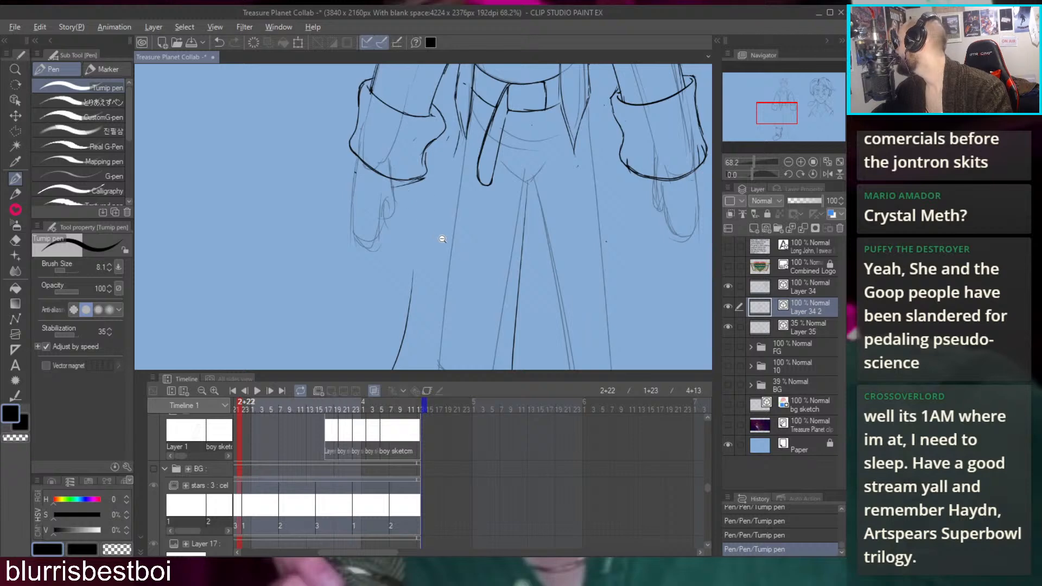
pyautogui.scroll(-3, 439, 237)
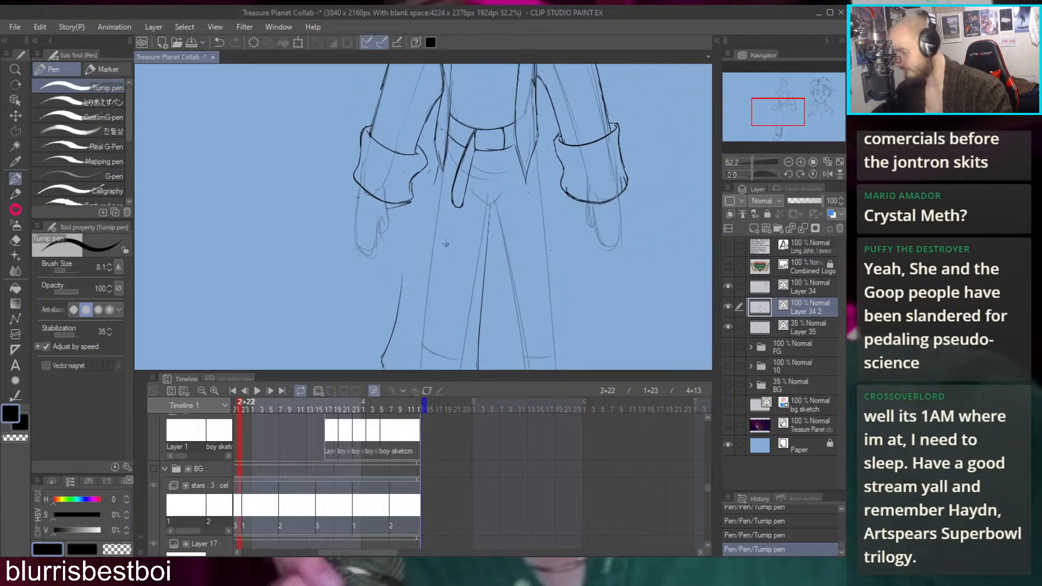
pyautogui.hotkey('ctrl', 'z')
pyautogui.hotkey('ctrl', 'z')
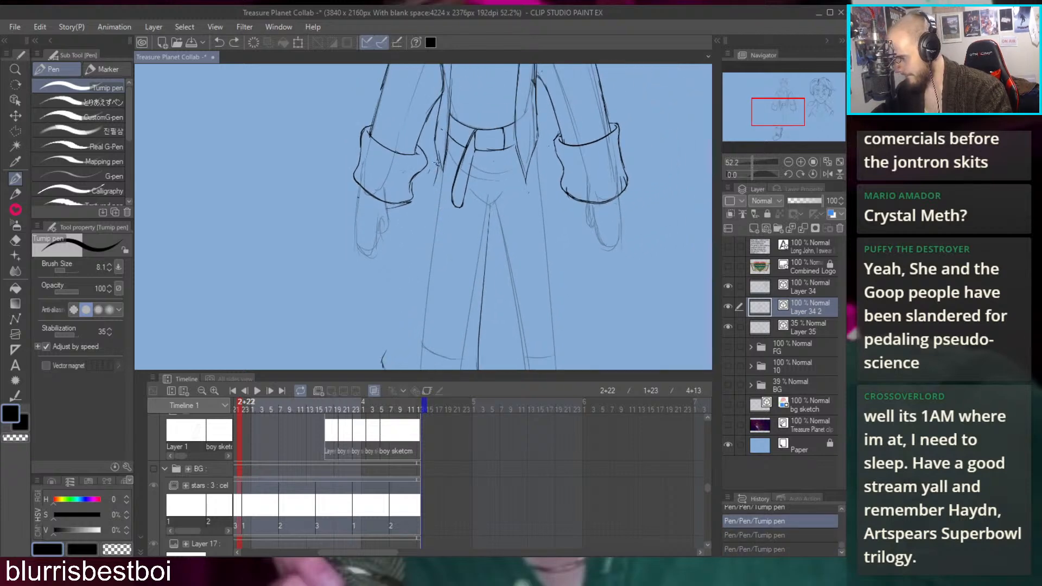
pyautogui.moveTo(433, 159); pyautogui.dragTo(399, 315)
pyautogui.scroll(-3, 399, 315)
pyautogui.moveTo(420, 209); pyautogui.dragTo(390, 258)
pyautogui.scroll(-2, 445, 254)
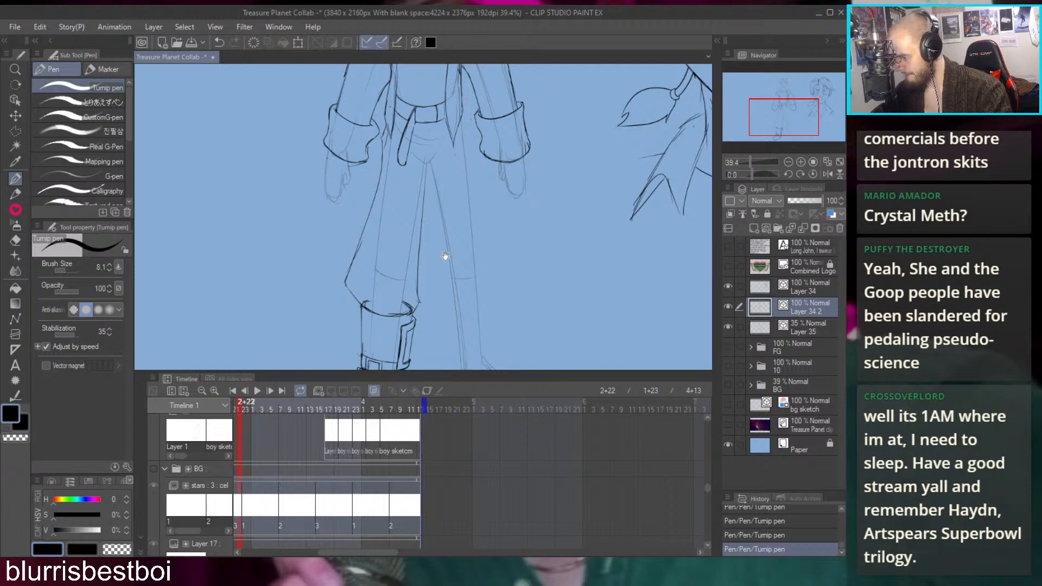
# Draw the trouser fly lines running down from the belt buckle toward the crotch
pyautogui.scroll(-1, 426, 221)
pyautogui.scroll(4, 405, 204)
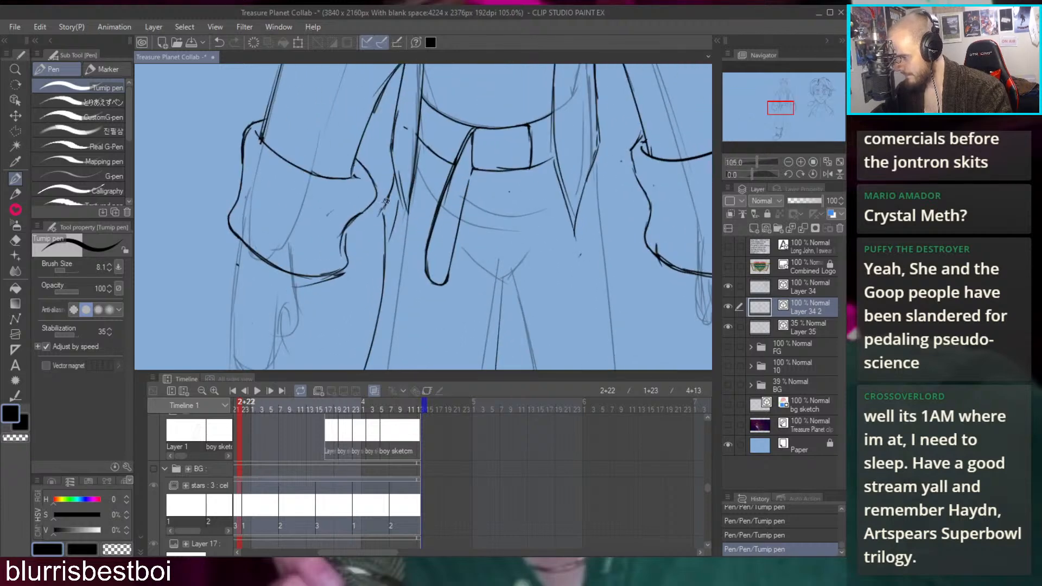
pyautogui.scroll(-4, 489, 98)
pyautogui.scroll(4, 543, 212)
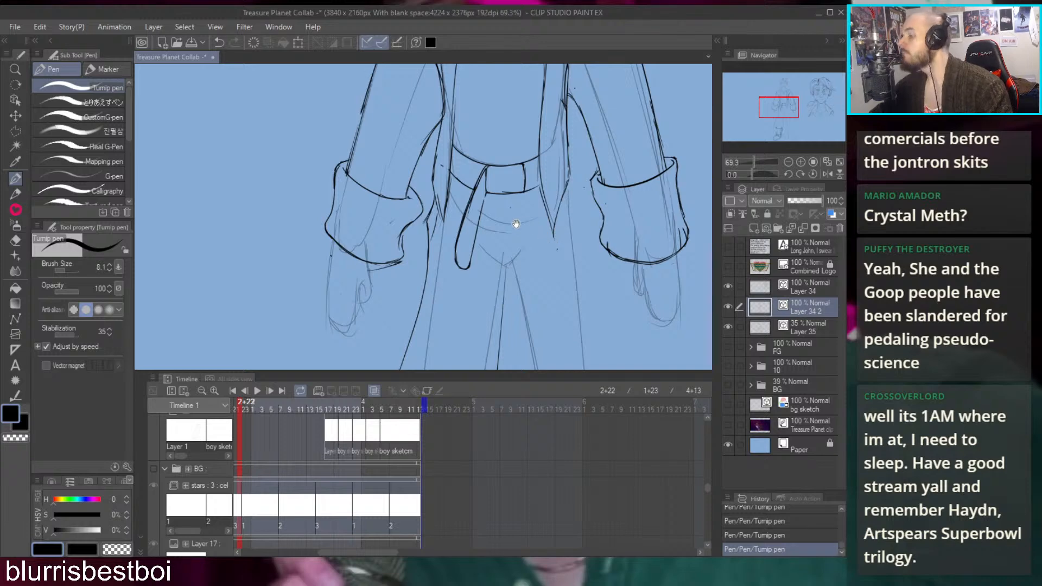
pyautogui.moveTo(486, 196); pyautogui.dragTo(503, 259)
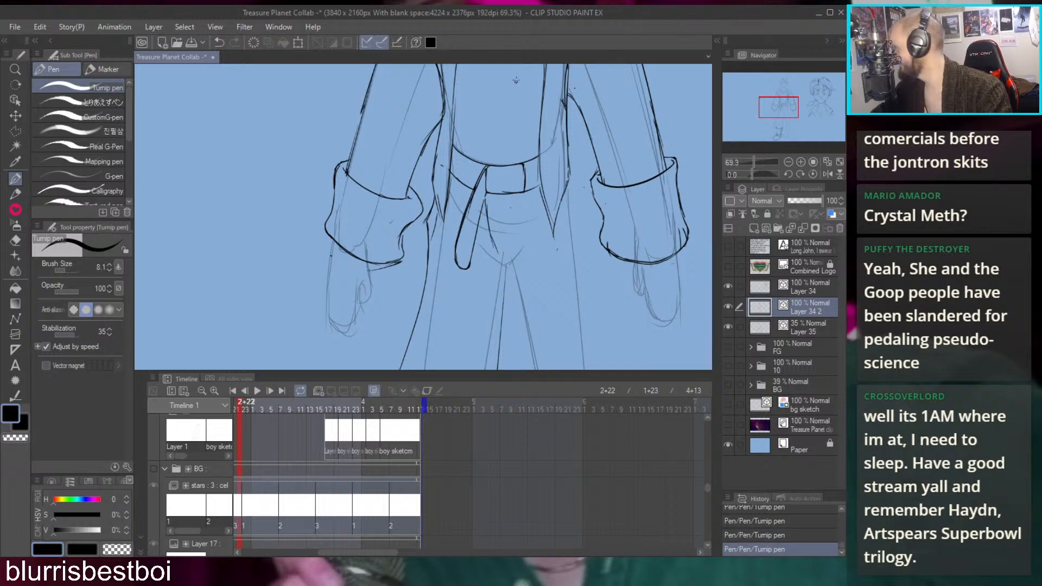
pyautogui.hotkey('ctrl', 'z')
pyautogui.hotkey('ctrl', 'z')
pyautogui.hotkey('ctrl', 'z')
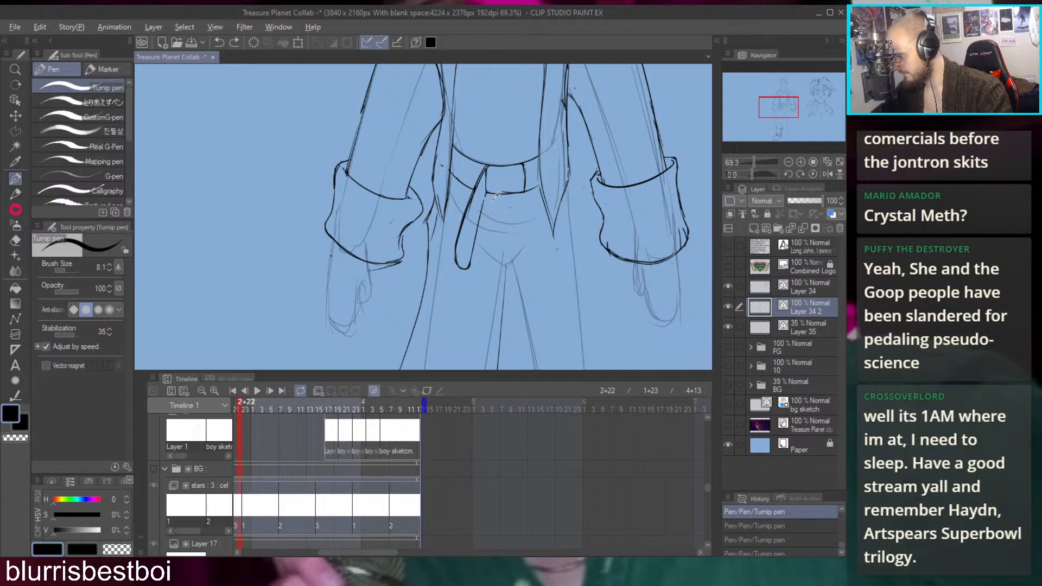
pyautogui.moveTo(490, 199)
pyautogui.mouseDown()
pyautogui.moveTo(503, 258)
pyautogui.moveTo(515, 255)
pyautogui.moveTo(521, 192)
pyautogui.moveTo(513, 259)
pyautogui.mouseUp()
pyautogui.hotkey('ctrl', 'z')
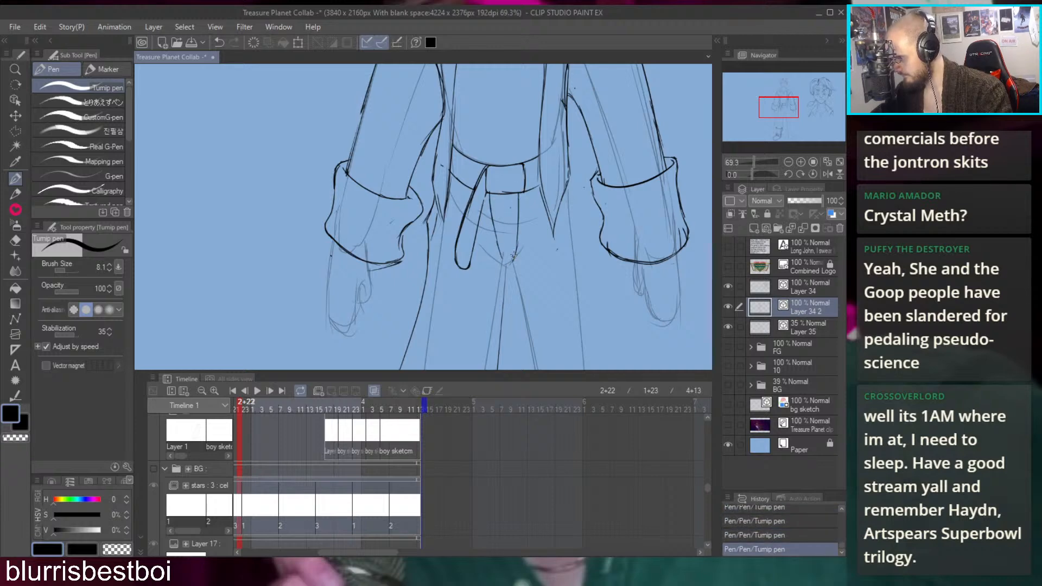
# Clean up the belt buckle's lower edge with the Rough eraser and draw the bottom line of its inner frame
pyautogui.scroll(5, 514, 259)
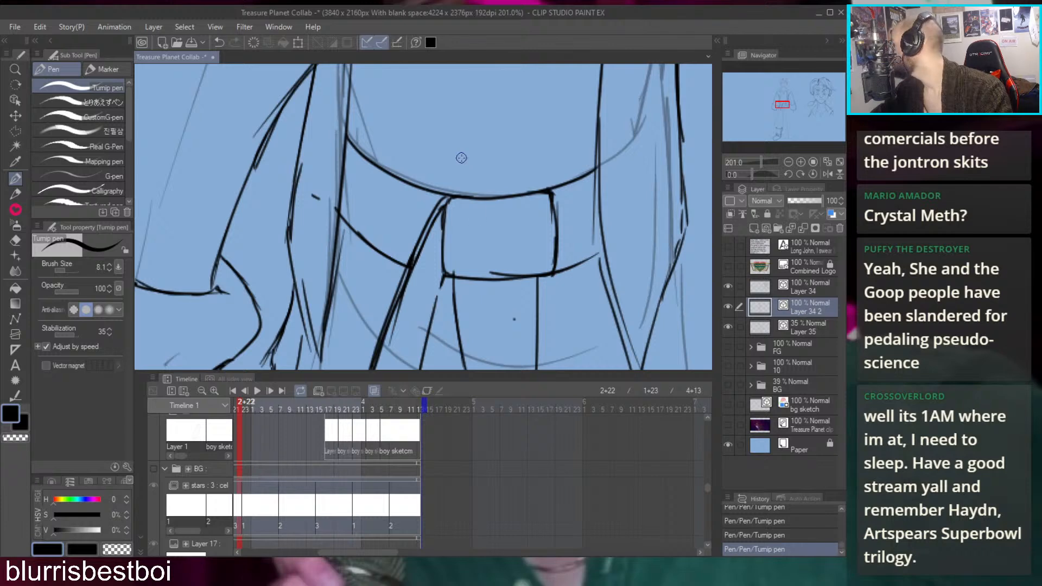
pyautogui.press('r')
pyautogui.moveTo(480, 220)
pyautogui.mouseDown()
pyautogui.moveTo(531, 151)
pyautogui.moveTo(505, 172)
pyautogui.mouseUp()
pyautogui.press('p')
pyautogui.press('e')
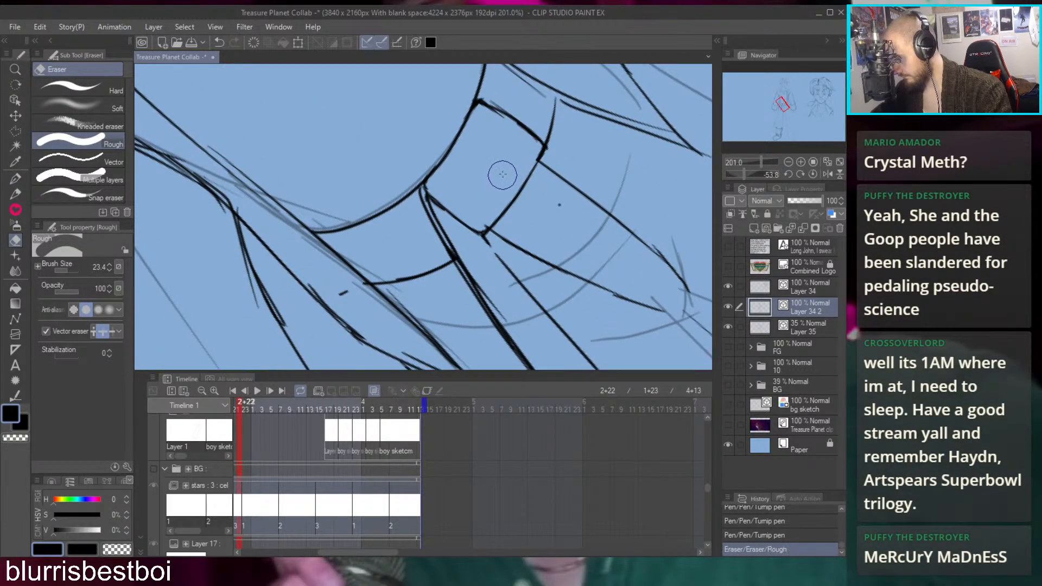
pyautogui.press('p')
pyautogui.moveTo(478, 223); pyautogui.dragTo(532, 144)
pyautogui.hotkey('ctrl', '@')
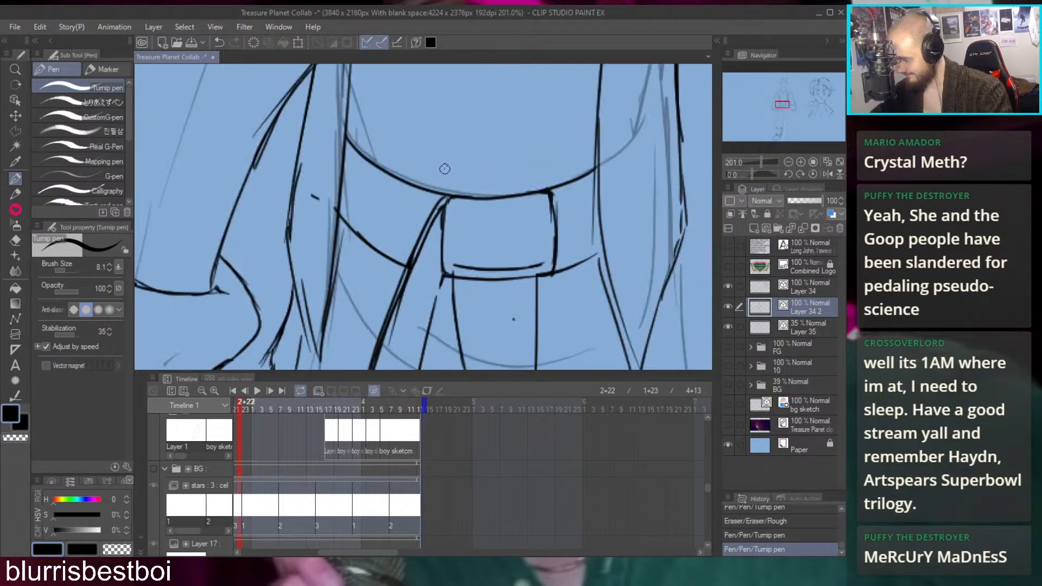
# Draw the remaining sides of the inner rectangle inside the belt buckle
pyautogui.moveTo(454, 265)
pyautogui.mouseDown()
pyautogui.moveTo(455, 209)
pyautogui.moveTo(532, 206)
pyautogui.mouseUp()
pyautogui.hotkey('ctrl', 'z')
pyautogui.moveTo(455, 210); pyautogui.dragTo(537, 209)
pyautogui.hotkey('ctrl', 'z')
pyautogui.moveTo(456, 210)
pyautogui.mouseDown()
pyautogui.moveTo(540, 206)
pyautogui.moveTo(526, 207)
pyautogui.moveTo(540, 206)
pyautogui.moveTo(539, 264)
pyautogui.mouseUp()
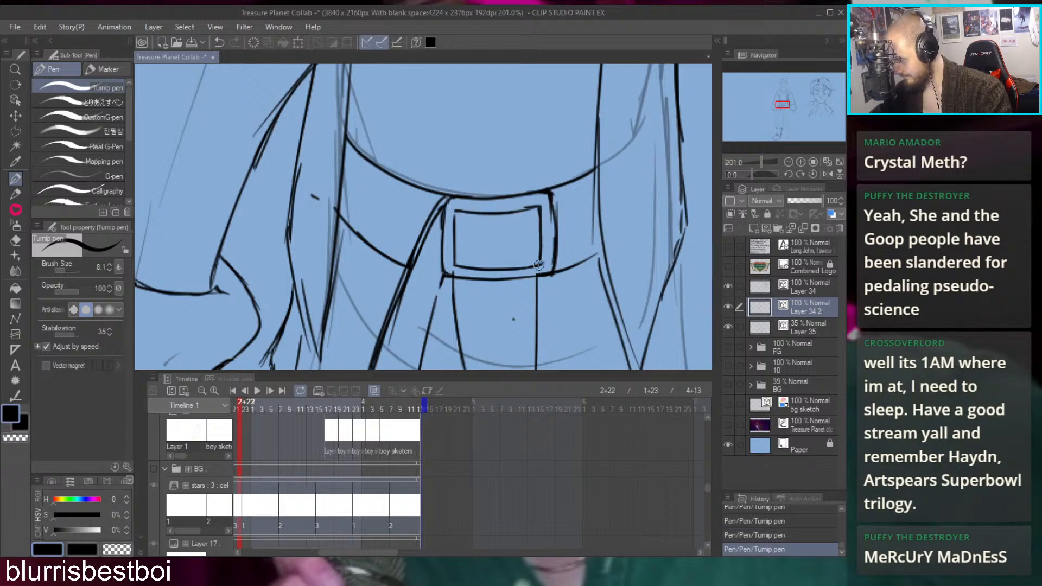
pyautogui.hotkey('ctrl', 'z')
pyautogui.moveTo(541, 205); pyautogui.dragTo(545, 263)
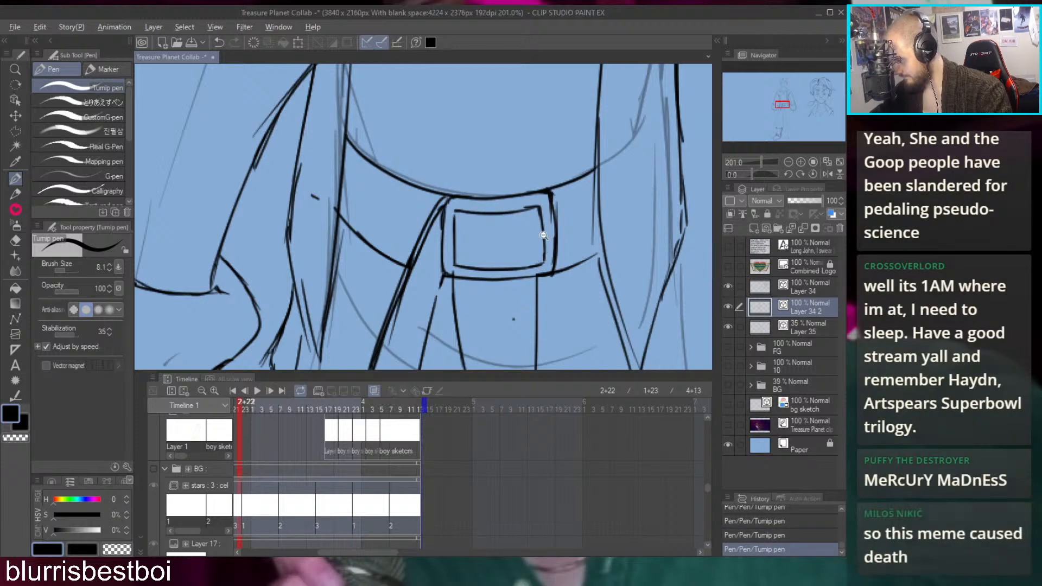
# Try to draw a straighter line along the belt's upper edge between the left jacket edge and the buckle
pyautogui.scroll(-5, 543, 249)
pyautogui.scroll(4, 551, 161)
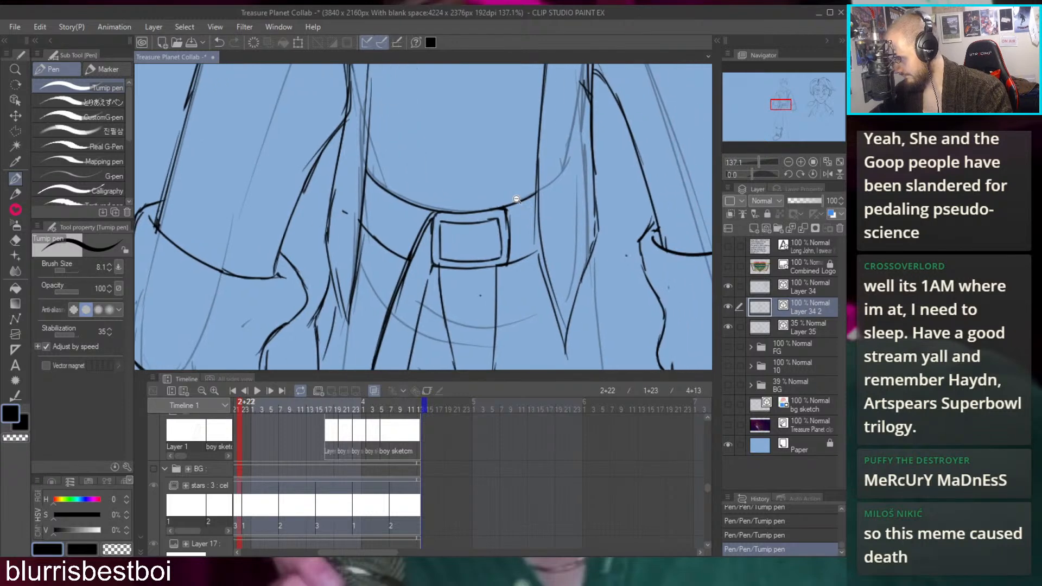
pyautogui.scroll(3, 516, 200)
pyautogui.scroll(-1, 446, 187)
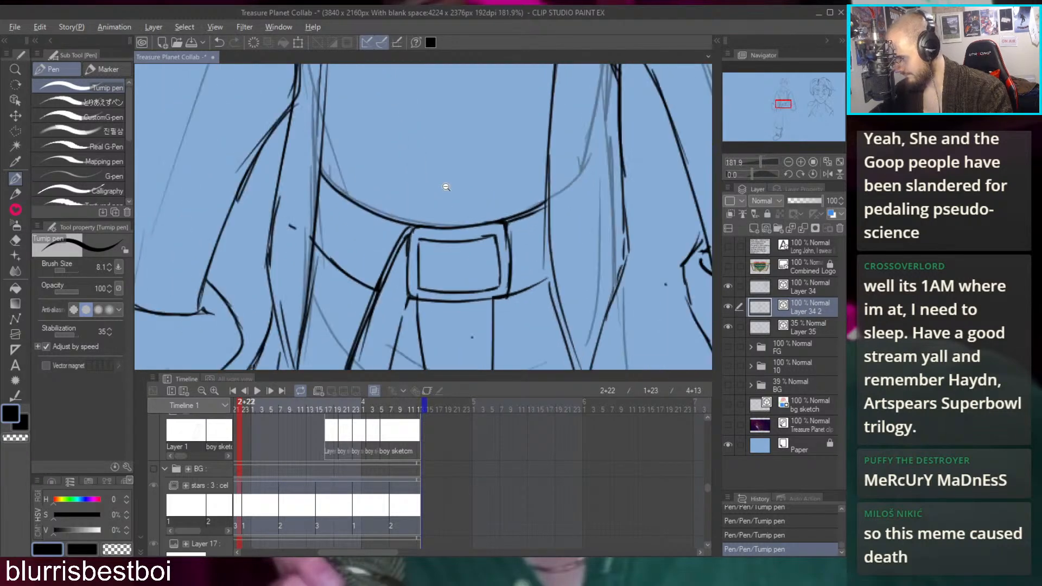
pyautogui.scroll(2, 445, 186)
pyautogui.moveTo(312, 175); pyautogui.dragTo(392, 239)
pyautogui.moveTo(345, 205); pyautogui.dragTo(452, 266)
pyautogui.hotkey('ctrl', 'z')
pyautogui.moveTo(383, 228); pyautogui.dragTo(462, 263)
pyautogui.hotkey('ctrl', 'z')
pyautogui.moveTo(358, 216); pyautogui.dragTo(464, 261)
pyautogui.hotkey('ctrl', 'z')
pyautogui.moveTo(362, 219); pyautogui.dragTo(461, 265)
pyautogui.scroll(-10, 465, 256)
pyautogui.scroll(7, 472, 242)
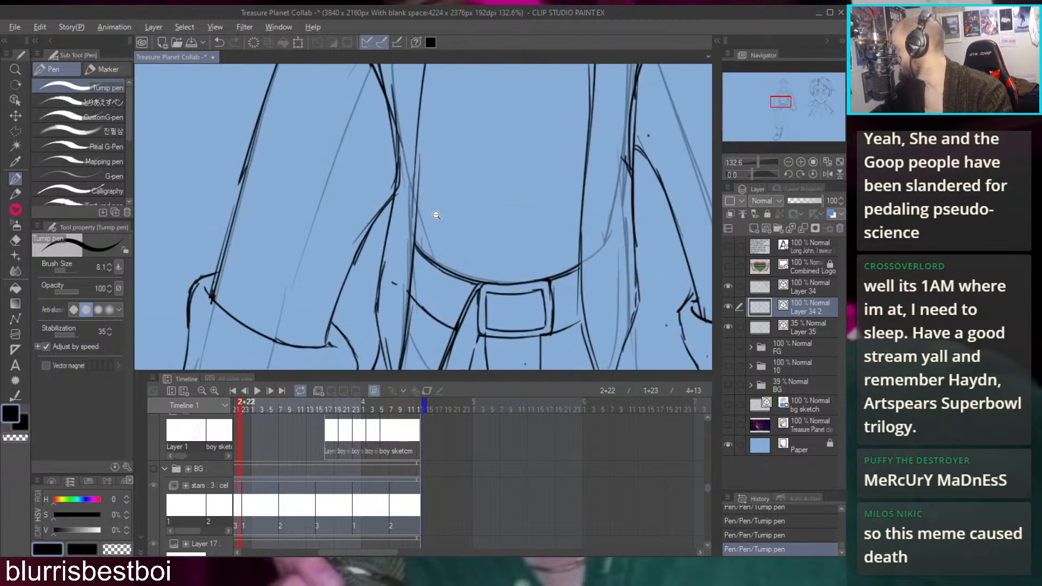
pyautogui.scroll(2, 443, 260)
pyautogui.hotkey('ctrl', 'z')
# Draw a short slanted line from the left jacket edge into the belt's upper edge and erase the old curve above it
pyautogui.moveTo(402, 248)
pyautogui.mouseDown()
pyautogui.moveTo(472, 288)
pyautogui.moveTo(497, 285)
pyautogui.mouseUp()
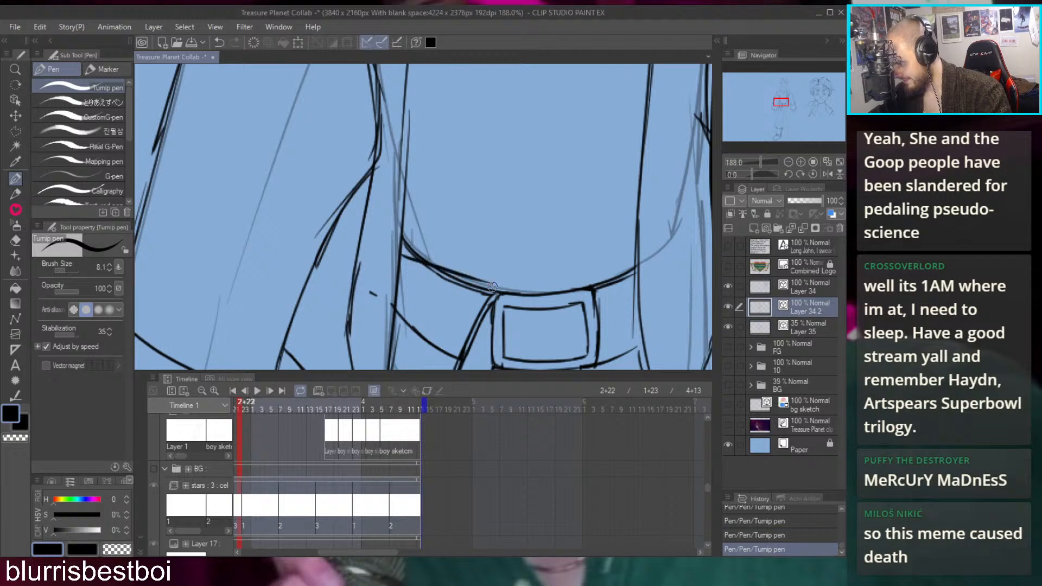
pyautogui.hotkey('ctrl', 'z')
pyautogui.hotkey('ctrl', 'z')
pyautogui.moveTo(401, 254)
pyautogui.mouseDown()
pyautogui.moveTo(490, 283)
pyautogui.moveTo(482, 280)
pyautogui.mouseUp()
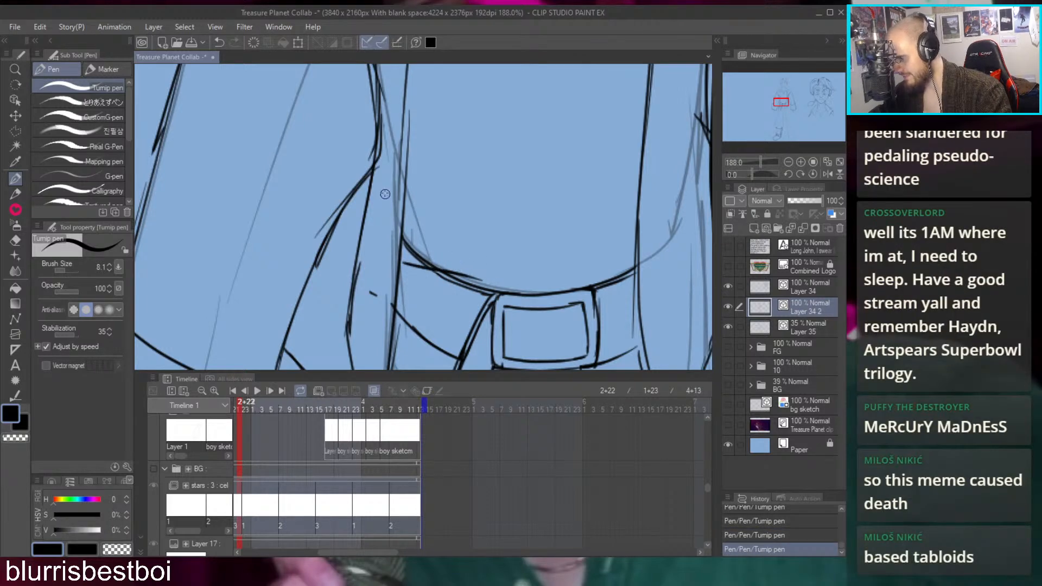
pyautogui.press('e')
pyautogui.moveTo(426, 235)
pyautogui.mouseDown()
pyautogui.moveTo(483, 214)
pyautogui.moveTo(475, 216)
pyautogui.mouseUp()
pyautogui.press('p')
# Draw a short line from the right jacket edge into the belt's upper edge and erase the old curve above it
pyautogui.scroll(3, 514, 277)
pyautogui.hotkey('ctrl', 'z')
pyautogui.moveTo(433, 280)
pyautogui.mouseDown()
pyautogui.moveTo(501, 270)
pyautogui.moveTo(511, 278)
pyautogui.mouseUp()
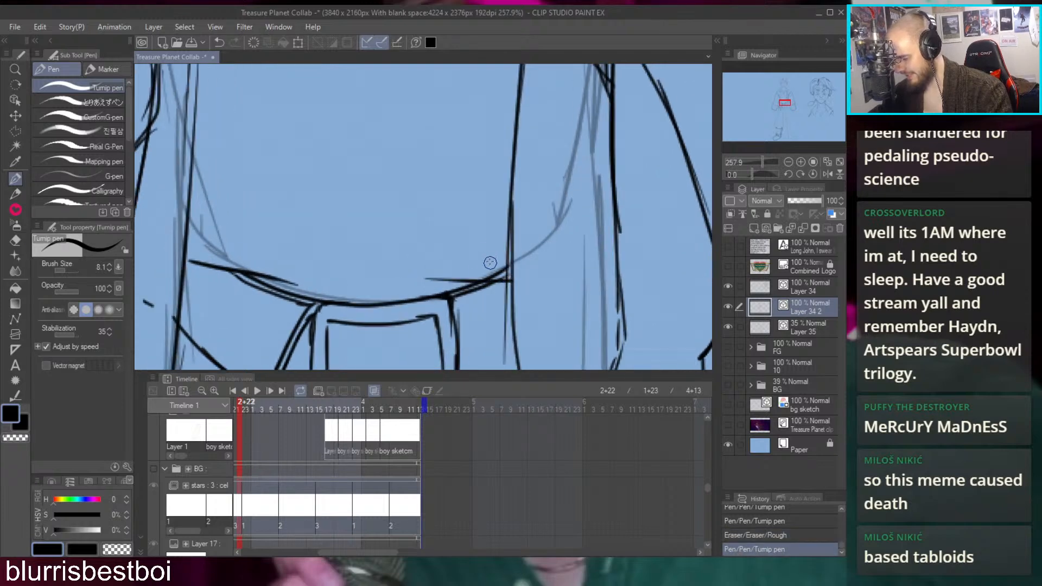
pyautogui.press('e')
pyautogui.moveTo(513, 201); pyautogui.dragTo(519, 117)
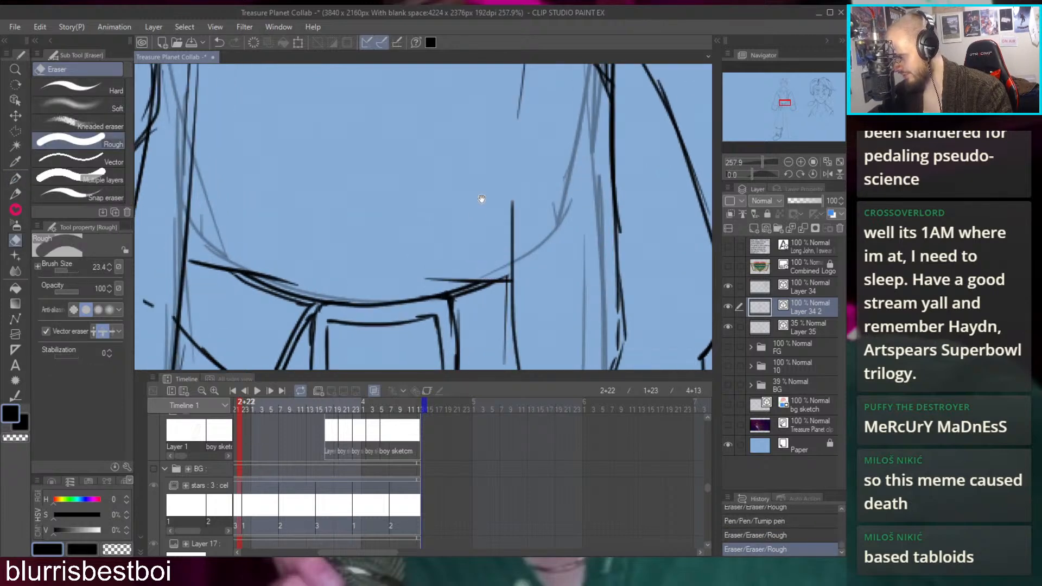
# Redraw the erased stretch of the right inner jacket edge from the belt up towards the chest
pyautogui.scroll(-4, 477, 207)
pyautogui.press('p')
pyautogui.moveTo(459, 269); pyautogui.dragTo(471, 133)
pyautogui.hotkey('ctrl', 'z')
pyautogui.hotkey('ctrl', 'z')
pyautogui.scroll(-4, 463, 161)
pyautogui.scroll(4, 495, 232)
pyautogui.scroll(1, 418, 235)
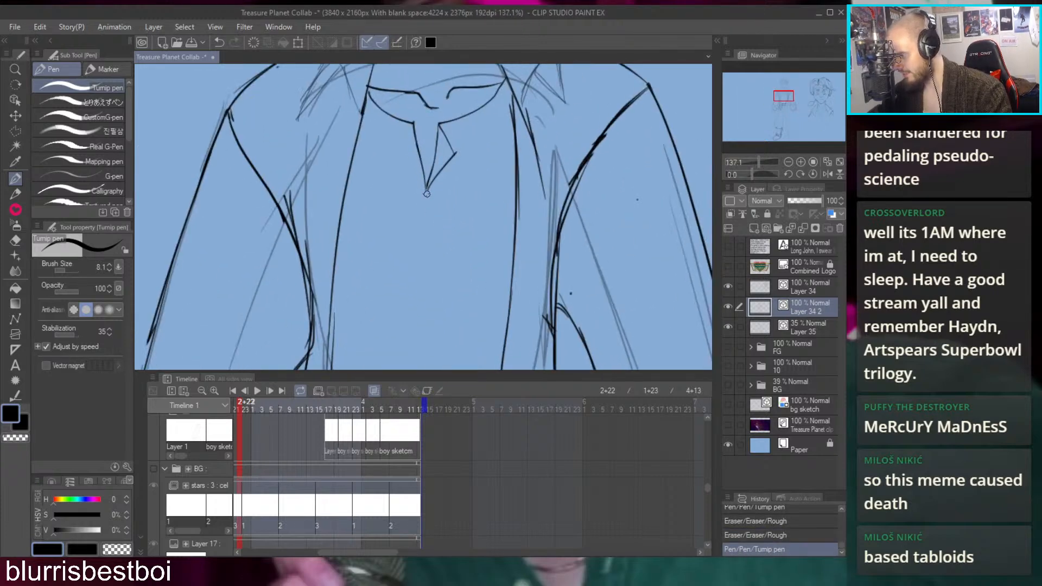
# Try a slanted fold line across the middle of the shirt front
pyautogui.scroll(-3, 463, 228)
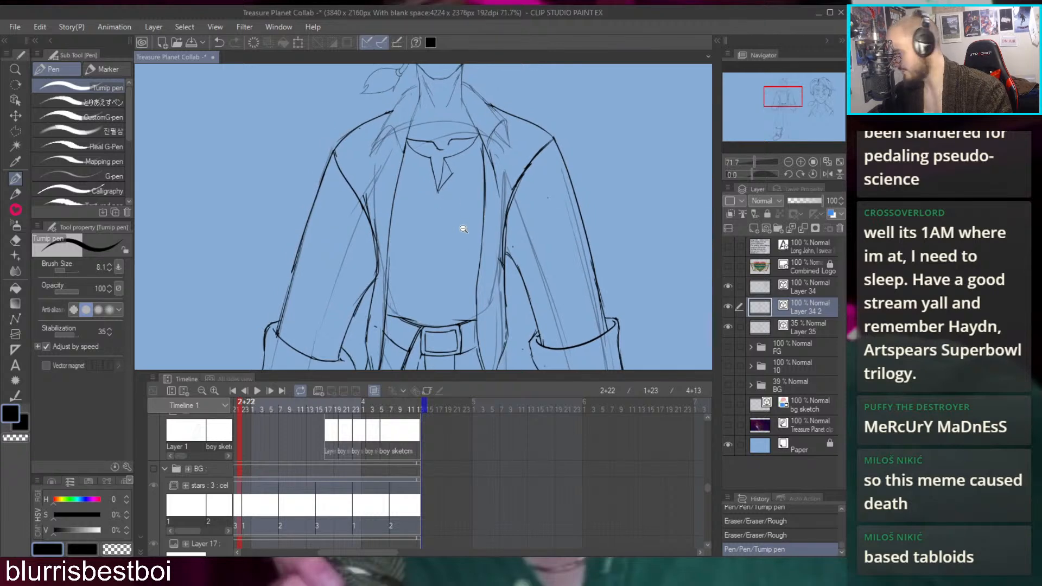
pyautogui.scroll(1, 463, 228)
pyautogui.hotkey('ctrl', 'z')
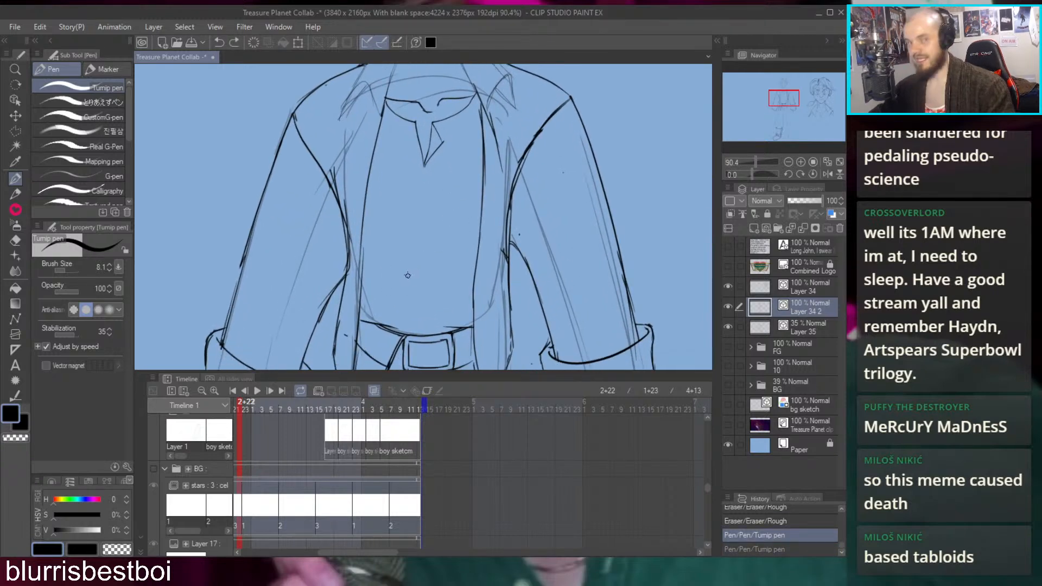
pyautogui.moveTo(409, 264); pyautogui.dragTo(457, 243)
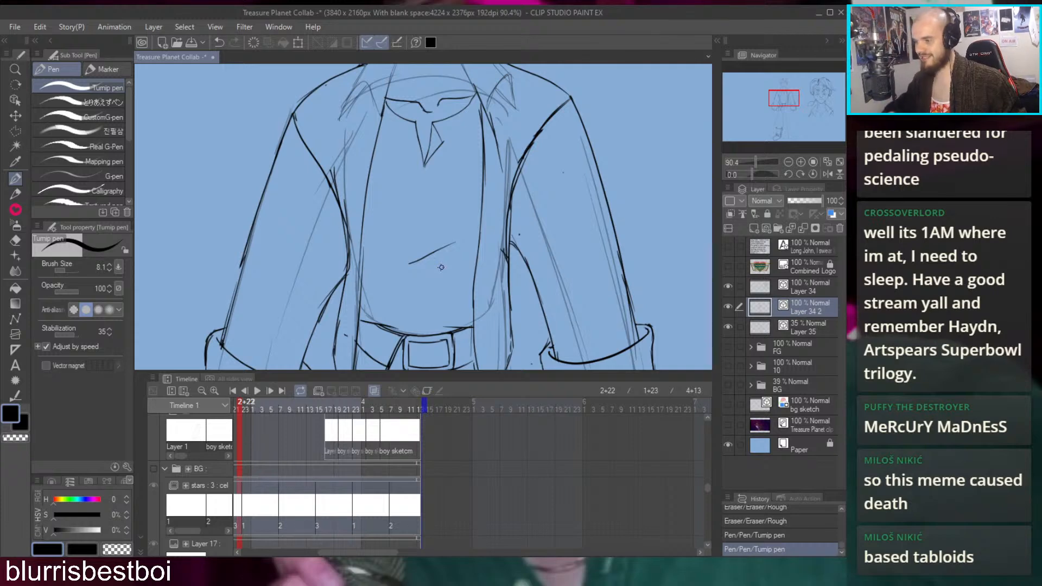
pyautogui.moveTo(419, 280); pyautogui.dragTo(432, 243)
pyautogui.moveTo(458, 204); pyautogui.dragTo(409, 136)
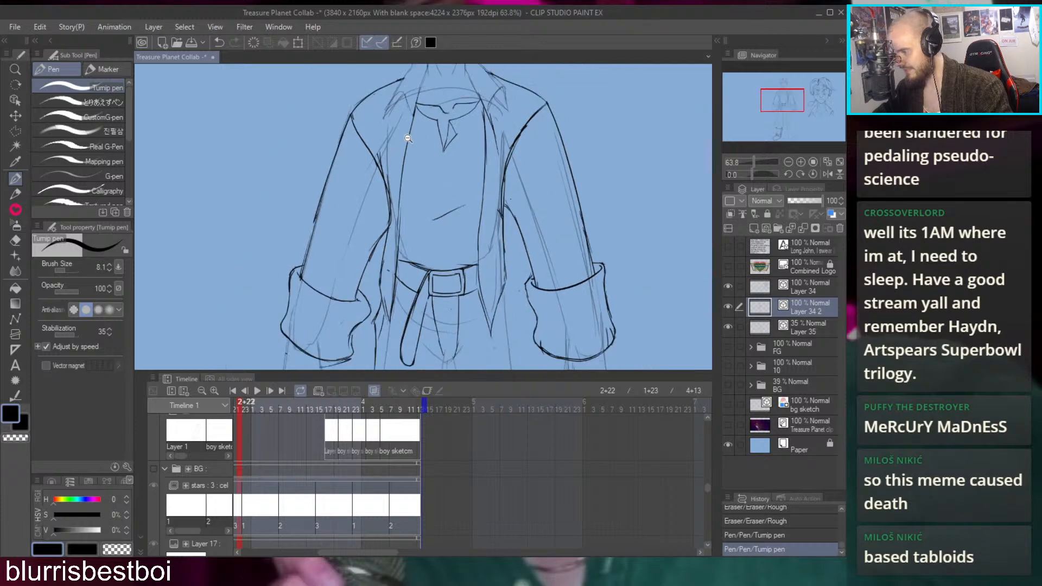
pyautogui.moveTo(333, 240); pyautogui.dragTo(397, 215)
pyautogui.hotkey('ctrl', 'z')
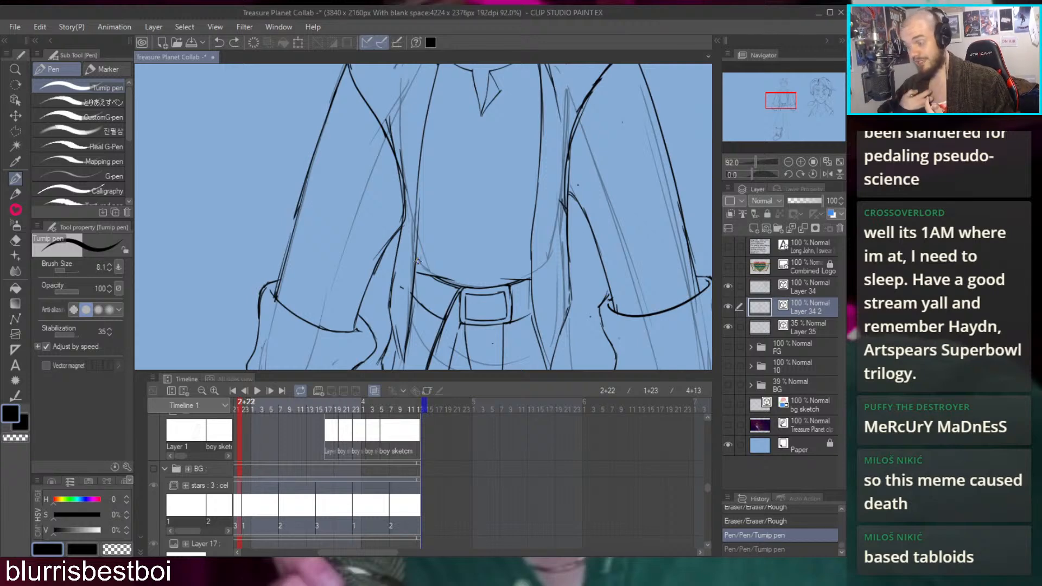
# Draw one short slanted fold line on the shirt front, below the point of the neckline
pyautogui.click(514, 174)
pyautogui.moveTo(519, 133); pyautogui.dragTo(578, 210)
pyautogui.hotkey('ctrl', 'z')
pyautogui.hotkey('ctrl', 'z')
pyautogui.moveTo(507, 251)
pyautogui.mouseDown()
pyautogui.moveTo(555, 226)
pyautogui.moveTo(547, 234)
pyautogui.mouseUp()
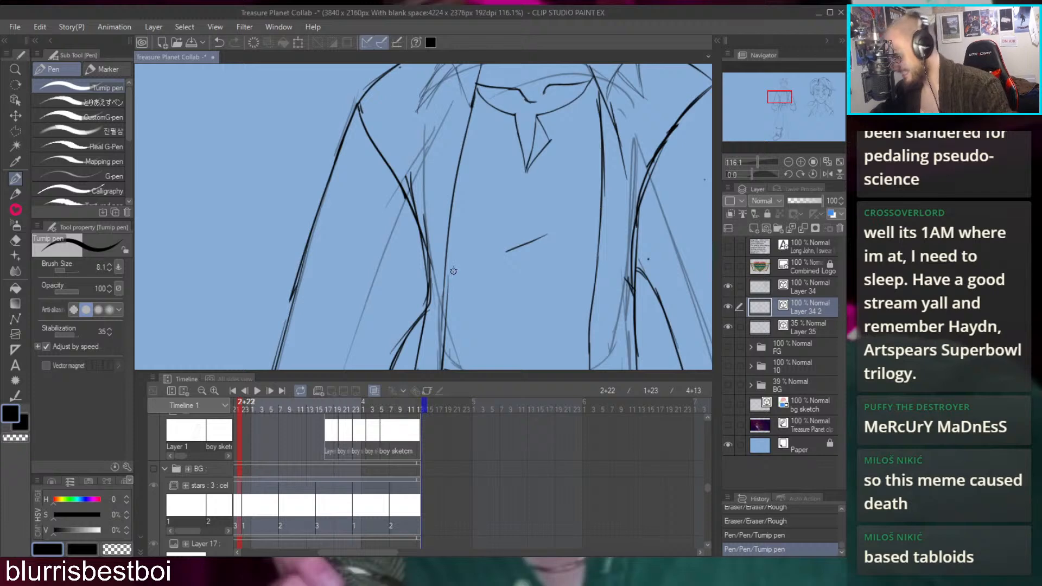
pyautogui.hotkey('ctrl', 'z')
# Ink the left collar flap with its pointed tip and the inner jacket edge running up to the neck
pyautogui.moveTo(446, 313)
pyautogui.mouseDown()
pyautogui.moveTo(455, 197)
pyautogui.moveTo(423, 159)
pyautogui.moveTo(478, 179)
pyautogui.moveTo(542, 144)
pyautogui.moveTo(564, 146)
pyautogui.mouseUp()
pyautogui.moveTo(541, 225); pyautogui.dragTo(536, 249)
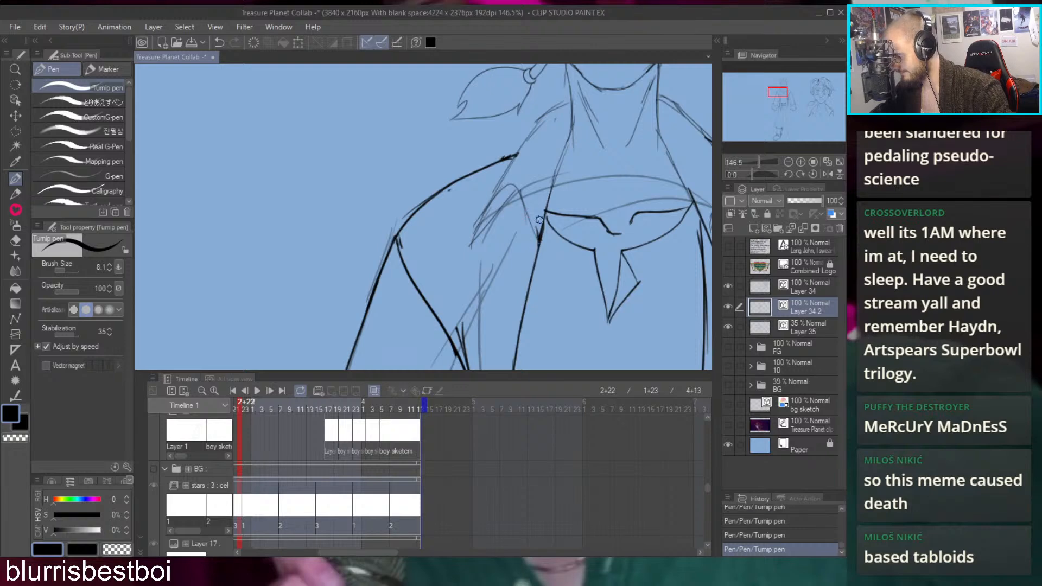
pyautogui.hotkey('ctrl', 'z')
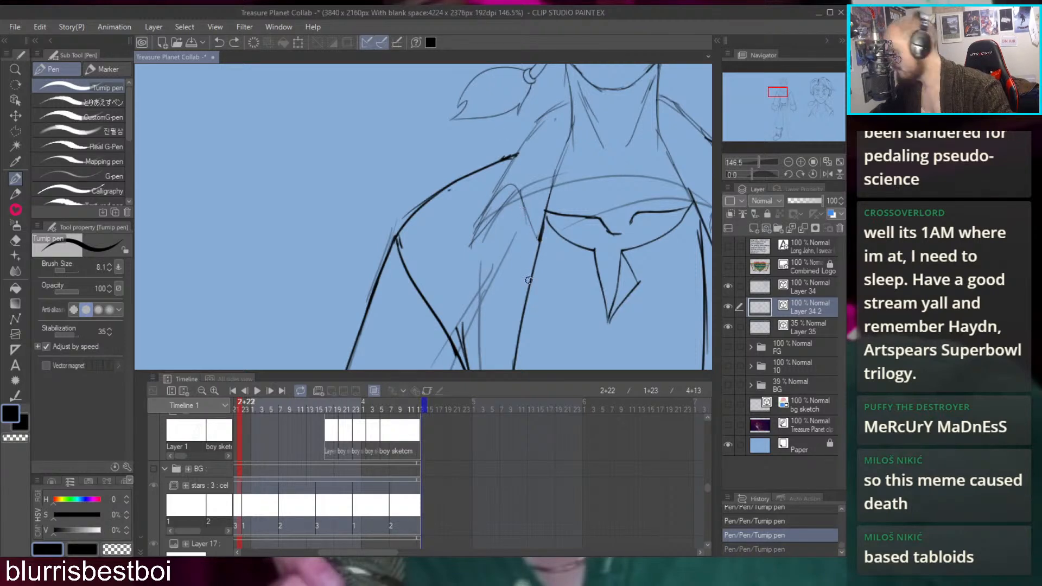
pyautogui.moveTo(528, 296)
pyautogui.mouseDown()
pyautogui.moveTo(528, 223)
pyautogui.moveTo(511, 188)
pyautogui.moveTo(470, 240)
pyautogui.moveTo(517, 187)
pyautogui.mouseUp()
pyautogui.hotkey('ctrl', 'z')
pyautogui.hotkey('ctrl', 'z')
pyautogui.moveTo(471, 245)
pyautogui.mouseDown()
pyautogui.moveTo(516, 194)
pyautogui.moveTo(499, 196)
pyautogui.moveTo(480, 229)
pyautogui.moveTo(539, 117)
pyautogui.moveTo(571, 95)
pyautogui.moveTo(548, 187)
pyautogui.mouseUp()
pyautogui.hotkey('ctrl', 'z')
pyautogui.hotkey('ctrl', 'z')
pyautogui.moveTo(570, 124); pyautogui.dragTo(540, 229)
# Ink the right collar flap with its pointed tip, following the rough from the neck to the shoulder
pyautogui.moveTo(691, 155)
pyautogui.mouseDown()
pyautogui.moveTo(498, 190)
pyautogui.moveTo(512, 267)
pyautogui.moveTo(554, 211)
pyautogui.moveTo(565, 261)
pyautogui.mouseUp()
pyautogui.moveTo(499, 162); pyautogui.dragTo(511, 204)
pyautogui.moveTo(479, 171); pyautogui.dragTo(565, 255)
pyautogui.hotkey('ctrl', 'z')
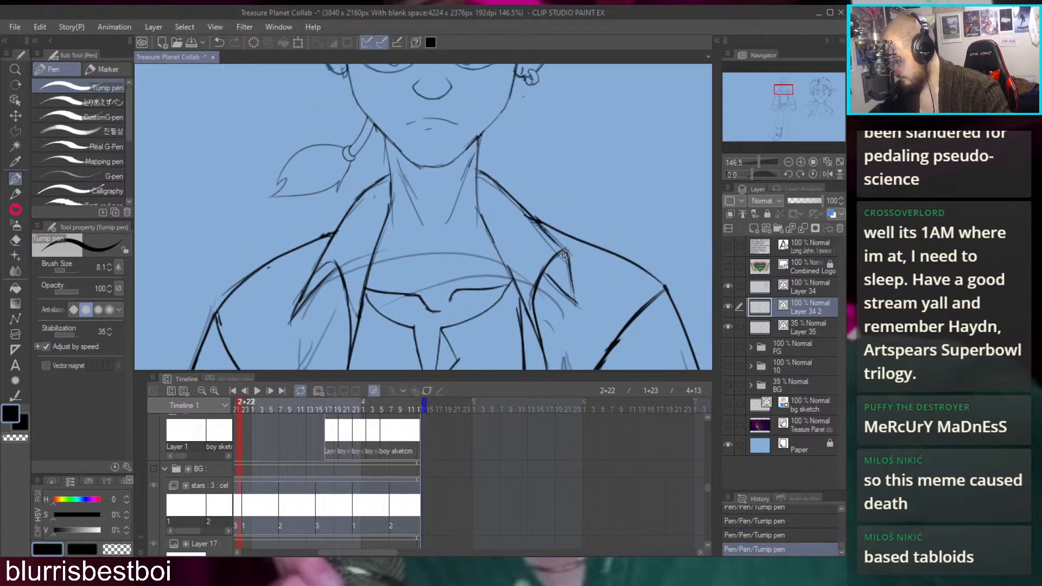
pyautogui.scroll(-5, 565, 251)
pyautogui.scroll(4, 480, 172)
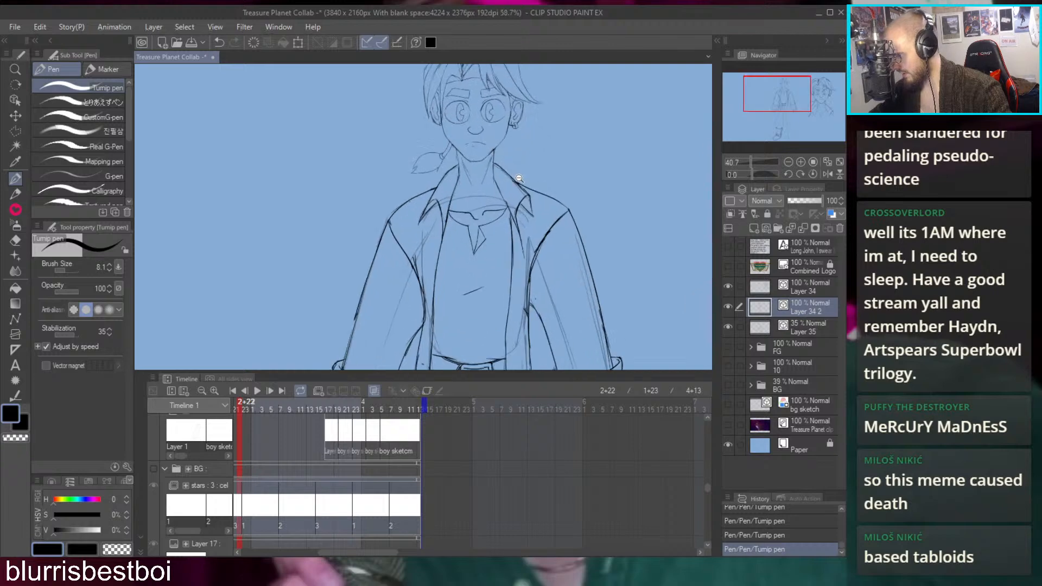
# Ink the two sides of the neck from the jaw down to the collar
pyautogui.scroll(2, 479, 171)
pyautogui.moveTo(459, 206); pyautogui.dragTo(466, 269)
pyautogui.hotkey('ctrl', 'z')
pyautogui.moveTo(454, 181); pyautogui.dragTo(465, 242)
pyautogui.hotkey('ctrl', 'z')
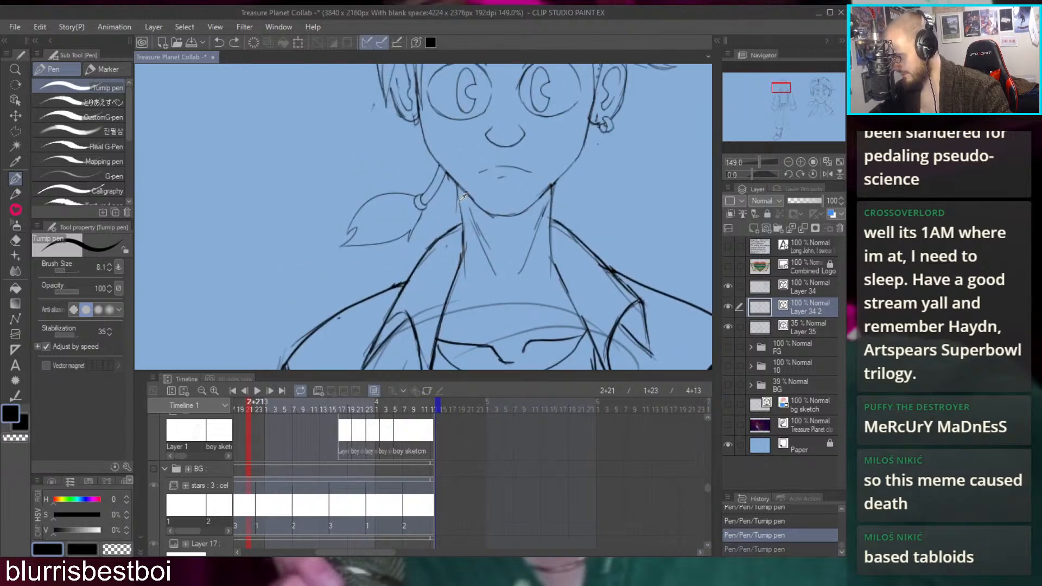
pyautogui.moveTo(456, 182); pyautogui.dragTo(466, 269)
pyautogui.scroll(2, 531, 182)
pyautogui.moveTo(508, 130)
pyautogui.mouseDown()
pyautogui.moveTo(501, 204)
pyautogui.moveTo(511, 258)
pyautogui.mouseUp()
pyautogui.hotkey('ctrl', 'z')
pyautogui.moveTo(438, 243)
pyautogui.mouseDown()
pyautogui.moveTo(488, 222)
pyautogui.moveTo(430, 275)
pyautogui.mouseUp()
# Ink the two slanted muscle lines on the front of the neck
pyautogui.scroll(2, 469, 197)
pyautogui.moveTo(482, 203); pyautogui.dragTo(490, 259)
pyautogui.hotkey('ctrl', 'z')
pyautogui.moveTo(487, 307); pyautogui.dragTo(449, 211)
pyautogui.moveTo(545, 244); pyautogui.dragTo(481, 216)
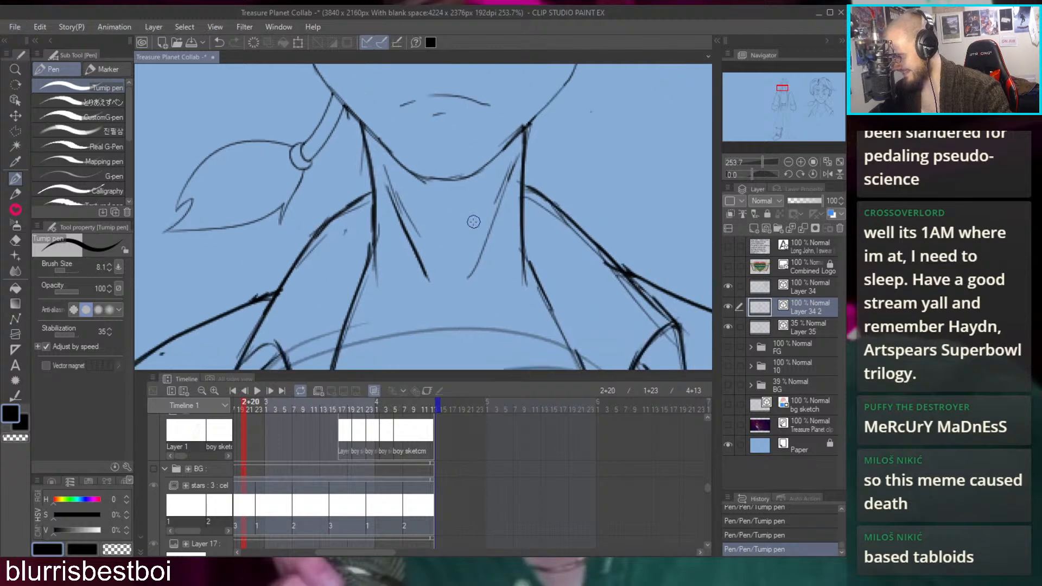
pyautogui.moveTo(471, 274); pyautogui.dragTo(513, 149)
# Erase the upper hem line of the left trouser leg and redraw the hem as one curve above the boot
pyautogui.scroll(-10, 473, 92)
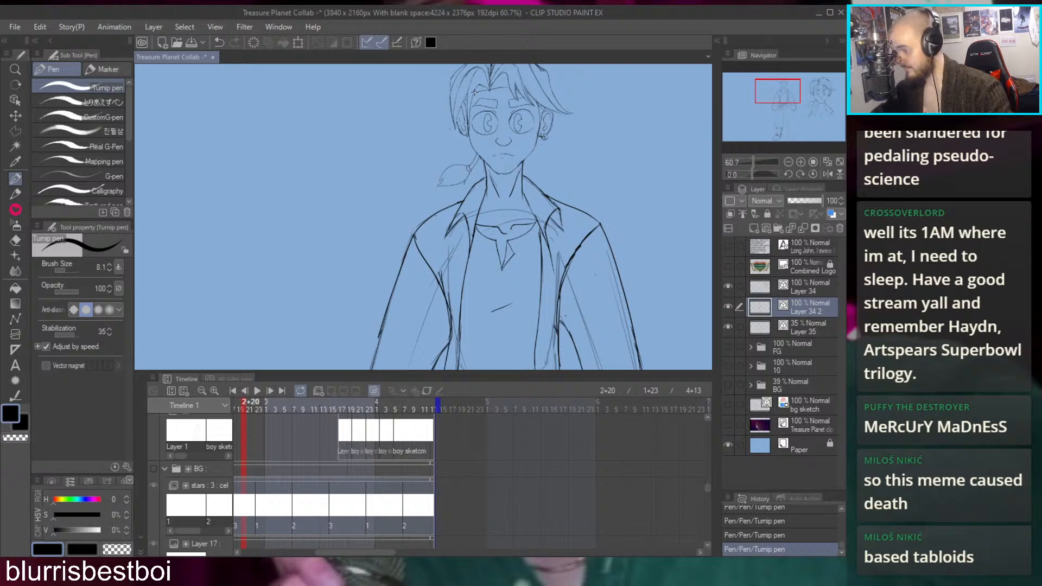
pyautogui.moveTo(474, 93); pyautogui.dragTo(413, 39)
pyautogui.scroll(-4, 495, 179)
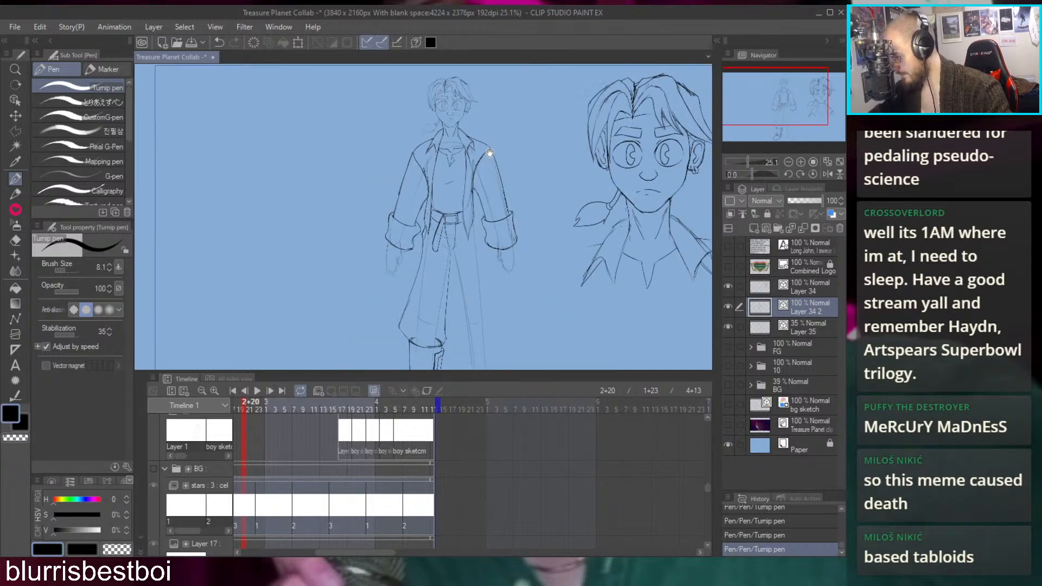
pyautogui.scroll(2, 459, 189)
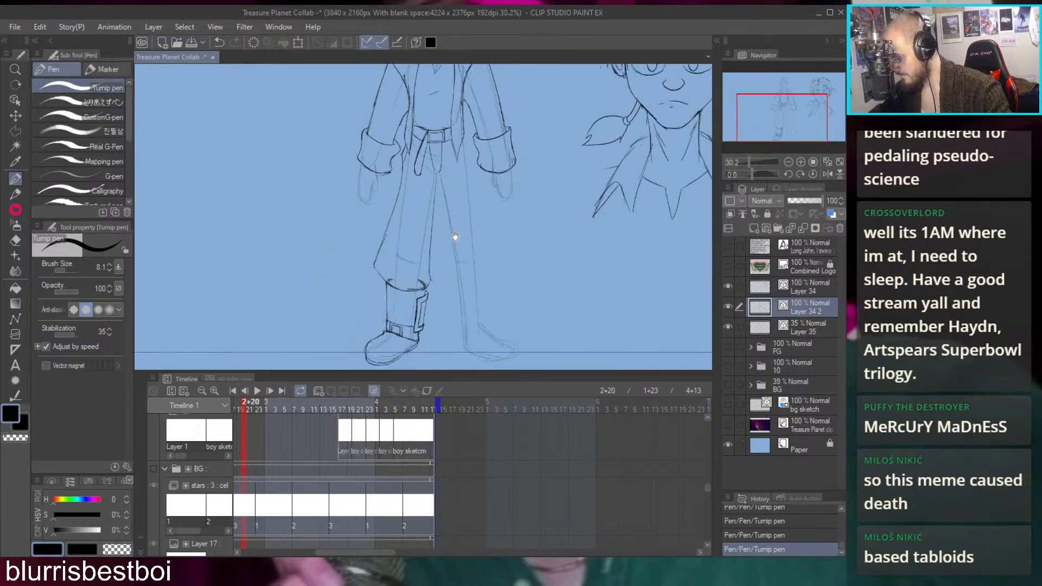
pyautogui.moveTo(402, 285)
pyautogui.mouseDown()
pyautogui.moveTo(431, 285)
pyautogui.moveTo(393, 279)
pyautogui.moveTo(447, 283)
pyautogui.mouseUp()
pyautogui.press('e')
pyautogui.moveTo(449, 286)
pyautogui.mouseDown()
pyautogui.moveTo(422, 298)
pyautogui.moveTo(485, 293)
pyautogui.mouseUp()
pyautogui.press('p')
pyautogui.scroll(3, 427, 308)
pyautogui.moveTo(402, 304); pyautogui.dragTo(494, 282)
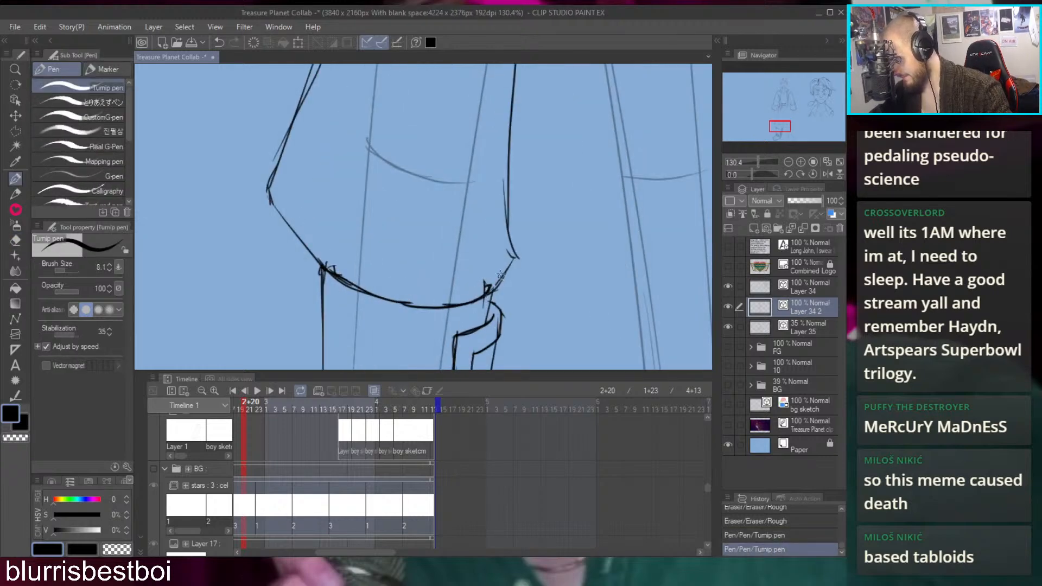
pyautogui.scroll(-4, 452, 194)
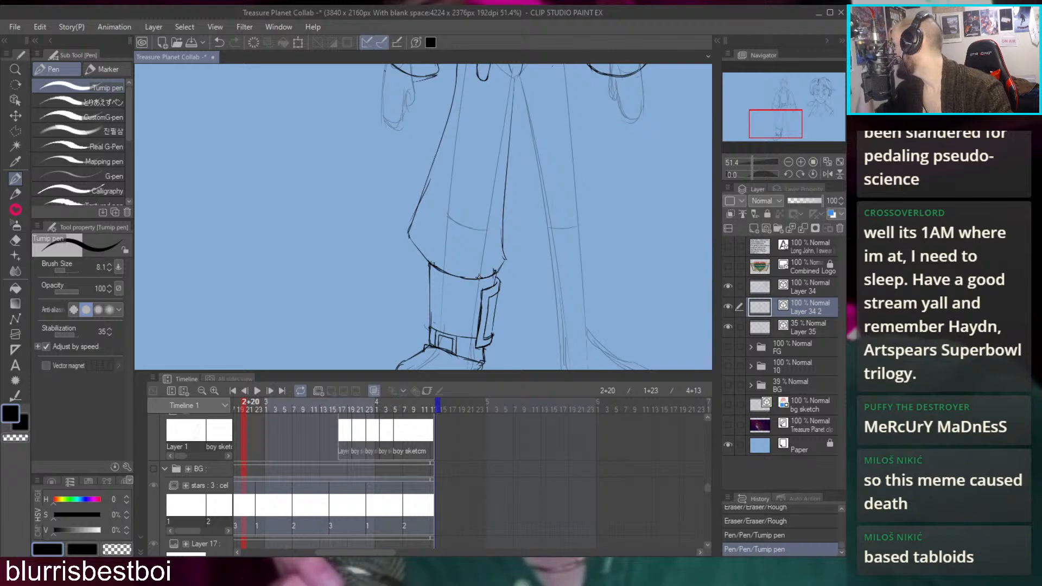
# Try to flare the lower part of the boot shaft's left edge outward, erasing and redrawing the side line
pyautogui.scroll(7, 478, 277)
pyautogui.moveTo(423, 196)
pyautogui.mouseDown()
pyautogui.moveTo(421, 237)
pyautogui.moveTo(394, 232)
pyautogui.mouseUp()
pyautogui.hotkey('ctrl', 'z')
pyautogui.hotkey('ctrl', 'z')
pyautogui.moveTo(449, 272)
pyautogui.mouseDown()
pyautogui.moveTo(389, 225)
pyautogui.moveTo(418, 252)
pyautogui.moveTo(398, 243)
pyautogui.moveTo(426, 143)
pyautogui.mouseUp()
pyautogui.hotkey('ctrl', 'z')
pyautogui.moveTo(391, 242); pyautogui.dragTo(449, 89)
pyautogui.hotkey('ctrl', 'z')
pyautogui.press('e')
pyautogui.moveTo(438, 157); pyautogui.dragTo(434, 260)
pyautogui.moveTo(429, 217)
pyautogui.mouseDown()
pyautogui.moveTo(470, 240)
pyautogui.moveTo(454, 195)
pyautogui.mouseUp()
pyautogui.scroll(-6, 470, 239)
pyautogui.scroll(4, 459, 229)
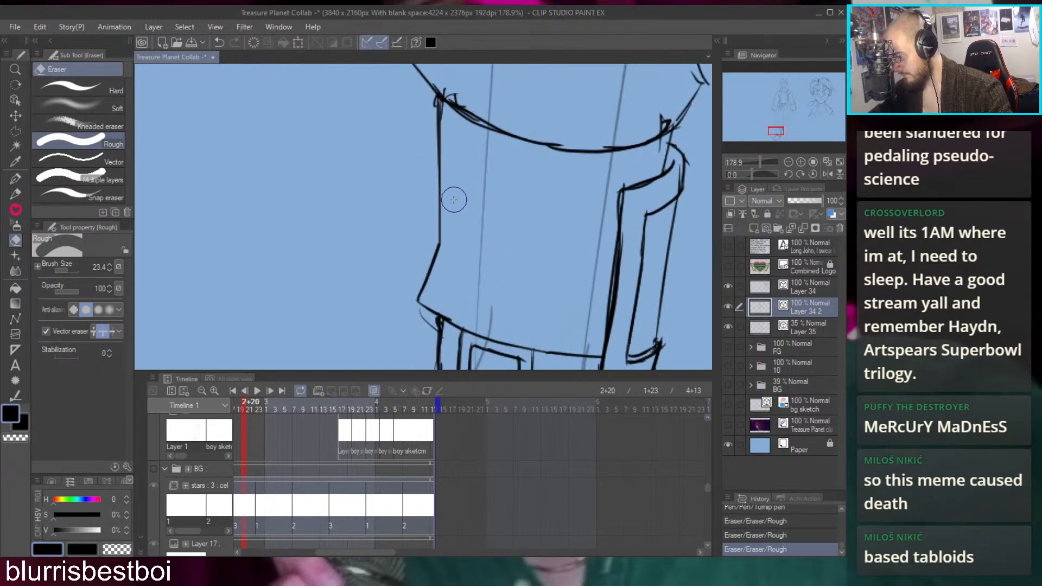
pyautogui.press('p')
pyautogui.moveTo(434, 266); pyautogui.dragTo(436, 164)
pyautogui.scroll(-6, 436, 164)
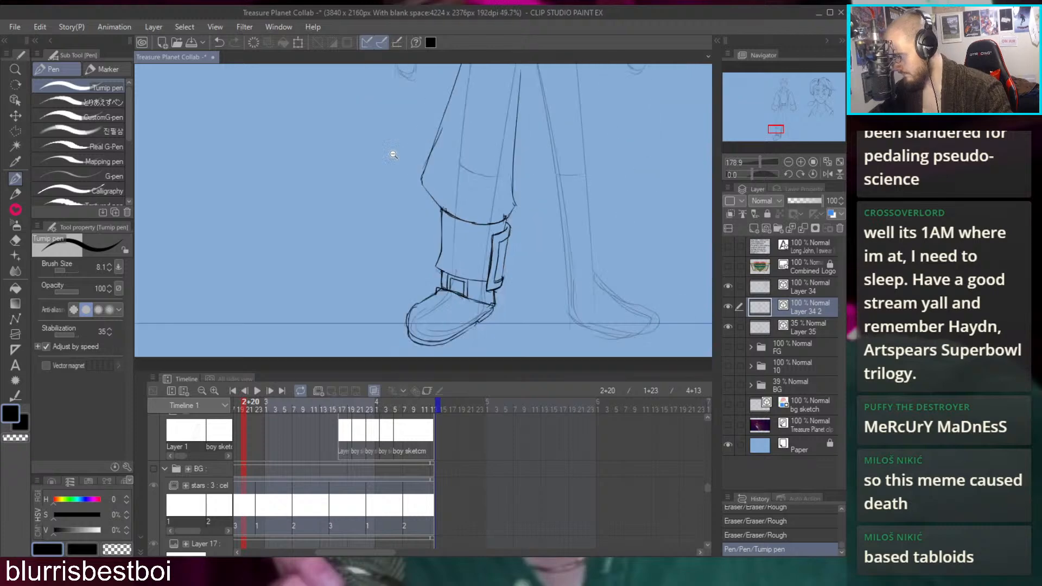
# Undo the last series of changes to the boot shaft's left edge
pyautogui.scroll(6, 461, 273)
pyautogui.hotkey('ctrl', 'z')
pyautogui.hotkey('ctrl', 'z')
pyautogui.hotkey('ctrl', 'z')
pyautogui.hotkey('ctrl', 'z')
pyautogui.hotkey('ctrl', 'z')
pyautogui.hotkey('ctrl', 'z')
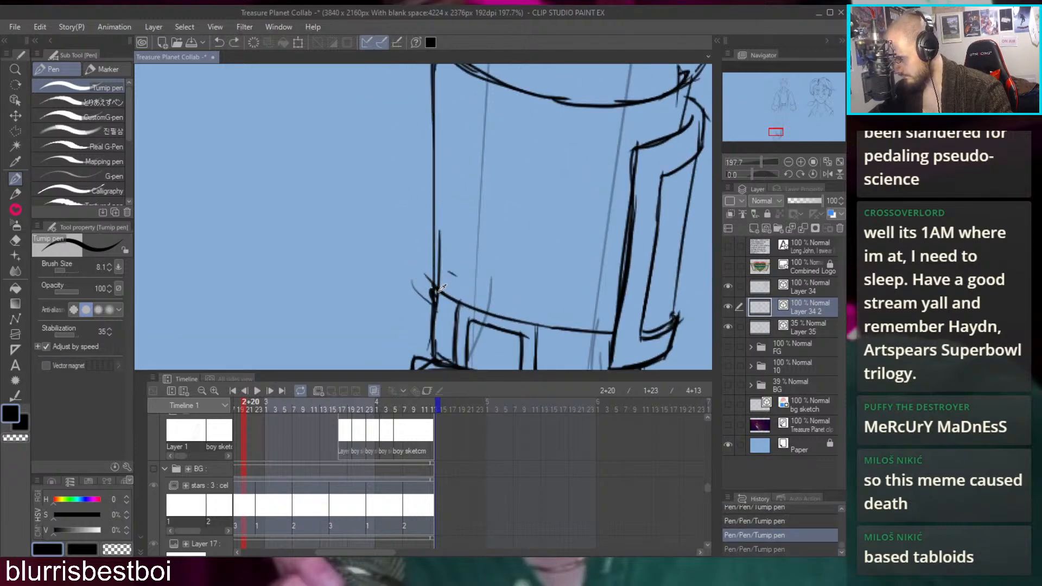
# Curve the boot shaft's left edge outward above the ankle and erase leftover line pieces inside it with the Rough eraser
pyautogui.moveTo(414, 270)
pyautogui.mouseDown()
pyautogui.moveTo(430, 287)
pyautogui.moveTo(440, 162)
pyautogui.moveTo(429, 223)
pyautogui.moveTo(437, 174)
pyautogui.mouseUp()
pyautogui.hotkey('ctrl', 'z')
pyautogui.hotkey('ctrl', 'z')
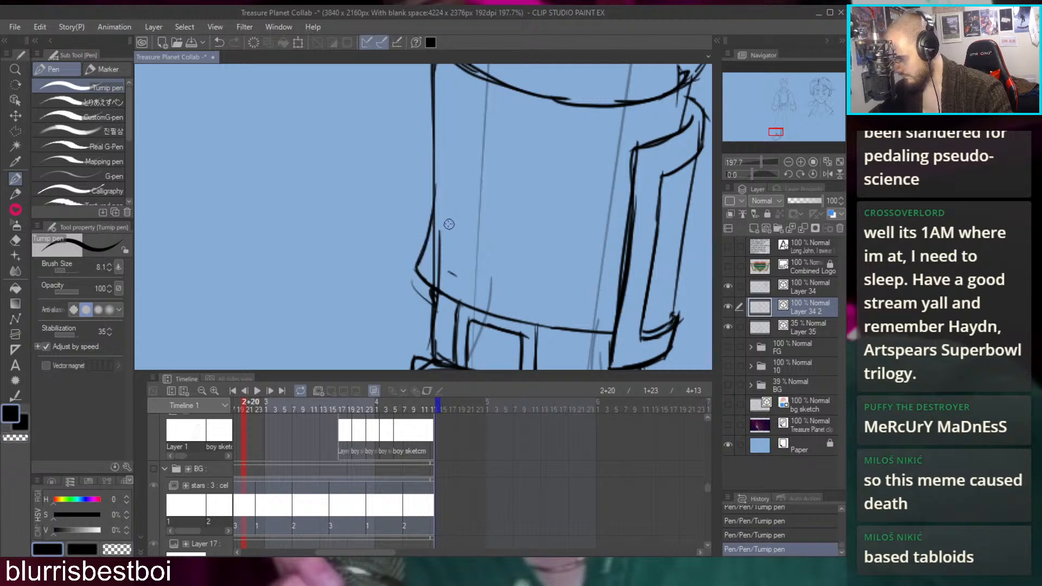
pyautogui.press('e')
pyautogui.moveTo(437, 247); pyautogui.dragTo(447, 263)
pyautogui.scroll(-6, 396, 163)
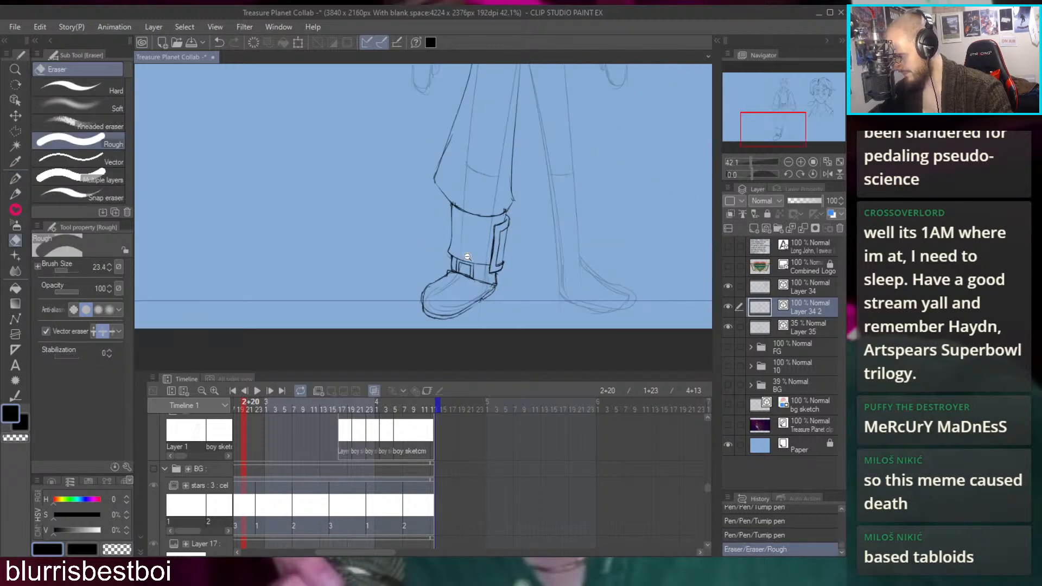
# Clean up the lines where the boot's ankle strap meets the foot with the Rough eraser
pyautogui.scroll(5, 467, 255)
pyautogui.press('p')
pyautogui.scroll(-7, 432, 147)
pyautogui.scroll(5, 507, 245)
pyautogui.press('e')
pyautogui.moveTo(421, 236)
pyautogui.mouseDown()
pyautogui.moveTo(463, 259)
pyautogui.moveTo(436, 244)
pyautogui.moveTo(481, 254)
pyautogui.mouseUp()
pyautogui.press('p')
pyautogui.hotkey('ctrl', 'z')
pyautogui.hotkey('ctrl', 'y')
pyautogui.hotkey('ctrl', 'z')
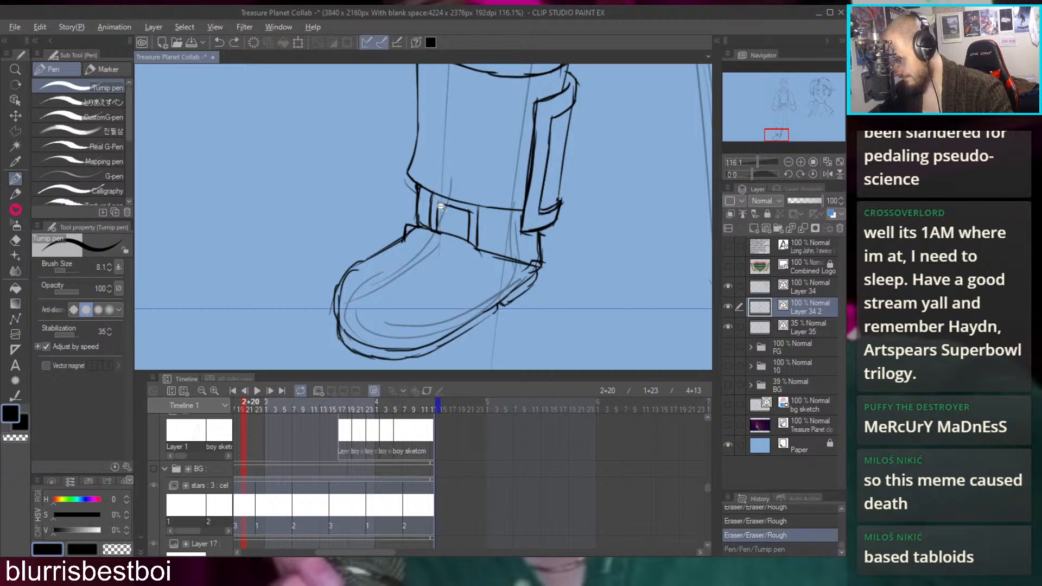
pyautogui.scroll(-5, 493, 202)
pyautogui.scroll(4, 493, 202)
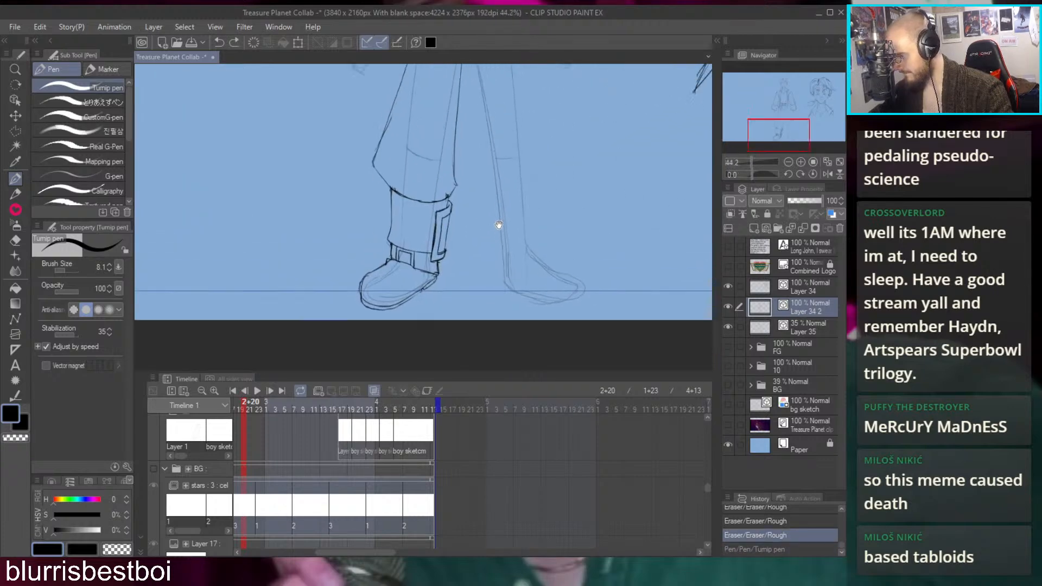
# Draw a short, shallow fold curve across the crotch at the lower end of the trouser fly
pyautogui.moveTo(493, 237); pyautogui.dragTo(431, 301)
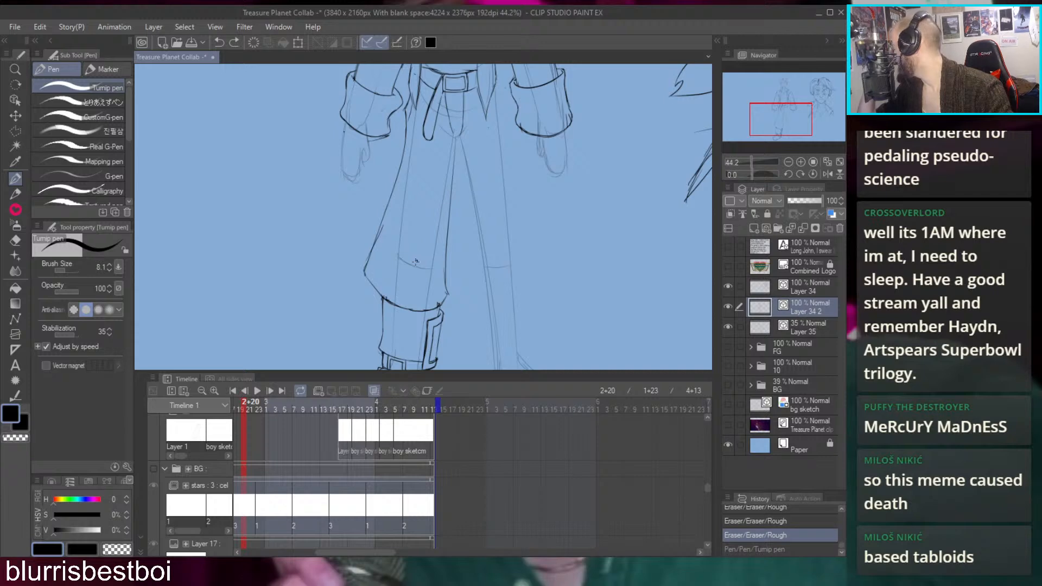
pyautogui.scroll(2, 444, 172)
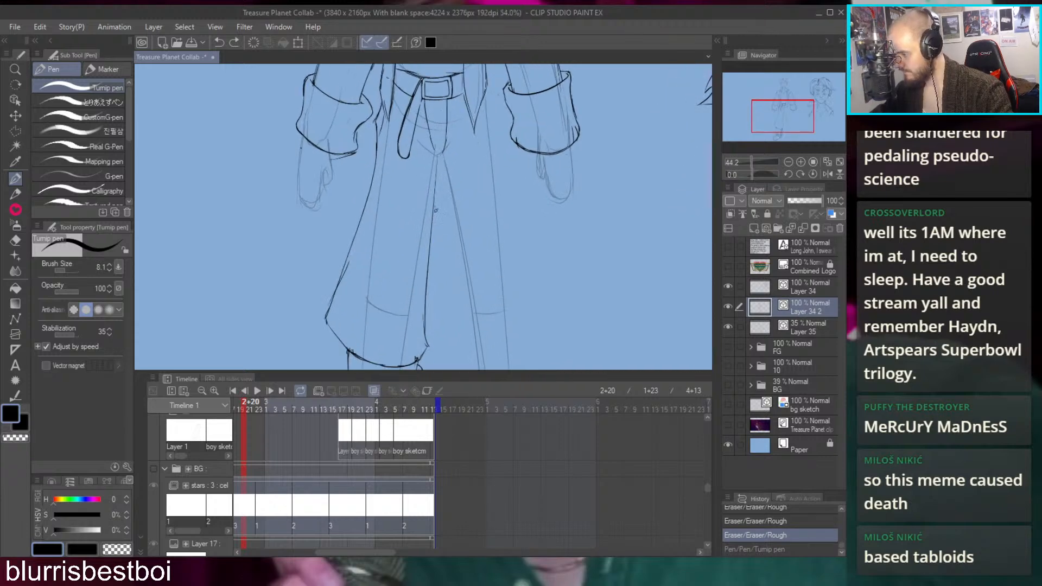
pyautogui.scroll(4, 450, 161)
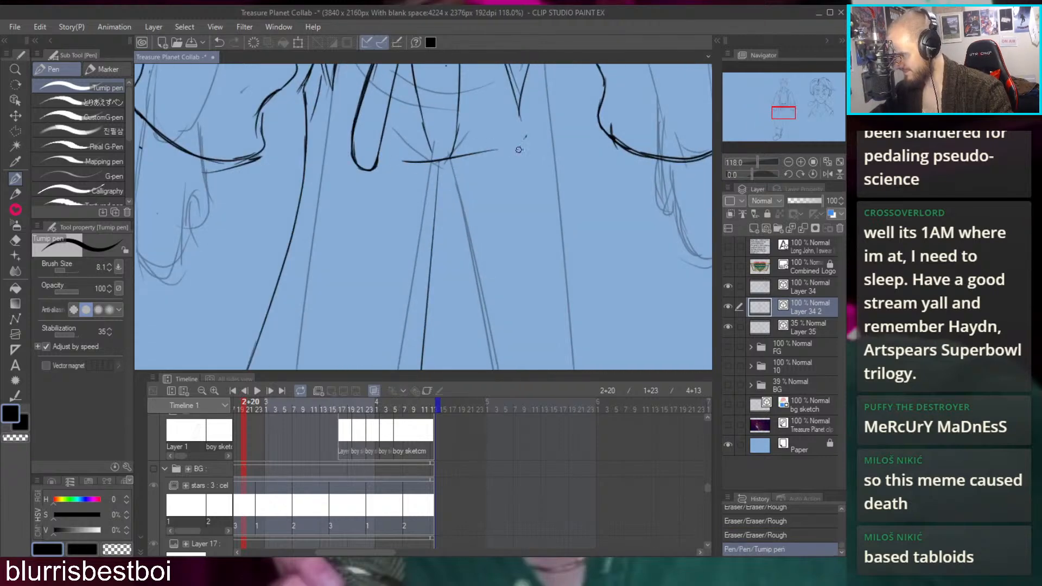
pyautogui.moveTo(402, 162); pyautogui.dragTo(482, 161)
pyautogui.hotkey('ctrl', 'z')
pyautogui.hotkey('ctrl', 'y')
pyautogui.hotkey('ctrl', 'z')
pyautogui.hotkey('ctrl', 'y')
pyautogui.hotkey('ctrl', 'z')
pyautogui.moveTo(407, 157); pyautogui.dragTo(482, 159)
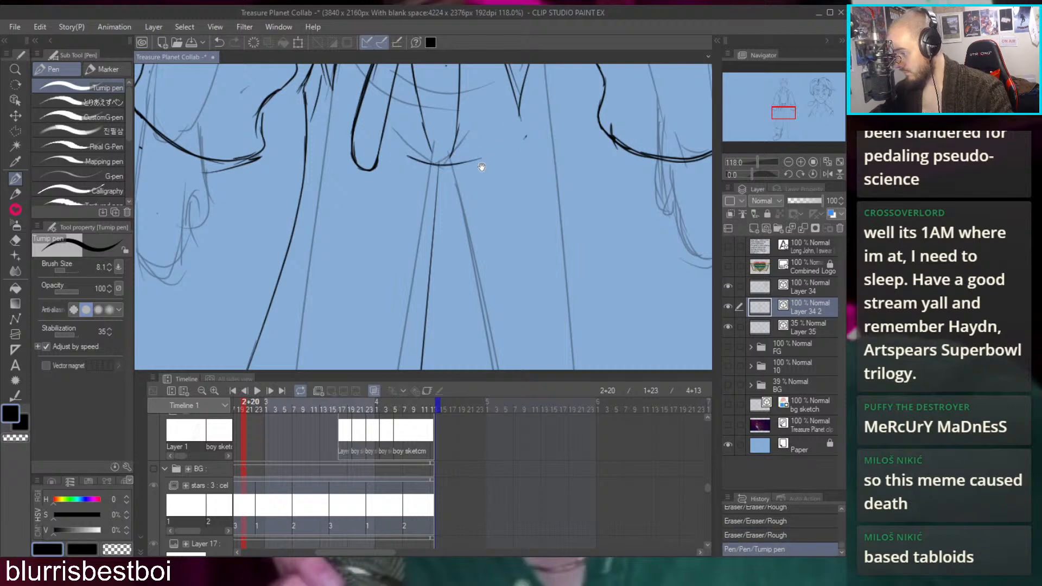
pyautogui.scroll(-4, 482, 167)
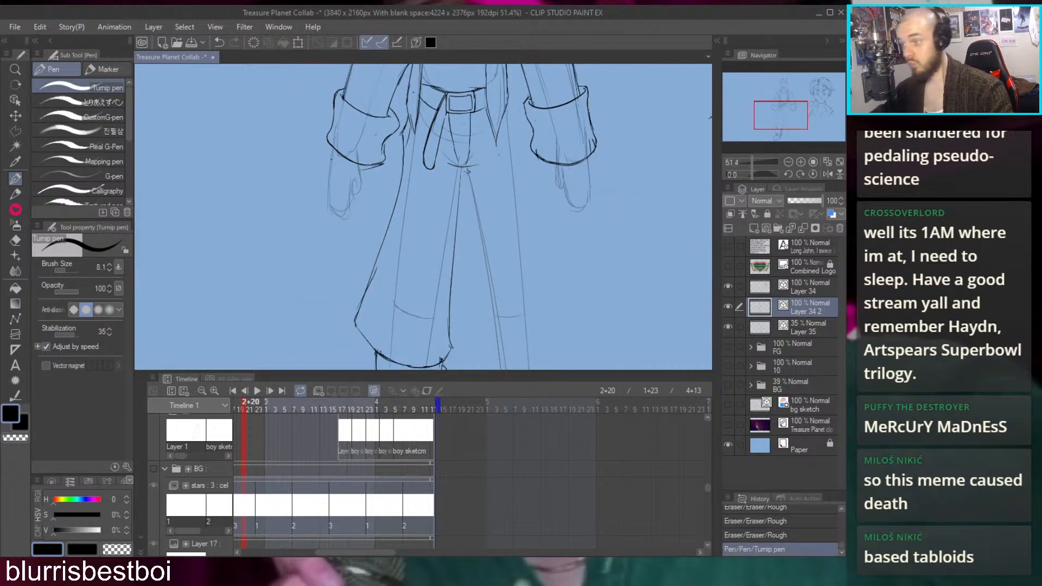
# Outline the character's inked right leg, from hip and crotch down around the boot, with a closed Polyline selection
pyautogui.scroll(-2, 456, 177)
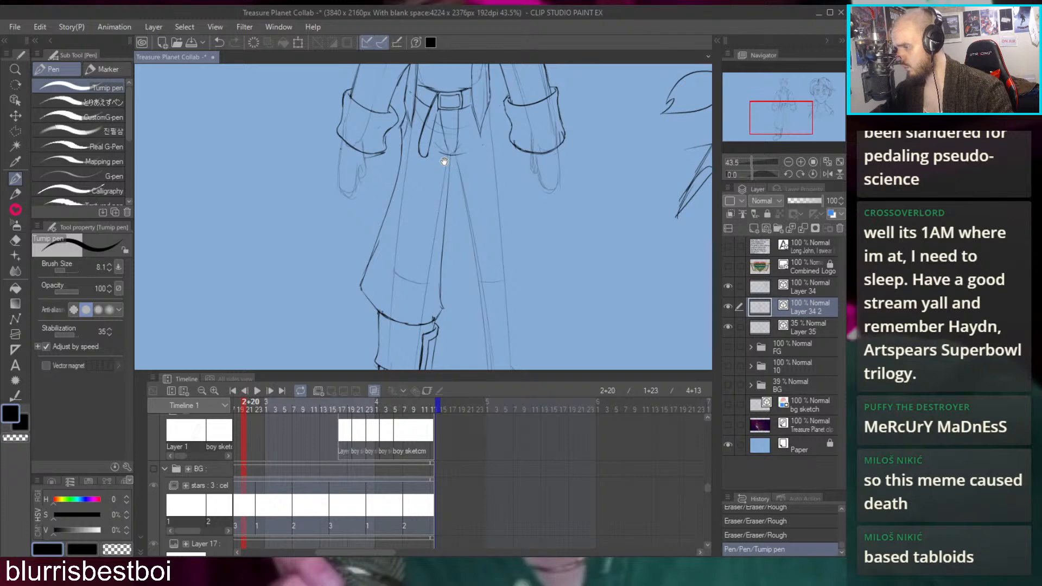
pyautogui.press('m')
pyautogui.scroll(5, 454, 159)
pyautogui.click(415, 197)
pyautogui.moveTo(335, 225); pyautogui.dragTo(422, 341)
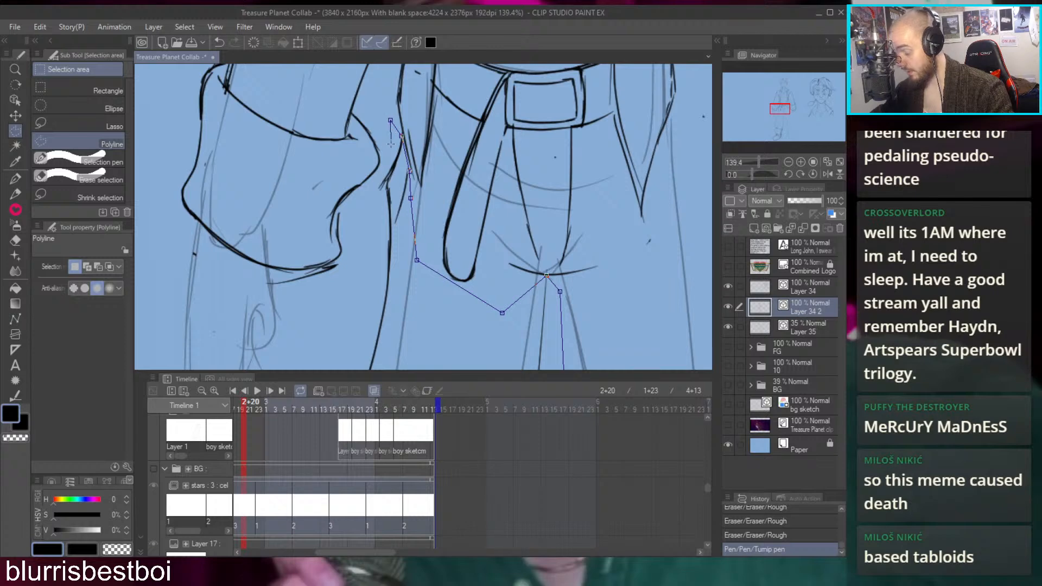
pyautogui.moveTo(396, 144); pyautogui.dragTo(418, 140)
pyautogui.moveTo(377, 279); pyautogui.dragTo(445, 108)
pyautogui.moveTo(445, 108); pyautogui.dragTo(422, 137)
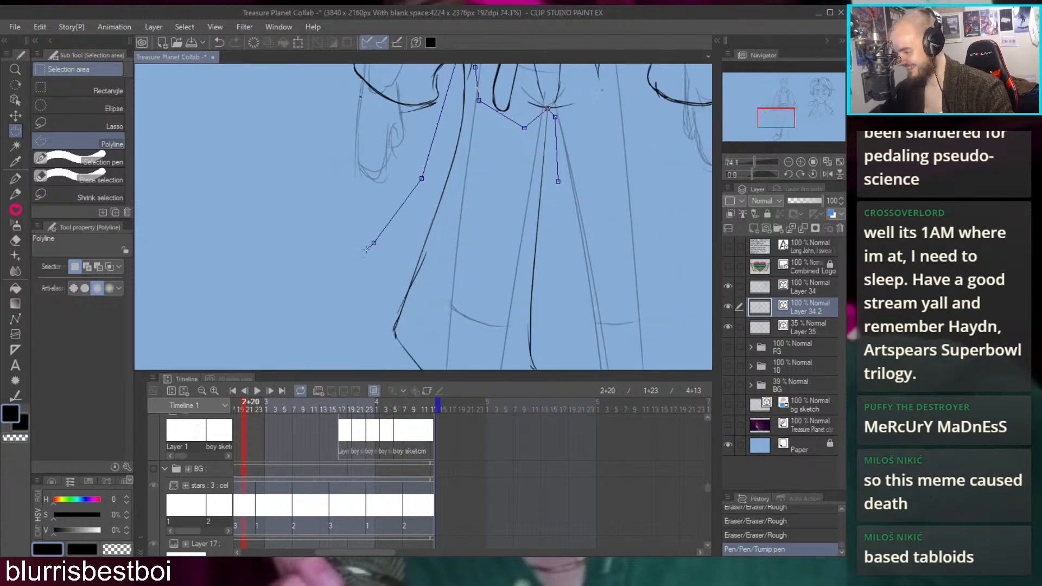
pyautogui.click(374, 241)
pyautogui.moveTo(385, 330); pyautogui.dragTo(377, 136)
pyautogui.click(342, 205)
pyautogui.moveTo(343, 311); pyautogui.dragTo(361, 191)
pyautogui.click(324, 244)
pyautogui.click(365, 339)
pyautogui.click(442, 329)
pyautogui.click(485, 310)
pyautogui.click(592, 164)
pyautogui.moveTo(592, 136); pyautogui.dragTo(625, 325)
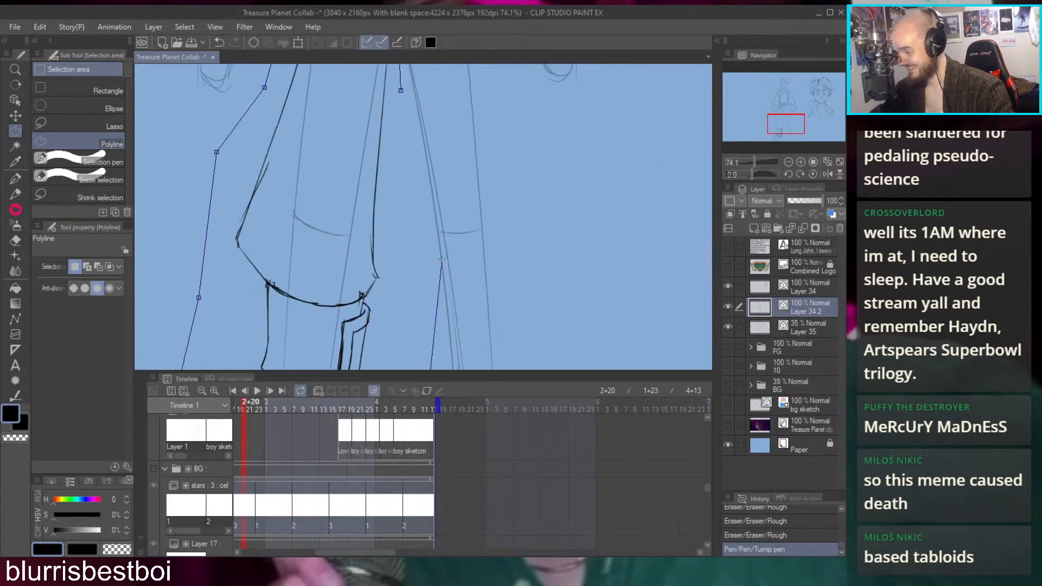
pyautogui.click(393, 95)
pyautogui.scroll(-3, 489, 173)
pyautogui.scroll(-1, 489, 173)
pyautogui.moveTo(489, 172); pyautogui.dragTo(470, 232)
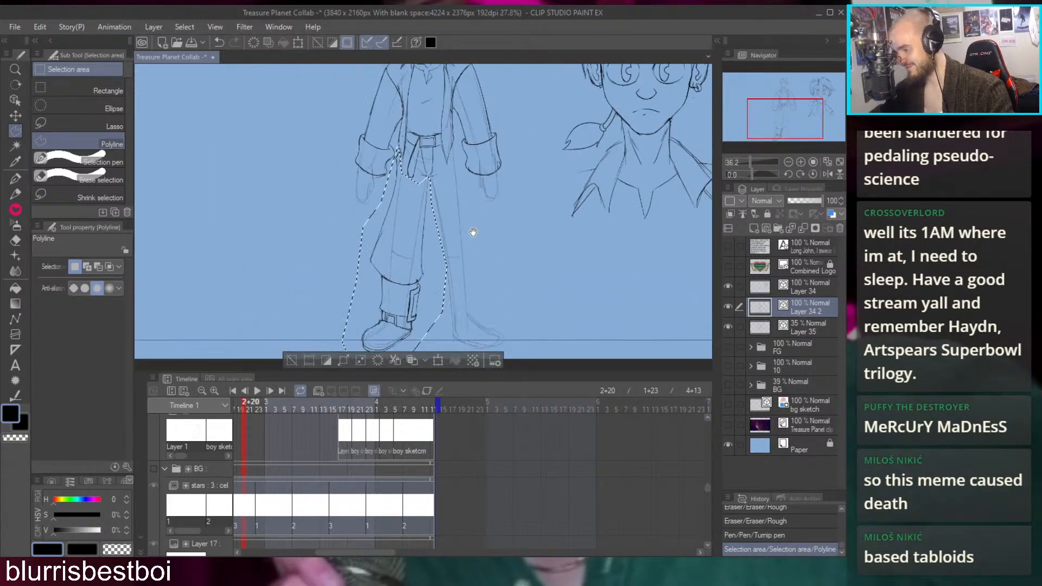
# Paste a copy of the selected leg on its own layer, flip it horizontally and place it as the character's left leg, meeting at the crotch
pyautogui.press('k')
pyautogui.hotkey('ctrl', 'c')
pyautogui.hotkey('ctrl', 'v')
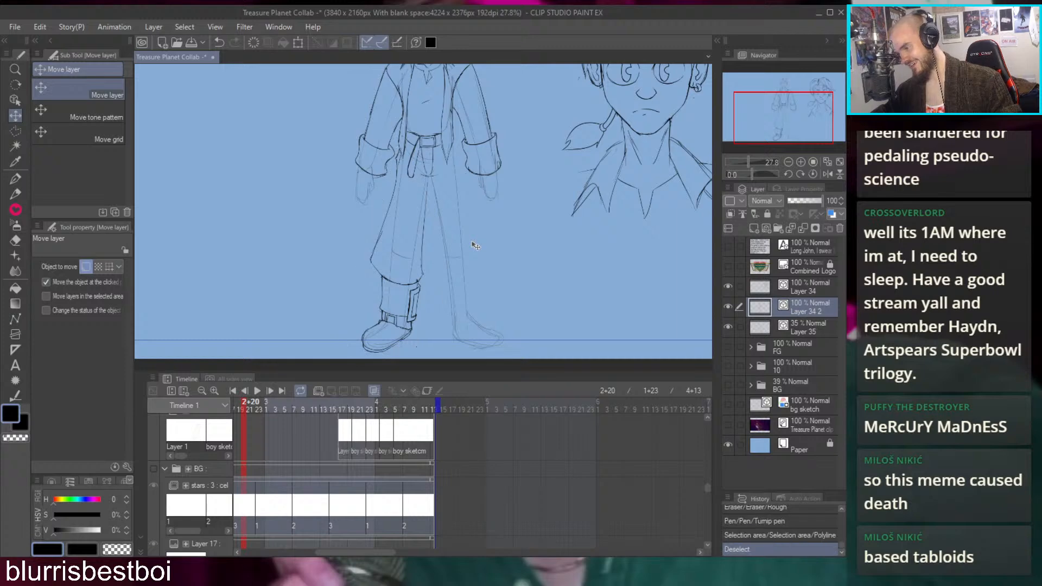
pyautogui.hotkey('ctrl', 't')
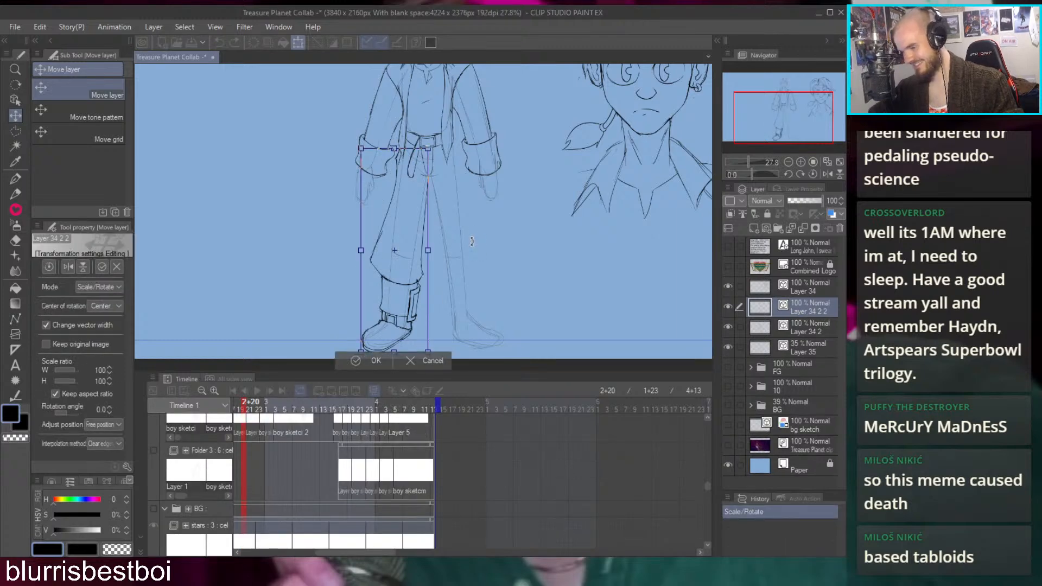
pyautogui.click(68, 267)
pyautogui.moveTo(419, 268); pyautogui.dragTo(490, 266)
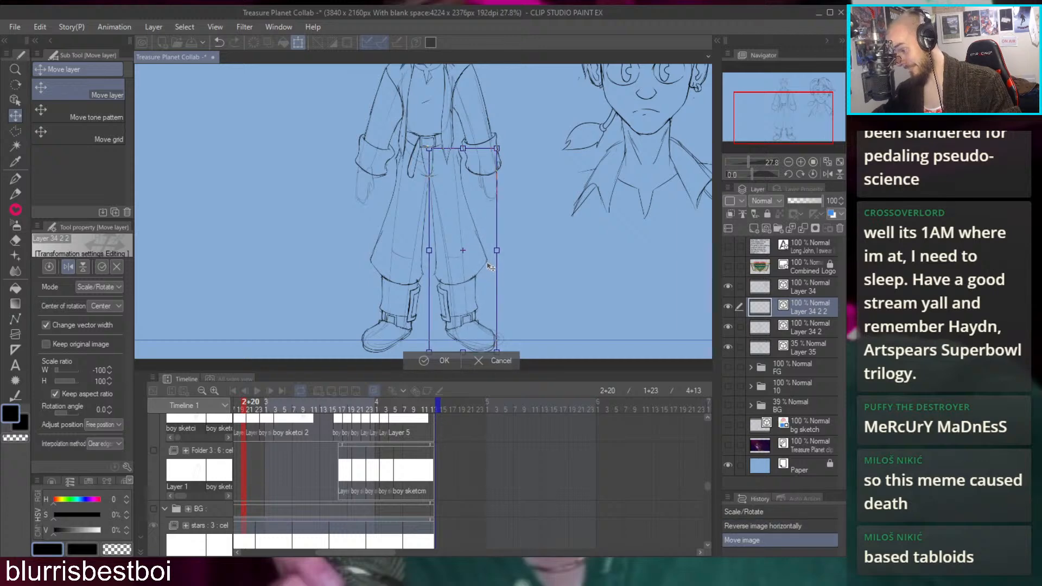
pyautogui.press('Return')
pyautogui.moveTo(439, 175); pyautogui.dragTo(486, 218)
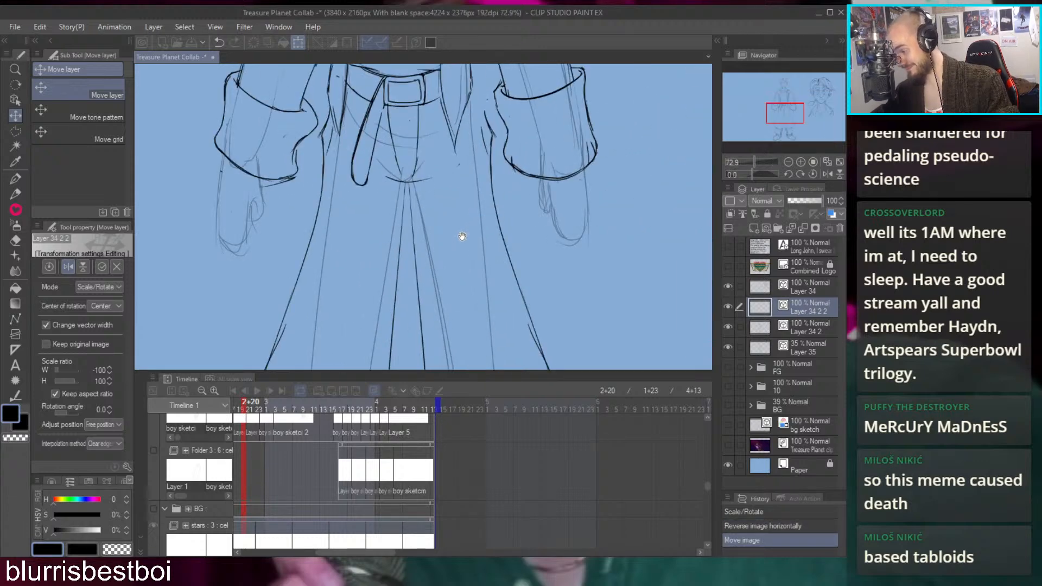
pyautogui.hotkey('ctrl', 't')
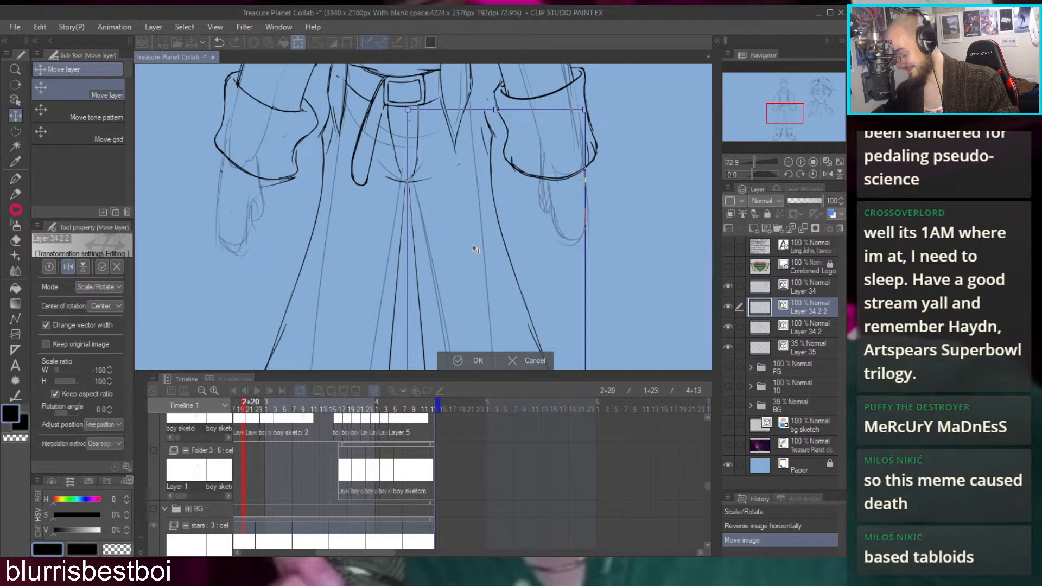
pyautogui.moveTo(476, 249); pyautogui.dragTo(474, 249)
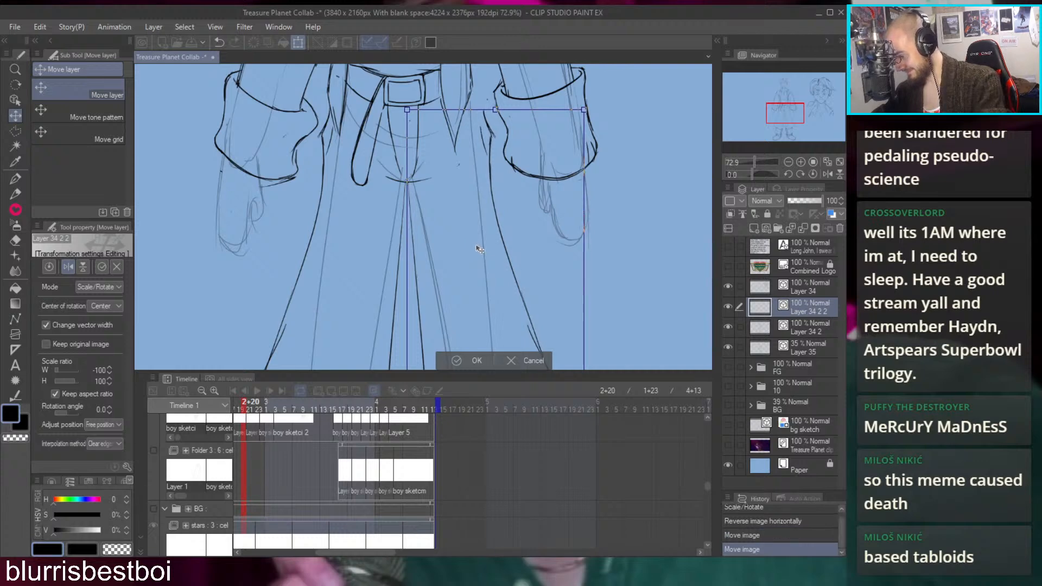
pyautogui.click(476, 361)
# Add short Turnip pen strokes at the character's left hip to connect the mirrored leg's outer line to the jacket
pyautogui.scroll(-5, 479, 112)
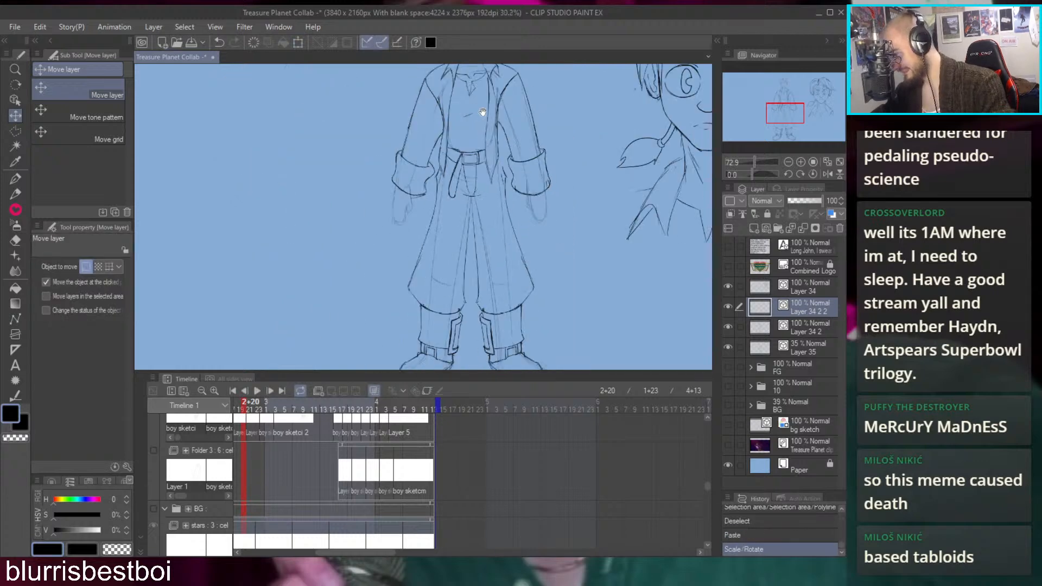
pyautogui.scroll(5, 507, 201)
pyautogui.moveTo(471, 171)
pyautogui.mouseDown()
pyautogui.moveTo(465, 200)
pyautogui.moveTo(488, 239)
pyautogui.mouseUp()
pyautogui.press('p')
pyautogui.click(465, 199)
pyautogui.hotkey('ctrl', 'z')
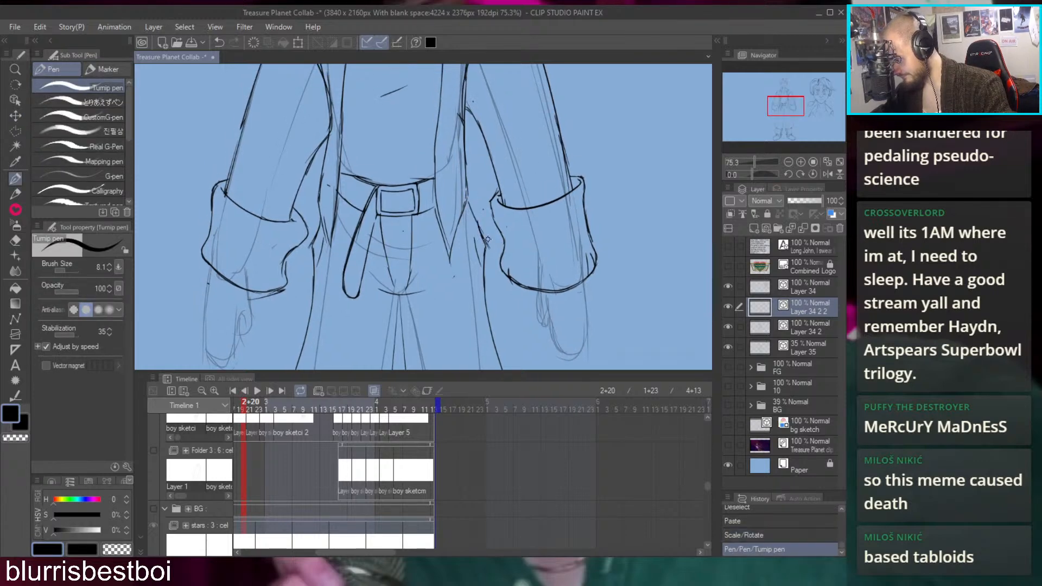
pyautogui.hotkey('ctrl', 'z')
pyautogui.moveTo(468, 202)
pyautogui.mouseDown()
pyautogui.moveTo(486, 239)
pyautogui.moveTo(479, 226)
pyautogui.mouseUp()
pyautogui.moveTo(467, 193)
pyautogui.mouseDown()
pyautogui.moveTo(488, 242)
pyautogui.moveTo(492, 181)
pyautogui.mouseUp()
pyautogui.hotkey('ctrl', 'z')
pyautogui.hotkey('ctrl', 'z')
pyautogui.hotkey('ctrl', 'z')
pyautogui.scroll(-5, 489, 233)
pyautogui.scroll(2, 511, 239)
pyautogui.scroll(2, 511, 239)
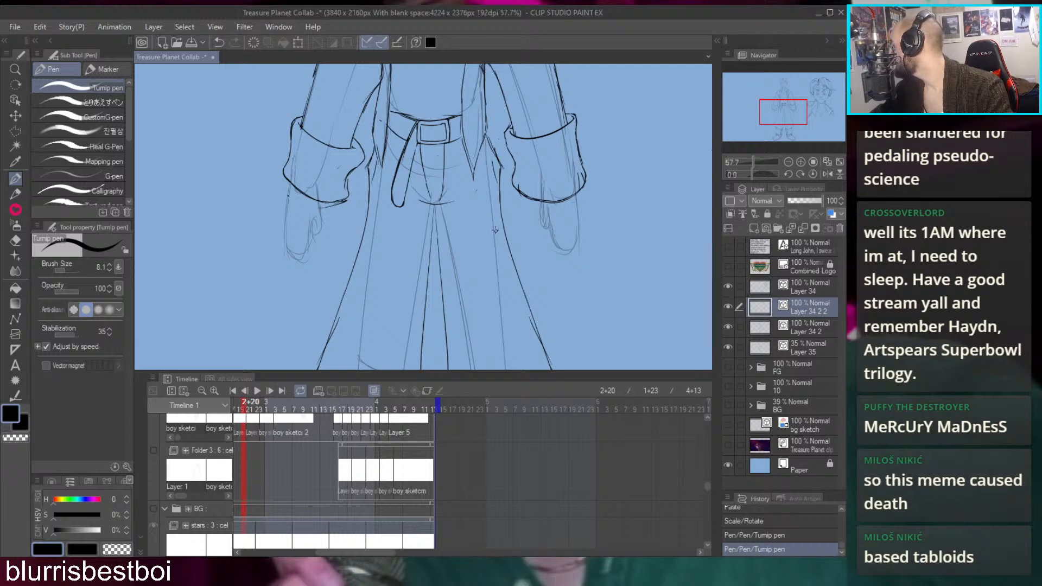
# Select the layer with the original leg and delete the shallow fold curve across the crotch
pyautogui.scroll(2, 436, 205)
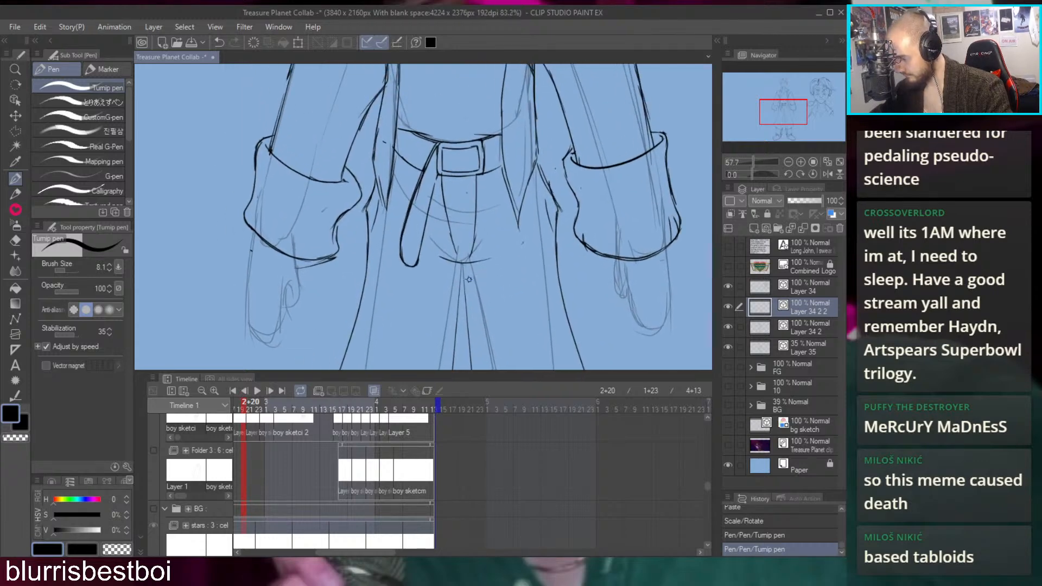
pyautogui.press('o')
pyautogui.click(483, 259)
pyautogui.press('Delete')
# Draw the short seam where the trouser legs meet and two fold curves fanning upward from the crotch in a V
pyautogui.press('p')
pyautogui.scroll(2, 467, 308)
pyautogui.moveTo(467, 308); pyautogui.dragTo(465, 288)
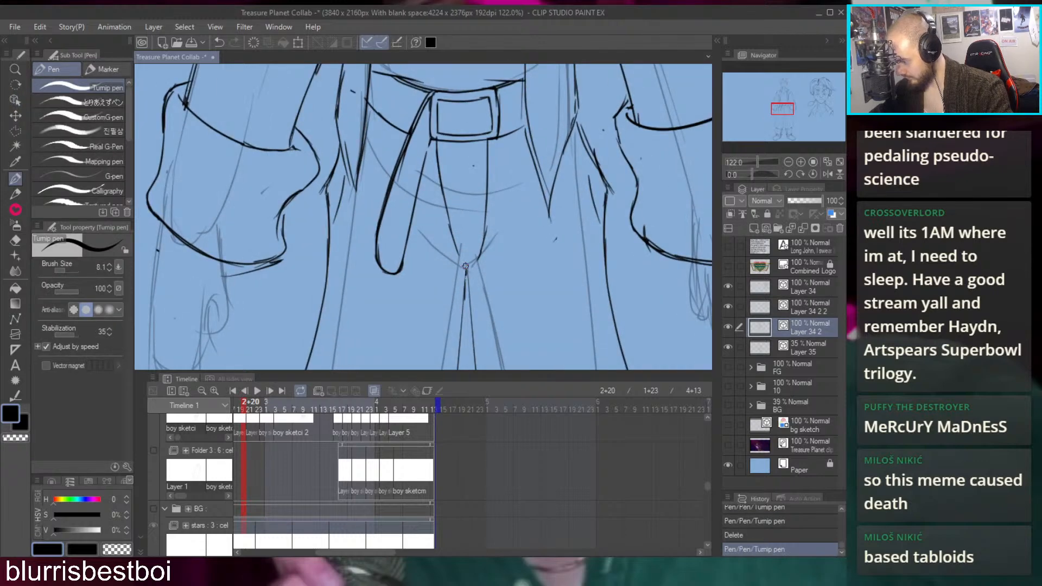
pyautogui.moveTo(444, 244)
pyautogui.mouseDown()
pyautogui.moveTo(465, 271)
pyautogui.moveTo(421, 225)
pyautogui.mouseUp()
pyautogui.hotkey('ctrl', 'z')
pyautogui.hotkey('ctrl', 'z')
pyautogui.moveTo(465, 269)
pyautogui.mouseDown()
pyautogui.moveTo(534, 213)
pyautogui.moveTo(504, 232)
pyautogui.moveTo(522, 211)
pyautogui.mouseUp()
pyautogui.hotkey('ctrl', 'z')
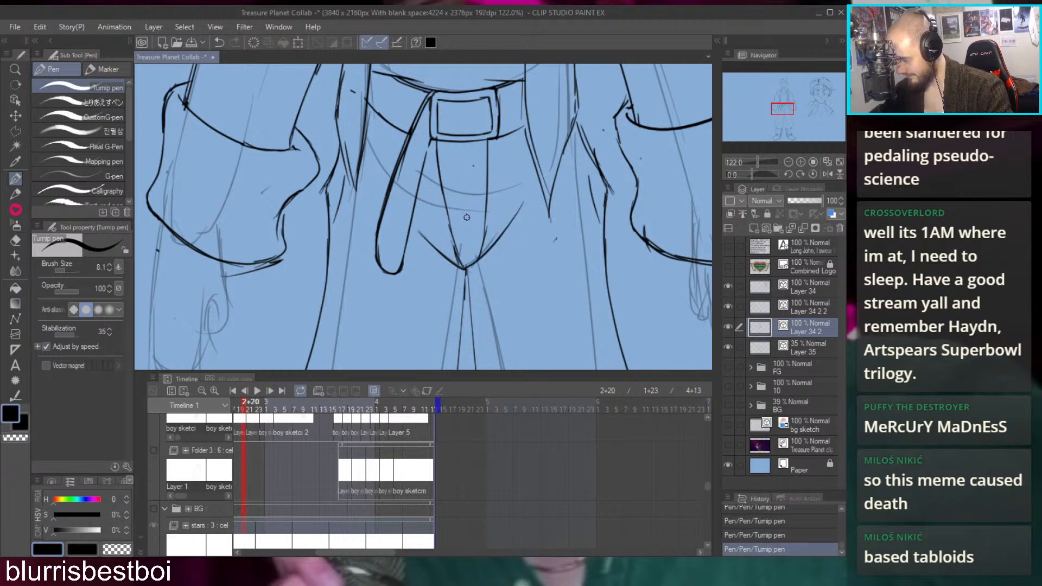
# Examine the crotch, both trouser legs and boot tops up close, and the proportions of the whole figure
pyautogui.scroll(-5, 465, 215)
pyautogui.scroll(3, 478, 224)
pyautogui.scroll(2, 491, 232)
pyautogui.moveTo(481, 256); pyautogui.dragTo(495, 154)
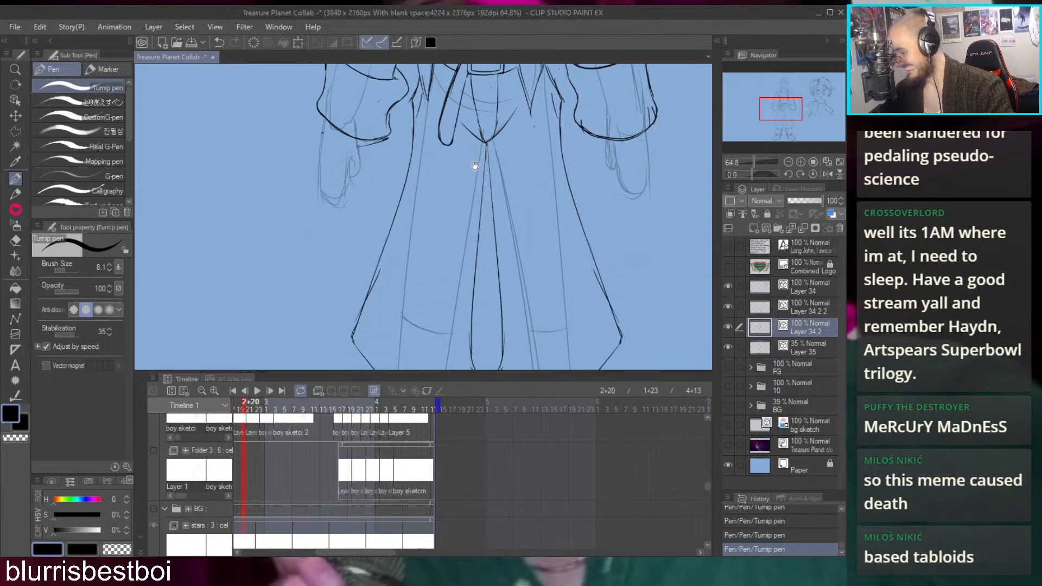
pyautogui.moveTo(382, 278); pyautogui.dragTo(453, 228)
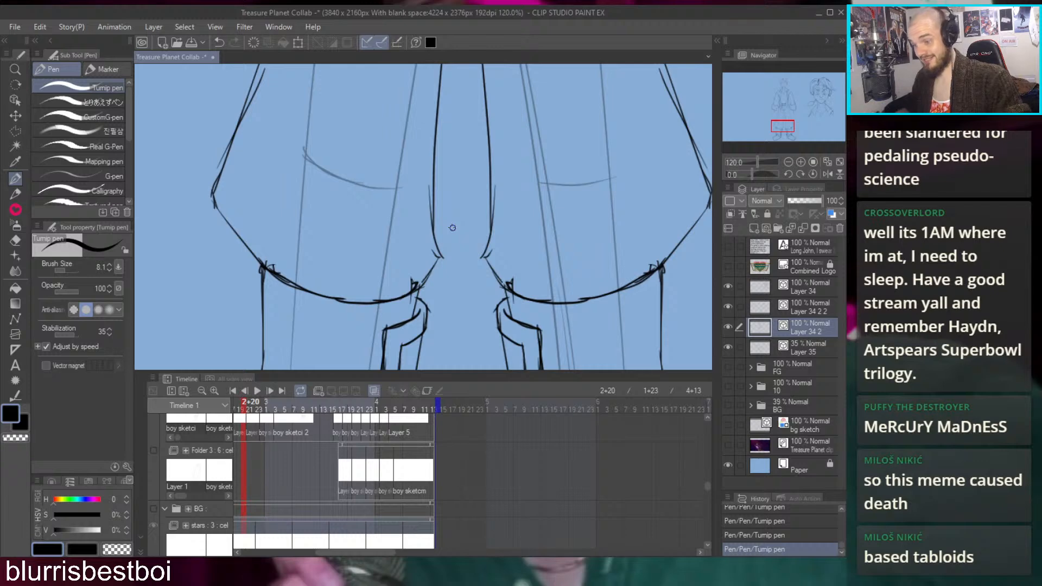
pyautogui.moveTo(476, 212); pyautogui.dragTo(421, 212)
pyautogui.moveTo(519, 130); pyautogui.dragTo(459, 191)
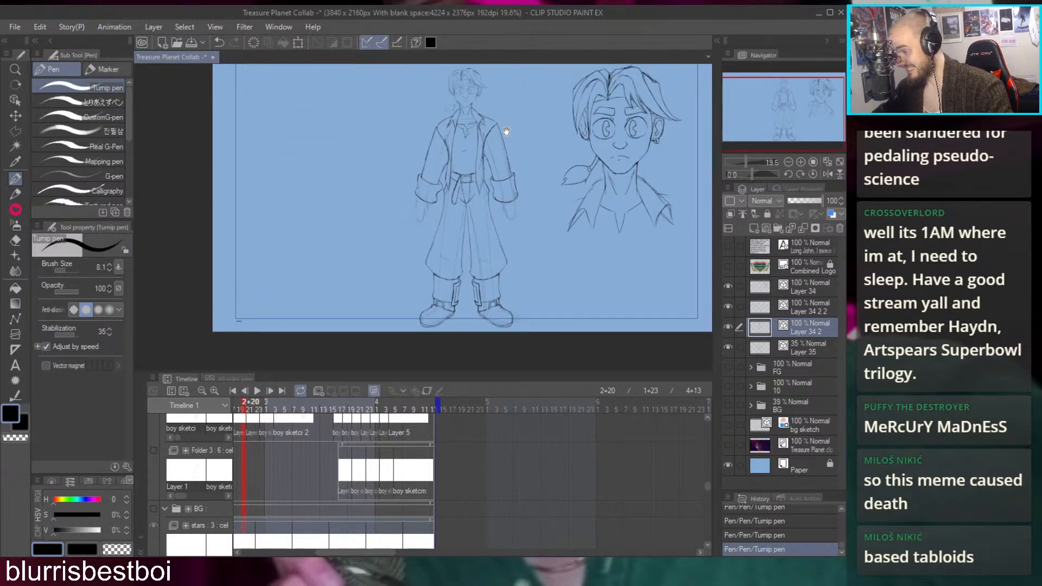
pyautogui.moveTo(508, 133); pyautogui.dragTo(509, 159)
pyautogui.moveTo(506, 314); pyautogui.dragTo(512, 315)
pyautogui.moveTo(539, 233); pyautogui.dragTo(492, 208)
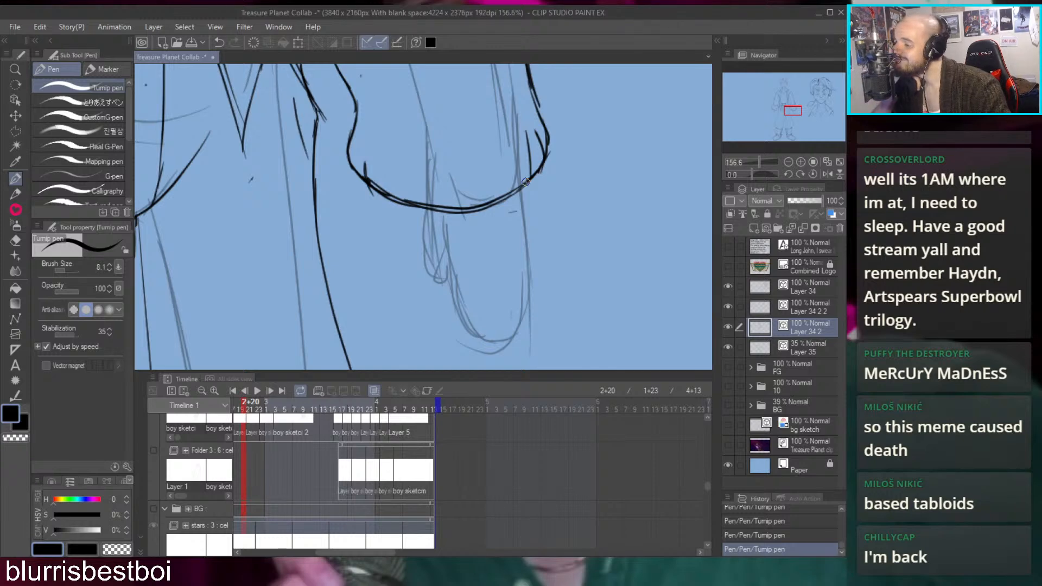
pyautogui.moveTo(526, 182)
pyautogui.mouseDown()
pyautogui.moveTo(449, 181)
pyautogui.moveTo(470, 242)
pyautogui.moveTo(449, 175)
pyautogui.moveTo(437, 226)
pyautogui.mouseUp()
pyautogui.hotkey('ctrl', 'z')
pyautogui.hotkey('ctrl', 'z')
pyautogui.moveTo(437, 170); pyautogui.dragTo(436, 241)
pyautogui.hotkey('ctrl', 'z')
pyautogui.moveTo(437, 190); pyautogui.dragTo(427, 293)
pyautogui.hotkey('ctrl', 'z')
pyautogui.moveTo(402, 181); pyautogui.dragTo(406, 222)
pyautogui.hotkey('ctrl', 'z')
pyautogui.moveTo(404, 197); pyautogui.dragTo(405, 295)
pyautogui.hotkey('ctrl', 'z')
pyautogui.moveTo(435, 221); pyautogui.dragTo(418, 268)
pyautogui.hotkey('ctrl', 'z')
pyautogui.hotkey('ctrl', 'z')
pyautogui.moveTo(437, 222)
pyautogui.mouseDown()
pyautogui.moveTo(426, 263)
pyautogui.moveTo(406, 282)
pyautogui.moveTo(414, 270)
pyautogui.moveTo(389, 270)
pyautogui.moveTo(418, 267)
pyautogui.moveTo(400, 234)
pyautogui.moveTo(409, 271)
pyautogui.moveTo(394, 241)
pyautogui.moveTo(399, 272)
pyautogui.moveTo(405, 225)
pyautogui.moveTo(397, 266)
pyautogui.mouseUp()
pyautogui.hotkey('ctrl', 'z')
pyautogui.hotkey('ctrl', 'z')
pyautogui.hotkey('ctrl', 'z')
pyautogui.moveTo(476, 198)
pyautogui.mouseDown()
pyautogui.moveTo(457, 222)
pyautogui.moveTo(427, 209)
pyautogui.moveTo(425, 253)
pyautogui.mouseUp()
pyautogui.hotkey('ctrl', 'z')
pyautogui.moveTo(427, 183); pyautogui.dragTo(422, 259)
pyautogui.press('Left')
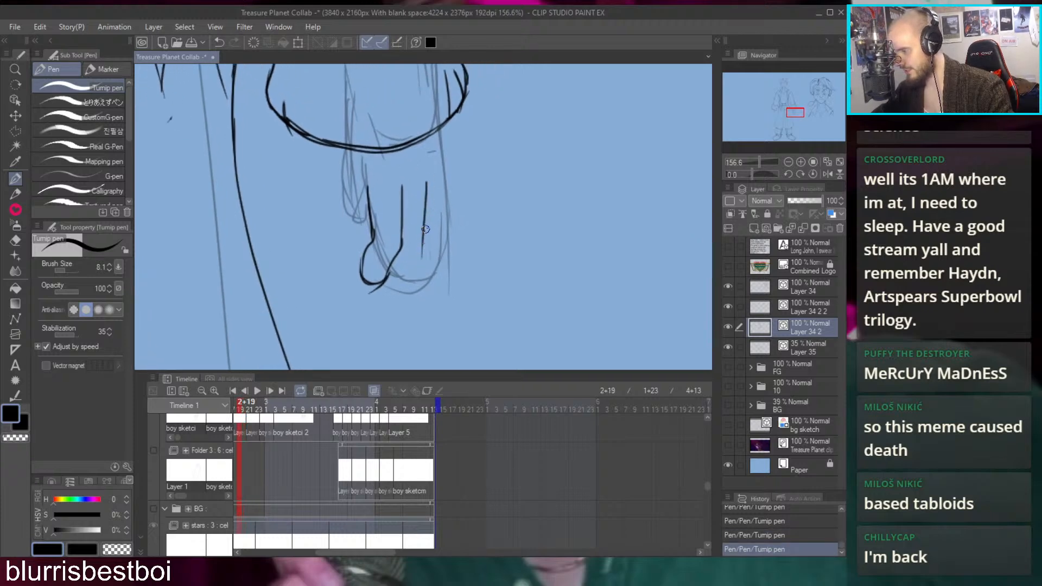
pyautogui.hotkey('ctrl', 'z')
pyautogui.hotkey('ctrl', 'z')
pyautogui.moveTo(425, 187)
pyautogui.mouseDown()
pyautogui.moveTo(420, 247)
pyautogui.moveTo(420, 238)
pyautogui.mouseUp()
pyautogui.hotkey('ctrl', 'z')
pyautogui.moveTo(426, 187); pyautogui.dragTo(405, 287)
pyautogui.hotkey('ctrl', 'z')
pyautogui.hotkey('ctrl', 'z')
pyautogui.moveTo(419, 239)
pyautogui.mouseDown()
pyautogui.moveTo(393, 308)
pyautogui.moveTo(418, 240)
pyautogui.moveTo(385, 307)
pyautogui.mouseUp()
pyautogui.hotkey('ctrl', 'z')
pyautogui.hotkey('ctrl', 'z')
pyautogui.hotkey('ctrl', 'z')
pyautogui.hotkey('ctrl', 'z')
pyautogui.hotkey('ctrl', 'z')
pyautogui.hotkey('ctrl', 'z')
pyautogui.moveTo(426, 189); pyautogui.dragTo(400, 289)
pyautogui.moveTo(444, 217)
pyautogui.mouseDown()
pyautogui.moveTo(399, 211)
pyautogui.moveTo(492, 239)
pyautogui.mouseUp()
pyautogui.hotkey('ctrl', 'z')
pyautogui.hotkey('ctrl', 'z')
pyautogui.hotkey('ctrl', 'z')
pyautogui.hotkey('ctrl', 'z')
pyautogui.hotkey('ctrl', 'z')
pyautogui.hotkey('ctrl', 'z')
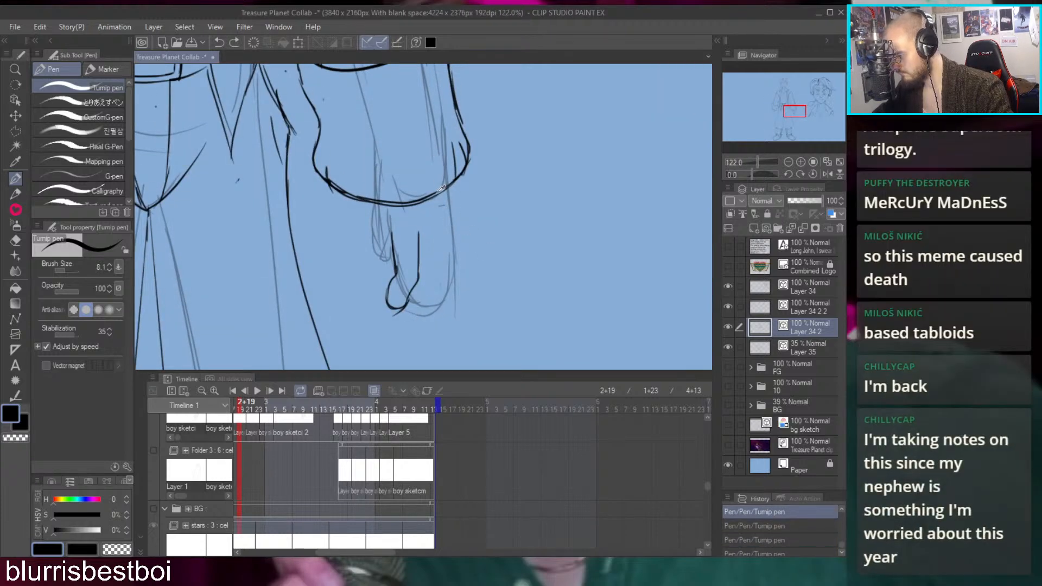
pyautogui.hotkey('ctrl', 'z')
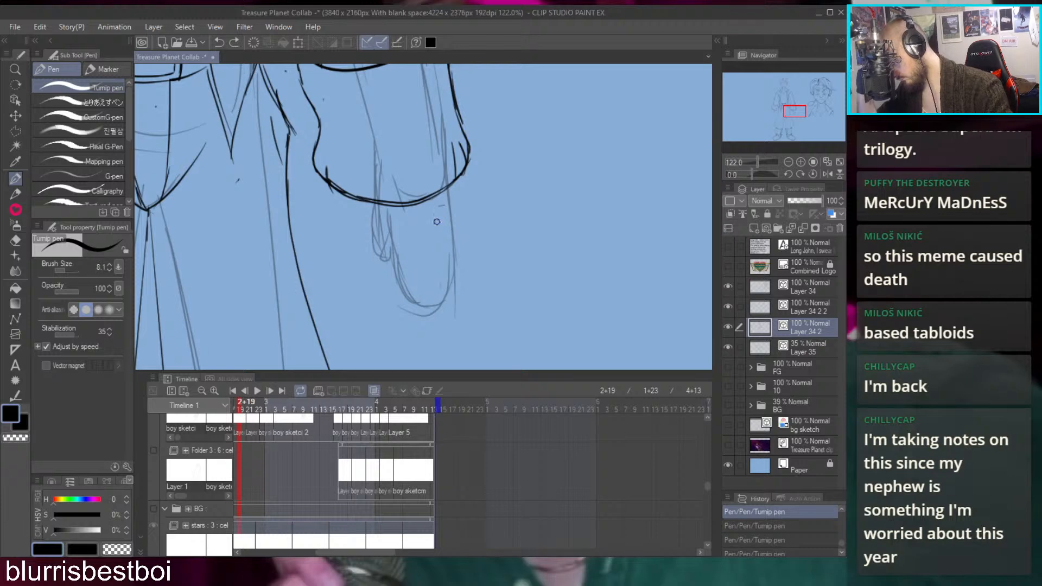
# Ink the outer edge of the character's left hand below the cuff, plus the index and middle fingers
pyautogui.moveTo(449, 187); pyautogui.dragTo(462, 276)
pyautogui.moveTo(387, 223); pyautogui.dragTo(394, 299)
pyautogui.hotkey('ctrl', 'z')
pyautogui.hotkey('ctrl', 'z')
pyautogui.moveTo(417, 252)
pyautogui.mouseDown()
pyautogui.moveTo(412, 311)
pyautogui.moveTo(394, 301)
pyautogui.moveTo(410, 313)
pyautogui.moveTo(414, 254)
pyautogui.moveTo(423, 309)
pyautogui.moveTo(439, 272)
pyautogui.moveTo(439, 303)
pyautogui.moveTo(423, 315)
pyautogui.moveTo(440, 326)
pyautogui.mouseUp()
pyautogui.hotkey('ctrl', 'z')
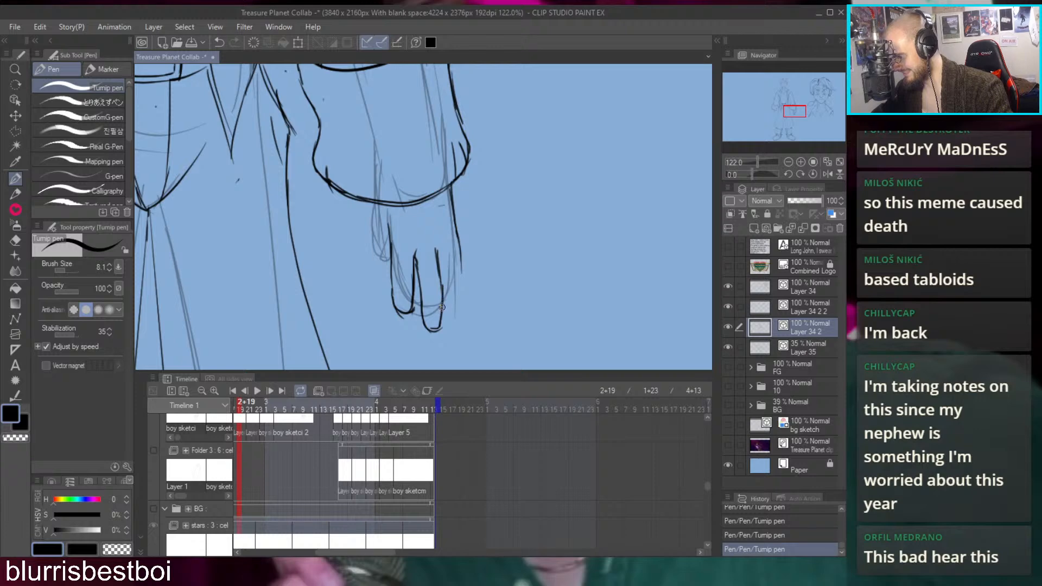
# Ink the ring finger and the little finger along the outer side of the character's left hand
pyautogui.moveTo(457, 252)
pyautogui.mouseDown()
pyautogui.moveTo(434, 214)
pyautogui.moveTo(431, 254)
pyautogui.mouseUp()
pyautogui.hotkey('ctrl', 'z')
pyautogui.hotkey('ctrl', 'z')
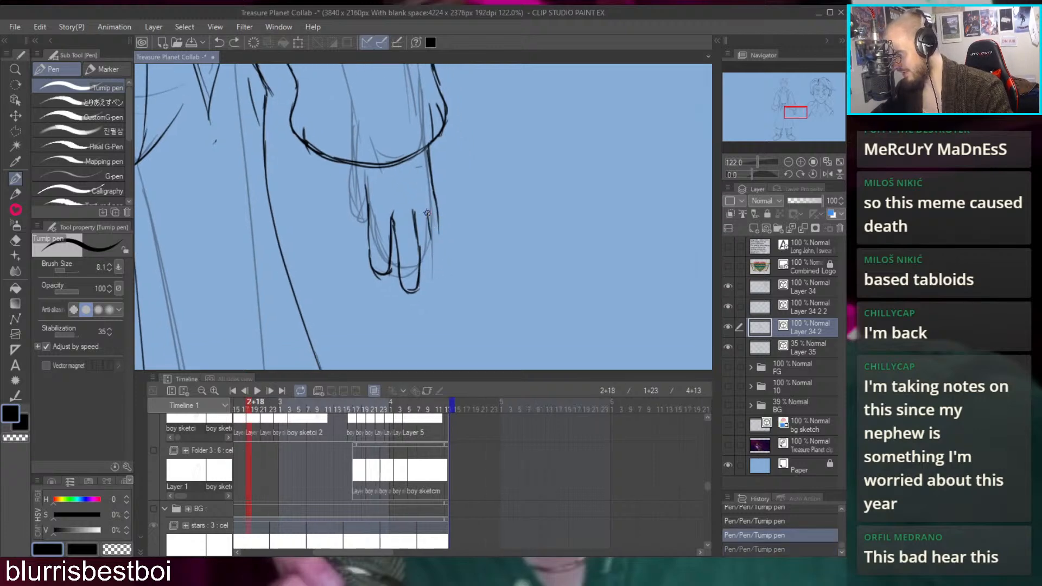
pyautogui.hotkey('ctrl', 'z')
pyautogui.moveTo(429, 210); pyautogui.dragTo(424, 282)
pyautogui.hotkey('ctrl', 'z')
pyautogui.moveTo(435, 233); pyautogui.dragTo(424, 342)
pyautogui.hotkey('ctrl', 'z')
pyautogui.moveTo(437, 277); pyautogui.dragTo(416, 299)
pyautogui.moveTo(443, 251)
pyautogui.mouseDown()
pyautogui.moveTo(451, 185)
pyautogui.moveTo(439, 294)
pyautogui.mouseUp()
pyautogui.hotkey('ctrl', 'z')
pyautogui.hotkey('ctrl', 'z')
pyautogui.hotkey('ctrl', 'z')
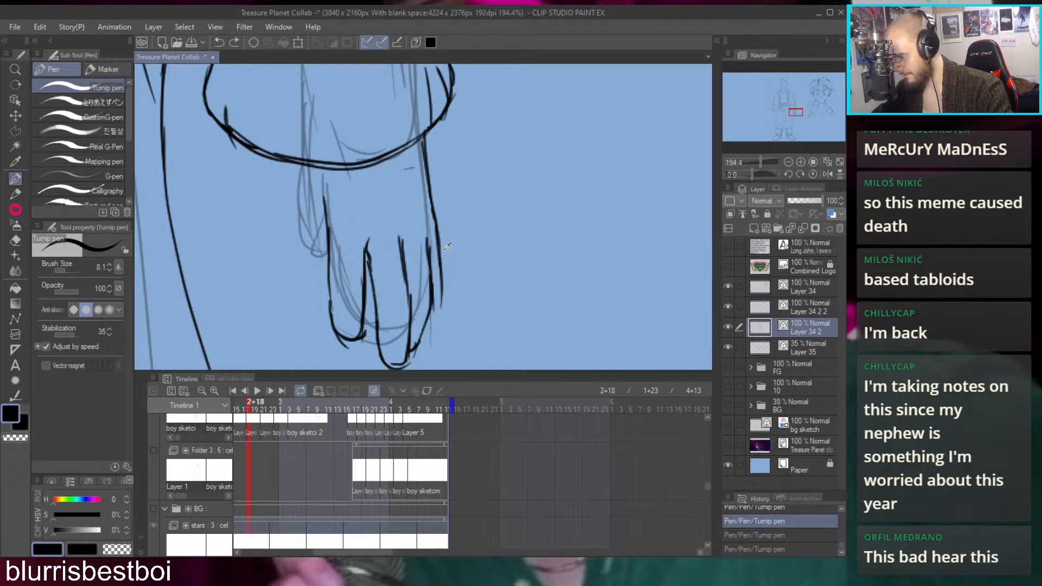
pyautogui.moveTo(438, 235)
pyautogui.mouseDown()
pyautogui.moveTo(449, 317)
pyautogui.moveTo(441, 328)
pyautogui.moveTo(452, 309)
pyautogui.mouseUp()
pyautogui.scroll(-5, 442, 271)
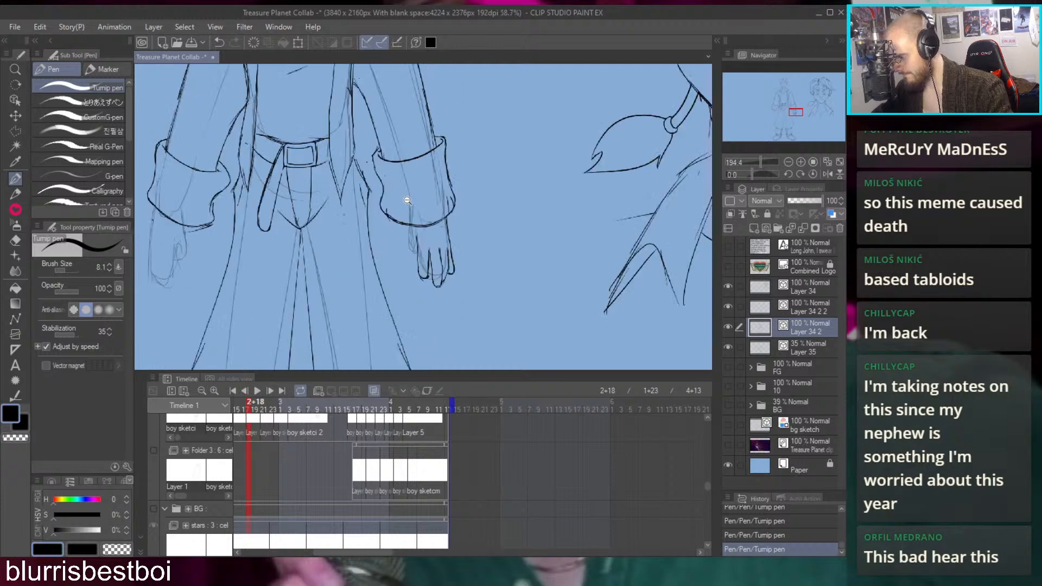
# Try to ink a wide thumb hanging from the cuff's lower edge beside the left hand's index finger
pyautogui.scroll(4, 423, 233)
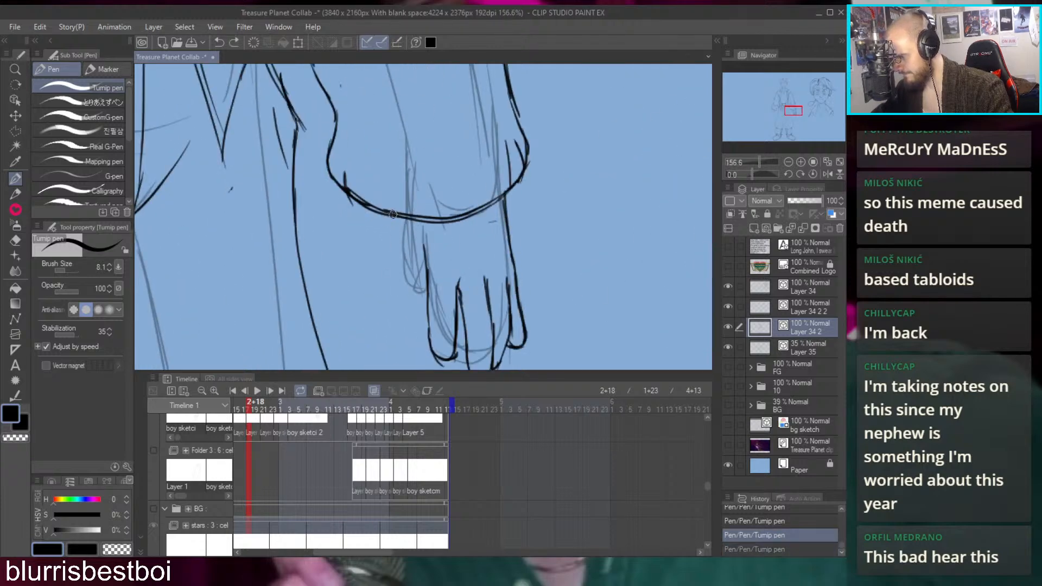
pyautogui.moveTo(386, 213)
pyautogui.mouseDown()
pyautogui.moveTo(395, 271)
pyautogui.moveTo(384, 227)
pyautogui.moveTo(389, 264)
pyautogui.mouseUp()
pyautogui.hotkey('ctrl', 'z')
pyautogui.hotkey('ctrl', 'z')
pyautogui.hotkey('ctrl', 'z')
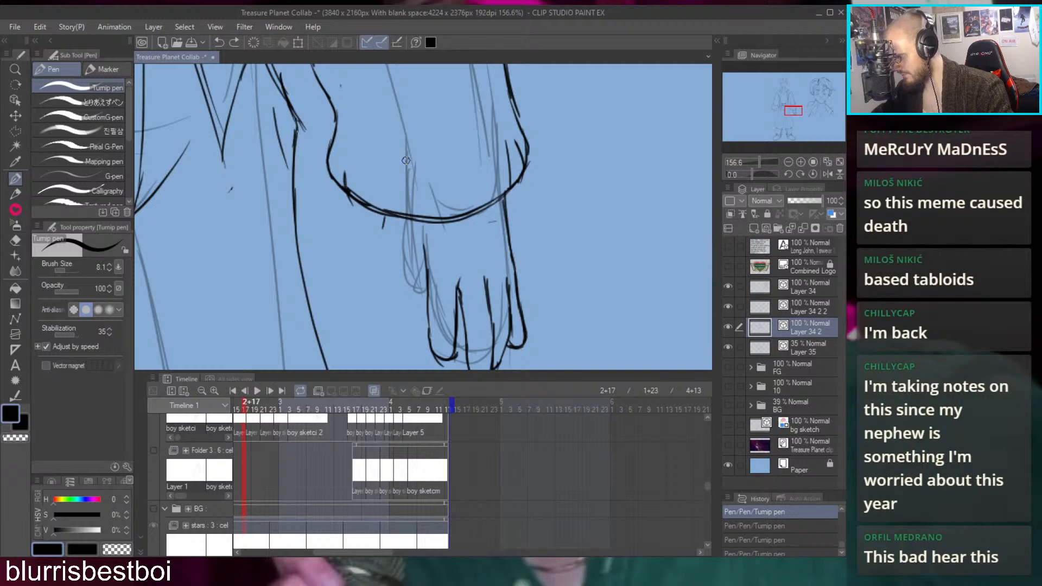
pyautogui.moveTo(422, 228); pyautogui.dragTo(411, 273)
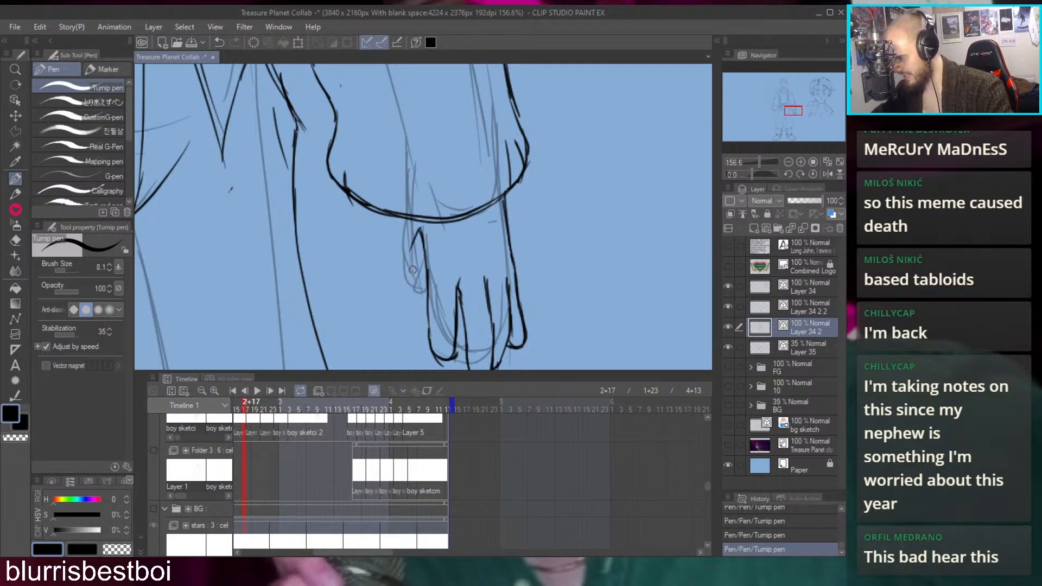
pyautogui.hotkey('ctrl', 'z')
pyautogui.moveTo(421, 230); pyautogui.dragTo(407, 251)
pyautogui.hotkey('ctrl', 'z')
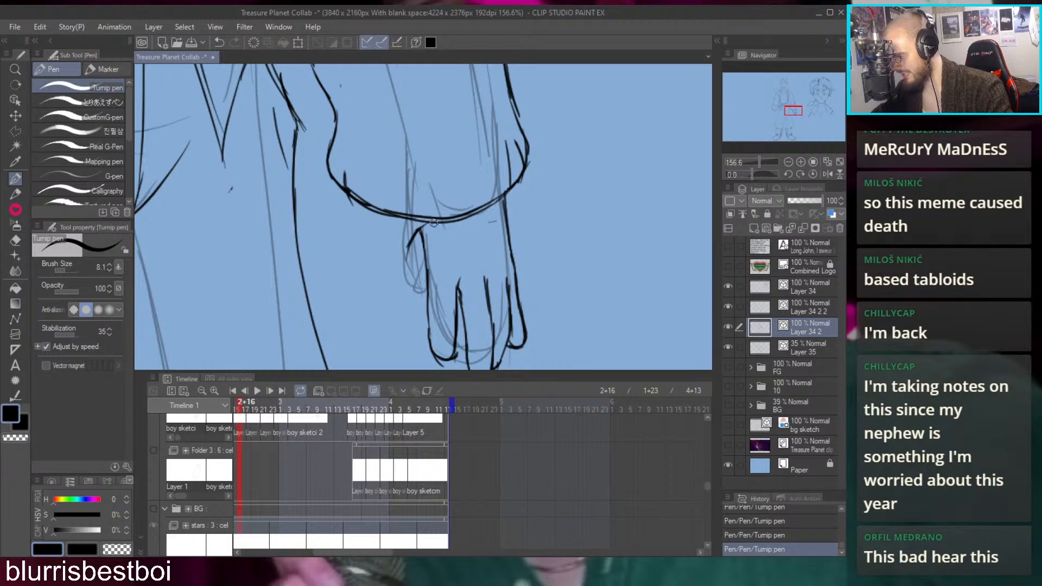
pyautogui.moveTo(386, 213); pyautogui.dragTo(384, 267)
pyautogui.hotkey('ctrl', 'z')
pyautogui.hotkey('ctrl', 'z')
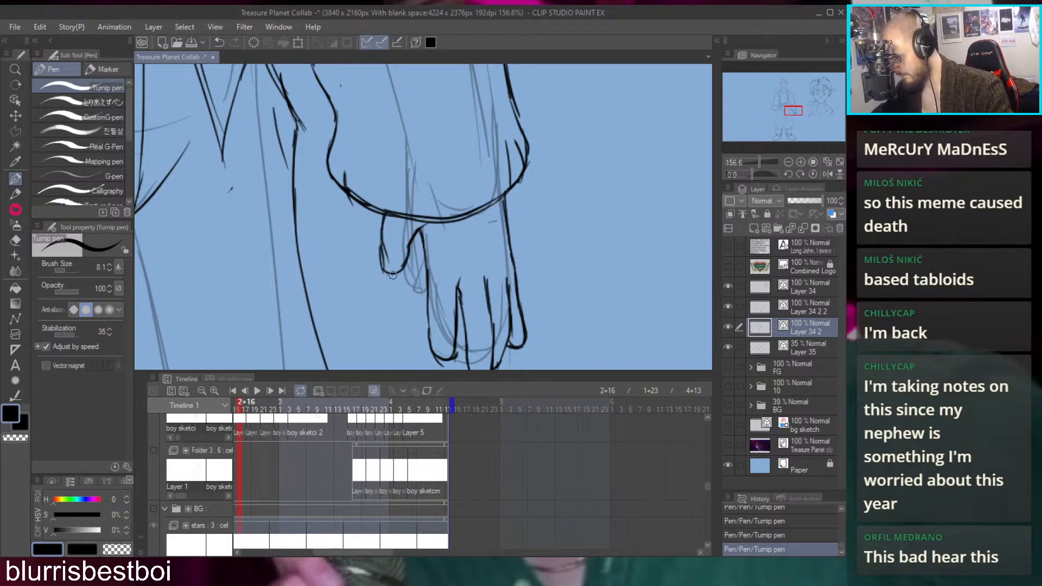
# Undo the wide thumb strokes beside the index finger of the character's left hand
pyautogui.scroll(-5, 375, 170)
pyautogui.scroll(4, 437, 226)
pyautogui.hotkey('ctrl', 'z')
pyautogui.hotkey('ctrl', 'z')
pyautogui.hotkey('ctrl', 'z')
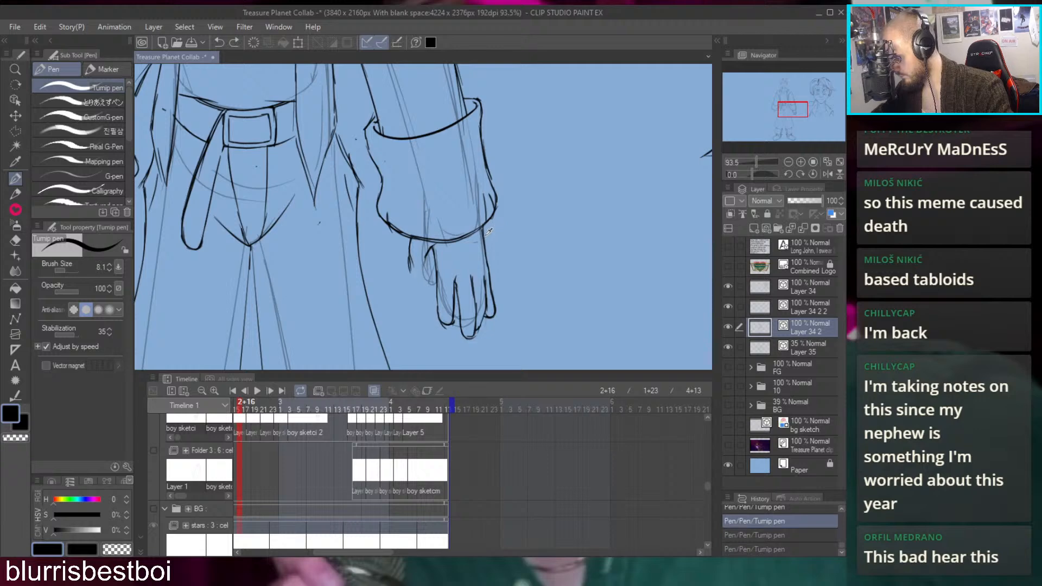
pyautogui.hotkey('ctrl', 'y')
pyautogui.hotkey('ctrl', 'y')
pyautogui.hotkey('ctrl', 'y')
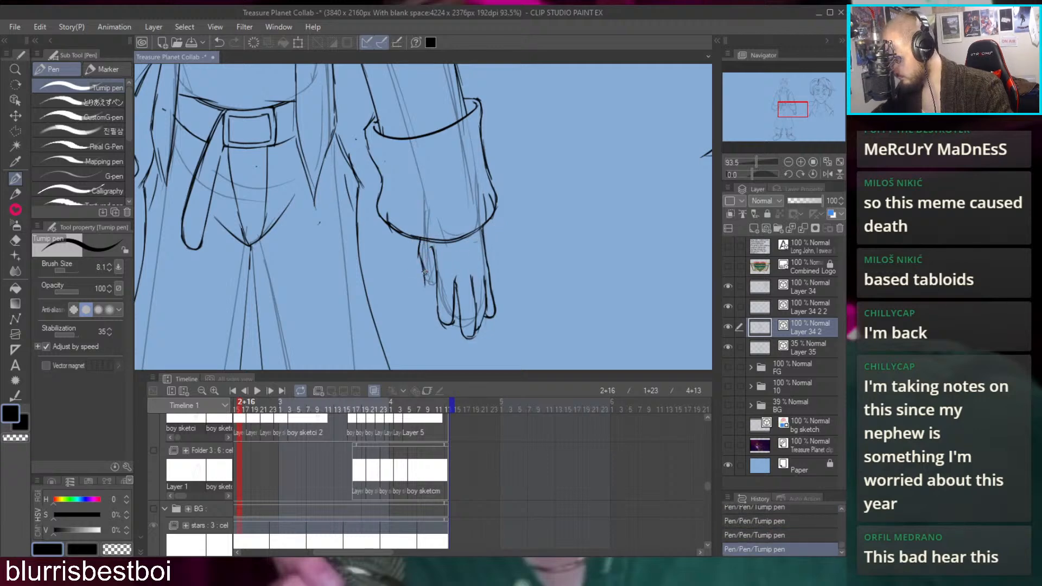
# Try to ink a slimmer thumb below the cuff, close beside the left hand's index finger
pyautogui.scroll(-3, 466, 225)
pyautogui.scroll(4, 475, 153)
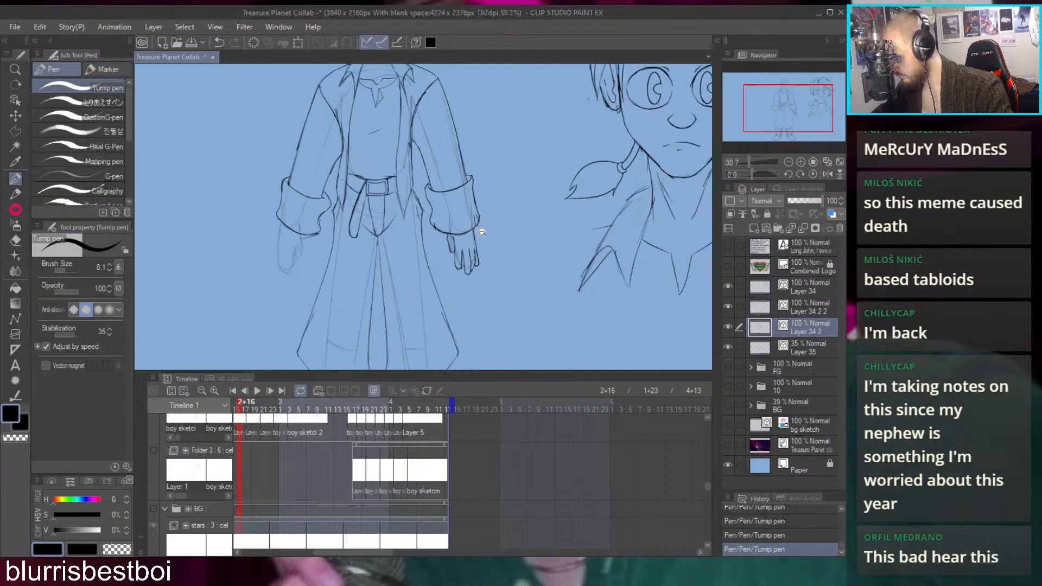
pyautogui.scroll(3, 537, 240)
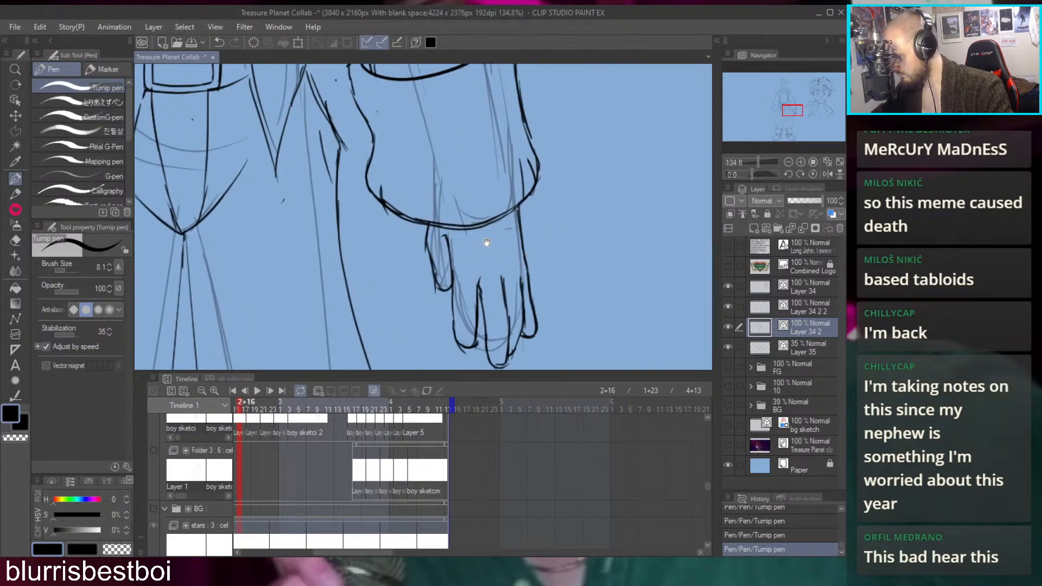
pyautogui.press('e')
pyautogui.moveTo(449, 244)
pyautogui.mouseDown()
pyautogui.moveTo(419, 235)
pyautogui.moveTo(426, 280)
pyautogui.moveTo(418, 227)
pyautogui.moveTo(430, 303)
pyautogui.moveTo(447, 288)
pyautogui.moveTo(444, 259)
pyautogui.moveTo(430, 297)
pyautogui.moveTo(449, 279)
pyautogui.moveTo(445, 261)
pyautogui.mouseUp()
pyautogui.press('p')
pyautogui.hotkey('ctrl', 'z')
pyautogui.hotkey('ctrl', 'z')
pyautogui.hotkey('ctrl', 'z')
pyautogui.hotkey('ctrl', 'z')
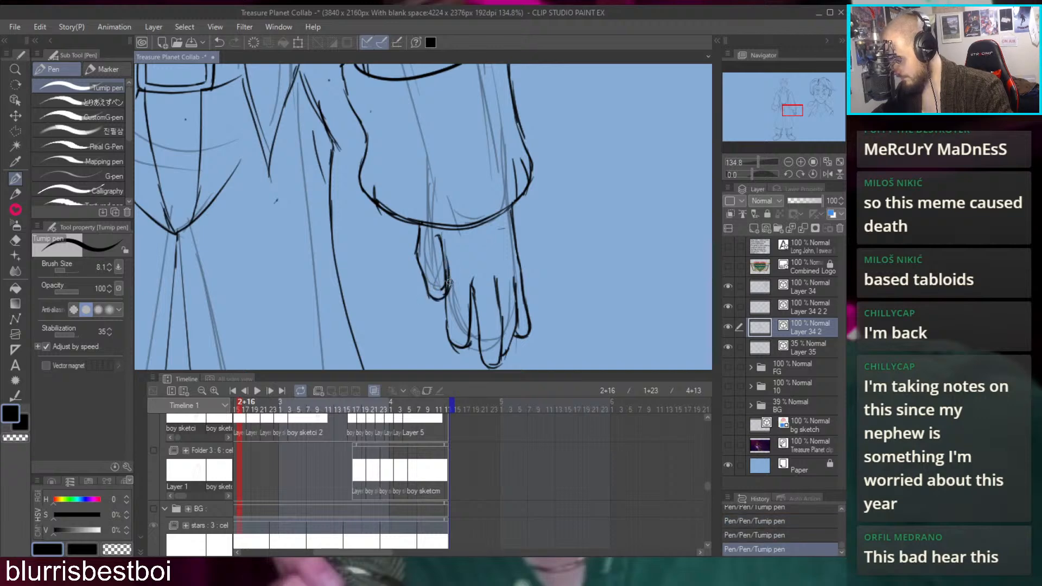
pyautogui.hotkey('ctrl', 'z')
pyautogui.hotkey('ctrl', 'z')
pyautogui.hotkey('ctrl', 'z')
pyautogui.hotkey('ctrl', 'z')
pyautogui.hotkey('ctrl', 'z')
pyautogui.hotkey('ctrl', 'z')
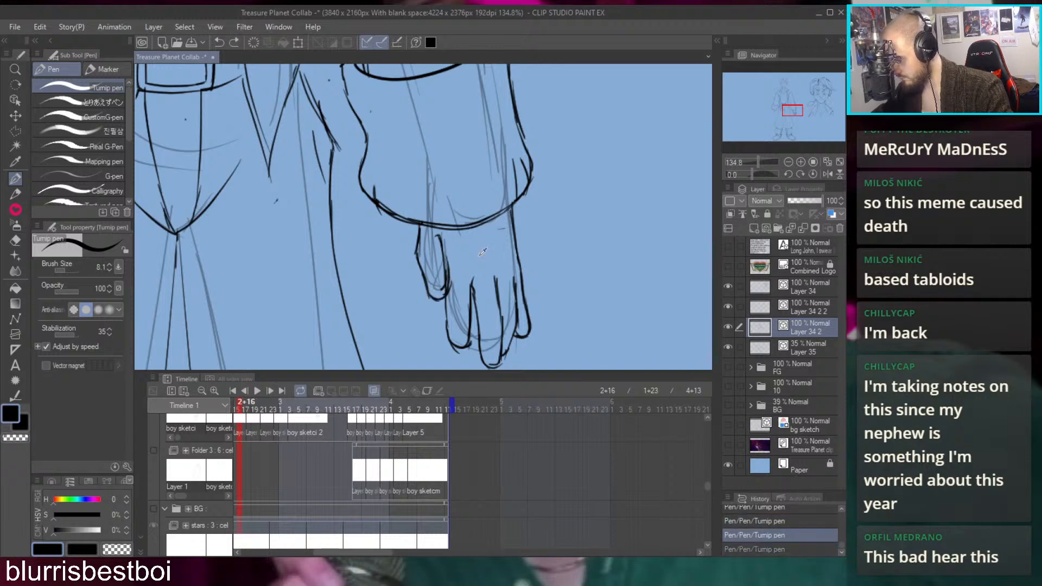
# Try to ink a wider thumb that bulges away from the left hand's index finger
pyautogui.moveTo(438, 238)
pyautogui.mouseDown()
pyautogui.moveTo(446, 253)
pyautogui.moveTo(425, 269)
pyautogui.mouseUp()
pyautogui.moveTo(402, 228)
pyautogui.mouseDown()
pyautogui.moveTo(400, 265)
pyautogui.moveTo(418, 306)
pyautogui.moveTo(431, 262)
pyautogui.moveTo(415, 315)
pyautogui.mouseUp()
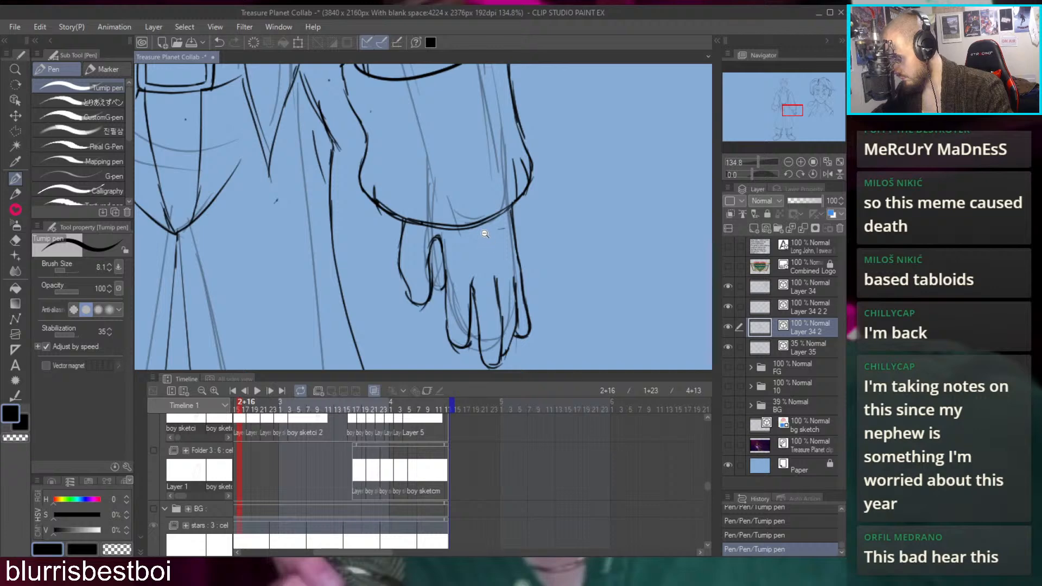
pyautogui.scroll(-4, 488, 233)
pyautogui.scroll(3, 481, 229)
pyautogui.hotkey('ctrl', 'z')
pyautogui.hotkey('ctrl', 'z')
pyautogui.hotkey('ctrl', 'z')
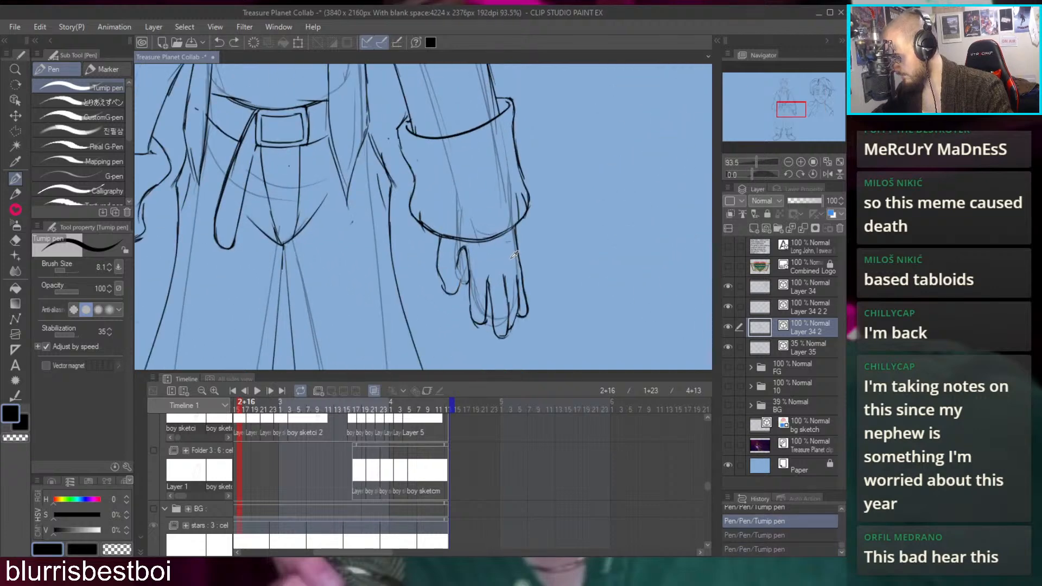
pyautogui.moveTo(464, 247)
pyautogui.mouseDown()
pyautogui.moveTo(458, 267)
pyautogui.moveTo(488, 218)
pyautogui.mouseUp()
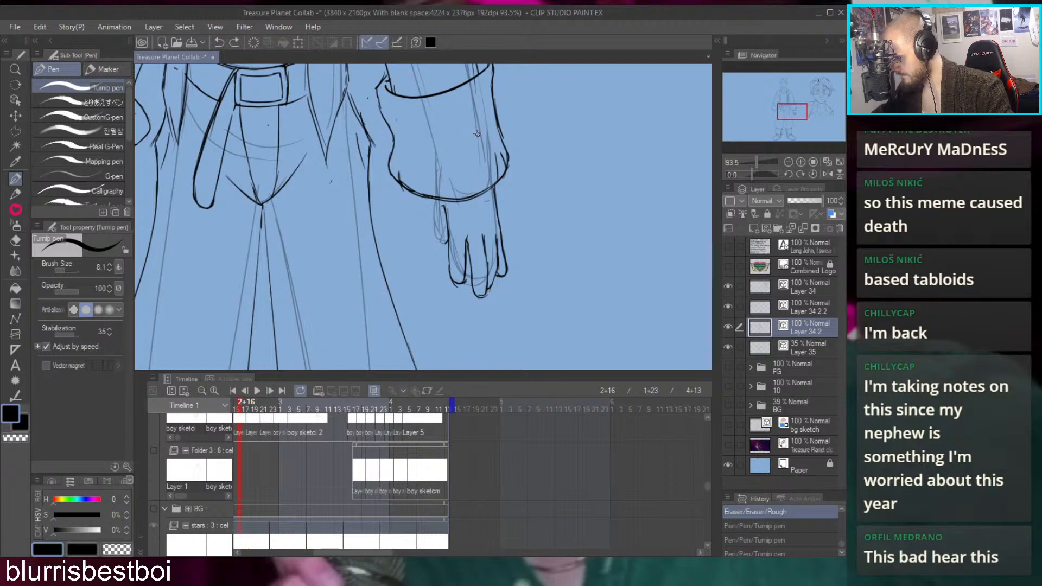
# Ink a narrow thumb hanging from the left cuff beside the index finger, then erase and redraw its outer edge
pyautogui.scroll(2, 481, 245)
pyautogui.moveTo(535, 246); pyautogui.dragTo(545, 276)
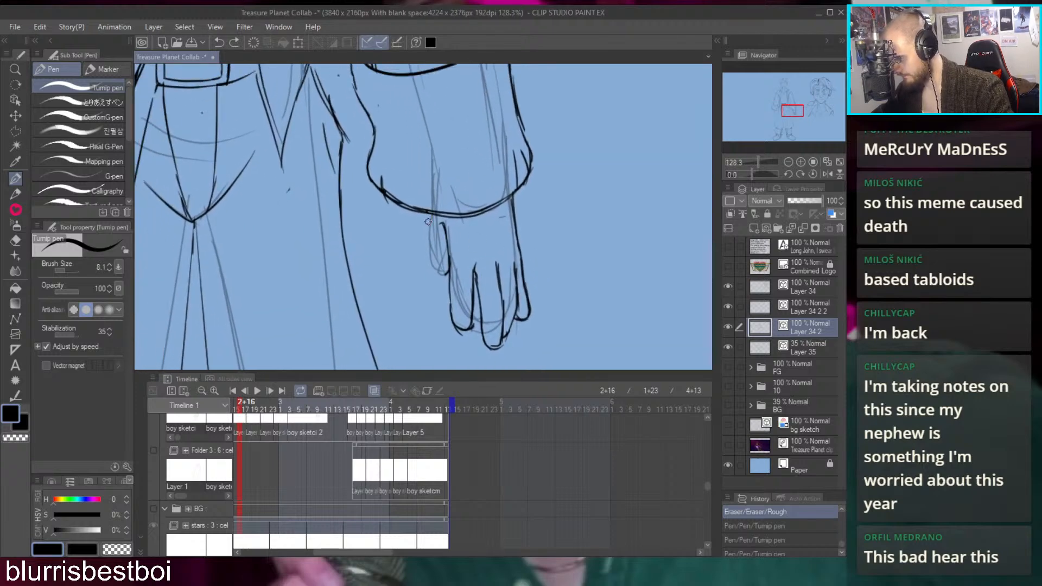
pyautogui.moveTo(442, 223); pyautogui.dragTo(436, 276)
pyautogui.moveTo(421, 213); pyautogui.dragTo(427, 276)
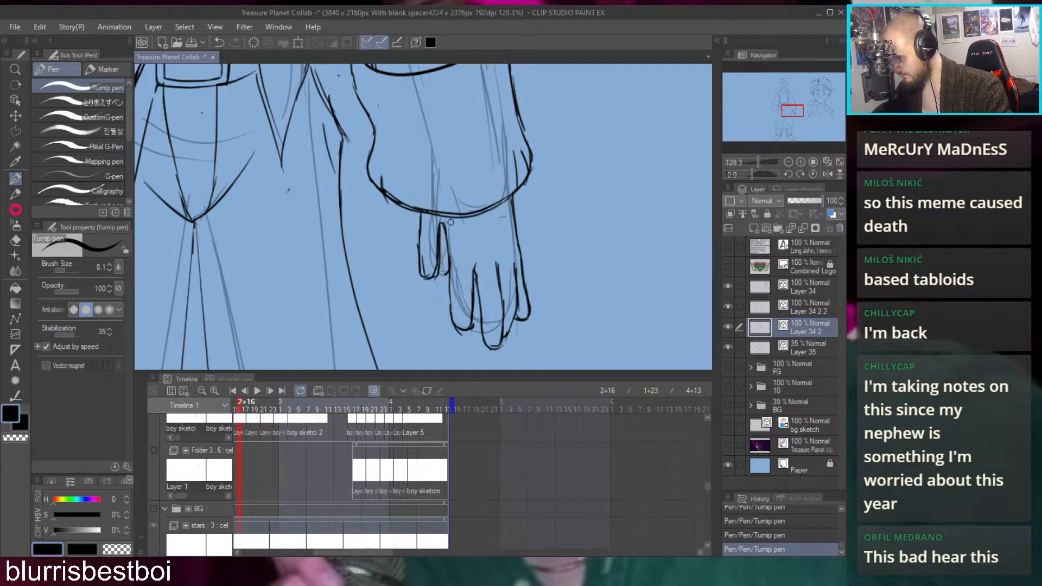
pyautogui.press('e')
pyautogui.moveTo(422, 217); pyautogui.dragTo(419, 259)
pyautogui.press('p')
pyautogui.moveTo(421, 205); pyautogui.dragTo(419, 277)
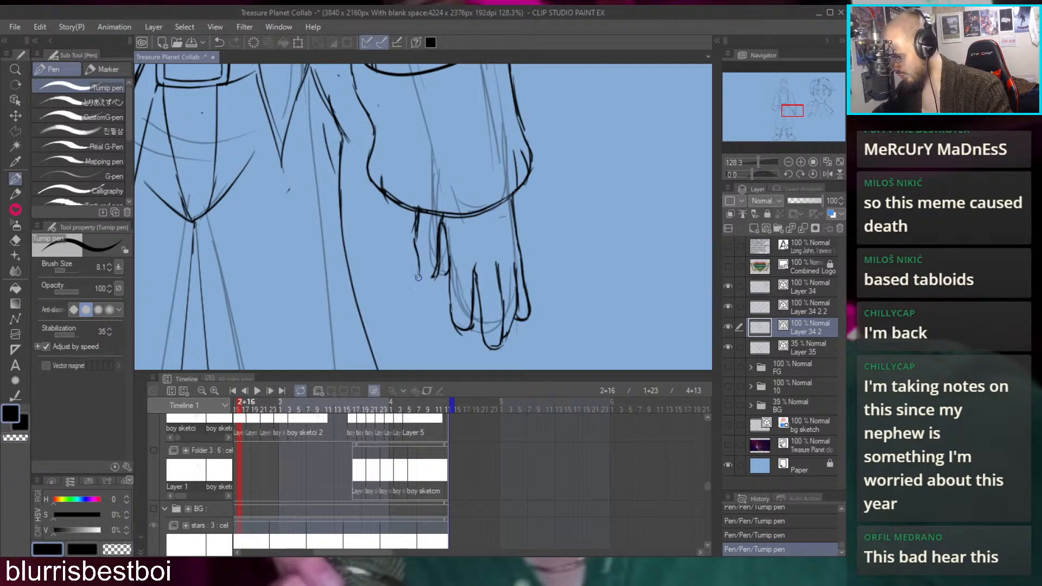
pyautogui.scroll(-2, 494, 207)
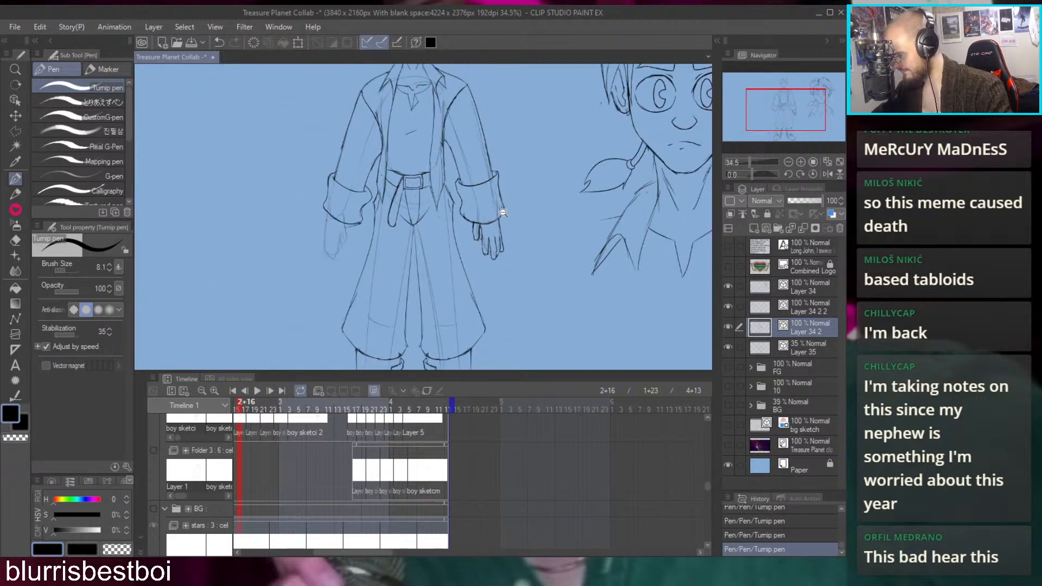
pyautogui.scroll(4, 518, 247)
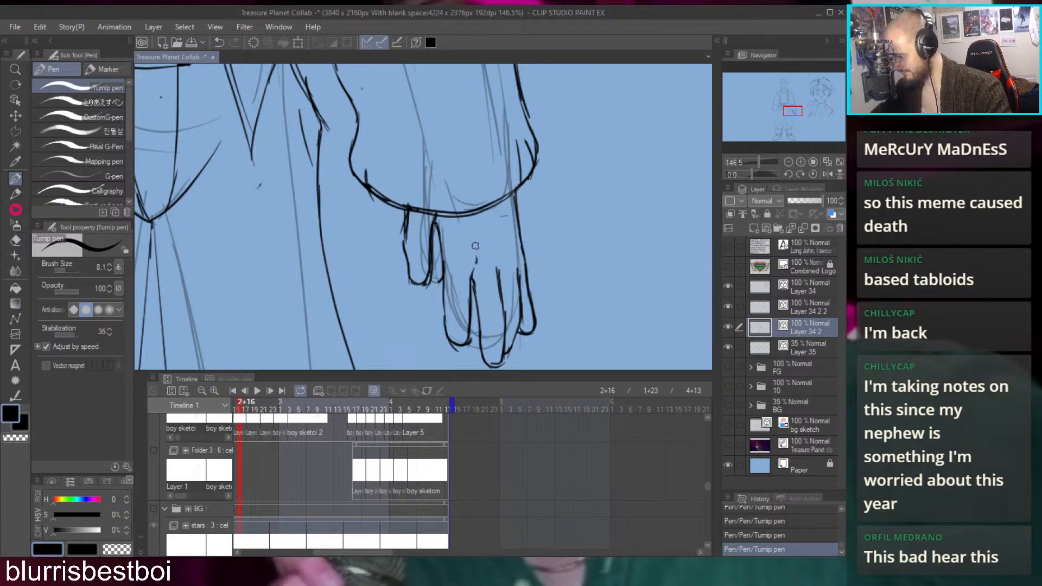
# Erase the little finger of the left hand and redraw its outer edge closer against the neighbouring finger
pyautogui.moveTo(520, 271); pyautogui.dragTo(515, 241)
pyautogui.scroll(-2, 510, 224)
pyautogui.scroll(2, 523, 226)
pyautogui.press('e')
pyautogui.moveTo(493, 300)
pyautogui.mouseDown()
pyautogui.moveTo(488, 215)
pyautogui.moveTo(485, 310)
pyautogui.mouseUp()
pyautogui.scroll(3, 505, 272)
pyautogui.press('p')
pyautogui.moveTo(457, 185); pyautogui.dragTo(459, 296)
pyautogui.scroll(-5, 482, 242)
pyautogui.scroll(3, 451, 233)
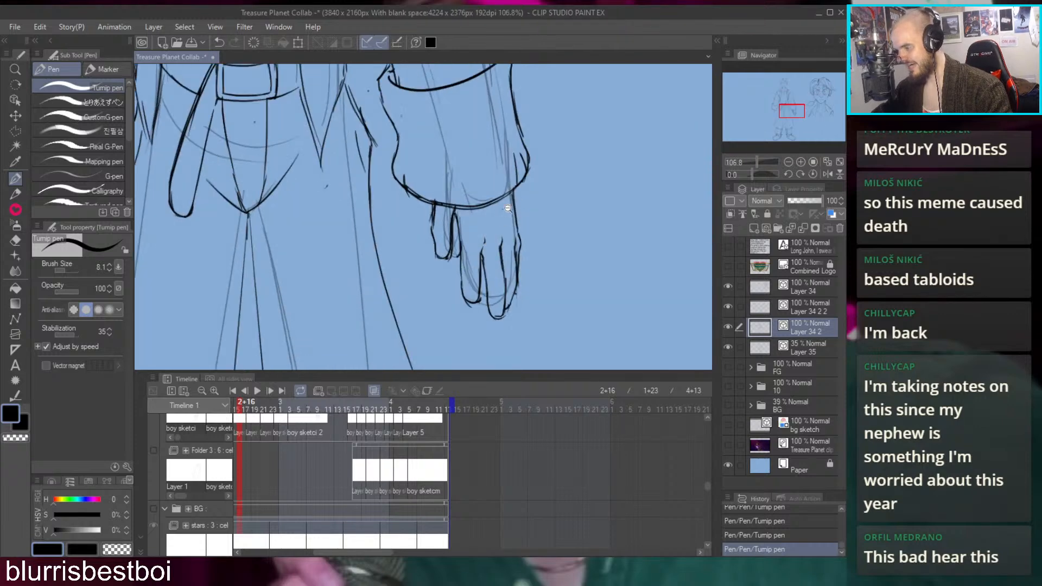
pyautogui.scroll(-2, 430, 184)
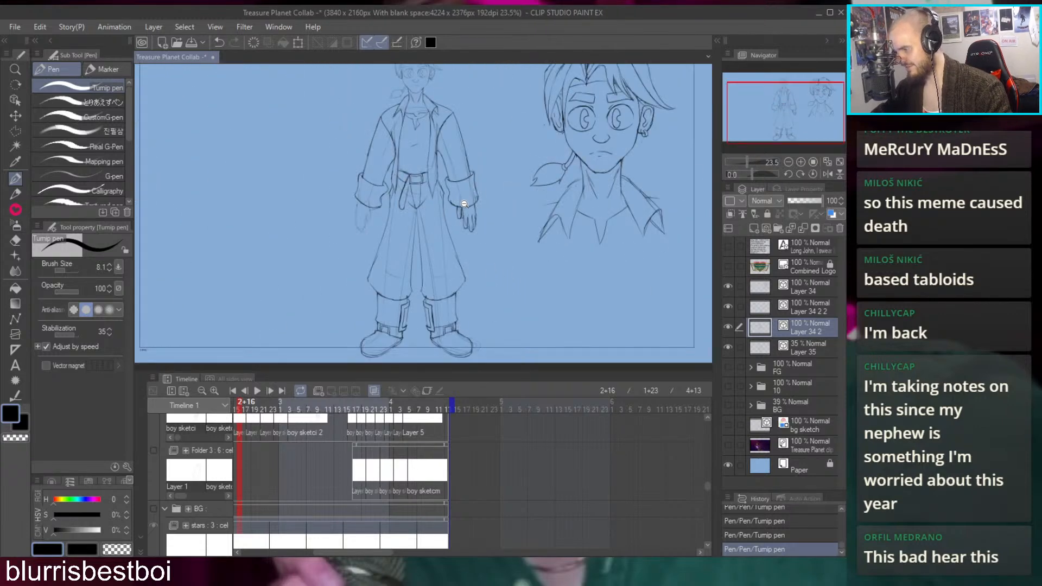
# Enclose the left thumb in a polyline selection, scale it to 118%, rotate it 2.6 degrees and deselect
pyautogui.scroll(8, 460, 200)
pyautogui.press('m')
pyautogui.scroll(2, 459, 241)
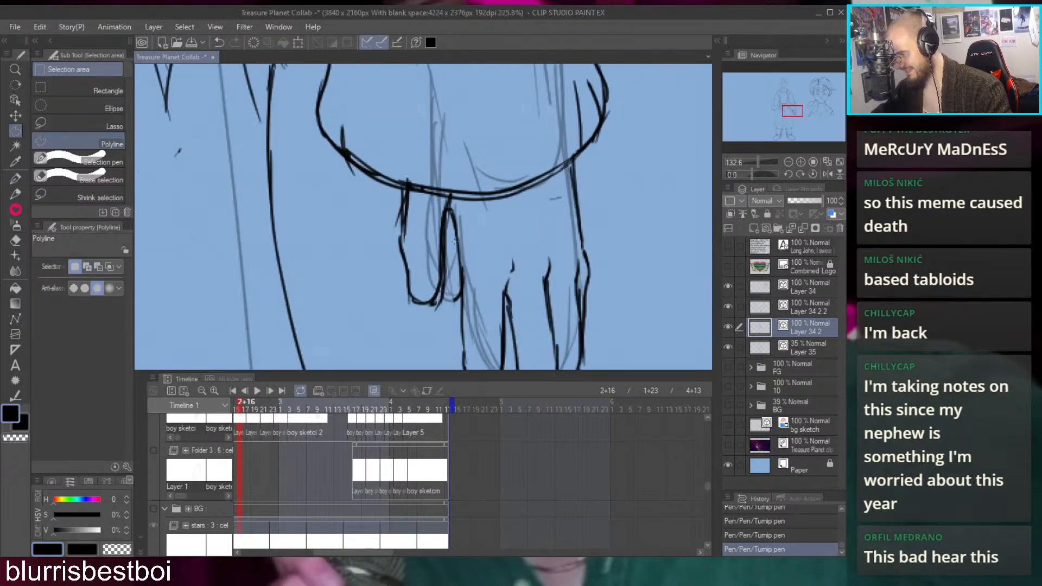
pyautogui.click(393, 194)
pyautogui.click(361, 229)
pyautogui.click(361, 311)
pyautogui.click(402, 350)
pyautogui.click(417, 349)
pyautogui.click(451, 259)
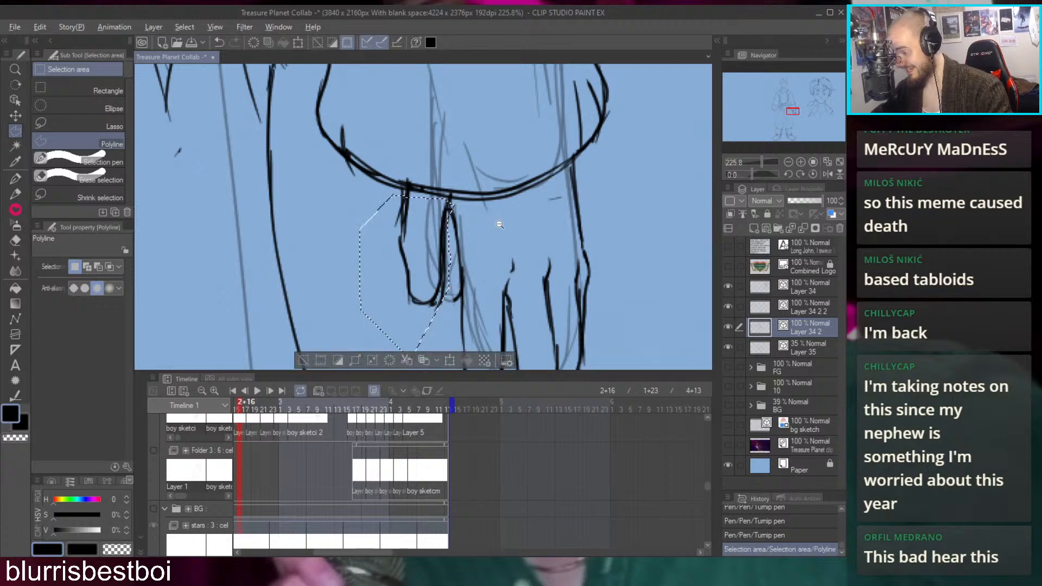
pyautogui.scroll(-3, 495, 224)
pyautogui.hotkey('ctrl', 't')
pyautogui.moveTo(433, 237)
pyautogui.mouseDown()
pyautogui.moveTo(390, 289)
pyautogui.moveTo(434, 249)
pyautogui.mouseUp()
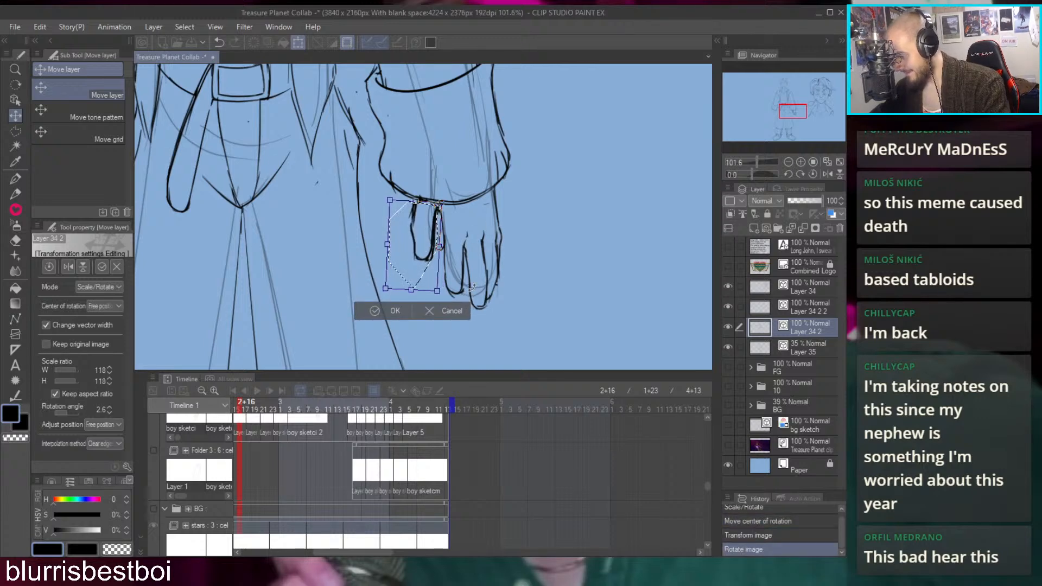
pyautogui.click(395, 310)
pyautogui.hotkey('ctrl', 'd')
pyautogui.press('p')
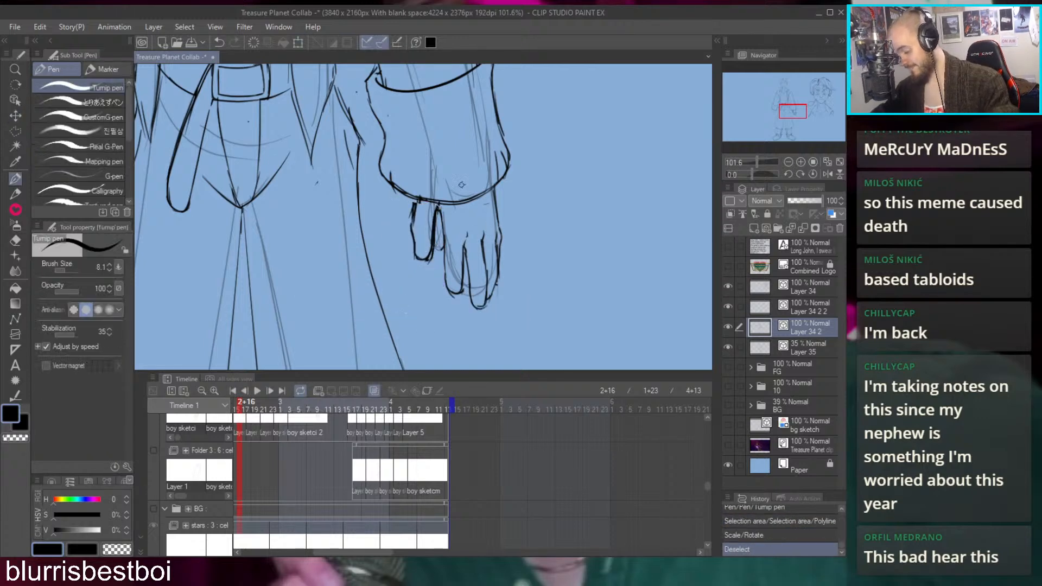
# Reinforce the outer edge of the enlarged left thumb with darker pen strokes
pyautogui.scroll(-5, 494, 193)
pyautogui.scroll(2, 514, 154)
pyautogui.scroll(4, 496, 200)
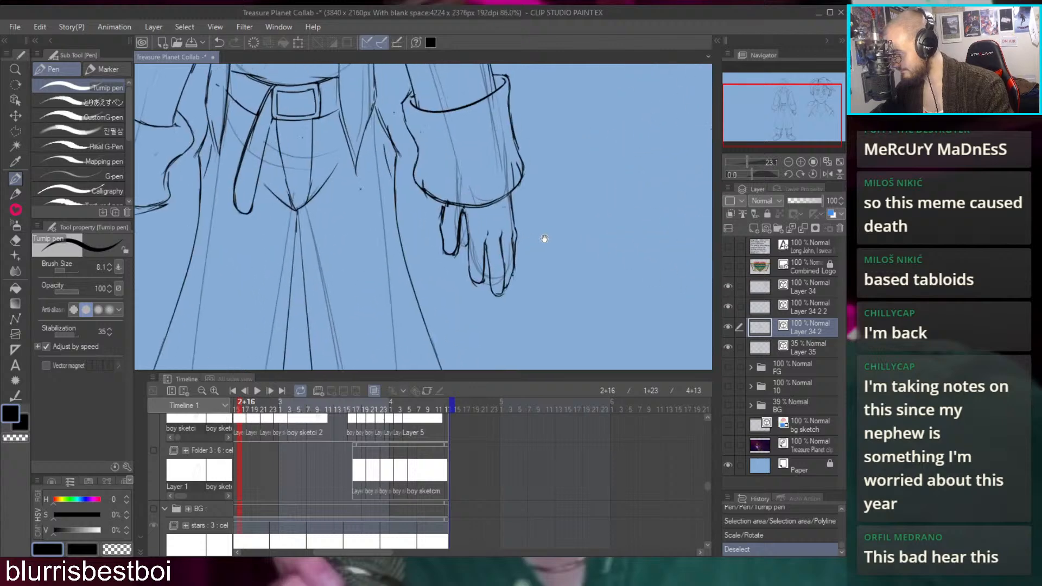
pyautogui.scroll(4, 434, 210)
pyautogui.moveTo(432, 235)
pyautogui.mouseDown()
pyautogui.moveTo(415, 276)
pyautogui.moveTo(421, 300)
pyautogui.mouseUp()
pyautogui.moveTo(424, 255); pyautogui.dragTo(411, 272)
pyautogui.scroll(-4, 477, 199)
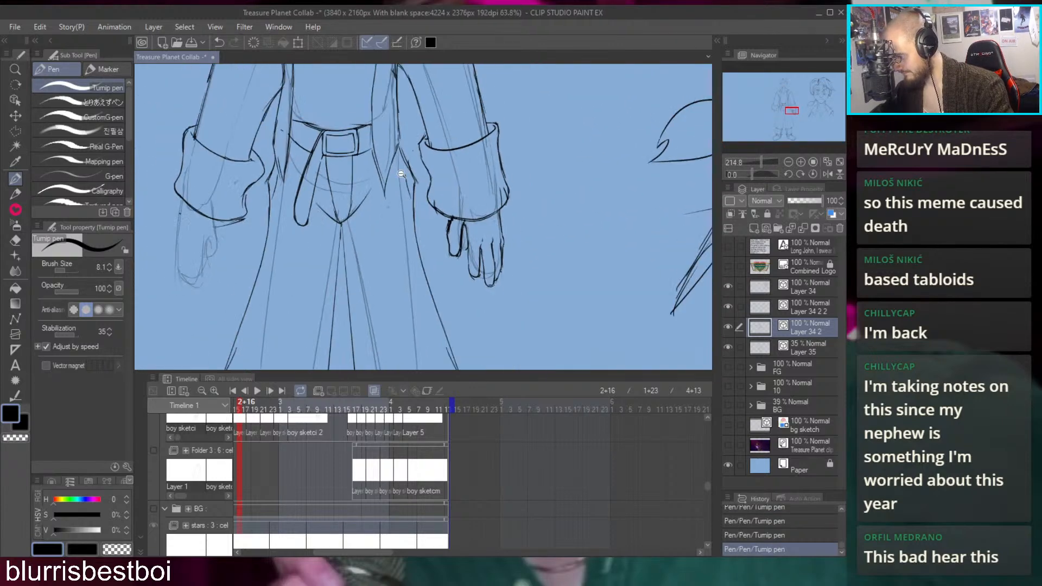
pyautogui.scroll(3, 477, 199)
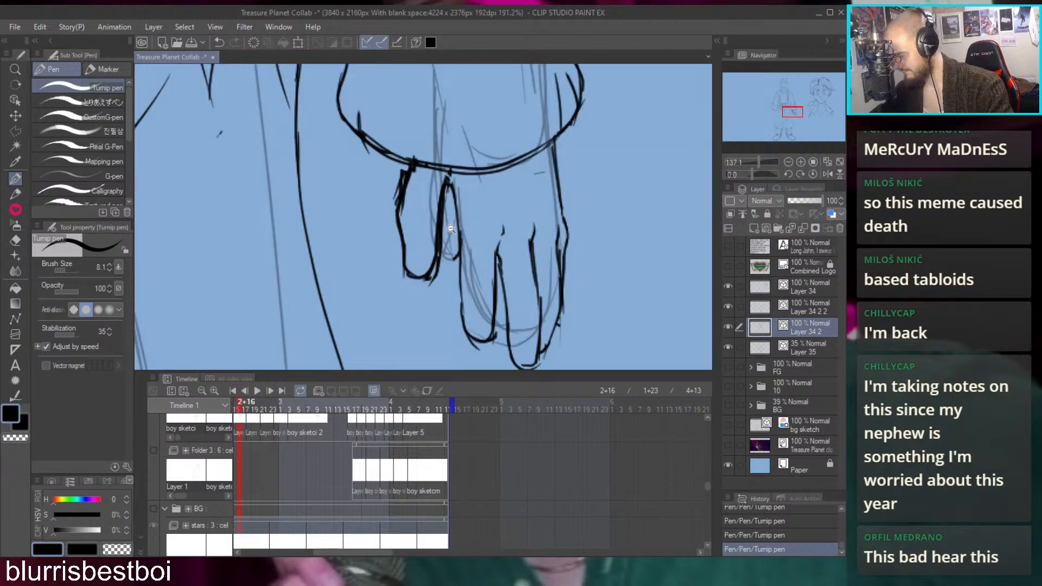
# Try to add further pen strokes around the left thumb
pyautogui.scroll(-1, 420, 171)
pyautogui.scroll(2, 420, 171)
pyautogui.moveTo(419, 251); pyautogui.dragTo(438, 250)
pyautogui.scroll(-4, 455, 234)
pyautogui.hotkey('ctrl', 'z')
pyautogui.hotkey('ctrl', 'z')
pyautogui.hotkey('ctrl', 'z')
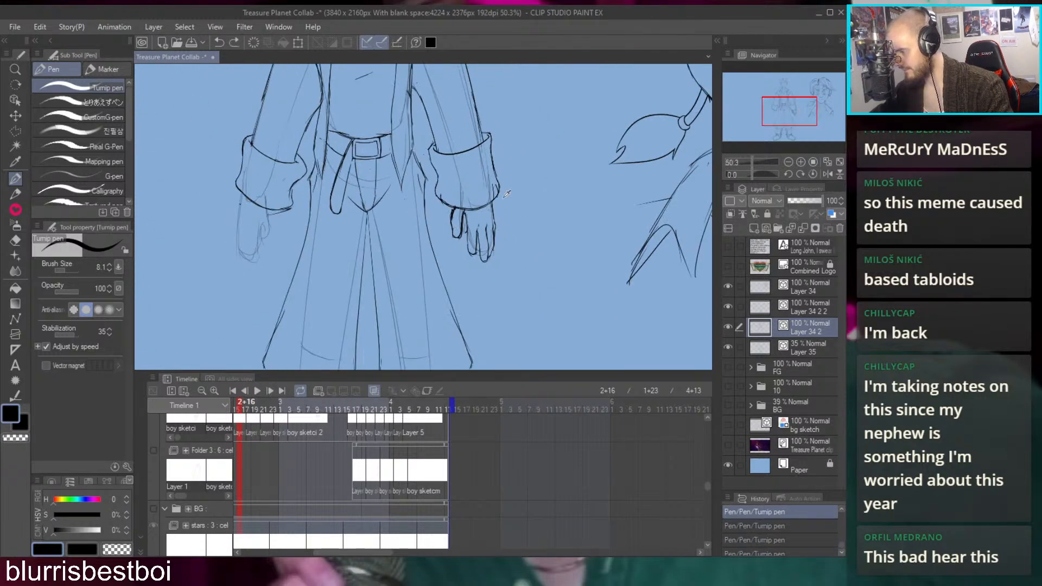
# Erase the tall arch between the left thumb and index finger and redraw it as a lower rounded curve
pyautogui.moveTo(513, 353)
pyautogui.mouseDown()
pyautogui.moveTo(517, 253)
pyautogui.moveTo(501, 256)
pyautogui.mouseUp()
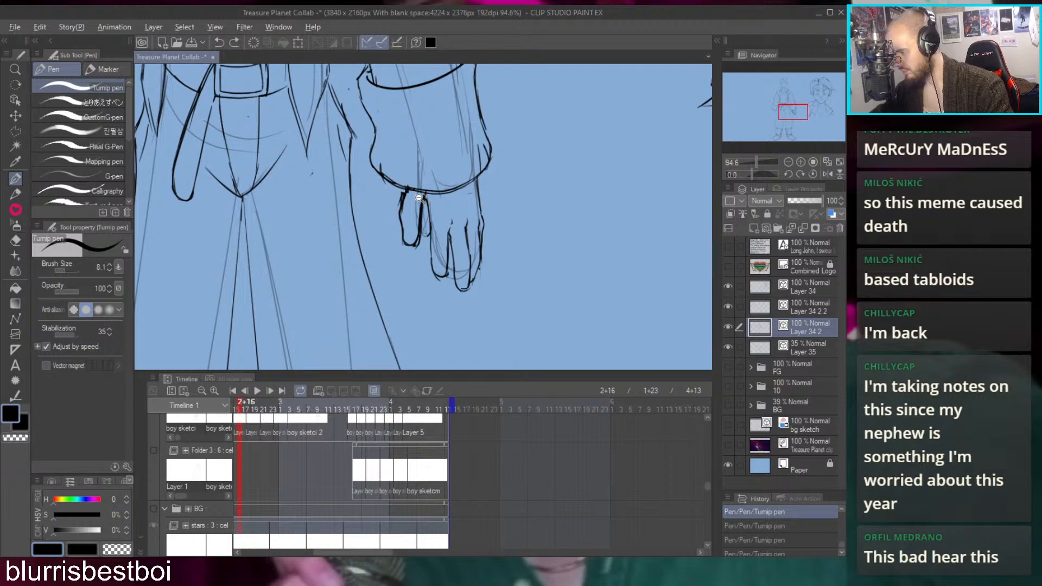
pyautogui.scroll(3, 421, 200)
pyautogui.moveTo(436, 193); pyautogui.dragTo(428, 234)
pyautogui.press('e')
pyautogui.moveTo(383, 182)
pyautogui.mouseDown()
pyautogui.moveTo(371, 195)
pyautogui.moveTo(432, 211)
pyautogui.mouseUp()
pyautogui.press('p')
pyautogui.moveTo(427, 213); pyautogui.dragTo(438, 226)
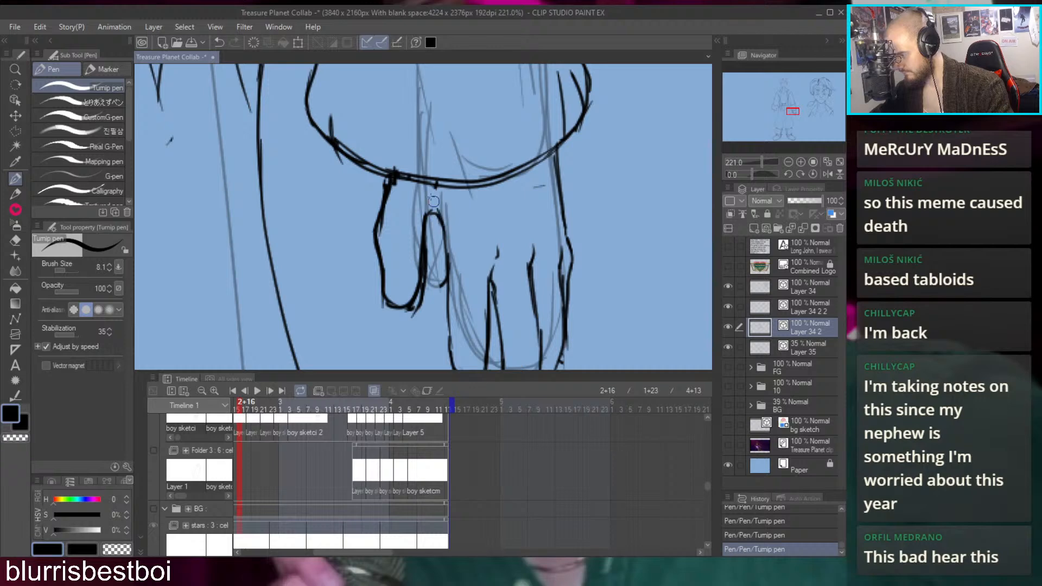
pyautogui.scroll(-5, 466, 198)
# Outline the whole left hand below the cuff with a polyline selection and copy it onto a new layer
pyautogui.moveTo(495, 179); pyautogui.dragTo(515, 229)
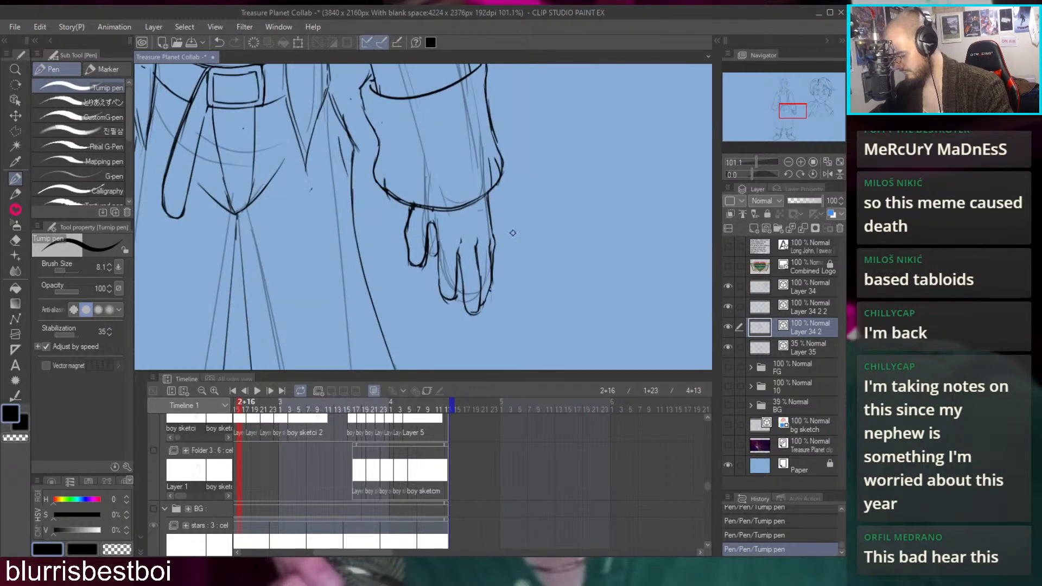
pyautogui.press('m')
pyautogui.click(509, 211)
pyautogui.click(517, 248)
pyautogui.click(514, 312)
pyautogui.click(475, 342)
pyautogui.click(421, 326)
pyautogui.click(401, 305)
pyautogui.scroll(4, 396, 212)
pyautogui.click(396, 216)
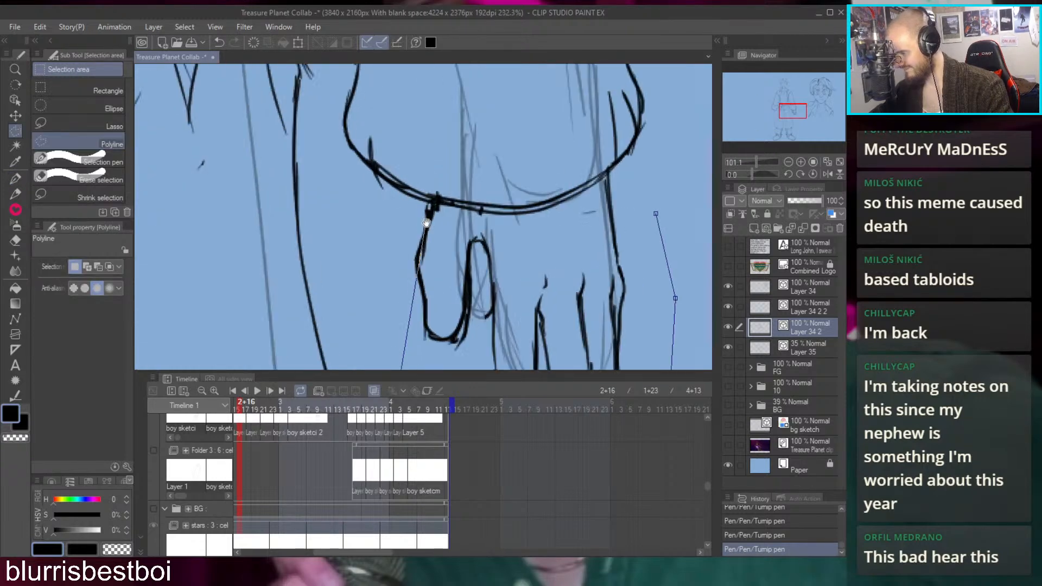
pyautogui.click(443, 209)
pyautogui.click(477, 214)
pyautogui.click(530, 235)
pyautogui.click(606, 175)
pyautogui.click(627, 172)
pyautogui.scroll(-3, 657, 184)
pyautogui.doubleClick(537, 179)
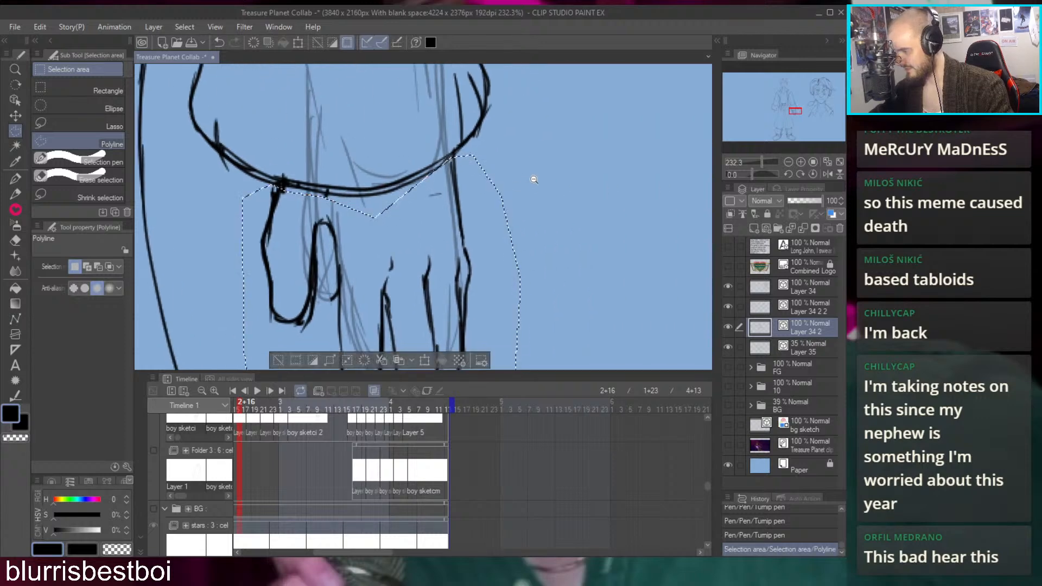
pyautogui.scroll(-3, 538, 179)
pyautogui.moveTo(566, 183); pyautogui.dragTo(554, 217)
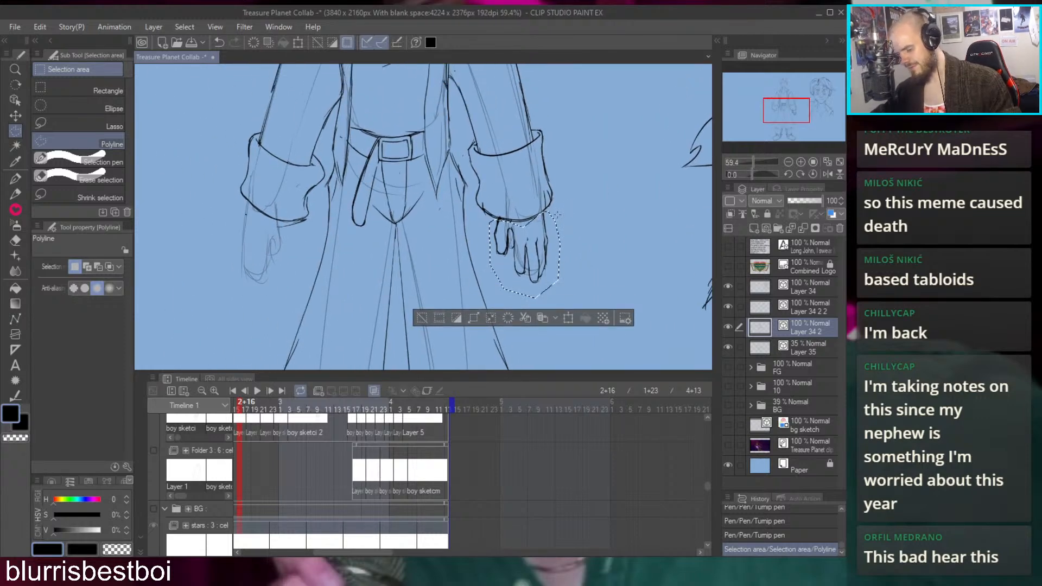
pyautogui.hotkey('ctrl', 'c')
pyautogui.hotkey('ctrl', 'd')
pyautogui.press('k')
pyautogui.hotkey('ctrl', 'v')
# Flip the copied hand horizontally, then move and rotate it into place under the character's right cuff
pyautogui.hotkey('ctrl', 't')
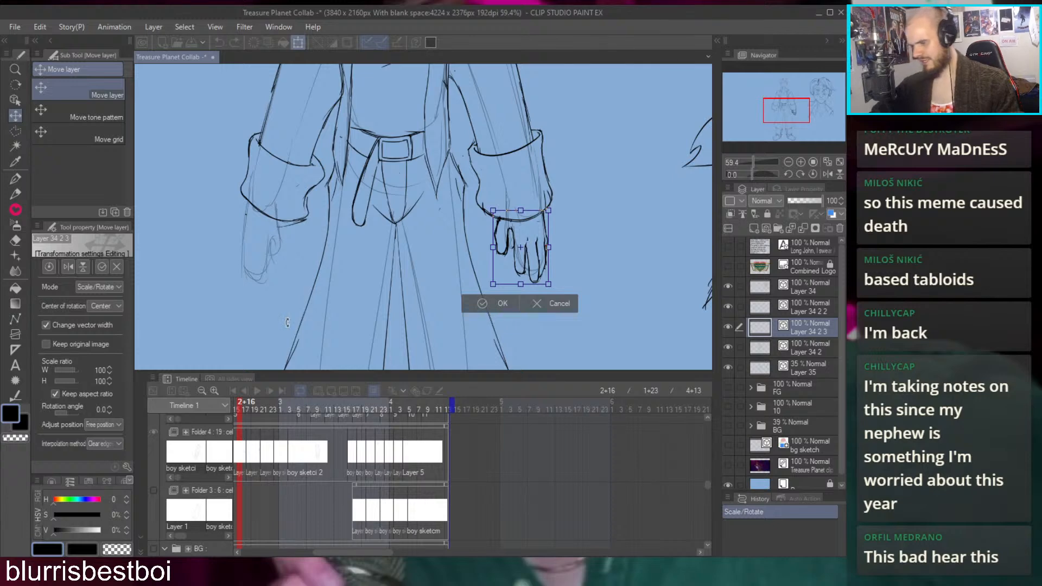
pyautogui.click(68, 267)
pyautogui.moveTo(537, 243); pyautogui.dragTo(404, 230)
pyautogui.press('Return')
pyautogui.moveTo(496, 253); pyautogui.dragTo(445, 283)
pyautogui.moveTo(524, 269); pyautogui.dragTo(521, 280)
pyautogui.moveTo(434, 277); pyautogui.dragTo(432, 271)
pyautogui.click(372, 360)
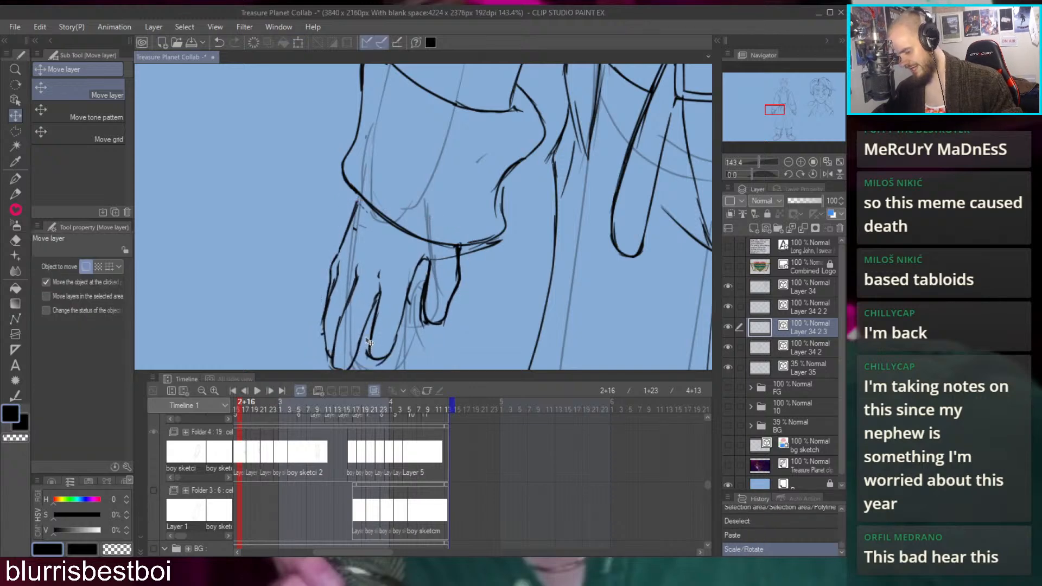
# Ink the mirrored hand's outer wrist line up to the right cuff, and toggle Layer 34 2 to check its contents
pyautogui.press('p')
pyautogui.scroll(5, 380, 214)
pyautogui.moveTo(399, 200); pyautogui.dragTo(368, 283)
pyautogui.scroll(-8, 358, 260)
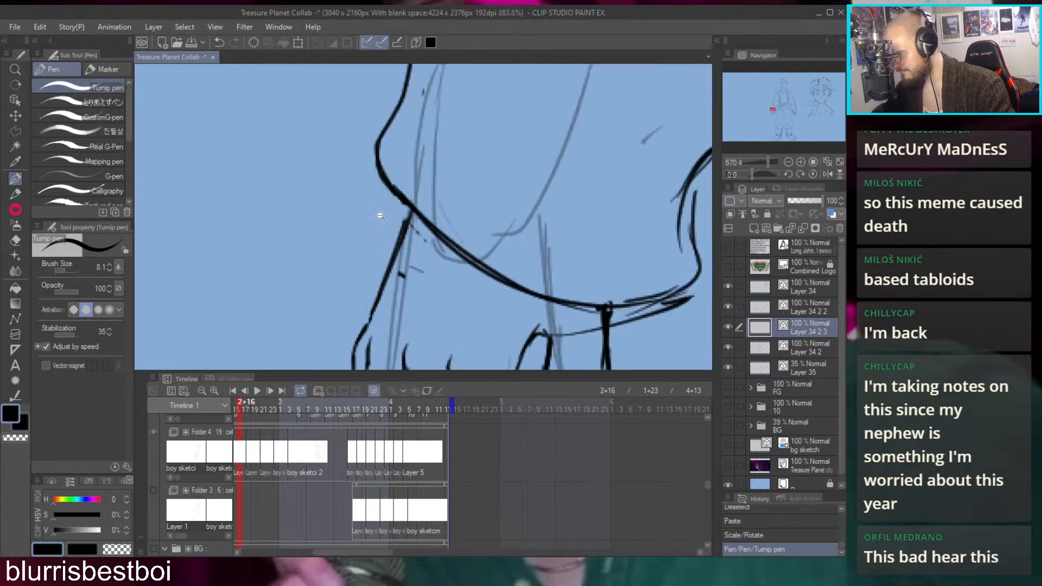
pyautogui.moveTo(341, 217); pyautogui.dragTo(317, 220)
pyautogui.scroll(-5, 380, 206)
pyautogui.scroll(2, 489, 186)
pyautogui.scroll(-1, 489, 186)
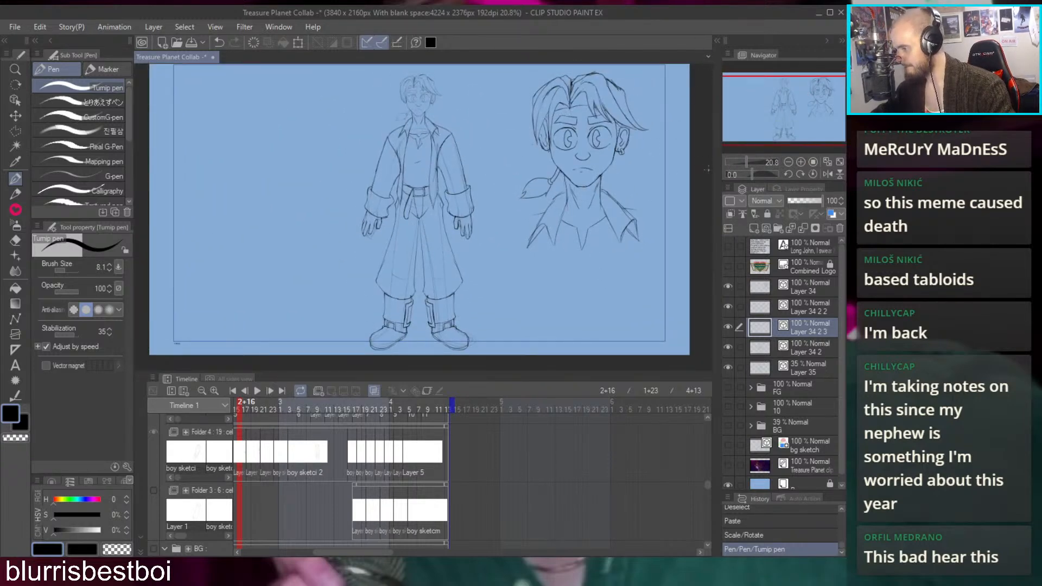
pyautogui.click(729, 349)
pyautogui.click(728, 348)
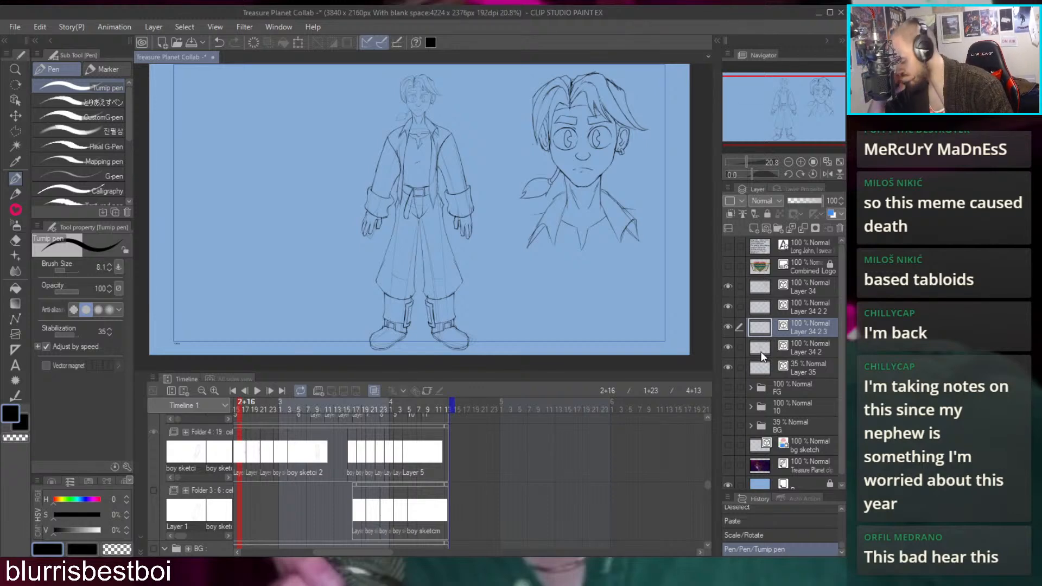
# Outline the full-body character's head, hair and ponytail with a polyline selection that passes below the chin
pyautogui.click(494, 270)
pyautogui.scroll(3, 511, 223)
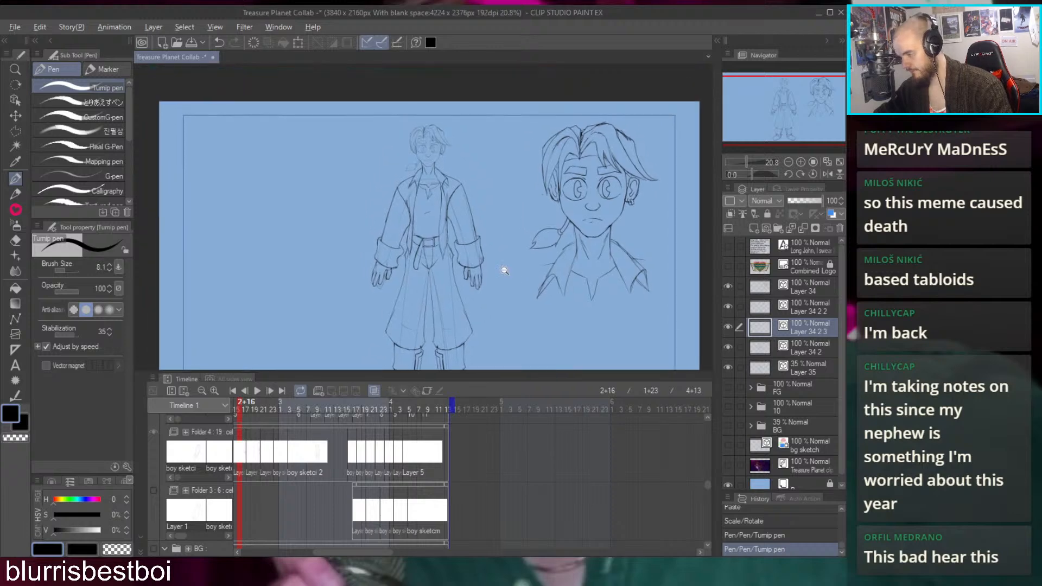
pyautogui.scroll(-3, 510, 203)
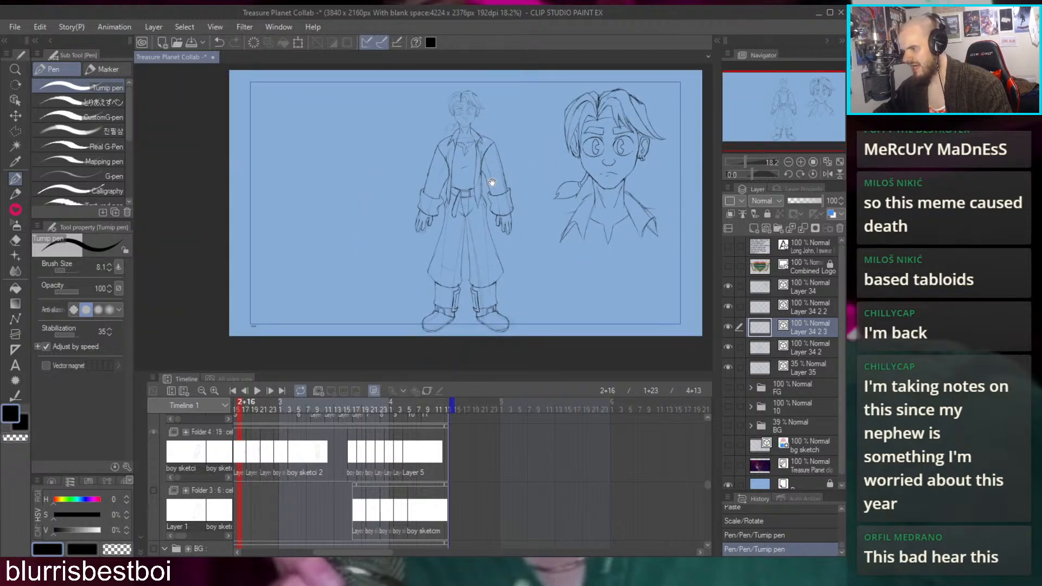
pyautogui.moveTo(475, 126); pyautogui.dragTo(491, 95)
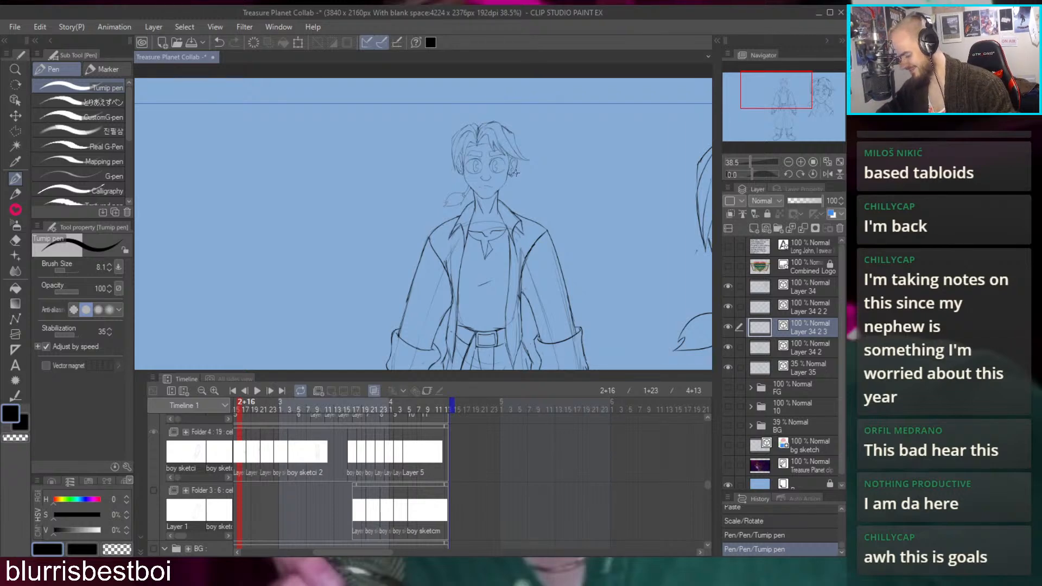
pyautogui.press('m')
pyautogui.scroll(5, 497, 180)
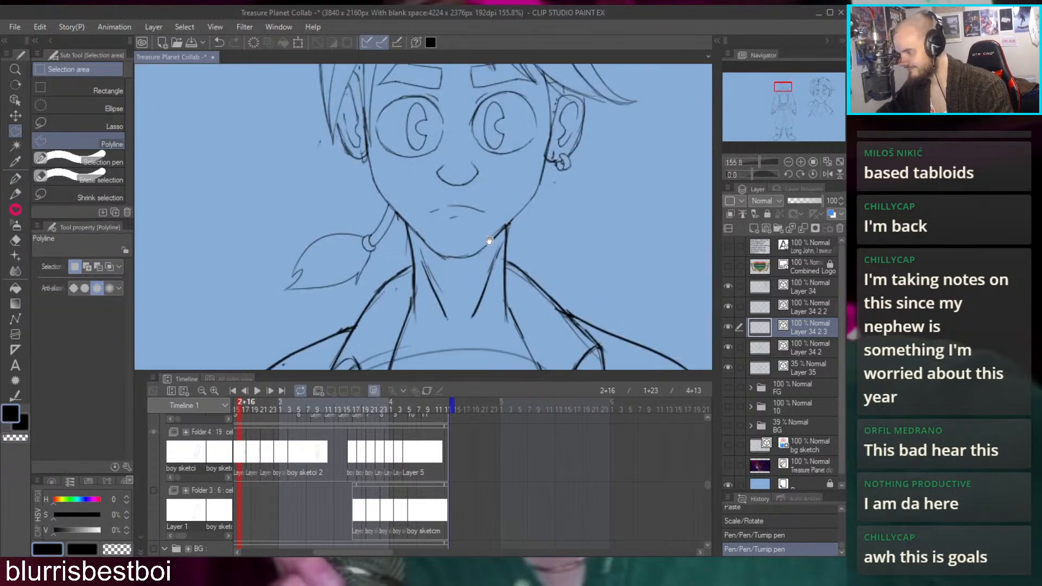
pyautogui.click(506, 213)
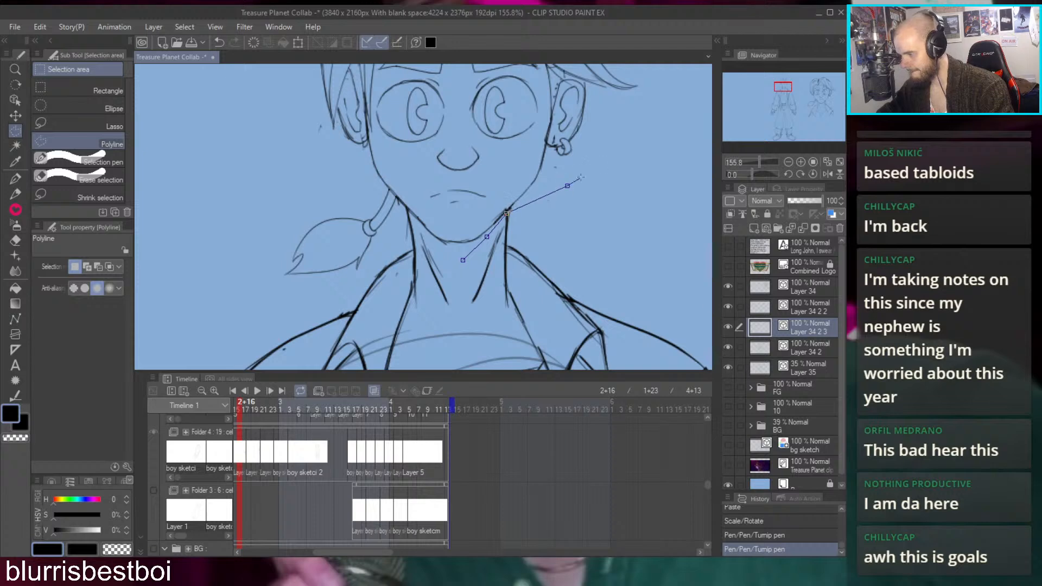
pyautogui.click(567, 186)
pyautogui.scroll(-3, 604, 168)
pyautogui.click(579, 228)
pyautogui.click(575, 150)
pyautogui.click(546, 110)
pyautogui.click(433, 73)
pyautogui.click(313, 103)
pyautogui.click(264, 173)
pyautogui.click(283, 299)
pyautogui.click(313, 325)
pyautogui.moveTo(408, 298); pyautogui.dragTo(470, 260)
pyautogui.scroll(3, 470, 260)
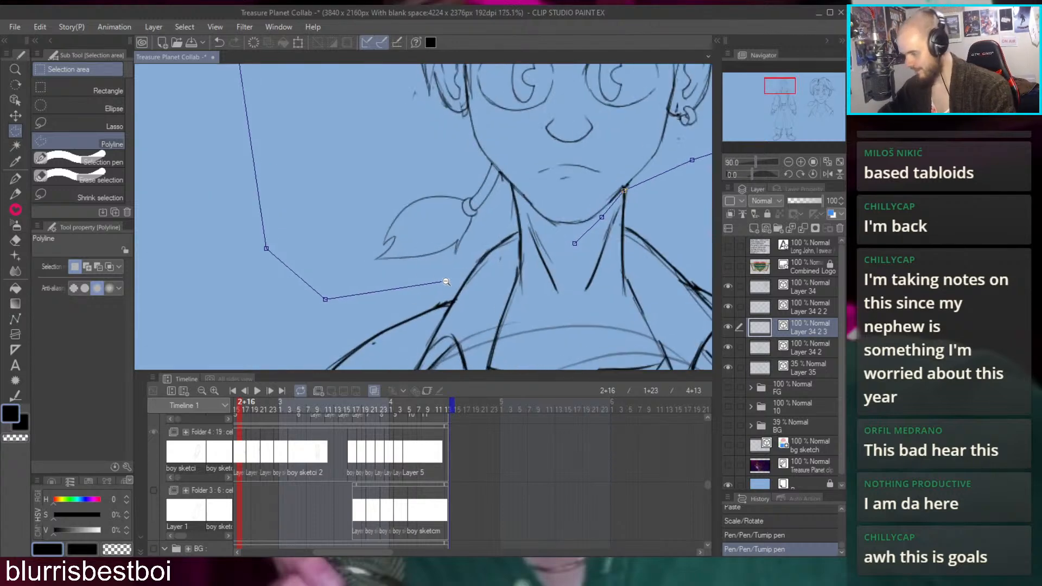
pyautogui.doubleClick(471, 256)
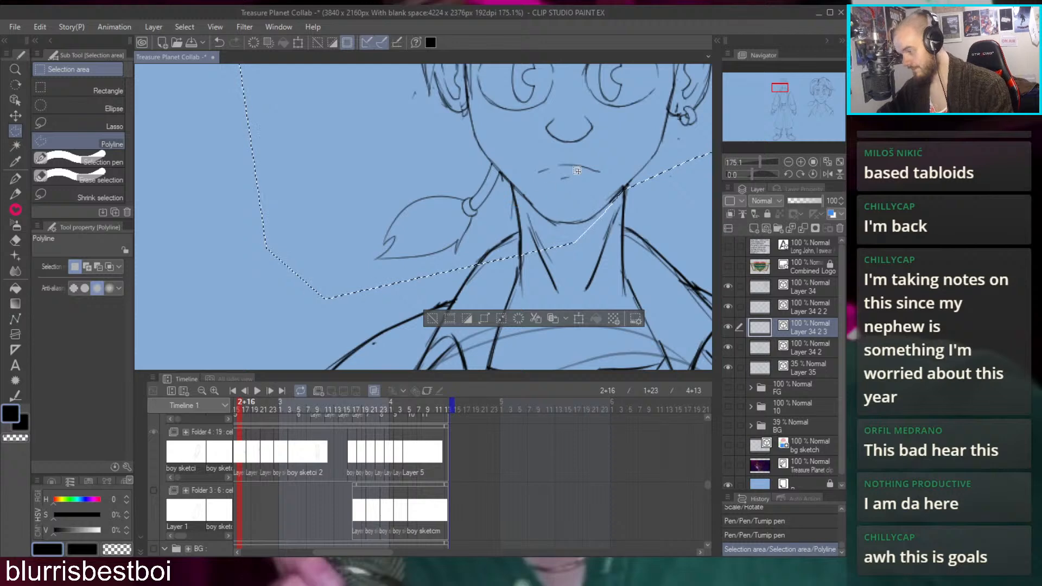
# Subtract the neck area from the head selection with a second polyline that follows the jawline from the ponytail to the opposite side
pyautogui.click(472, 294)
pyautogui.click(464, 266)
pyautogui.click(498, 213)
pyautogui.click(508, 182)
pyautogui.click(520, 195)
pyautogui.click(535, 222)
pyautogui.click(567, 237)
pyautogui.click(600, 220)
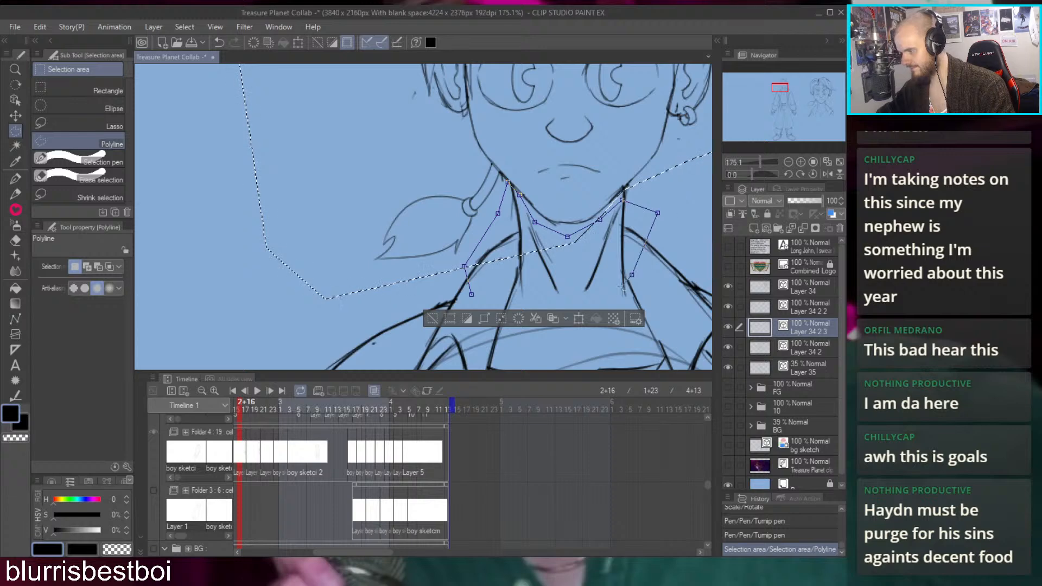
pyautogui.doubleClick(623, 199)
pyautogui.scroll(-5, 606, 225)
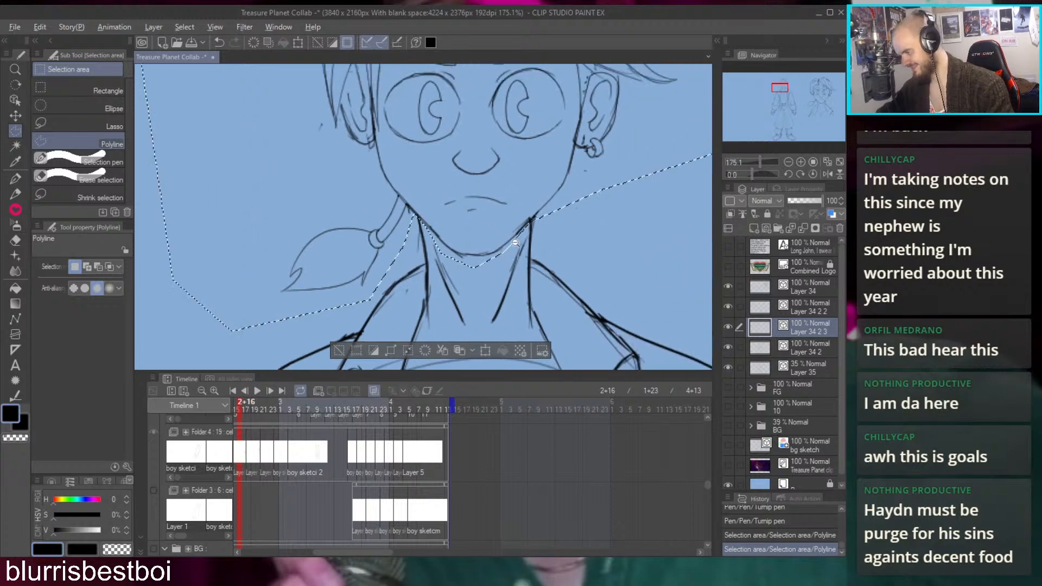
# Check the contents of Layer 34 2 2 and Layer 34 2 by toggling their visibility, and make Layer 34 2 active
pyautogui.press('k')
pyautogui.scroll(-2, 530, 201)
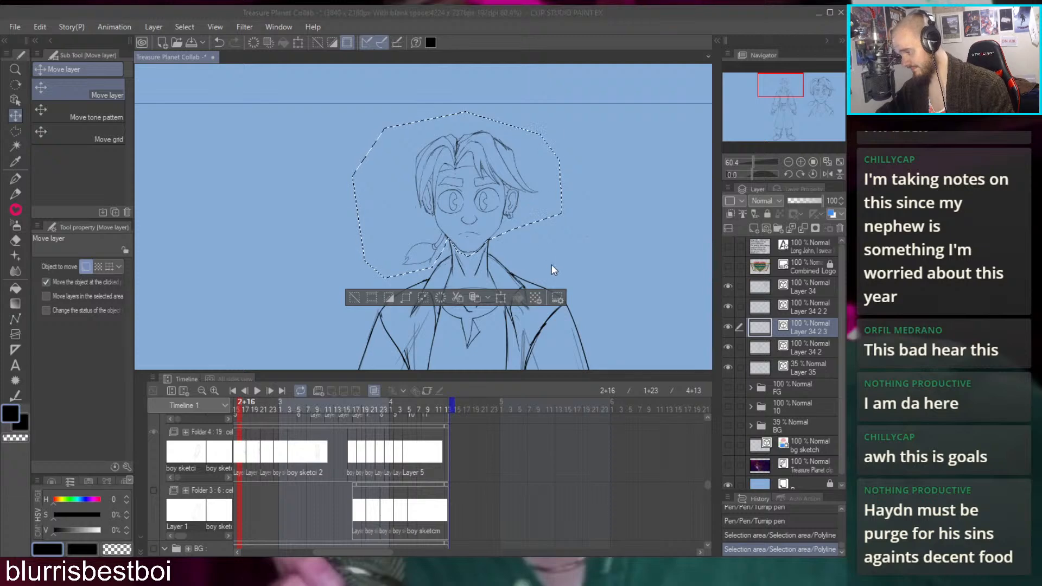
pyautogui.scroll(-2, 549, 177)
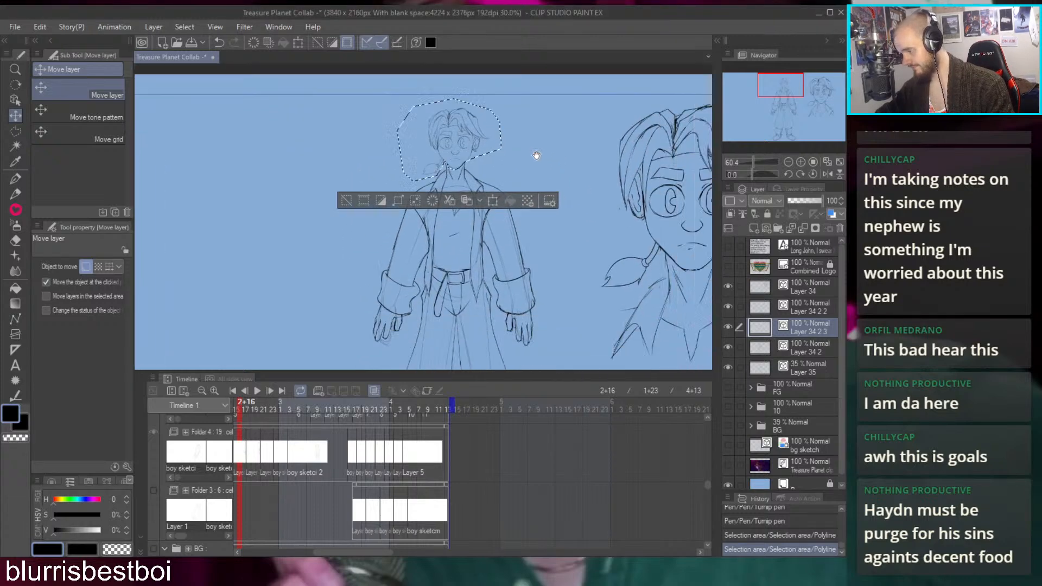
pyautogui.click(760, 308)
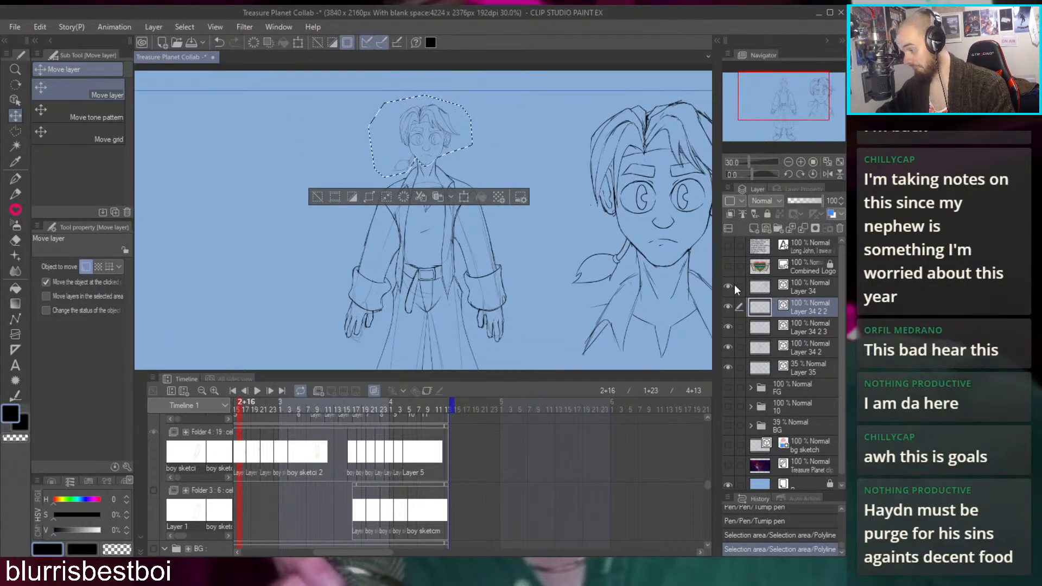
pyautogui.click(727, 308)
pyautogui.click(760, 348)
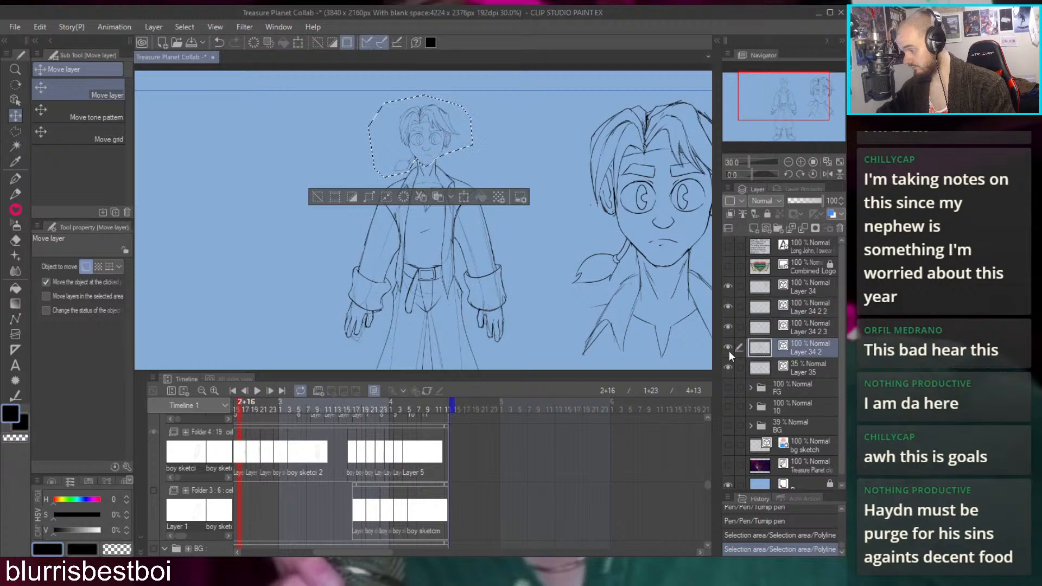
pyautogui.click(728, 347)
pyautogui.click(728, 347)
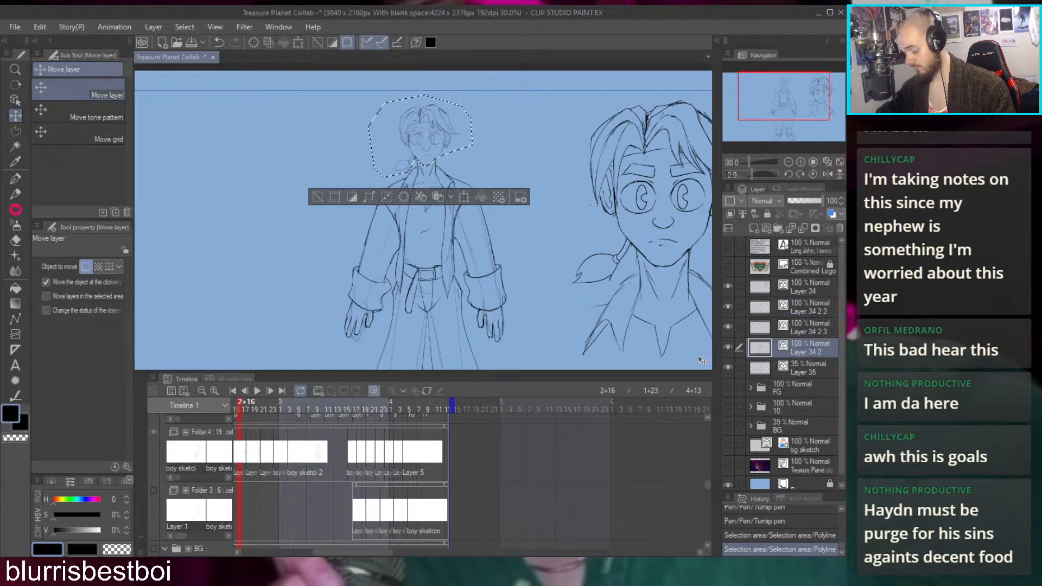
# Scale the selected head up to 112%, position it on the neck, and clear the selection
pyautogui.hotkey('ctrl', 't')
pyautogui.moveTo(471, 178); pyautogui.dragTo(465, 157)
pyautogui.press('Return')
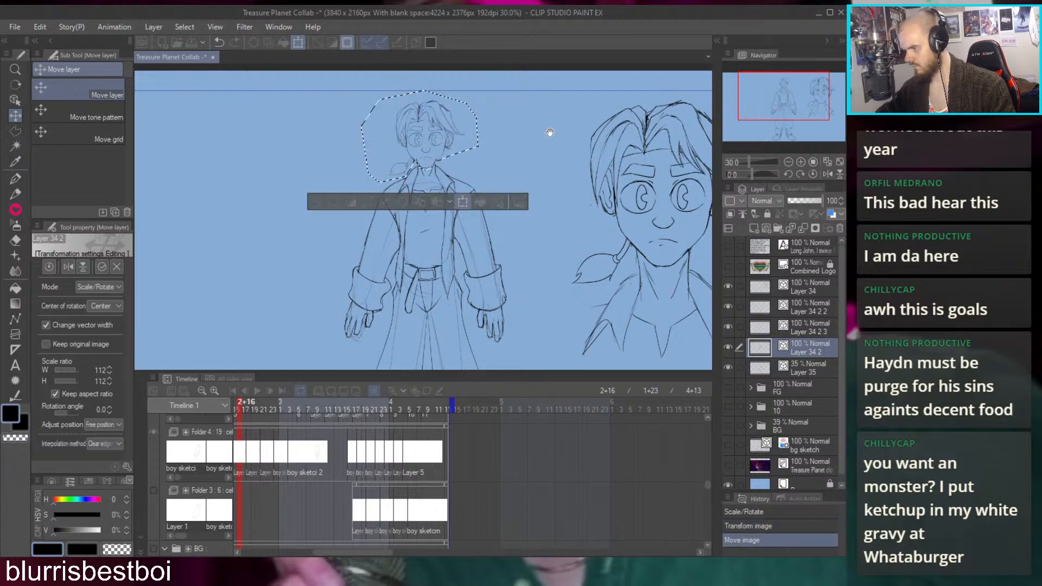
pyautogui.moveTo(530, 139); pyautogui.dragTo(542, 166)
pyautogui.scroll(-2, 542, 164)
pyautogui.scroll(2, 524, 154)
pyautogui.moveTo(550, 186); pyautogui.dragTo(536, 173)
pyautogui.hotkey('ctrl', 't')
pyautogui.click(389, 208)
pyautogui.press('e')
pyautogui.hotkey('ctrl', 'd')
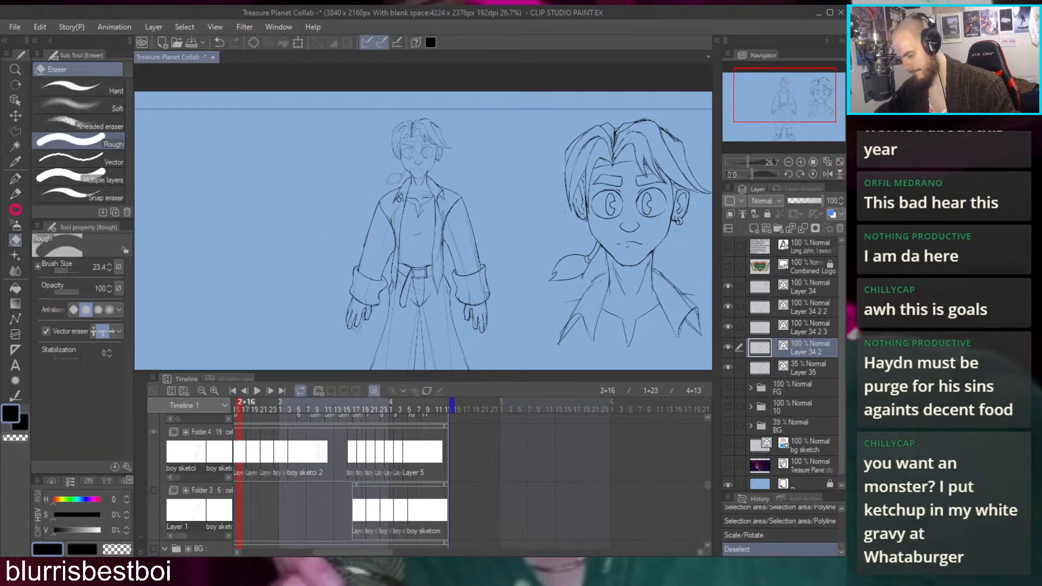
# Erase the stray line ends around the enlarged head's neck with the Rough eraser
pyautogui.scroll(5, 457, 200)
pyautogui.scroll(3, 458, 200)
pyautogui.moveTo(423, 257); pyautogui.dragTo(437, 285)
pyautogui.moveTo(554, 255); pyautogui.dragTo(534, 285)
pyautogui.scroll(-7, 569, 235)
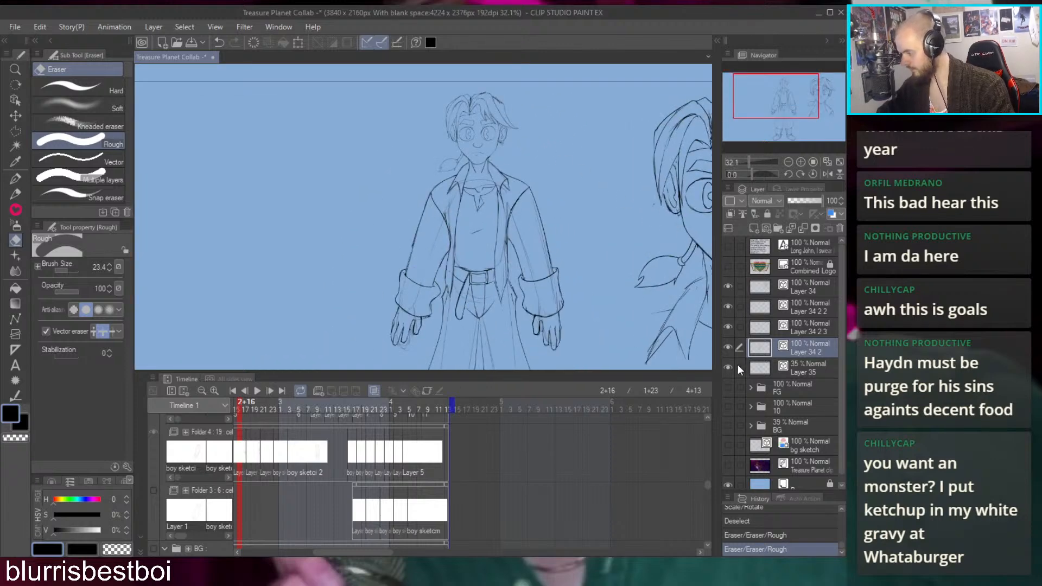
# Hide Layer 35 and merge Layer 34 2 2 and Layer 34 2 3 down into Layer 34 2
pyautogui.moveTo(592, 254); pyautogui.dragTo(549, 223)
pyautogui.scroll(-3, 536, 150)
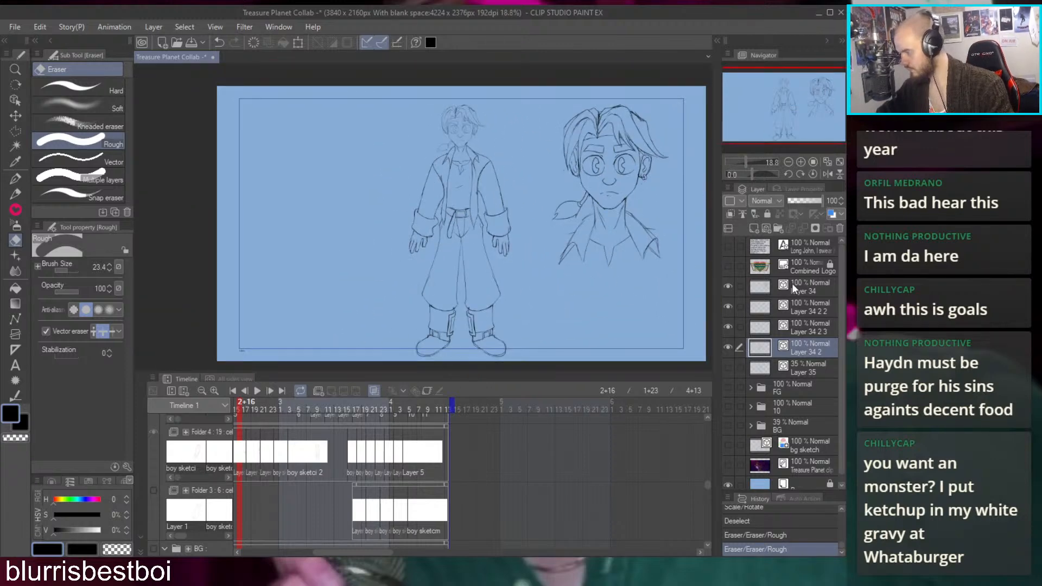
pyautogui.click(814, 307)
pyautogui.click(811, 290)
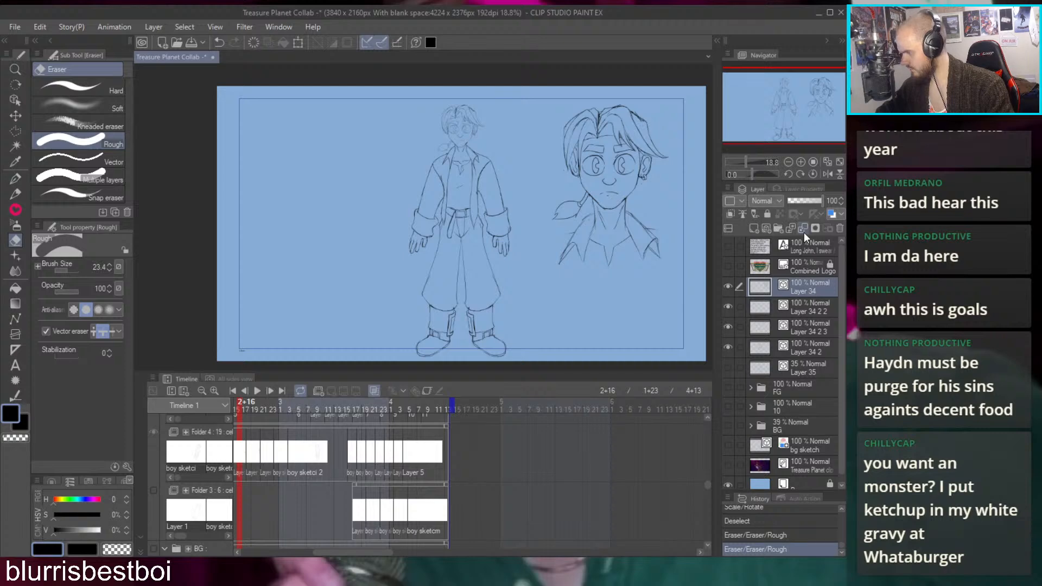
pyautogui.click(801, 307)
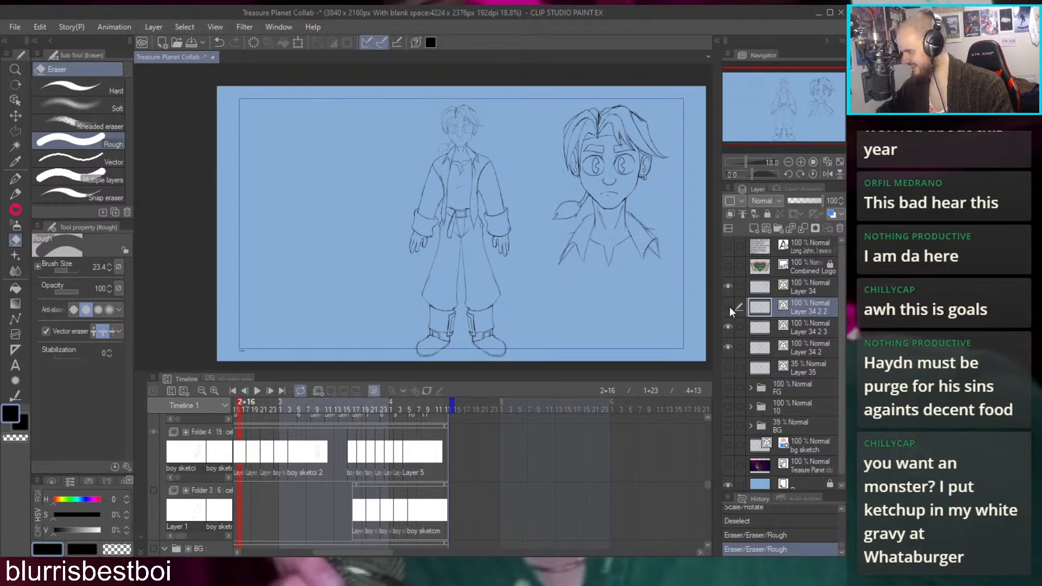
pyautogui.click(801, 230)
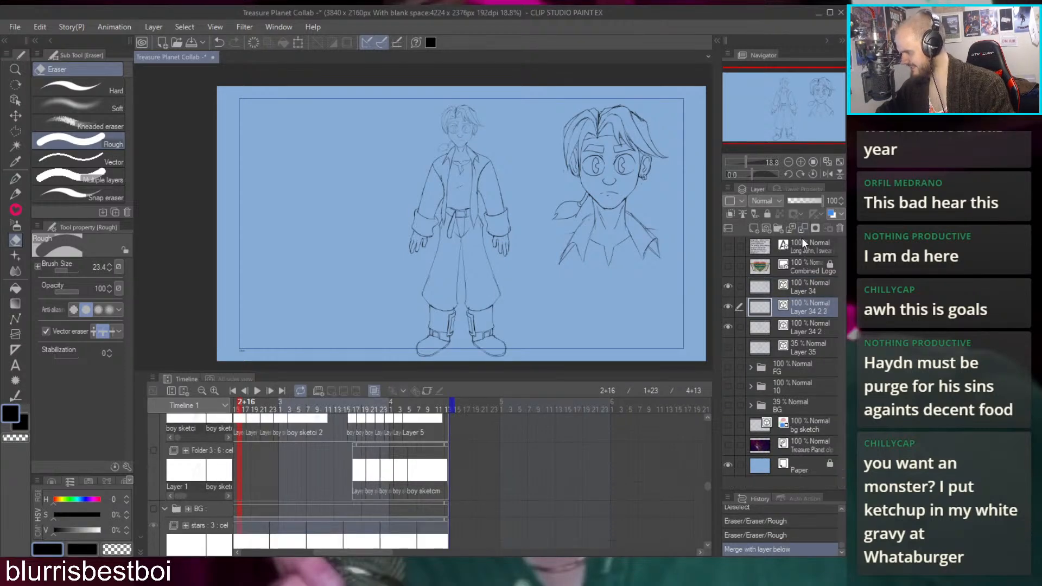
pyautogui.click(728, 307)
pyautogui.click(729, 307)
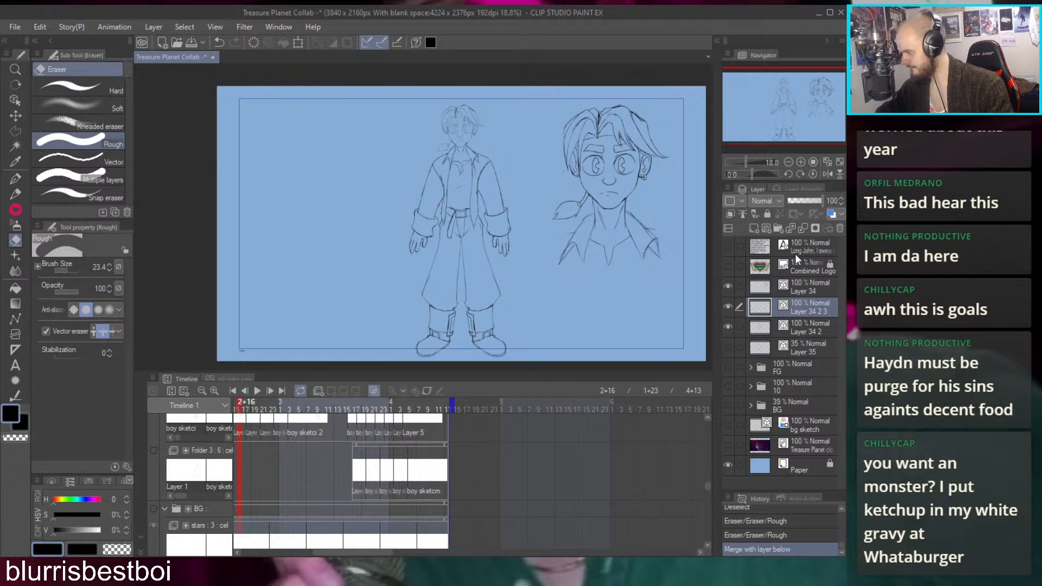
pyautogui.click(802, 228)
# Scale the whole full-body figure on Layer 34 2 down to 92% and nudge it slightly toward the head close-up
pyautogui.moveTo(632, 277)
pyautogui.mouseDown()
pyautogui.moveTo(505, 205)
pyautogui.moveTo(516, 209)
pyautogui.moveTo(498, 212)
pyautogui.moveTo(463, 255)
pyautogui.mouseUp()
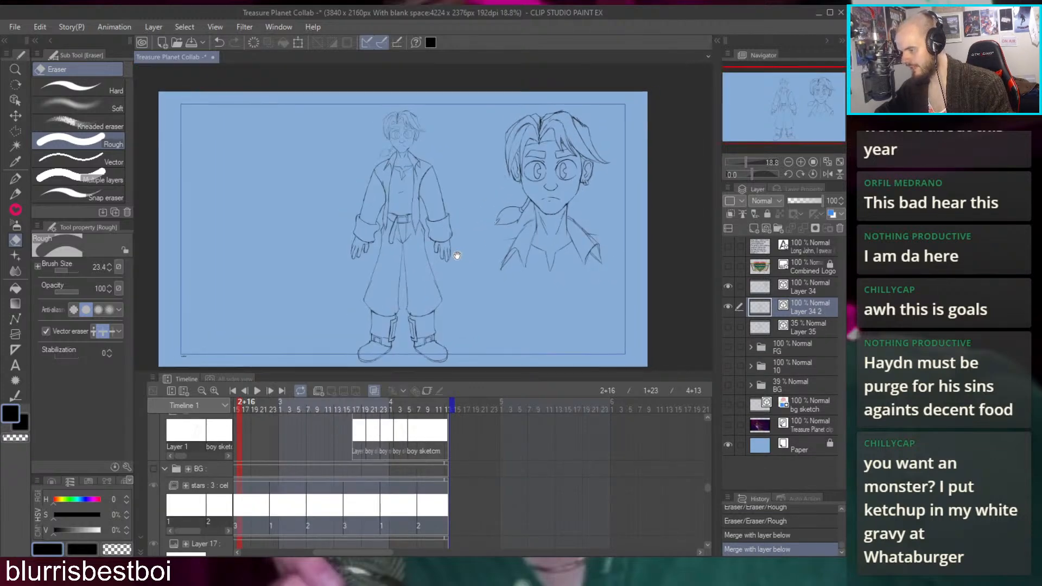
pyautogui.press('k')
pyautogui.hotkey('ctrl', 't')
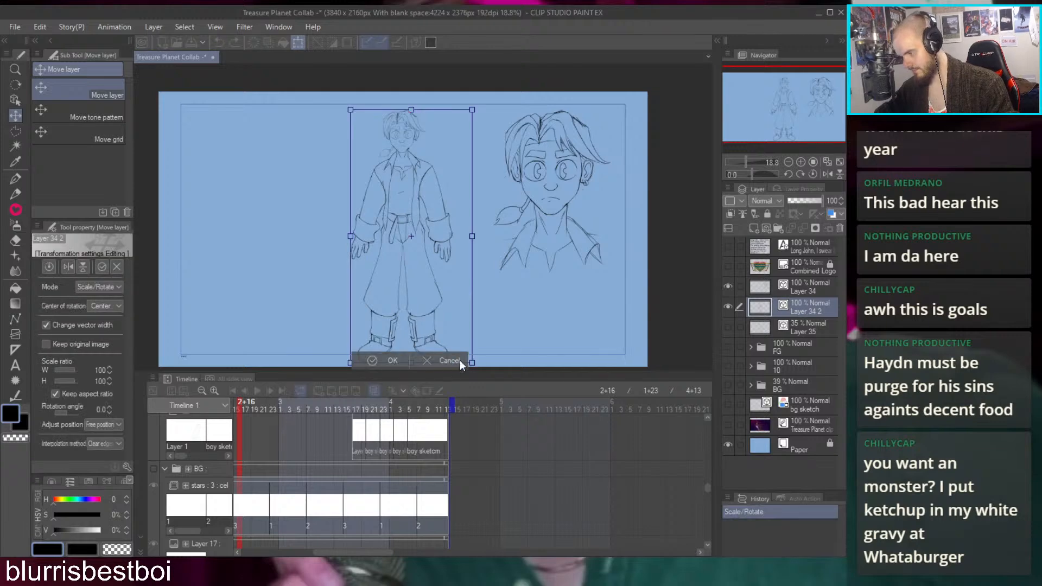
pyautogui.moveTo(472, 362); pyautogui.dragTo(469, 345)
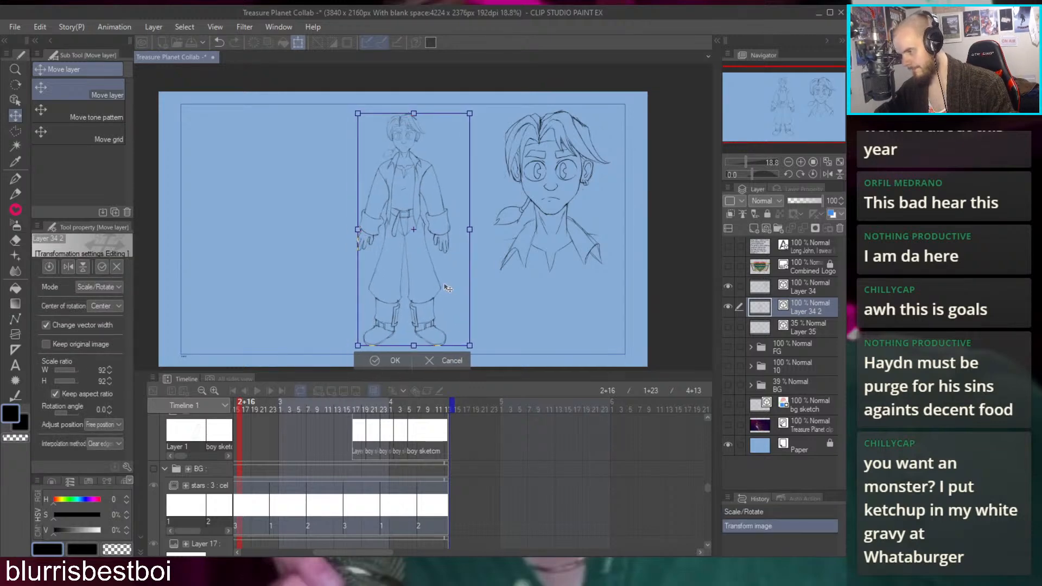
pyautogui.moveTo(448, 288); pyautogui.dragTo(451, 288)
pyautogui.press('p')
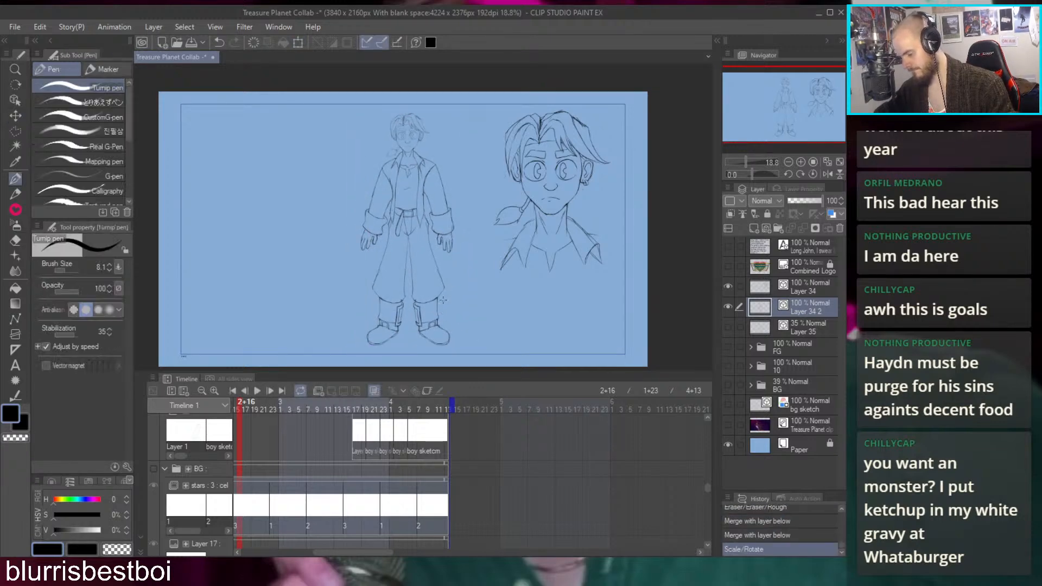
pyautogui.scroll(2, 457, 205)
pyautogui.moveTo(543, 207); pyautogui.dragTo(538, 205)
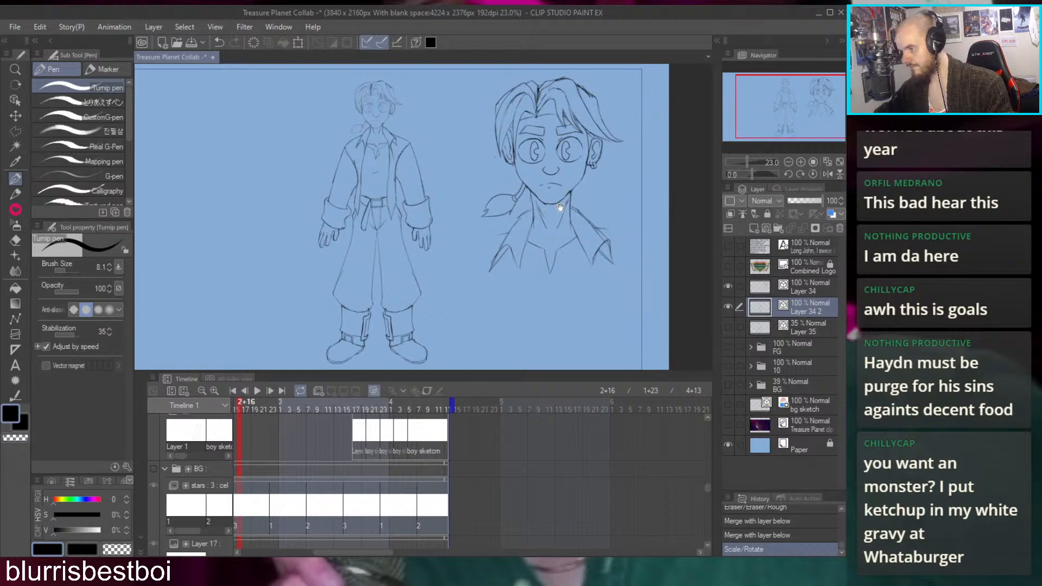
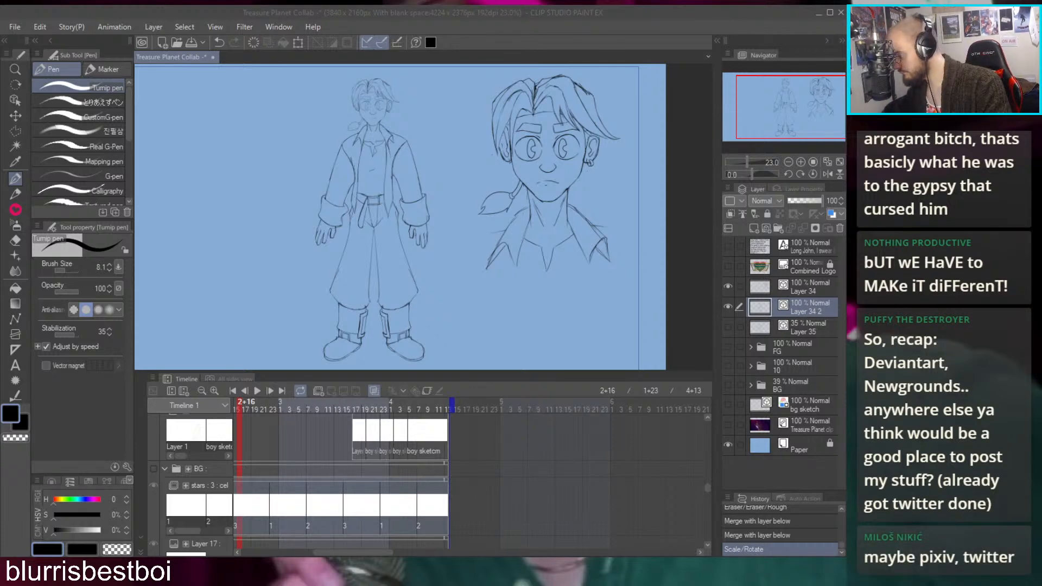
# Try framing the full-body figure and the head close-up with one rectangular selection, and clear it
pyautogui.hotkey('alt', 'Tab')
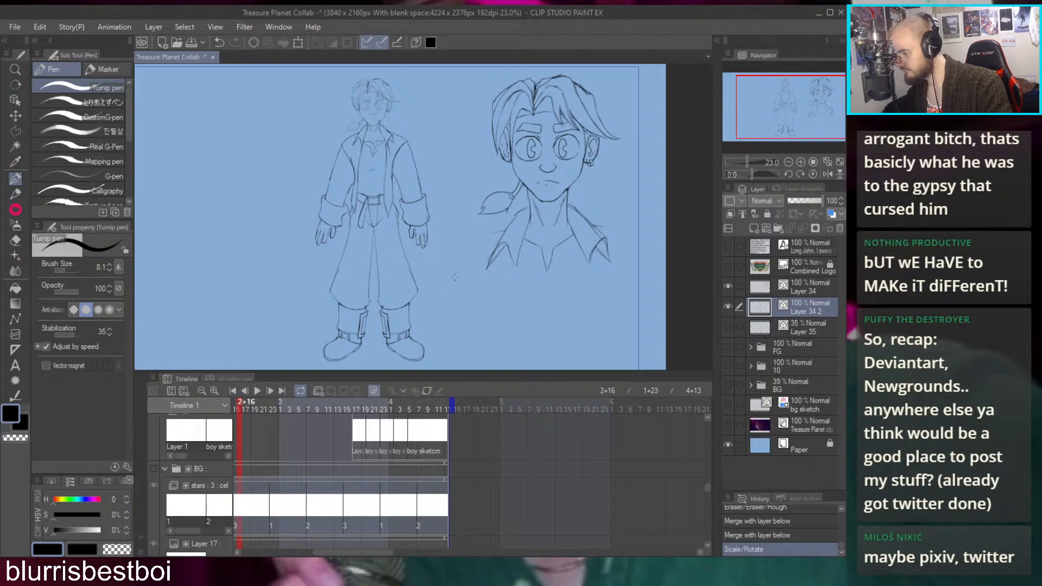
pyautogui.press('m')
pyautogui.click(636, 368)
pyautogui.press('Escape')
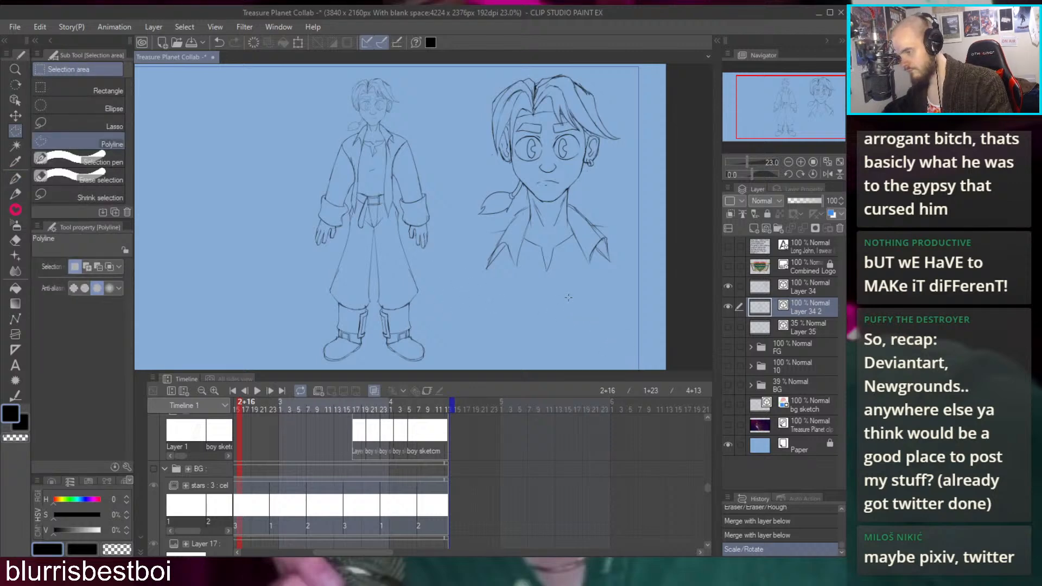
pyautogui.click(80, 90)
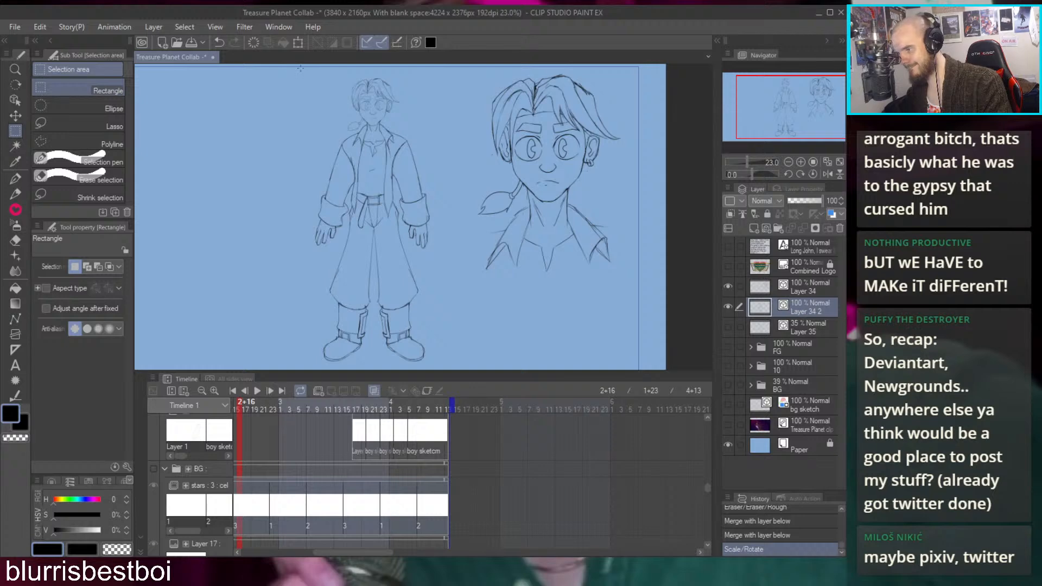
pyautogui.moveTo(300, 66); pyautogui.dragTo(640, 367)
pyautogui.scroll(-1, 451, 198)
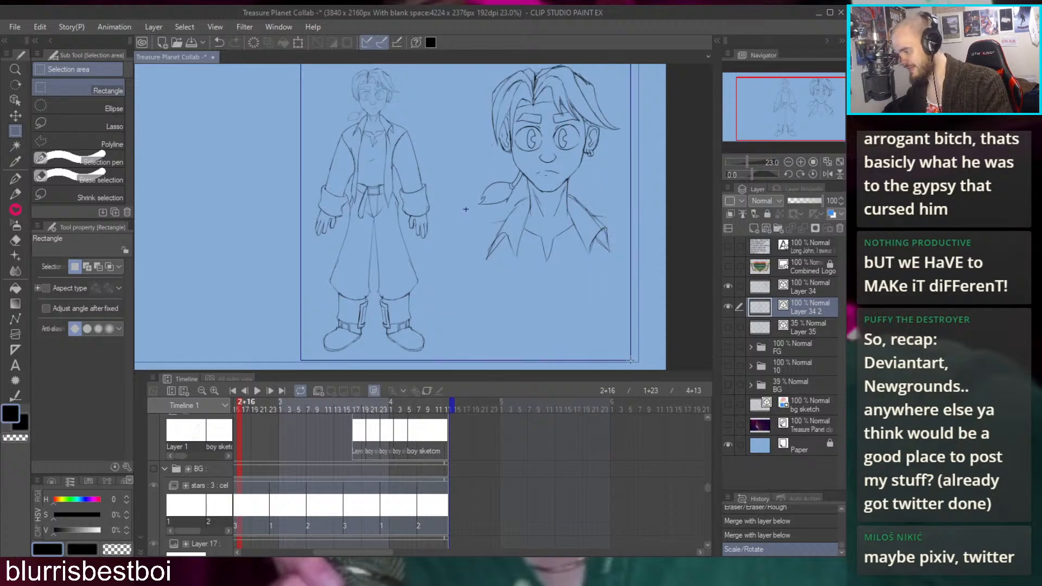
pyautogui.moveTo(470, 209); pyautogui.dragTo(537, 329)
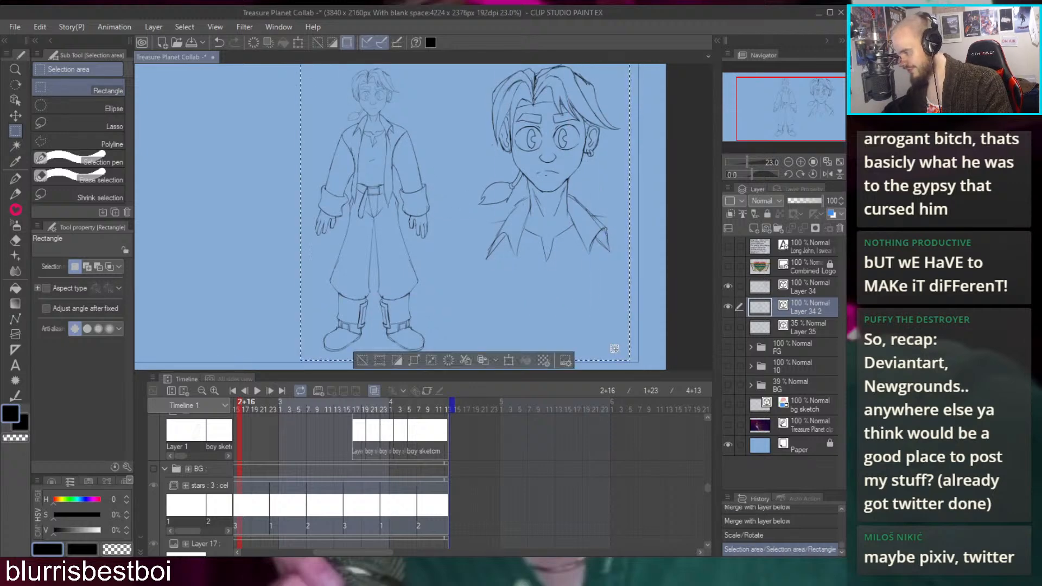
pyautogui.hotkey('ctrl', 'd')
pyautogui.scroll(-2, 596, 246)
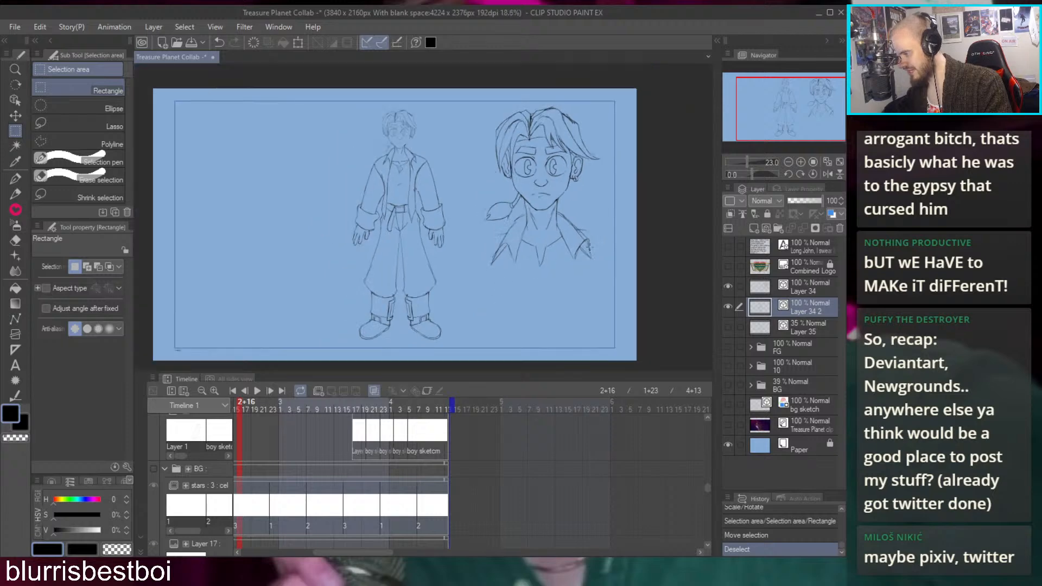
pyautogui.scroll(2, 502, 289)
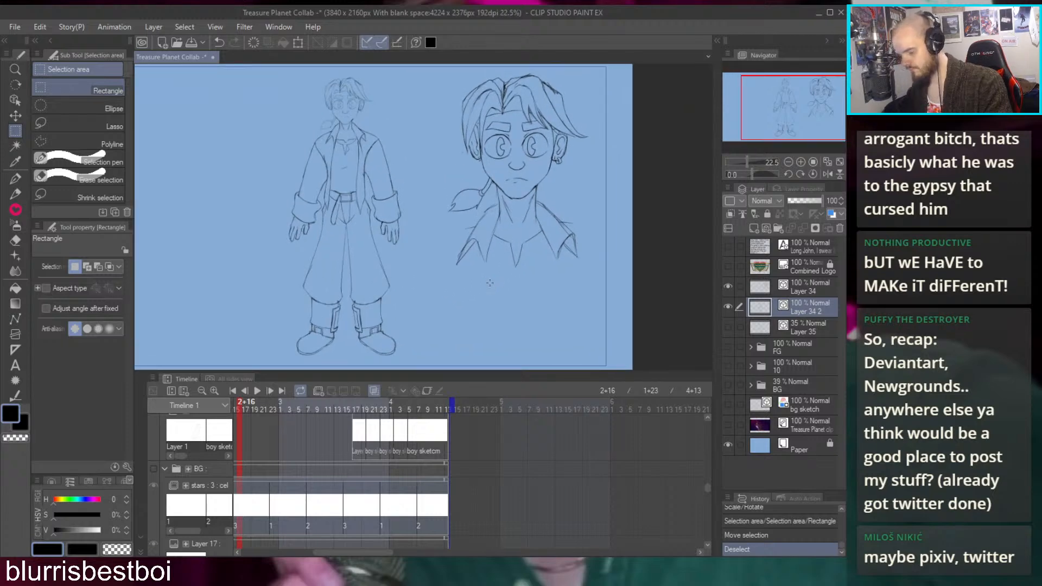
# Take a screen capture of the canvas showing the full-body figure and the head close-up
pyautogui.press('k')
pyautogui.press('Print')
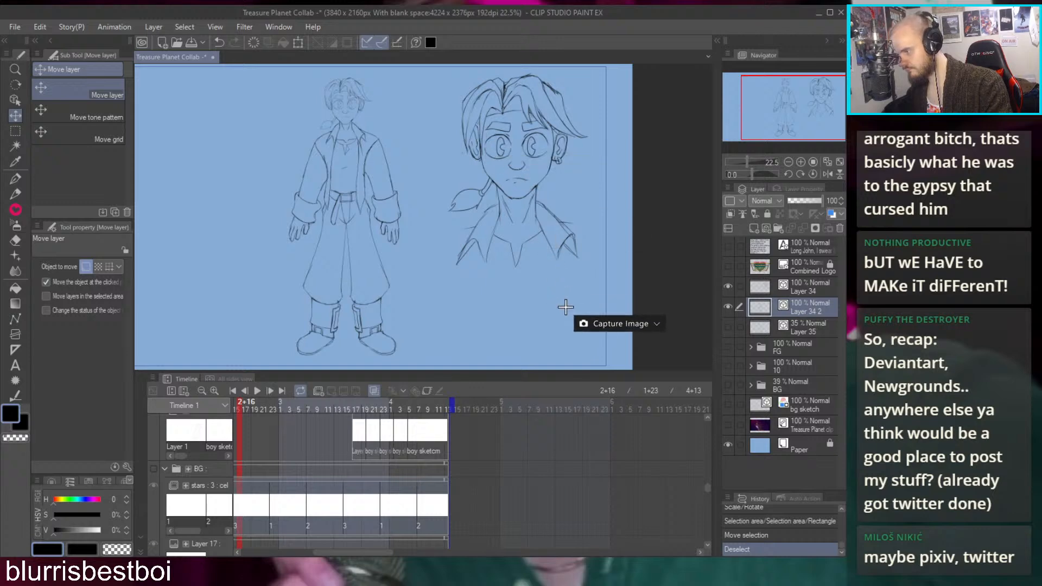
pyautogui.click(597, 363)
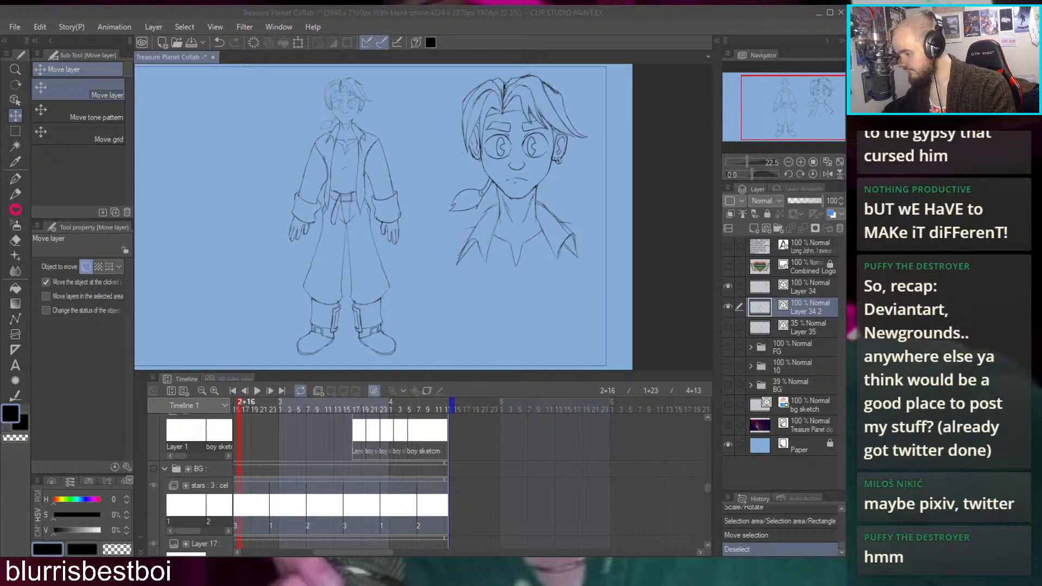
# Try cropping the canvas to a rectangular selection around the full-body figure and the head close-up
pyautogui.scroll(-2, 423, 268)
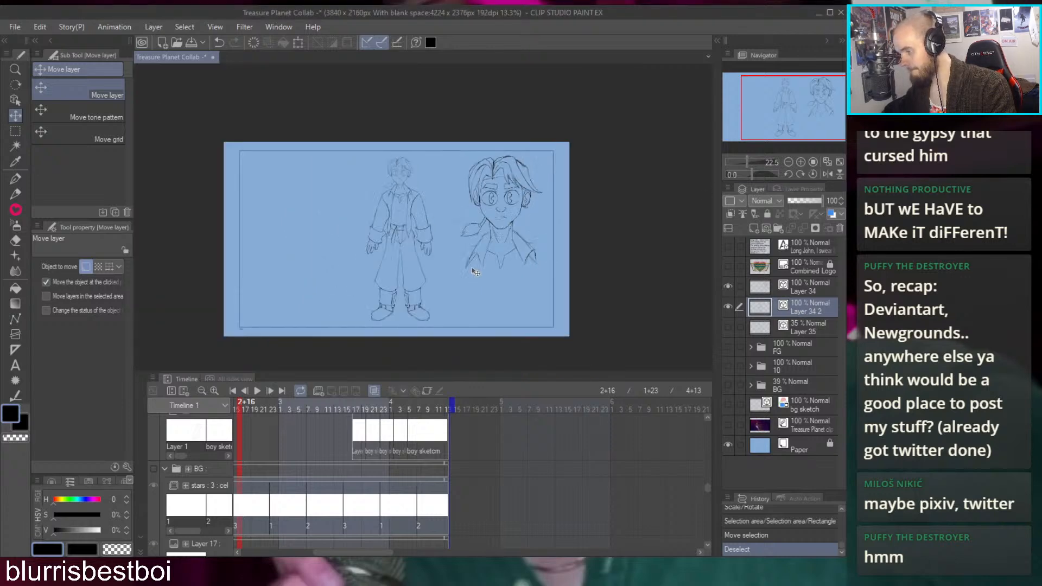
pyautogui.scroll(1, 360, 230)
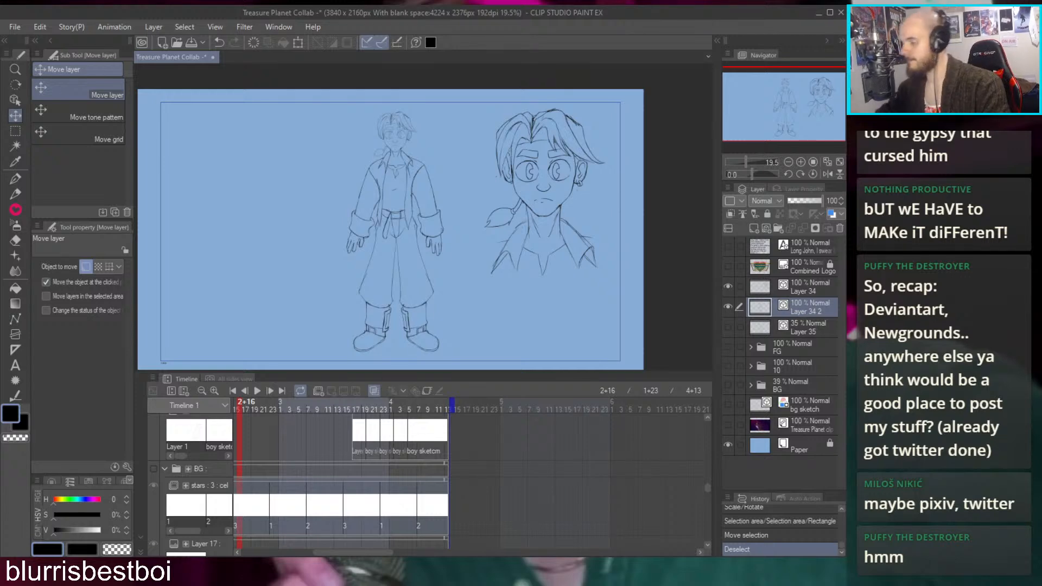
pyautogui.press('p')
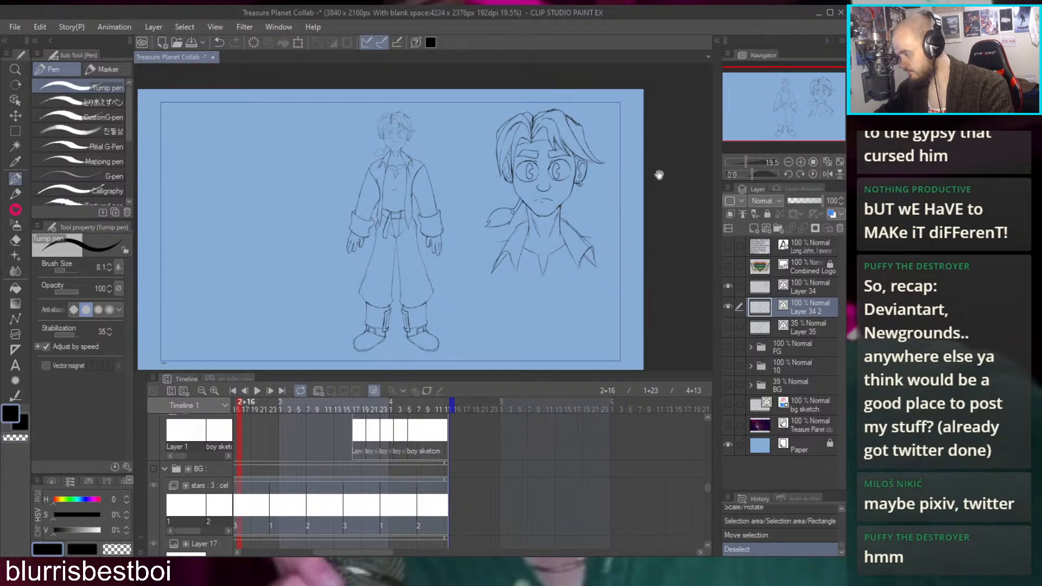
pyautogui.moveTo(392, 458)
pyautogui.mouseDown()
pyautogui.moveTo(440, 433)
pyautogui.moveTo(537, 430)
pyautogui.moveTo(472, 449)
pyautogui.moveTo(461, 489)
pyautogui.moveTo(468, 526)
pyautogui.moveTo(432, 459)
pyautogui.moveTo(440, 441)
pyautogui.mouseUp()
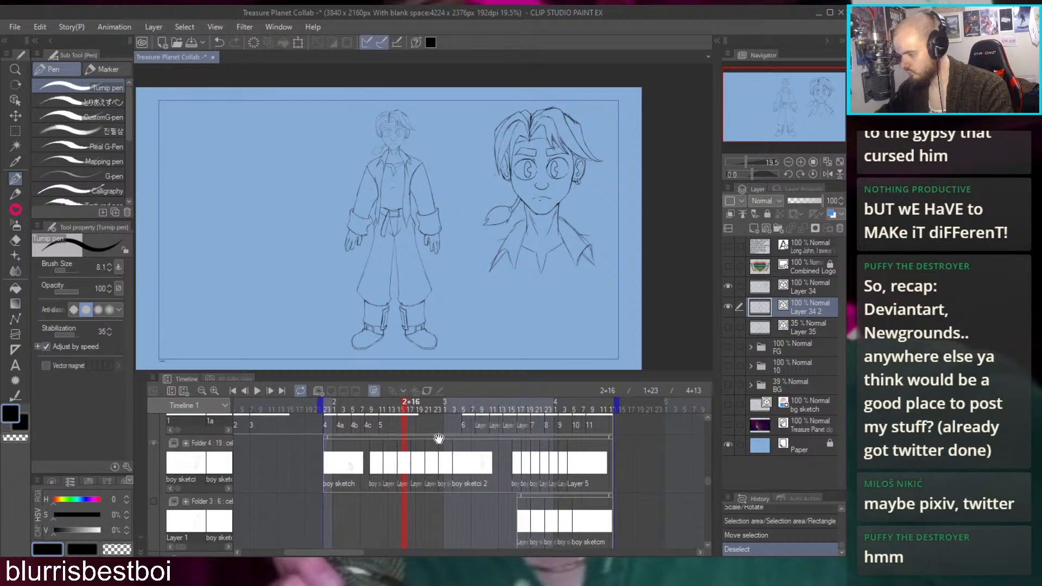
pyautogui.moveTo(577, 263); pyautogui.dragTo(604, 259)
pyautogui.press('m')
pyautogui.moveTo(606, 354); pyautogui.dragTo(313, 101)
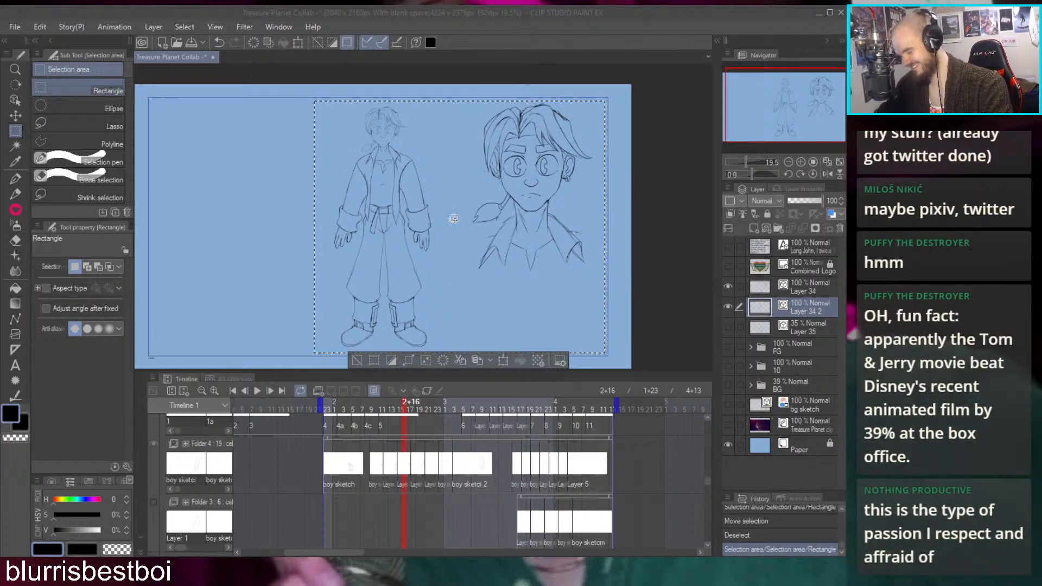
pyautogui.click(409, 361)
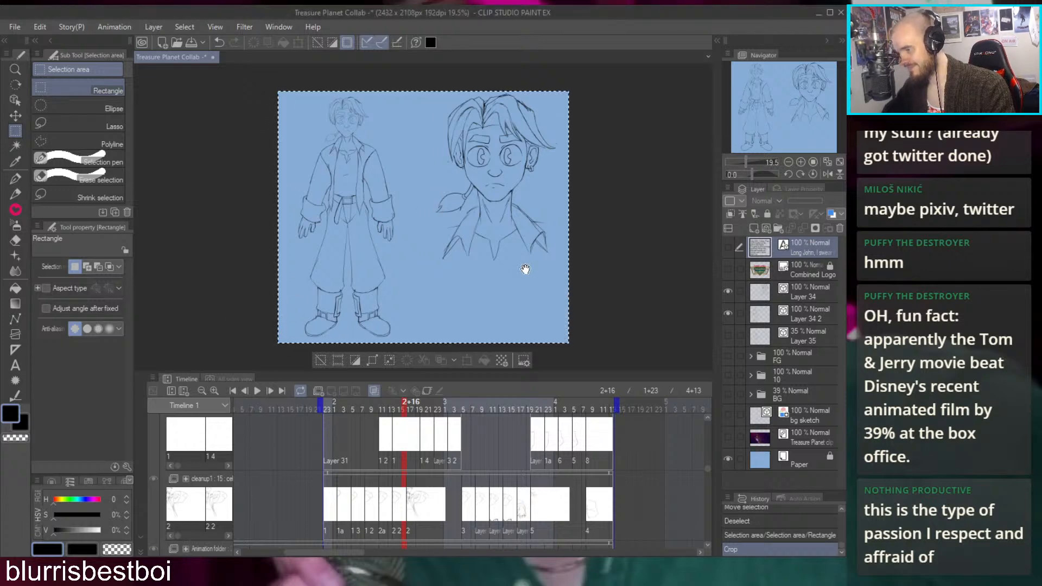
# Undo the canvas crop, clear the selection and return to the Turnip pen
pyautogui.press('k')
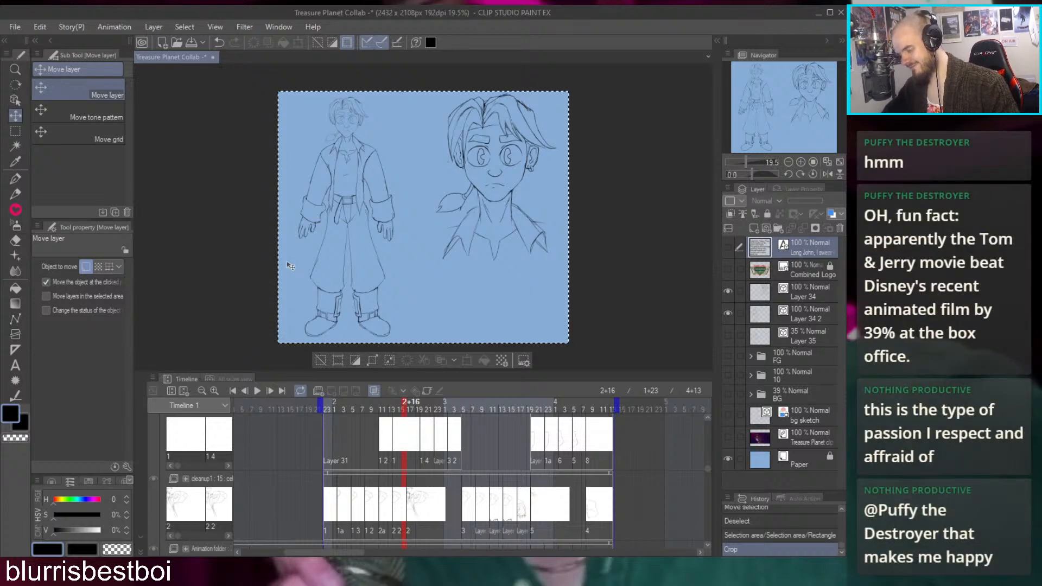
pyautogui.hotkey('ctrl', 'z')
pyautogui.hotkey('ctrl', 'd')
pyautogui.press('p')
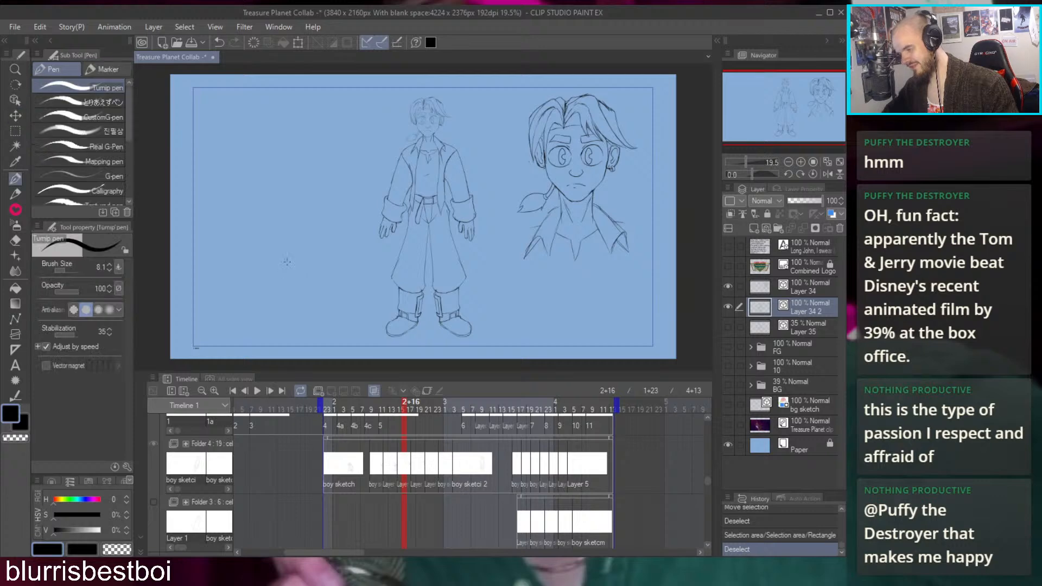
# Hide Layer 34 2 and Layer 34 and move both above the text layer, with Layer 34 2 topmost
pyautogui.click(728, 308)
pyautogui.moveTo(780, 306); pyautogui.dragTo(786, 241)
pyautogui.click(728, 306)
pyautogui.click(728, 309)
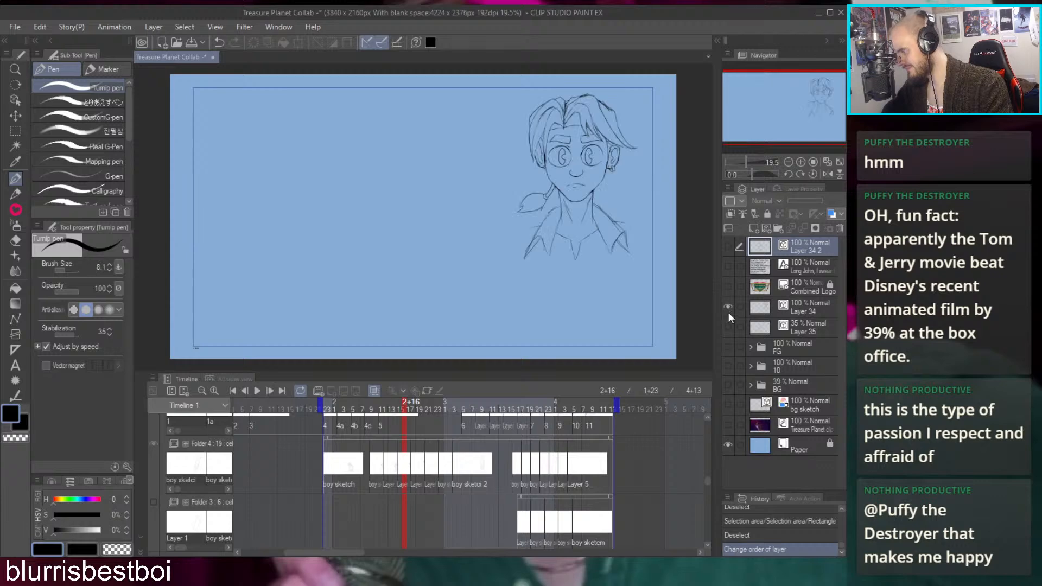
pyautogui.click(728, 308)
pyautogui.moveTo(775, 307); pyautogui.dragTo(785, 266)
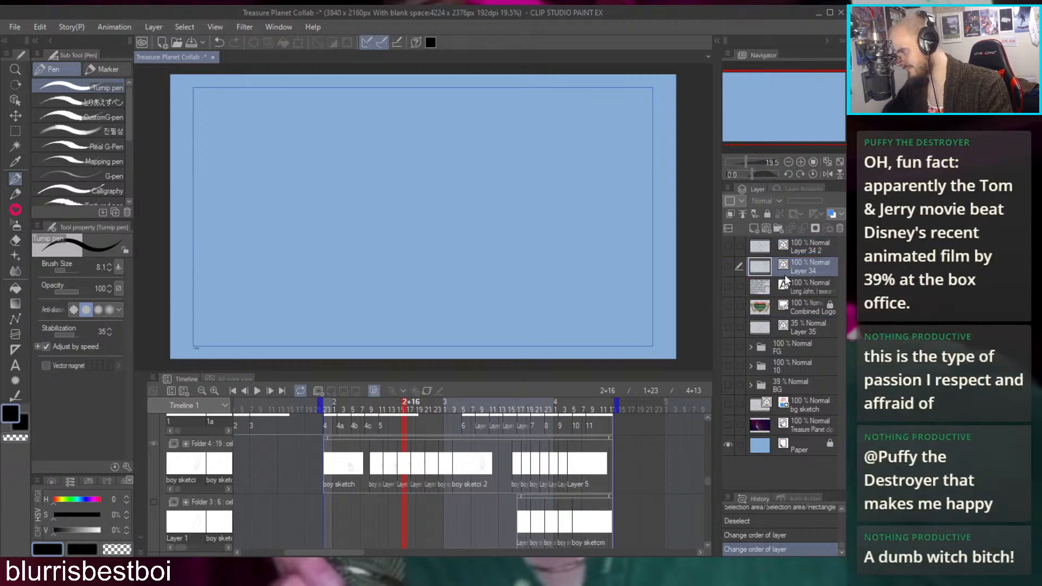
# Make the FG, 10 and BG folders visible and briefly check the contents of the BG folder
pyautogui.click(729, 383)
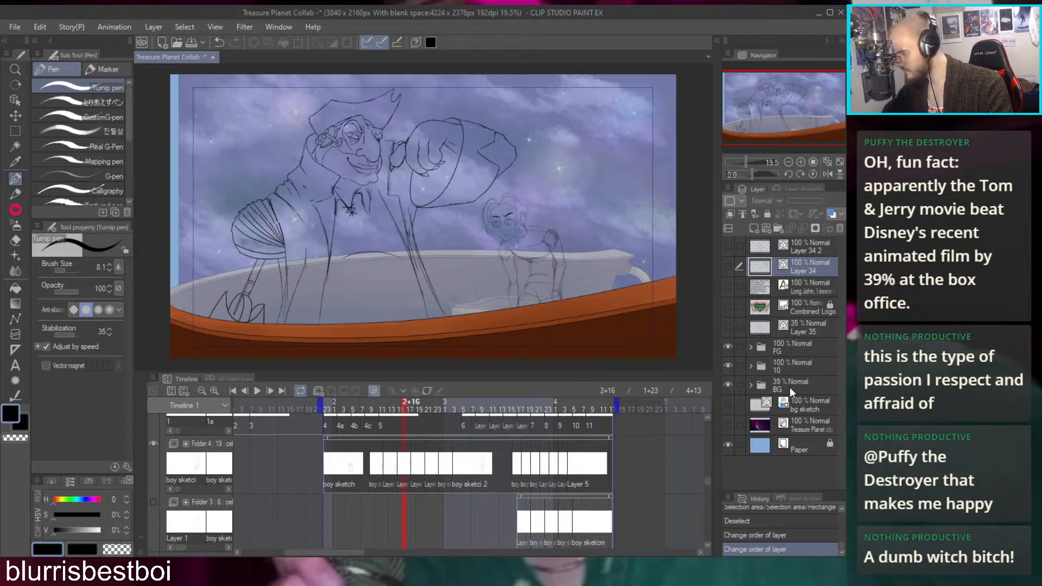
pyautogui.click(750, 386)
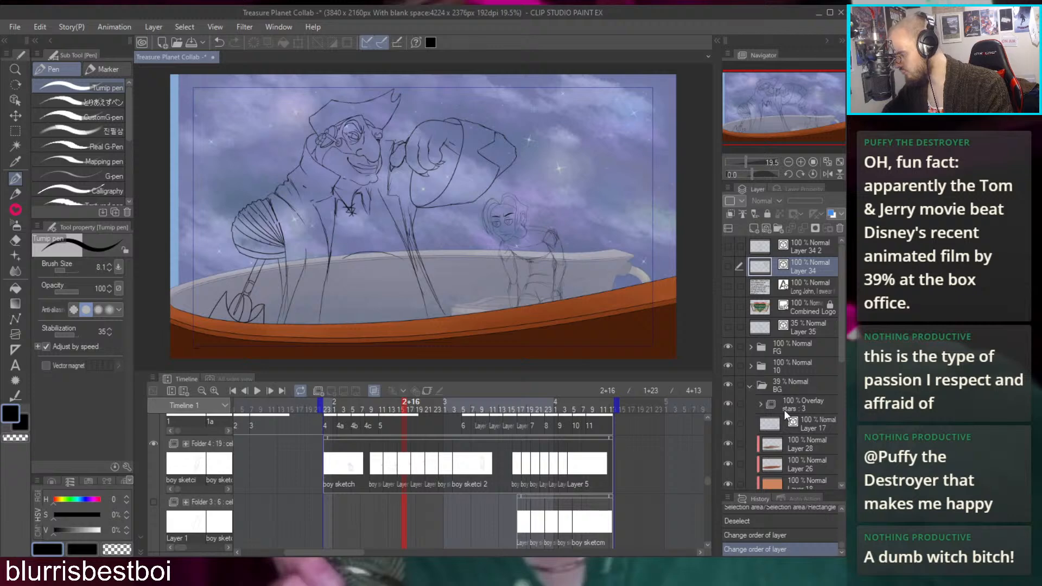
pyautogui.click(750, 386)
# Set the BG folder's opacity to 40% and lock the BG and FG folders
pyautogui.click(796, 379)
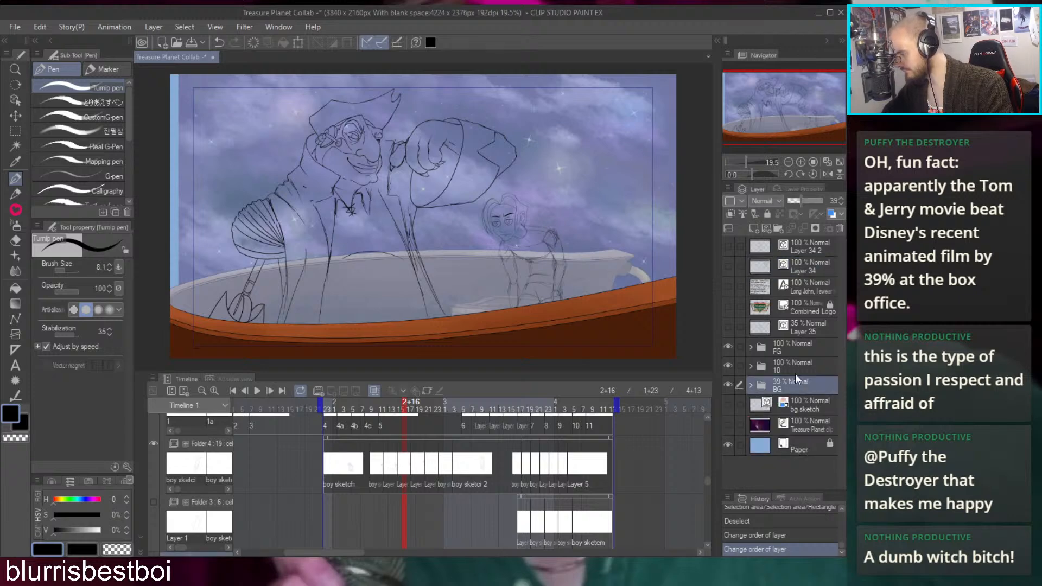
pyautogui.moveTo(809, 203); pyautogui.dragTo(803, 204)
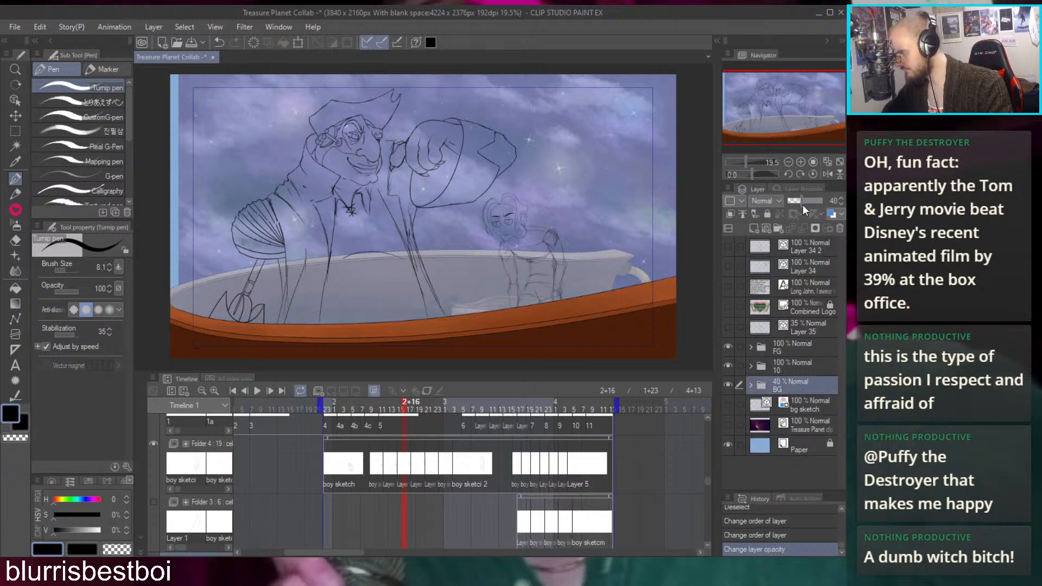
pyautogui.click(767, 214)
pyautogui.click(802, 367)
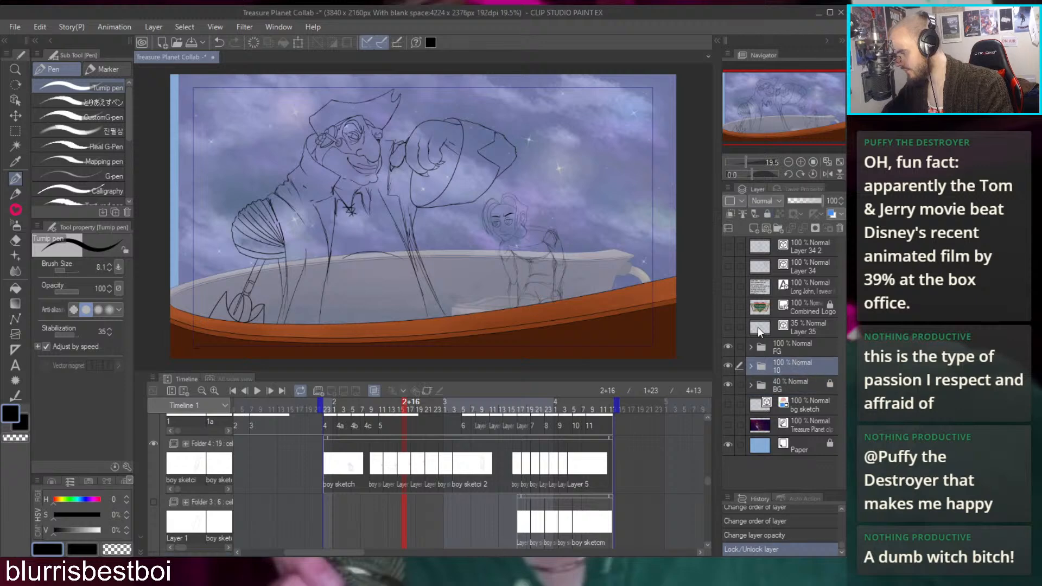
pyautogui.click(774, 347)
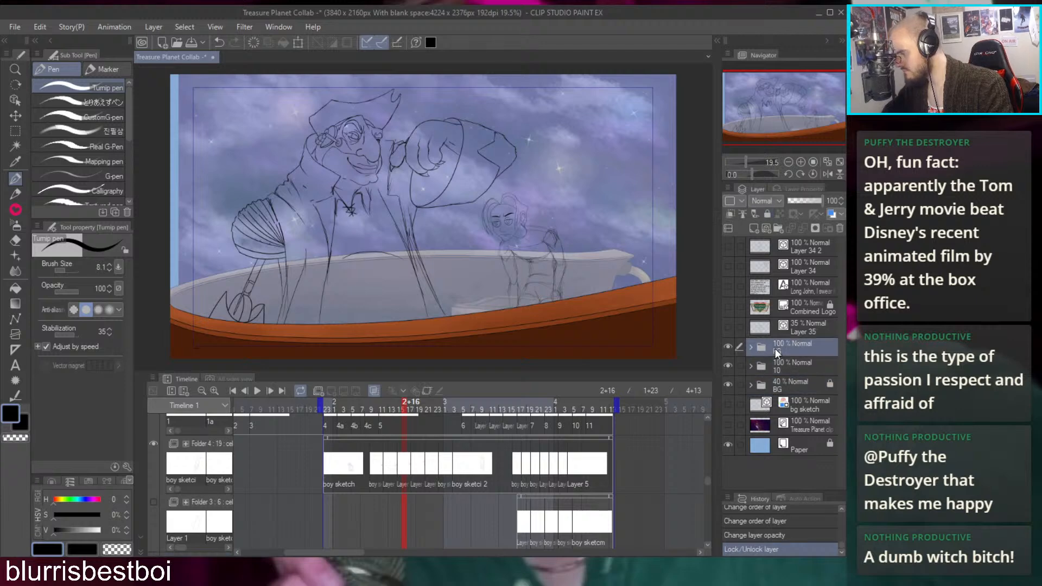
pyautogui.click(767, 214)
# Expand folder 10, find the boy sketch animation track and select its Folder 4
pyautogui.click(797, 372)
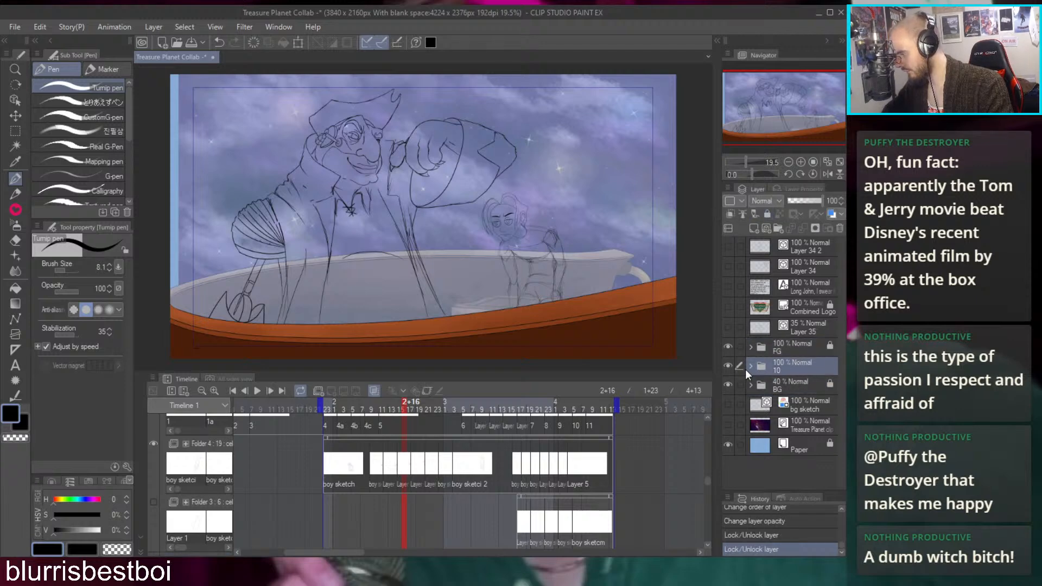
pyautogui.click(750, 367)
pyautogui.scroll(-3, 787, 367)
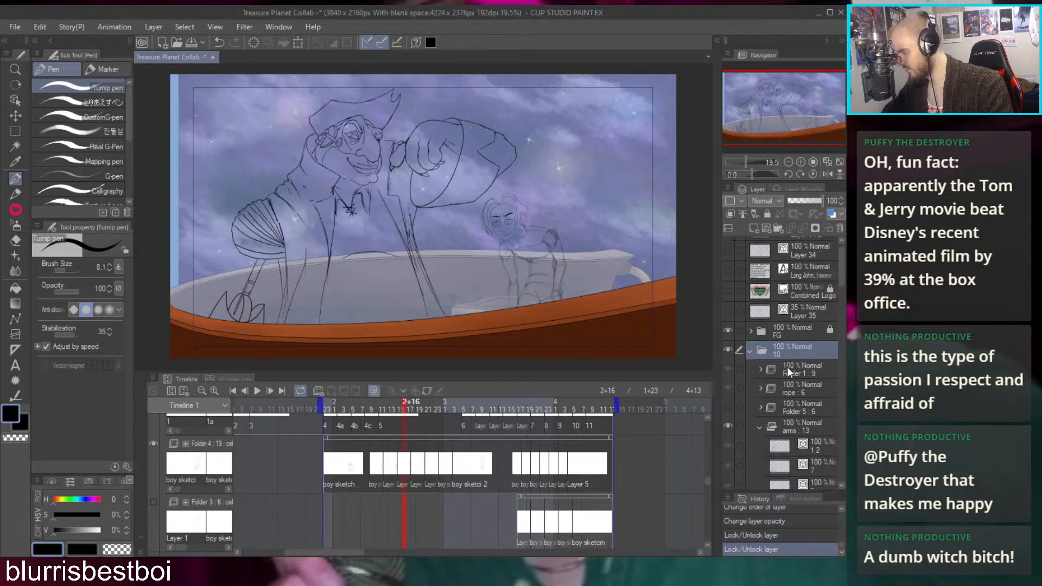
pyautogui.scroll(2, 412, 451)
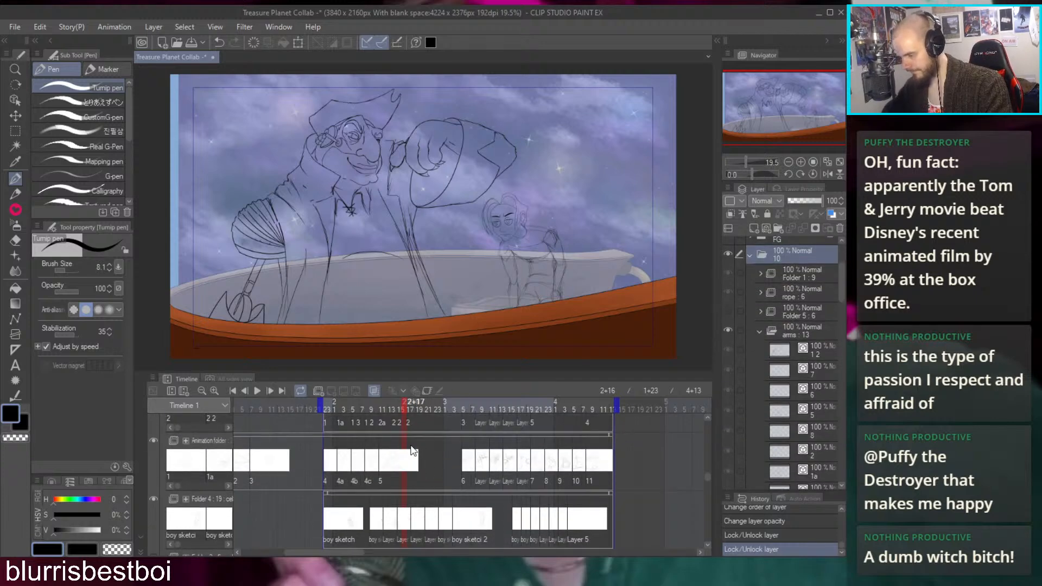
pyautogui.scroll(-1, 411, 451)
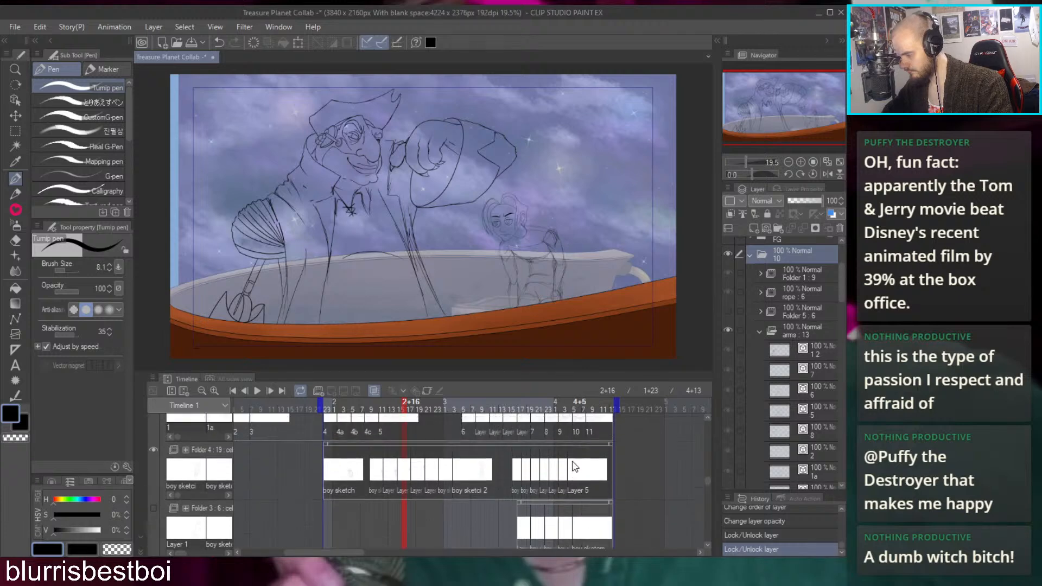
pyautogui.scroll(2, 571, 462)
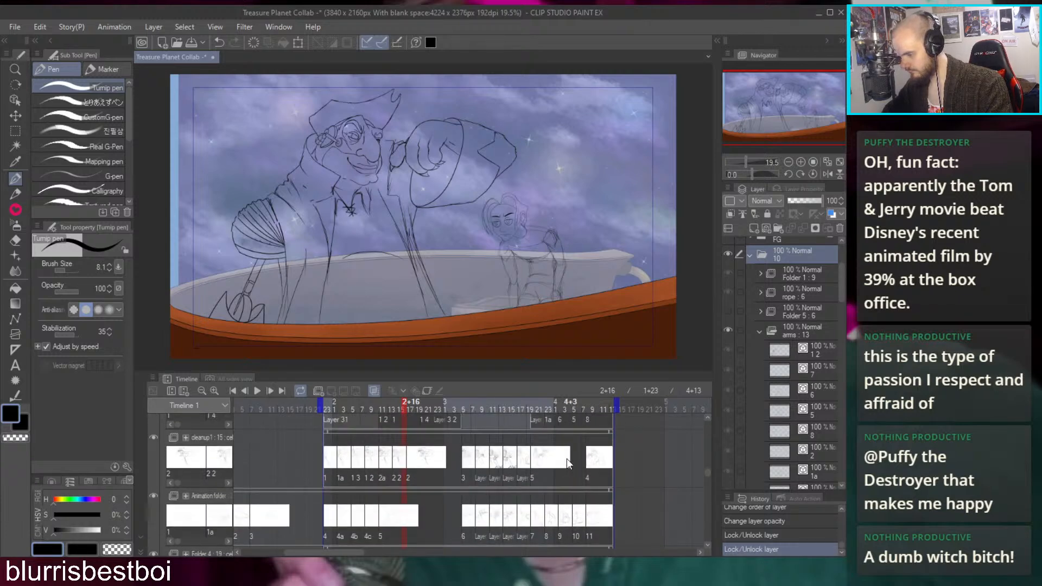
pyautogui.scroll(-1, 376, 461)
pyautogui.click(206, 513)
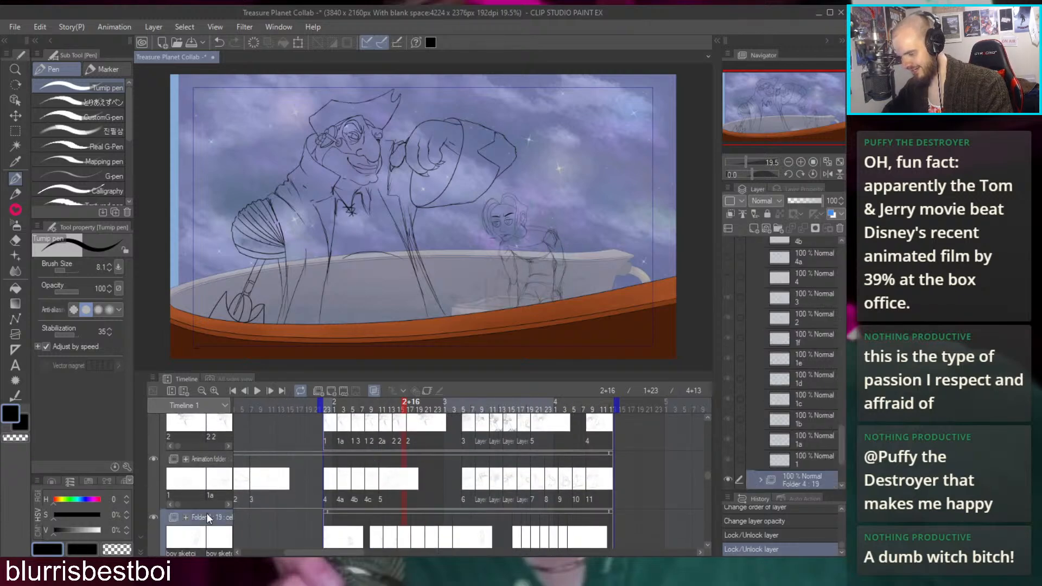
pyautogui.scroll(-2, 435, 496)
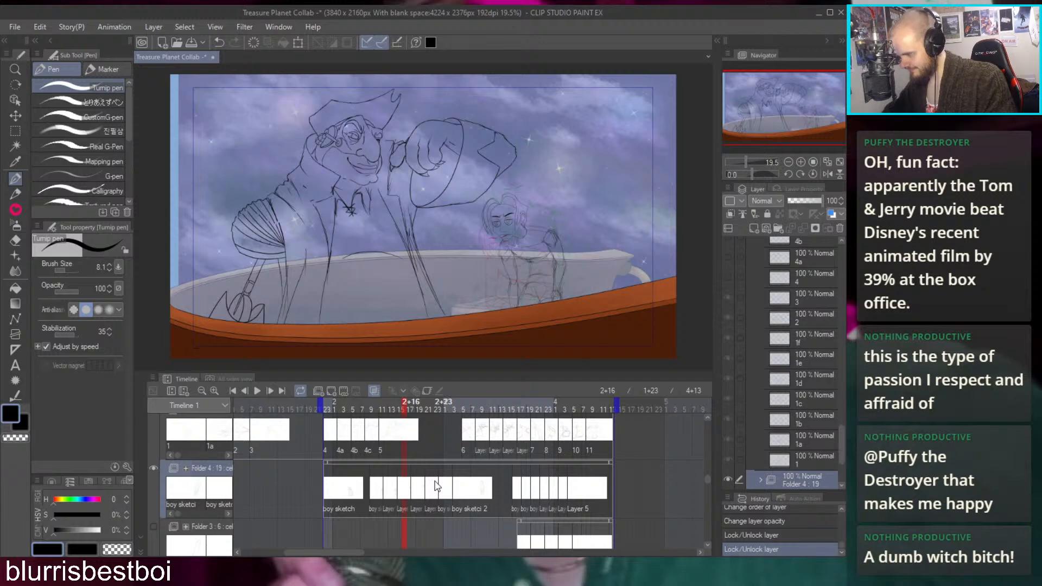
# Add a new animation folder above Folder 4 from frame 1+23 and create a vector layer inside it
pyautogui.click(326, 405)
pyautogui.click(318, 391)
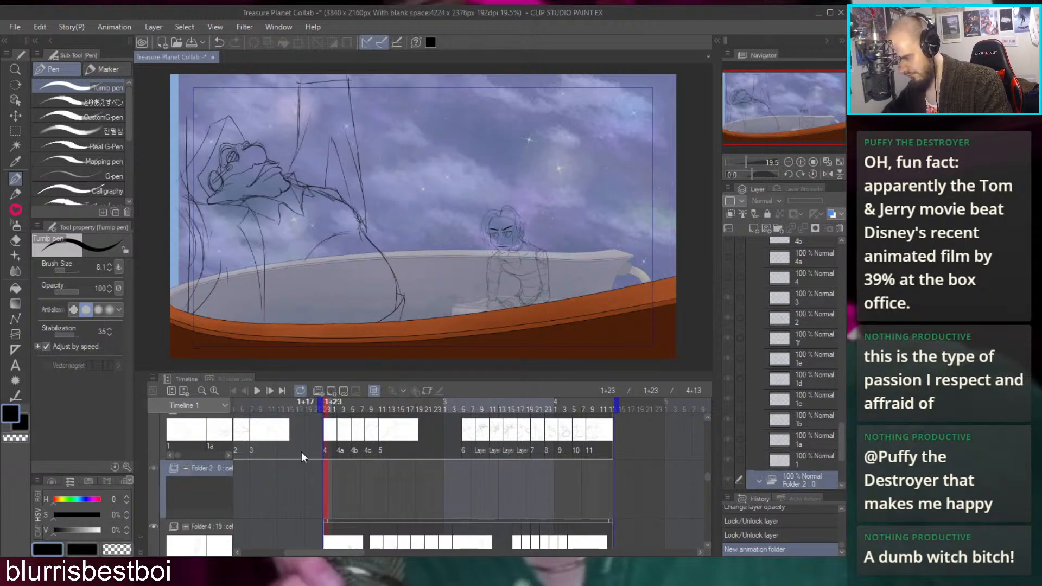
pyautogui.click(770, 230)
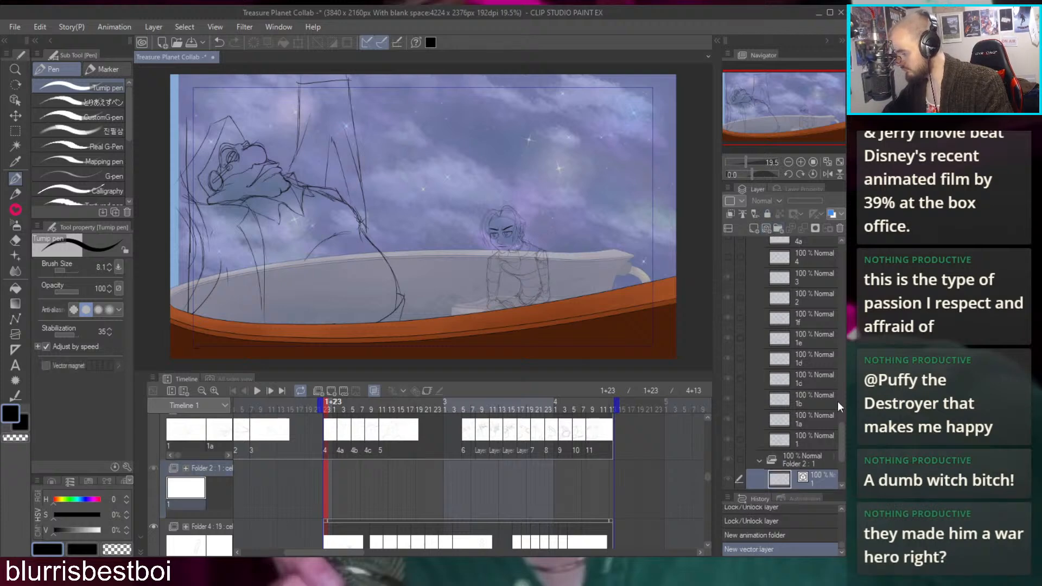
# Assign cel 1 to frame 1+23 on the new animation folder's track
pyautogui.click(324, 479)
pyautogui.click(329, 462)
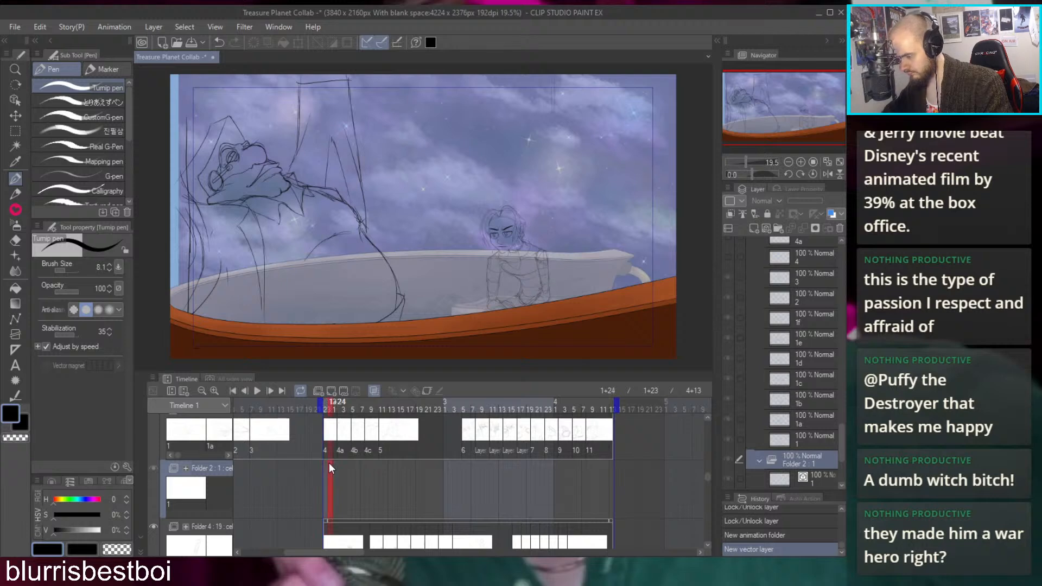
pyautogui.click(324, 464)
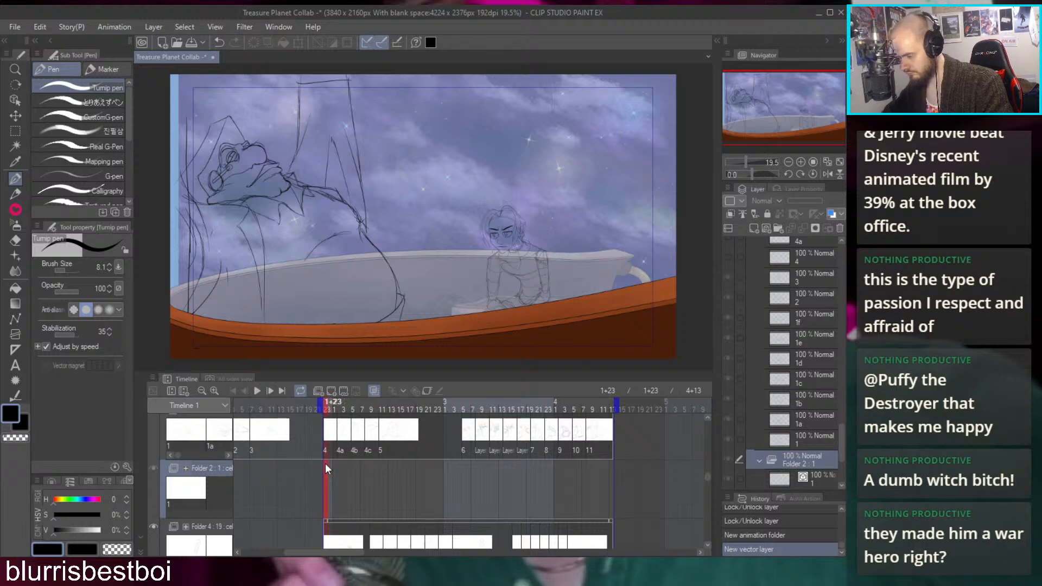
pyautogui.click(351, 237)
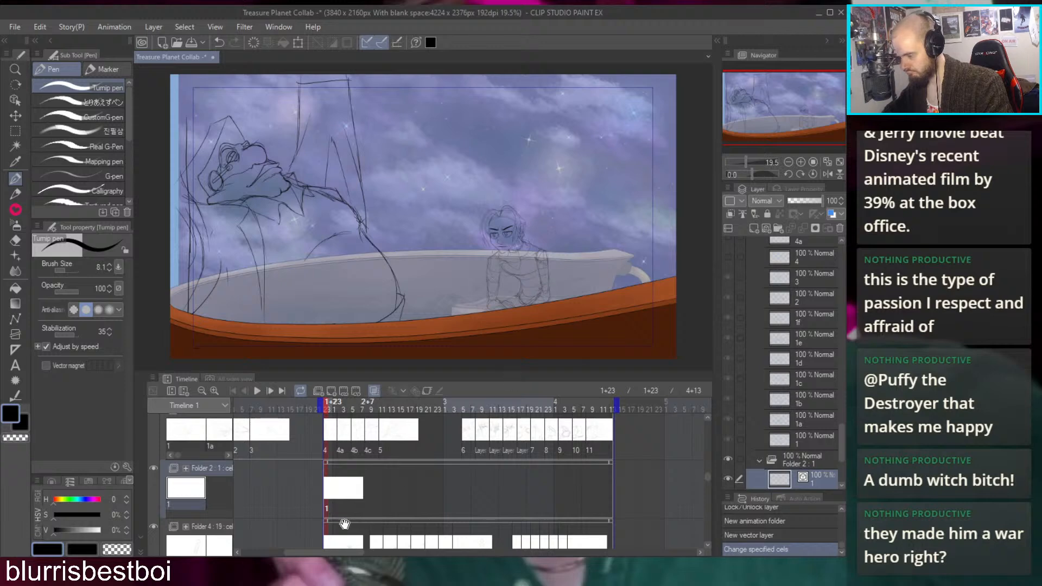
# Turn on the layer color for the boy sketch animation folder, Folder 4
pyautogui.scroll(-1, 353, 521)
pyautogui.click(228, 483)
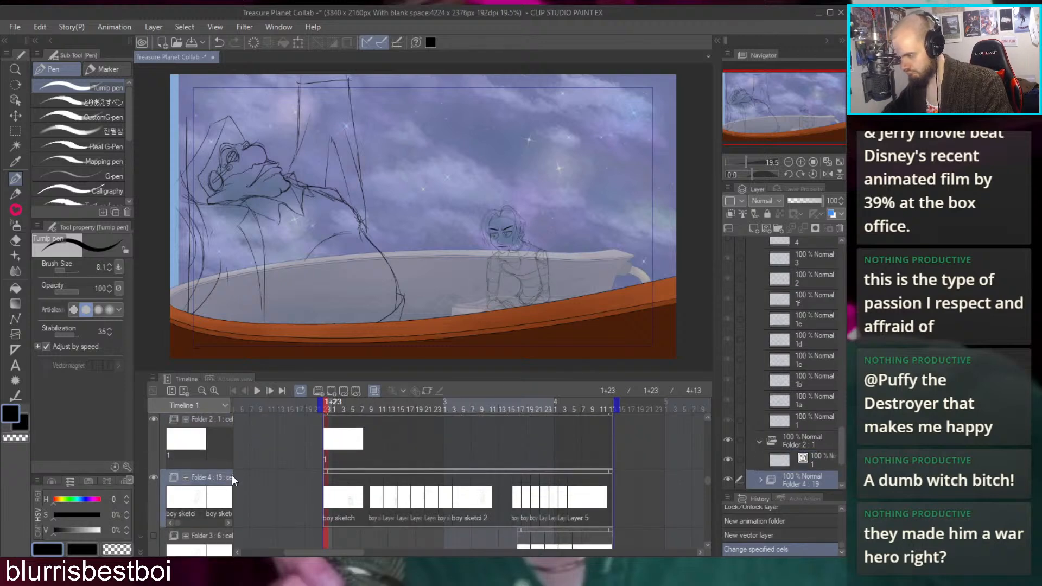
pyautogui.click(831, 213)
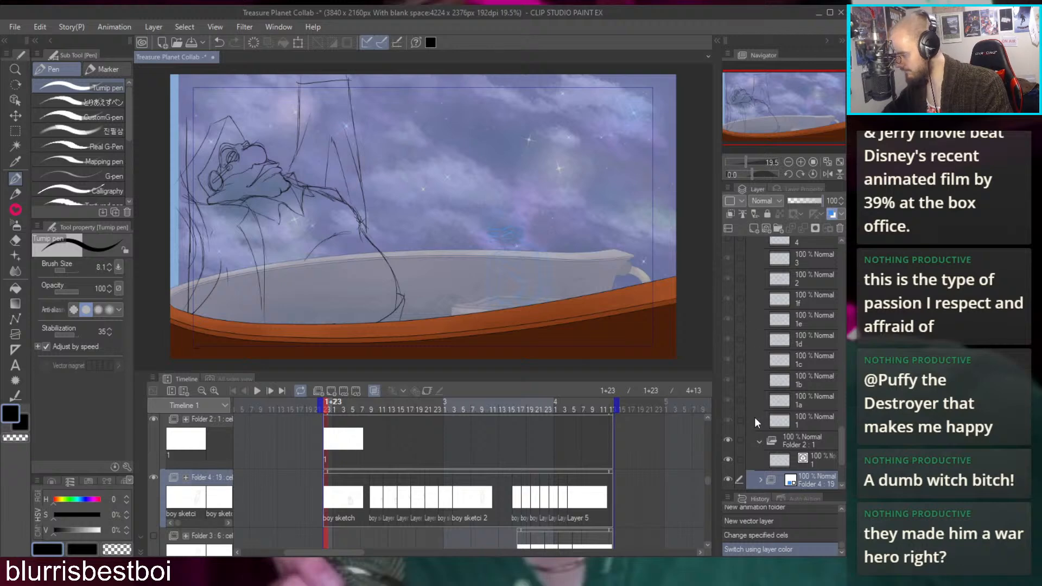
# Hide the BG folder so only the sketches and foreground remain over the paper
pyautogui.scroll(-2, 755, 416)
pyautogui.scroll(-2, 755, 417)
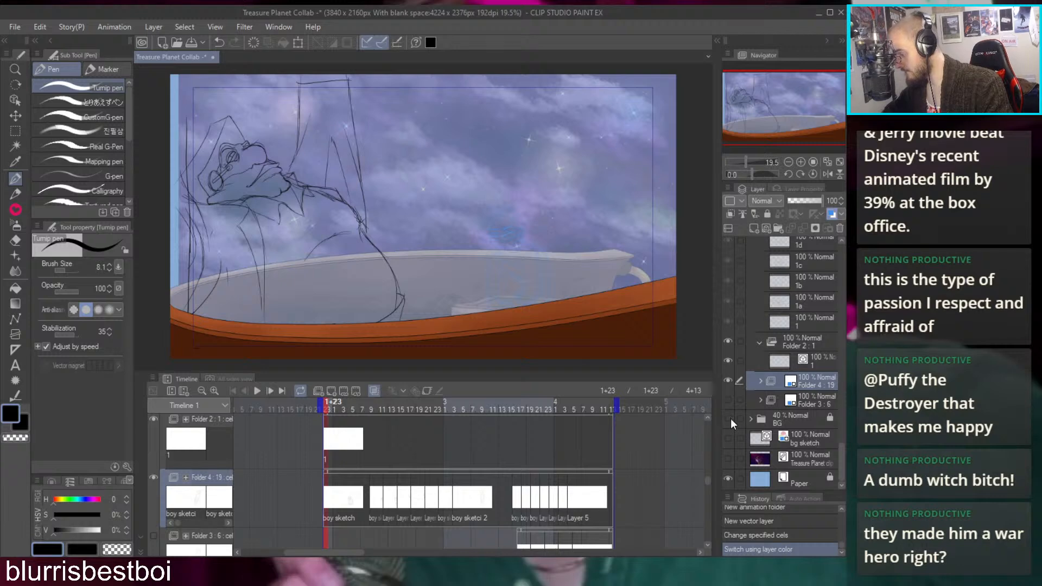
pyautogui.click(729, 419)
pyautogui.scroll(8, 761, 384)
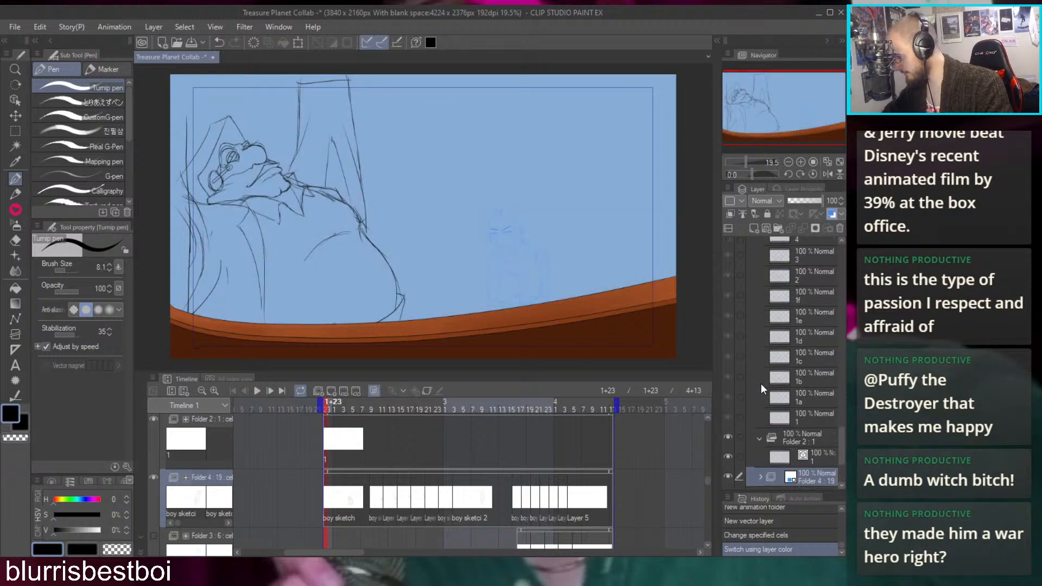
pyautogui.scroll(3, 761, 387)
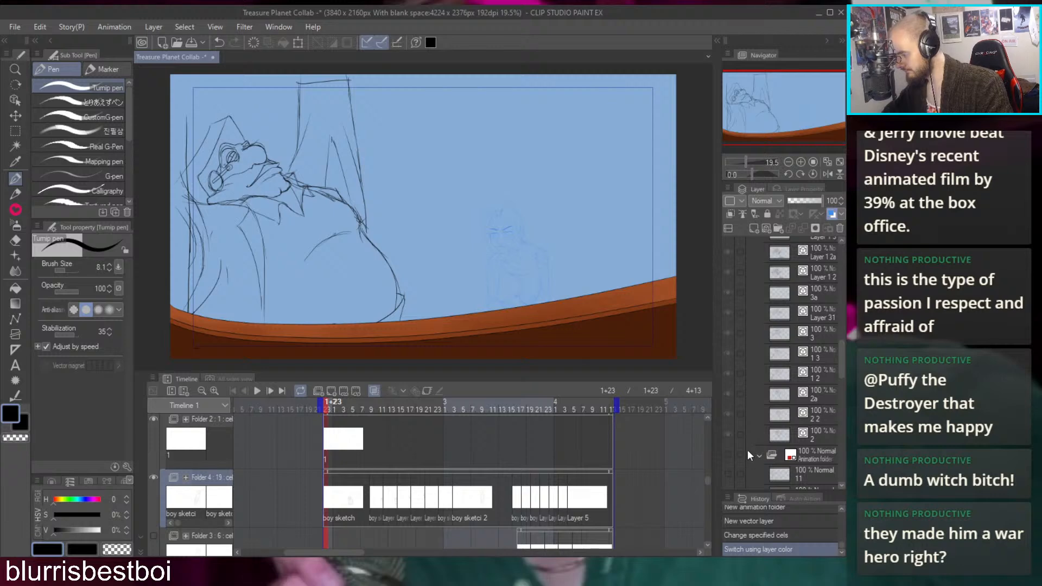
# Hide the cleanup1 folder and collapse the expanded cleanup1 and arms animation folders in the layer stack
pyautogui.scroll(4, 774, 436)
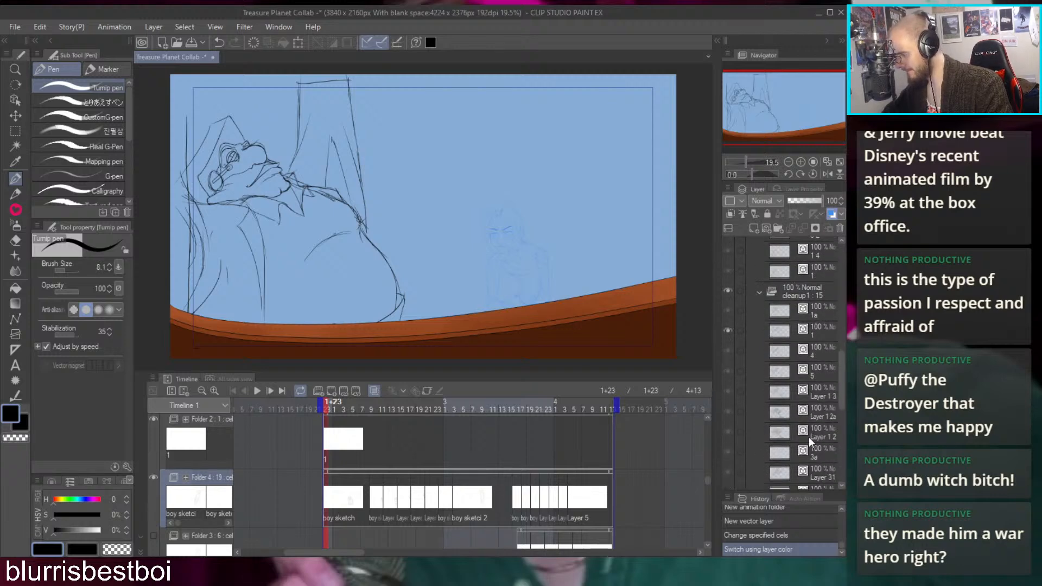
pyautogui.click(759, 292)
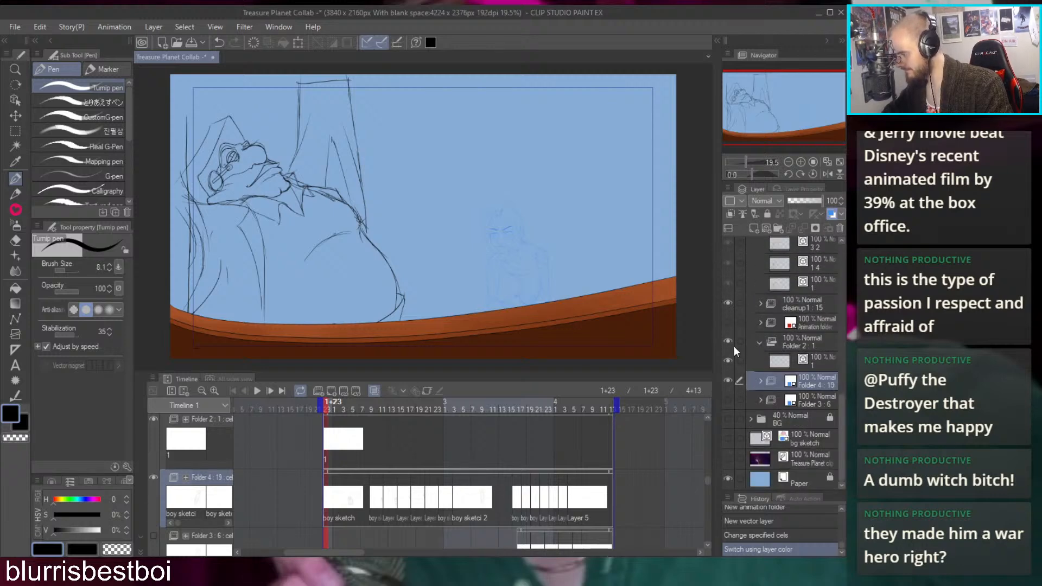
pyautogui.click(730, 340)
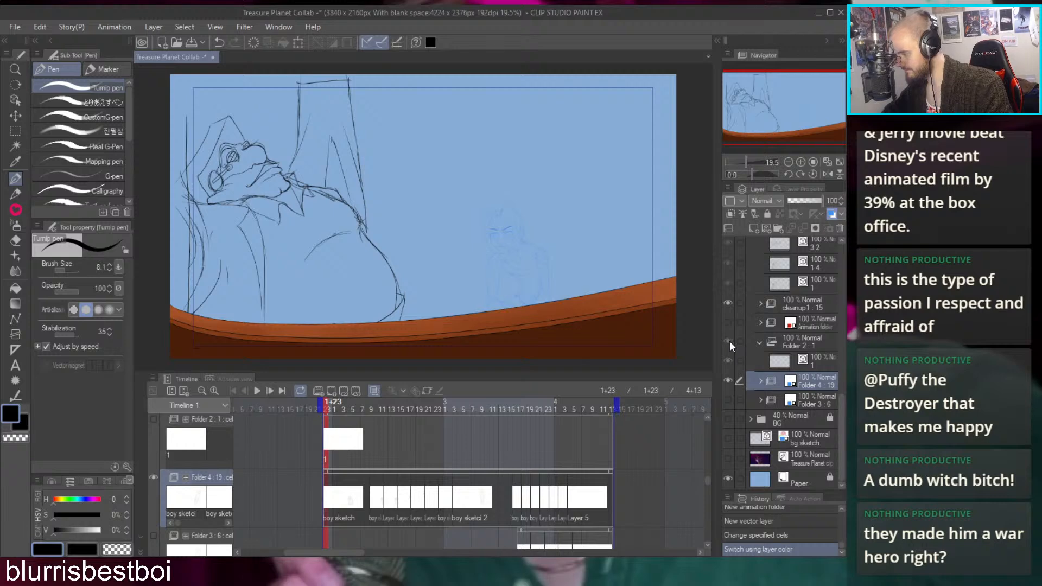
pyautogui.click(730, 341)
pyautogui.click(727, 301)
pyautogui.scroll(5, 727, 302)
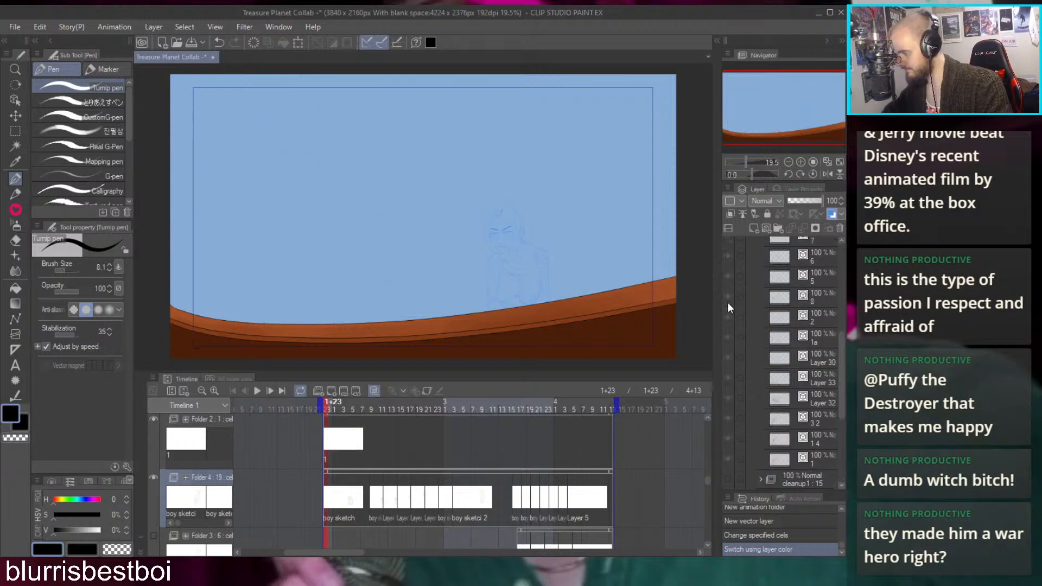
pyautogui.click(761, 390)
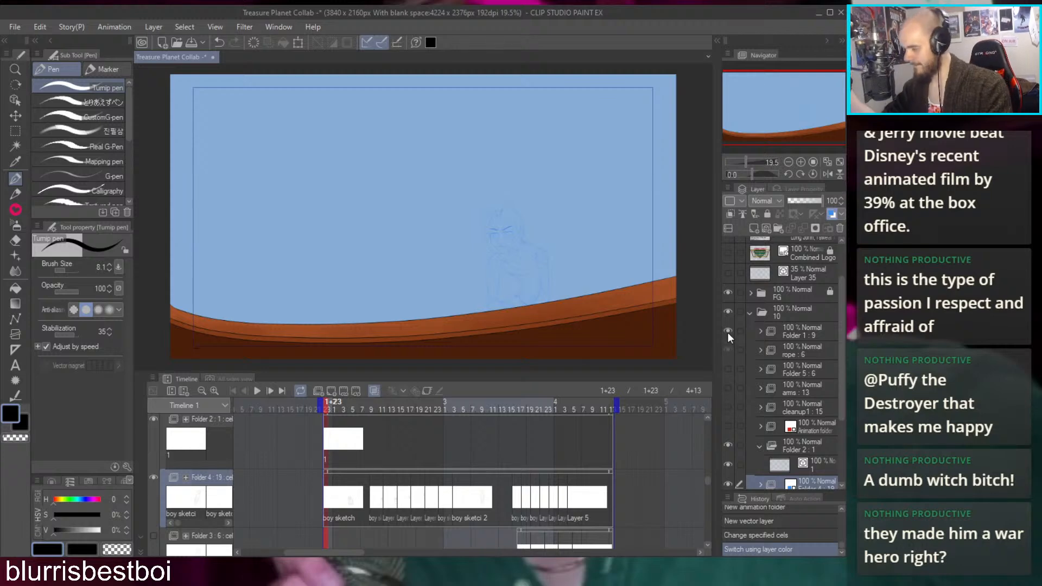
# On cel 1 of Folder 2, ink the boy's upper chest line over the blue sketch with the Turnip pen
pyautogui.scroll(-5, 786, 435)
pyautogui.click(794, 361)
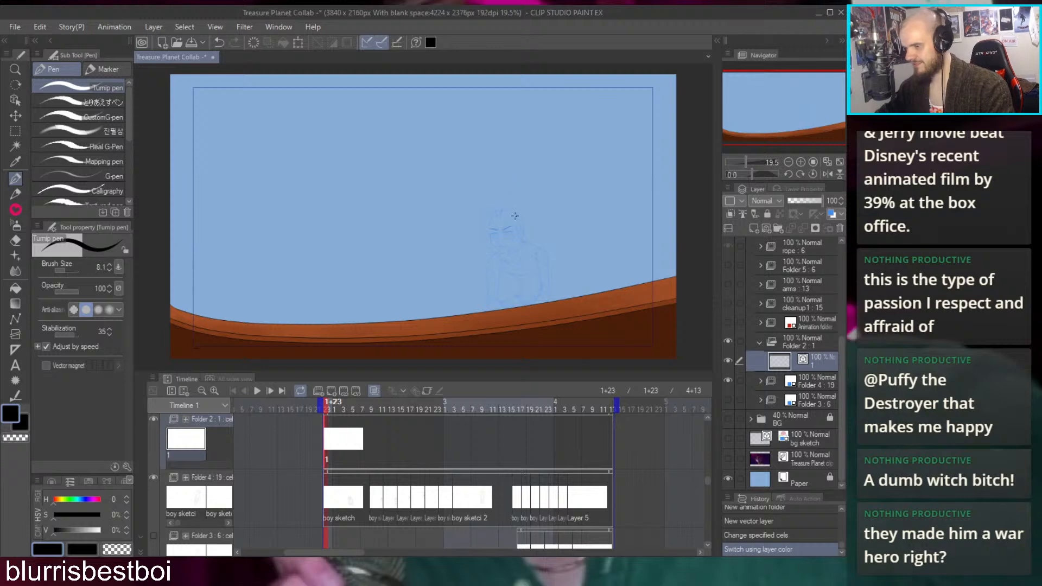
pyautogui.scroll(3, 538, 239)
pyautogui.scroll(4, 489, 235)
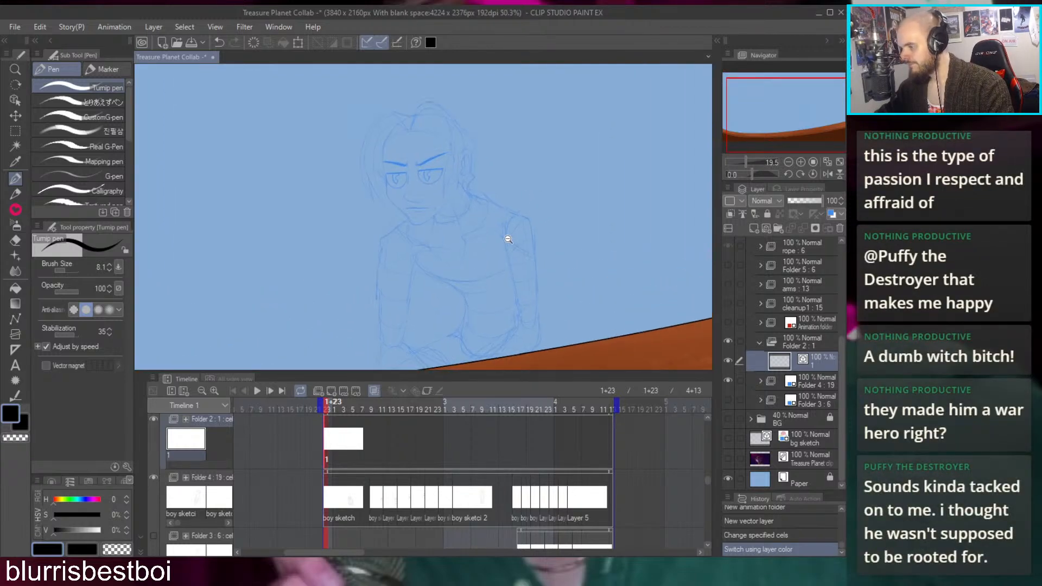
pyautogui.moveTo(478, 233); pyautogui.dragTo(506, 198)
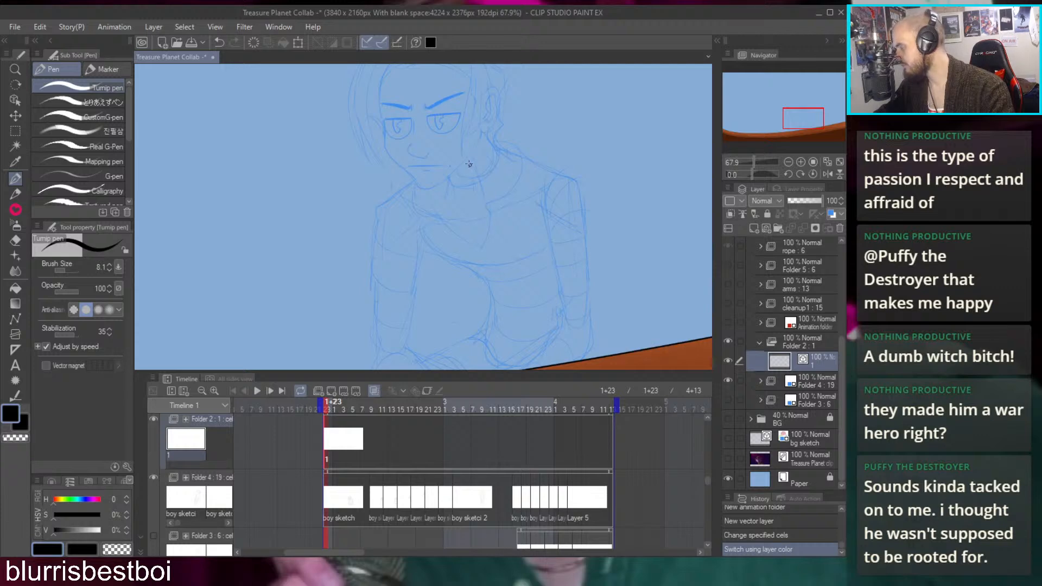
pyautogui.hotkey('ctrl', 'z')
pyautogui.moveTo(420, 229)
pyautogui.mouseDown()
pyautogui.moveTo(452, 257)
pyautogui.moveTo(444, 261)
pyautogui.moveTo(470, 270)
pyautogui.mouseUp()
pyautogui.hotkey('ctrl', 'z')
pyautogui.moveTo(424, 238)
pyautogui.mouseDown()
pyautogui.moveTo(483, 279)
pyautogui.moveTo(437, 257)
pyautogui.moveTo(500, 295)
pyautogui.mouseUp()
pyautogui.hotkey('ctrl', 'z')
pyautogui.hotkey('ctrl', 'z')
pyautogui.moveTo(421, 232)
pyautogui.mouseDown()
pyautogui.moveTo(466, 265)
pyautogui.moveTo(499, 304)
pyautogui.mouseUp()
# Continue the chest line into the curved side of the torso, inking it down to the waist
pyautogui.hotkey('ctrl', 'z')
pyautogui.moveTo(418, 230)
pyautogui.mouseDown()
pyautogui.moveTo(478, 276)
pyautogui.moveTo(438, 254)
pyautogui.moveTo(479, 278)
pyautogui.moveTo(471, 272)
pyautogui.moveTo(488, 294)
pyautogui.moveTo(486, 331)
pyautogui.mouseUp()
pyautogui.hotkey('ctrl', 'z')
pyautogui.moveTo(559, 261)
pyautogui.mouseDown()
pyautogui.moveTo(511, 226)
pyautogui.moveTo(526, 226)
pyautogui.mouseUp()
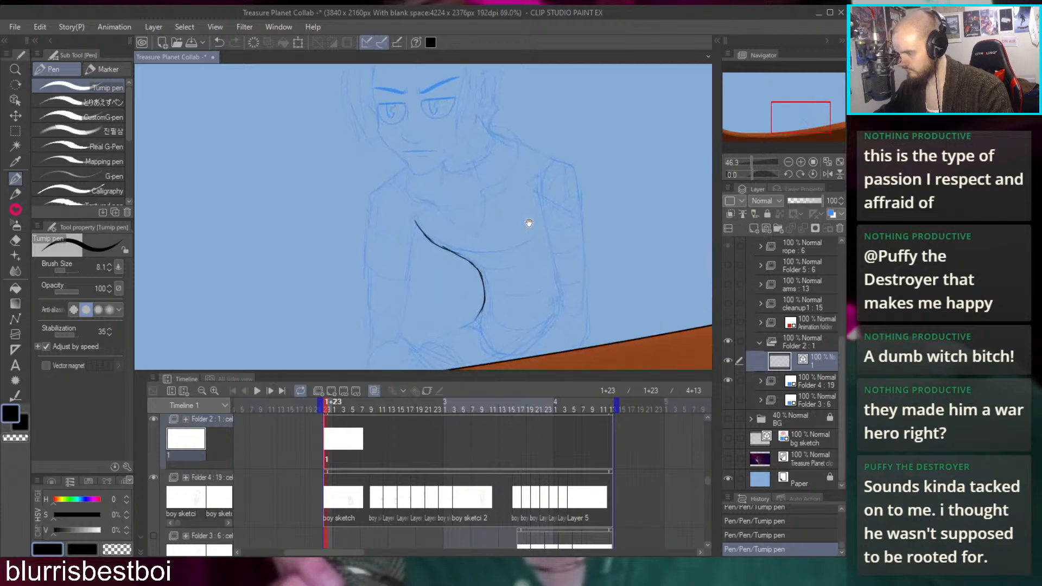
pyautogui.hotkey('ctrl', 'z')
pyautogui.hotkey('ctrl', 'z')
pyautogui.hotkey('ctrl', 'y')
pyautogui.hotkey('ctrl', 'y')
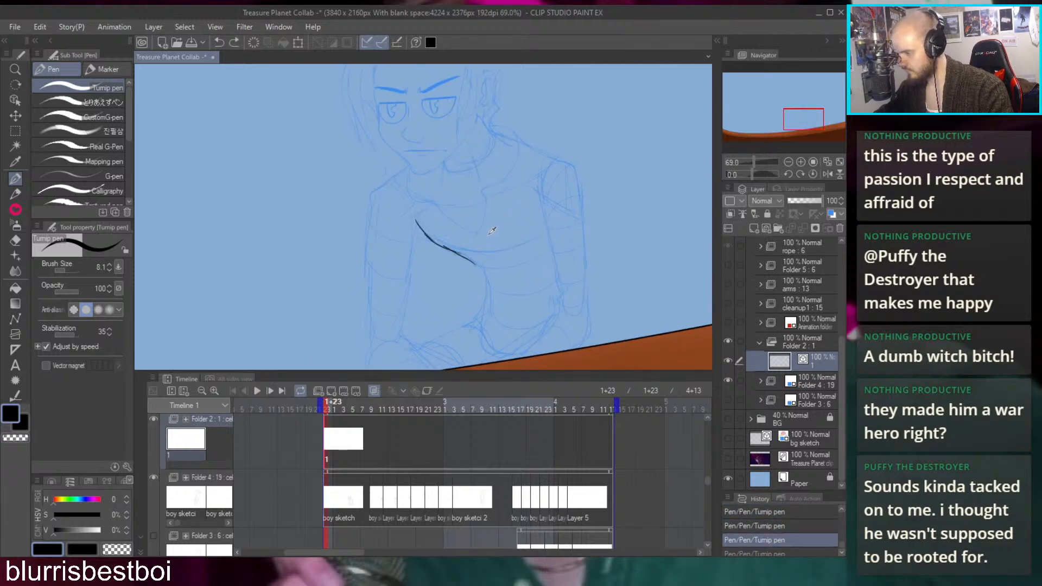
pyautogui.scroll(1, 495, 258)
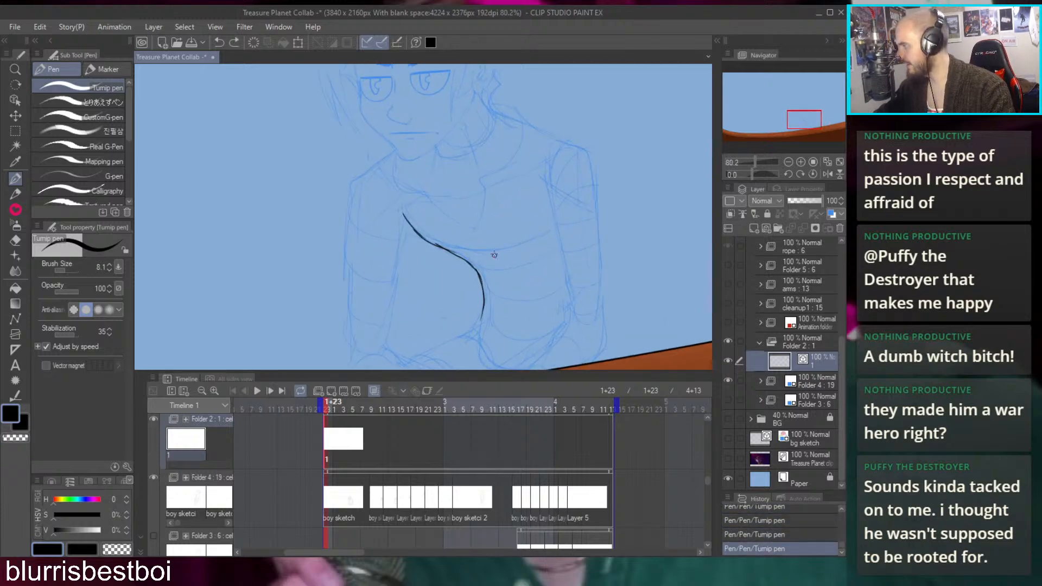
pyautogui.hotkey('ctrl', 'y')
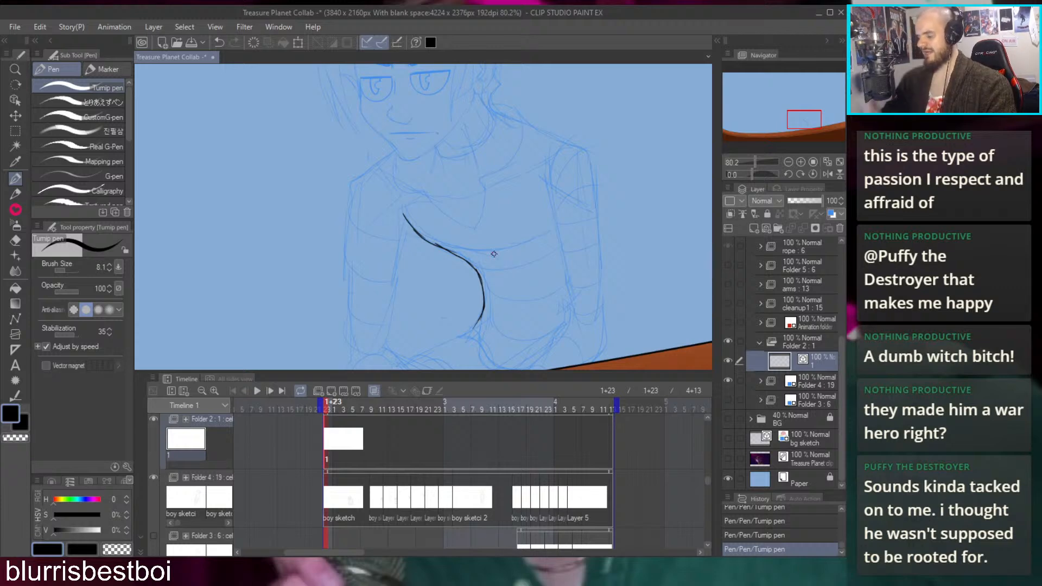
# Ink the left shoulder line from beside the chin out to the shoulder tip
pyautogui.moveTo(473, 283); pyautogui.dragTo(526, 275)
pyautogui.keyDown('alt'); pyautogui.click(541, 159); pyautogui.keyUp('alt')
pyautogui.scroll(2, 530, 209)
pyautogui.scroll(2, 442, 246)
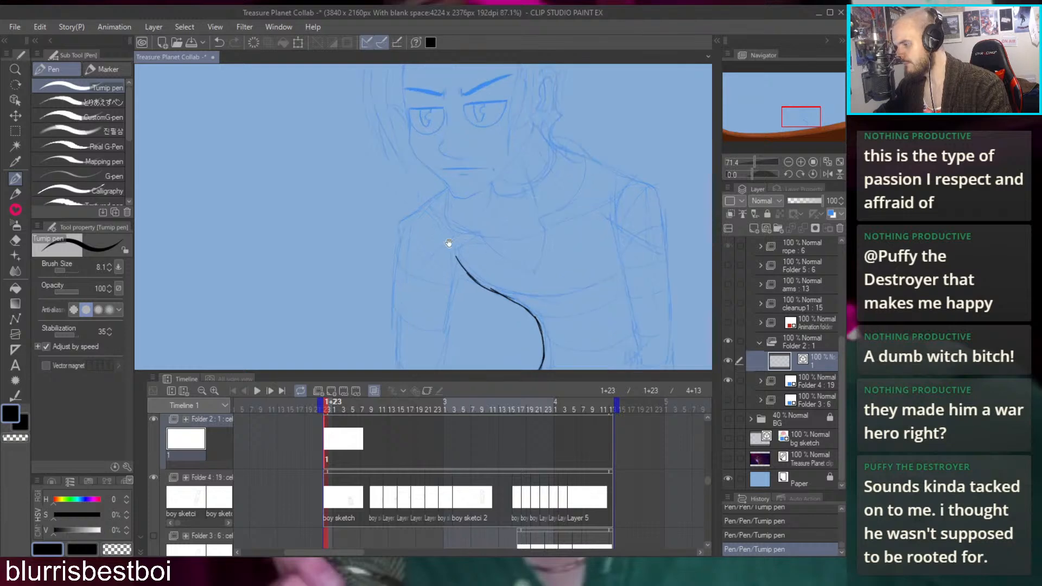
pyautogui.moveTo(600, 181); pyautogui.dragTo(571, 224)
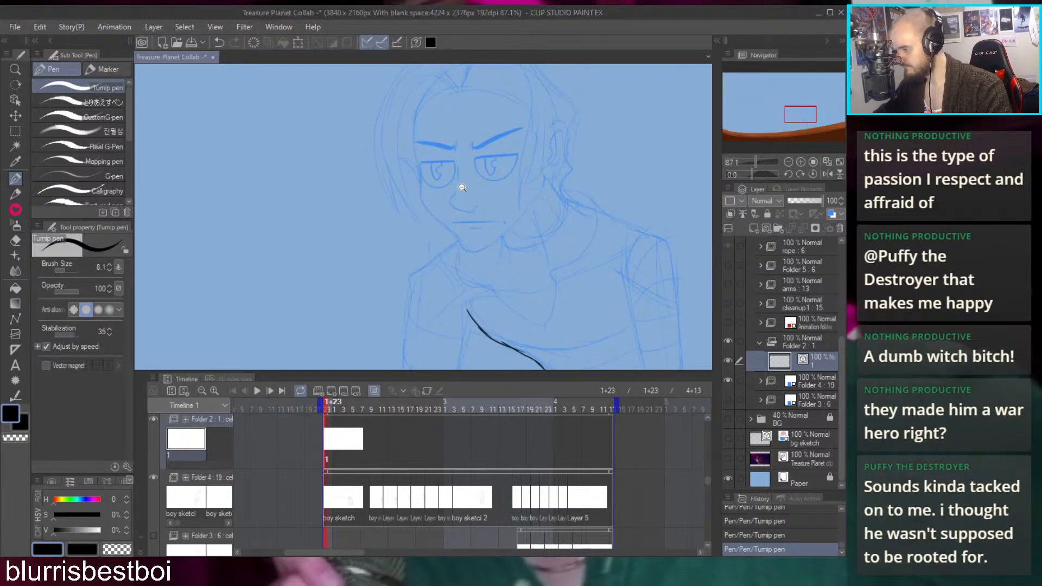
pyautogui.scroll(2, 462, 187)
pyautogui.moveTo(570, 178)
pyautogui.mouseDown()
pyautogui.moveTo(542, 275)
pyautogui.moveTo(494, 200)
pyautogui.moveTo(483, 237)
pyautogui.moveTo(456, 108)
pyautogui.moveTo(463, 29)
pyautogui.mouseUp()
pyautogui.moveTo(483, 130); pyautogui.dragTo(383, 197)
pyautogui.hotkey('ctrl', 'z')
pyautogui.moveTo(486, 128); pyautogui.dragTo(413, 179)
pyautogui.hotkey('ctrl', 'z')
pyautogui.moveTo(487, 129)
pyautogui.mouseDown()
pyautogui.moveTo(411, 177)
pyautogui.moveTo(430, 170)
pyautogui.moveTo(405, 185)
pyautogui.moveTo(406, 209)
pyautogui.mouseUp()
# Ink the outer edge of the left arm from the shoulder tip down to the wooden ledge
pyautogui.scroll(-3, 406, 211)
pyautogui.moveTo(414, 163); pyautogui.dragTo(404, 257)
pyautogui.hotkey('ctrl', 'z')
pyautogui.moveTo(413, 163); pyautogui.dragTo(394, 307)
pyautogui.hotkey('ctrl', 'z')
pyautogui.moveTo(404, 256)
pyautogui.mouseDown()
pyautogui.moveTo(389, 325)
pyautogui.moveTo(404, 360)
pyautogui.mouseUp()
pyautogui.hotkey('ctrl', 'z')
pyautogui.hotkey('ctrl', 'z')
pyautogui.moveTo(387, 321)
pyautogui.mouseDown()
pyautogui.moveTo(405, 360)
pyautogui.moveTo(421, 309)
pyautogui.moveTo(375, 332)
pyautogui.moveTo(379, 340)
pyautogui.mouseUp()
pyautogui.hotkey('ctrl', 'z')
pyautogui.hotkey('ctrl', 'z')
# Ink the inner edge of the left arm and the curved line across its lower end
pyautogui.moveTo(440, 287)
pyautogui.mouseDown()
pyautogui.moveTo(362, 300)
pyautogui.moveTo(382, 282)
pyautogui.moveTo(365, 298)
pyautogui.moveTo(404, 292)
pyautogui.moveTo(360, 303)
pyautogui.moveTo(380, 285)
pyautogui.moveTo(364, 293)
pyautogui.moveTo(421, 276)
pyautogui.moveTo(421, 287)
pyautogui.moveTo(428, 192)
pyautogui.mouseUp()
pyautogui.hotkey('ctrl', 'z')
pyautogui.hotkey('ctrl', 'z')
pyautogui.hotkey('ctrl', 'z')
pyautogui.hotkey('ctrl', 'z')
pyautogui.hotkey('ctrl', 'z')
pyautogui.hotkey('ctrl', 'z')
pyautogui.scroll(-1, 426, 228)
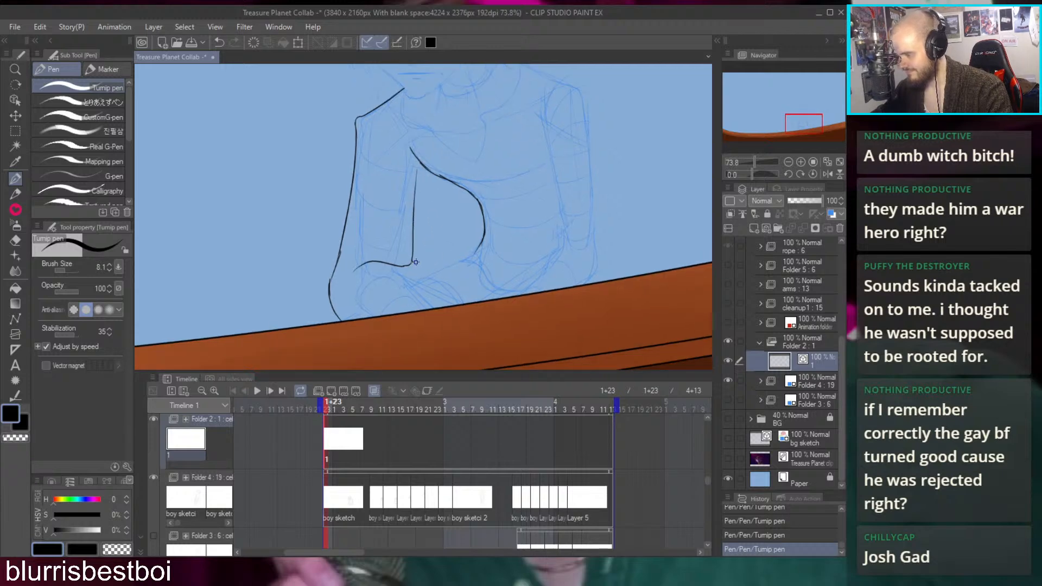
# Ink a short slanted line from the lower end of the left arm's inner edge down to the ledge
pyautogui.hotkey('ctrl', 'z')
pyautogui.moveTo(410, 265); pyautogui.dragTo(412, 262)
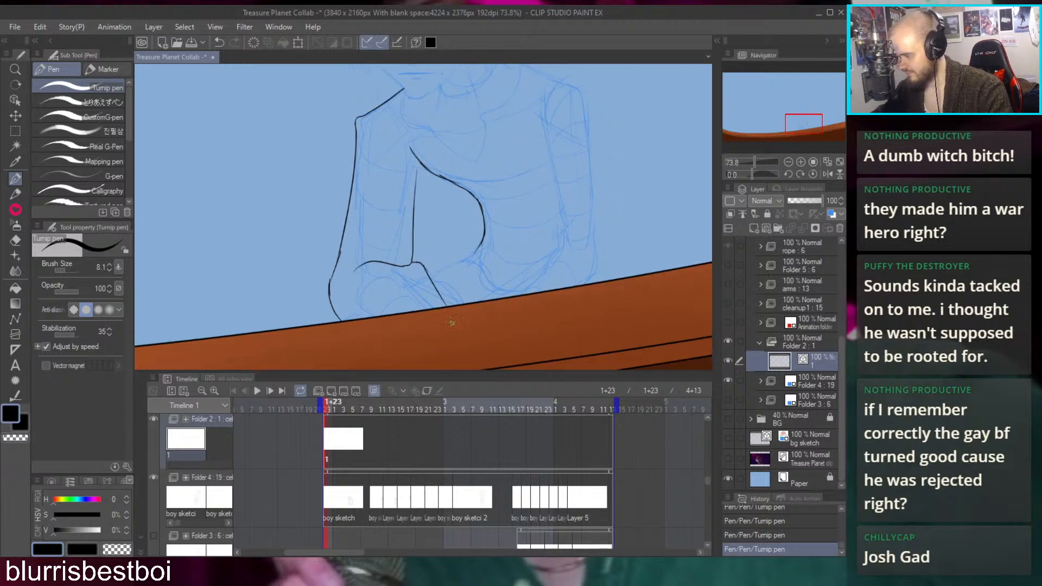
pyautogui.hotkey('ctrl', 'z')
pyautogui.click(446, 307)
pyautogui.hotkey('ctrl', 'z')
pyautogui.moveTo(415, 262); pyautogui.dragTo(460, 342)
pyautogui.hotkey('ctrl', 'z')
pyautogui.hotkey('ctrl', 'z')
pyautogui.moveTo(414, 316); pyautogui.dragTo(414, 310)
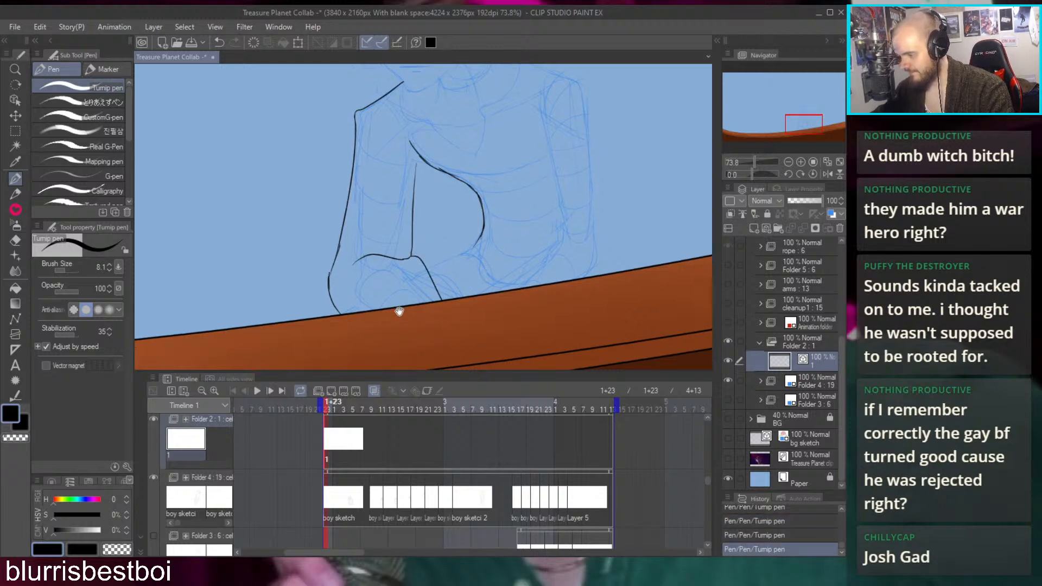
pyautogui.hotkey('ctrl', 'z')
pyautogui.moveTo(413, 254); pyautogui.dragTo(447, 336)
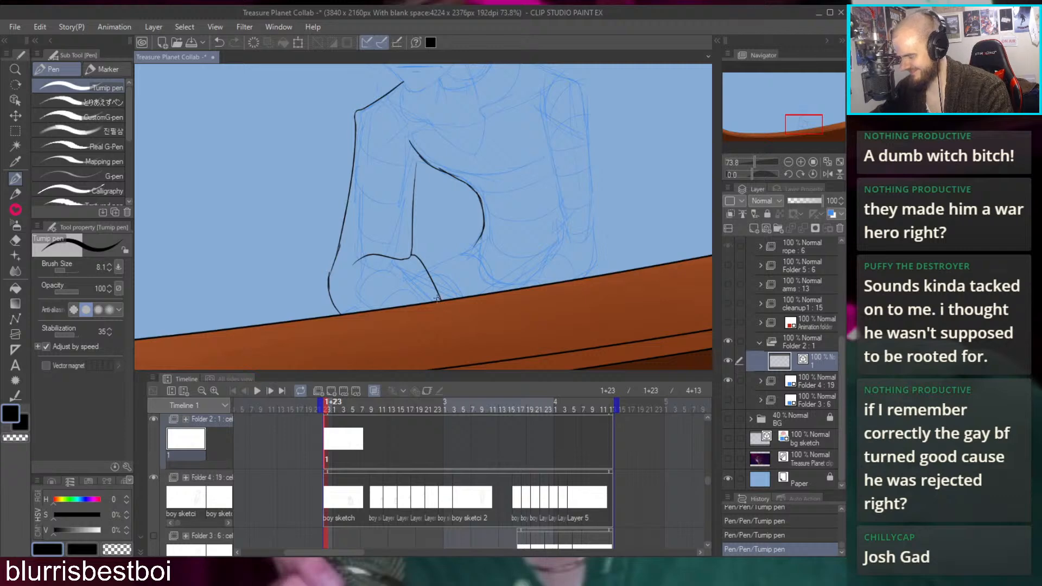
pyautogui.hotkey('ctrl', 'z')
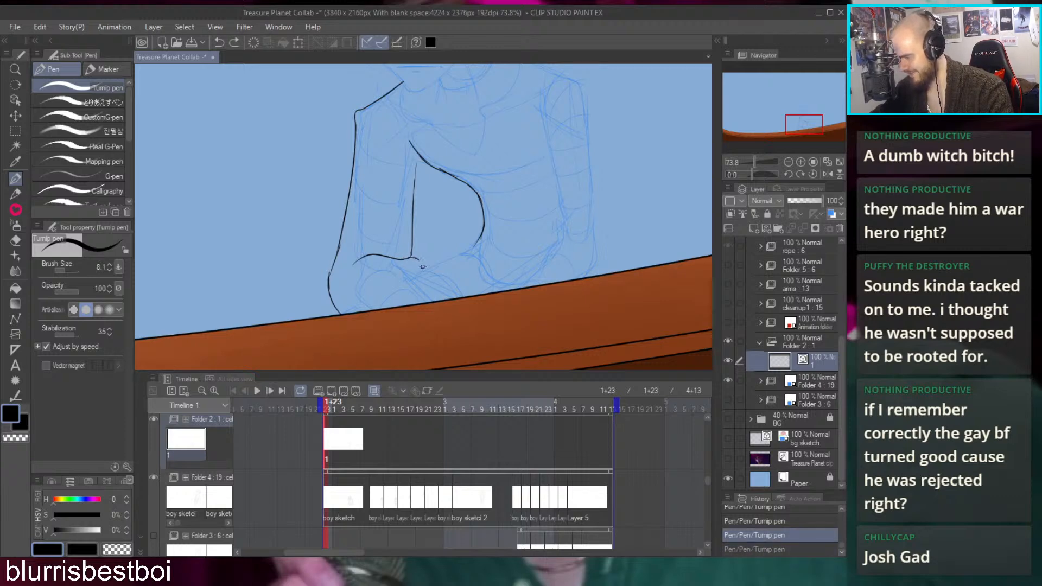
pyautogui.hotkey('ctrl', 'y')
# Ink a long clothing edge from below the chin down across the chest to the boy's lap
pyautogui.scroll(-4, 456, 144)
pyautogui.scroll(3, 526, 225)
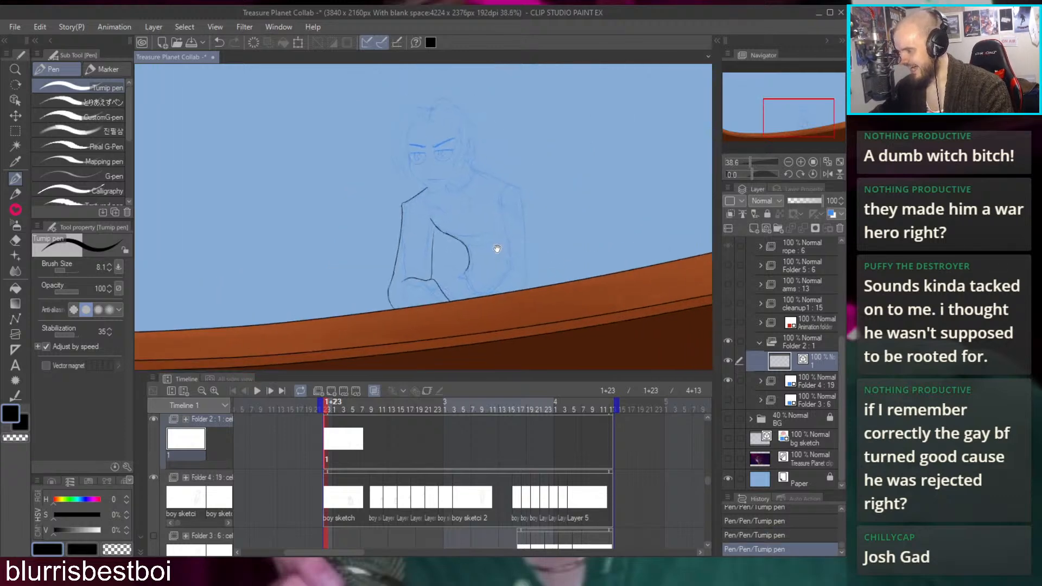
pyautogui.scroll(3, 506, 247)
pyautogui.hotkey('ctrl', 'z')
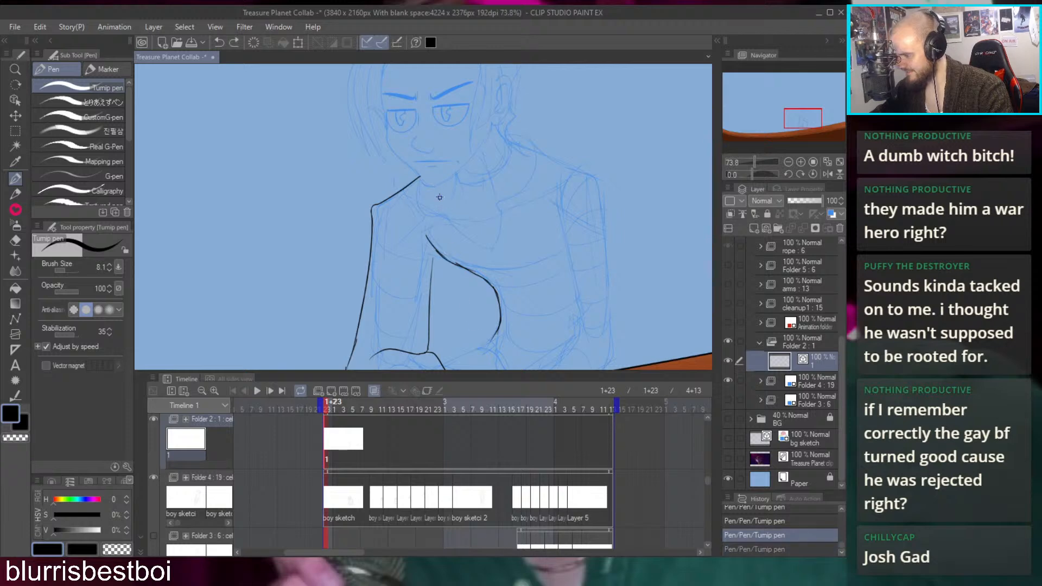
pyautogui.moveTo(441, 185); pyautogui.dragTo(453, 329)
pyautogui.hotkey('ctrl', 'z')
pyautogui.hotkey('ctrl', 'z')
pyautogui.moveTo(440, 184); pyautogui.dragTo(448, 346)
pyautogui.moveTo(455, 302)
pyautogui.mouseDown()
pyautogui.moveTo(418, 182)
pyautogui.moveTo(441, 288)
pyautogui.mouseUp()
pyautogui.moveTo(441, 244); pyautogui.dragTo(441, 282)
pyautogui.hotkey('ctrl', 'z')
pyautogui.moveTo(418, 184); pyautogui.dragTo(440, 364)
pyautogui.hotkey('ctrl', 'z')
pyautogui.moveTo(428, 260); pyautogui.dragTo(437, 359)
pyautogui.hotkey('ctrl', 'z')
pyautogui.moveTo(429, 261); pyautogui.dragTo(437, 354)
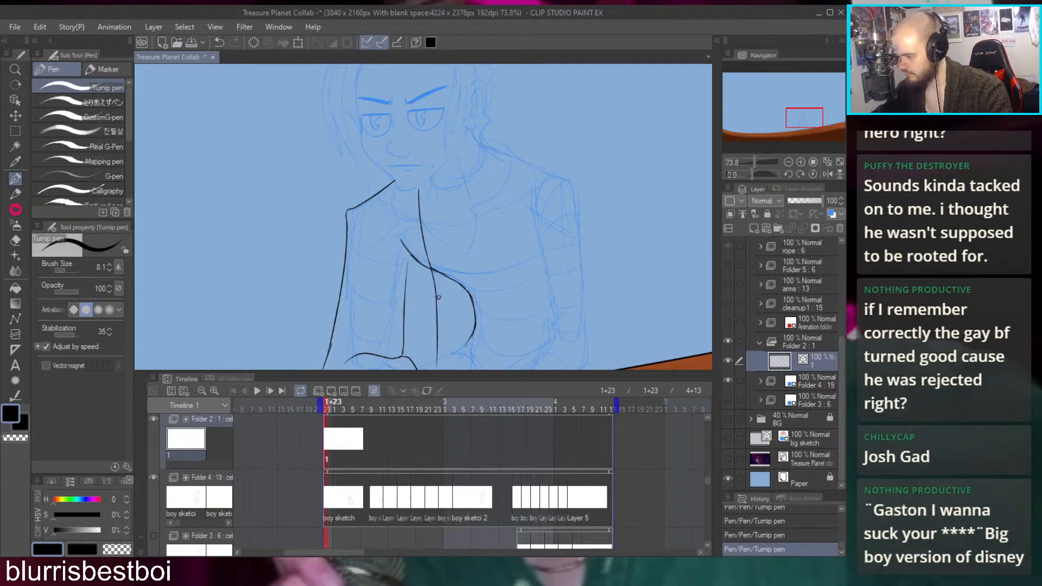
# Ink a second long clothing line from the upper chest down between the left arm and the first clothing edge
pyautogui.moveTo(422, 281)
pyautogui.mouseDown()
pyautogui.moveTo(415, 262)
pyautogui.moveTo(413, 330)
pyautogui.mouseUp()
pyautogui.hotkey('ctrl', 'z')
pyautogui.moveTo(400, 243); pyautogui.dragTo(412, 319)
pyautogui.hotkey('ctrl', 'z')
pyautogui.hotkey('ctrl', 'z')
pyautogui.hotkey('ctrl', 'z')
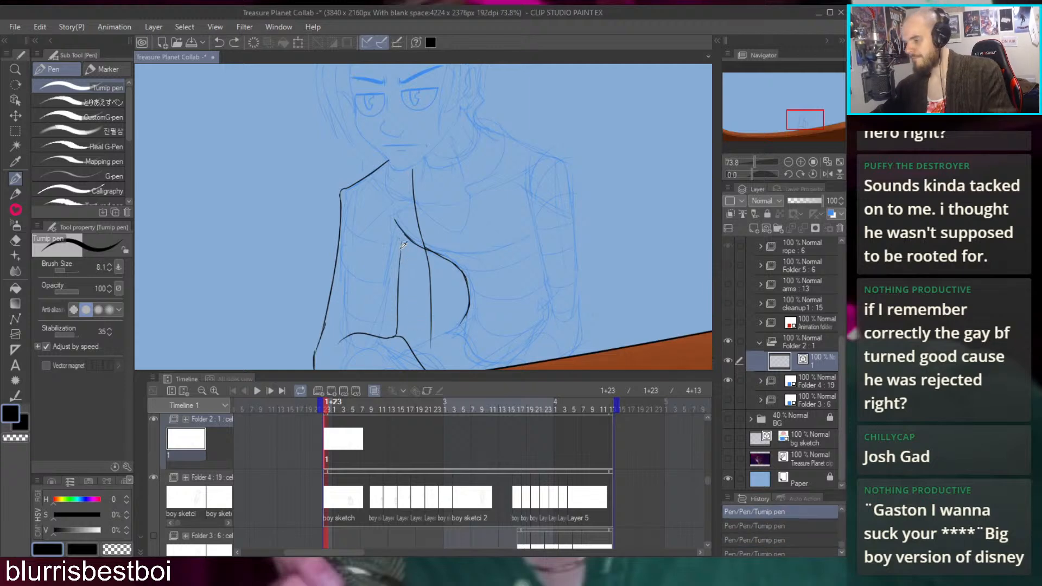
pyautogui.moveTo(403, 245)
pyautogui.mouseDown()
pyautogui.moveTo(400, 228)
pyautogui.moveTo(411, 327)
pyautogui.mouseUp()
pyautogui.hotkey('ctrl', 'z')
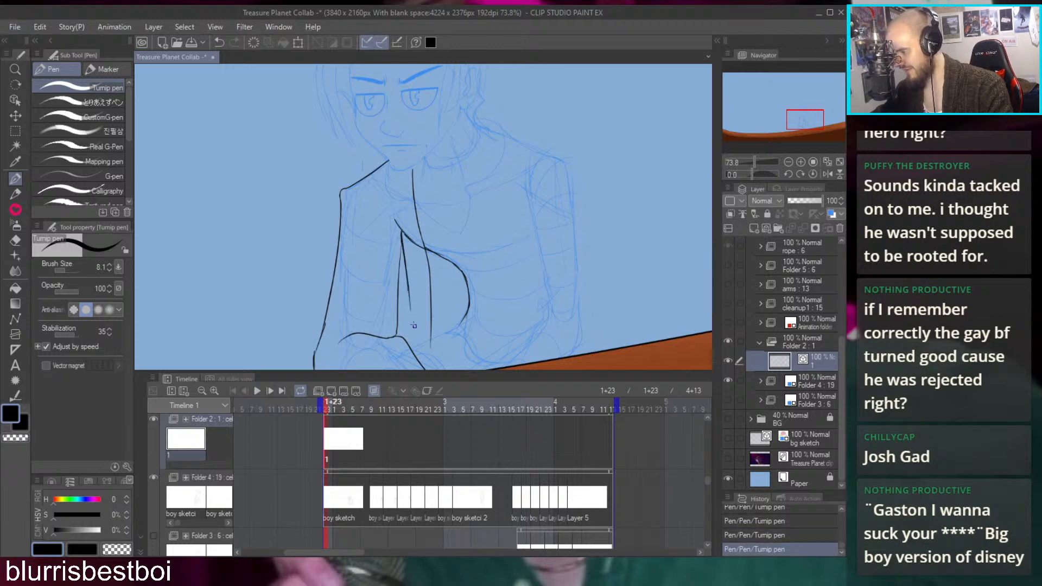
pyautogui.hotkey('ctrl', 'z')
pyautogui.hotkey('ctrl', 'z')
pyautogui.moveTo(402, 235); pyautogui.dragTo(412, 353)
pyautogui.hotkey('ctrl', 'z')
pyautogui.hotkey('ctrl', 'z')
pyautogui.hotkey('ctrl', 'z')
pyautogui.moveTo(409, 291); pyautogui.dragTo(412, 346)
pyautogui.hotkey('ctrl', 'z')
pyautogui.moveTo(407, 287); pyautogui.dragTo(410, 341)
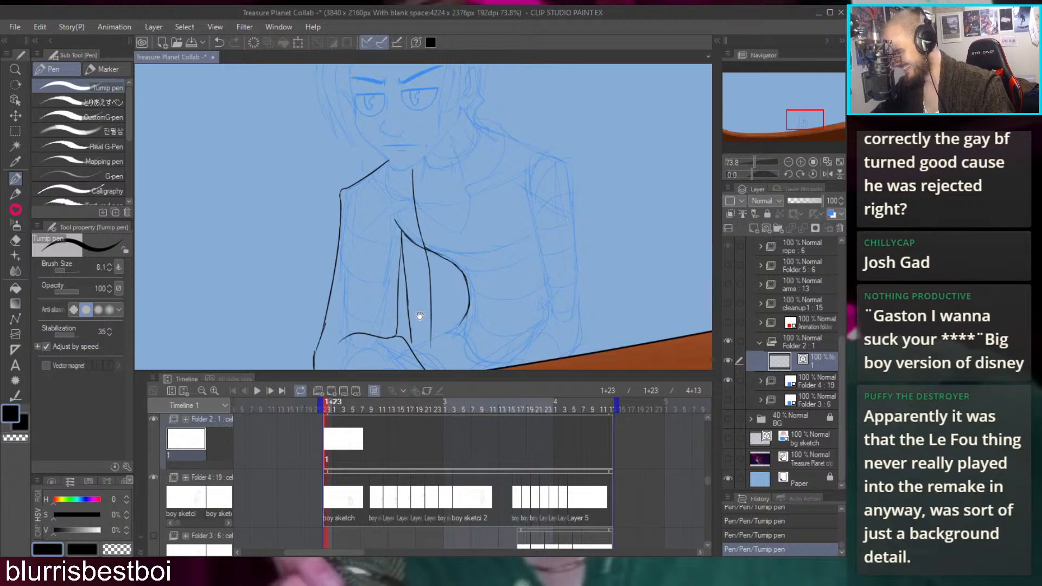
# Erase the lines at the lower end of the left arm and redraw them slightly lower with the Turnip pen
pyautogui.moveTo(420, 316); pyautogui.dragTo(467, 201)
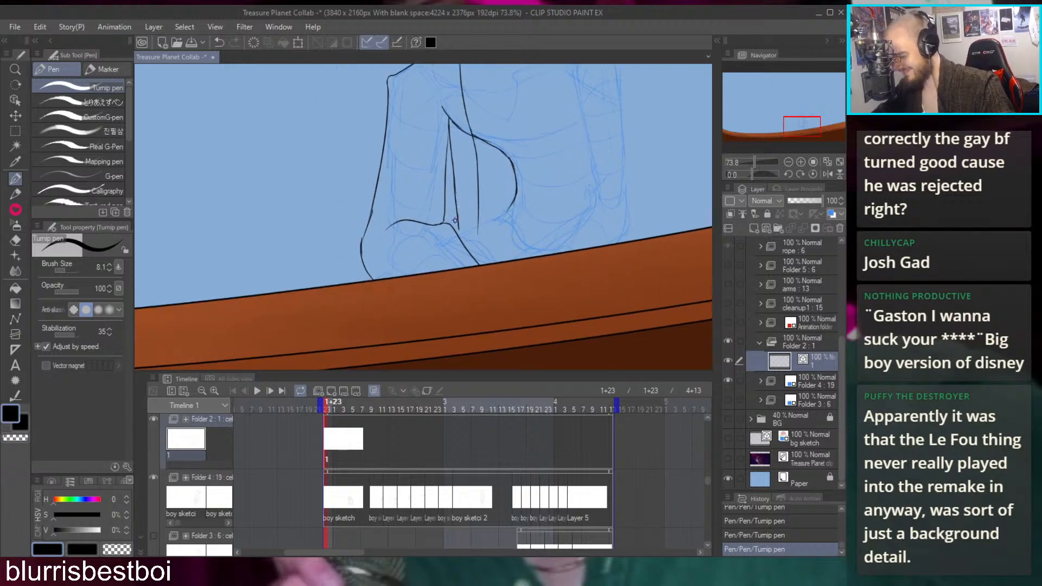
pyautogui.press('e')
pyautogui.moveTo(433, 235)
pyautogui.mouseDown()
pyautogui.moveTo(417, 199)
pyautogui.moveTo(391, 230)
pyautogui.mouseUp()
pyautogui.moveTo(451, 133)
pyautogui.mouseDown()
pyautogui.moveTo(442, 232)
pyautogui.moveTo(433, 226)
pyautogui.moveTo(402, 244)
pyautogui.moveTo(484, 272)
pyautogui.mouseUp()
pyautogui.hotkey('ctrl', 'z')
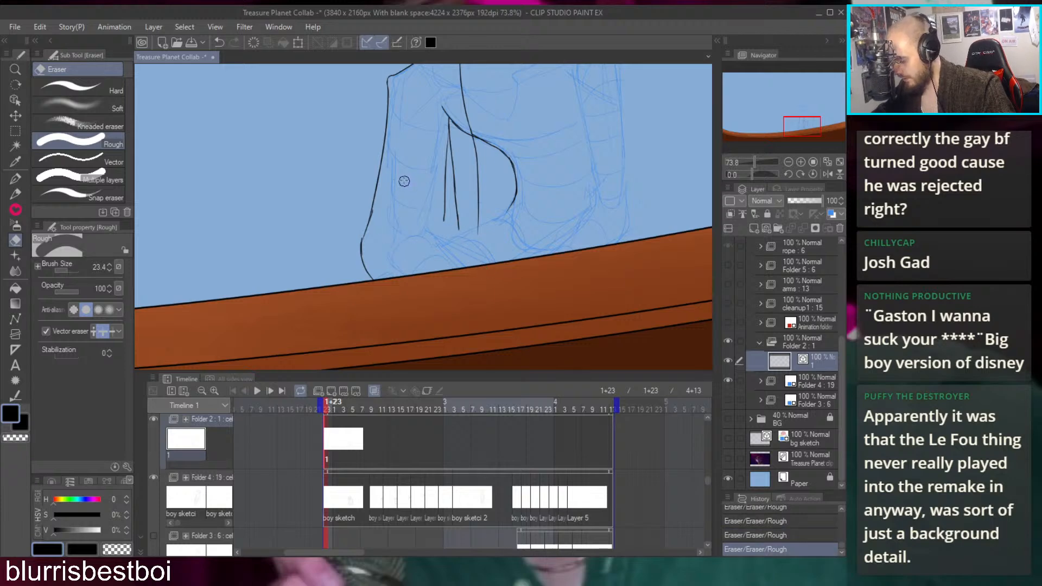
pyautogui.press('p')
pyautogui.moveTo(449, 237)
pyautogui.mouseDown()
pyautogui.moveTo(399, 232)
pyautogui.moveTo(453, 234)
pyautogui.moveTo(474, 257)
pyautogui.mouseUp()
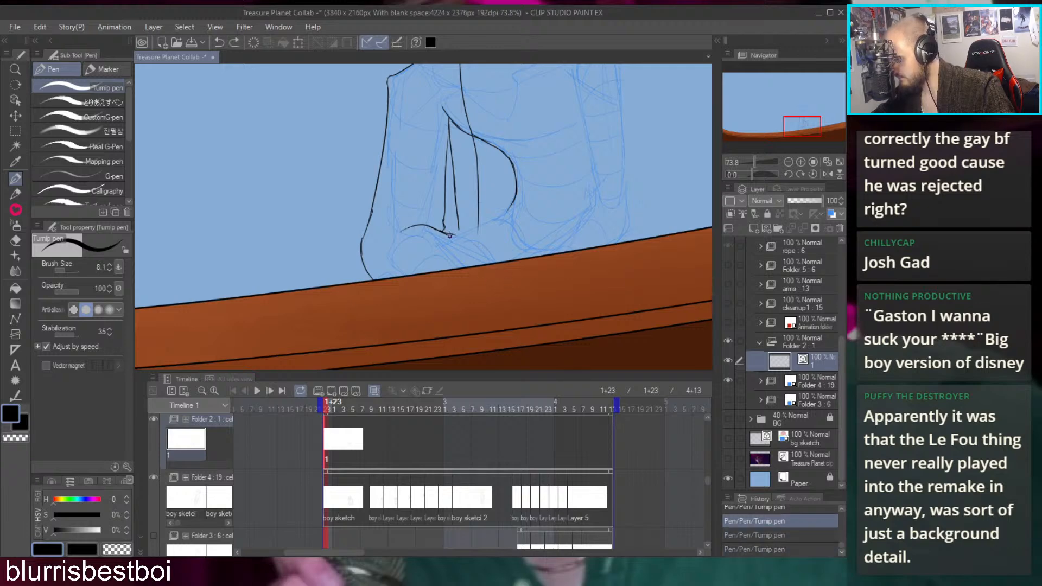
# Ink the right shoulder line from the base of the neck out to the shoulder tip
pyautogui.moveTo(572, 220); pyautogui.dragTo(502, 208)
pyautogui.moveTo(512, 151); pyautogui.dragTo(498, 233)
pyautogui.hotkey('ctrl', 'z')
pyautogui.moveTo(447, 166); pyautogui.dragTo(502, 196)
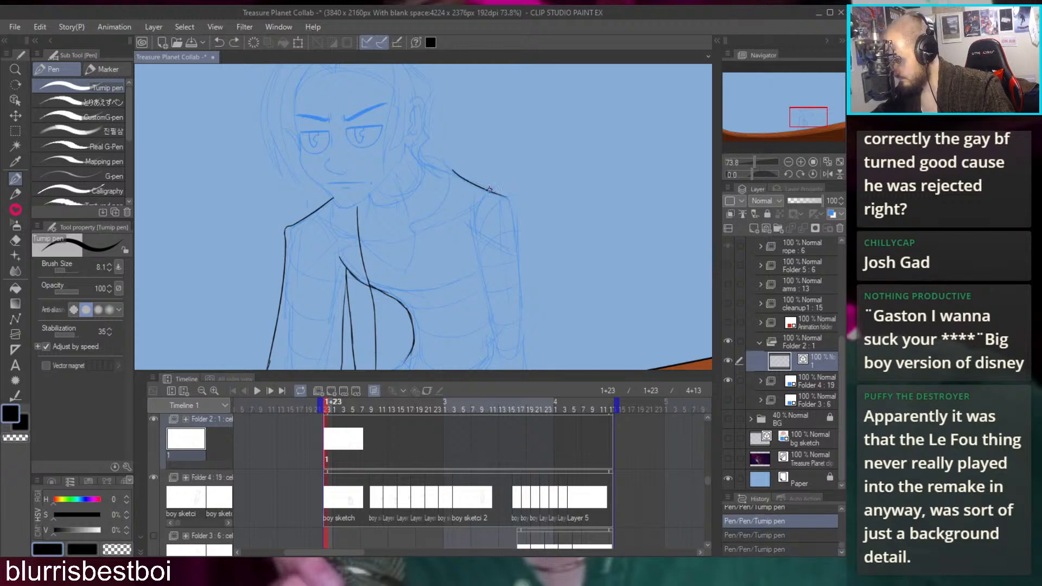
# Ink a diagonal clothing line from the left shoulder tip down past the chest and erase the lines it overlaps
pyautogui.hscroll(-5, 462, 217)
pyautogui.moveTo(439, 221); pyautogui.dragTo(467, 252)
pyautogui.hotkey('ctrl', 'z')
pyautogui.moveTo(434, 218); pyautogui.dragTo(479, 248)
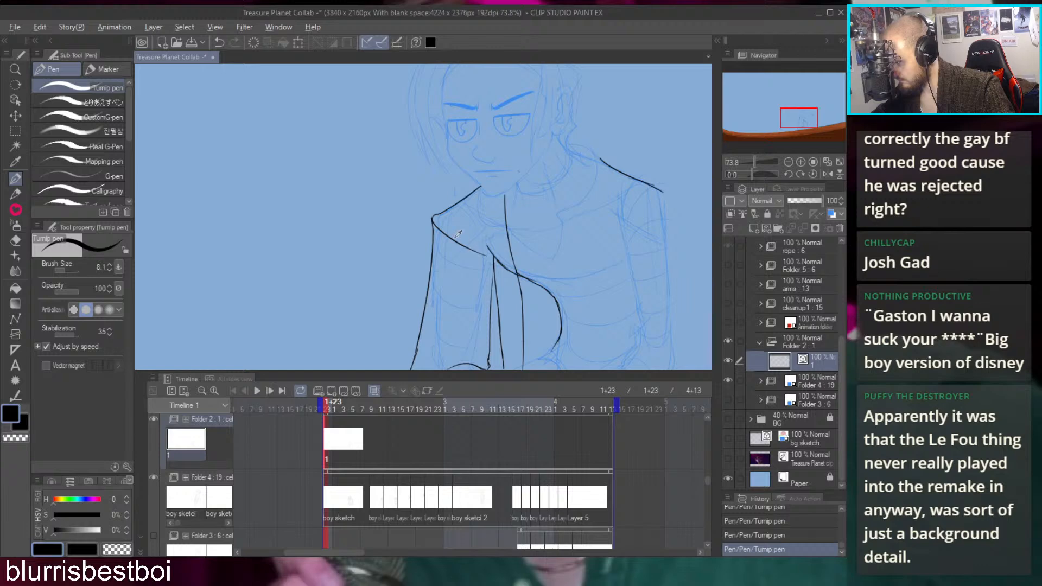
pyautogui.hotkey('ctrl', 'z')
pyautogui.moveTo(432, 219)
pyautogui.mouseDown()
pyautogui.moveTo(474, 271)
pyautogui.moveTo(499, 333)
pyautogui.moveTo(445, 247)
pyautogui.moveTo(474, 325)
pyautogui.moveTo(476, 304)
pyautogui.mouseUp()
pyautogui.press('e')
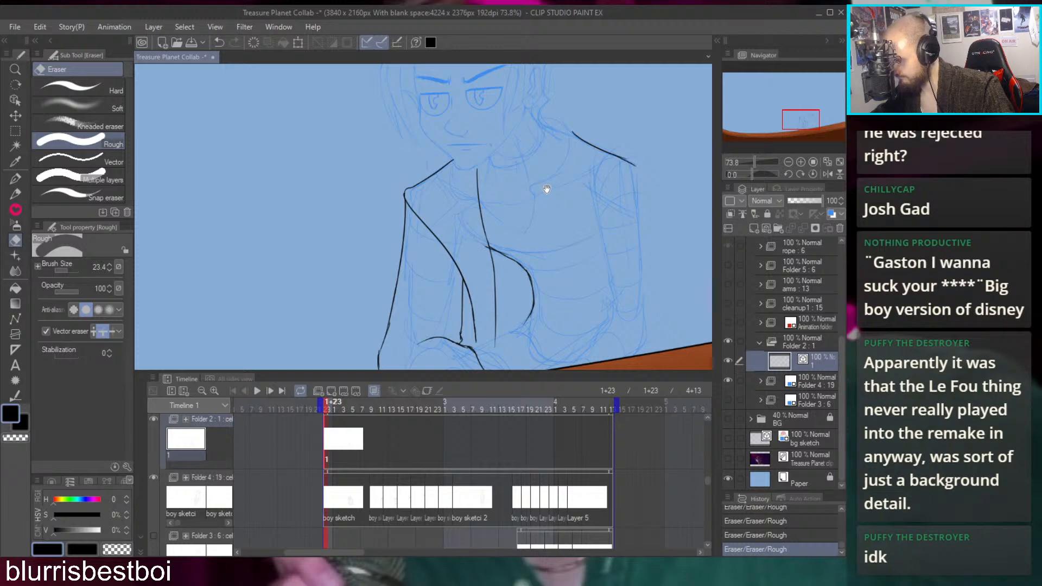
pyautogui.scroll(-3, 545, 186)
# Erase the left shoulder line, redraw it as one stroke from shoulder tip to chin, and trim stray line ends
pyautogui.scroll(6, 429, 222)
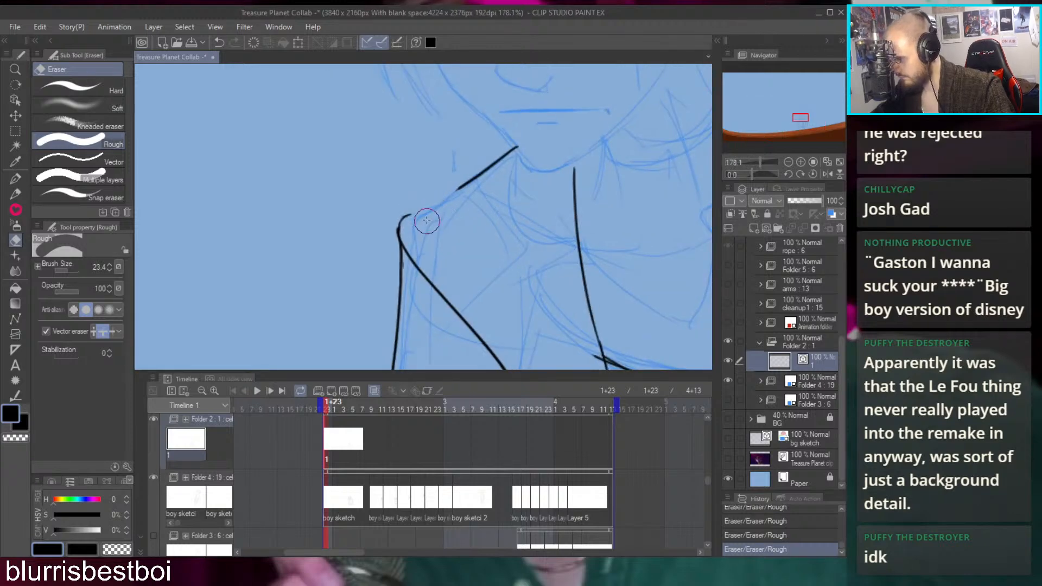
pyautogui.moveTo(451, 195); pyautogui.dragTo(491, 163)
pyautogui.press('p')
pyautogui.moveTo(399, 222); pyautogui.dragTo(518, 129)
pyautogui.hotkey('ctrl', 'z')
pyautogui.hotkey('ctrl', 'z')
pyautogui.moveTo(401, 220); pyautogui.dragTo(517, 127)
pyautogui.scroll(-5, 472, 122)
pyautogui.scroll(3, 565, 158)
pyautogui.moveTo(566, 160); pyautogui.dragTo(580, 160)
pyautogui.press('e')
pyautogui.moveTo(498, 163)
pyautogui.mouseDown()
pyautogui.moveTo(517, 219)
pyautogui.moveTo(483, 189)
pyautogui.mouseUp()
pyautogui.moveTo(548, 197); pyautogui.dragTo(531, 192)
pyautogui.scroll(-5, 521, 195)
pyautogui.scroll(2, 472, 216)
# Ink the right-hand clothing edge from the base of the neck down the torso to the waist
pyautogui.press('p')
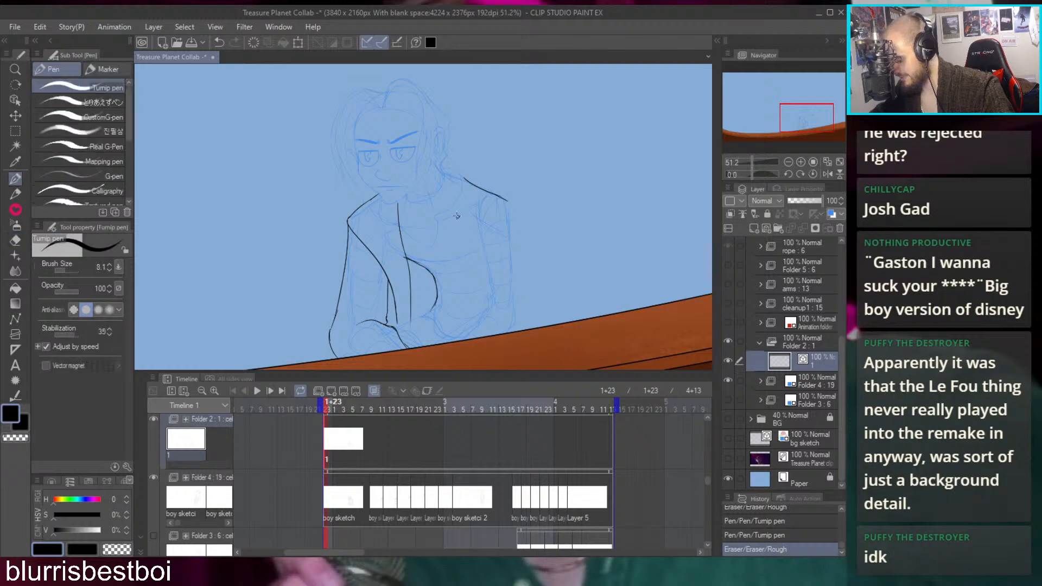
pyautogui.moveTo(448, 214)
pyautogui.mouseDown()
pyautogui.moveTo(463, 176)
pyautogui.moveTo(460, 276)
pyautogui.moveTo(453, 222)
pyautogui.moveTo(447, 279)
pyautogui.moveTo(447, 270)
pyautogui.mouseUp()
pyautogui.hotkey('ctrl', 'z')
pyautogui.hotkey('ctrl', 'z')
pyautogui.hotkey('ctrl', 'z')
pyautogui.hotkey('ctrl', 'z')
pyautogui.moveTo(456, 206); pyautogui.dragTo(447, 275)
pyautogui.hotkey('ctrl', 'z')
pyautogui.moveTo(456, 204)
pyautogui.mouseDown()
pyautogui.moveTo(455, 276)
pyautogui.moveTo(454, 257)
pyautogui.moveTo(468, 316)
pyautogui.mouseUp()
pyautogui.hotkey('ctrl', 'z')
pyautogui.moveTo(456, 241); pyautogui.dragTo(455, 282)
pyautogui.hotkey('ctrl', 'z')
pyautogui.hotkey('ctrl', 'z')
pyautogui.hotkey('ctrl', 'y')
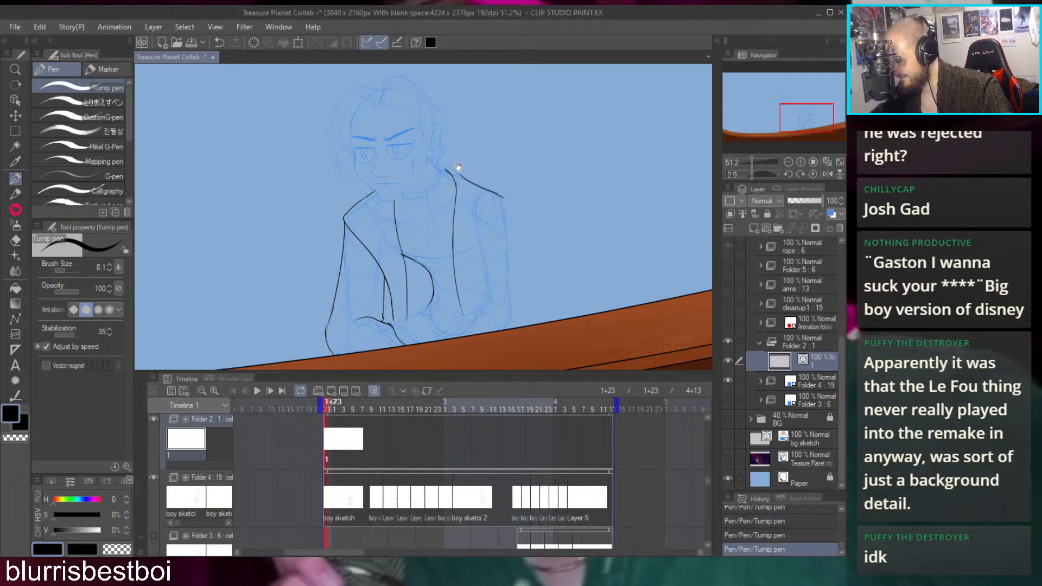
# Ink a short collar line at the base of the neck and the armhole curve running down from the right shoulder tip
pyautogui.scroll(6, 461, 170)
pyautogui.moveTo(414, 185)
pyautogui.mouseDown()
pyautogui.moveTo(441, 182)
pyautogui.moveTo(534, 229)
pyautogui.mouseUp()
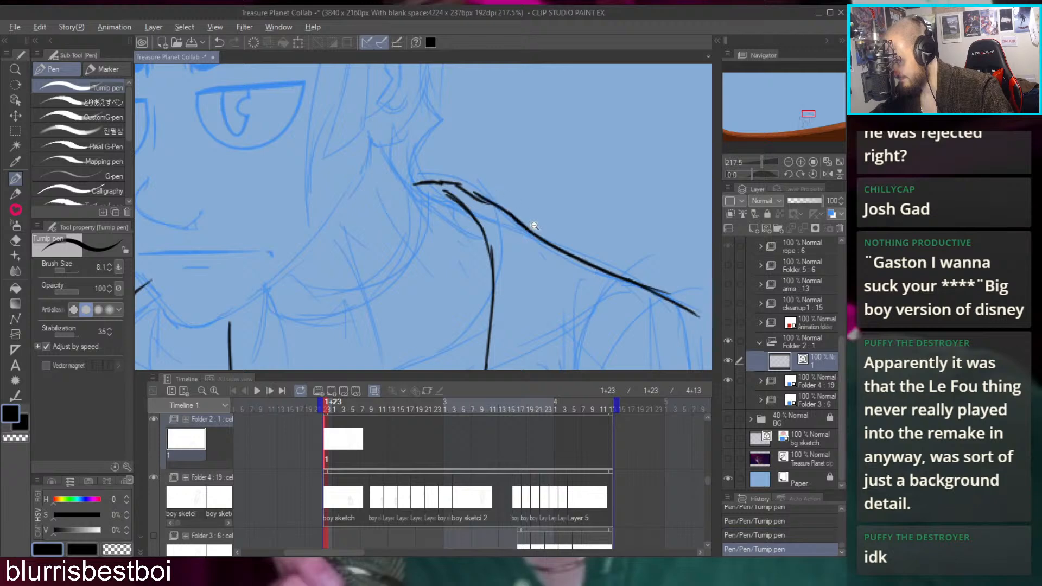
pyautogui.scroll(-6, 535, 229)
pyautogui.scroll(4, 493, 144)
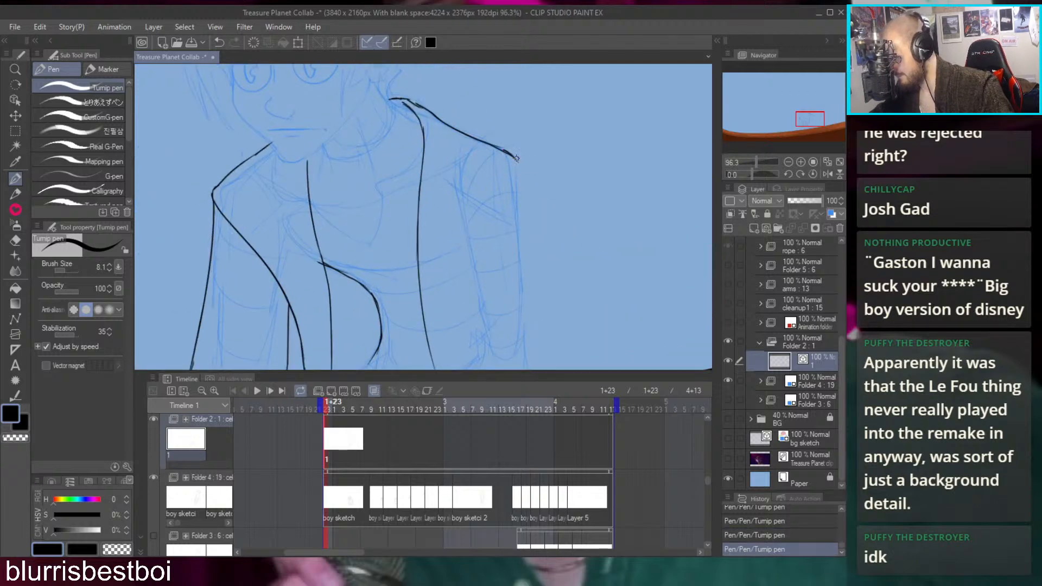
pyautogui.moveTo(517, 161); pyautogui.dragTo(484, 190)
pyautogui.hotkey('ctrl', 'z')
pyautogui.moveTo(519, 159); pyautogui.dragTo(460, 229)
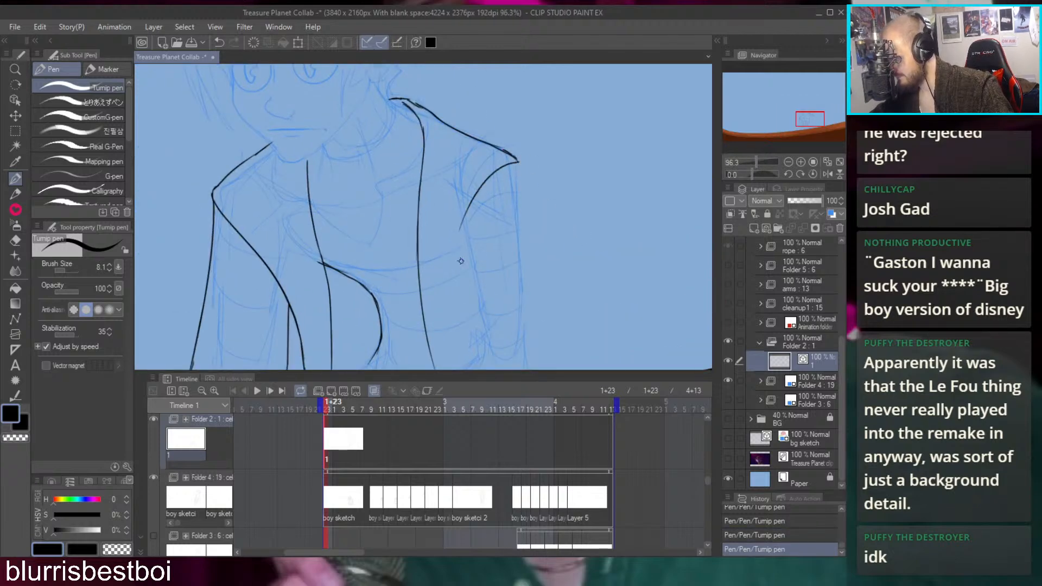
# Ink the outer line of the right-hand arm from the shoulder tip down to the rail
pyautogui.moveTo(520, 184); pyautogui.dragTo(524, 284)
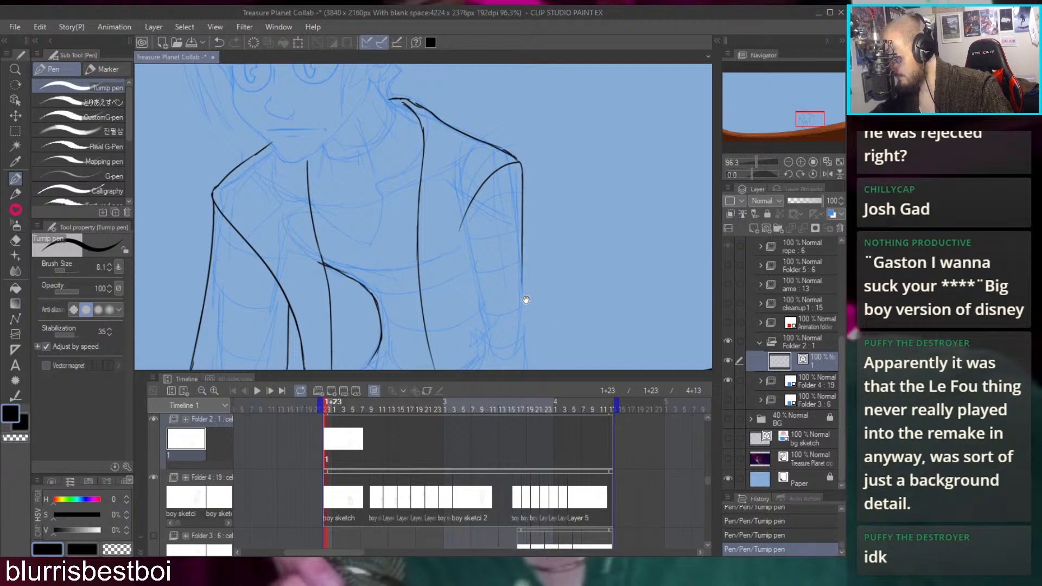
pyautogui.scroll(-4, 523, 310)
pyautogui.scroll(2, 508, 179)
pyautogui.hotkey('ctrl', 'z')
pyautogui.moveTo(515, 103); pyautogui.dragTo(511, 260)
pyautogui.hotkey('ctrl', 'z')
pyautogui.moveTo(507, 126); pyautogui.dragTo(512, 242)
pyautogui.moveTo(511, 202); pyautogui.dragTo(520, 274)
pyautogui.hotkey('ctrl', 'z')
pyautogui.hotkey('ctrl', 'z')
pyautogui.moveTo(508, 178); pyautogui.dragTo(514, 255)
# Ink the inner line of the right-hand sleeve down from the armhole curve and finish it with a curved cuff
pyautogui.moveTo(513, 218)
pyautogui.mouseDown()
pyautogui.moveTo(514, 290)
pyautogui.moveTo(473, 260)
pyautogui.moveTo(466, 203)
pyautogui.mouseUp()
pyautogui.hotkey('ctrl', 'z')
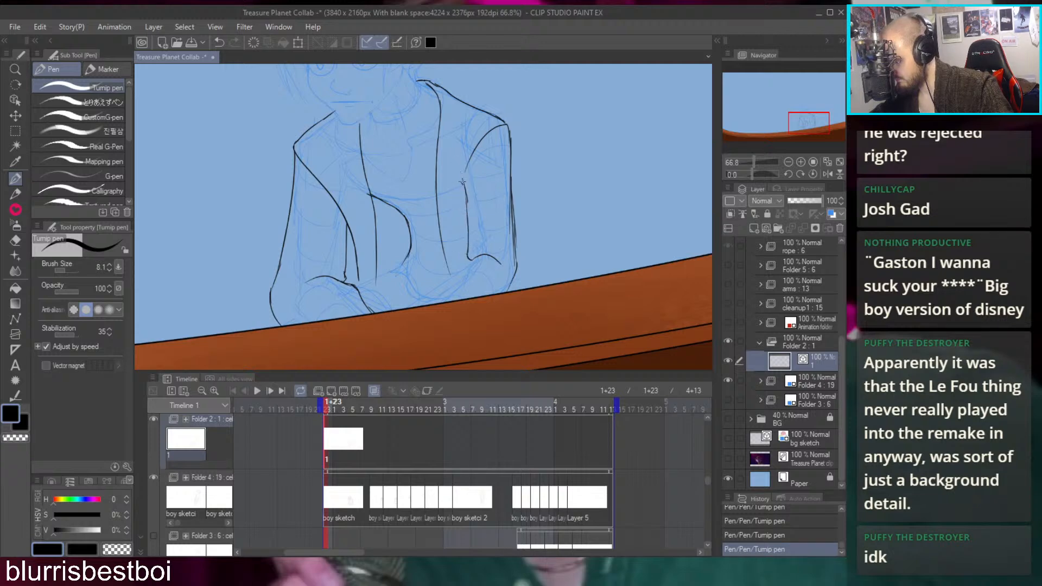
pyautogui.moveTo(443, 124)
pyautogui.mouseDown()
pyautogui.moveTo(530, 165)
pyautogui.moveTo(526, 177)
pyautogui.moveTo(516, 170)
pyautogui.moveTo(525, 169)
pyautogui.moveTo(475, 242)
pyautogui.mouseUp()
pyautogui.scroll(-2, 525, 169)
pyautogui.scroll(3, 488, 195)
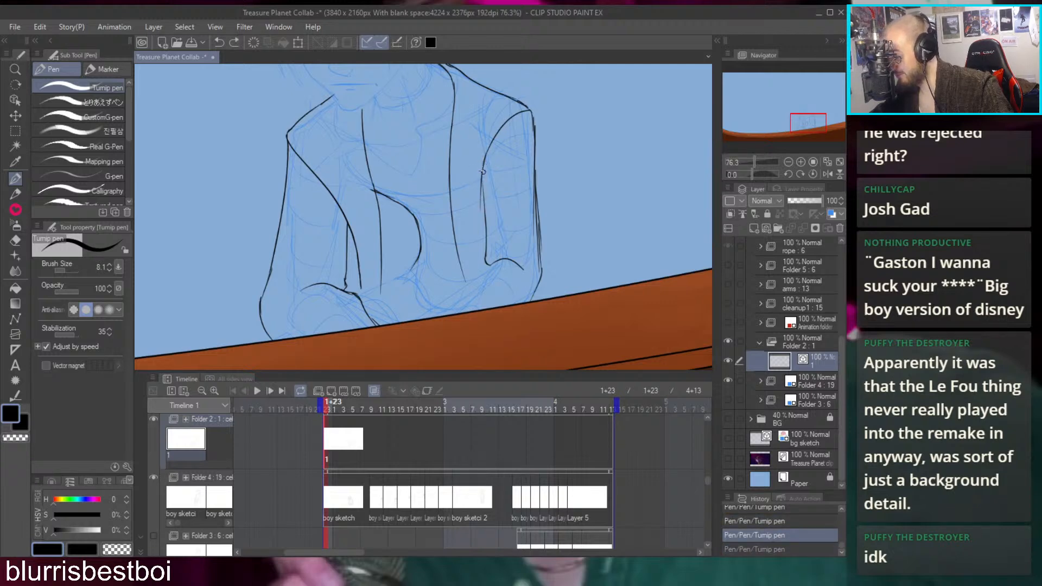
pyautogui.scroll(-4, 479, 235)
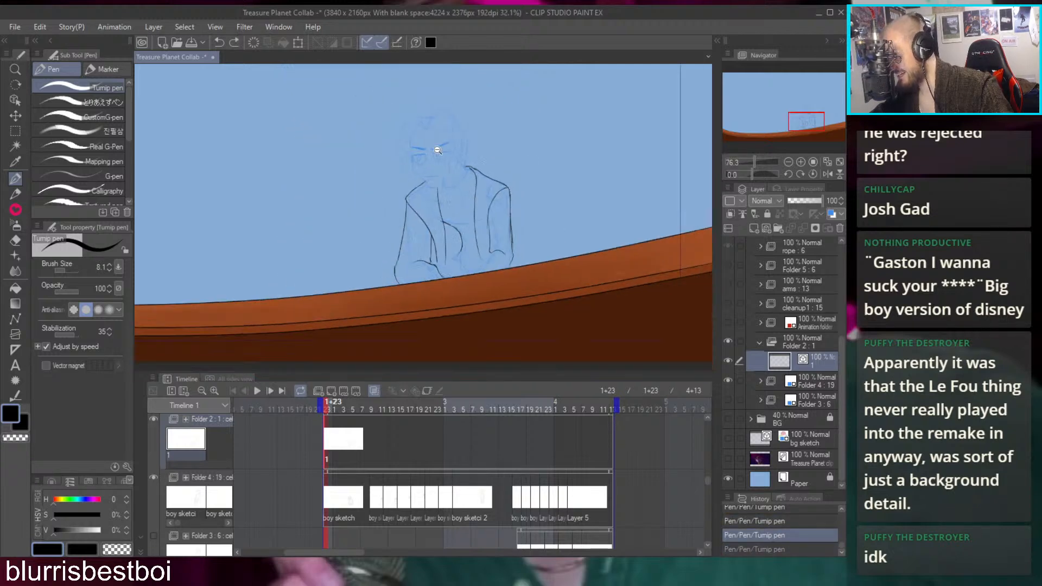
pyautogui.scroll(4, 458, 245)
# Ink the belt's upper and lower edges at the waist, from the curved shirt edge to the right-hand clothing edge
pyautogui.moveTo(467, 264)
pyautogui.mouseDown()
pyautogui.moveTo(454, 270)
pyautogui.moveTo(494, 260)
pyautogui.moveTo(491, 247)
pyautogui.moveTo(480, 244)
pyautogui.moveTo(494, 277)
pyautogui.moveTo(450, 275)
pyautogui.moveTo(493, 279)
pyautogui.mouseUp()
pyautogui.hotkey('ctrl', 'z')
pyautogui.hotkey('ctrl', 'z')
pyautogui.hotkey('ctrl', 'z')
pyautogui.hotkey('ctrl', 'z')
pyautogui.hotkey('ctrl', 'z')
pyautogui.hotkey('ctrl', 'z')
pyautogui.hotkey('ctrl', 'z')
pyautogui.moveTo(476, 227)
pyautogui.mouseDown()
pyautogui.moveTo(442, 275)
pyautogui.moveTo(482, 250)
pyautogui.moveTo(493, 256)
pyautogui.moveTo(436, 252)
pyautogui.moveTo(477, 257)
pyautogui.moveTo(426, 158)
pyautogui.mouseUp()
pyautogui.scroll(2, 461, 253)
pyautogui.press('e')
pyautogui.press('p')
pyautogui.hotkey('ctrl', 'z')
pyautogui.keyDown('alt'); pyautogui.moveTo(481, 246); pyautogui.dragTo(532, 256); pyautogui.keyUp('alt')
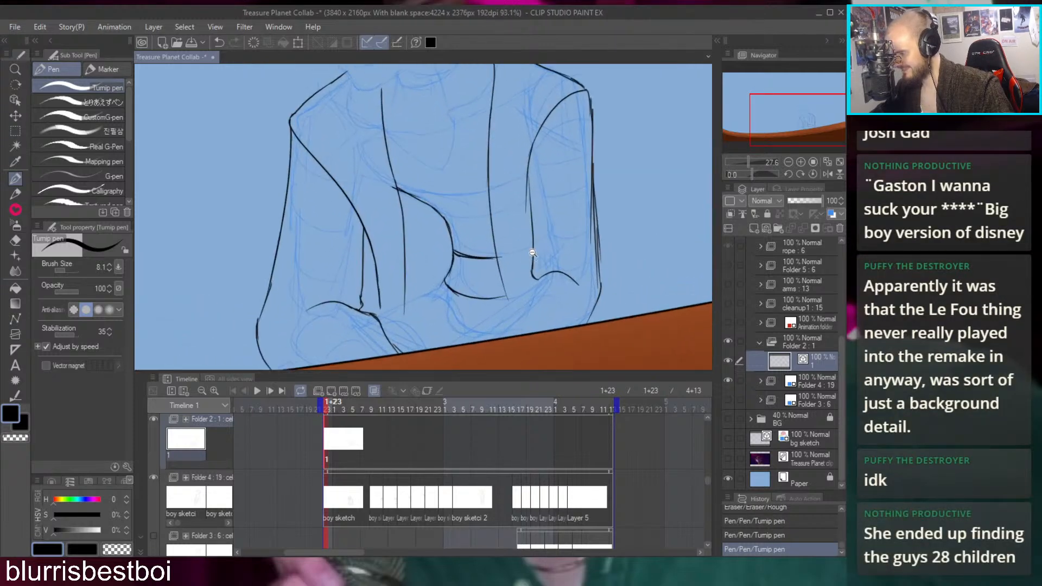
# Rework the curved shirt edge where it folds in at the belt and erase the old line it replaces
pyautogui.scroll(2, 477, 240)
pyautogui.hotkey('ctrl', 'z')
pyautogui.moveTo(459, 276)
pyautogui.mouseDown()
pyautogui.moveTo(473, 285)
pyautogui.moveTo(452, 235)
pyautogui.moveTo(454, 276)
pyautogui.moveTo(454, 262)
pyautogui.mouseUp()
pyautogui.hotkey('ctrl', 'z')
pyautogui.hotkey('ctrl', 'z')
pyautogui.hotkey('ctrl', 'z')
pyautogui.hotkey('ctrl', 'z')
pyautogui.hotkey('ctrl', 'z')
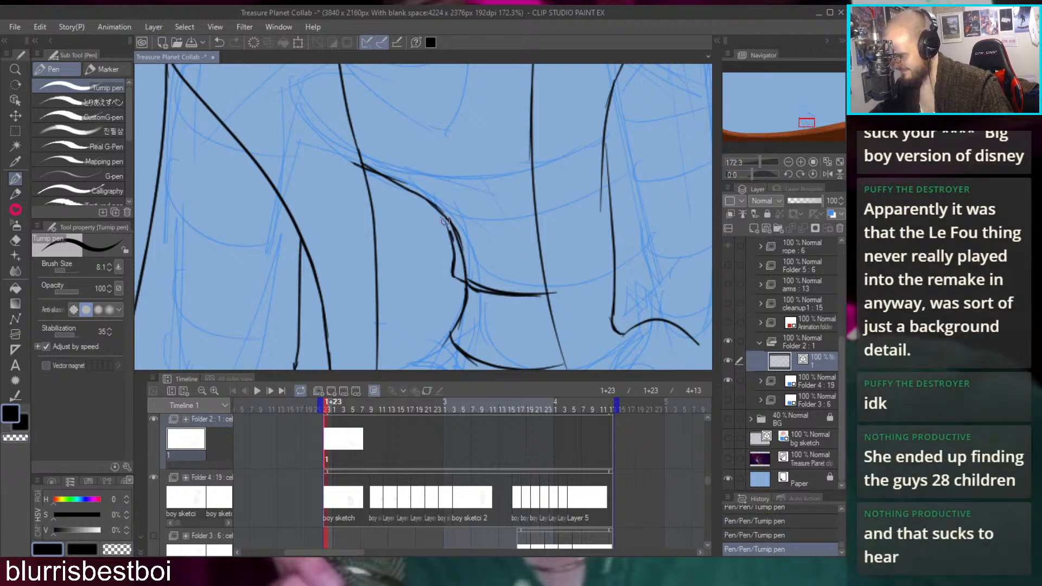
pyautogui.press('e')
pyautogui.moveTo(474, 225)
pyautogui.mouseDown()
pyautogui.moveTo(473, 267)
pyautogui.moveTo(444, 185)
pyautogui.moveTo(457, 217)
pyautogui.moveTo(430, 180)
pyautogui.moveTo(452, 233)
pyautogui.mouseUp()
pyautogui.press('p')
pyautogui.scroll(-8, 394, 142)
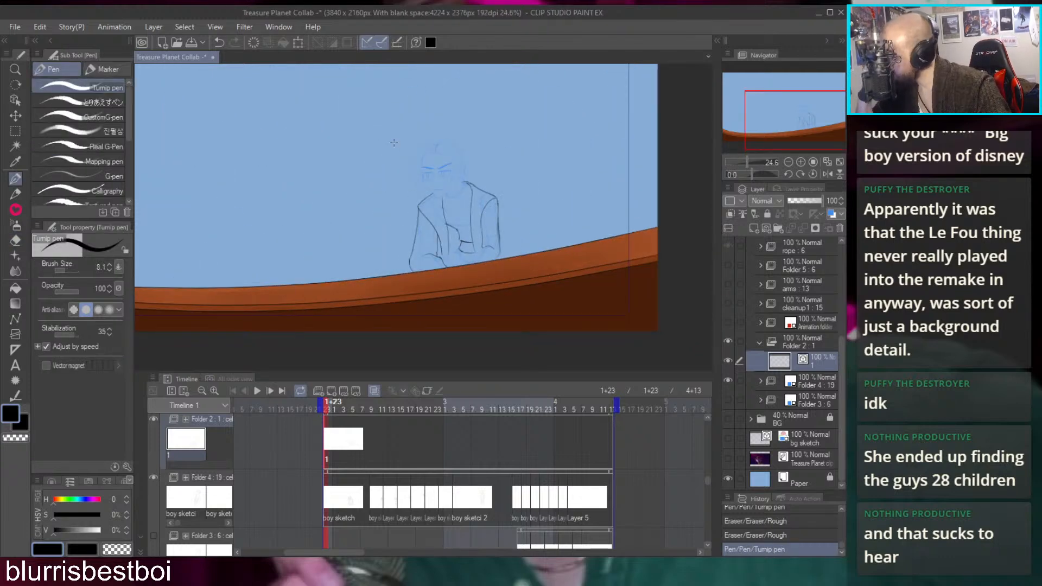
# Ink a fold line across the shirt below the chest and clean up the curved edge under it
pyautogui.scroll(7, 457, 229)
pyautogui.moveTo(457, 235)
pyautogui.mouseDown()
pyautogui.moveTo(530, 256)
pyautogui.moveTo(482, 238)
pyautogui.moveTo(543, 246)
pyautogui.moveTo(442, 114)
pyautogui.mouseUp()
pyautogui.hotkey('ctrl', 'z')
pyautogui.moveTo(544, 223); pyautogui.dragTo(588, 249)
pyautogui.moveTo(495, 270)
pyautogui.mouseDown()
pyautogui.moveTo(471, 219)
pyautogui.moveTo(496, 226)
pyautogui.moveTo(453, 244)
pyautogui.mouseUp()
pyautogui.press('e')
pyautogui.moveTo(464, 209)
pyautogui.mouseDown()
pyautogui.moveTo(441, 259)
pyautogui.moveTo(470, 187)
pyautogui.moveTo(397, 168)
pyautogui.moveTo(540, 233)
pyautogui.moveTo(460, 189)
pyautogui.mouseUp()
pyautogui.press('p')
pyautogui.moveTo(412, 245); pyautogui.dragTo(418, 249)
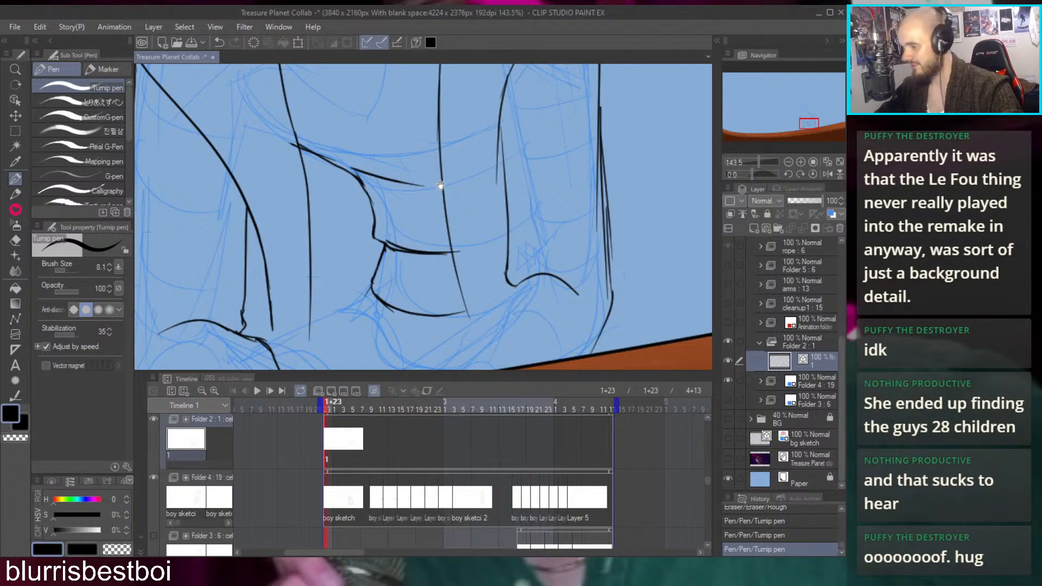
# Ink the shirt neckline between the two clothing edges, with a V-shaped notch at its centre
pyautogui.moveTo(437, 180); pyautogui.dragTo(493, 244)
pyautogui.moveTo(440, 206)
pyautogui.mouseDown()
pyautogui.moveTo(485, 261)
pyautogui.moveTo(447, 232)
pyautogui.moveTo(485, 261)
pyautogui.moveTo(478, 208)
pyautogui.mouseUp()
pyautogui.hotkey('ctrl', 'z')
pyautogui.hotkey('ctrl', 'z')
pyautogui.moveTo(483, 259); pyautogui.dragTo(486, 192)
pyautogui.hotkey('ctrl', 'z')
pyautogui.moveTo(481, 260); pyautogui.dragTo(488, 200)
pyautogui.hotkey('ctrl', 'z')
pyautogui.moveTo(482, 261)
pyautogui.mouseDown()
pyautogui.moveTo(483, 204)
pyautogui.moveTo(432, 236)
pyautogui.moveTo(415, 225)
pyautogui.moveTo(455, 235)
pyautogui.mouseUp()
pyautogui.hotkey('ctrl', 'z')
pyautogui.hotkey('ctrl', 'z')
pyautogui.moveTo(533, 205)
pyautogui.mouseDown()
pyautogui.moveTo(490, 192)
pyautogui.moveTo(450, 210)
pyautogui.moveTo(514, 172)
pyautogui.mouseUp()
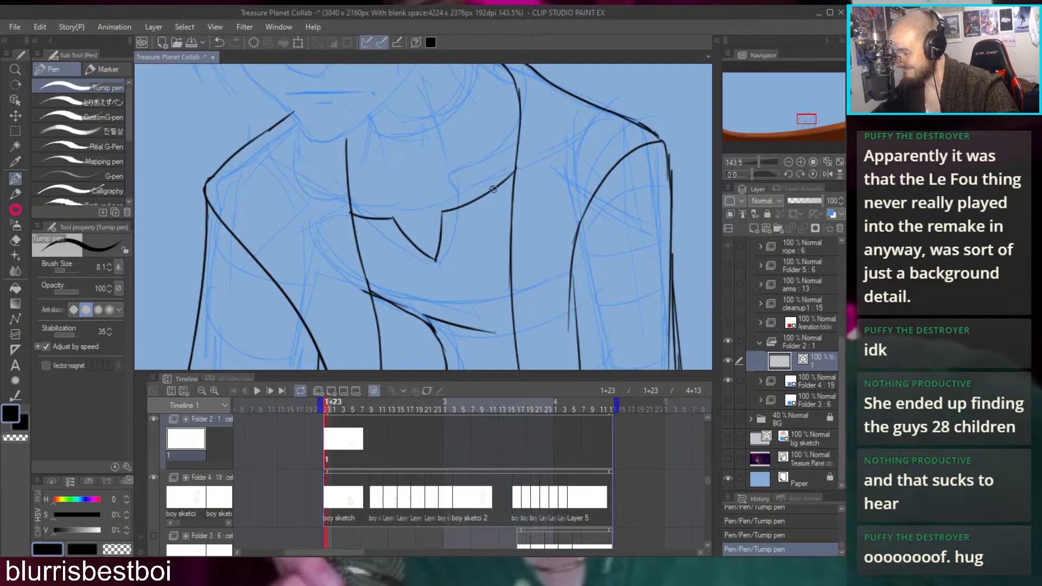
# Redraw the neckline's right-hand section and add a small triangular flap beside the V-shaped notch
pyautogui.hotkey('ctrl', 'z')
pyautogui.moveTo(440, 212); pyautogui.dragTo(514, 187)
pyautogui.moveTo(438, 213); pyautogui.dragTo(439, 192)
pyautogui.moveTo(441, 190)
pyautogui.mouseDown()
pyautogui.moveTo(465, 230)
pyautogui.moveTo(439, 234)
pyautogui.moveTo(463, 215)
pyautogui.mouseUp()
pyautogui.hotkey('ctrl', 'z')
pyautogui.hotkey('ctrl', 'z')
pyautogui.scroll(-5, 461, 203)
pyautogui.scroll(4, 460, 203)
pyautogui.scroll(-1, 458, 184)
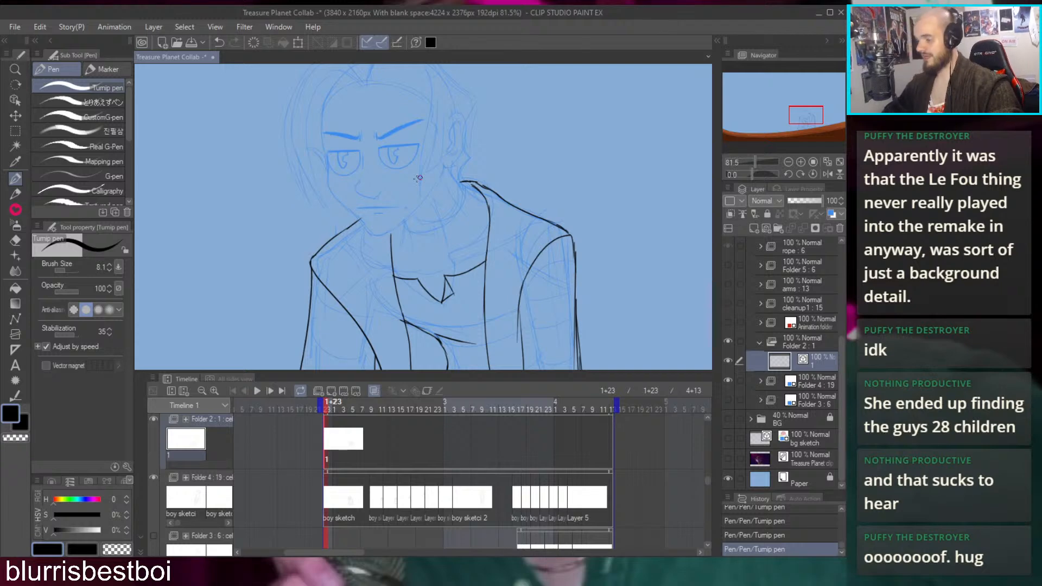
# Delete both vector segments of the left-hand front clothing edge and redraw it as one stroke from chest to waist
pyautogui.moveTo(408, 300); pyautogui.dragTo(405, 226)
pyautogui.press('o')
pyautogui.click(402, 280)
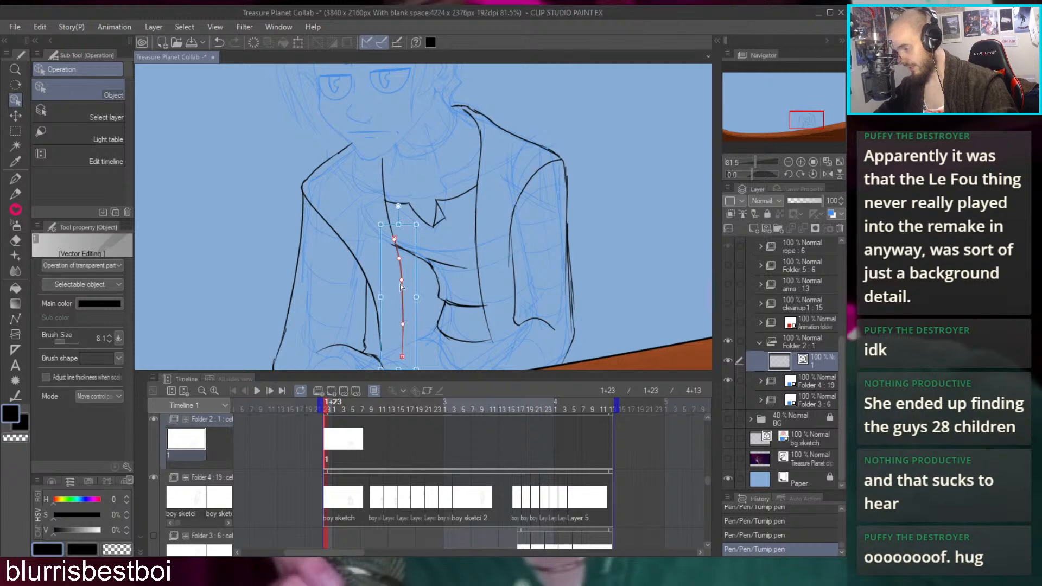
pyautogui.press('Delete')
pyautogui.click(384, 181)
pyautogui.press('Delete')
pyautogui.press('p')
pyautogui.moveTo(383, 167)
pyautogui.mouseDown()
pyautogui.moveTo(383, 234)
pyautogui.moveTo(389, 252)
pyautogui.moveTo(382, 225)
pyautogui.moveTo(400, 320)
pyautogui.moveTo(386, 237)
pyautogui.moveTo(394, 358)
pyautogui.mouseUp()
pyautogui.hotkey('ctrl', 'z')
pyautogui.hotkey('ctrl', 'z')
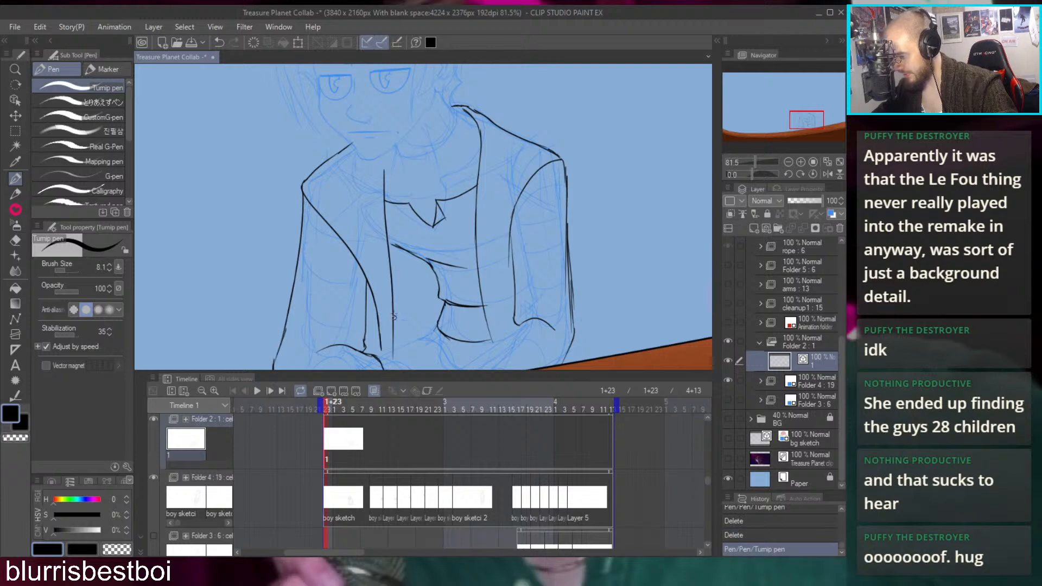
# Erase the overlapping start of the shirt fold and redraw it to meet the left-hand front clothing edge
pyautogui.scroll(5, 385, 232)
pyautogui.press('e')
pyautogui.moveTo(418, 251); pyautogui.dragTo(498, 305)
pyautogui.press('p')
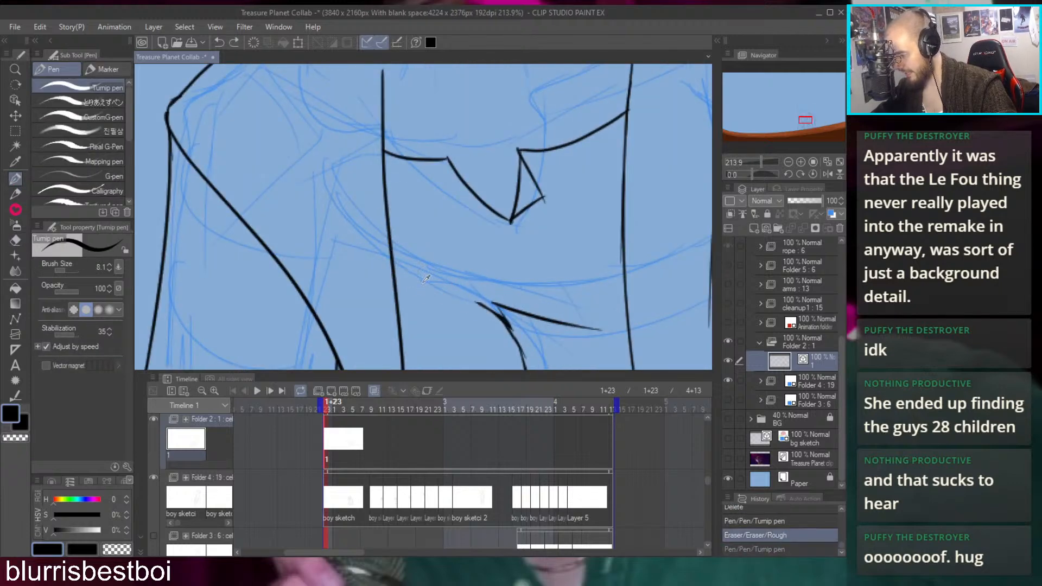
pyautogui.scroll(-5, 472, 272)
pyautogui.scroll(4, 454, 282)
pyautogui.moveTo(444, 277); pyautogui.dragTo(468, 286)
pyautogui.scroll(-6, 488, 250)
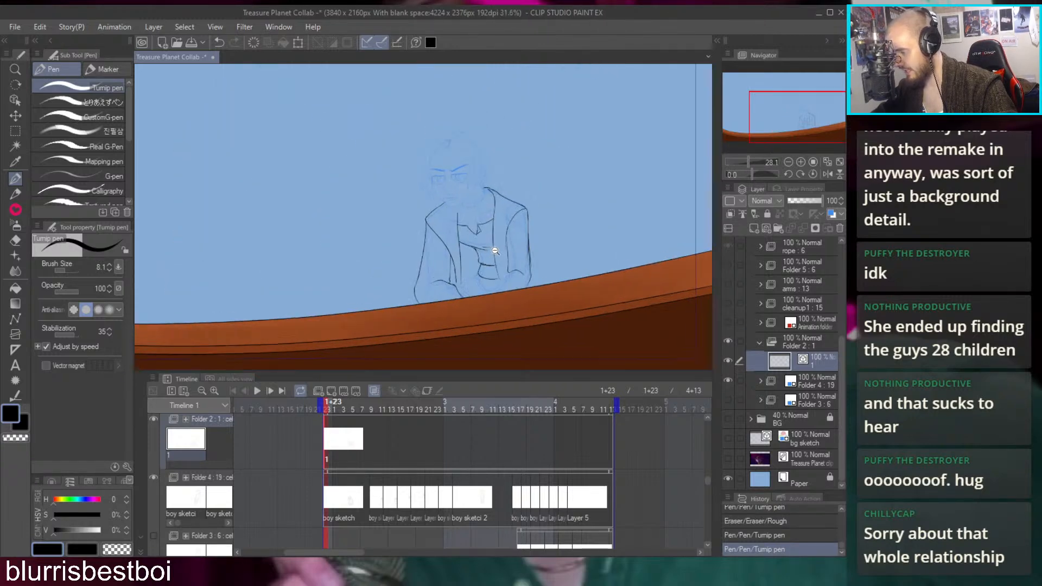
# Extend the left-hand front clothing edge upward with a curved stroke toward the jaw
pyautogui.scroll(7, 498, 212)
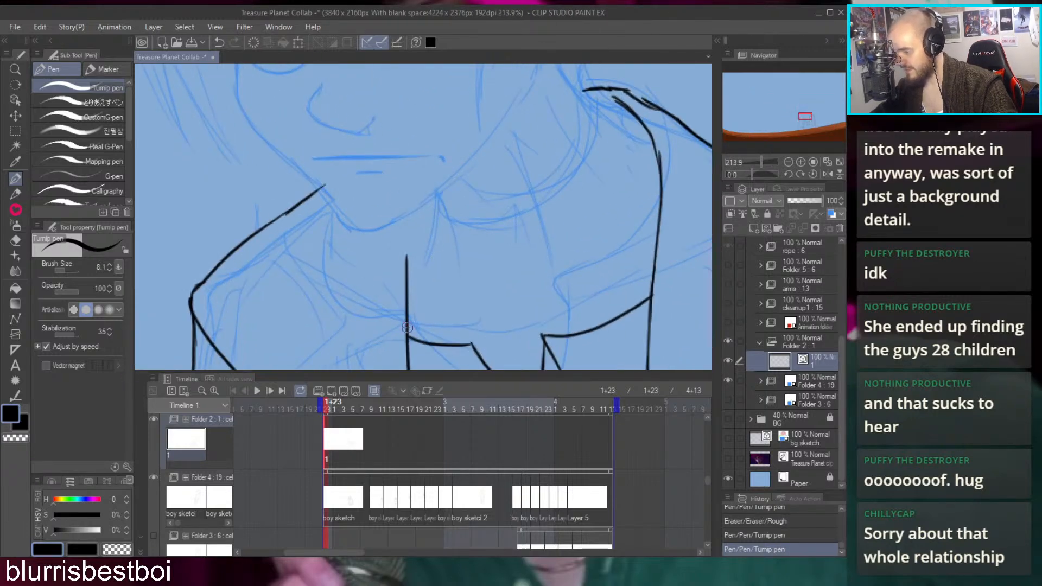
pyautogui.hotkey('ctrl', 'z')
pyautogui.moveTo(405, 320)
pyautogui.mouseDown()
pyautogui.moveTo(418, 209)
pyautogui.moveTo(406, 336)
pyautogui.moveTo(441, 183)
pyautogui.mouseUp()
pyautogui.hotkey('ctrl', 'z')
pyautogui.scroll(-9, 503, 142)
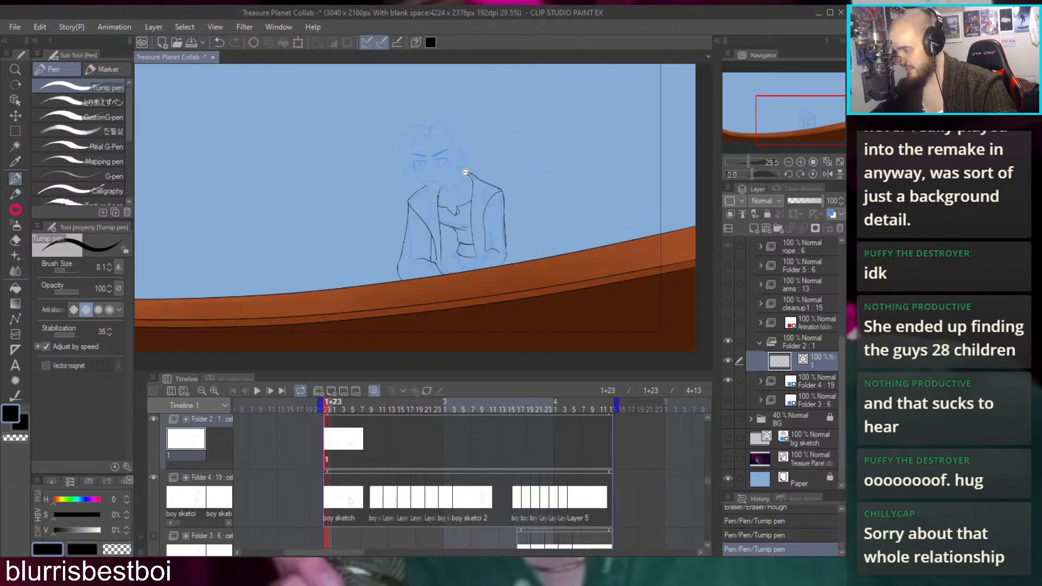
# Thicken the collar at the base of the neck, erase the right-hand clothing edge and redraw its upper part curving inward
pyautogui.scroll(9, 462, 172)
pyautogui.moveTo(469, 175); pyautogui.dragTo(504, 185)
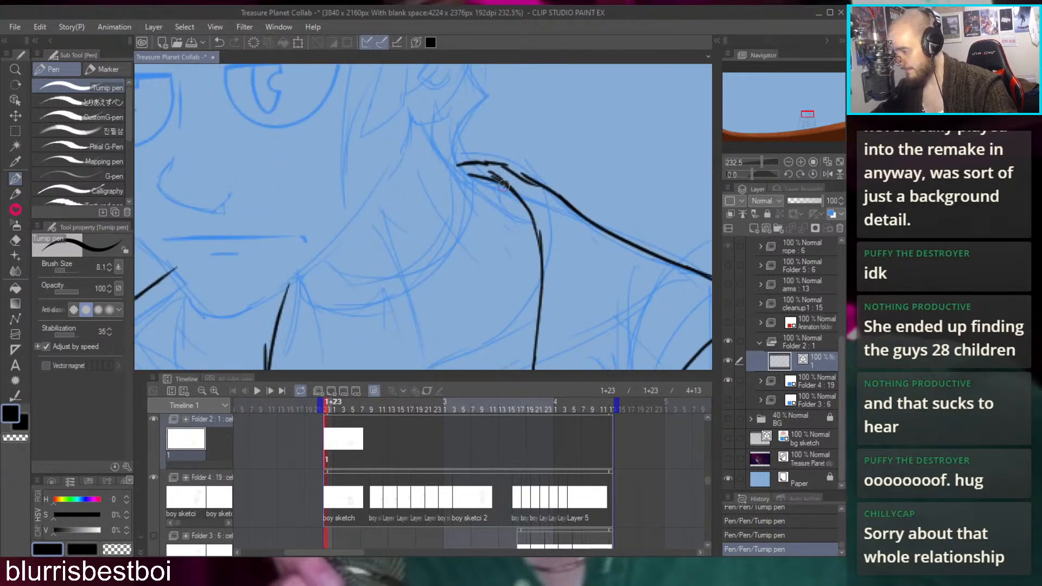
pyautogui.scroll(-5, 501, 186)
pyautogui.scroll(2, 510, 228)
pyautogui.moveTo(530, 244)
pyautogui.mouseDown()
pyautogui.moveTo(482, 205)
pyautogui.moveTo(419, 228)
pyautogui.moveTo(450, 251)
pyautogui.mouseUp()
pyautogui.press('e')
pyautogui.moveTo(422, 164); pyautogui.dragTo(434, 320)
pyautogui.press('p')
pyautogui.moveTo(418, 158)
pyautogui.mouseDown()
pyautogui.moveTo(424, 179)
pyautogui.moveTo(410, 233)
pyautogui.mouseUp()
pyautogui.hotkey('ctrl', 'z')
pyautogui.hotkey('ctrl', 'z')
pyautogui.hotkey('ctrl', 'z')
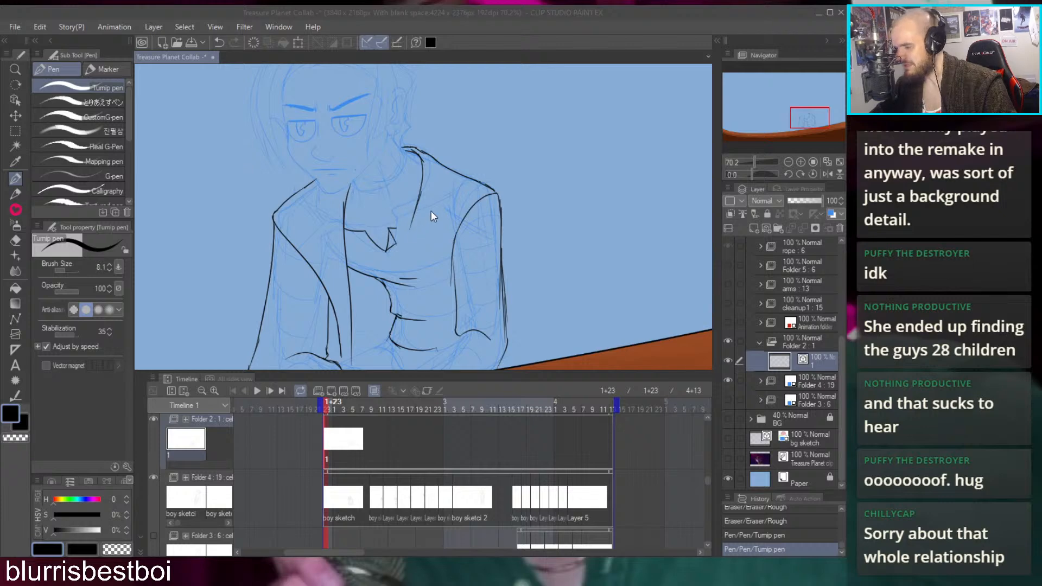
# Continue the right-hand clothing edge from the chest down across the shirt fold to the belt
pyautogui.click(489, 163)
pyautogui.moveTo(416, 202); pyautogui.dragTo(408, 247)
pyautogui.scroll(-3, 412, 190)
pyautogui.hotkey('ctrl', 'z')
pyautogui.moveTo(422, 163); pyautogui.dragTo(419, 224)
pyautogui.hotkey('ctrl', 'z')
pyautogui.hotkey('ctrl', 'z')
pyautogui.moveTo(422, 160); pyautogui.dragTo(417, 239)
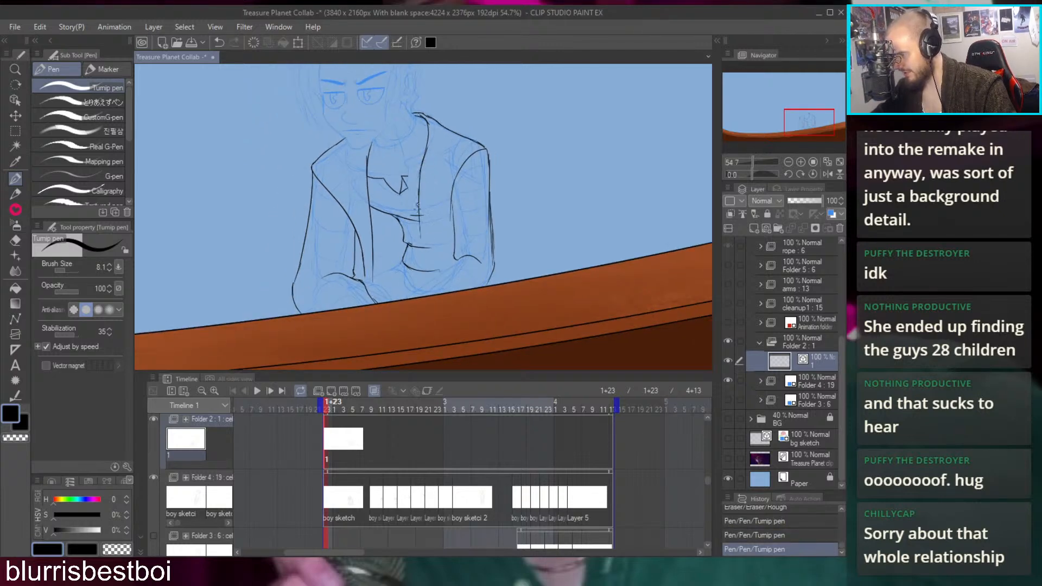
pyautogui.hotkey('ctrl', 'z')
pyautogui.moveTo(422, 156); pyautogui.dragTo(423, 286)
pyautogui.hotkey('ctrl', 'z')
pyautogui.moveTo(422, 177); pyautogui.dragTo(425, 273)
pyautogui.hotkey('ctrl', 'z')
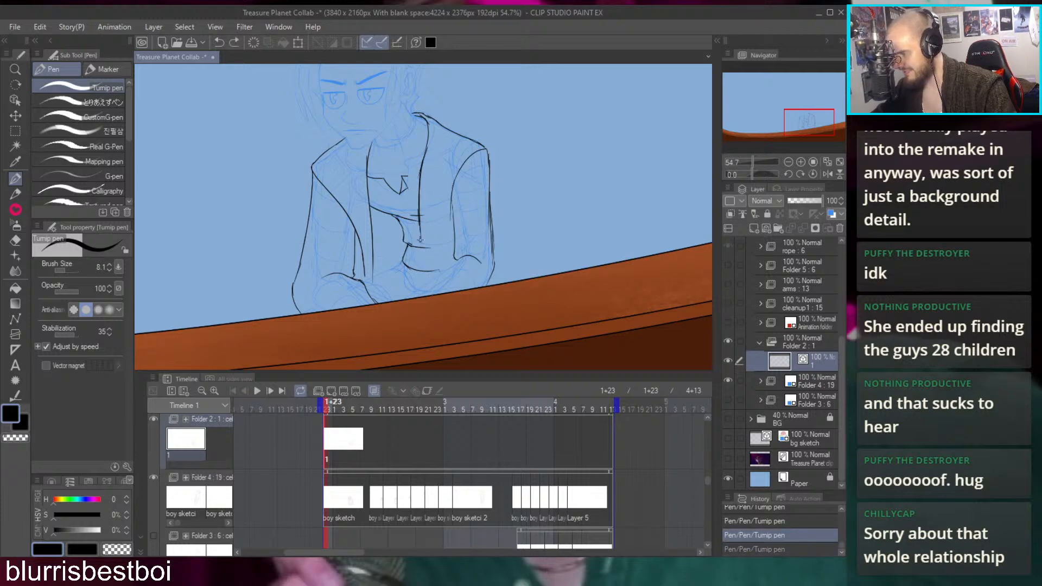
pyautogui.moveTo(418, 216); pyautogui.dragTo(422, 247)
pyautogui.scroll(-2, 432, 243)
pyautogui.scroll(6, 429, 239)
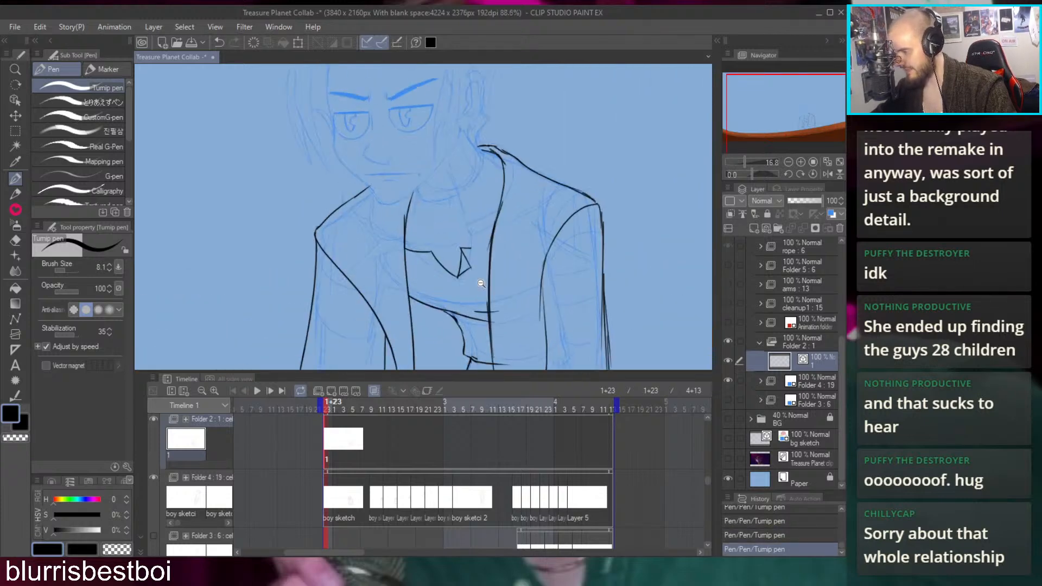
# Ink the shirt hem from the left-hand front clothing edge up to a small fold beside the belt
pyautogui.scroll(-4, 424, 236)
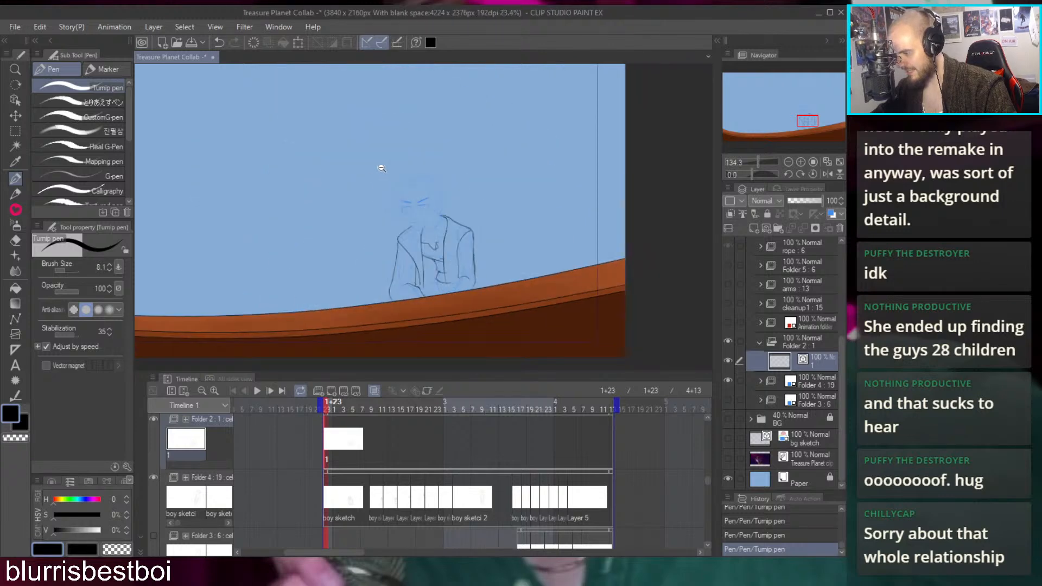
pyautogui.scroll(4, 372, 174)
pyautogui.moveTo(474, 255); pyautogui.dragTo(416, 201)
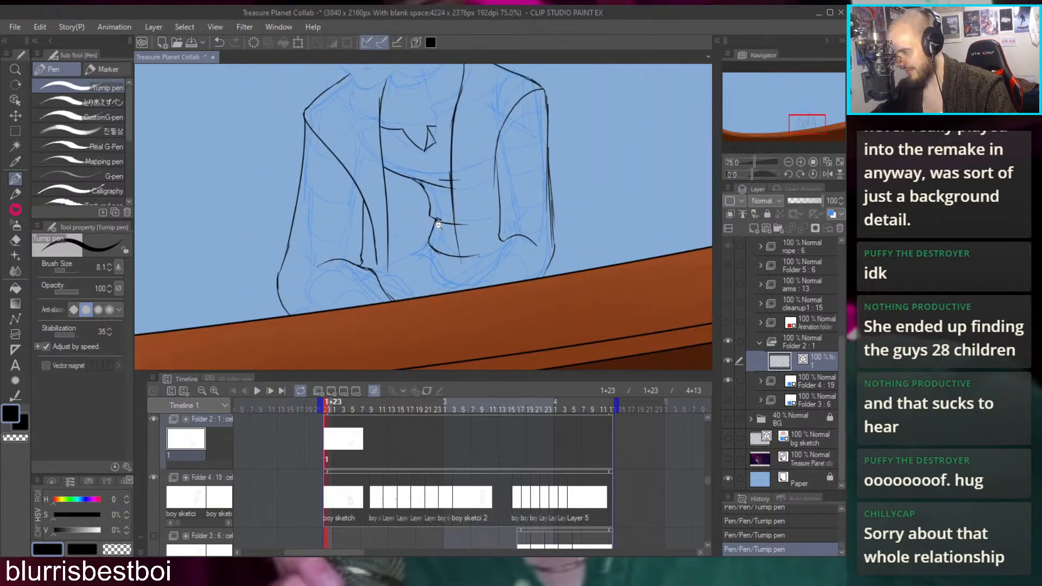
pyautogui.scroll(2, 435, 224)
pyautogui.hotkey('ctrl', 'z')
pyautogui.moveTo(459, 239); pyautogui.dragTo(392, 271)
pyautogui.hotkey('ctrl', 'z')
pyautogui.scroll(-5, 461, 228)
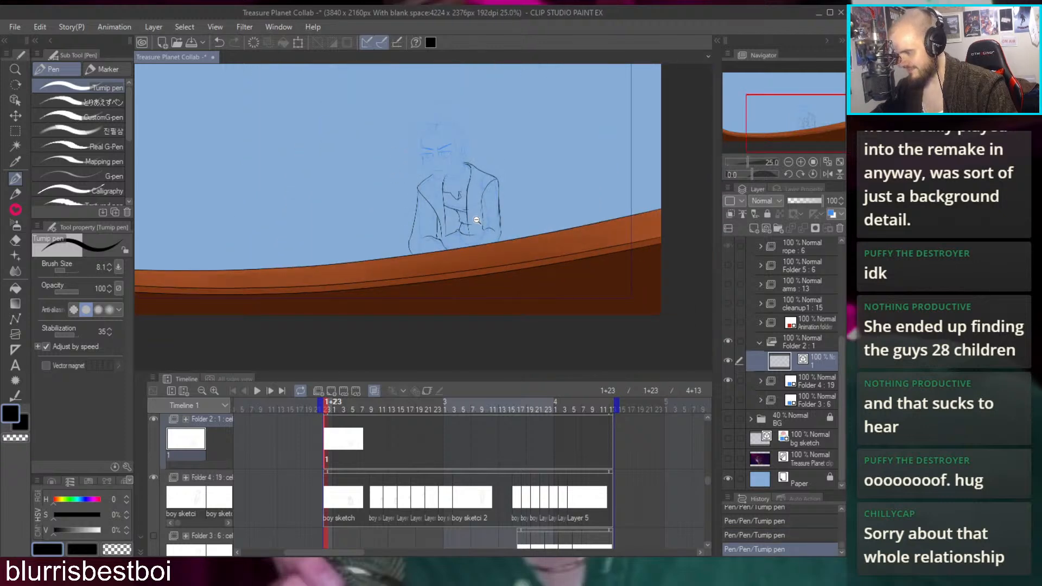
# Ink a slanted line across the belt between its upper and lower edges
pyautogui.scroll(8, 473, 218)
pyautogui.hotkey('ctrl', 'z')
pyautogui.moveTo(416, 277); pyautogui.dragTo(424, 214)
pyautogui.hotkey('ctrl', 'z')
pyautogui.moveTo(407, 283); pyautogui.dragTo(423, 216)
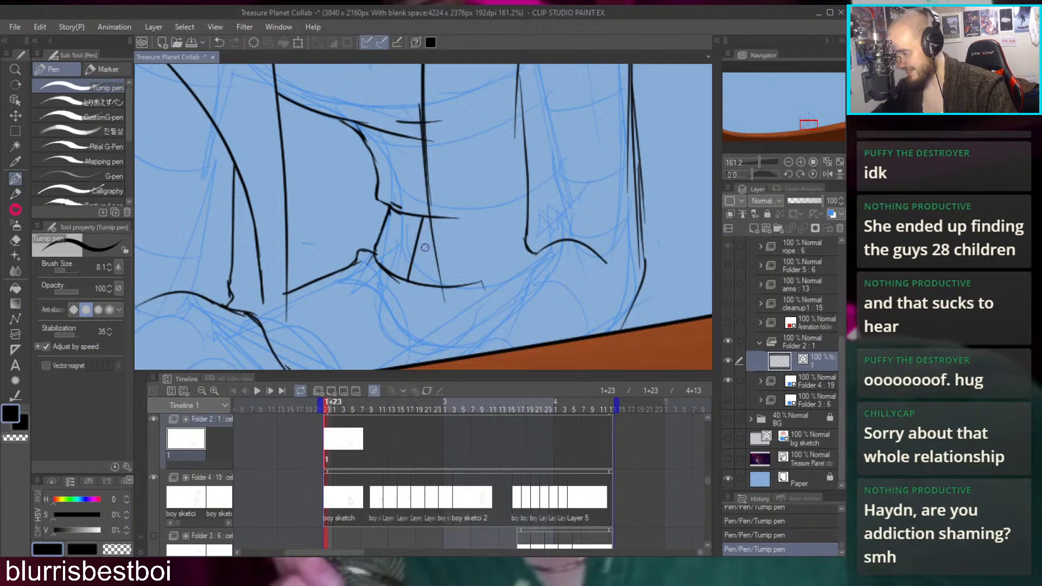
# Ink a second slanted line across the belt with a short lower edge running to the right-hand clothing edge
pyautogui.scroll(4, 425, 235)
pyautogui.moveTo(419, 274); pyautogui.dragTo(440, 174)
pyautogui.hotkey('ctrl', 'z')
pyautogui.moveTo(422, 274)
pyautogui.mouseDown()
pyautogui.moveTo(444, 168)
pyautogui.moveTo(470, 283)
pyautogui.mouseUp()
pyautogui.hotkey('ctrl', 'z')
pyautogui.hotkey('ctrl', 'z')
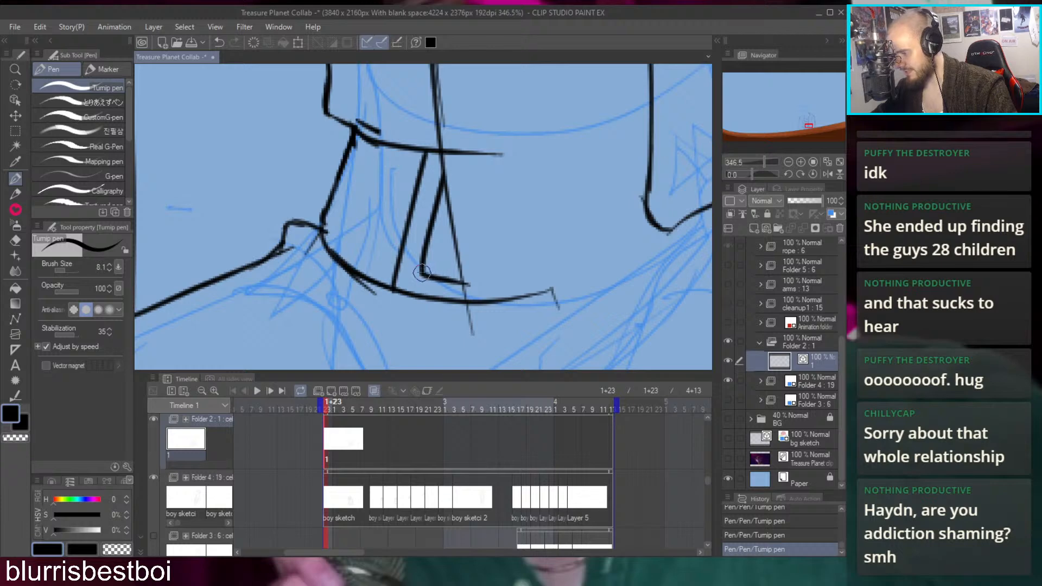
pyautogui.moveTo(404, 222); pyautogui.dragTo(429, 241)
pyautogui.hotkey('ctrl', 'z')
pyautogui.moveTo(450, 166)
pyautogui.mouseDown()
pyautogui.moveTo(358, 226)
pyautogui.moveTo(426, 190)
pyautogui.moveTo(361, 244)
pyautogui.moveTo(361, 193)
pyautogui.mouseUp()
pyautogui.hotkey('ctrl', 'z')
pyautogui.hotkey('ctrl', 'z')
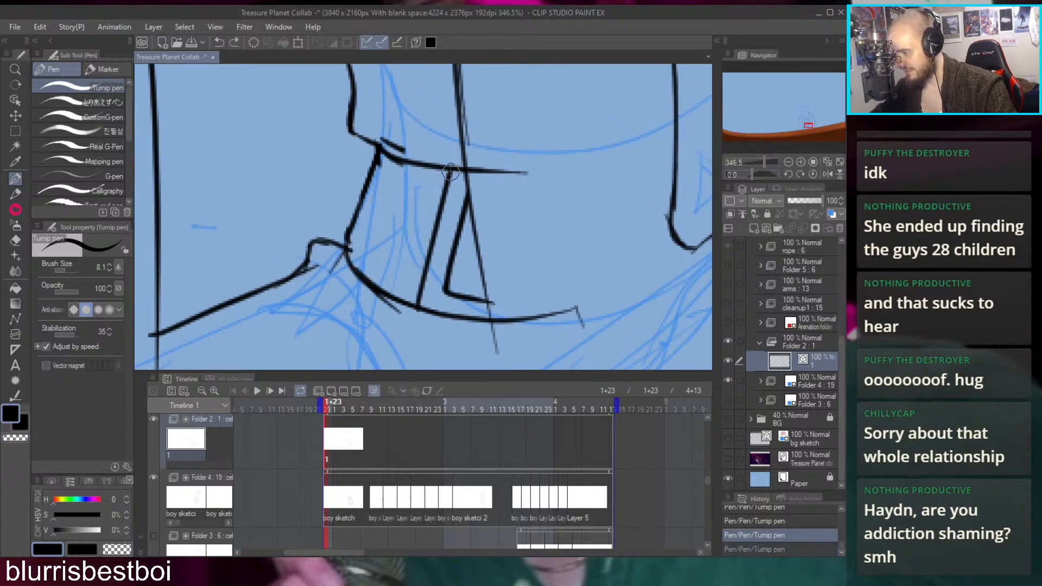
# Ink the belt strap's upper edge curving over the waist and its inner edge hanging from the belt to the railing
pyautogui.moveTo(450, 173); pyautogui.dragTo(375, 190)
pyautogui.moveTo(418, 299); pyautogui.dragTo(341, 320)
pyautogui.scroll(-3, 400, 210)
pyautogui.hotkey('ctrl', 'z')
pyautogui.moveTo(422, 221); pyautogui.dragTo(397, 230)
pyautogui.hotkey('ctrl', 'z')
pyautogui.moveTo(400, 154)
pyautogui.mouseDown()
pyautogui.moveTo(365, 212)
pyautogui.moveTo(352, 274)
pyautogui.moveTo(380, 196)
pyautogui.moveTo(352, 259)
pyautogui.mouseUp()
pyautogui.hotkey('ctrl', 'z')
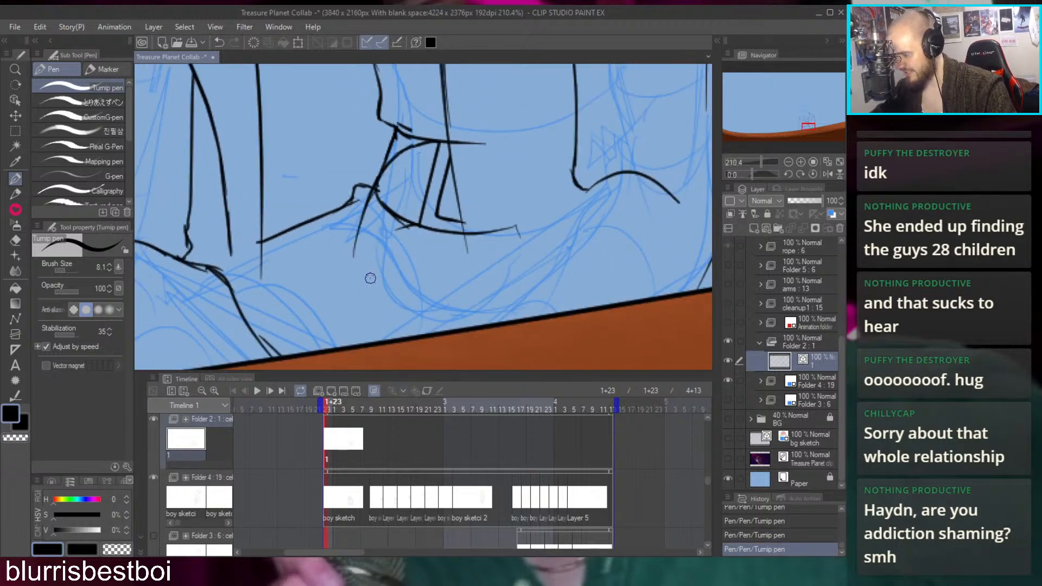
pyautogui.hotkey('ctrl', 'z')
pyautogui.moveTo(416, 141)
pyautogui.mouseDown()
pyautogui.moveTo(357, 231)
pyautogui.moveTo(390, 247)
pyautogui.moveTo(428, 350)
pyautogui.mouseUp()
pyautogui.hotkey('ctrl', 'z')
pyautogui.moveTo(417, 147); pyautogui.dragTo(350, 231)
pyautogui.hotkey('ctrl', 'z')
pyautogui.moveTo(411, 145); pyautogui.dragTo(352, 233)
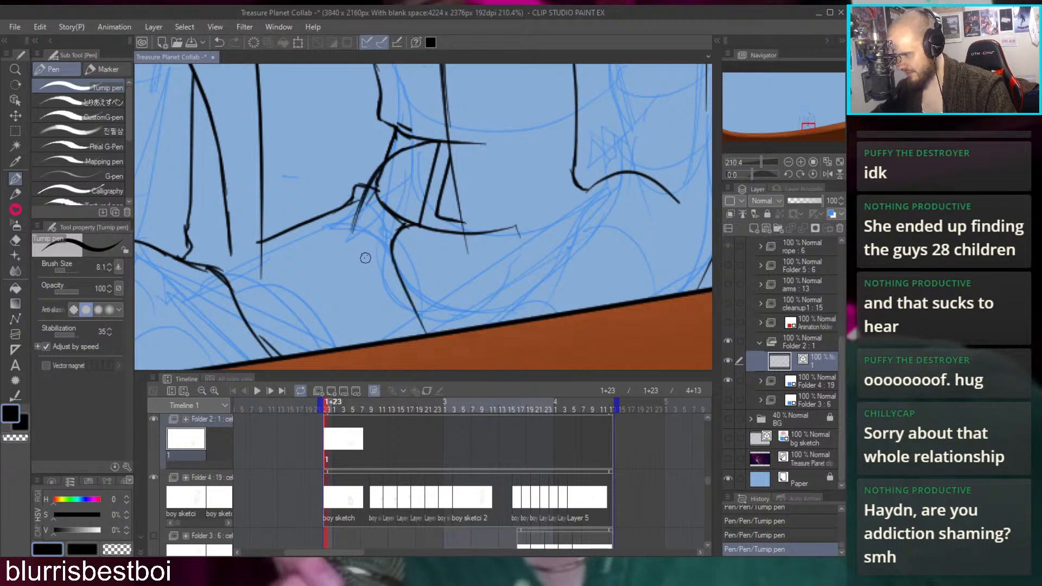
# Continue the hanging strap's outer edge in one long curve from the shirt hem down toward the railing
pyautogui.moveTo(365, 180); pyautogui.dragTo(371, 326)
pyautogui.moveTo(358, 228); pyautogui.dragTo(375, 326)
pyautogui.moveTo(353, 249); pyautogui.dragTo(381, 342)
pyautogui.scroll(3, 448, 181)
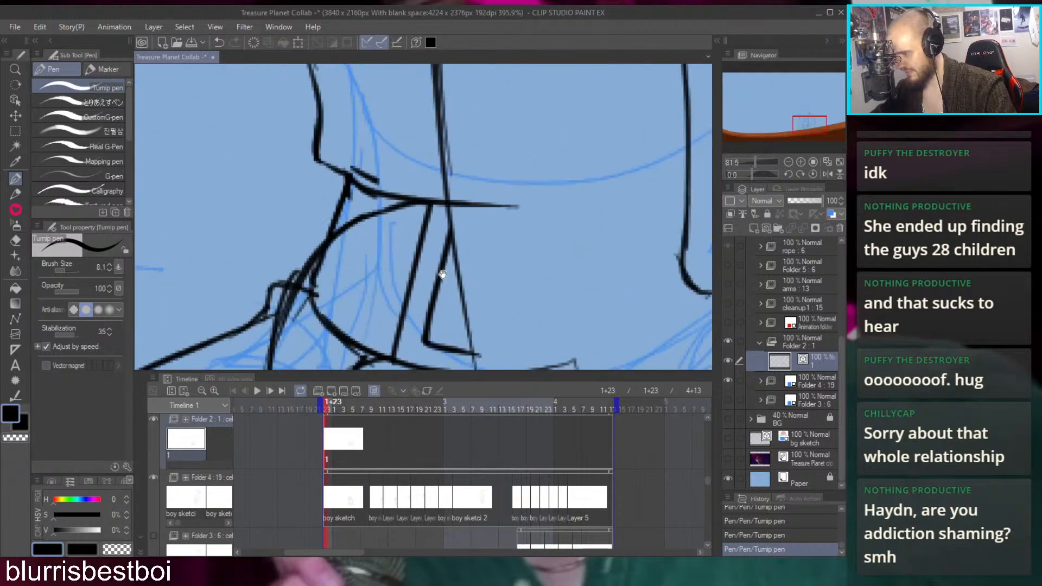
pyautogui.scroll(-3, 447, 181)
pyautogui.scroll(1, 392, 202)
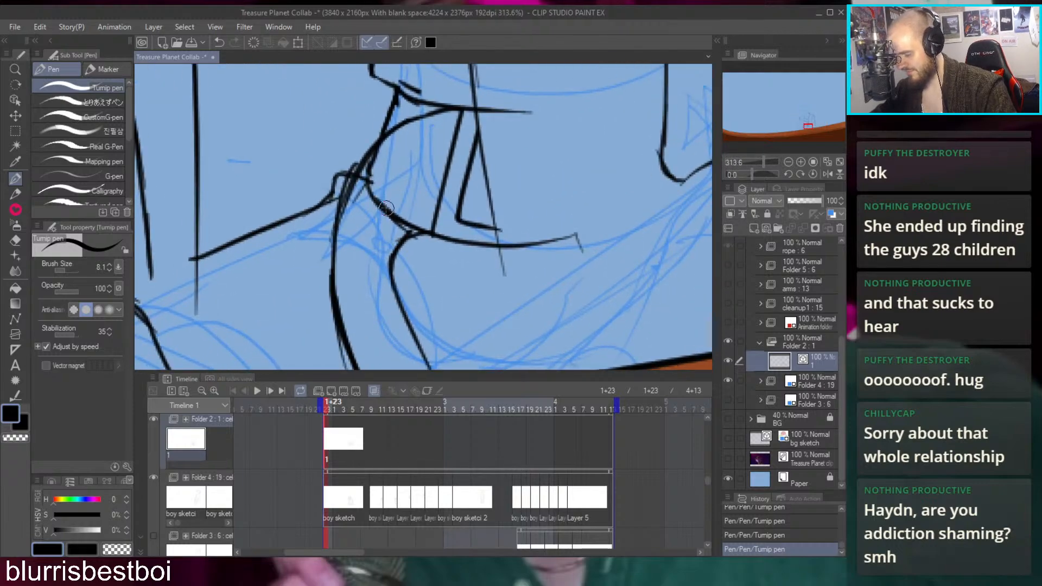
pyautogui.hotkey('ctrl', 'z')
pyautogui.hotkey('ctrl', 'z')
pyautogui.scroll(-2, 380, 184)
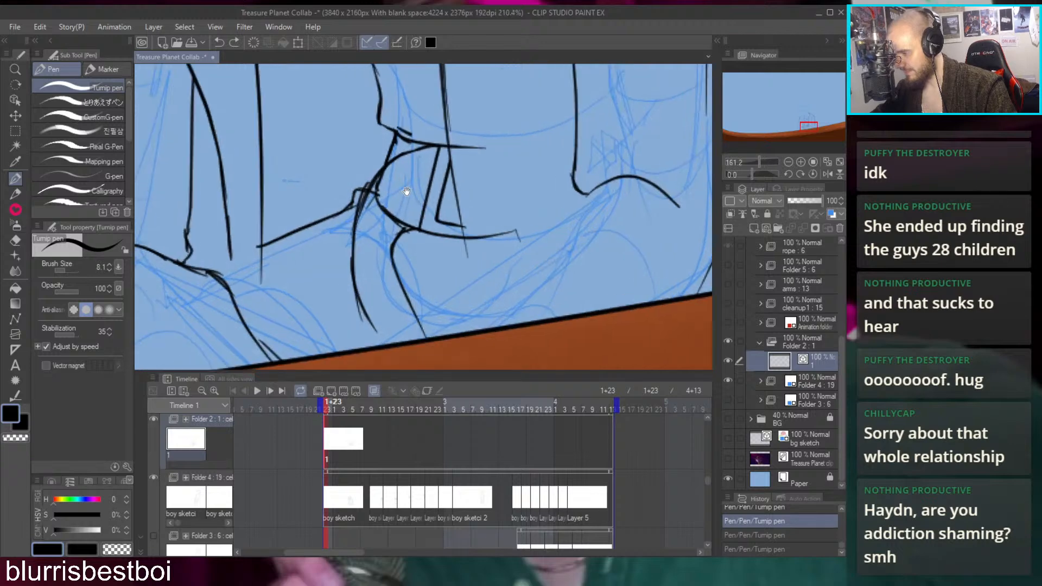
pyautogui.hotkey('ctrl', 'y')
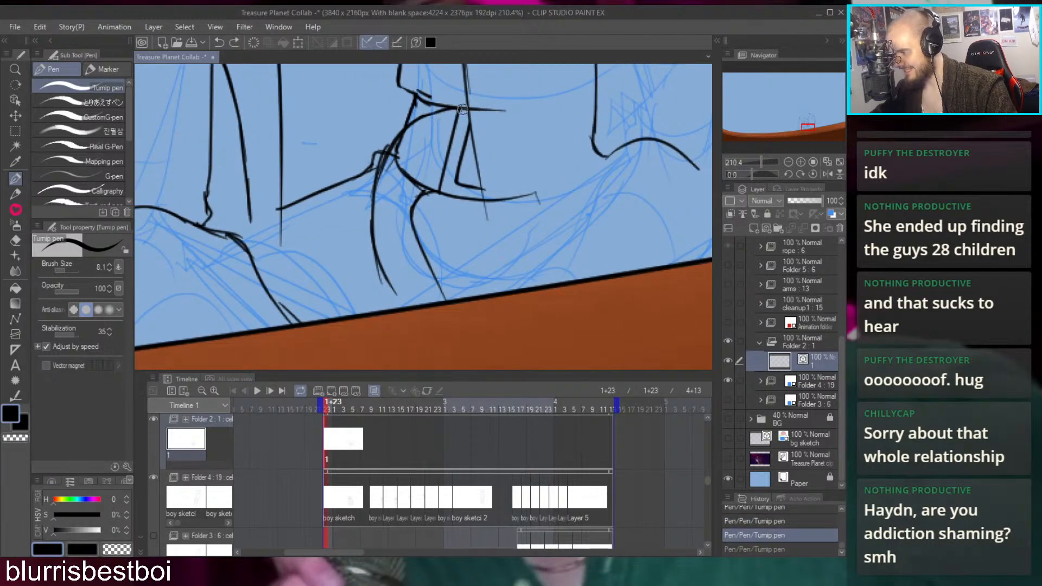
# Ink a second line just outside the hanging strap's outer edge, following its curve toward the railing
pyautogui.moveTo(436, 108); pyautogui.dragTo(369, 174)
pyautogui.hotkey('ctrl', 'z')
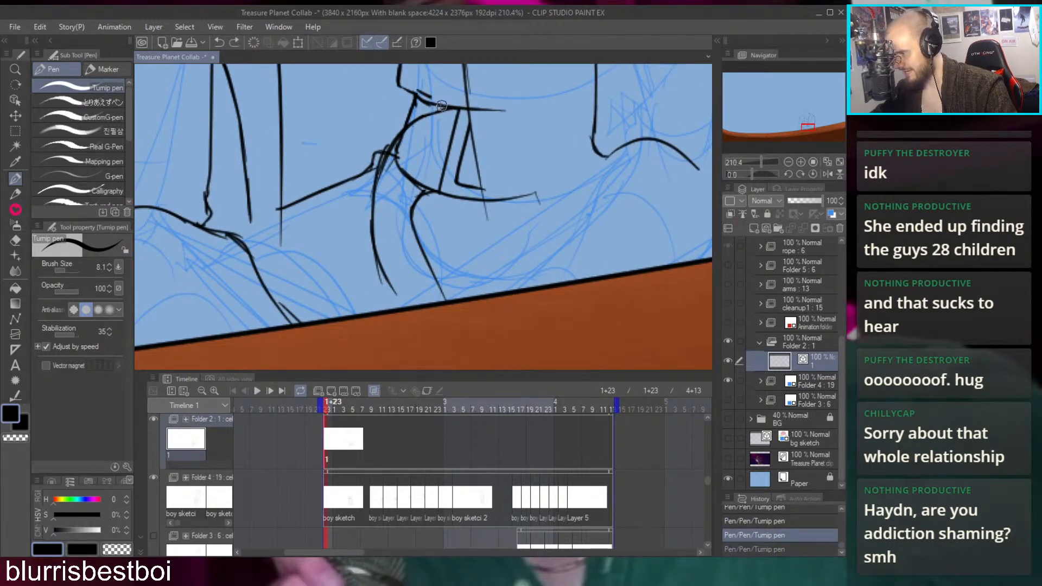
pyautogui.moveTo(419, 115); pyautogui.dragTo(371, 173)
pyautogui.moveTo(396, 132); pyautogui.dragTo(365, 217)
pyautogui.moveTo(381, 158); pyautogui.dragTo(366, 234)
pyautogui.moveTo(370, 198)
pyautogui.mouseDown()
pyautogui.moveTo(366, 230)
pyautogui.moveTo(384, 291)
pyautogui.mouseUp()
pyautogui.moveTo(365, 225); pyautogui.dragTo(393, 307)
pyautogui.moveTo(372, 255); pyautogui.dragTo(388, 296)
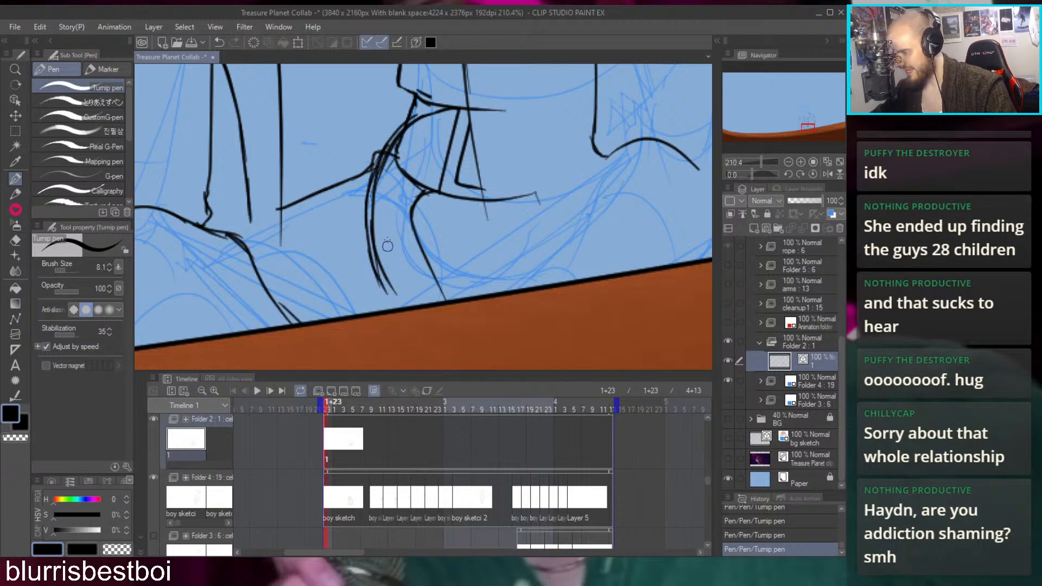
pyautogui.hotkey('ctrl', 'z')
# Erase the overlapping line ends where the shirt hem and belt edge cross the hanging strap
pyautogui.press('e')
pyautogui.moveTo(405, 133)
pyautogui.mouseDown()
pyautogui.moveTo(416, 182)
pyautogui.moveTo(434, 174)
pyautogui.mouseUp()
pyautogui.scroll(2, 479, 225)
pyautogui.scroll(-3, 480, 225)
pyautogui.scroll(3, 444, 280)
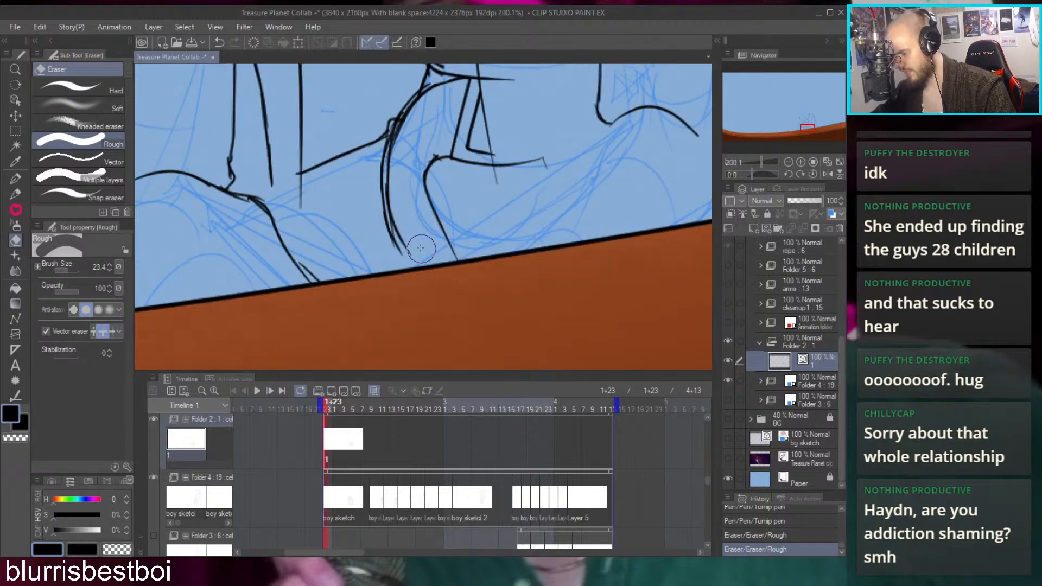
# Close the strap's lower end with a rounded tip resting on the railing and erase the overshoot
pyautogui.press('p')
pyautogui.scroll(3, 431, 270)
pyautogui.moveTo(386, 231); pyautogui.dragTo(440, 290)
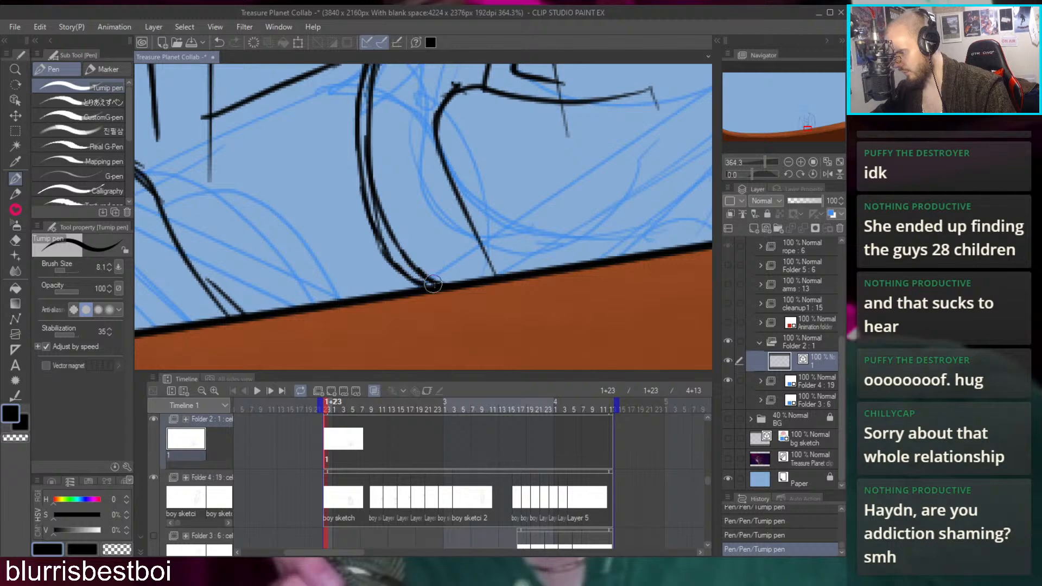
pyautogui.moveTo(510, 228)
pyautogui.mouseDown()
pyautogui.moveTo(462, 274)
pyautogui.moveTo(477, 290)
pyautogui.moveTo(467, 326)
pyautogui.mouseUp()
pyautogui.press('e')
pyautogui.moveTo(469, 293); pyautogui.dragTo(468, 310)
pyautogui.press('p')
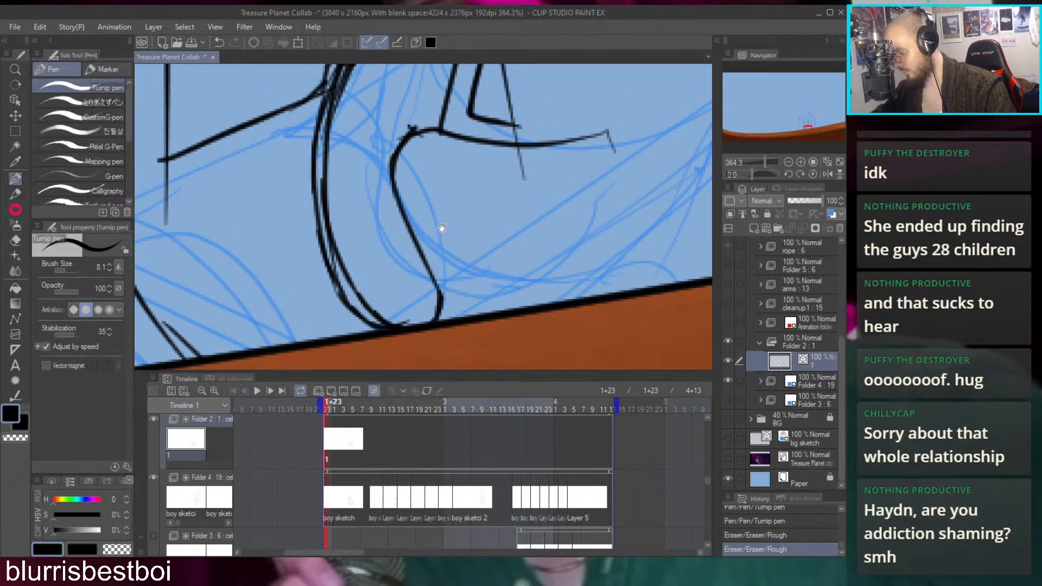
# Ink three small oval holes along the hanging strap
pyautogui.scroll(-3, 400, 260)
pyautogui.moveTo(419, 256); pyautogui.dragTo(416, 251)
pyautogui.moveTo(451, 220)
pyautogui.mouseDown()
pyautogui.moveTo(448, 232)
pyautogui.moveTo(441, 171)
pyautogui.mouseUp()
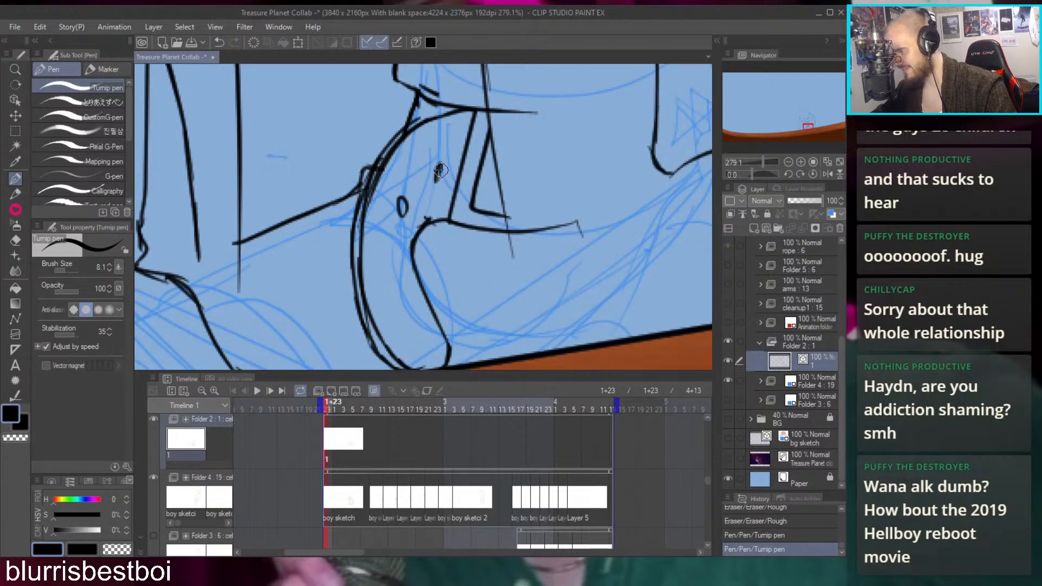
pyautogui.moveTo(401, 284)
pyautogui.mouseDown()
pyautogui.moveTo(389, 272)
pyautogui.moveTo(402, 285)
pyautogui.mouseUp()
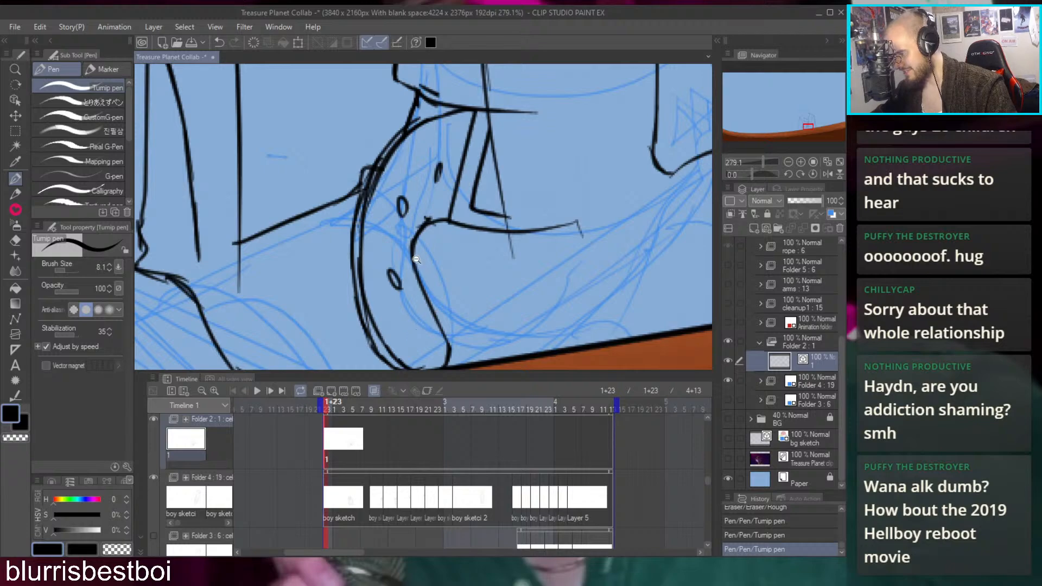
# Rework the buckle lines between the slanted belt line and the right-hand clothing edge with eraser and pen
pyautogui.scroll(-10, 423, 265)
pyautogui.scroll(10, 445, 253)
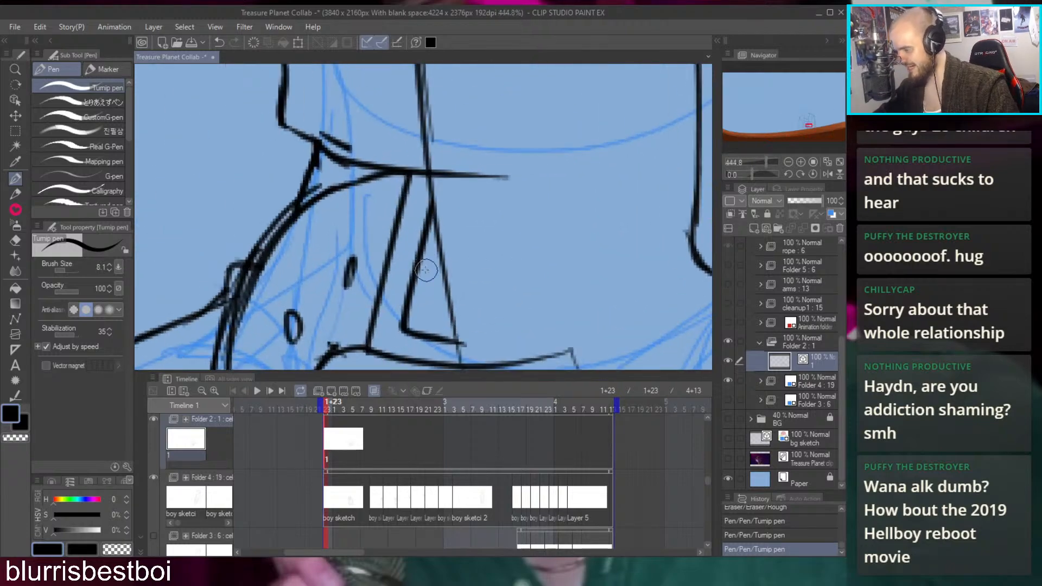
pyautogui.hotkey('ctrl', 'z')
pyautogui.moveTo(411, 270)
pyautogui.mouseDown()
pyautogui.moveTo(437, 247)
pyautogui.moveTo(410, 254)
pyautogui.moveTo(448, 296)
pyautogui.moveTo(414, 278)
pyautogui.moveTo(409, 242)
pyautogui.moveTo(437, 285)
pyautogui.moveTo(436, 253)
pyautogui.moveTo(421, 269)
pyautogui.moveTo(494, 288)
pyautogui.mouseUp()
pyautogui.hotkey('ctrl', 'z')
pyautogui.hotkey('ctrl', 'z')
pyautogui.press('e')
pyautogui.press('p')
pyautogui.moveTo(377, 290)
pyautogui.mouseDown()
pyautogui.moveTo(355, 320)
pyautogui.moveTo(374, 296)
pyautogui.moveTo(364, 284)
pyautogui.moveTo(418, 163)
pyautogui.mouseUp()
pyautogui.hotkey('ctrl', '0')
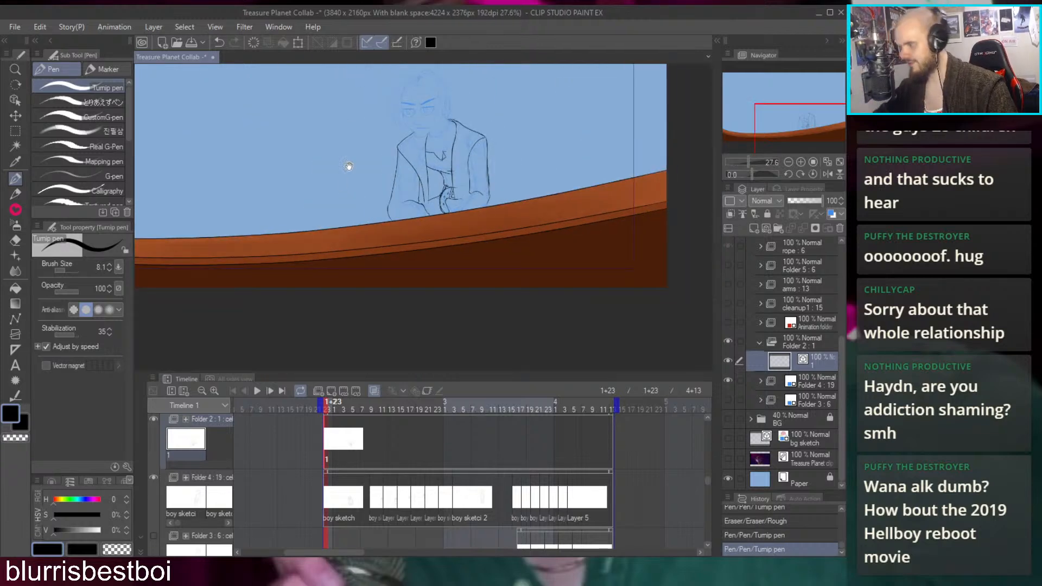
# Ink the right-hand jacket's lower hem rising from the bottom of its front edge to the sleeve
pyautogui.scroll(6, 349, 166)
pyautogui.moveTo(380, 287)
pyautogui.mouseDown()
pyautogui.moveTo(385, 304)
pyautogui.moveTo(394, 250)
pyautogui.moveTo(392, 270)
pyautogui.mouseUp()
pyautogui.hotkey('ctrl', 'z')
pyautogui.hotkey('ctrl', 'z')
pyautogui.hotkey('ctrl', 'z')
pyautogui.hotkey('ctrl', 'z')
pyautogui.moveTo(391, 269)
pyautogui.mouseDown()
pyautogui.moveTo(422, 257)
pyautogui.moveTo(478, 198)
pyautogui.moveTo(422, 259)
pyautogui.moveTo(502, 209)
pyautogui.mouseUp()
pyautogui.hotkey('ctrl', 'z')
pyautogui.hotkey('ctrl', 'z')
pyautogui.moveTo(390, 267)
pyautogui.mouseDown()
pyautogui.moveTo(462, 227)
pyautogui.moveTo(488, 194)
pyautogui.mouseUp()
pyautogui.moveTo(427, 228)
pyautogui.mouseDown()
pyautogui.moveTo(442, 279)
pyautogui.moveTo(421, 291)
pyautogui.mouseUp()
# Erase the stray lines around the belt and jacket front, and redraw the lower part of the right-hand clothing edge
pyautogui.press('e')
pyautogui.moveTo(407, 218); pyautogui.dragTo(408, 190)
pyautogui.moveTo(443, 288)
pyautogui.mouseDown()
pyautogui.moveTo(431, 271)
pyautogui.moveTo(404, 287)
pyautogui.mouseUp()
pyautogui.moveTo(414, 165); pyautogui.dragTo(428, 274)
pyautogui.moveTo(448, 126)
pyautogui.mouseDown()
pyautogui.moveTo(432, 235)
pyautogui.moveTo(406, 208)
pyautogui.moveTo(420, 221)
pyautogui.moveTo(386, 105)
pyautogui.moveTo(468, 266)
pyautogui.moveTo(405, 148)
pyautogui.moveTo(447, 263)
pyautogui.moveTo(479, 279)
pyautogui.moveTo(481, 239)
pyautogui.moveTo(441, 186)
pyautogui.moveTo(424, 270)
pyautogui.moveTo(421, 182)
pyautogui.moveTo(425, 212)
pyautogui.moveTo(455, 224)
pyautogui.moveTo(432, 255)
pyautogui.mouseUp()
pyautogui.press('p')
pyautogui.hotkey('ctrl', 'z')
pyautogui.moveTo(423, 142); pyautogui.dragTo(433, 254)
# Ink the small inner shapes of the belt buckle beside the right-hand clothing edge
pyautogui.scroll(2, 431, 204)
pyautogui.moveTo(427, 204)
pyautogui.mouseDown()
pyautogui.moveTo(437, 287)
pyautogui.moveTo(385, 130)
pyautogui.mouseUp()
pyautogui.moveTo(432, 166); pyautogui.dragTo(438, 206)
pyautogui.hotkey('ctrl', 'z')
pyautogui.hotkey('ctrl', 'z')
pyautogui.hotkey('ctrl', 'z')
pyautogui.moveTo(430, 147); pyautogui.dragTo(438, 199)
pyautogui.moveTo(439, 201); pyautogui.dragTo(414, 250)
pyautogui.hotkey('ctrl', 'z')
pyautogui.scroll(-3, 409, 253)
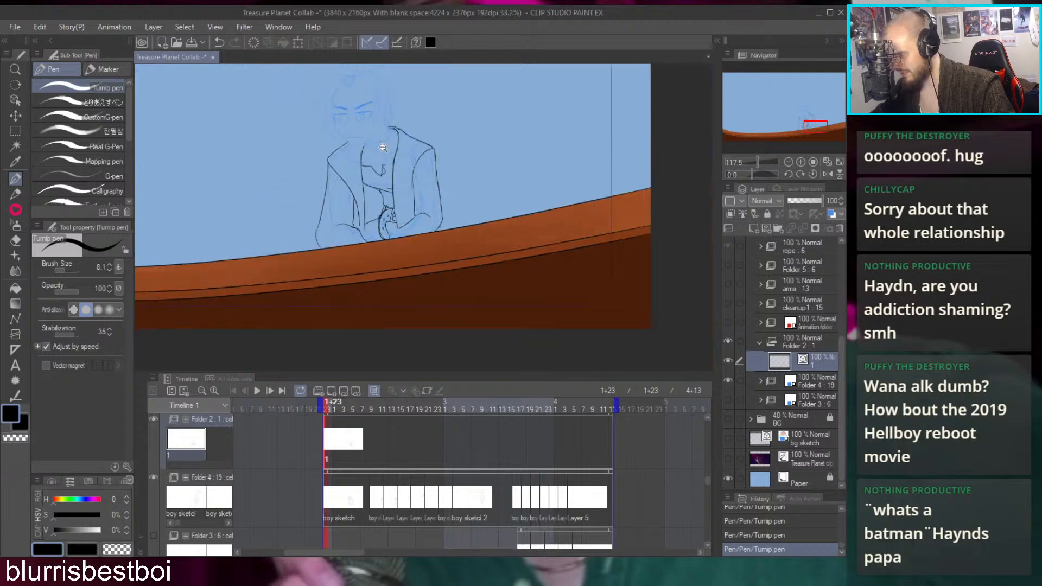
# Erase leftover line ends at the buckle and re-ink the short strokes there
pyautogui.scroll(2, 418, 258)
pyautogui.press('e')
pyautogui.moveTo(419, 260)
pyautogui.mouseDown()
pyautogui.moveTo(400, 239)
pyautogui.moveTo(394, 257)
pyautogui.moveTo(426, 243)
pyautogui.moveTo(441, 253)
pyautogui.mouseUp()
pyautogui.press('p')
pyautogui.hotkey('ctrl', 'z')
pyautogui.hotkey('ctrl', 'z')
pyautogui.scroll(-3, 407, 100)
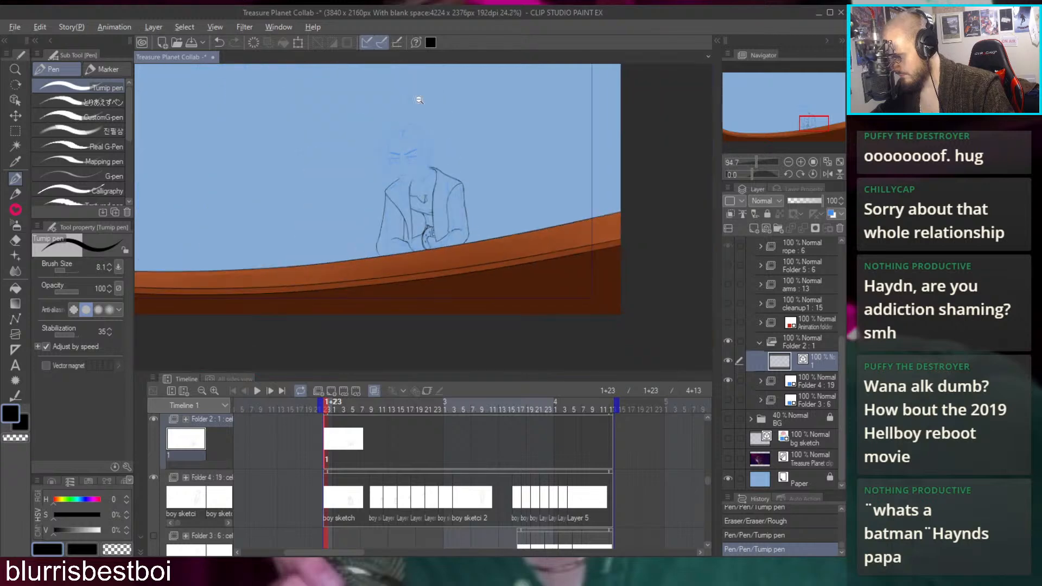
pyautogui.scroll(4, 516, 272)
pyautogui.scroll(-1, 442, 123)
pyautogui.scroll(-1, 442, 122)
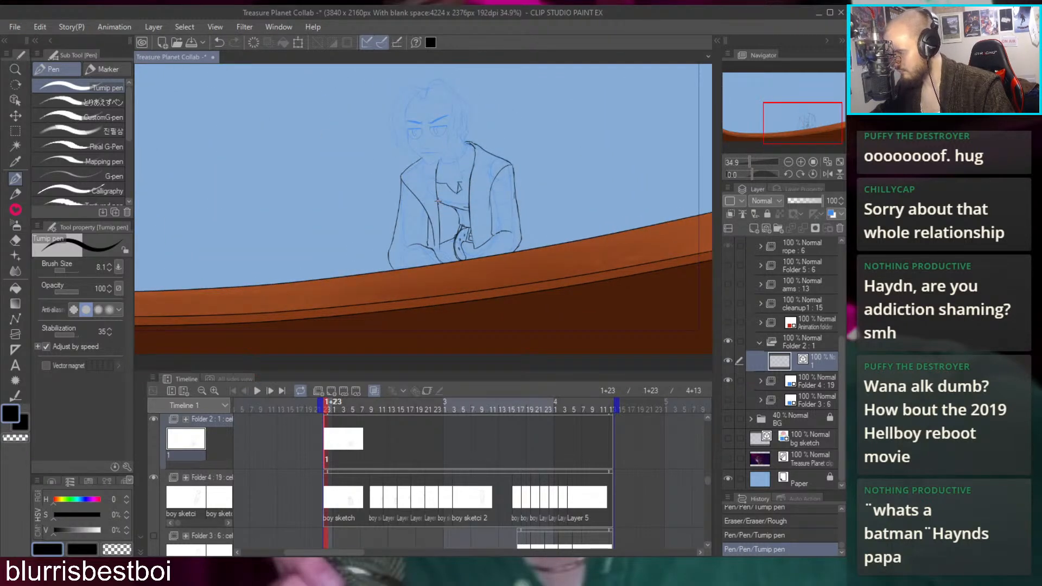
pyautogui.press('k')
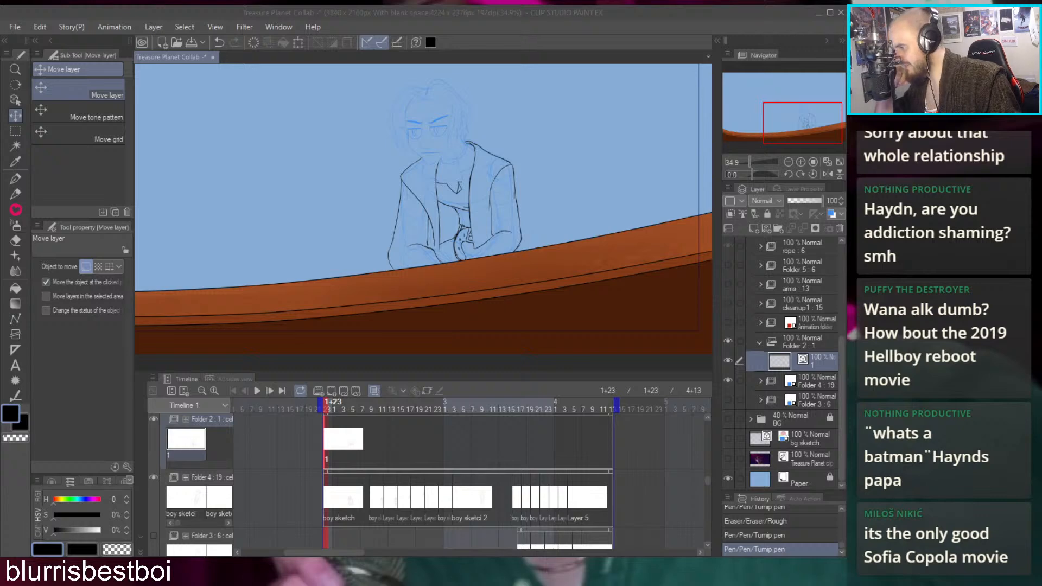
pyautogui.click(581, 165)
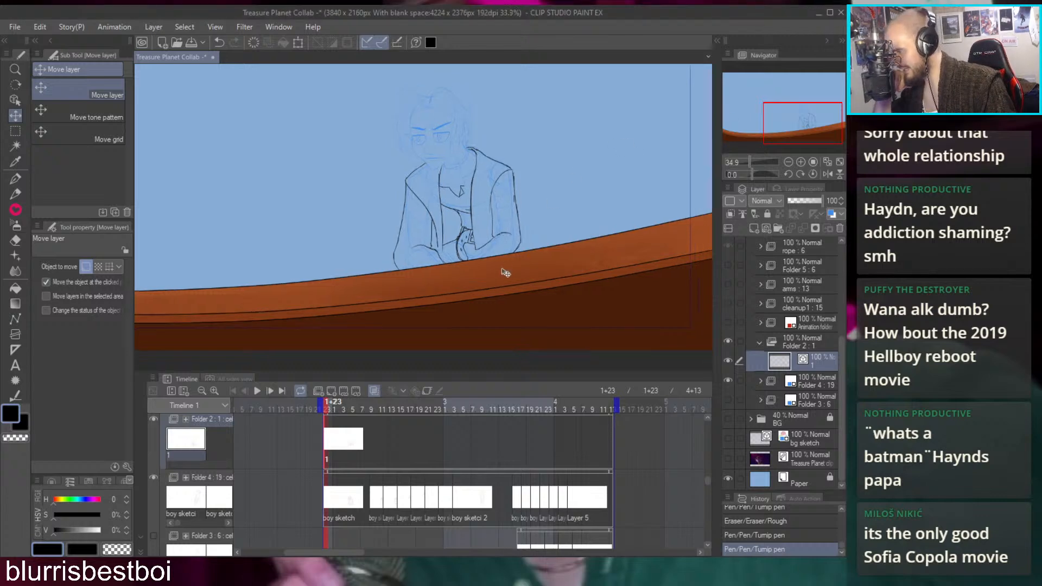
pyautogui.scroll(3, 505, 273)
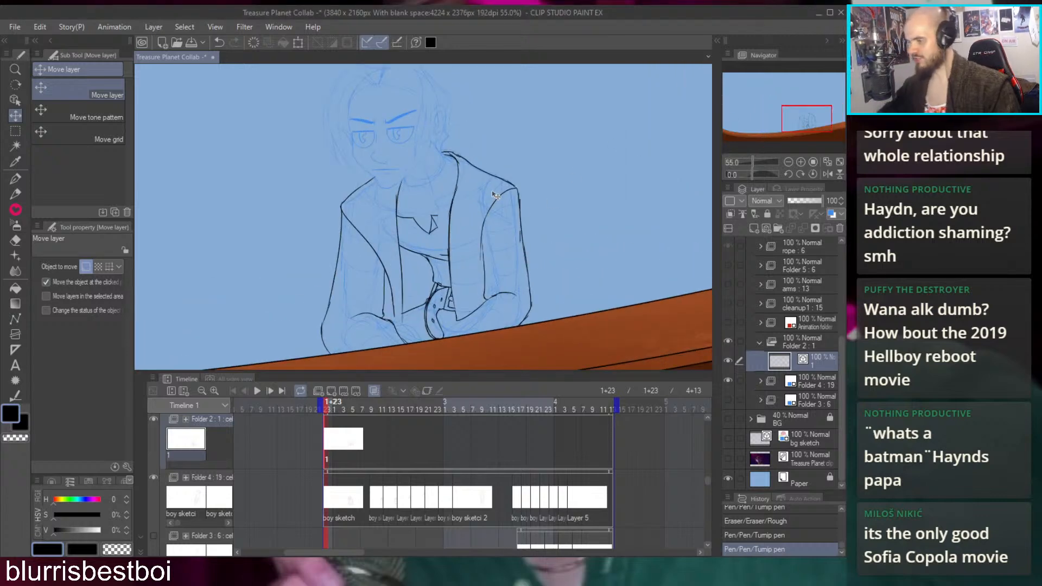
pyautogui.moveTo(496, 195); pyautogui.dragTo(534, 213)
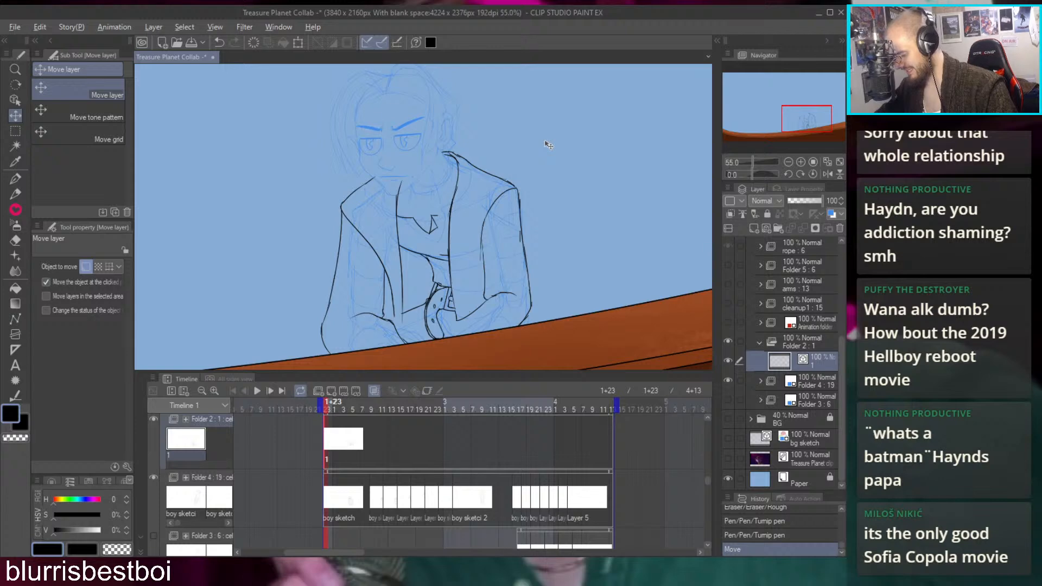
pyautogui.hotkey('ctrl', 'z')
pyautogui.press('p')
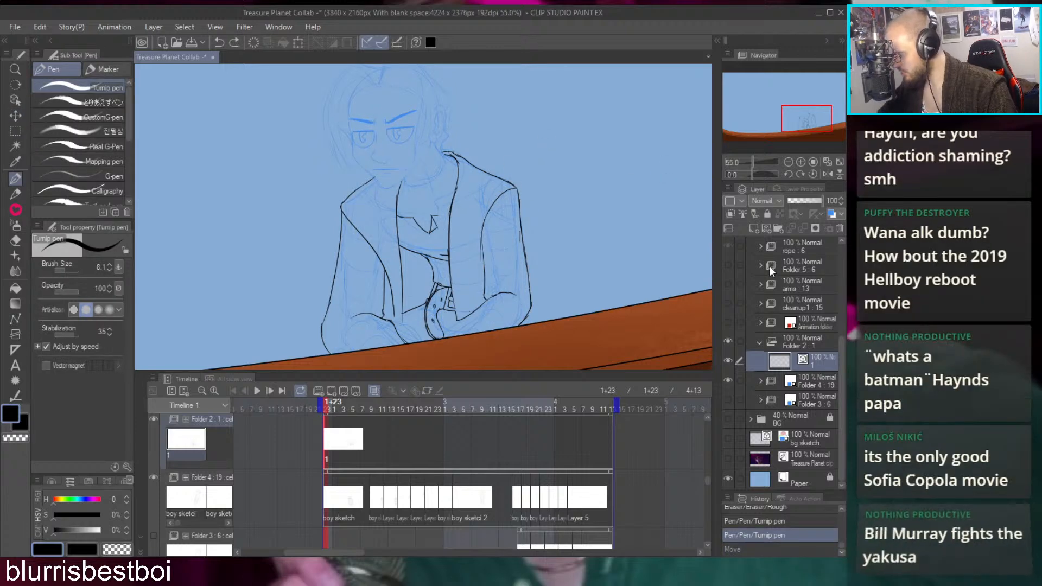
# Ink the shirt neckline from the centre fold to the right-hand clothing edge, with a second collar line above it
pyautogui.moveTo(420, 216)
pyautogui.mouseDown()
pyautogui.moveTo(487, 219)
pyautogui.moveTo(456, 245)
pyautogui.moveTo(518, 202)
pyautogui.mouseUp()
pyautogui.hotkey('ctrl', 'z')
pyautogui.moveTo(428, 246); pyautogui.dragTo(522, 203)
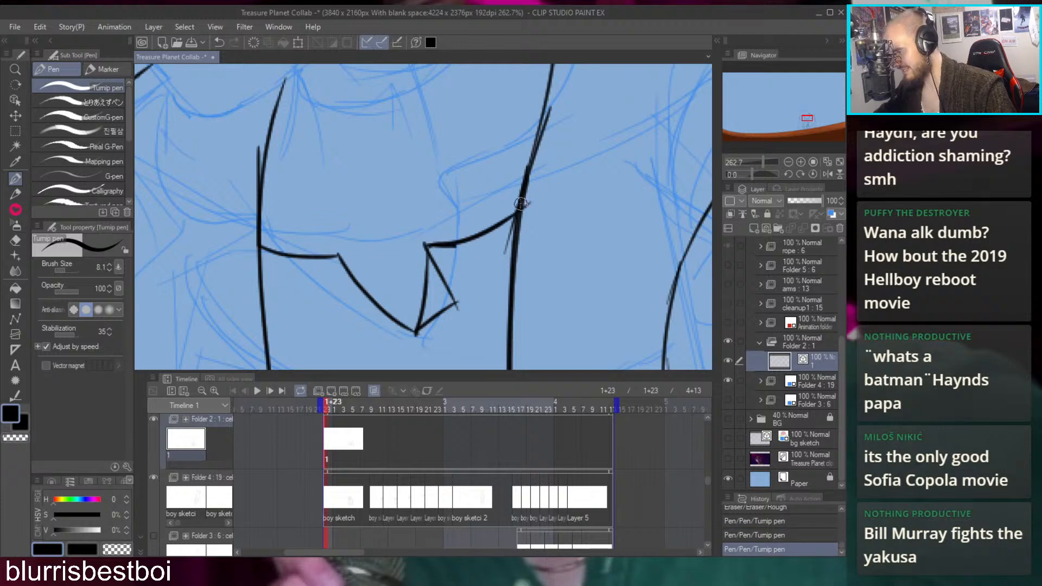
pyautogui.hotkey('ctrl', 'z')
pyautogui.moveTo(427, 245); pyautogui.dragTo(517, 215)
pyautogui.moveTo(519, 200)
pyautogui.mouseDown()
pyautogui.moveTo(484, 136)
pyautogui.moveTo(517, 217)
pyautogui.moveTo(433, 265)
pyautogui.moveTo(472, 244)
pyautogui.moveTo(447, 258)
pyautogui.moveTo(425, 293)
pyautogui.mouseUp()
pyautogui.hotkey('ctrl', 'z')
pyautogui.hotkey('ctrl', 'z')
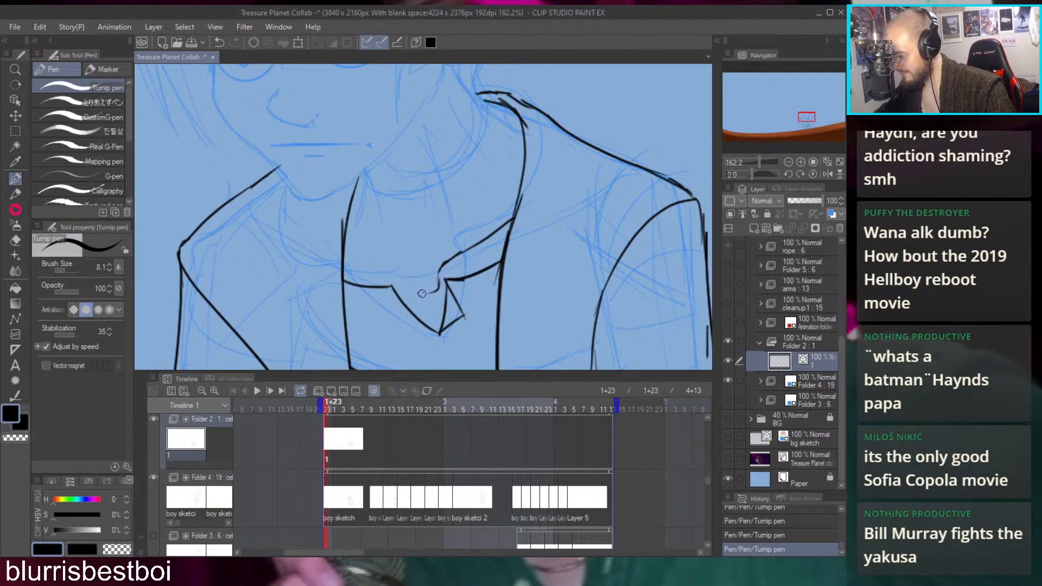
# Ink the upper collar line from the left-hand clothing edge to the centre, and the line down the neck
pyautogui.moveTo(353, 271)
pyautogui.mouseDown()
pyautogui.moveTo(390, 267)
pyautogui.moveTo(485, 300)
pyautogui.mouseUp()
pyautogui.hotkey('ctrl', 'z')
pyautogui.hotkey('ctrl', 'z')
pyautogui.hotkey('ctrl', 'z')
pyautogui.scroll(-5, 423, 286)
pyautogui.scroll(4, 489, 230)
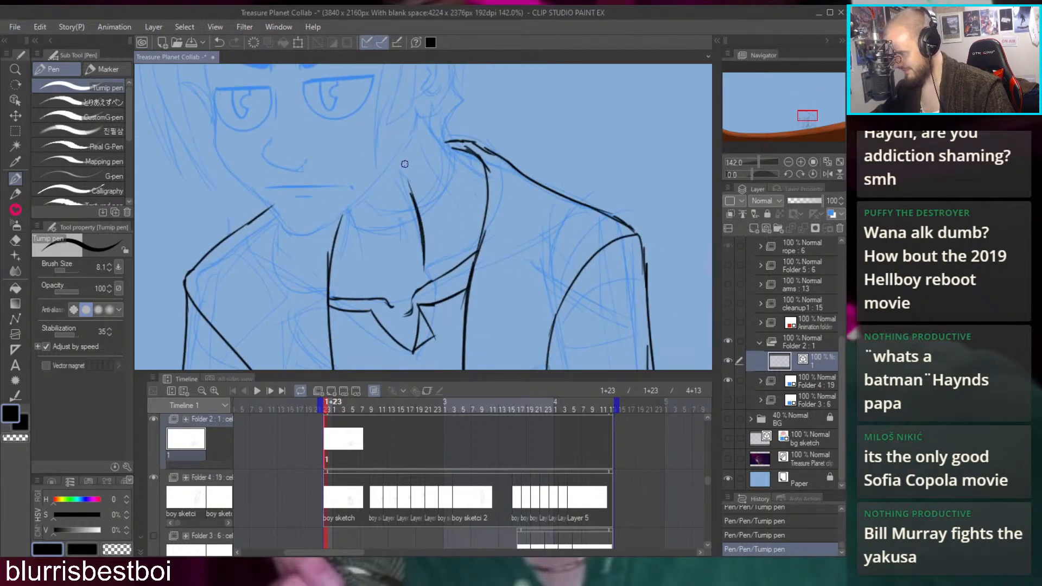
pyautogui.moveTo(405, 163); pyautogui.dragTo(470, 230)
pyautogui.scroll(-6, 477, 259)
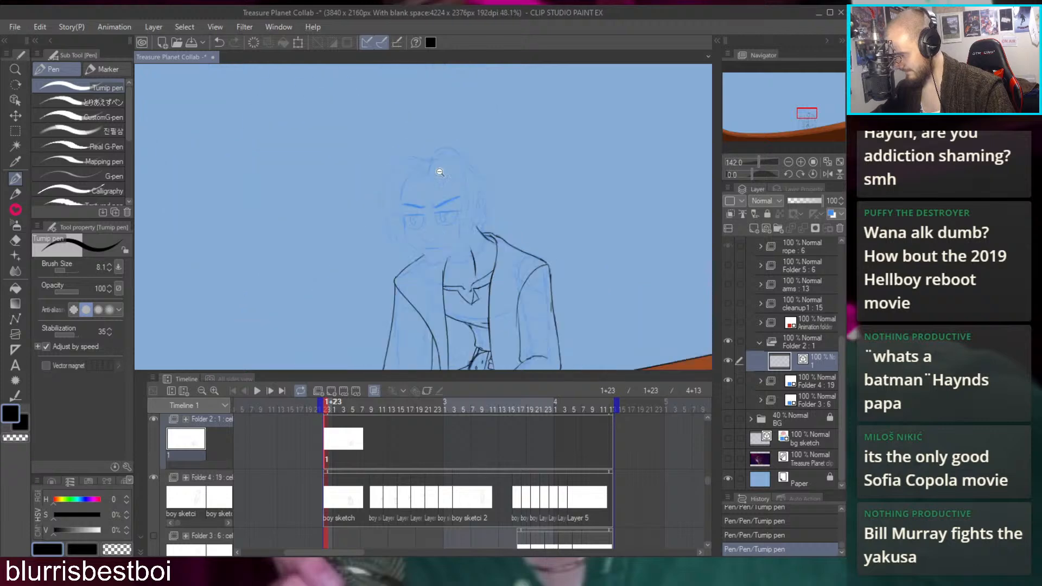
# Ink short pointed strokes below the chin at the top of the left-hand clothing edge
pyautogui.scroll(5, 477, 259)
pyautogui.moveTo(445, 227); pyautogui.dragTo(472, 272)
pyautogui.moveTo(443, 228); pyautogui.dragTo(441, 266)
pyautogui.scroll(-5, 455, 196)
pyautogui.scroll(3, 528, 204)
# Ink the joining strokes at the bottom of the left-hand jacket front beside the sleeve cuff
pyautogui.moveTo(526, 268); pyautogui.dragTo(448, 229)
pyautogui.scroll(4, 449, 229)
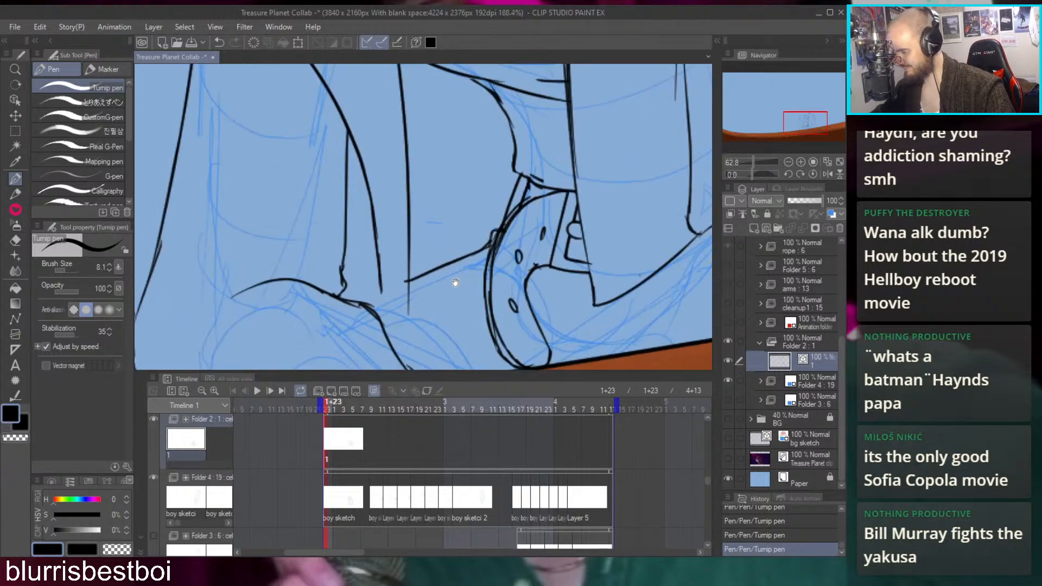
pyautogui.moveTo(400, 262)
pyautogui.mouseDown()
pyautogui.moveTo(386, 284)
pyautogui.moveTo(380, 273)
pyautogui.moveTo(339, 268)
pyautogui.moveTo(384, 284)
pyautogui.mouseUp()
pyautogui.scroll(-6, 423, 241)
pyautogui.scroll(3, 478, 215)
pyautogui.moveTo(489, 228); pyautogui.dragTo(539, 263)
pyautogui.scroll(8, 539, 262)
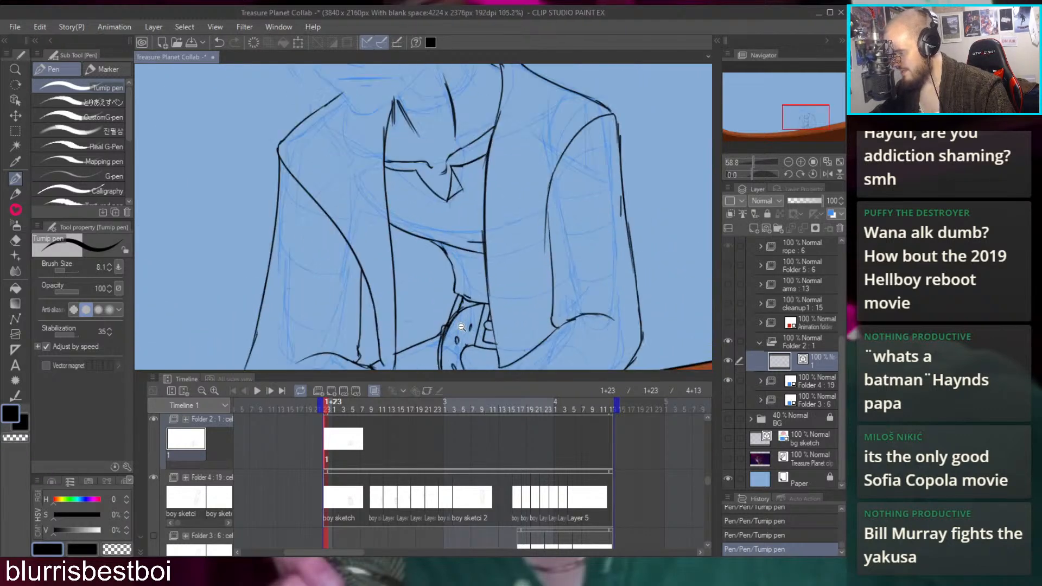
pyautogui.moveTo(358, 353); pyautogui.dragTo(416, 301)
pyautogui.scroll(-10, 416, 301)
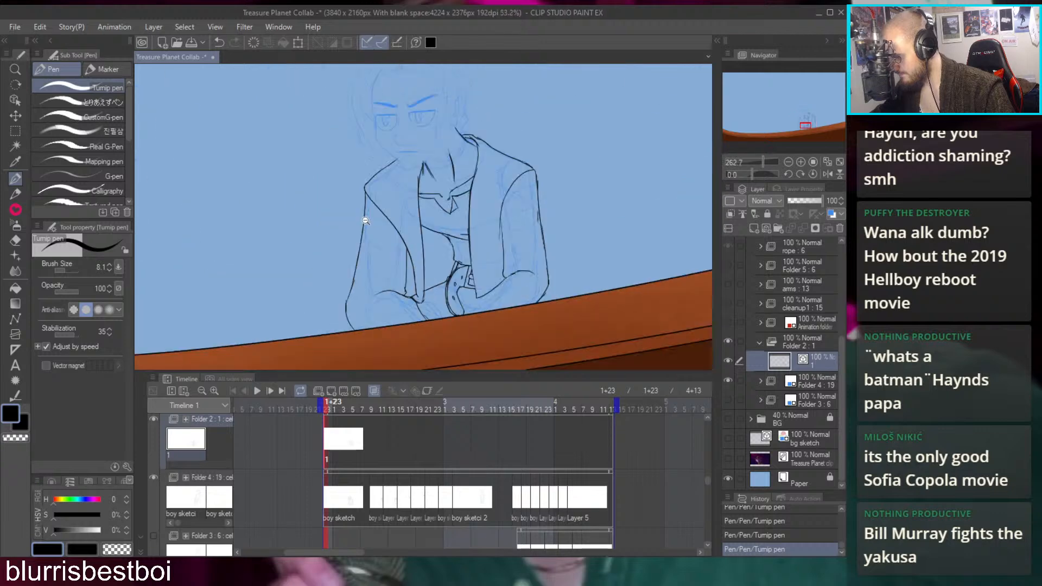
# Erase and re-ink the right-hand clothing edge where the lower shirt line meets it
pyautogui.scroll(4, 539, 215)
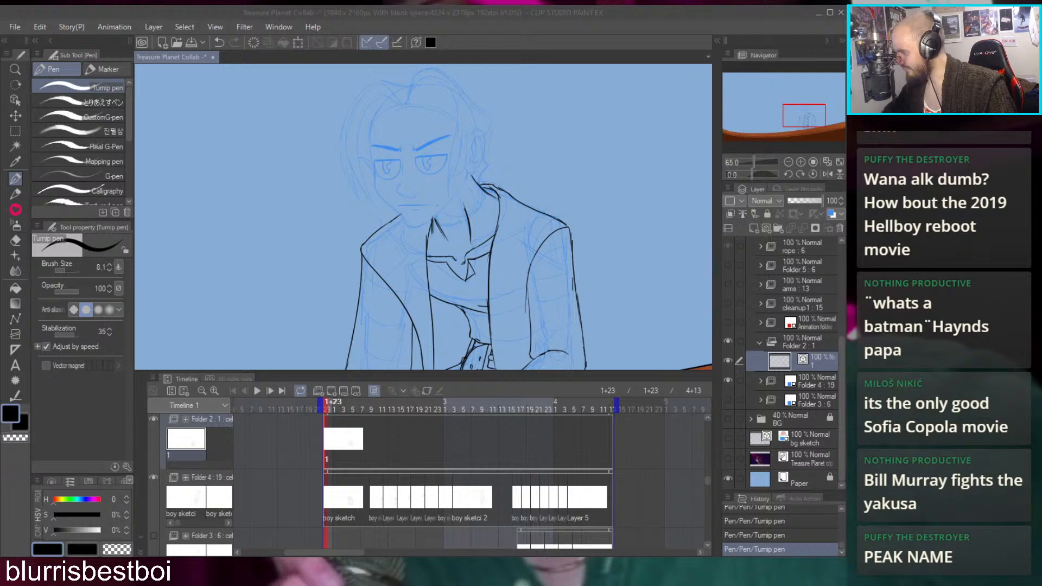
pyautogui.scroll(-2, 460, 74)
pyautogui.scroll(3, 461, 74)
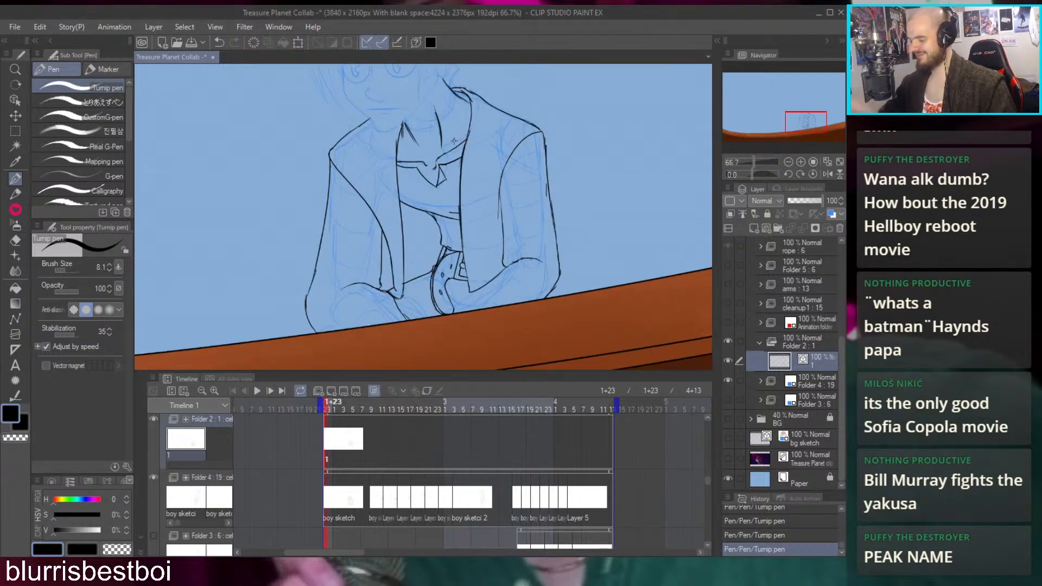
pyautogui.scroll(5, 455, 157)
pyautogui.scroll(2, 467, 294)
pyautogui.press('e')
pyautogui.moveTo(440, 283)
pyautogui.mouseDown()
pyautogui.moveTo(469, 243)
pyautogui.moveTo(432, 254)
pyautogui.moveTo(464, 252)
pyautogui.mouseUp()
pyautogui.hotkey('ctrl', 'z')
pyautogui.press('p')
pyautogui.hotkey('ctrl', 'z')
pyautogui.hotkey('ctrl', 'z')
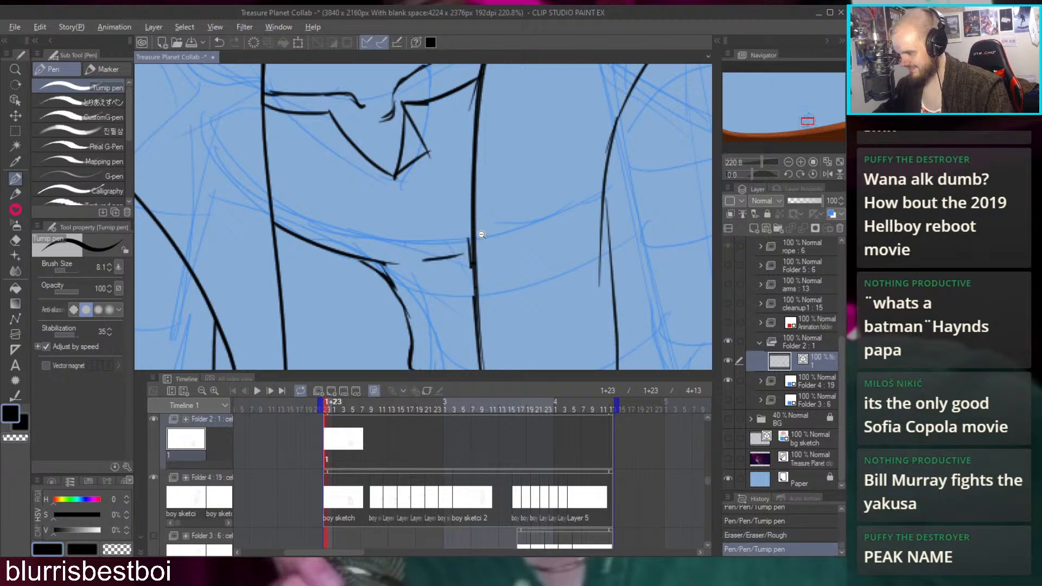
# Study the face and hair on the Jim.png character reference, close it and return to the Treasure Planet Collab drawing
pyautogui.scroll(-8, 481, 234)
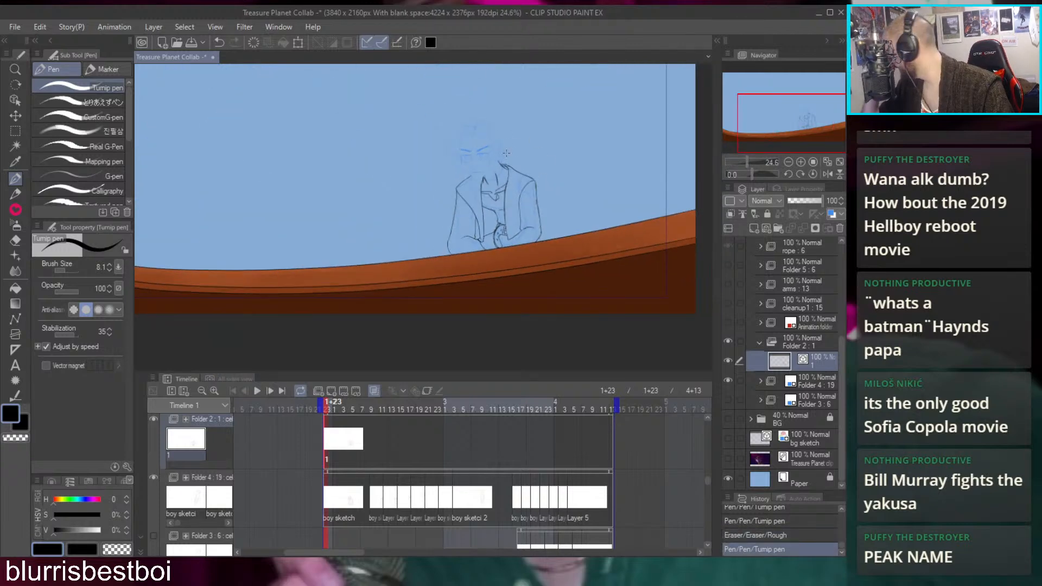
pyautogui.scroll(5, 558, 228)
pyautogui.scroll(-6, 540, 154)
pyautogui.scroll(7, 525, 234)
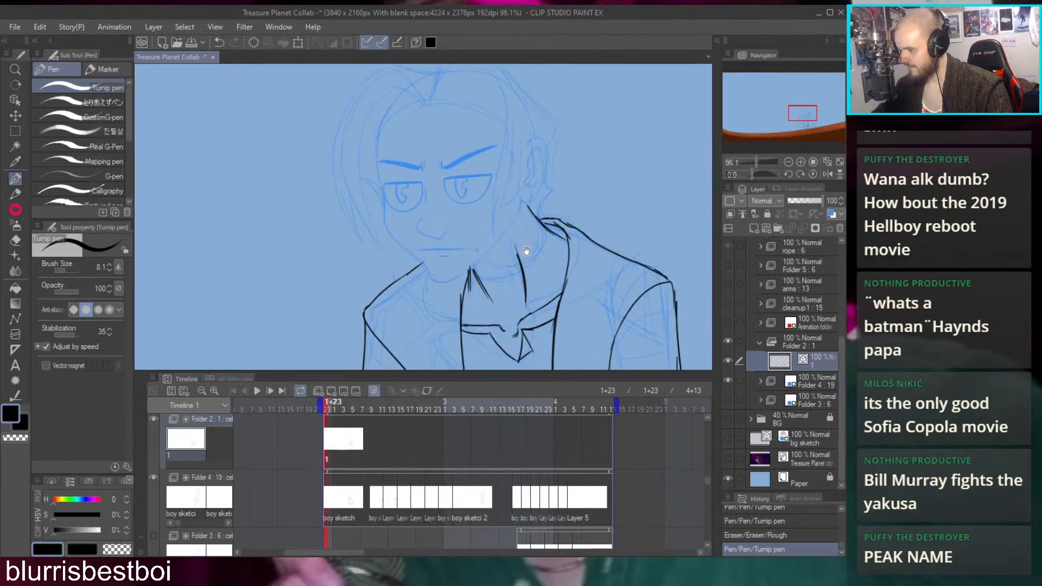
pyautogui.moveTo(512, 221); pyautogui.dragTo(508, 239)
pyautogui.scroll(1, 511, 233)
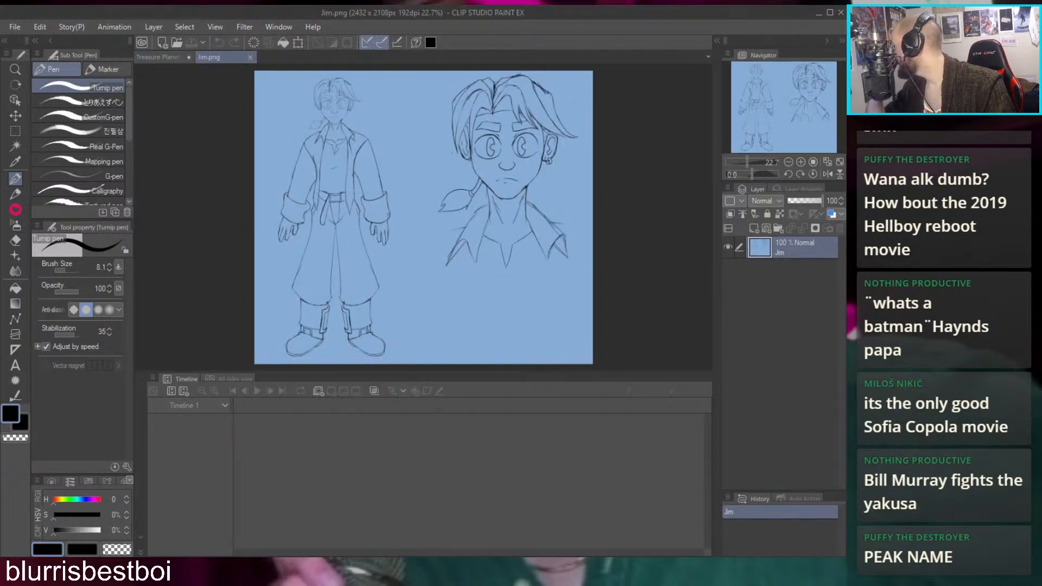
pyautogui.hotkey('ctrl', 'w')
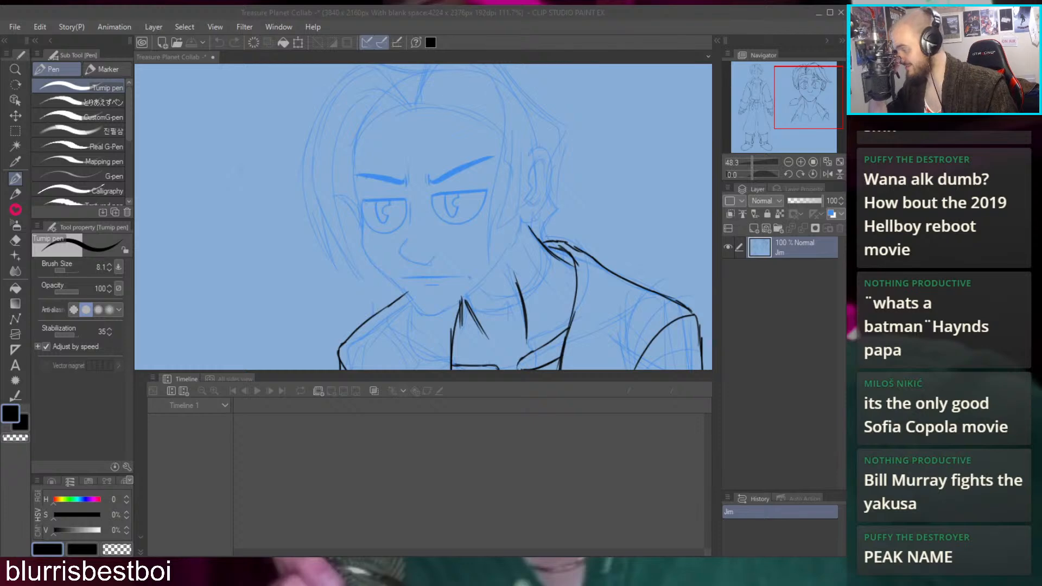
pyautogui.hotkey('alt', 'Tab')
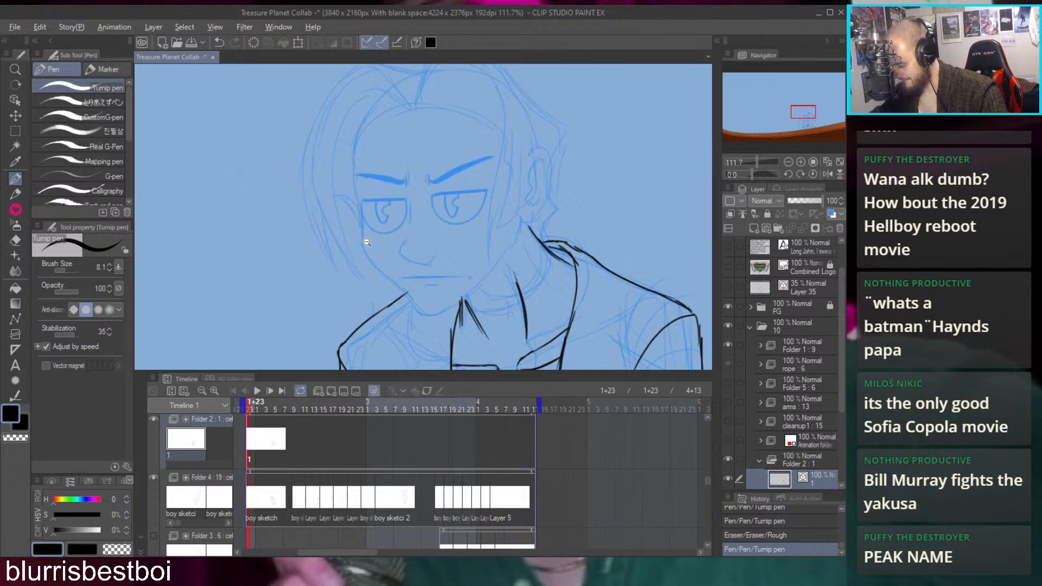
# Ink the jawline from the left-hand cheek around the chin and up to below the right-hand ear
pyautogui.scroll(2, 365, 234)
pyautogui.moveTo(354, 180)
pyautogui.mouseDown()
pyautogui.moveTo(368, 266)
pyautogui.moveTo(442, 325)
pyautogui.moveTo(392, 278)
pyautogui.moveTo(417, 284)
pyautogui.moveTo(403, 285)
pyautogui.moveTo(436, 272)
pyautogui.moveTo(487, 224)
pyautogui.moveTo(519, 163)
pyautogui.mouseUp()
pyautogui.moveTo(499, 211); pyautogui.dragTo(527, 152)
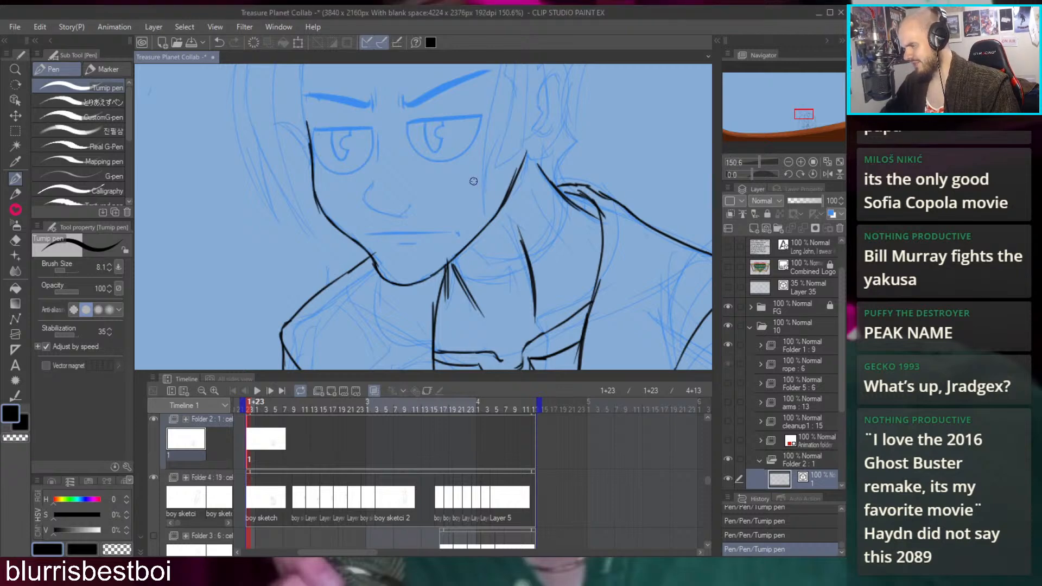
# Try joining the jawline to the neck below the ear, and ink a short stroke at the top of the ear
pyautogui.scroll(5, 475, 179)
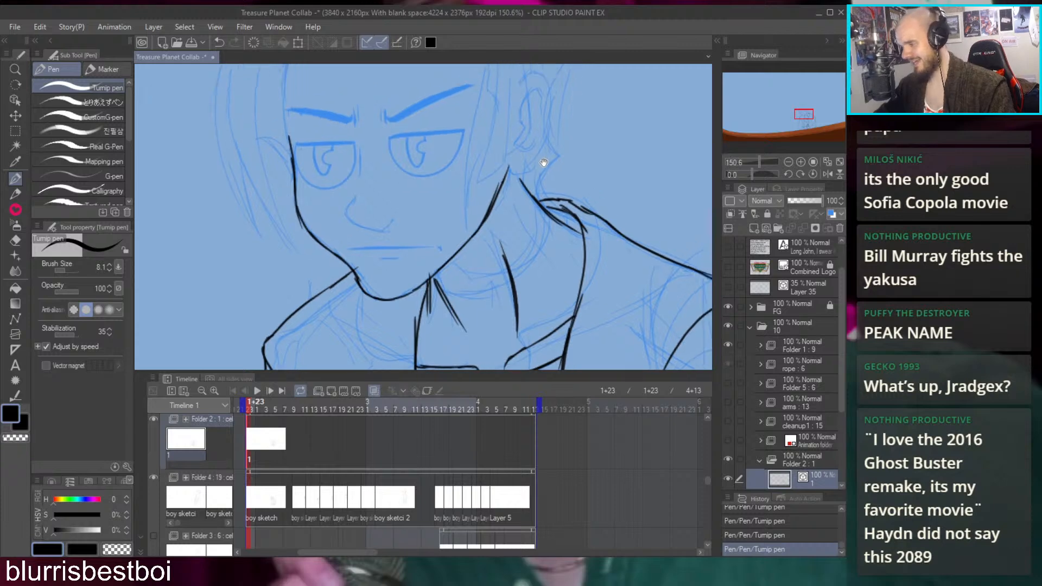
pyautogui.scroll(-3, 476, 204)
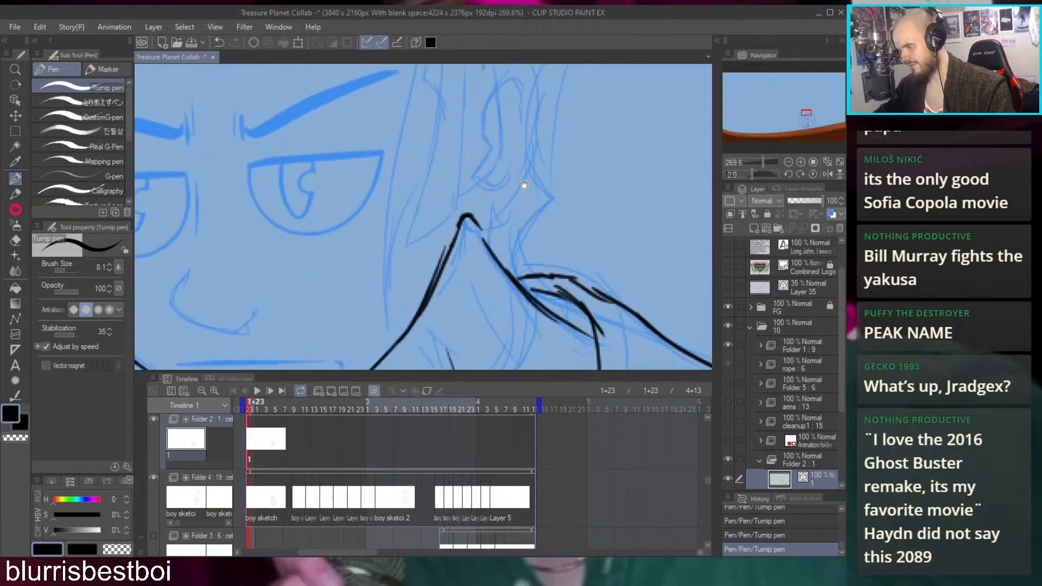
pyautogui.hotkey('ctrl', 'z')
pyautogui.hotkey('ctrl', 'z')
pyautogui.hotkey('ctrl', 'y')
pyautogui.hotkey('ctrl', 'y')
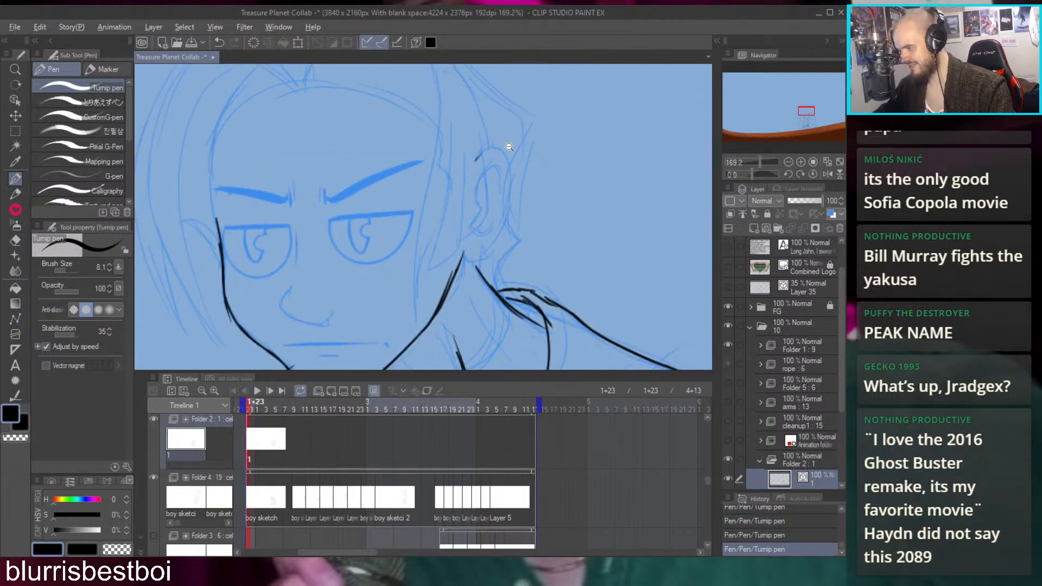
pyautogui.scroll(-3, 507, 131)
pyautogui.scroll(2, 483, 150)
pyautogui.moveTo(507, 182); pyautogui.dragTo(489, 201)
pyautogui.scroll(-3, 489, 200)
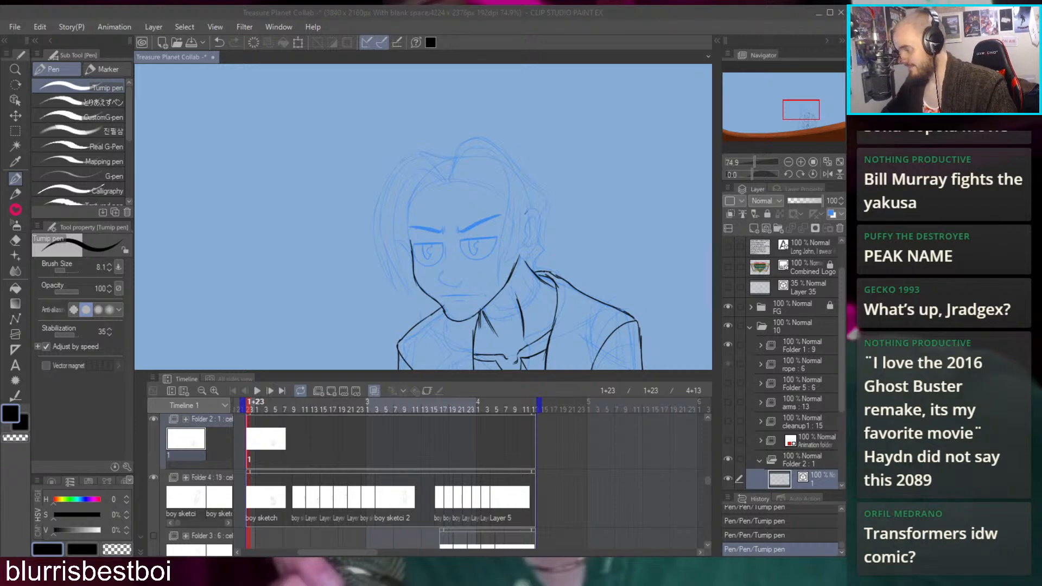
# Ink the mouth as one long horizontal line with a small corner mark and a short lower-lip line beneath it
pyautogui.click(802, 208)
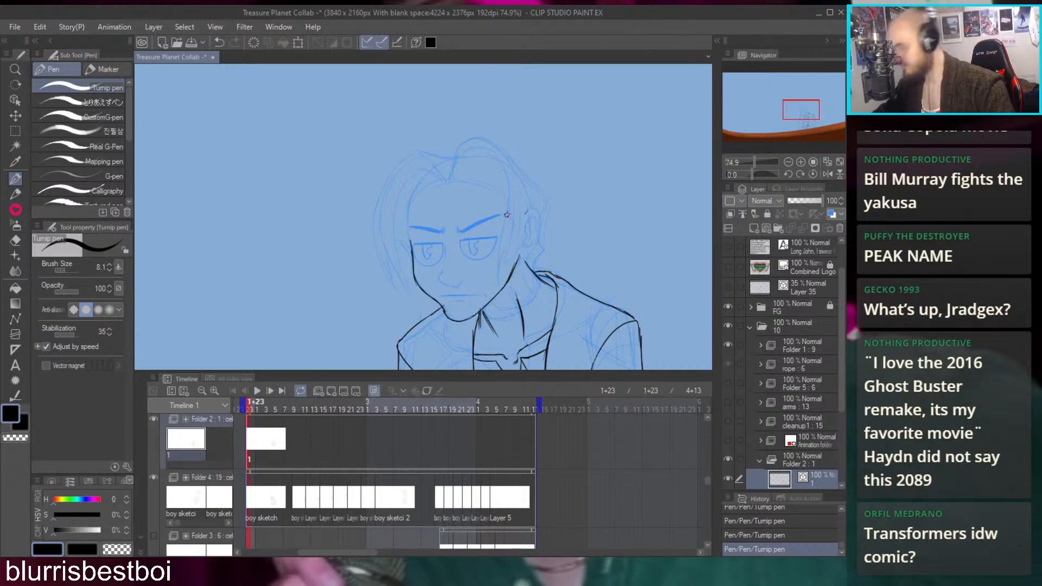
pyautogui.moveTo(516, 207); pyautogui.dragTo(541, 189)
pyautogui.moveTo(421, 241); pyautogui.dragTo(494, 91)
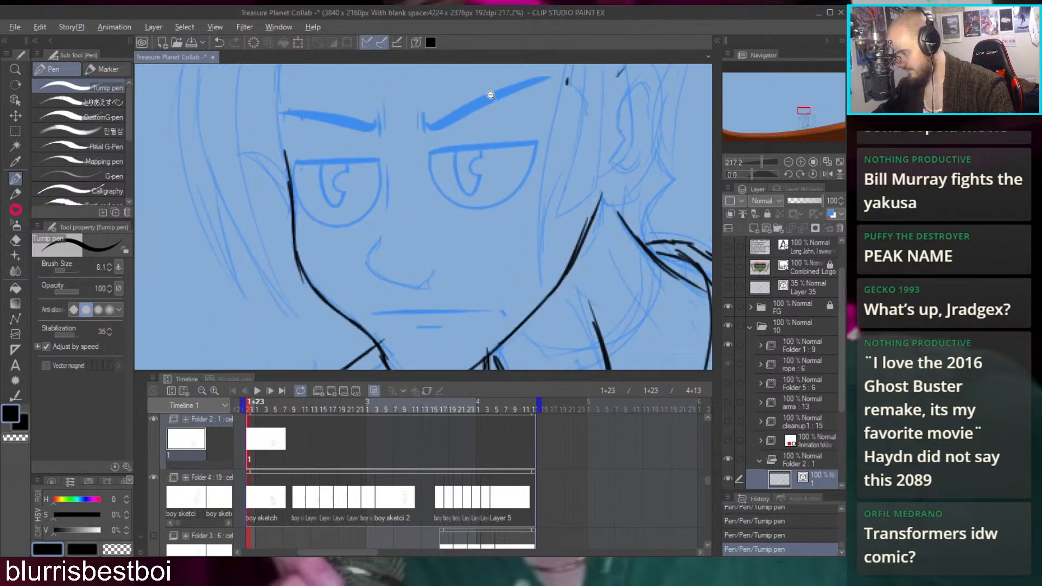
pyautogui.moveTo(476, 166); pyautogui.dragTo(476, 167)
pyautogui.hotkey('ctrl', 'z')
pyautogui.moveTo(435, 304)
pyautogui.mouseDown()
pyautogui.moveTo(426, 256)
pyautogui.moveTo(380, 208)
pyautogui.mouseUp()
pyautogui.moveTo(305, 241); pyautogui.dragTo(519, 235)
pyautogui.hotkey('ctrl', 'z')
pyautogui.hotkey('ctrl', 'z')
pyautogui.moveTo(304, 240)
pyautogui.mouseDown()
pyautogui.moveTo(511, 243)
pyautogui.moveTo(530, 233)
pyautogui.mouseUp()
pyautogui.moveTo(422, 264)
pyautogui.mouseDown()
pyautogui.moveTo(470, 263)
pyautogui.moveTo(454, 261)
pyautogui.mouseUp()
pyautogui.hotkey('ctrl', 'z')
pyautogui.hotkey('ctrl', 'z')
# Ink the curved lower outline of the nose above the mouth, following the sketch
pyautogui.moveTo(479, 217); pyautogui.dragTo(518, 289)
pyautogui.moveTo(418, 207)
pyautogui.mouseDown()
pyautogui.moveTo(398, 245)
pyautogui.moveTo(450, 278)
pyautogui.mouseUp()
pyautogui.hotkey('ctrl', 'z')
pyautogui.hotkey('ctrl', 'z')
pyautogui.moveTo(398, 243); pyautogui.dragTo(438, 272)
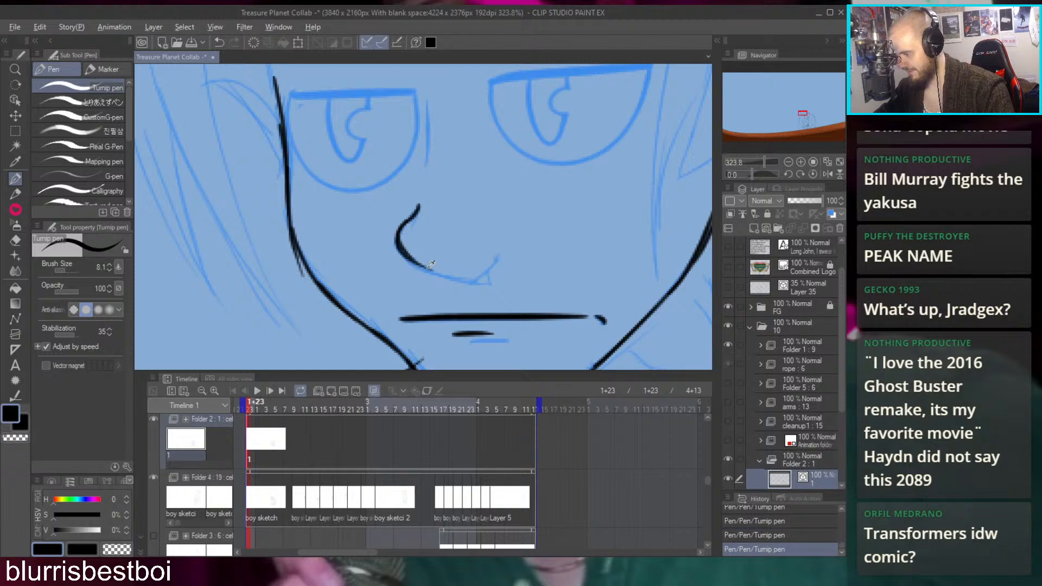
pyautogui.hotkey('ctrl', 'z')
pyautogui.moveTo(395, 241); pyautogui.dragTo(446, 274)
pyautogui.hotkey('ctrl', 'z')
pyautogui.hotkey('ctrl', 'z')
pyautogui.moveTo(399, 245)
pyautogui.mouseDown()
pyautogui.moveTo(425, 267)
pyautogui.moveTo(403, 255)
pyautogui.moveTo(470, 279)
pyautogui.moveTo(508, 251)
pyautogui.mouseUp()
# Ink a short vertical line for the nose bridge beside the left-hand eye
pyautogui.scroll(3, 510, 267)
pyautogui.moveTo(447, 258)
pyautogui.mouseDown()
pyautogui.moveTo(439, 145)
pyautogui.moveTo(450, 229)
pyautogui.moveTo(449, 190)
pyautogui.mouseUp()
pyautogui.hotkey('ctrl', 'z')
pyautogui.scroll(-5, 489, 182)
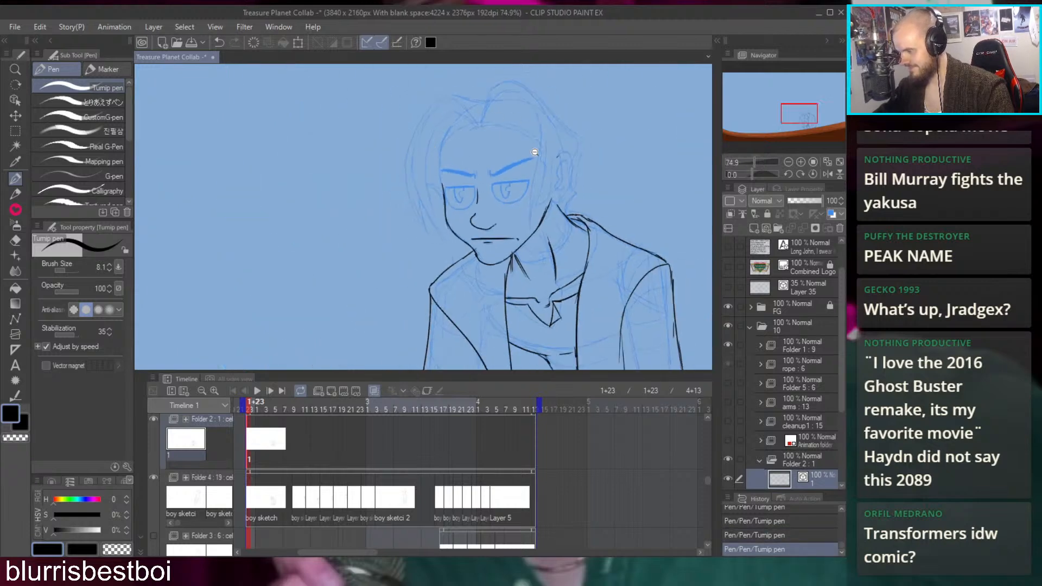
pyautogui.scroll(4, 527, 192)
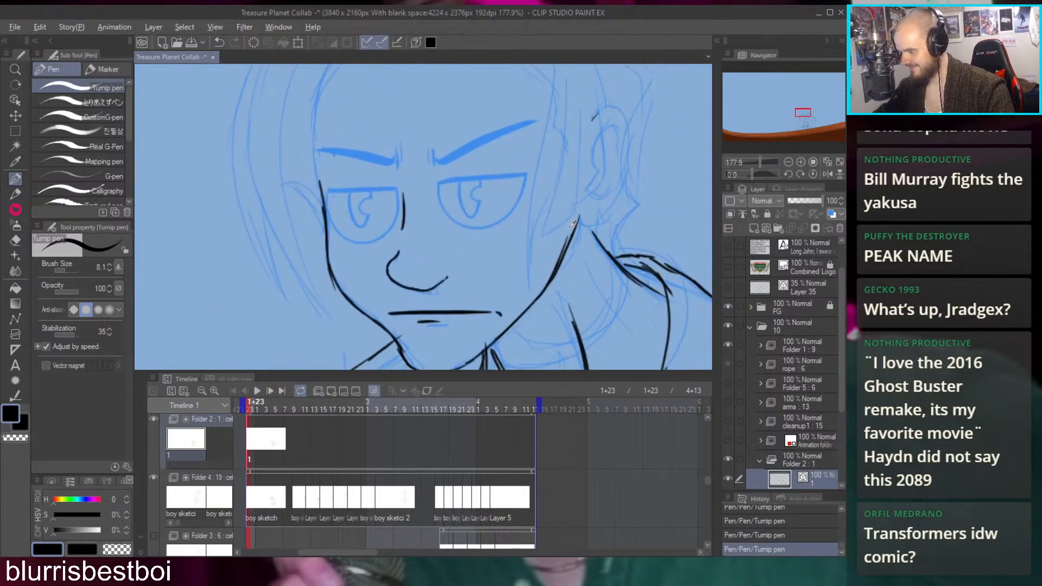
pyautogui.hotkey('ctrl', 'z')
pyautogui.hotkey('ctrl', 'z')
pyautogui.hotkey('ctrl', 'y')
pyautogui.hotkey('ctrl', 'y')
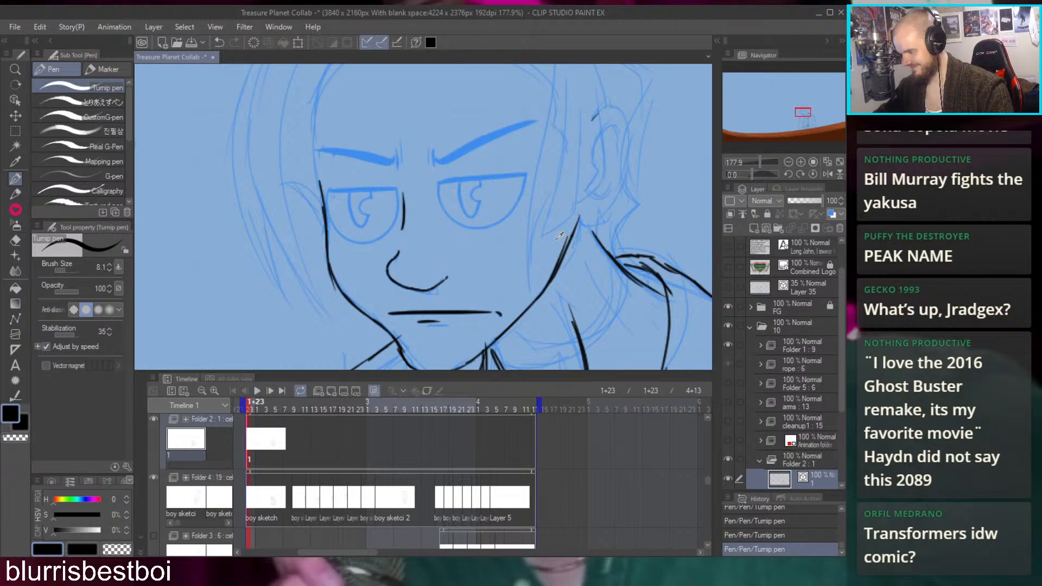
# Ink the left-hand side of the face from the cheek past the eyebrow to the start of the hairline
pyautogui.moveTo(431, 190); pyautogui.dragTo(431, 226)
pyautogui.moveTo(376, 160); pyautogui.dragTo(430, 198)
pyautogui.moveTo(376, 229); pyautogui.dragTo(435, 233)
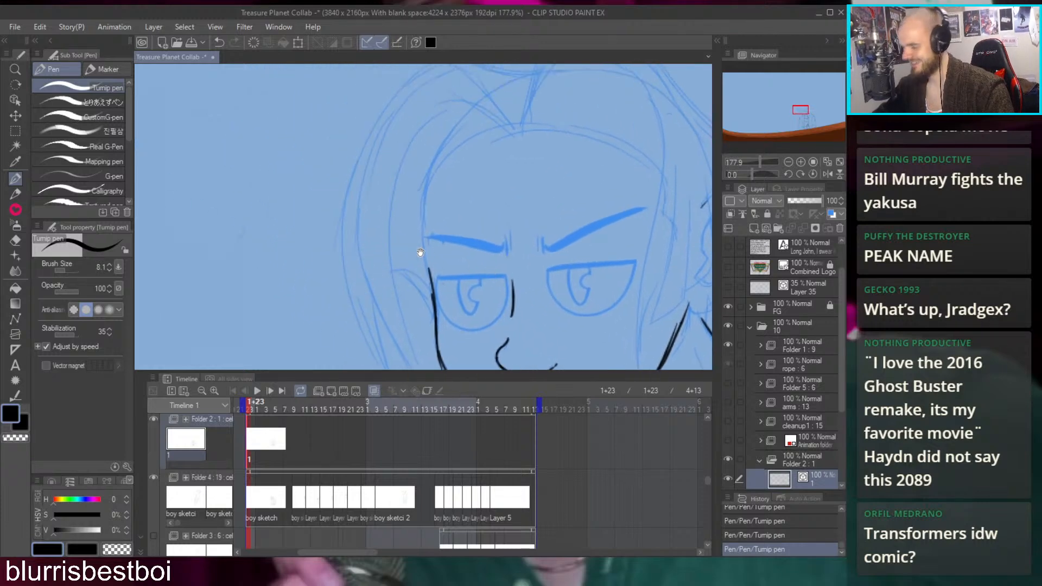
pyautogui.moveTo(433, 283); pyautogui.dragTo(419, 198)
pyautogui.hotkey('ctrl', 'z')
pyautogui.moveTo(433, 285)
pyautogui.mouseDown()
pyautogui.moveTo(420, 235)
pyautogui.moveTo(444, 153)
pyautogui.mouseUp()
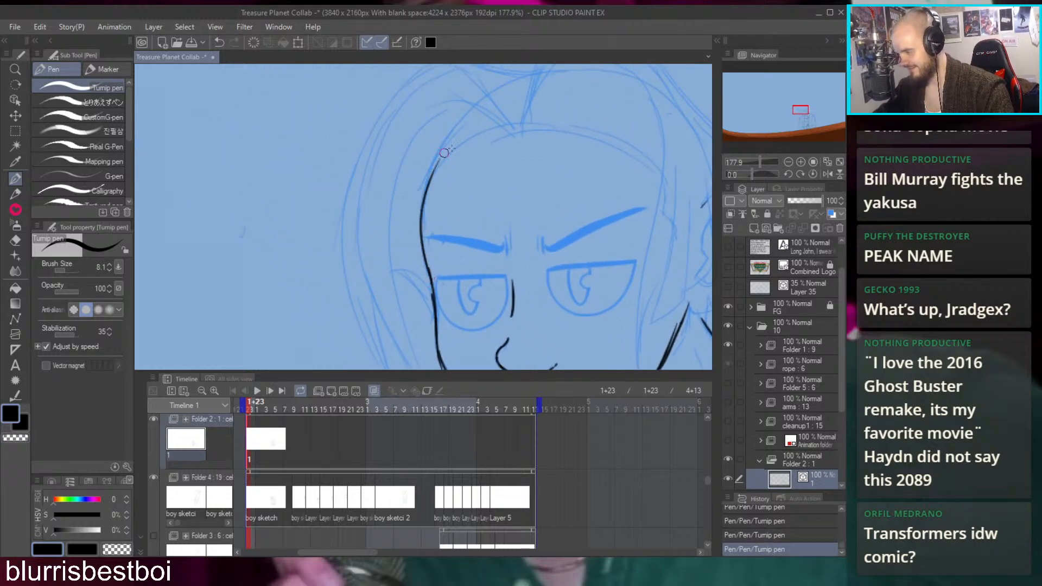
# Try inking the hairline arc over the forehead at the sketched height, from the left-hand temple to the right-hand temple
pyautogui.moveTo(421, 215)
pyautogui.mouseDown()
pyautogui.moveTo(494, 130)
pyautogui.moveTo(436, 170)
pyautogui.moveTo(495, 128)
pyautogui.mouseUp()
pyautogui.hotkey('ctrl', 'z')
pyautogui.moveTo(605, 115)
pyautogui.mouseDown()
pyautogui.moveTo(551, 150)
pyautogui.moveTo(467, 175)
pyautogui.moveTo(402, 148)
pyautogui.mouseUp()
pyautogui.moveTo(326, 153); pyautogui.dragTo(375, 156)
pyautogui.moveTo(262, 178)
pyautogui.mouseDown()
pyautogui.moveTo(383, 161)
pyautogui.moveTo(565, 270)
pyautogui.mouseUp()
pyautogui.hotkey('ctrl', 'z')
pyautogui.moveTo(249, 180)
pyautogui.mouseDown()
pyautogui.moveTo(353, 161)
pyautogui.moveTo(513, 226)
pyautogui.moveTo(542, 298)
pyautogui.mouseUp()
pyautogui.scroll(-5, 542, 298)
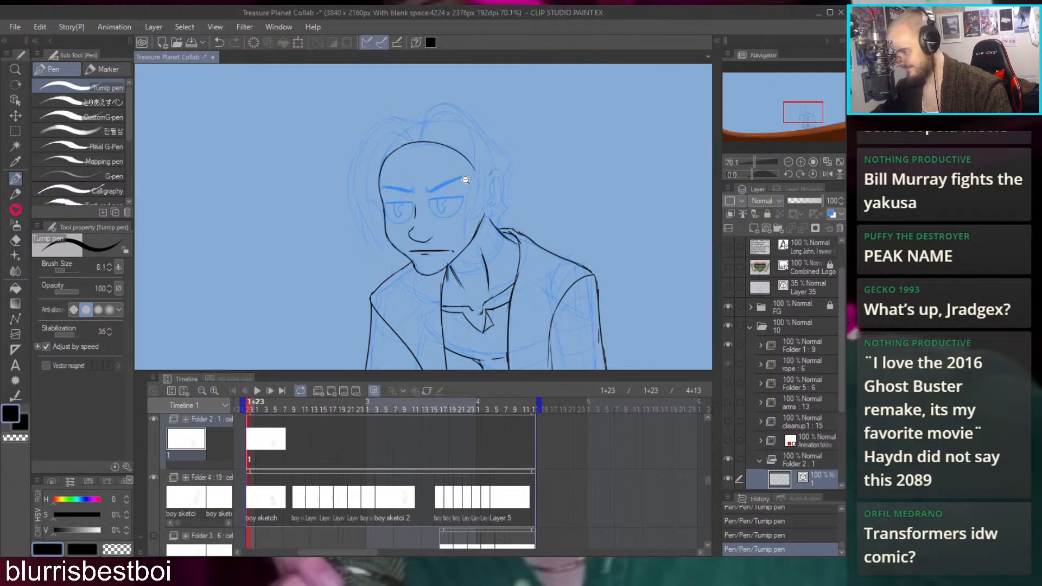
pyautogui.moveTo(444, 191); pyautogui.dragTo(473, 207)
pyautogui.scroll(1, 437, 166)
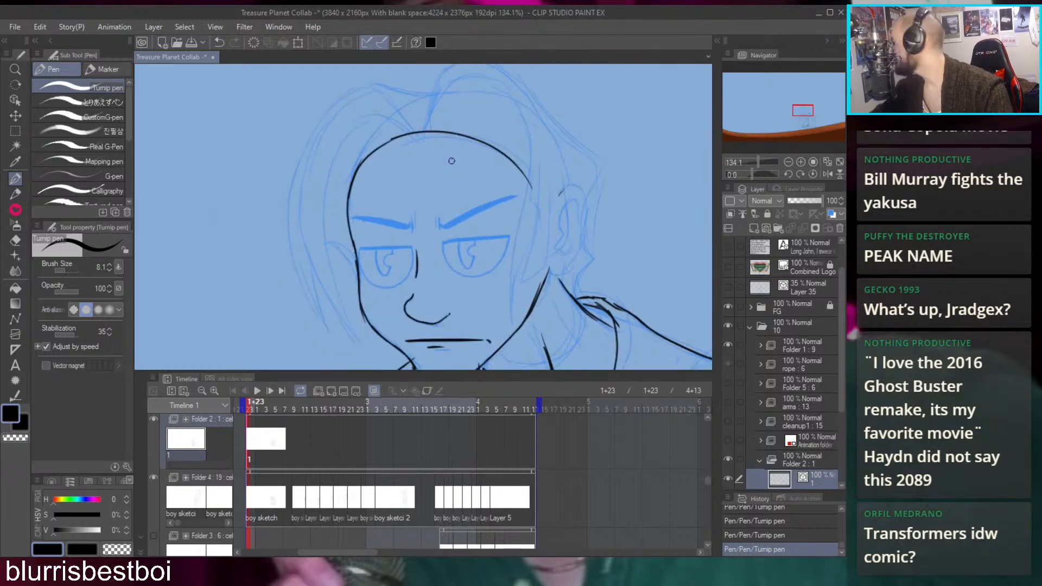
pyautogui.hotkey('ctrl', 'z')
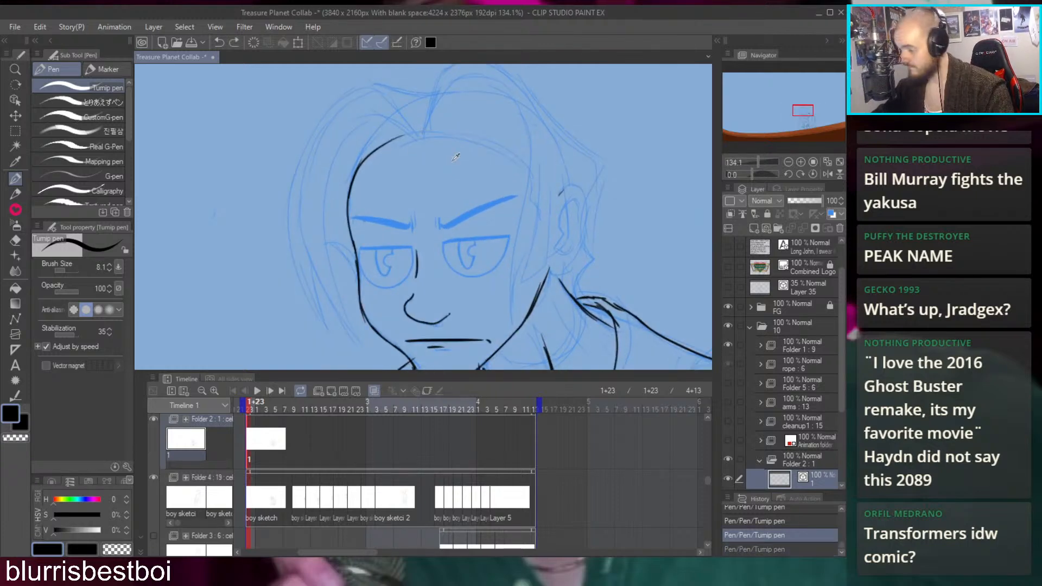
pyautogui.hotkey('ctrl', 'z')
# Ink a lower hairline arc across the forehead from the left-hand face edge to the right-hand temple
pyautogui.moveTo(354, 185)
pyautogui.mouseDown()
pyautogui.moveTo(491, 180)
pyautogui.moveTo(441, 143)
pyautogui.moveTo(545, 182)
pyautogui.mouseUp()
pyautogui.moveTo(371, 166); pyautogui.dragTo(495, 181)
pyautogui.hotkey('ctrl', 'z')
pyautogui.hotkey('ctrl', 'z')
pyautogui.moveTo(349, 194)
pyautogui.mouseDown()
pyautogui.moveTo(495, 162)
pyautogui.moveTo(522, 204)
pyautogui.moveTo(518, 176)
pyautogui.mouseUp()
pyautogui.scroll(2, 484, 163)
pyautogui.moveTo(391, 176); pyautogui.dragTo(496, 233)
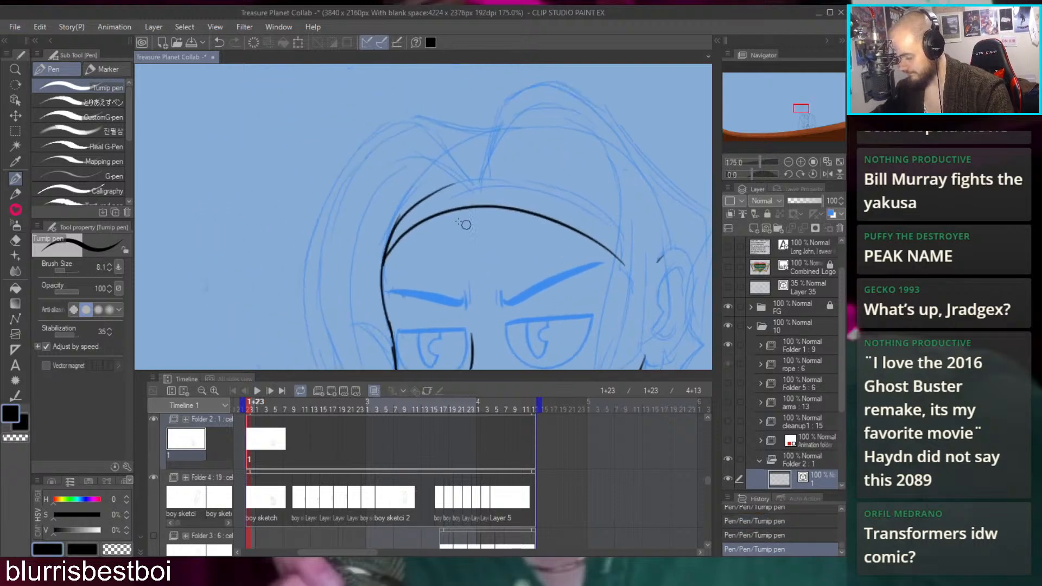
# Erase the leftover end of the face-side stroke that sticks out above the hairline arc
pyautogui.press('e')
pyautogui.moveTo(395, 197)
pyautogui.mouseDown()
pyautogui.moveTo(388, 144)
pyautogui.moveTo(442, 158)
pyautogui.moveTo(456, 133)
pyautogui.moveTo(462, 166)
pyautogui.mouseUp()
pyautogui.hotkey('ctrl', 'z')
pyautogui.press('p')
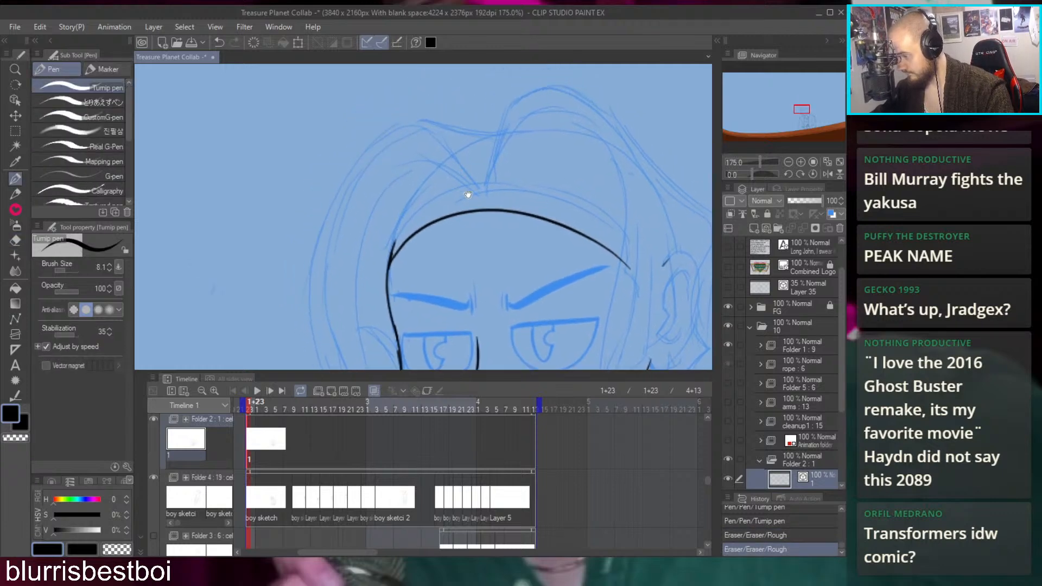
# Ink the short diagonal parting line rising from the middle of the hairline arc
pyautogui.moveTo(480, 208)
pyautogui.mouseDown()
pyautogui.moveTo(432, 136)
pyautogui.moveTo(445, 151)
pyautogui.moveTo(462, 117)
pyautogui.moveTo(445, 120)
pyautogui.moveTo(462, 112)
pyautogui.moveTo(434, 136)
pyautogui.mouseUp()
pyautogui.hotkey('ctrl', 'z')
pyautogui.hotkey('ctrl', 'z')
pyautogui.hotkey('ctrl', 'z')
pyautogui.scroll(-3, 444, 151)
pyautogui.hotkey('ctrl', 'z')
# Try inking the inner curve of the left-hand hair lock from the parting down past the temple
pyautogui.moveTo(465, 105)
pyautogui.mouseDown()
pyautogui.moveTo(431, 131)
pyautogui.moveTo(443, 138)
pyautogui.moveTo(432, 173)
pyautogui.mouseUp()
pyautogui.moveTo(463, 109)
pyautogui.mouseDown()
pyautogui.moveTo(444, 111)
pyautogui.moveTo(434, 173)
pyautogui.mouseUp()
pyautogui.hotkey('ctrl', 'z')
pyautogui.hotkey('ctrl', 'z')
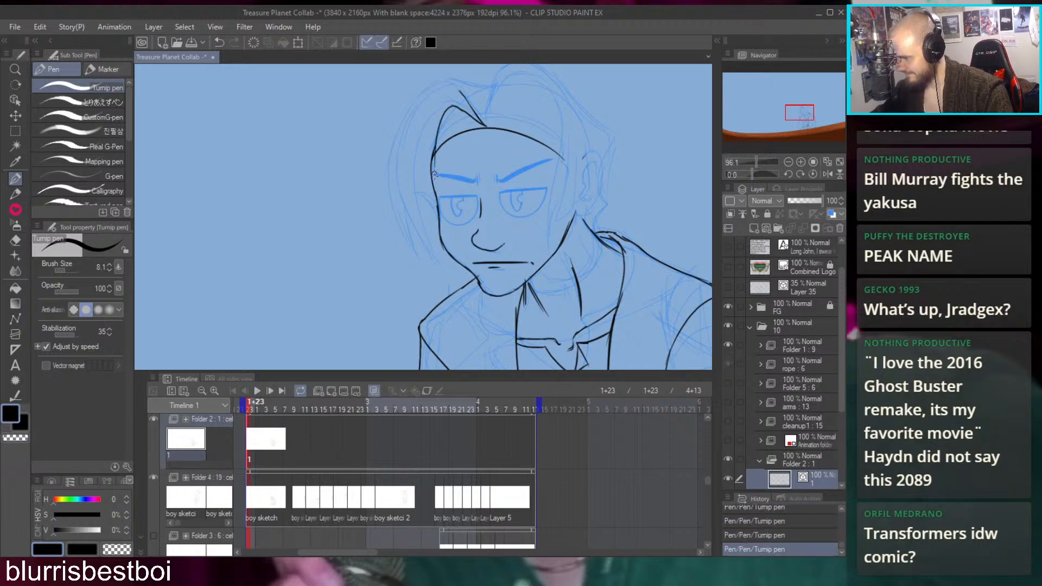
pyautogui.hotkey('ctrl', 'z')
pyautogui.moveTo(464, 103)
pyautogui.mouseDown()
pyautogui.moveTo(432, 148)
pyautogui.moveTo(432, 228)
pyautogui.mouseUp()
pyautogui.hotkey('ctrl', 'z')
pyautogui.moveTo(432, 157); pyautogui.dragTo(426, 243)
pyautogui.hotkey('ctrl', 'z')
pyautogui.moveTo(434, 171); pyautogui.dragTo(426, 269)
pyautogui.hotkey('ctrl', 'z')
# Ink the left-hand hair lock's inner curve to the temple and its outer curve from the parting down beside the face
pyautogui.scroll(2, 428, 156)
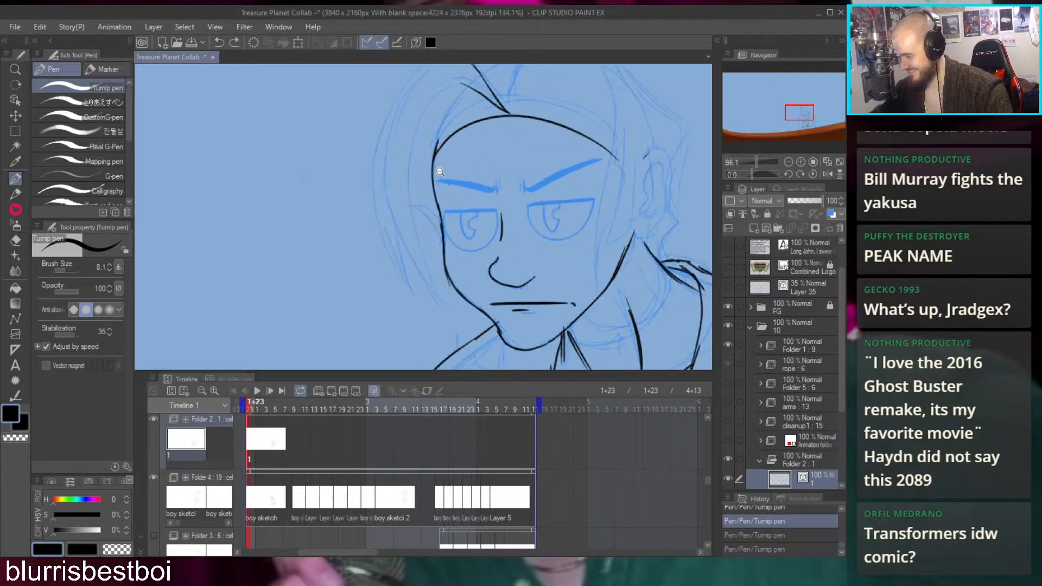
pyautogui.moveTo(440, 140)
pyautogui.mouseDown()
pyautogui.moveTo(429, 250)
pyautogui.moveTo(441, 304)
pyautogui.moveTo(383, 160)
pyautogui.mouseUp()
pyautogui.hotkey('ctrl', 'z')
pyautogui.hotkey('ctrl', 'z')
pyautogui.moveTo(439, 302); pyautogui.dragTo(391, 234)
pyautogui.moveTo(384, 179)
pyautogui.mouseDown()
pyautogui.moveTo(382, 240)
pyautogui.moveTo(450, 111)
pyautogui.moveTo(480, 130)
pyautogui.moveTo(465, 123)
pyautogui.mouseUp()
pyautogui.hotkey('ctrl', 'z')
pyautogui.hotkey('ctrl', 'y')
pyautogui.hotkey('ctrl', 'z')
pyautogui.hotkey('ctrl', 'z')
pyautogui.scroll(5, 466, 109)
pyautogui.hotkey('ctrl', 'z')
pyautogui.moveTo(349, 152)
pyautogui.mouseDown()
pyautogui.moveTo(370, 135)
pyautogui.moveTo(438, 129)
pyautogui.moveTo(485, 158)
pyautogui.moveTo(504, 178)
pyautogui.mouseUp()
pyautogui.scroll(-3, 488, 137)
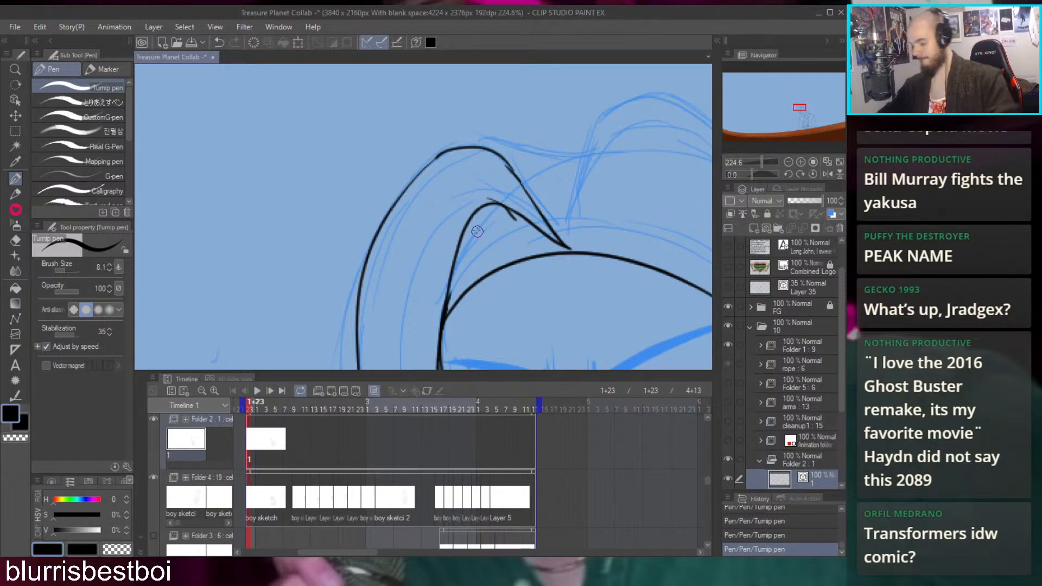
# Ink the pointed lower ends of the left-hand hair lock beside the cheek
pyautogui.moveTo(444, 248)
pyautogui.mouseDown()
pyautogui.moveTo(450, 109)
pyautogui.moveTo(430, 147)
pyautogui.moveTo(435, 101)
pyautogui.moveTo(421, 217)
pyautogui.moveTo(460, 311)
pyautogui.mouseUp()
pyautogui.scroll(-2, 456, 105)
pyautogui.click(460, 310)
pyautogui.moveTo(441, 231); pyautogui.dragTo(465, 326)
pyautogui.hotkey('ctrl', 'z')
pyautogui.hotkey('ctrl', 'z')
# Ink inner strand lines in the left-hand hair lock from its lower tip up toward the crown
pyautogui.scroll(-7, 516, 163)
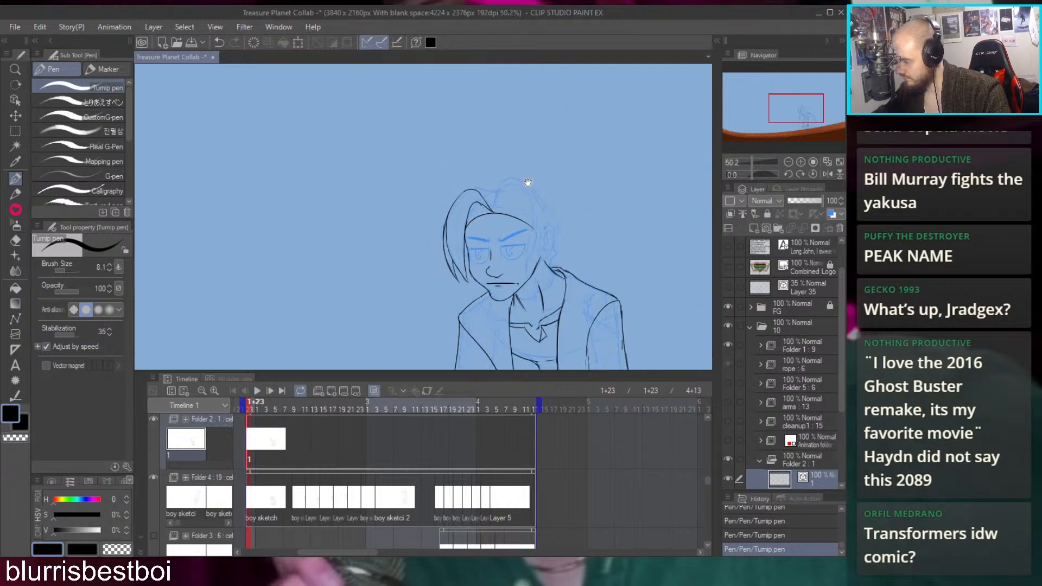
pyautogui.scroll(5, 539, 221)
pyautogui.scroll(-3, 539, 221)
pyautogui.moveTo(511, 169)
pyautogui.mouseDown()
pyautogui.moveTo(453, 109)
pyautogui.moveTo(475, 175)
pyautogui.mouseUp()
pyautogui.scroll(2, 474, 174)
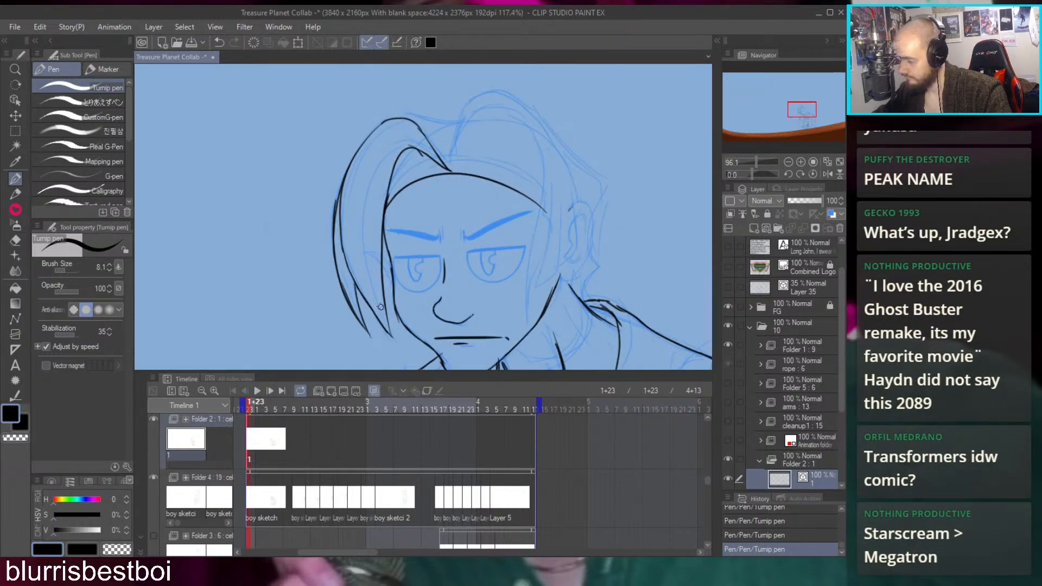
pyautogui.moveTo(389, 335); pyautogui.dragTo(365, 206)
pyautogui.moveTo(366, 268); pyautogui.dragTo(376, 146)
pyautogui.hotkey('ctrl', 'z')
pyautogui.moveTo(368, 263); pyautogui.dragTo(379, 147)
pyautogui.moveTo(363, 202); pyautogui.dragTo(383, 141)
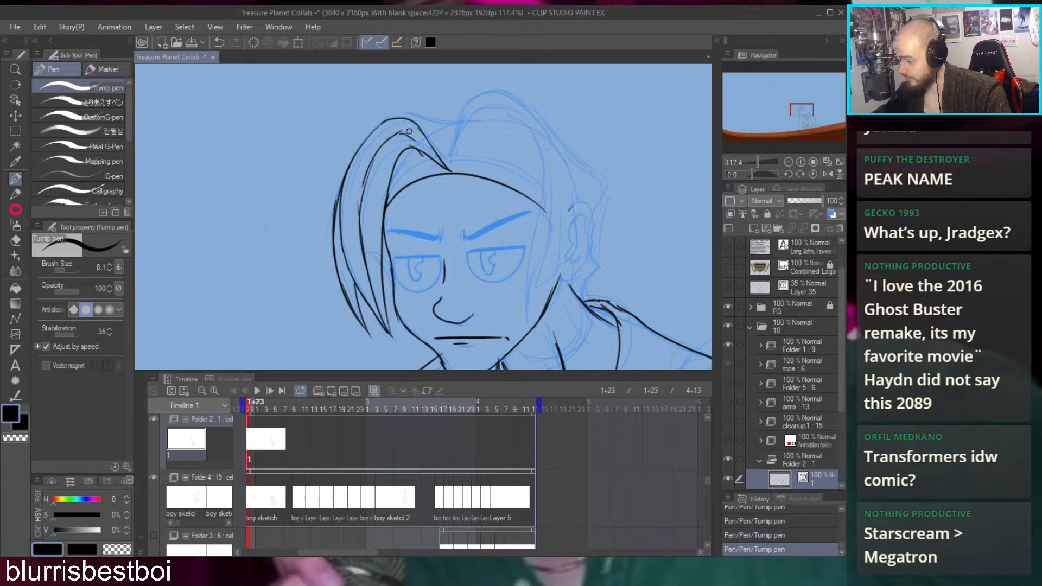
# Compare the inner strand strokes with and without the latest ones, and undo the last stroke near the crown
pyautogui.hotkey('ctrl', 'z')
pyautogui.hotkey('ctrl', 'z')
pyautogui.hotkey('ctrl', 'y')
pyautogui.hotkey('ctrl', 'y')
pyautogui.hotkey('ctrl', 'z')
pyautogui.hotkey('ctrl', 'z')
pyautogui.hotkey('ctrl', 'y')
pyautogui.moveTo(390, 133); pyautogui.dragTo(408, 226)
pyautogui.scroll(2, 422, 227)
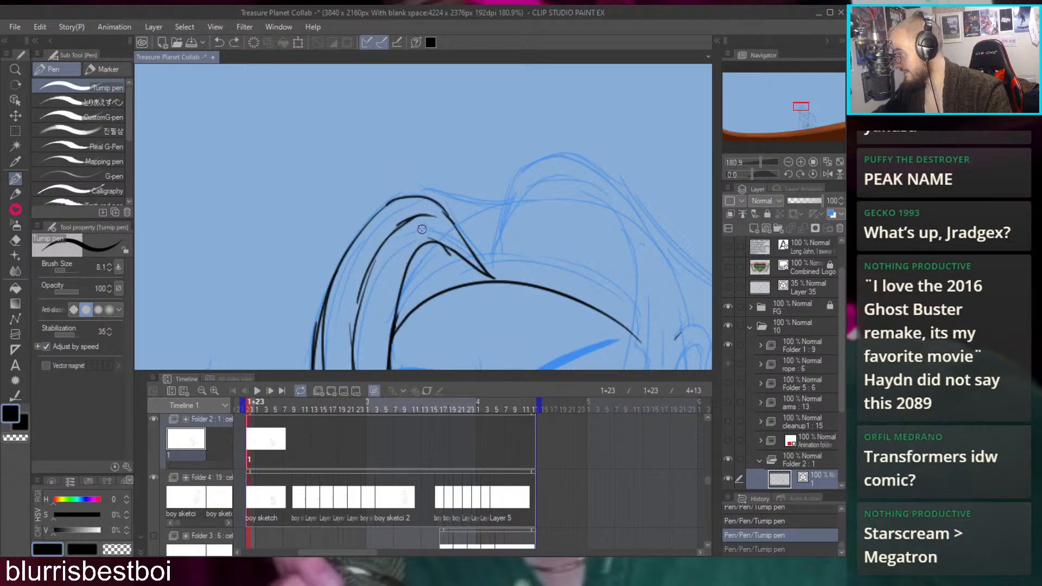
# Ink the left-hand lock's strand line to the parting and try the right-hand lock's inner curve from there
pyautogui.moveTo(417, 216); pyautogui.dragTo(493, 274)
pyautogui.scroll(-2, 477, 238)
pyautogui.moveTo(543, 204); pyautogui.dragTo(490, 177)
pyautogui.moveTo(436, 143)
pyautogui.mouseDown()
pyautogui.moveTo(449, 181)
pyautogui.moveTo(434, 150)
pyautogui.moveTo(490, 218)
pyautogui.mouseUp()
pyautogui.hotkey('ctrl', 'z')
pyautogui.moveTo(412, 198)
pyautogui.mouseDown()
pyautogui.moveTo(488, 188)
pyautogui.moveTo(490, 217)
pyautogui.mouseUp()
pyautogui.hotkey('ctrl', 'z')
pyautogui.moveTo(412, 197); pyautogui.dragTo(491, 222)
pyautogui.hotkey('ctrl', 'z')
pyautogui.moveTo(411, 197)
pyautogui.mouseDown()
pyautogui.moveTo(499, 211)
pyautogui.moveTo(494, 228)
pyautogui.mouseUp()
pyautogui.hotkey('ctrl', 'z')
pyautogui.moveTo(411, 196)
pyautogui.mouseDown()
pyautogui.moveTo(494, 175)
pyautogui.moveTo(468, 341)
pyautogui.mouseUp()
pyautogui.hotkey('ctrl', 'z')
pyautogui.moveTo(410, 197)
pyautogui.mouseDown()
pyautogui.moveTo(442, 148)
pyautogui.moveTo(492, 207)
pyautogui.moveTo(504, 185)
pyautogui.mouseUp()
pyautogui.hotkey('ctrl', 'z')
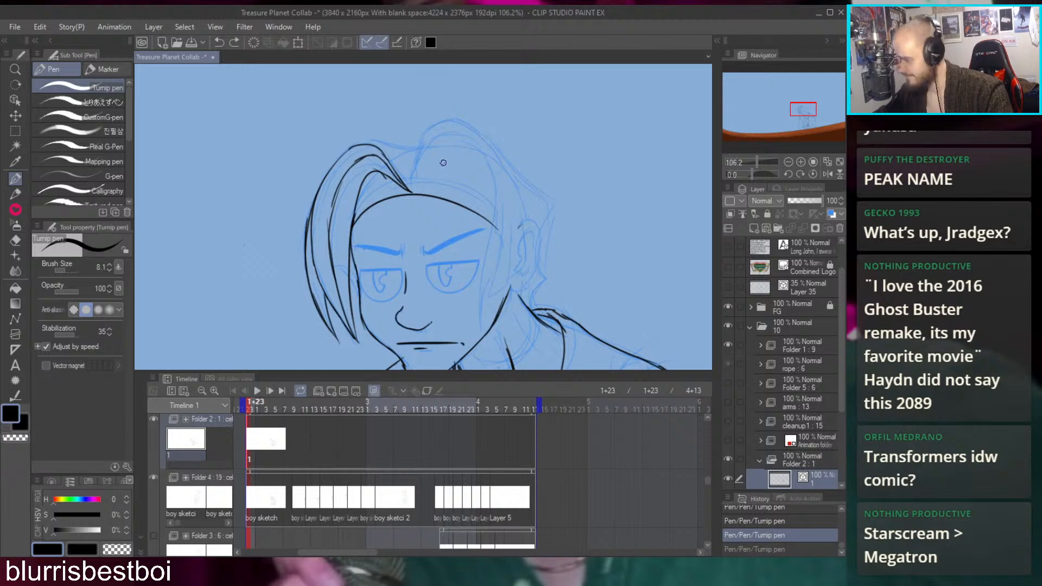
# Ink the right-hand hair lock's inner curve from the parting over the forehead and down beside the face
pyautogui.moveTo(411, 191)
pyautogui.mouseDown()
pyautogui.moveTo(442, 155)
pyautogui.moveTo(489, 200)
pyautogui.moveTo(487, 179)
pyautogui.mouseUp()
pyautogui.hotkey('ctrl', 'z')
pyautogui.moveTo(387, 172)
pyautogui.mouseDown()
pyautogui.moveTo(394, 165)
pyautogui.moveTo(467, 215)
pyautogui.moveTo(458, 324)
pyautogui.mouseUp()
pyautogui.scroll(2, 459, 324)
pyautogui.hotkey('ctrl', 'z')
pyautogui.moveTo(429, 125); pyautogui.dragTo(423, 282)
pyautogui.hotkey('ctrl', 'z')
pyautogui.moveTo(434, 113)
pyautogui.mouseDown()
pyautogui.moveTo(424, 304)
pyautogui.moveTo(454, 175)
pyautogui.mouseUp()
pyautogui.hotkey('ctrl', 'z')
# Ink the right-hand lock's first pointed tip beside the cheek, with its back edge rising toward the temple
pyautogui.moveTo(421, 290); pyautogui.dragTo(455, 153)
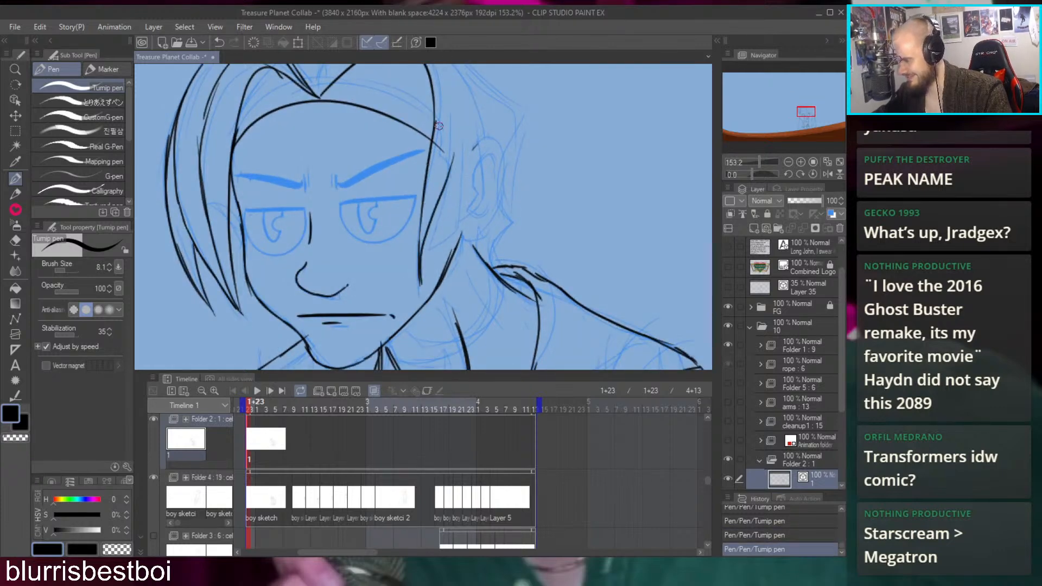
pyautogui.hotkey('ctrl', 'z')
pyautogui.moveTo(421, 293); pyautogui.dragTo(447, 111)
pyautogui.hotkey('ctrl', 'z')
pyautogui.moveTo(422, 294)
pyautogui.mouseDown()
pyautogui.moveTo(447, 104)
pyautogui.moveTo(423, 285)
pyautogui.moveTo(426, 219)
pyautogui.mouseUp()
pyautogui.hotkey('ctrl', 'z')
pyautogui.moveTo(424, 264); pyautogui.dragTo(450, 88)
pyautogui.moveTo(452, 158); pyautogui.dragTo(438, 233)
pyautogui.hotkey('ctrl', 'z')
pyautogui.hotkey('ctrl', 'z')
pyautogui.moveTo(449, 176); pyautogui.dragTo(432, 255)
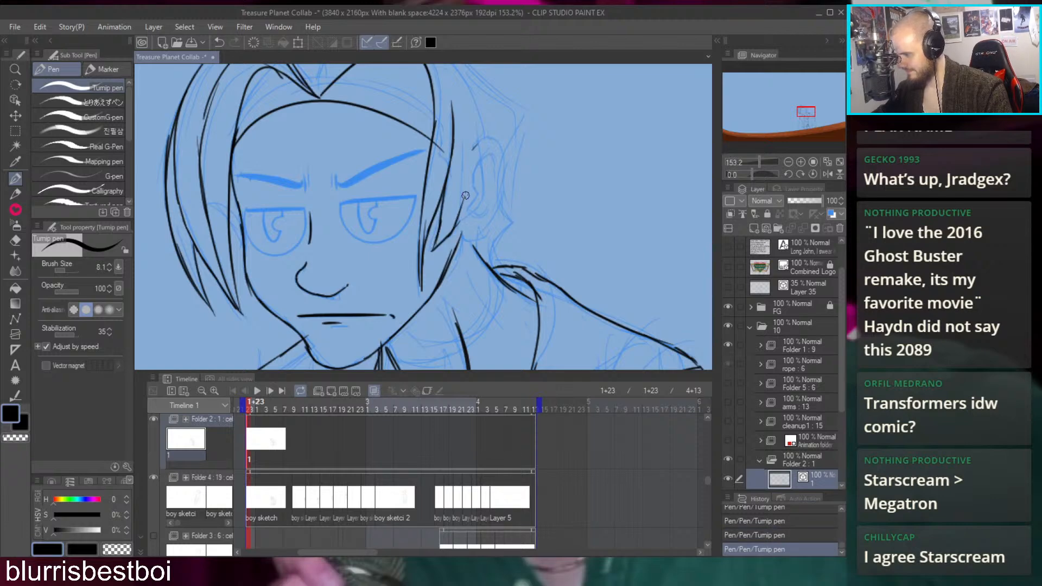
# Ink the right-hand lock's second tip edge and the strand lines rising above it, next to the ear
pyautogui.moveTo(459, 218); pyautogui.dragTo(462, 117)
pyautogui.moveTo(460, 224); pyautogui.dragTo(465, 133)
pyautogui.moveTo(468, 97); pyautogui.dragTo(472, 197)
pyautogui.moveTo(471, 240)
pyautogui.mouseDown()
pyautogui.moveTo(456, 172)
pyautogui.moveTo(481, 233)
pyautogui.mouseUp()
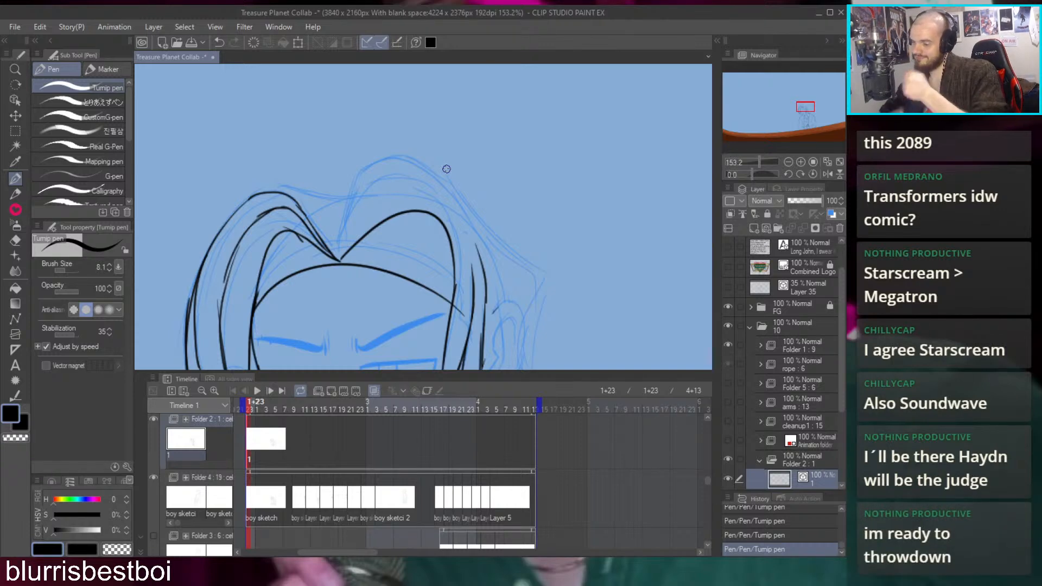
# Ink the right-hand lock's outer contour from the parting up over the crown and down toward the ear
pyautogui.moveTo(354, 247)
pyautogui.mouseDown()
pyautogui.moveTo(374, 266)
pyautogui.moveTo(384, 215)
pyautogui.mouseUp()
pyautogui.press('Right')
pyautogui.moveTo(360, 278); pyautogui.dragTo(398, 202)
pyautogui.moveTo(376, 238)
pyautogui.mouseDown()
pyautogui.moveTo(396, 188)
pyautogui.moveTo(450, 183)
pyautogui.moveTo(529, 254)
pyautogui.mouseUp()
pyautogui.press('Right')
pyautogui.moveTo(396, 189)
pyautogui.mouseDown()
pyautogui.moveTo(497, 210)
pyautogui.moveTo(514, 247)
pyautogui.moveTo(514, 233)
pyautogui.moveTo(530, 296)
pyautogui.mouseUp()
pyautogui.moveTo(541, 274)
pyautogui.mouseDown()
pyautogui.moveTo(510, 182)
pyautogui.moveTo(491, 183)
pyautogui.moveTo(488, 236)
pyautogui.mouseUp()
pyautogui.moveTo(491, 193); pyautogui.dragTo(478, 267)
pyautogui.moveTo(485, 180); pyautogui.dragTo(513, 255)
pyautogui.moveTo(435, 186); pyautogui.dragTo(407, 198)
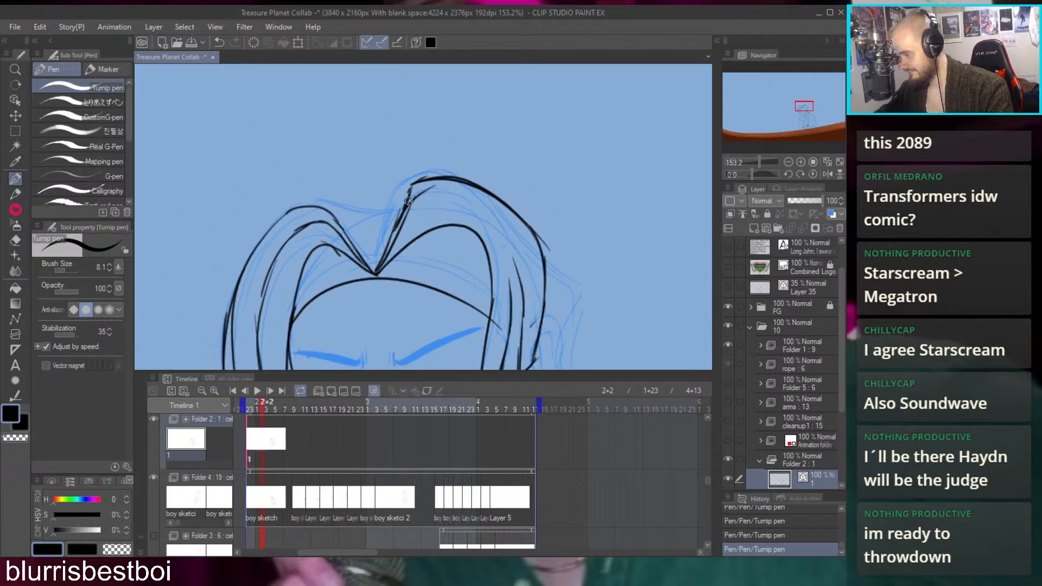
pyautogui.hotkey('ctrl', 'z')
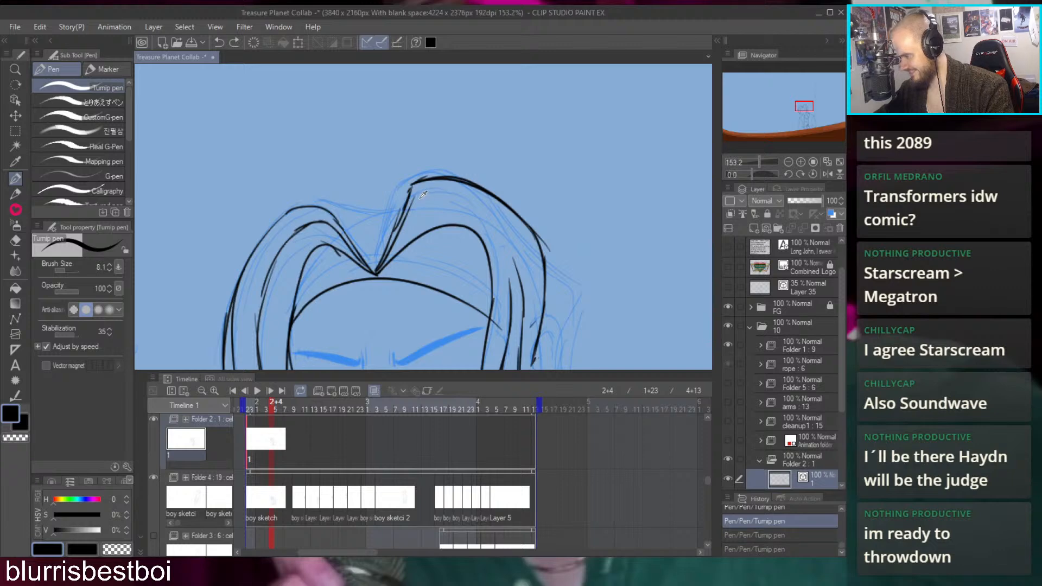
# Ink an inner strand line beneath the right-hand lock's crown contour, curving down toward the ear
pyautogui.moveTo(409, 201)
pyautogui.mouseDown()
pyautogui.moveTo(462, 192)
pyautogui.moveTo(431, 190)
pyautogui.moveTo(498, 229)
pyautogui.mouseUp()
pyautogui.hotkey('ctrl', 'z')
pyautogui.moveTo(424, 184)
pyautogui.mouseDown()
pyautogui.moveTo(500, 211)
pyautogui.moveTo(461, 192)
pyautogui.moveTo(487, 209)
pyautogui.mouseUp()
pyautogui.hotkey('ctrl', 'z')
pyautogui.moveTo(473, 198)
pyautogui.mouseDown()
pyautogui.moveTo(489, 211)
pyautogui.moveTo(510, 250)
pyautogui.mouseUp()
pyautogui.hotkey('ctrl', 'z')
pyautogui.hotkey('ctrl', 'z')
pyautogui.moveTo(442, 185)
pyautogui.mouseDown()
pyautogui.moveTo(471, 194)
pyautogui.moveTo(503, 233)
pyautogui.moveTo(517, 283)
pyautogui.mouseUp()
pyautogui.hotkey('ctrl', 'z')
pyautogui.moveTo(487, 207); pyautogui.dragTo(518, 266)
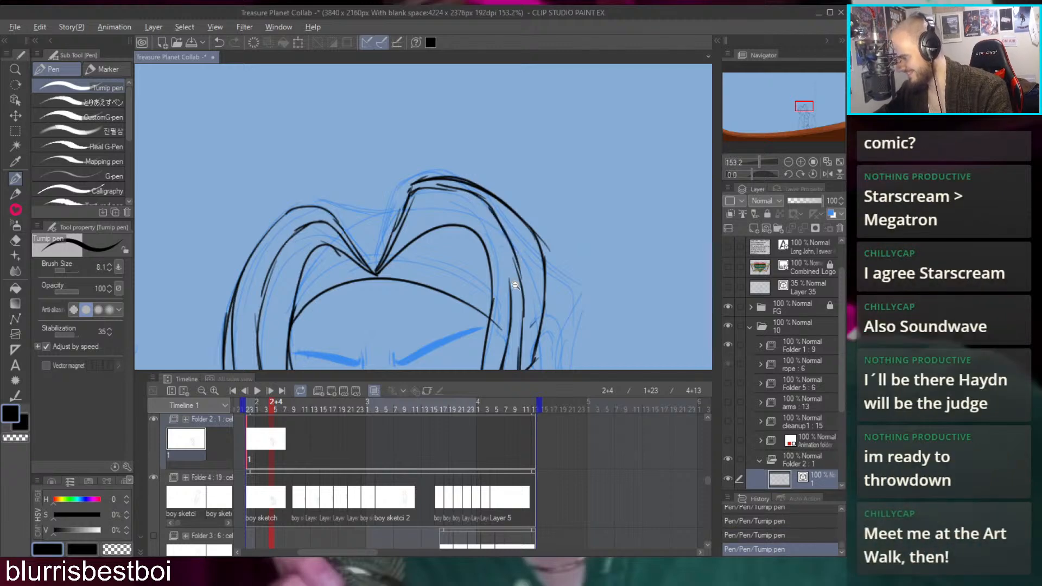
# Redraw the strand line just beneath the peak of the right-hand lock and review the whole head
pyautogui.scroll(3, 514, 278)
pyautogui.hotkey('ctrl', 'z')
pyautogui.moveTo(437, 187); pyautogui.dragTo(476, 207)
pyautogui.hotkey('ctrl', 'z')
pyautogui.moveTo(315, 262); pyautogui.dragTo(433, 189)
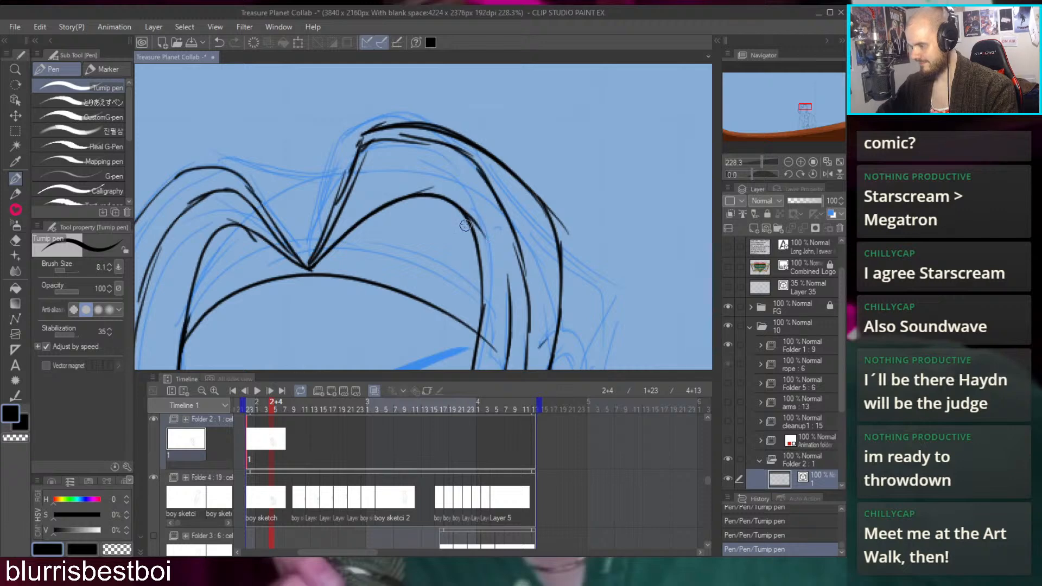
pyautogui.scroll(-5, 569, 205)
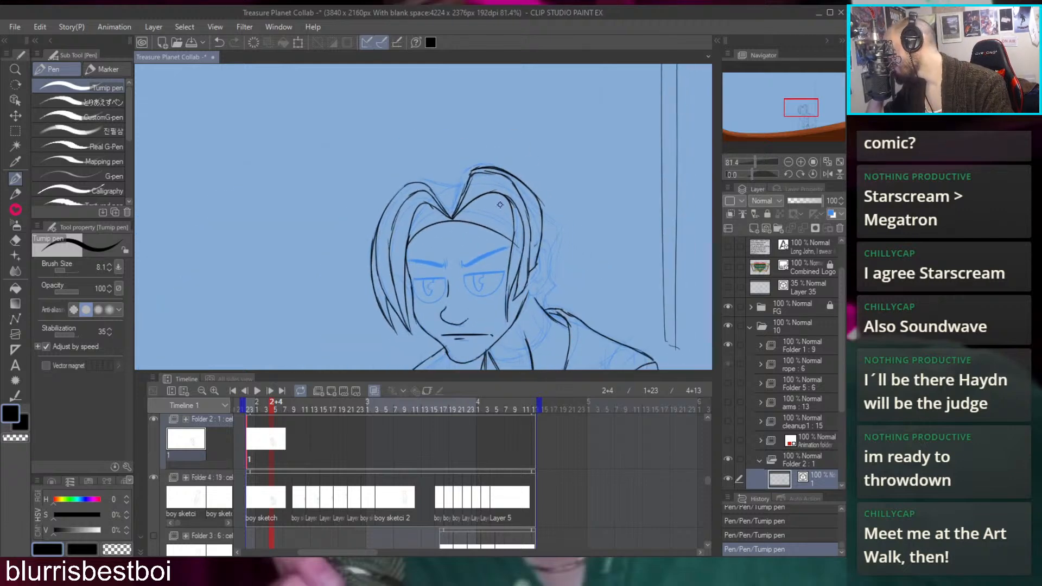
pyautogui.scroll(3, 500, 205)
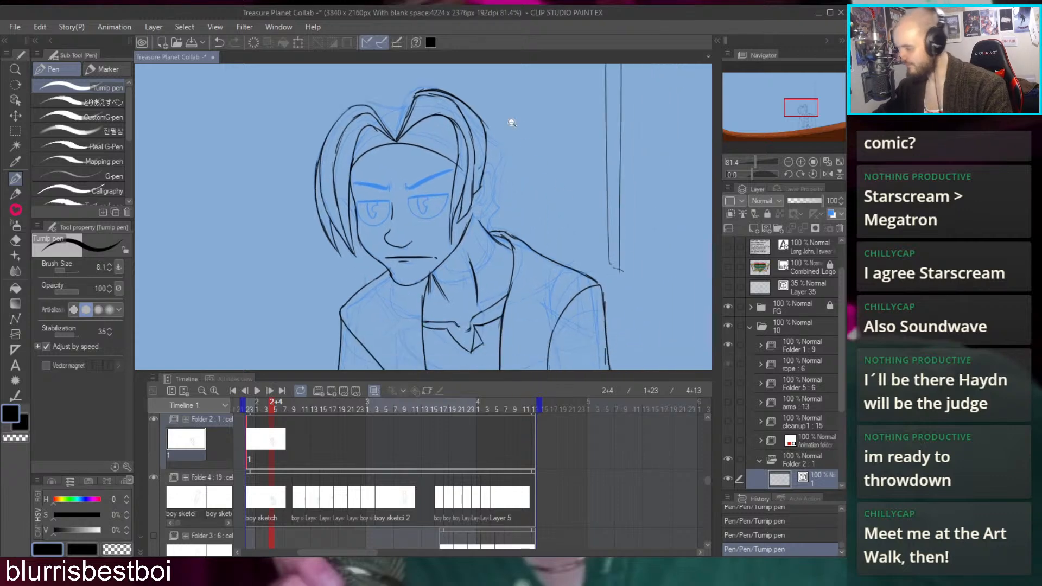
# Erase the forehead line's overshoot inside the right-hand hair lock with a smaller Rough eraser
pyautogui.press('e')
pyautogui.press('[')
pyautogui.press('[')
pyautogui.press('[')
pyautogui.press('[')
pyautogui.press('[')
pyautogui.press('[')
pyautogui.press('[')
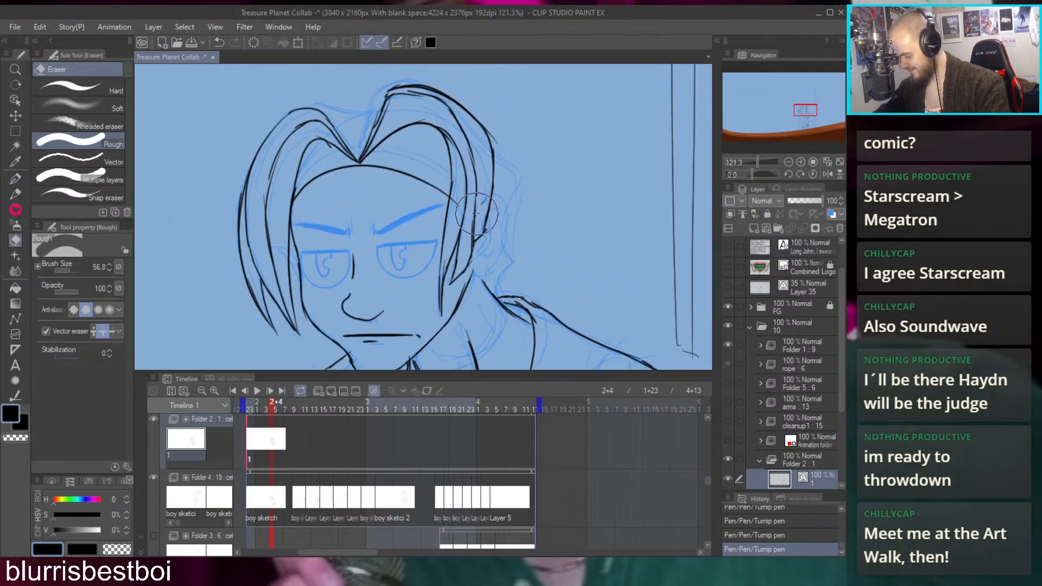
pyautogui.moveTo(459, 212)
pyautogui.mouseDown()
pyautogui.moveTo(486, 174)
pyautogui.moveTo(473, 131)
pyautogui.moveTo(455, 207)
pyautogui.mouseUp()
pyautogui.press('space')
pyautogui.moveTo(374, 129); pyautogui.dragTo(455, 217)
pyautogui.press('p')
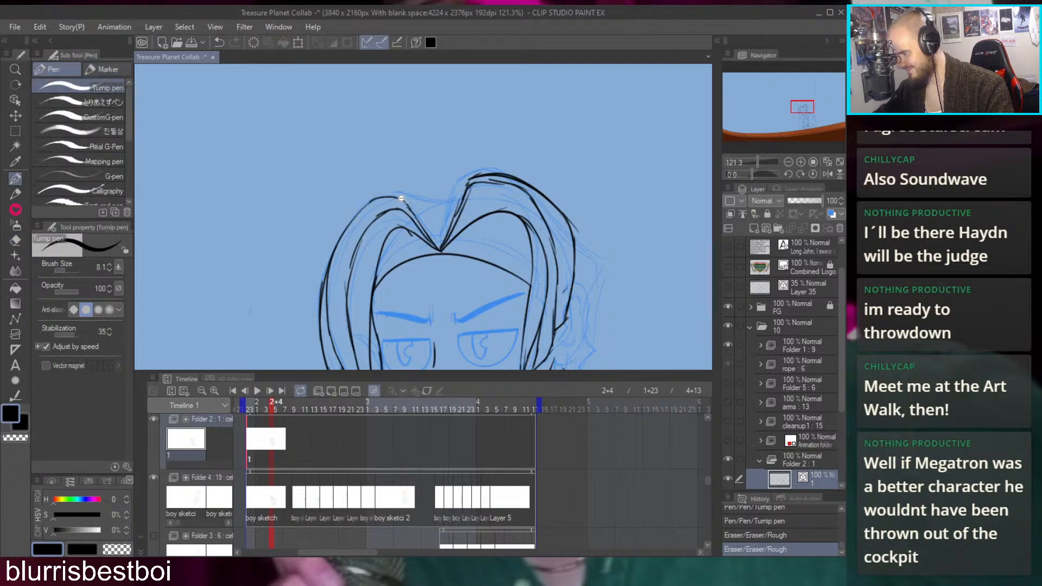
# Ink the hair contour behind the parting, joining the tops of the two front locks
pyautogui.scroll(6, 401, 197)
pyautogui.hotkey('ctrl', 'z')
pyautogui.moveTo(399, 197)
pyautogui.mouseDown()
pyautogui.moveTo(519, 272)
pyautogui.moveTo(515, 279)
pyautogui.mouseUp()
pyautogui.moveTo(472, 230); pyautogui.dragTo(529, 244)
pyautogui.scroll(-15, 518, 212)
pyautogui.scroll(6, 562, 200)
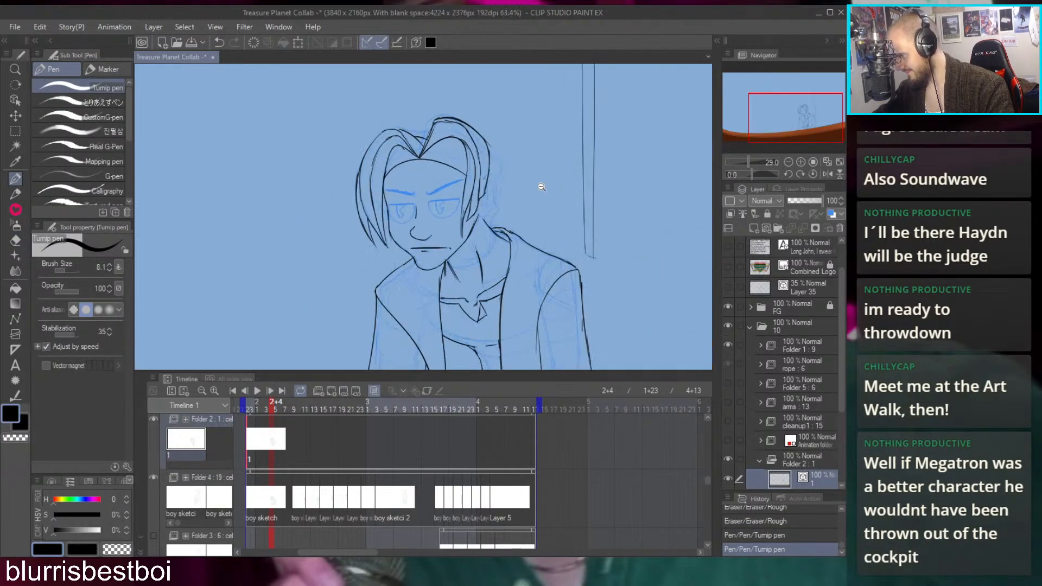
# Ink the back-of-head hair line from the right-hand lock's outer contour down toward the top of the ear
pyautogui.scroll(2, 495, 158)
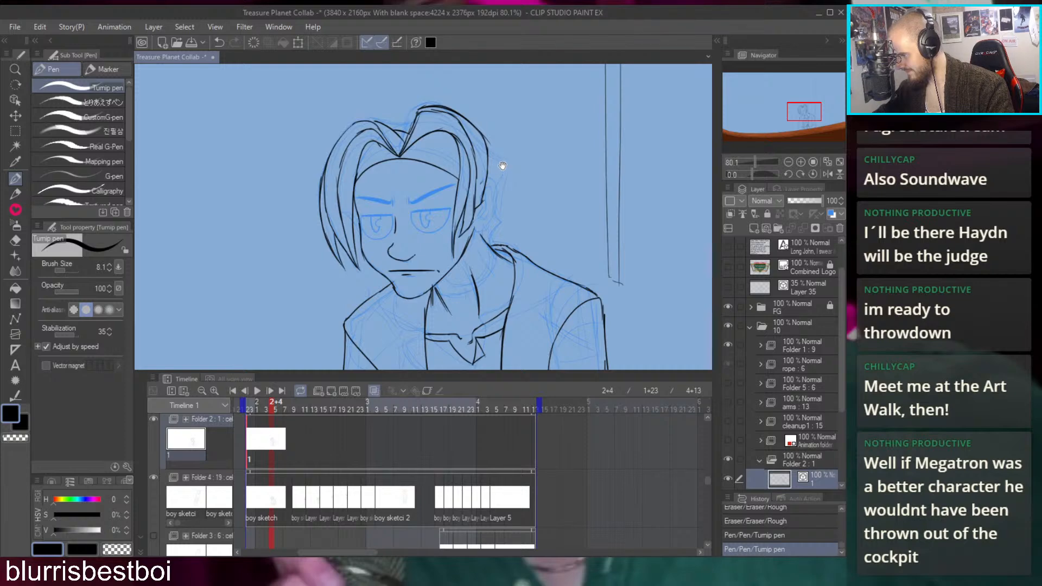
pyautogui.moveTo(485, 148)
pyautogui.mouseDown()
pyautogui.moveTo(491, 187)
pyautogui.moveTo(495, 162)
pyautogui.mouseUp()
pyautogui.scroll(2, 492, 161)
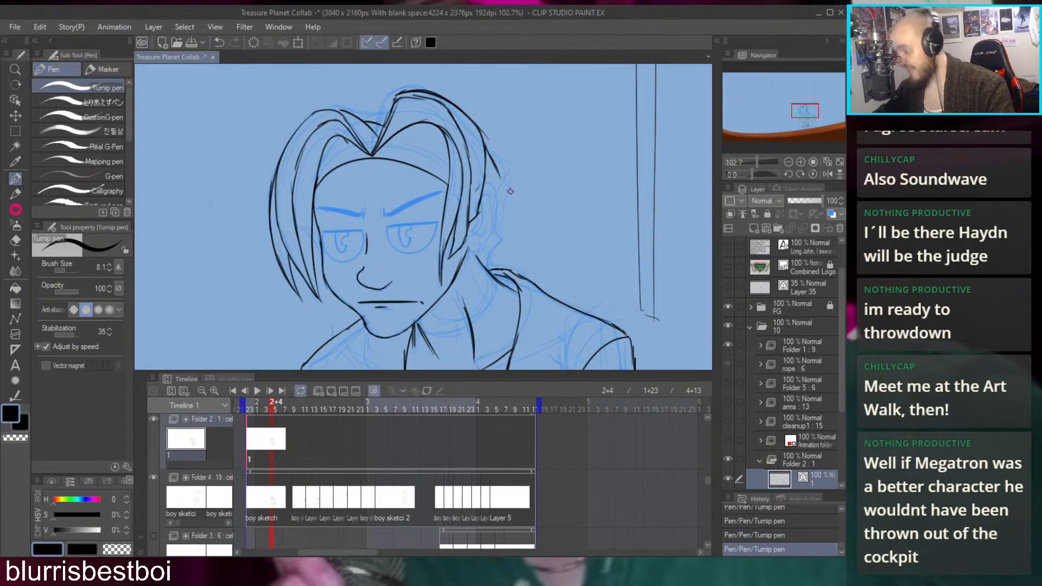
# Ink the right-hand ear's outer contour from its top edge down around the lobe
pyautogui.scroll(4, 490, 189)
pyautogui.moveTo(468, 130)
pyautogui.mouseDown()
pyautogui.moveTo(491, 164)
pyautogui.moveTo(476, 221)
pyautogui.mouseUp()
pyautogui.moveTo(488, 186)
pyautogui.mouseDown()
pyautogui.moveTo(459, 245)
pyautogui.moveTo(428, 243)
pyautogui.moveTo(444, 253)
pyautogui.moveTo(473, 222)
pyautogui.moveTo(462, 304)
pyautogui.mouseUp()
pyautogui.scroll(3, 462, 242)
pyautogui.scroll(1, 478, 254)
pyautogui.hotkey('ctrl', 'z')
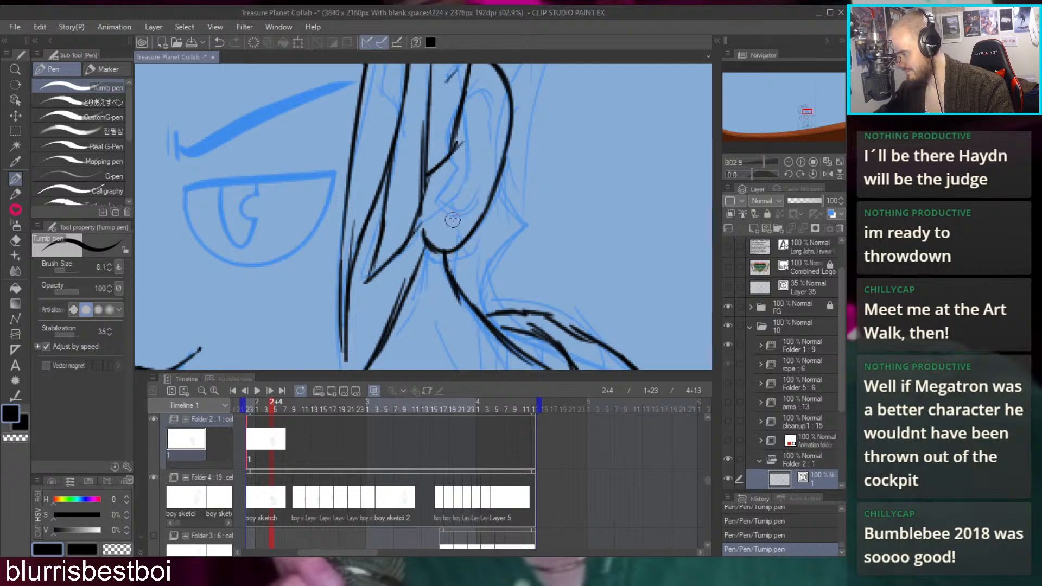
# Ink the hoop earring on the right-hand earlobe and erase the ear line crossing it
pyautogui.moveTo(456, 227); pyautogui.dragTo(468, 271)
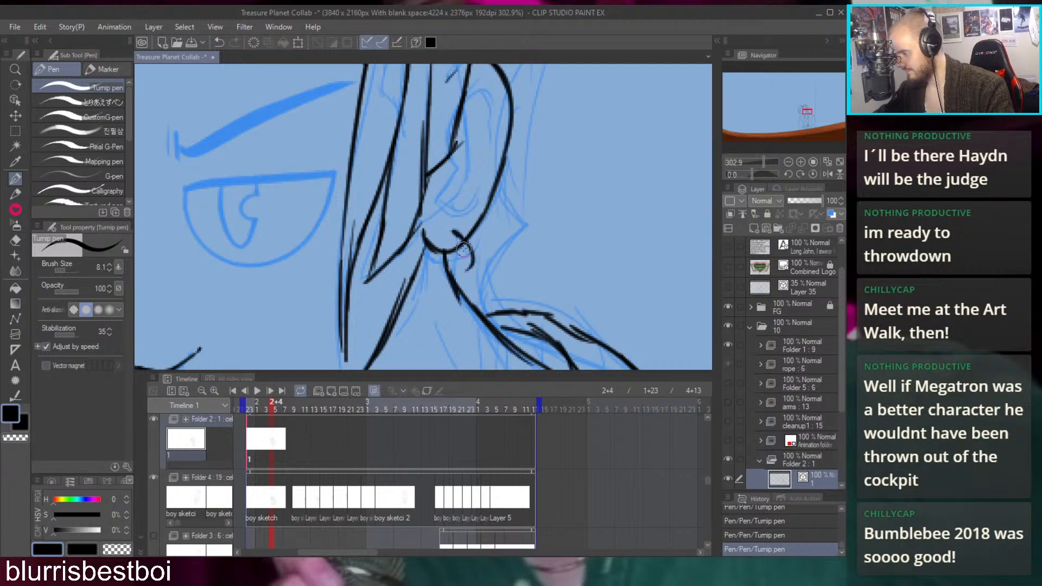
pyautogui.moveTo(462, 224)
pyautogui.mouseDown()
pyautogui.moveTo(490, 244)
pyautogui.moveTo(480, 268)
pyautogui.moveTo(450, 249)
pyautogui.moveTo(461, 270)
pyautogui.moveTo(469, 260)
pyautogui.moveTo(450, 260)
pyautogui.moveTo(458, 271)
pyautogui.moveTo(487, 258)
pyautogui.mouseUp()
pyautogui.hotkey('ctrl', 'z')
pyautogui.hotkey('ctrl', 'z')
pyautogui.hotkey('ctrl', 'z')
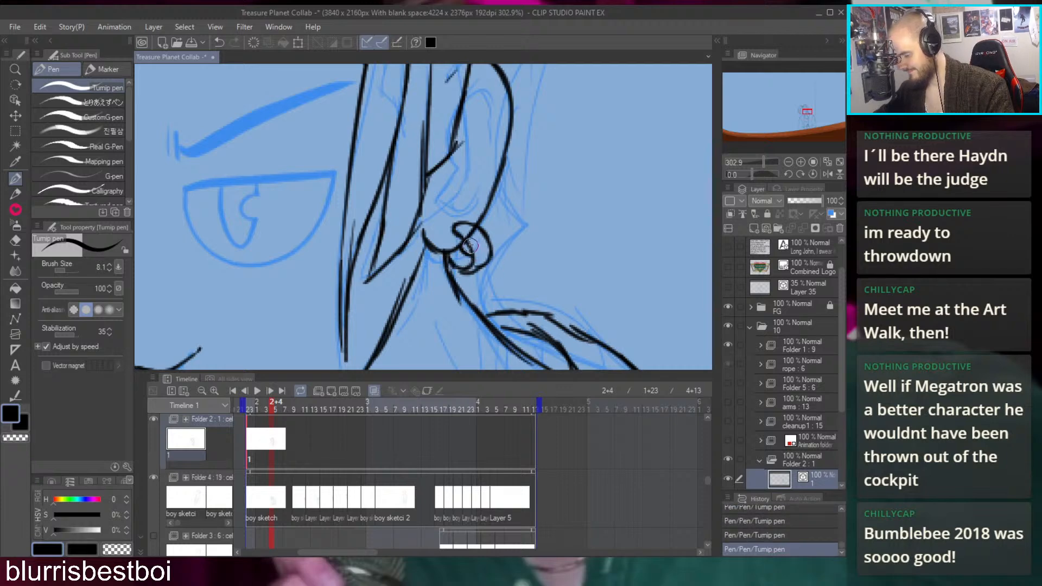
pyautogui.press('e')
pyautogui.moveTo(483, 238)
pyautogui.mouseDown()
pyautogui.moveTo(469, 236)
pyautogui.moveTo(491, 120)
pyautogui.mouseUp()
pyautogui.press('p')
# Ink the right-hand ear's inner rim and the small fold lines above the lobe
pyautogui.moveTo(500, 170)
pyautogui.keyDown('ctrl'); pyautogui.mouseDown()
pyautogui.moveTo(442, 249)
pyautogui.moveTo(426, 182)
pyautogui.mouseUp(); pyautogui.keyUp('ctrl')
pyautogui.moveTo(427, 128)
pyautogui.mouseDown()
pyautogui.moveTo(474, 98)
pyautogui.moveTo(477, 191)
pyautogui.mouseUp()
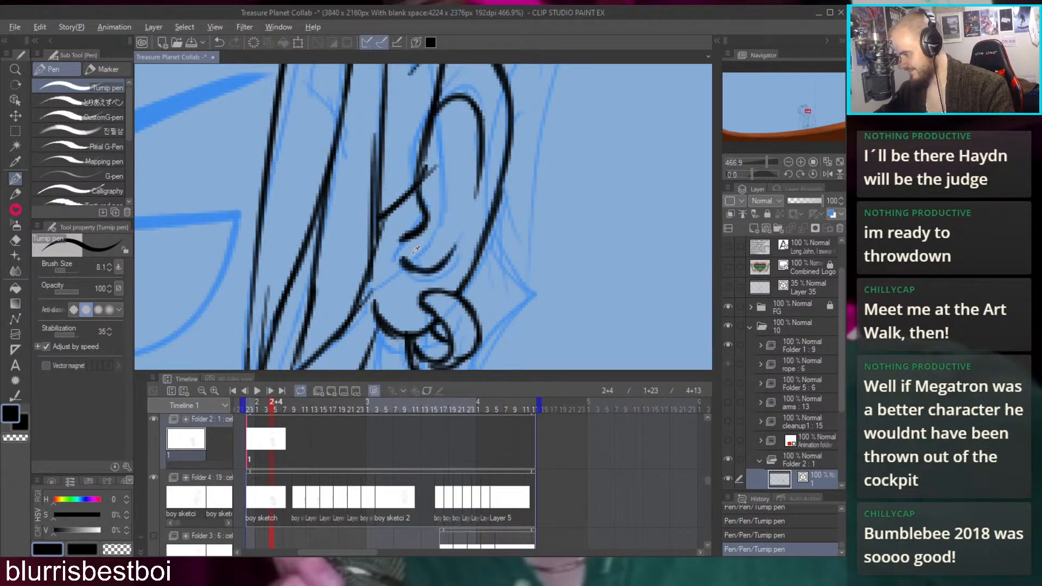
pyautogui.hotkey('ctrl', 'z')
pyautogui.hotkey('ctrl', 'z')
pyautogui.hotkey('ctrl', 'z')
pyautogui.hotkey('ctrl', 'y')
pyautogui.moveTo(404, 238); pyautogui.dragTo(455, 254)
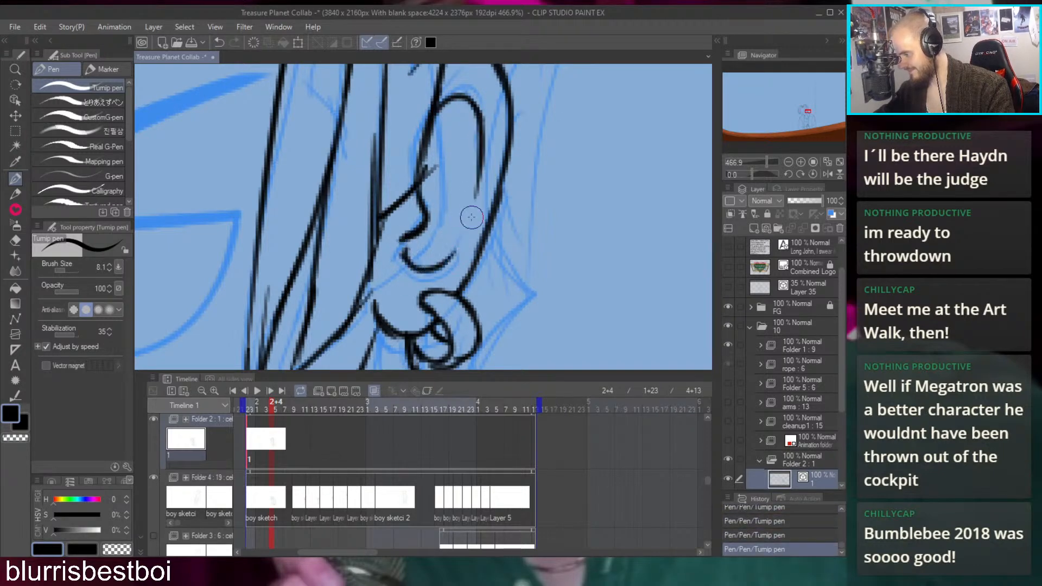
# Ink the hair tip overlapping the back of the right-hand ear, undoing the extra strokes
pyautogui.keyDown('ctrl'); pyautogui.moveTo(469, 217); pyautogui.dragTo(379, 170); pyautogui.keyUp('ctrl')
pyautogui.scroll(8, 471, 191)
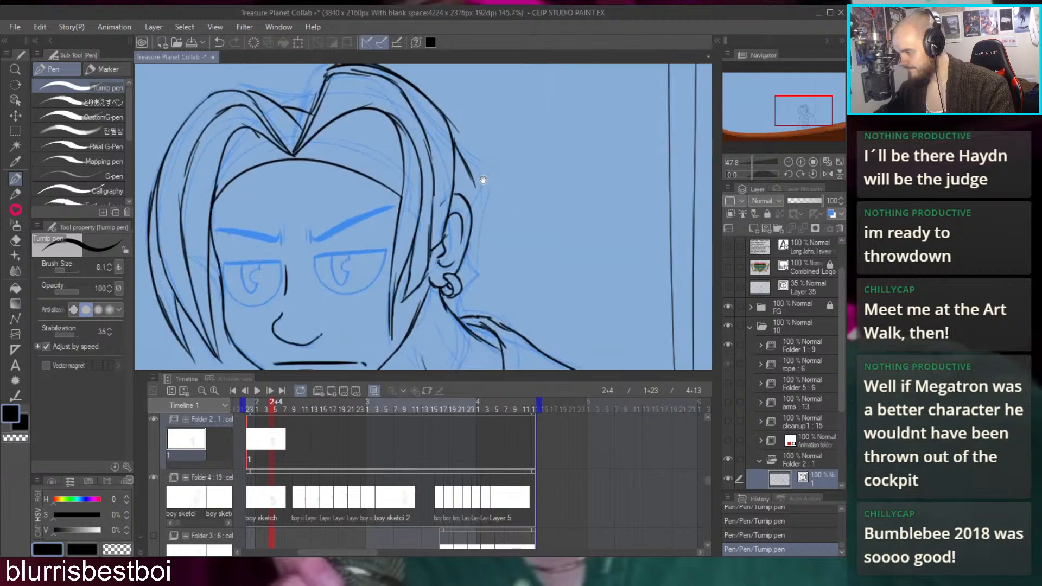
pyautogui.moveTo(475, 175)
pyautogui.mouseDown()
pyautogui.moveTo(471, 241)
pyautogui.moveTo(477, 208)
pyautogui.moveTo(485, 249)
pyautogui.moveTo(482, 223)
pyautogui.moveTo(468, 293)
pyautogui.mouseUp()
pyautogui.scroll(-8, 492, 224)
pyautogui.scroll(8, 492, 225)
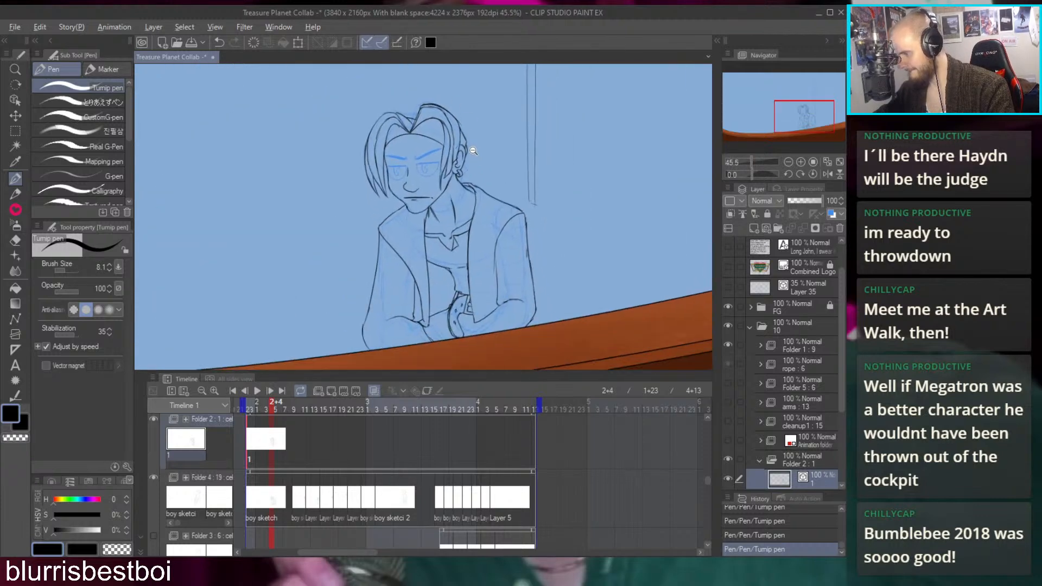
pyautogui.hotkey('ctrl', 'z')
pyautogui.moveTo(428, 204)
pyautogui.mouseDown()
pyautogui.moveTo(486, 253)
pyautogui.moveTo(434, 207)
pyautogui.moveTo(461, 234)
pyautogui.mouseUp()
pyautogui.hotkey('ctrl', 'z')
pyautogui.hotkey('ctrl', 'z')
pyautogui.scroll(-9, 447, 227)
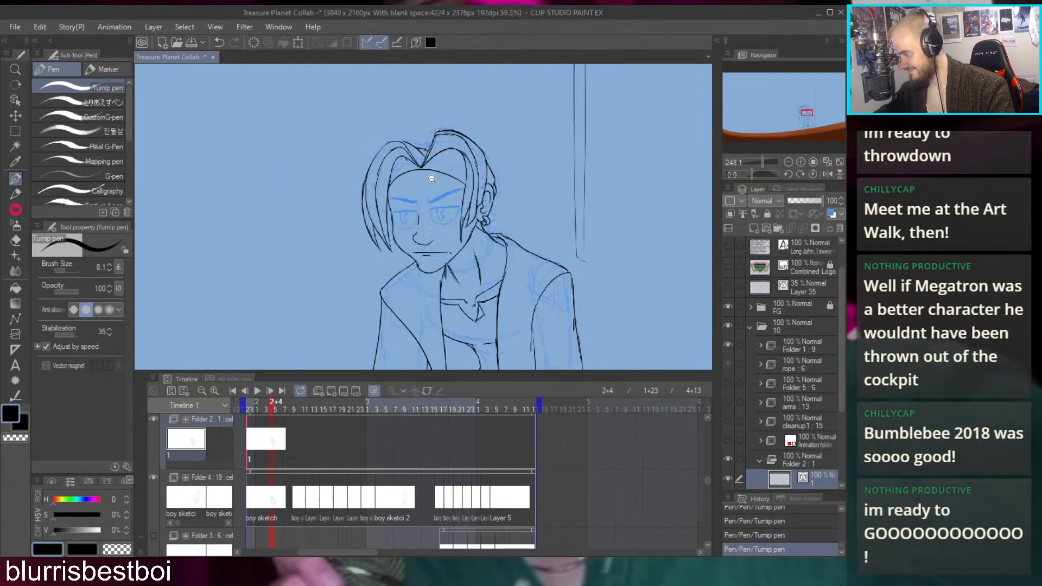
# Ink the short line of the left-hand ear showing between the hair strands and the face
pyautogui.scroll(7, 498, 229)
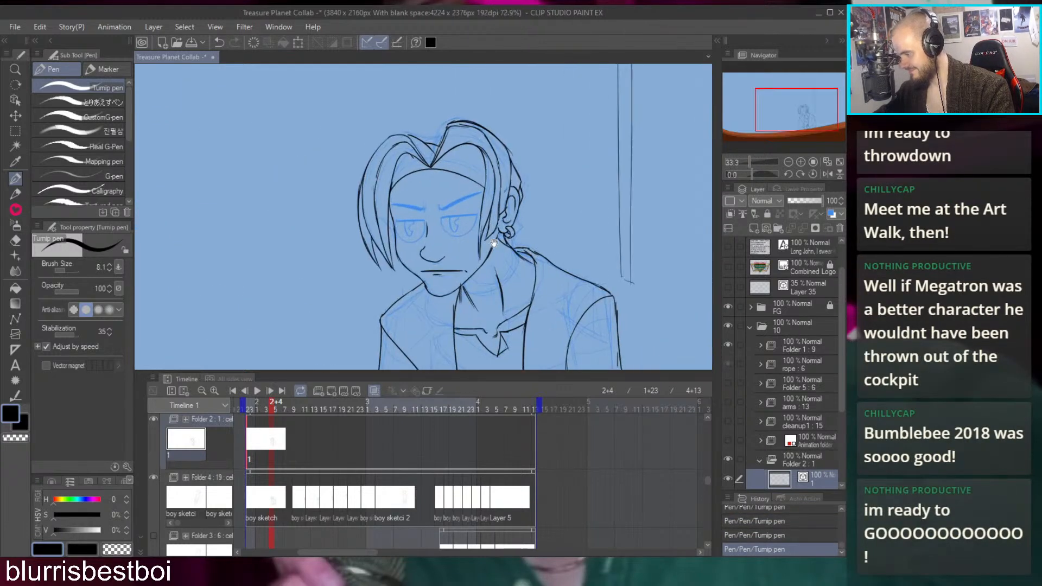
pyautogui.scroll(3, 485, 244)
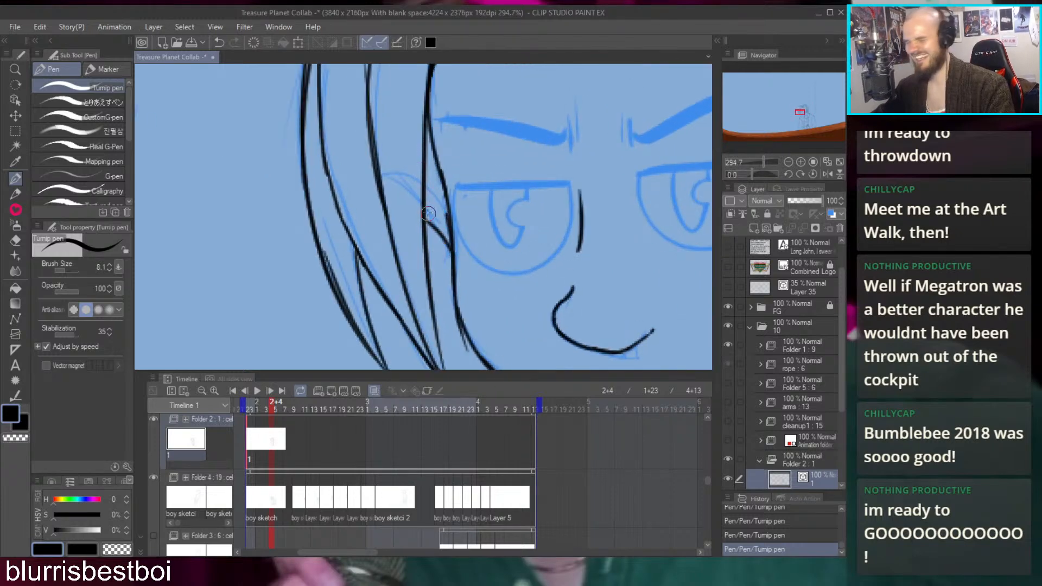
pyautogui.moveTo(477, 187); pyautogui.dragTo(472, 222)
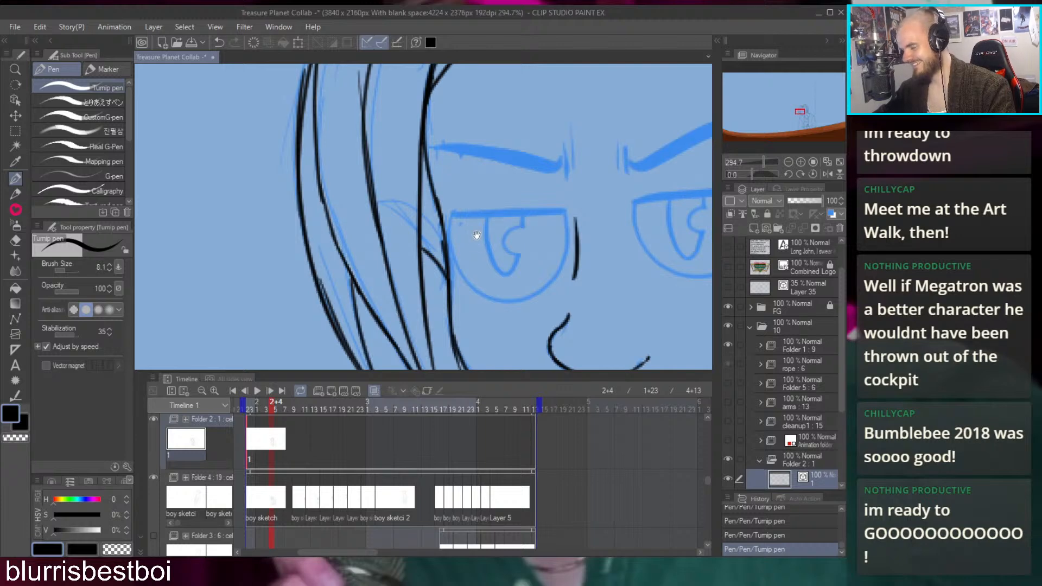
pyautogui.scroll(-6, 477, 240)
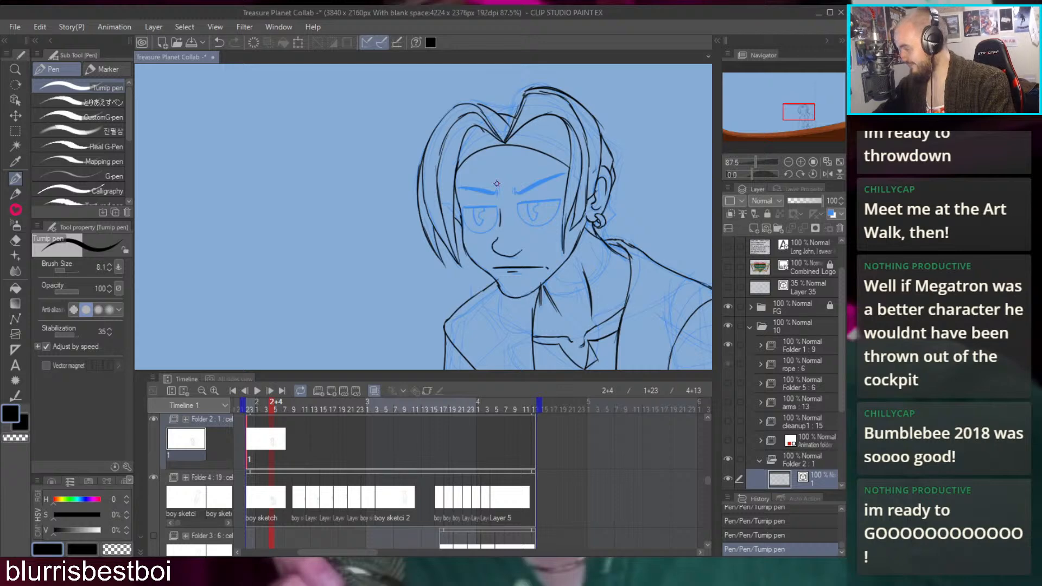
pyautogui.moveTo(529, 185); pyautogui.dragTo(513, 136)
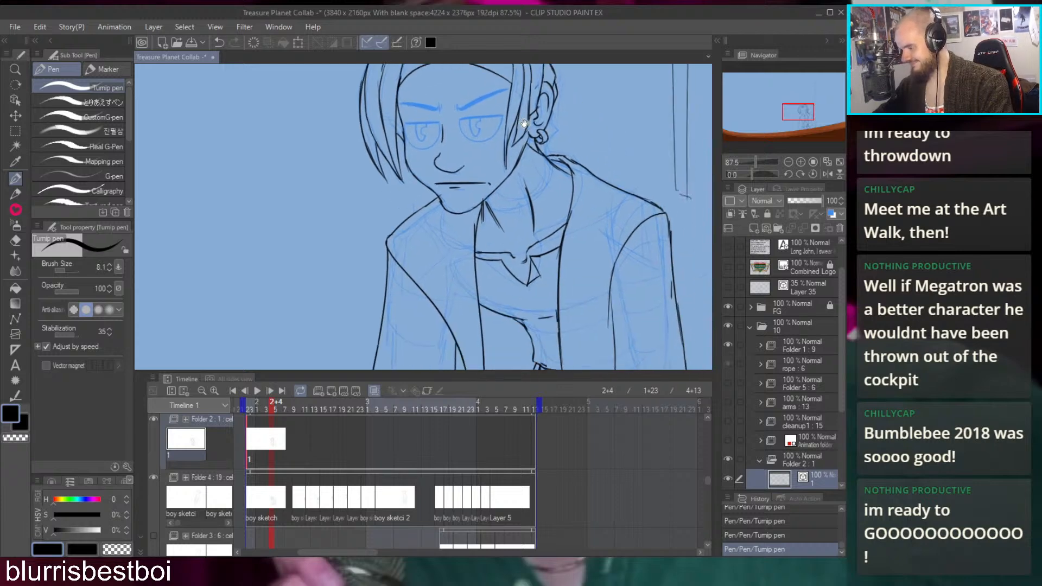
pyautogui.moveTo(543, 249)
pyautogui.mouseDown()
pyautogui.moveTo(531, 225)
pyautogui.moveTo(548, 230)
pyautogui.moveTo(540, 225)
pyautogui.mouseUp()
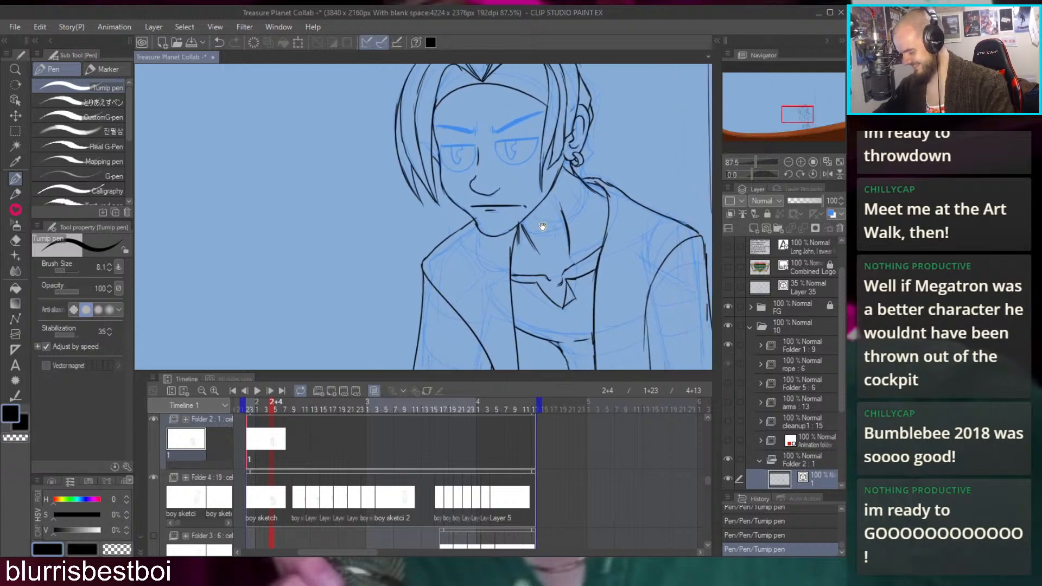
# Ink a short line under the jaw from the right-hand end of the chin toward the collar
pyautogui.scroll(5, 543, 231)
pyautogui.hotkey('ctrl', 'z')
pyautogui.moveTo(468, 259); pyautogui.dragTo(565, 220)
pyautogui.hotkey('ctrl', 'z')
pyautogui.moveTo(476, 256); pyautogui.dragTo(574, 228)
pyautogui.scroll(-6, 573, 228)
pyautogui.scroll(1, 543, 206)
pyautogui.moveTo(584, 185); pyautogui.dragTo(539, 172)
pyautogui.scroll(5, 539, 172)
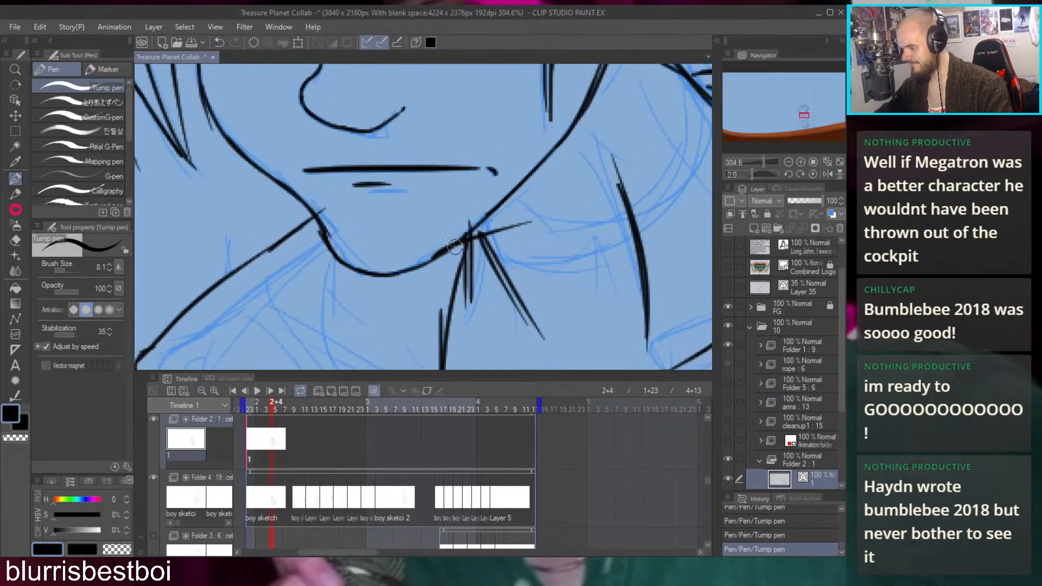
# Erase the line overshoot where the left-hand shoulder meets the side of the chin
pyautogui.scroll(-5, 530, 231)
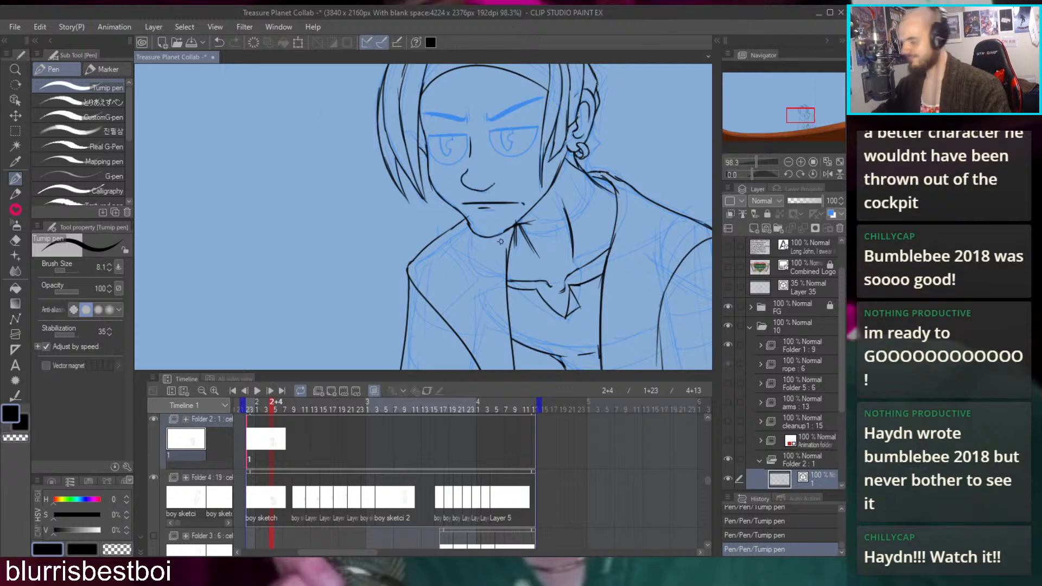
pyautogui.moveTo(532, 196); pyautogui.dragTo(516, 240)
pyautogui.scroll(3, 517, 240)
pyautogui.press('e')
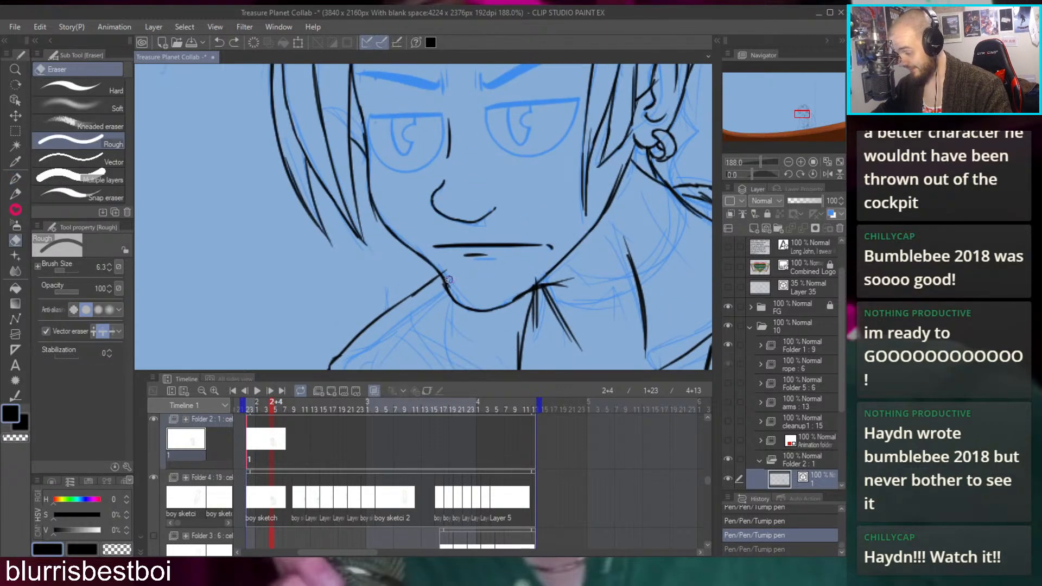
pyautogui.click(458, 281)
pyautogui.scroll(-6, 540, 221)
pyautogui.press('p')
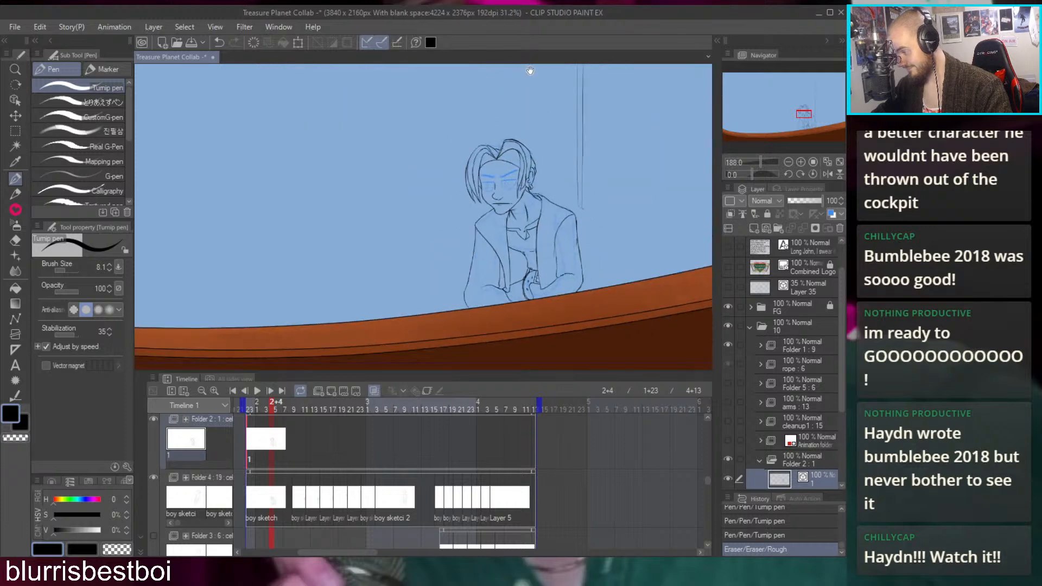
# Clean up the right-hand lock's inner strand lines with the eraser and re-ink a strand there
pyautogui.scroll(5, 526, 184)
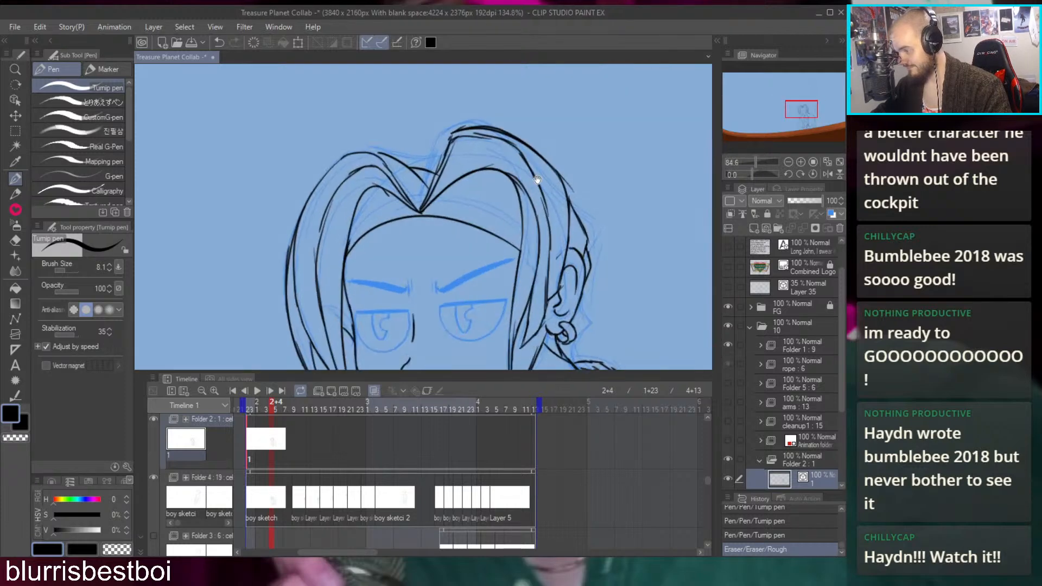
pyautogui.press('e')
pyautogui.moveTo(522, 179)
pyautogui.mouseDown()
pyautogui.moveTo(524, 200)
pyautogui.moveTo(528, 168)
pyautogui.moveTo(545, 207)
pyautogui.mouseUp()
pyautogui.press('g')
pyautogui.press('p')
pyautogui.hotkey('ctrl', 'z')
pyautogui.hotkey('ctrl', 'z')
pyautogui.moveTo(531, 175); pyautogui.dragTo(536, 196)
pyautogui.scroll(-3, 535, 185)
pyautogui.scroll(2, 497, 167)
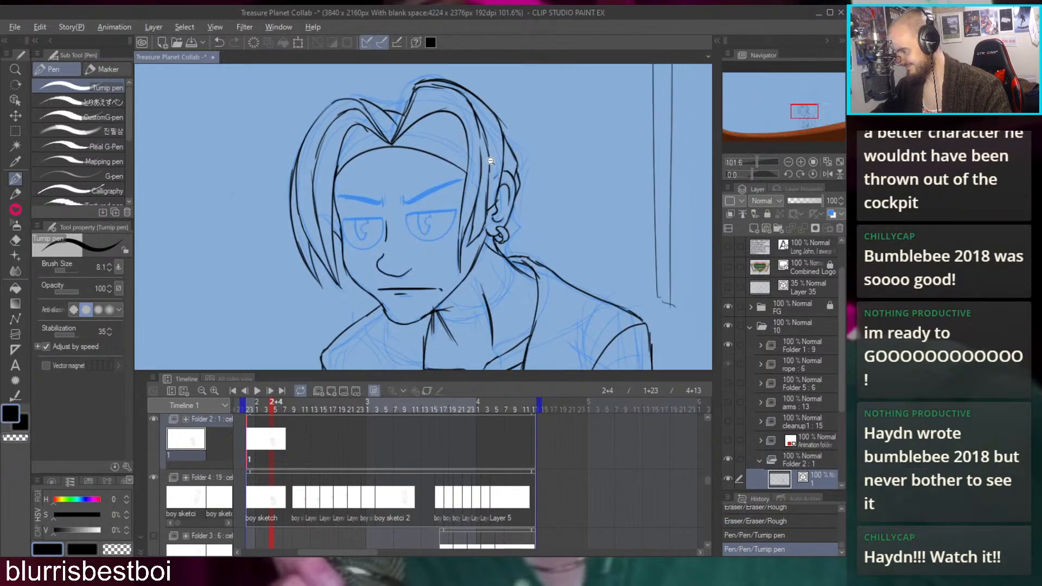
# Erase stray bits of the right-hand lock's inner strand and try re-inking the strand above the ear
pyautogui.scroll(3, 496, 167)
pyautogui.press('e')
pyautogui.moveTo(473, 183); pyautogui.dragTo(477, 187)
pyautogui.moveTo(476, 186); pyautogui.dragTo(479, 190)
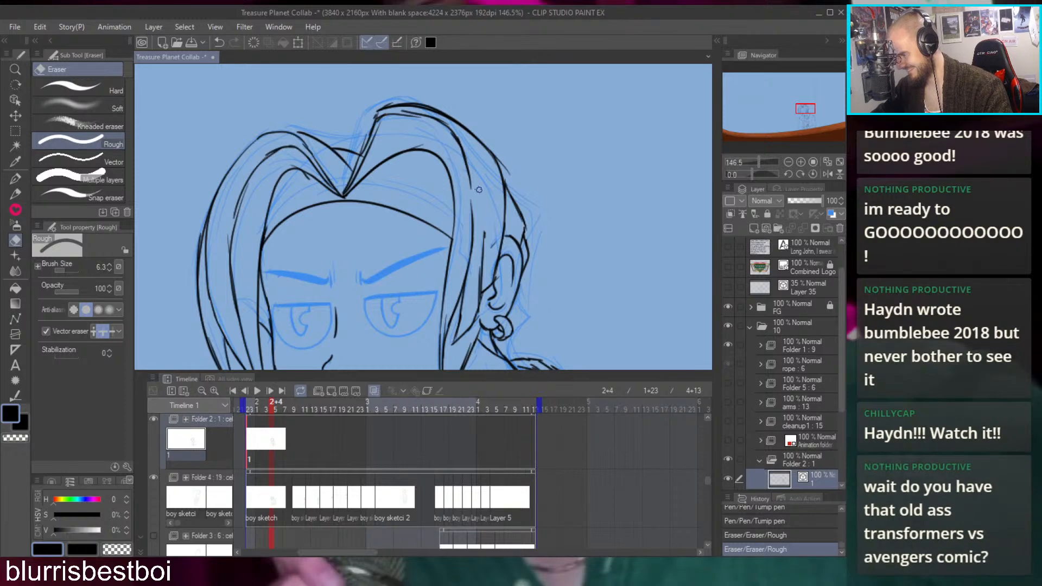
pyautogui.moveTo(489, 239); pyautogui.dragTo(488, 226)
pyautogui.press('p')
pyautogui.hotkey('ctrl', 'z')
pyautogui.moveTo(482, 158); pyautogui.dragTo(484, 228)
pyautogui.moveTo(483, 142); pyautogui.dragTo(488, 228)
pyautogui.hotkey('ctrl', 'z')
pyautogui.hotkey('ctrl', 'z')
pyautogui.scroll(-5, 515, 195)
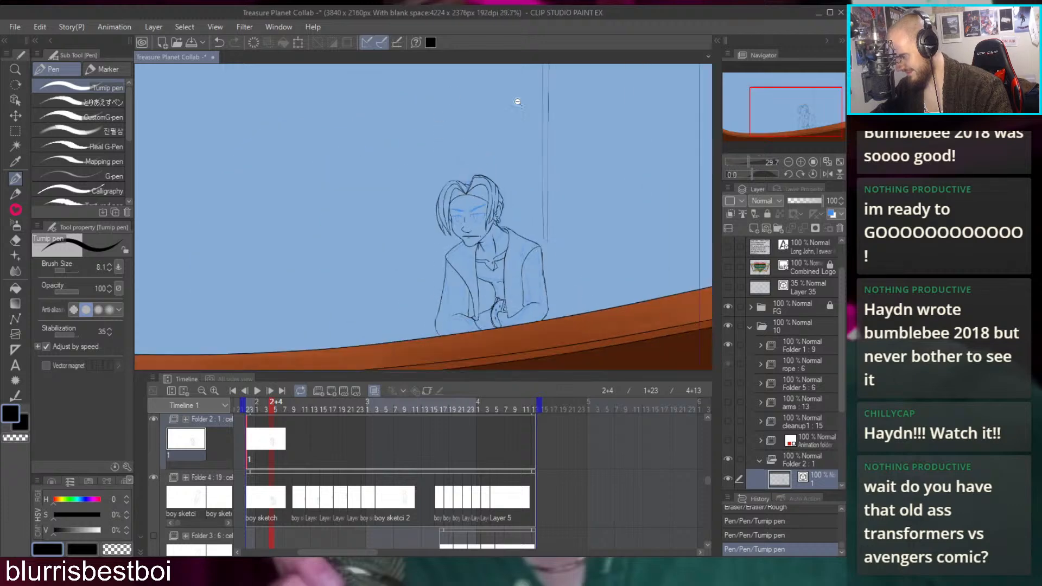
# Rework the long strand line running down the right-hand lock beside the ear with the eraser and Turnip pen
pyautogui.scroll(7, 522, 206)
pyautogui.press('e')
pyautogui.moveTo(473, 168)
pyautogui.mouseDown()
pyautogui.moveTo(478, 151)
pyautogui.moveTo(460, 182)
pyautogui.moveTo(489, 295)
pyautogui.mouseUp()
pyautogui.press('p')
pyautogui.hotkey('ctrl', 'z')
pyautogui.hotkey('ctrl', 'z')
pyautogui.moveTo(468, 191); pyautogui.dragTo(458, 205)
pyautogui.moveTo(481, 251); pyautogui.dragTo(494, 275)
pyautogui.scroll(-3, 481, 204)
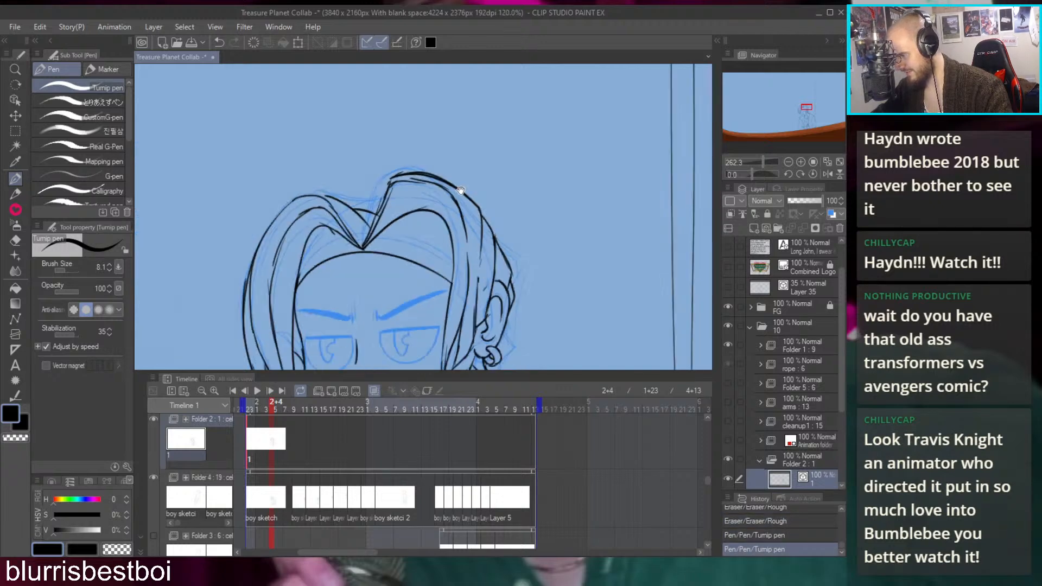
# Examine the inked head, hair and shoulders close up and from a distance
pyautogui.scroll(-4, 481, 204)
pyautogui.scroll(6, 471, 214)
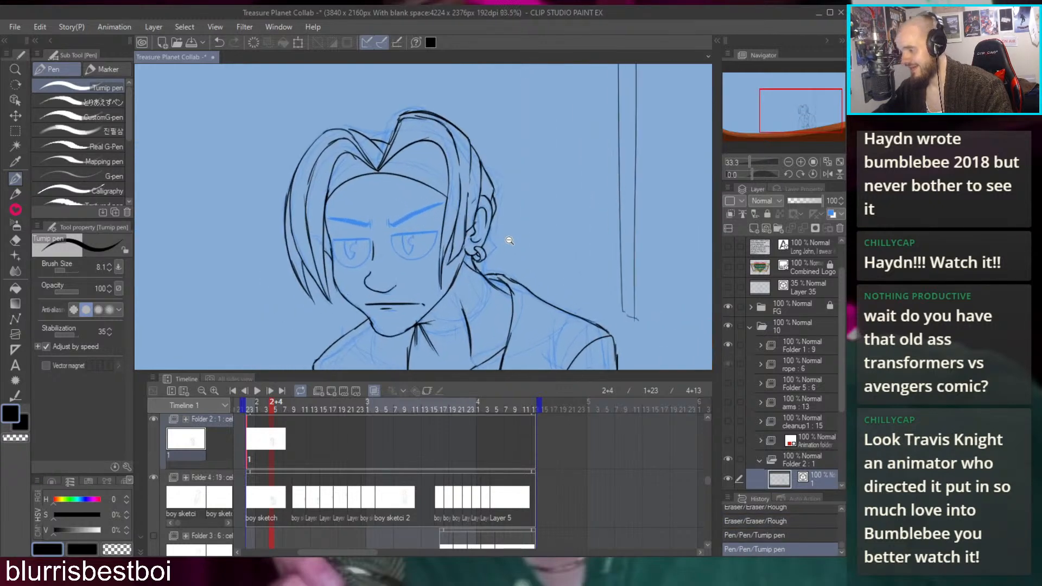
pyautogui.scroll(-5, 500, 109)
pyautogui.scroll(5, 551, 245)
pyautogui.moveTo(551, 245); pyautogui.dragTo(554, 283)
pyautogui.moveTo(510, 220)
pyautogui.mouseDown()
pyautogui.moveTo(519, 231)
pyautogui.moveTo(482, 196)
pyautogui.mouseUp()
pyautogui.scroll(2, 514, 227)
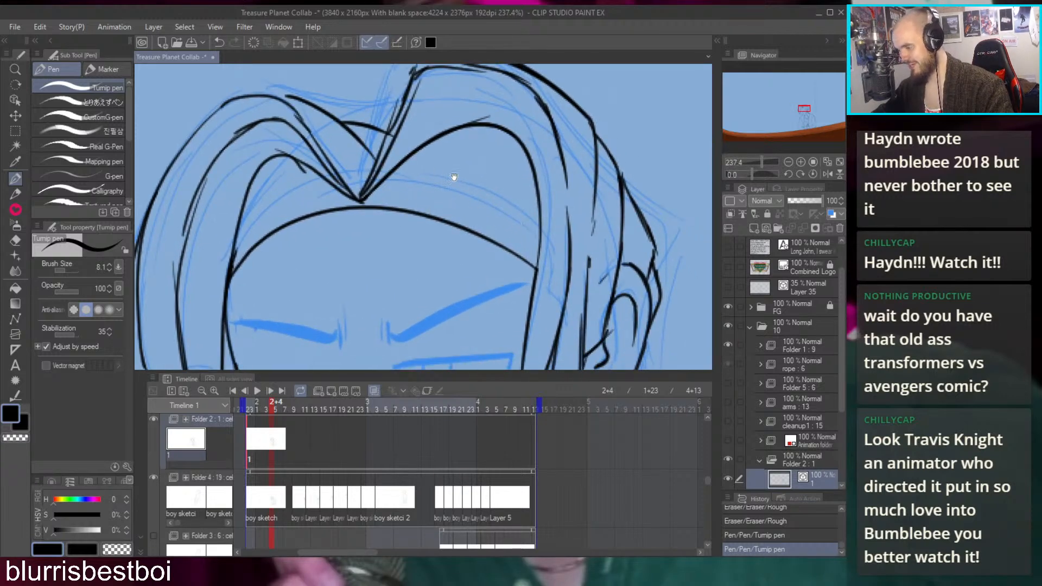
pyautogui.scroll(-5, 452, 223)
pyautogui.moveTo(472, 228); pyautogui.dragTo(509, 255)
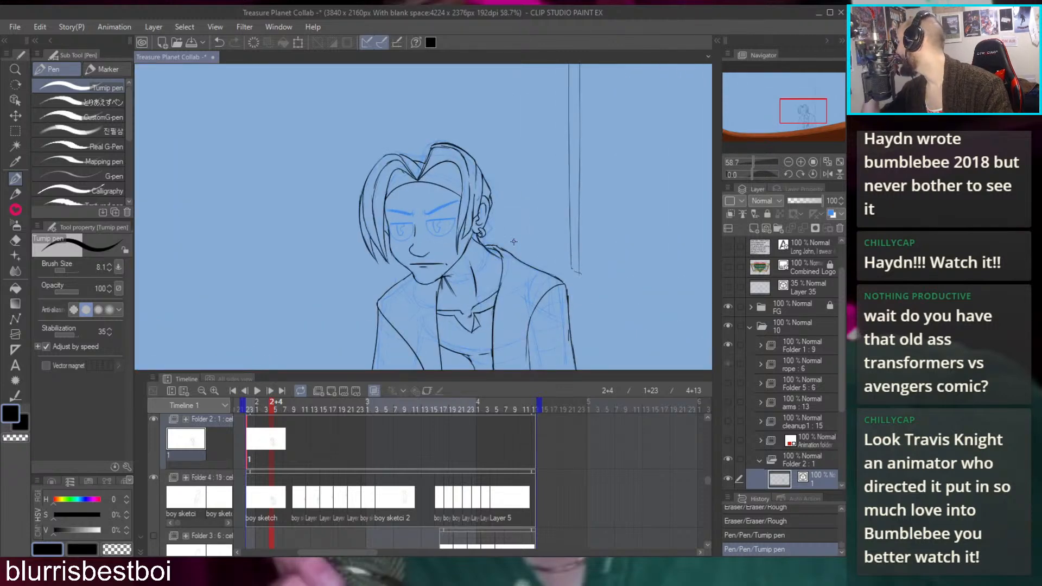
pyautogui.scroll(5, 445, 184)
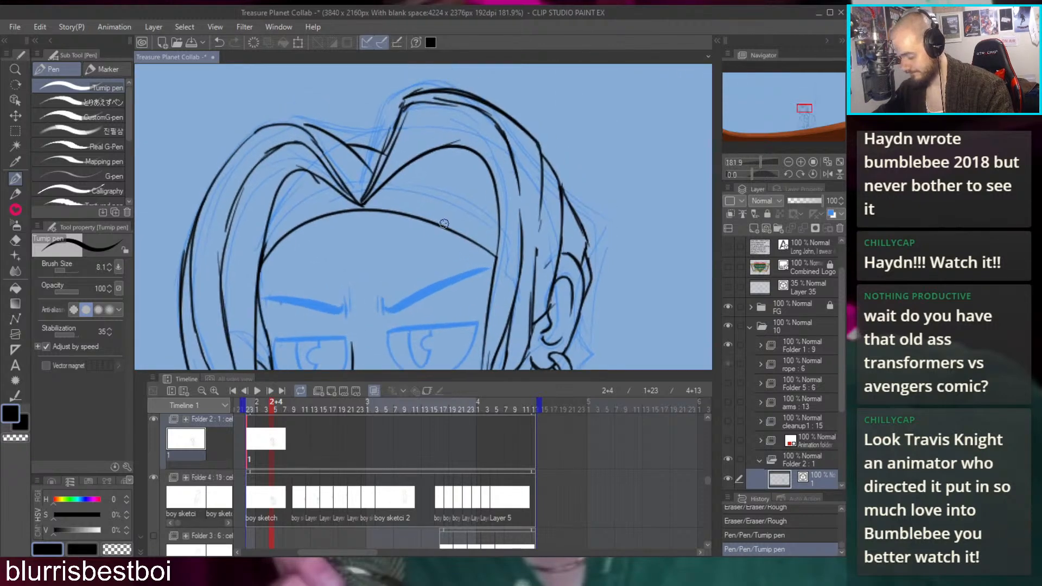
# Erase the hairline arc across the forehead and re-ink it from the point of the parting toward the right-hand lock
pyautogui.press('e')
pyautogui.press('p')
pyautogui.moveTo(362, 206); pyautogui.dragTo(424, 194)
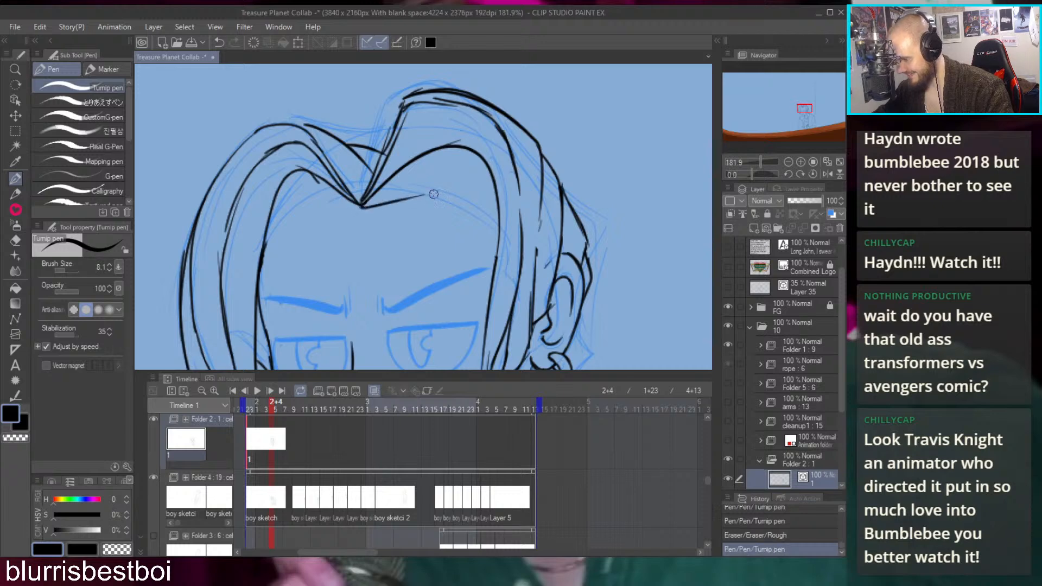
pyautogui.hotkey('ctrl', 'z')
pyautogui.moveTo(362, 206)
pyautogui.mouseDown()
pyautogui.moveTo(418, 199)
pyautogui.moveTo(481, 221)
pyautogui.moveTo(498, 250)
pyautogui.moveTo(433, 211)
pyautogui.moveTo(493, 243)
pyautogui.mouseUp()
pyautogui.hotkey('ctrl', 'z')
pyautogui.hotkey('ctrl', 'z')
pyautogui.moveTo(374, 191); pyautogui.dragTo(518, 142)
pyautogui.moveTo(464, 172)
pyautogui.mouseDown()
pyautogui.moveTo(506, 157)
pyautogui.moveTo(465, 158)
pyautogui.moveTo(406, 217)
pyautogui.moveTo(458, 170)
pyautogui.mouseUp()
pyautogui.hotkey('ctrl', 'z')
pyautogui.hotkey('ctrl', 'z')
pyautogui.moveTo(415, 197); pyautogui.dragTo(491, 164)
pyautogui.hotkey('ctrl', 'z')
pyautogui.moveTo(419, 192)
pyautogui.mouseDown()
pyautogui.moveTo(503, 161)
pyautogui.moveTo(578, 84)
pyautogui.moveTo(598, 203)
pyautogui.moveTo(605, 146)
pyautogui.moveTo(562, 219)
pyautogui.moveTo(559, 170)
pyautogui.moveTo(584, 132)
pyautogui.moveTo(535, 255)
pyautogui.moveTo(622, 203)
pyautogui.moveTo(580, 224)
pyautogui.moveTo(592, 225)
pyautogui.mouseUp()
# Add a new animation cel to Folder 2 and move its keyframe to 3+3, where boy sketch 2 is exposed
pyautogui.scroll(3, 559, 216)
pyautogui.moveTo(303, 449); pyautogui.dragTo(327, 452)
pyautogui.moveTo(291, 410)
pyautogui.mouseDown()
pyautogui.moveTo(360, 416)
pyautogui.moveTo(320, 413)
pyautogui.mouseUp()
pyautogui.click(320, 422)
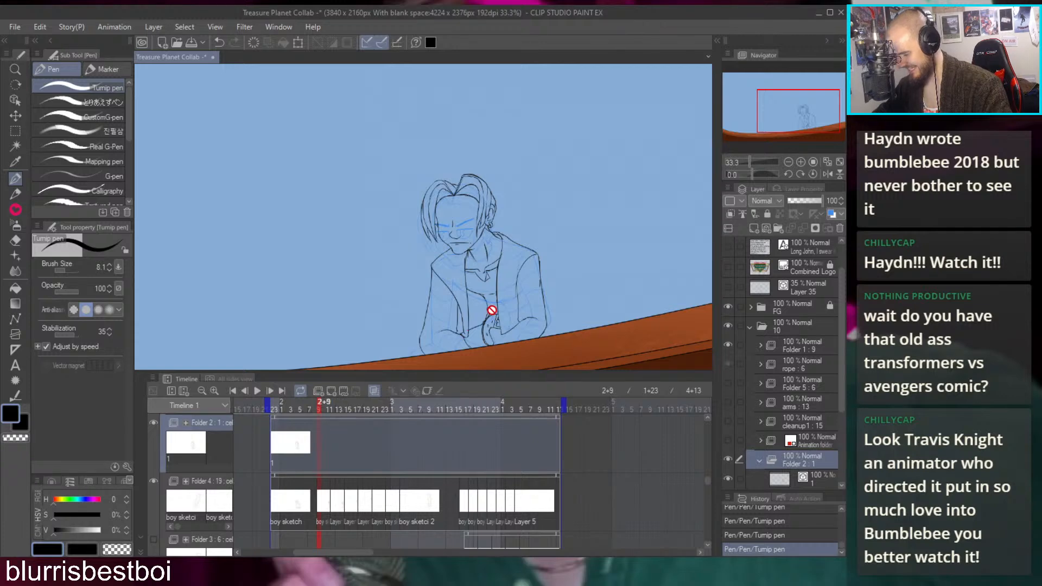
pyautogui.hotkey('alt', 'shift', 'n')
pyautogui.moveTo(320, 405)
pyautogui.mouseDown()
pyautogui.moveTo(405, 417)
pyautogui.moveTo(320, 419)
pyautogui.moveTo(402, 431)
pyautogui.moveTo(421, 406)
pyautogui.moveTo(539, 404)
pyautogui.moveTo(275, 405)
pyautogui.moveTo(389, 420)
pyautogui.moveTo(464, 409)
pyautogui.moveTo(401, 416)
pyautogui.mouseUp()
pyautogui.click(338, 410)
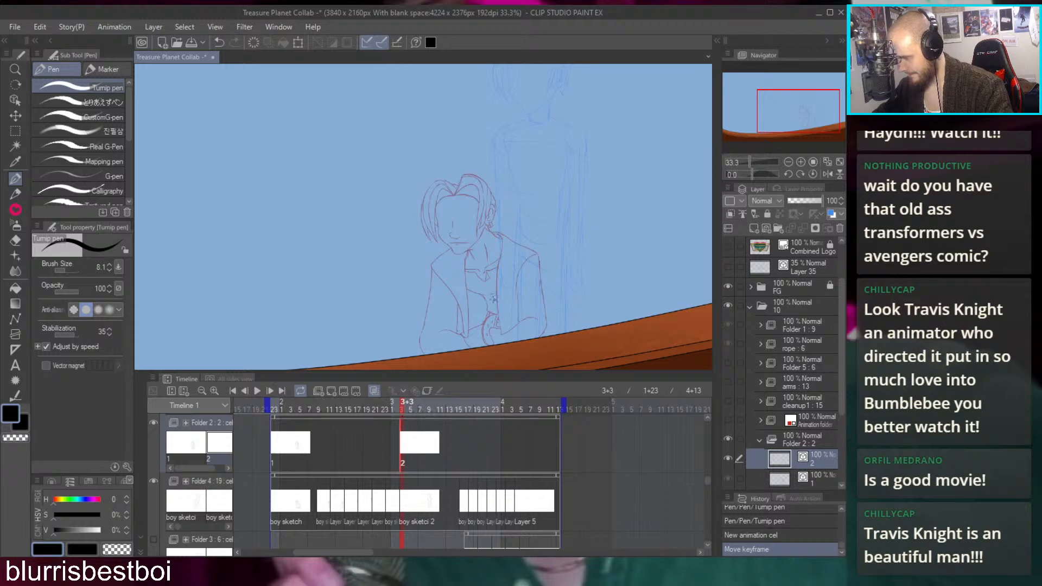
pyautogui.scroll(-2, 551, 235)
pyautogui.moveTo(545, 186); pyautogui.dragTo(540, 198)
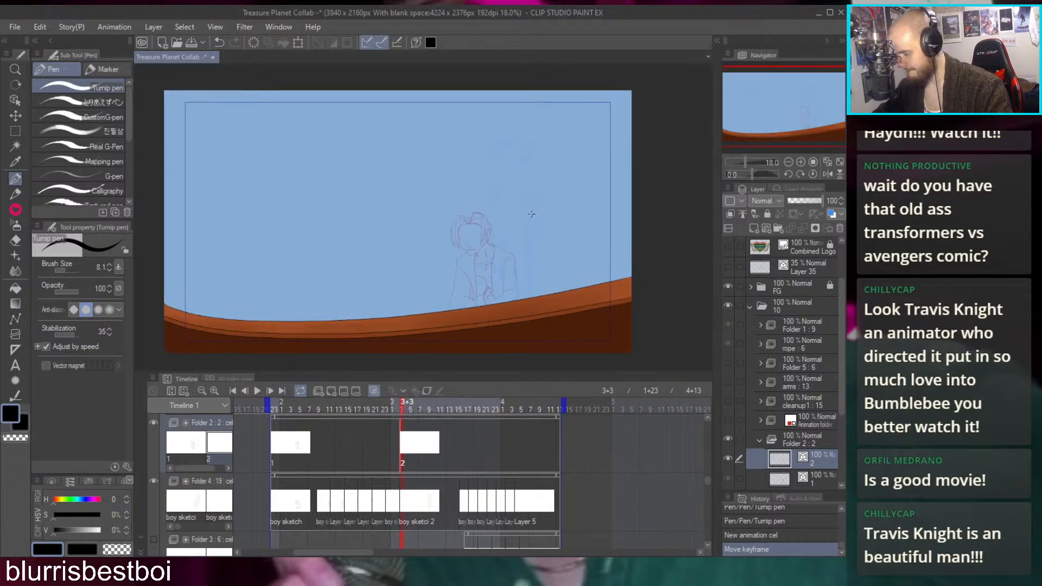